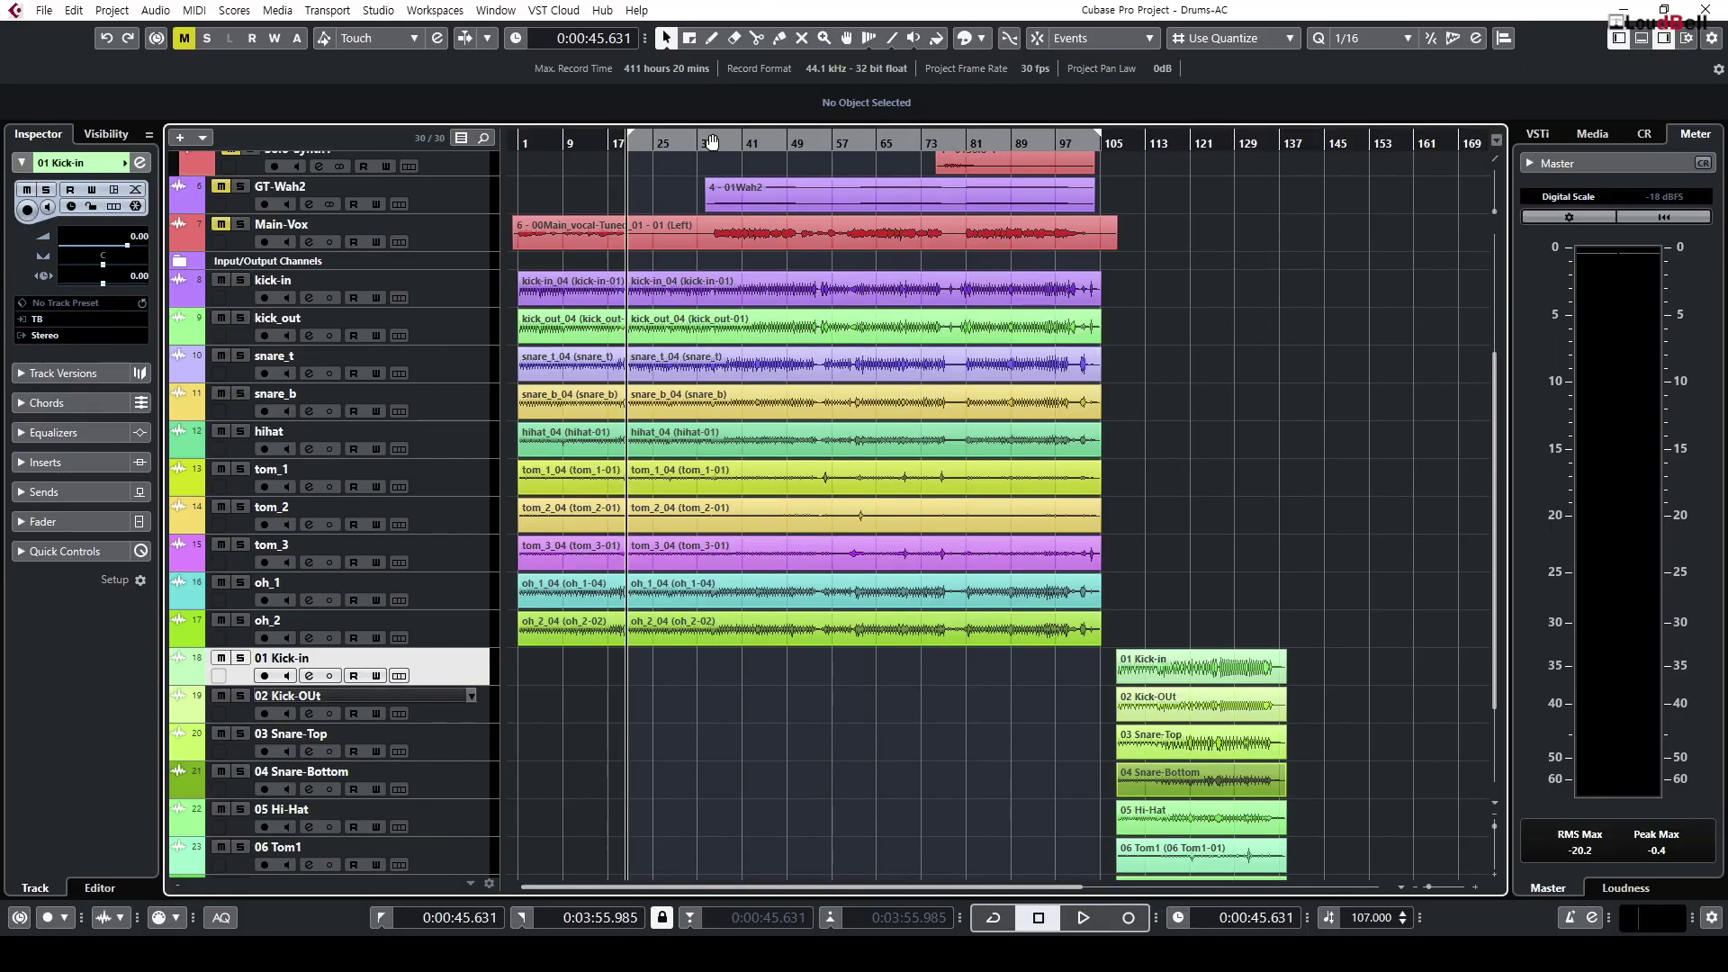
Step: Place the playhead at 0:01:22.933 within the first drum set's recordings
left_click(719, 147)
key("g")
left_click_drag(1037, 288, 1099, 535)
scroll(1094, 360, "down", 3)
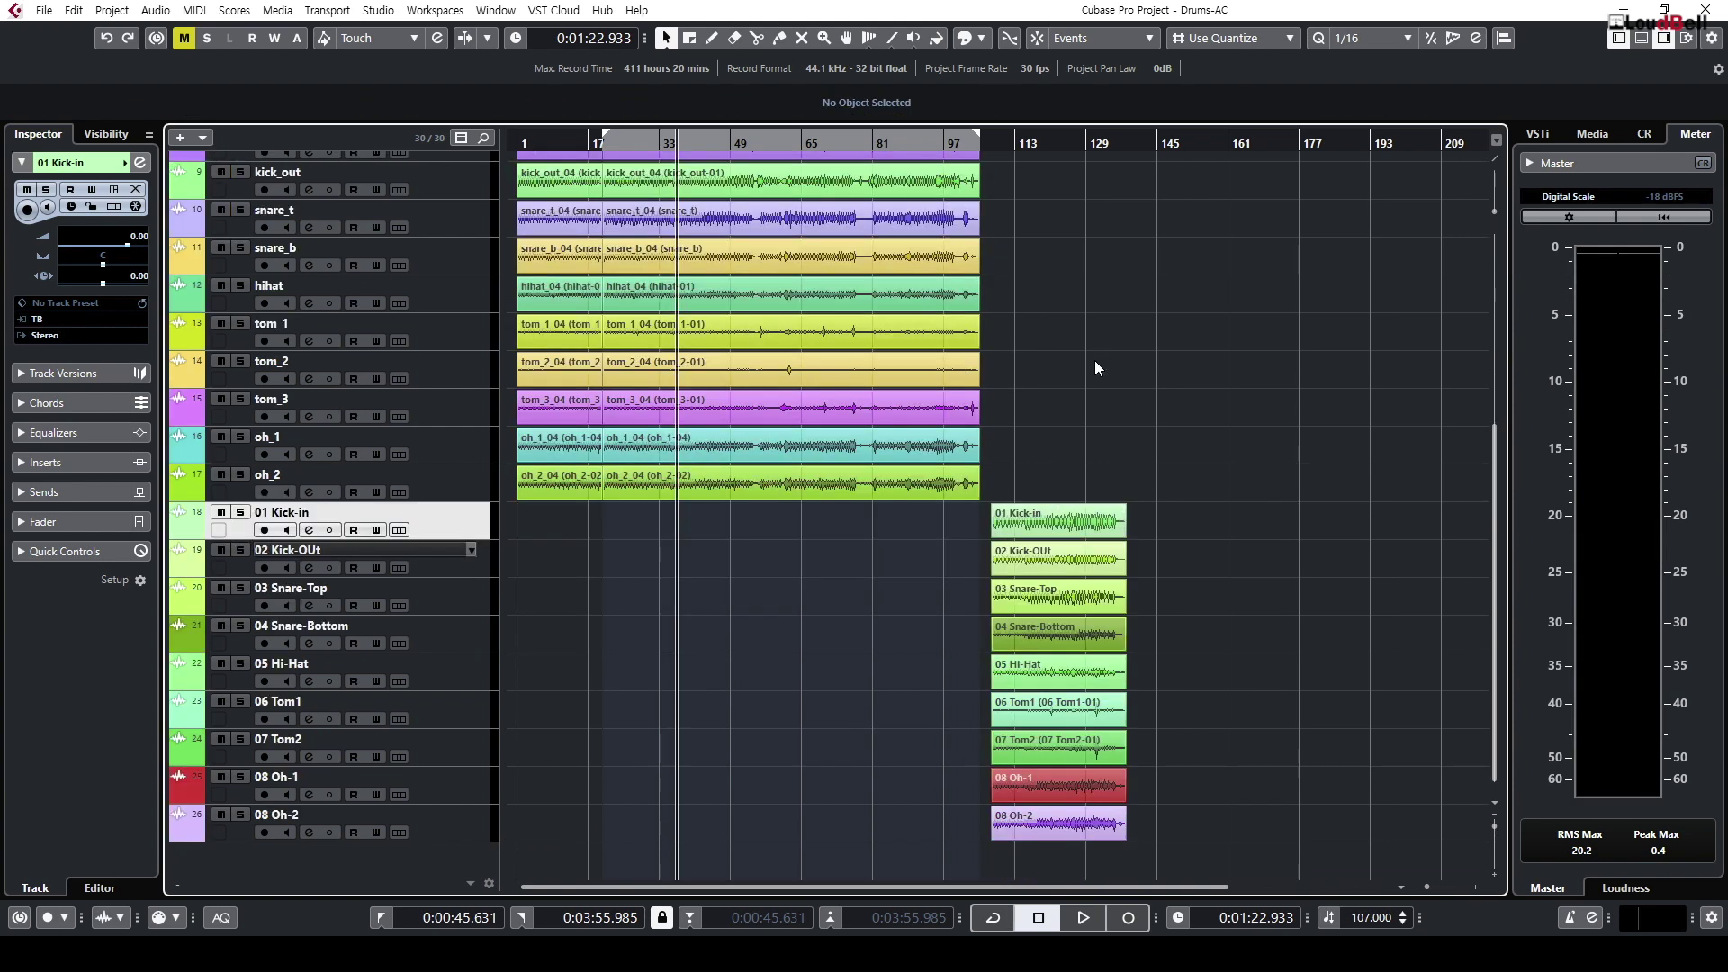
Step: Select all events of the second drum set, from 01 Kick-in to 08 Oh-2
left_click_drag(1073, 871, 1092, 529)
key("g")
key("g")
key("h")
key("h")
key("h")
key("h")
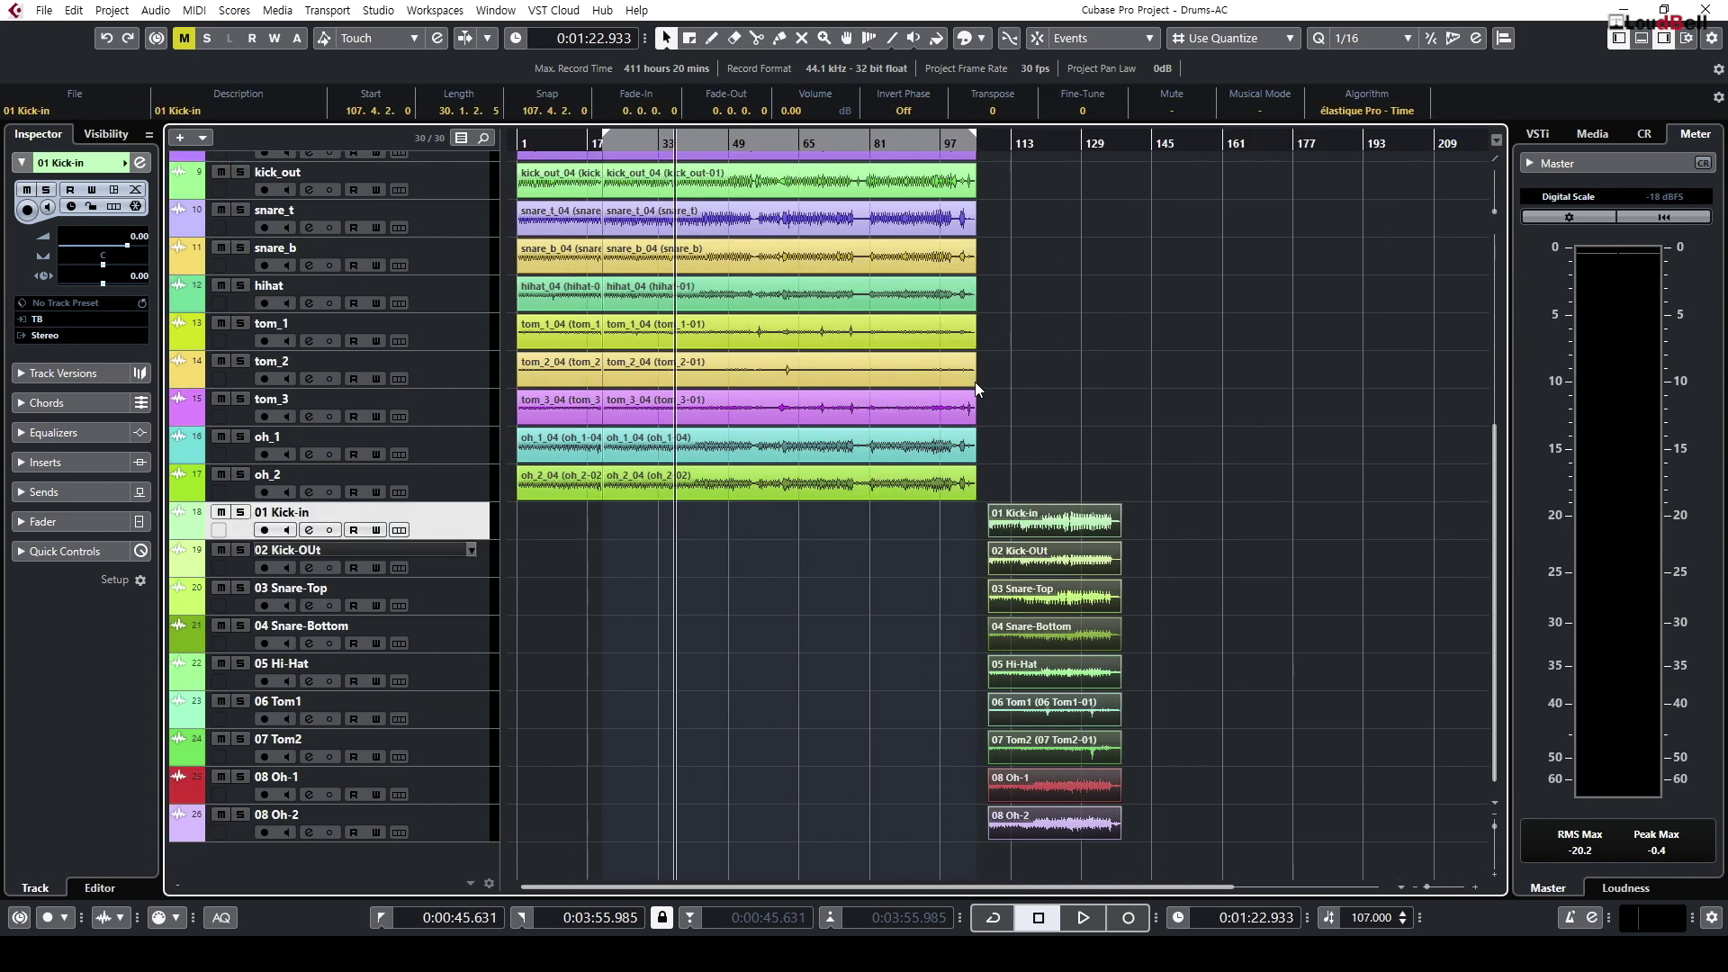
key("g")
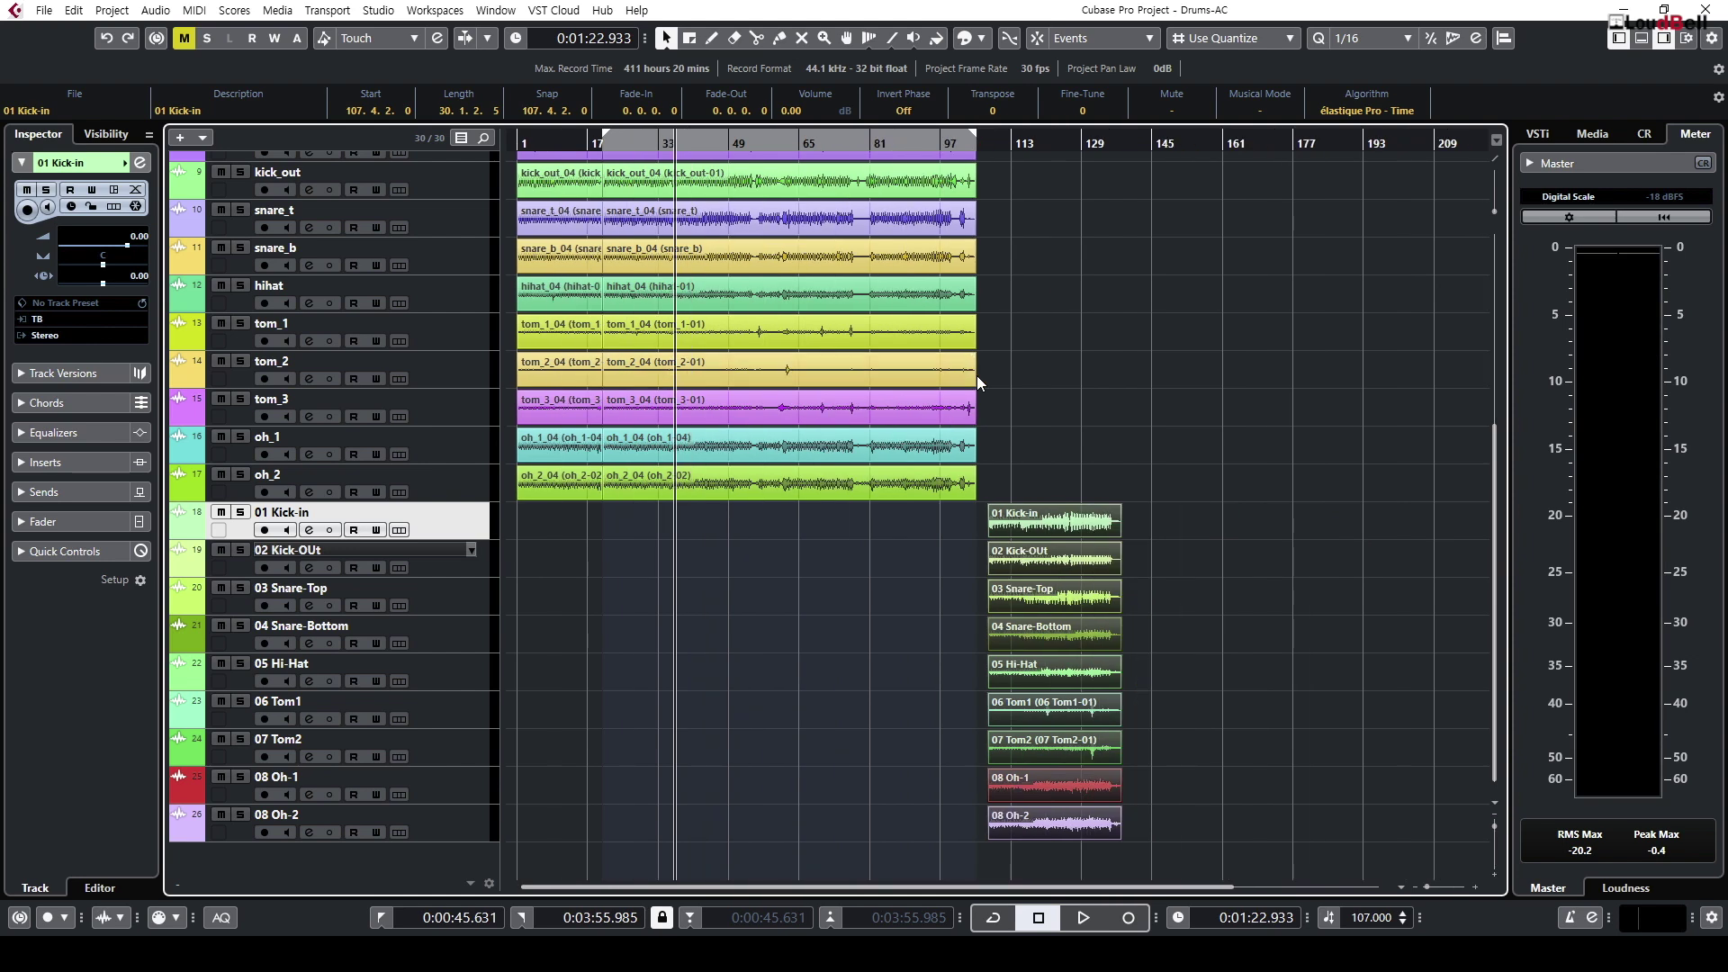
key("h")
Step: Select the first drum set's long events and go through its overhead tracks oh_1 and oh_2
scroll(382, 623, "up", 3)
left_click(414, 624)
left_click(430, 587)
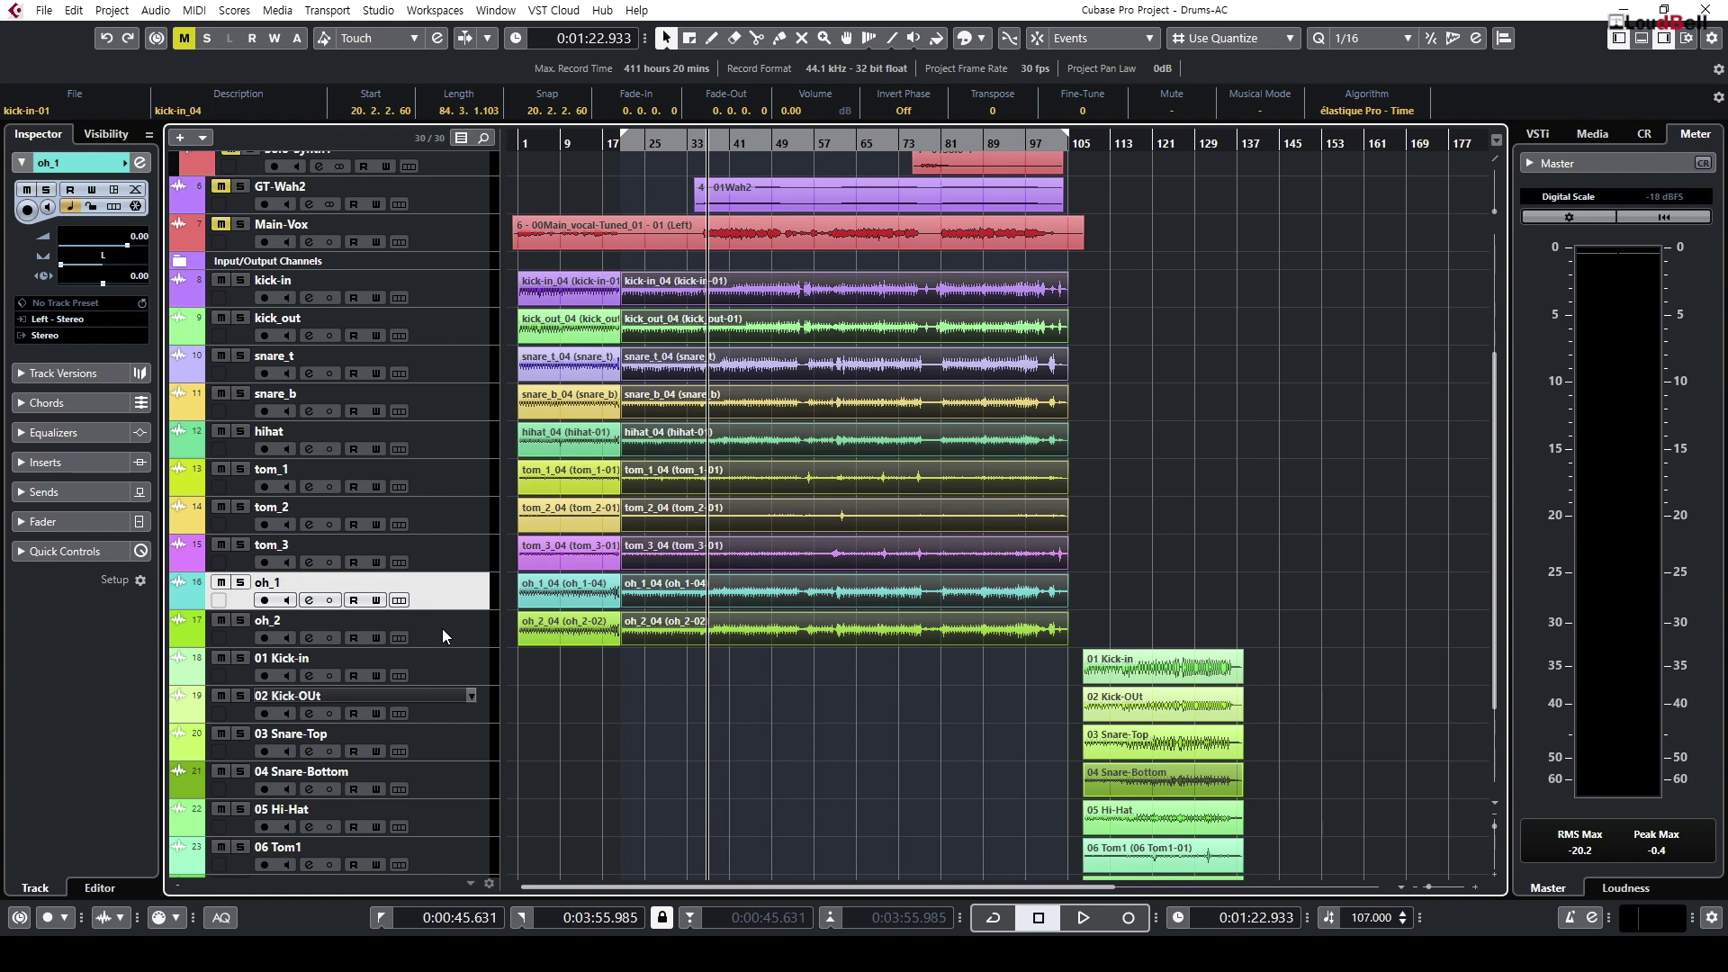
left_click(443, 636)
Step: Reselect the second drum set's events, covering the tracks 01 Kick-in to 08 Oh-2
scroll(1051, 485, "down", 3)
left_click(1074, 786)
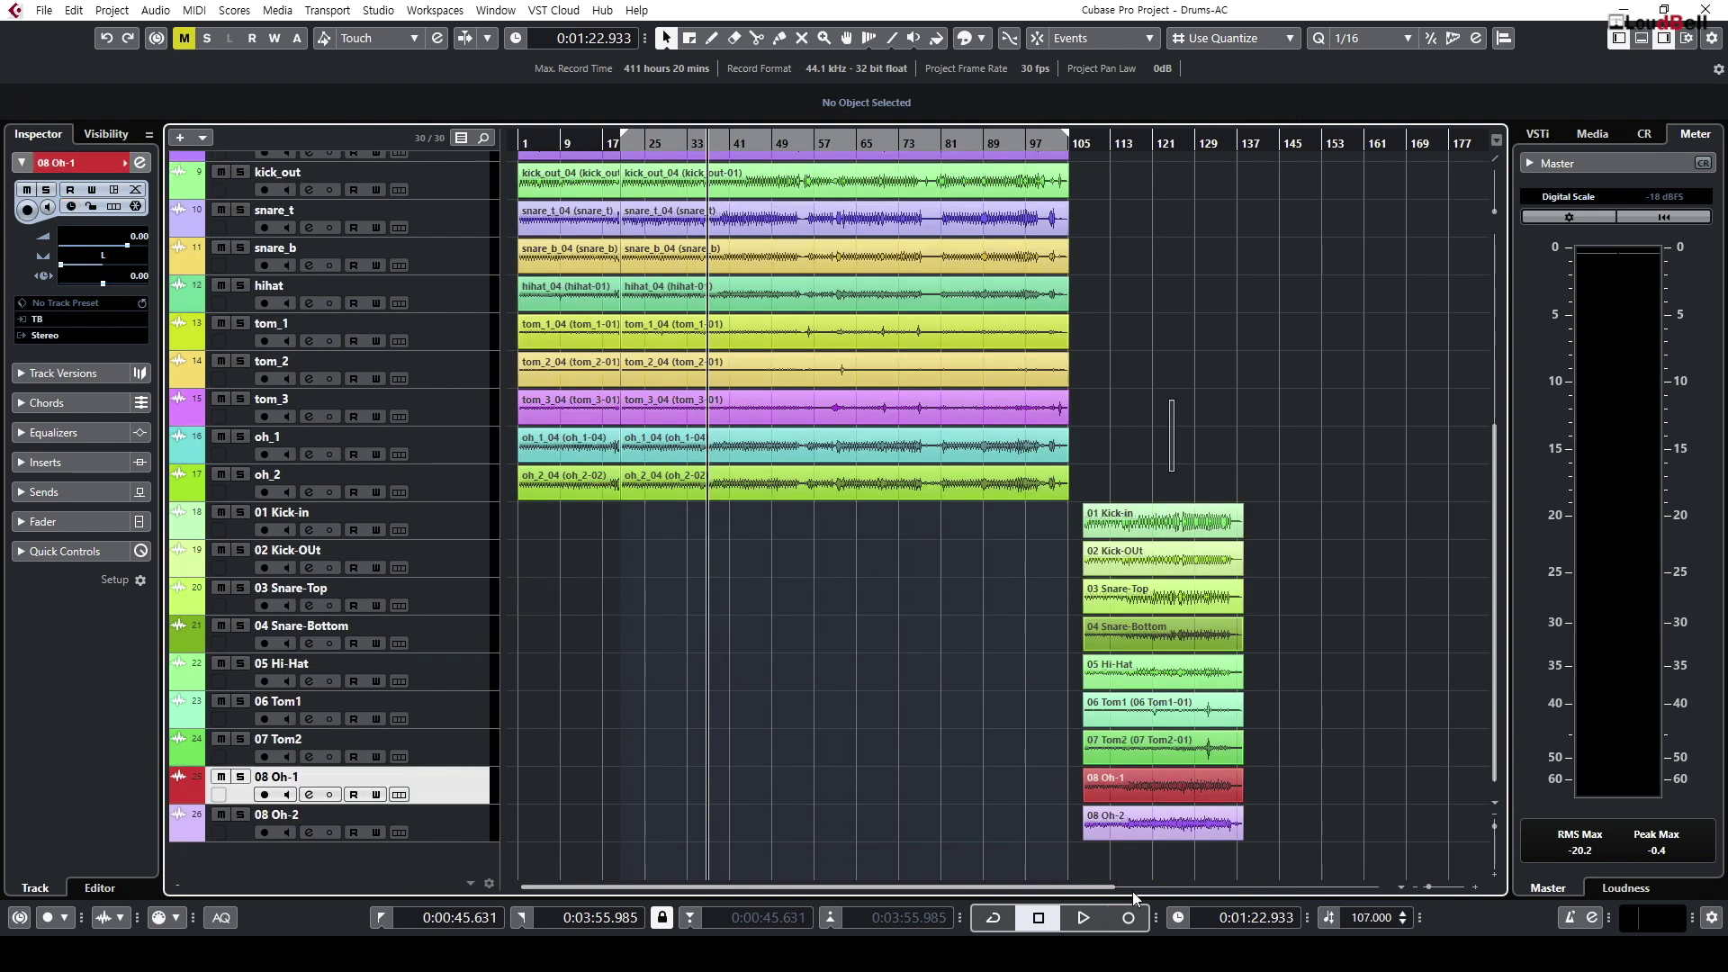
left_click_drag(1131, 860, 1177, 400)
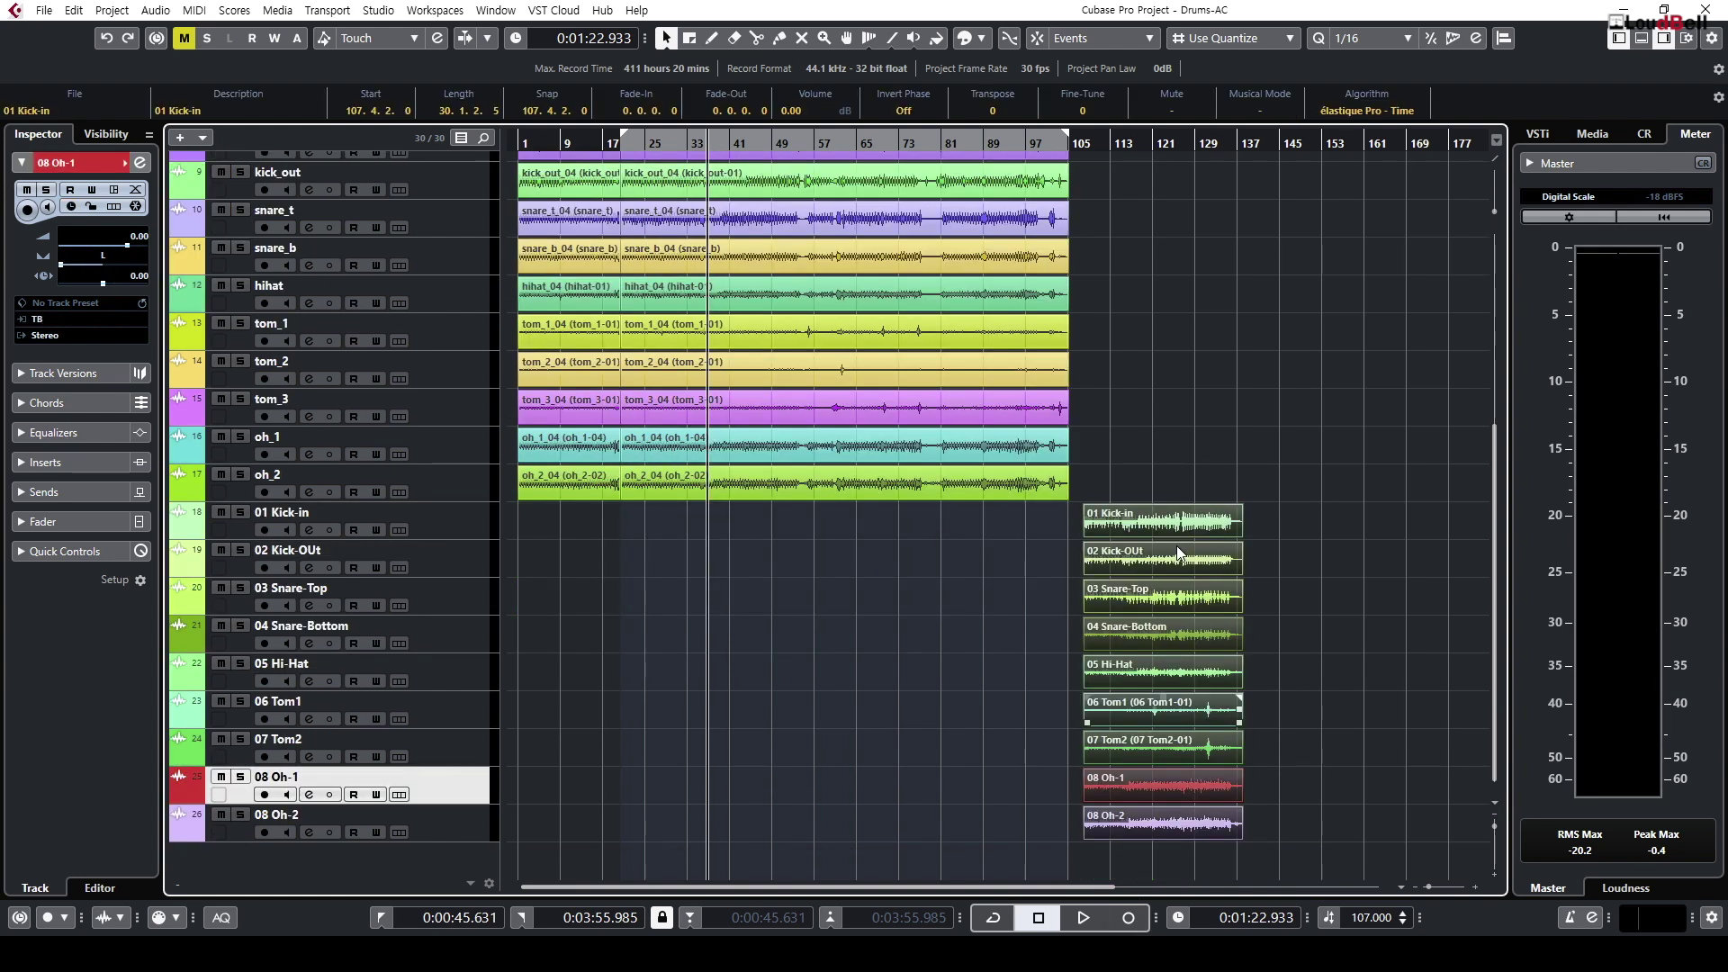
Step: Go through the second drum set's tracks one by one, from 08 Oh-2 up to 01 Kick-in
left_click(438, 832)
left_click(446, 734)
left_click(447, 700)
left_click(446, 673)
left_click(444, 625)
left_click(444, 556)
left_click(442, 521)
Step: Examine both drum sets in the MixConsole, selecting channels kick-in, oh_2, 01 Kick-in and 08 Oh-2, and close it
key("F3")
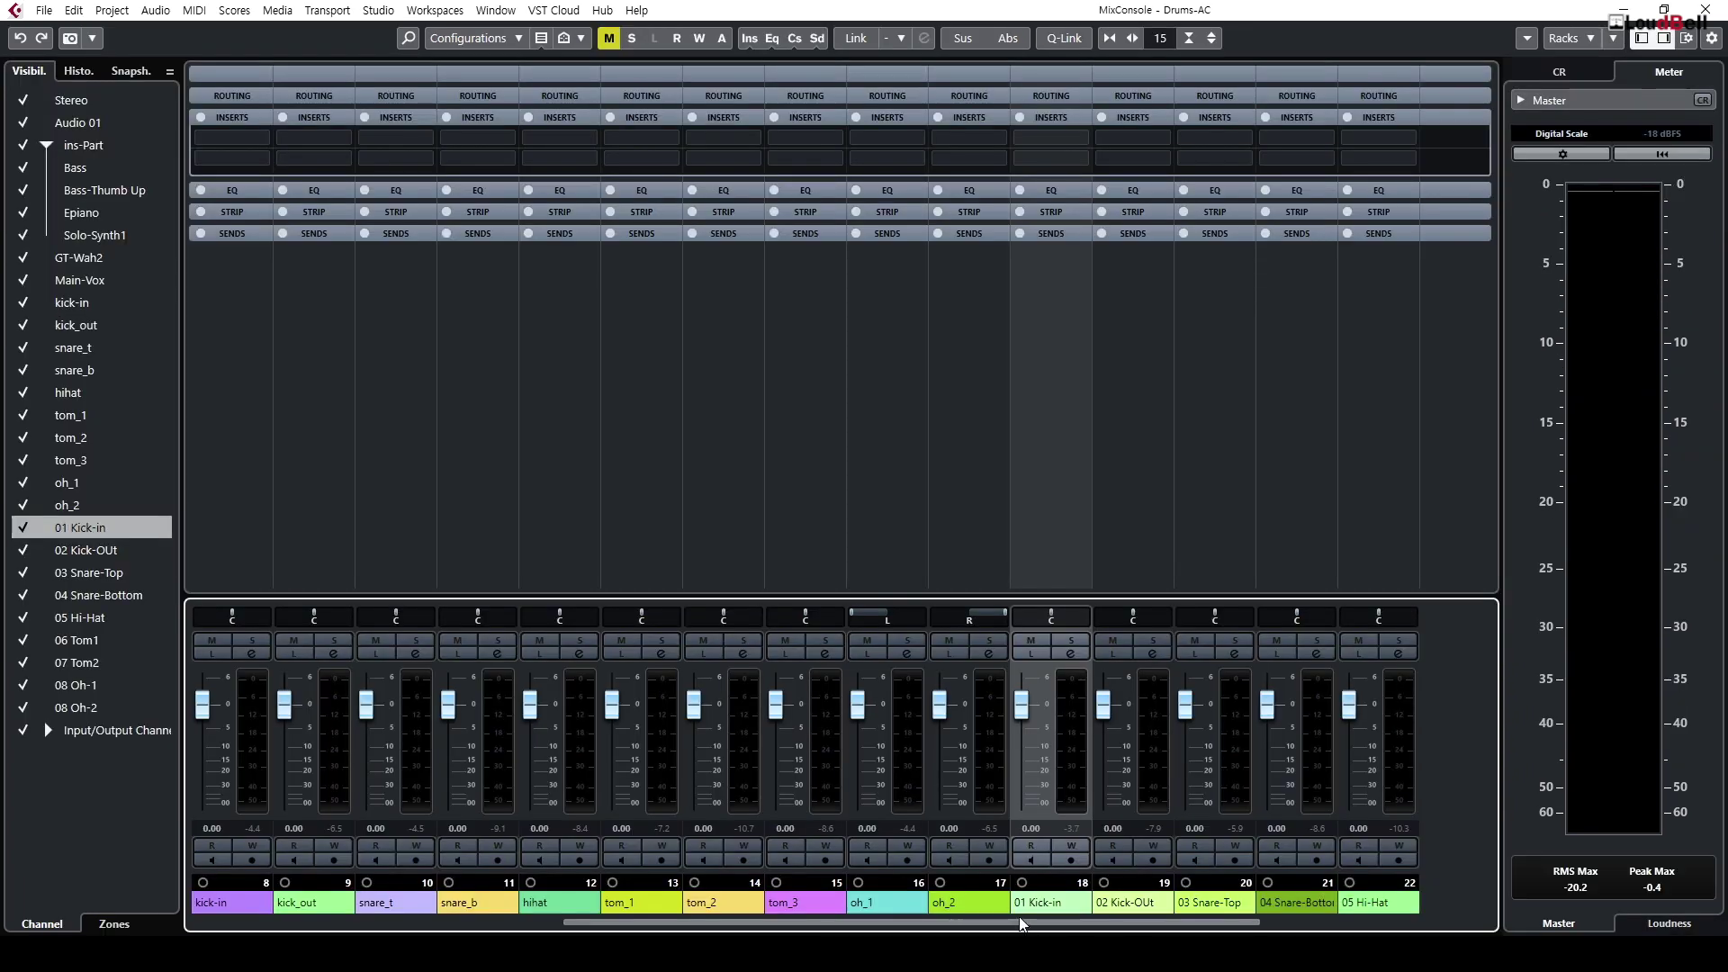
key("g")
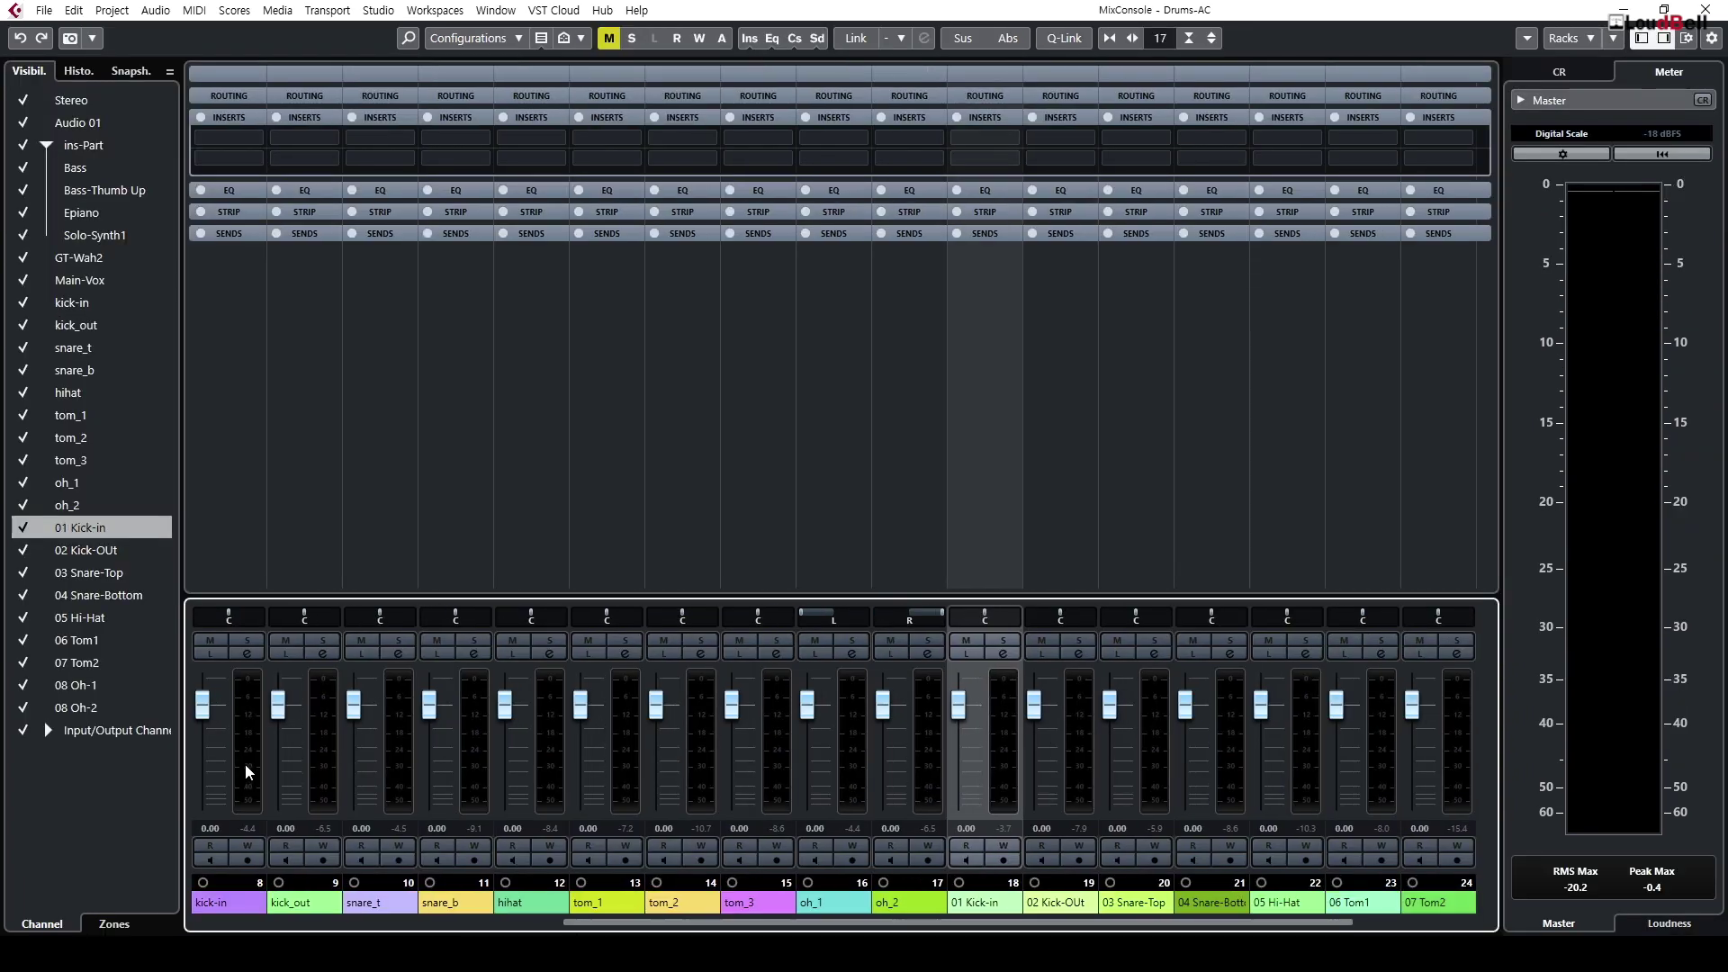
left_click(245, 764)
left_click(928, 780)
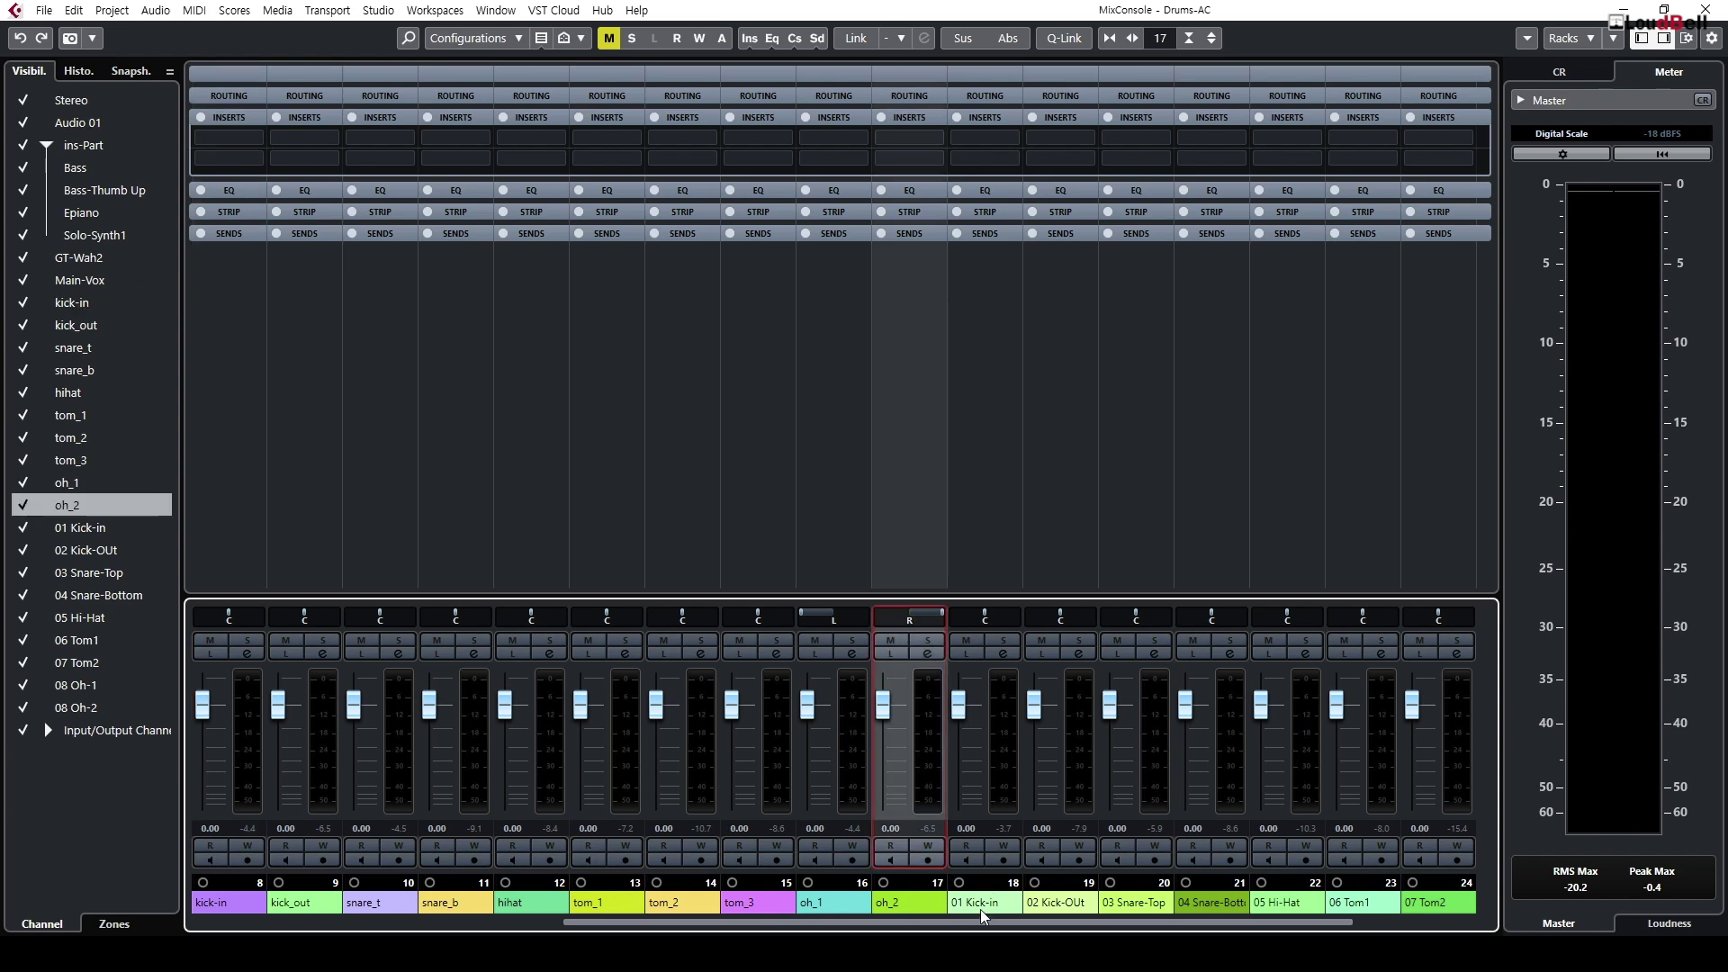
scroll(718, 770, "right", 3)
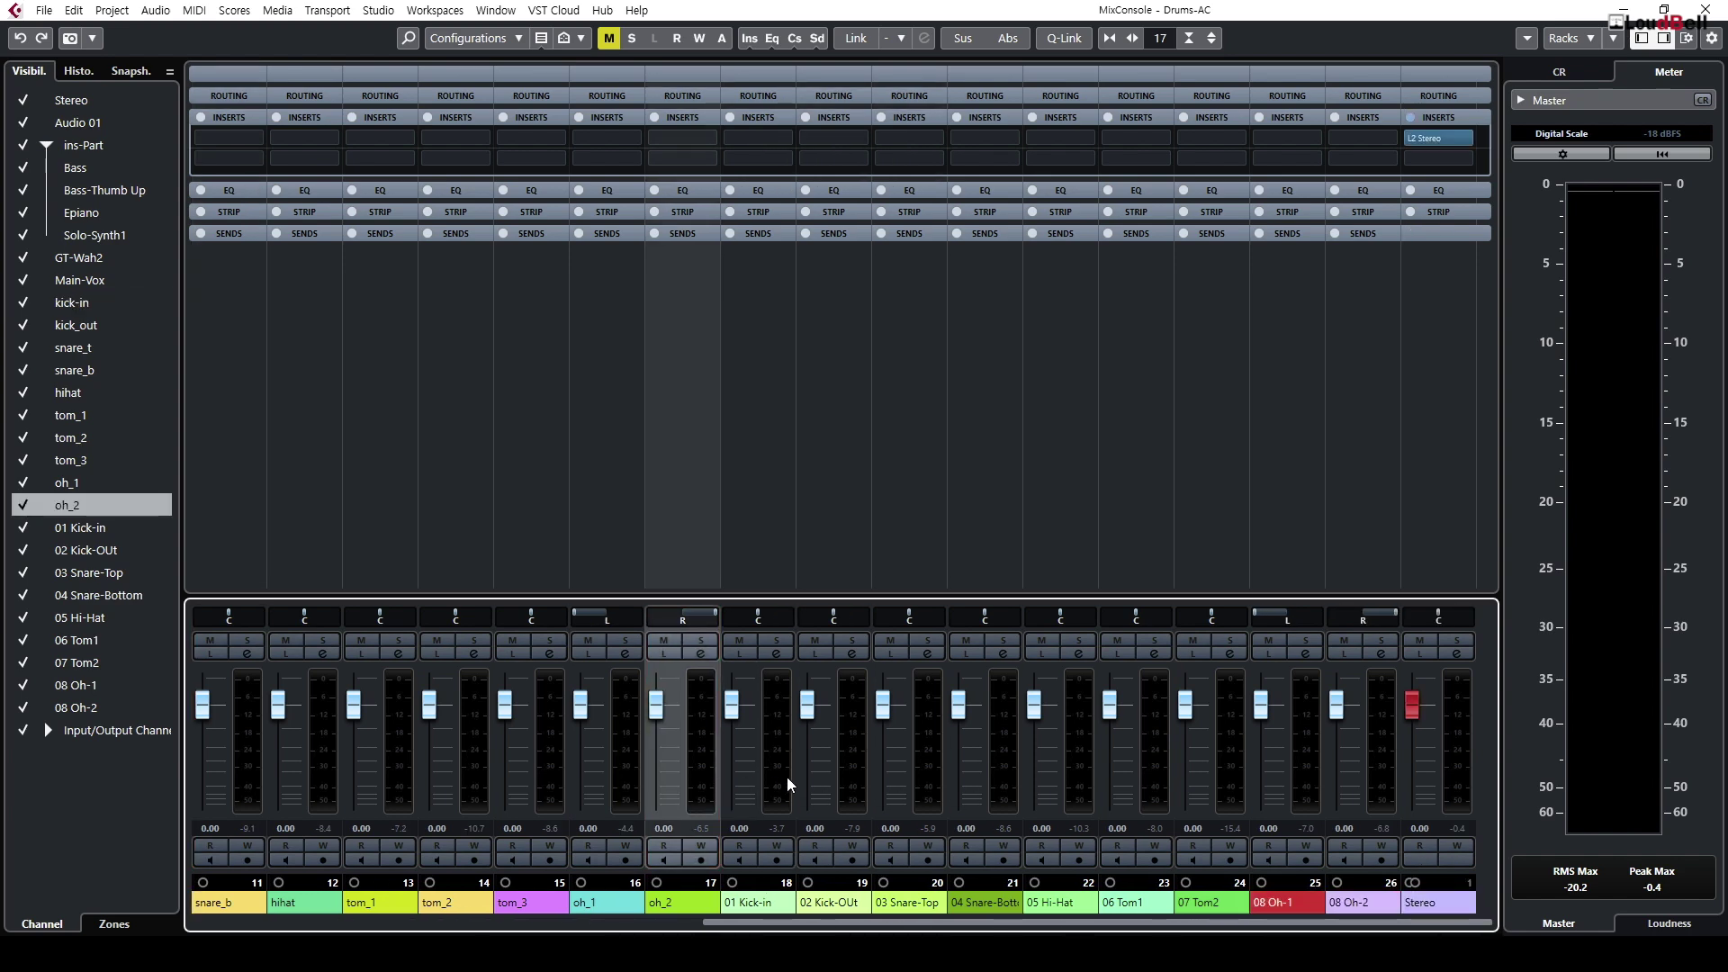
left_click(788, 785)
left_click(1384, 791)
key("F3")
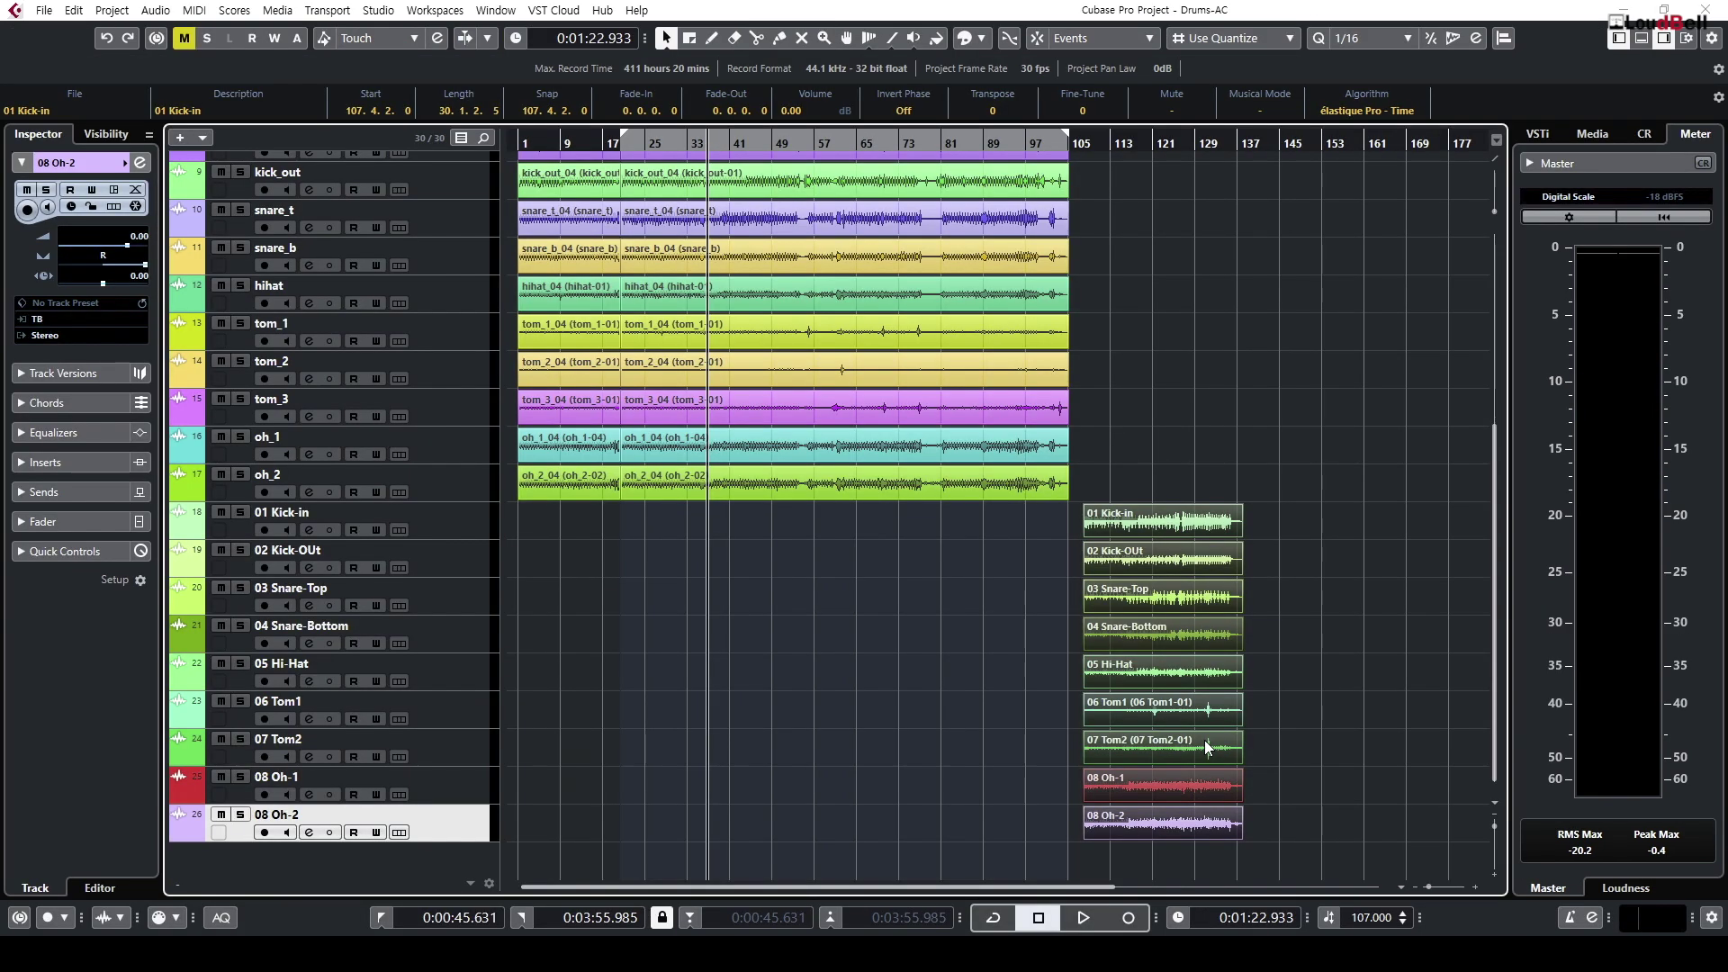
Step: Select the first drum set's long events and listen to that drum set from 0:00:45.631
scroll(923, 231, "up", 3)
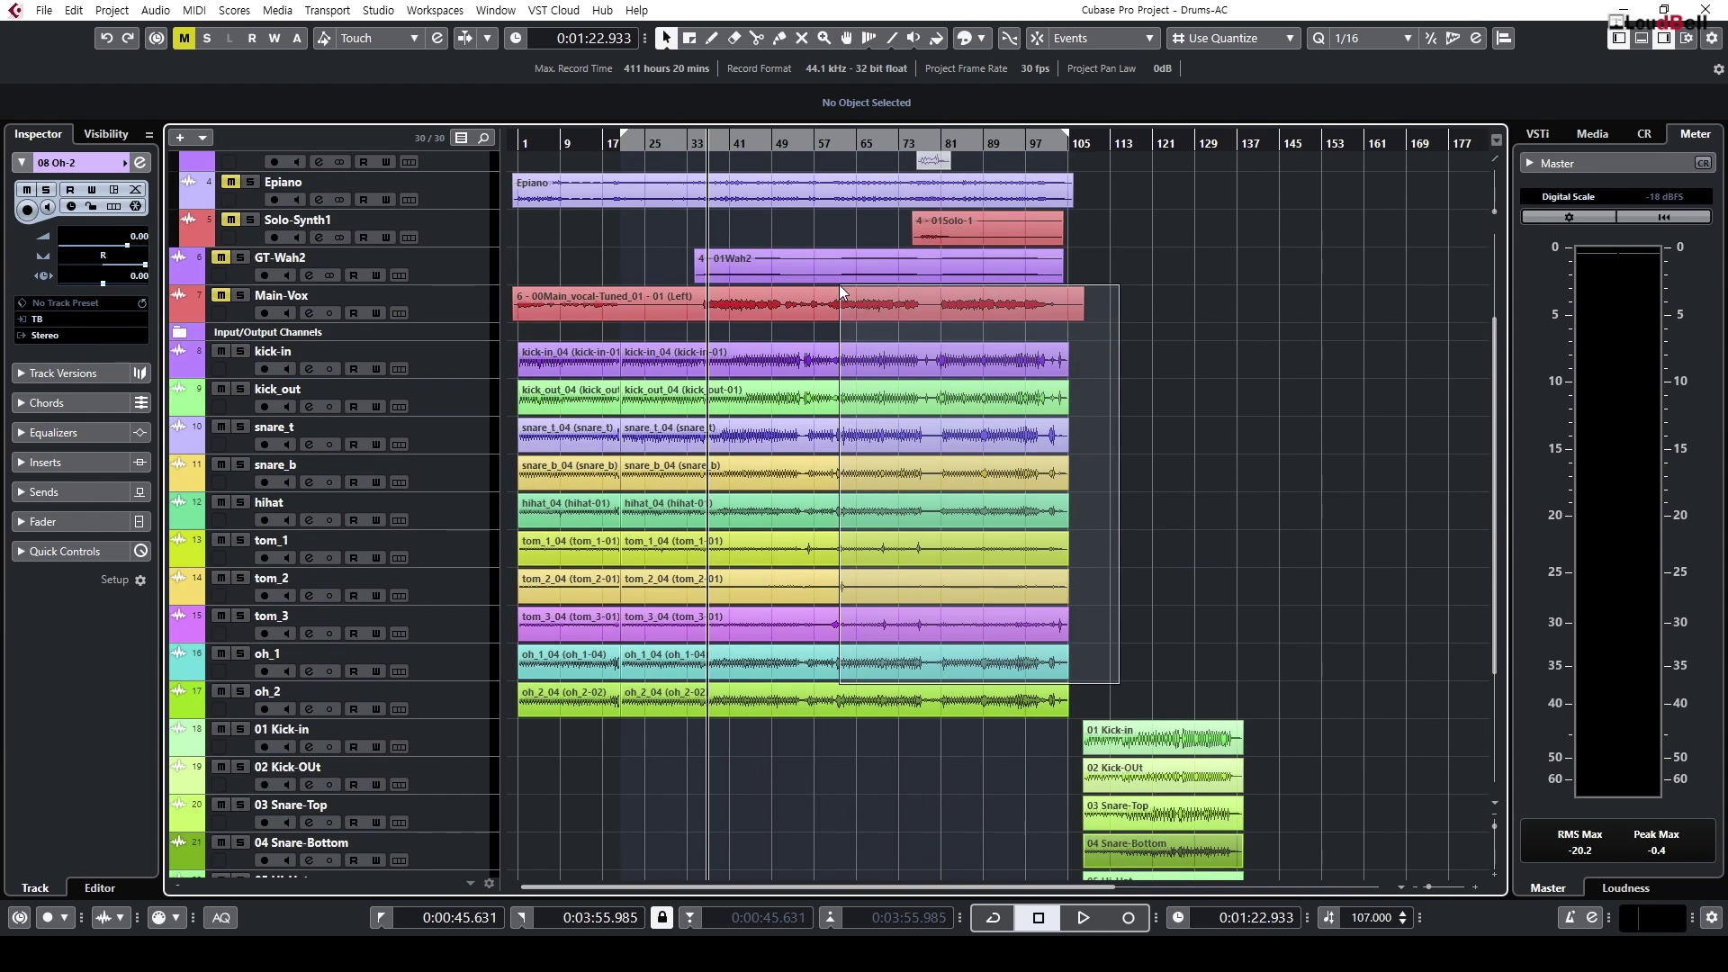
left_click(813, 369)
key("space")
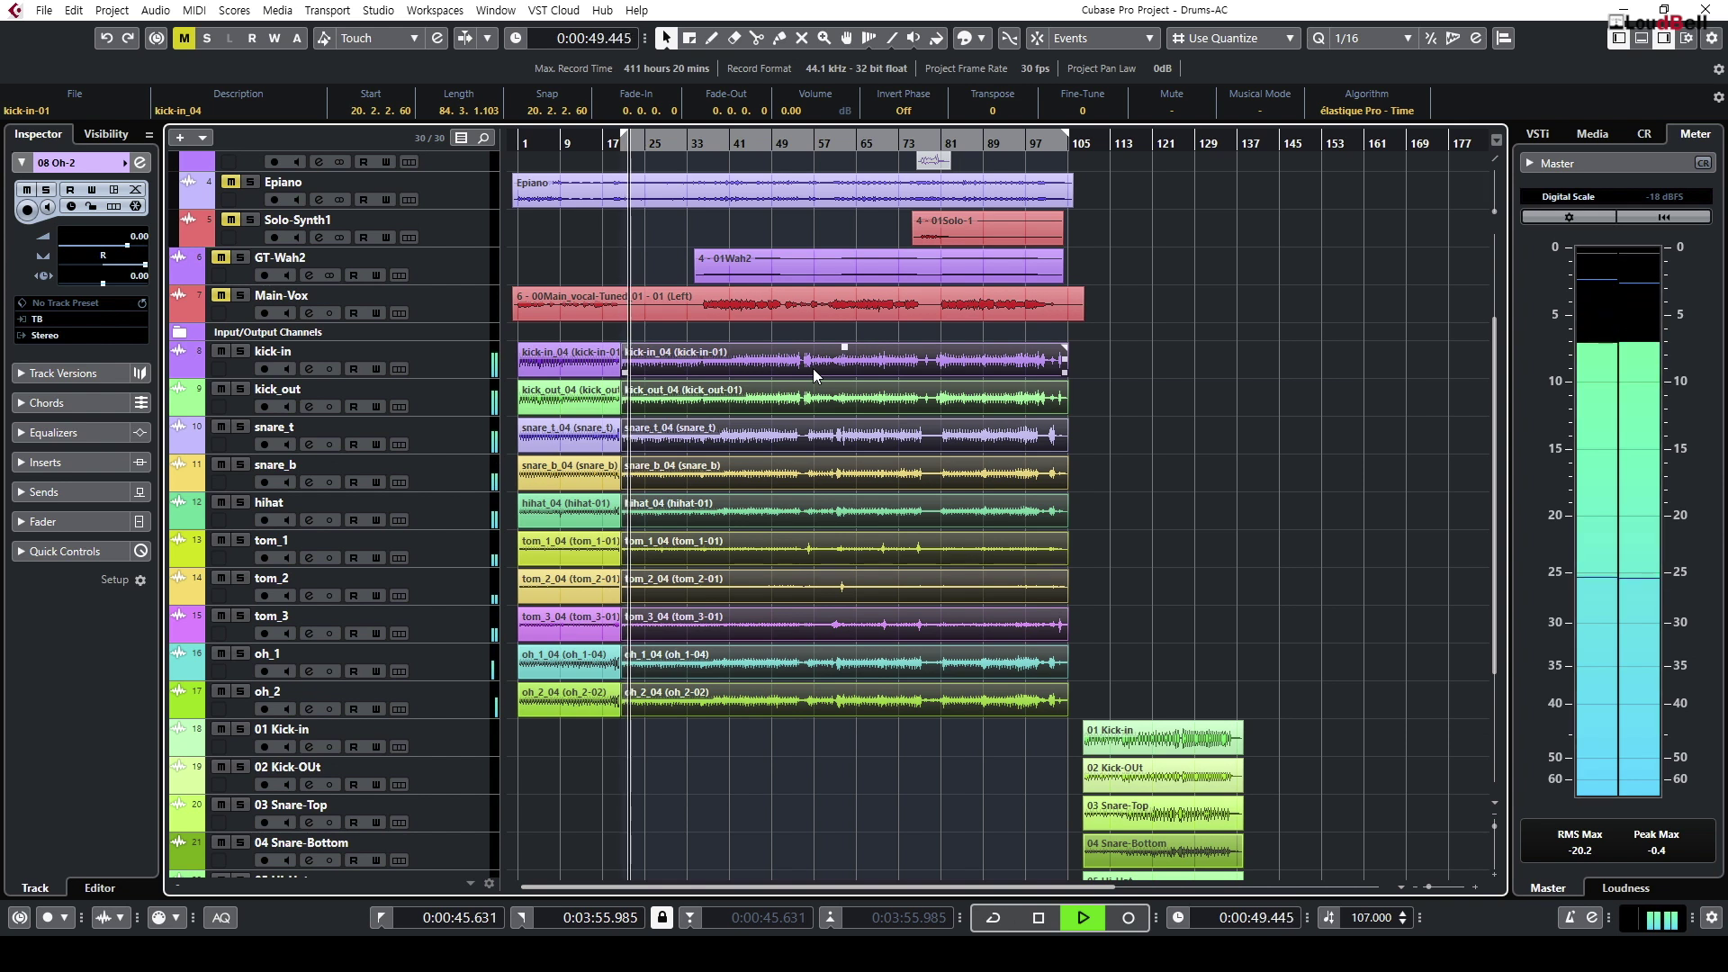
left_click(1002, 446)
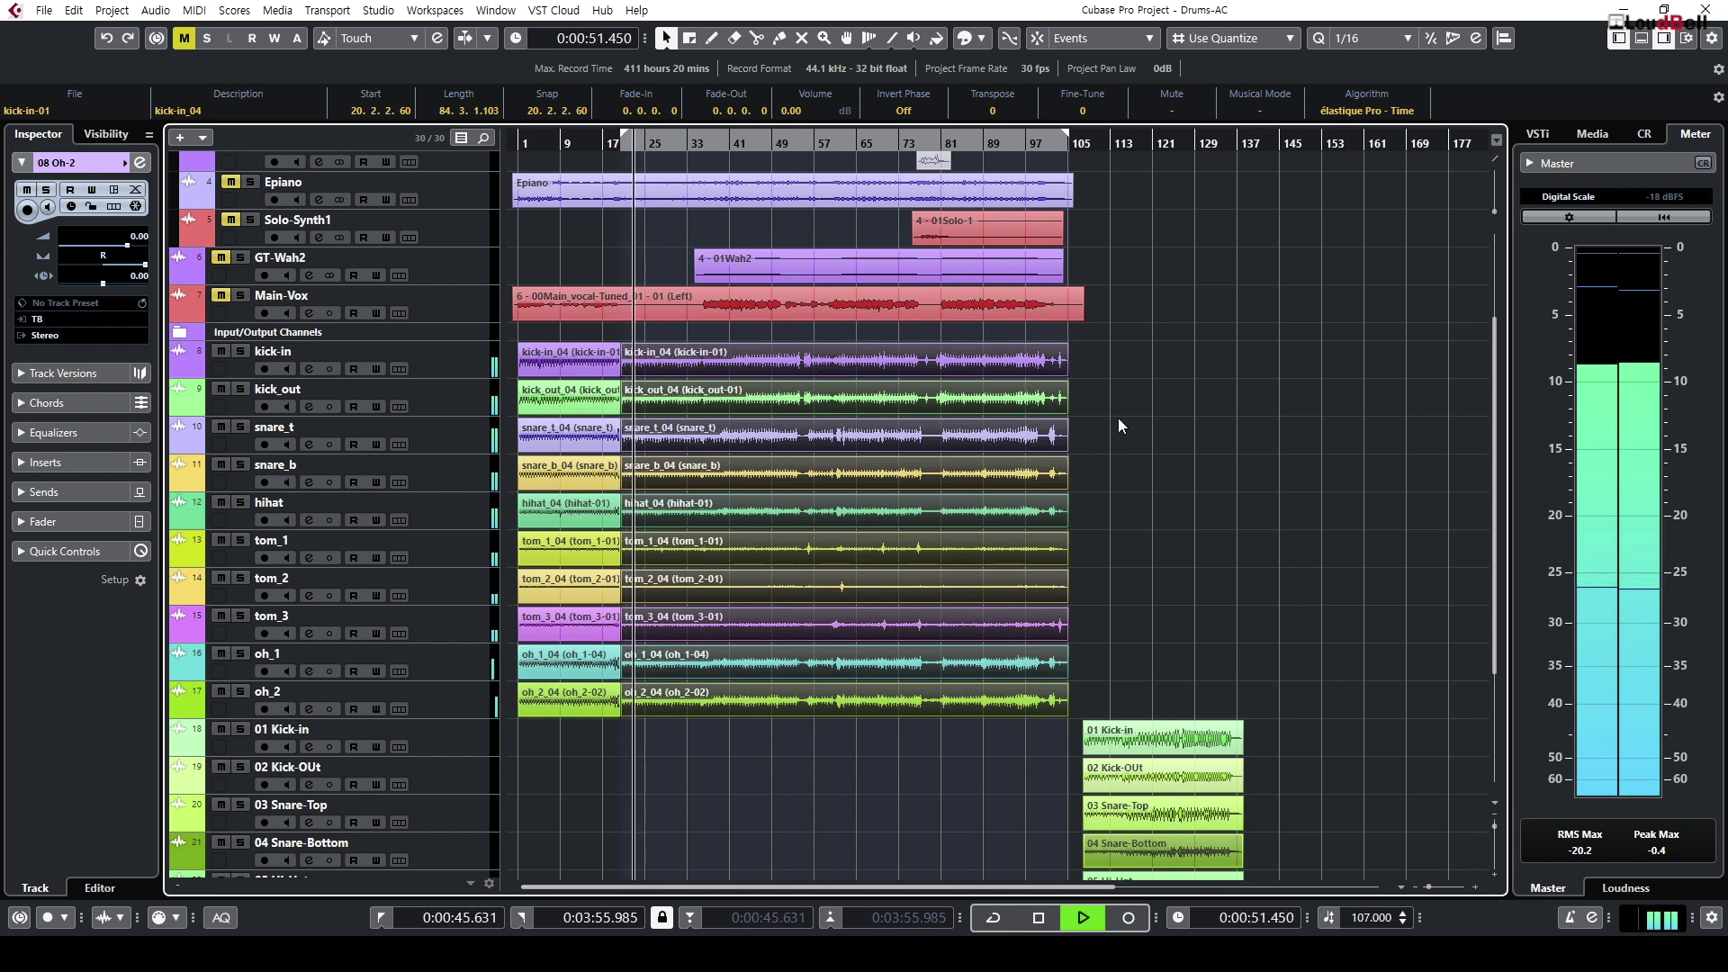
left_click(1147, 394)
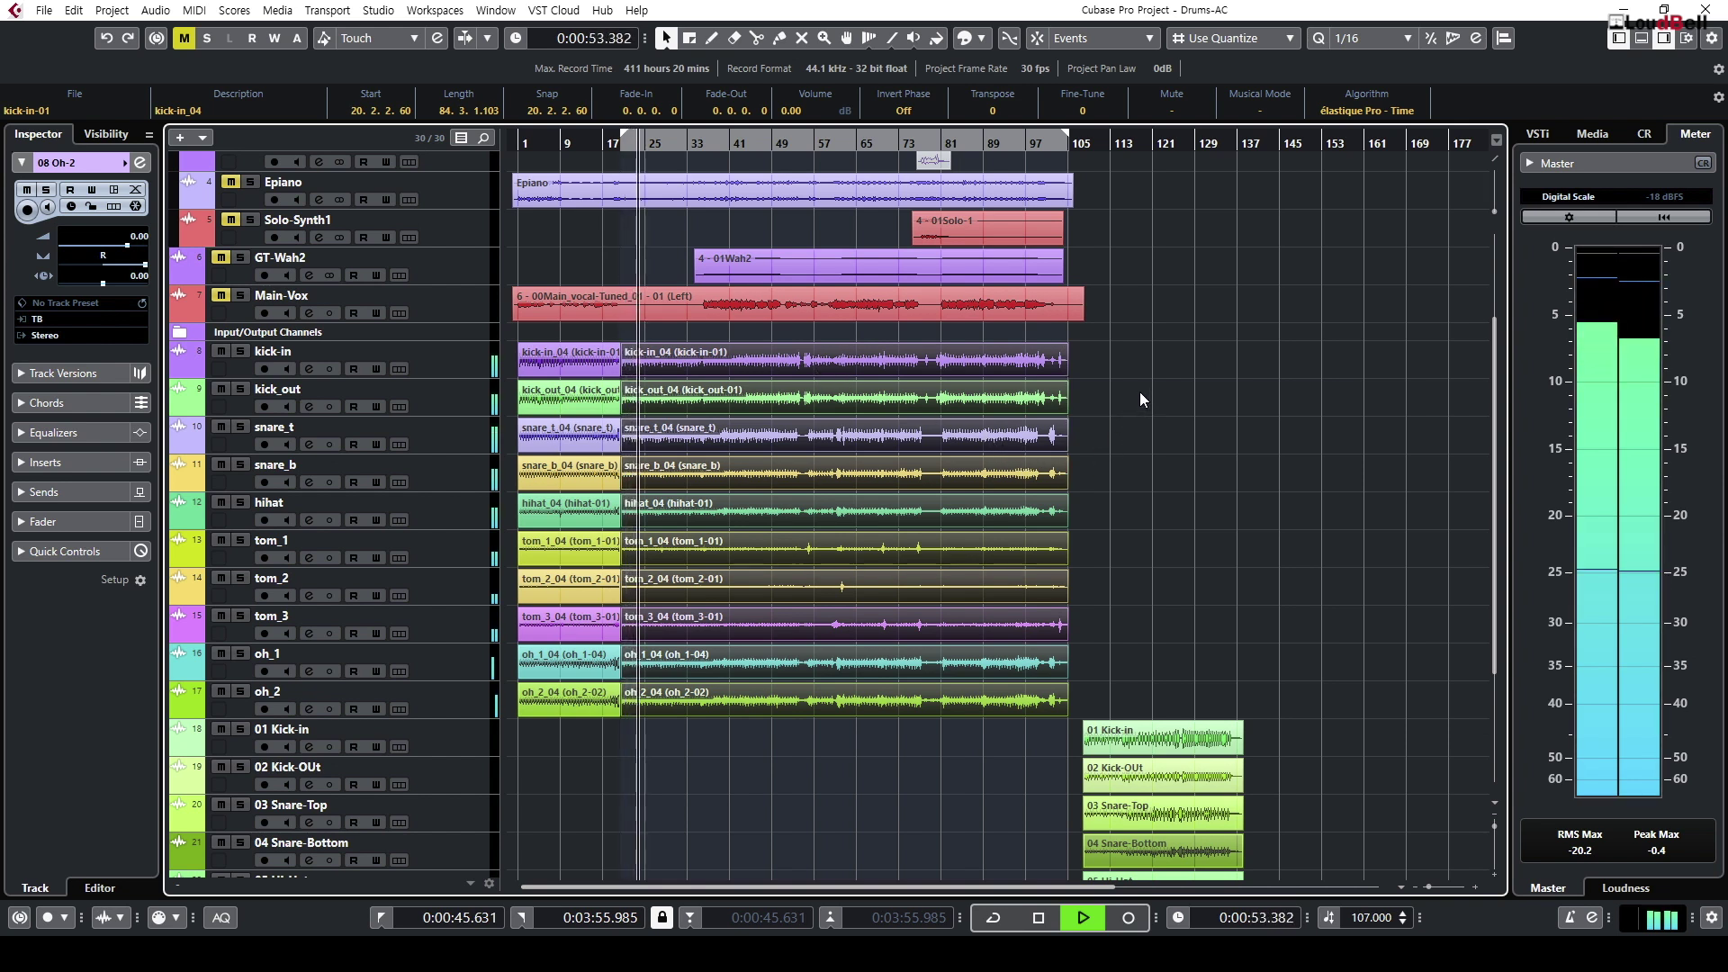
scroll(1140, 384, "down", 5)
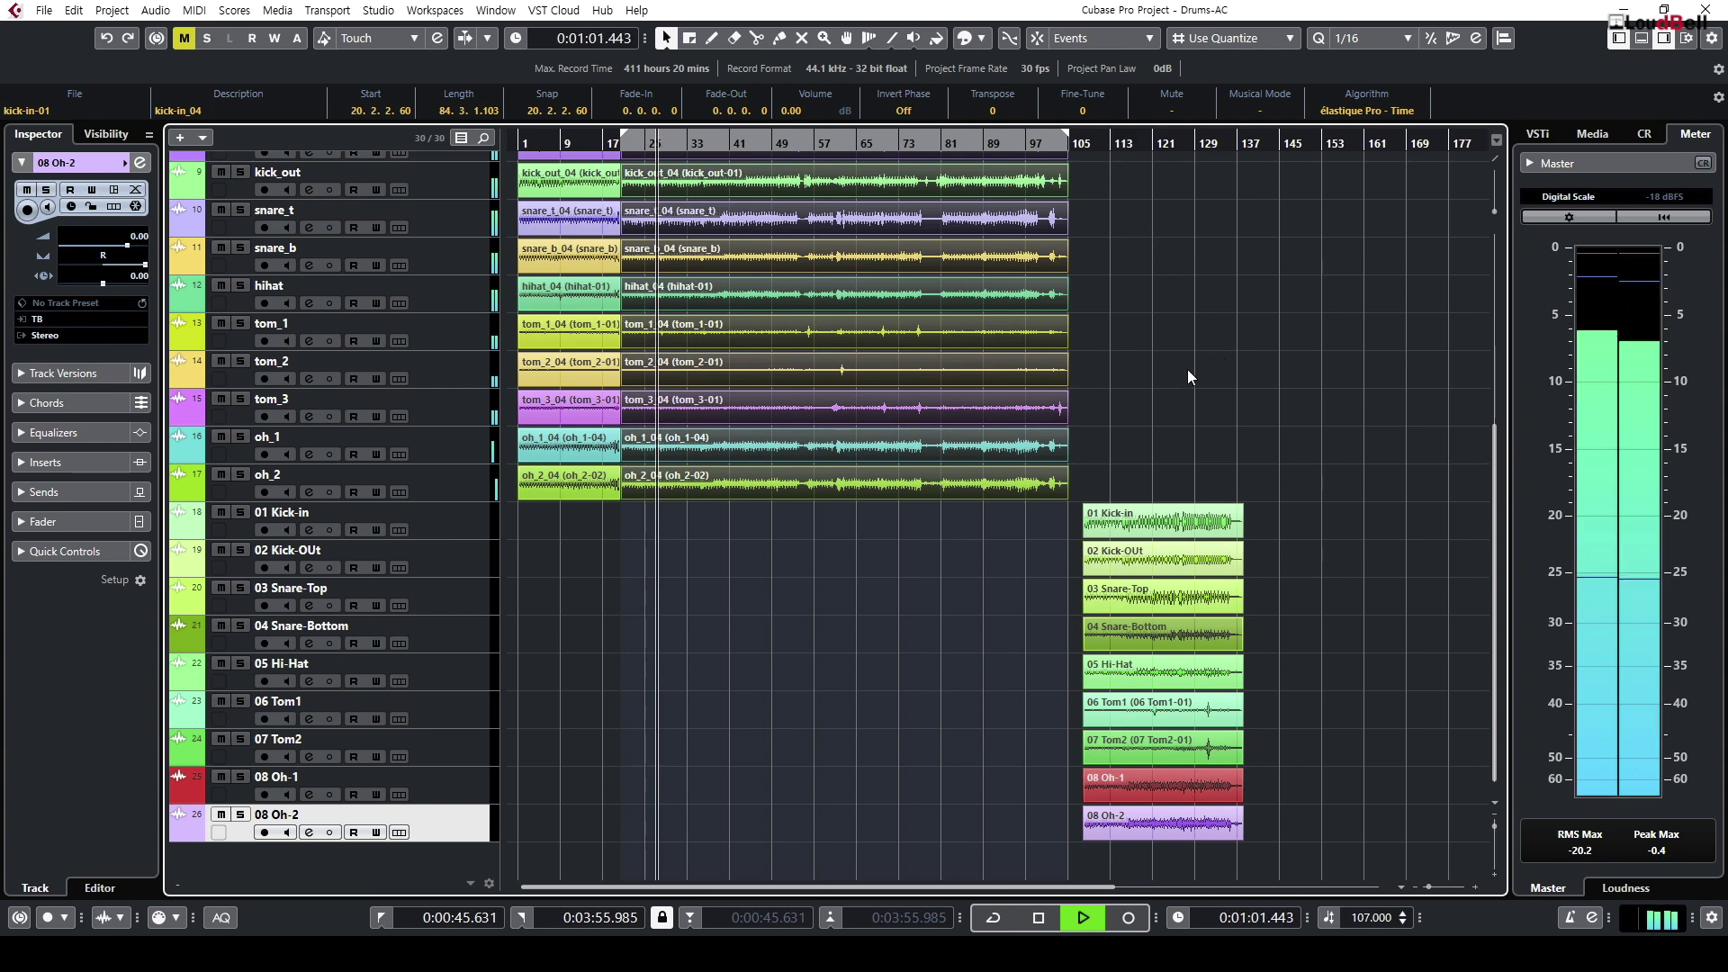
key("space")
Step: Set the locators around the second drum set's events and play them from the left locator
left_click_drag(1175, 424, 1158, 812)
key("p")
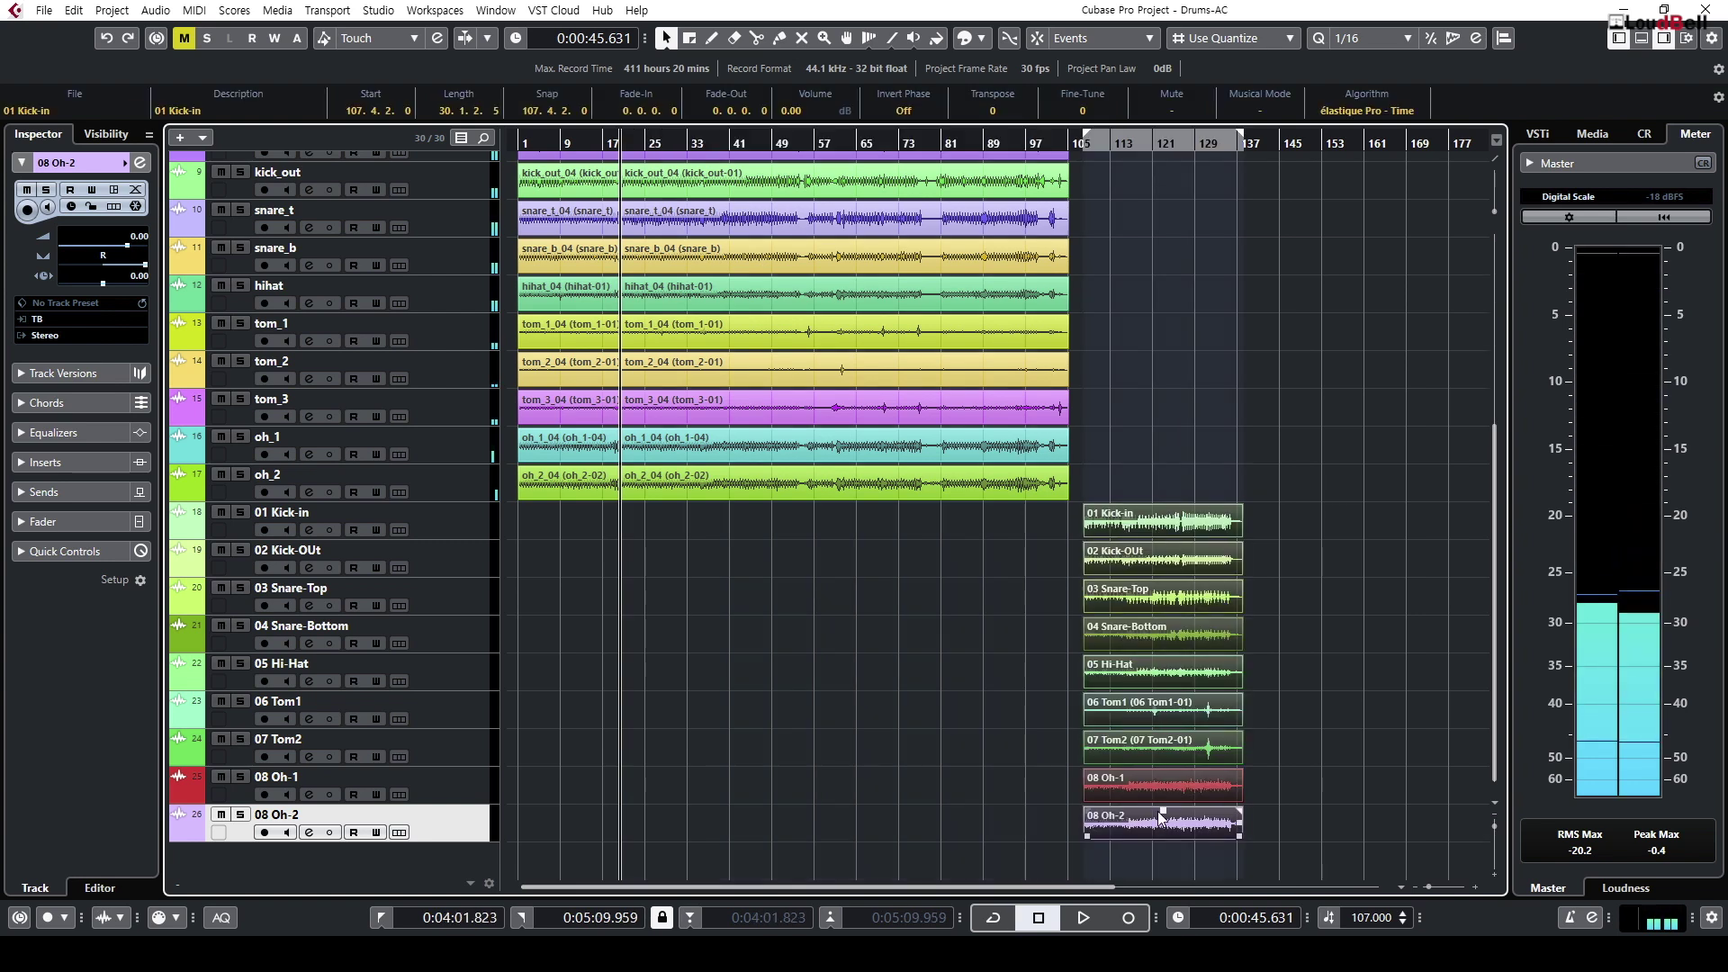
key("l")
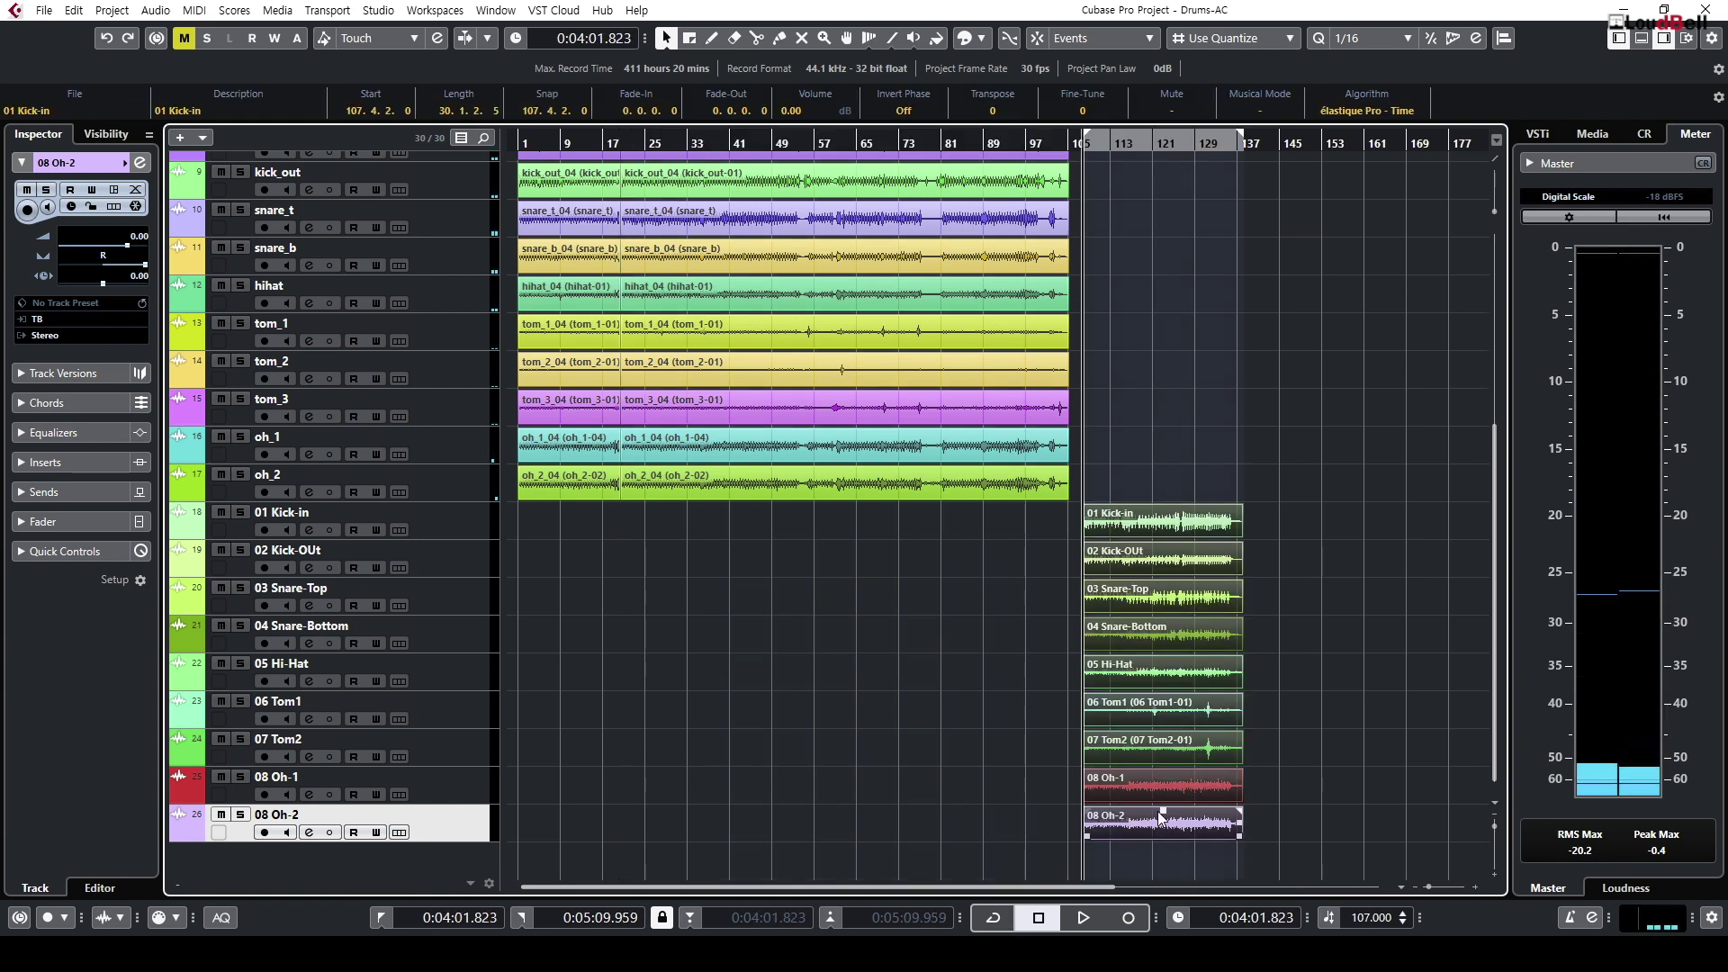
key("space")
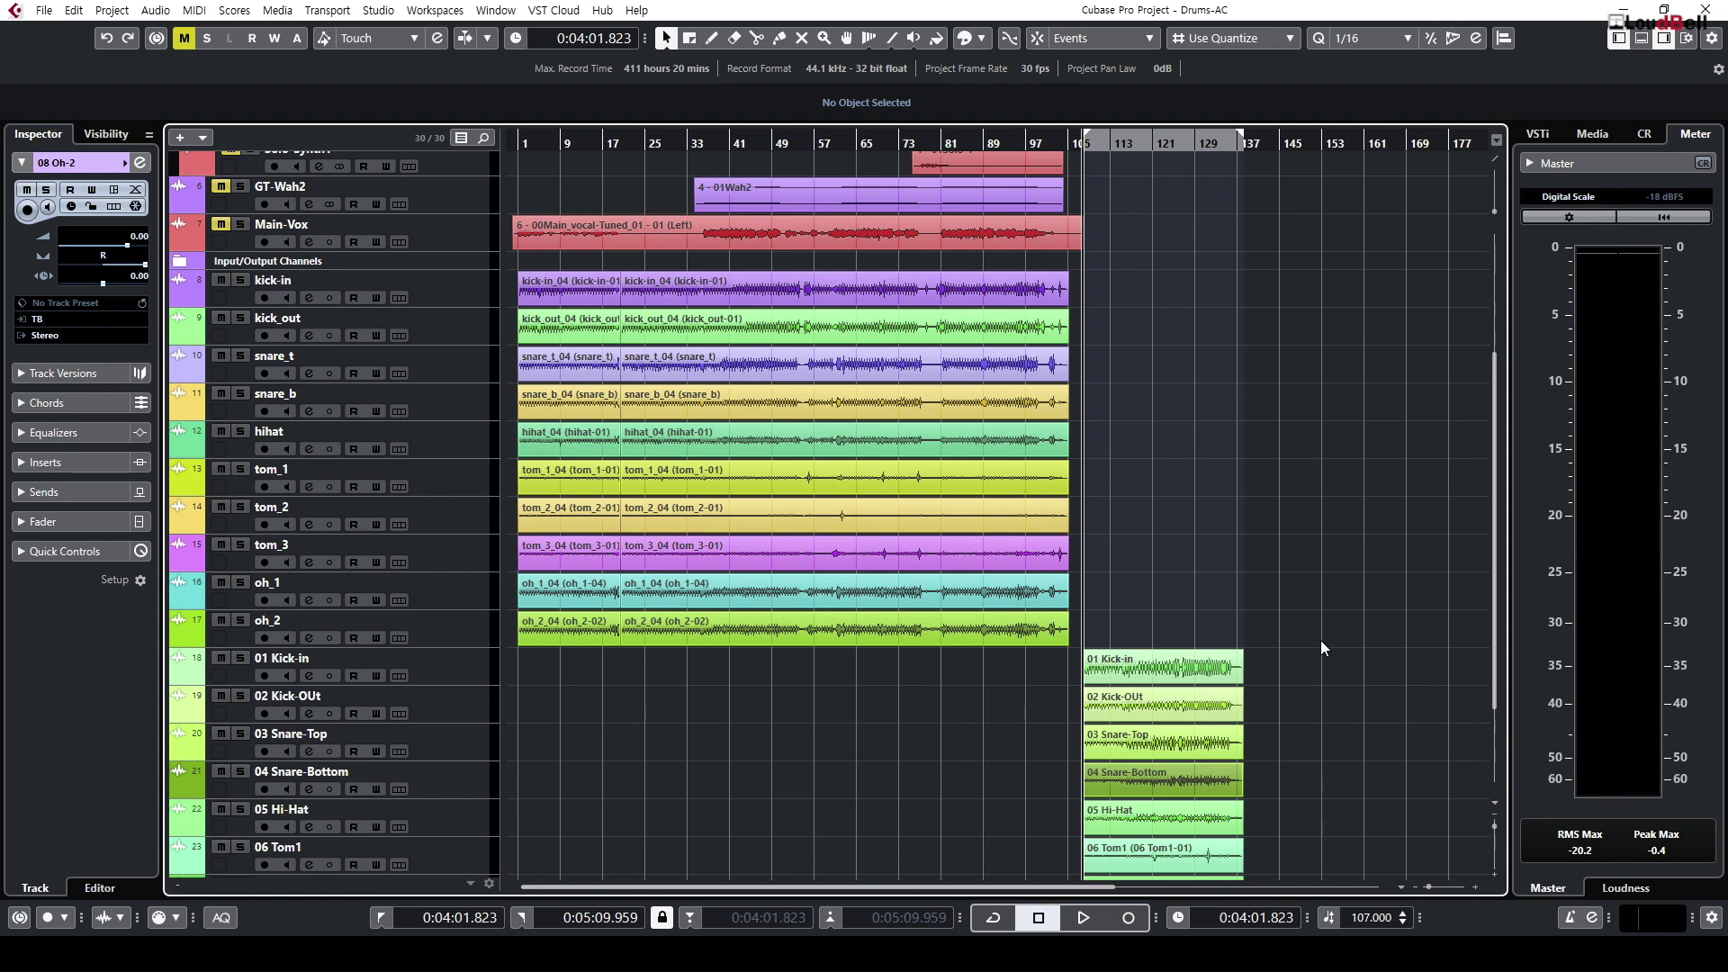
mouse_move(1109, 627)
left_mouse_down()
mouse_move(957, 382)
mouse_move(915, 268)
left_mouse_up()
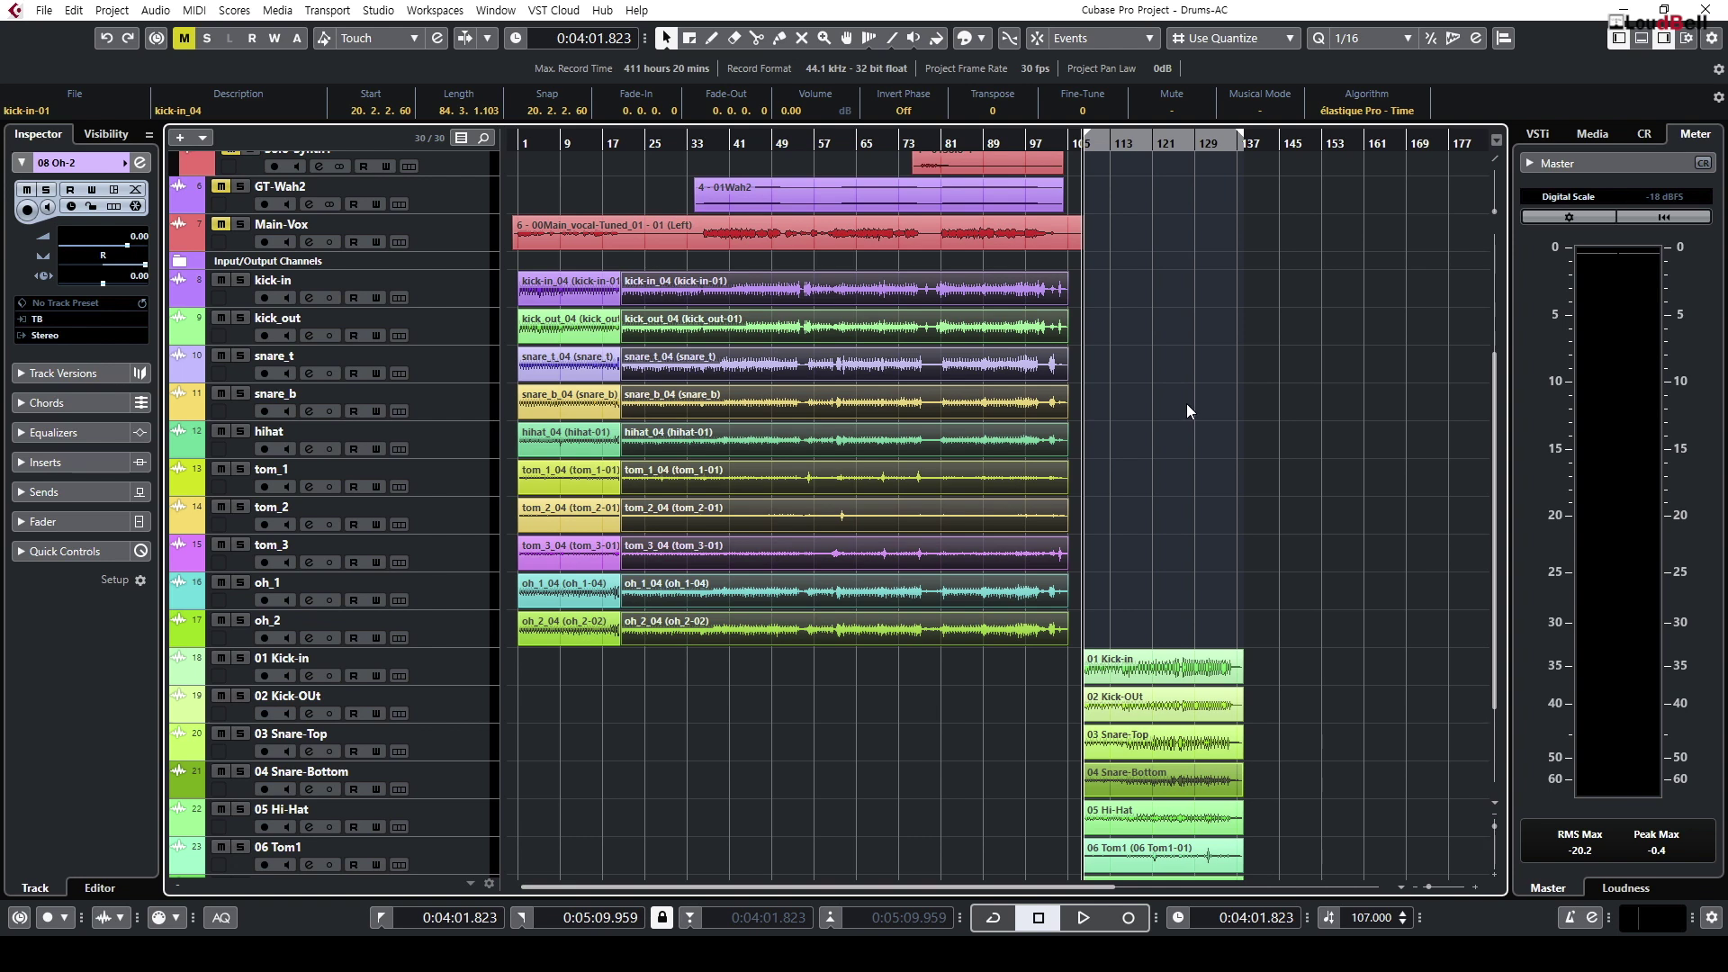
left_click(1186, 403)
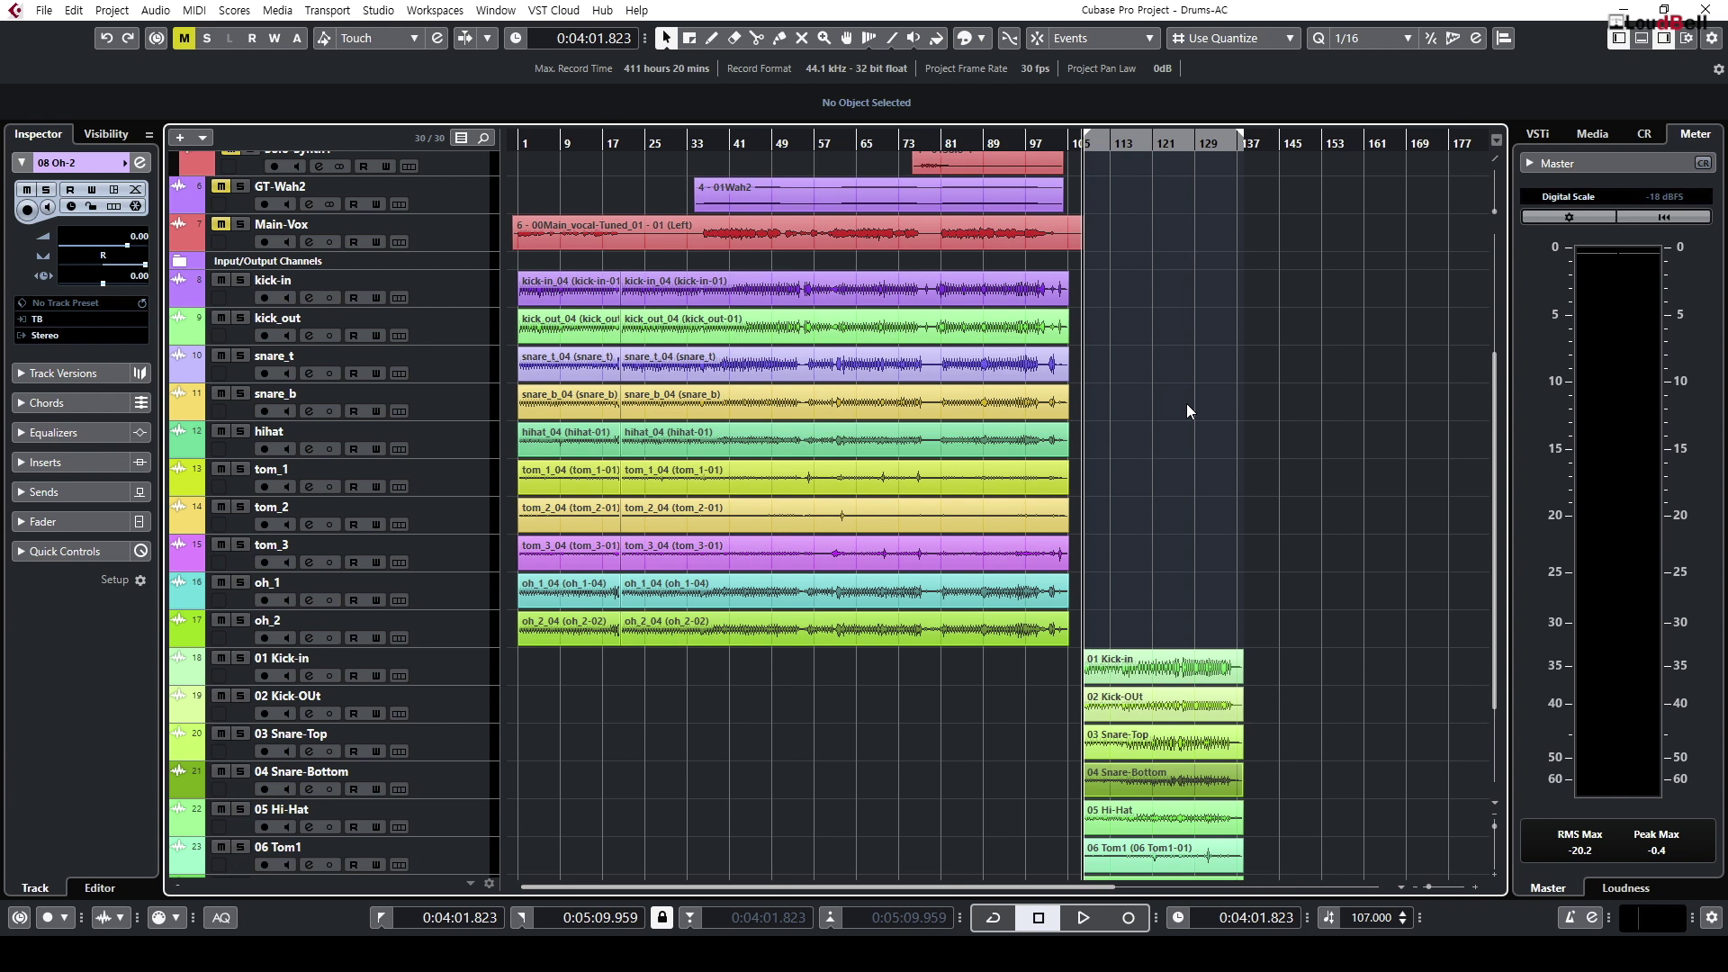
scroll(1238, 457, "down", 4)
left_click(1278, 522)
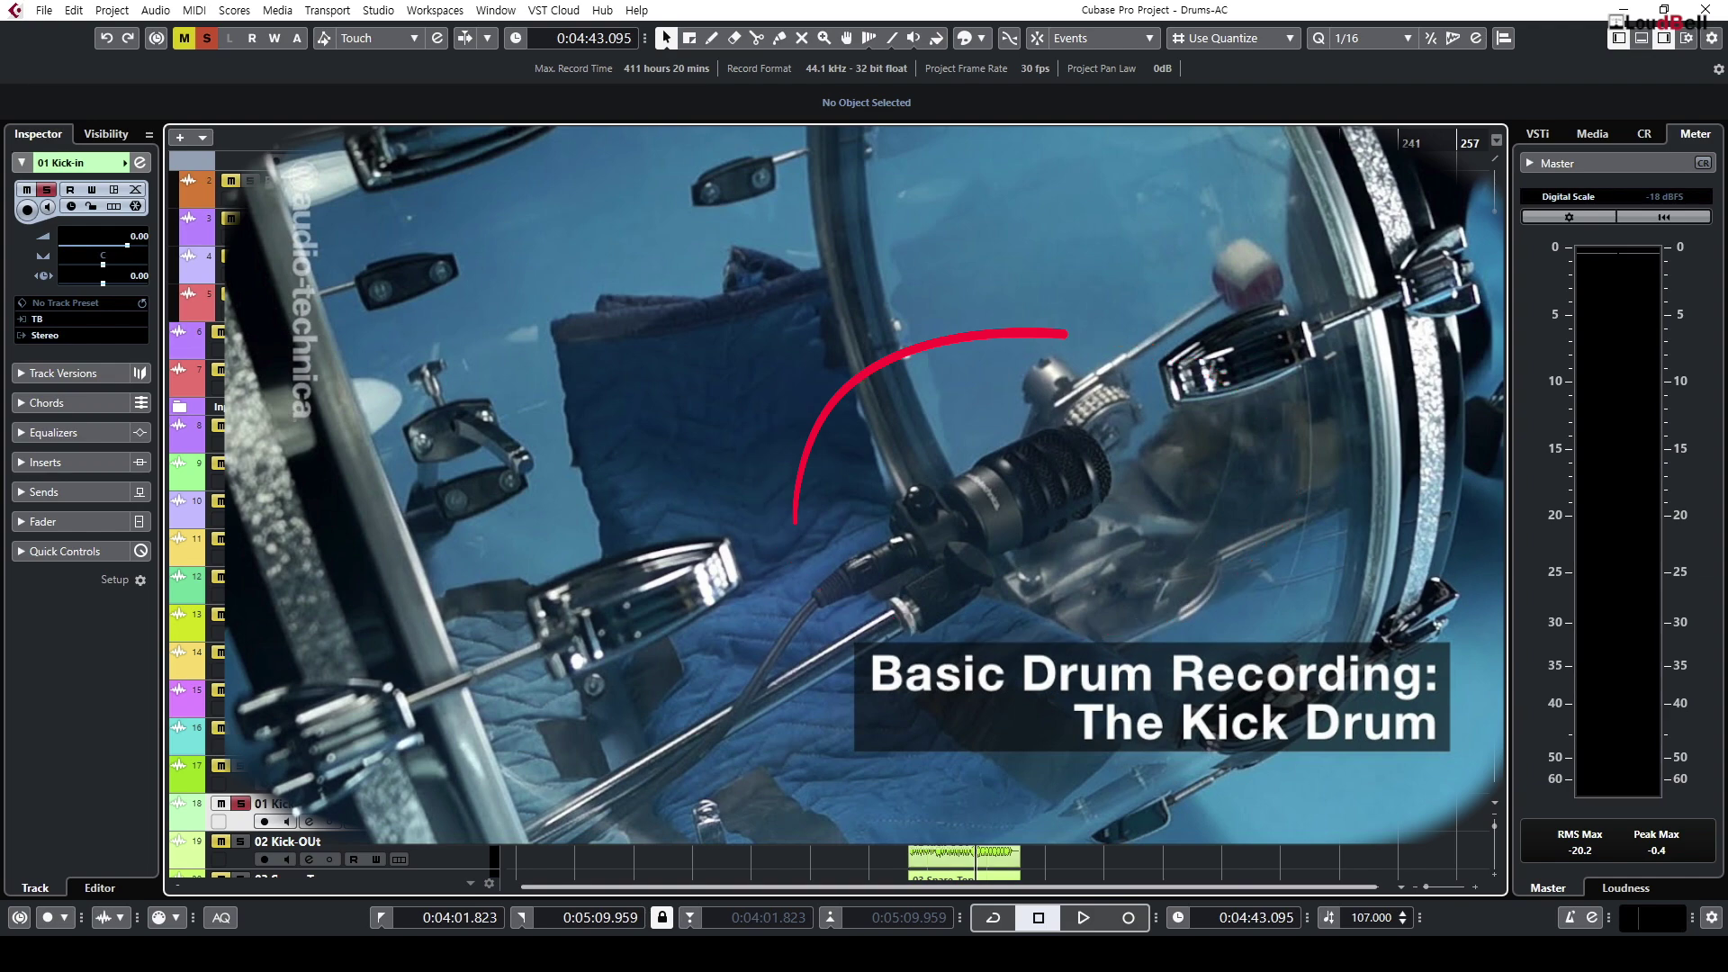
Step: Select the kick-in track and listen to its soloed recording from 0:03:00.539
left_click(279, 426)
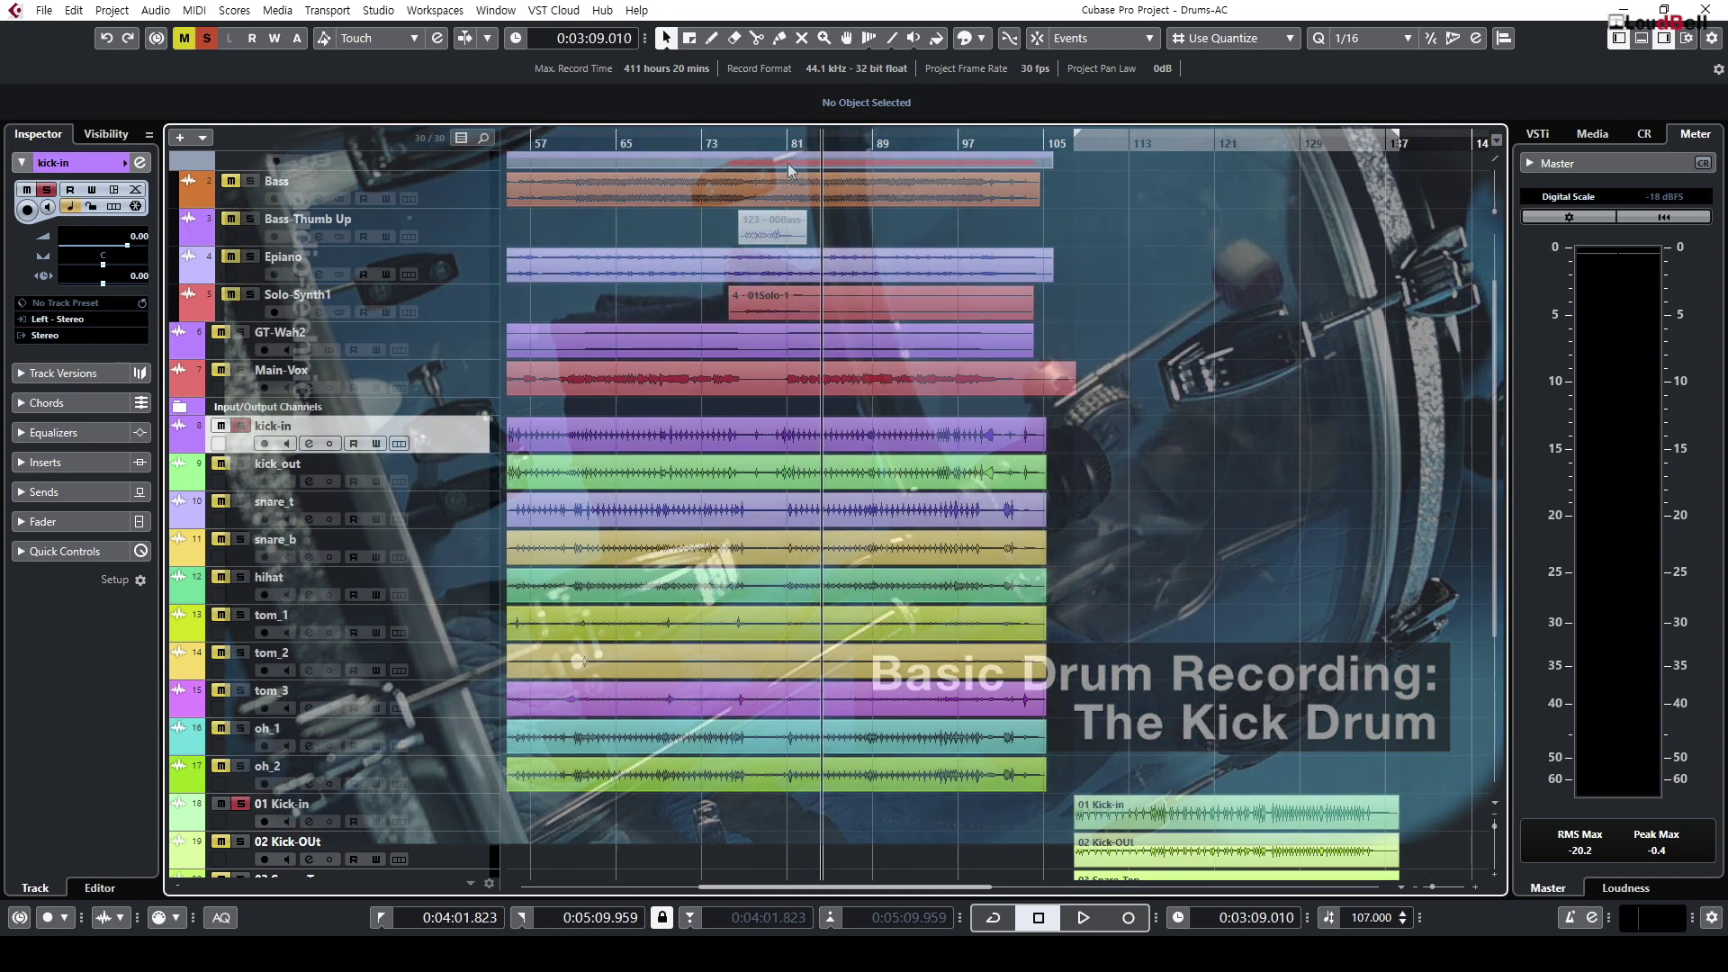
left_click(779, 171)
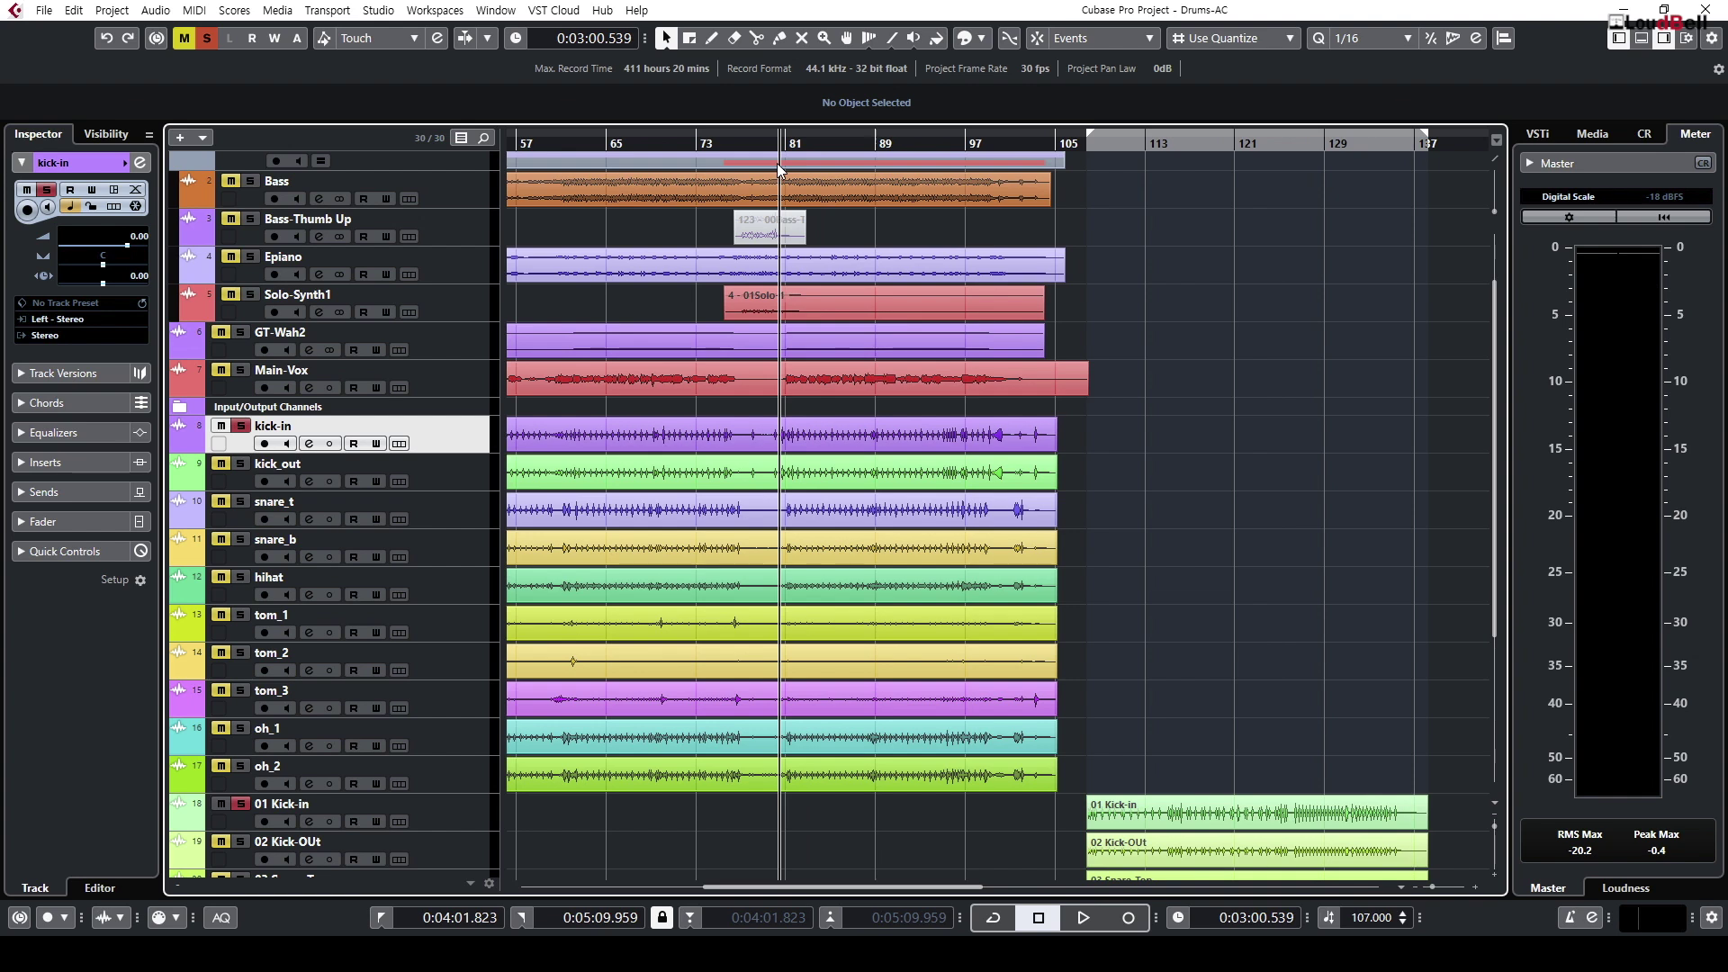
key("g")
key("space")
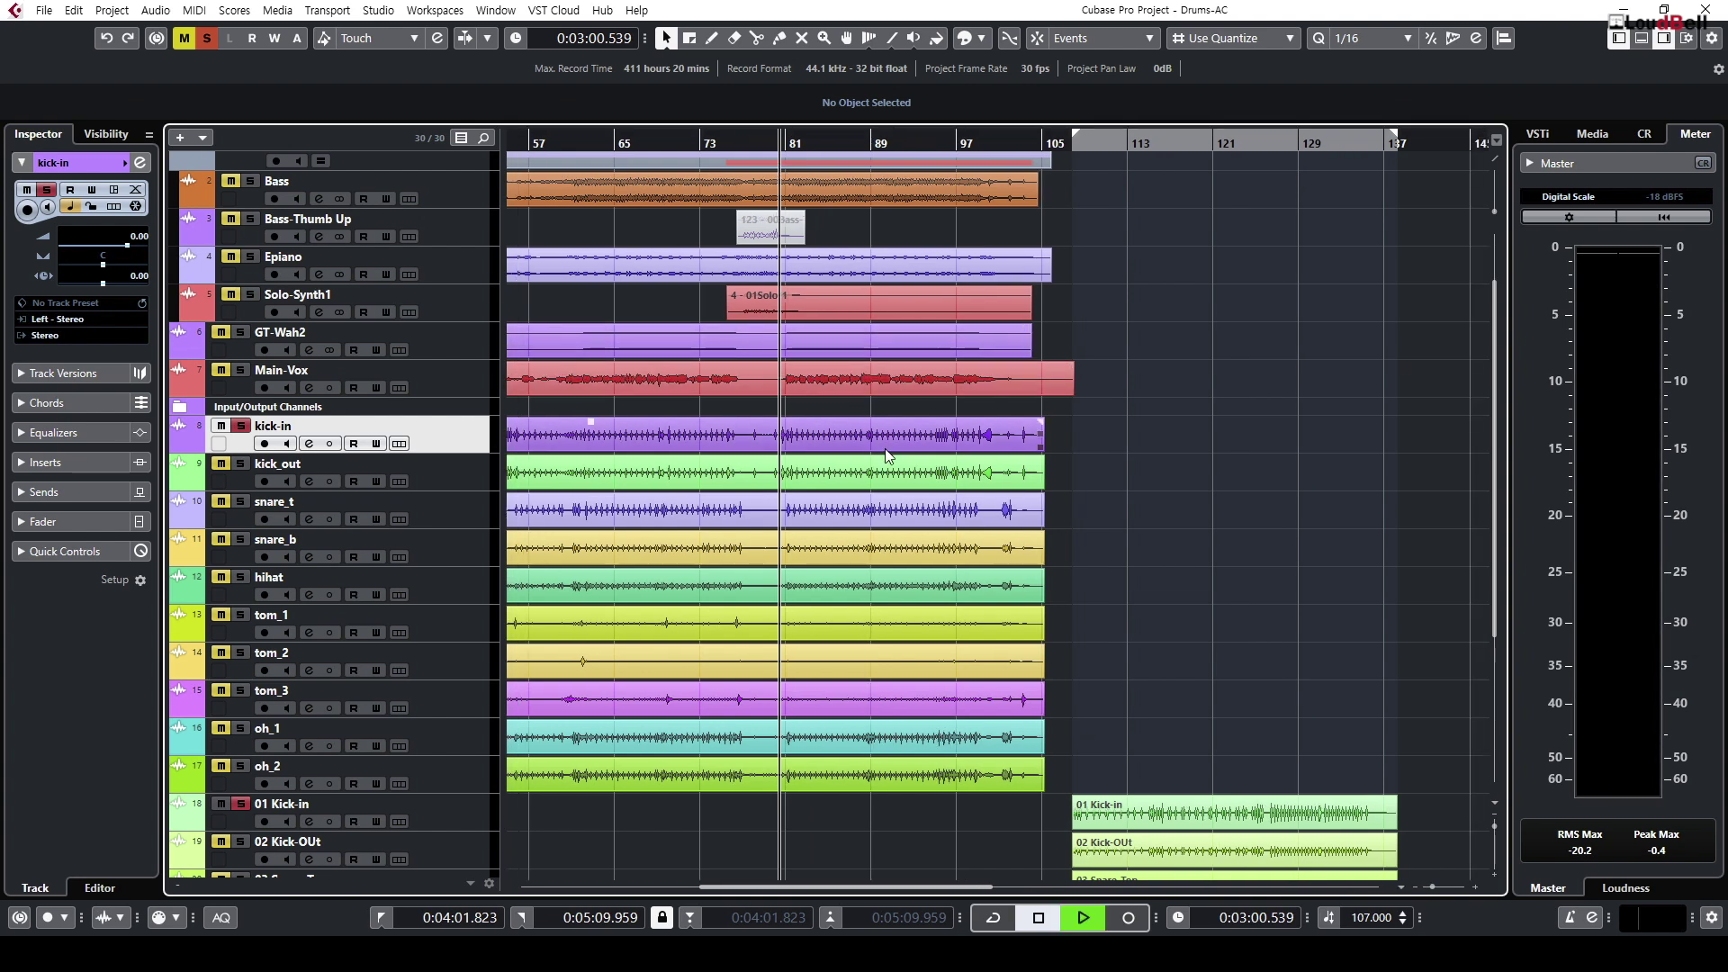
scroll(1239, 438, "down", 3)
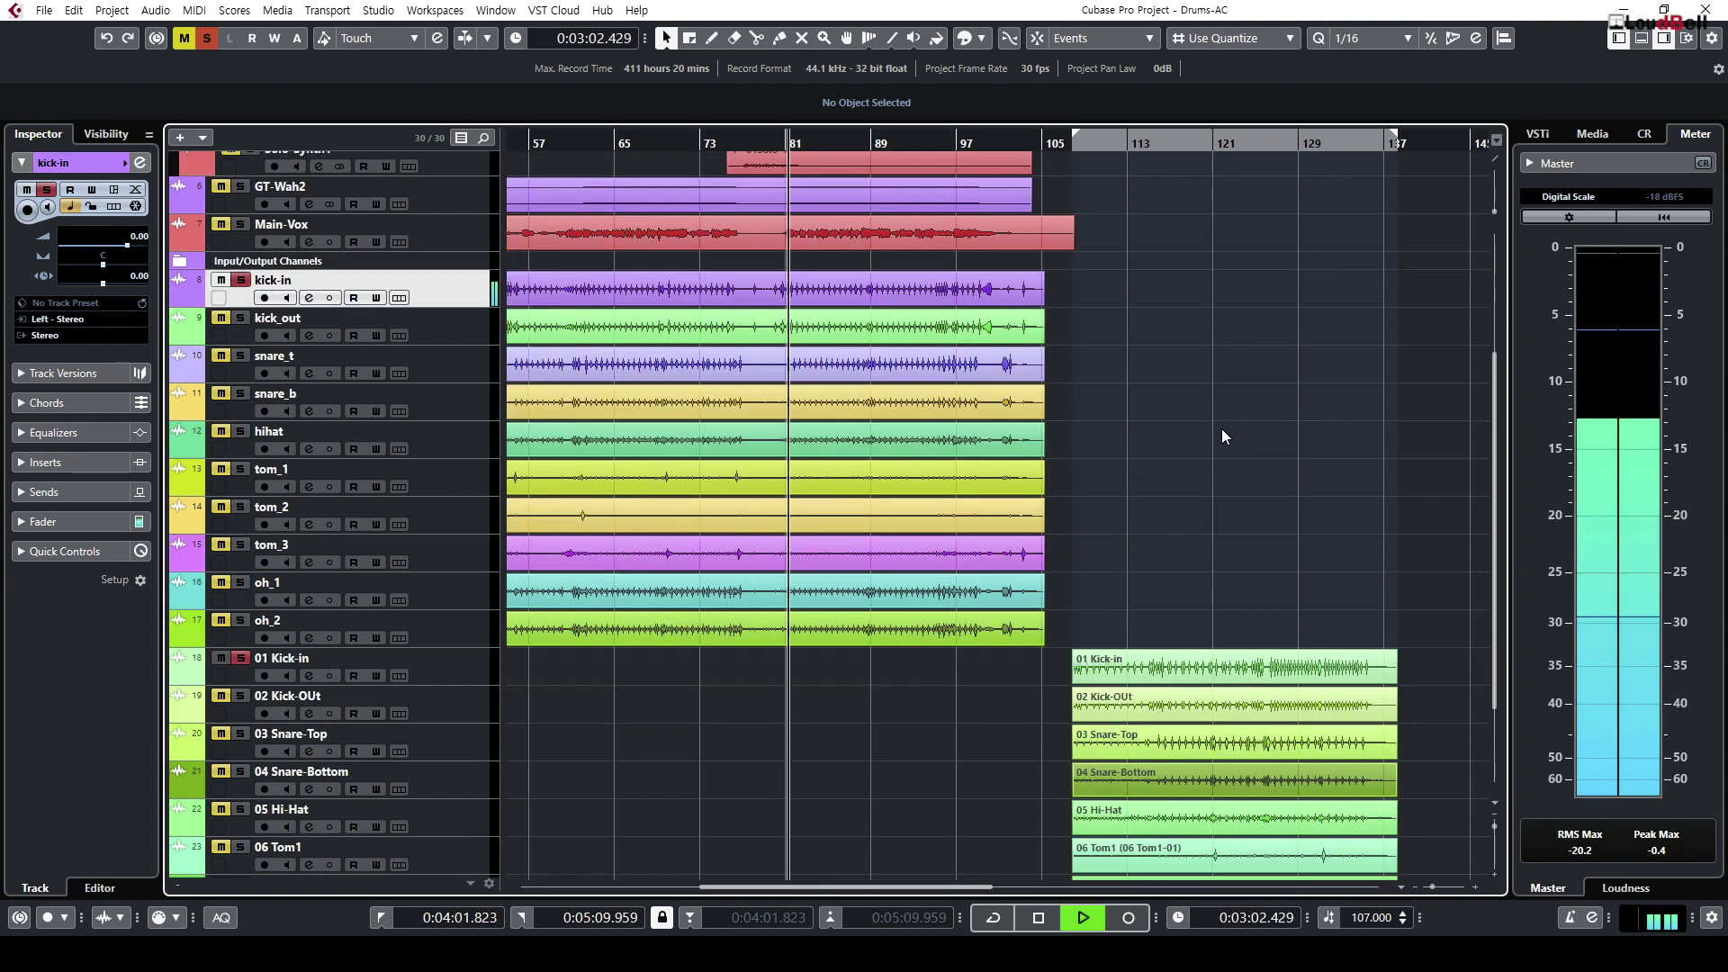
key("space")
Step: Listen to the soloed 01 Kick-in recording of the second drum set from 0:04:46.804
left_click(1286, 143)
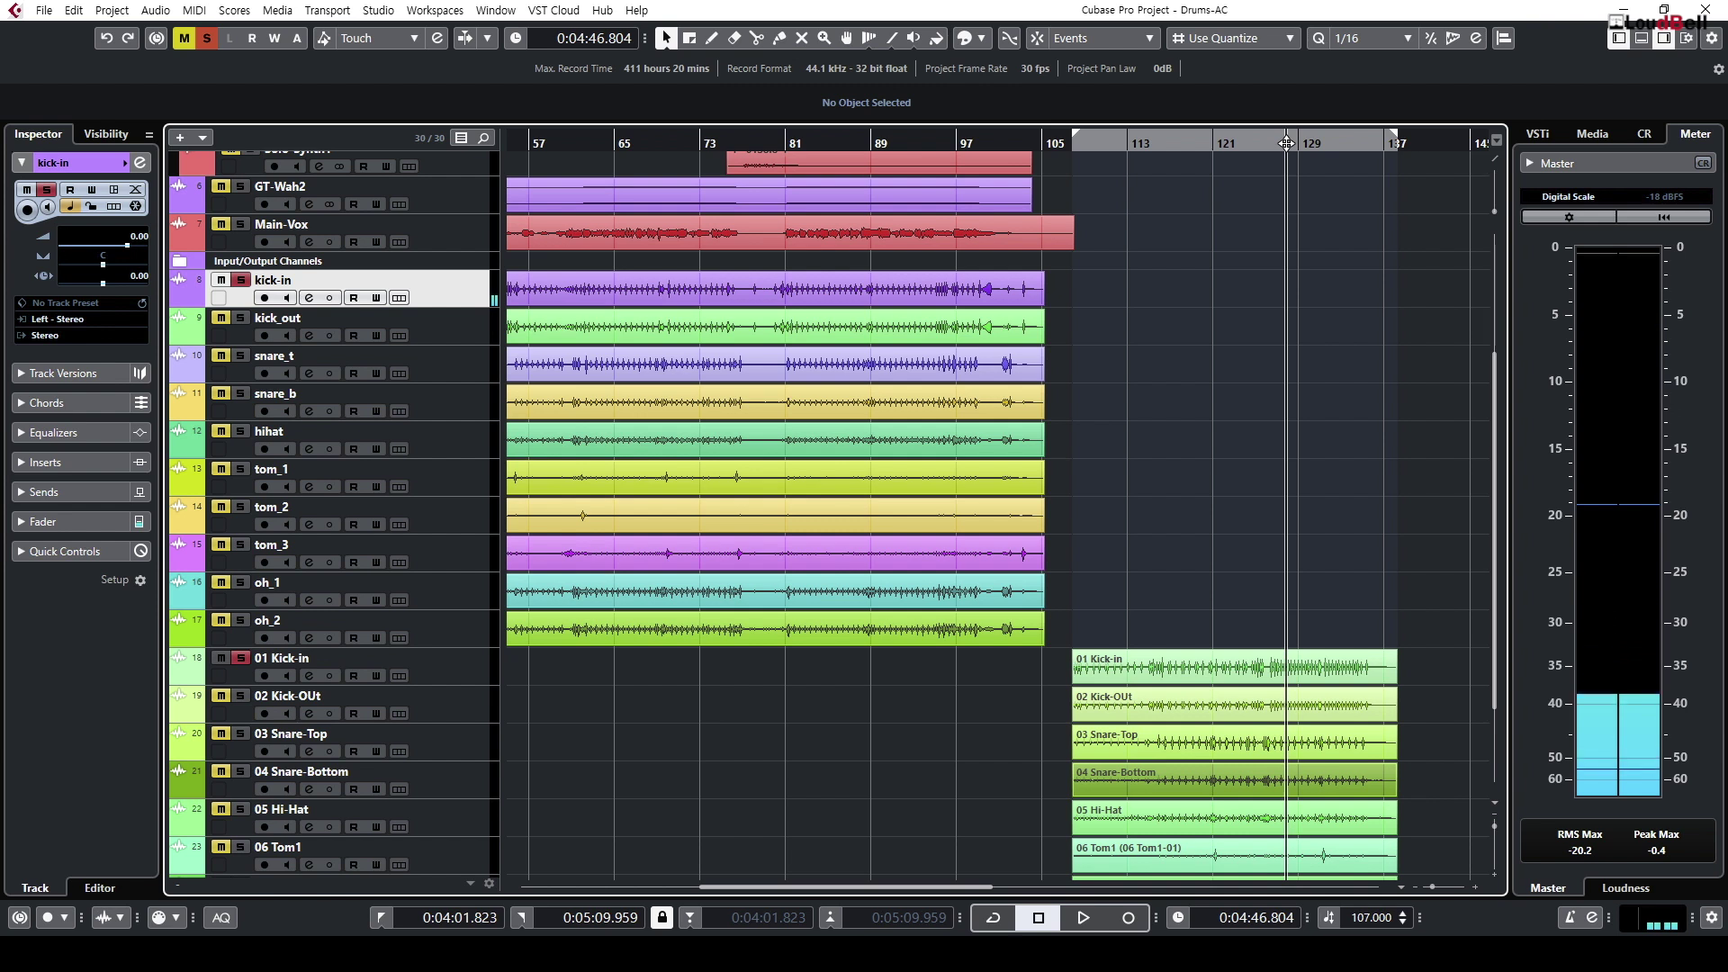
key("space")
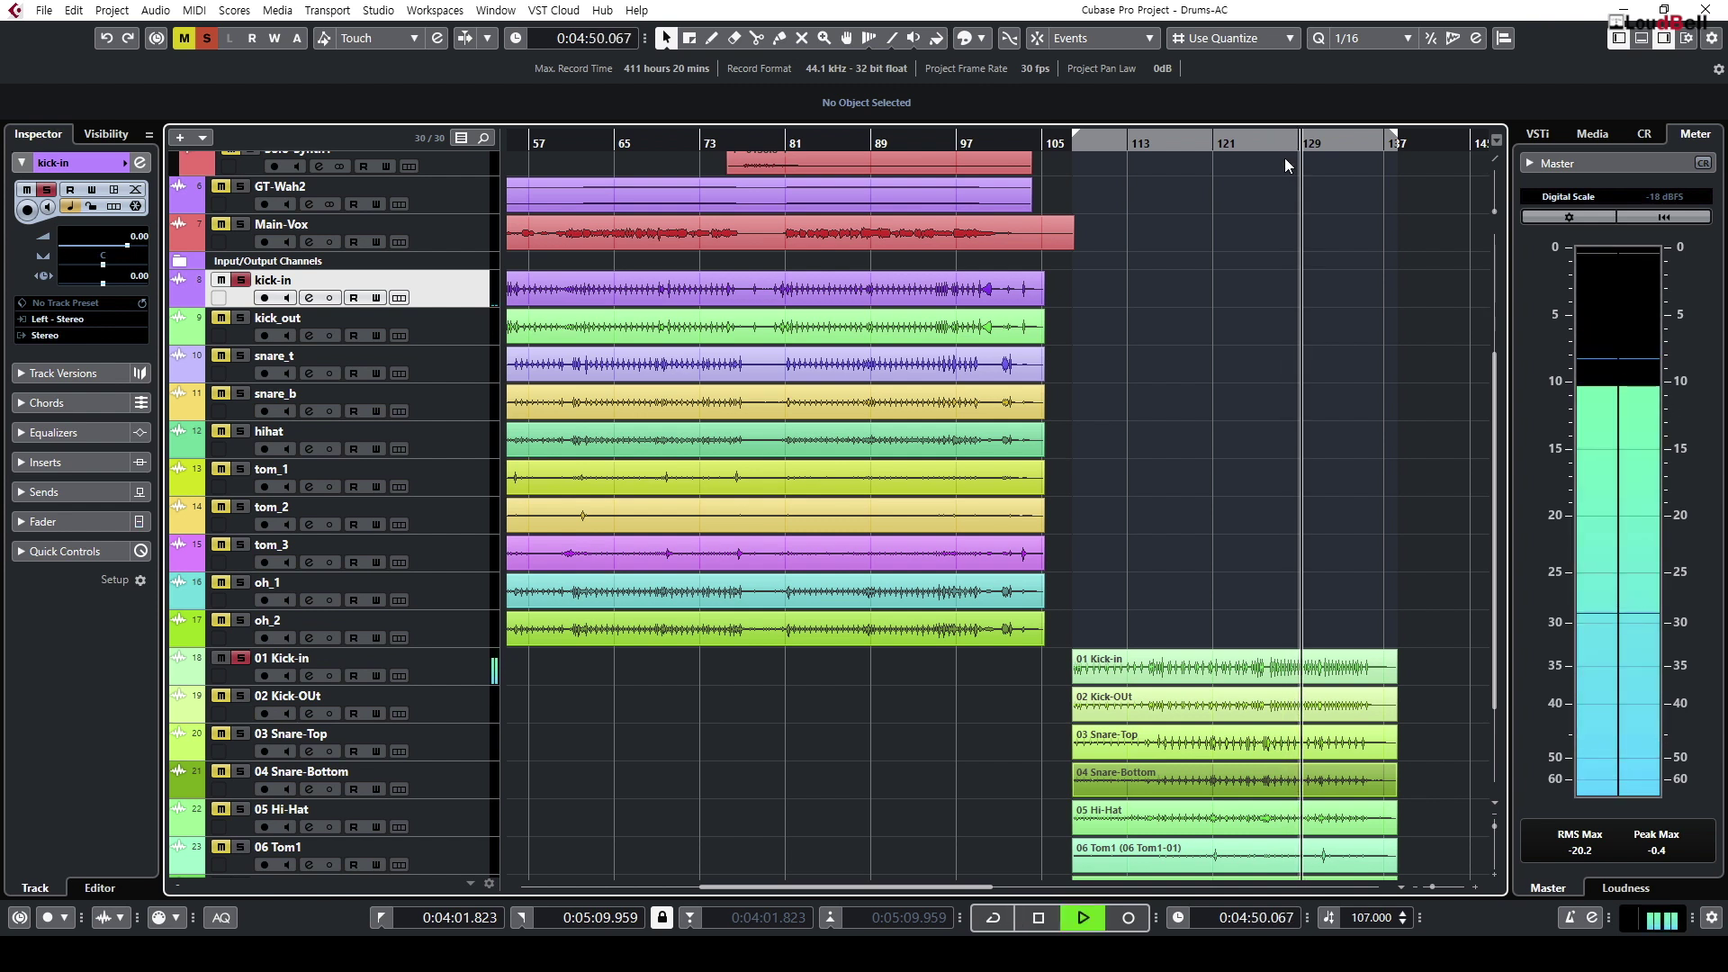
key("space")
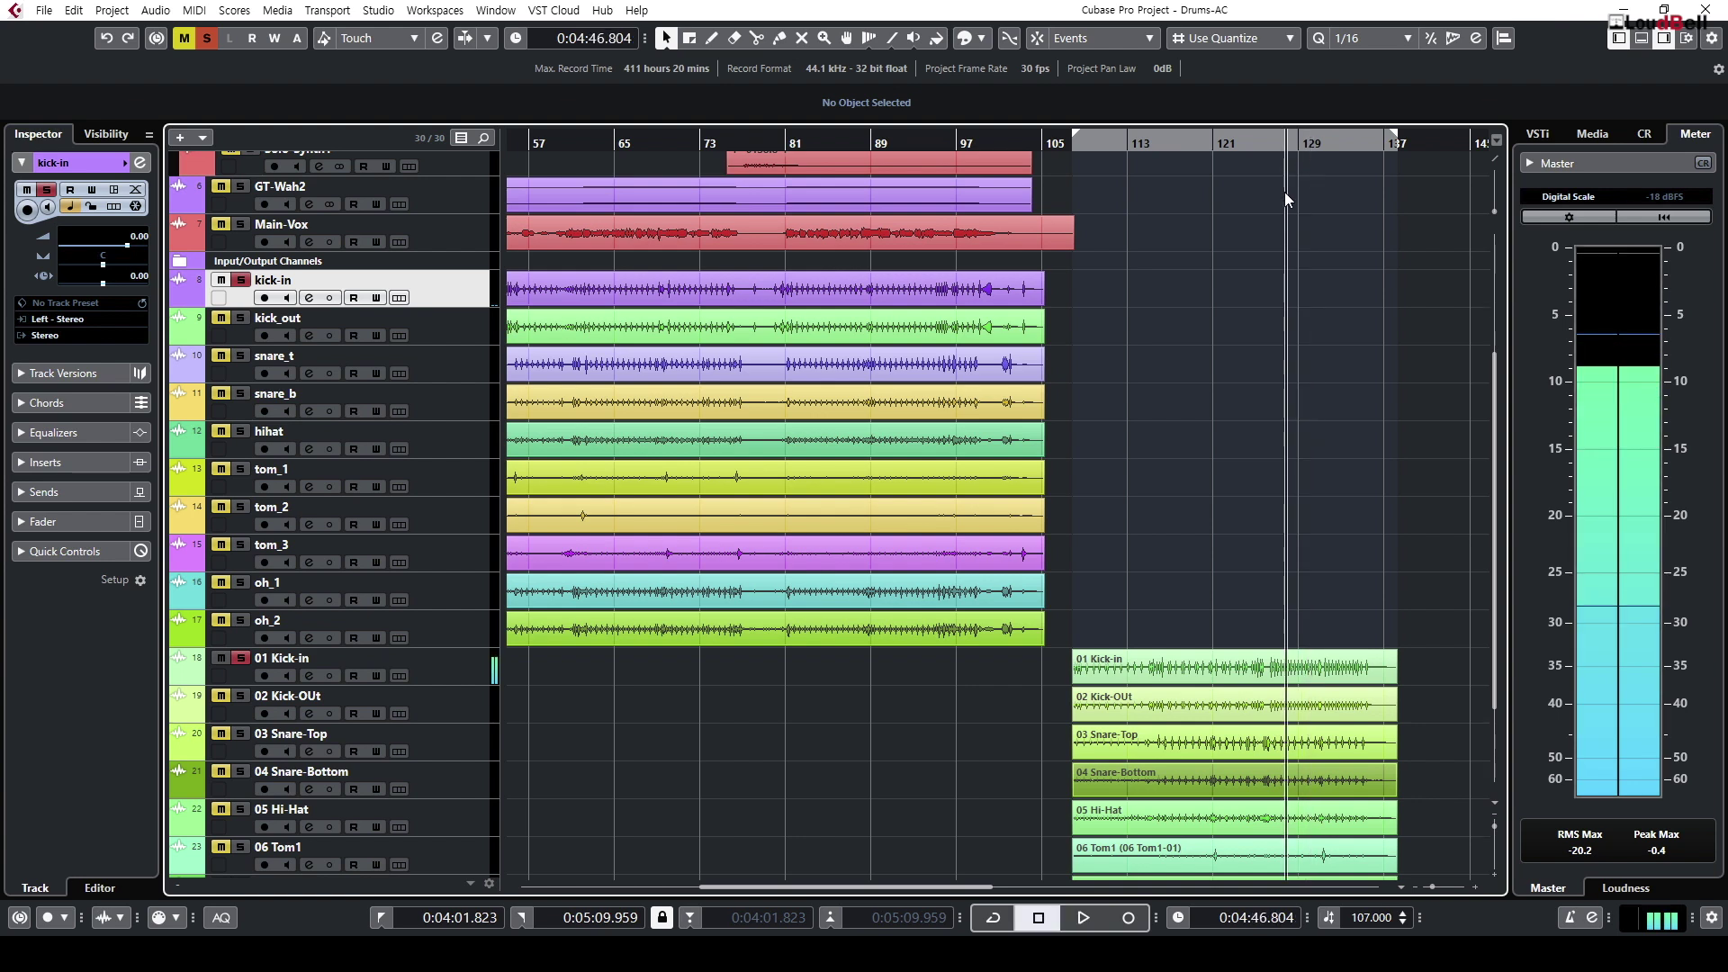
Step: Move the playhead to 0:03:15.419 and examine the first drum set's kick-in waveform around it
left_click(848, 141)
key("g")
key("g")
key("g")
key("g")
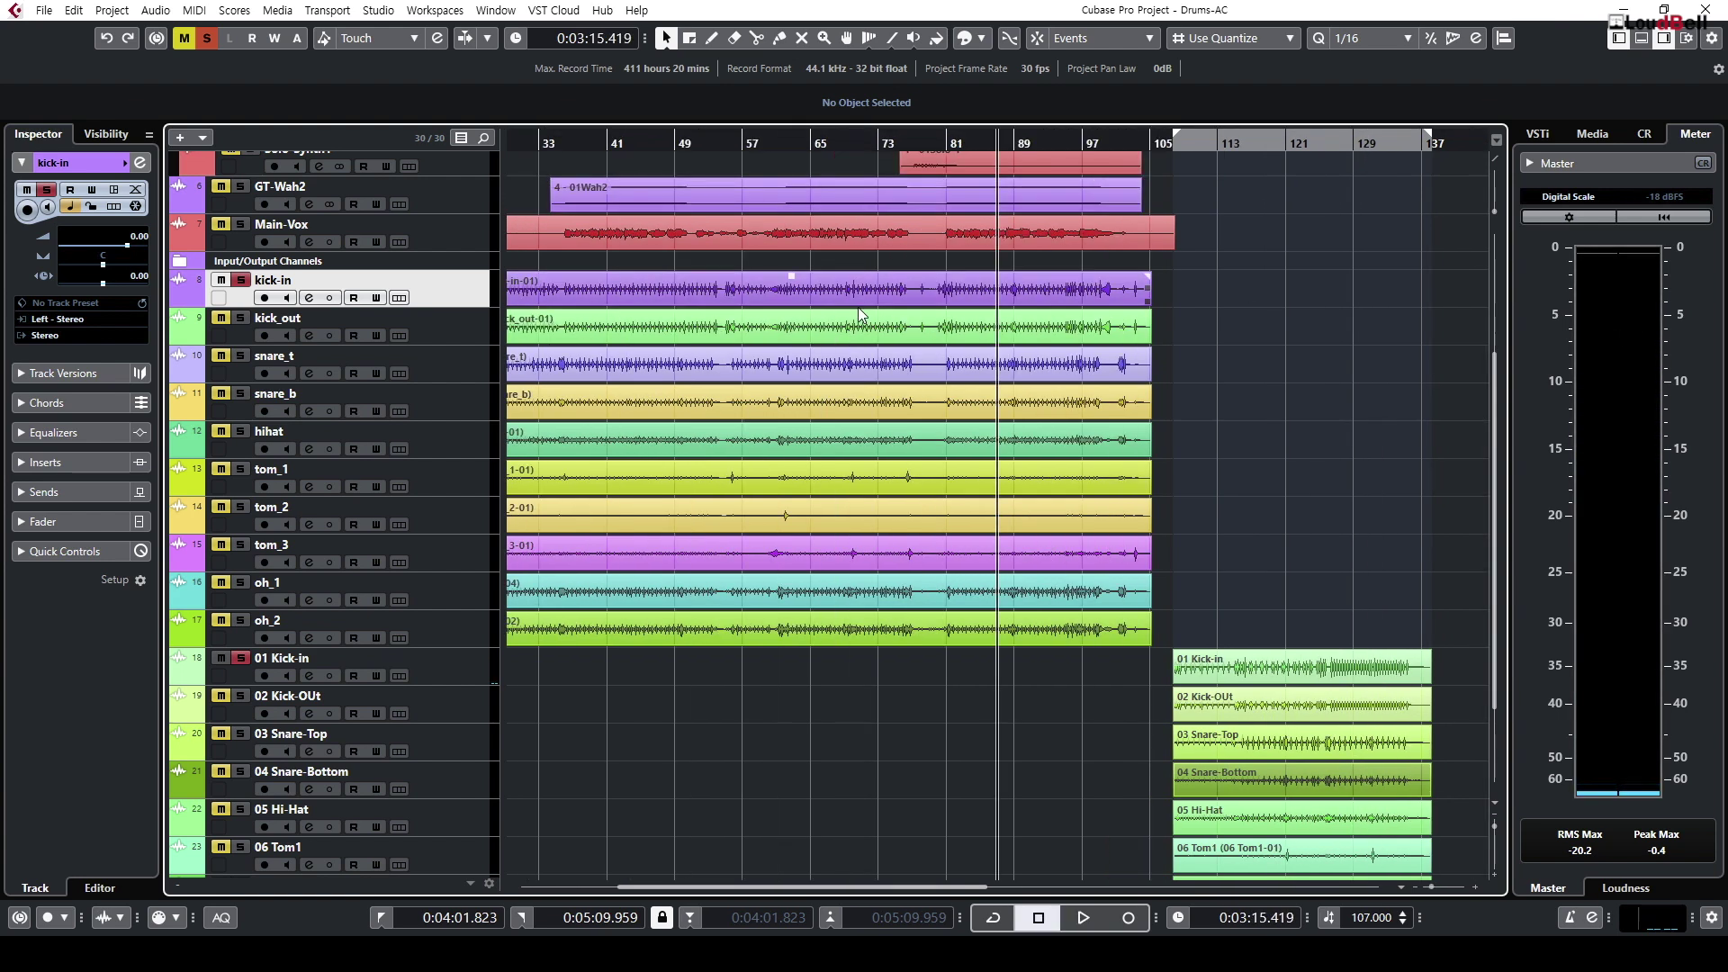
key("h")
key("h")
key("h")
key("g")
key("g")
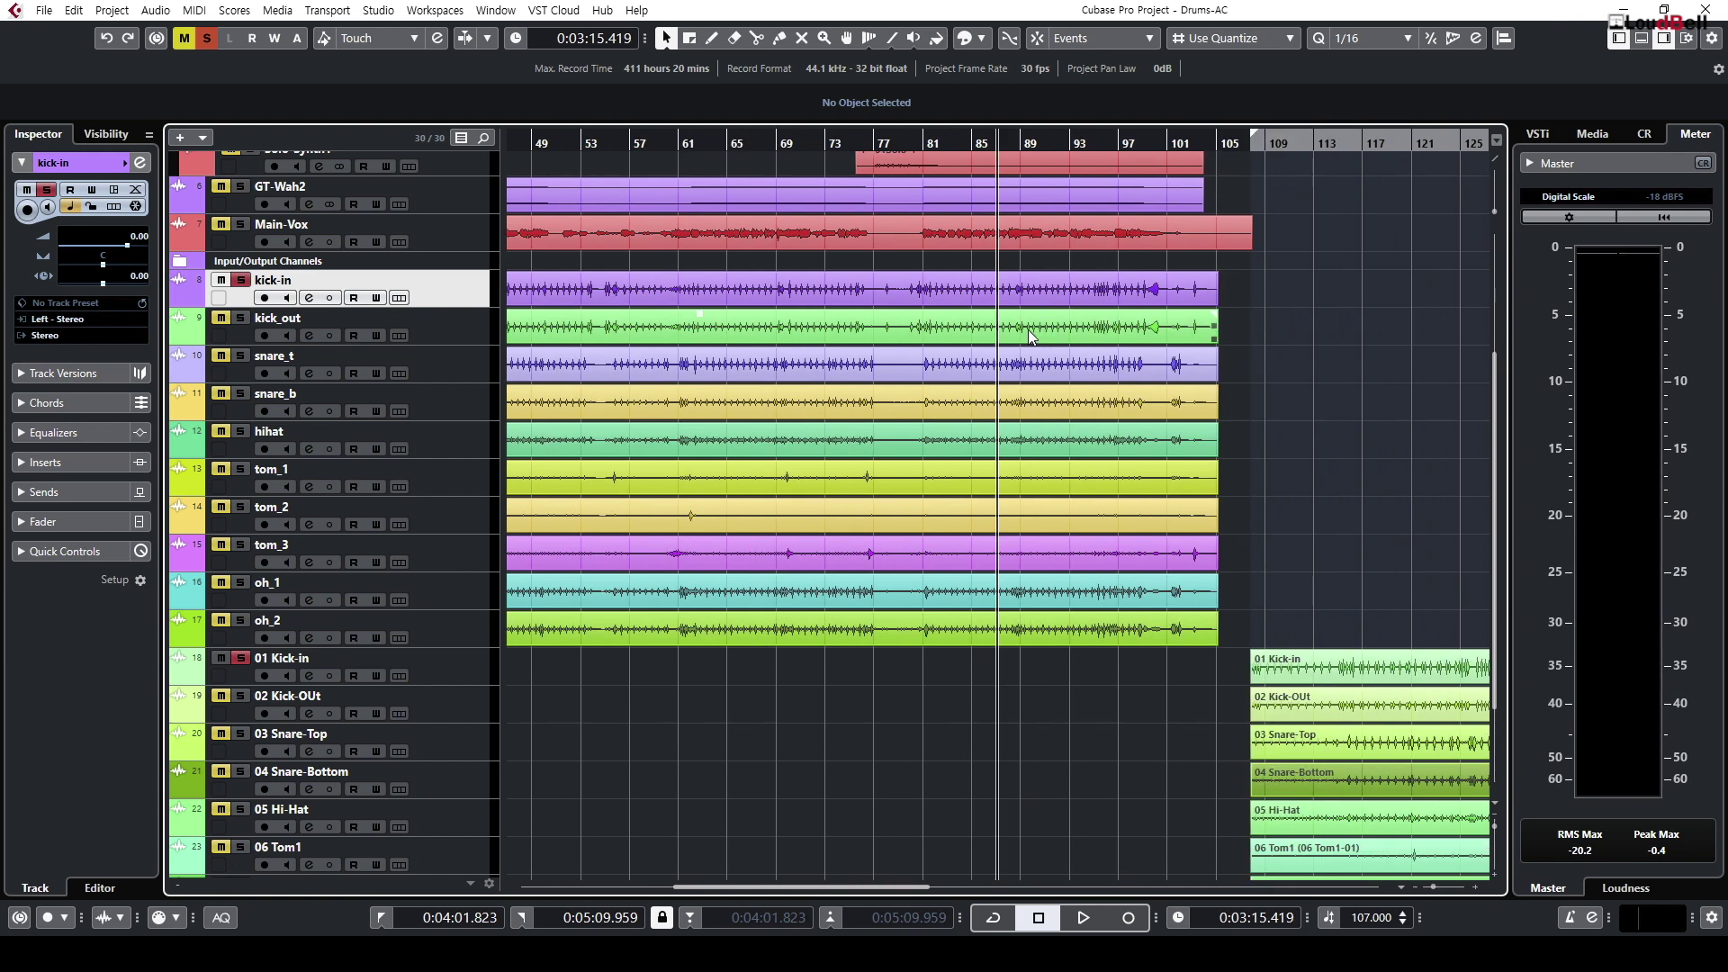
Step: Listen again to the soloed 01 Kick-in recording, starting from 0:04:43.285
left_click(1424, 148)
key("g")
key("h")
key("h")
left_click(1057, 146)
key("space")
key("g")
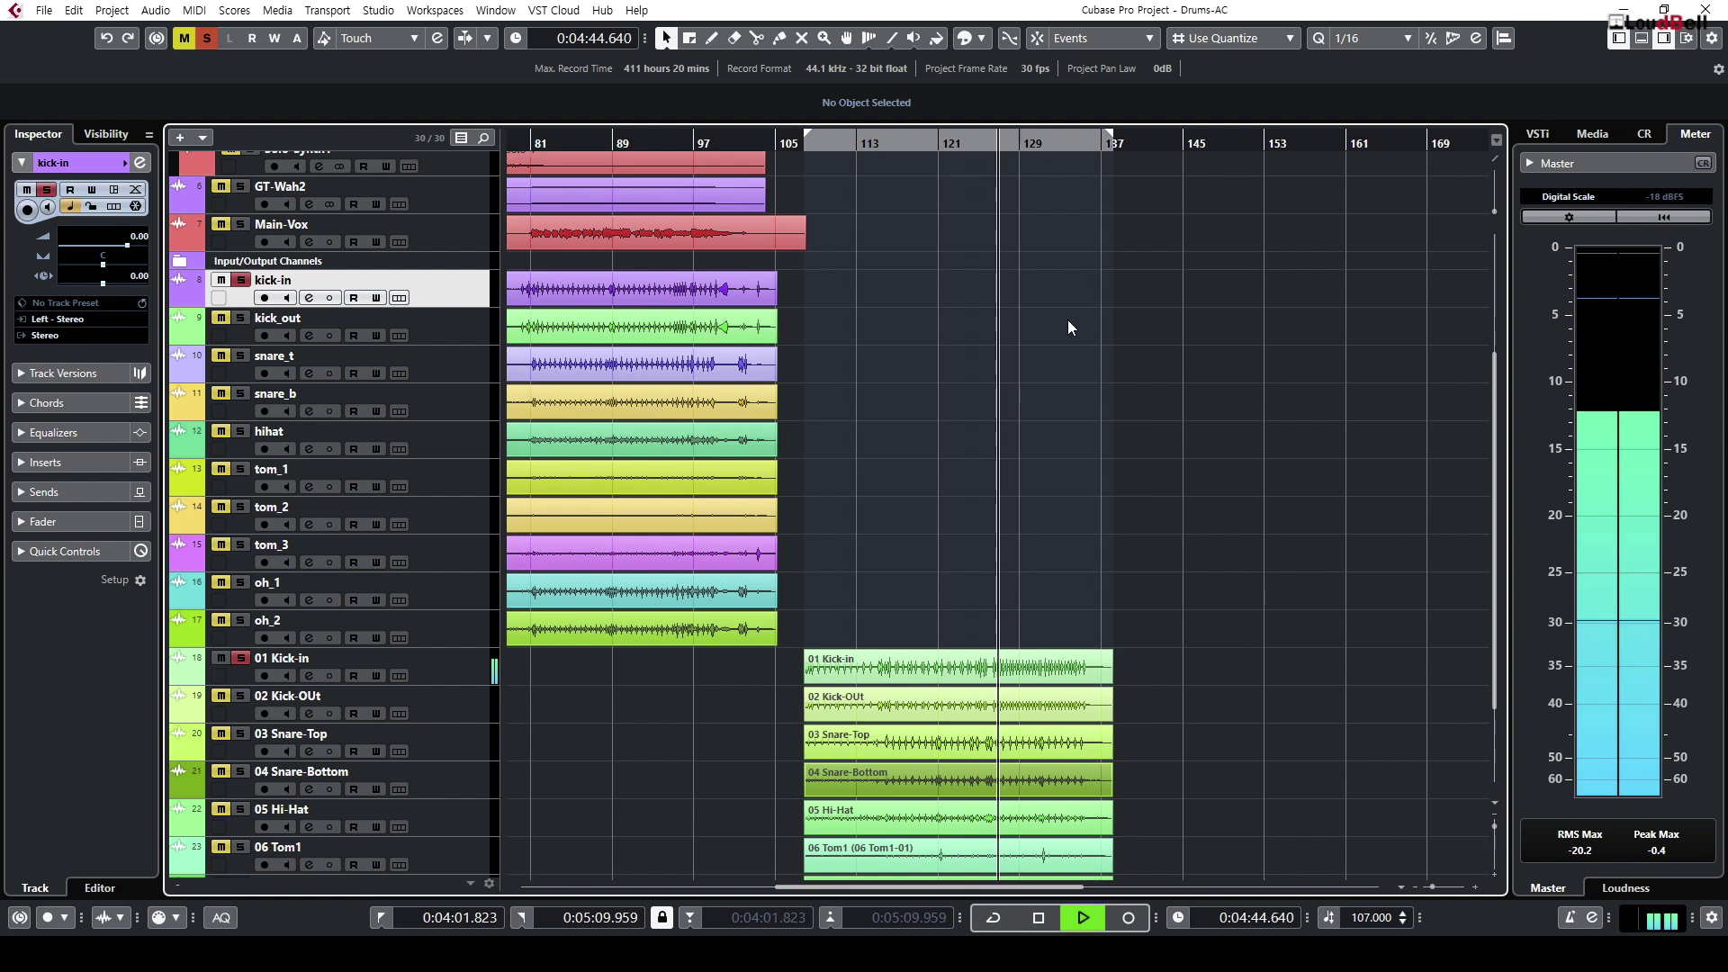
key("space")
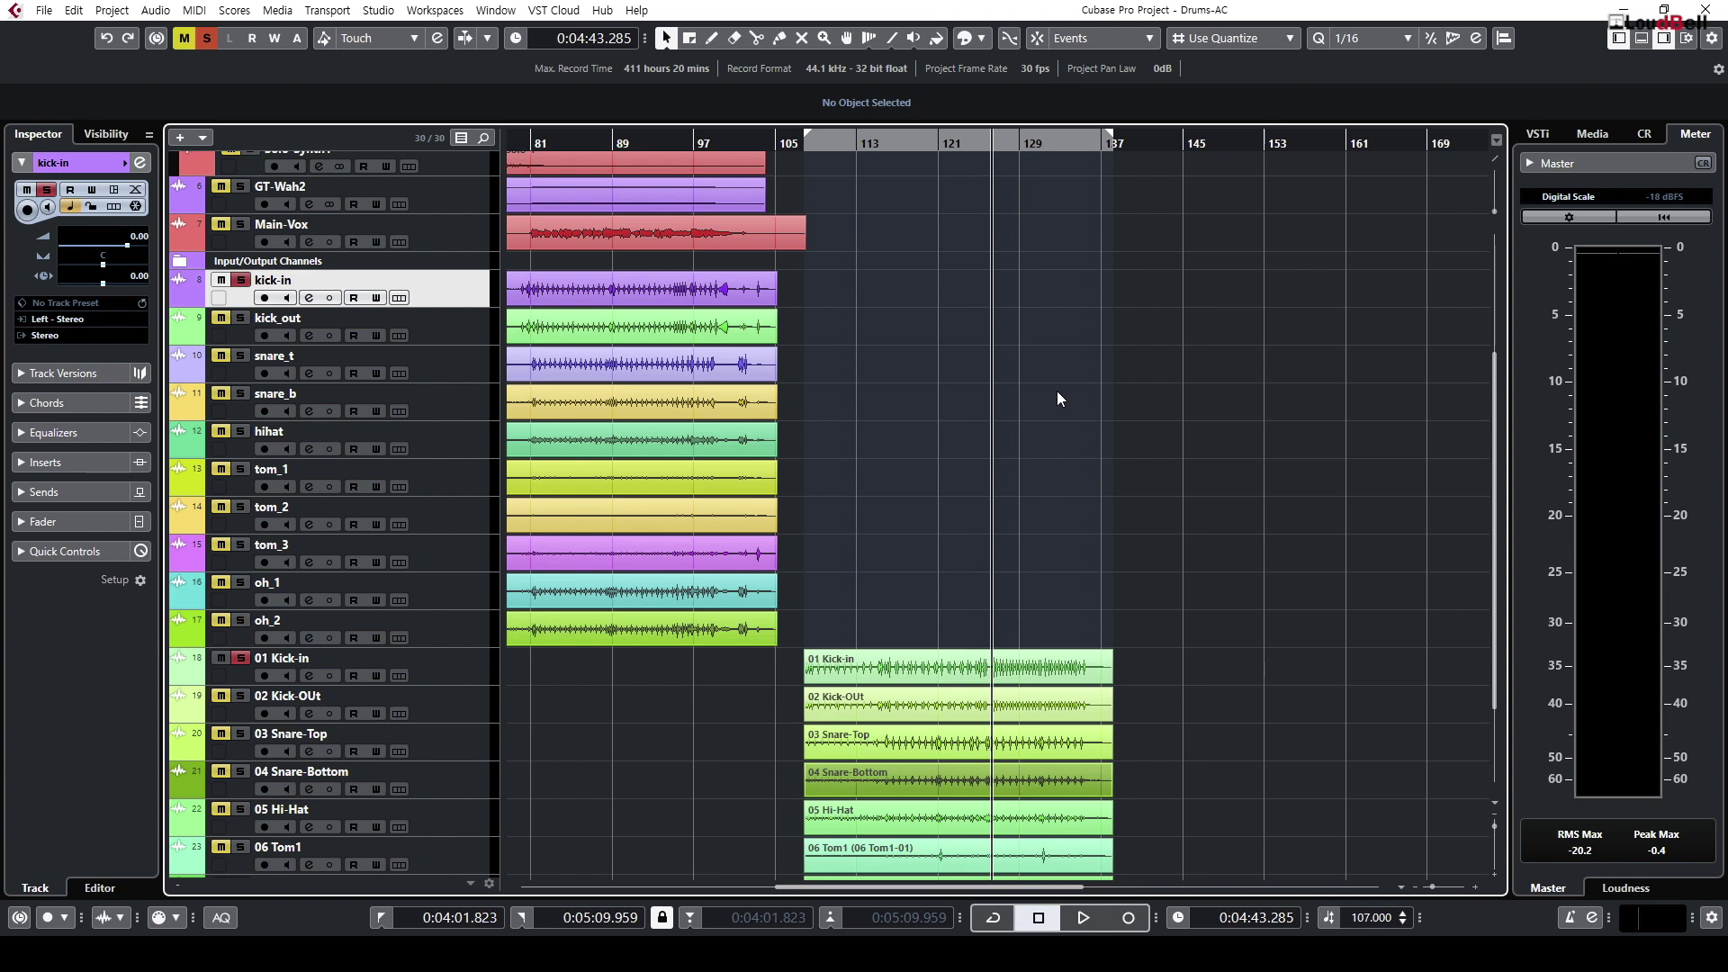
Step: Select the long kick-in event in the first drum set
scroll(1046, 563, "down", 3)
key("g")
key("g")
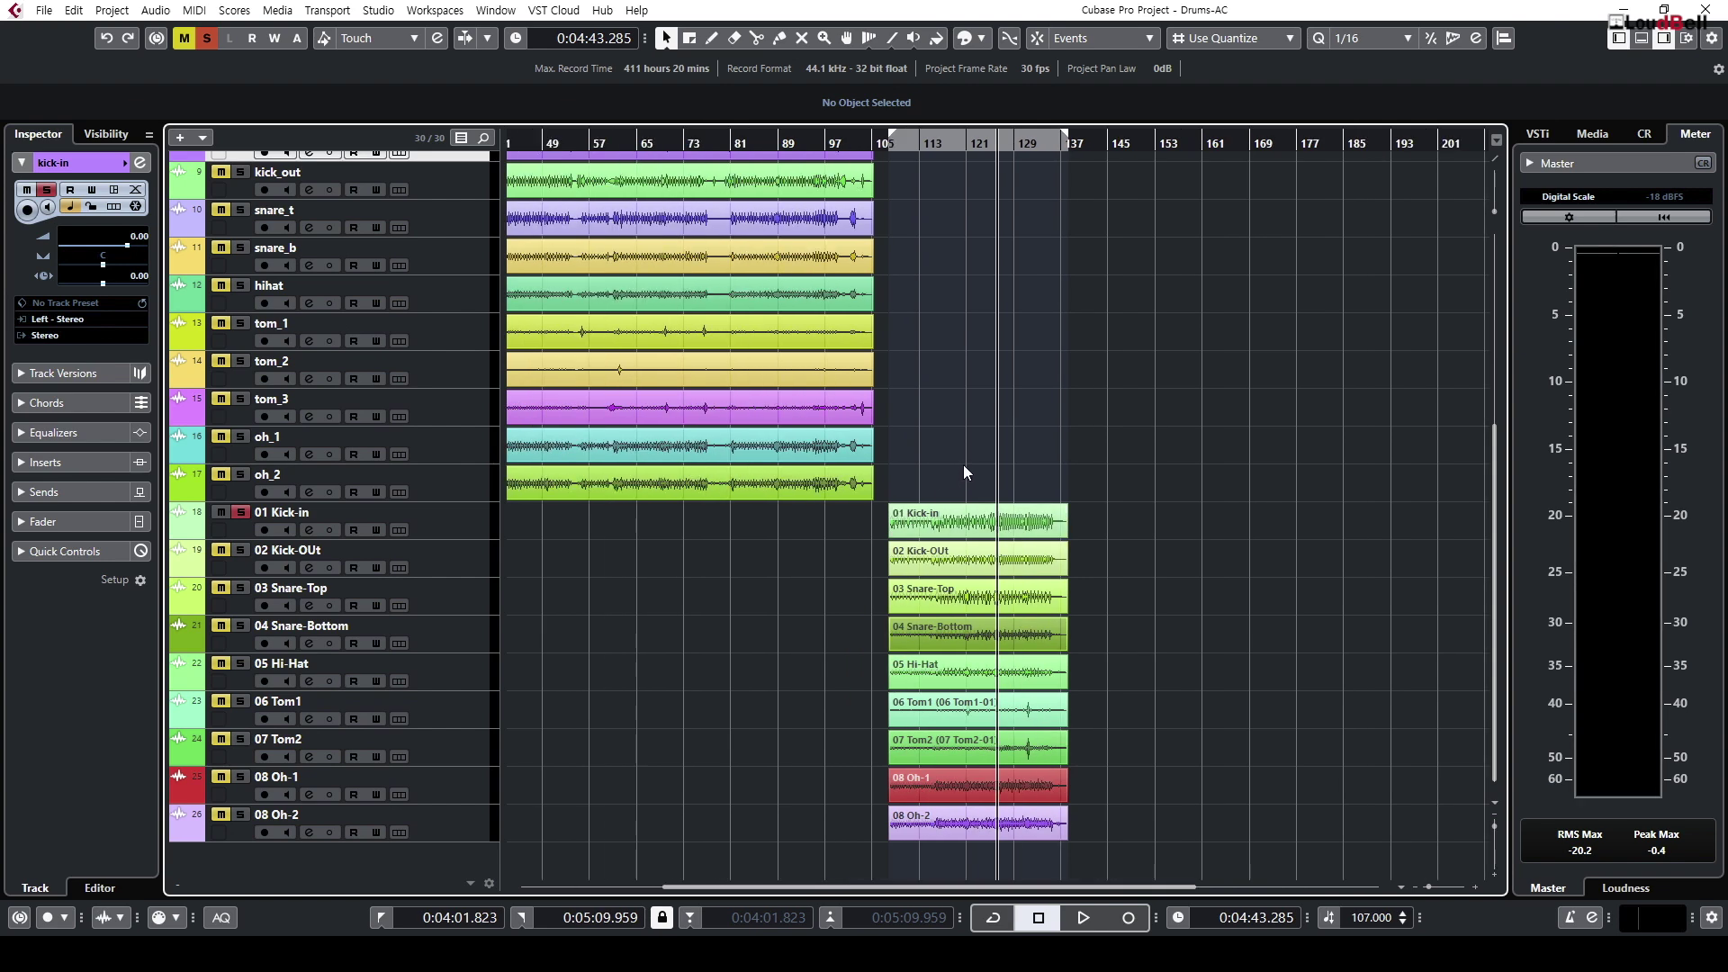
scroll(963, 465, "up", 6)
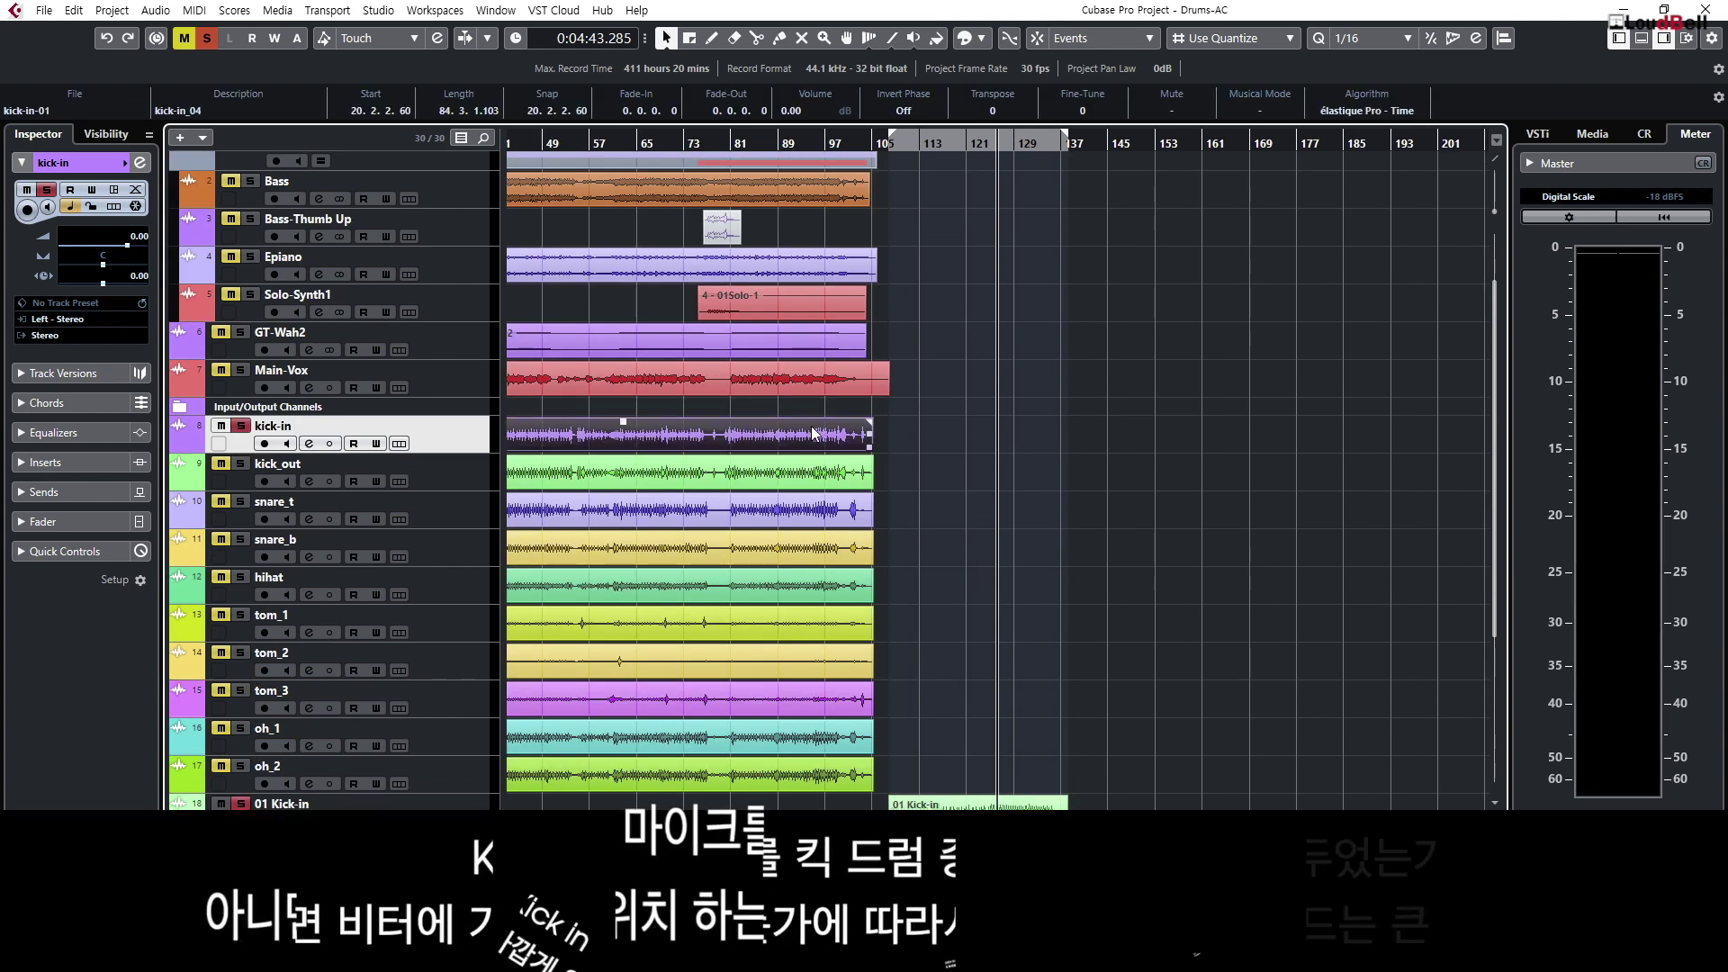
Step: Listen to the first drum set's soloed kick-in recording, starting from 0:03:19.723
left_click(778, 141)
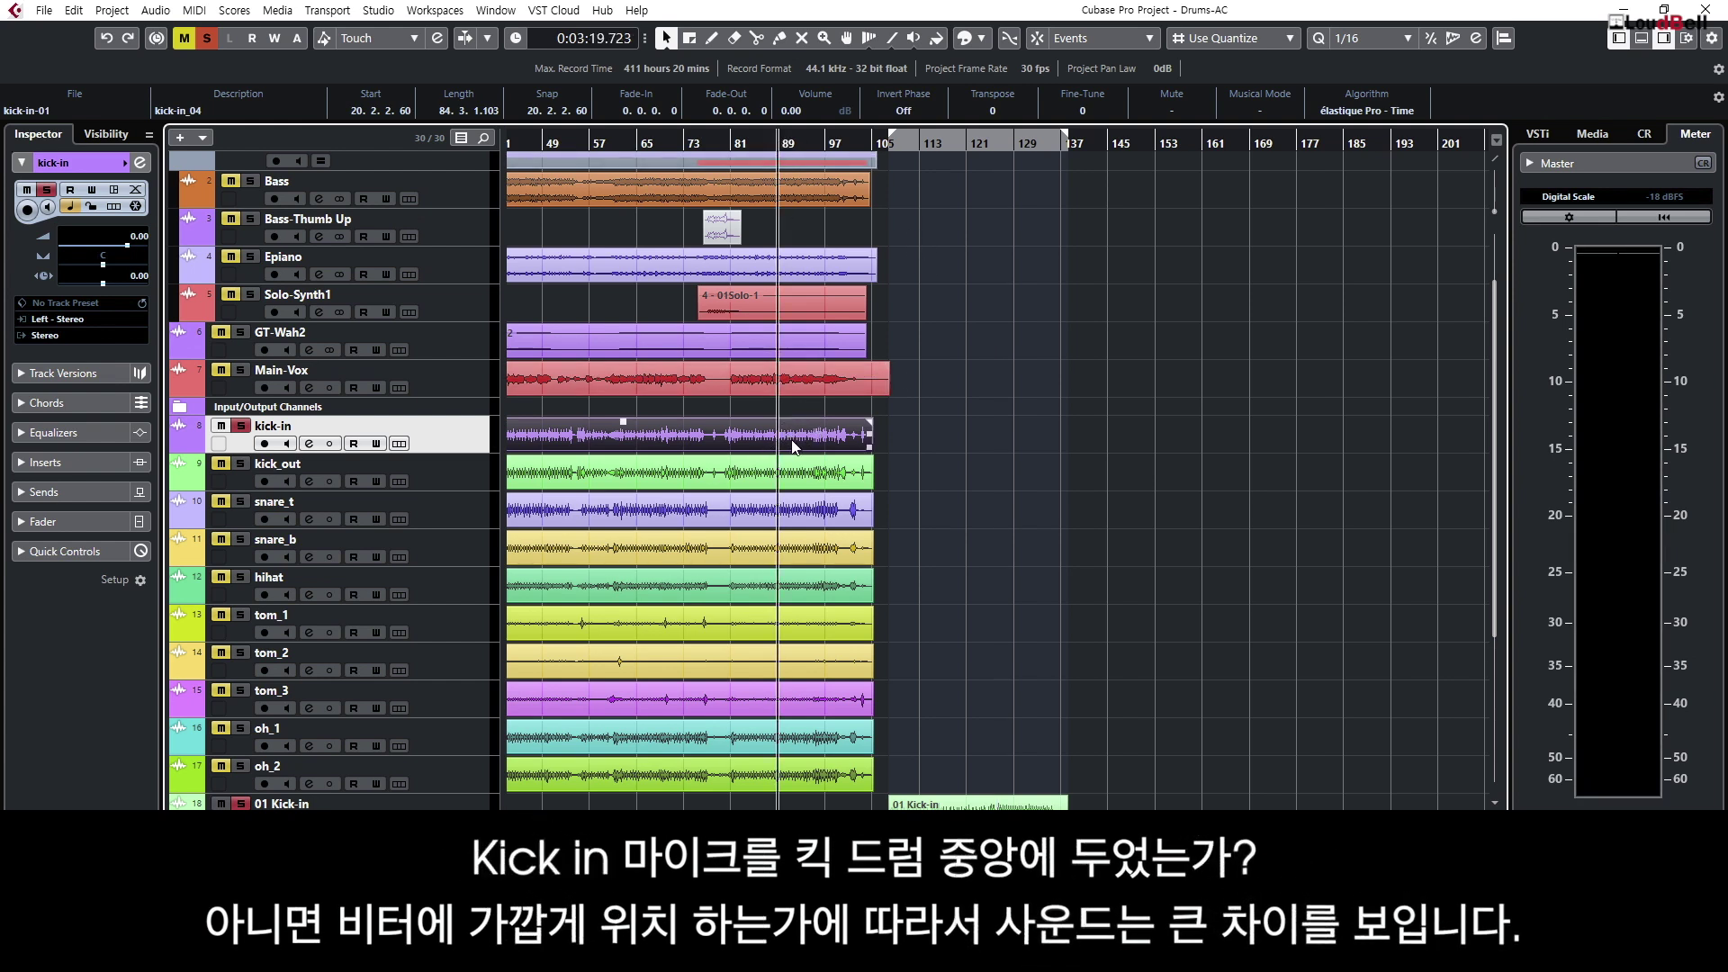
key("space")
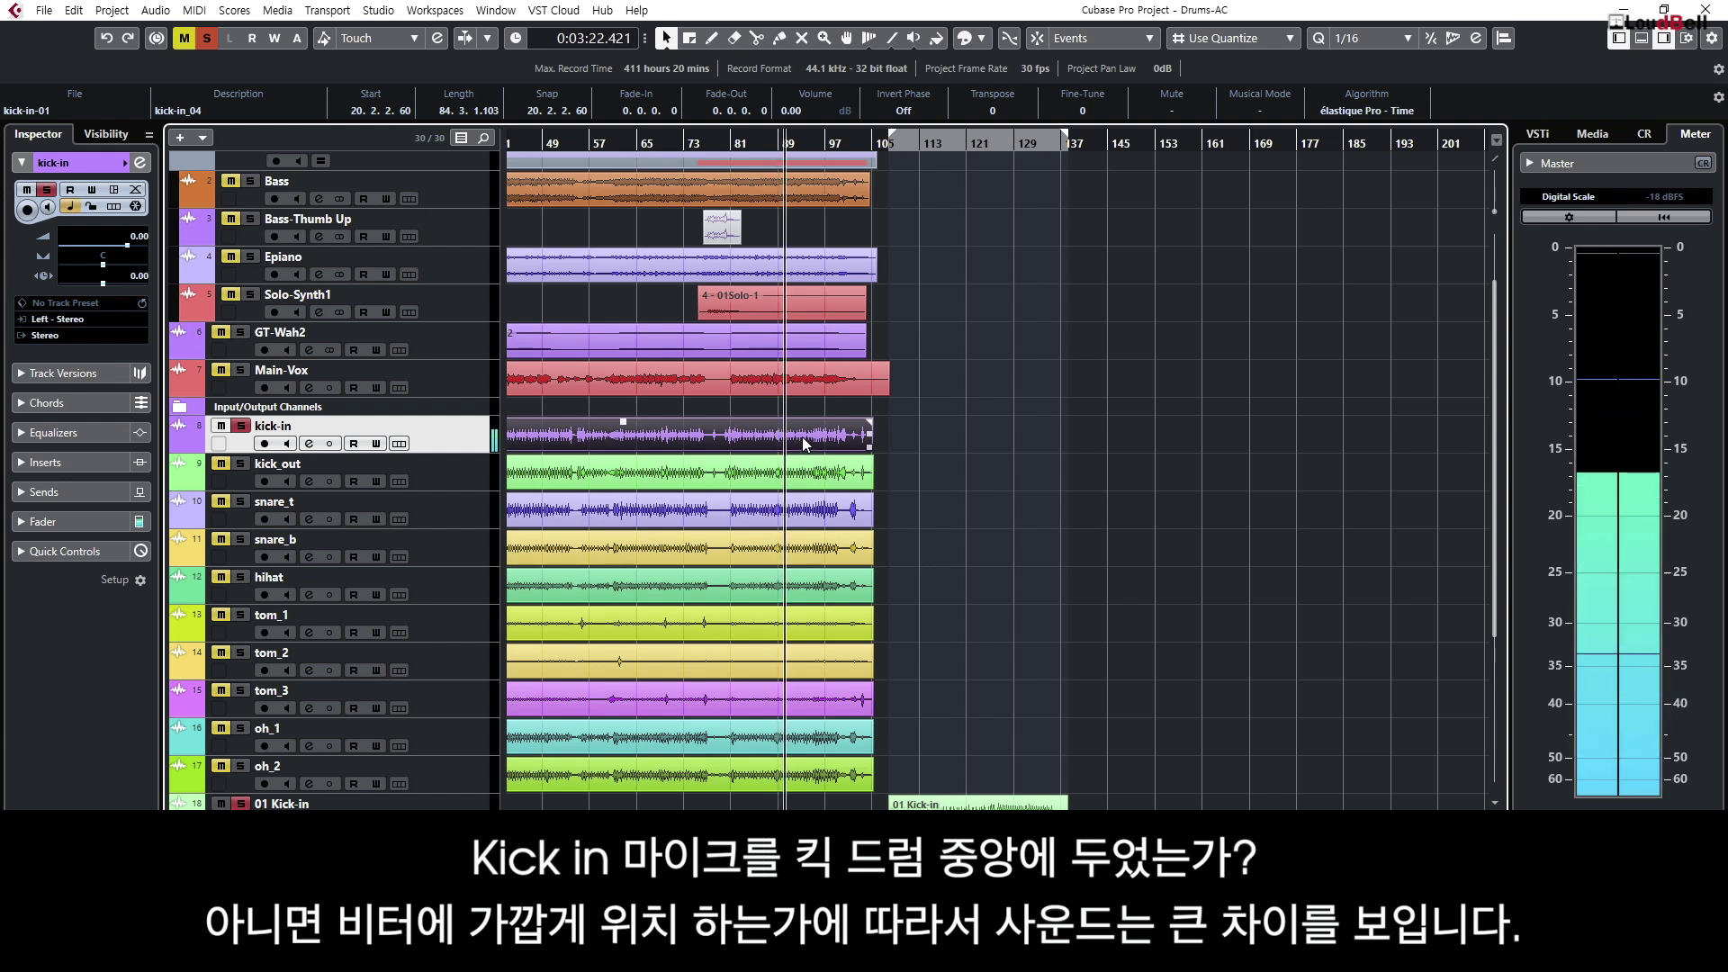
key("space")
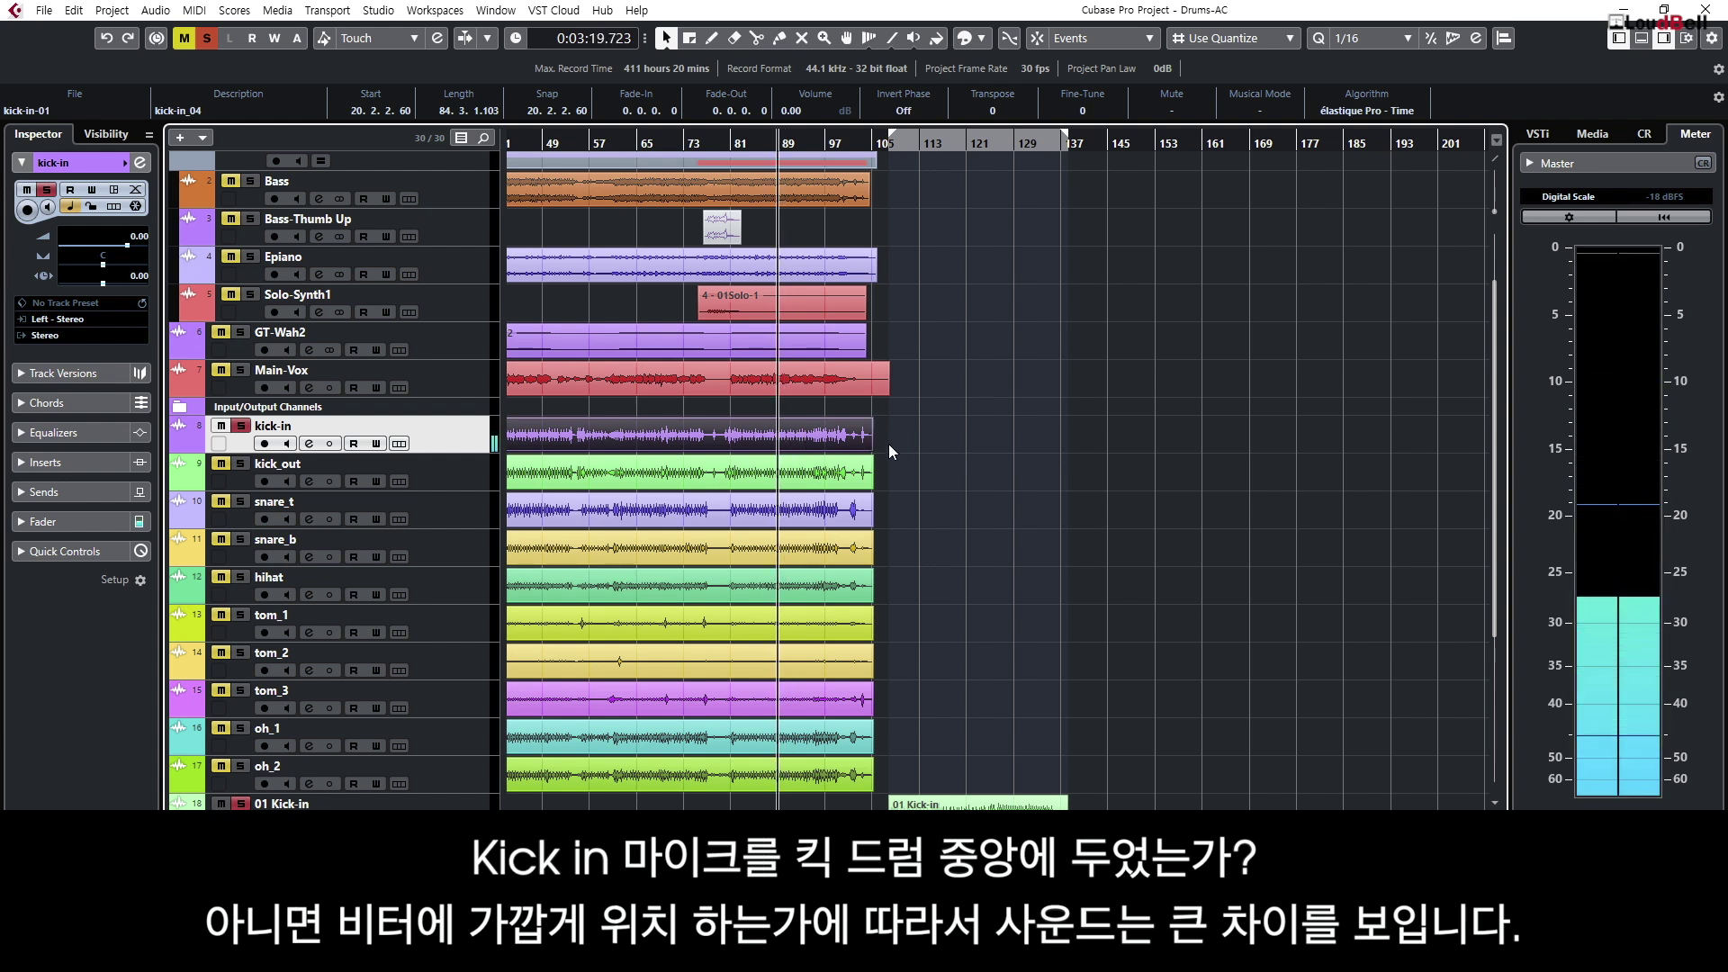
Step: Listen to the second drum set's soloed 01 Kick-in recording from 0:04:43.256 for comparison
scroll(948, 445, "down", 4)
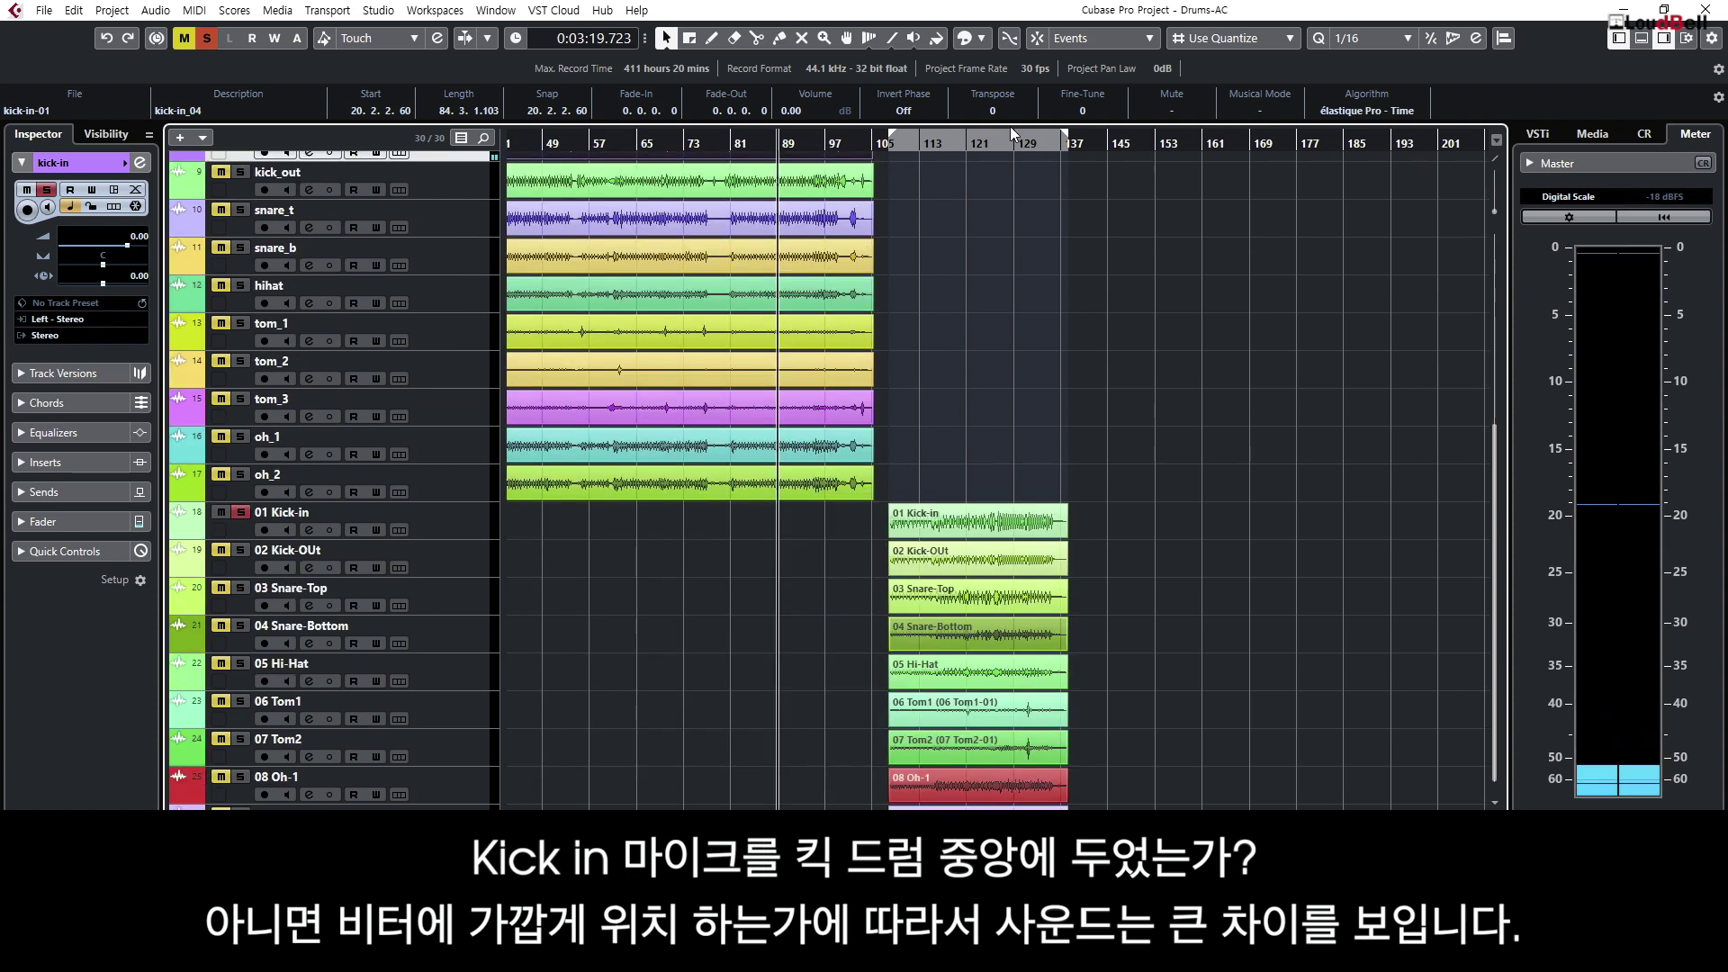
left_click_drag(1006, 160, 967, 185)
key("space")
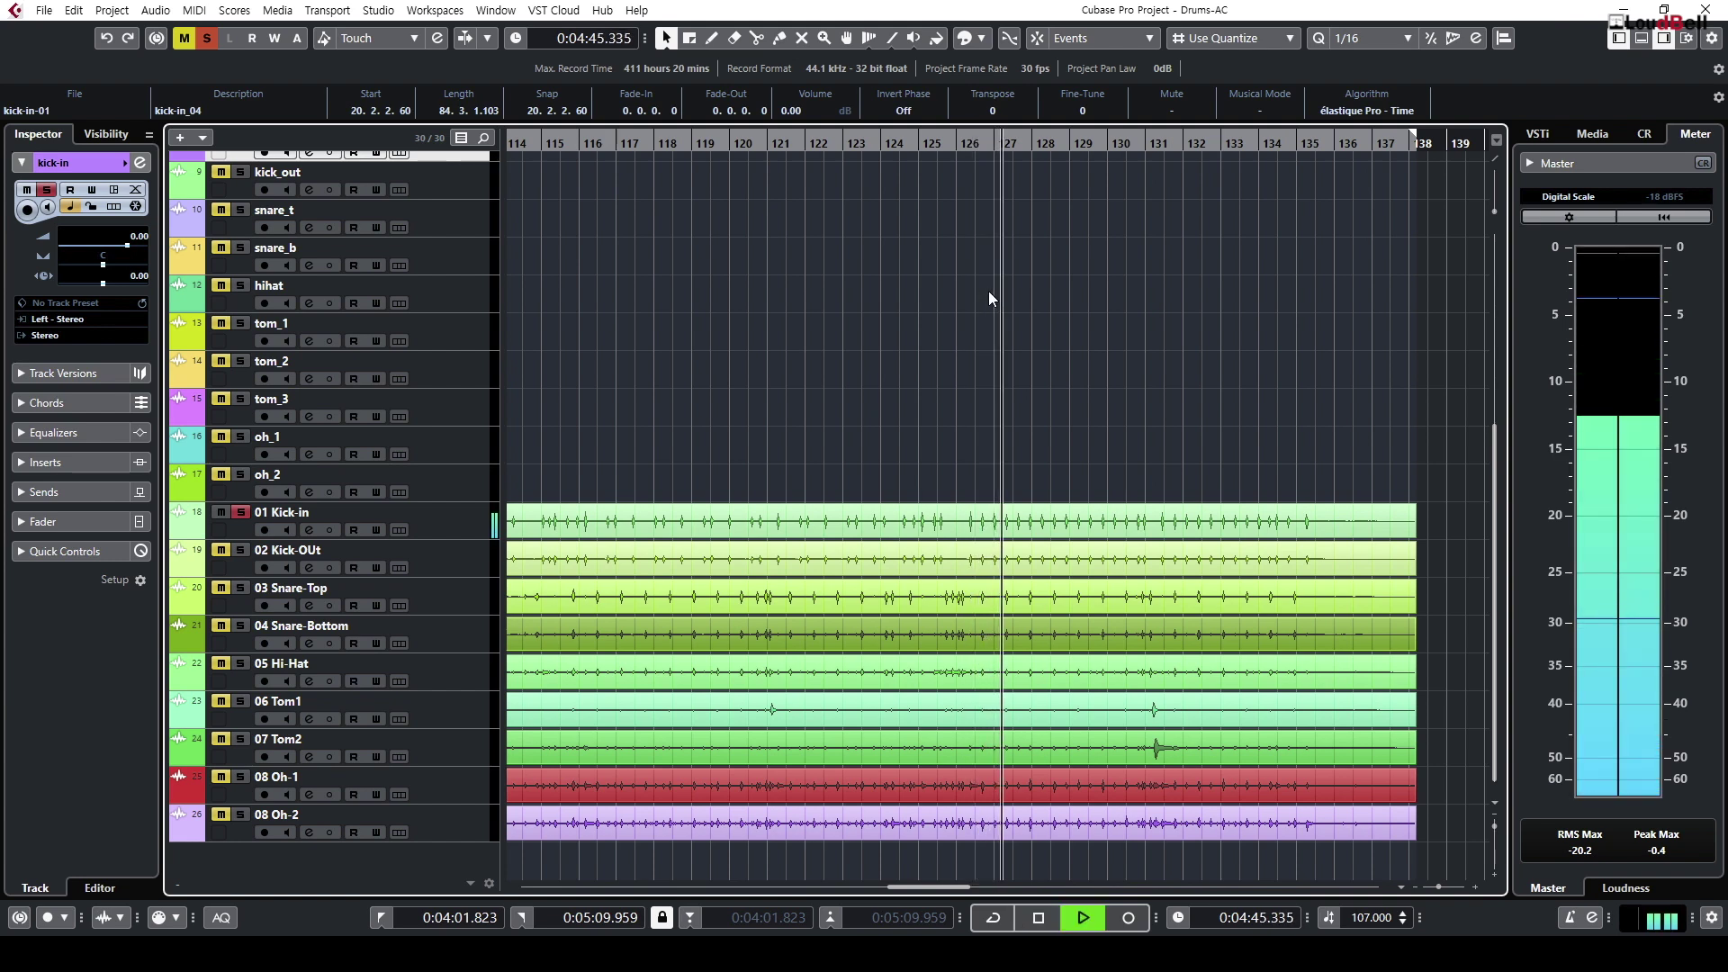
key("space")
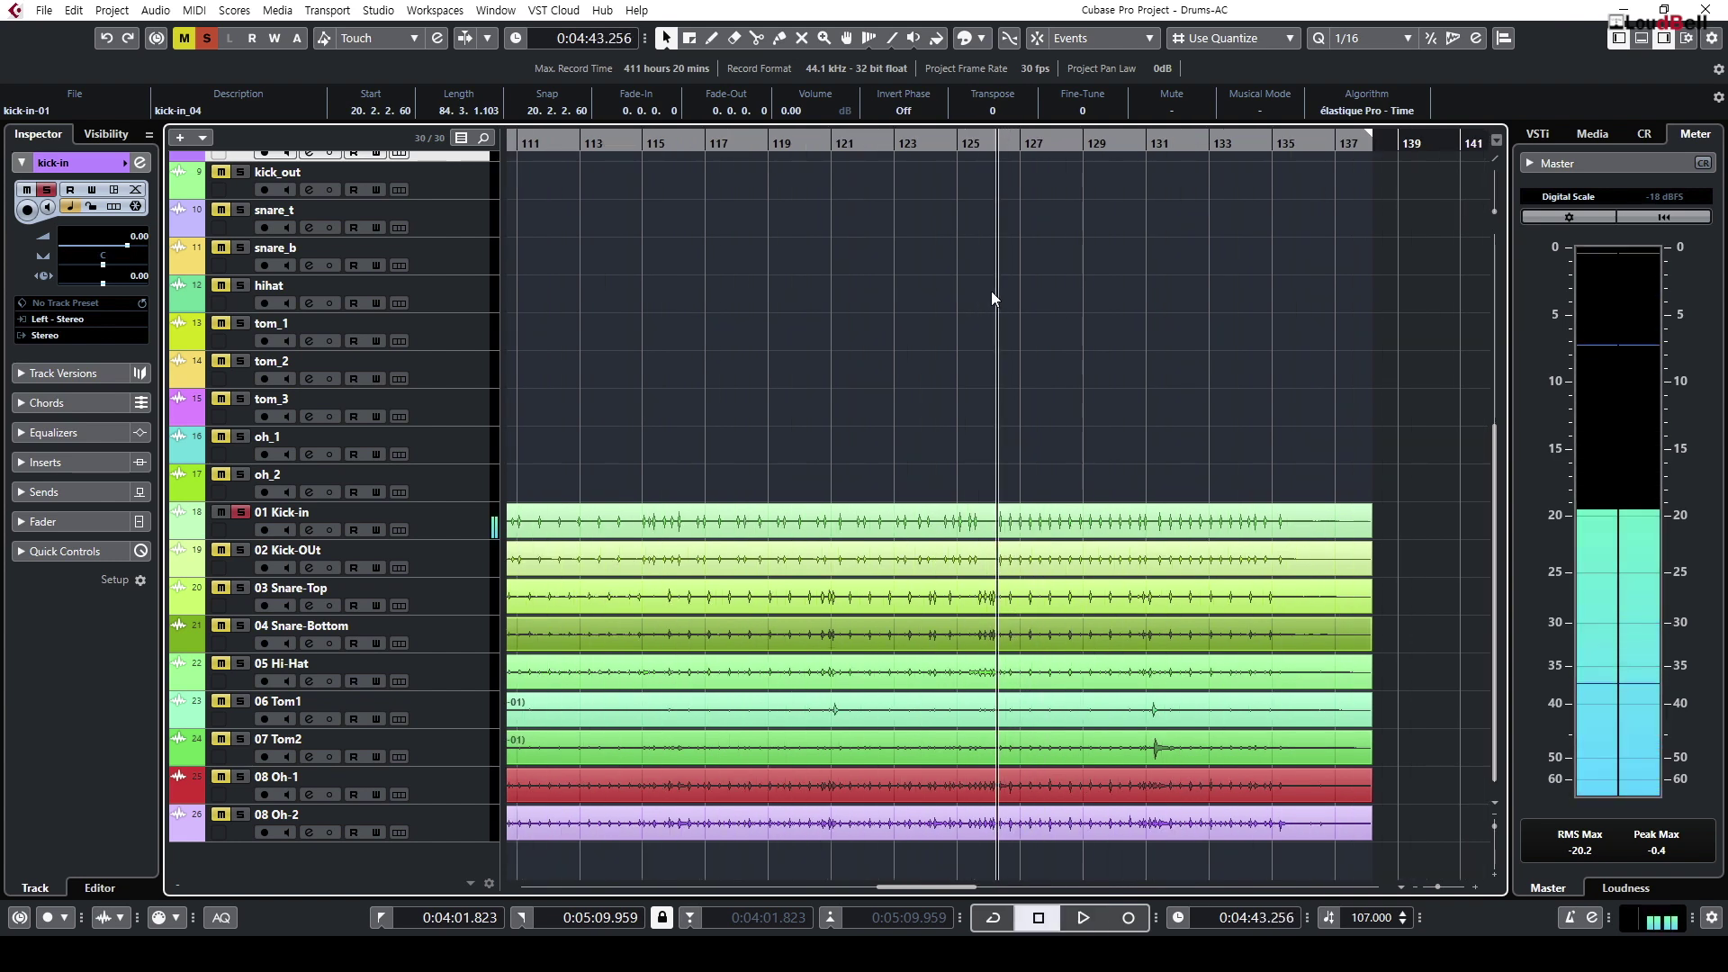
Step: Select the second set's 01 Kick-in event and switch the first set's solo from kick-in to kick_out
key("g")
key("g")
key("g")
left_click(1006, 526)
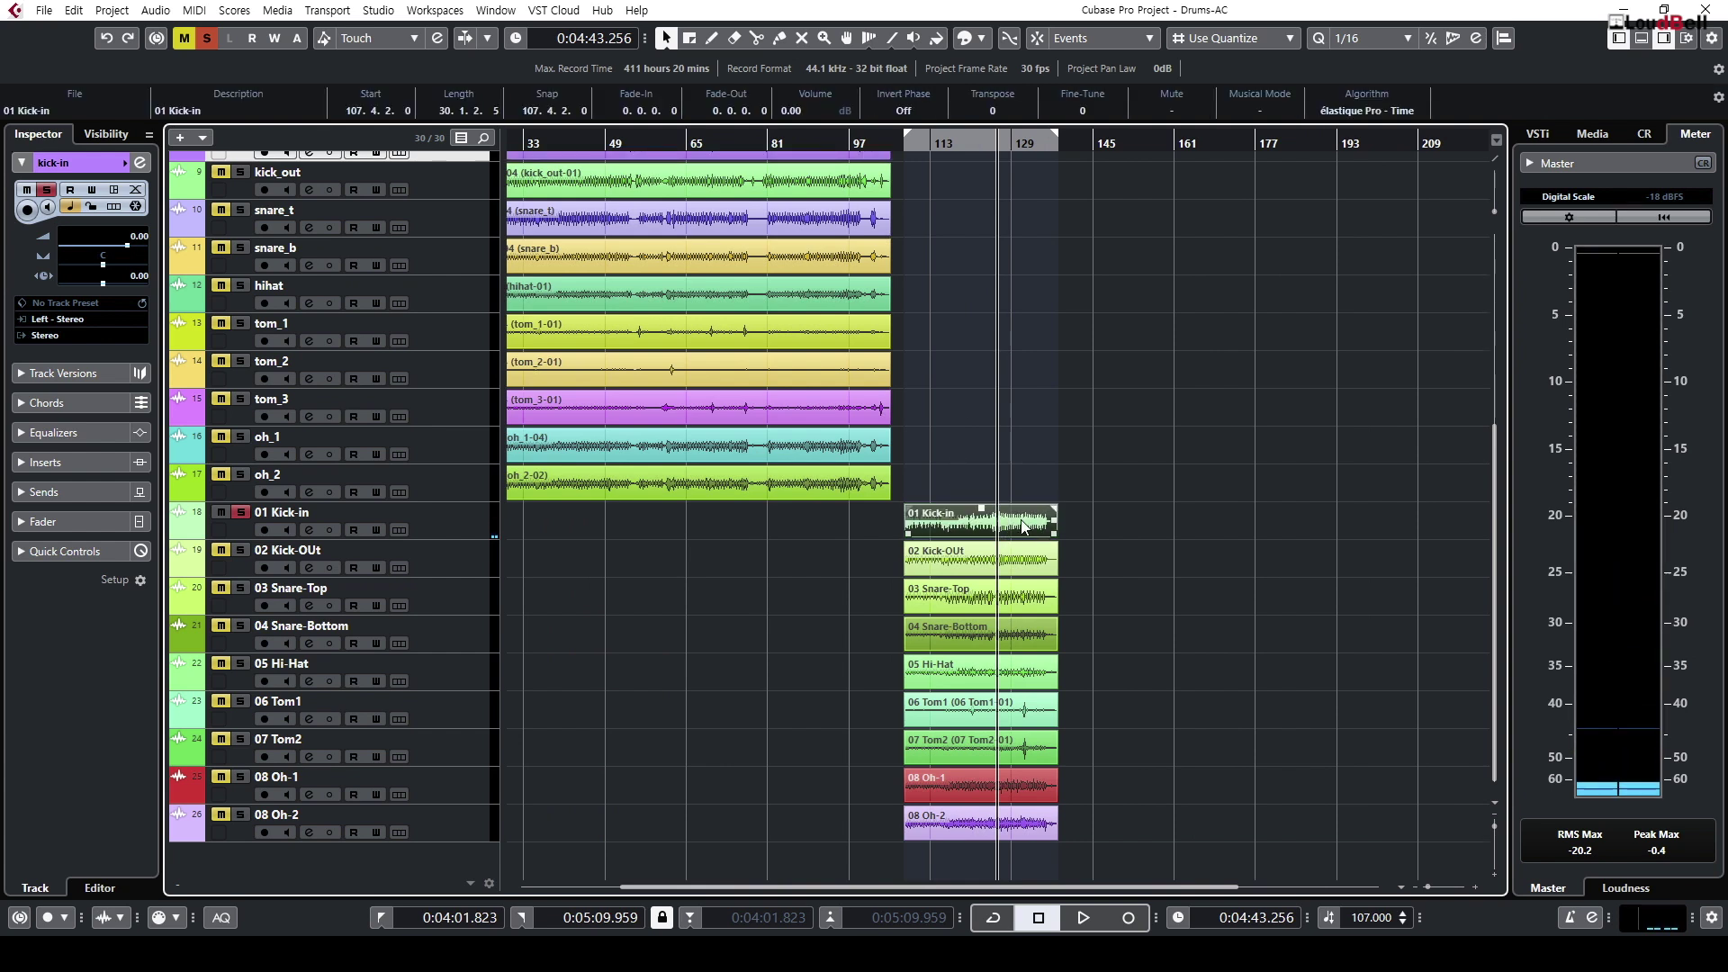
key("alt+s")
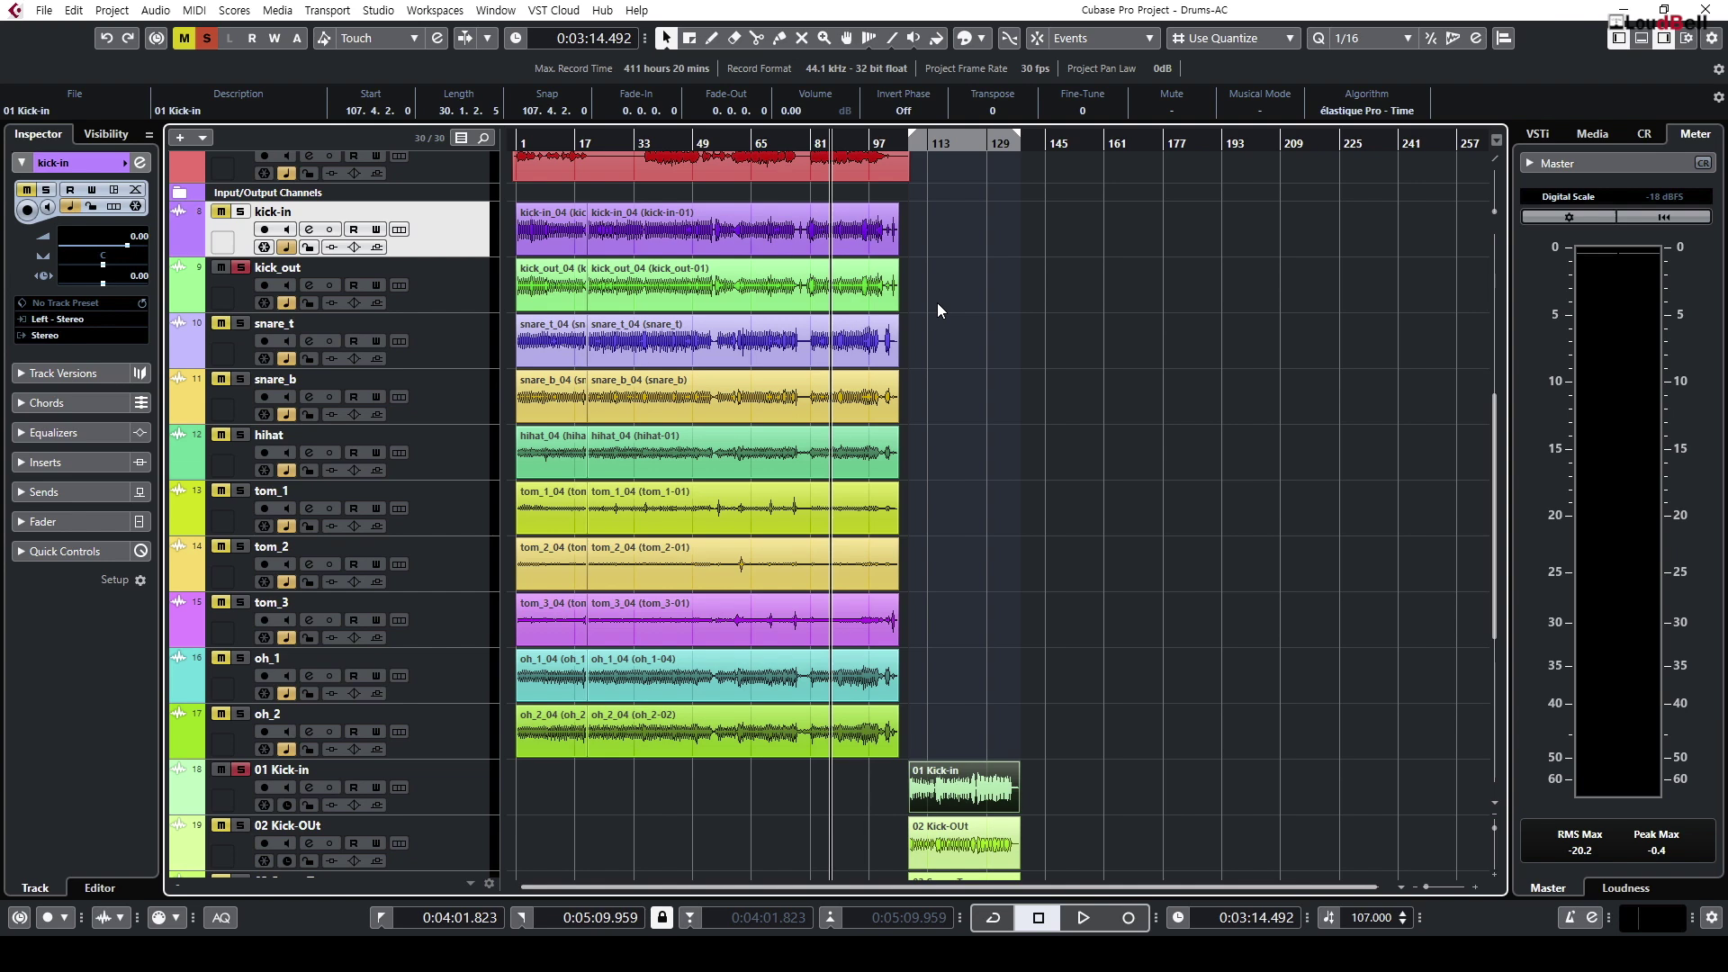
Step: Enlarge the track heights and look through the drum tracks of both sets
scroll(976, 305, "down", 4)
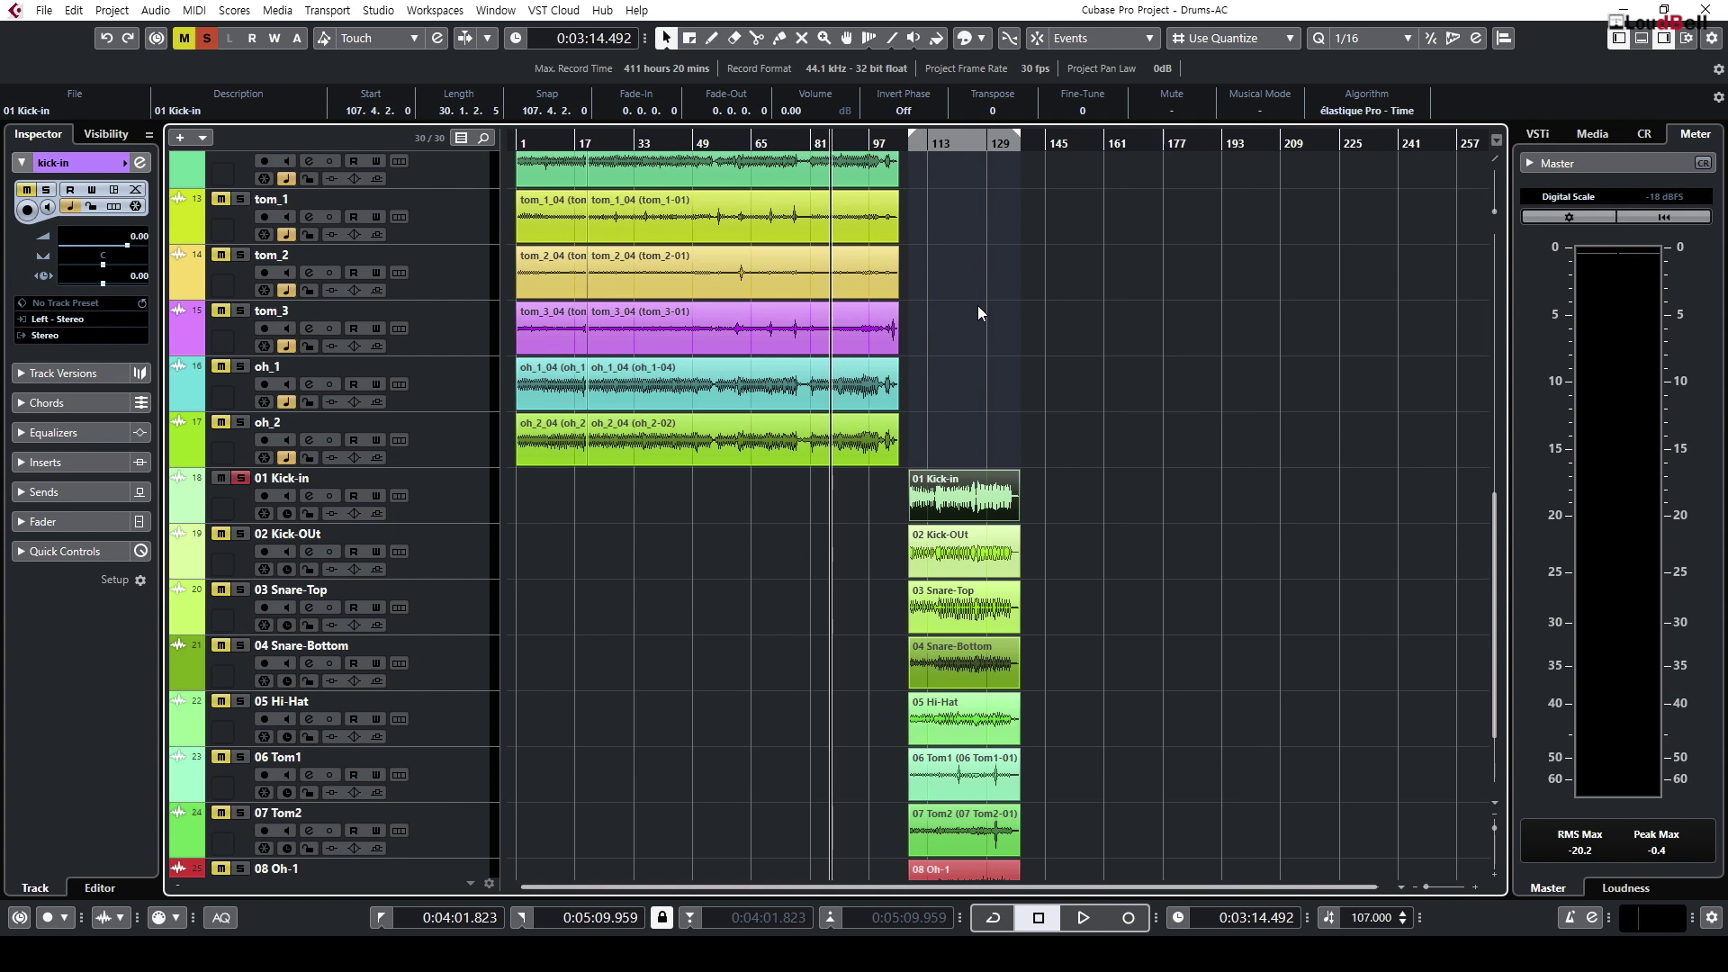
scroll(977, 305, "up", 7)
scroll(975, 306, "up", 2)
key("h")
key("shift+h")
key("g")
key("g")
key("g")
key("g")
scroll(1017, 386, "down", 6)
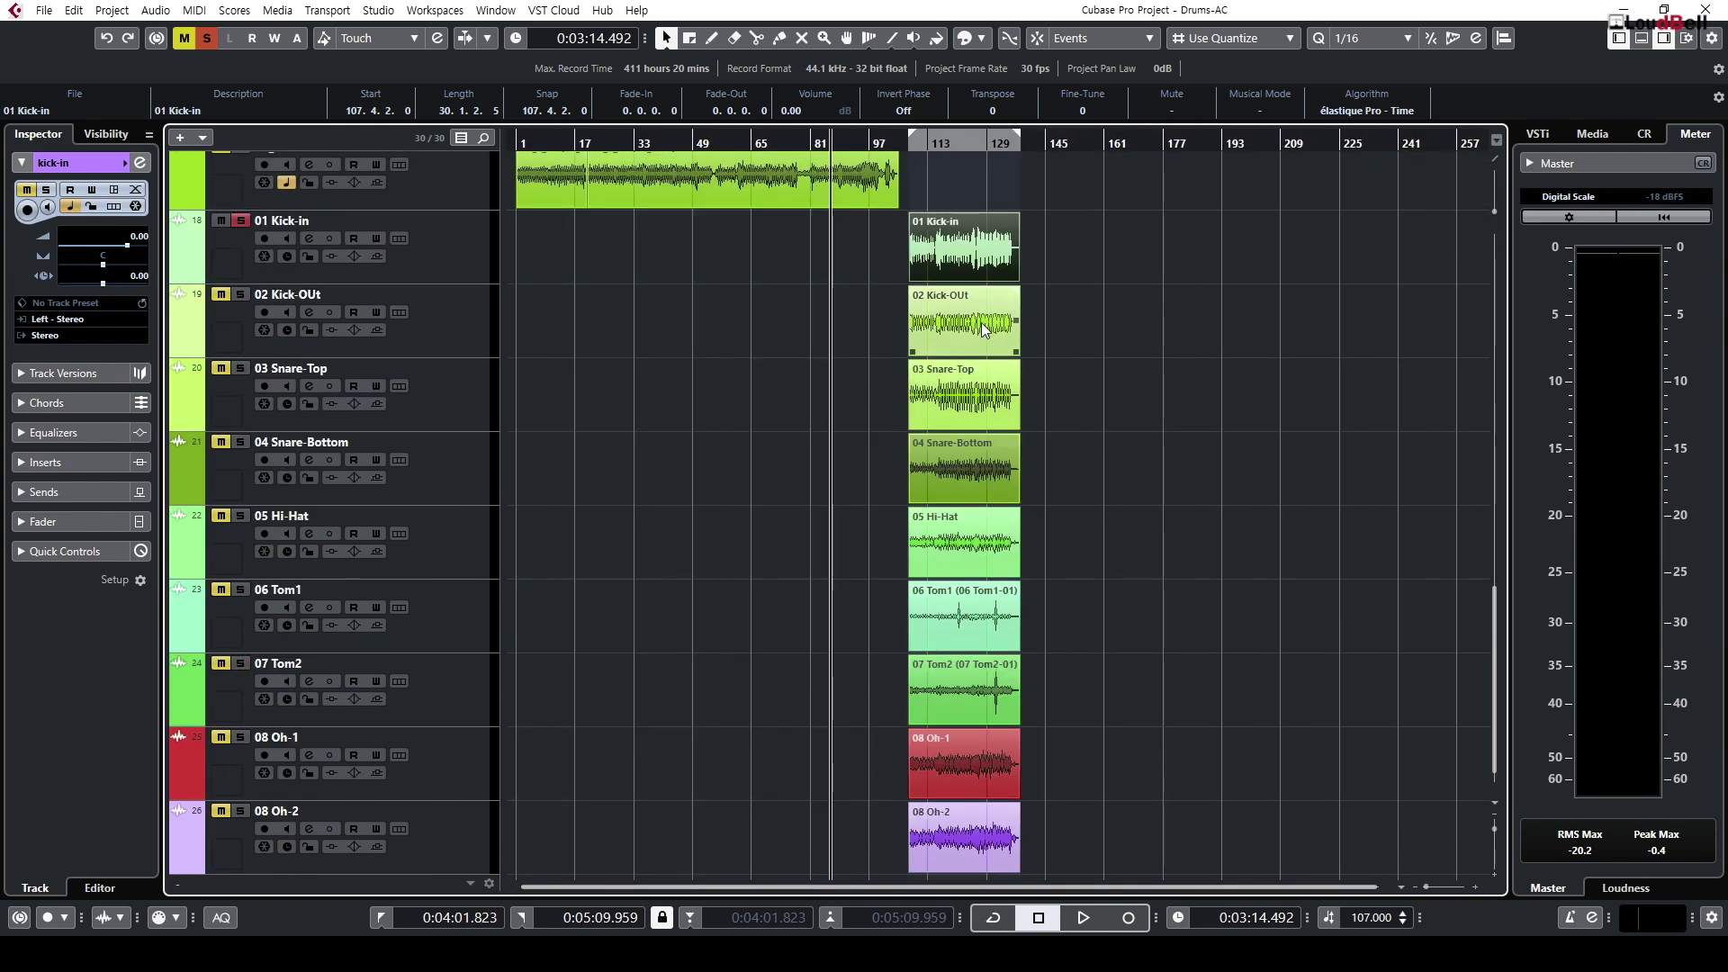
scroll(985, 329, "up", 2)
Step: Place the playhead at 0:04:29.780 and solo the 02 Kick-OUt track in place of 01 Kick-in
left_click(955, 144)
scroll(430, 450, "up", 2)
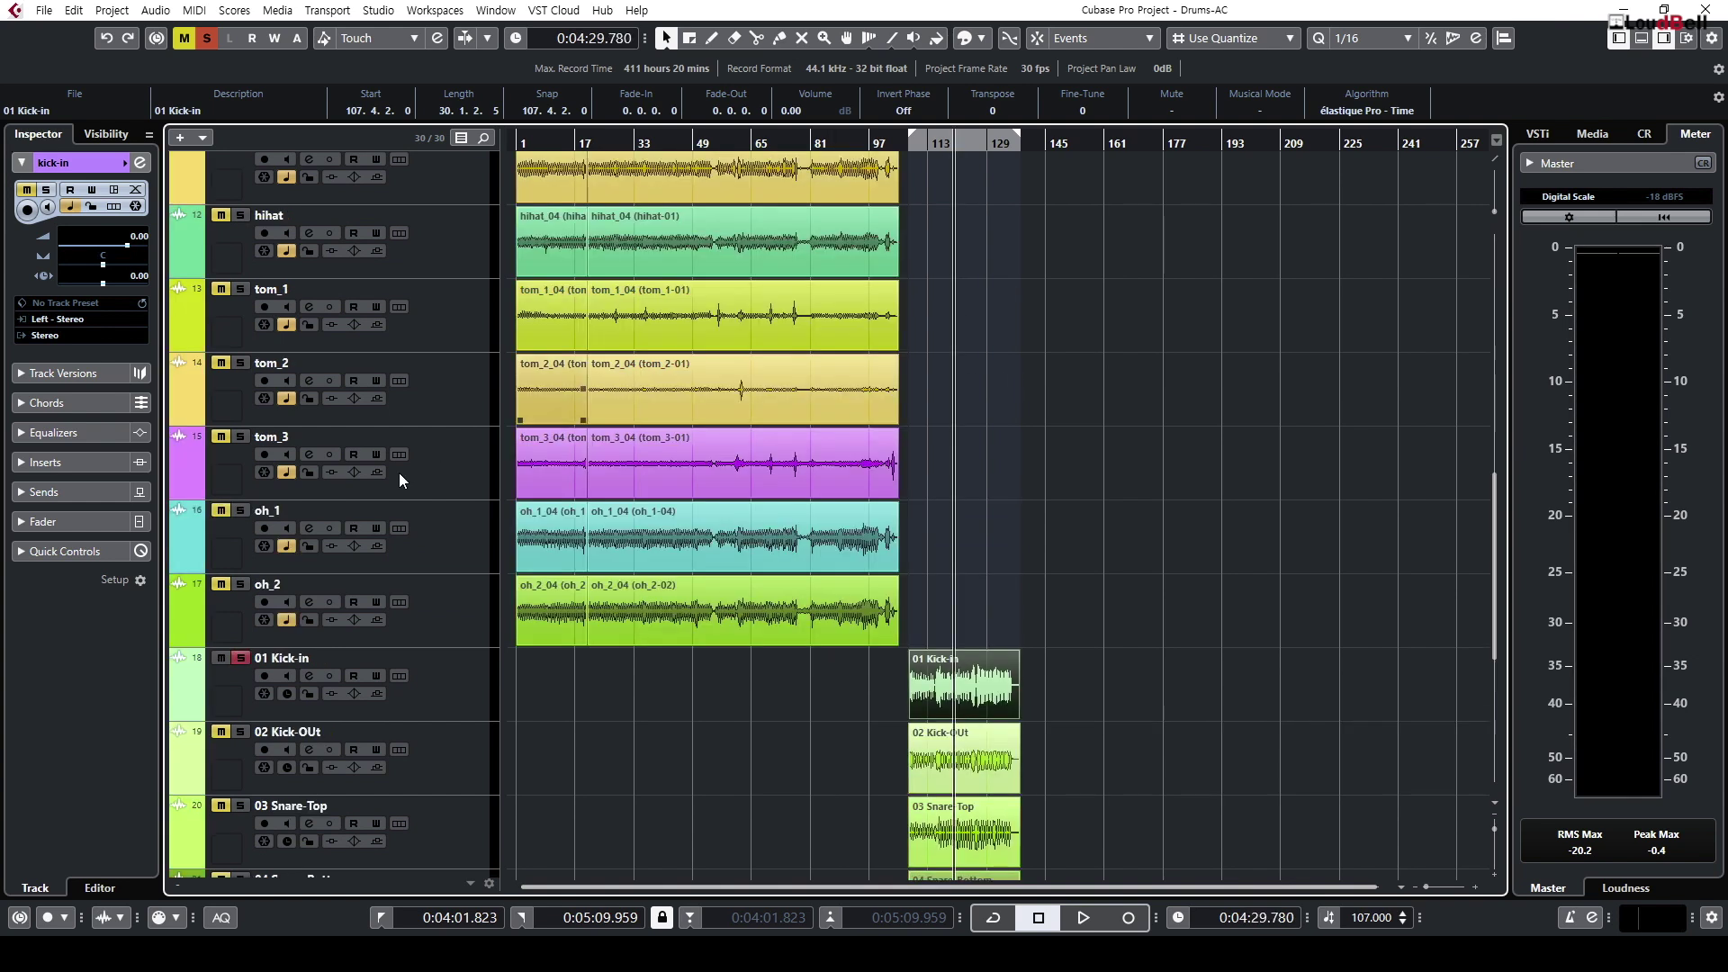
left_click(241, 731)
left_click(398, 711)
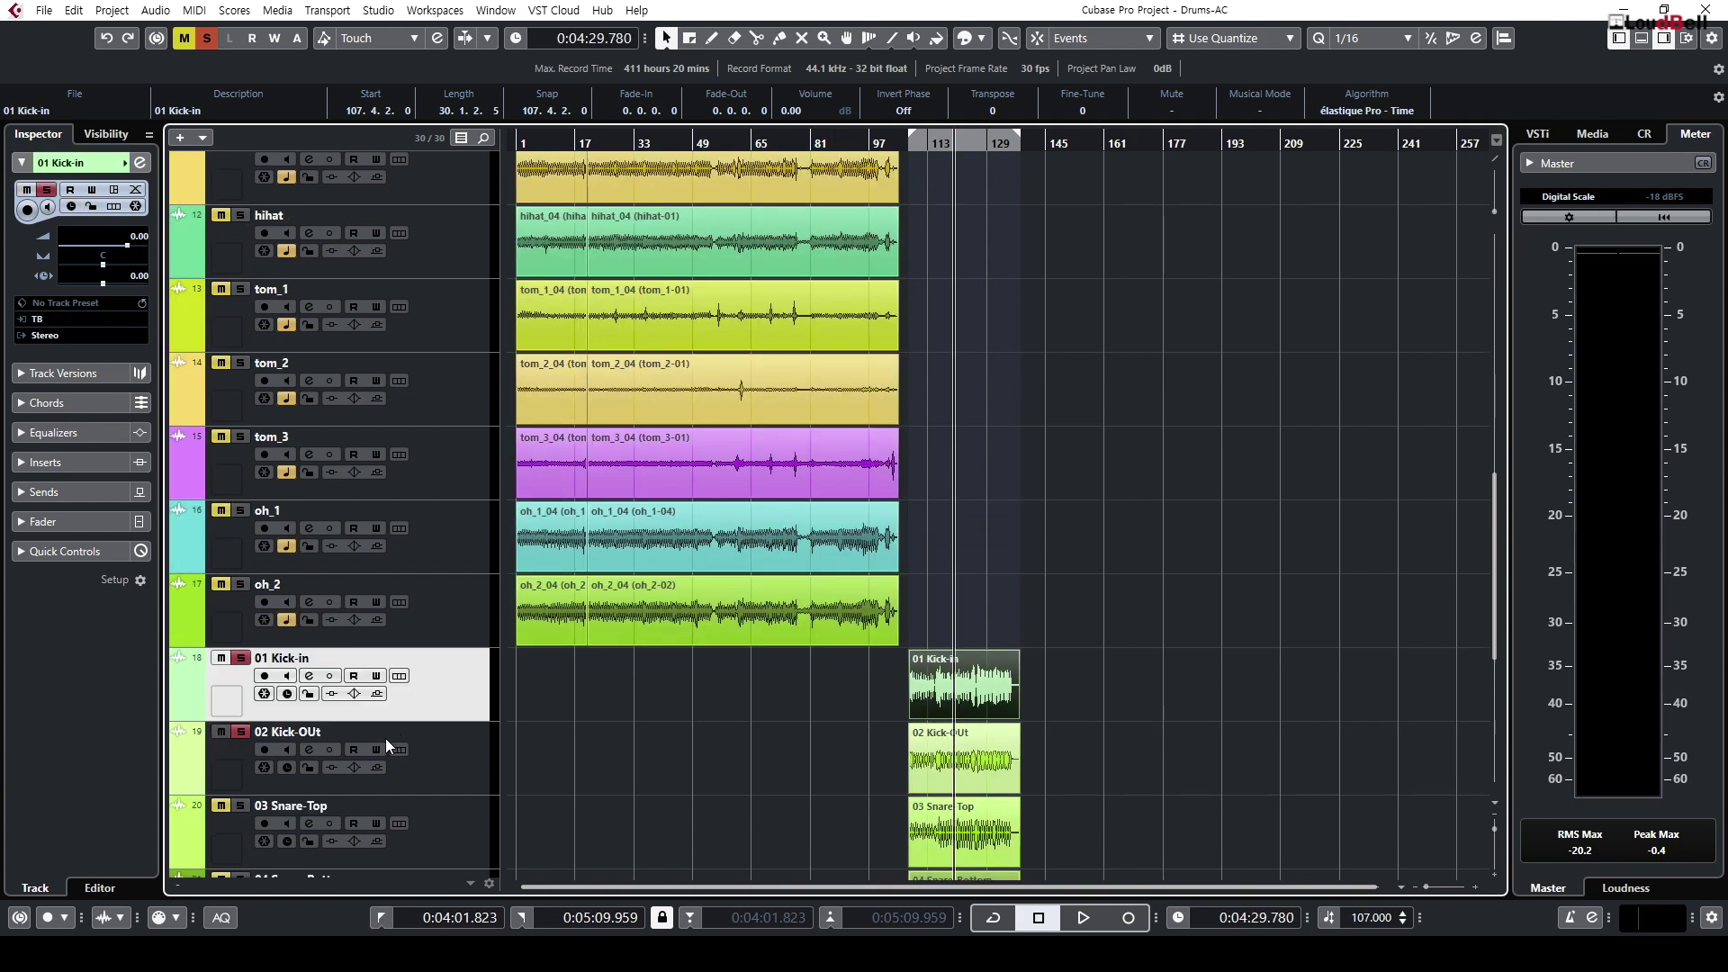
left_click(241, 658)
Step: Listen to the soloed 02 Kick-OUt recording from 0:04:29.780, briefly muting and unmuting the 01 Kick-in event
key("space")
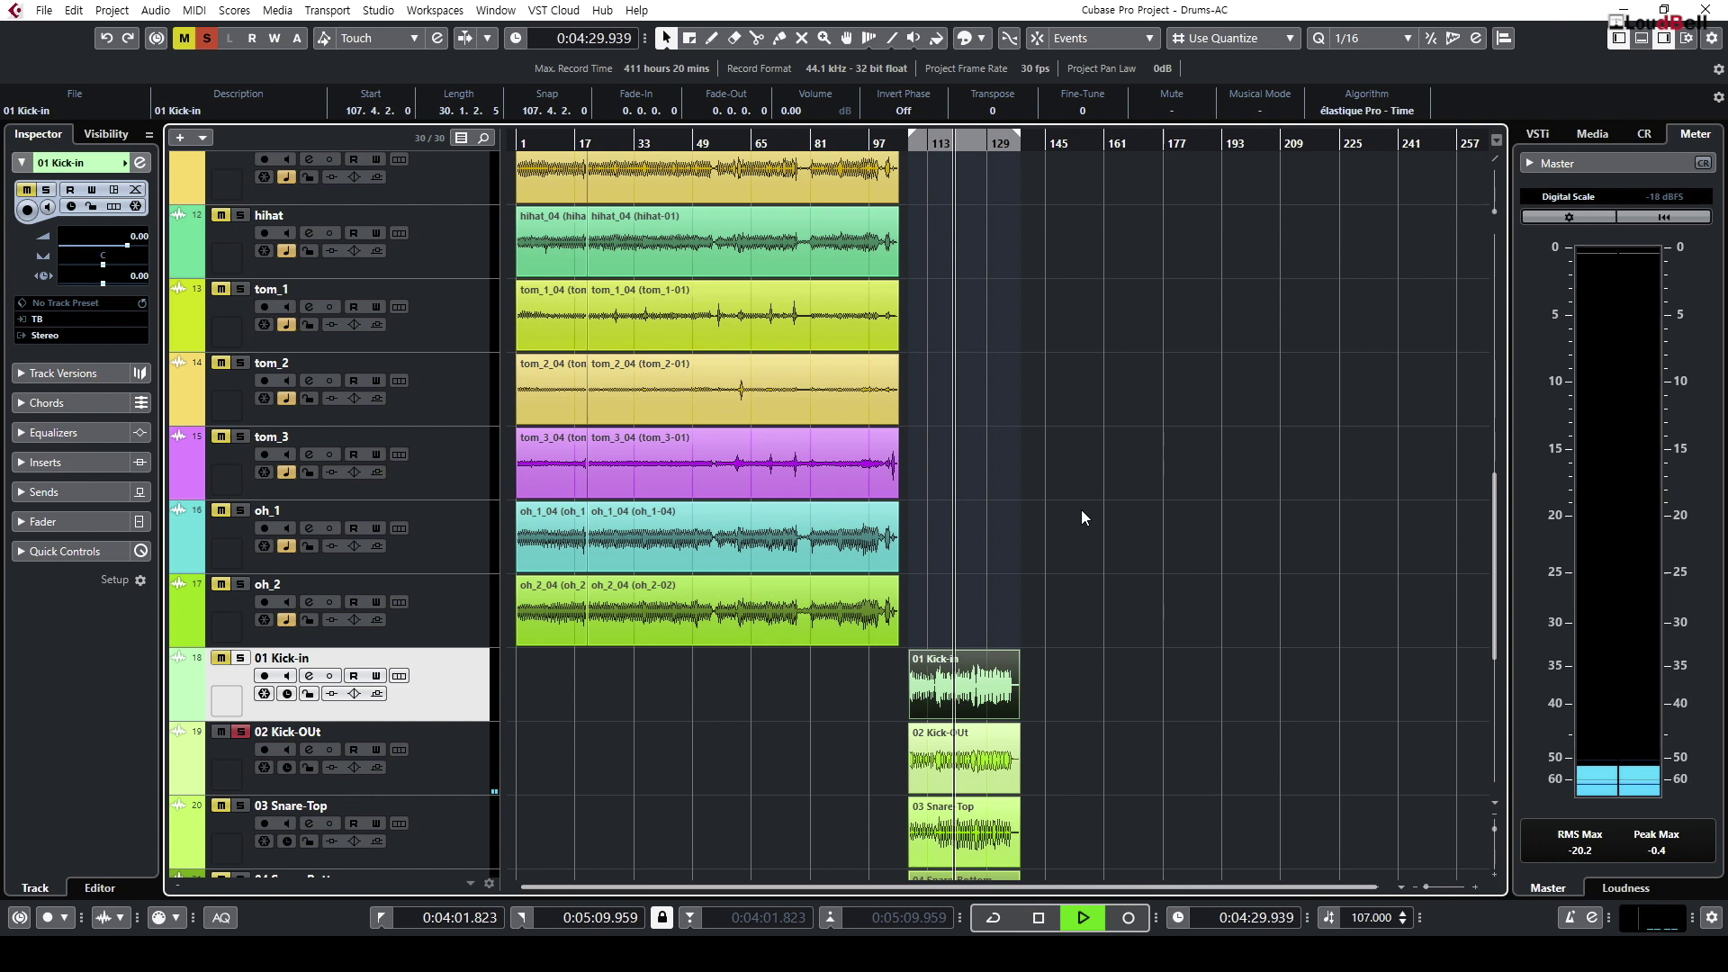
scroll(1073, 506, "down", 2)
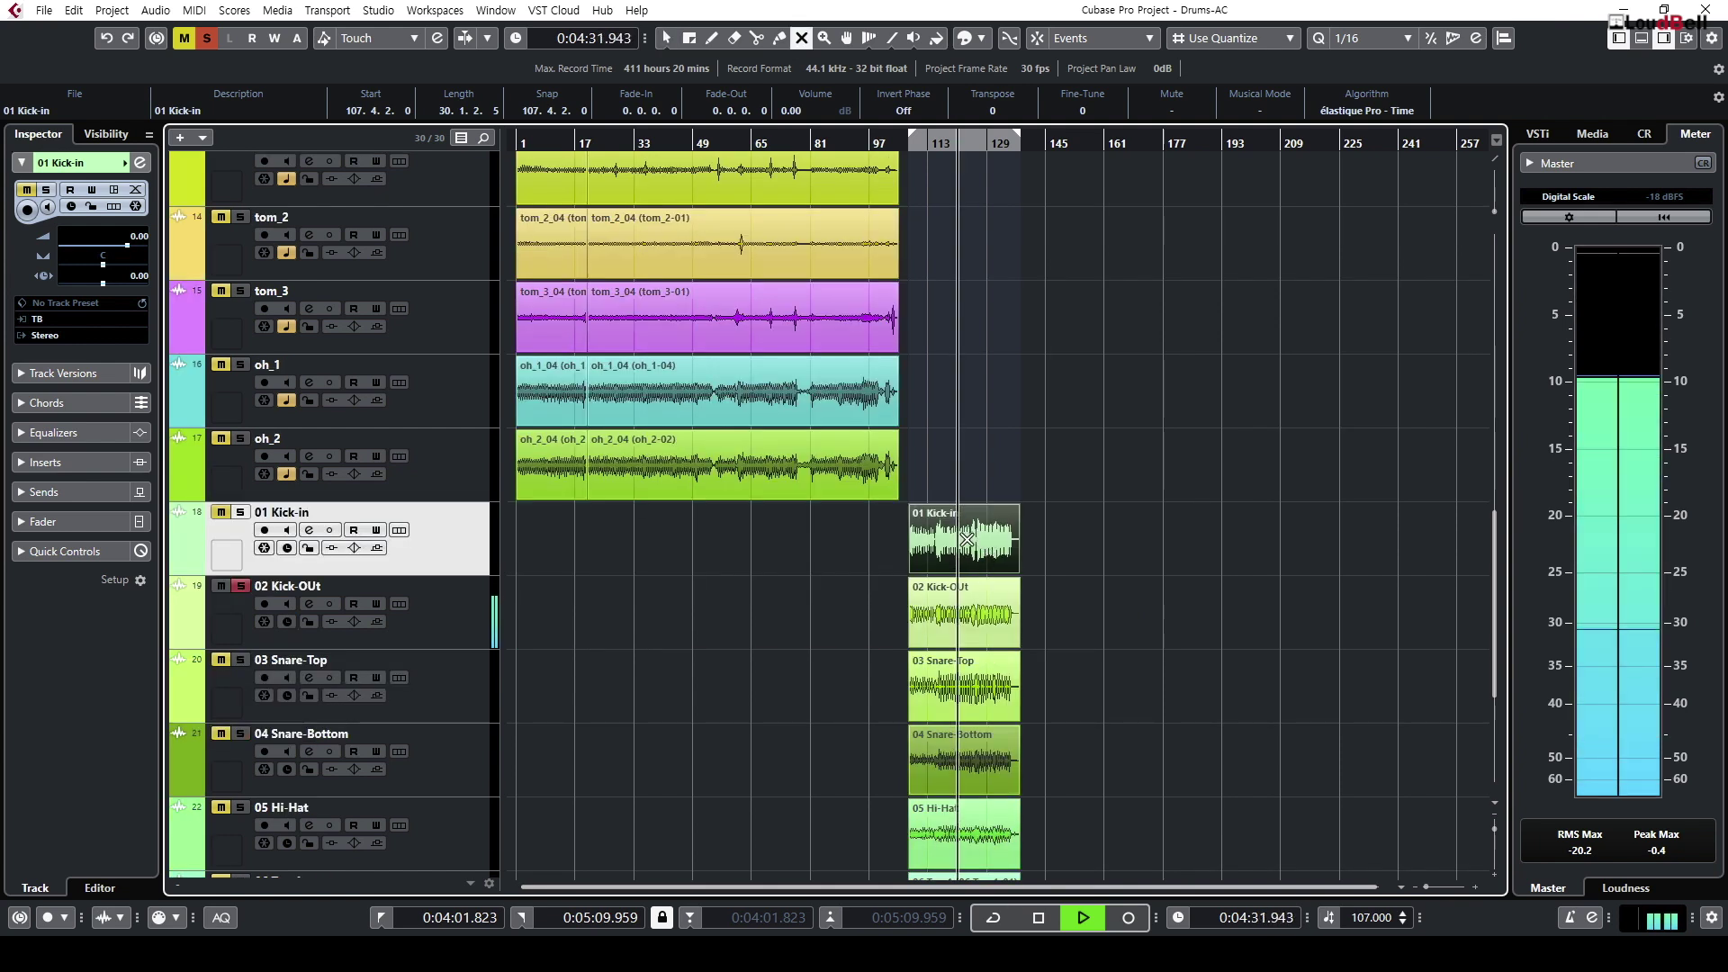
key("shift+m")
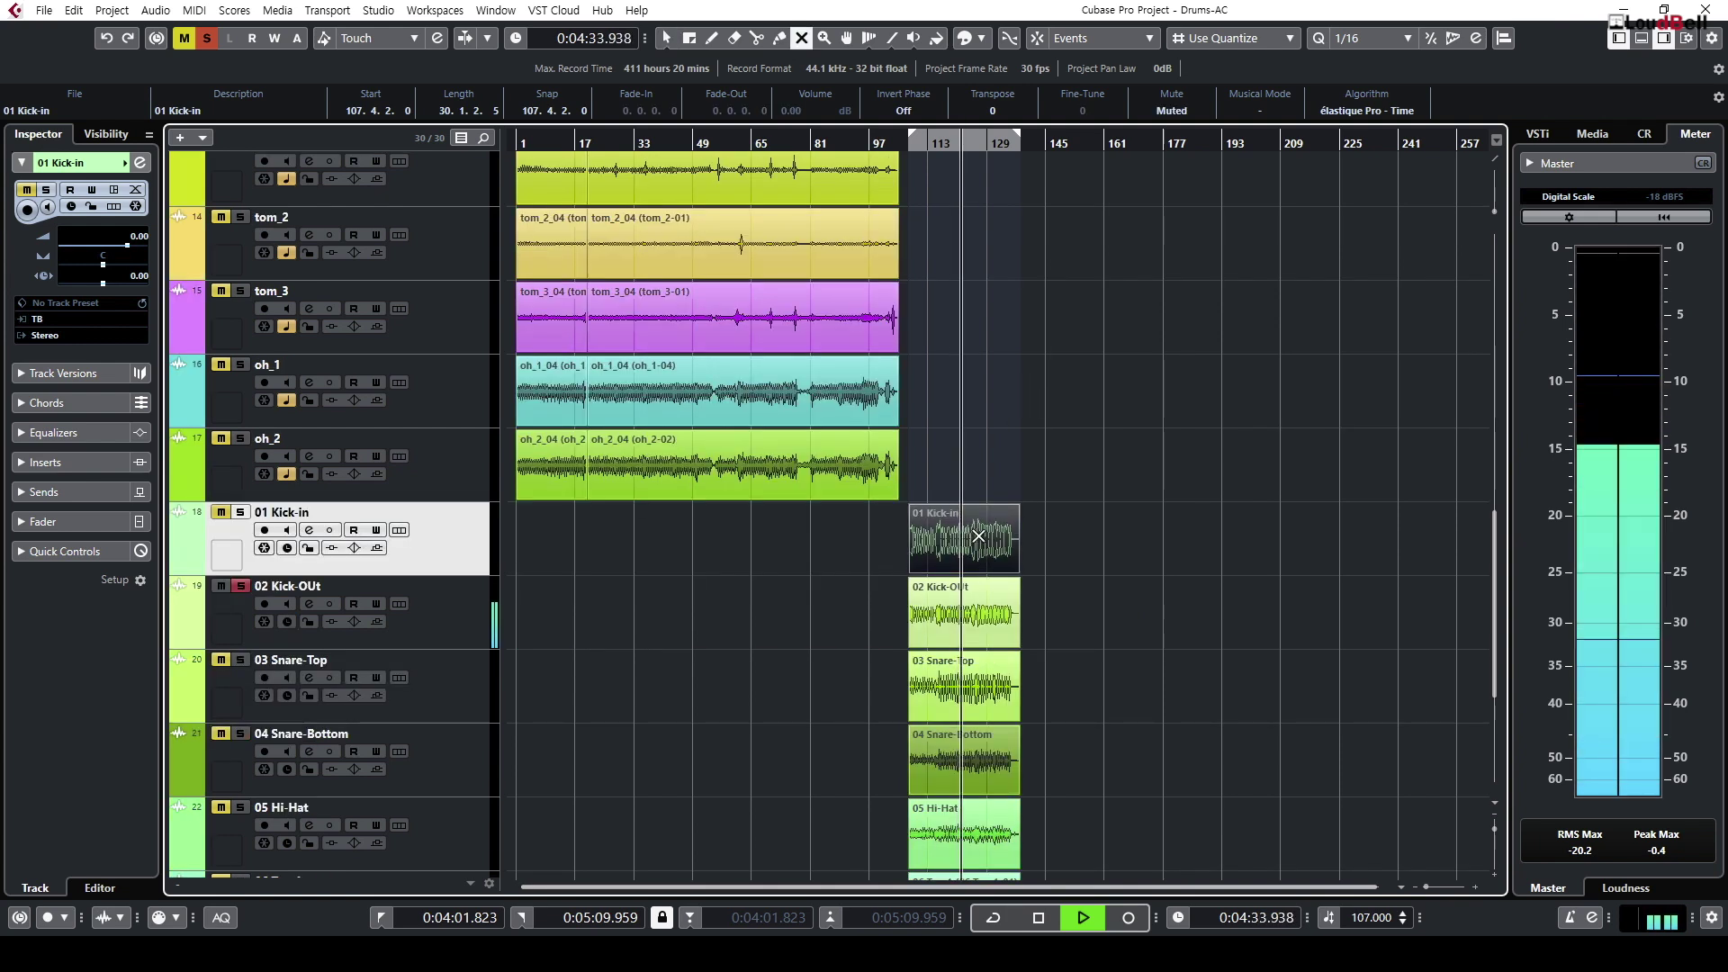
key("shift+m")
key("h")
key("h")
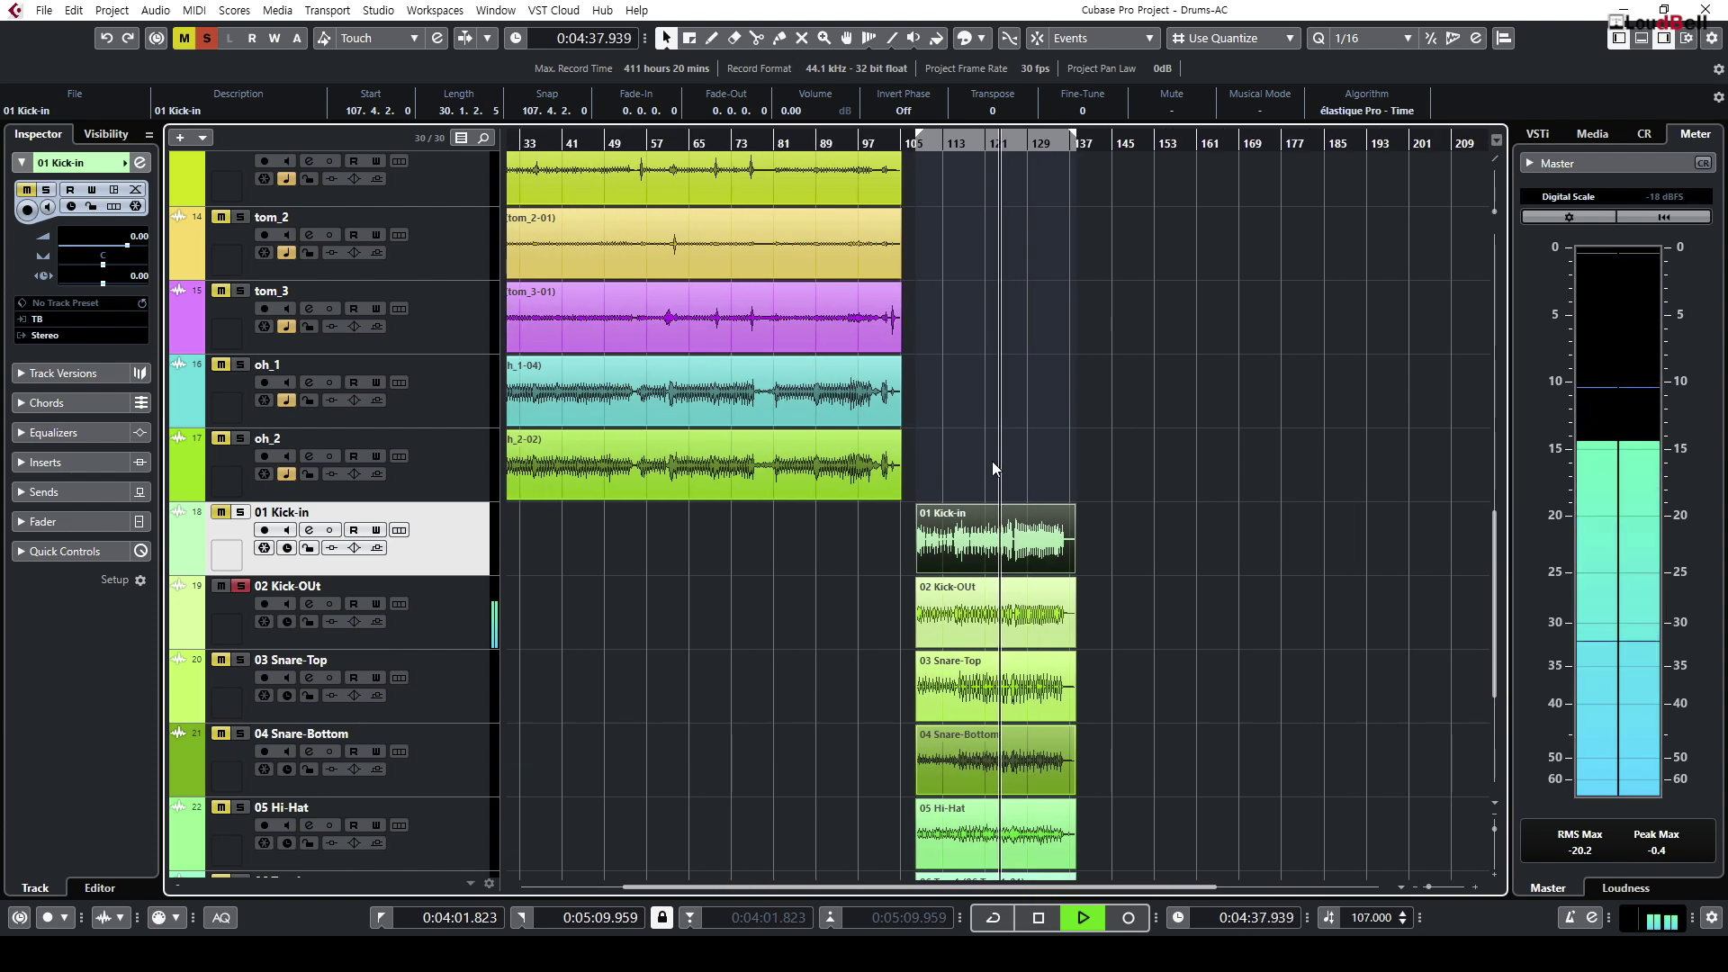
key("space")
Step: Select the first drum set's kick_out track and listen to it soloed from 0:03:25.128
scroll(1151, 582, "up", 6)
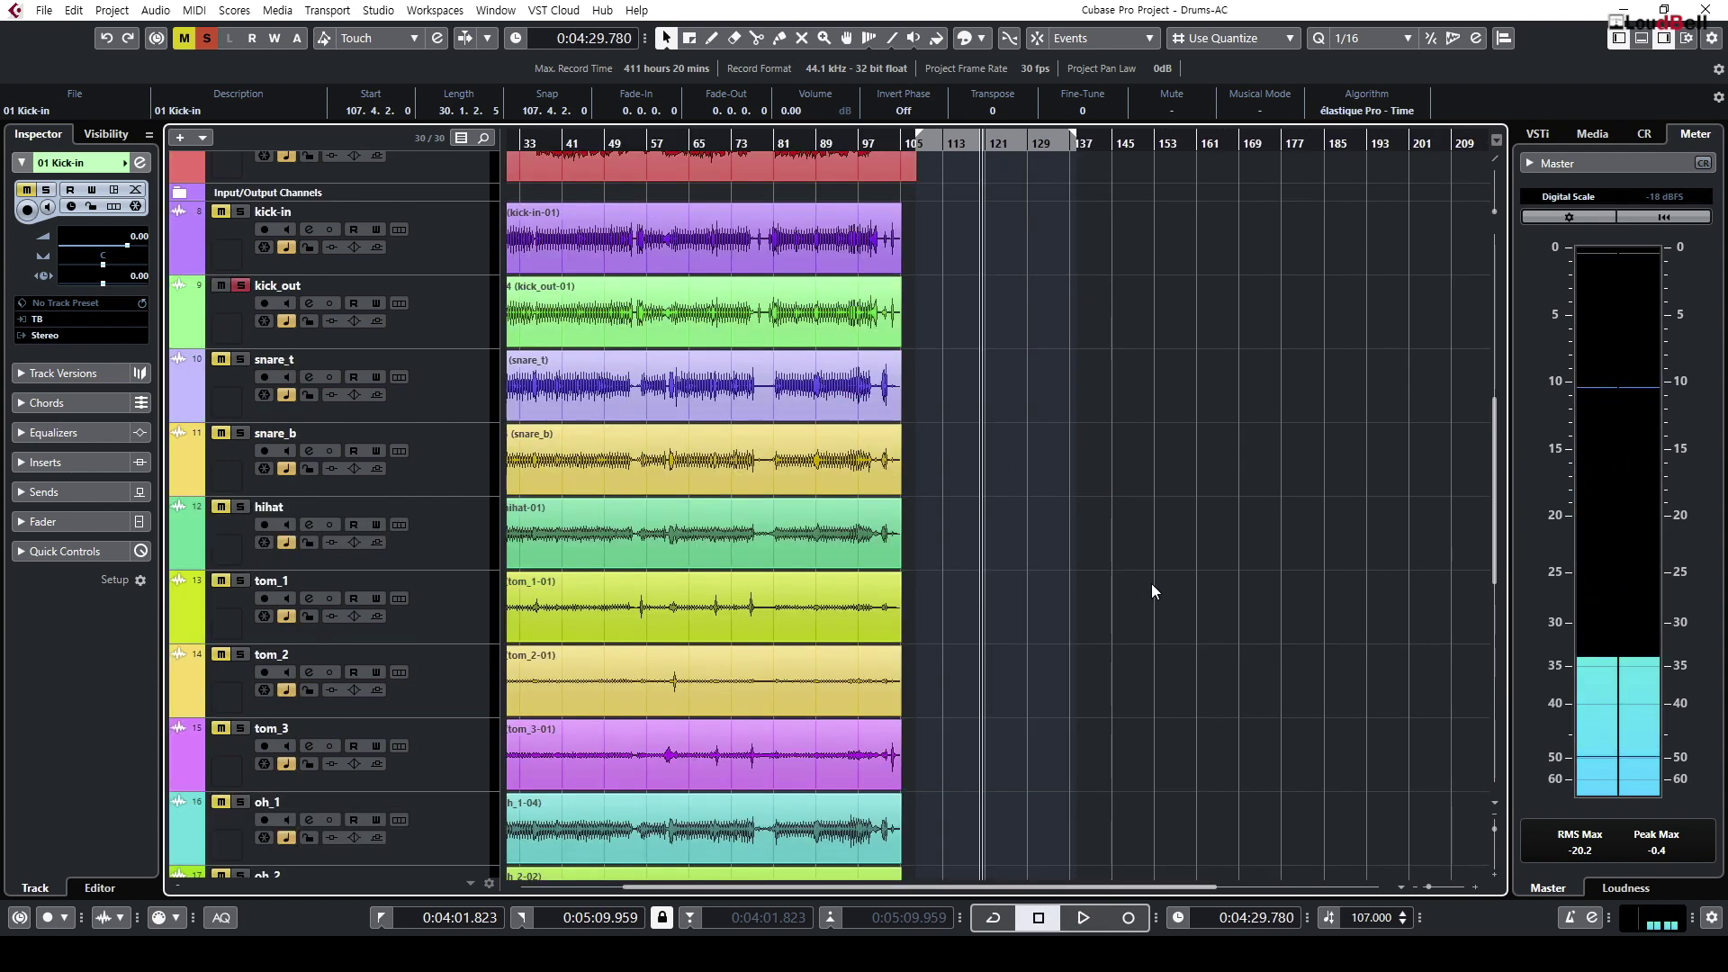
key("g")
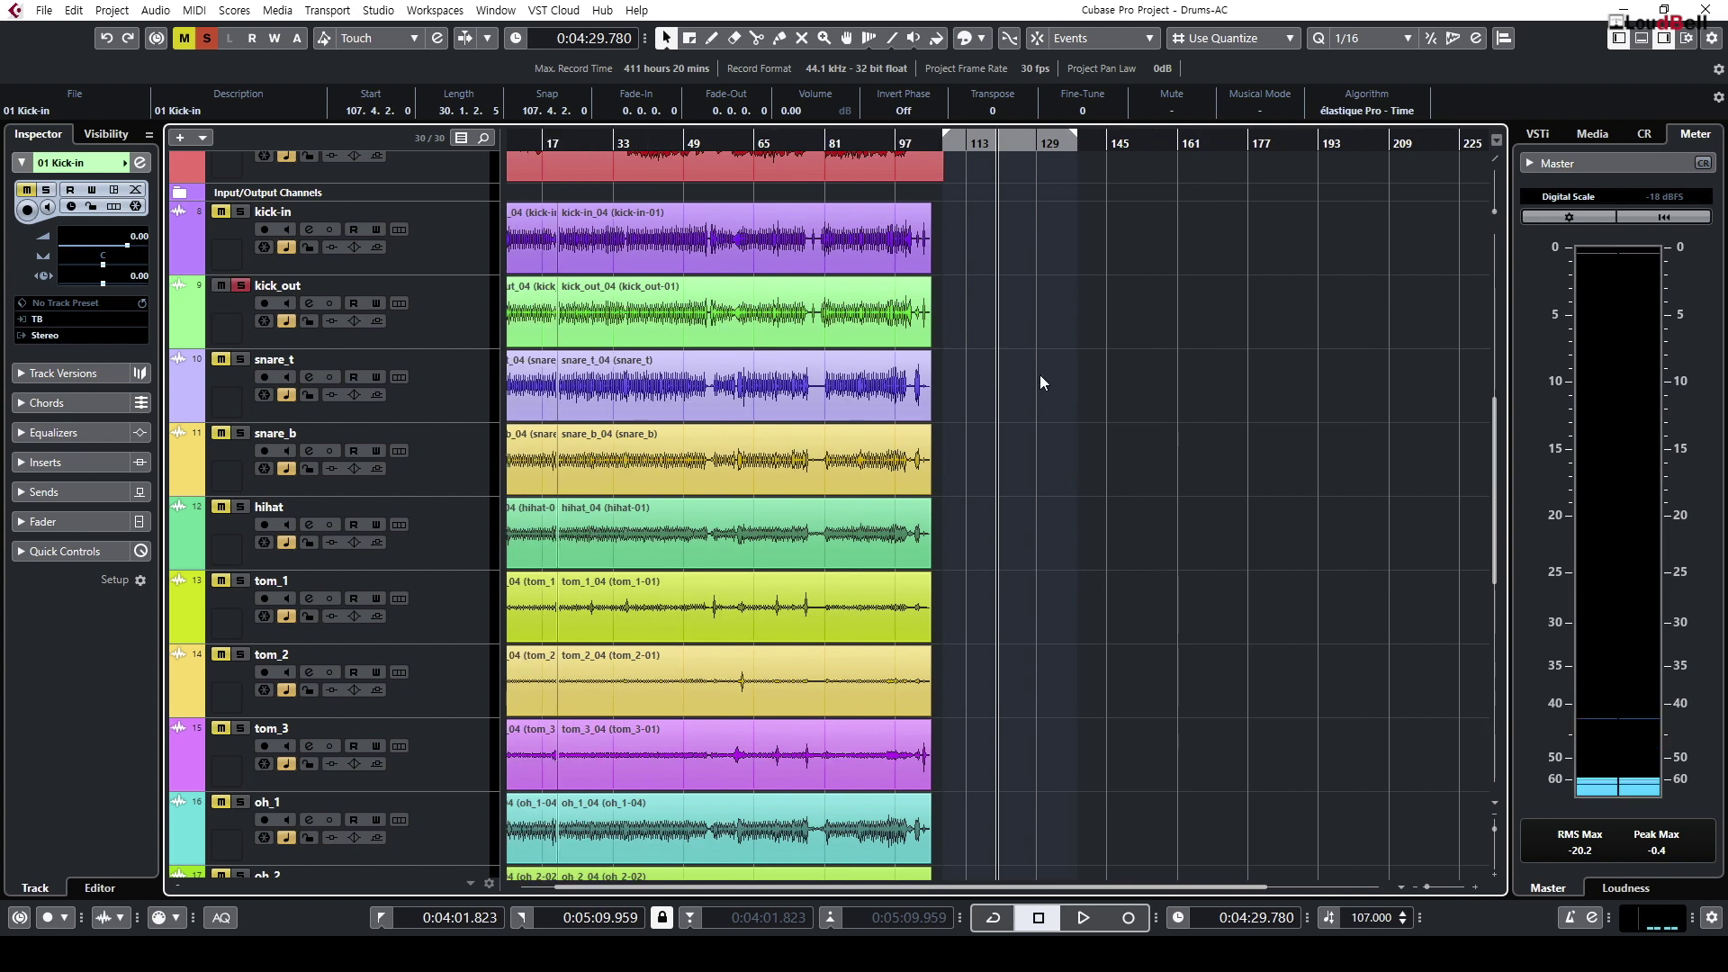
left_click(870, 142)
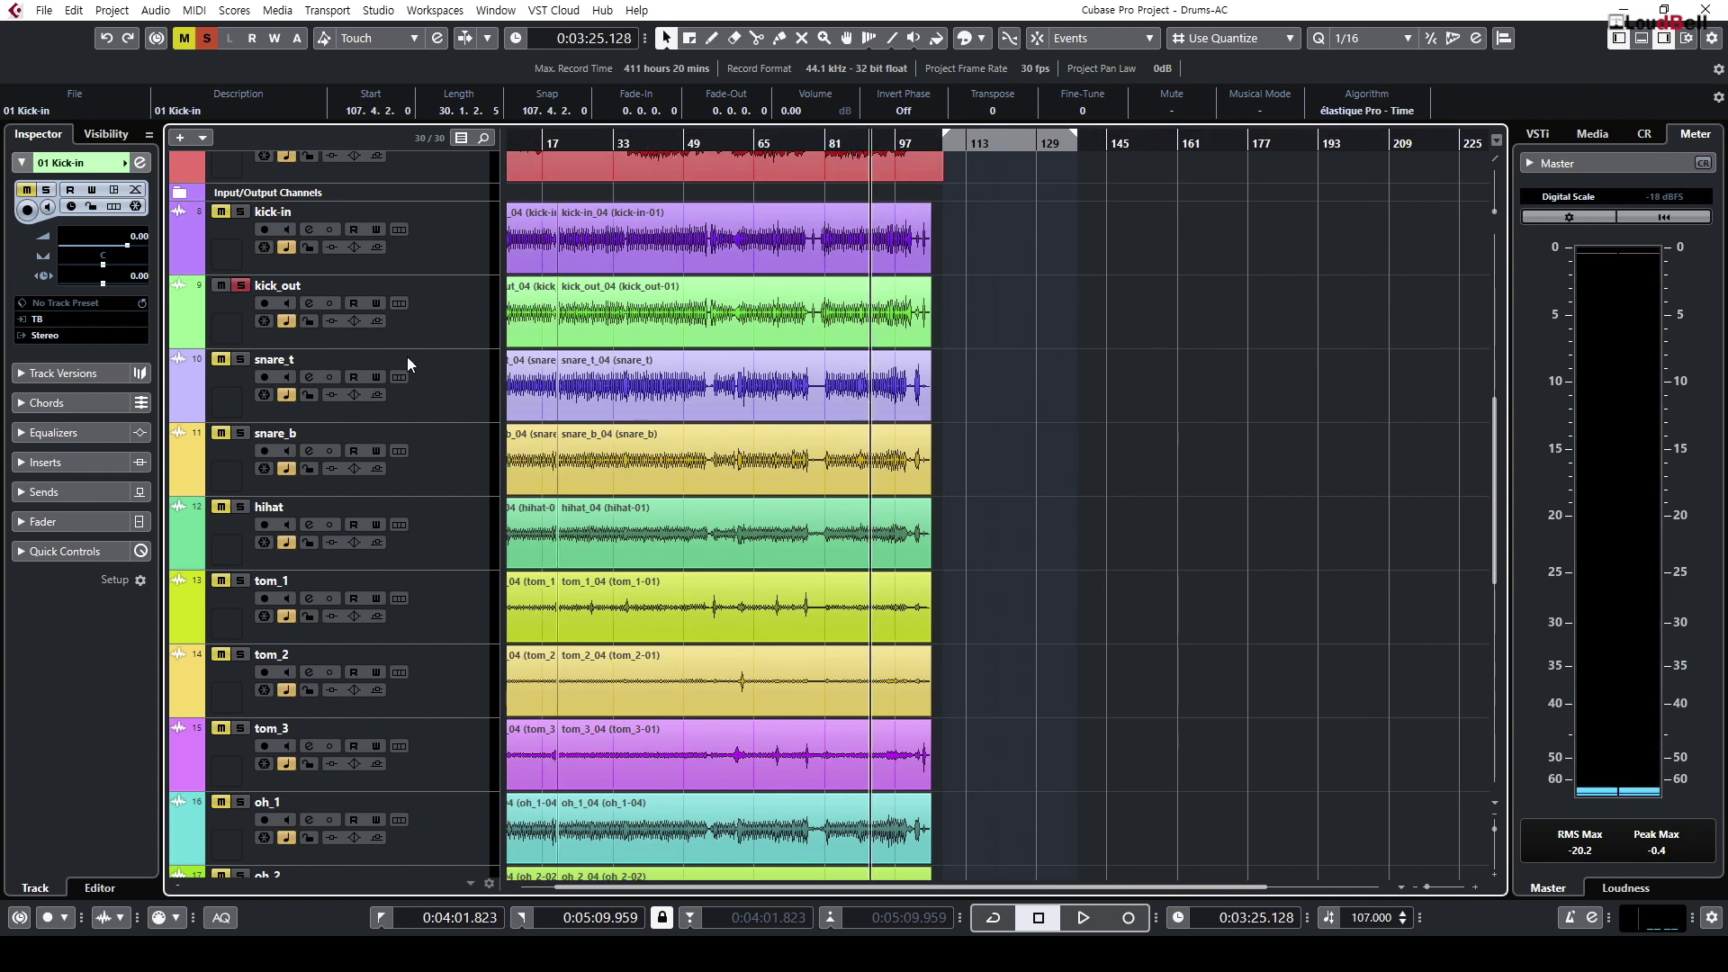
left_click(430, 310)
key("space")
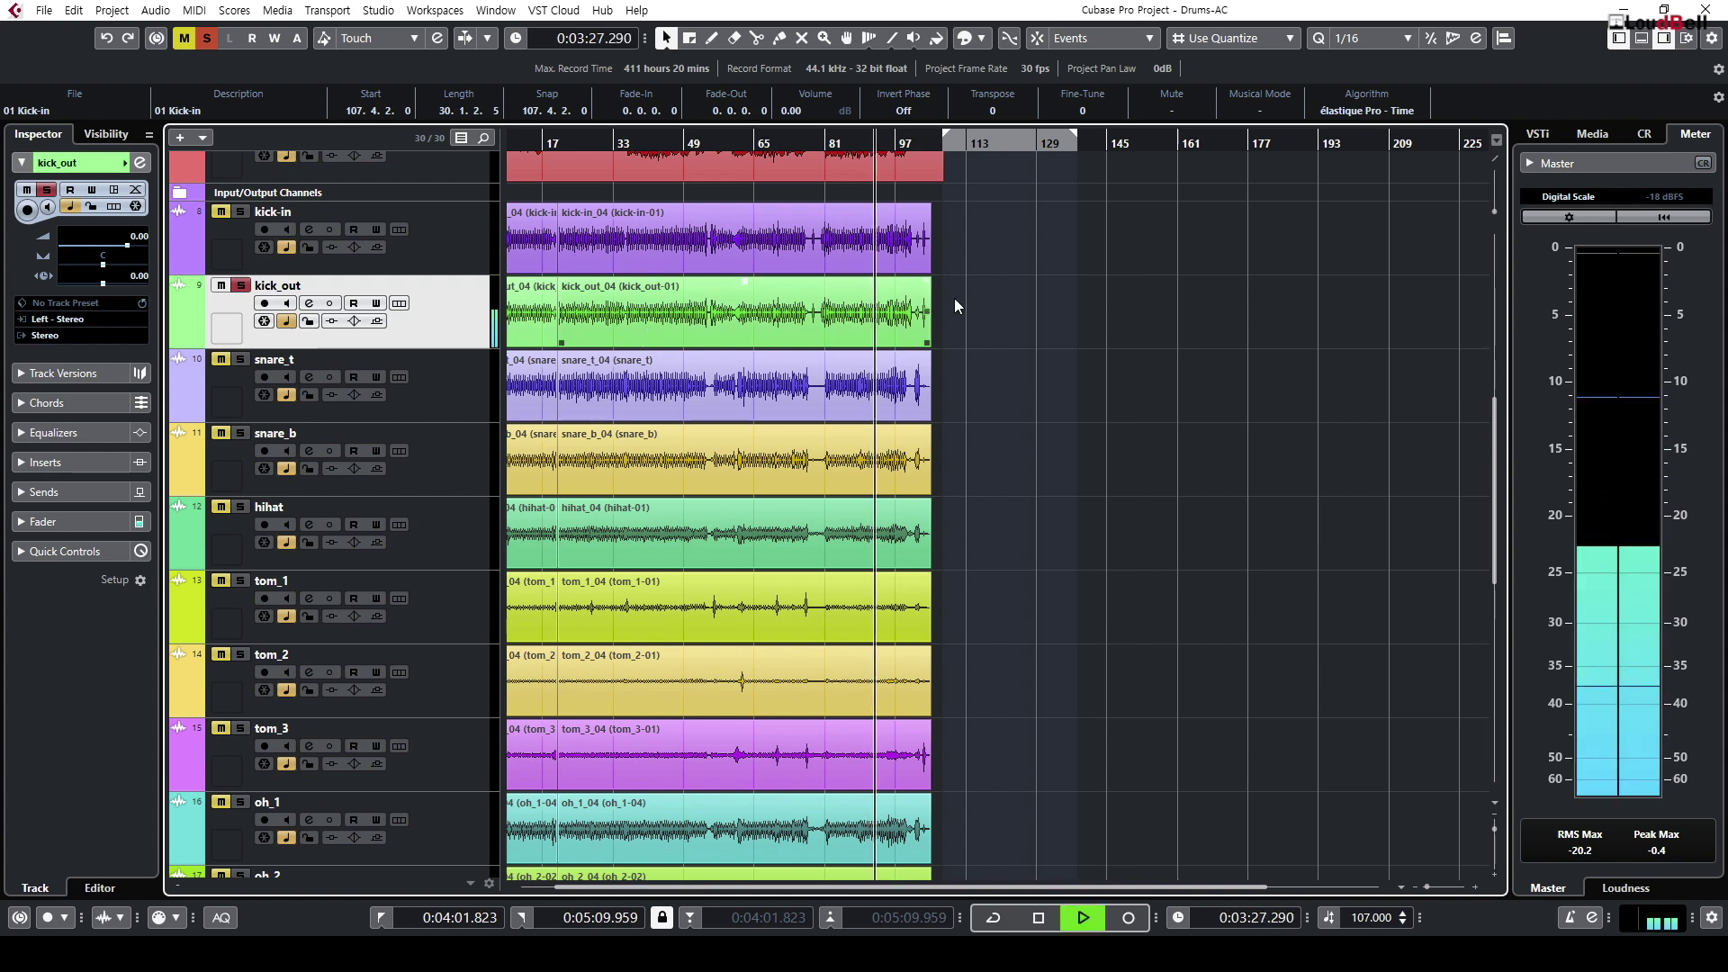
key("h")
key("g")
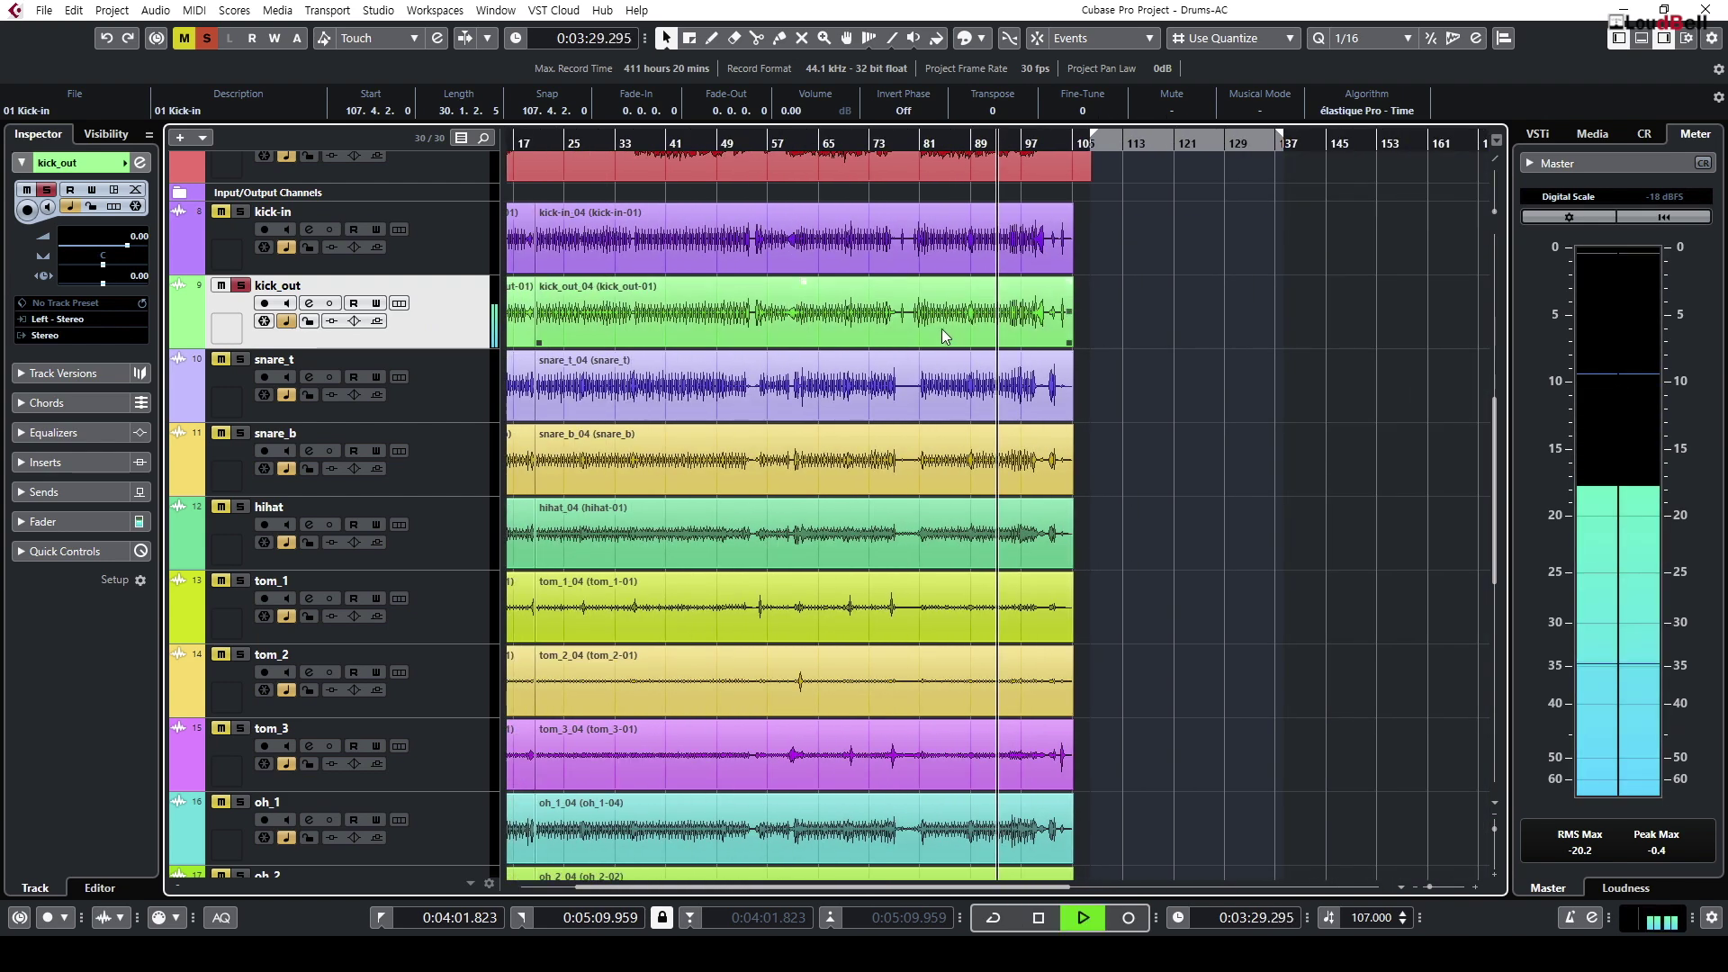
key("space")
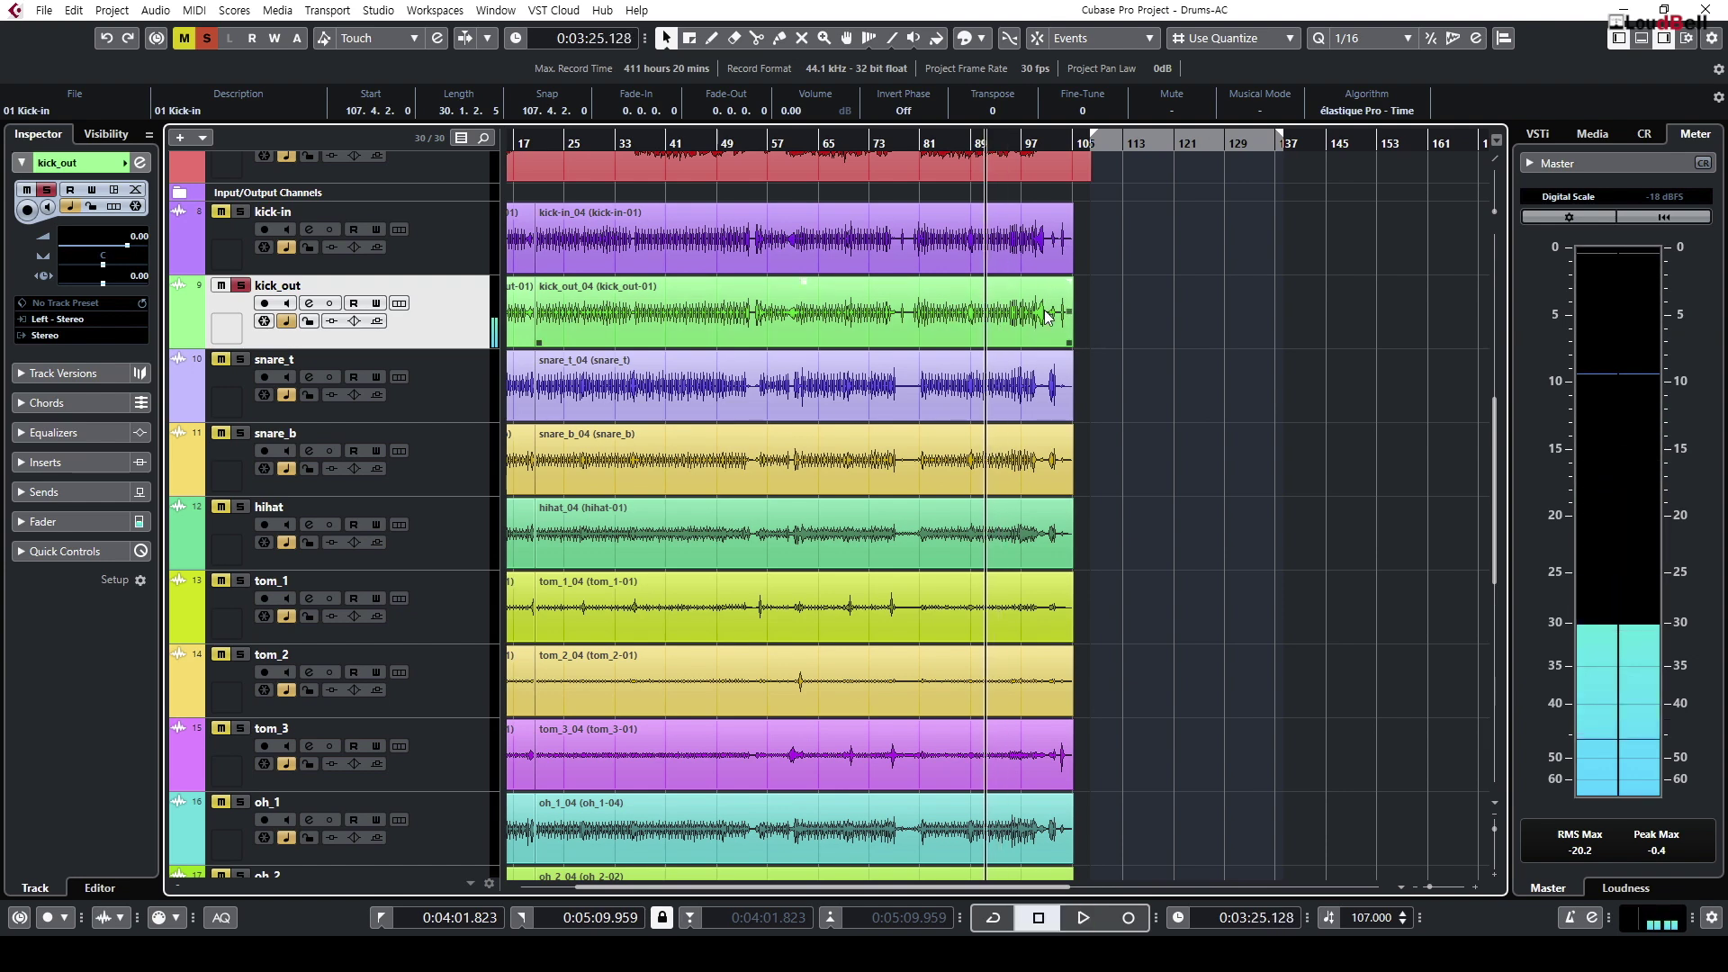
Step: Move the playhead to 0:04:33.076 and select the 02 Kick-OUt event in the second drum set
key("g")
key("g")
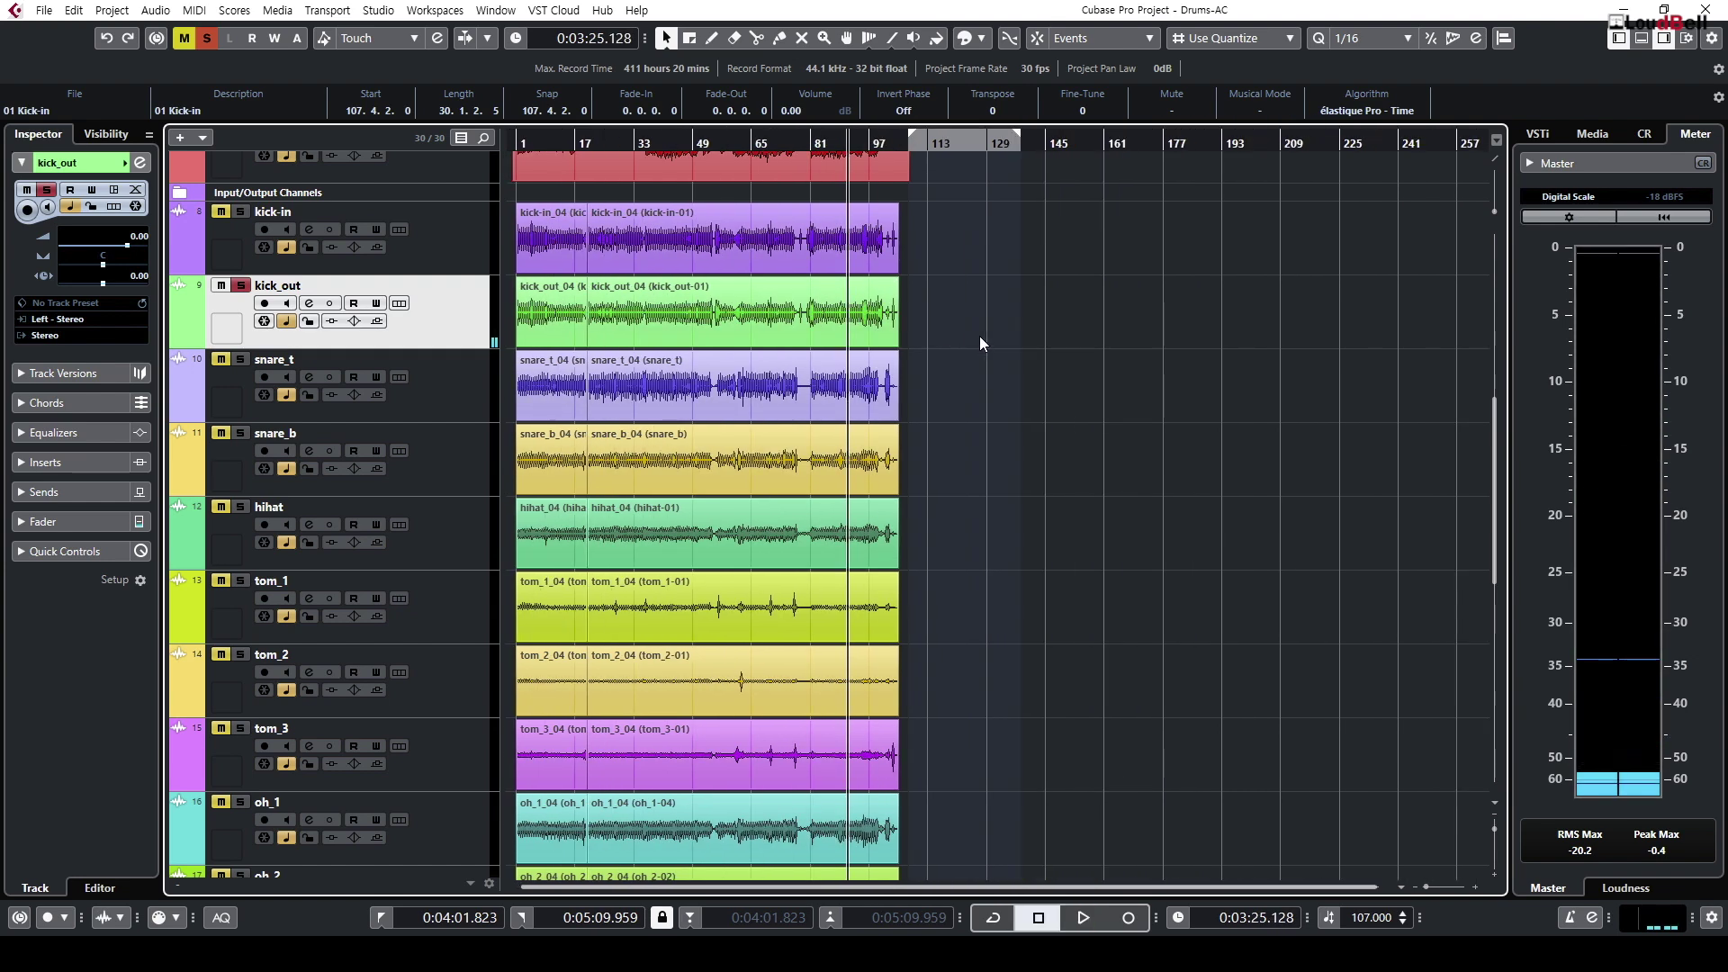
scroll(981, 339, "down", 10)
left_click(1046, 295)
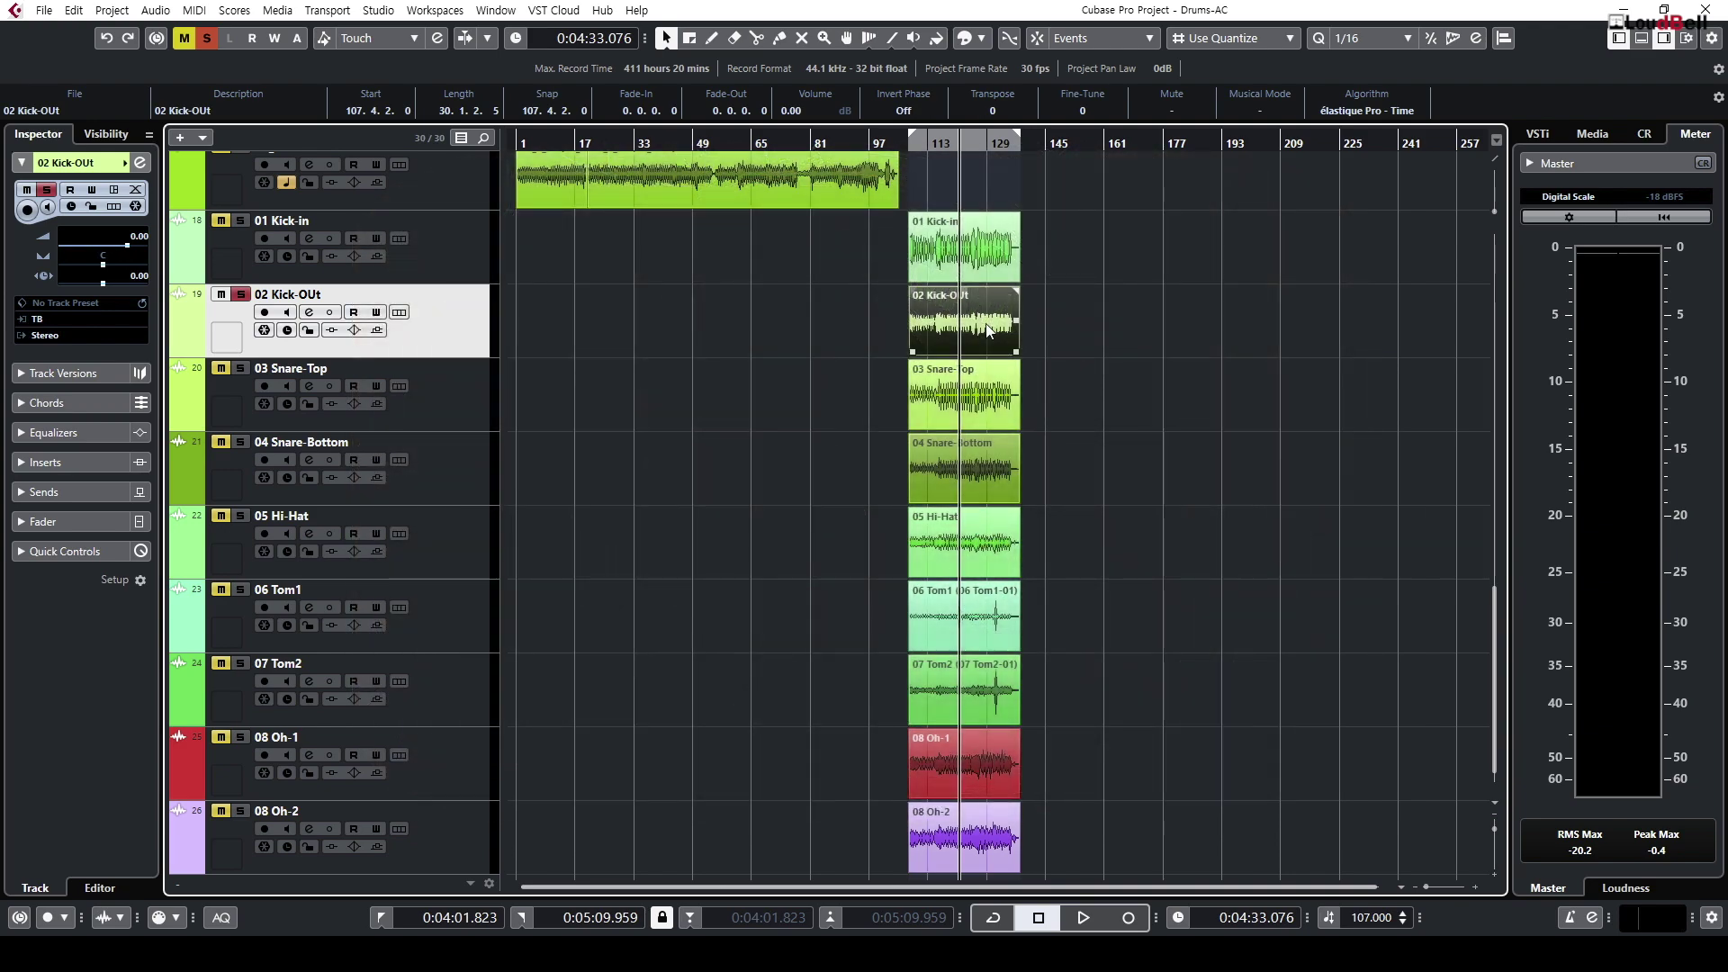
scroll(987, 330, "up", 2)
left_click_drag(1104, 477, 875, 454)
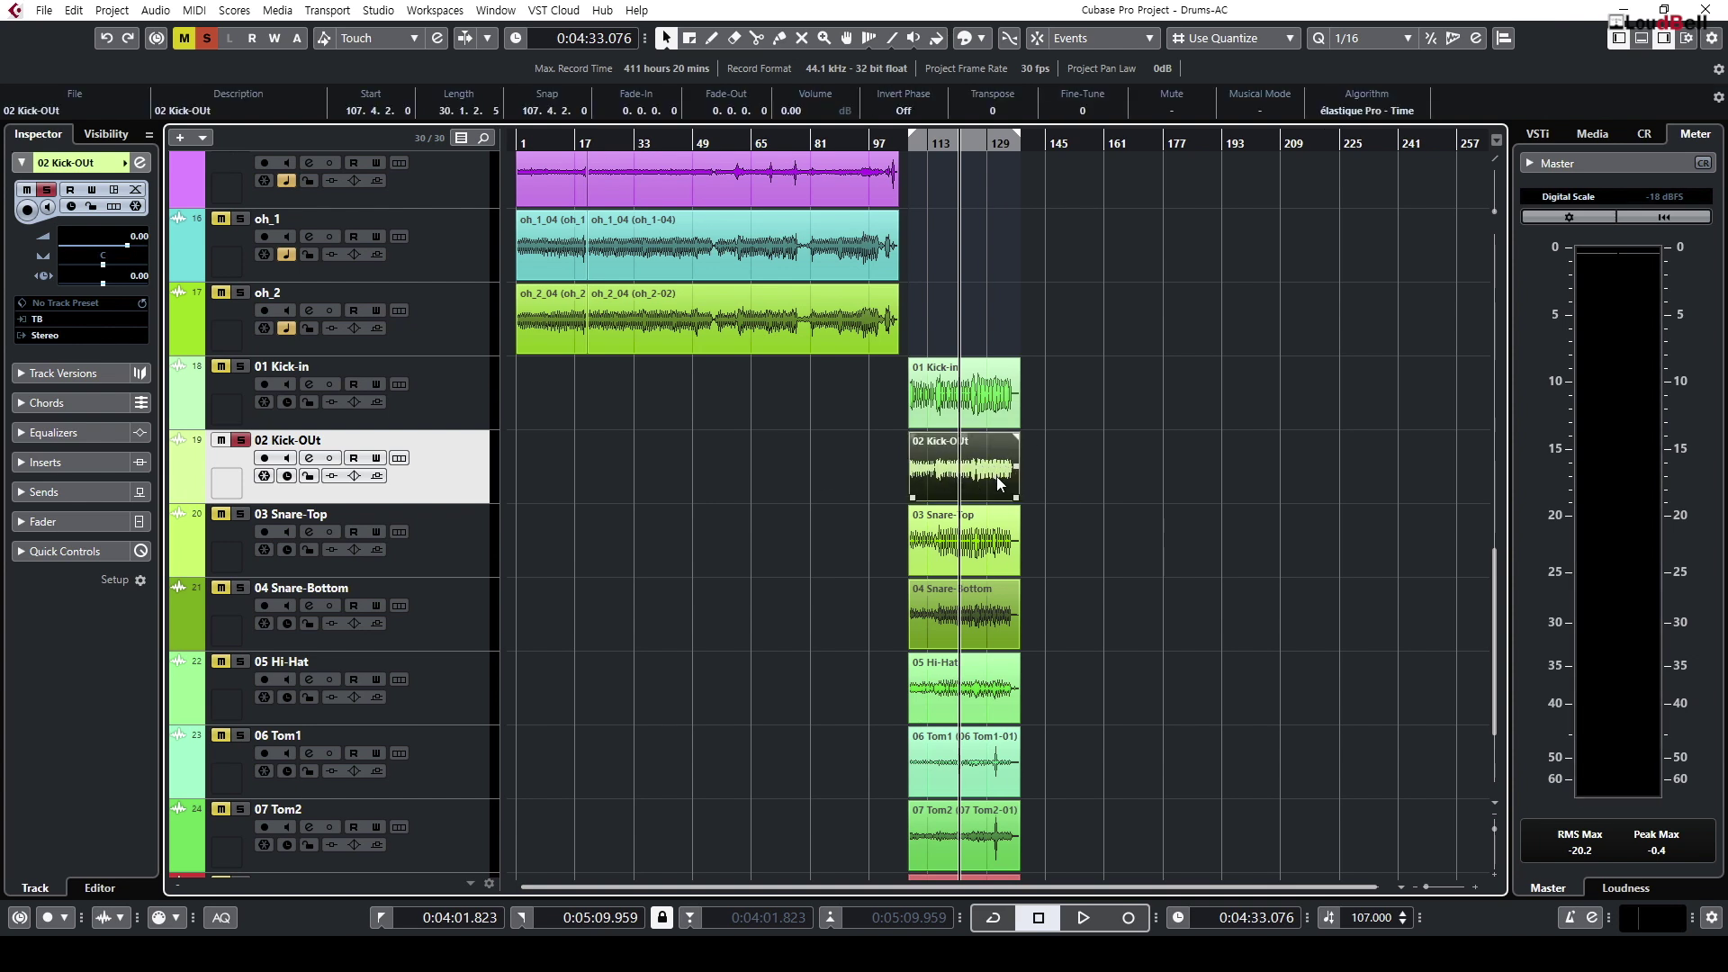
Step: Move the playhead to 0:03:21.648 and examine the long kick_out event in the first drum set, leaving it deselected
scroll(996, 477, "up", 4)
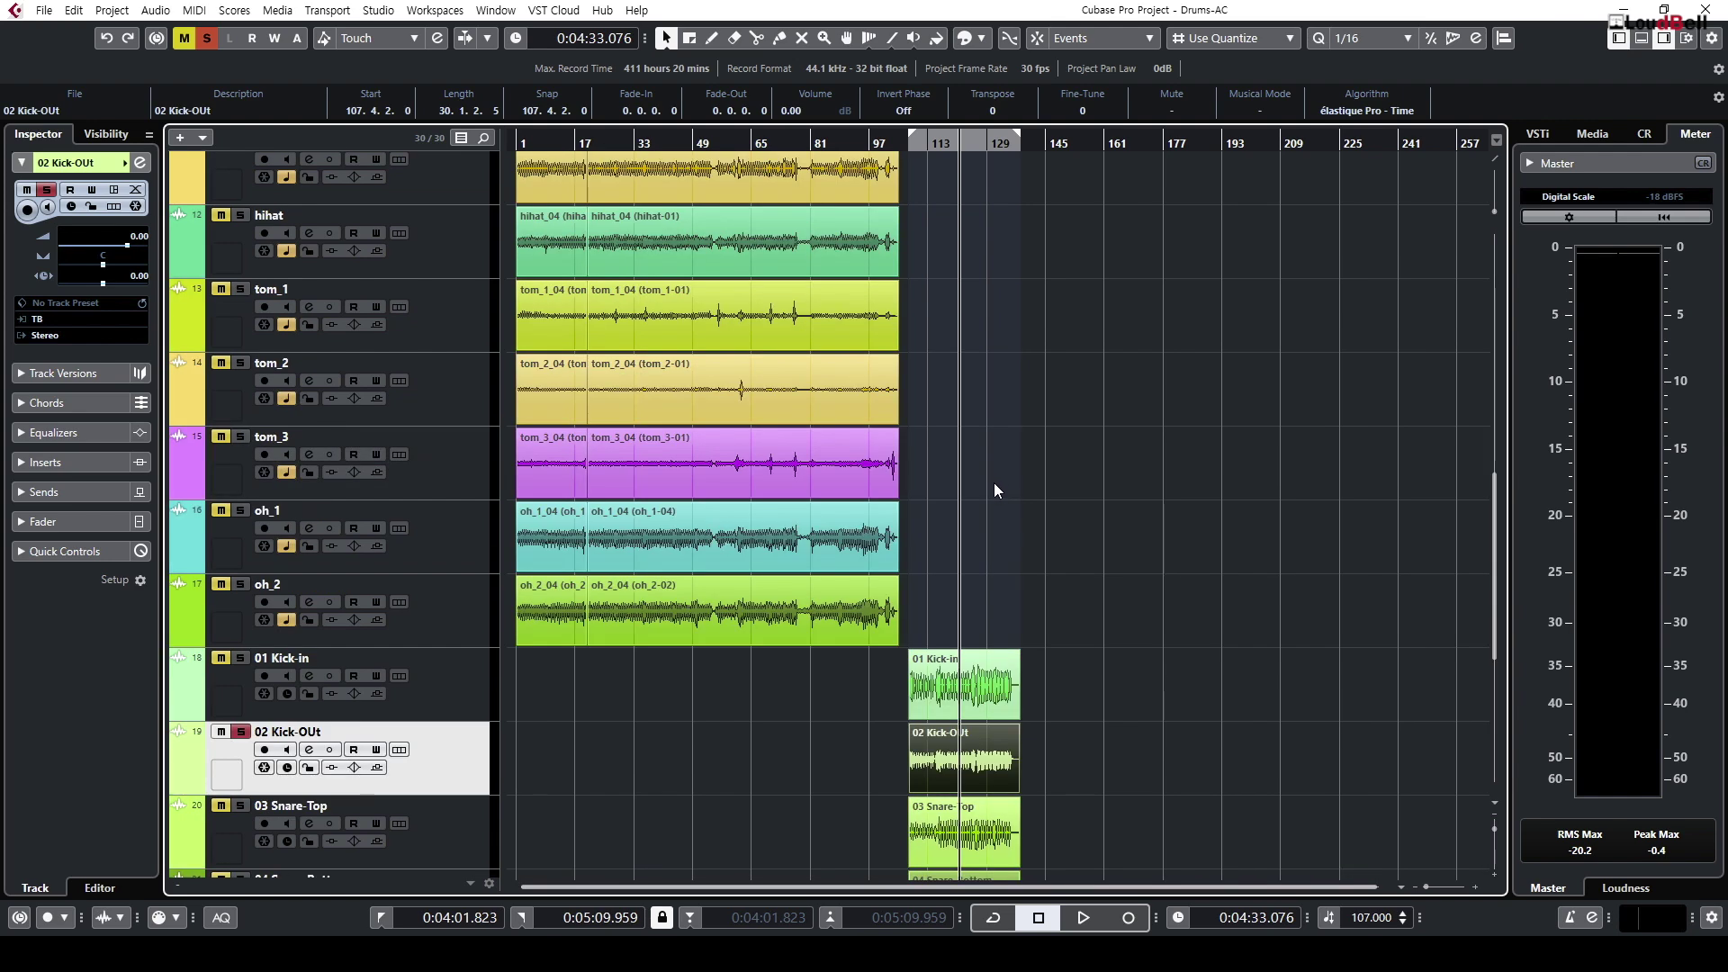
scroll(980, 484, "up", 8)
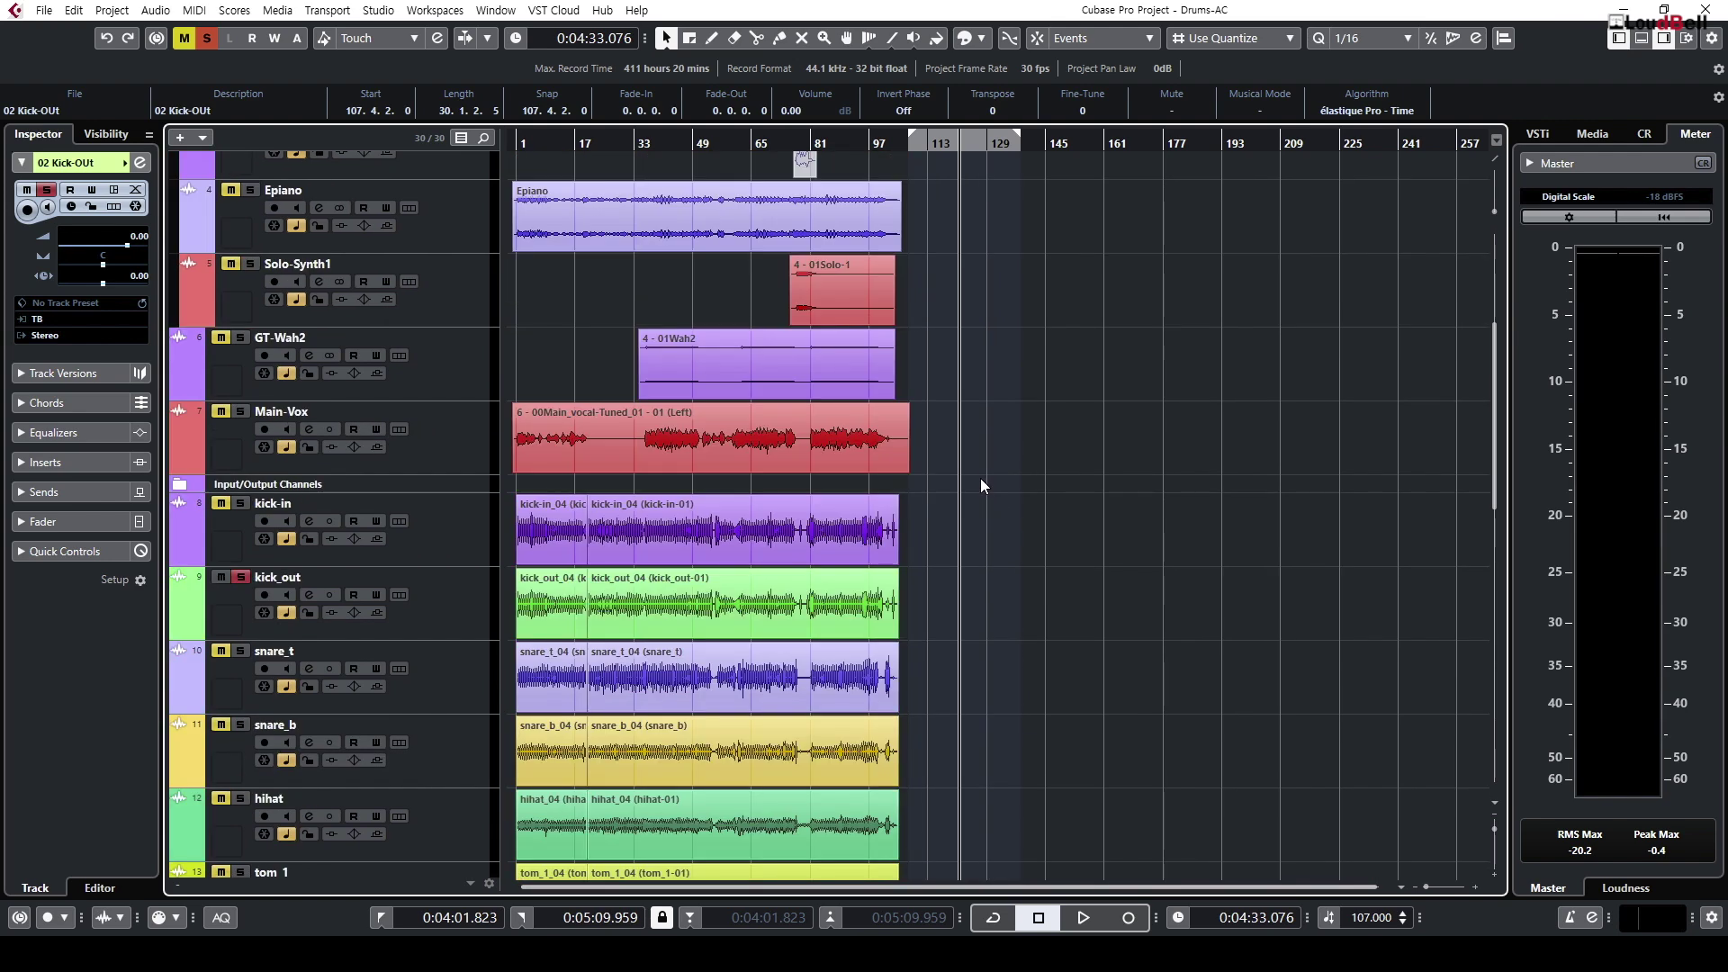
left_click(457, 618)
left_click(842, 142)
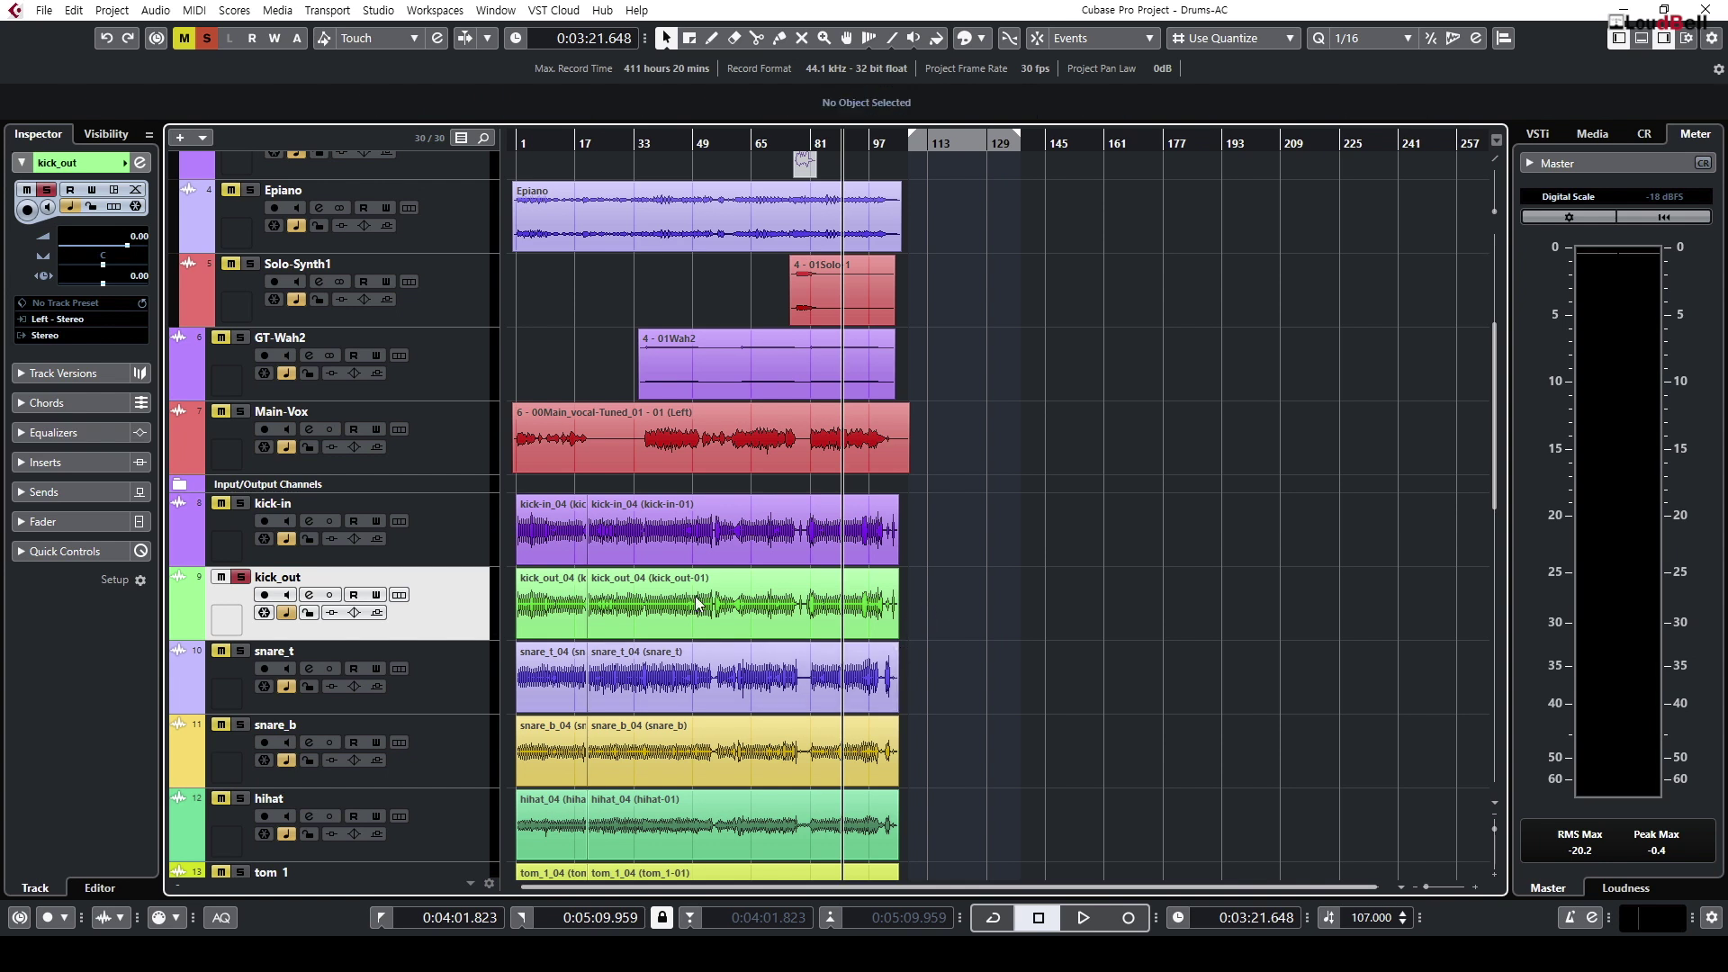
left_click(792, 604)
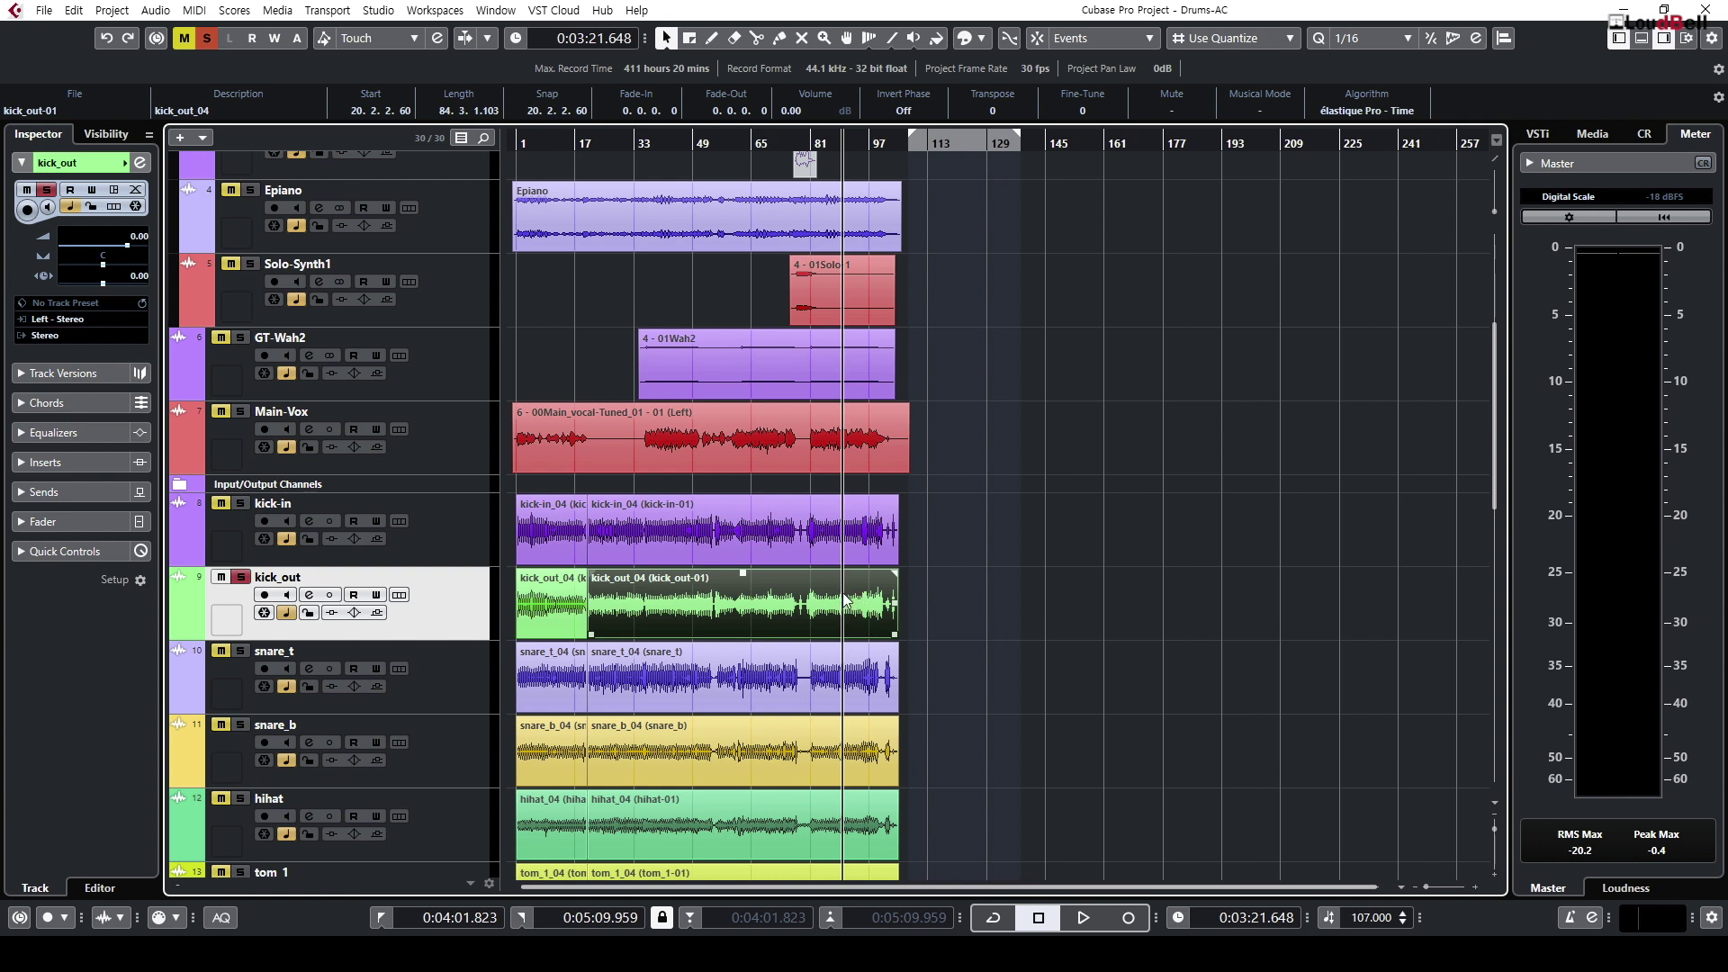
left_click(956, 593)
Step: Solo the first drum set's kick-in track alongside kick_out
scroll(958, 540, "down", 4)
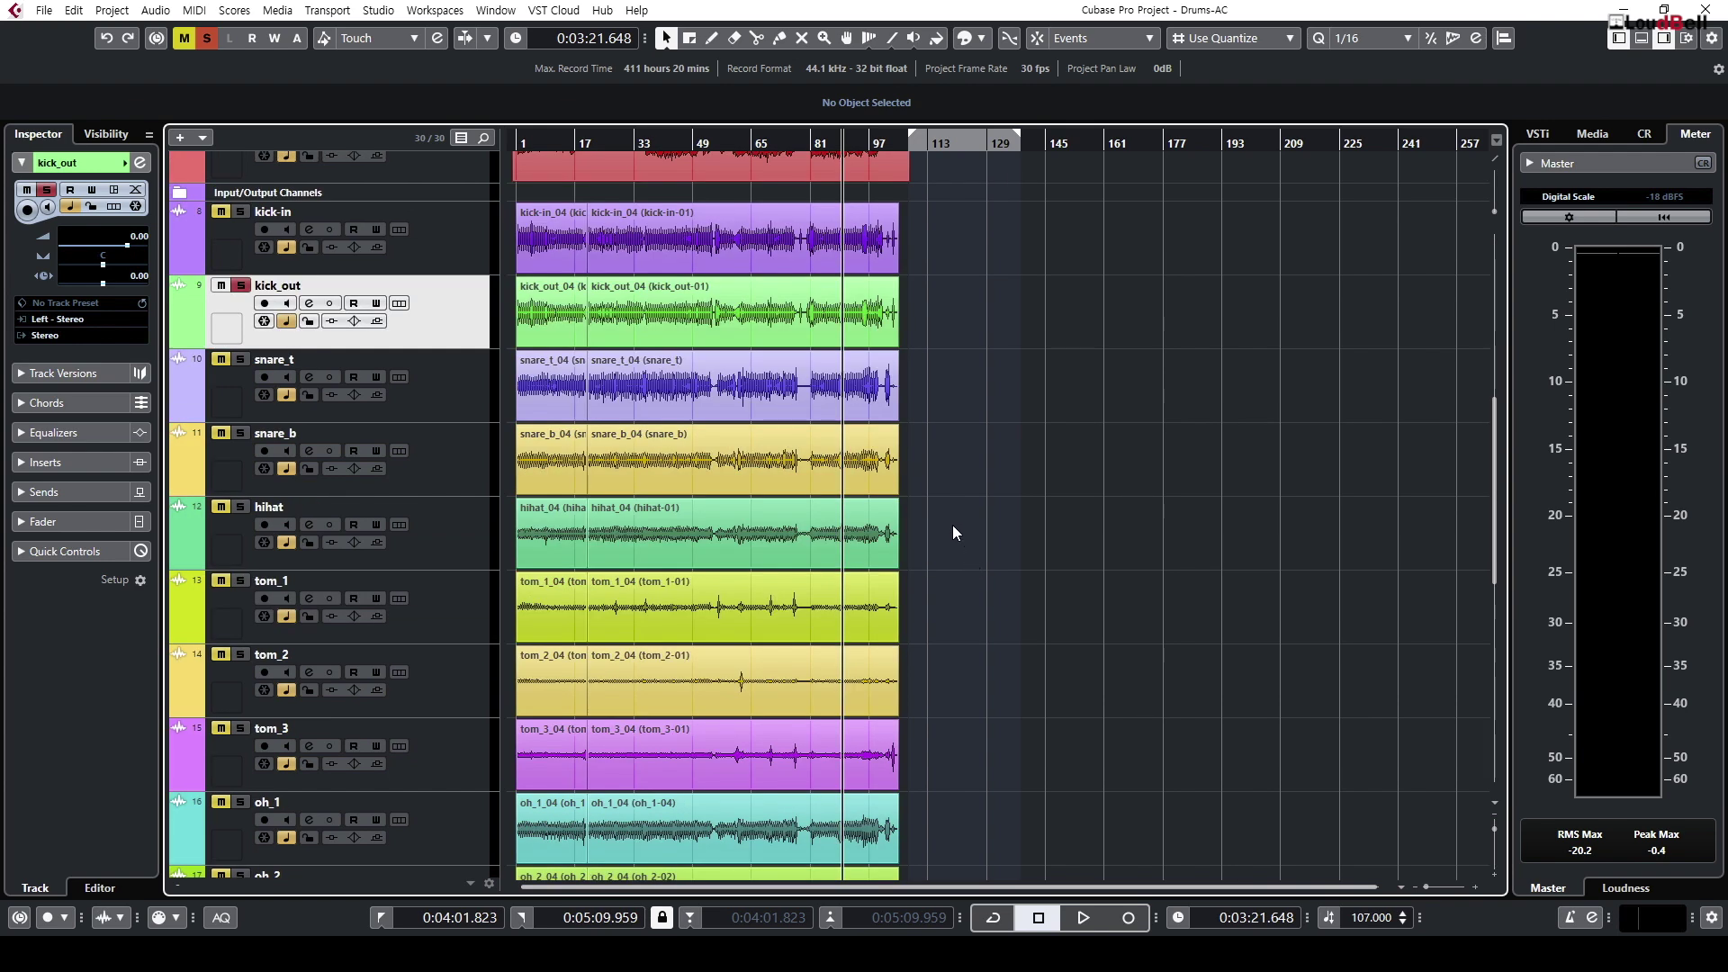
scroll(432, 396, "up", 4)
left_click(242, 504)
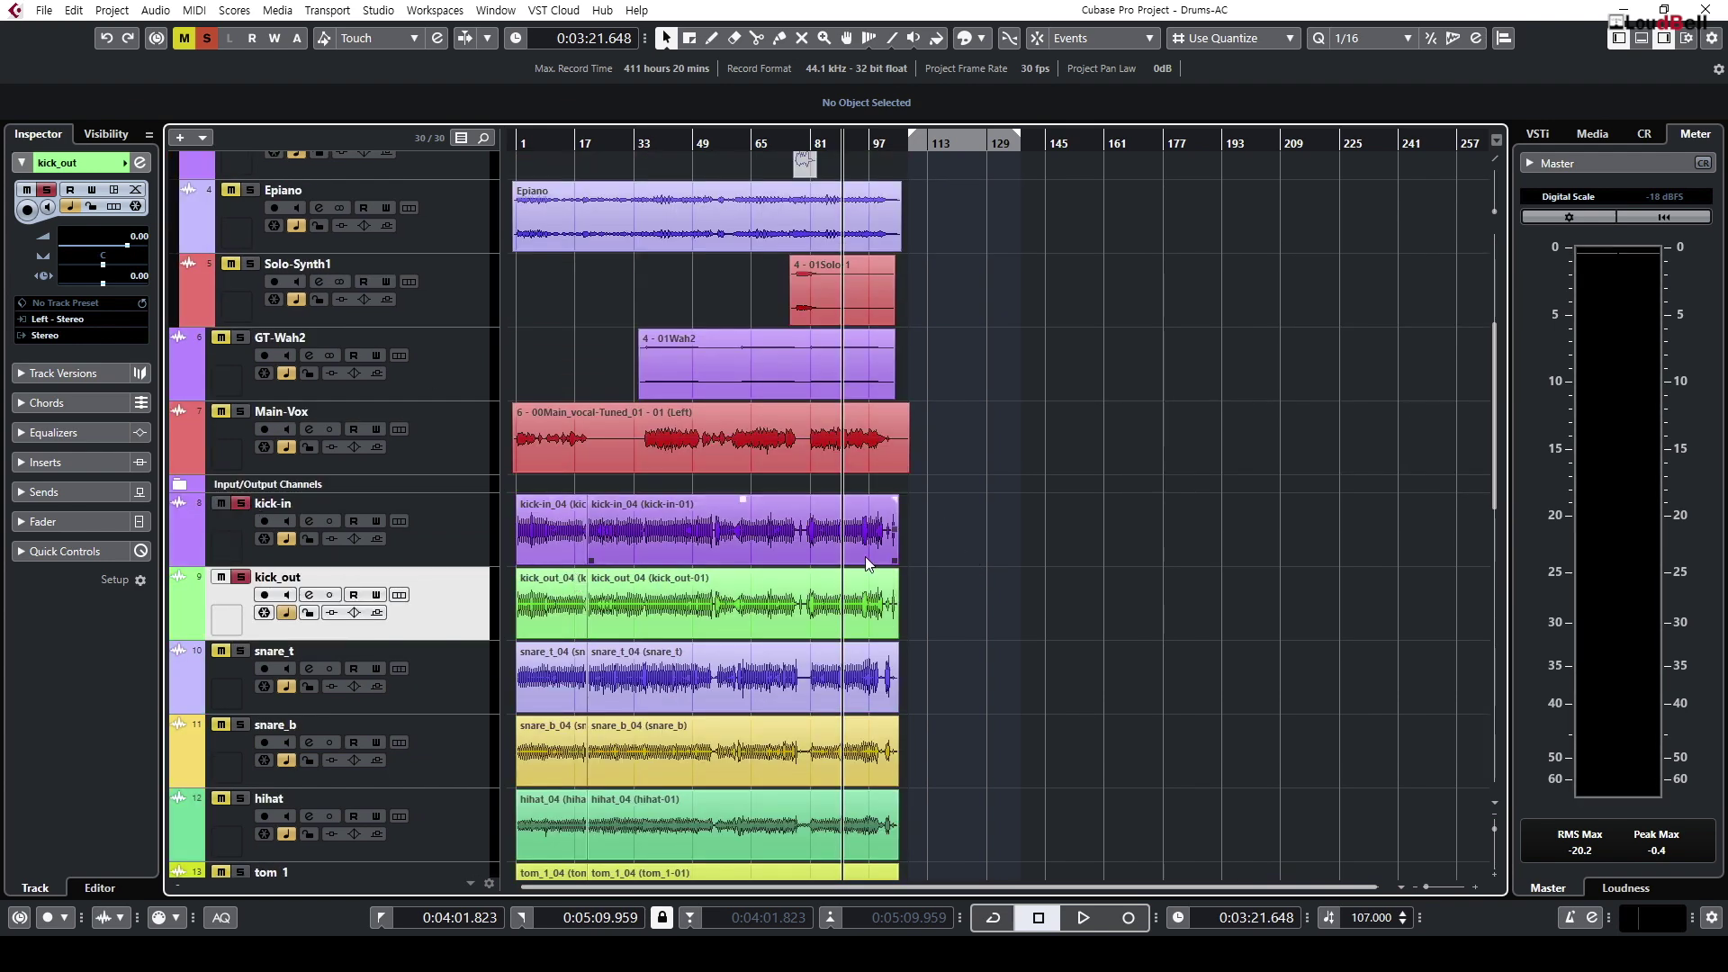
Step: Solo 01 Kick-in alongside 02 Kick-OUt in the second drum set and select both of their events
scroll(1145, 562, "down", 13)
left_click(240, 221)
left_click(936, 252)
Step: Listen to the first drum set's soloed kick-in and kick_out tracks together from 0:03:21.648
scroll(1163, 294, "up", 6)
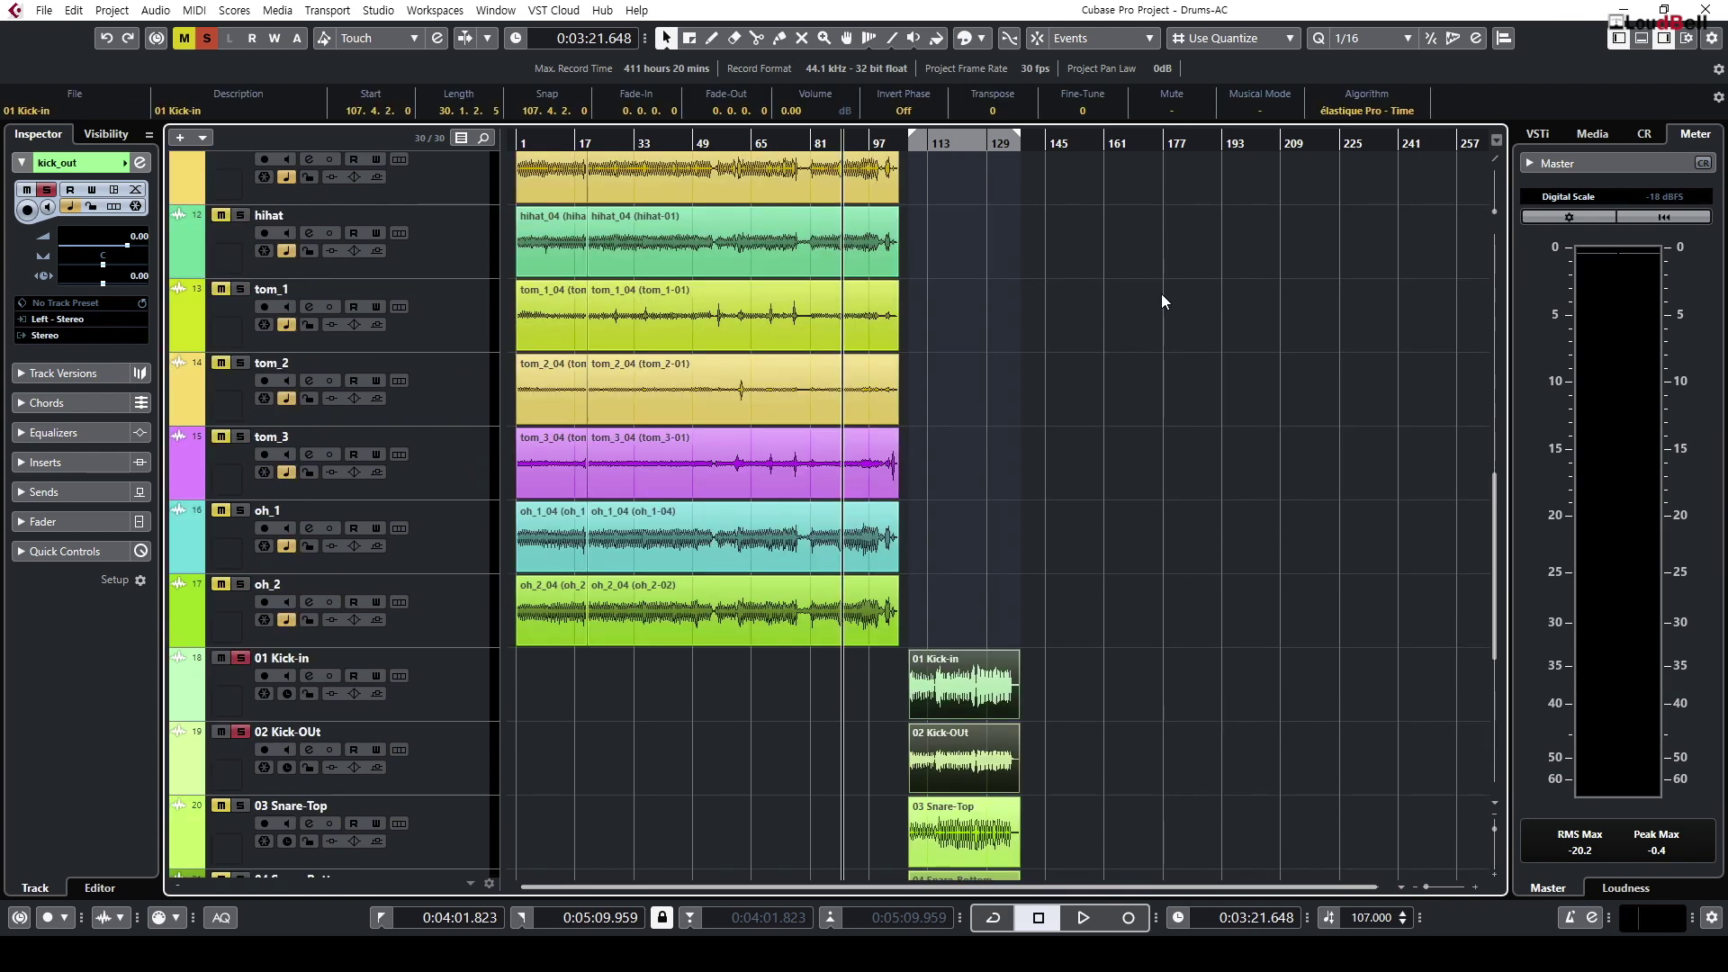
scroll(1160, 294, "up", 8)
scroll(1143, 294, "down", 2)
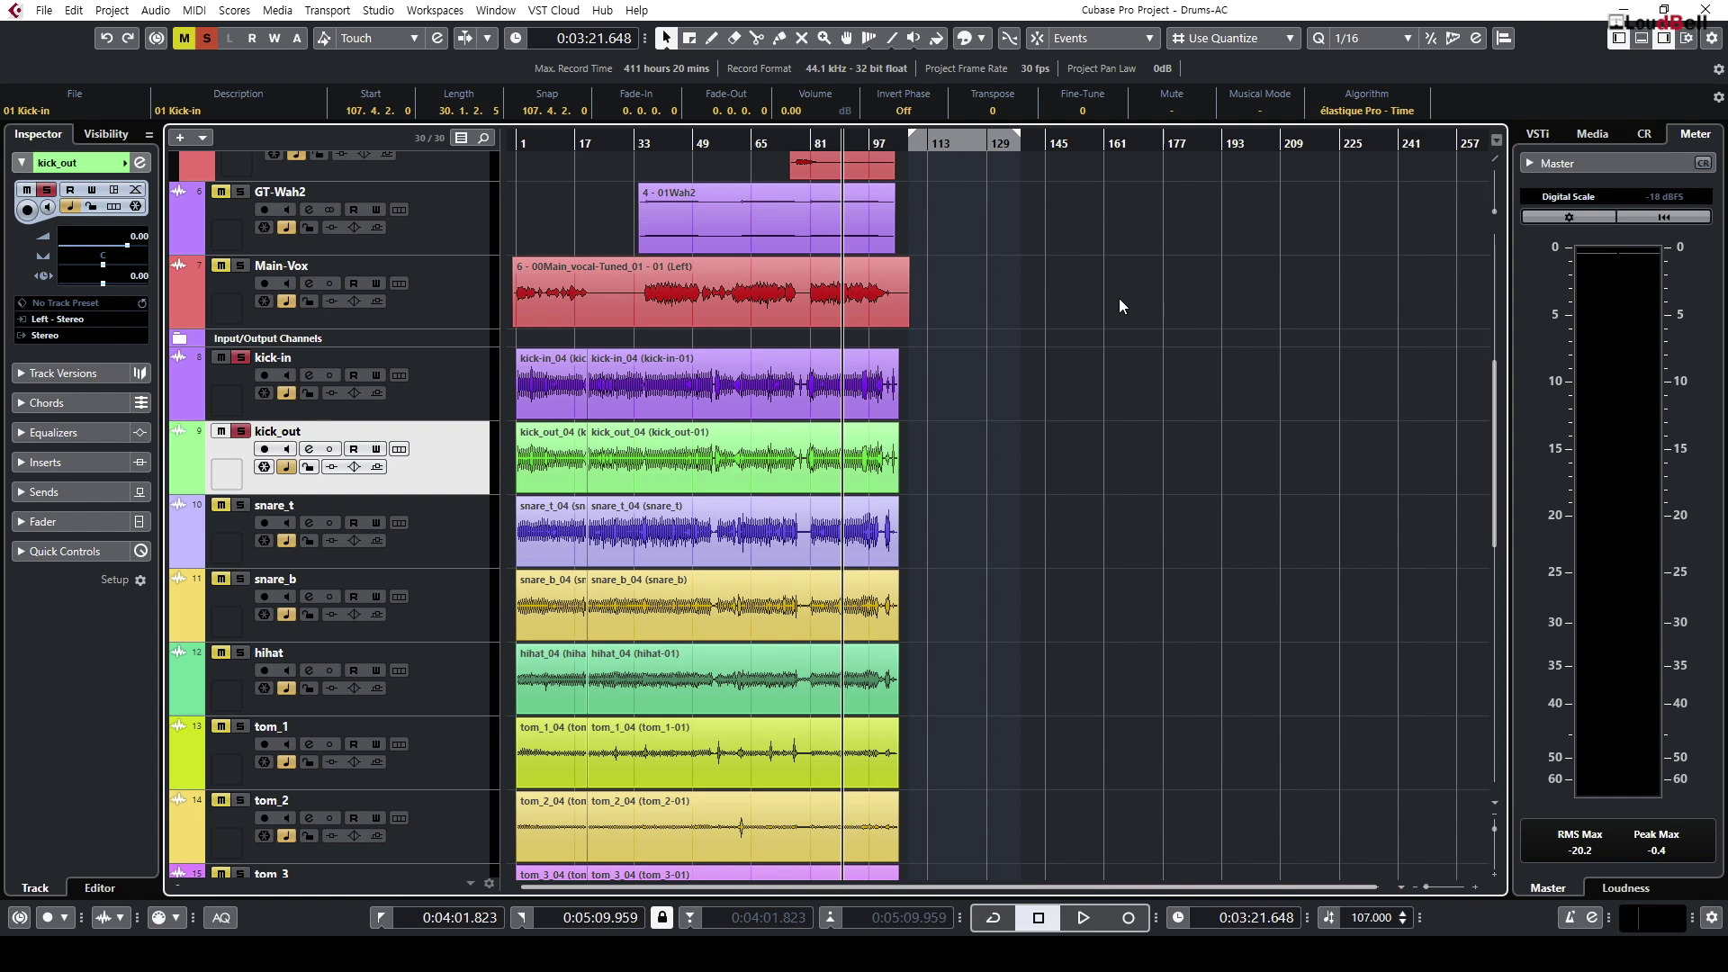
key("space")
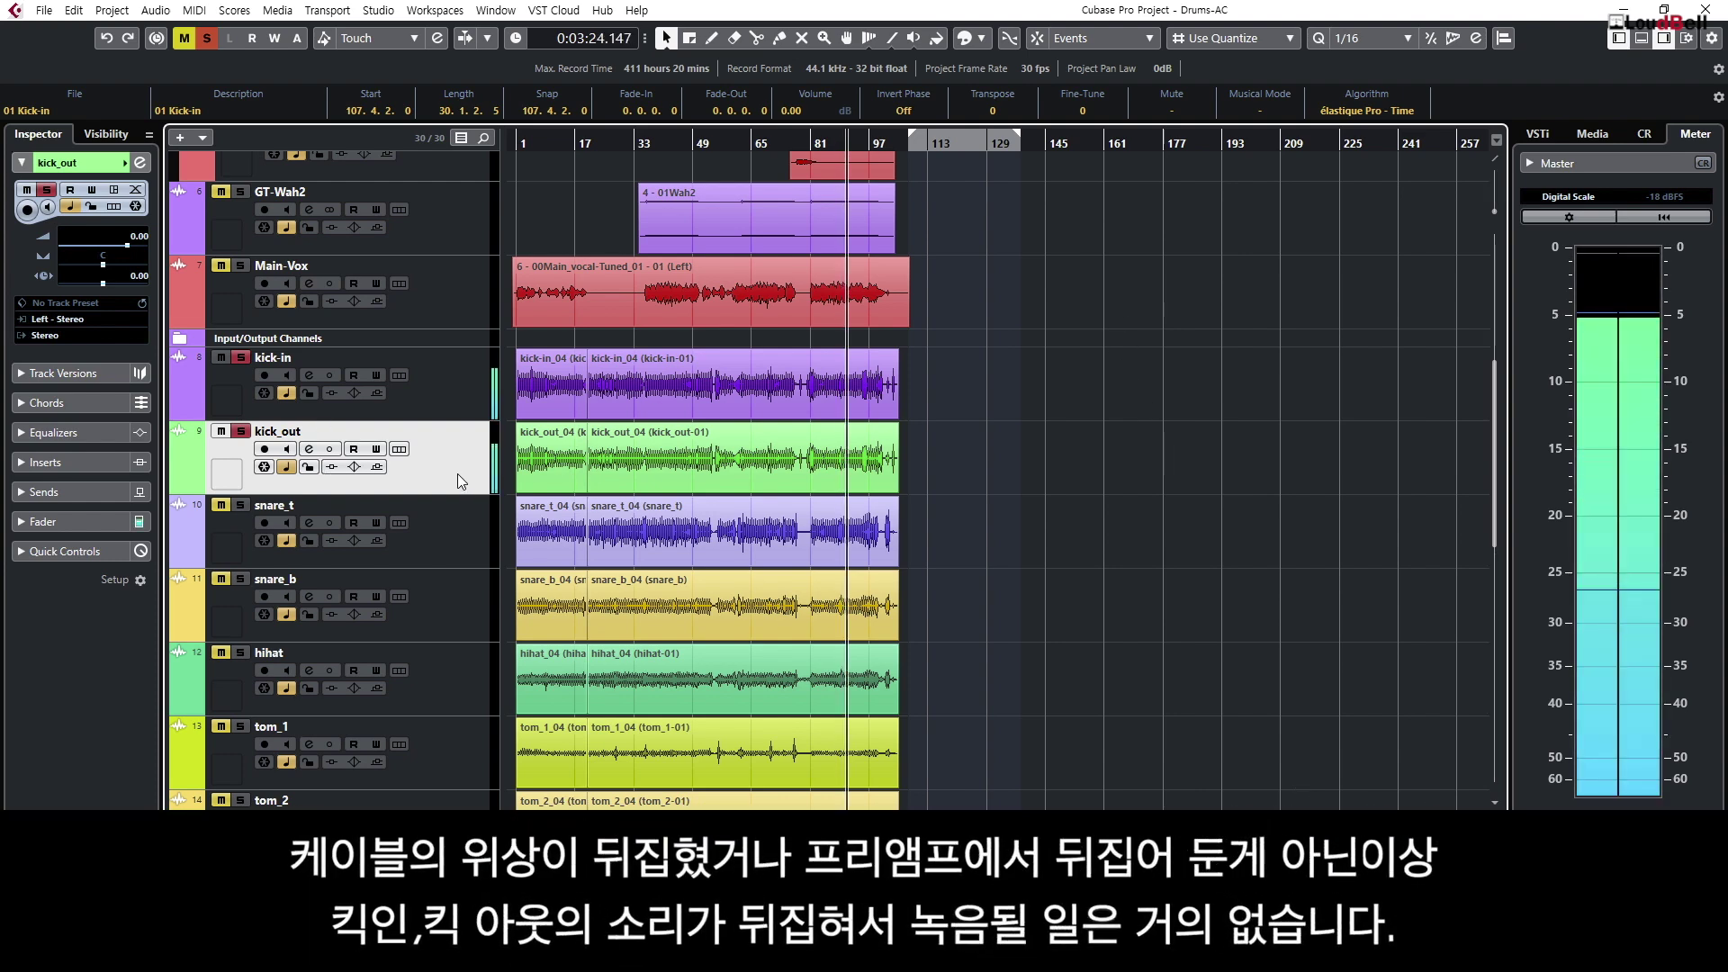
key("space")
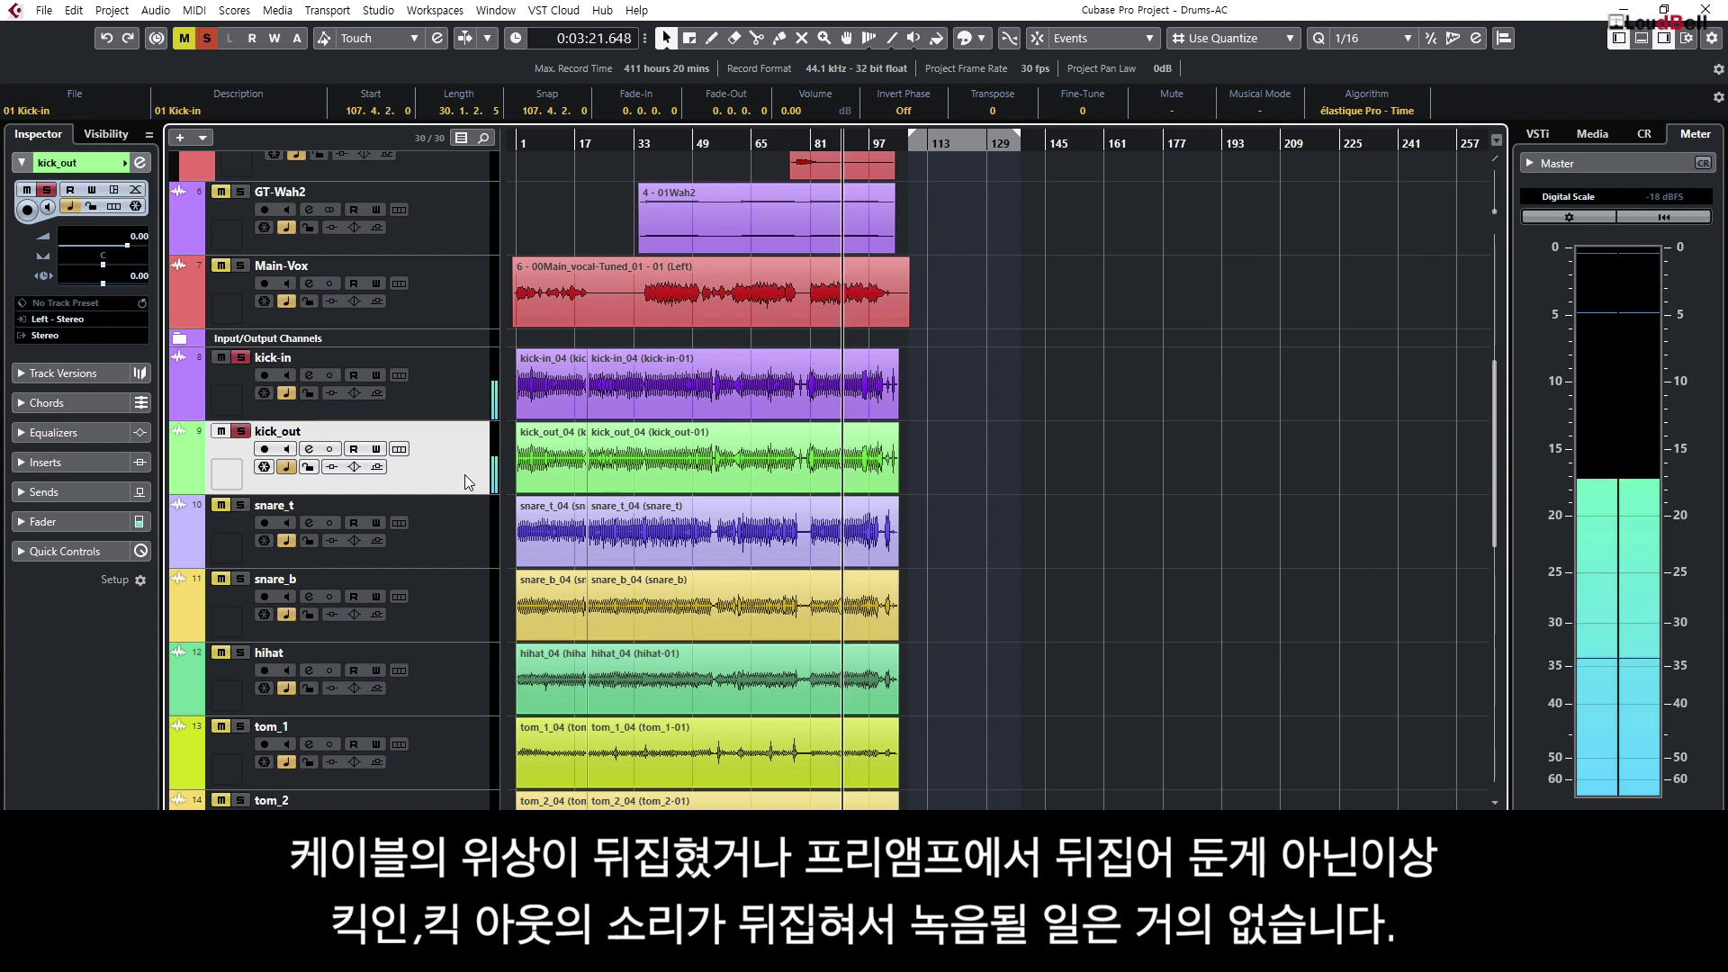
Step: Listen to the soloed kick-in and kick_out tracks with kick_out's channel phase inverted, compare with normal phase, and close its channel settings
left_click(141, 164)
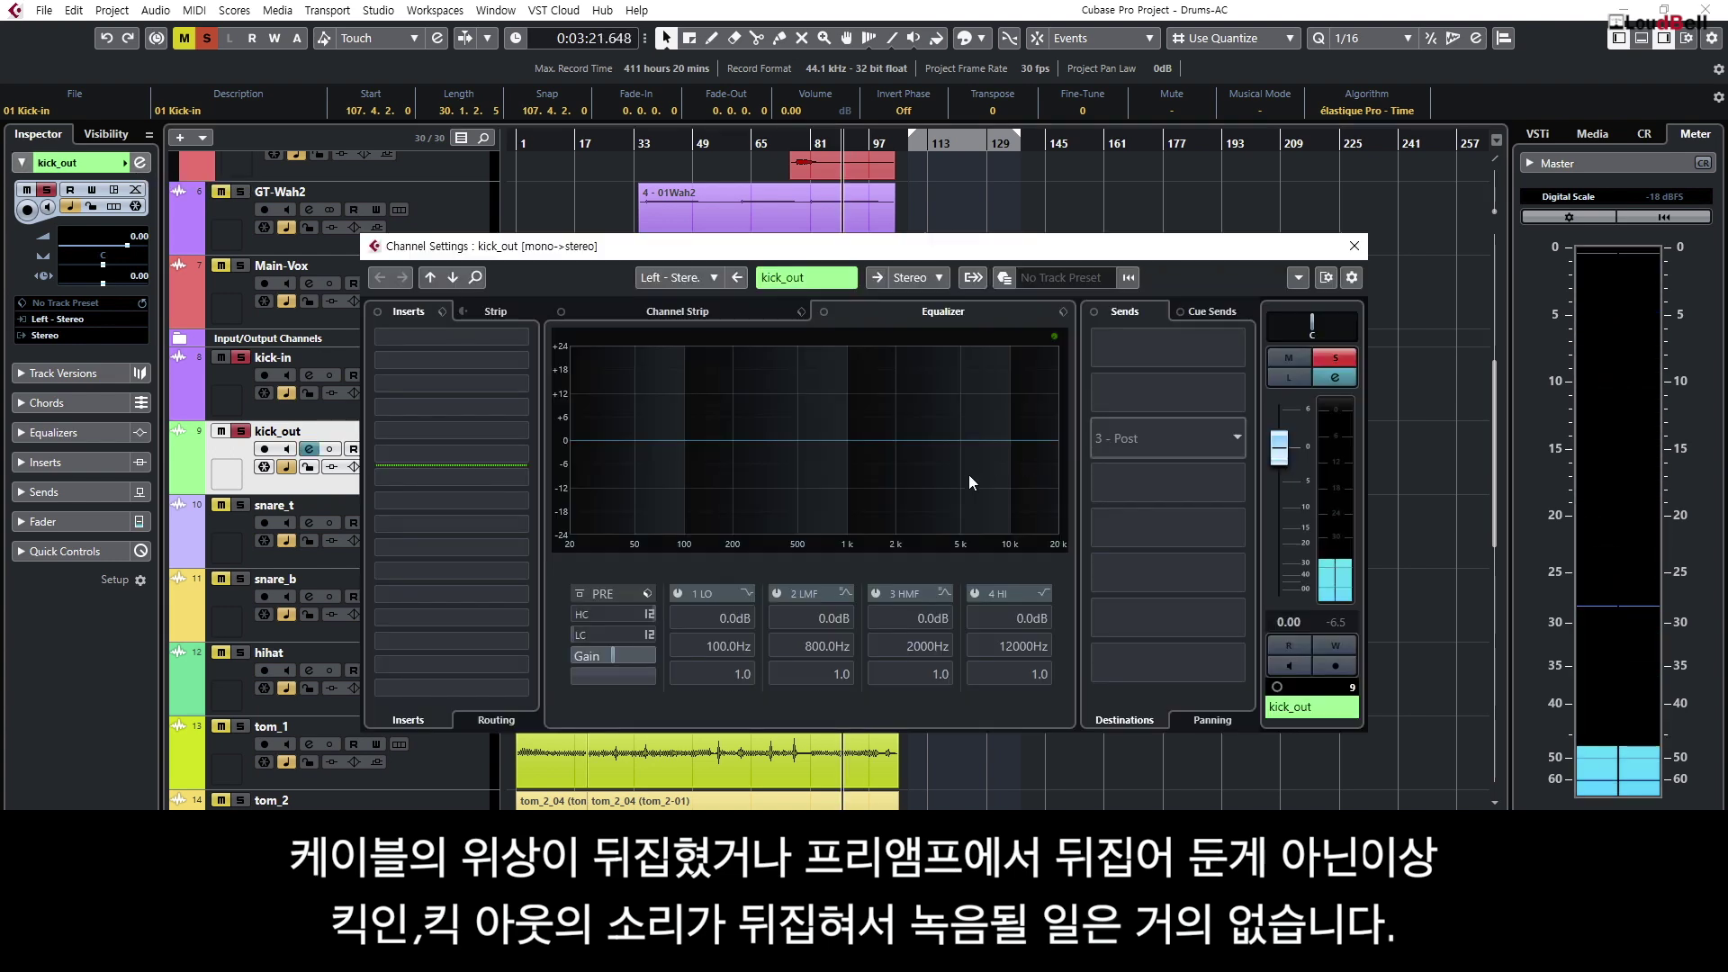
left_click(603, 674)
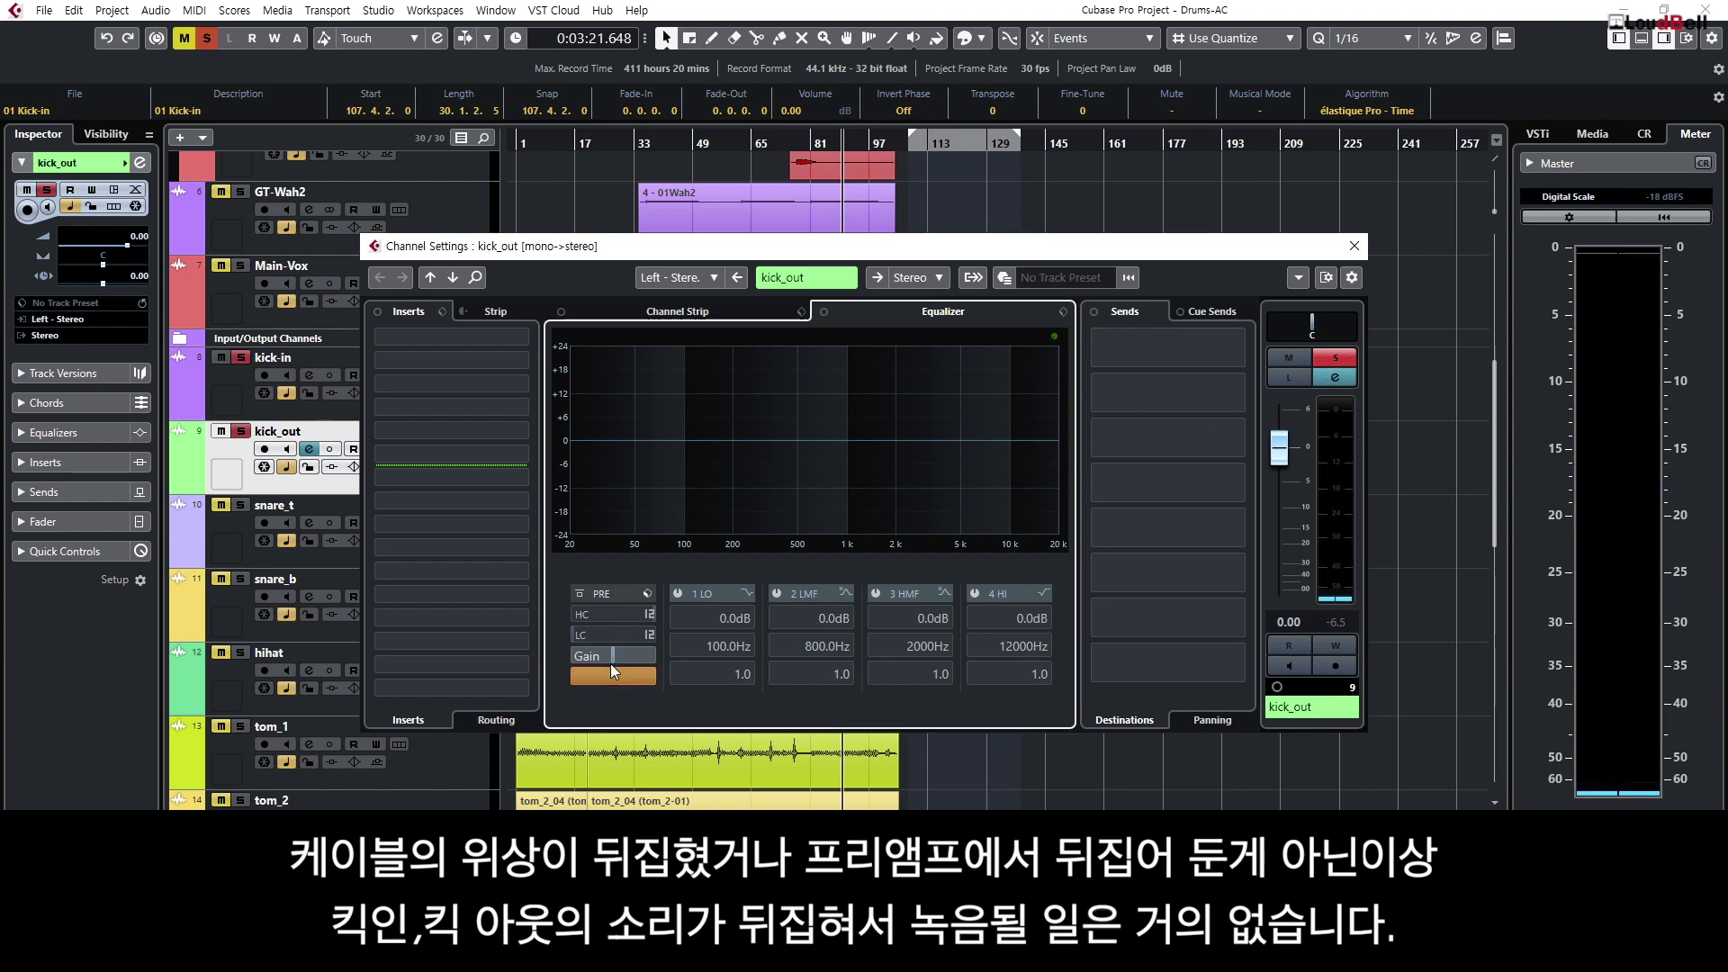
left_click(1354, 247)
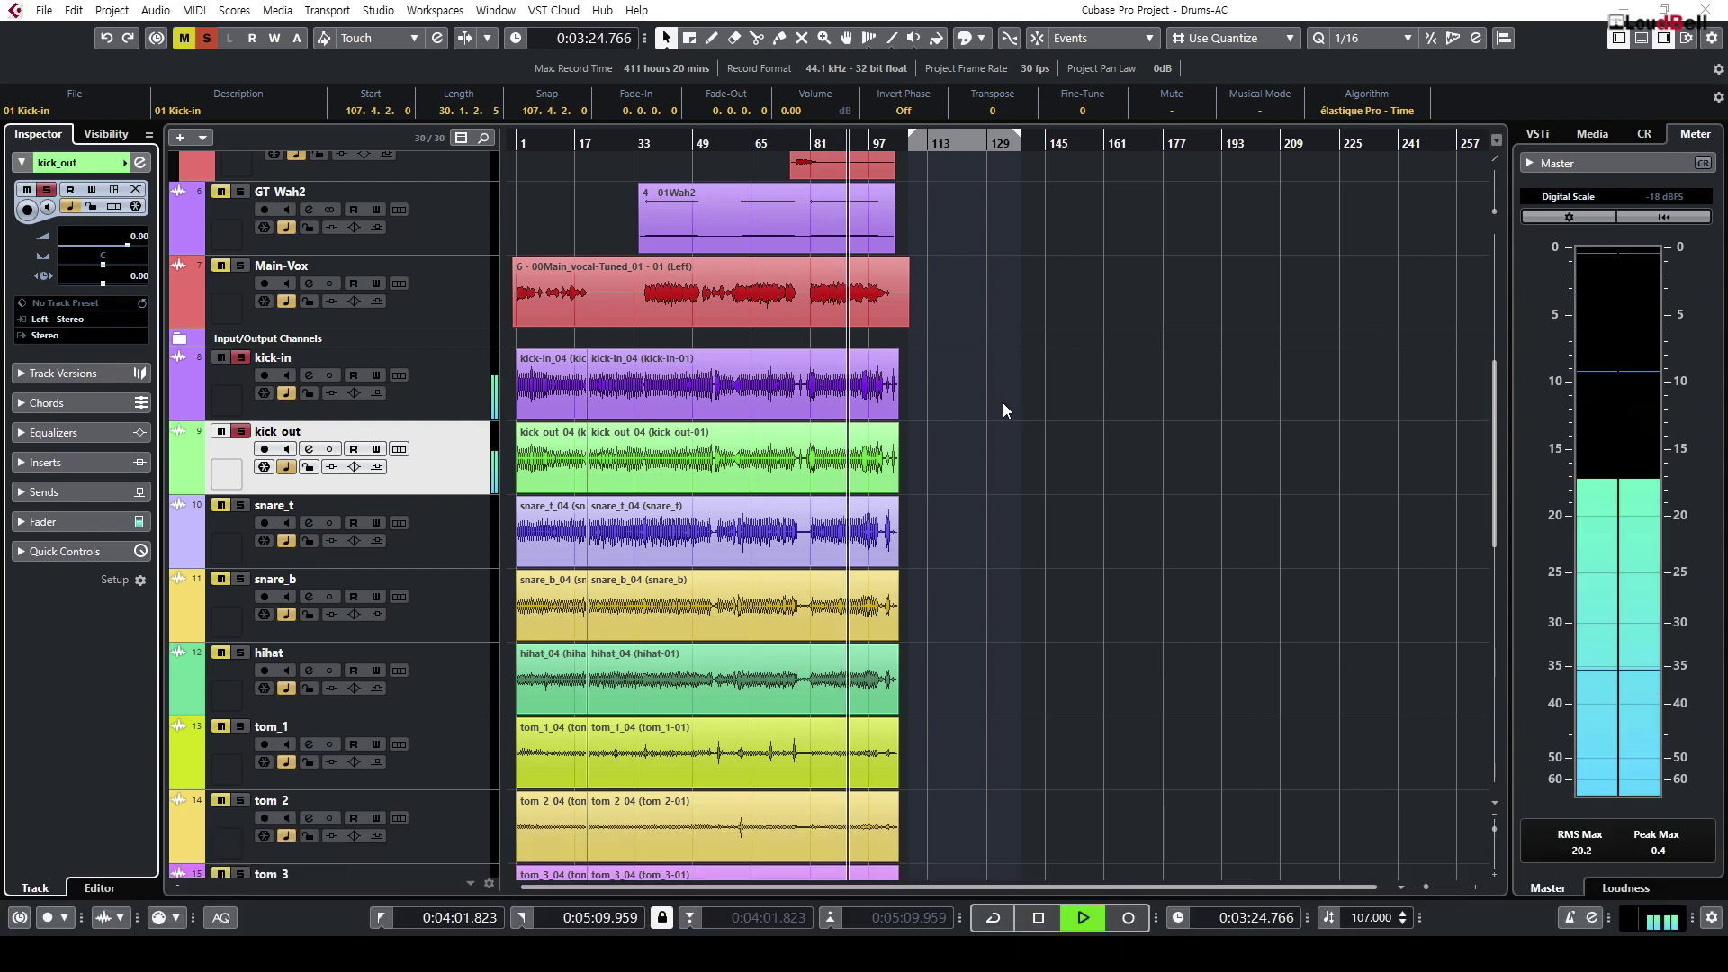
key("space")
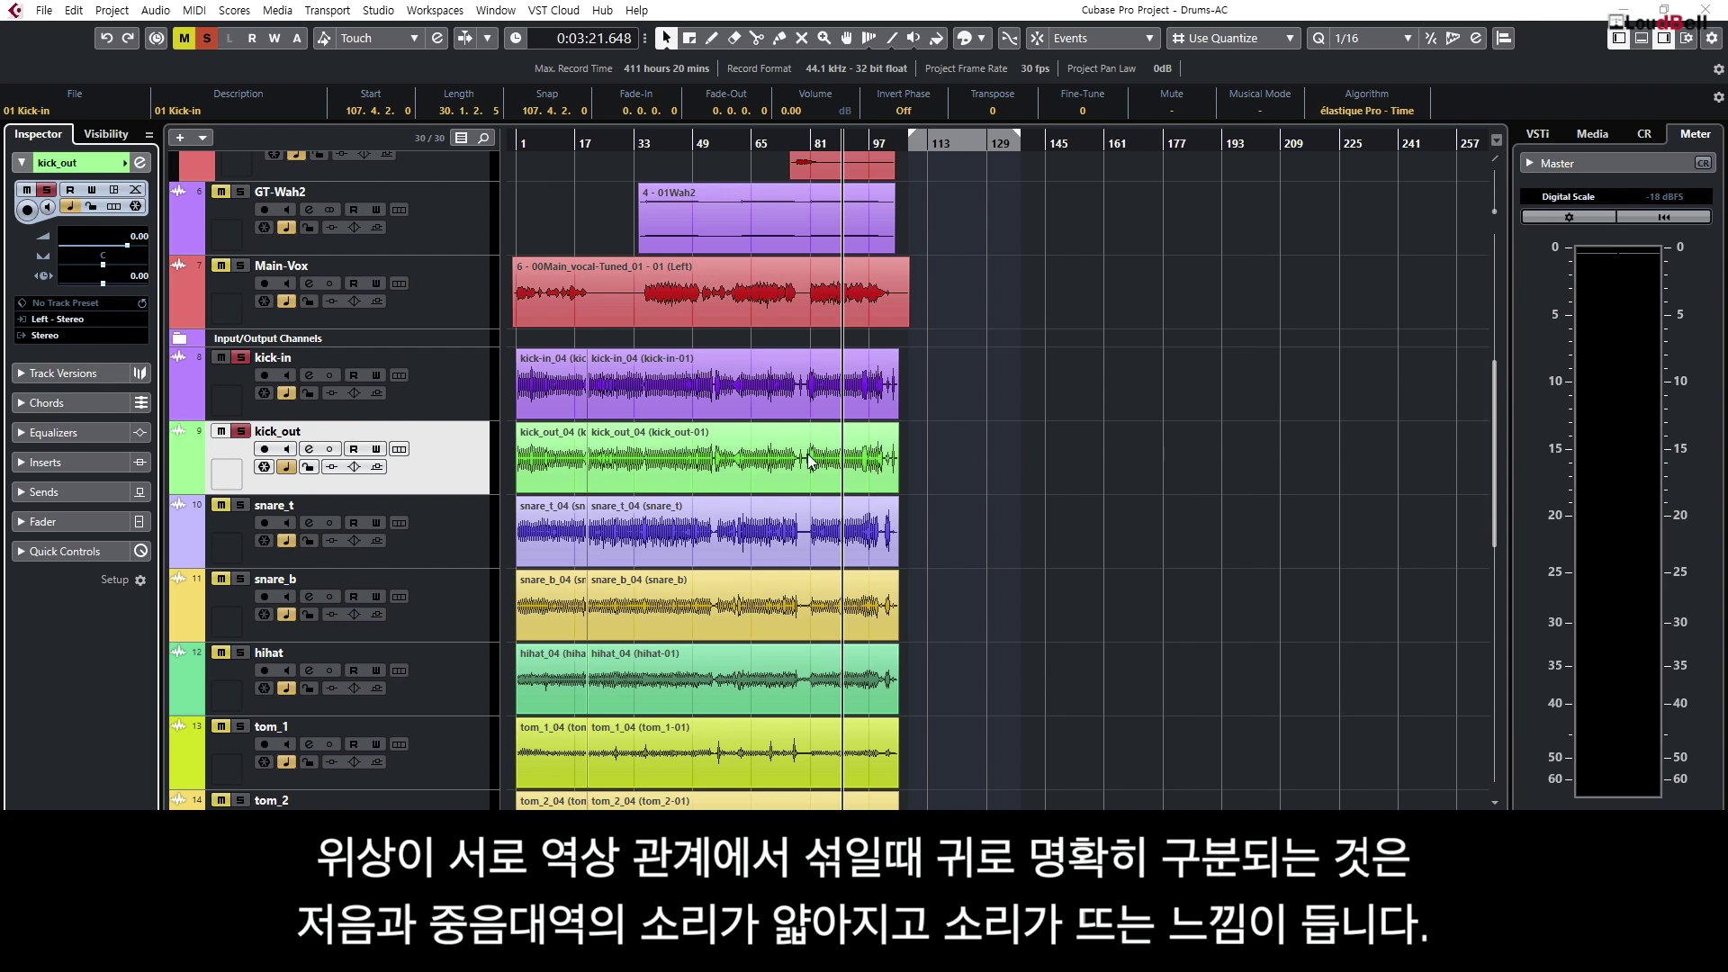
key("F3")
key("F3")
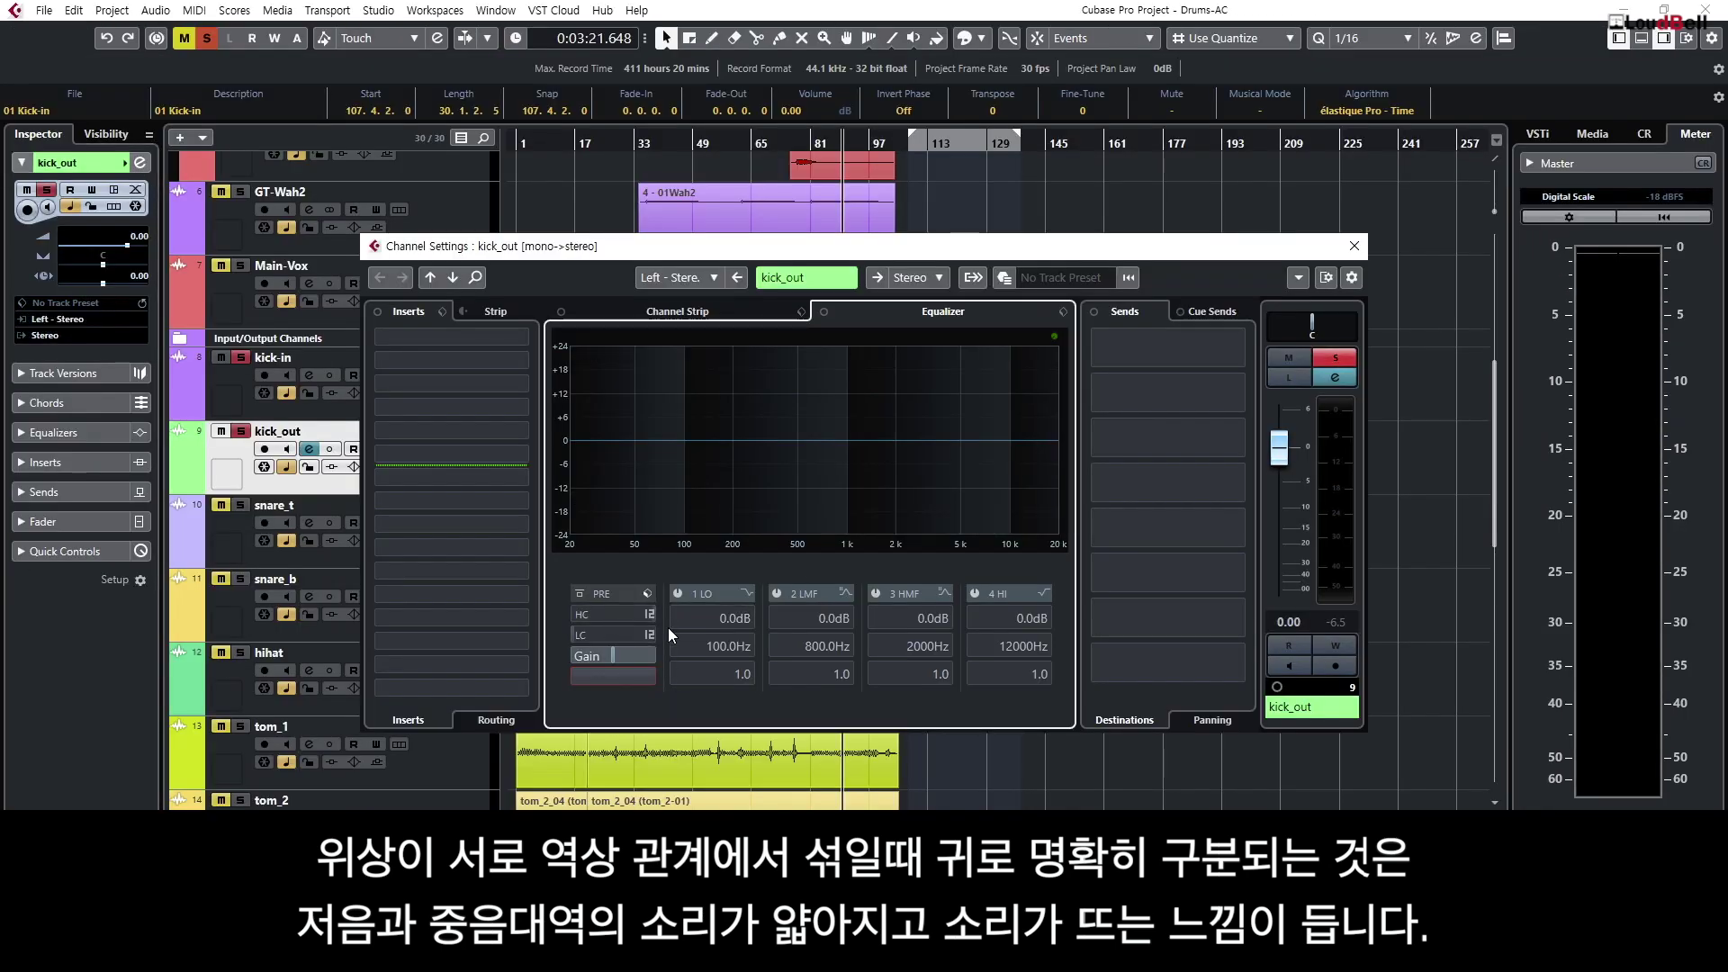
left_click(1353, 246)
Step: Examine the kick-in and kick_out waveforms of the kick hit at bar 90 and of the surrounding bars
key("h")
key("h")
key("h")
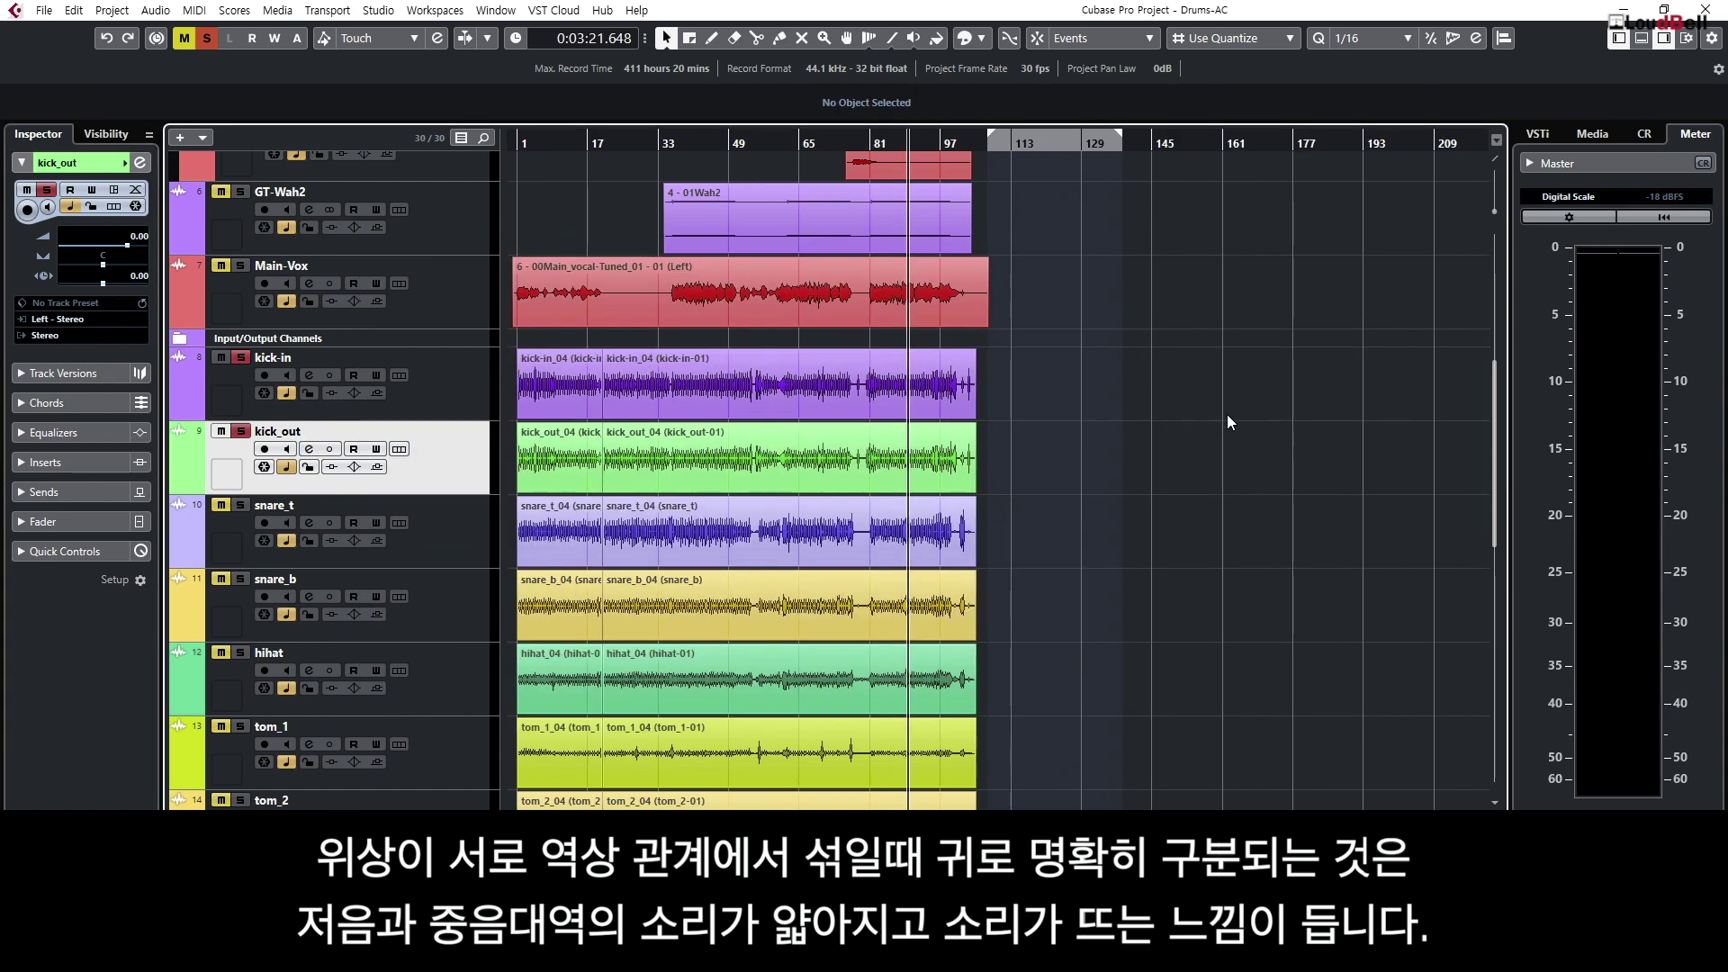
key("shift+h")
key("shift+h")
key("h")
key("h")
key("h")
key("h")
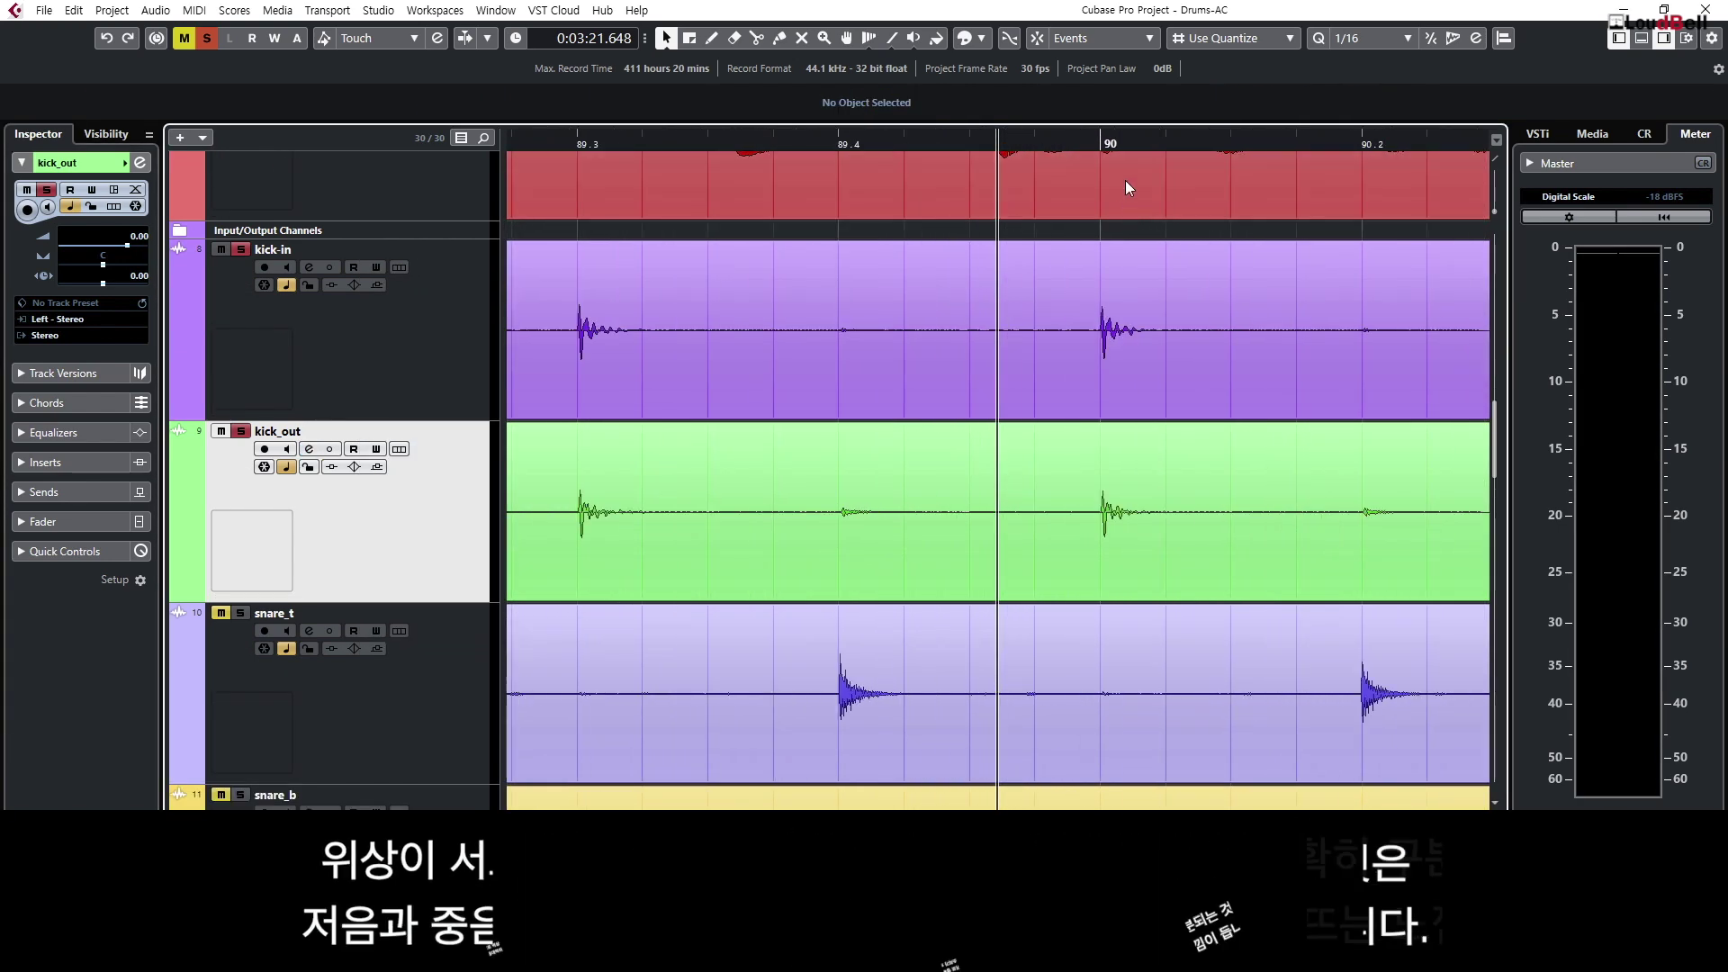
key("h")
key("h")
key("h")
key("h")
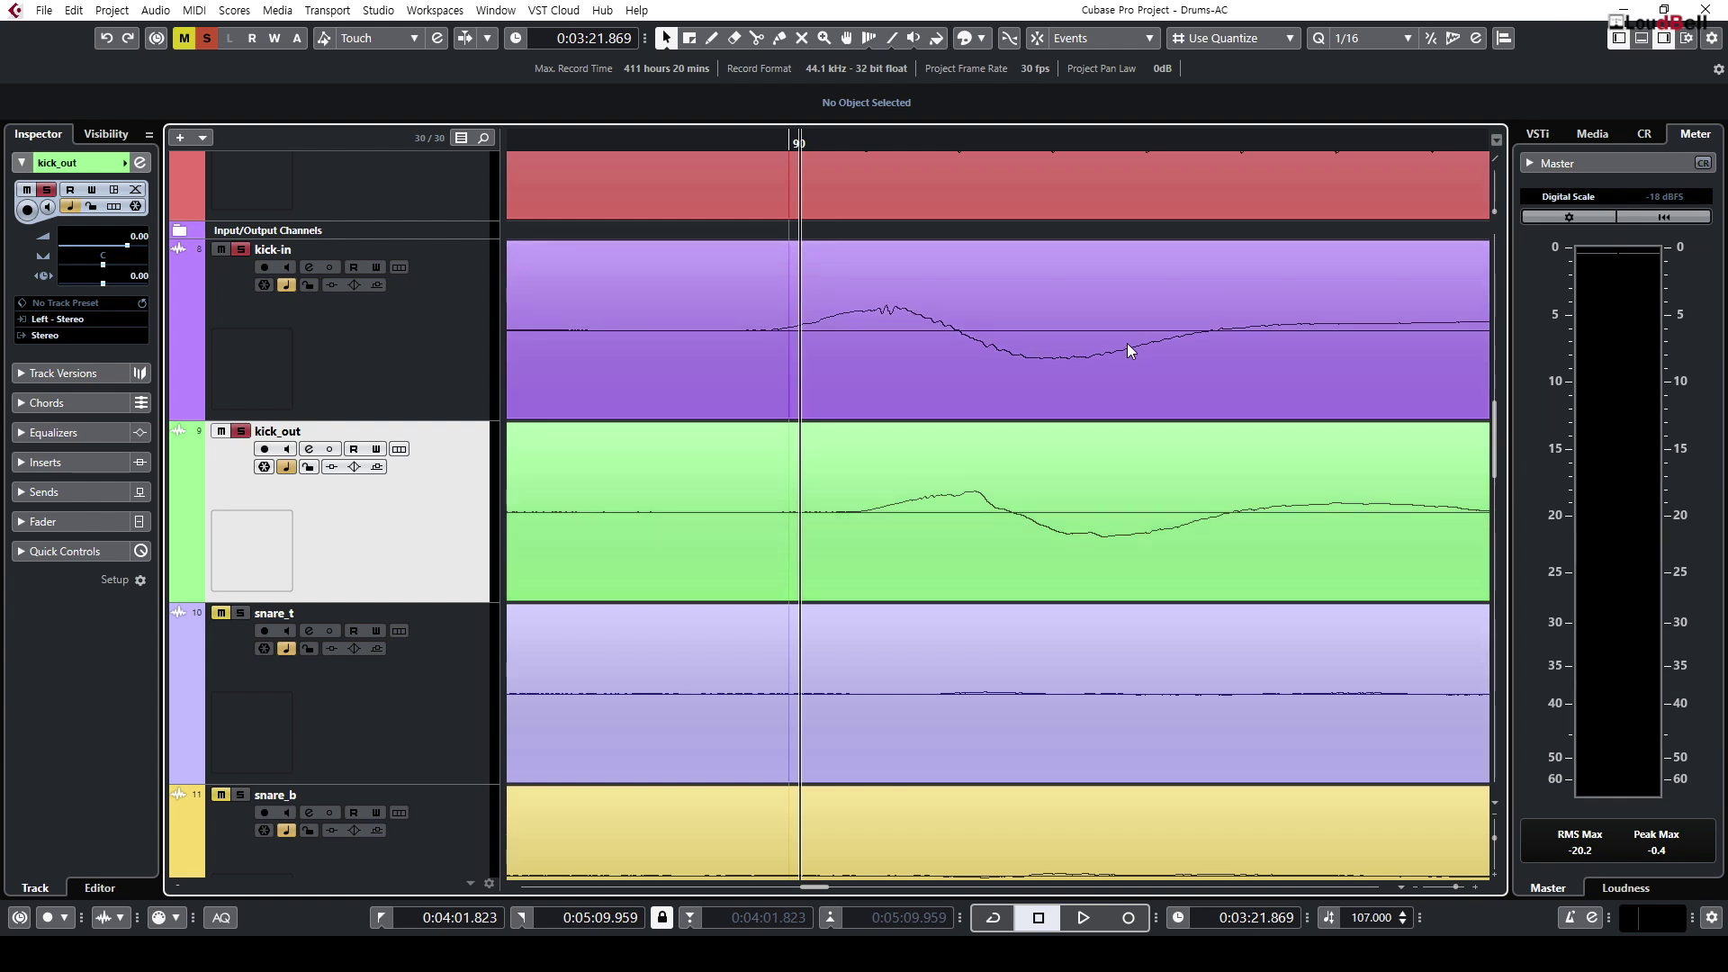
key("g")
key("g")
key("g")
key("g")
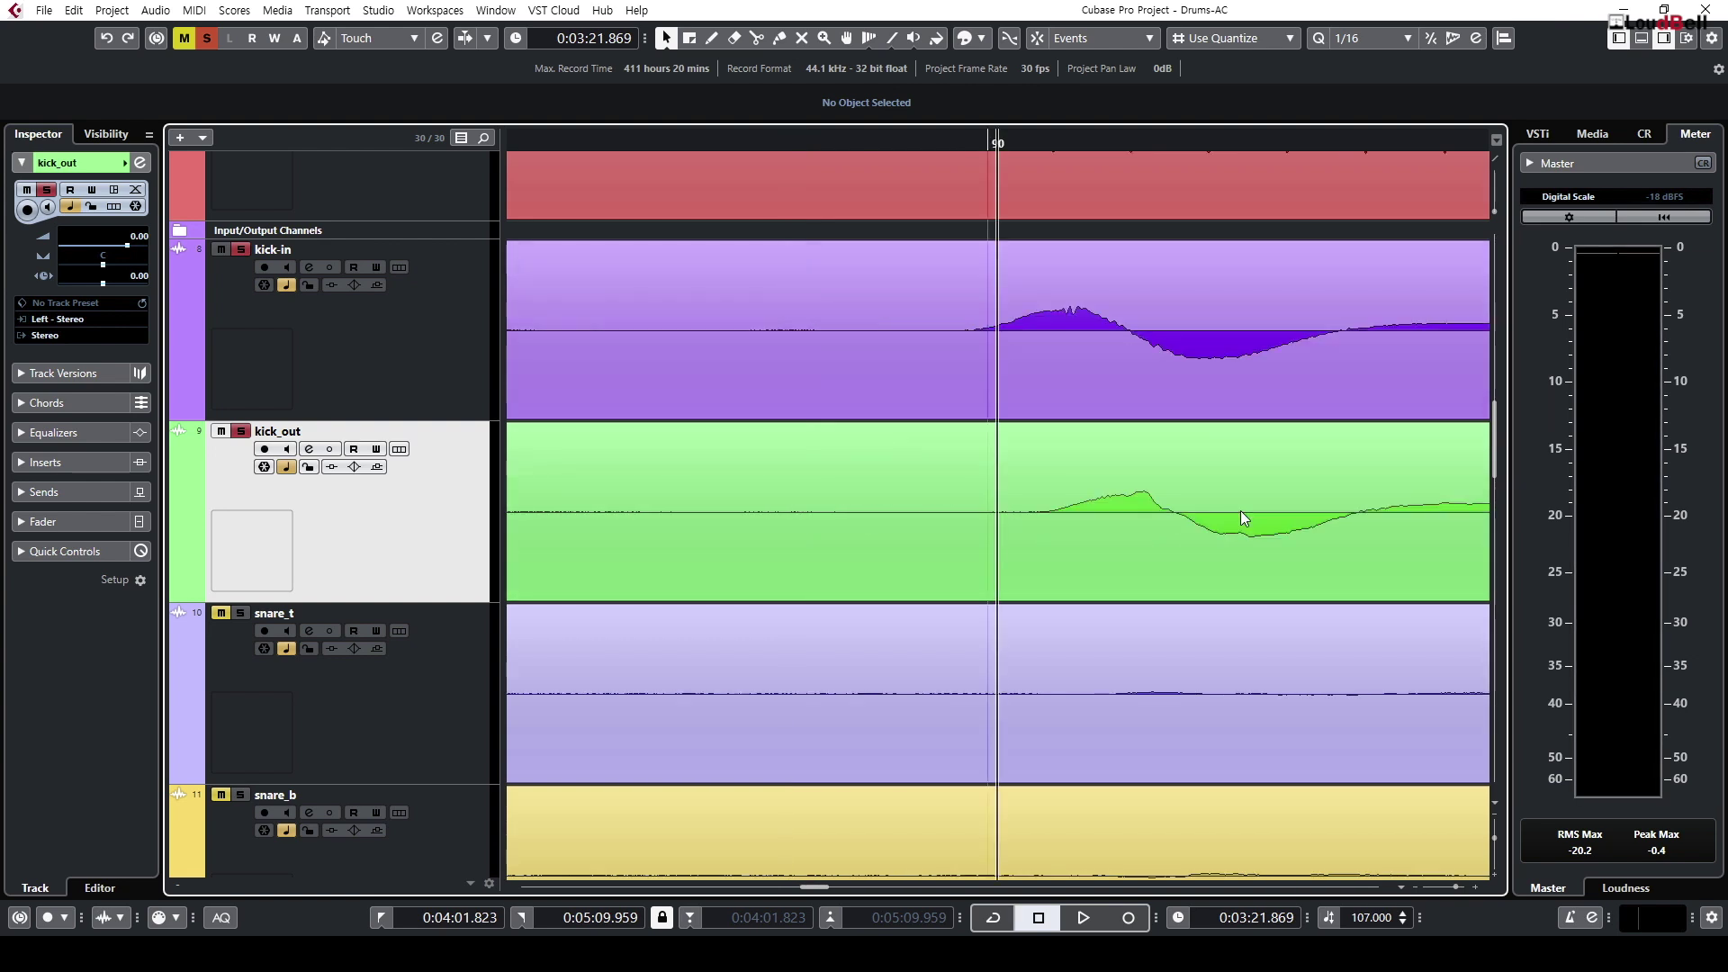
key("g")
key("g")
key("g")
key("g")
key("g")
key("g")
key("g")
key("g")
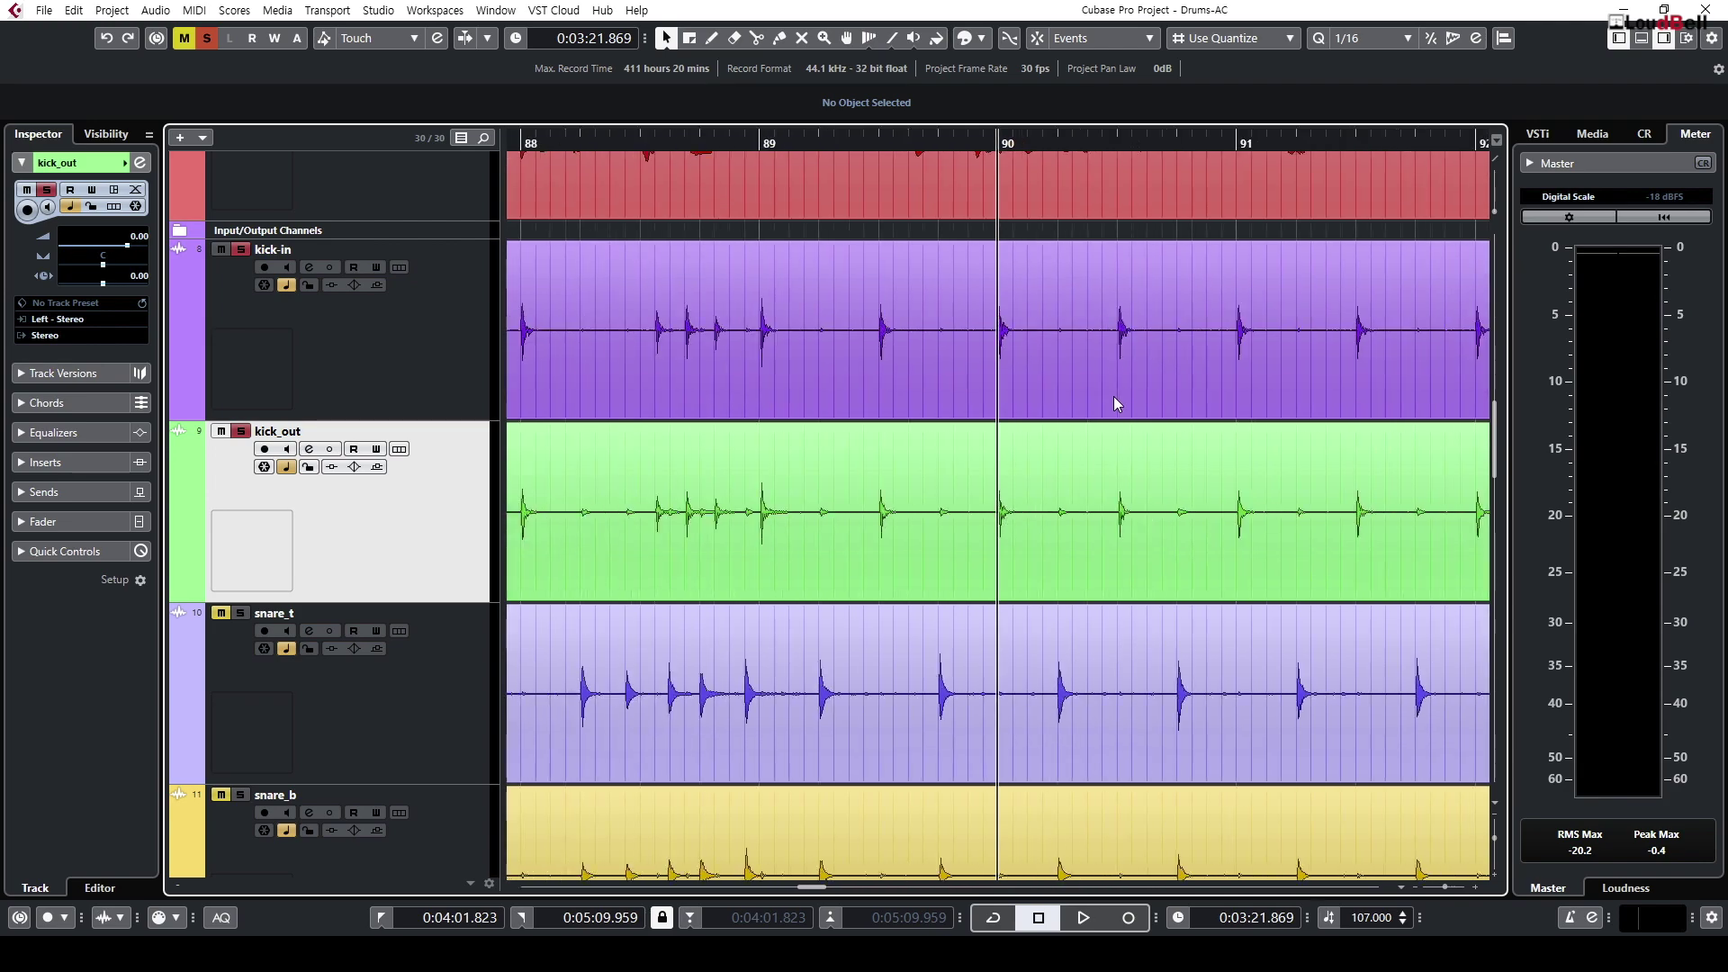
Step: Place the playhead at 0:04:17.934 in the second drum set, just before bar 115
key("shift+g")
key("shift+g")
key("shift+g")
key("shift+g")
key("shift+h")
key("shift+h")
scroll(1229, 317, "down", 6)
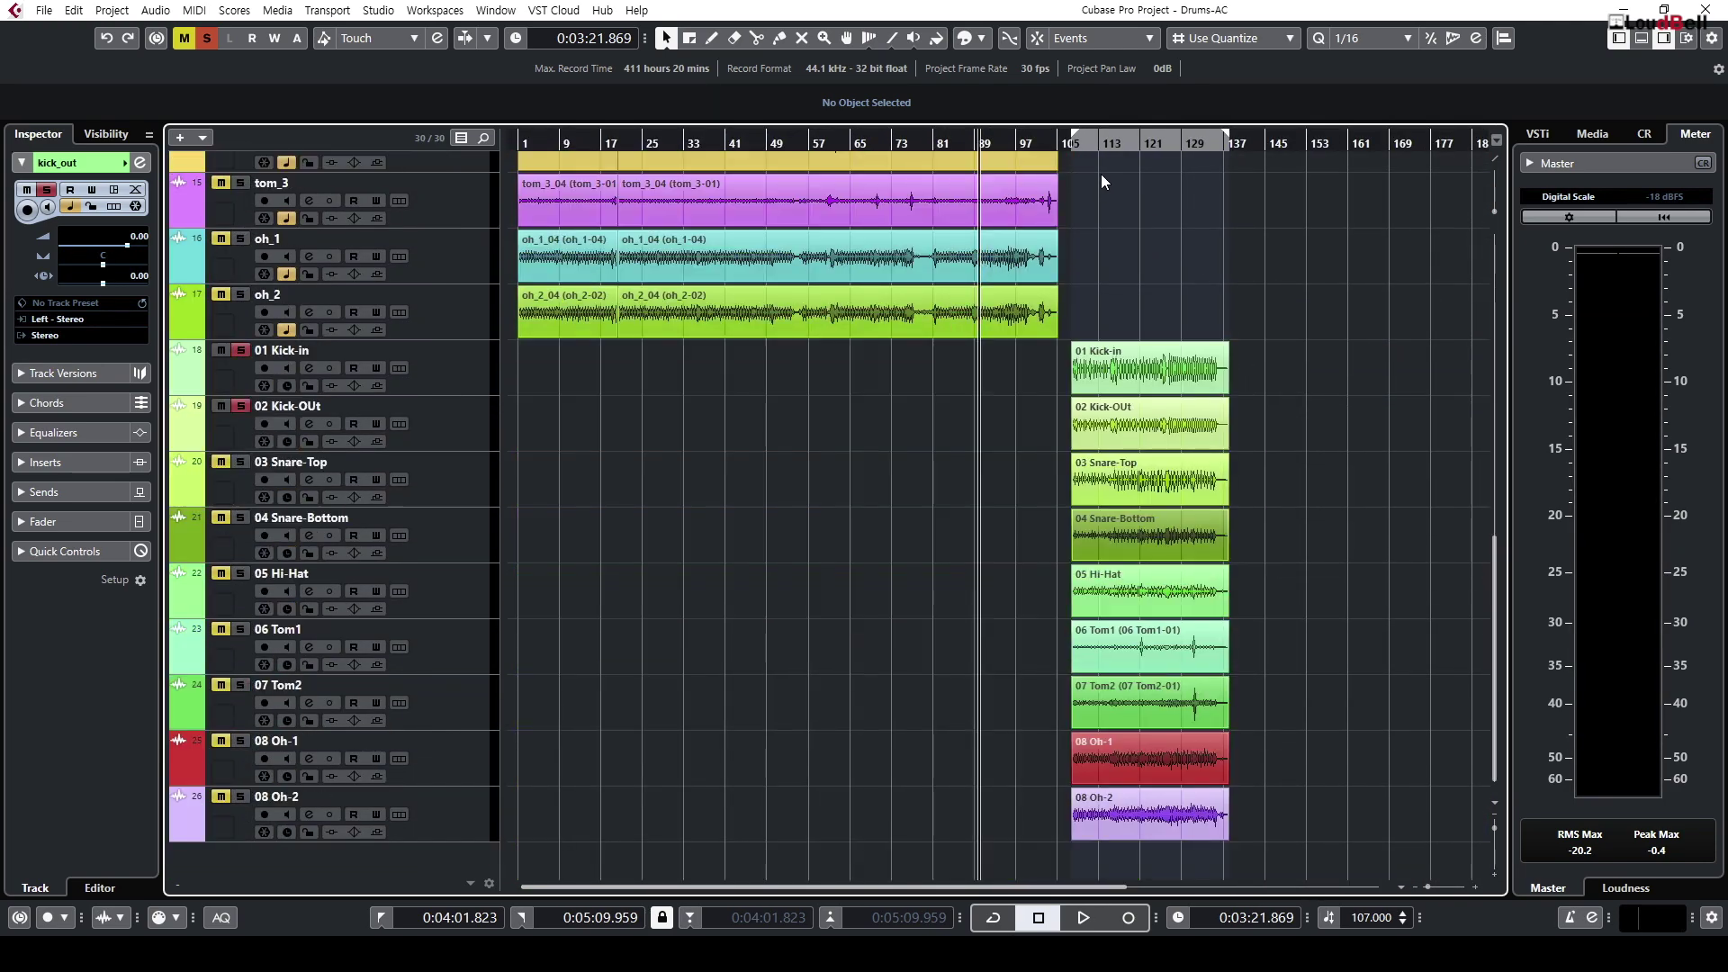
left_click(1132, 143)
key("h")
key("h")
key("h")
key("h")
left_click(1048, 180)
key("h")
key("h")
key("h")
key("h")
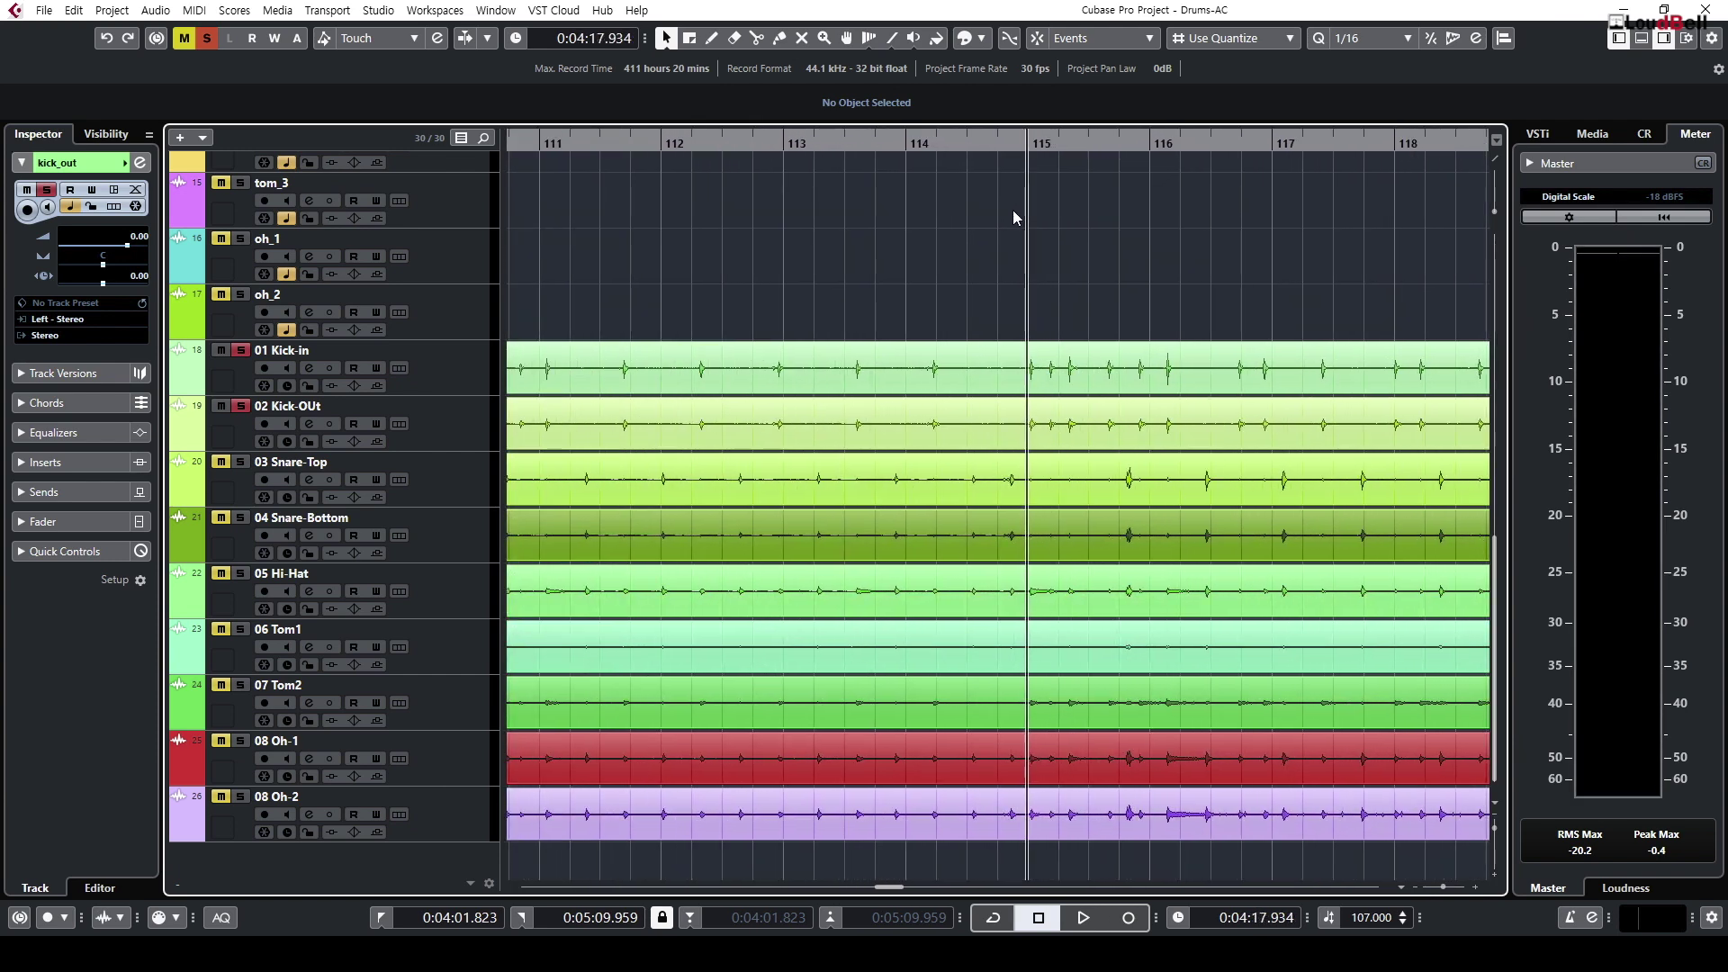
Step: Select the 01 Kick-in and 02 Kick-OUt tracks and listen to both soloed from 0:04:17.884
left_click(464, 383)
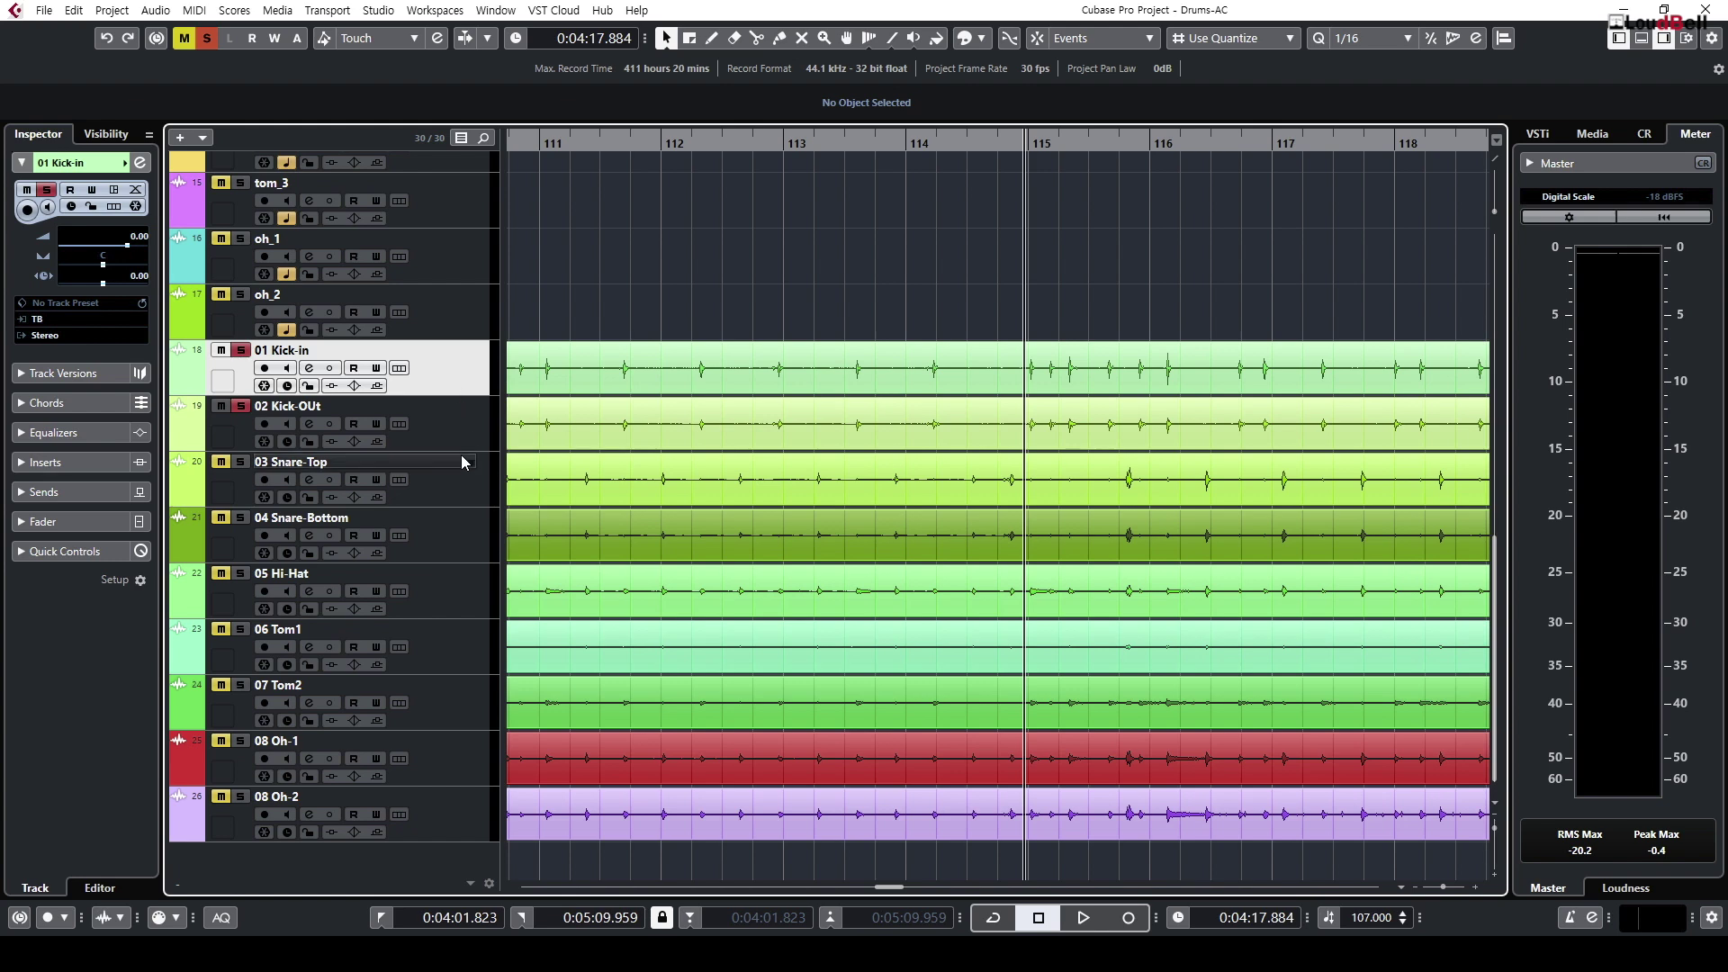
left_click(462, 432)
left_click(466, 369, "shift")
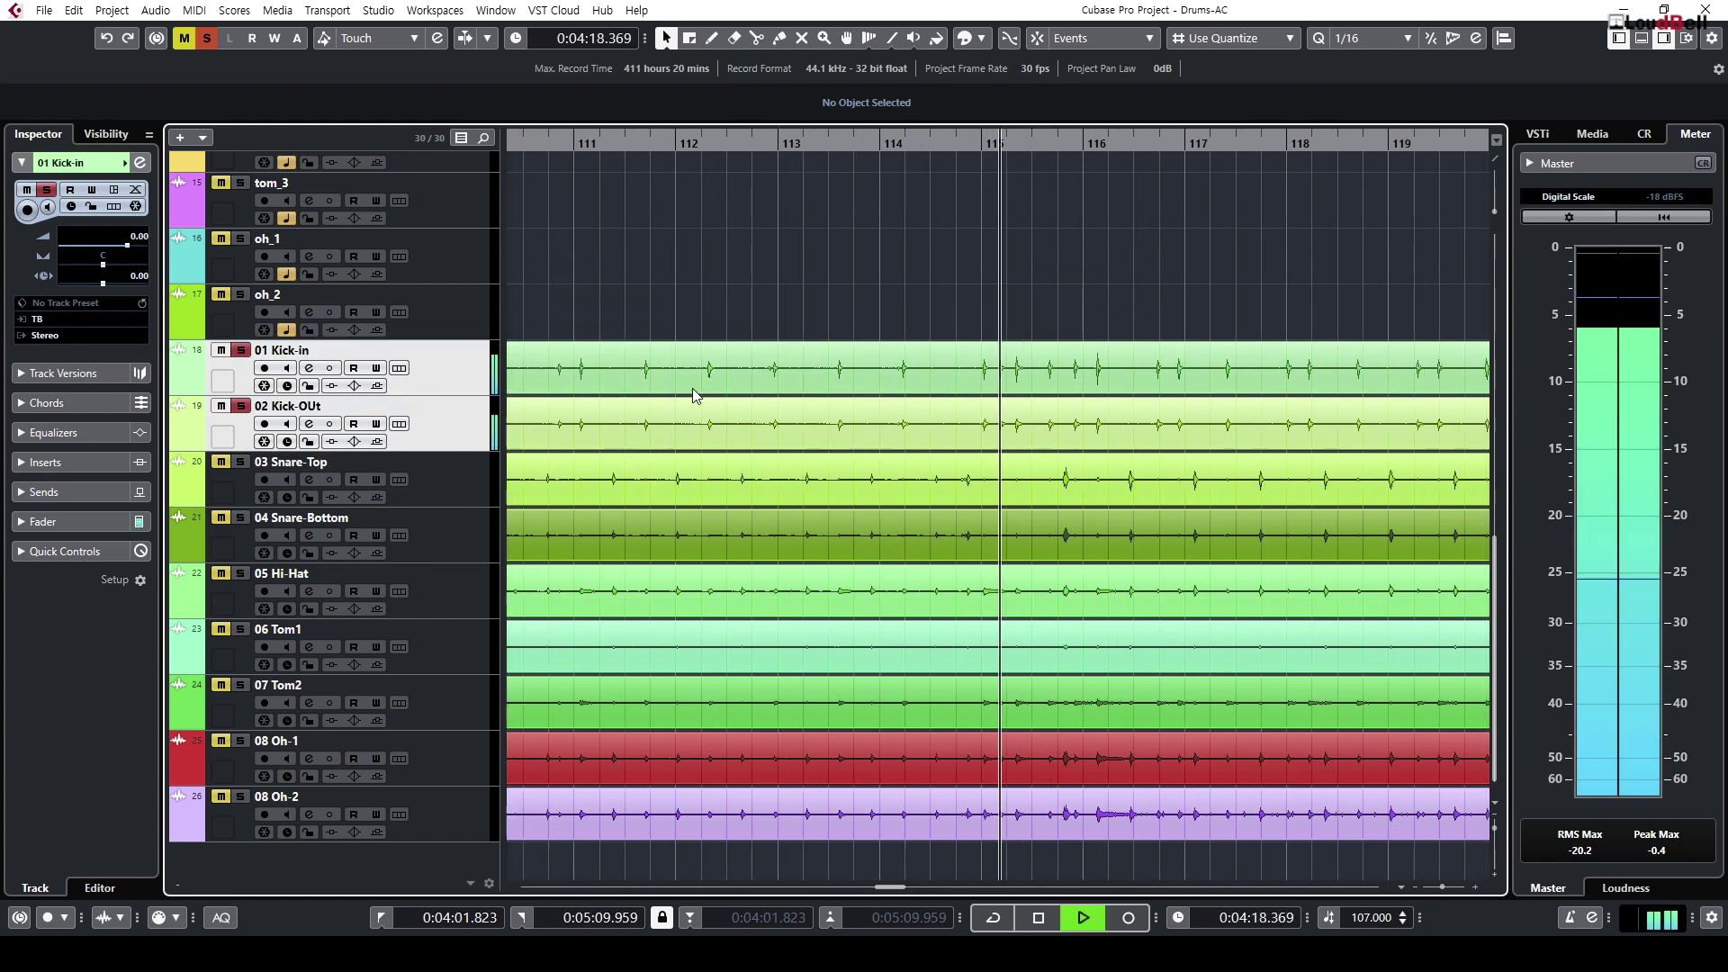
key("g")
key("g")
key("g")
key("g")
Step: Compare inverted and normal phase on the 02 Kick-OUt channel during playback, closing its channel settings and stopping
left_click(382, 403)
left_click(140, 162)
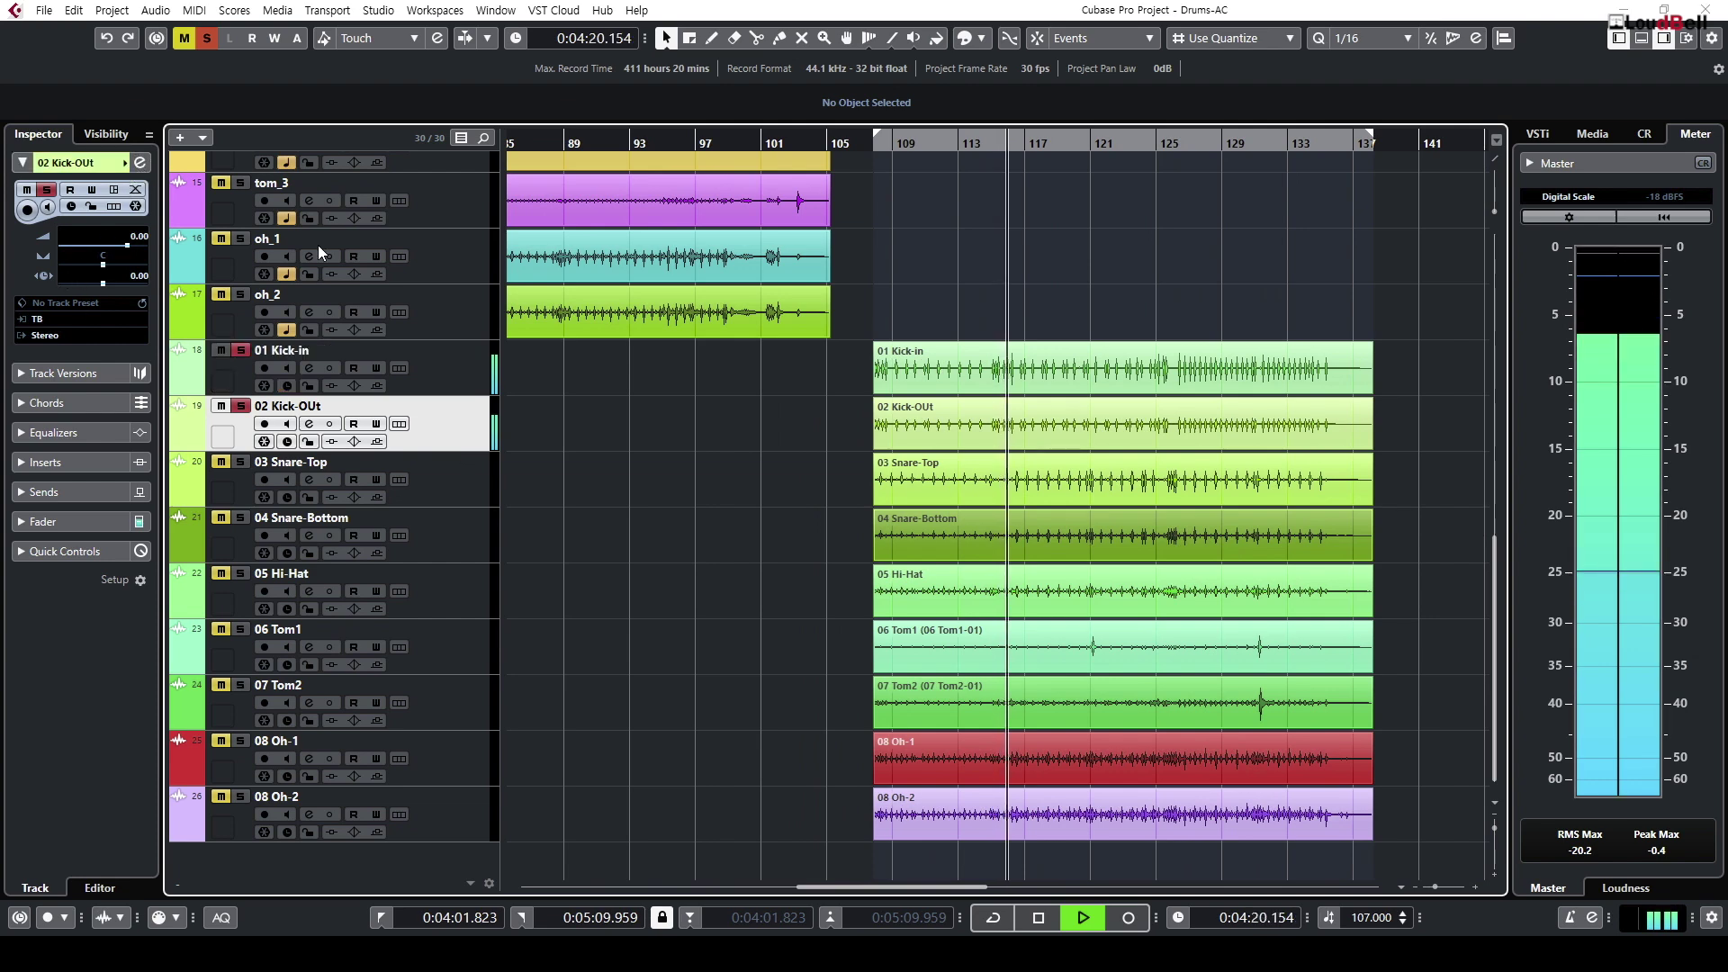
left_click(624, 675)
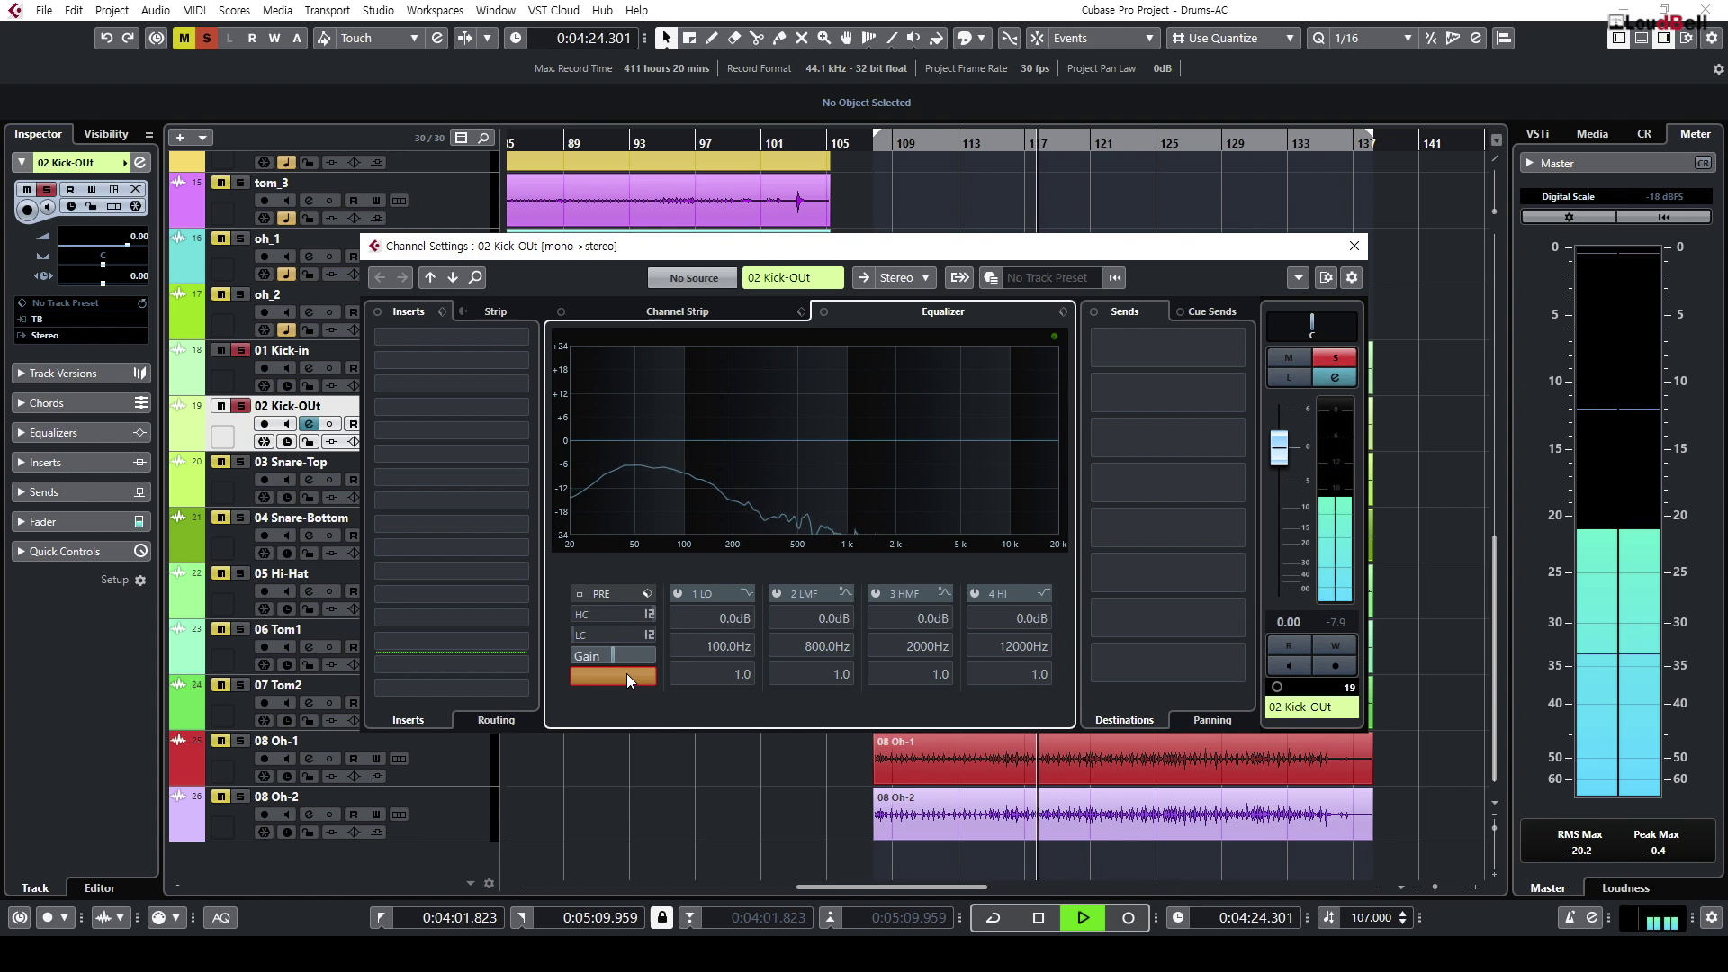
left_click(626, 673)
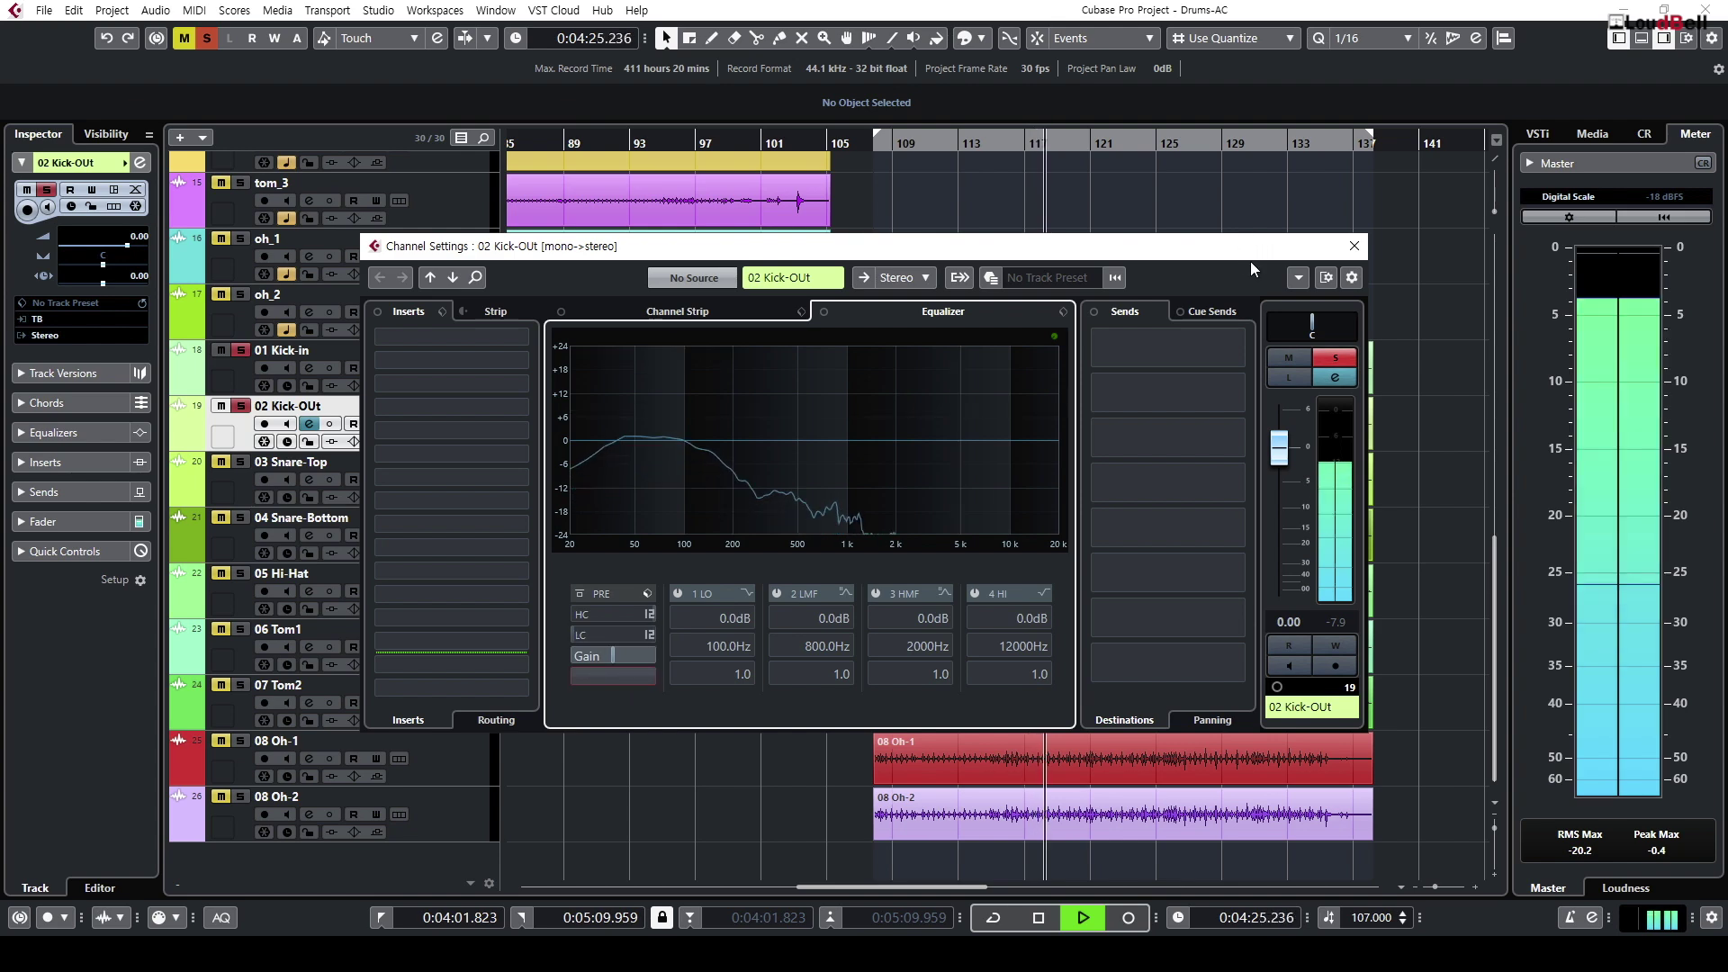
left_click(1361, 253)
key("space")
Step: Examine the 01 Kick-in and 02 Kick-OUt waveforms closely around bar 115
key("shift+h")
key("shift+h")
key("shift+h")
key("h")
key("h")
key("h")
key("h")
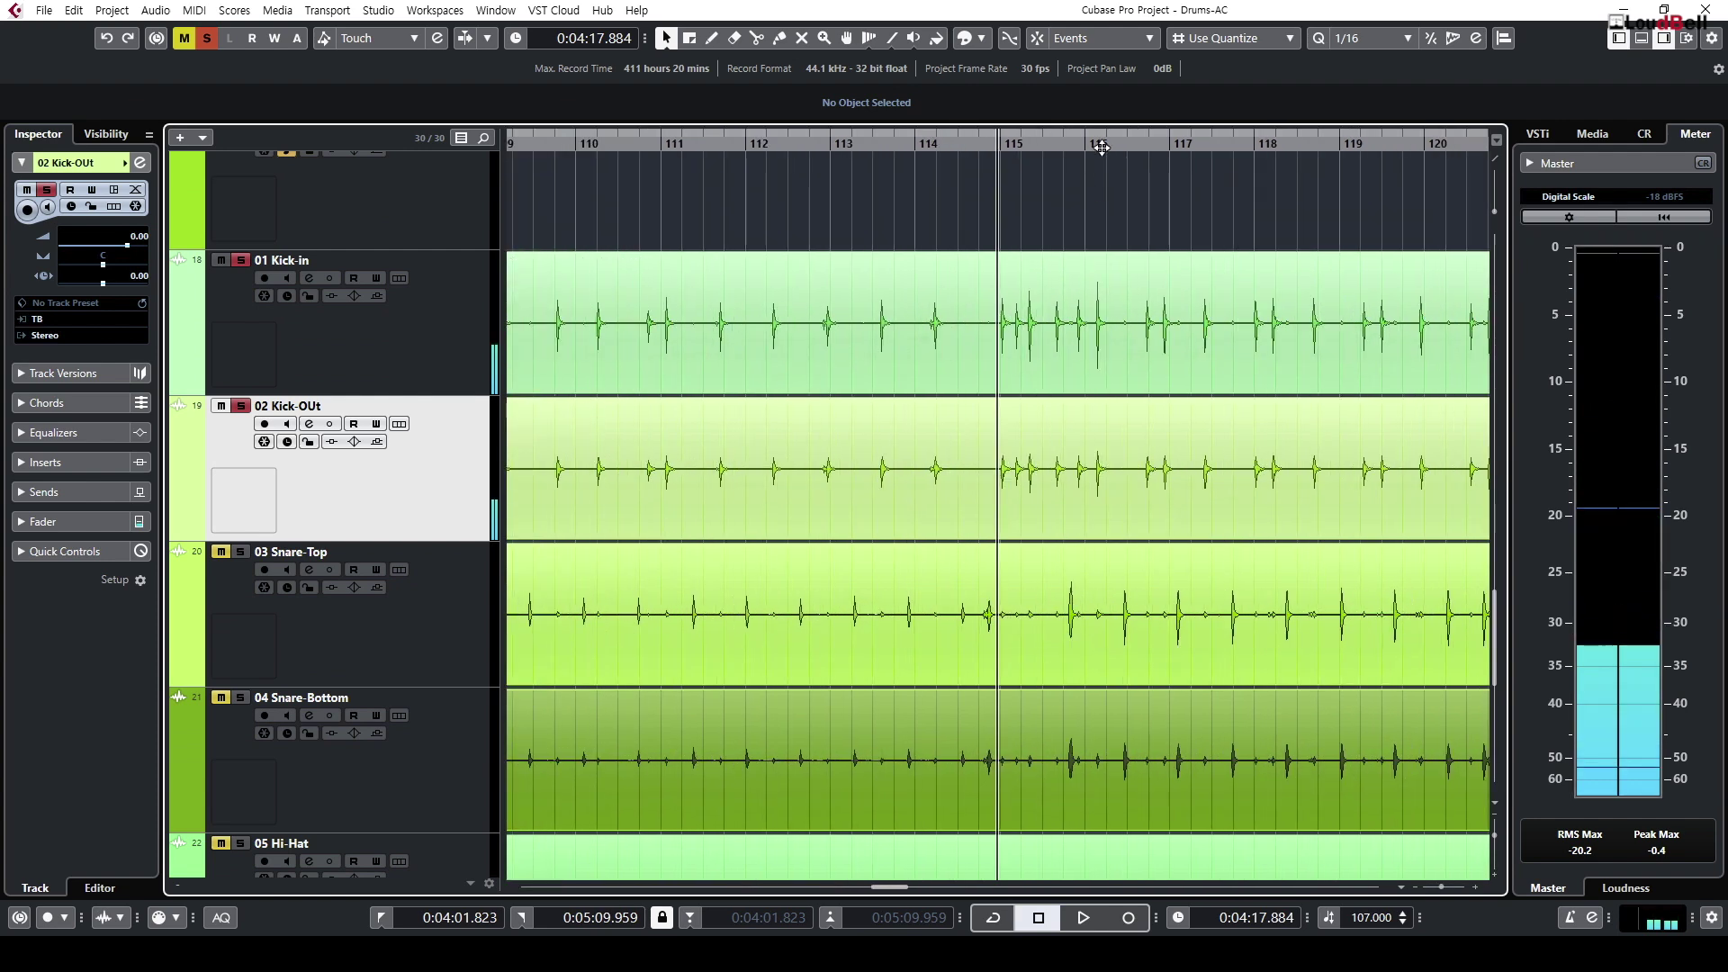
key("h")
key("h")
key("h")
key("h")
left_click_drag(1022, 141, 1060, 251)
left_click_drag(1022, 241, 1013, 213)
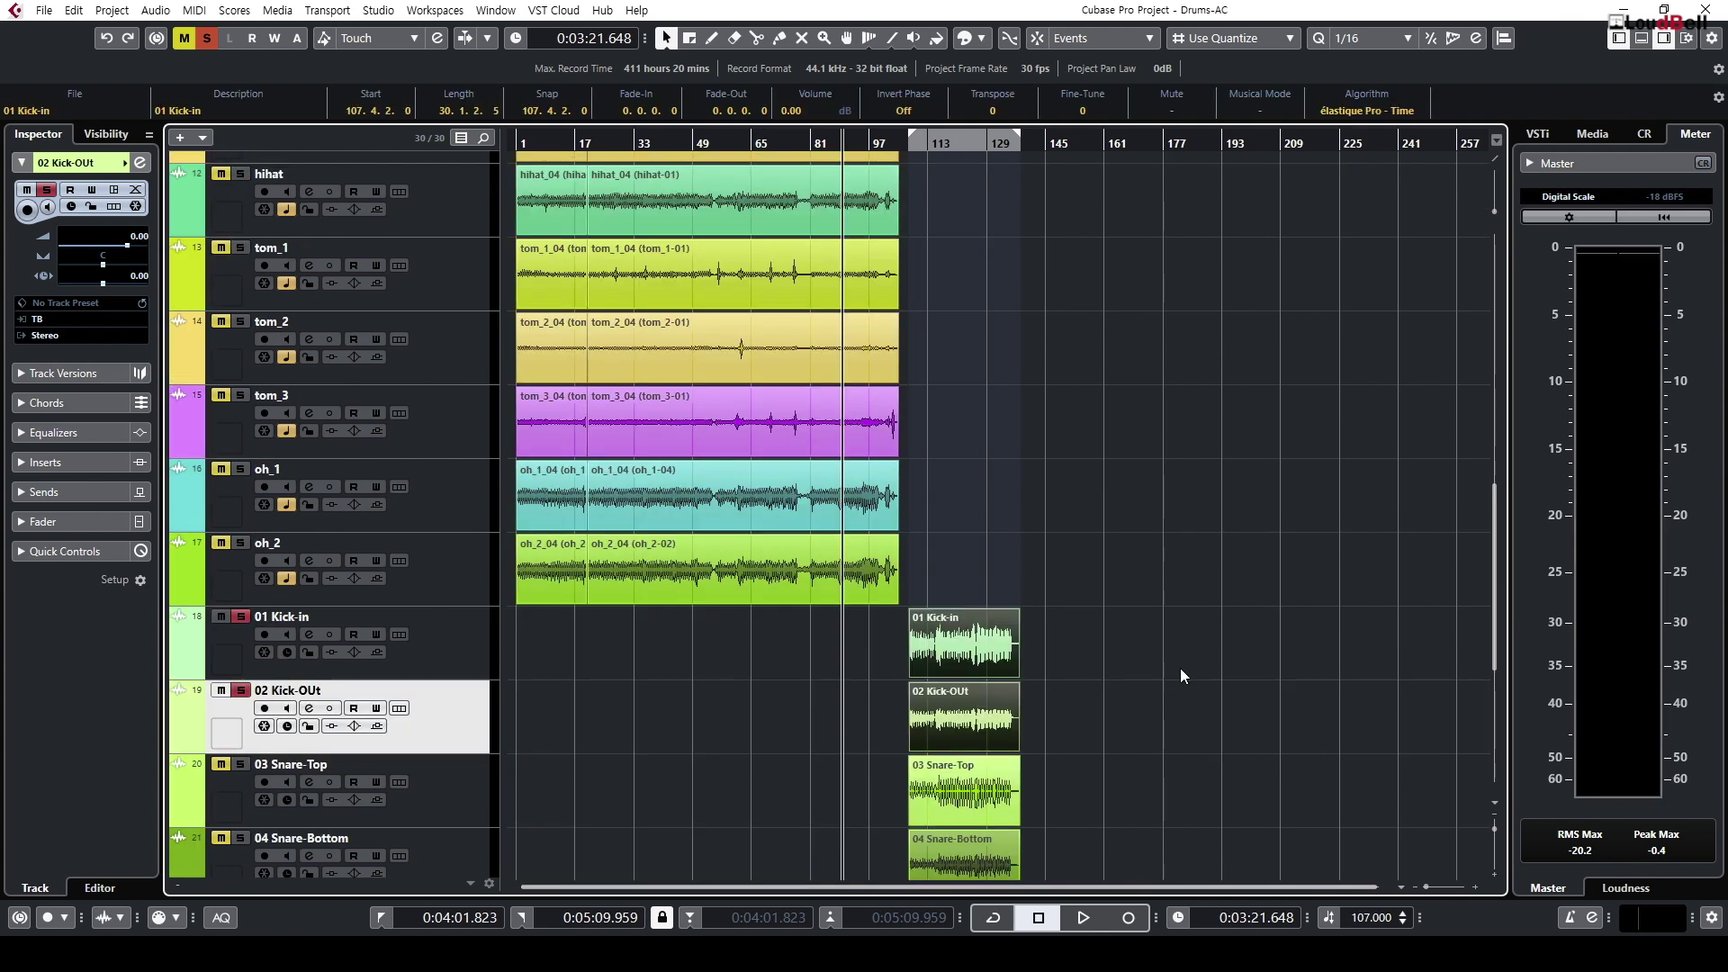
Step: Deselect the second drum set's kick events and examine the soloed snare_t track around 0:03:04.424 in the first set
left_click(1180, 667)
scroll(959, 552, "up", 5)
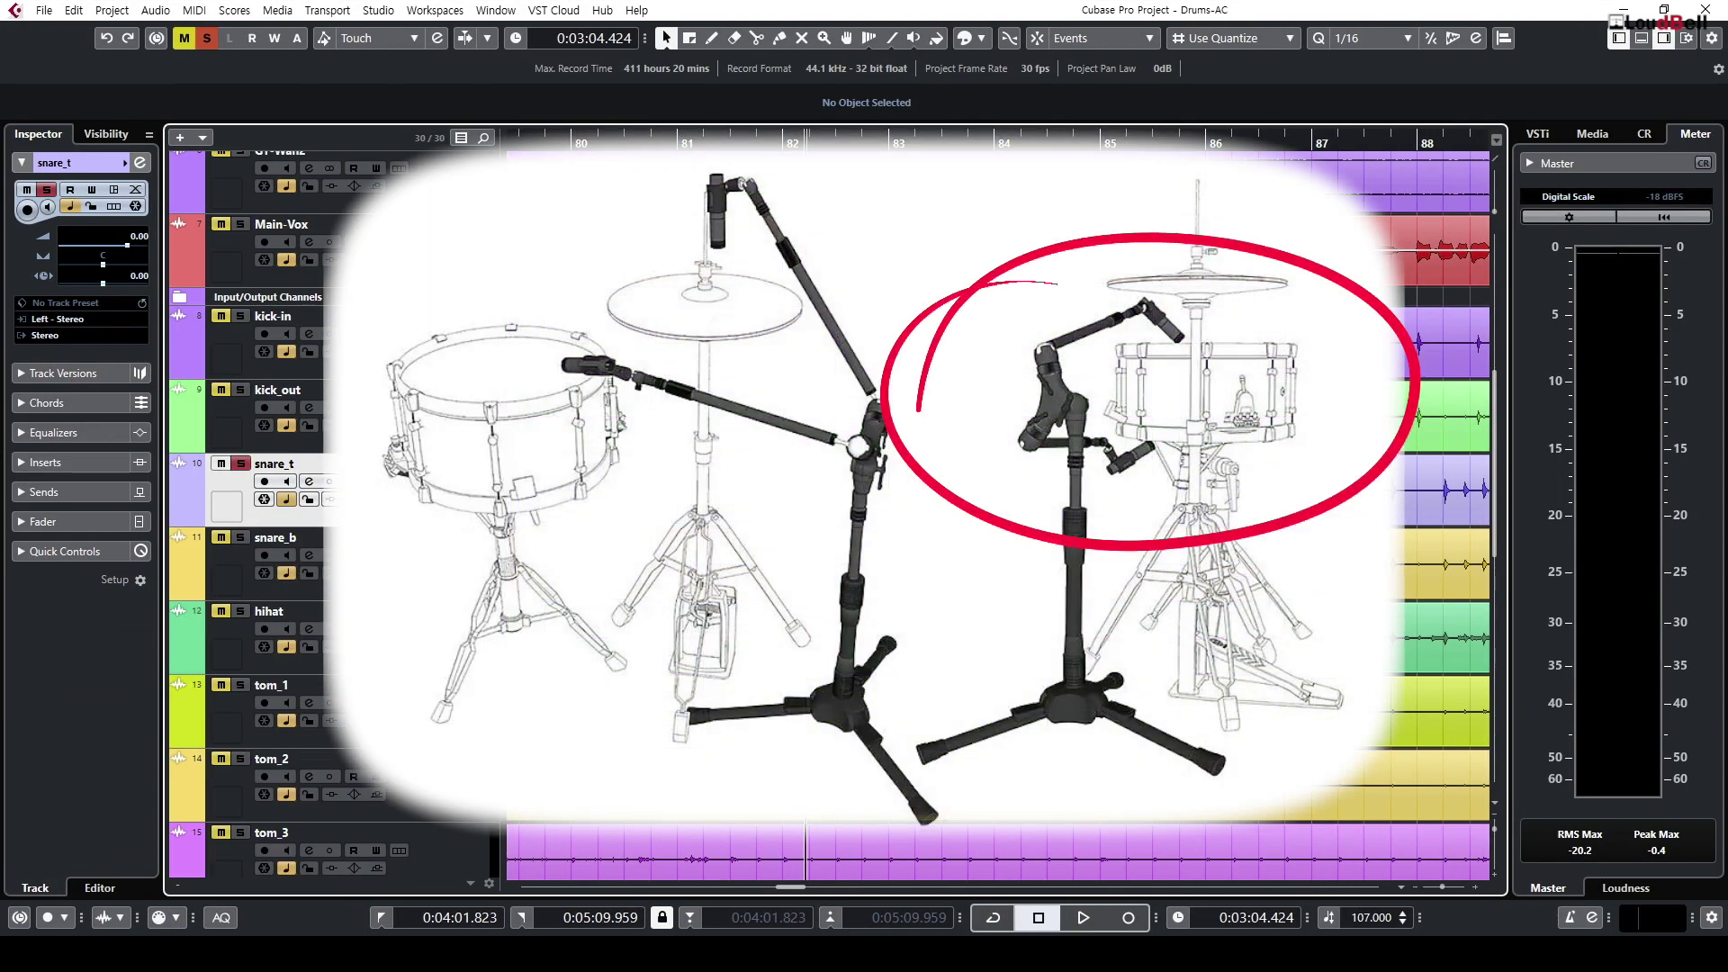
key("shift+h")
key("shift+h")
key("shift+h")
key("shift+h")
key("shift+h")
key("shift+h")
key("h")
key("h")
key("h")
key("h")
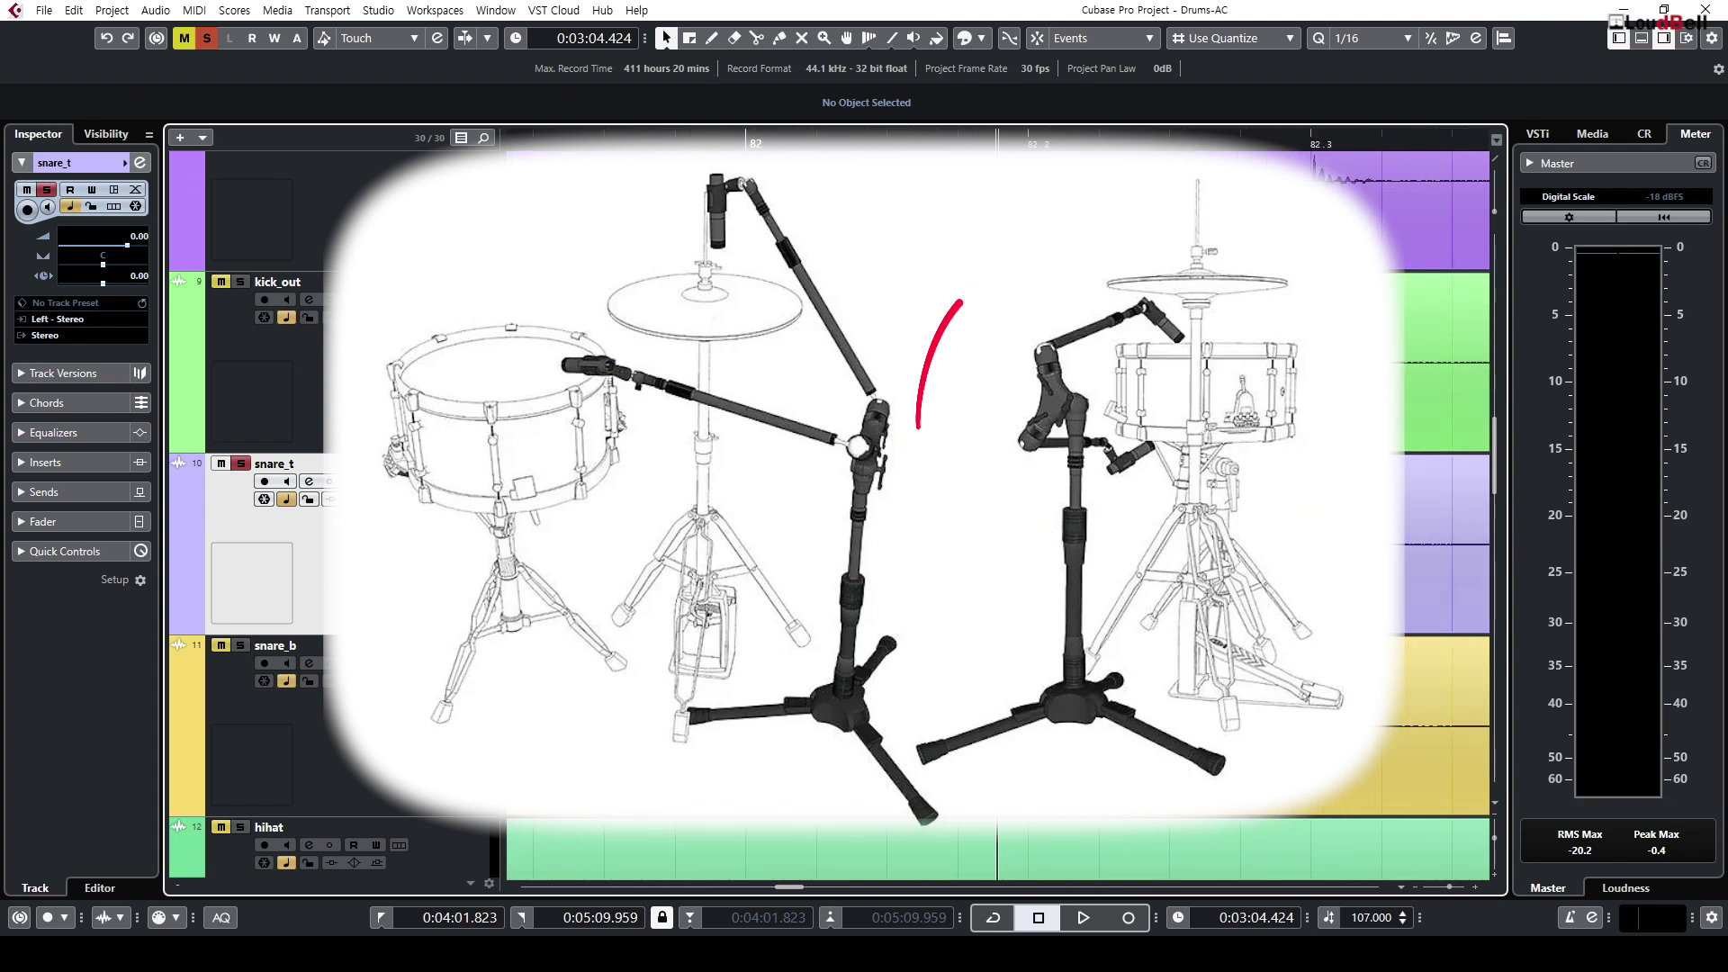
Step: Listen to the soloed snare_t track and the soloed snare_b track in turn from 0:03:04.424
key("space")
key("g")
key("g")
key("g")
key("g")
key("g")
key("g")
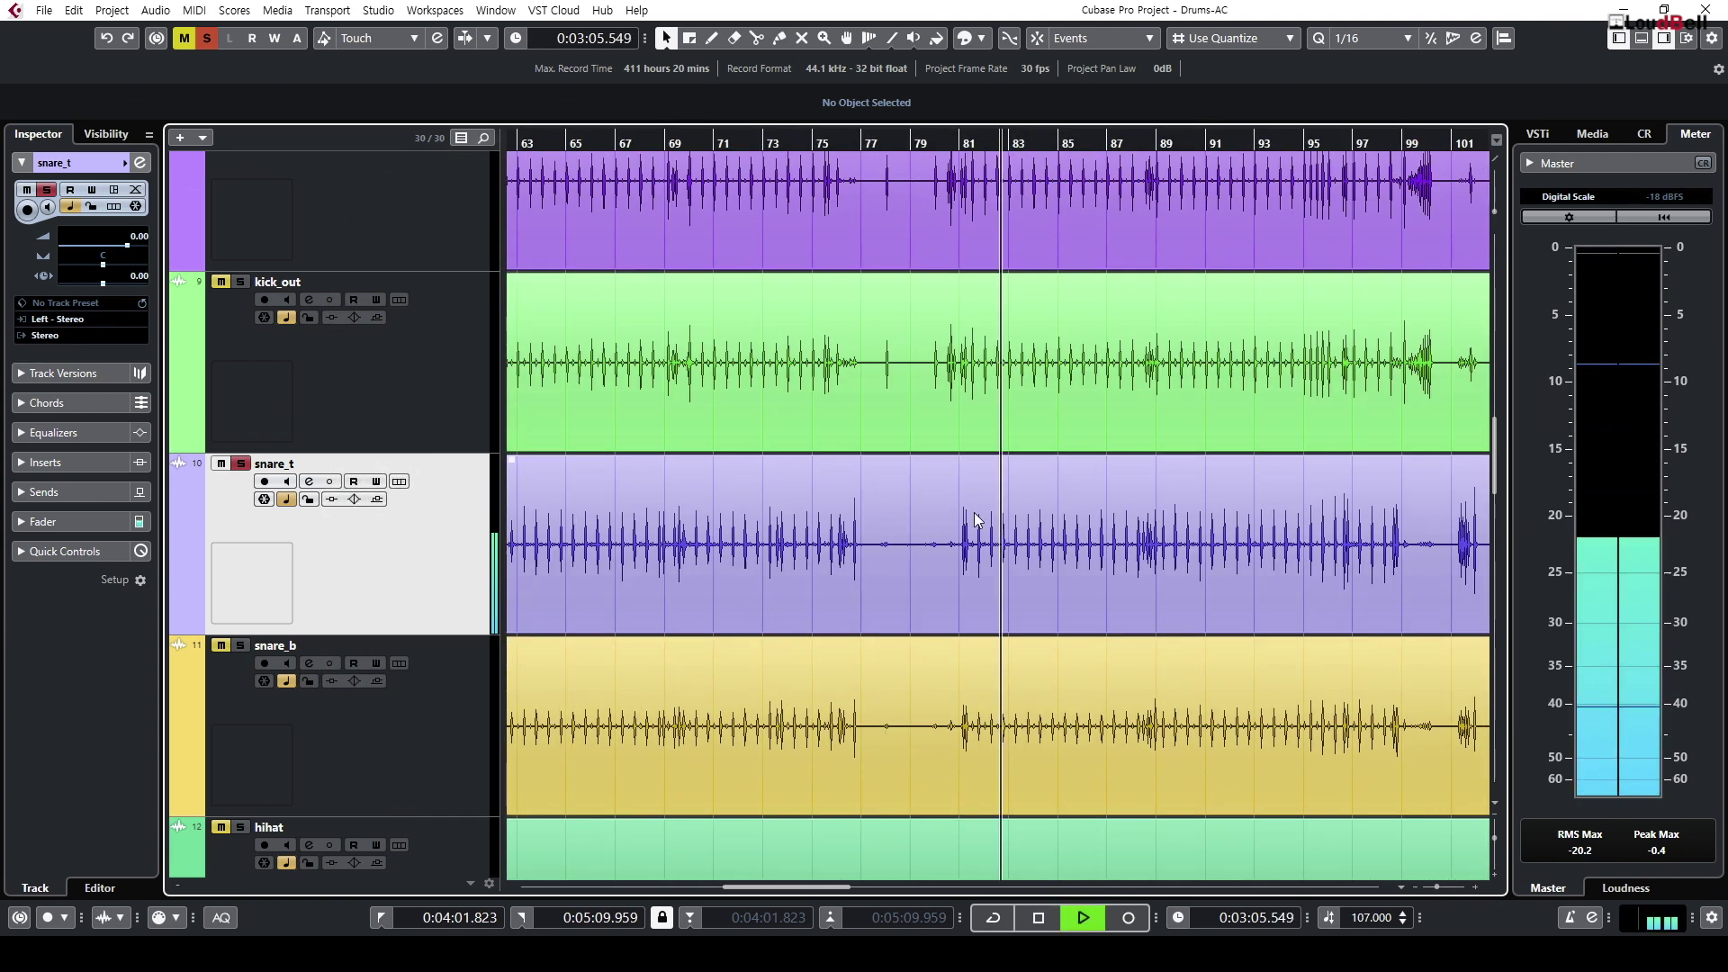
key("space")
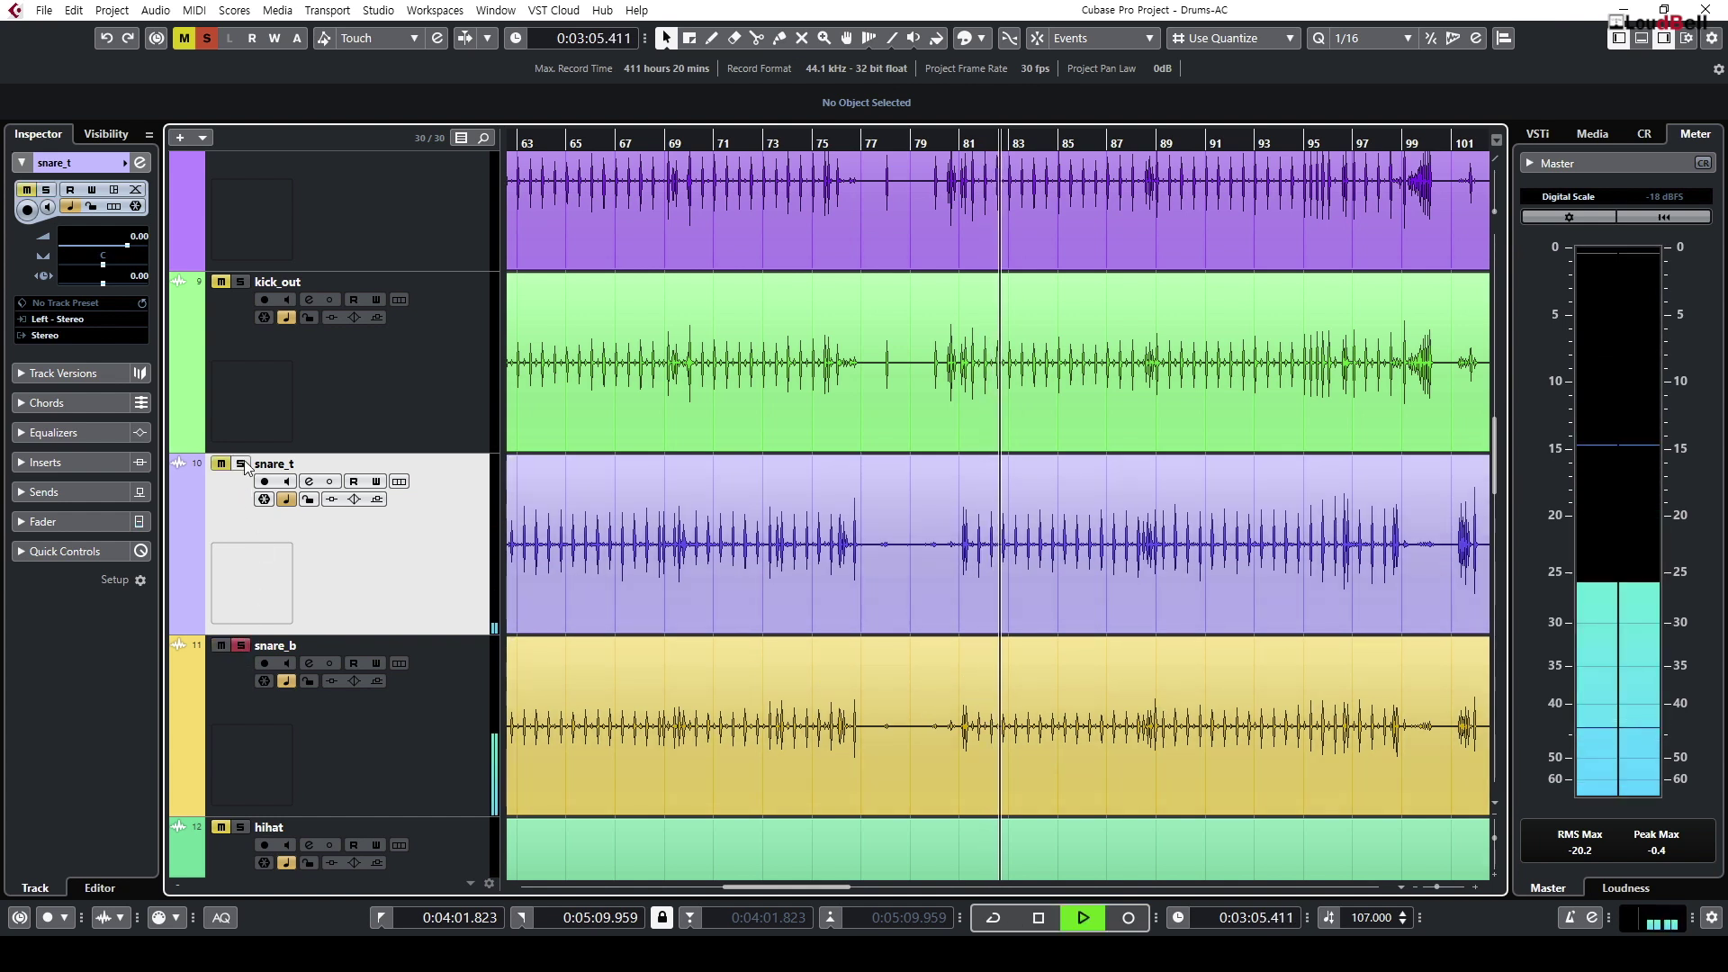
key("space")
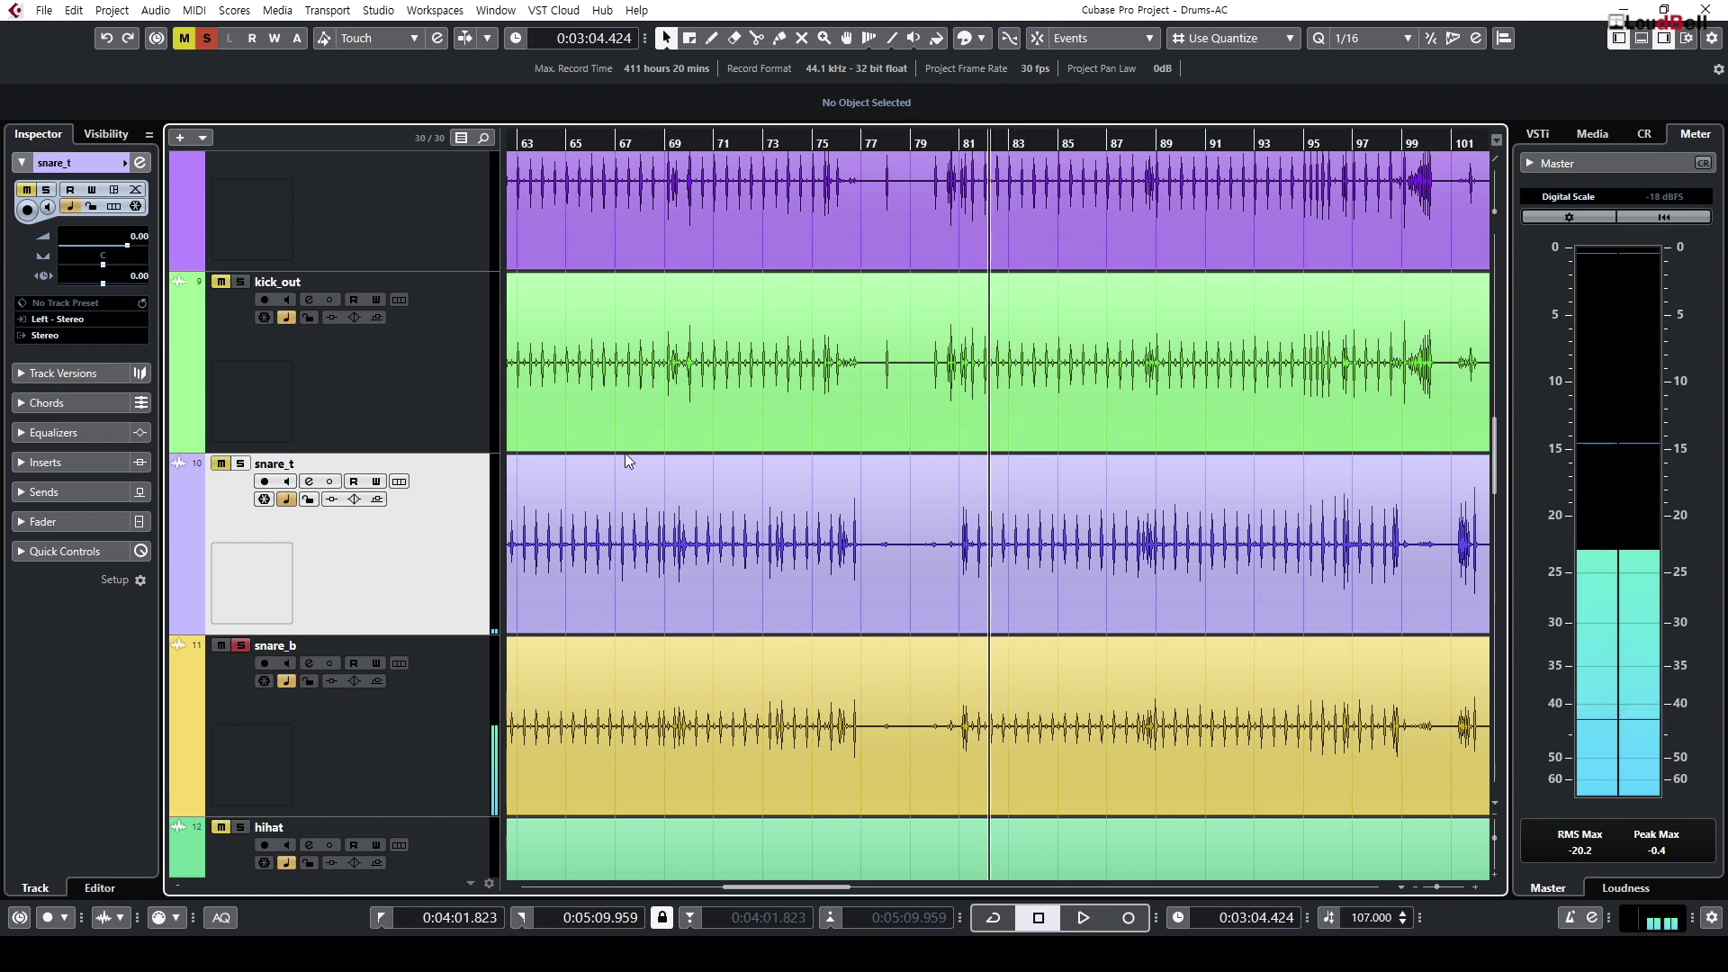
Step: Move the playhead to the snare hit at 0:03:05.605 and examine the snare_t and snare_b waveforms with both tracks soloed
left_click_drag(968, 143, 835, 191)
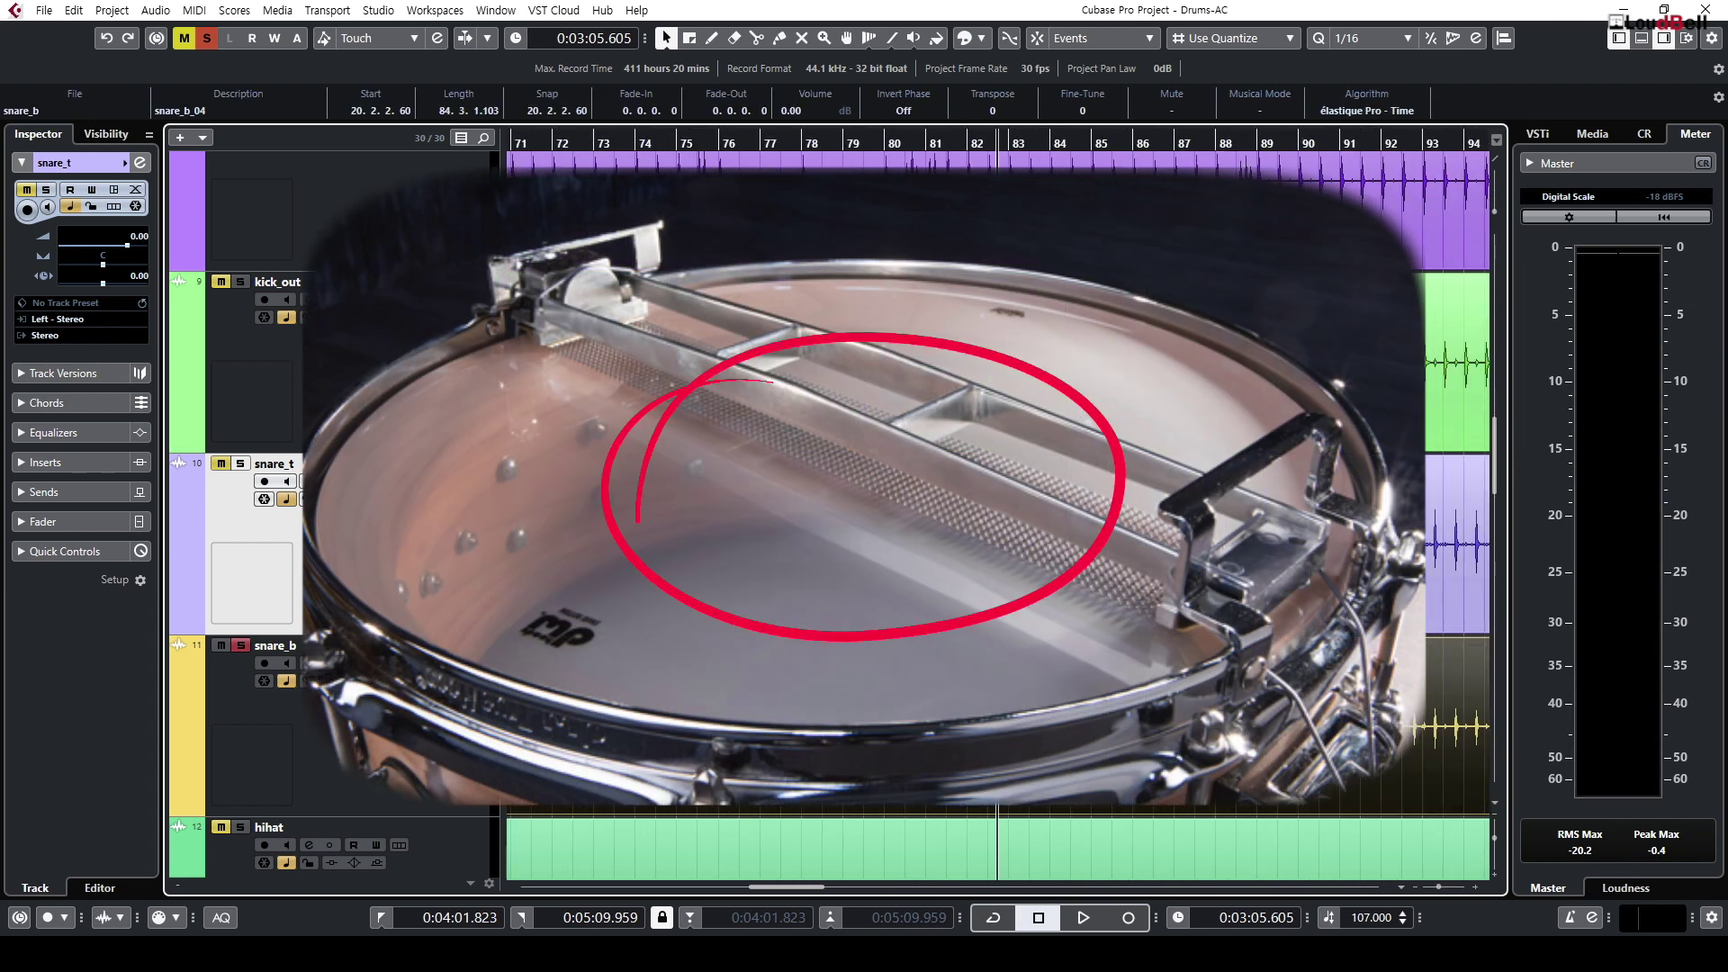
key("g")
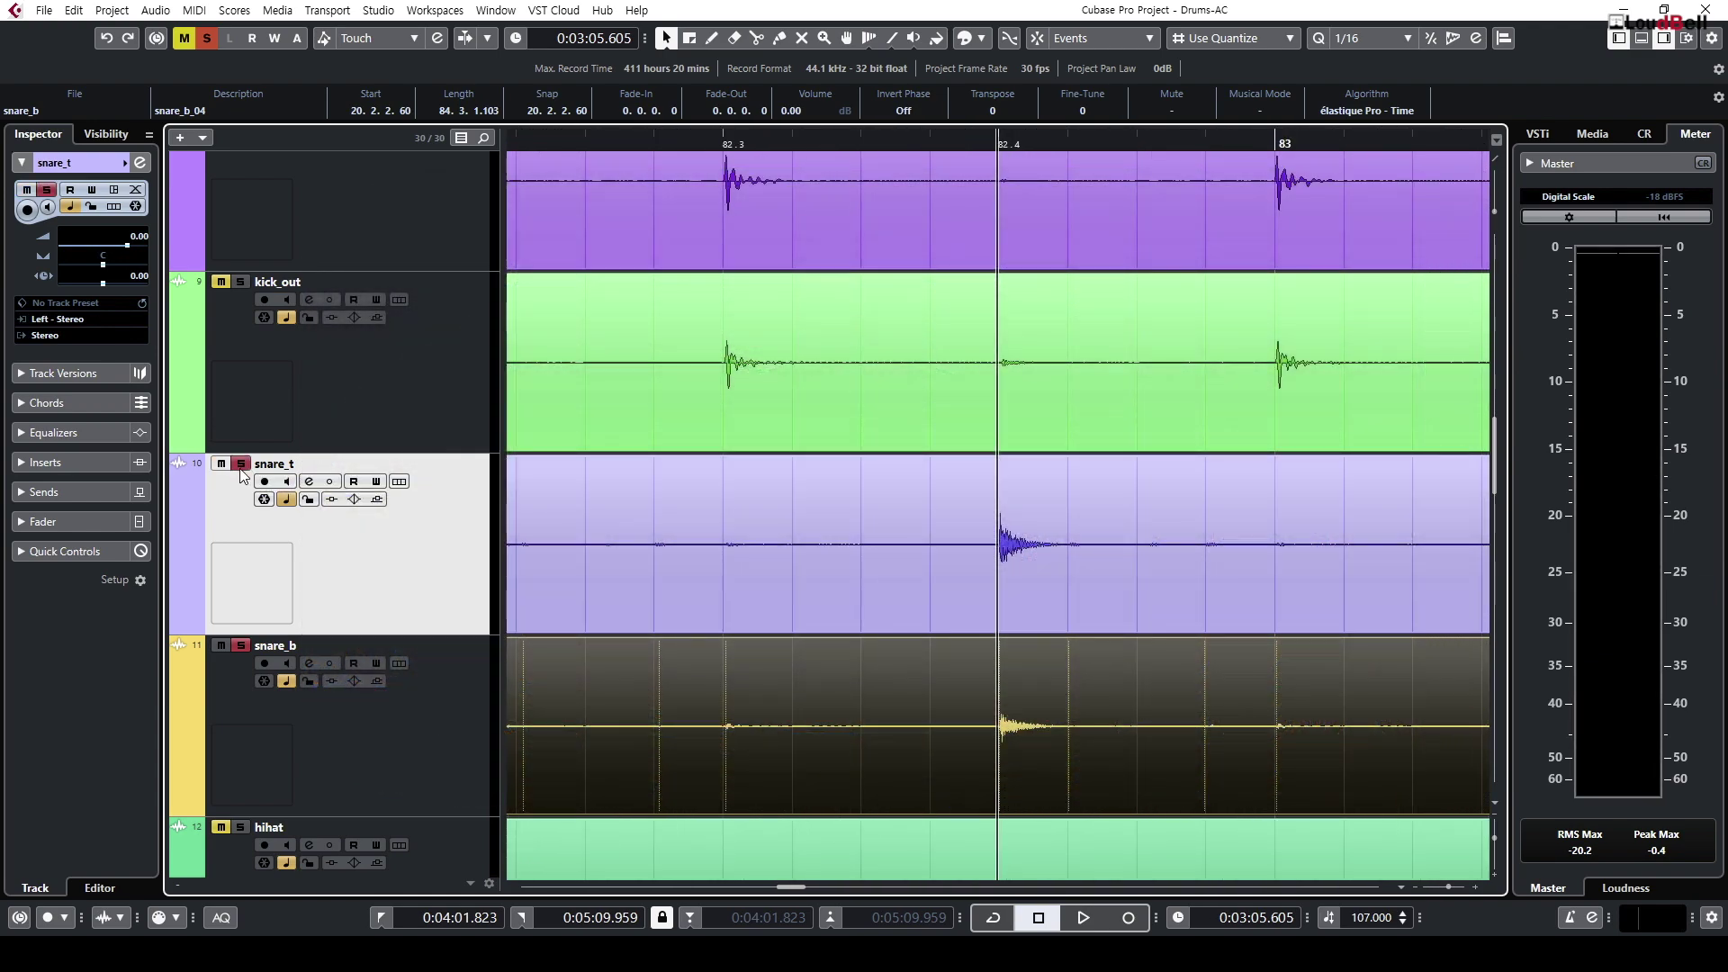
key("g")
key("g")
key("g")
key("g")
key("g")
key("g")
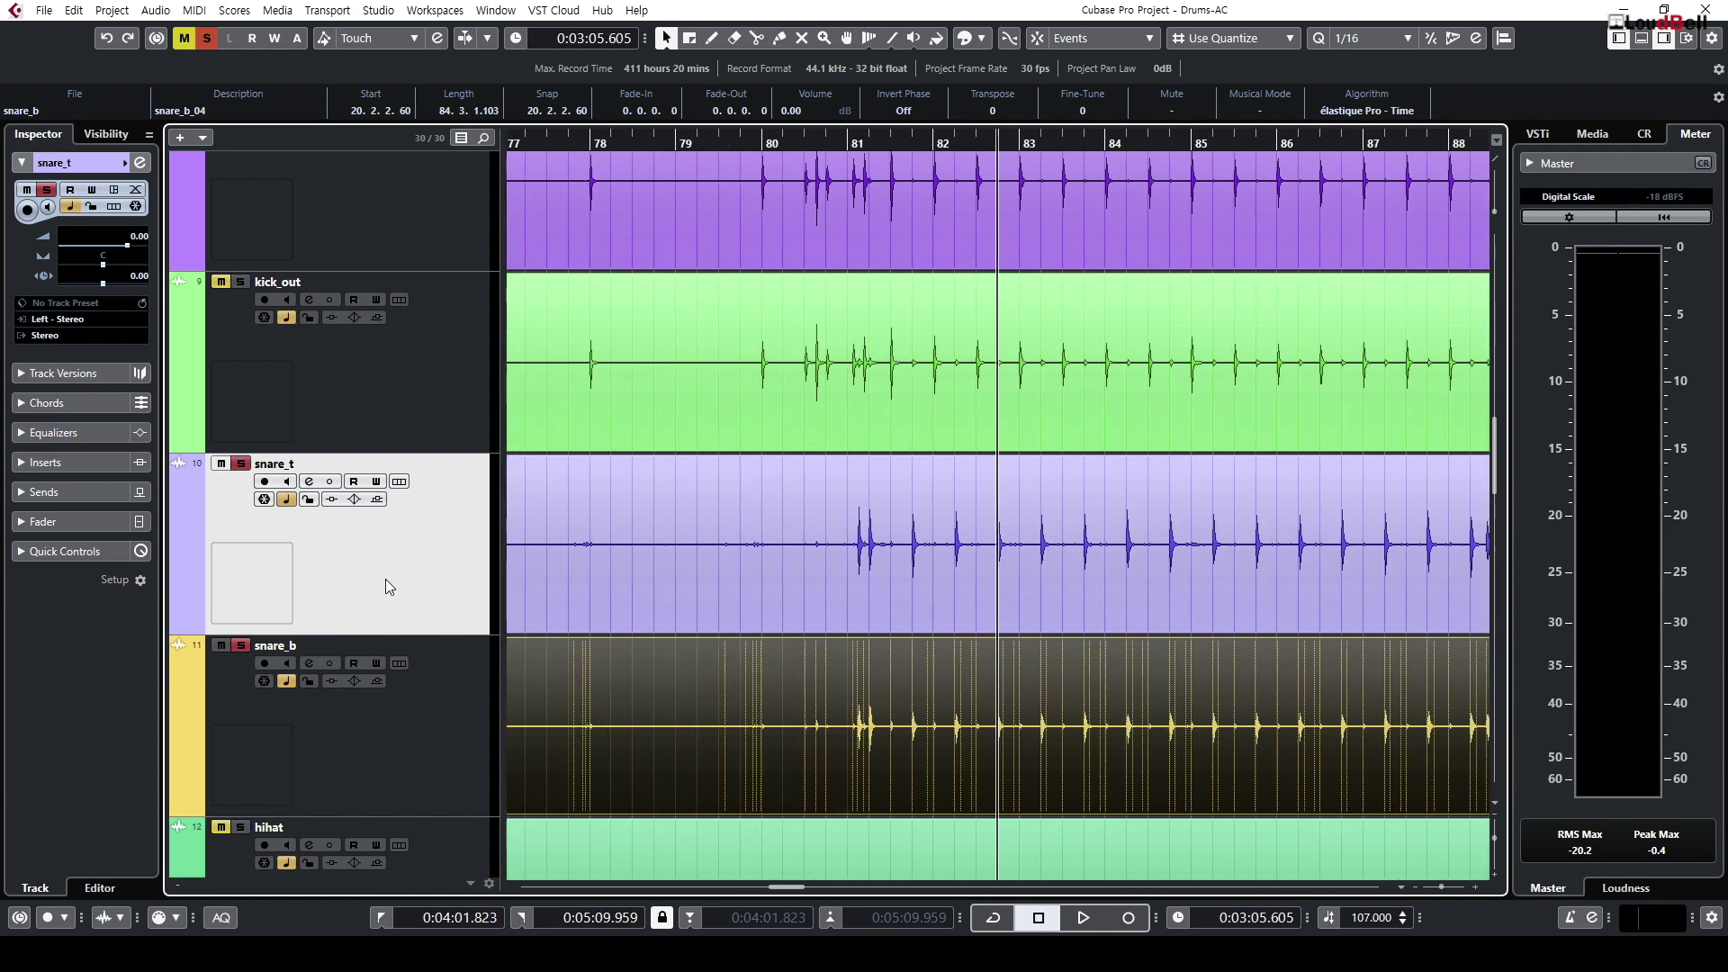
Step: Open snare_b's channel settings, play both soloed snare tracks from 0:03:05.605, and invert snare_b's phase
left_click(423, 774, "ctrl")
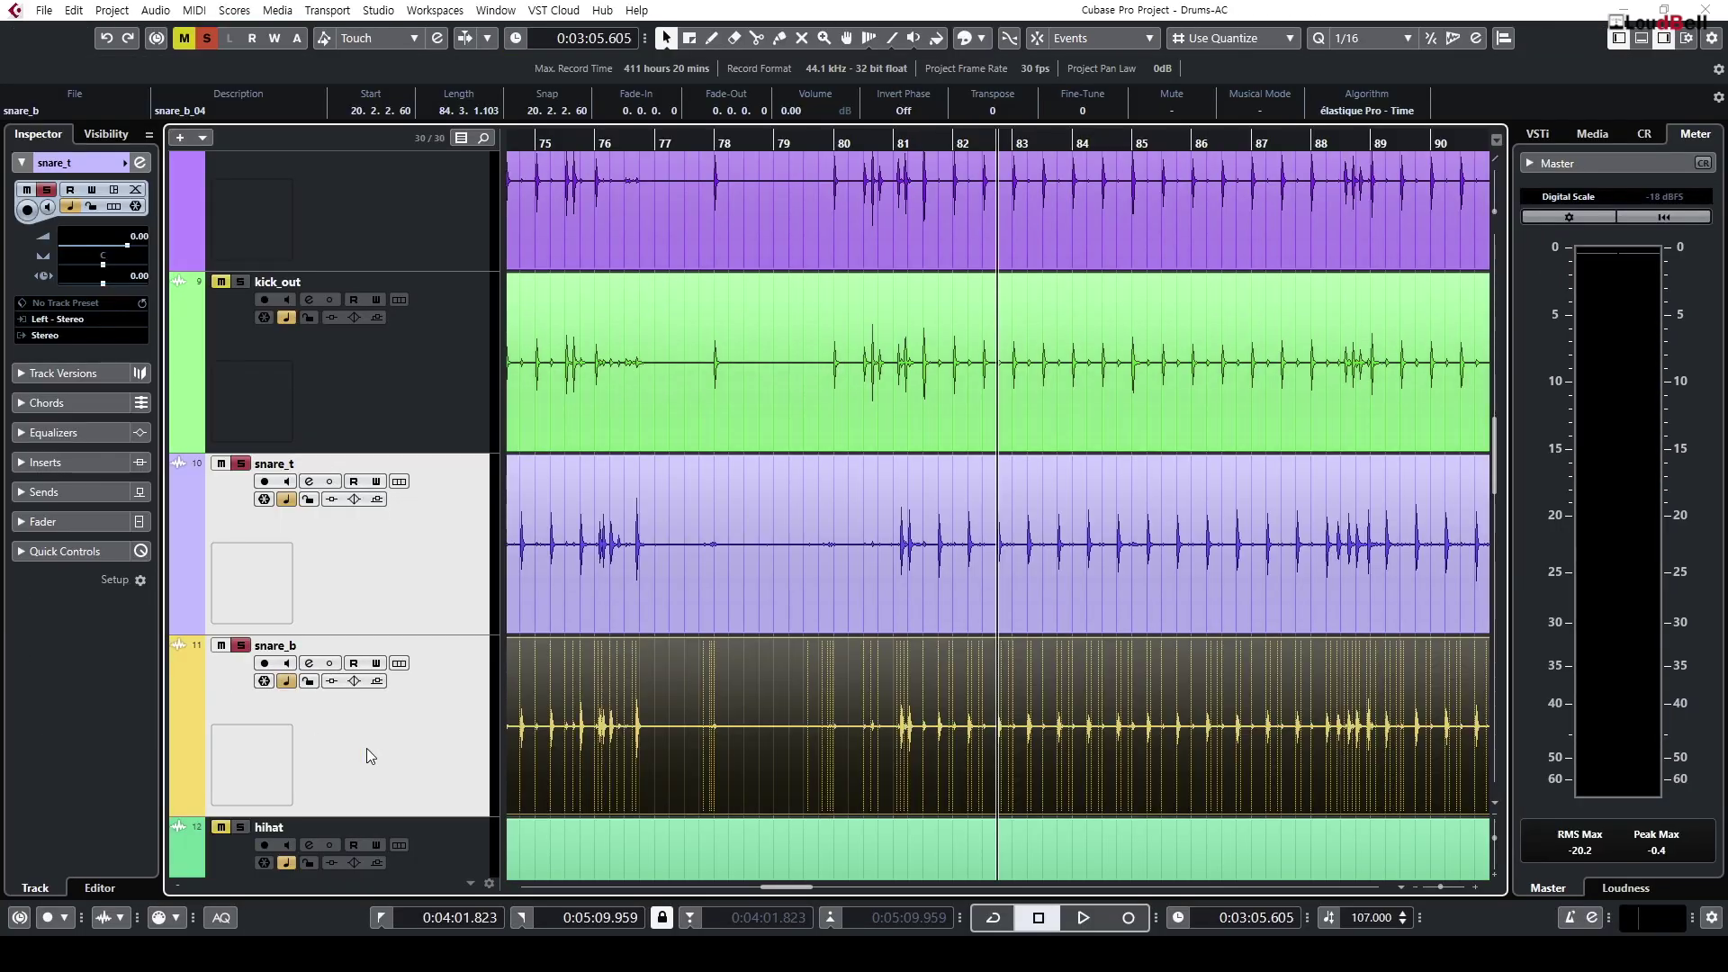
left_click(365, 748)
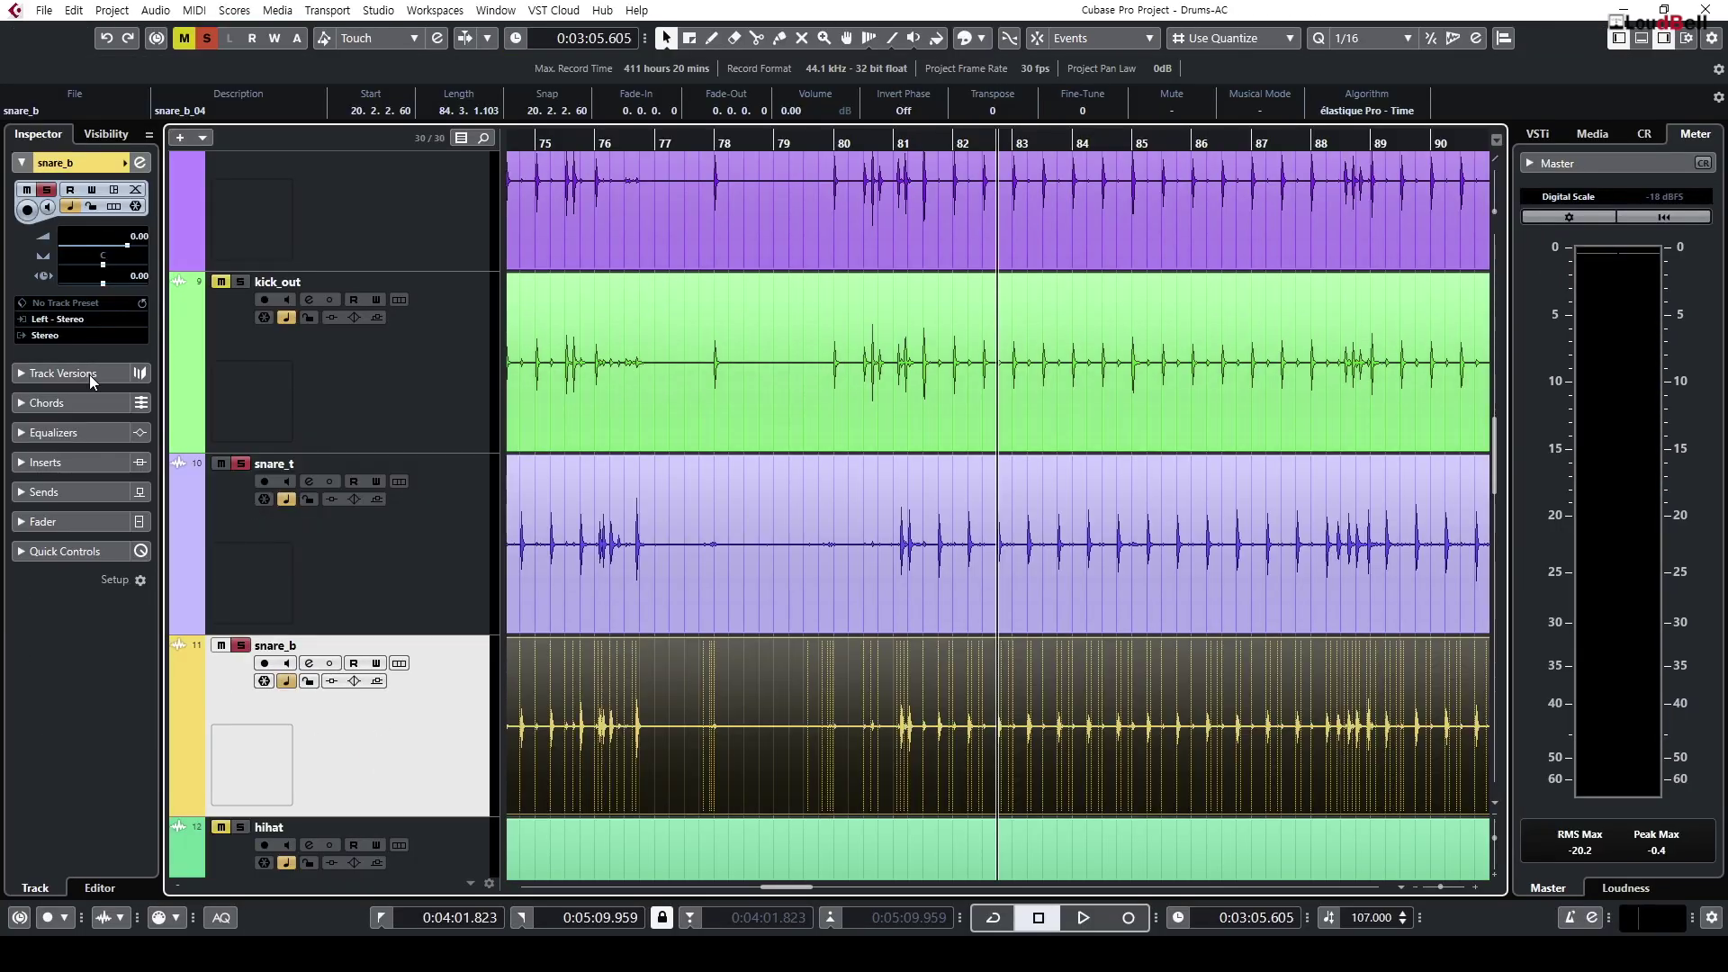
left_click(138, 163)
key("space")
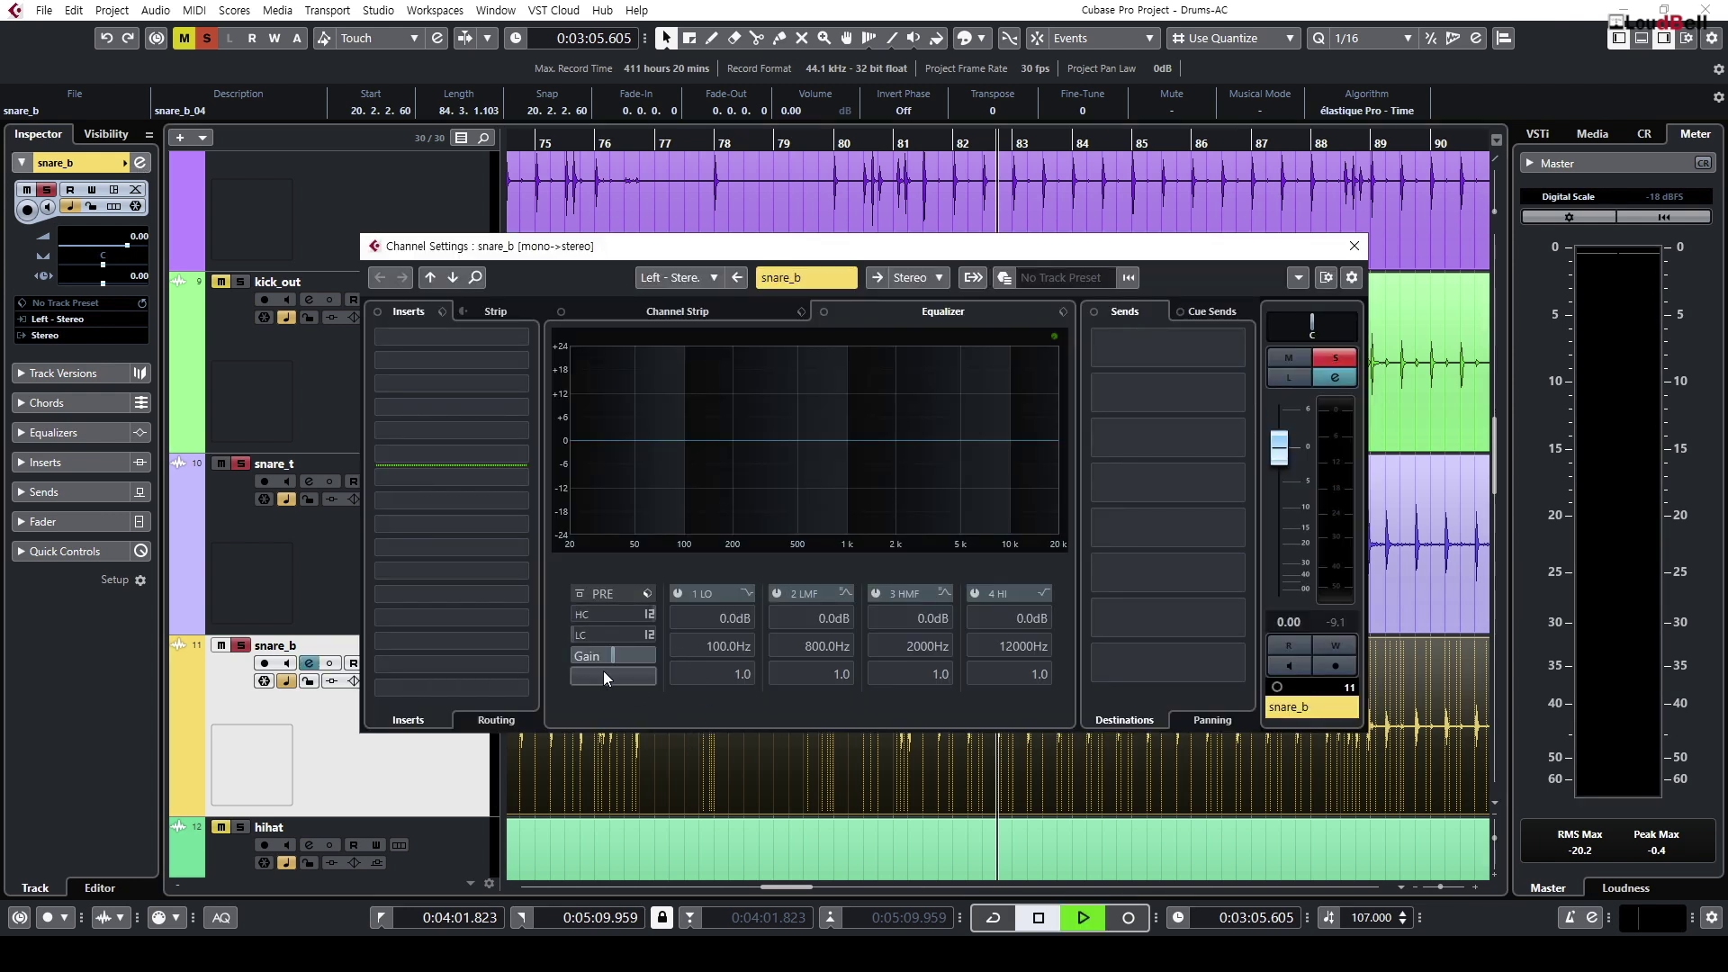
left_click(603, 674)
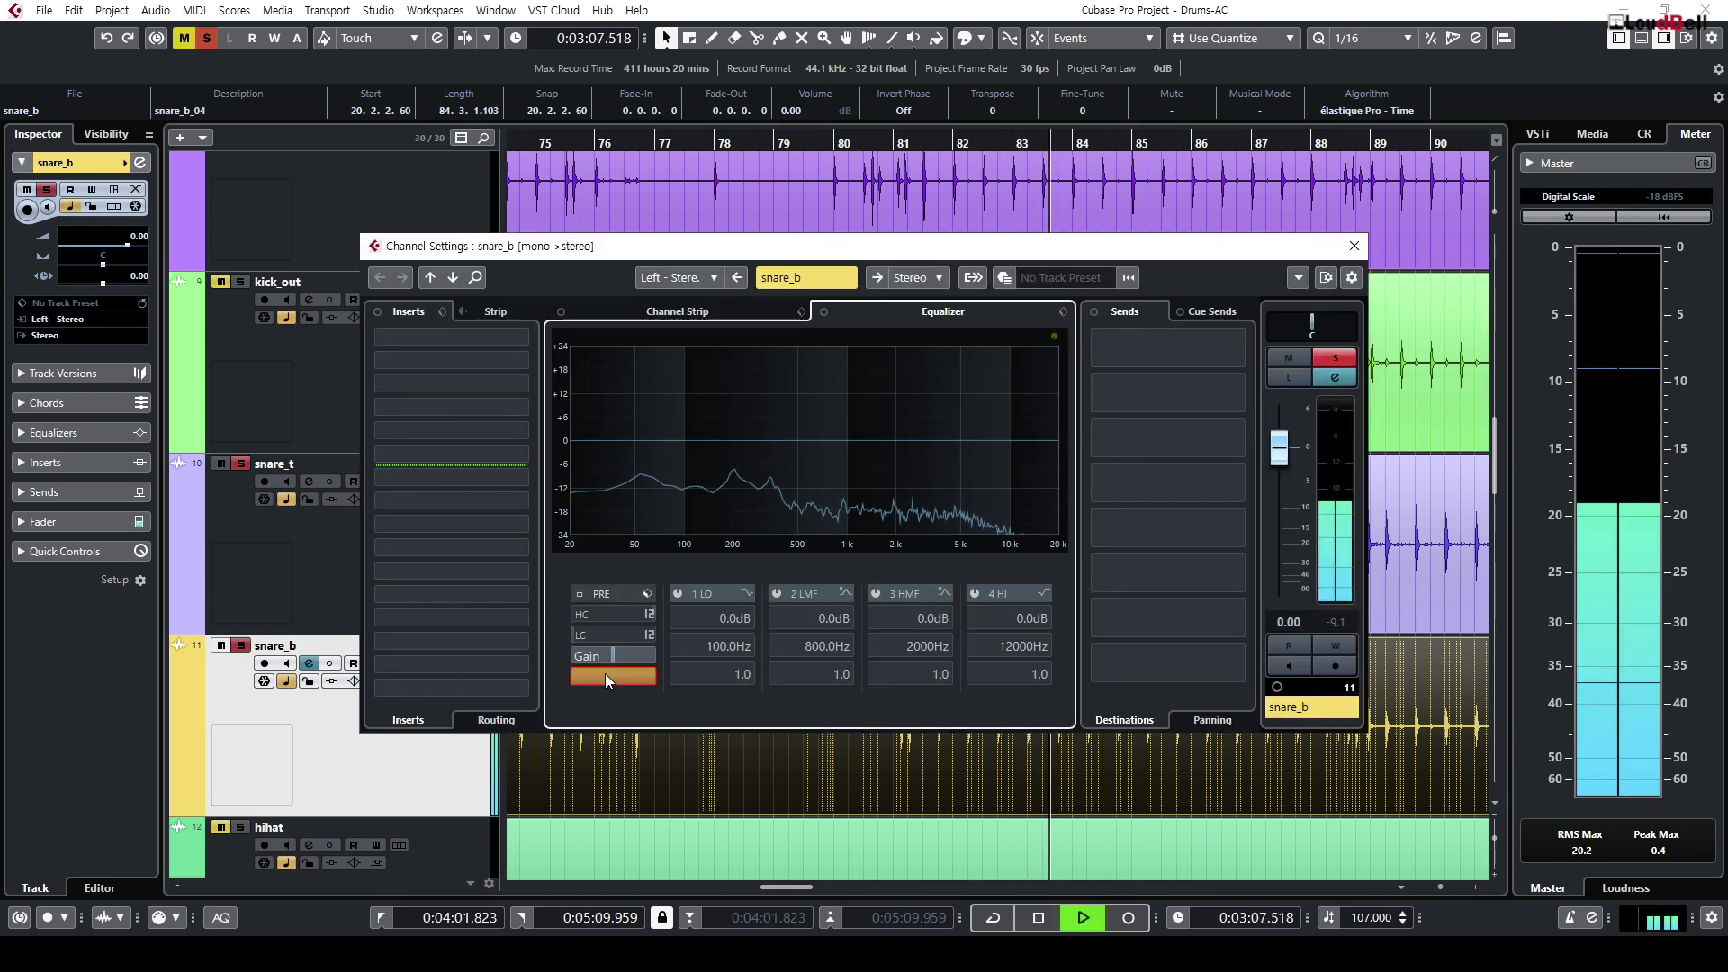
Step: Raise snare_b's fader to 6.02 dB and compare its inverted and normal phase during playback, leaving the phase normal
left_click_drag(1278, 447, 1278, 396)
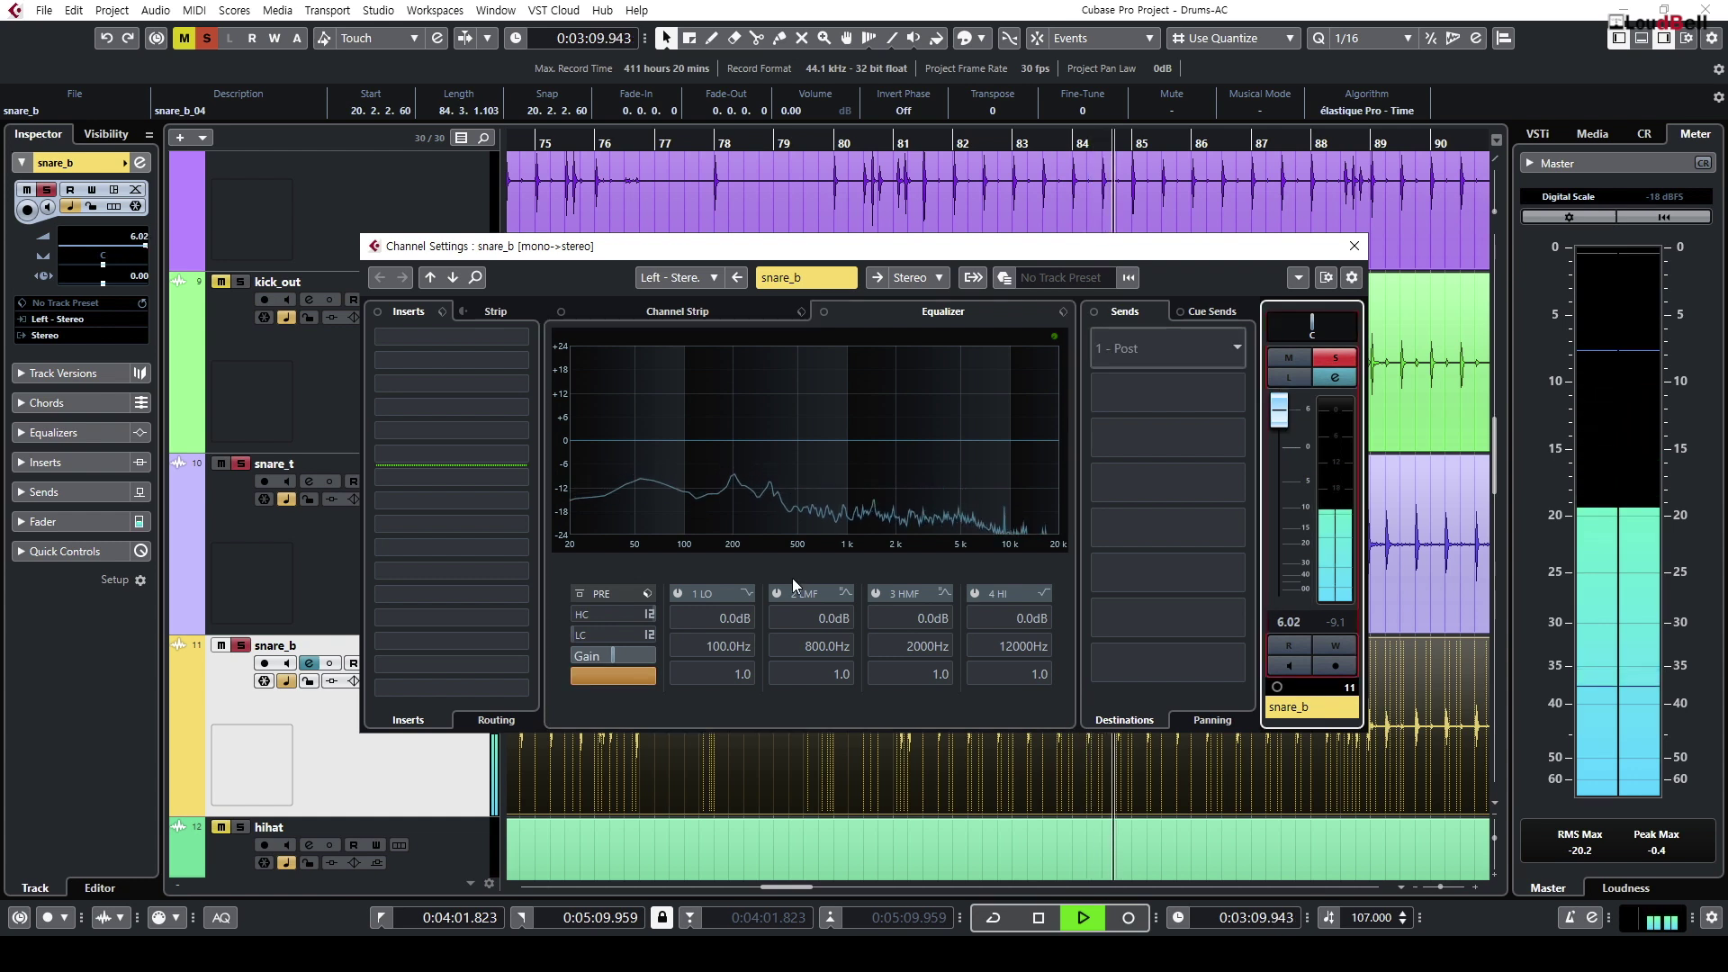
left_click(617, 677)
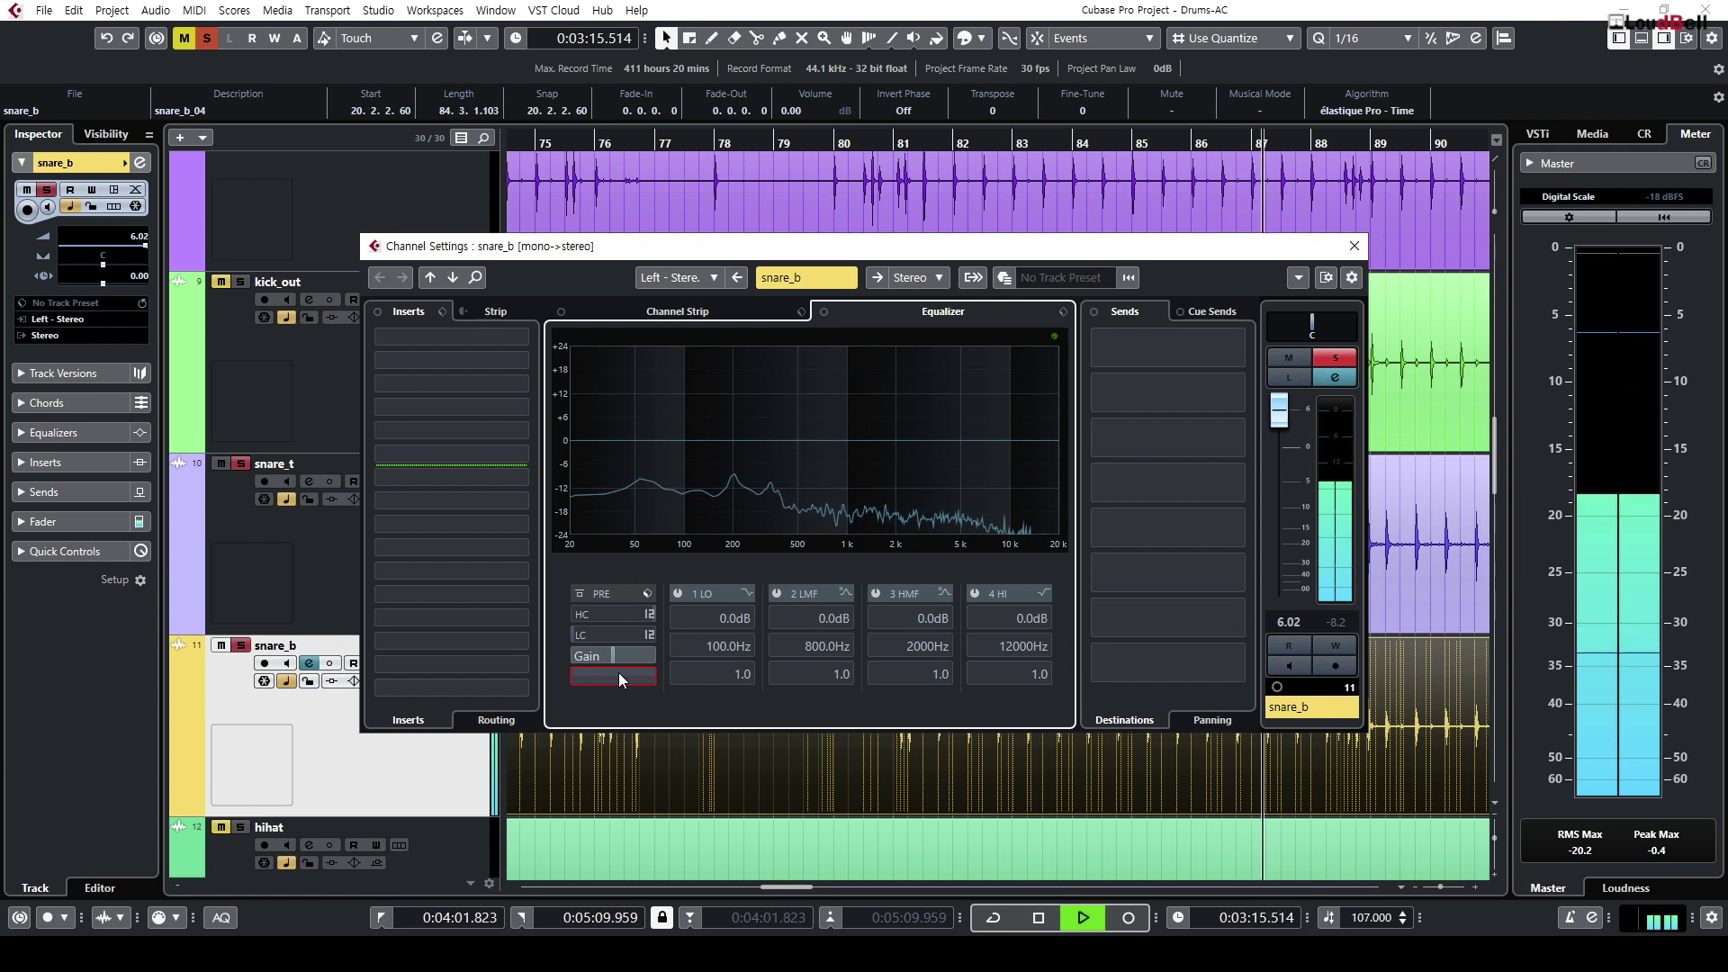
left_click(617, 675)
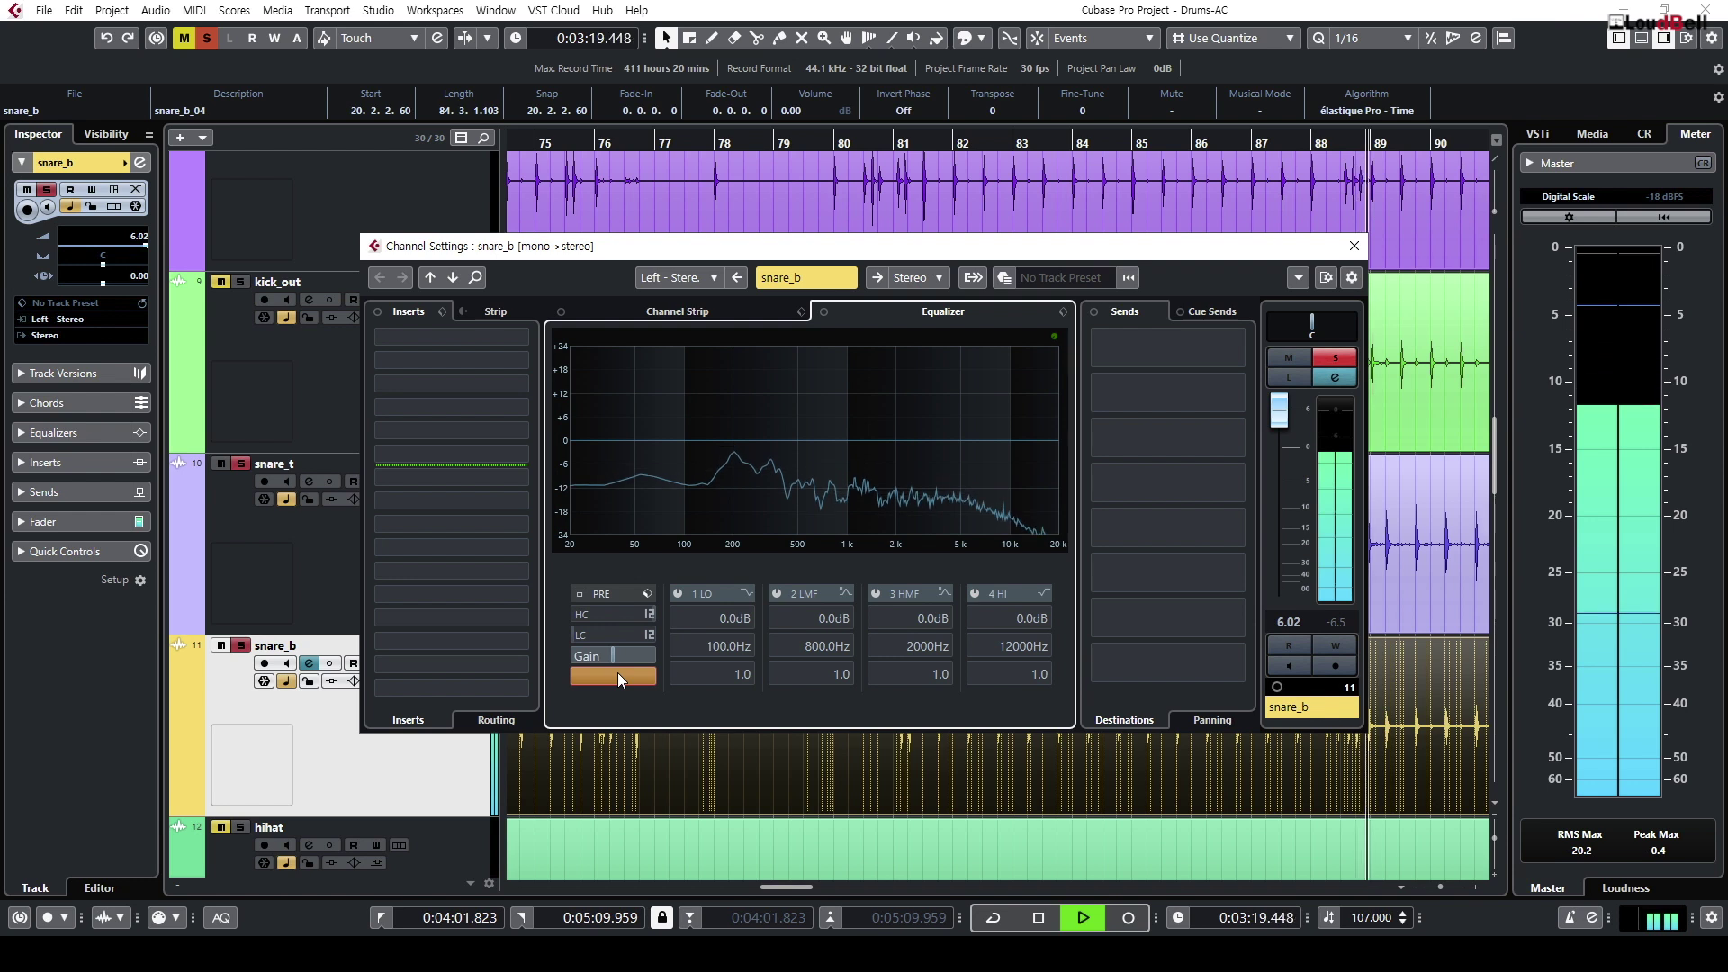
left_click(613, 673)
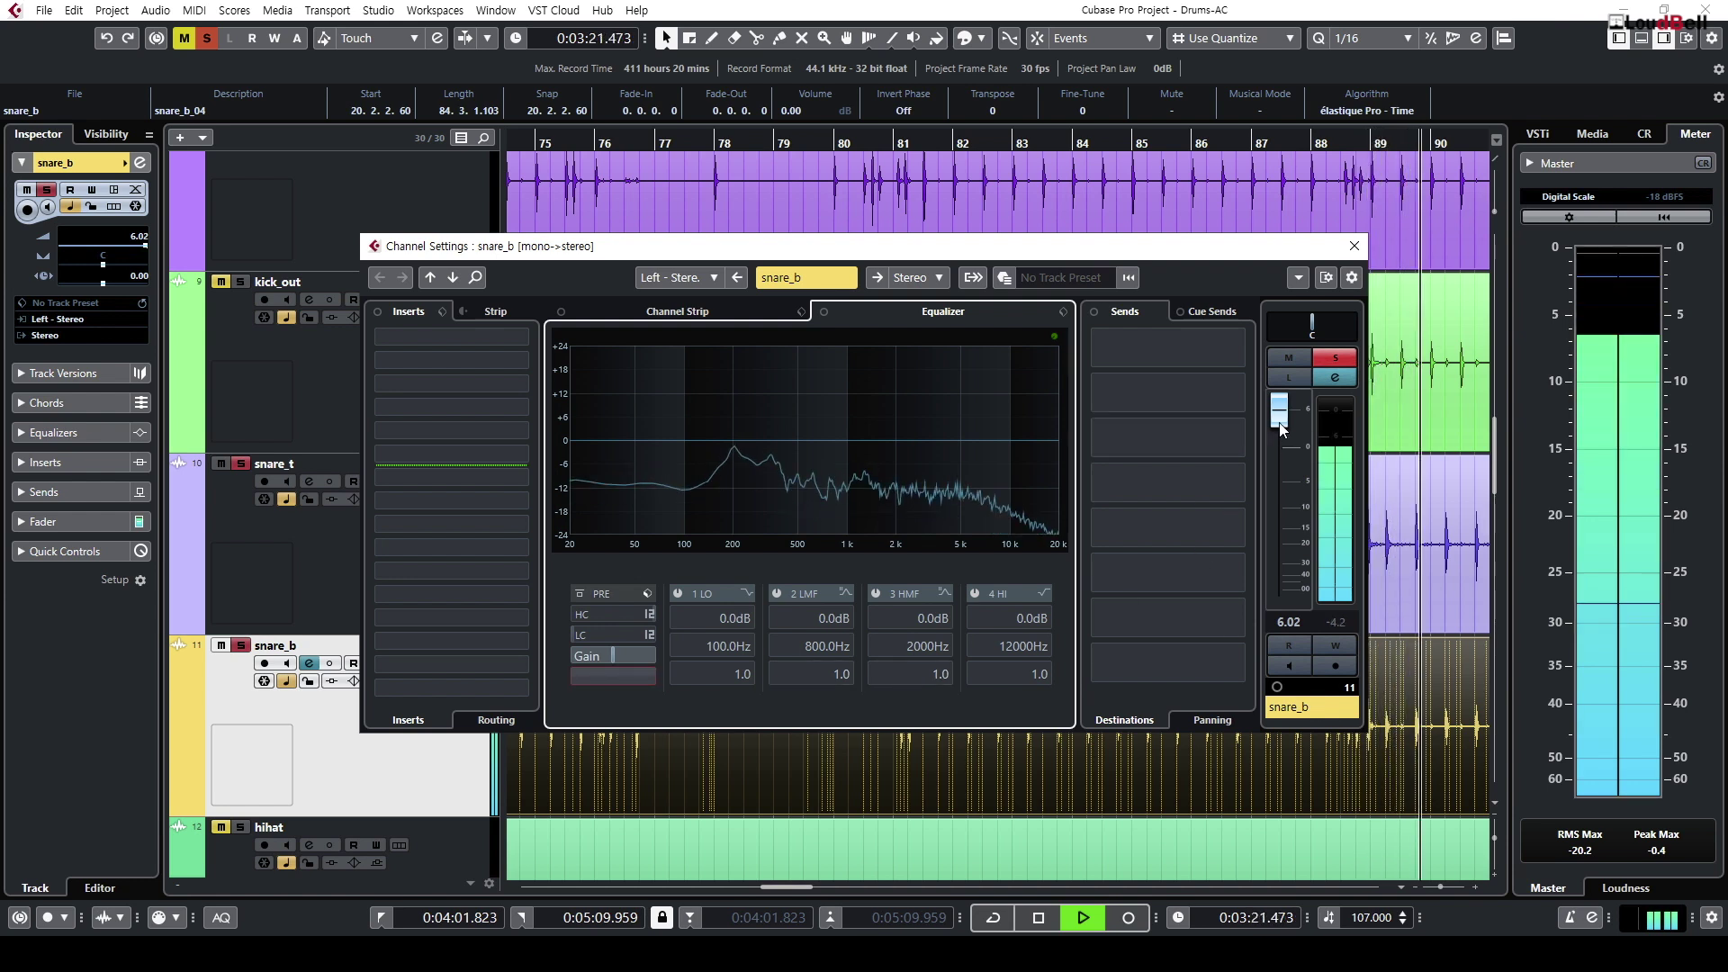
Step: Stop playback, reset snare_b's fader to 0.00 dB, and close its channel settings
key("space")
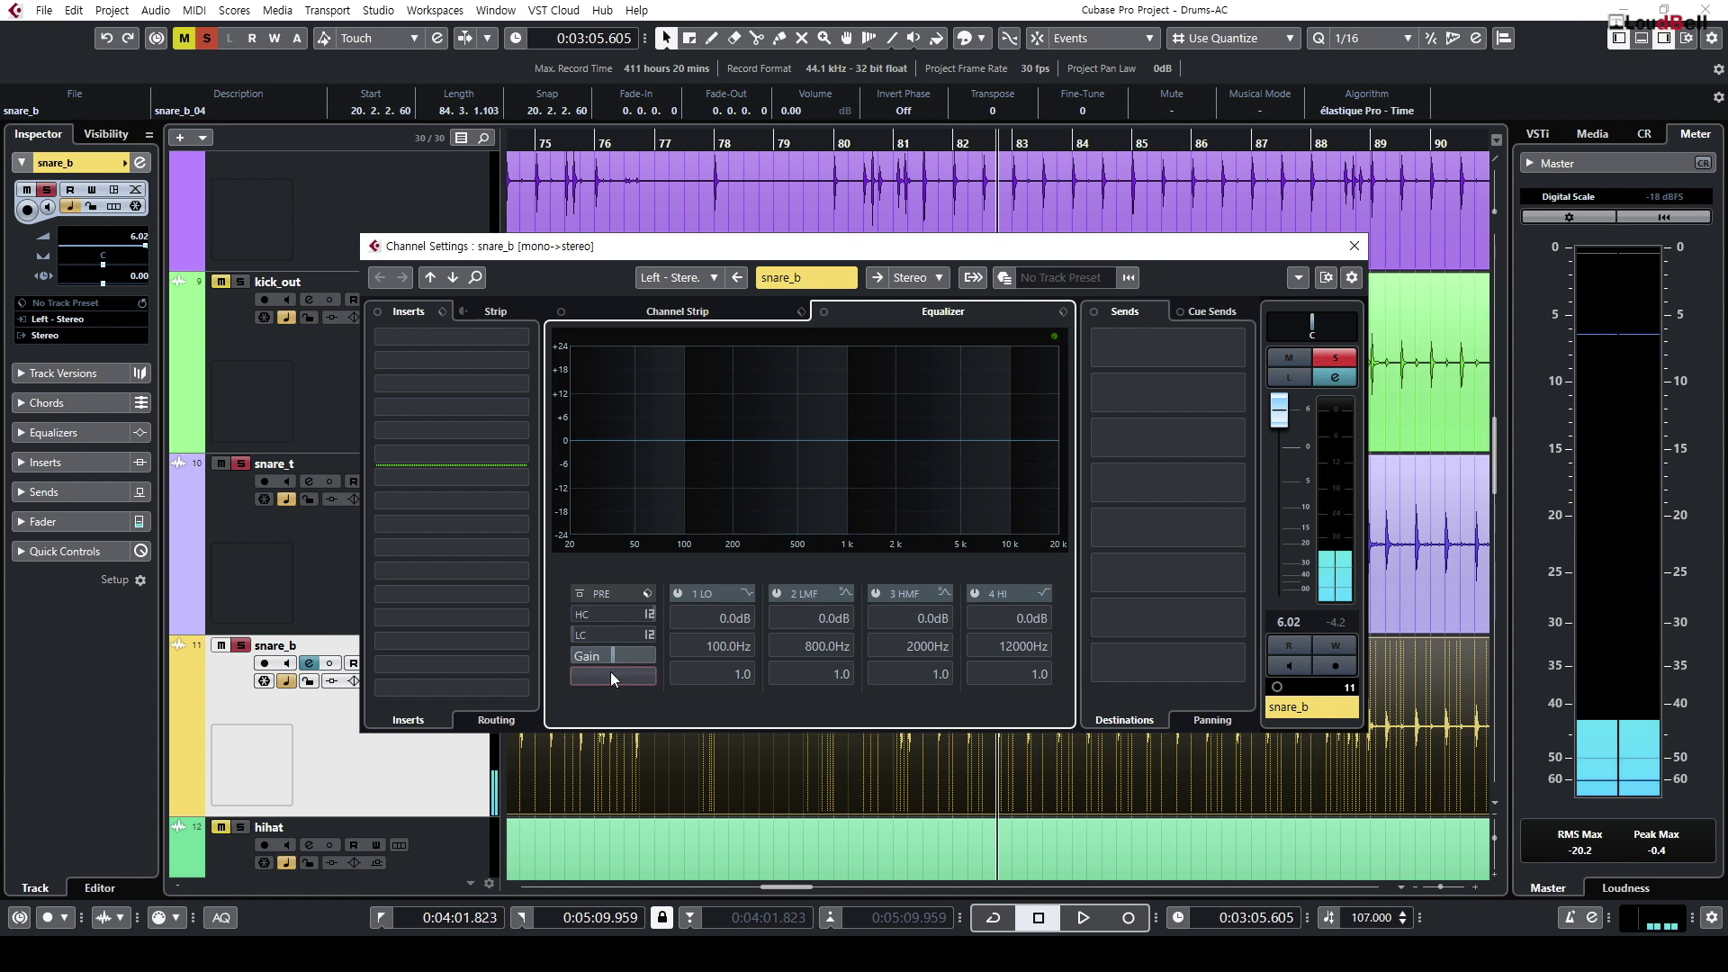
left_click(1287, 413, "ctrl")
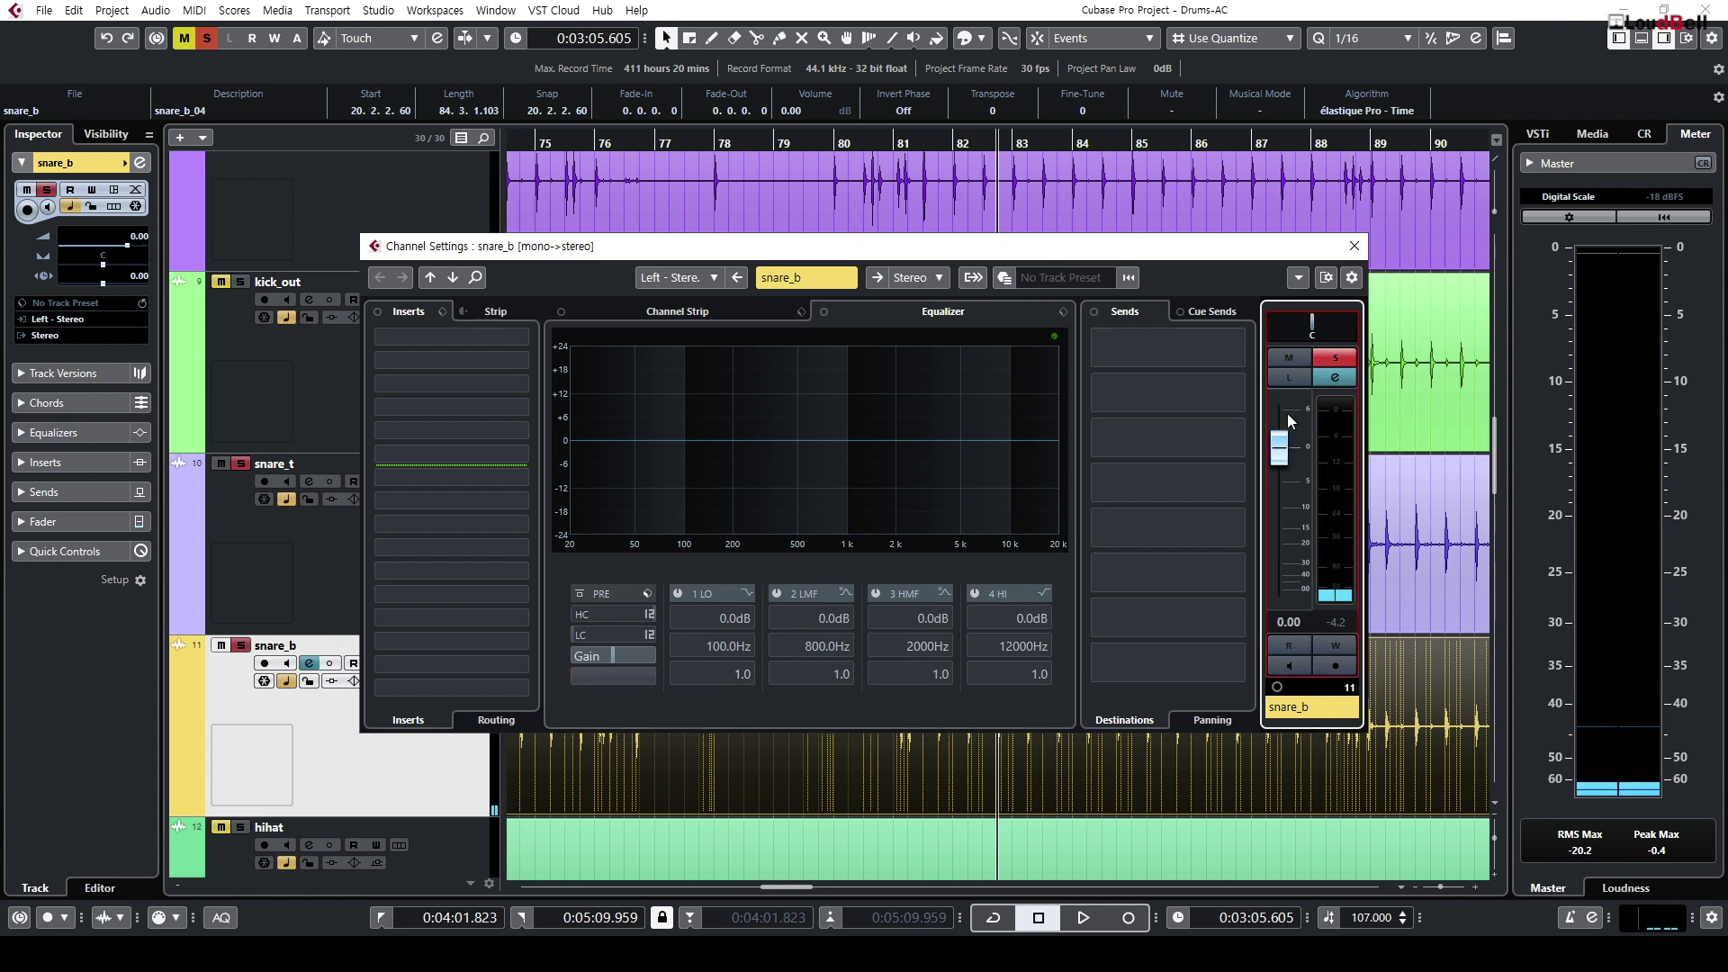
left_click(1354, 246)
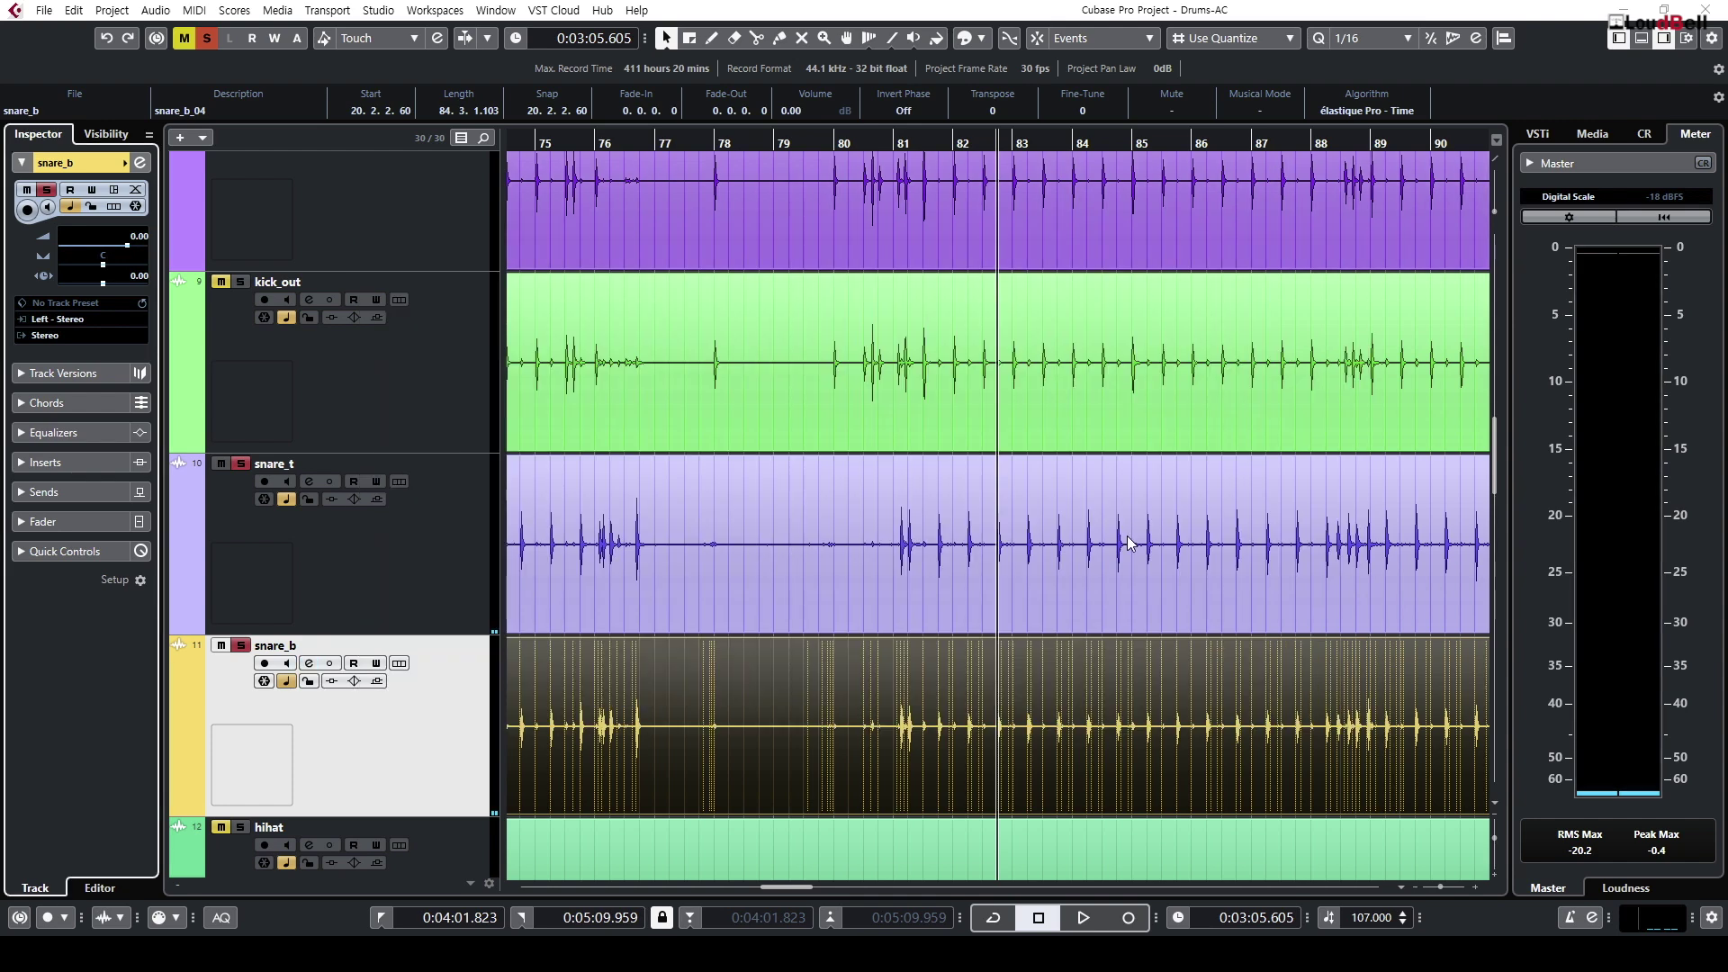
key("g")
key("g")
key("g")
key("g")
key("g")
key("g")
left_click_drag(1235, 549, 952, 572)
left_click(990, 666)
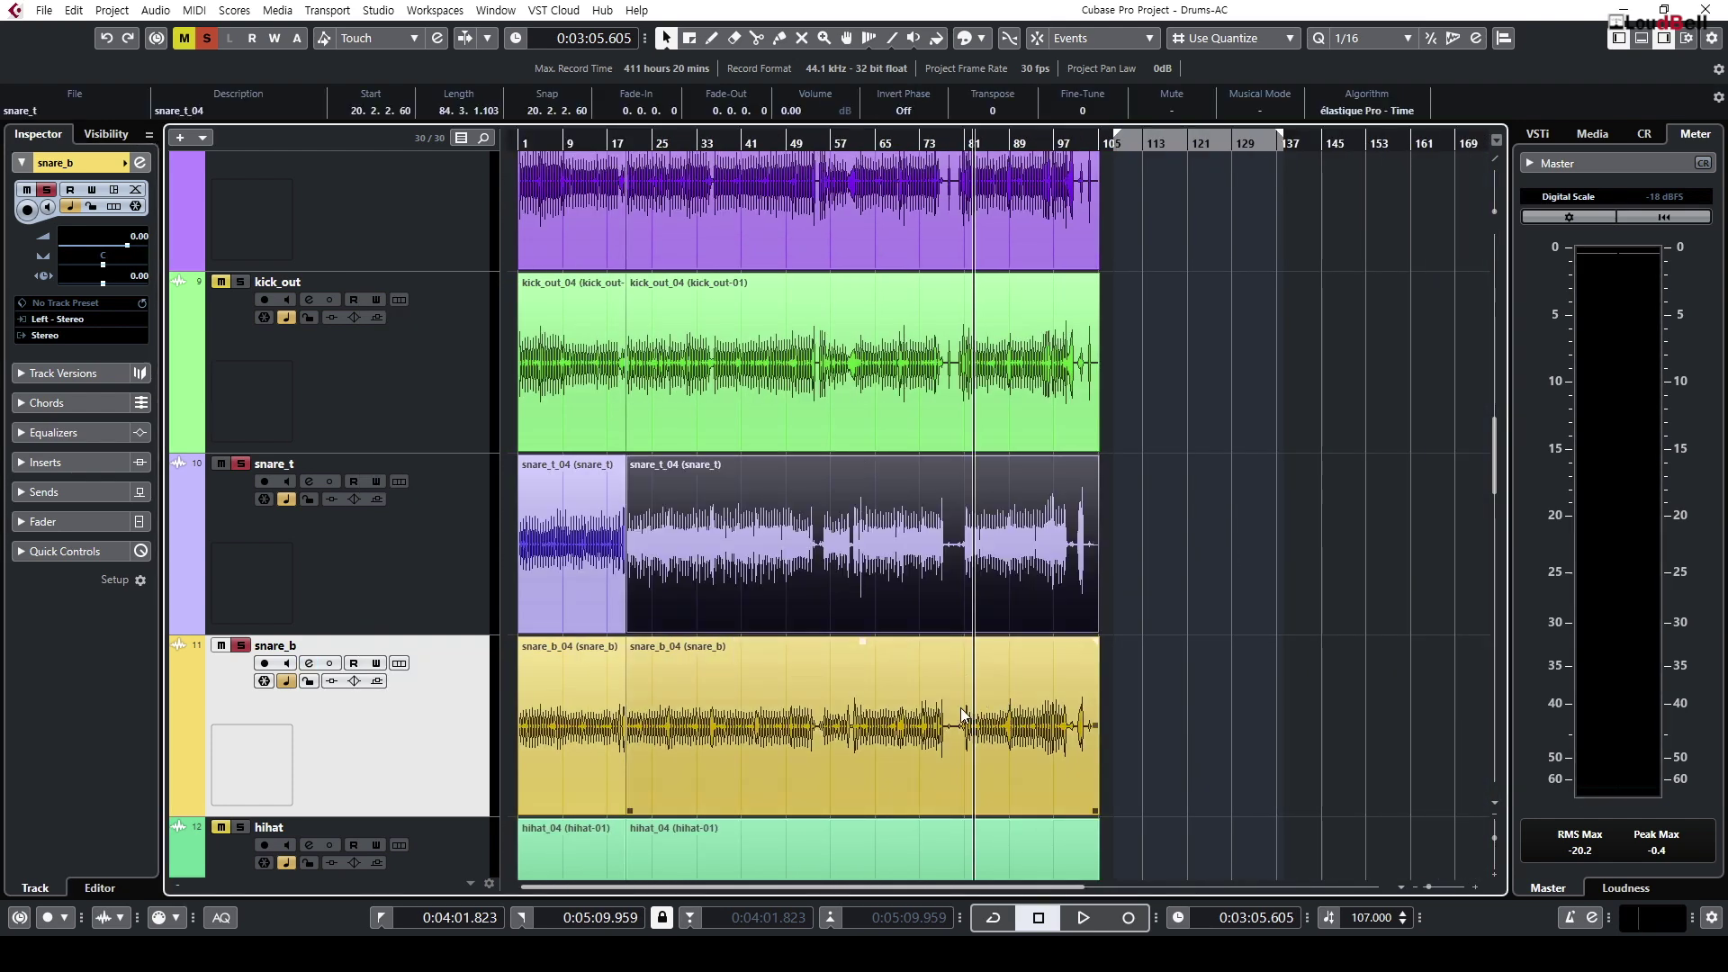
key("h")
key("h")
key("h")
key("h")
key("h")
key("h")
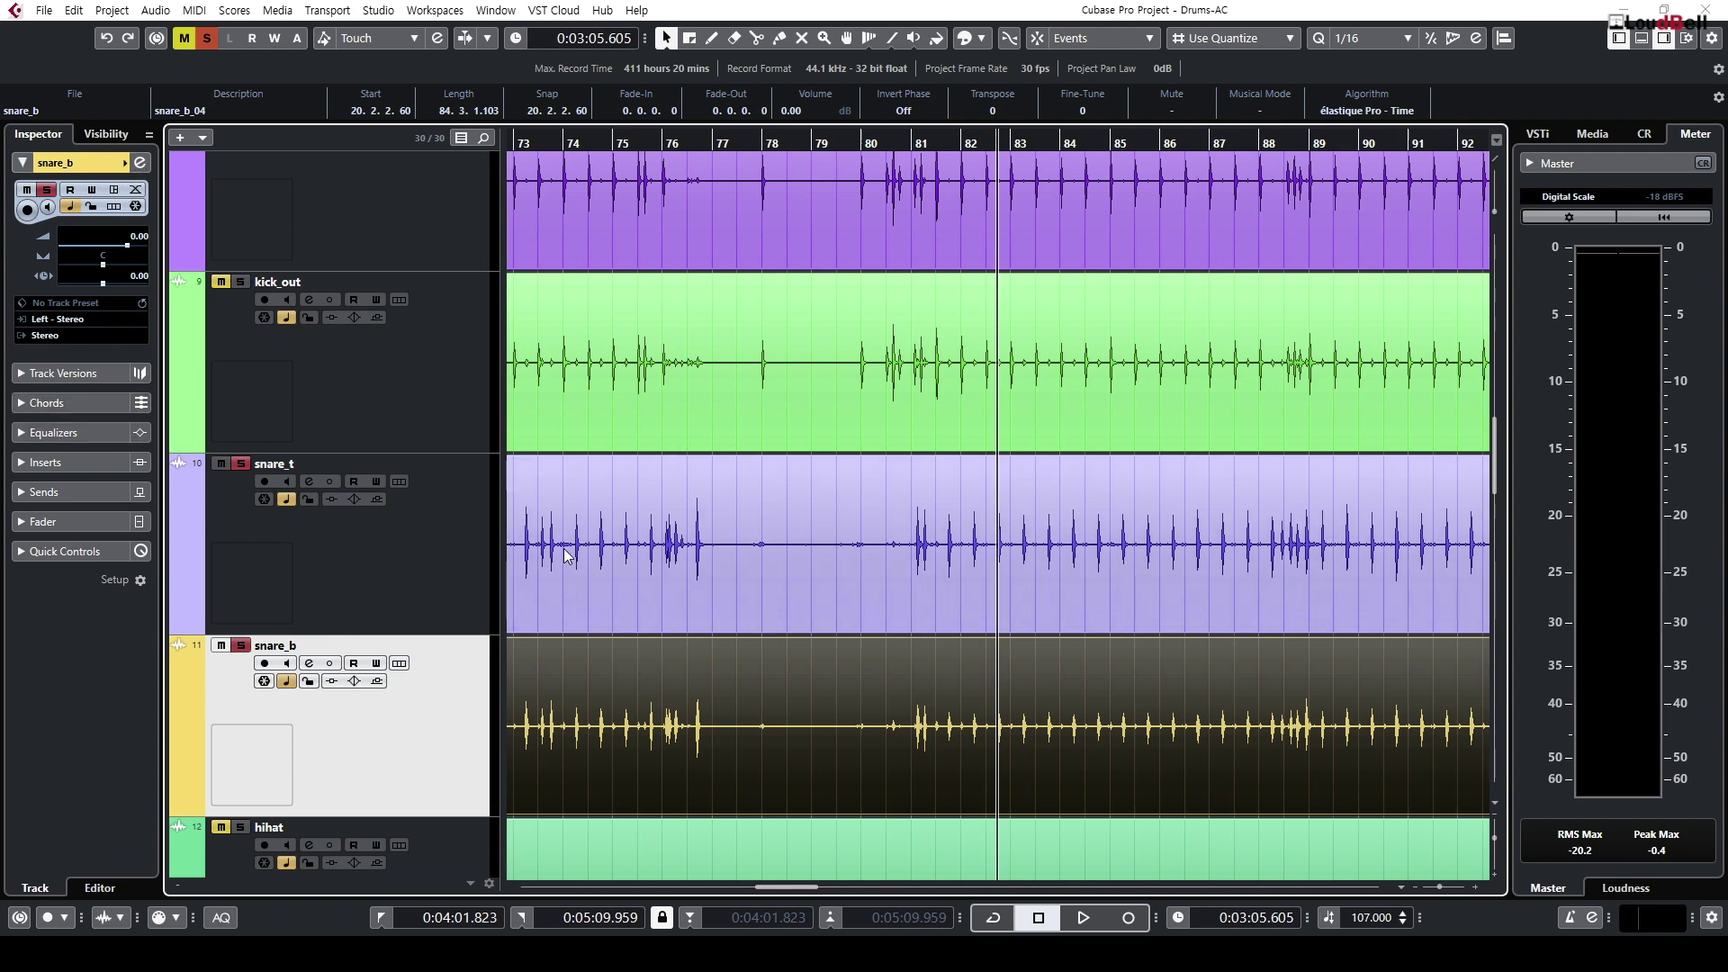
left_click(308, 664)
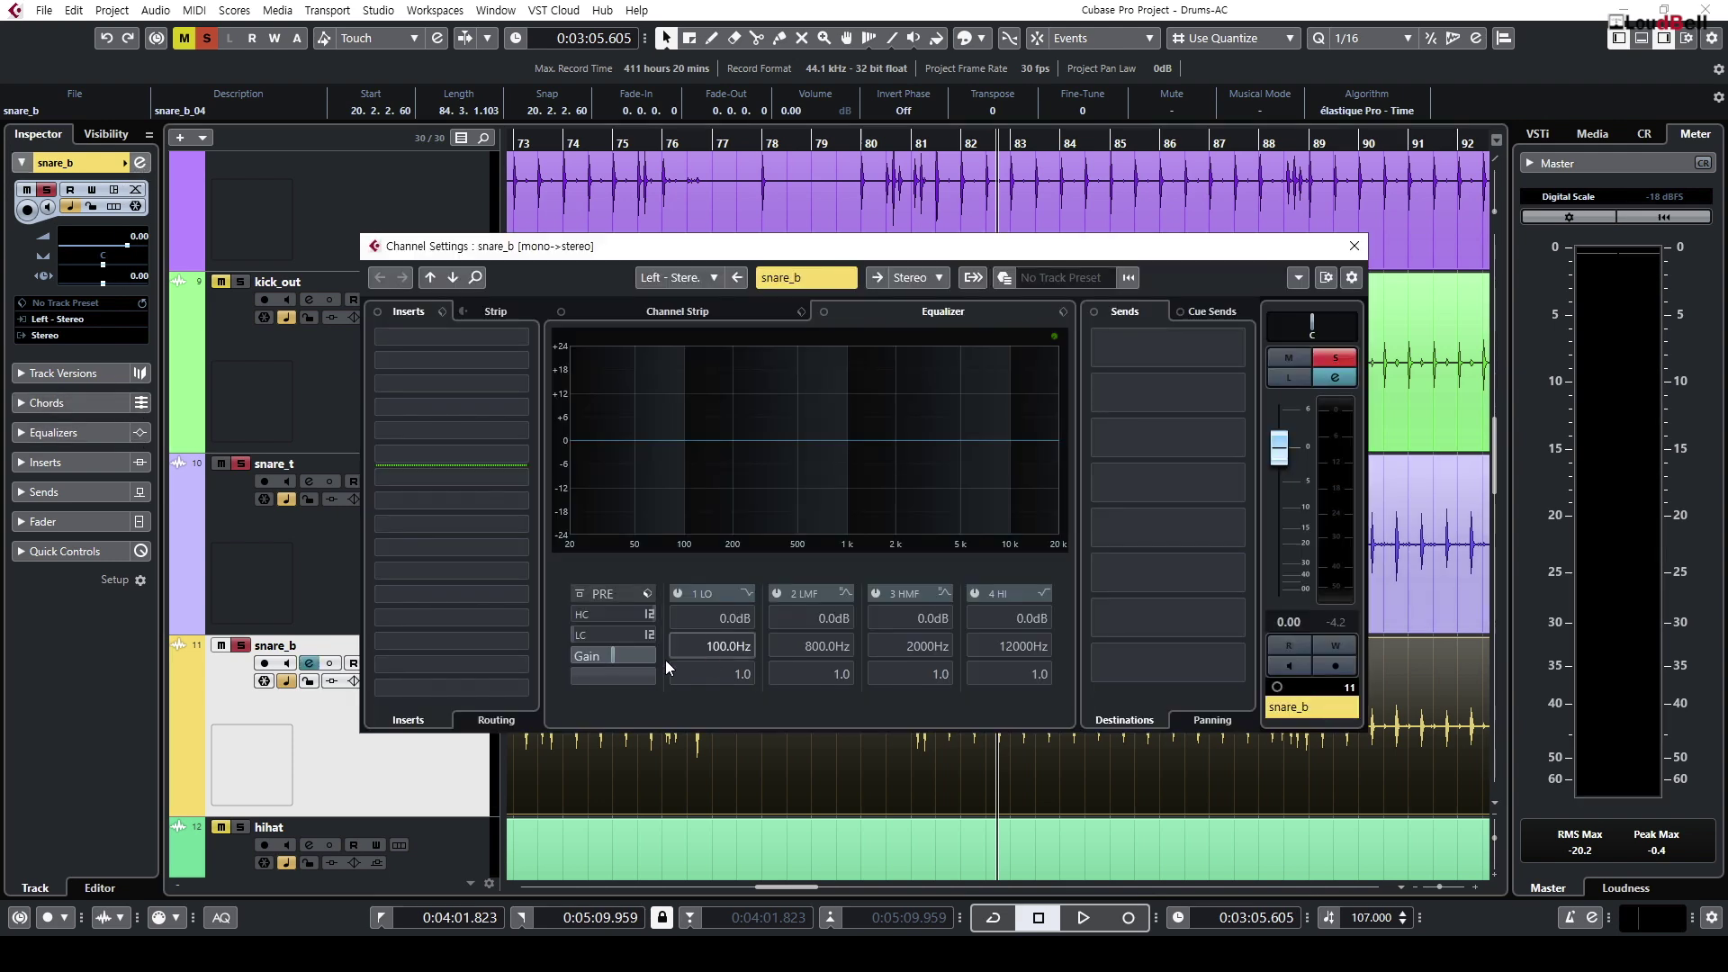
left_click(1355, 246)
Step: Look over the project's drum tracks from kick-in to oh_2 and the second drum set starting at 01 Kick-in
key("g")
key("g")
key("g")
key("g")
key("g")
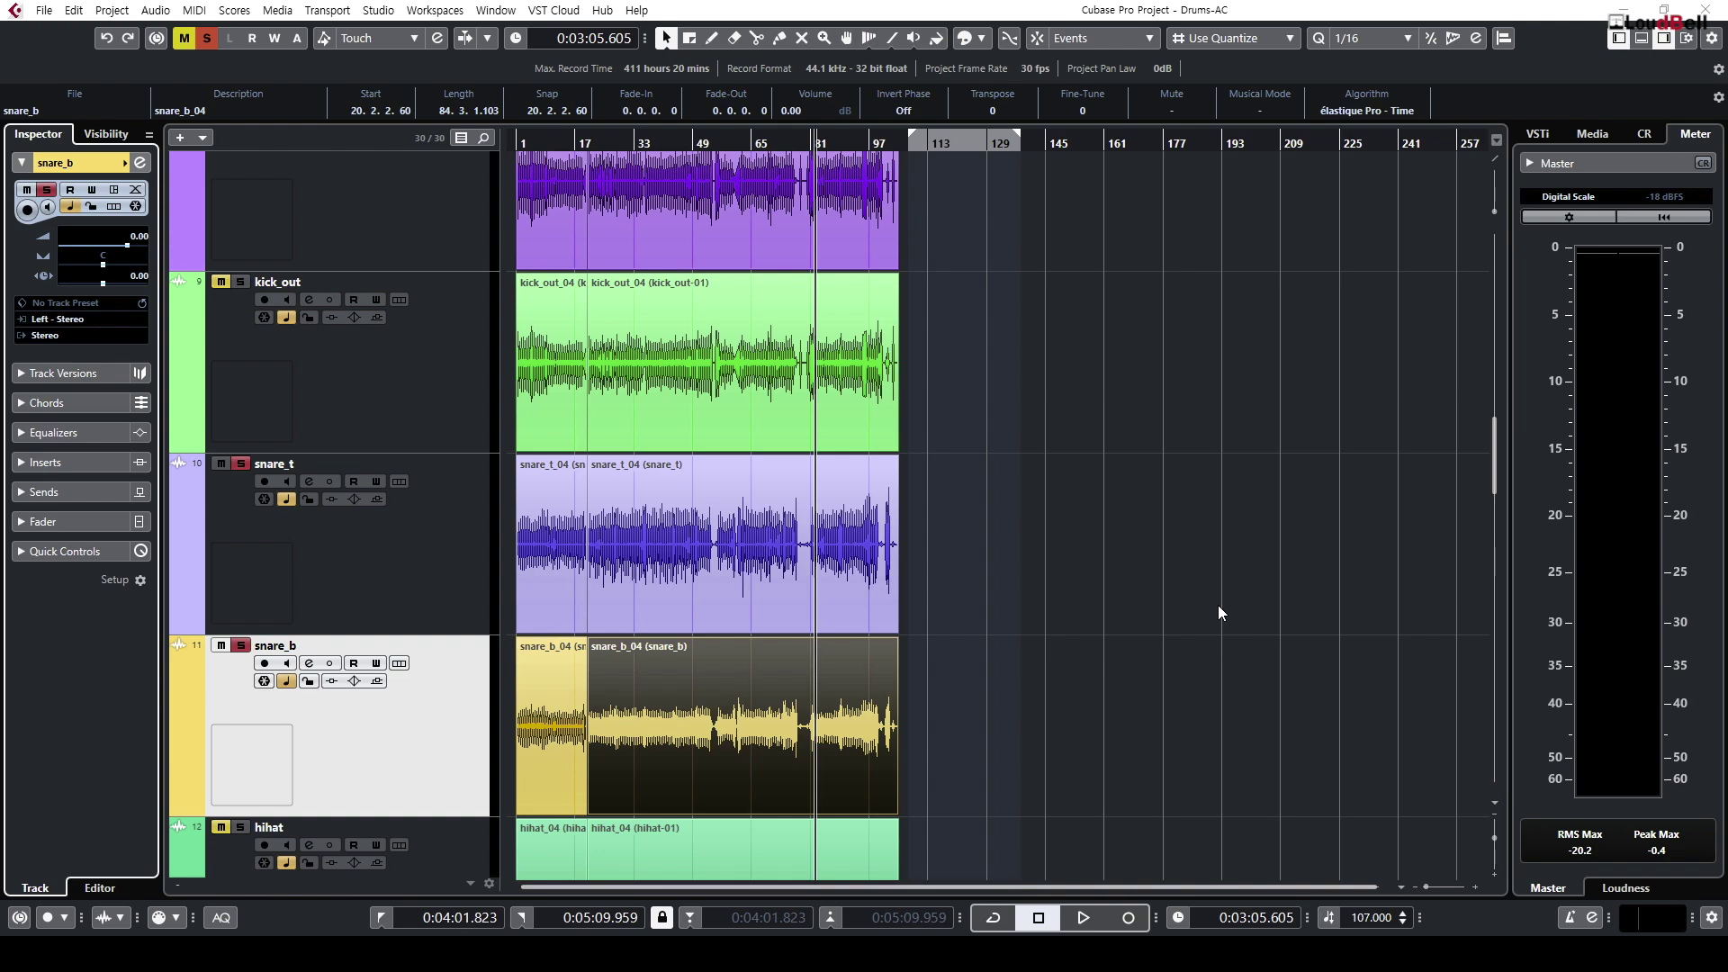
key("shift+g")
key("shift+g")
key("shift+g")
key("shift+h")
key("shift+h")
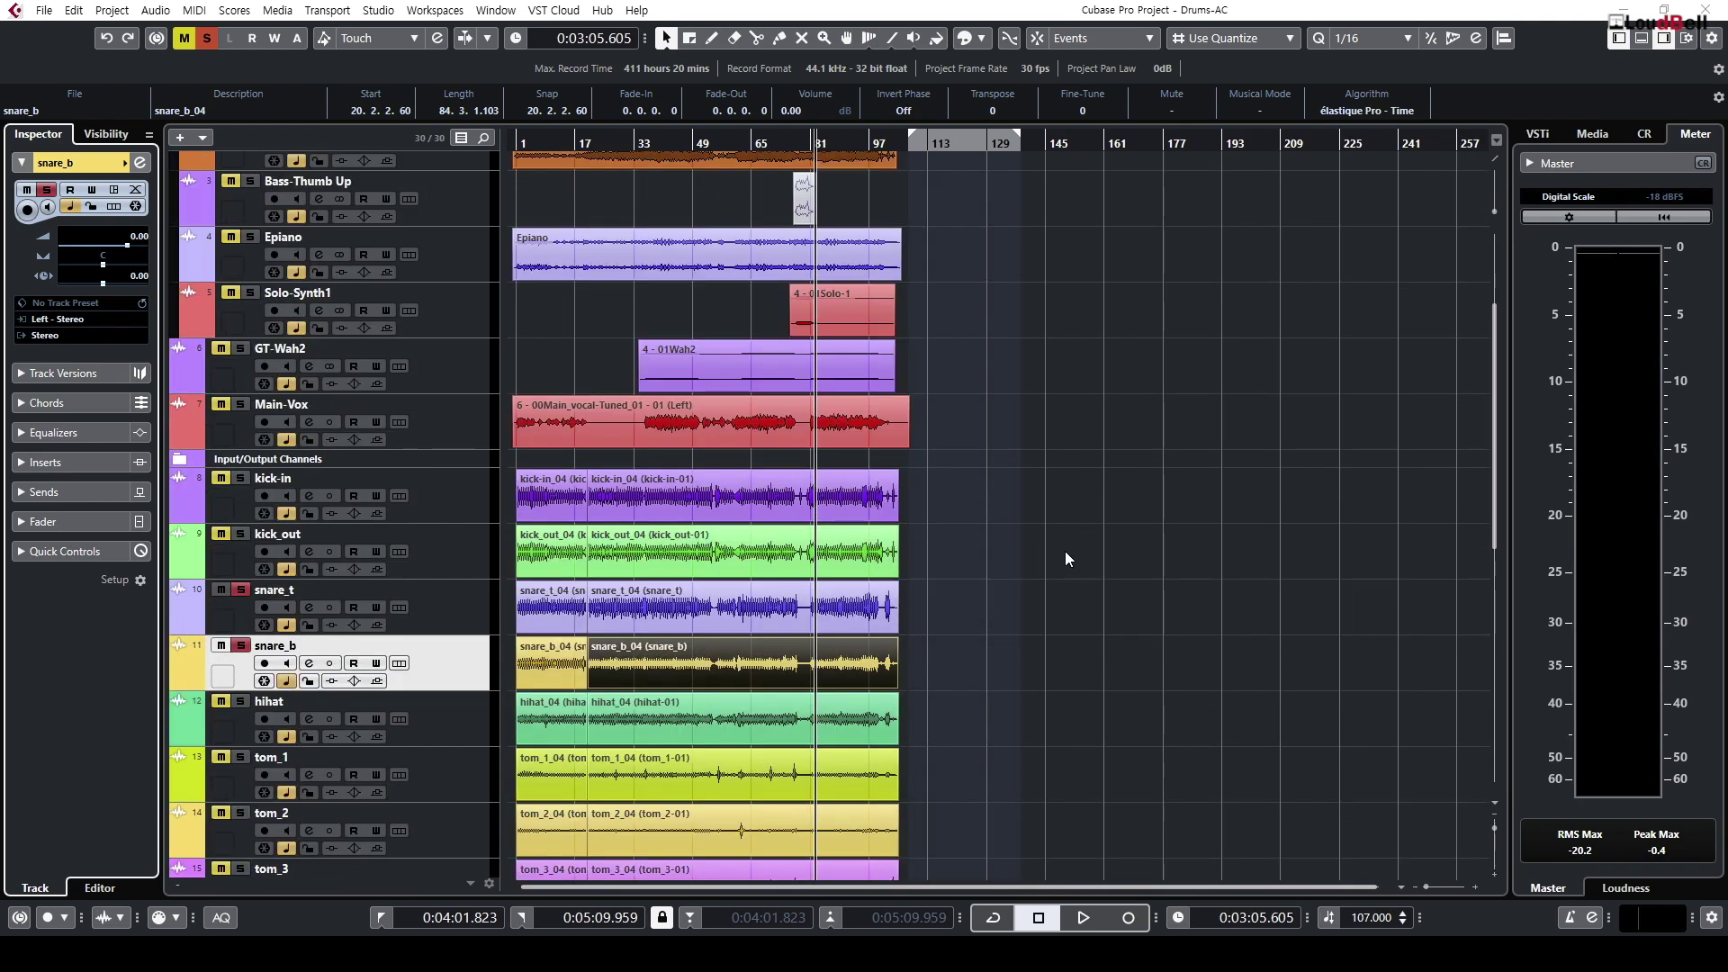
key("h")
scroll(1320, 504, "down", 8)
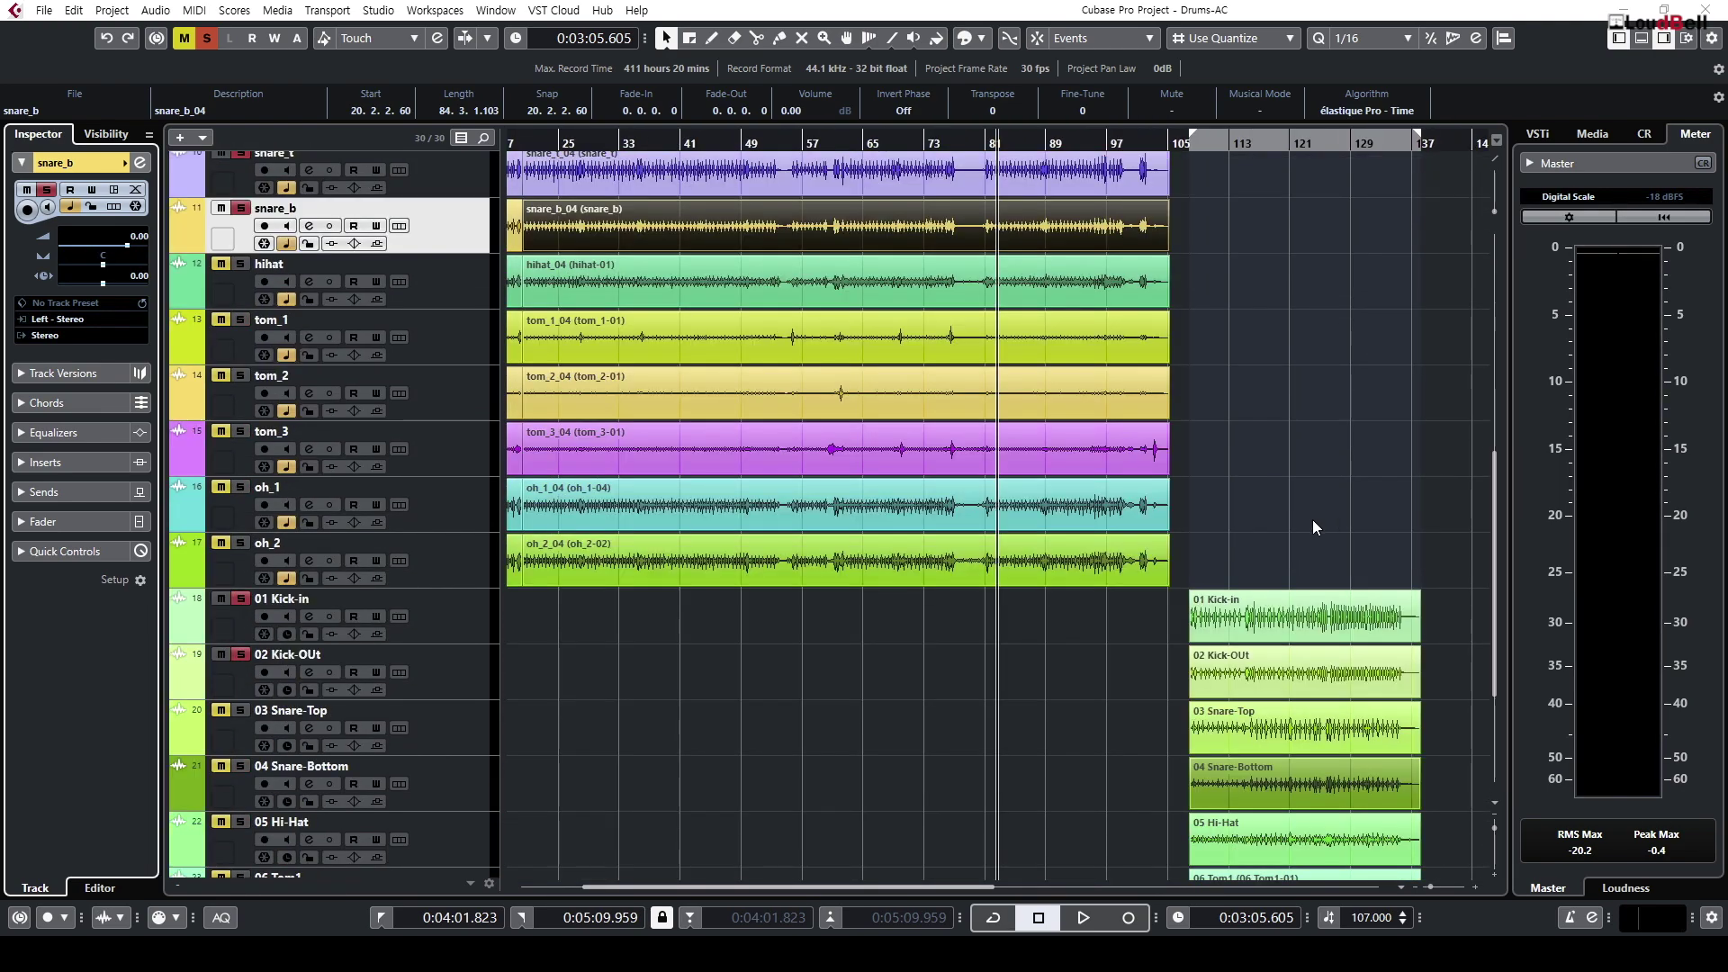
key("g")
scroll(1043, 260, "down", 4)
scroll(927, 225, "up", 5)
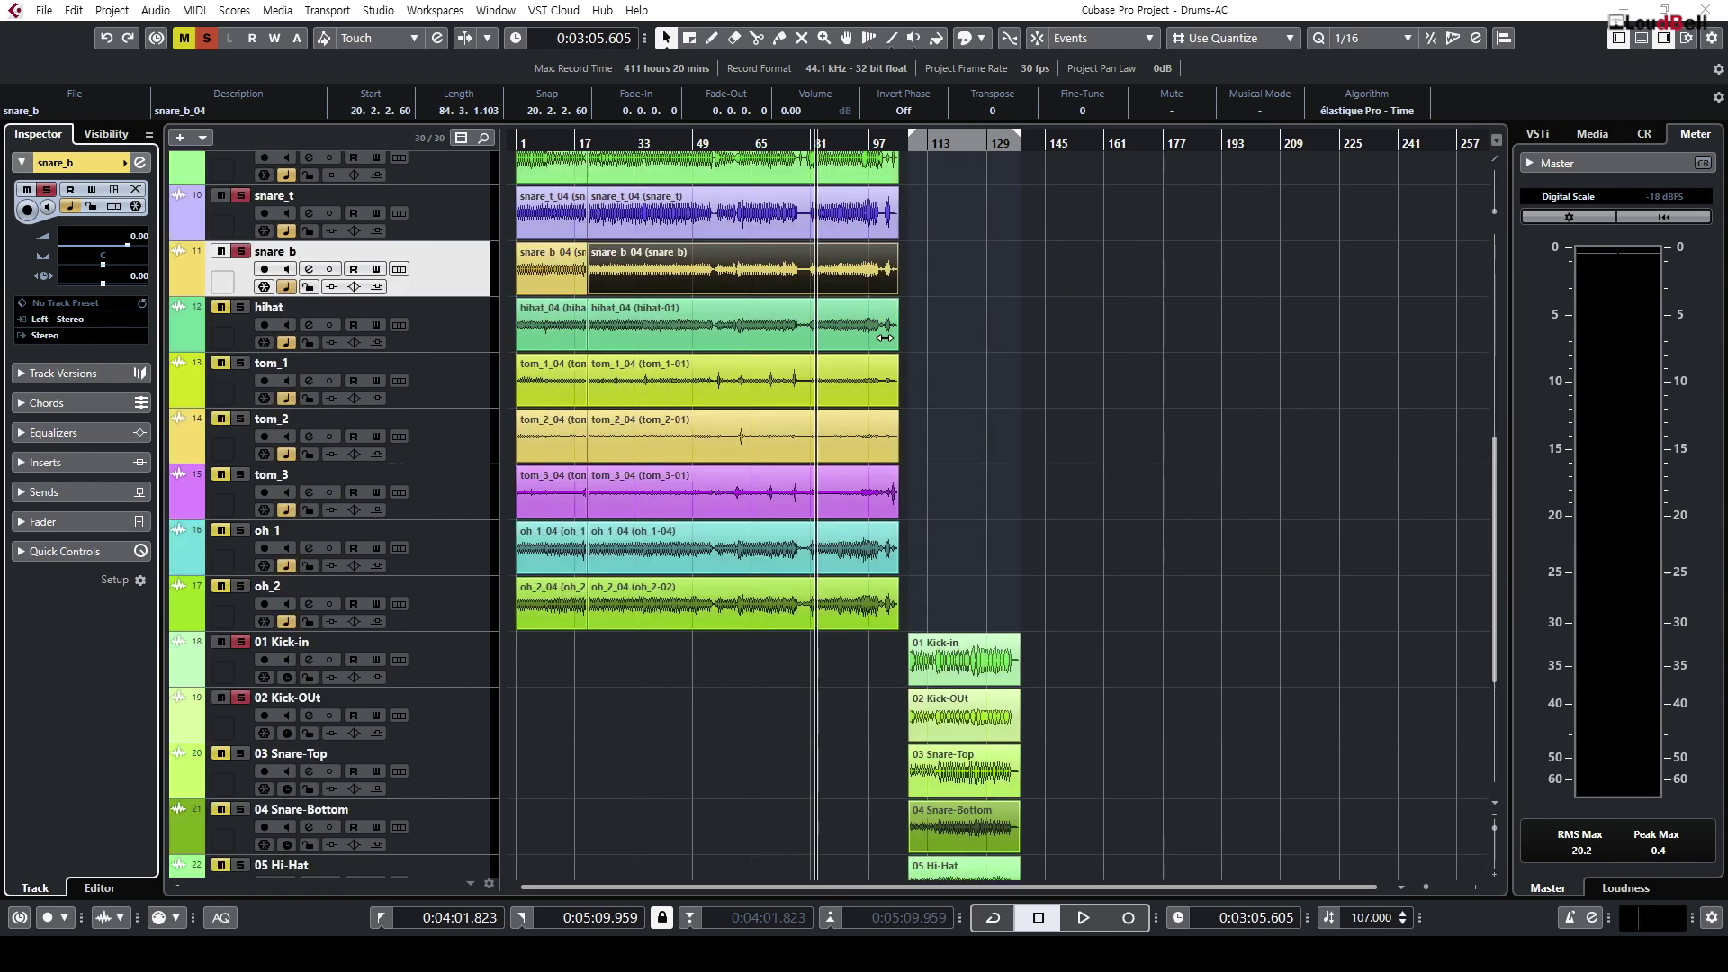
scroll(933, 294, "up", 3)
left_click_drag(979, 423, 839, 356)
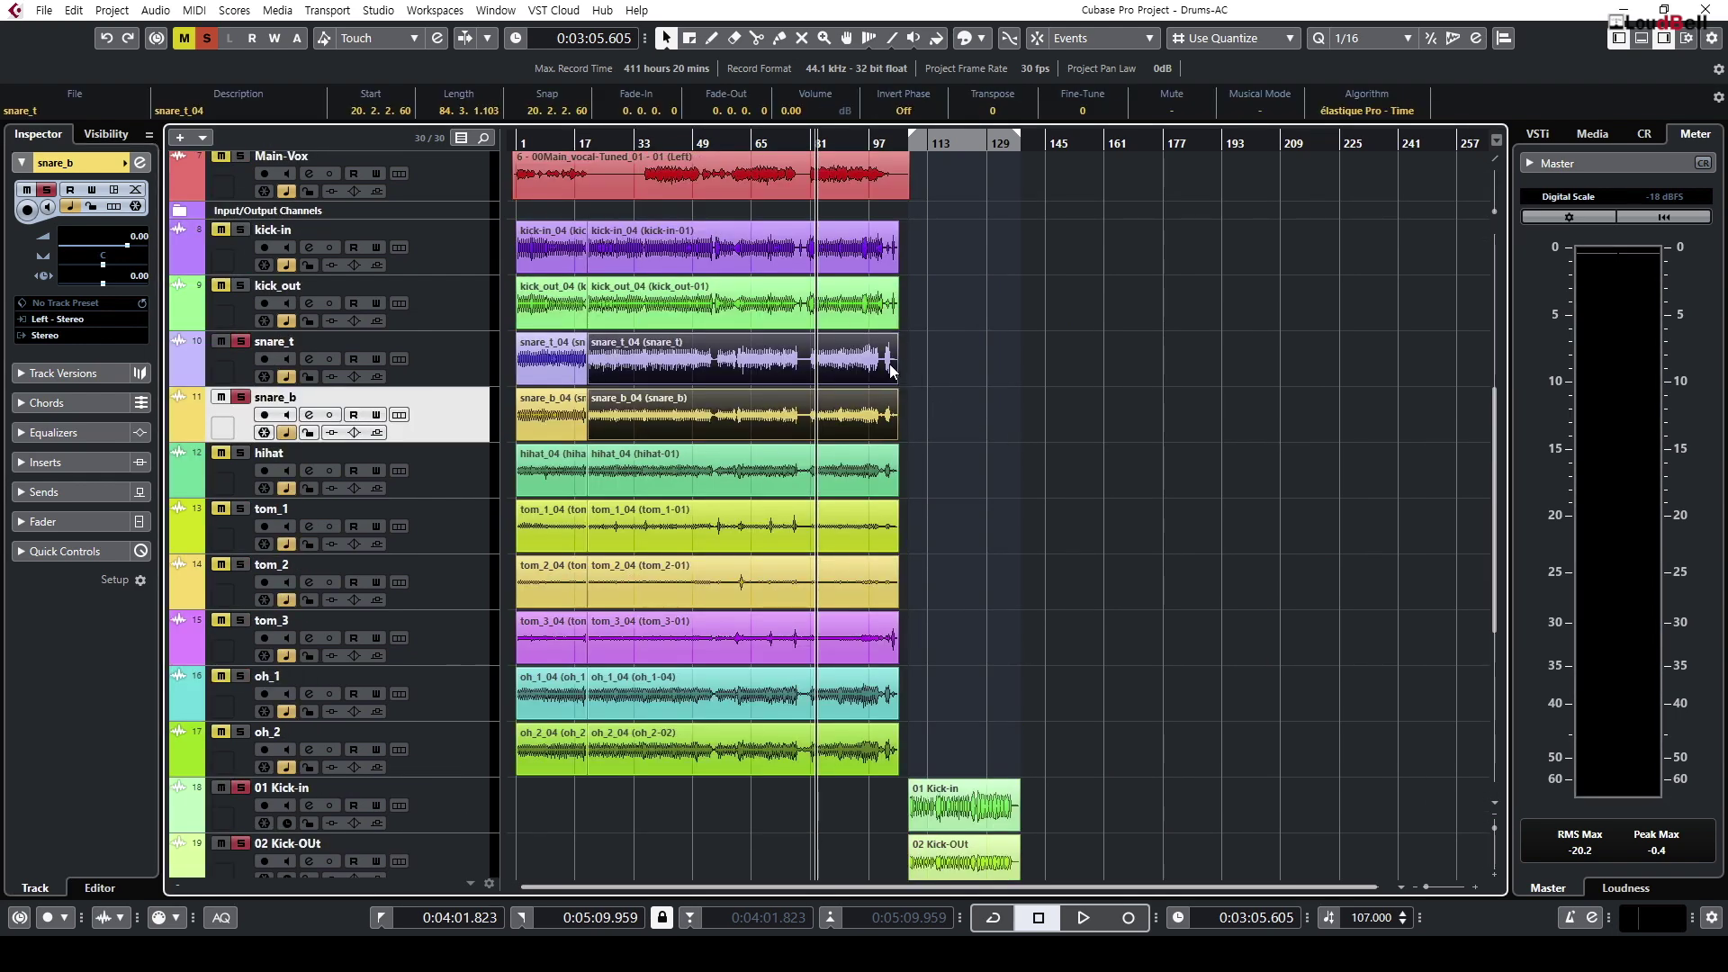
key("h")
key("g")
key("g")
Step: Move the playhead into the second drum set at 0:04:21.826 and solo the 03 Snare-Top and 04 Snare-Bottom tracks
left_click(1026, 151)
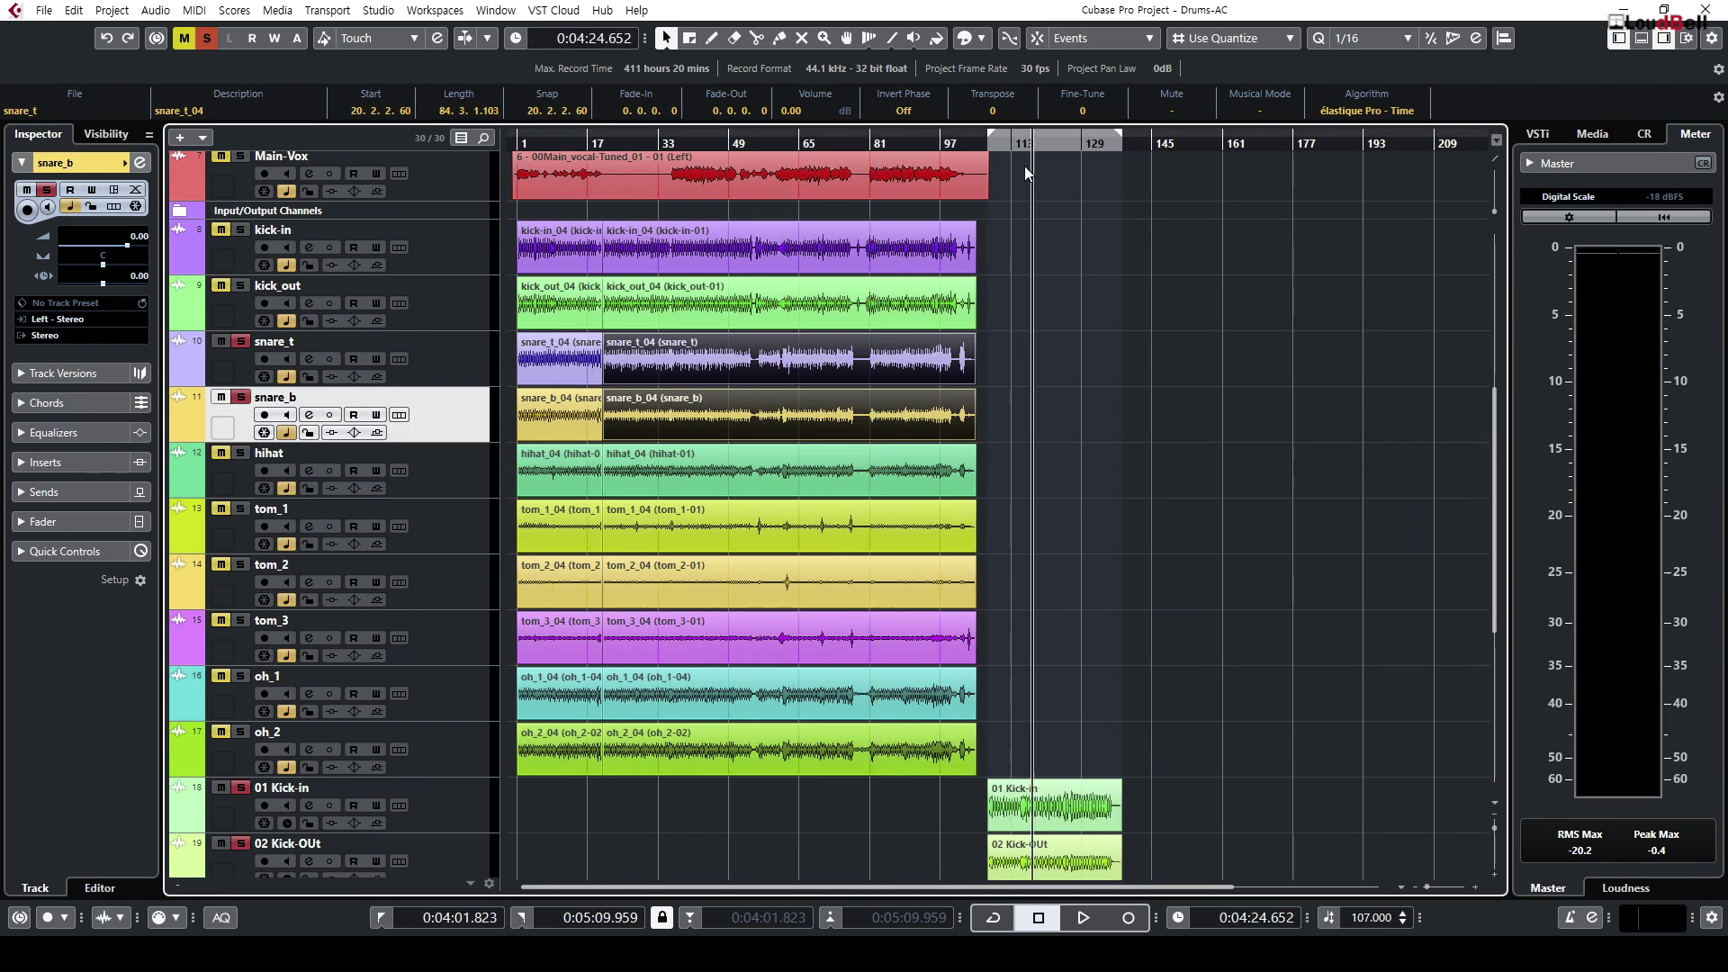
key("h")
key("h")
scroll(986, 387, "down", 8)
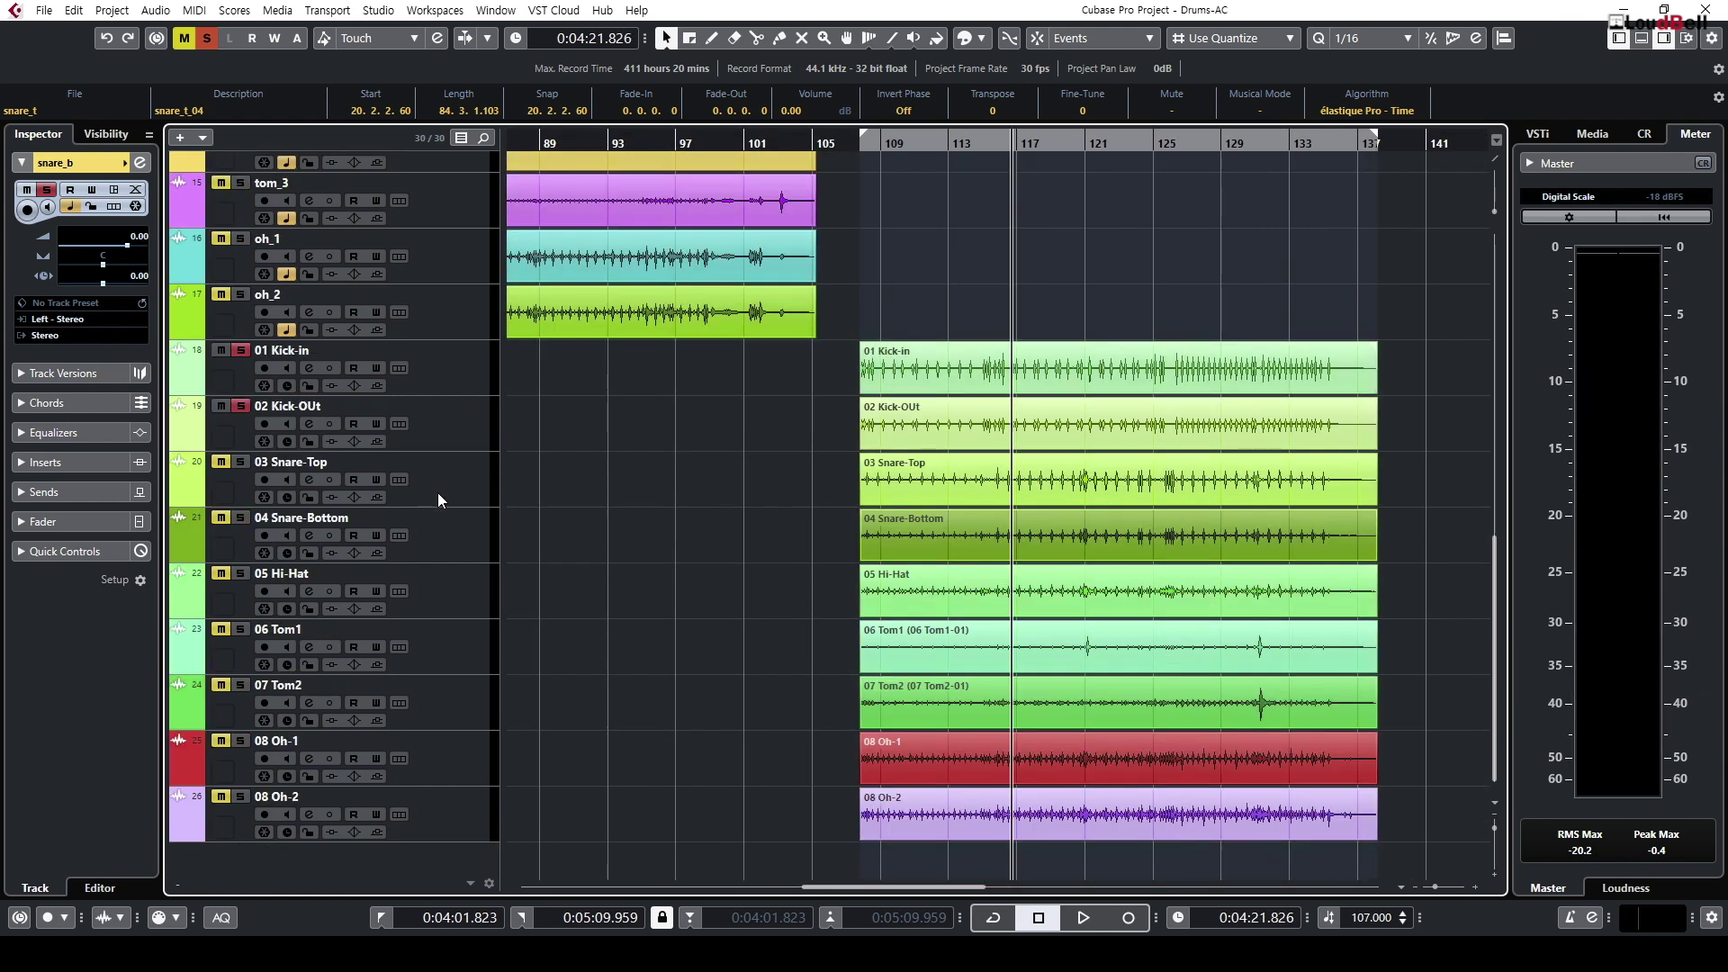
left_click(445, 495)
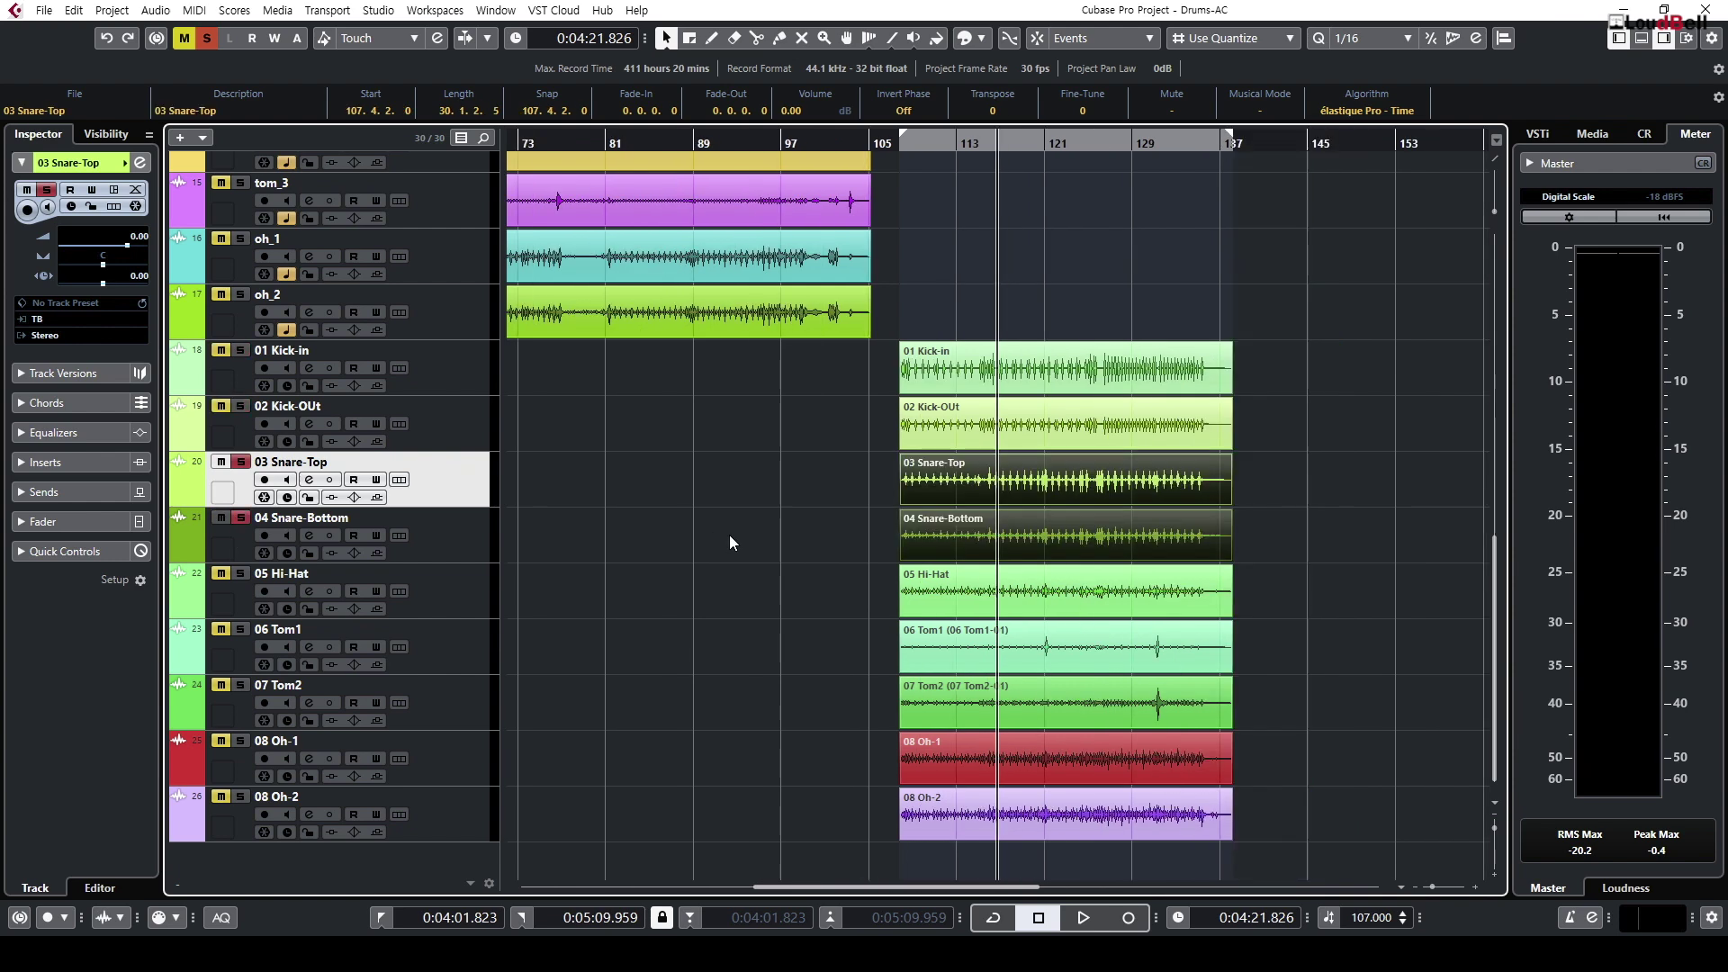
key("h")
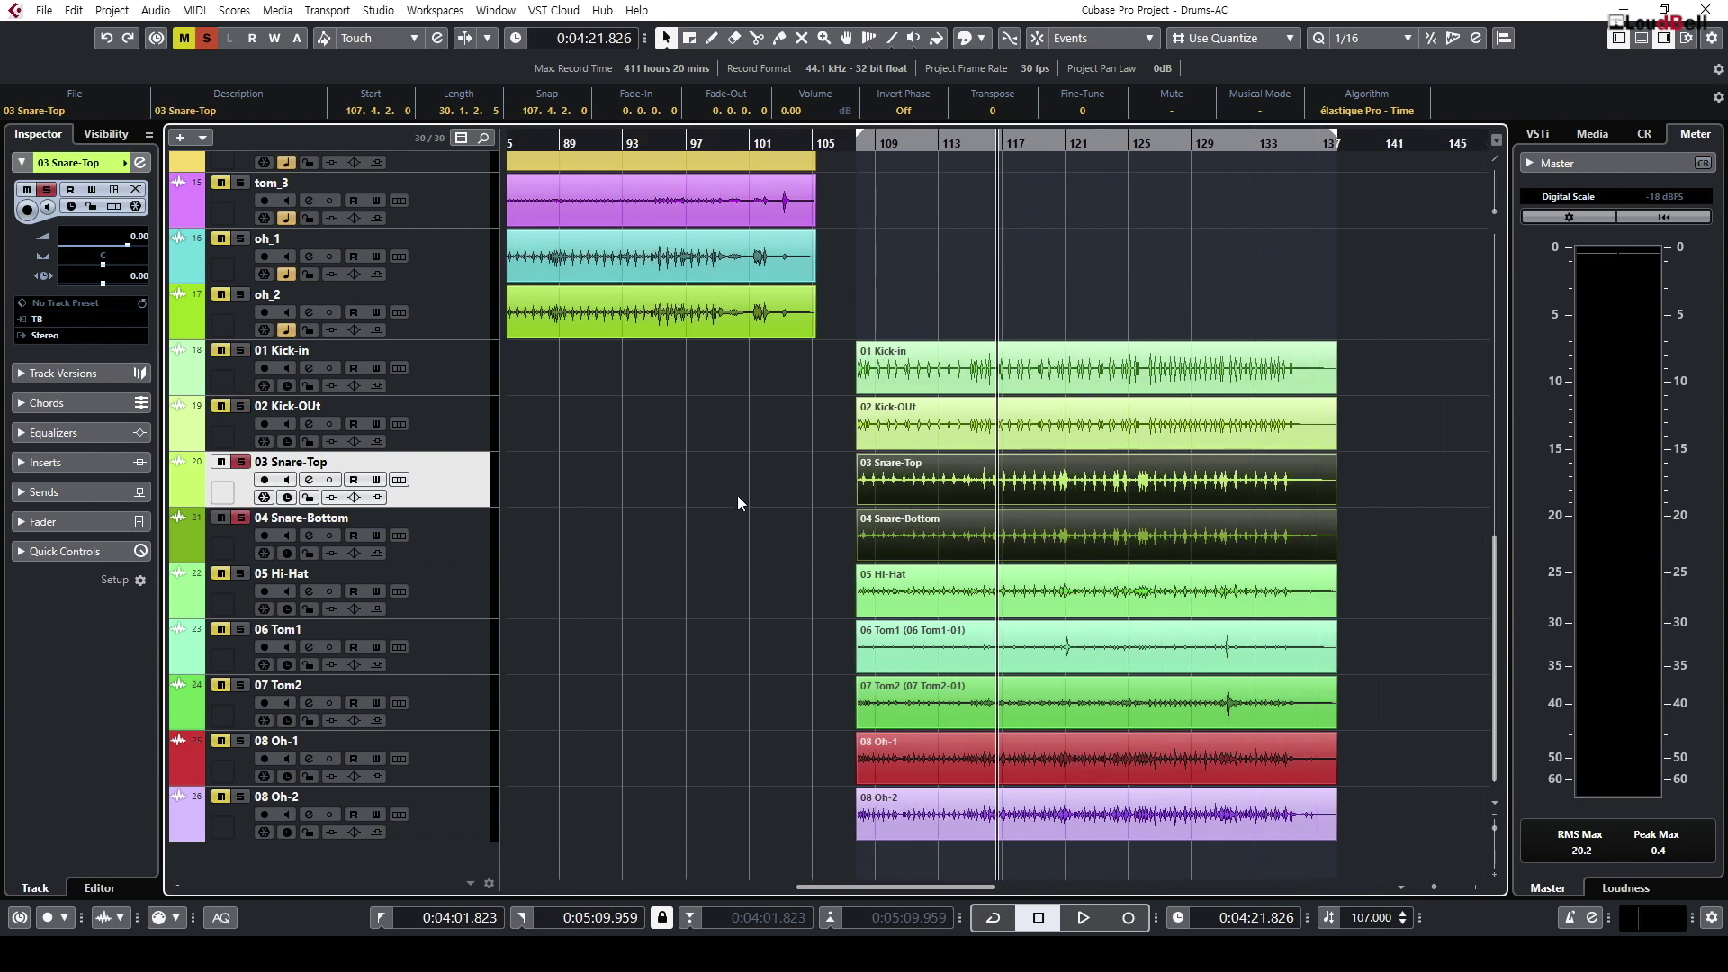
Step: Play the soloed 03 Snare-Top and 04 Snare-Bottom tracks from 0:04:21.826 and invert 04 Snare-Bottom's phase in its channel settings during playback
key("space")
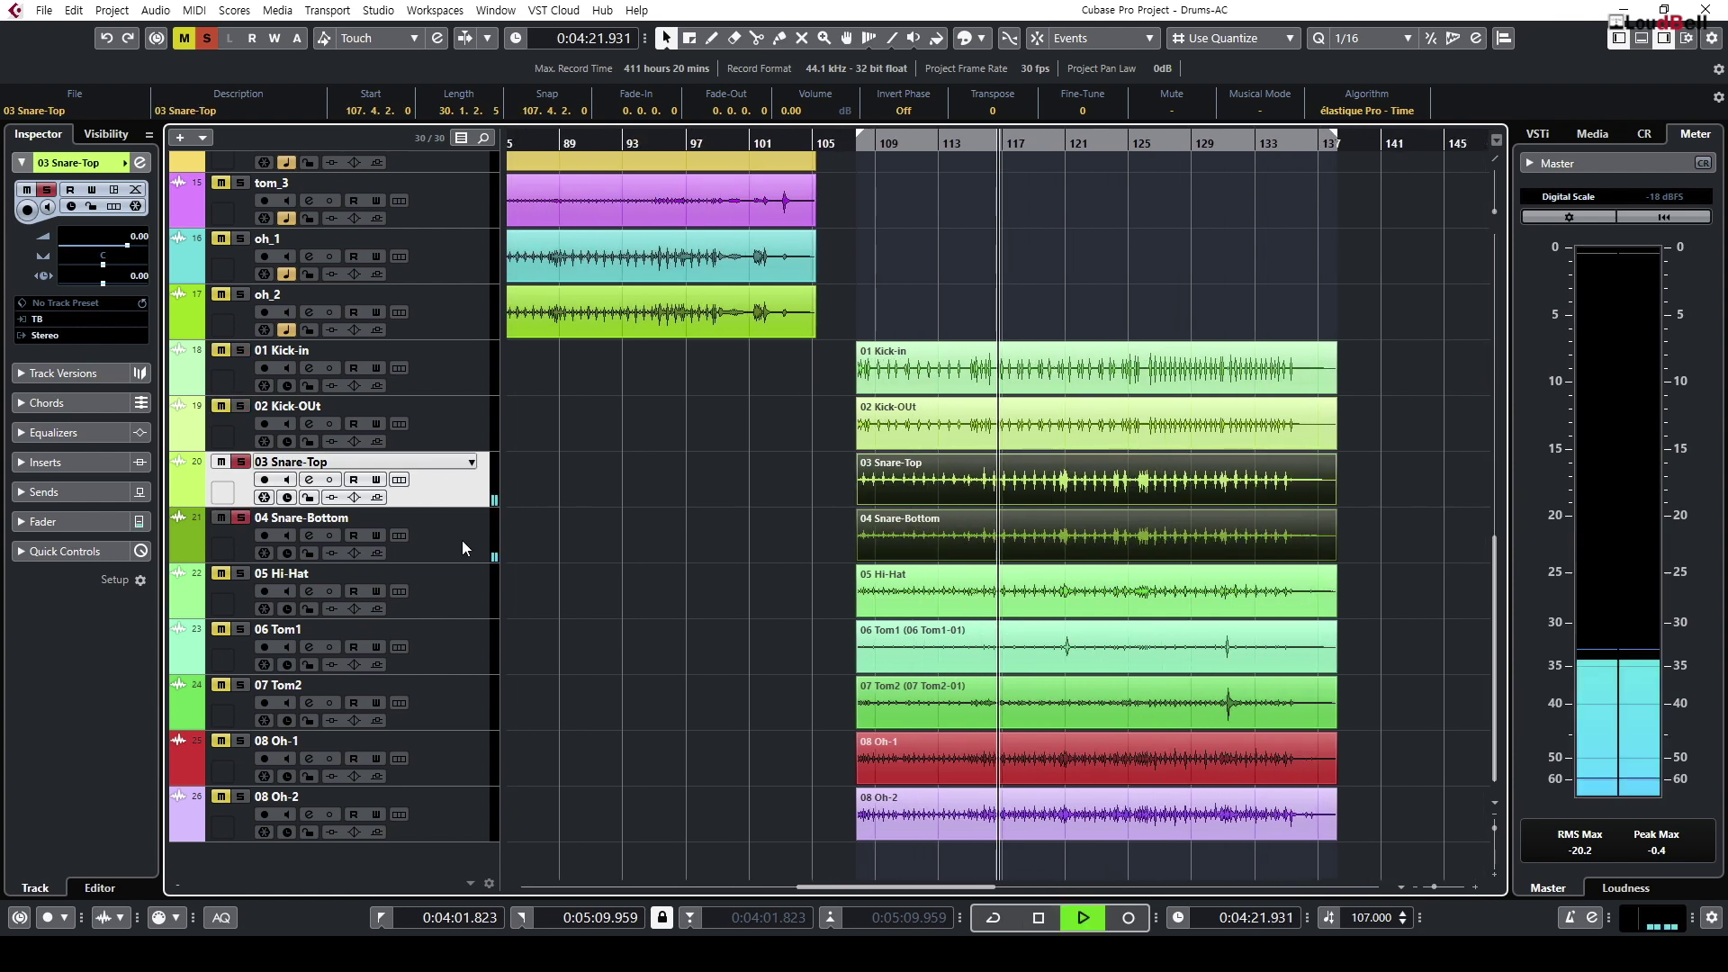
left_click(459, 546)
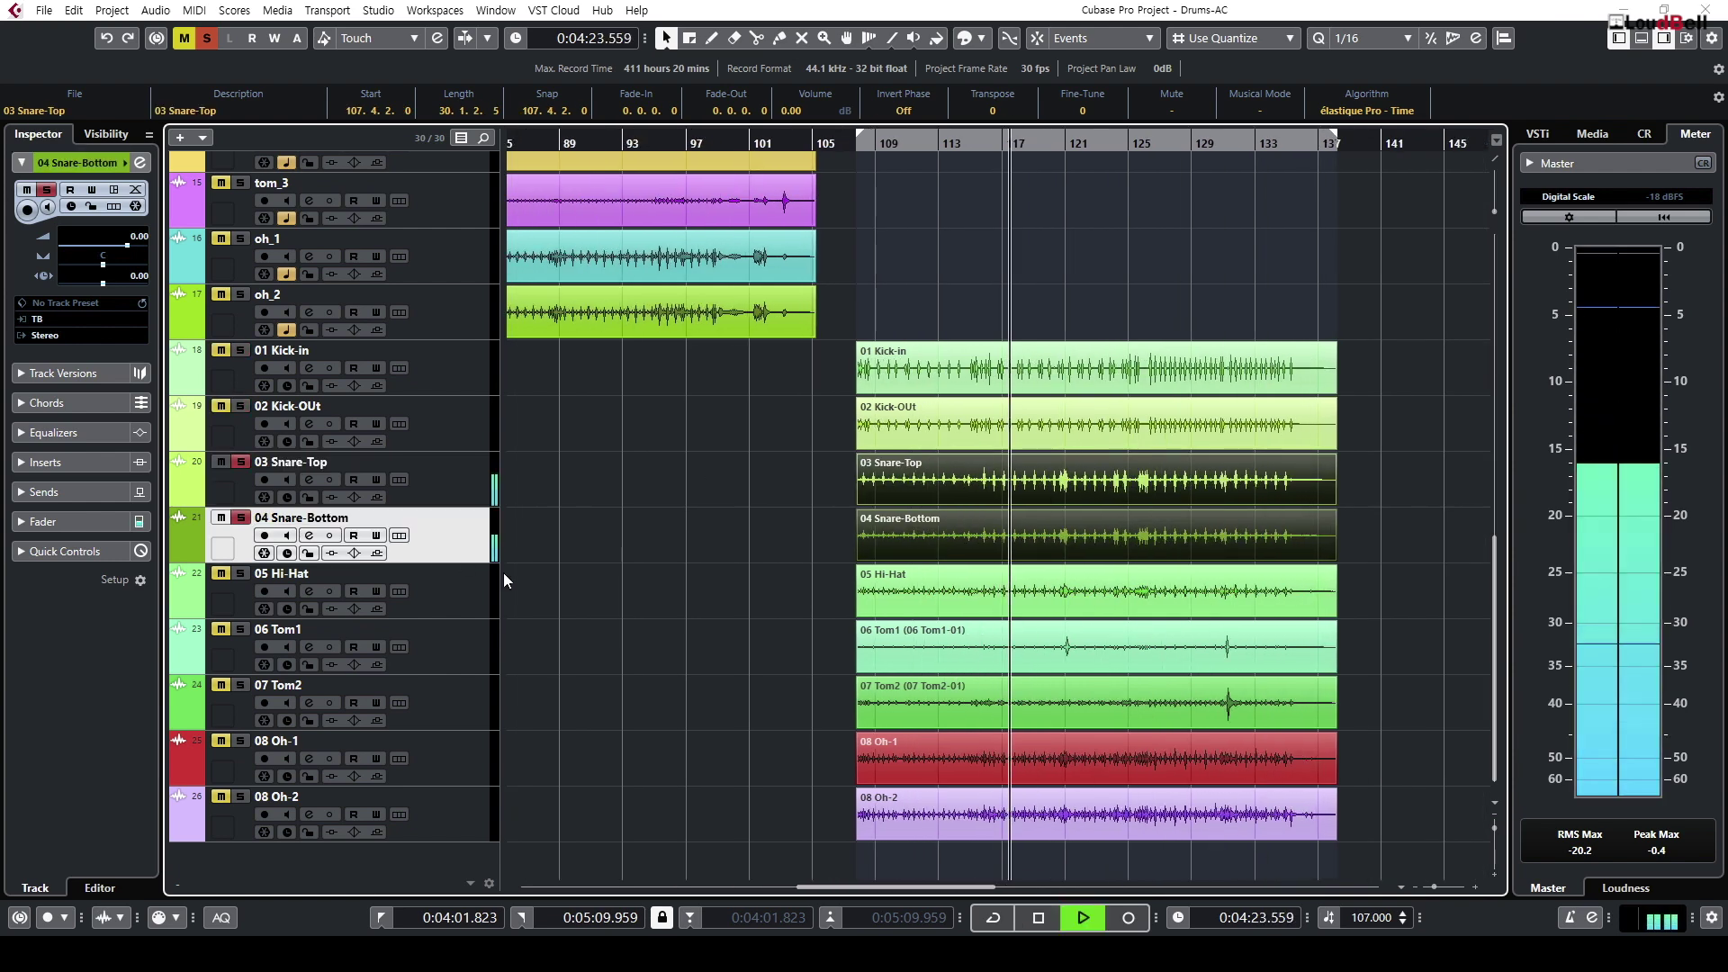
key("F3")
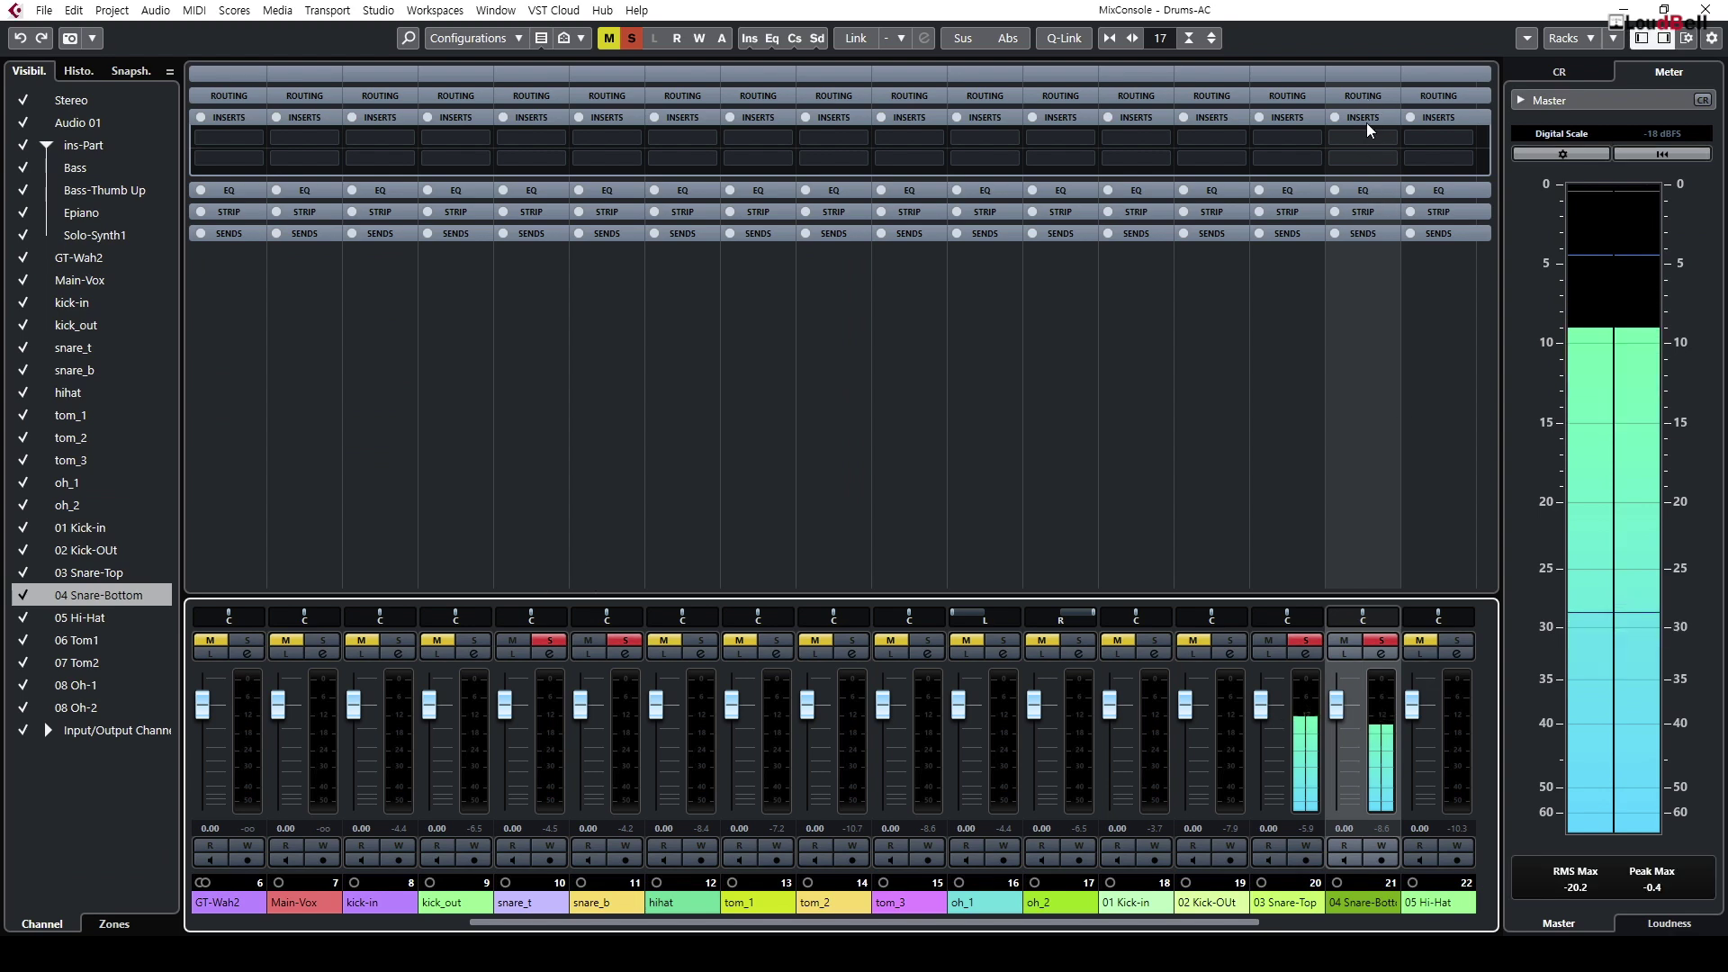
key("F3")
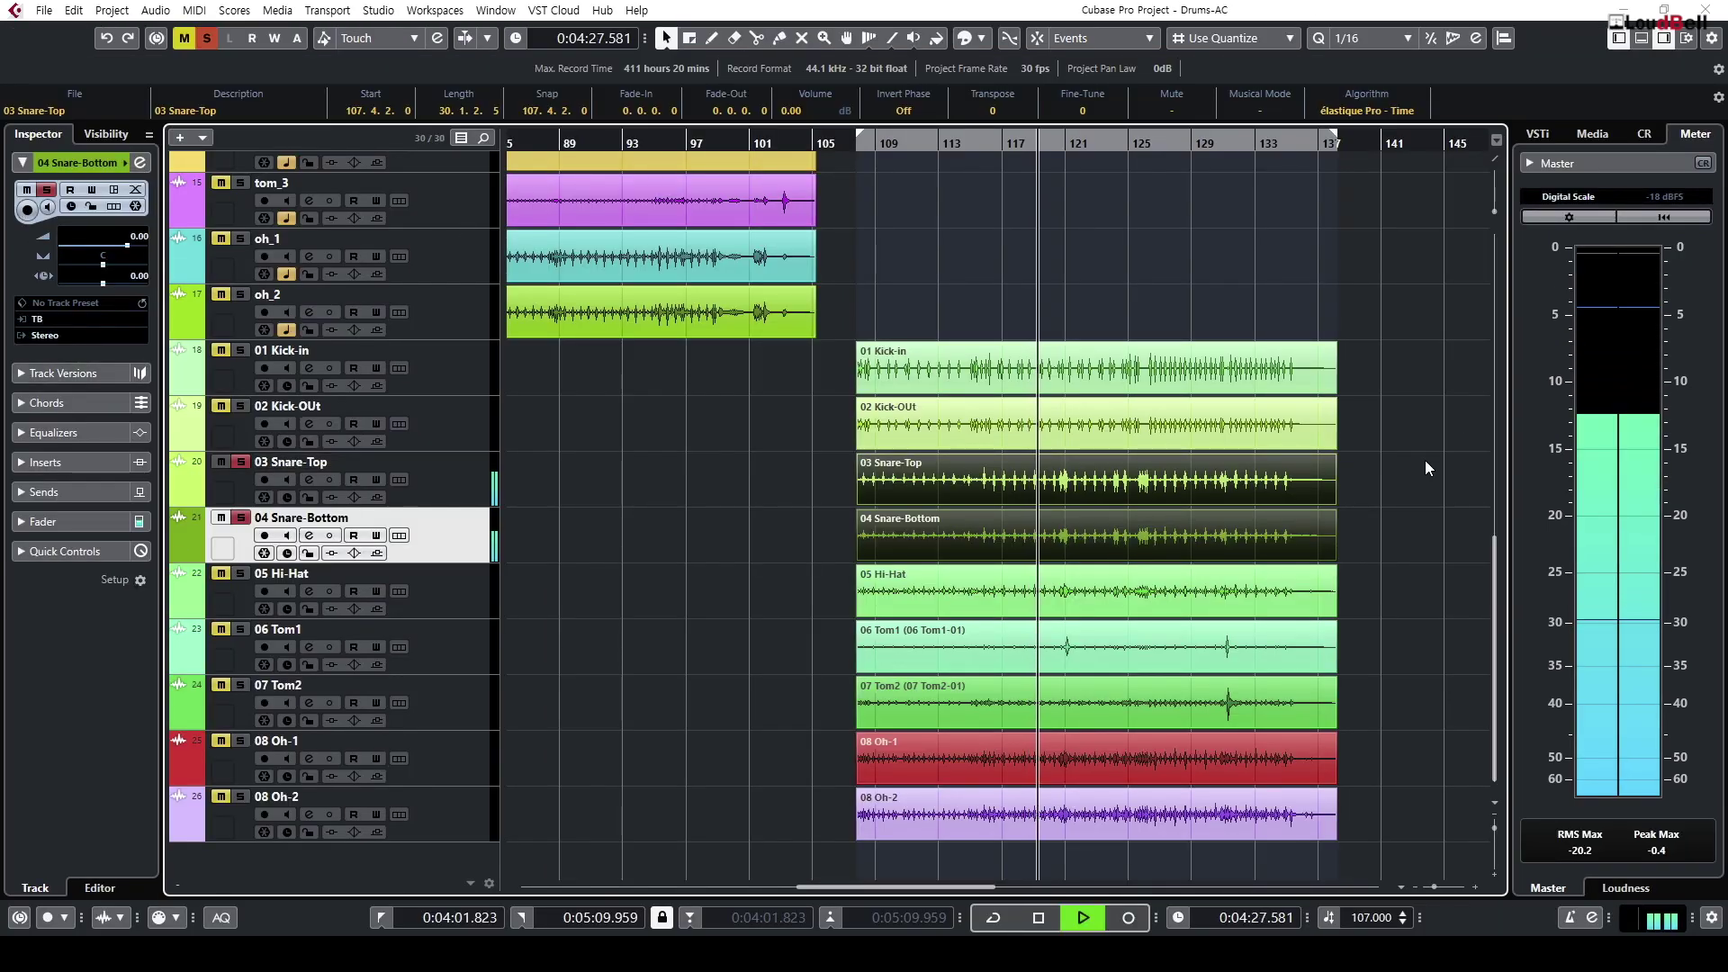
left_click(140, 163)
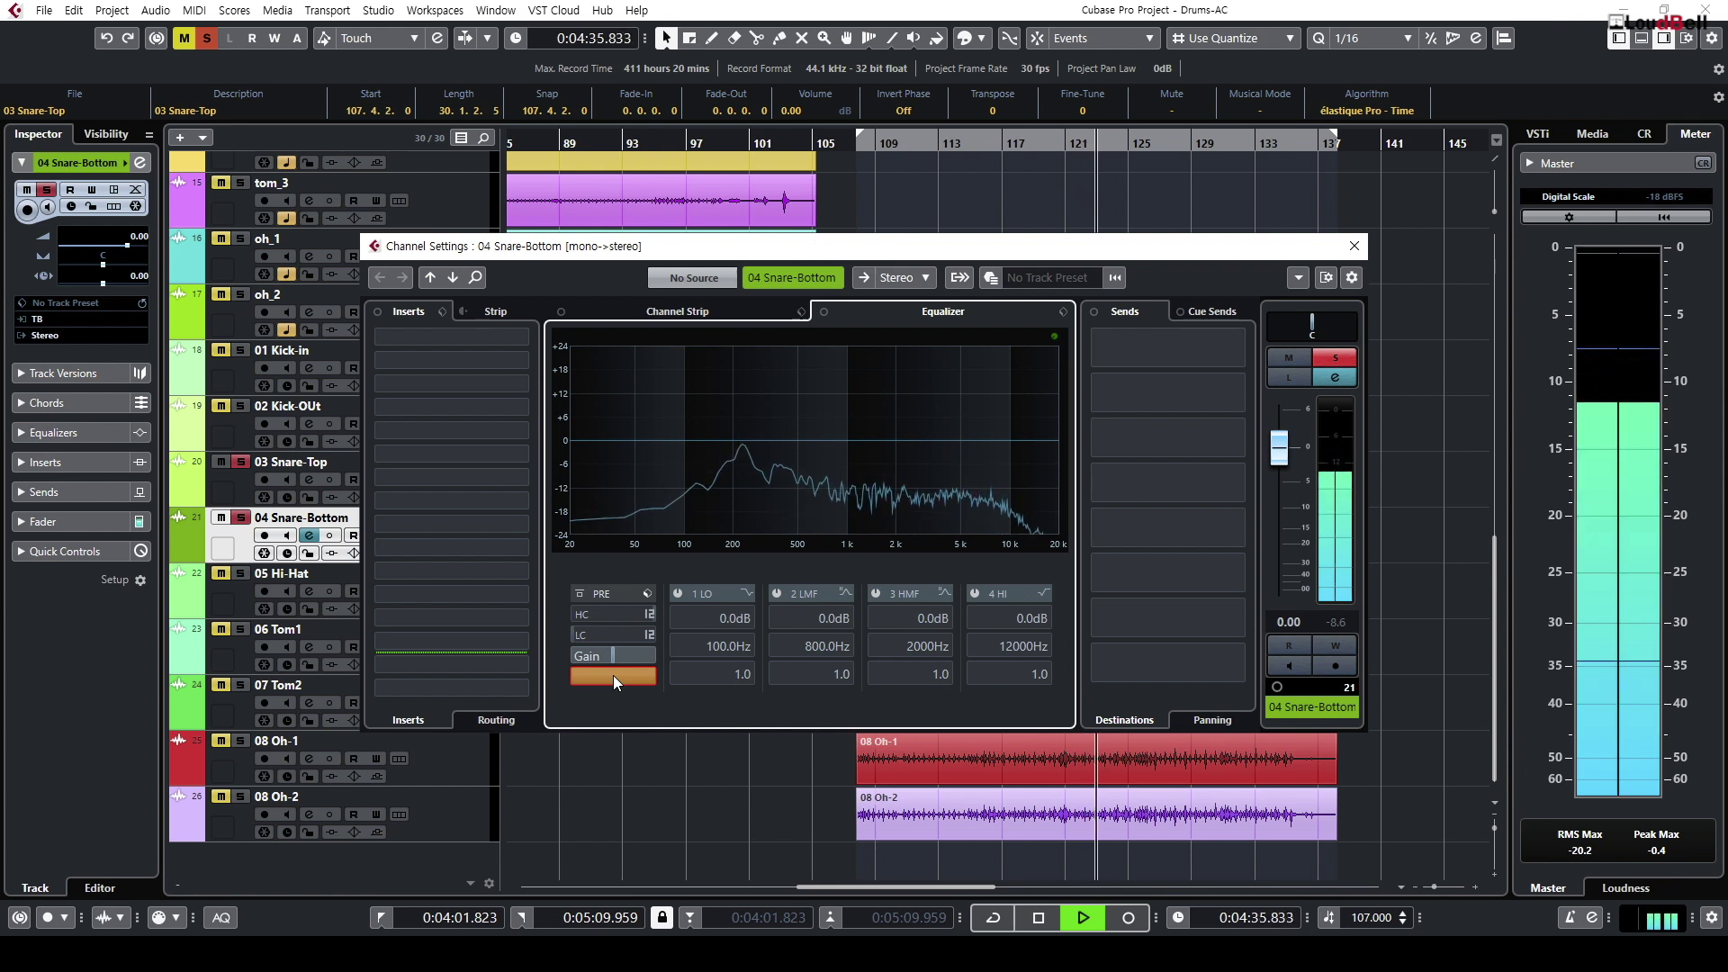
left_click(1353, 248)
key("space")
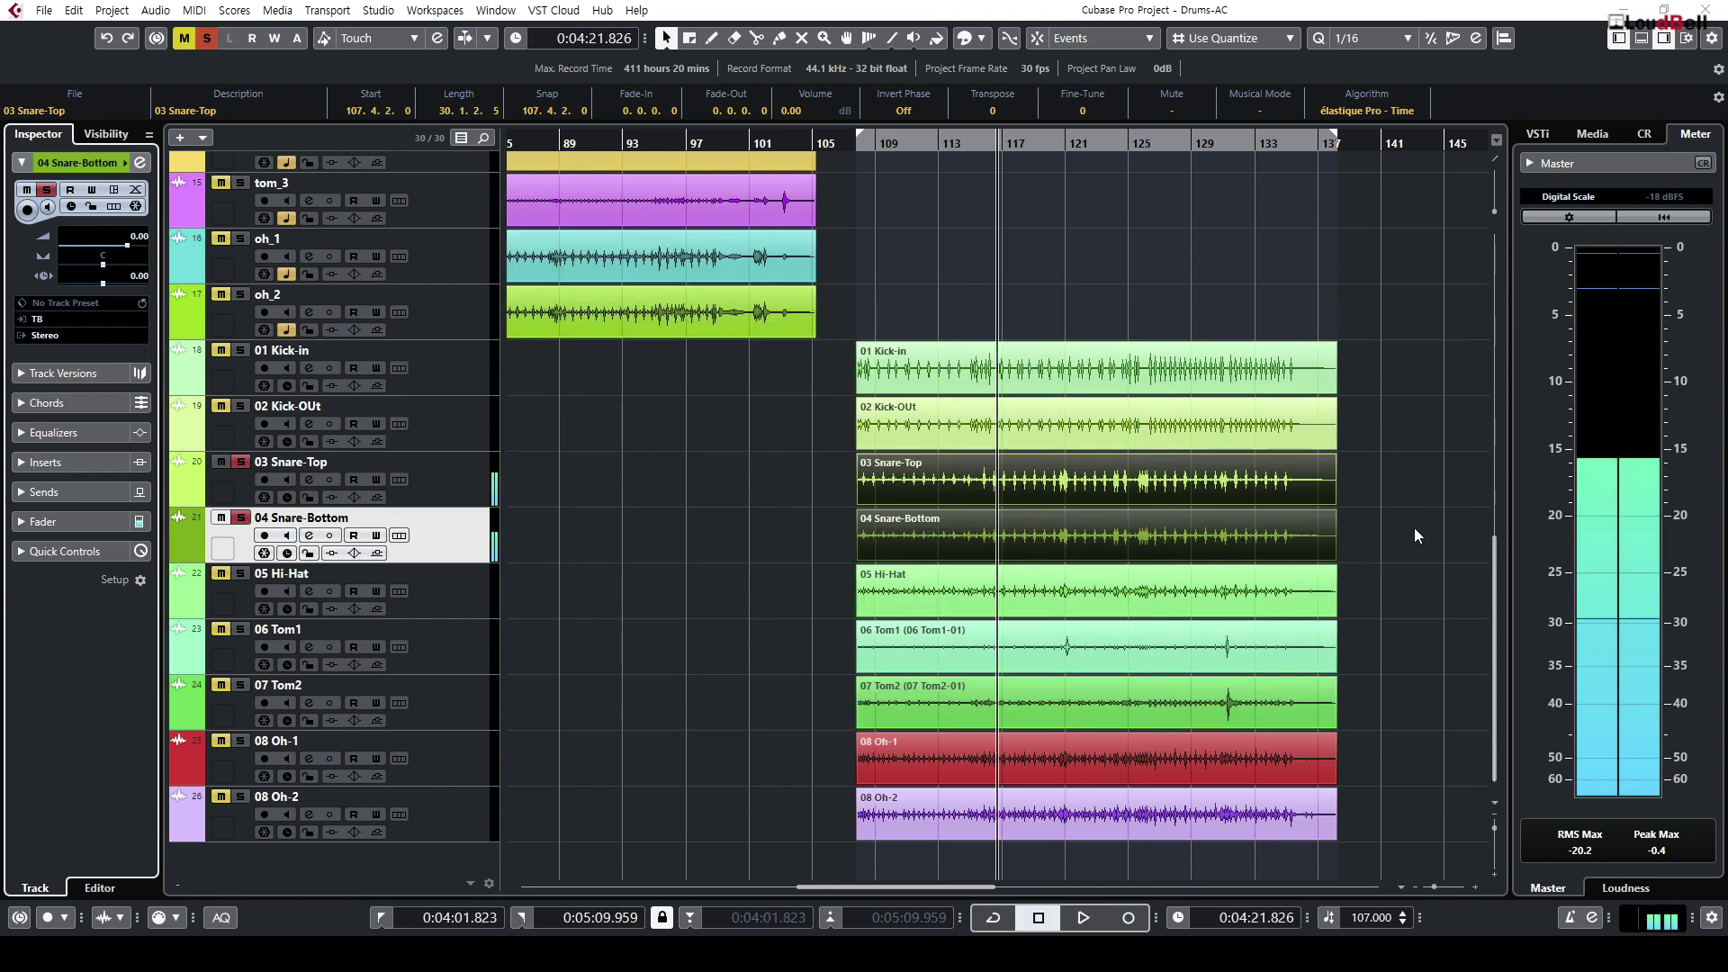
left_click(1409, 524)
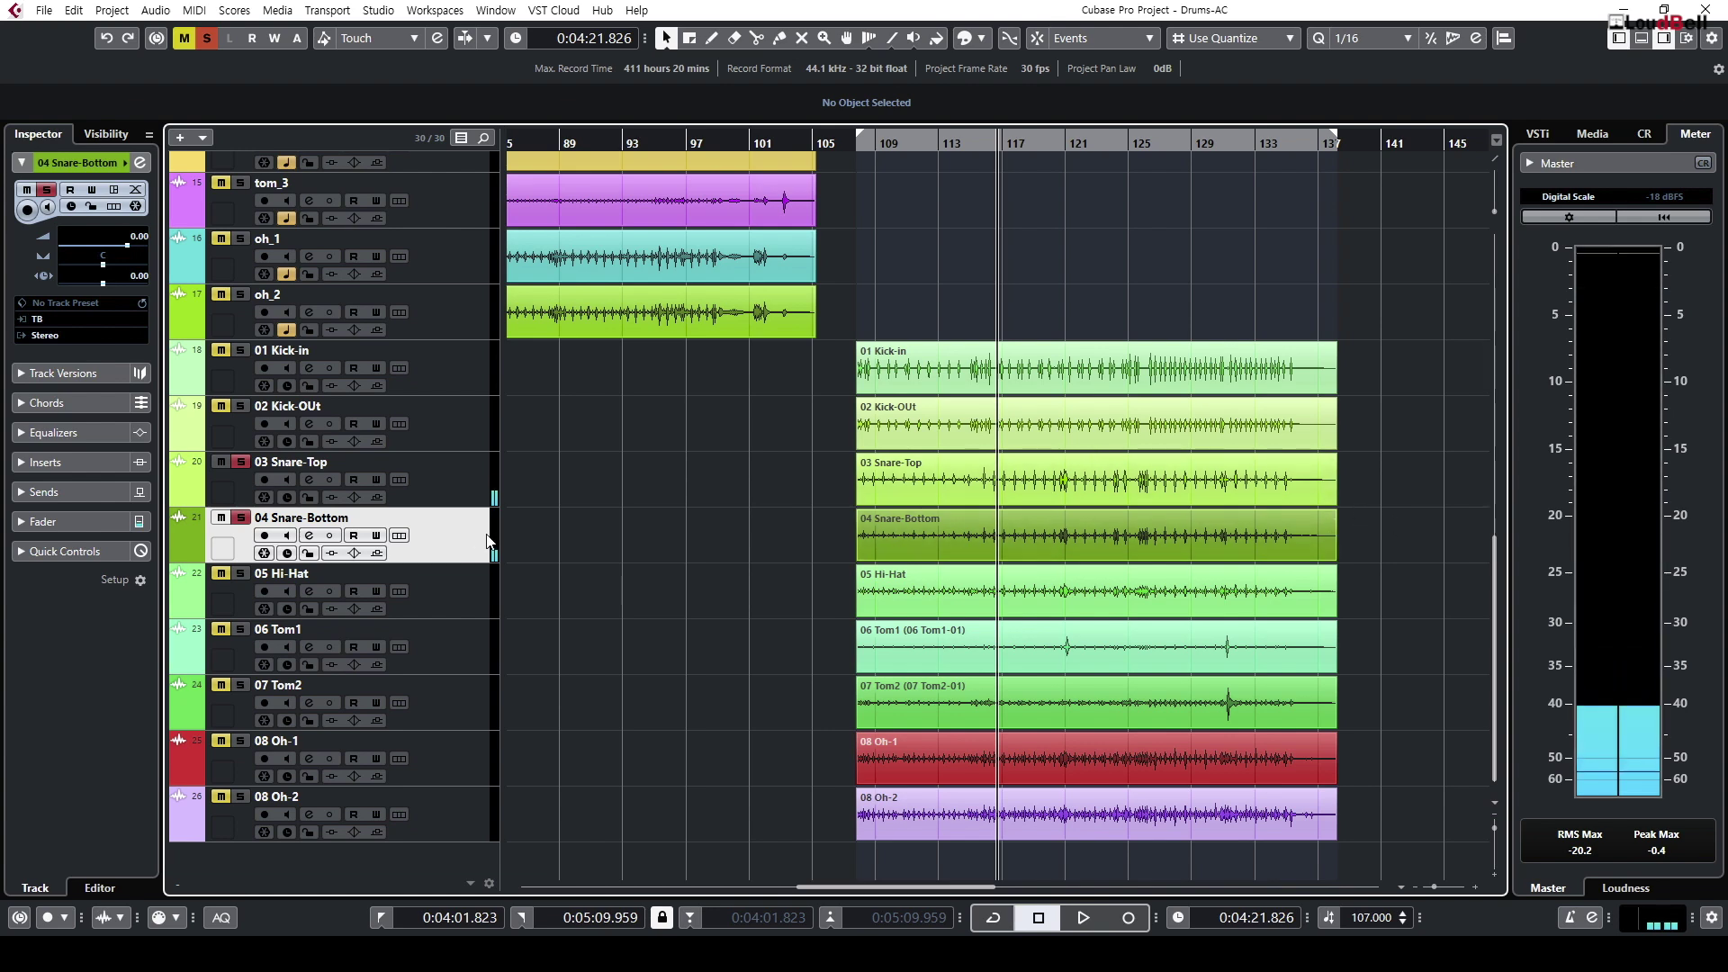
key("g")
key("g")
key("g")
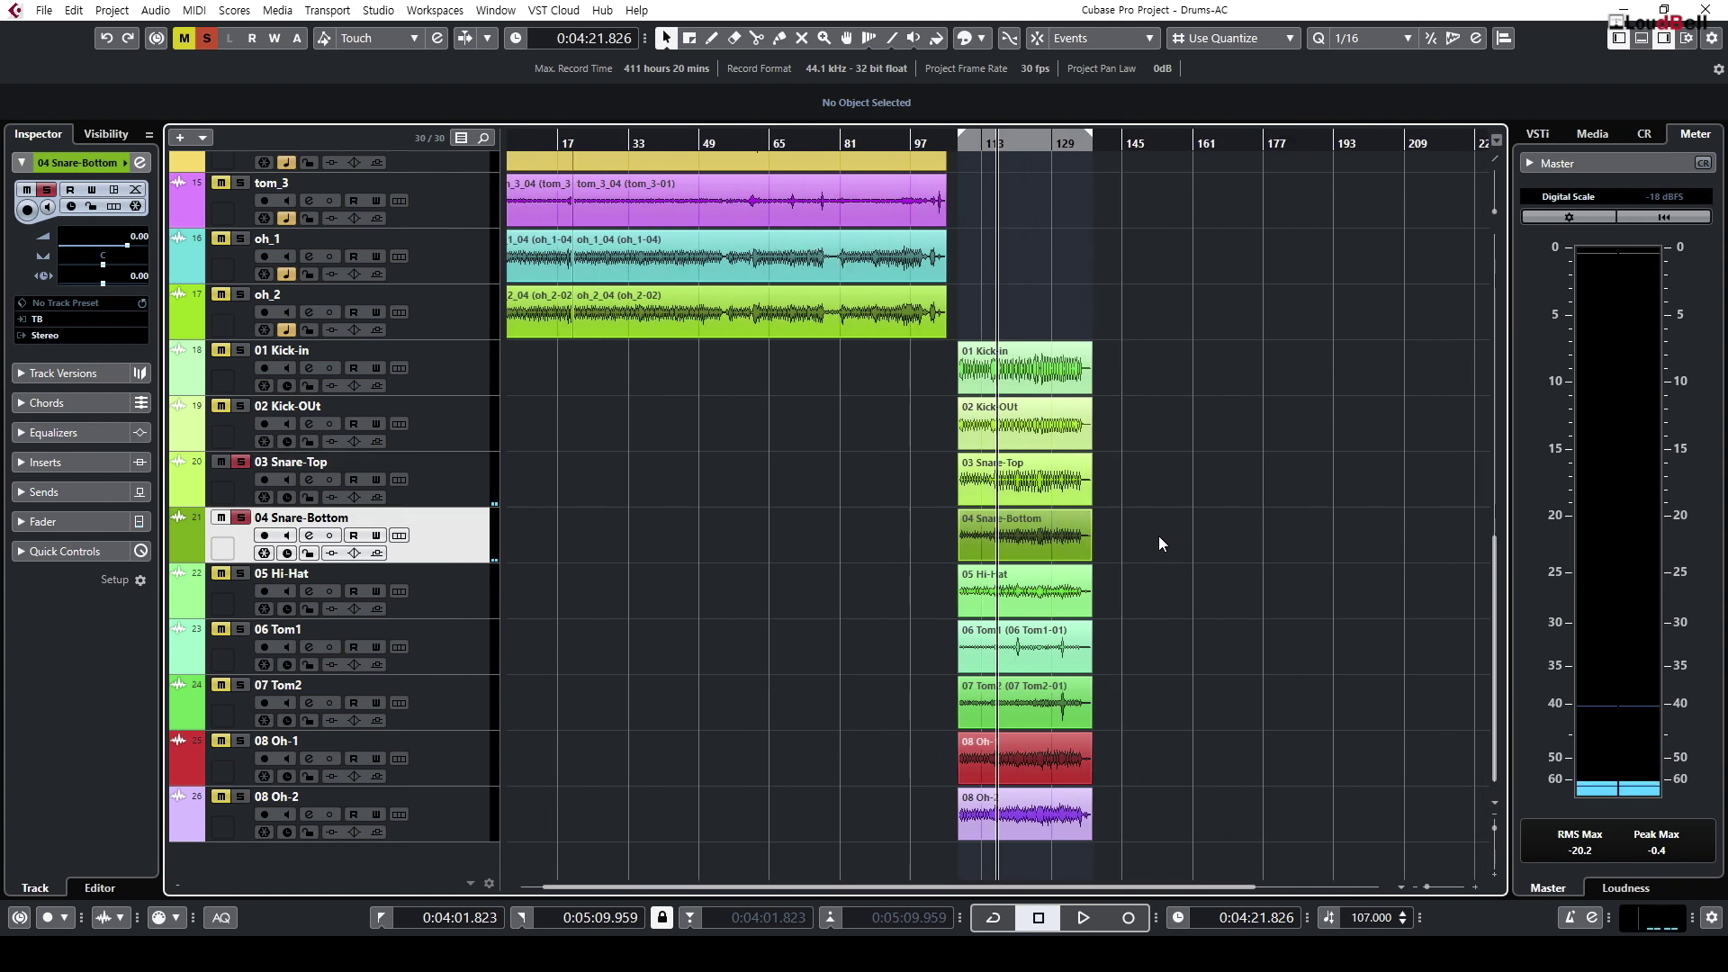
key("g")
key("shift+g")
key("shift+h")
key("shift+g")
key("shift+g")
key("shift+h")
key("shift+h")
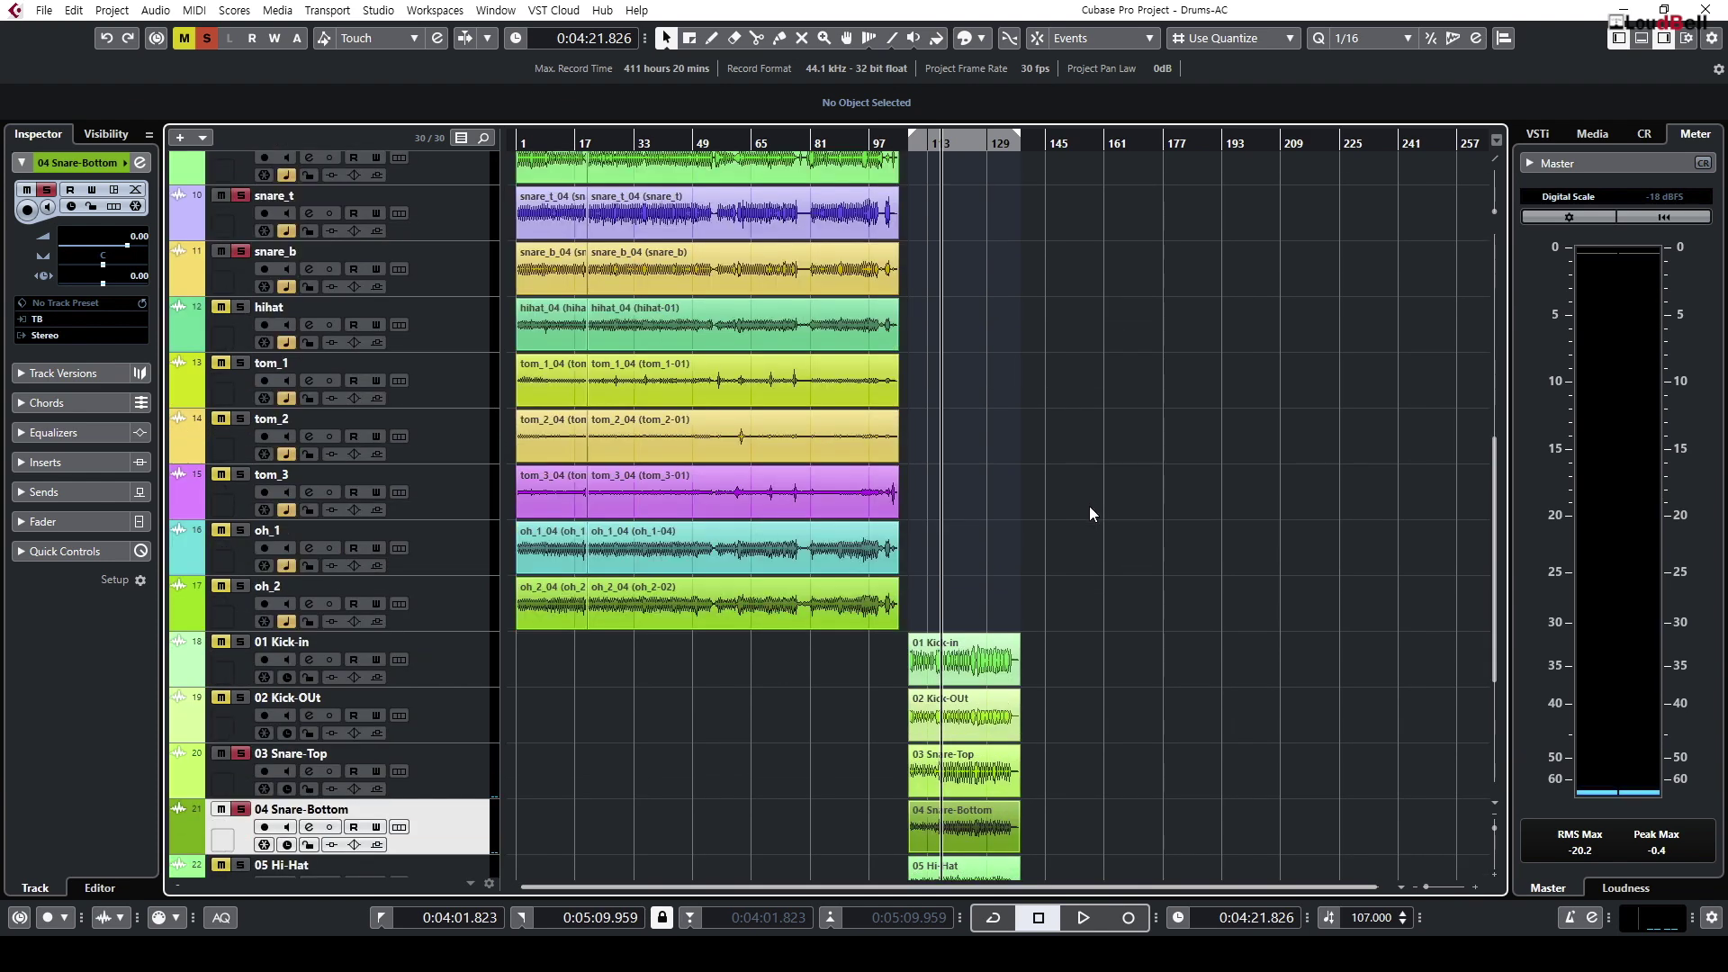
Step: Solo 01 Kick-in and 02 Kick-OUt together with the two snare tracks and move the playhead to 0:04:19.453
scroll(420, 477, "down", 3)
left_click(416, 501)
left_click(419, 511, "shift")
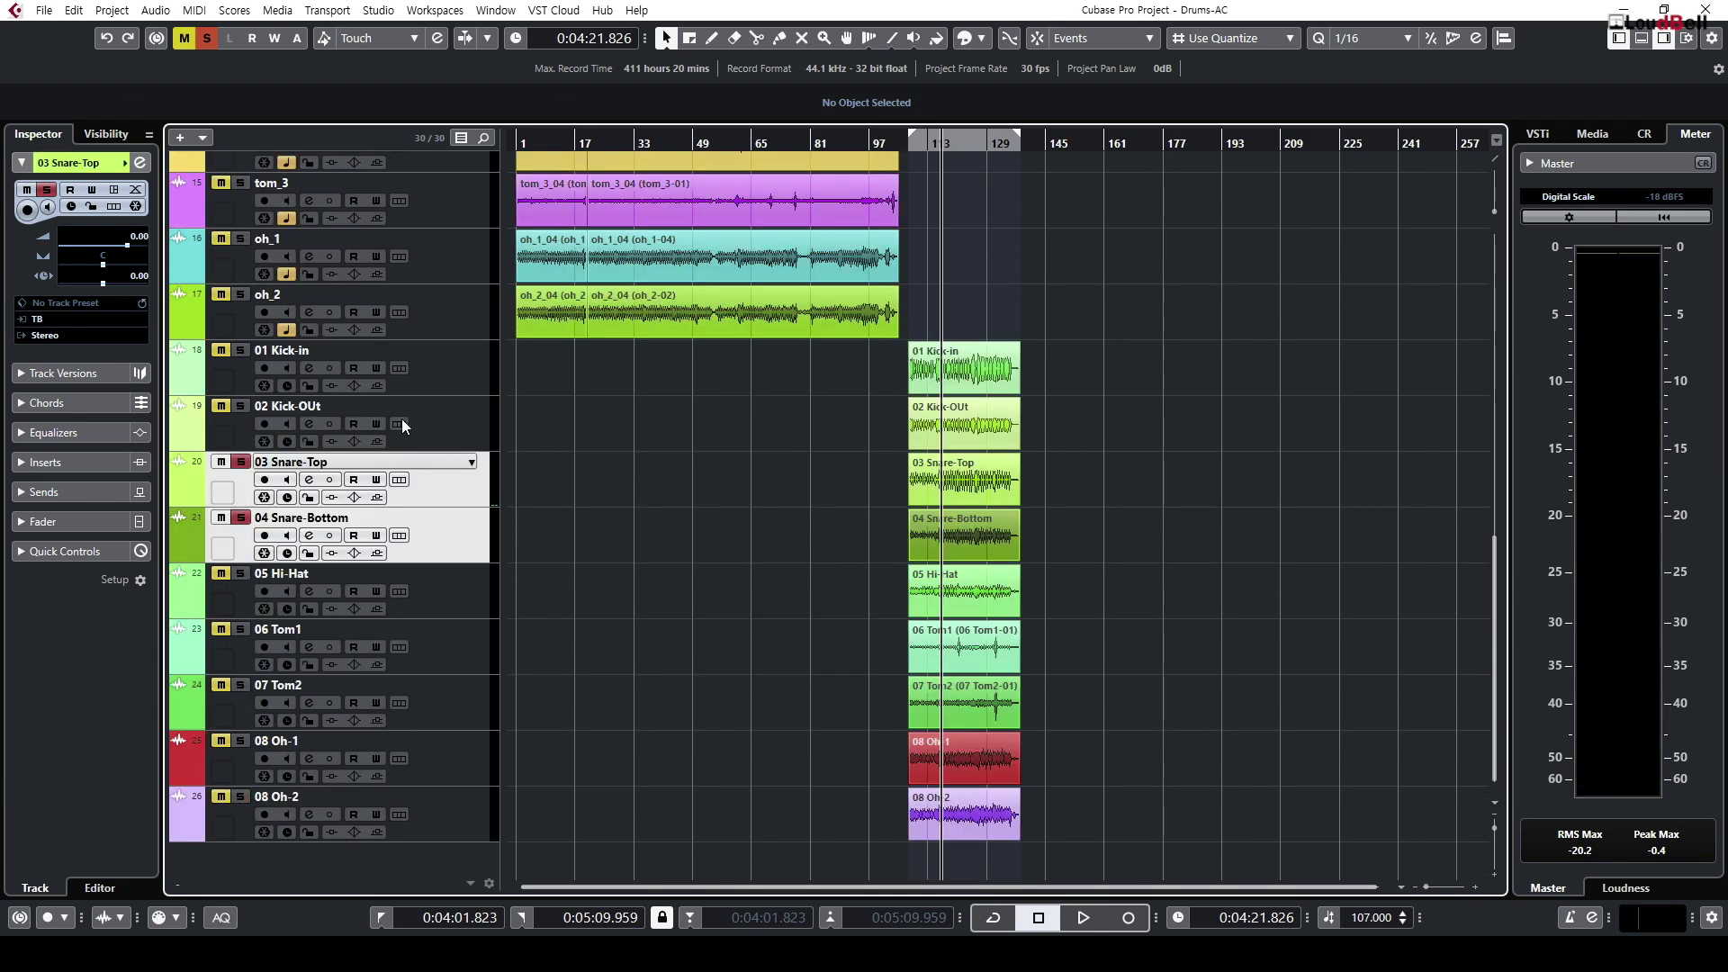
left_click(435, 429)
left_click(432, 371, "shift")
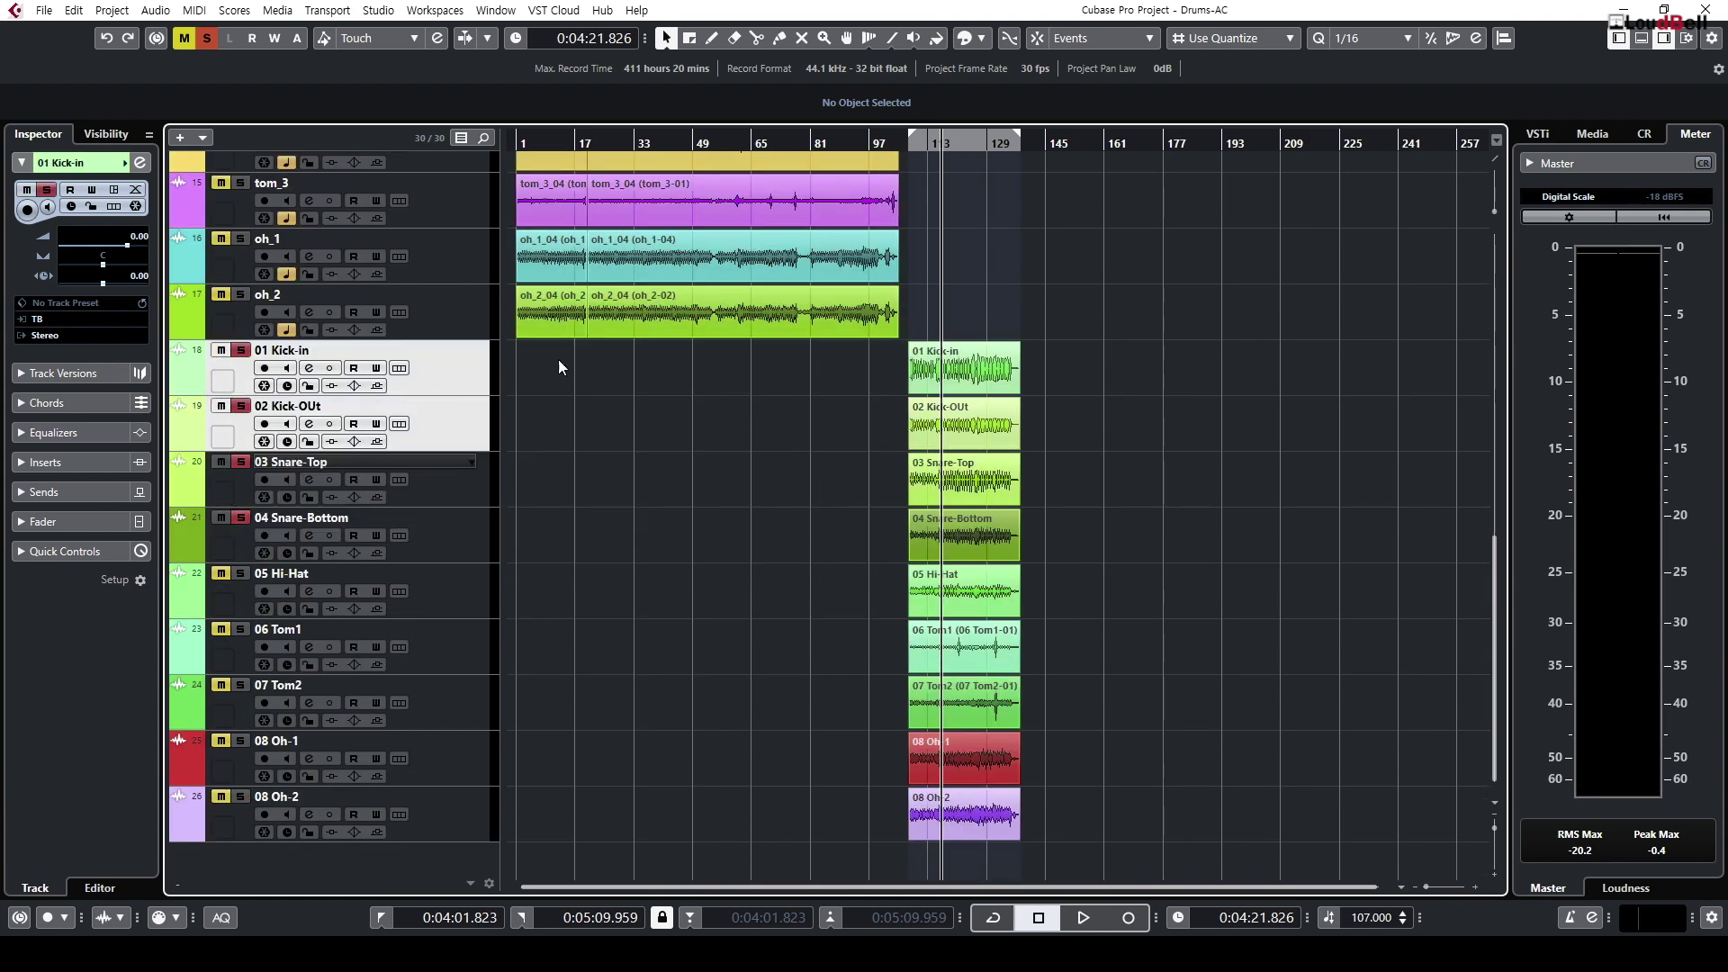
key("h")
key("h")
key("h")
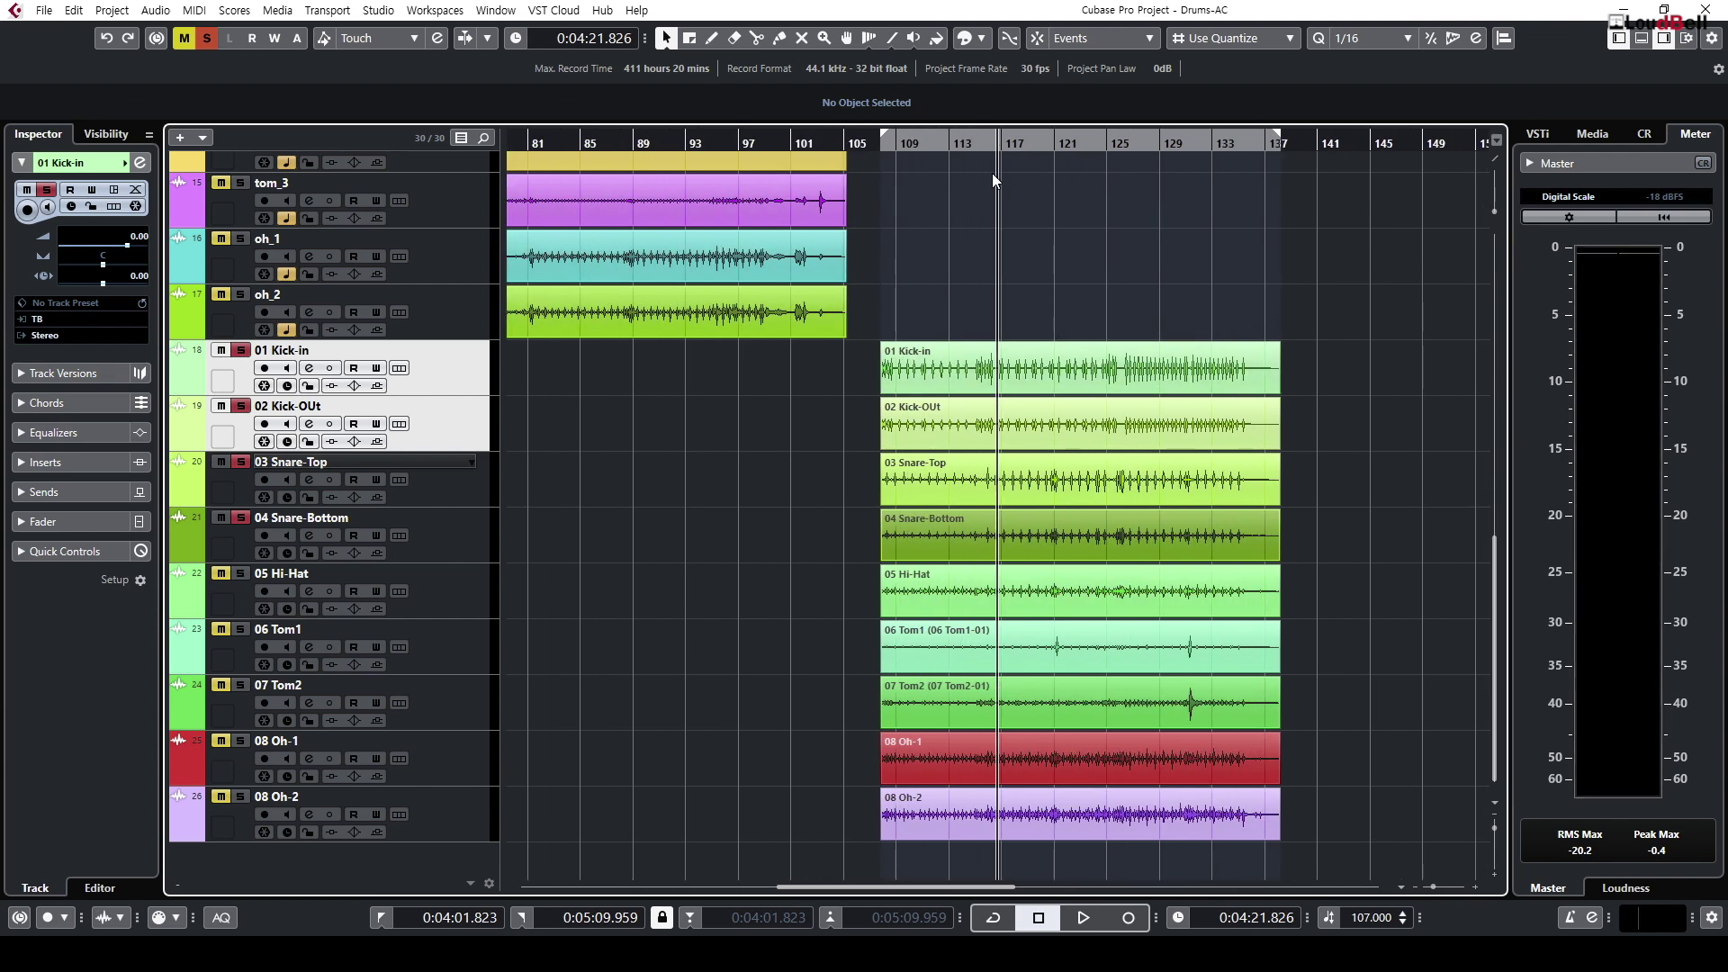
left_click(985, 144)
key("g")
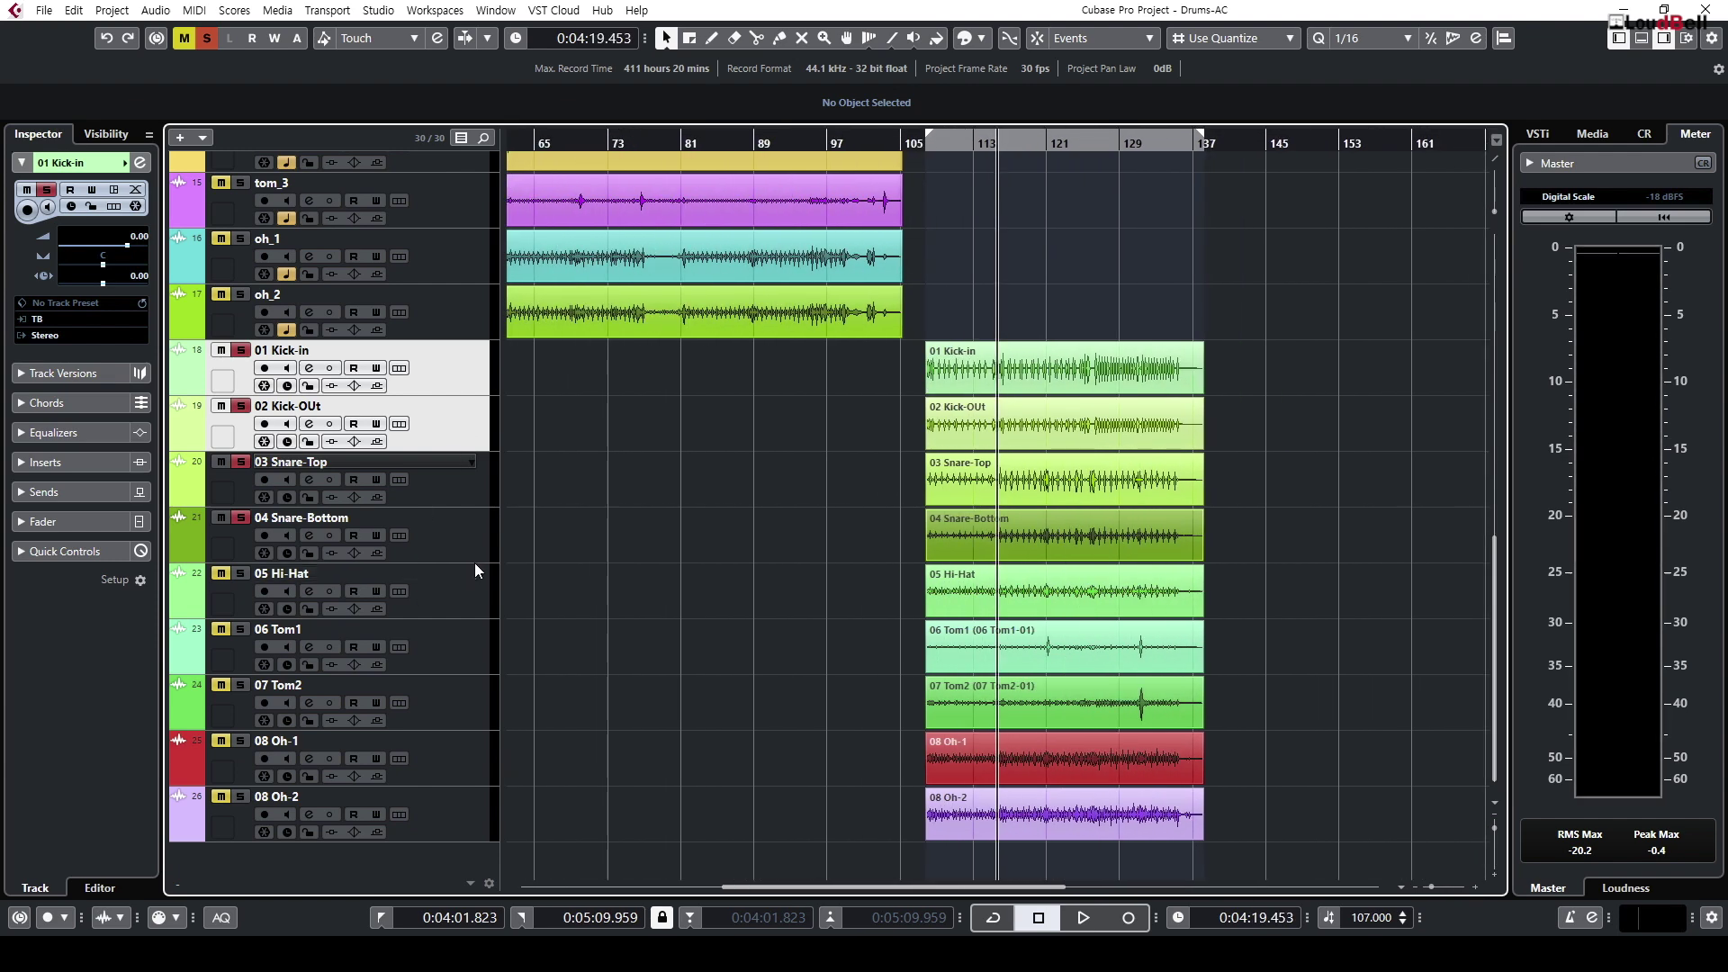
Step: Add two mono group tracks below the 04 Snare-Bottom track
left_click(432, 558, "shift")
left_click(446, 527)
key("alt+g")
left_click(846, 426)
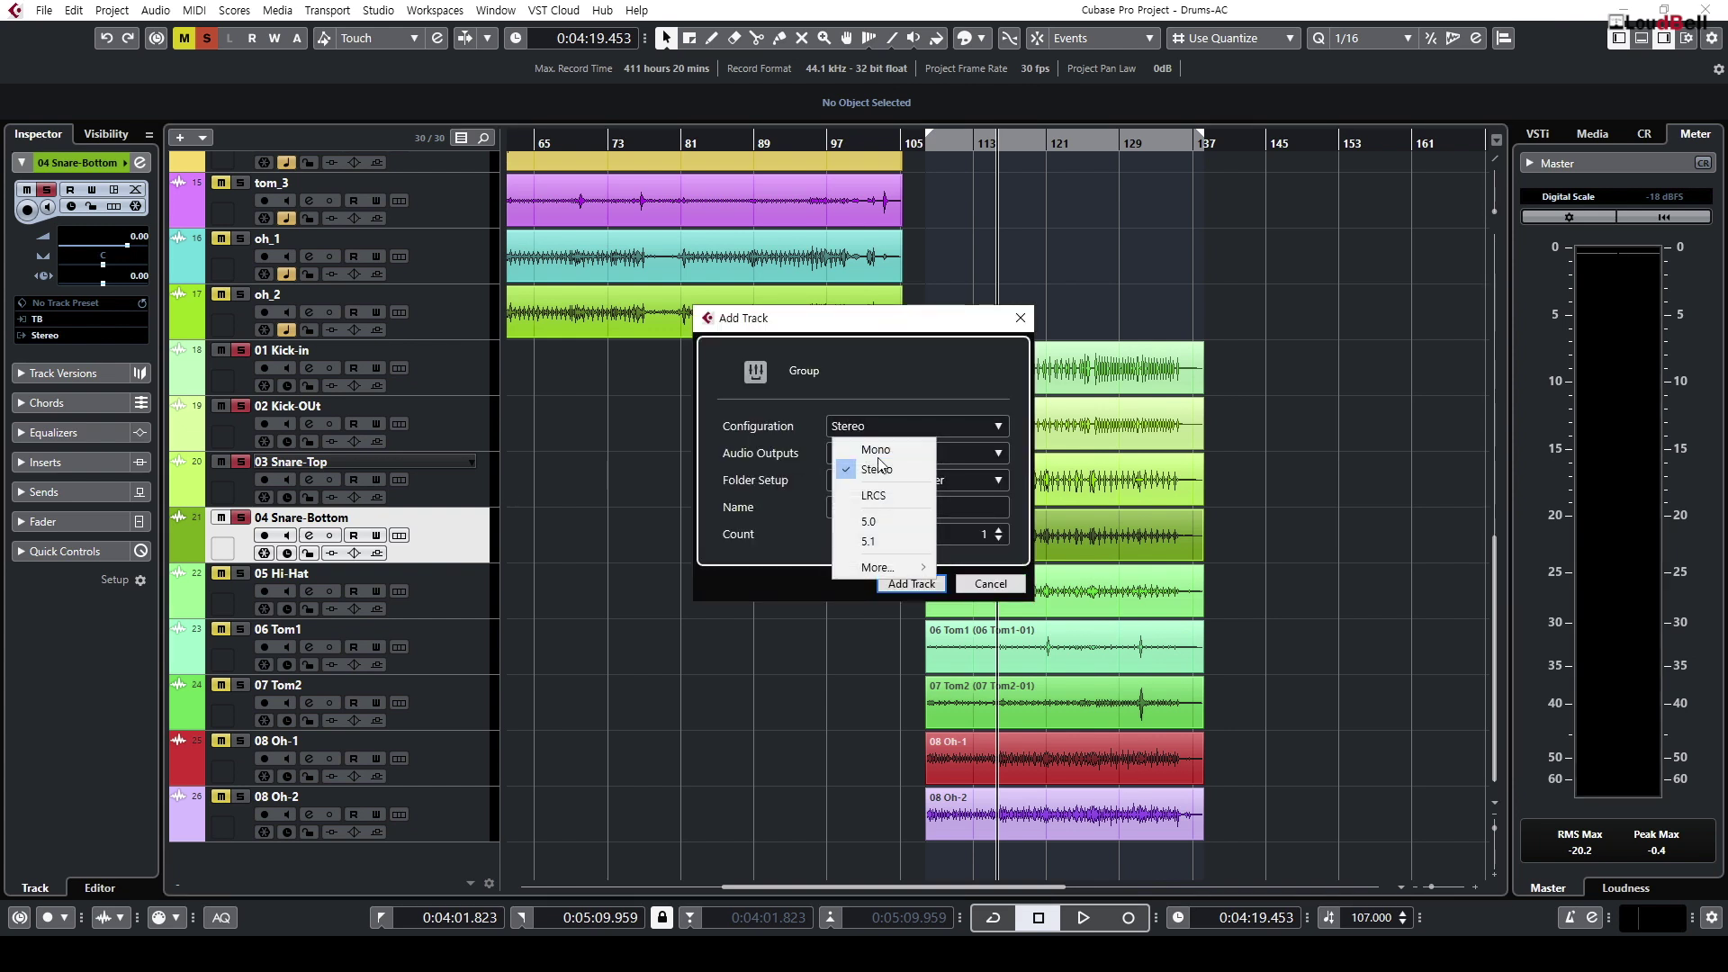
left_click(868, 450)
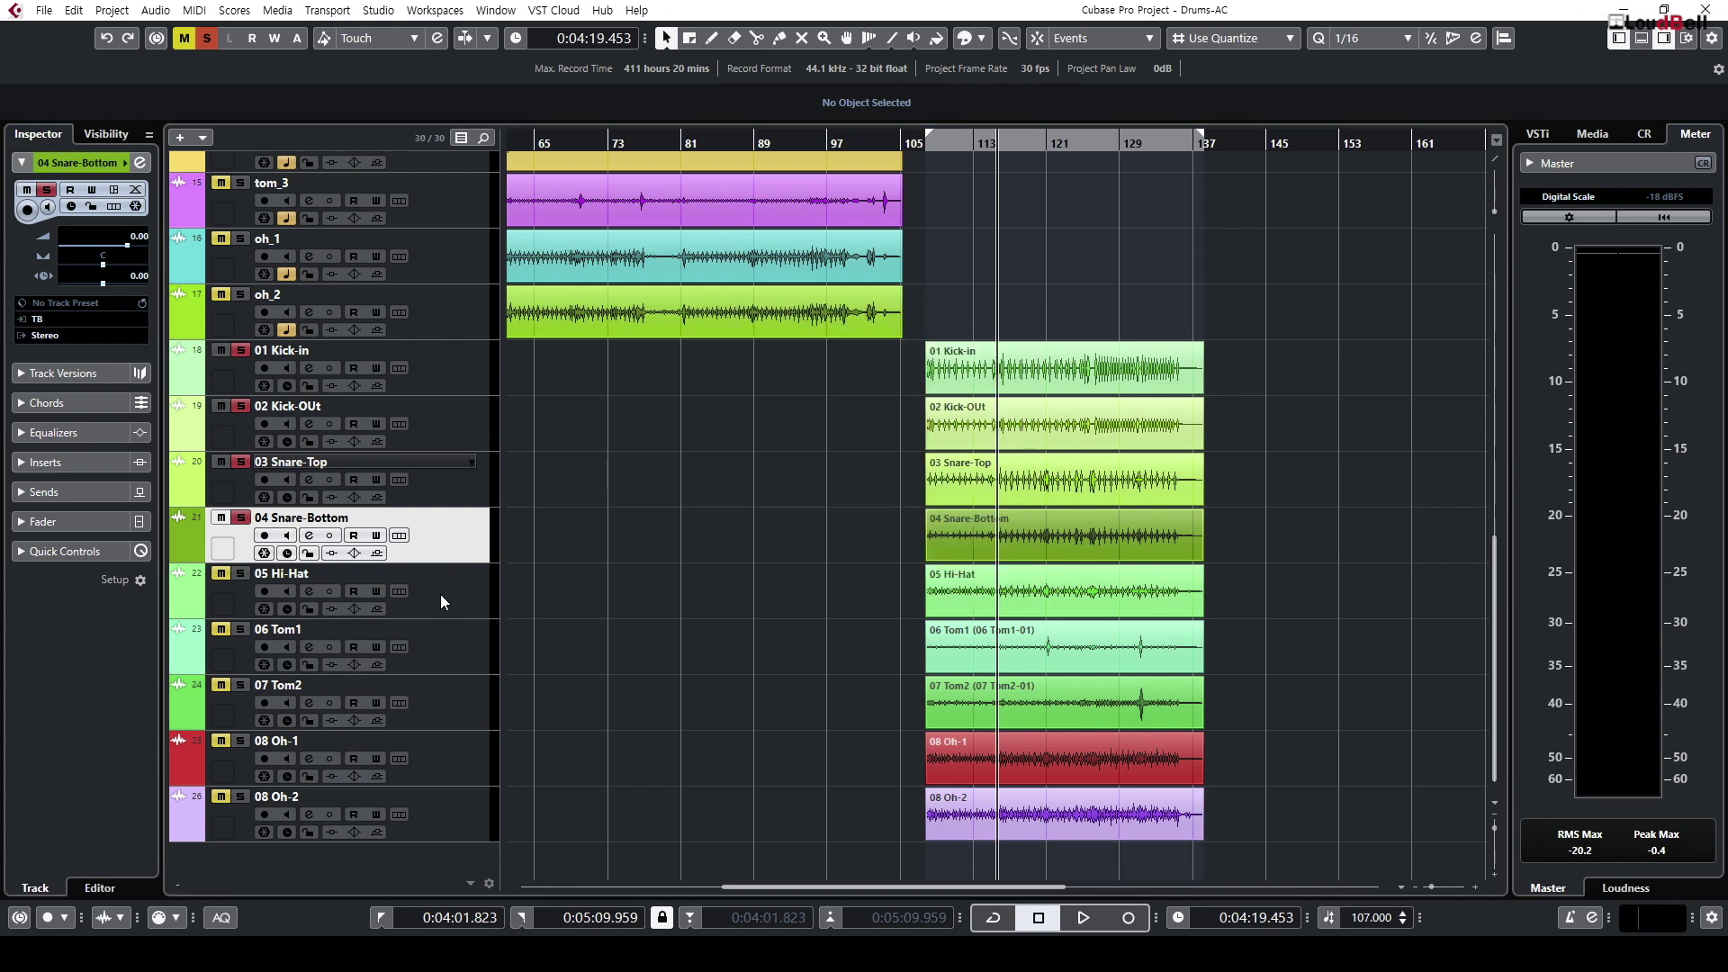
Step: Rename the two new group tracks as Kick-Sum and Snare-Sum
double_click(270, 572)
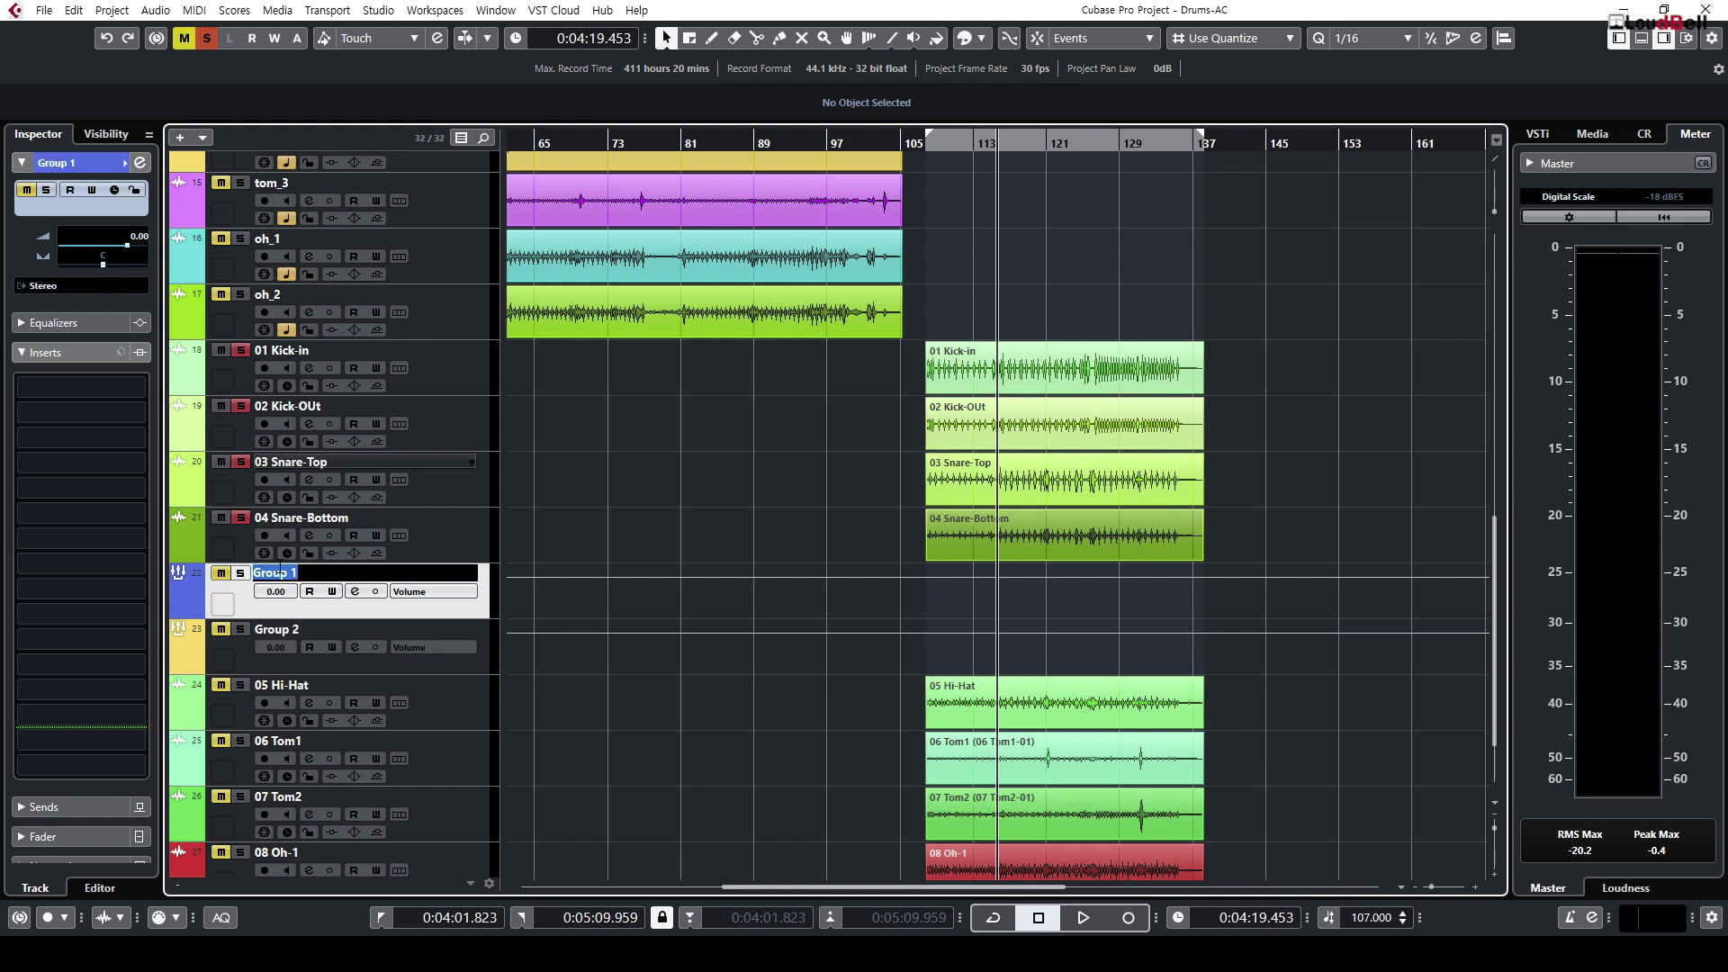
type("Kick-Sum")
key("Tab")
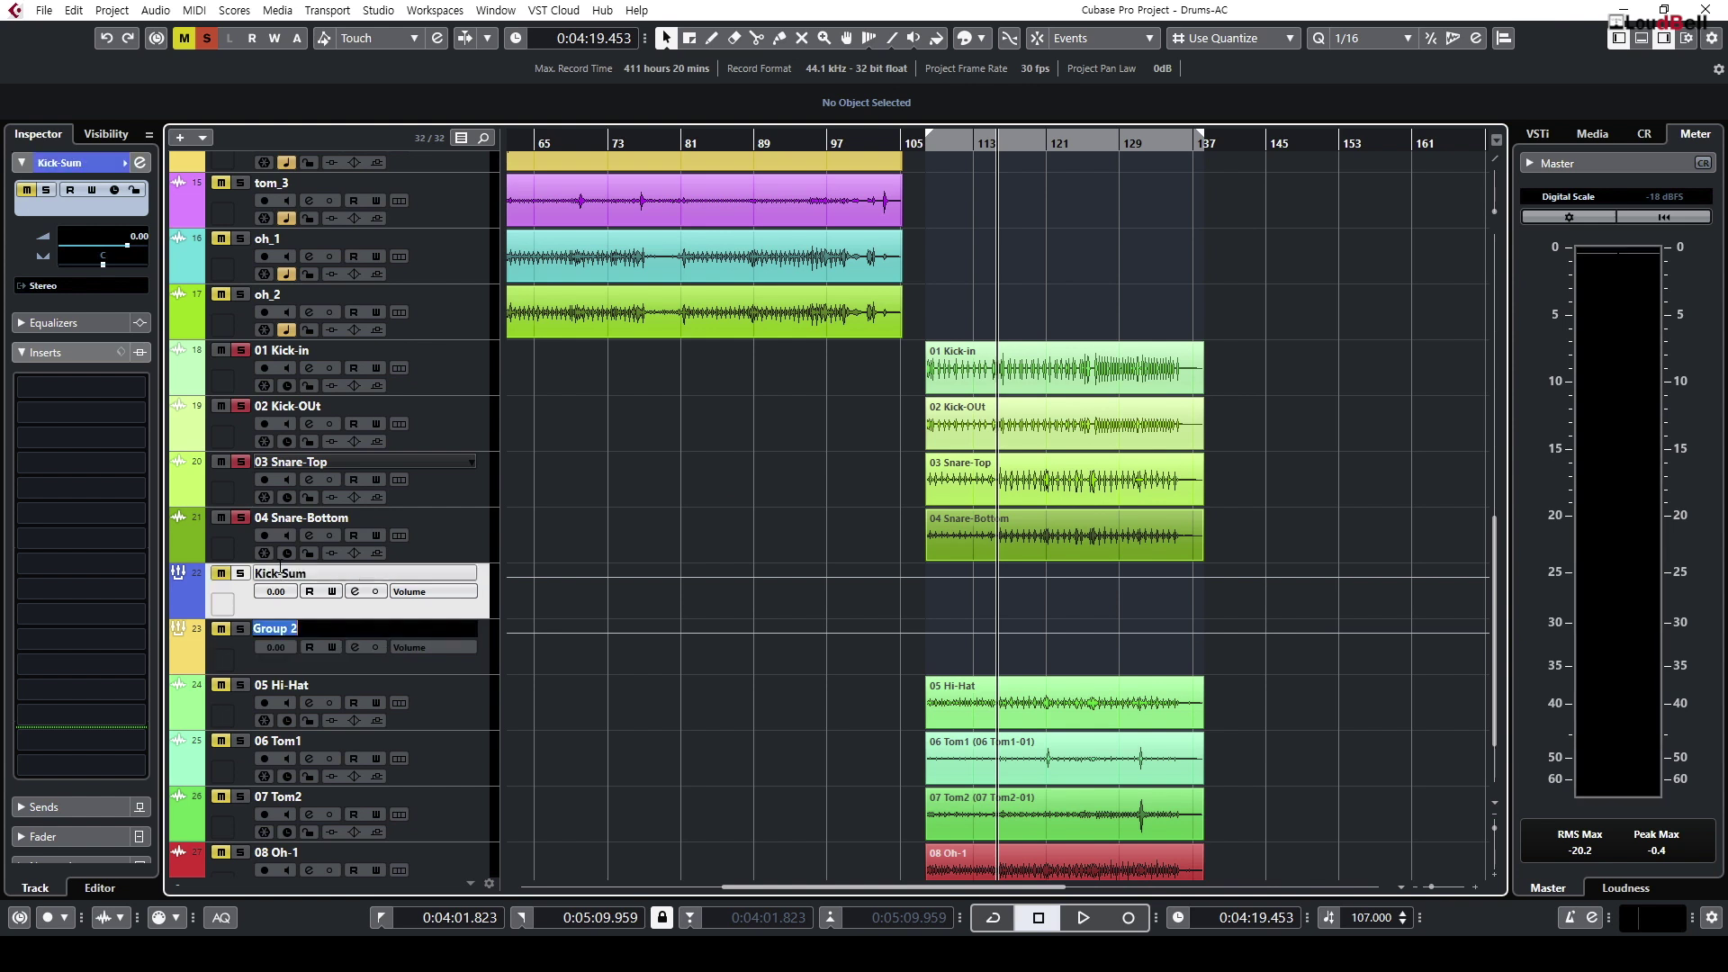
type("Snare-Sum")
key("Return")
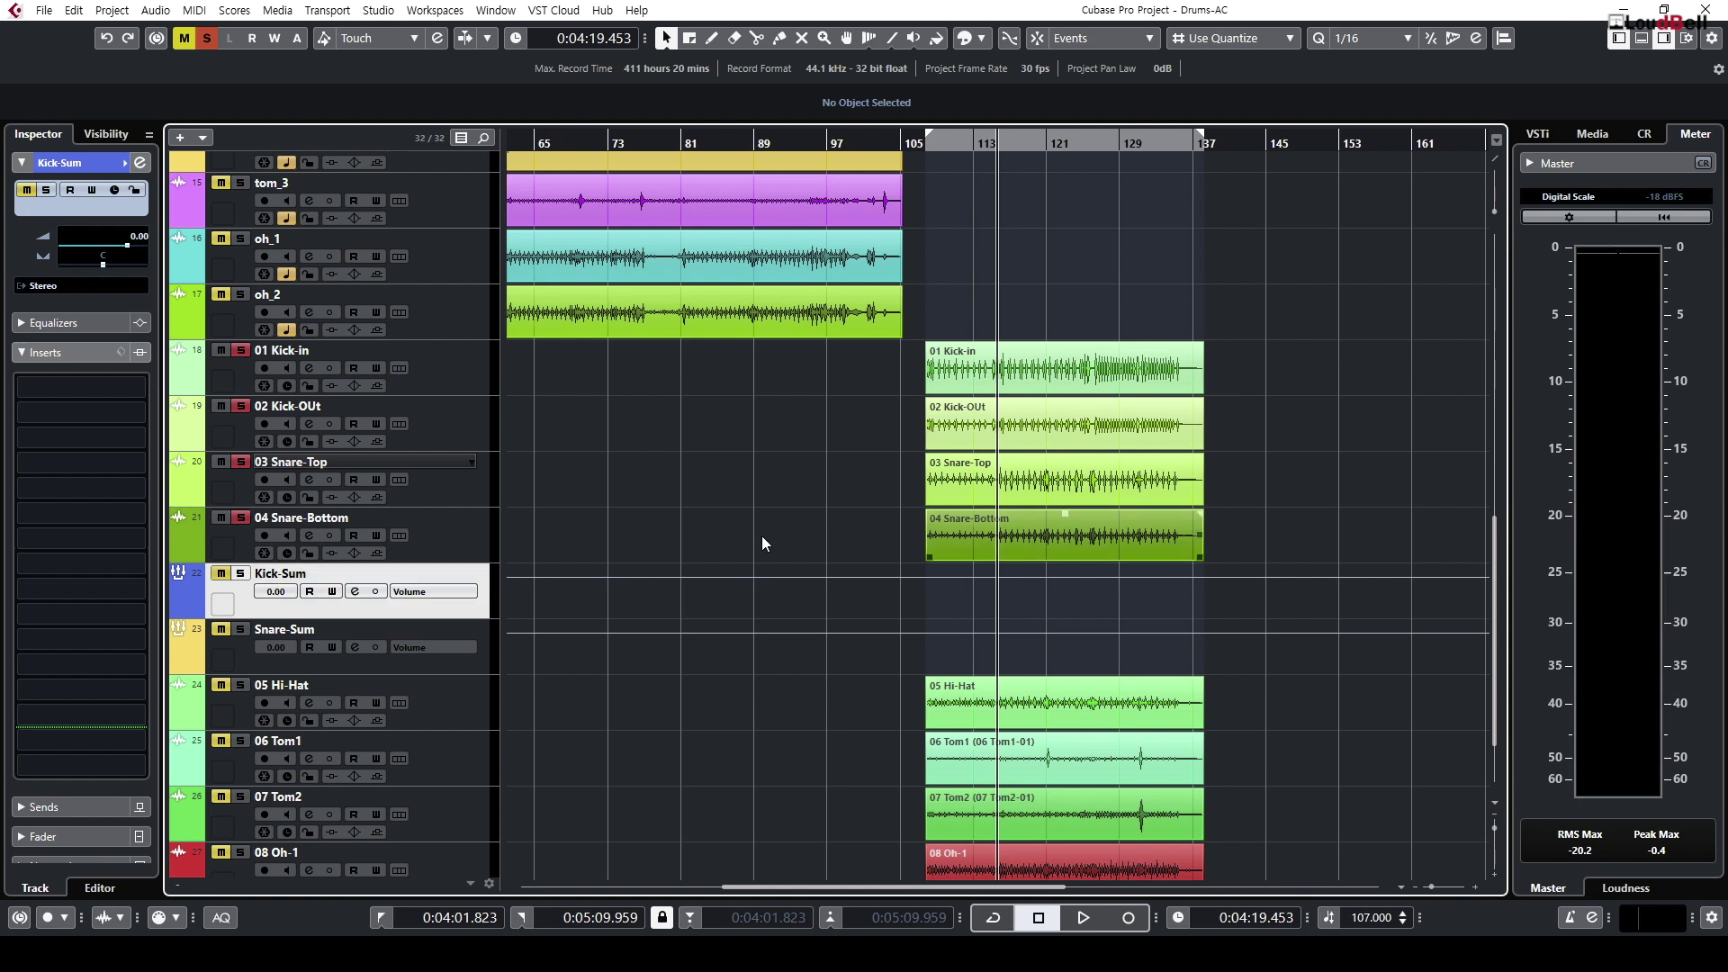
Step: Route the outputs of 01 Kick-in and 02 Kick-OUt to the Kick-Sum group
left_click(443, 417)
left_click(414, 378, "shift")
left_click(96, 335)
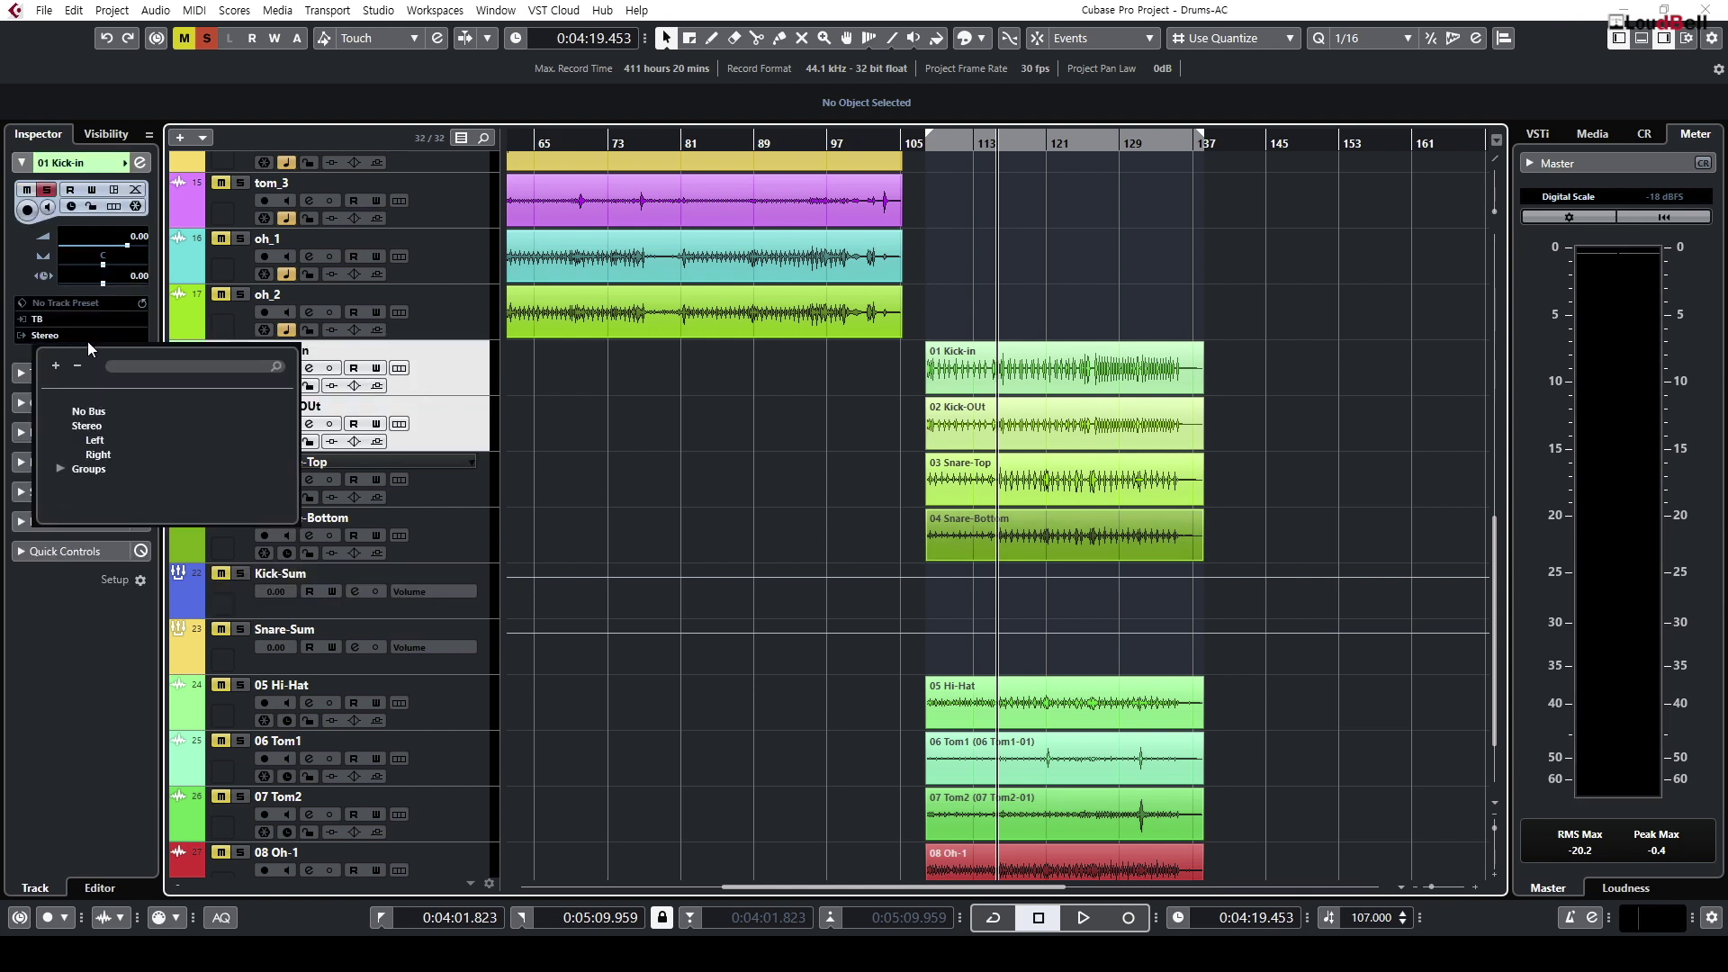
left_click(104, 484)
Step: Route the outputs of 03 Snare-Top and 04 Snare-Bottom to the Snare-Sum group
left_click(455, 538)
left_click(414, 486, "shift")
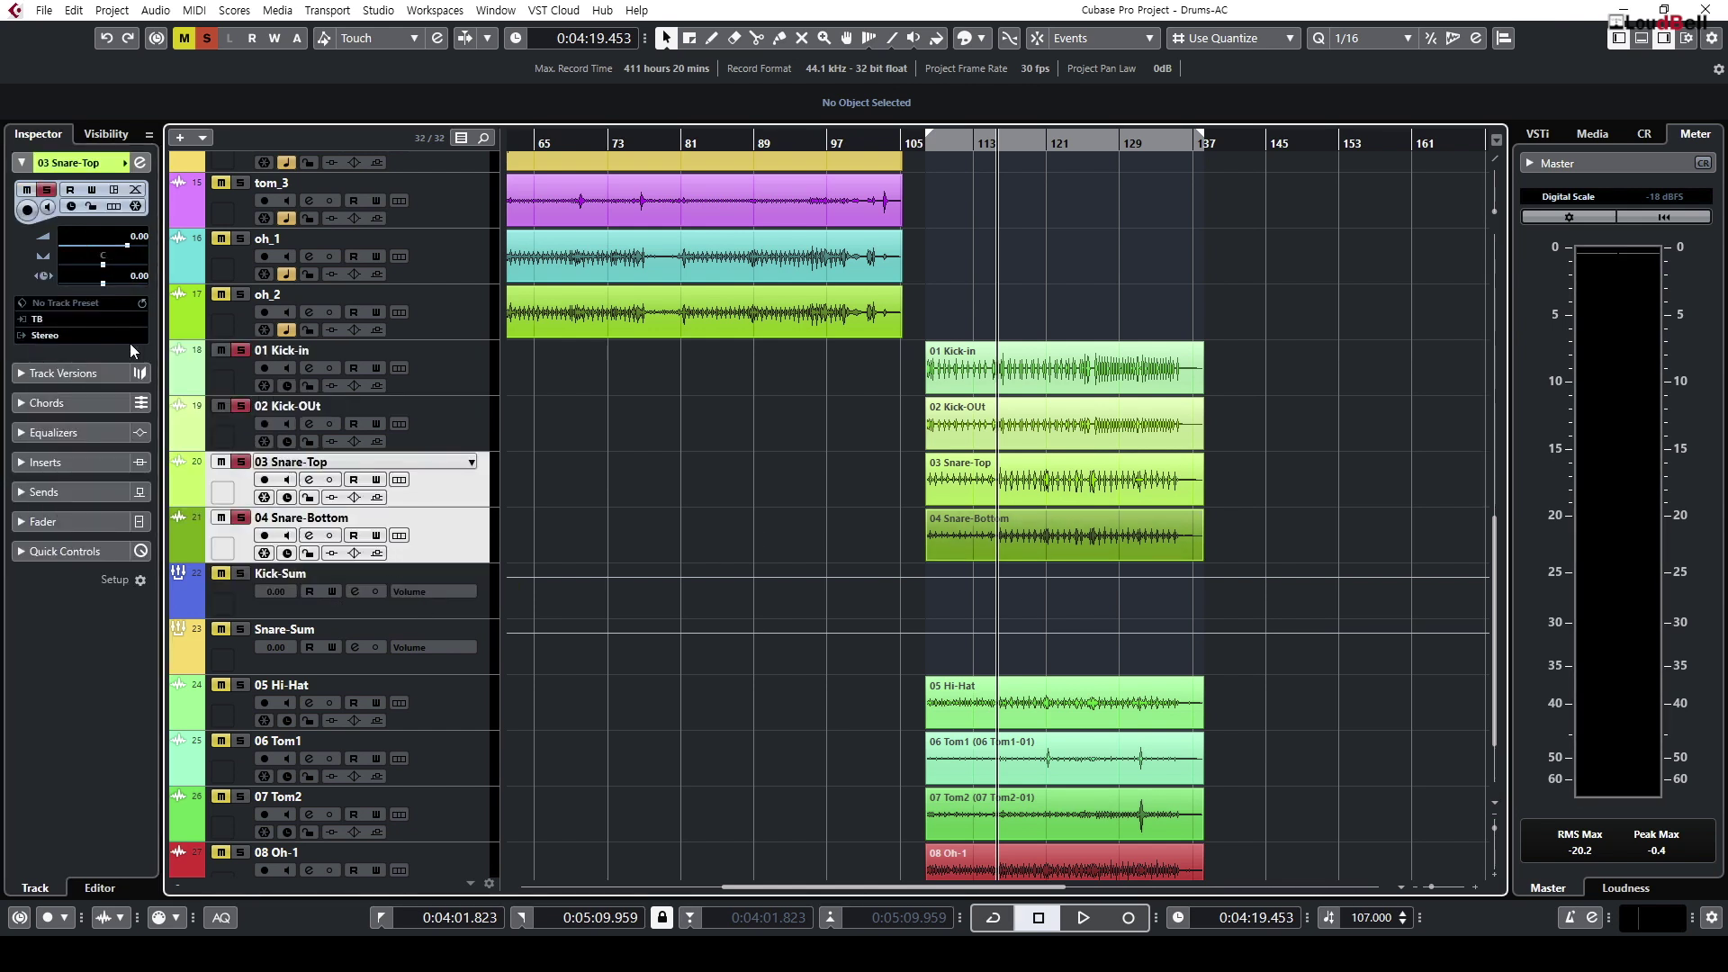
left_click(65, 339)
left_click(115, 498)
Step: Solo the Kick-Sum group and rename the two group tracks as 2번Kick-Sum and 2번Snare-Sum
left_click(239, 576)
left_click(285, 579)
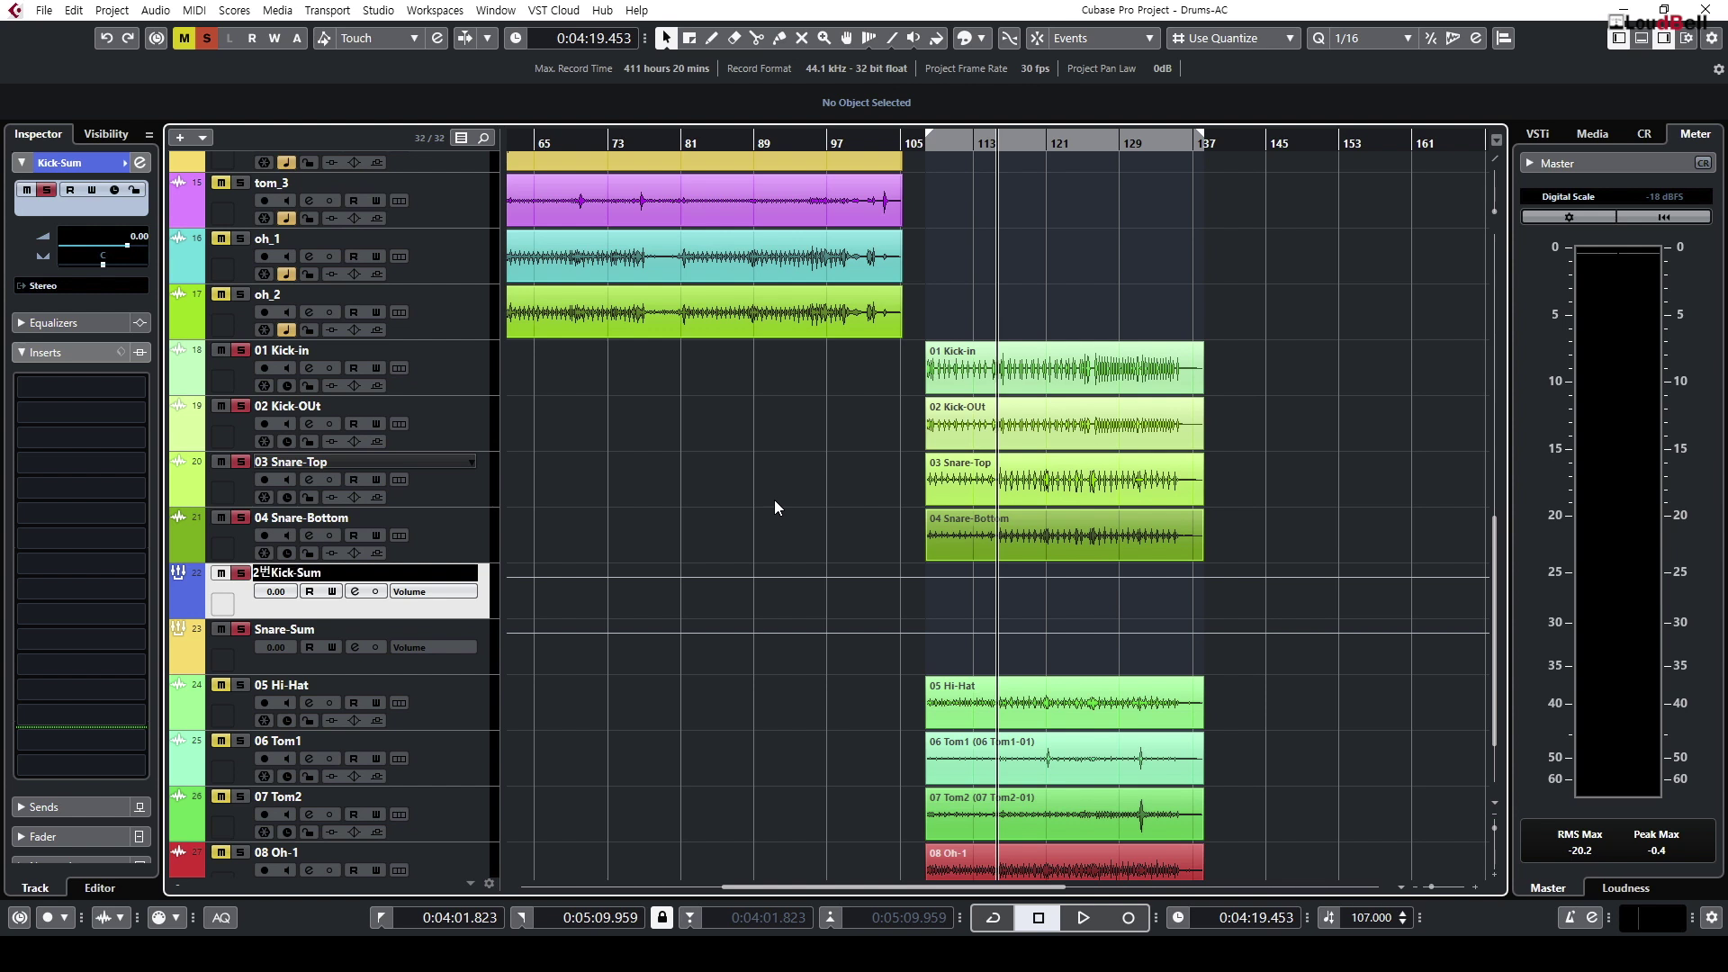
key("Tab")
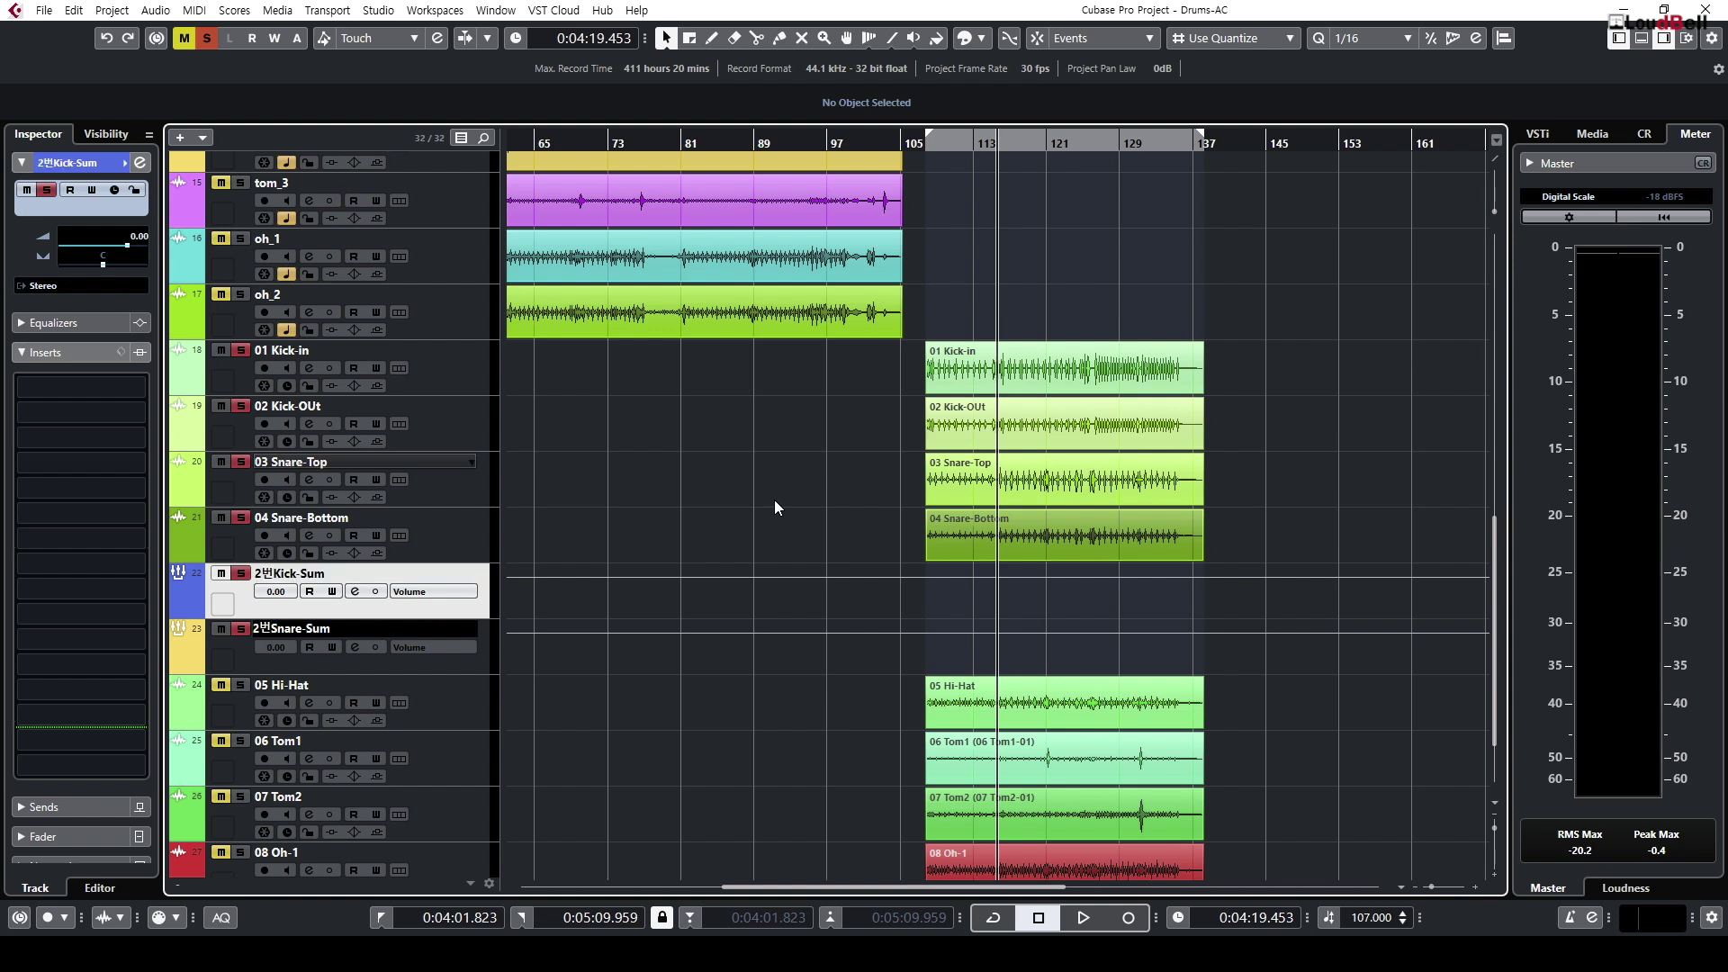
left_click(473, 664)
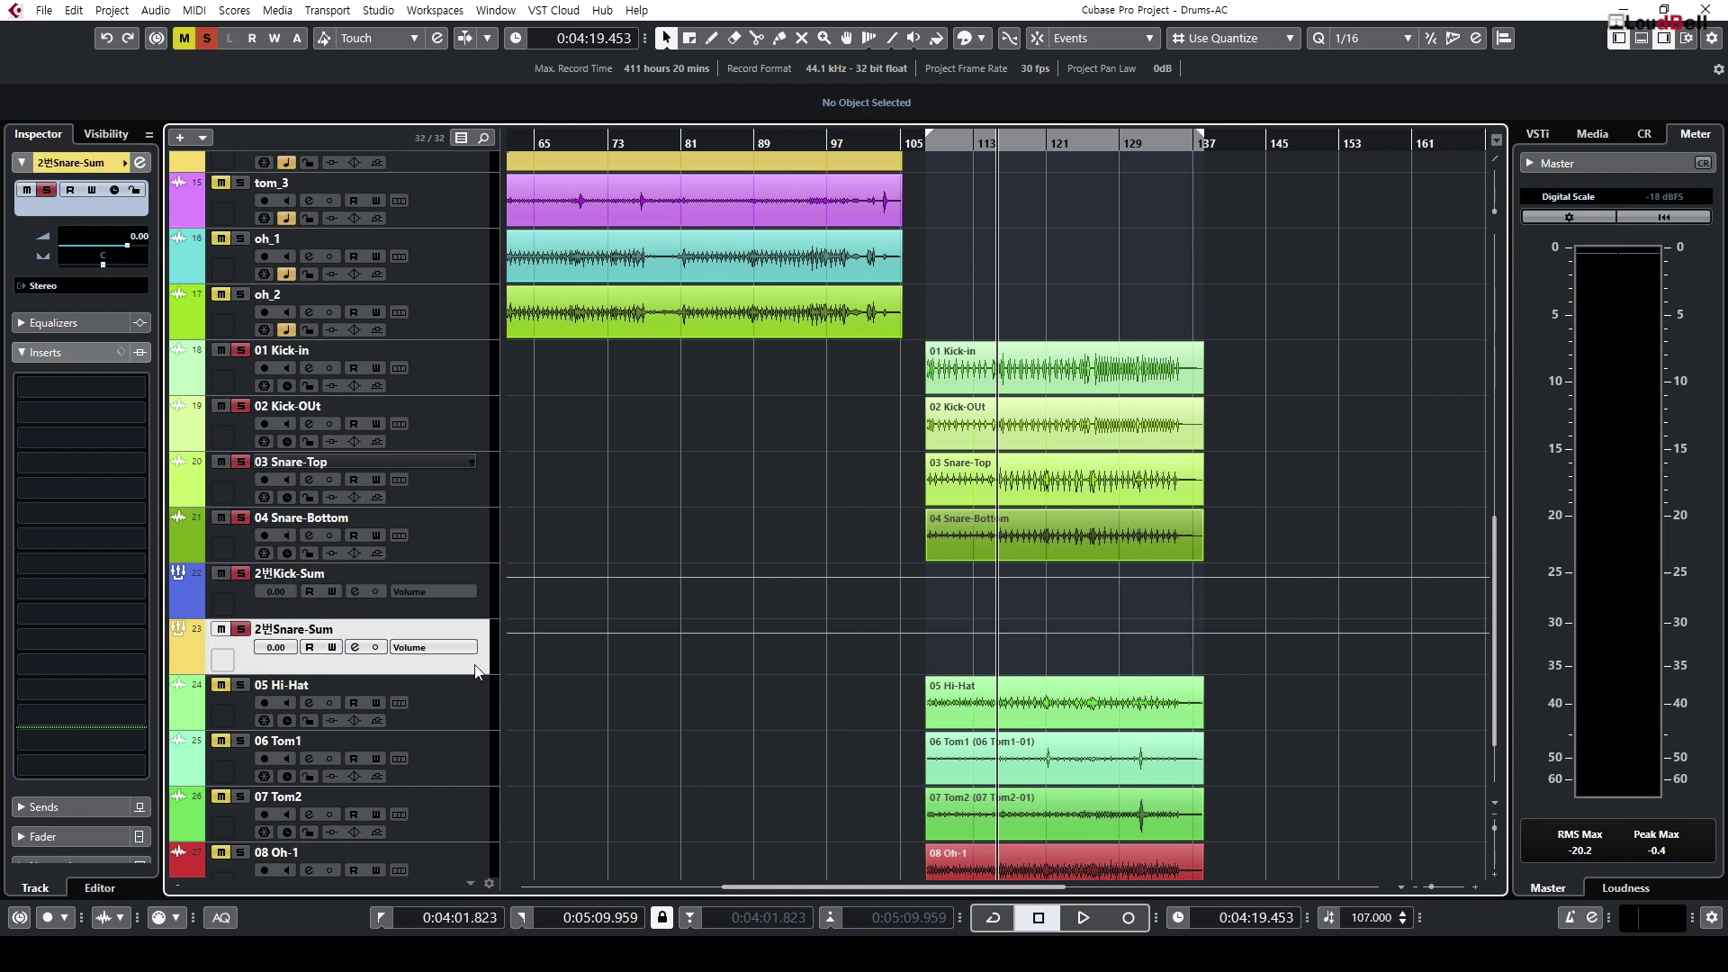
Step: Duplicate the 2번Kick-Sum and 2번Snare-Sum groups and move the copies below the snare_b track
left_click(484, 614, "ctrl")
right_click(483, 607)
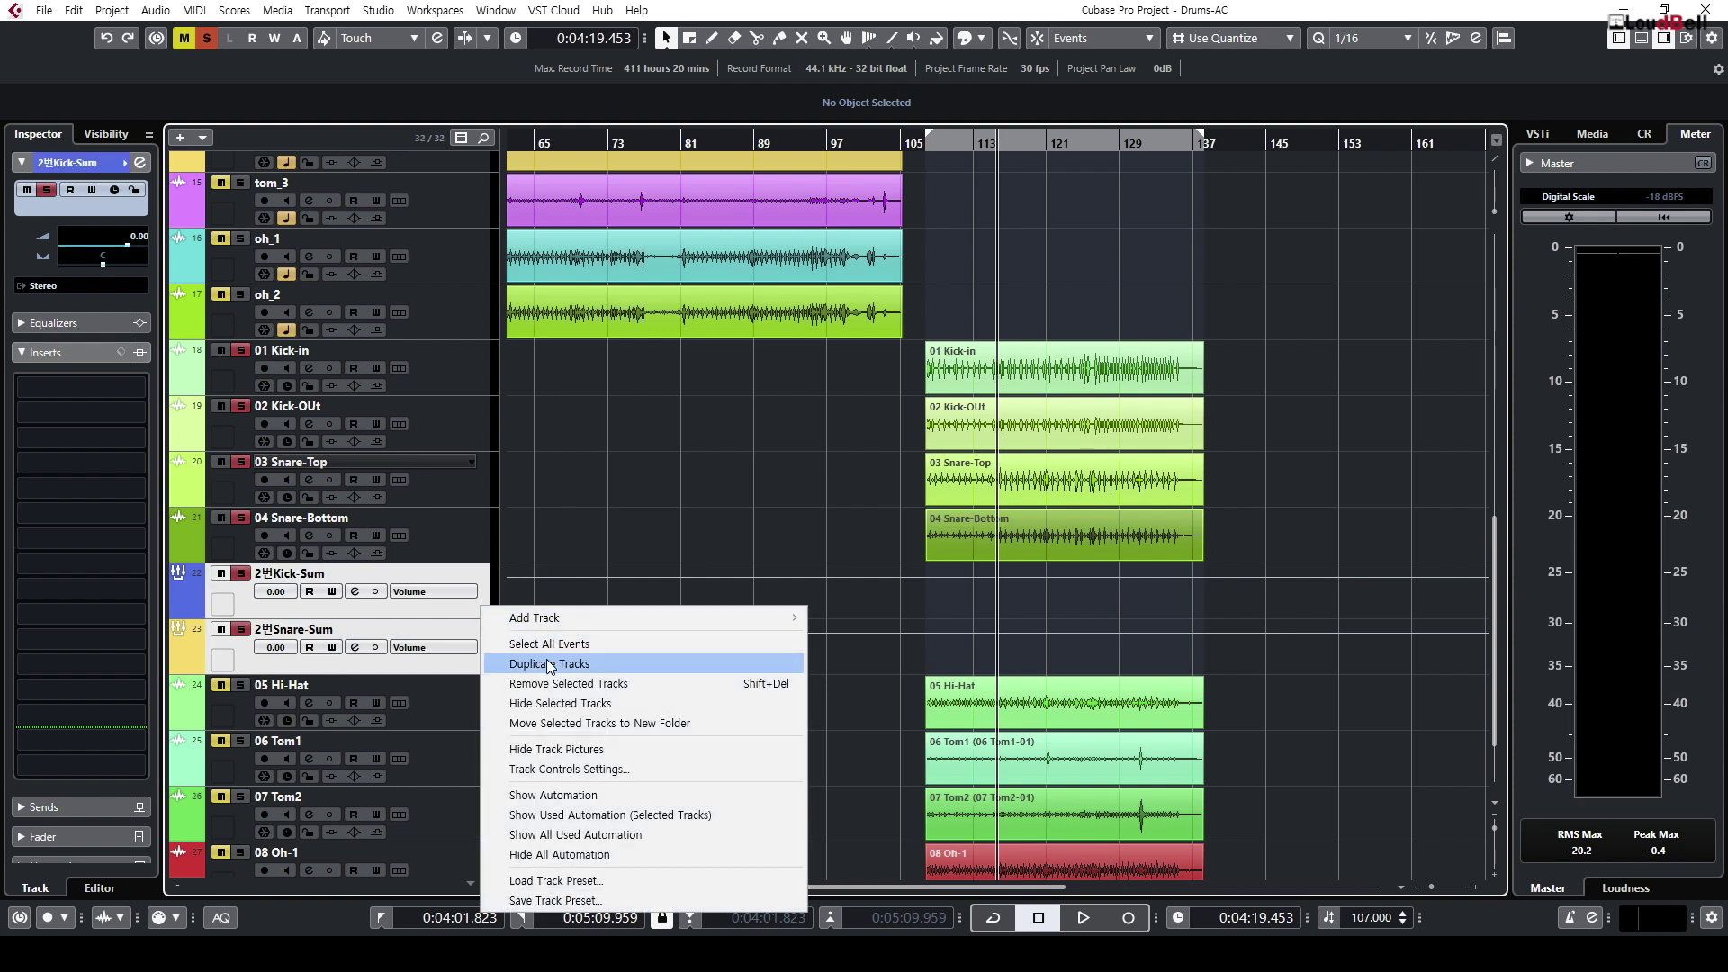
left_click(550, 663)
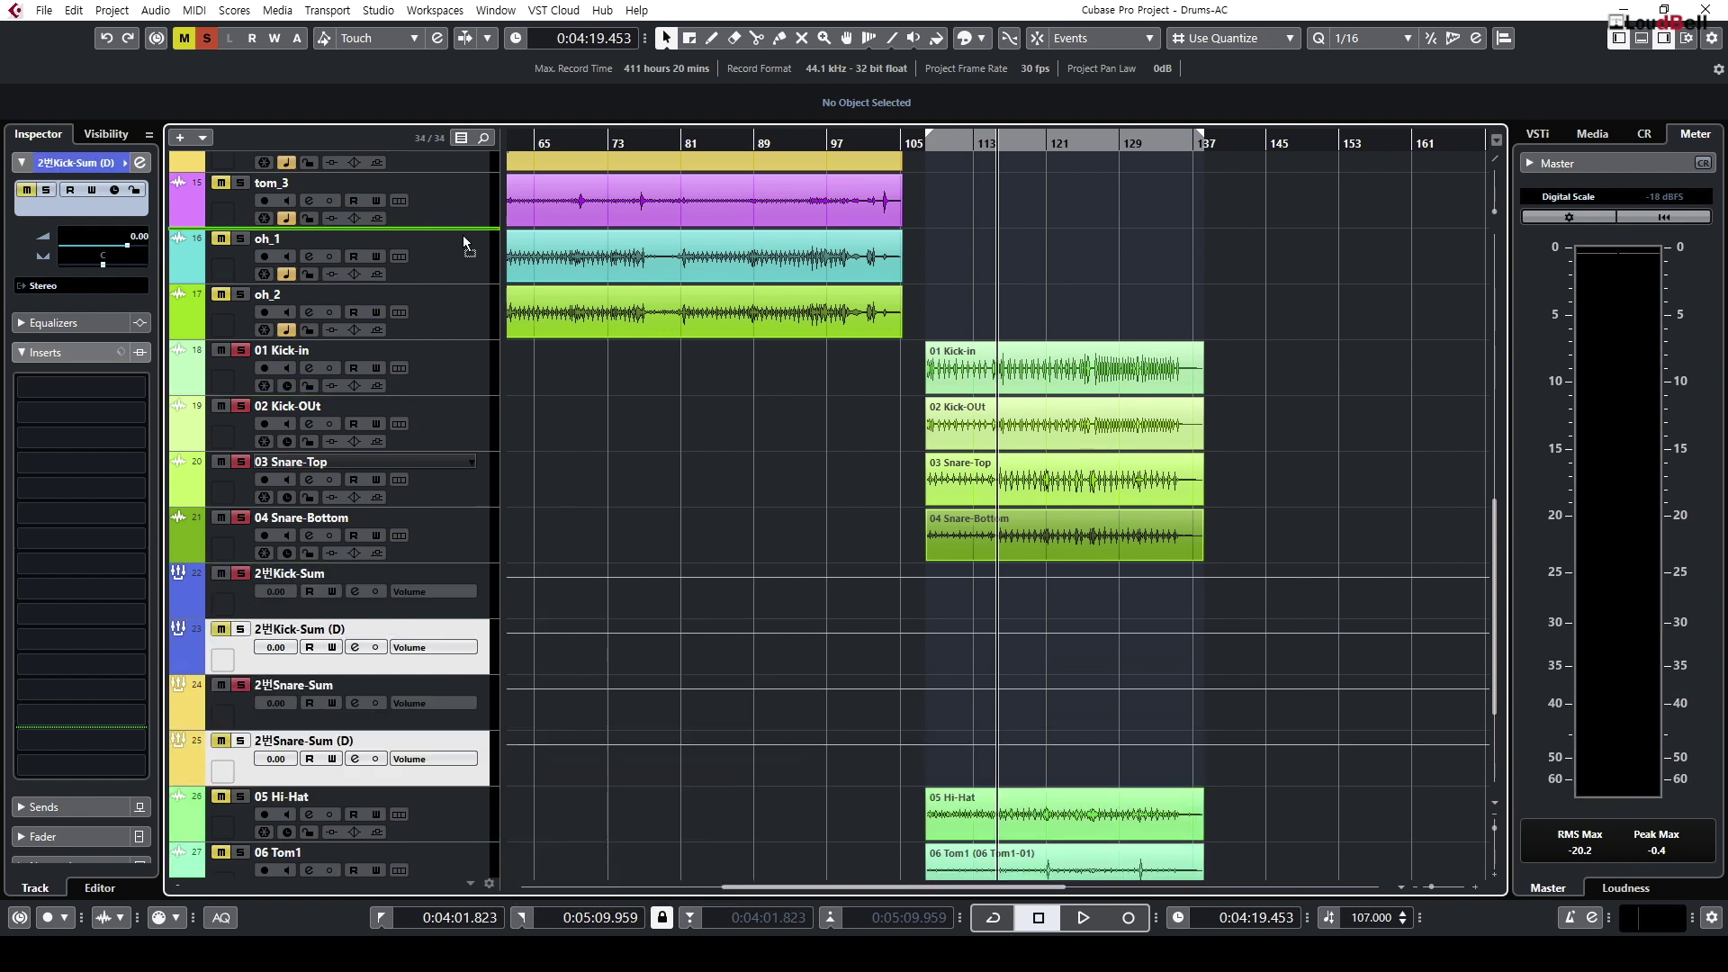
scroll(461, 242, "up", 5)
left_click_drag(461, 206, 452, 253)
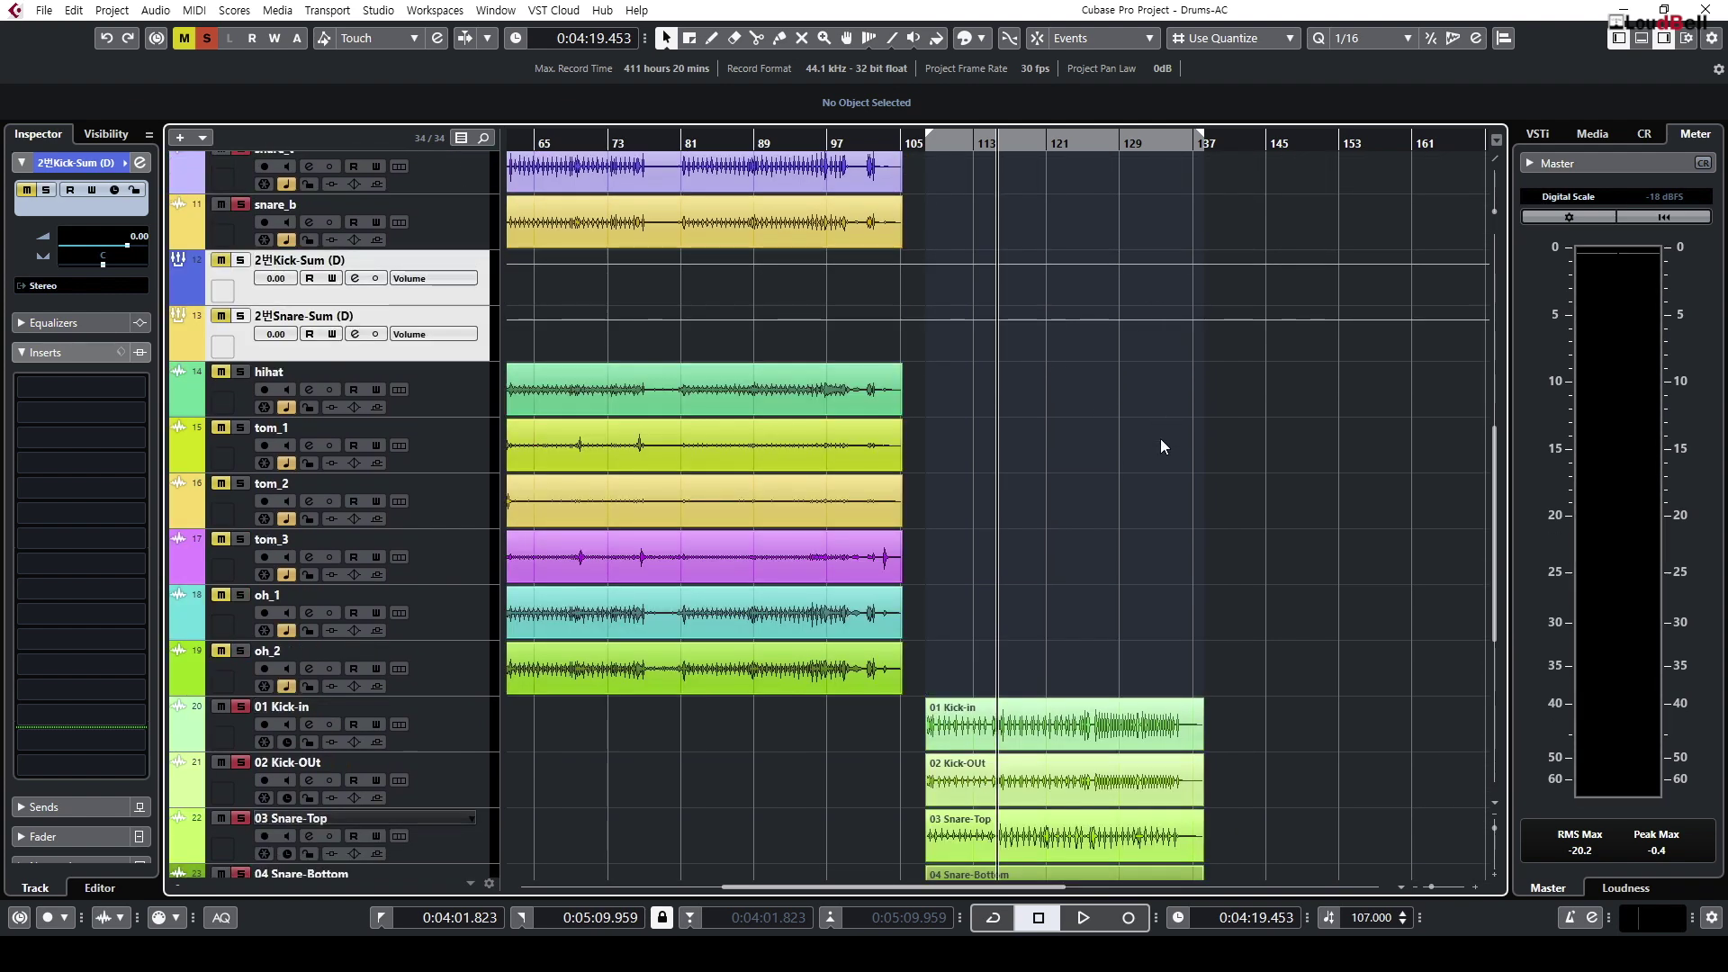
Step: Rename the two duplicated groups as 1Kick-Sum (D) and 1Snare-Sum (D)
scroll(275, 515, "up", 5)
double_click(264, 553)
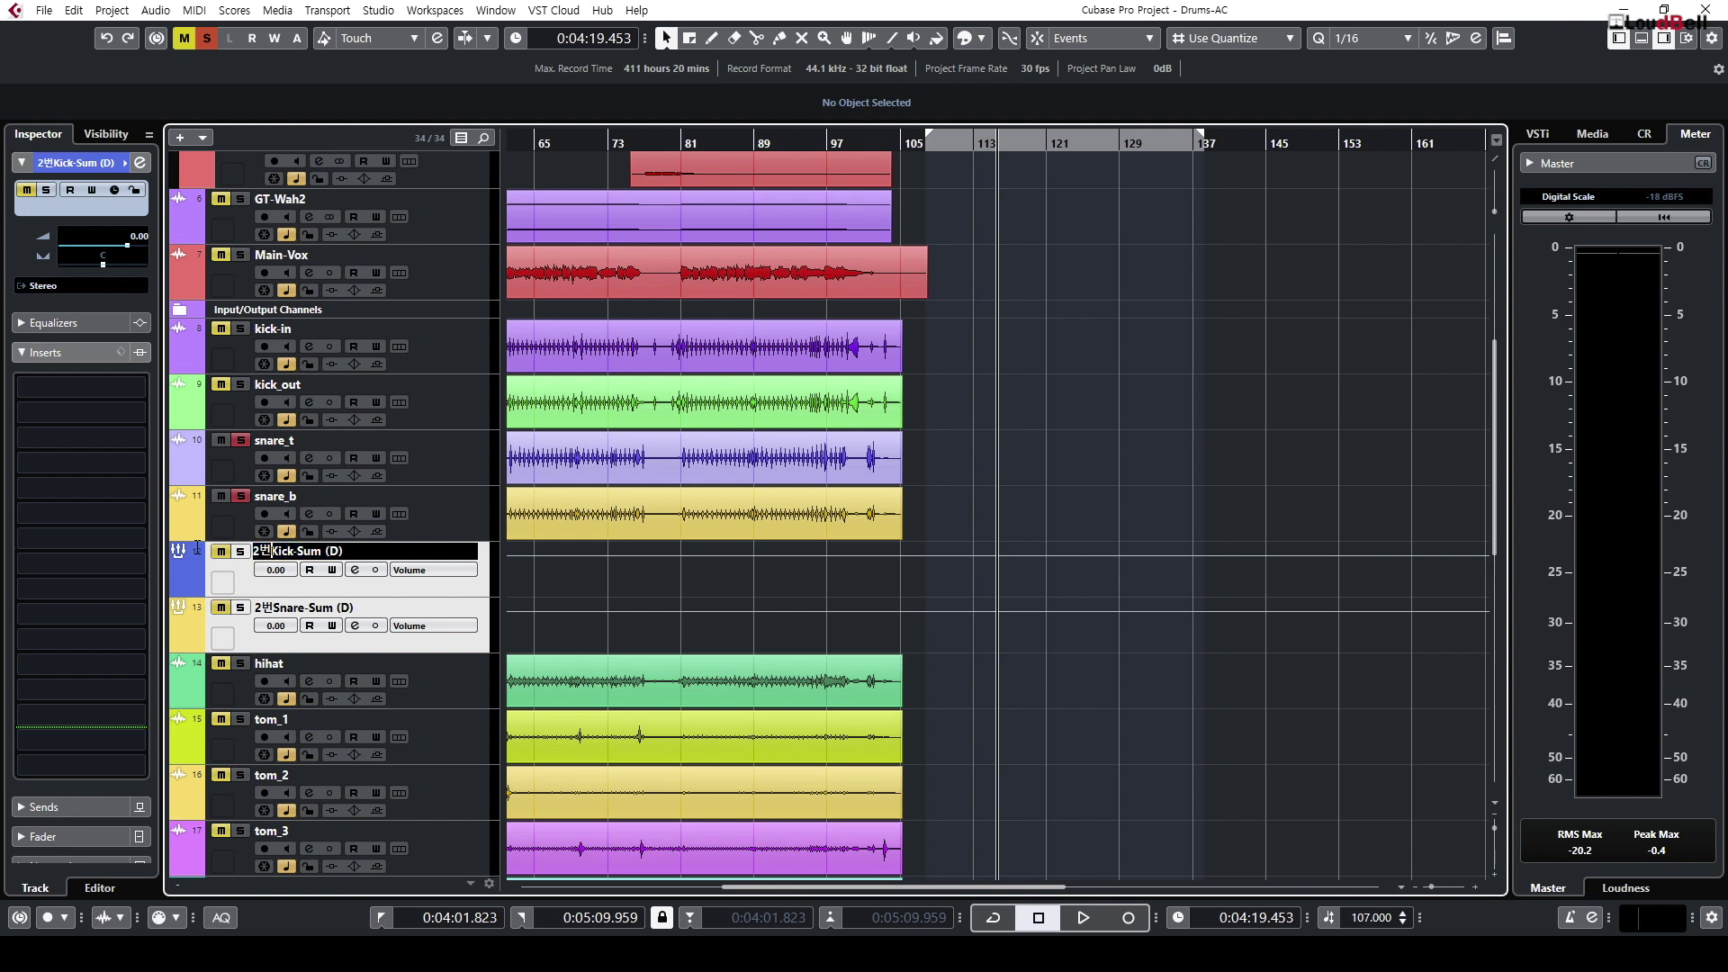
double_click(264, 607)
Step: Route the outputs of kick-in and kick_out to the 1Kick-Sum (D) group
left_click(461, 415)
left_click(473, 331, "shift")
left_click(79, 336)
left_click(132, 513)
Step: Route the outputs of snare_t and snare_b to the 1Snare-Sum (D) group and clear all solos
left_click(446, 480)
left_click(443, 522, "shift")
left_click(71, 335)
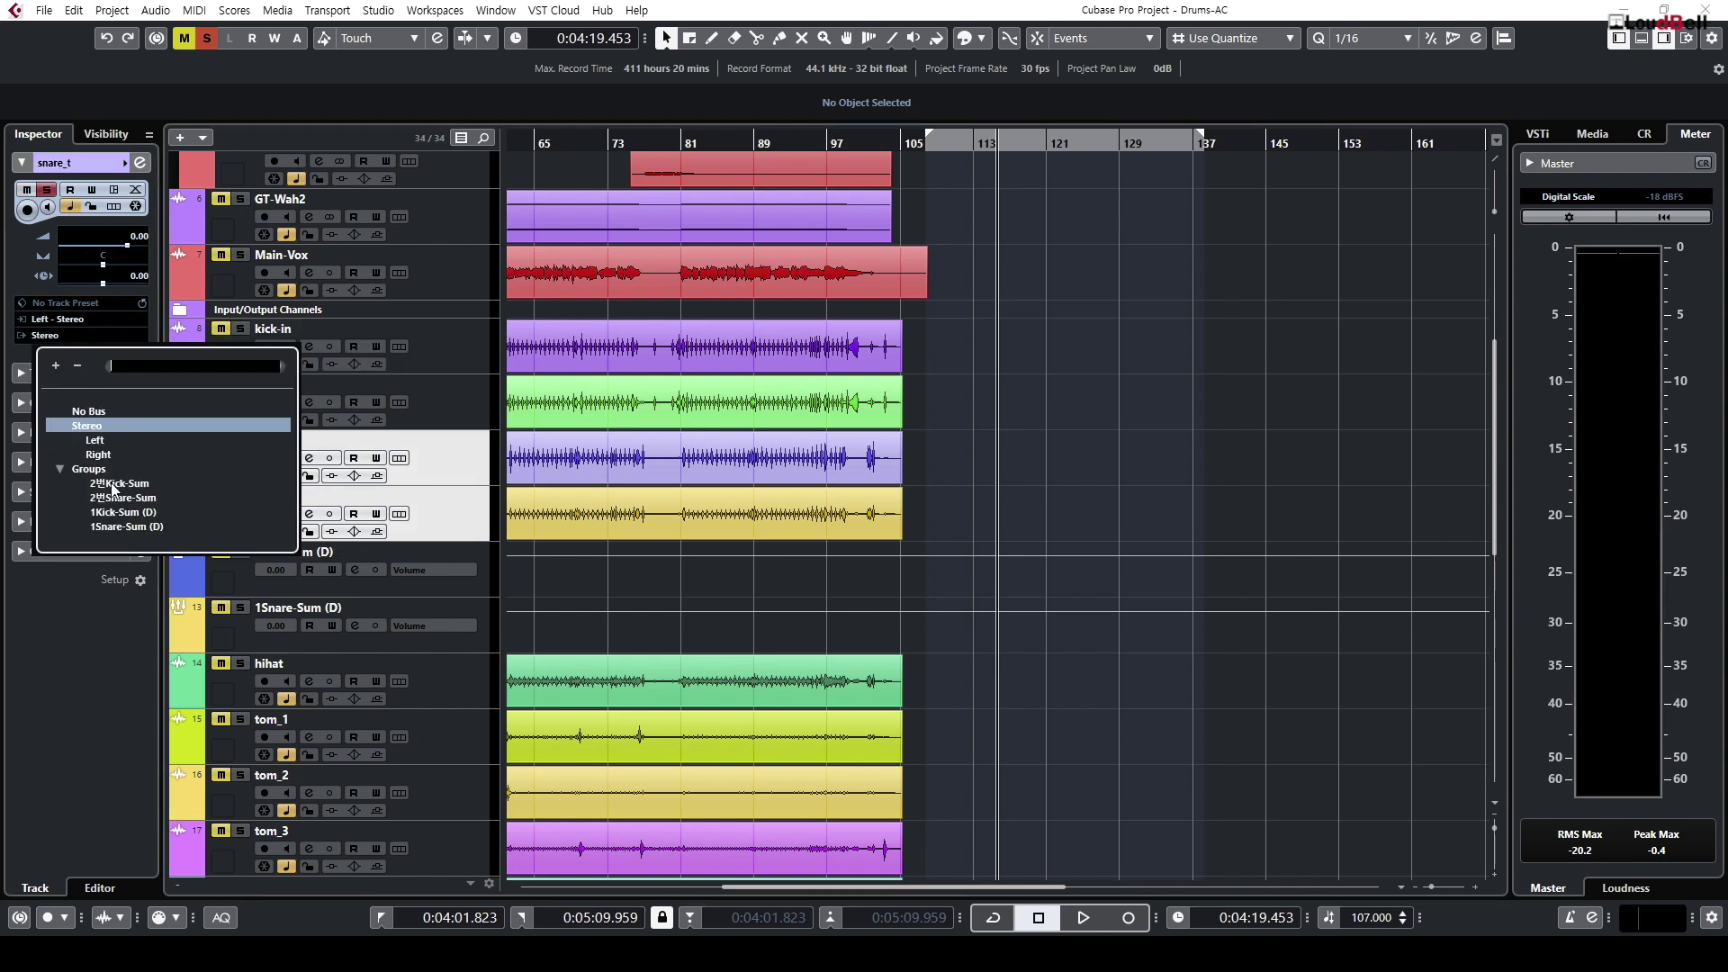
left_click(109, 529)
scroll(1143, 360, "down", 5)
scroll(900, 372, "up", 3)
scroll(899, 373, "up", 5)
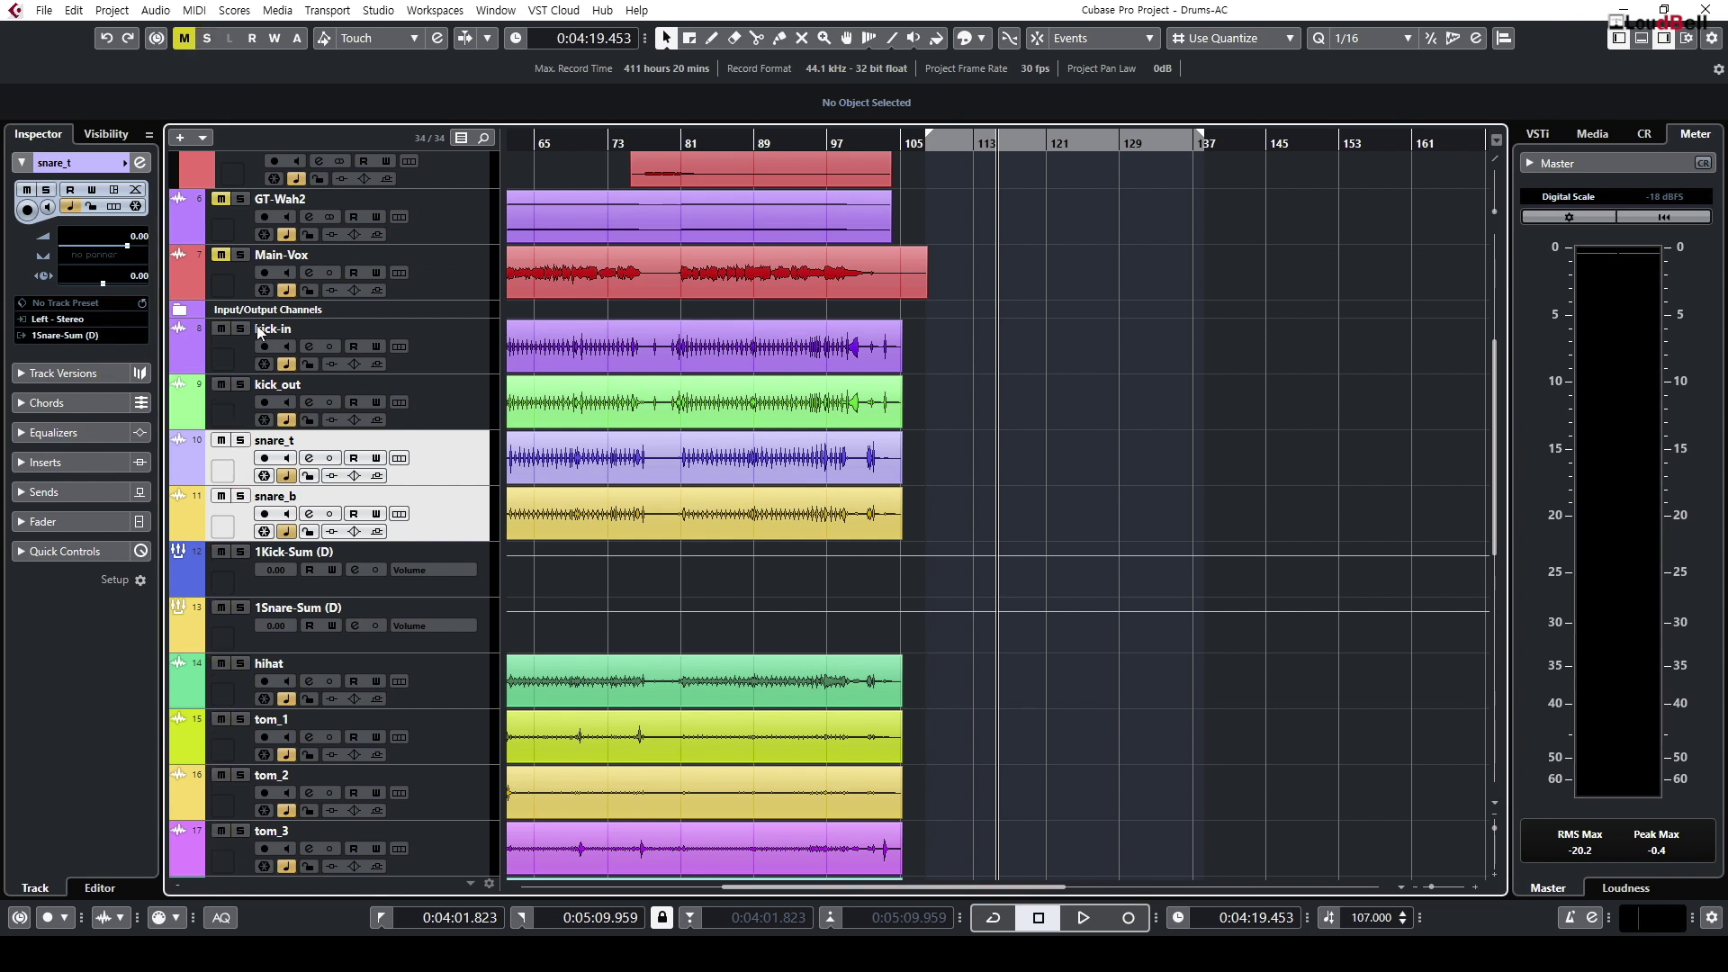
Step: Show the Pre (Filters/Gain/Phase) rack in the MixConsole and expand it for the channels
left_click(475, 567)
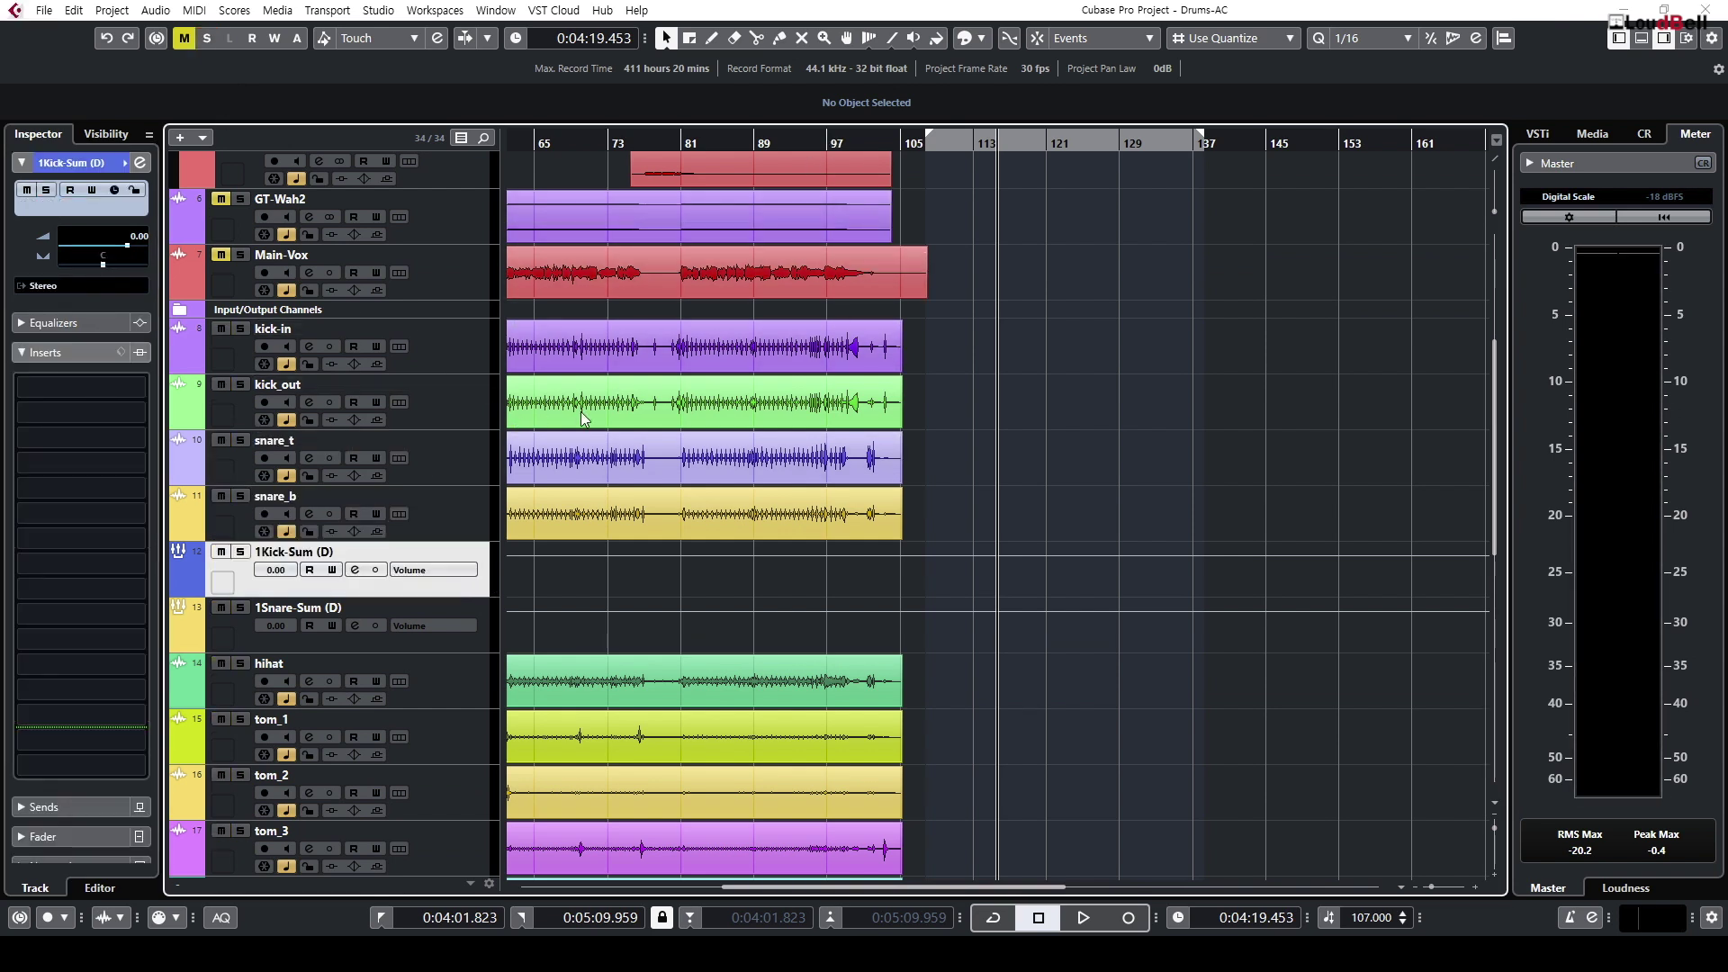
key("F3")
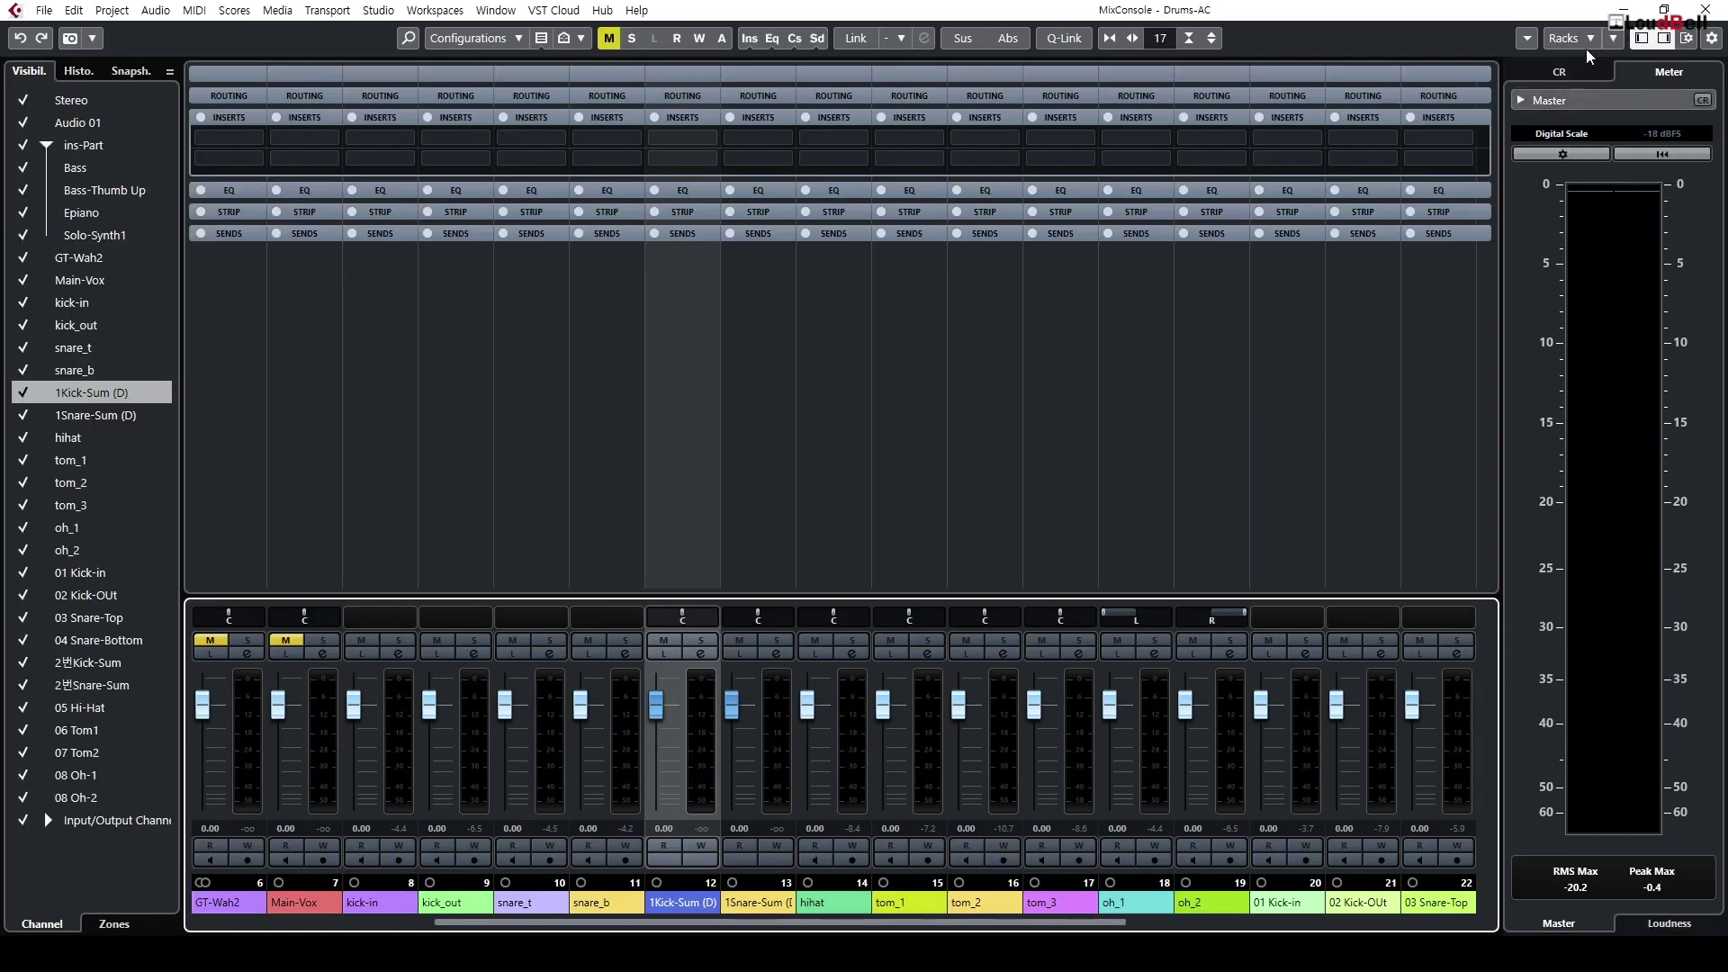
left_click(1590, 39)
left_click(1610, 157)
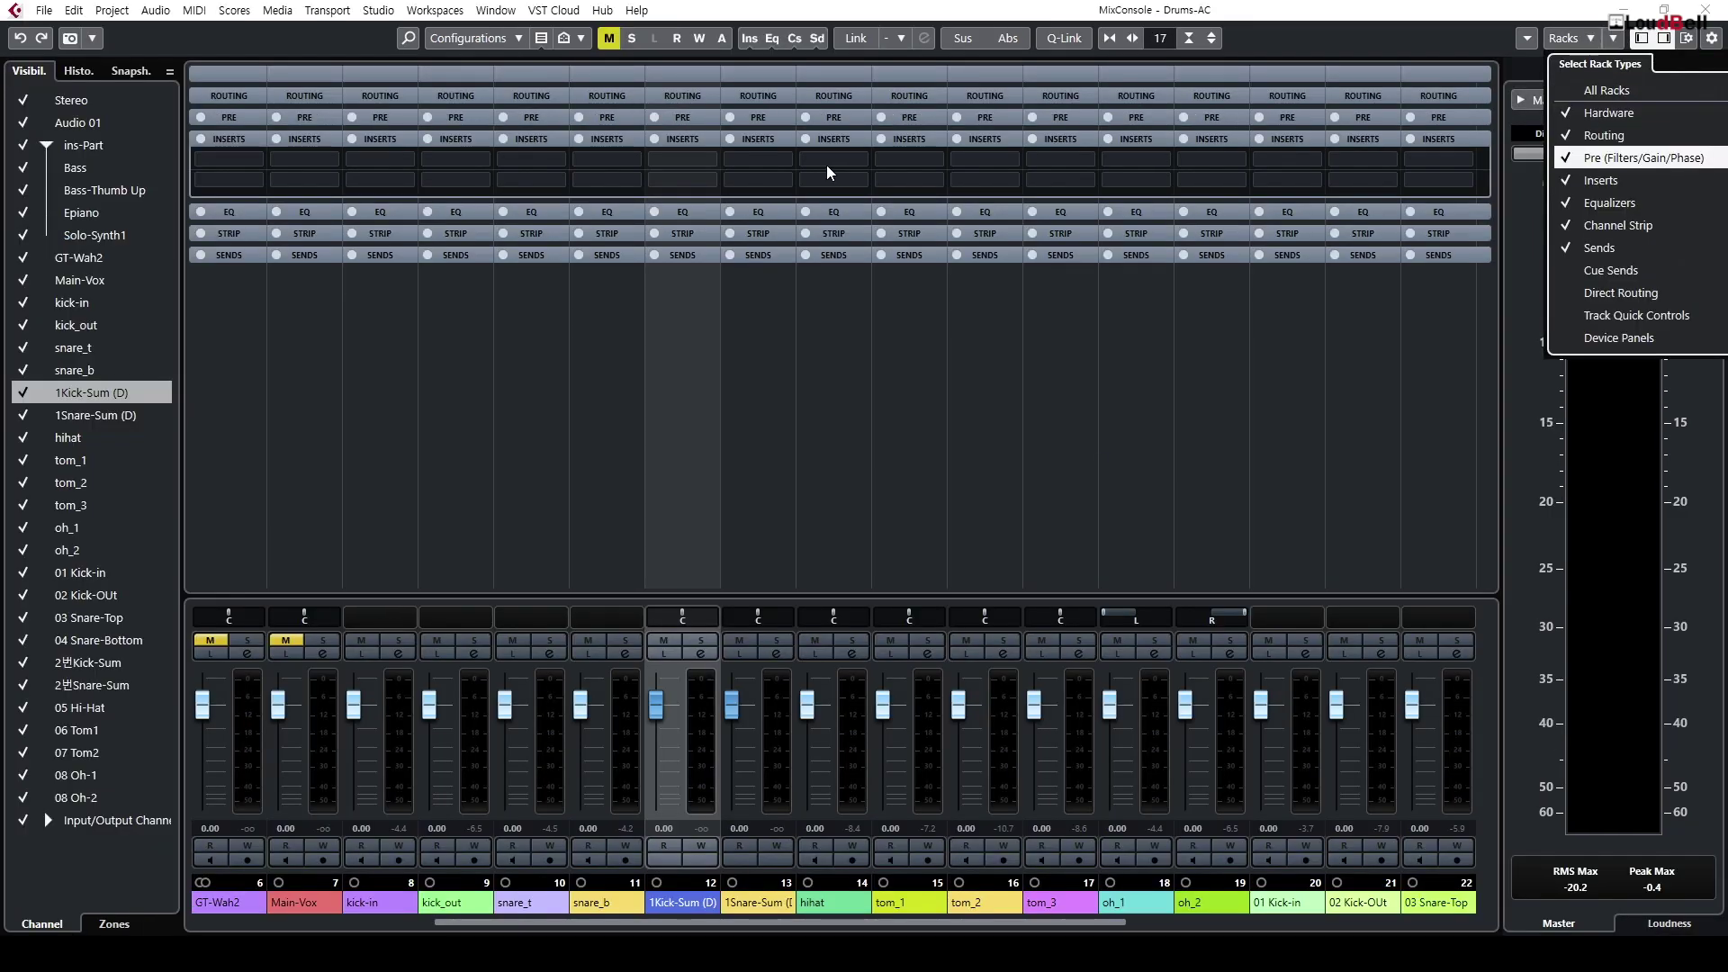
left_click(690, 123)
left_click(680, 120)
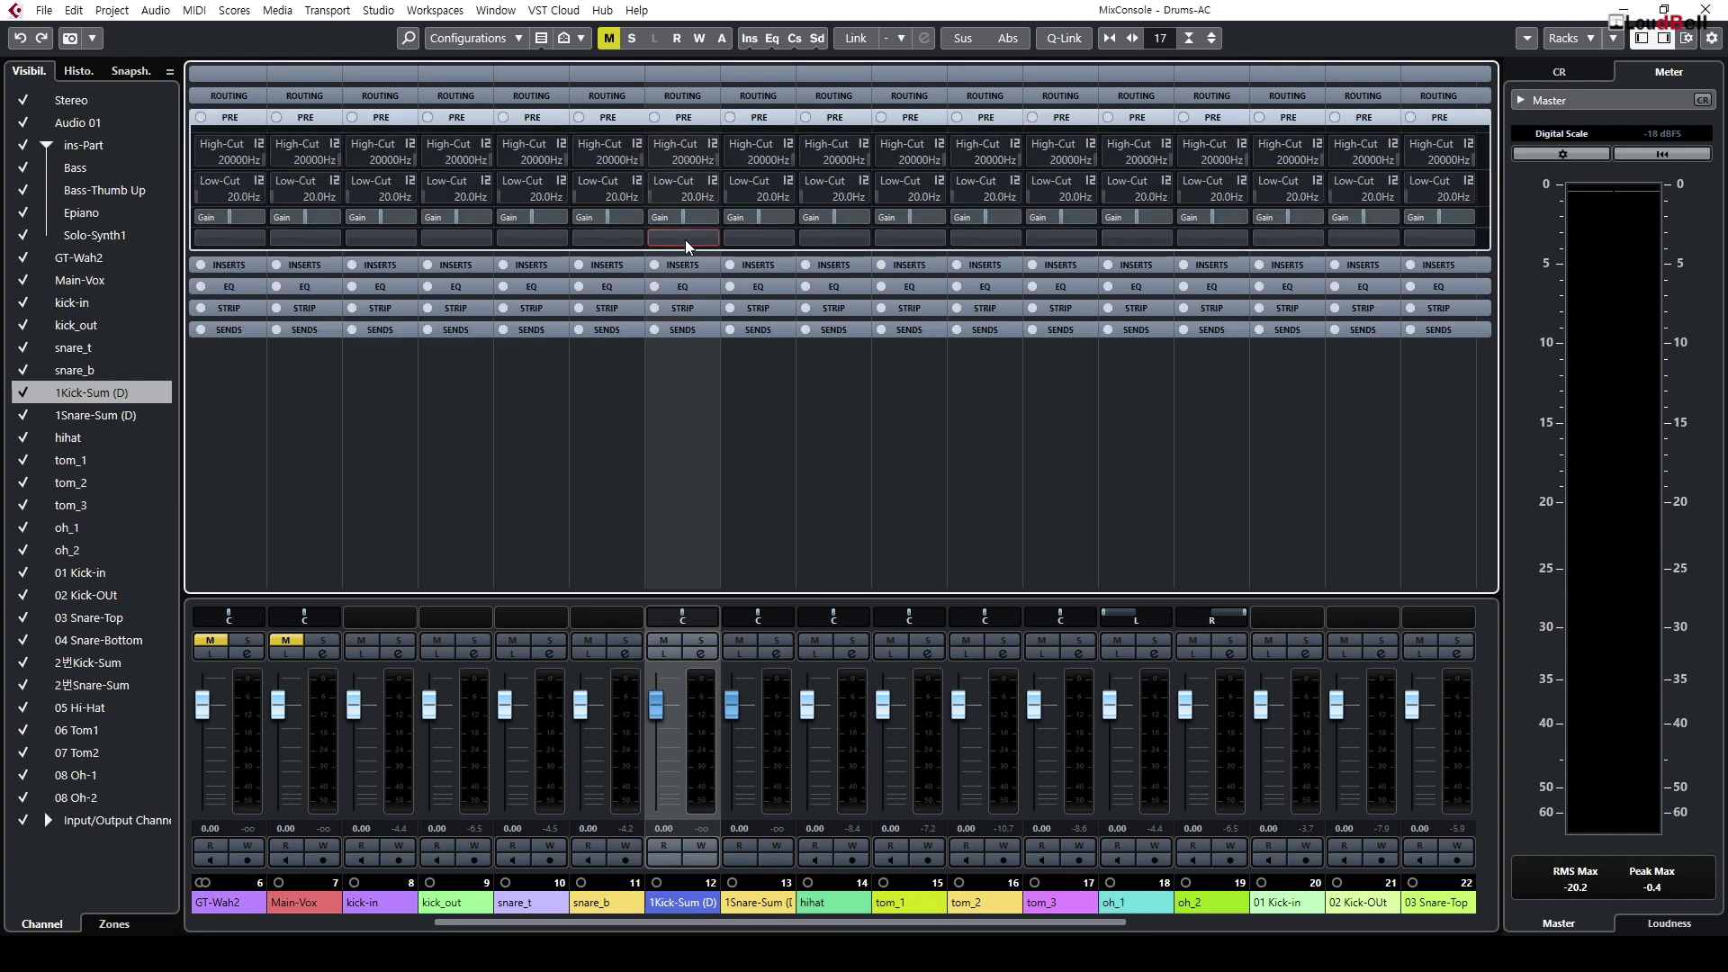
Step: Play the project from just before bar 84 with the 1Kick-Sum (D) and 1Snare-Sum (D) groups soloed
key("F3")
left_click(708, 143)
key("s")
key("space")
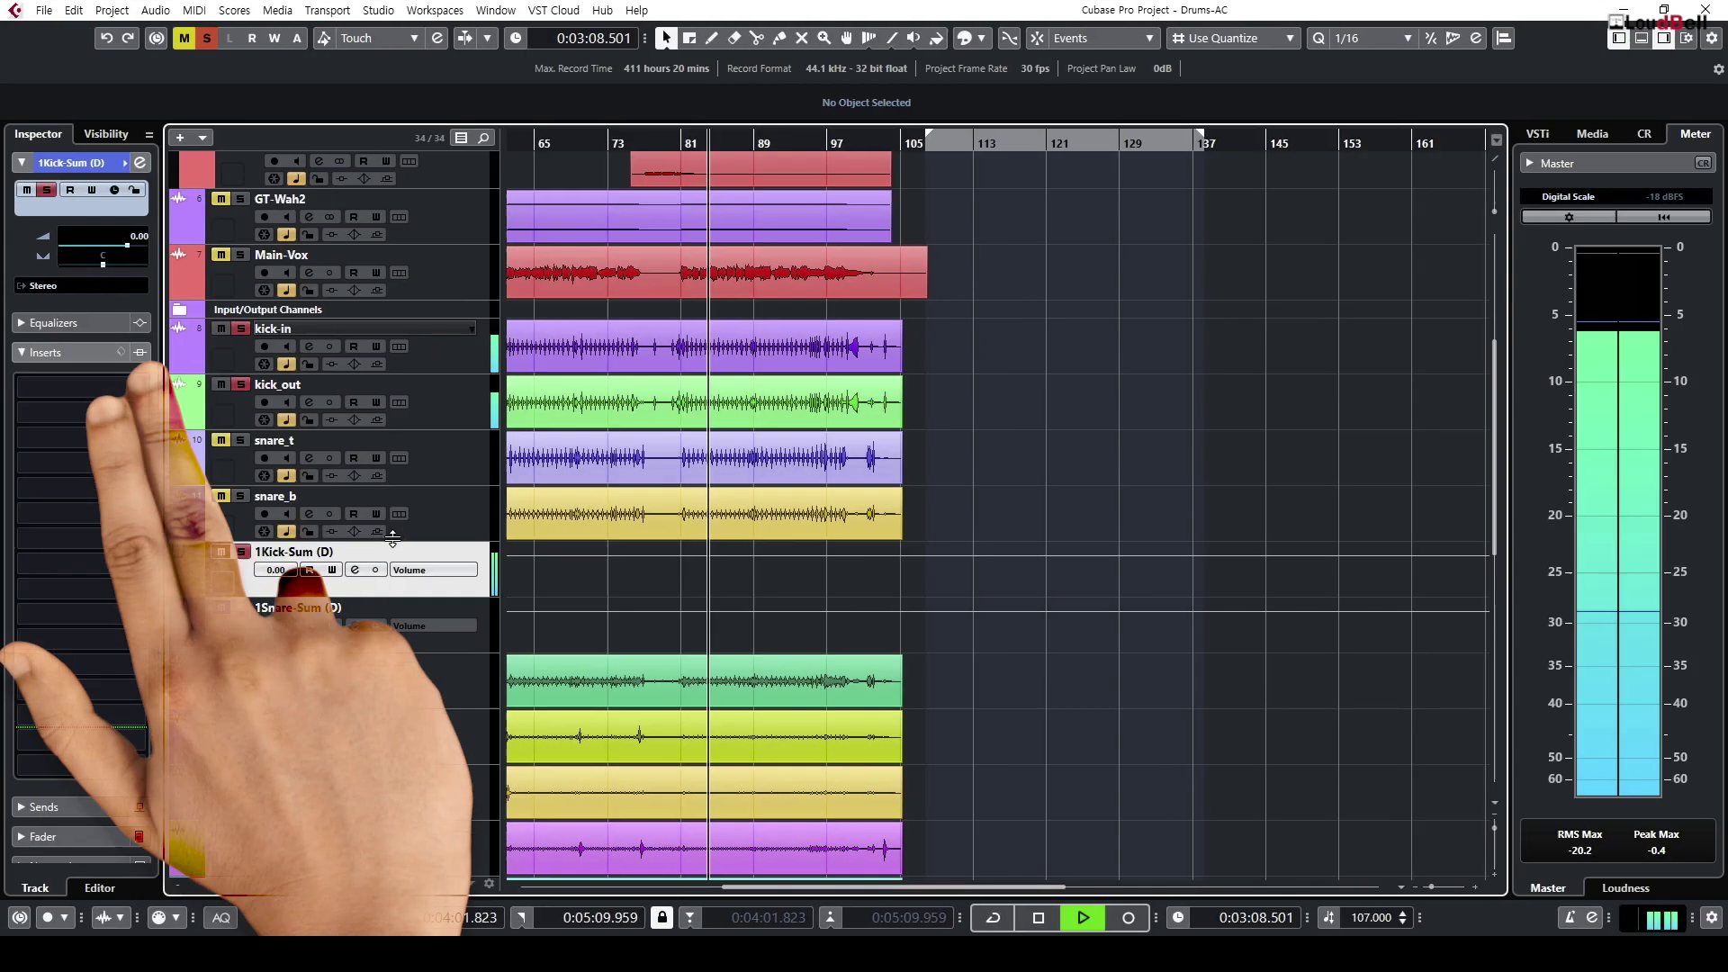
left_click(243, 607)
left_click(341, 615)
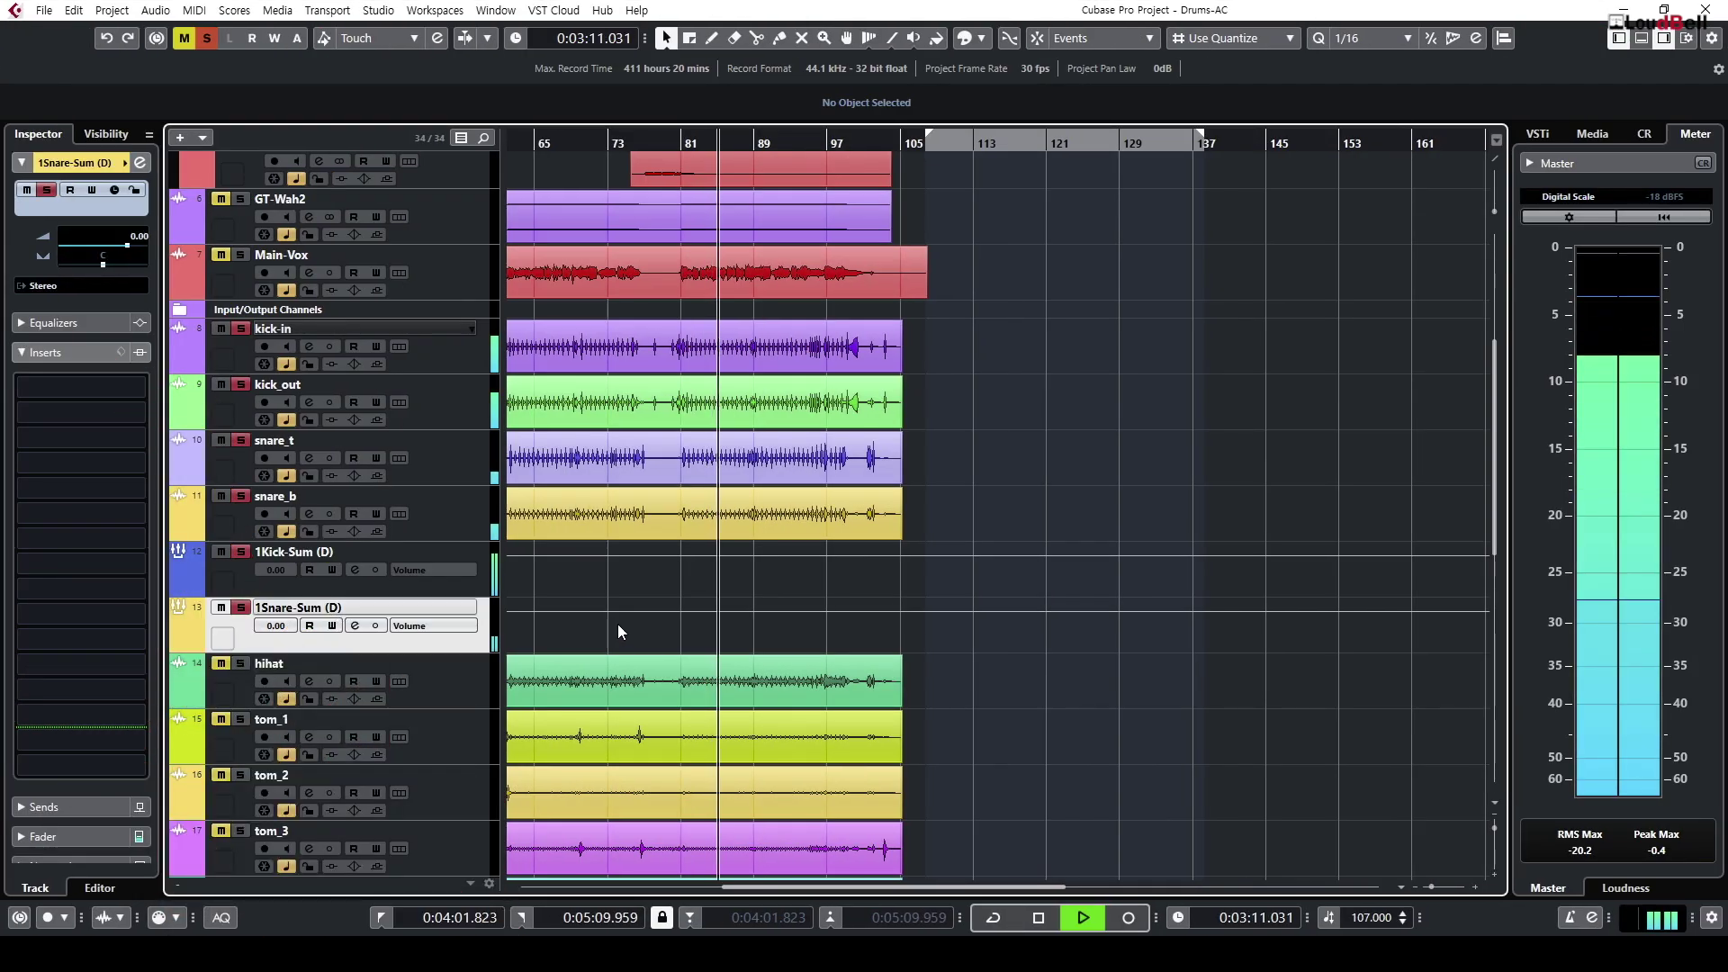
Step: Compare inverted and normal phase on the 1Snare-Sum (D) channel during playback, ending with normal phase
key("F3")
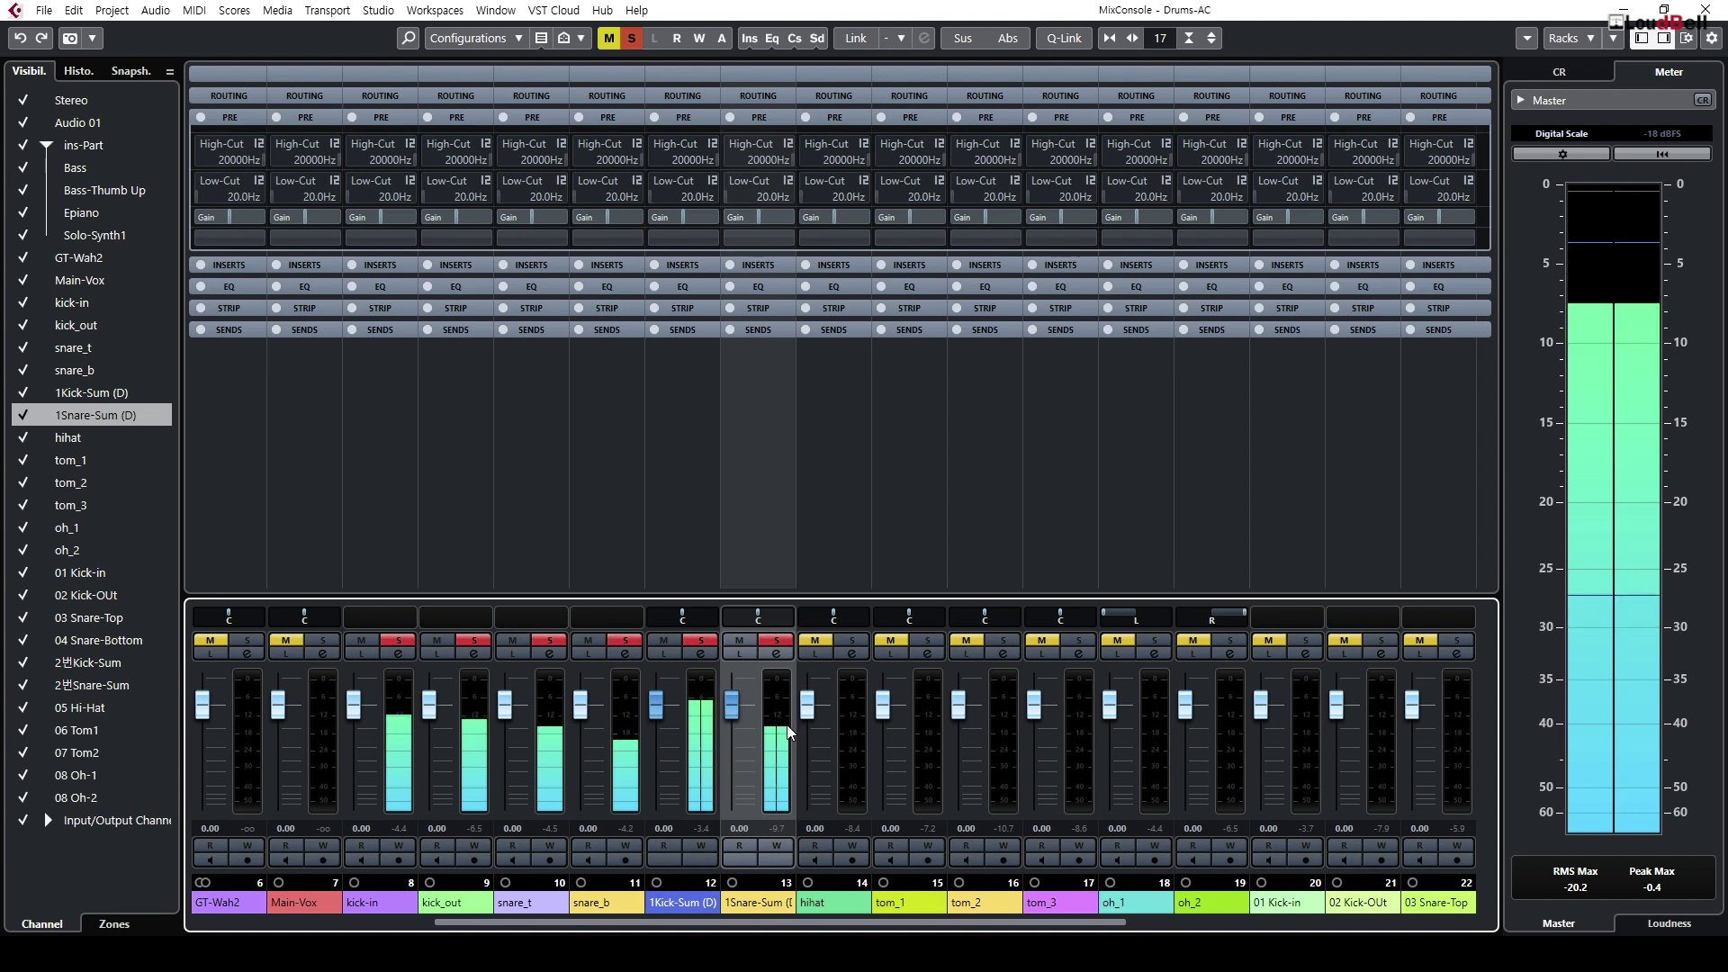
left_click(760, 238)
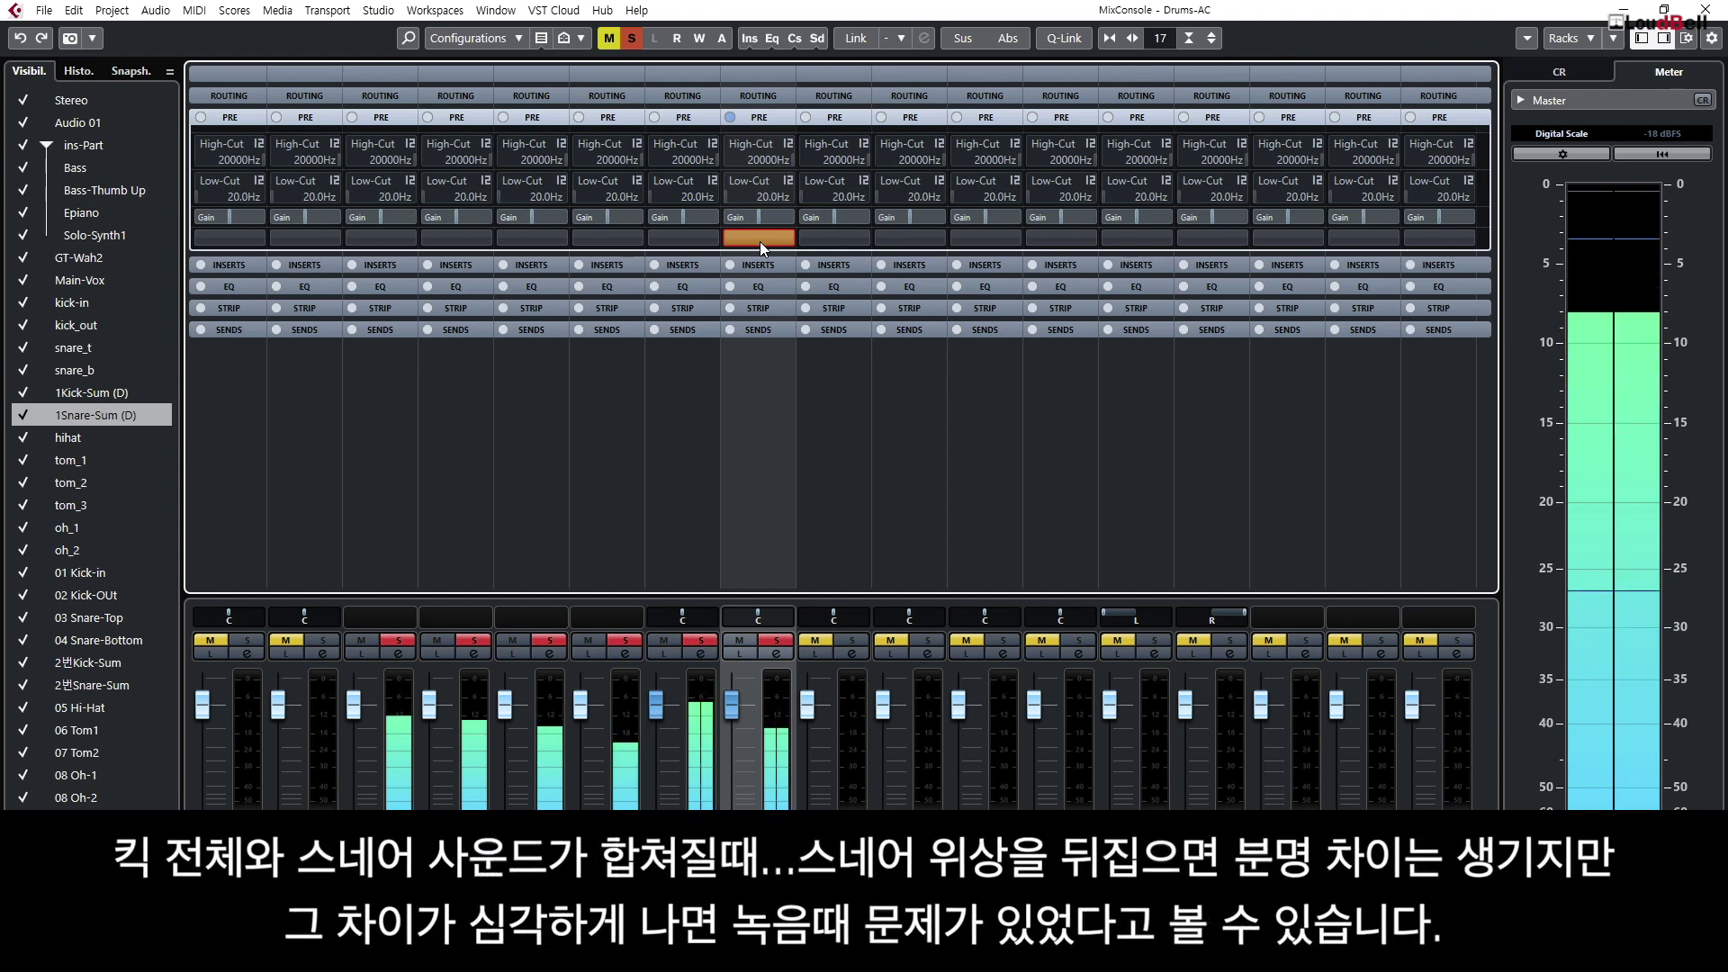
left_click(760, 240)
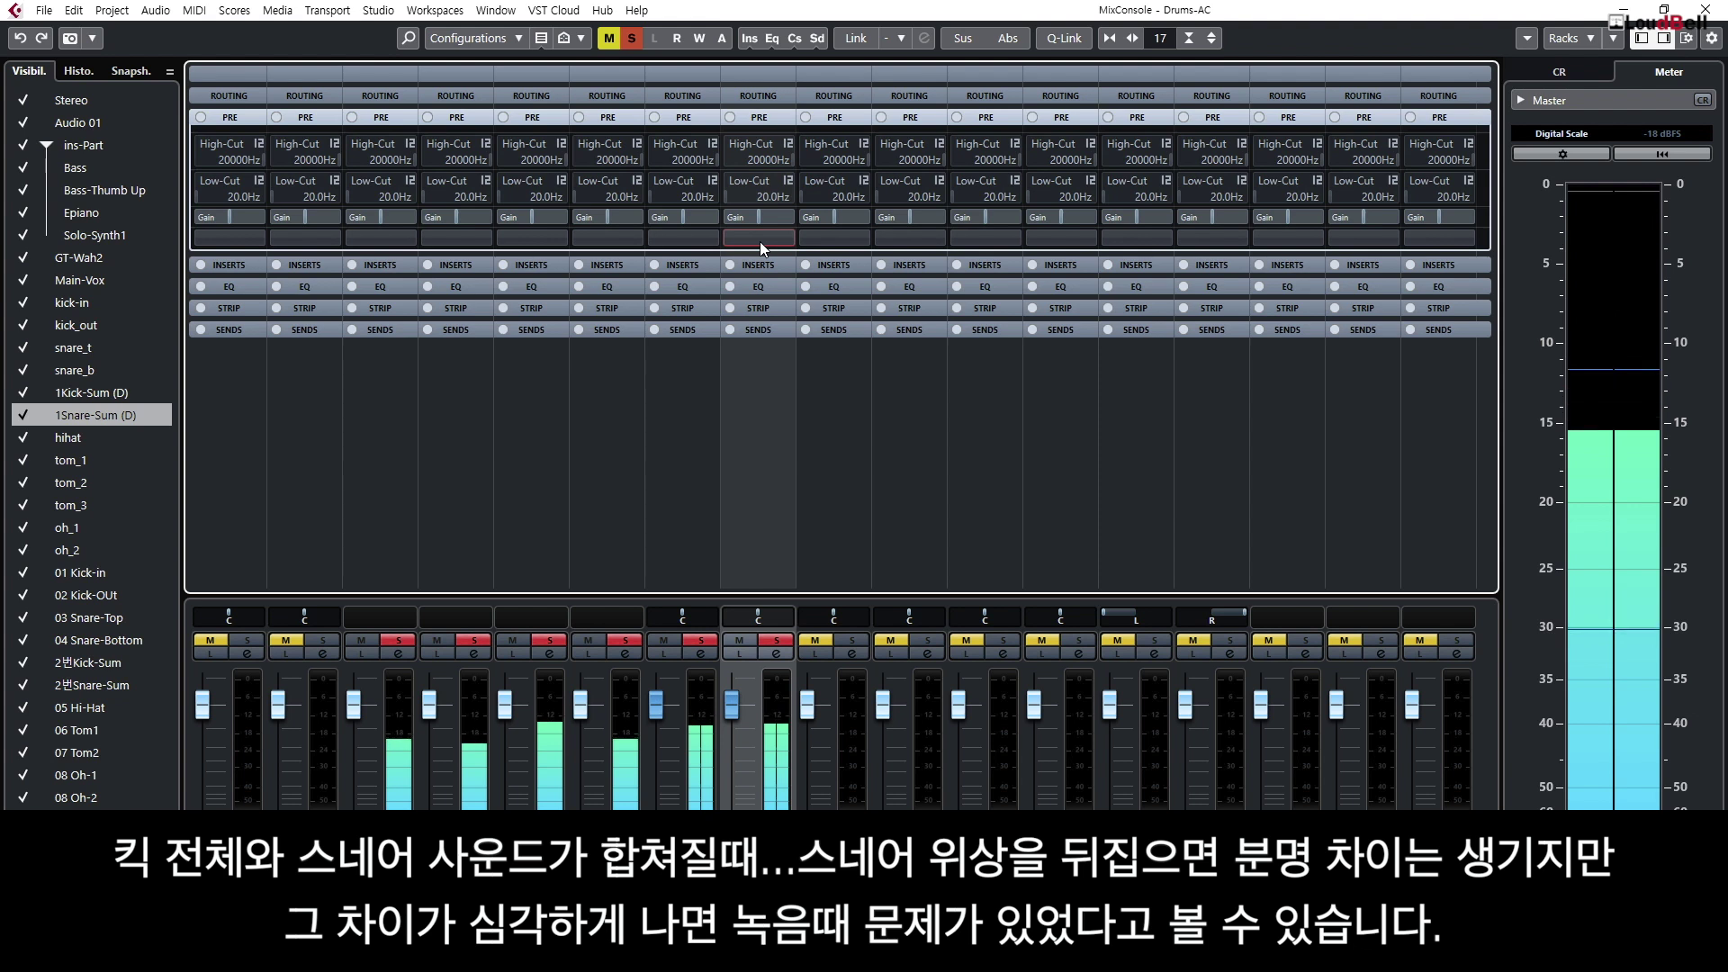
left_click(760, 240)
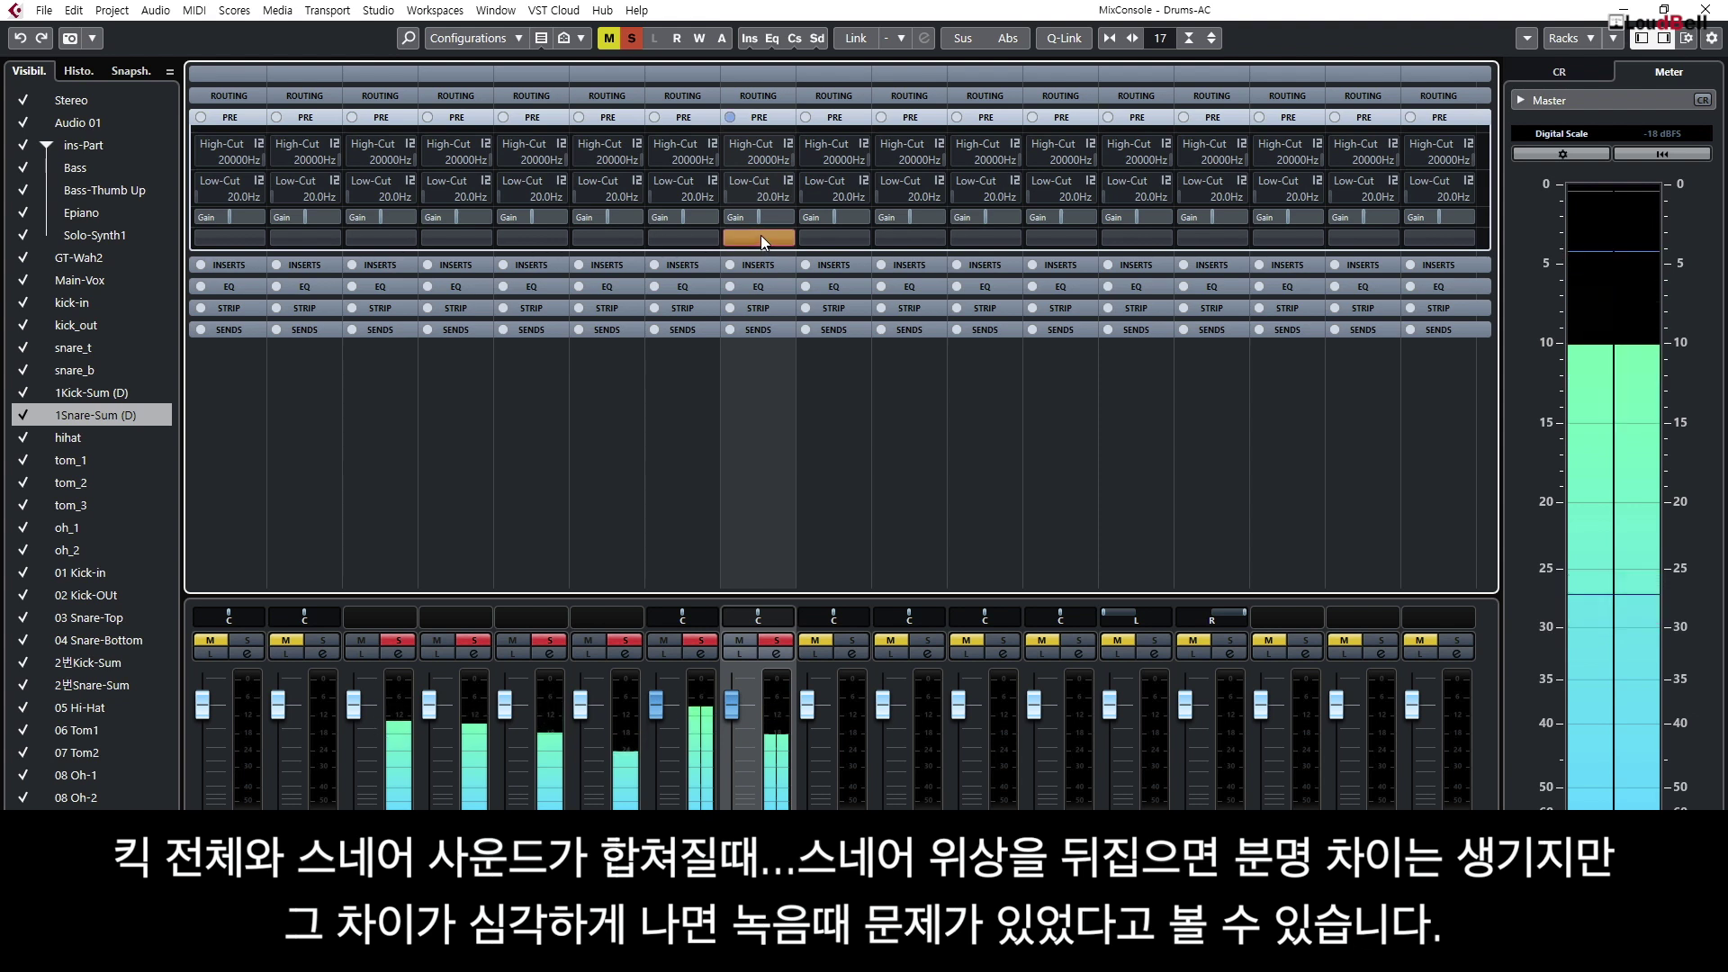
left_click(761, 236)
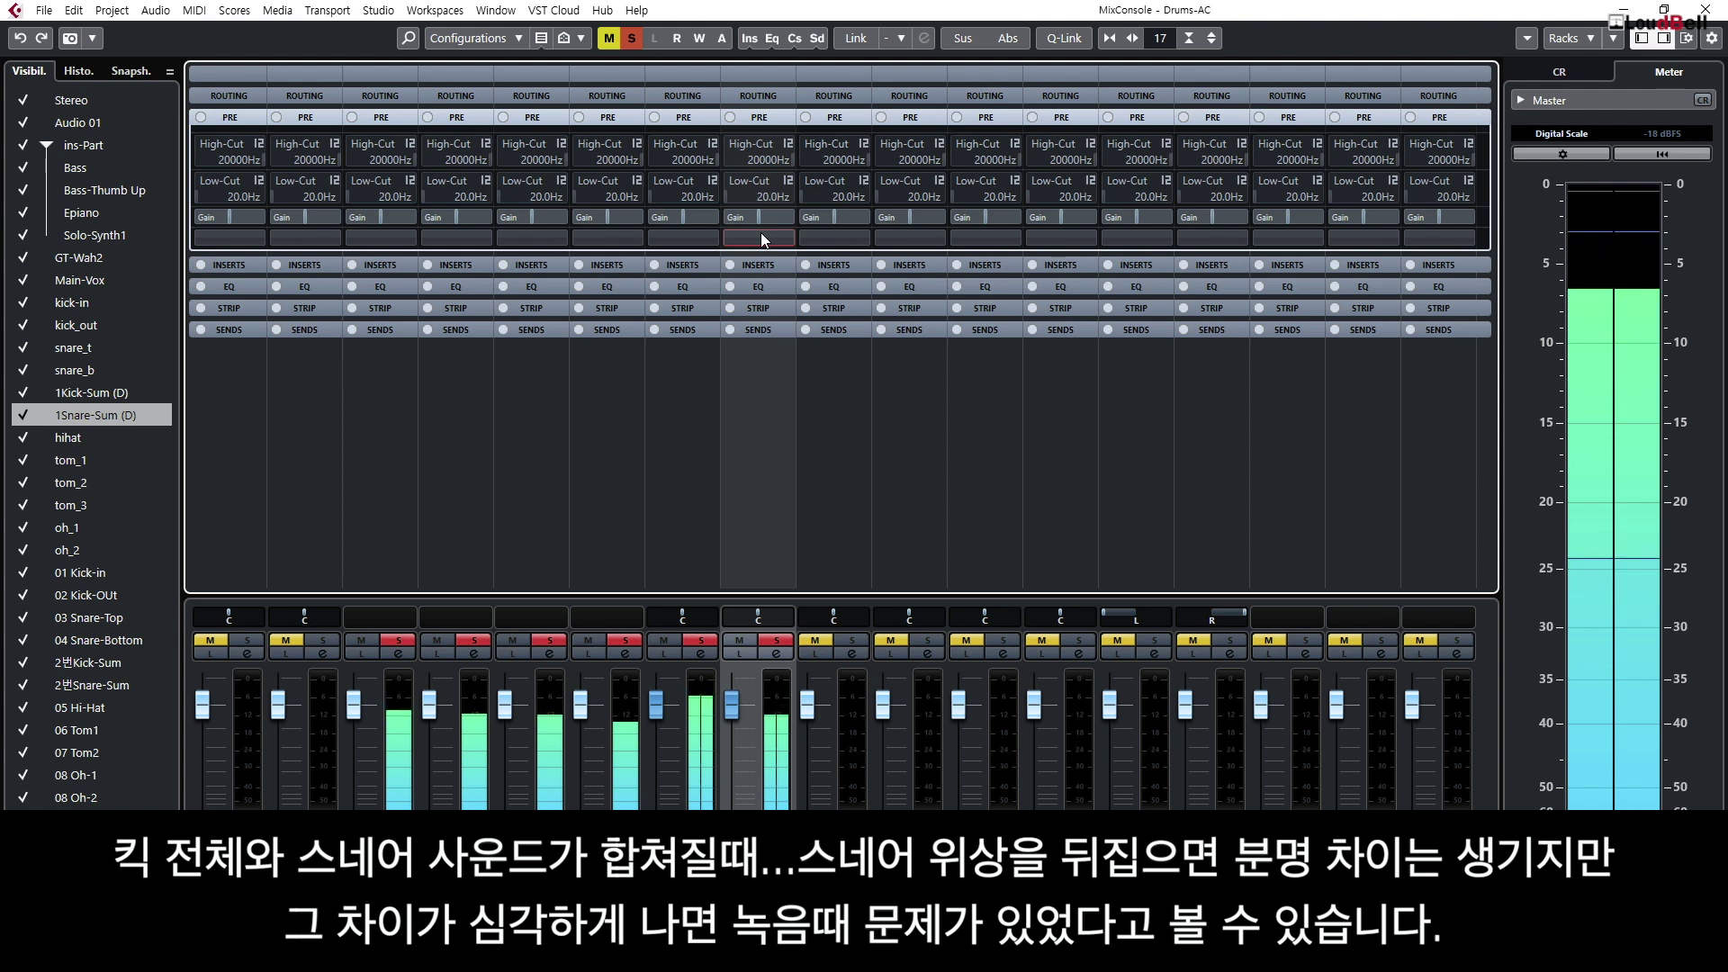
left_click(760, 237)
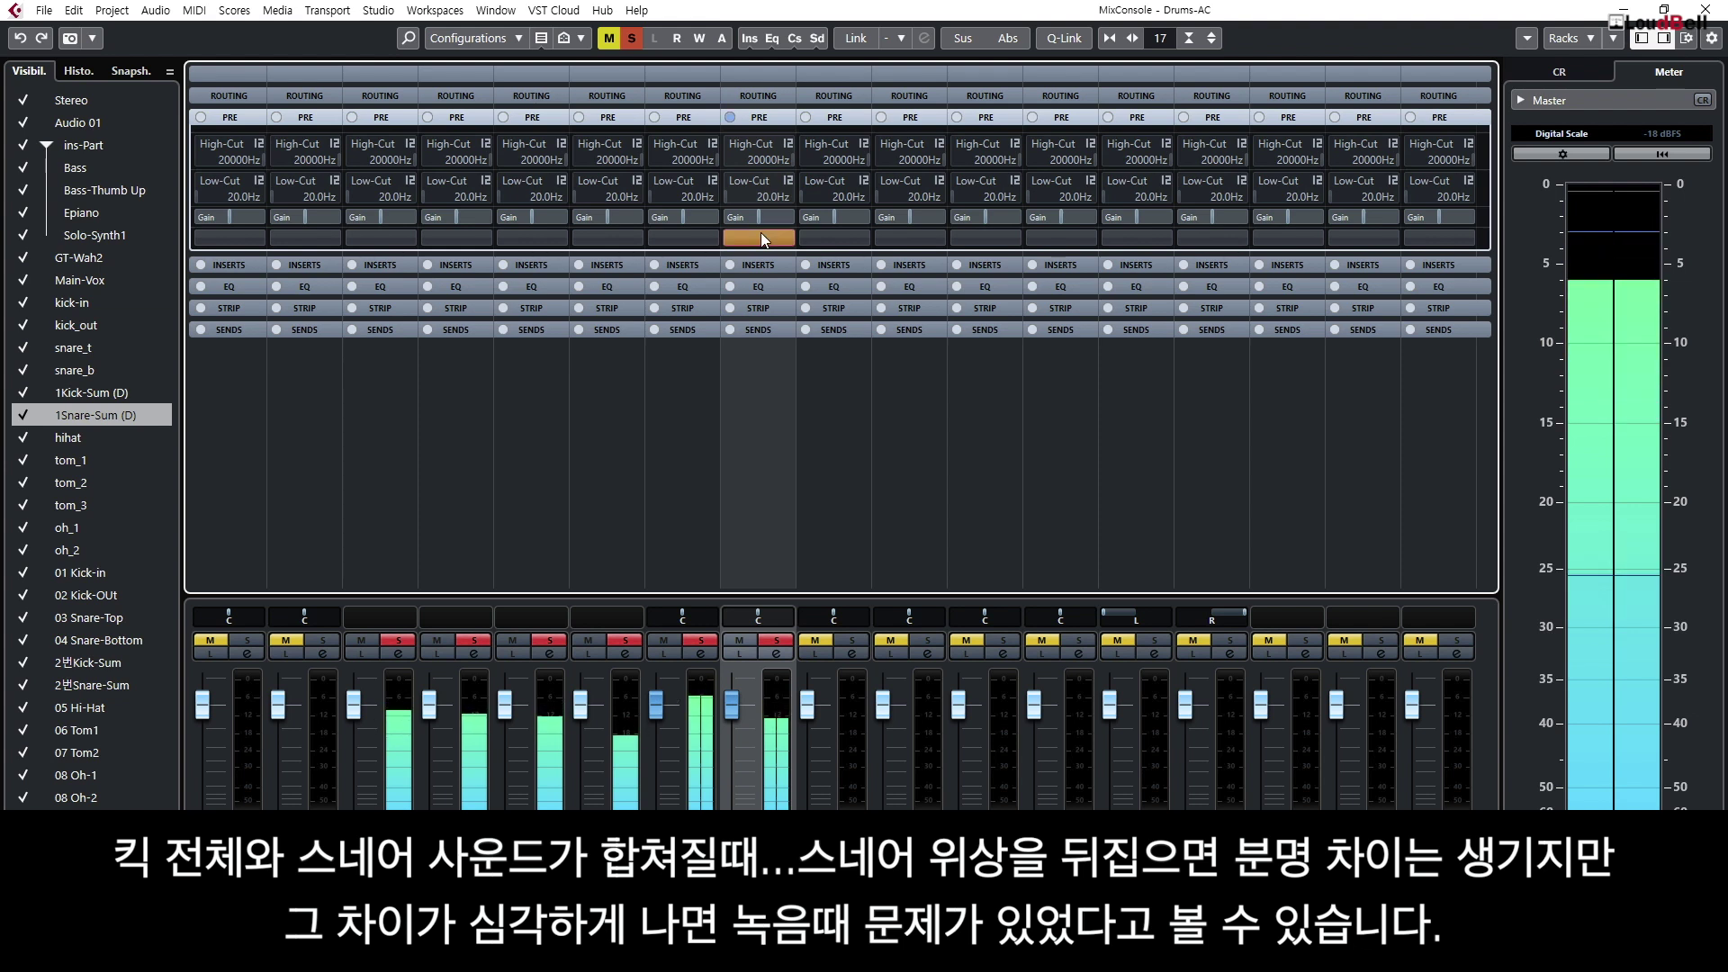
left_click(764, 236)
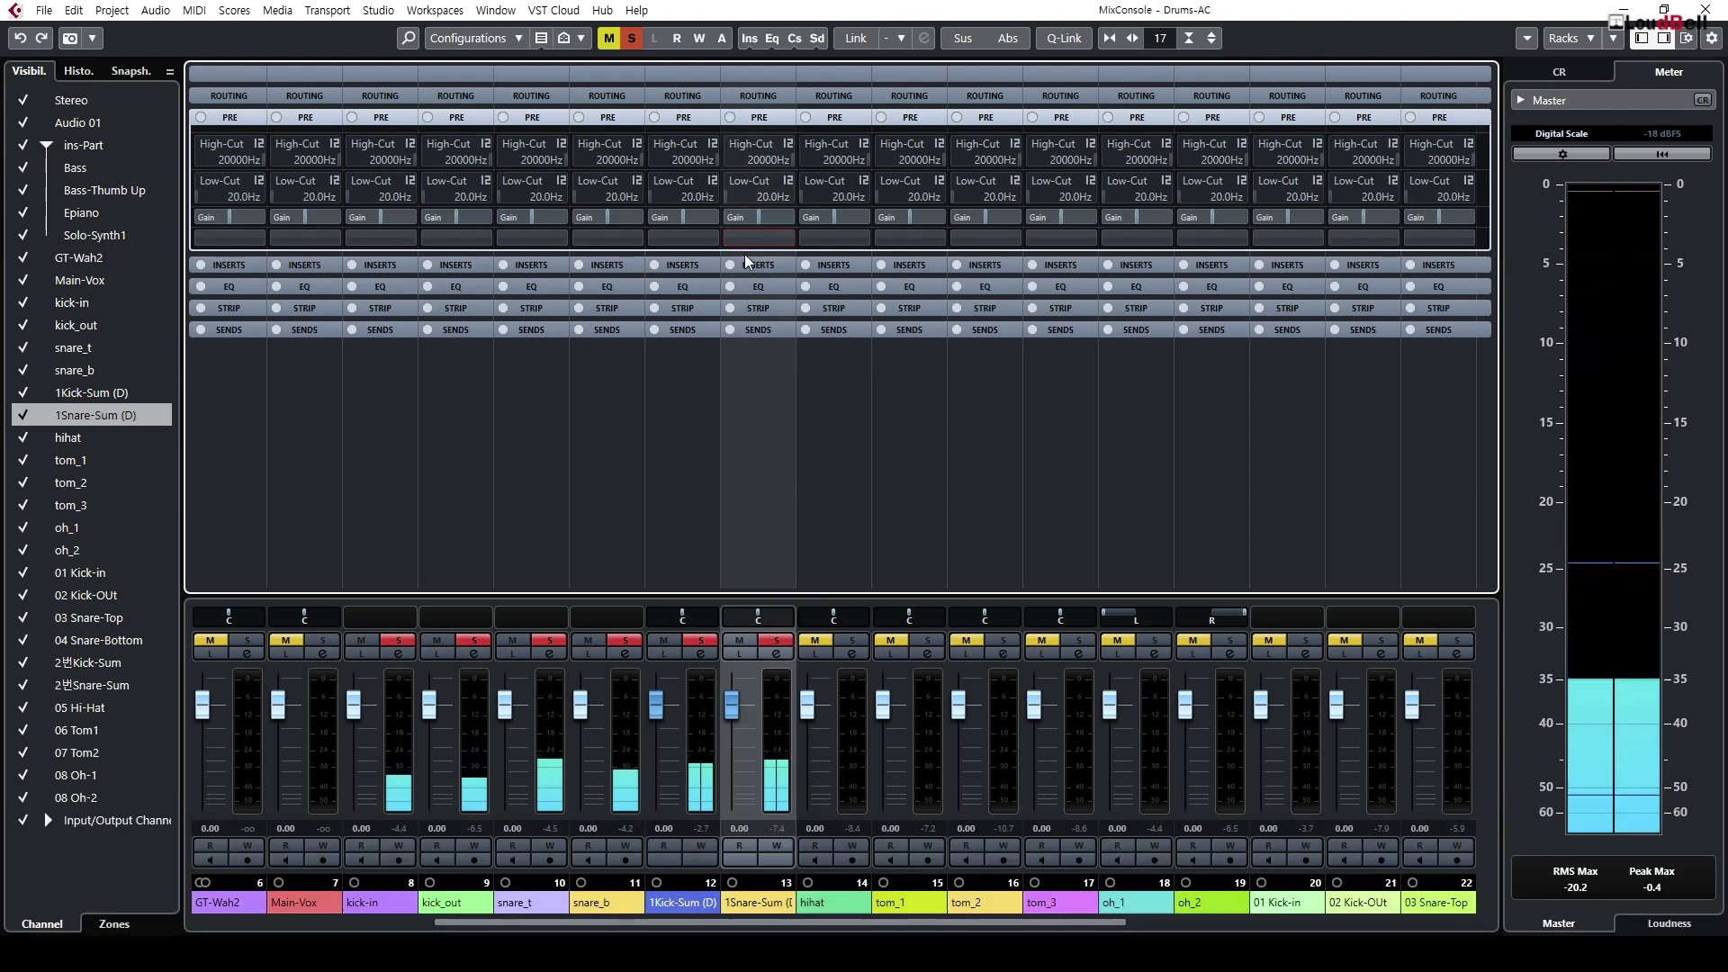
Step: Stop playback and examine the kick and snare waveforms around bar 84 in the project, enlarged in time and amplitude
key("F3")
key("h")
key("h")
key("g")
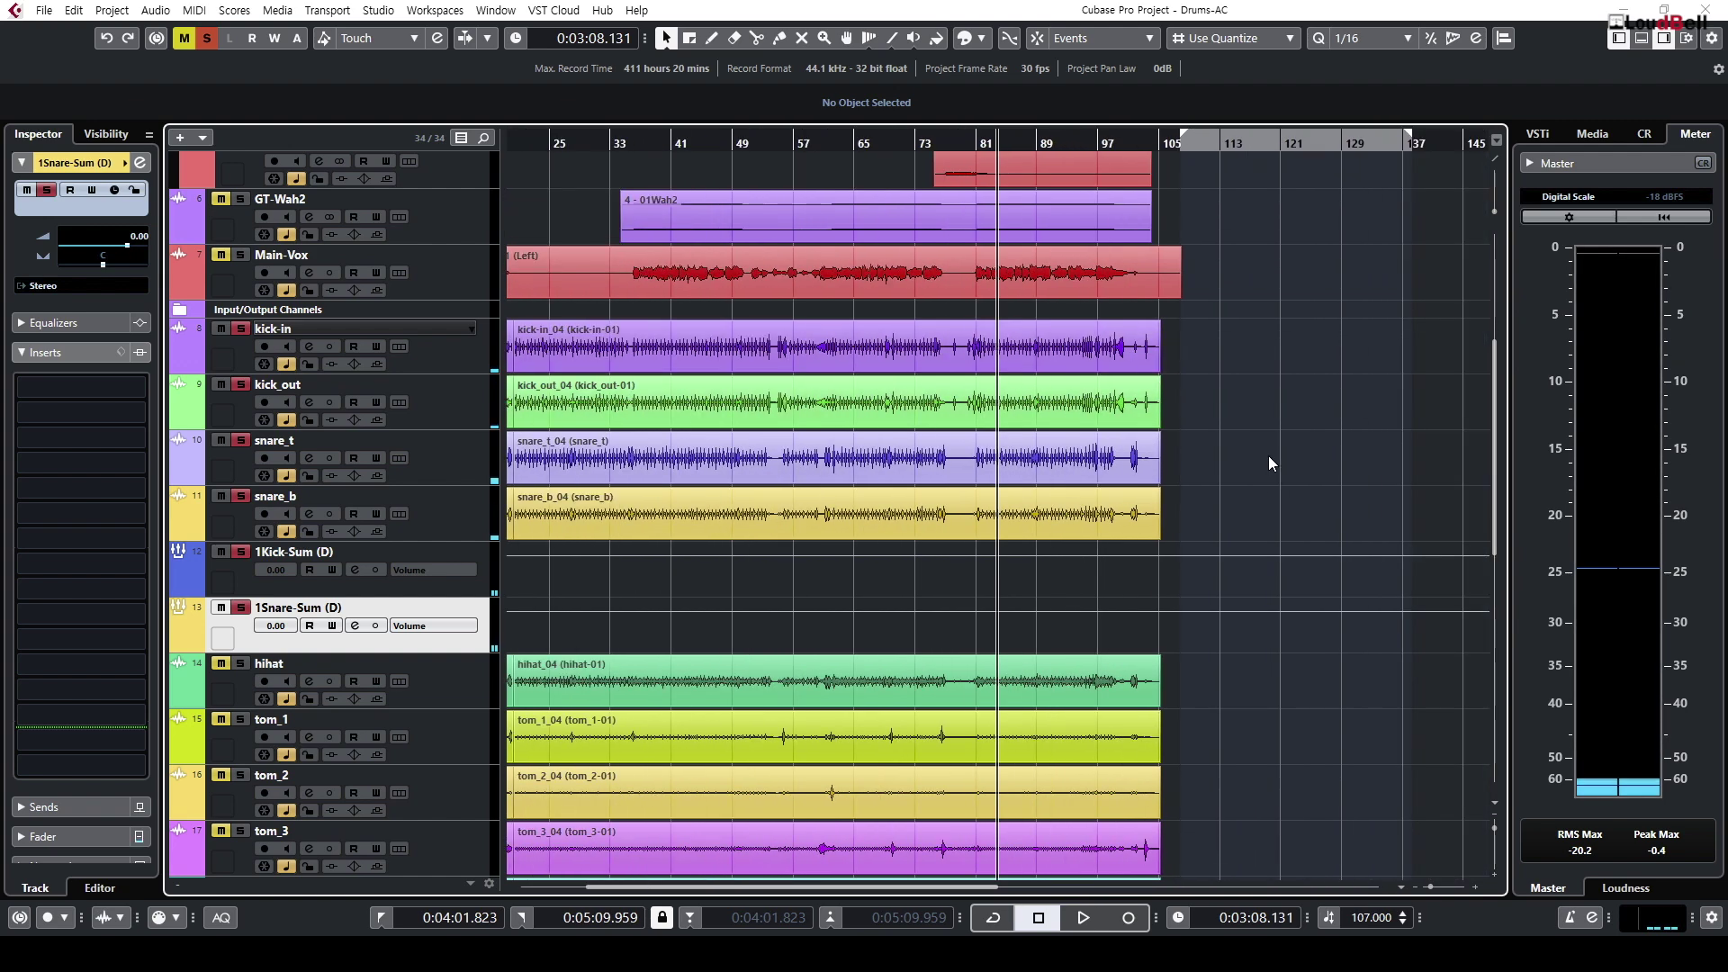
key("shift+g")
key("shift+h")
key("shift+h")
key("h")
key("h")
key("h")
key("h")
key("h")
key("h")
key("h")
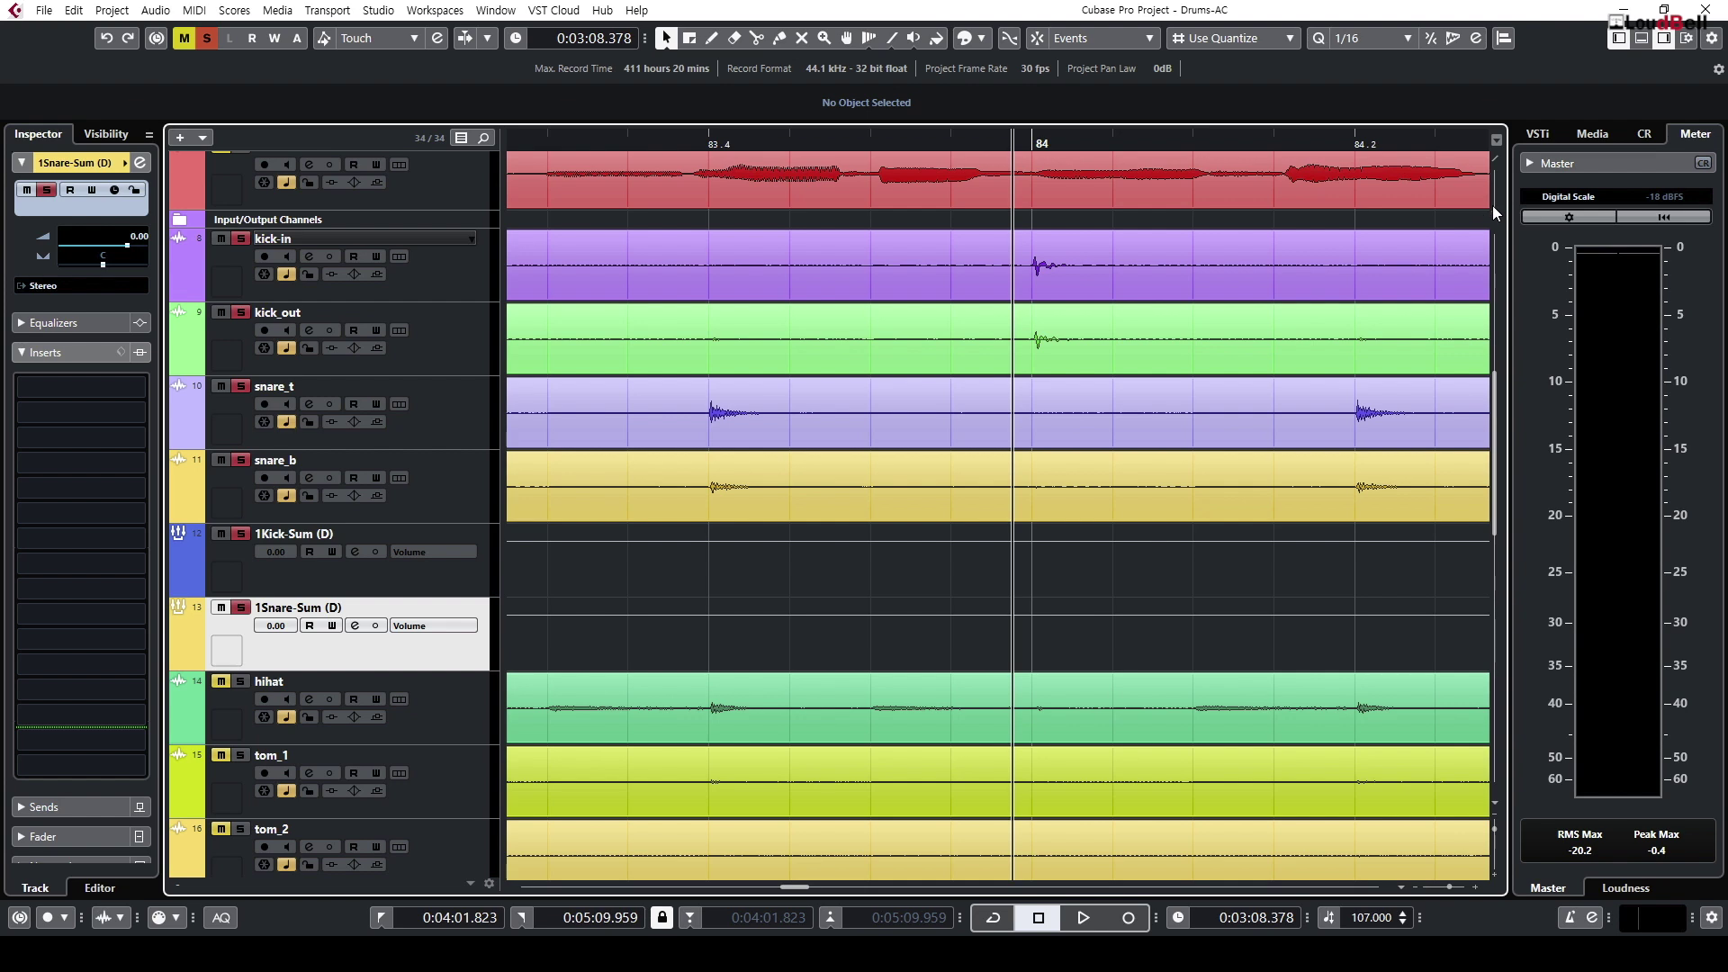
left_click_drag(1494, 200, 1494, 193)
key("g")
key("g")
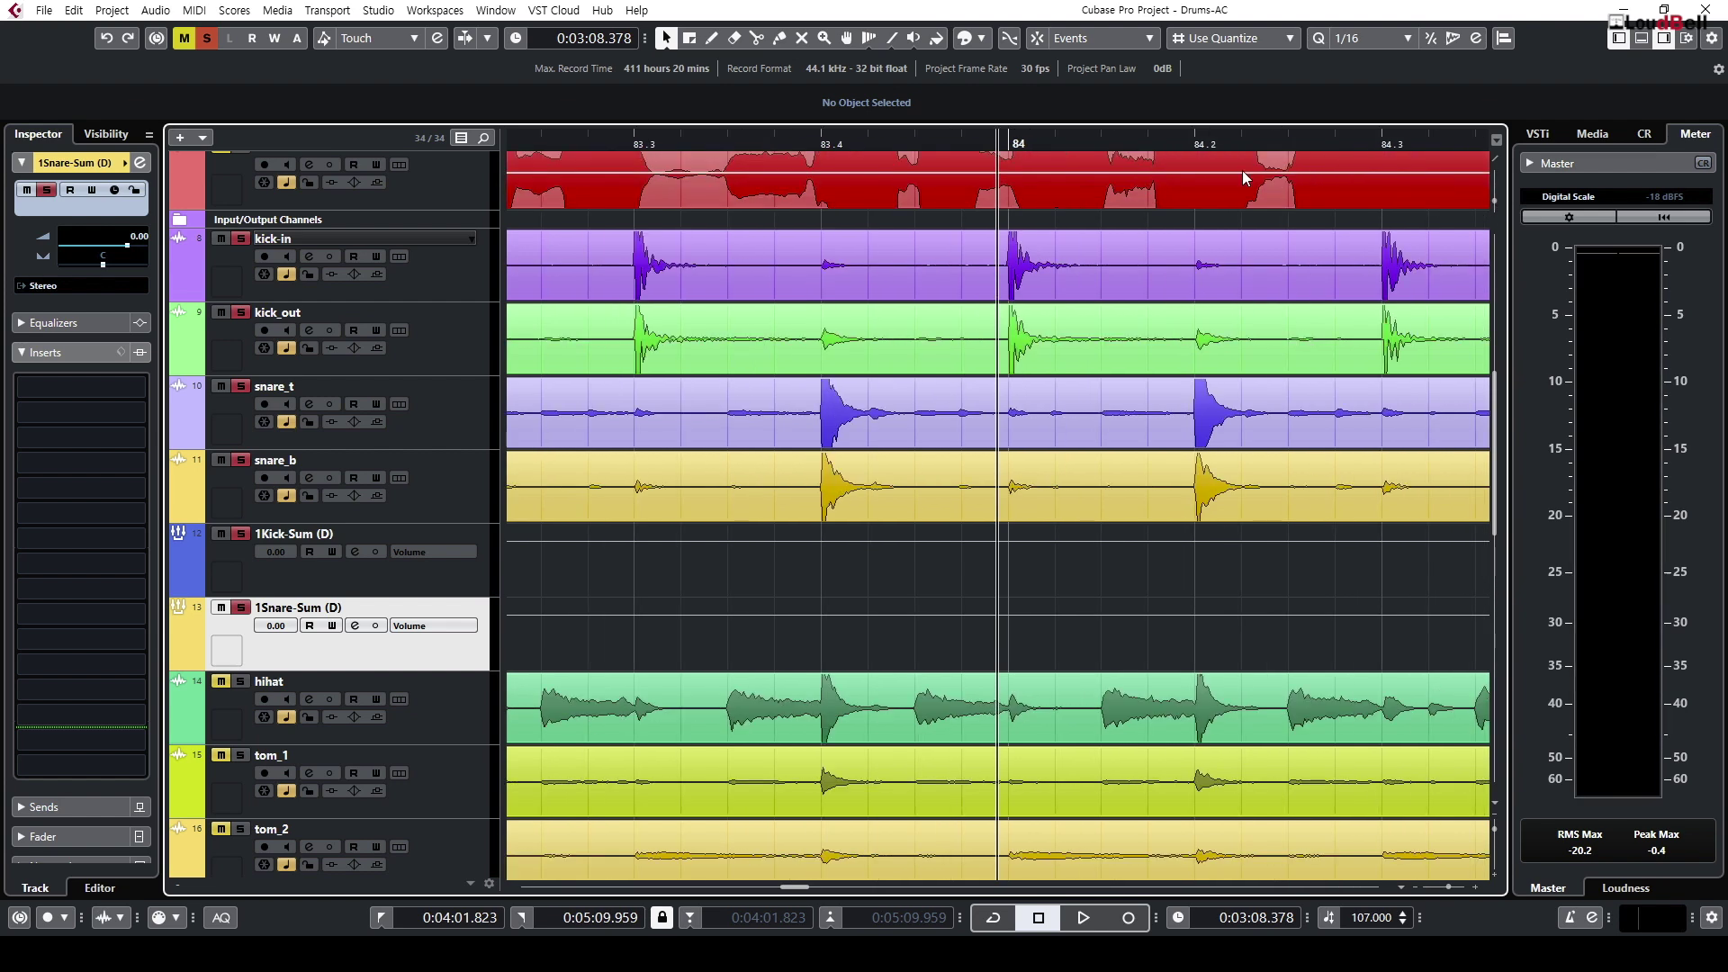
Step: Play on to the snare hit at 84.2 and examine its onset across the kick and snare tracks up close
key("space")
key("space")
key("h")
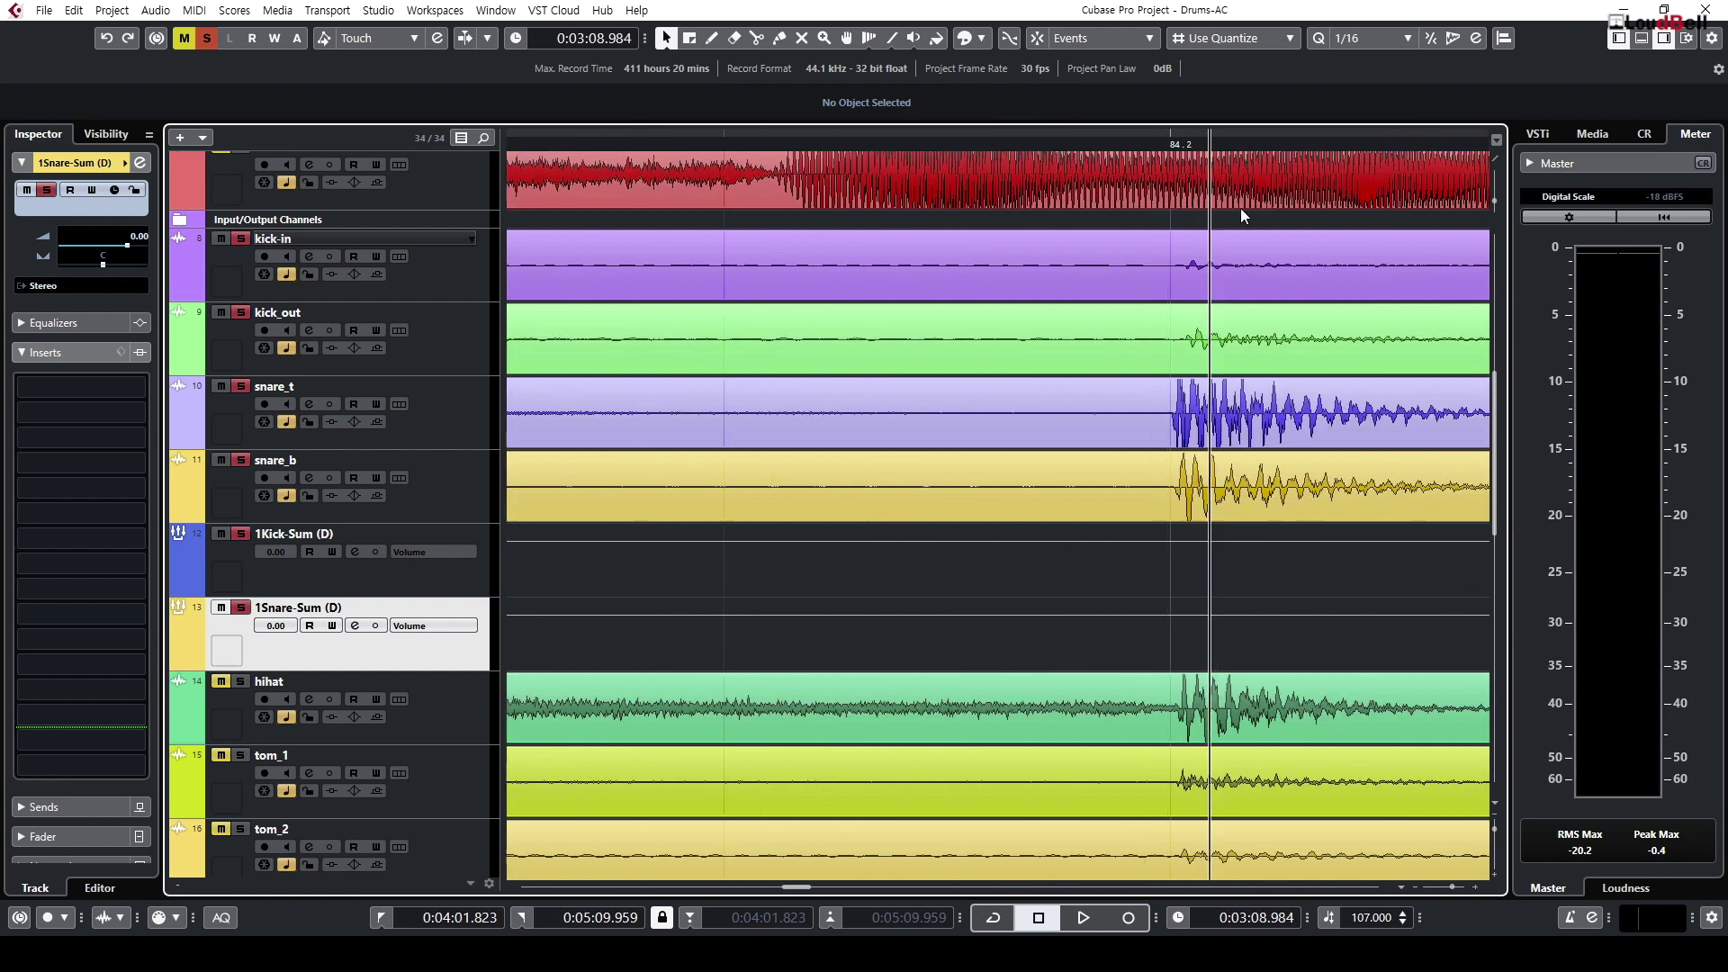
key("h")
key("h")
key("h")
key("h")
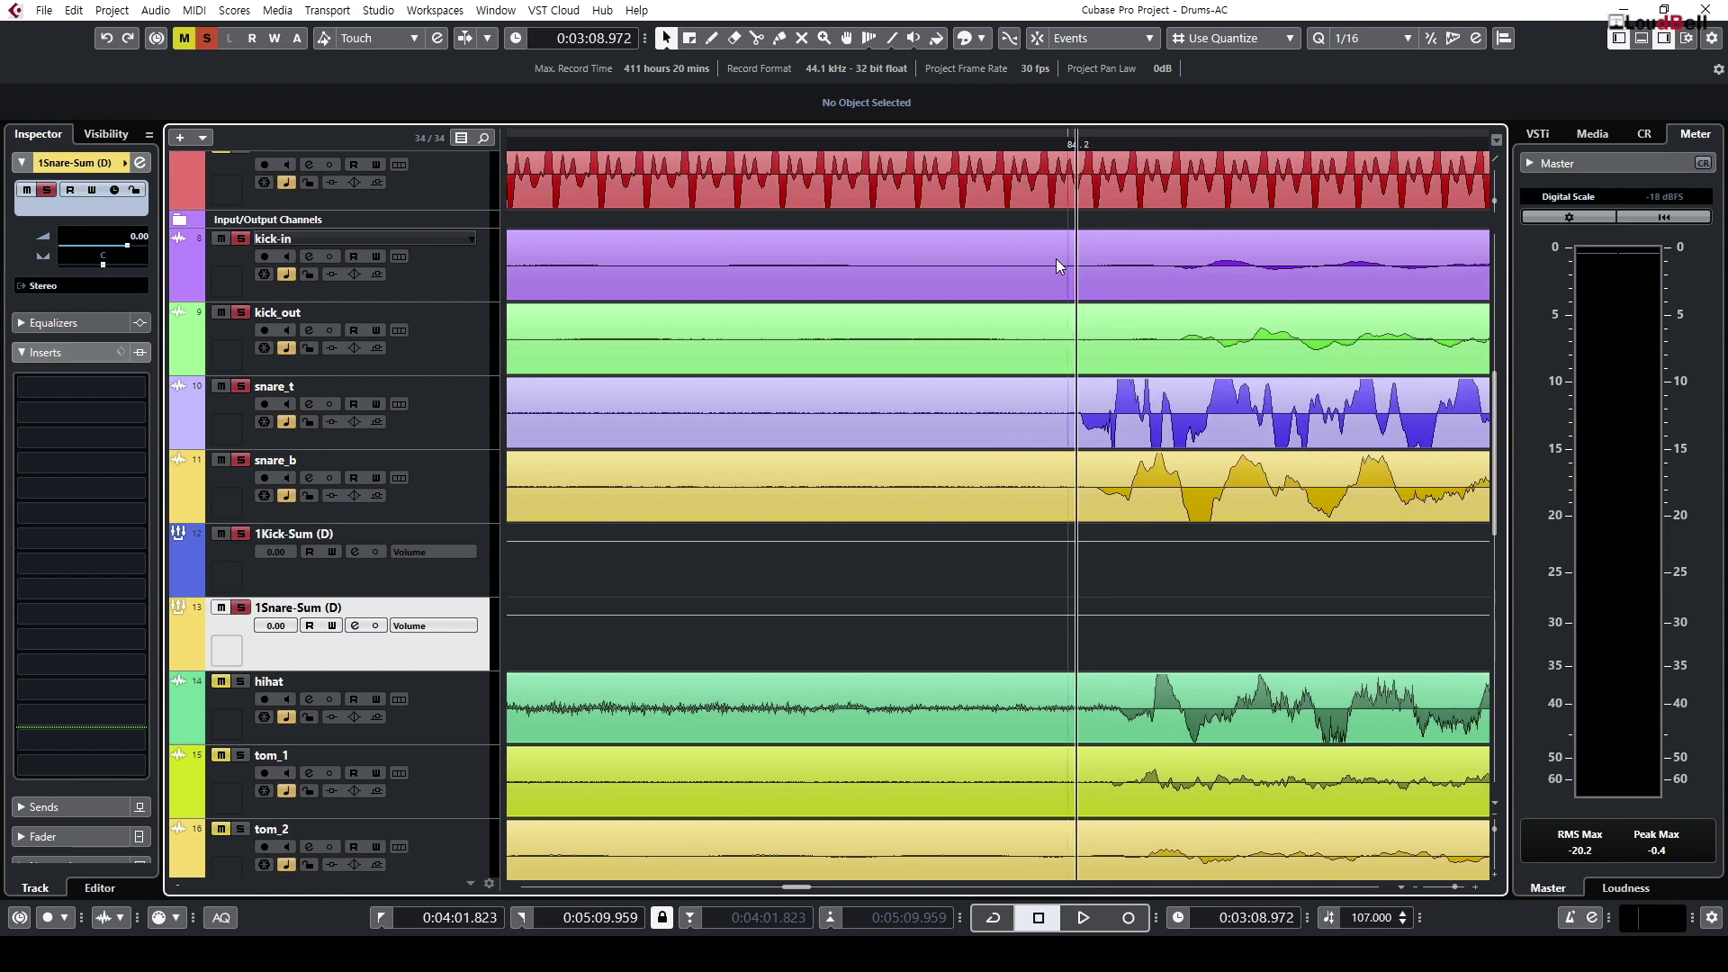
key("g")
key("g")
left_click(1125, 495)
key("h")
key("h")
key("h")
left_click(1154, 329)
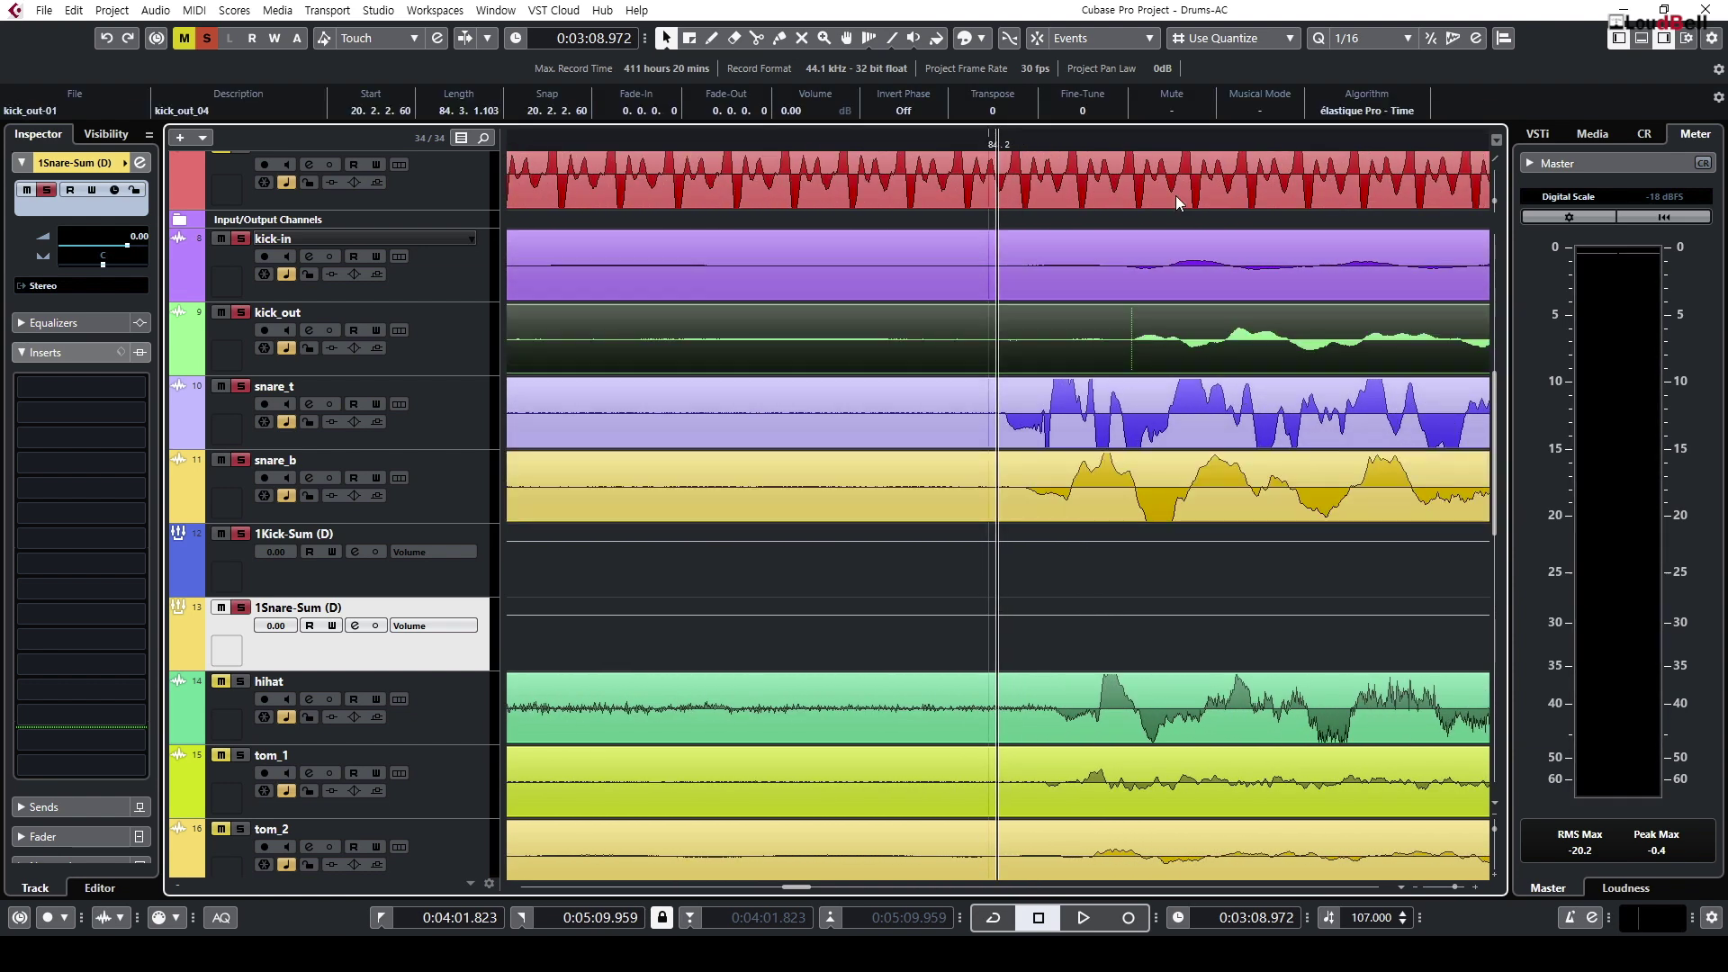
Step: Examine the kick hit at bar 84 across the kick and snare tracks, including the bleed in the snare microphones
scroll(1131, 169, "up", 4)
key("g")
key("g")
key("g")
key("g")
left_click_drag(1090, 56, 900, 216)
left_click_drag(1494, 202, 1494, 208)
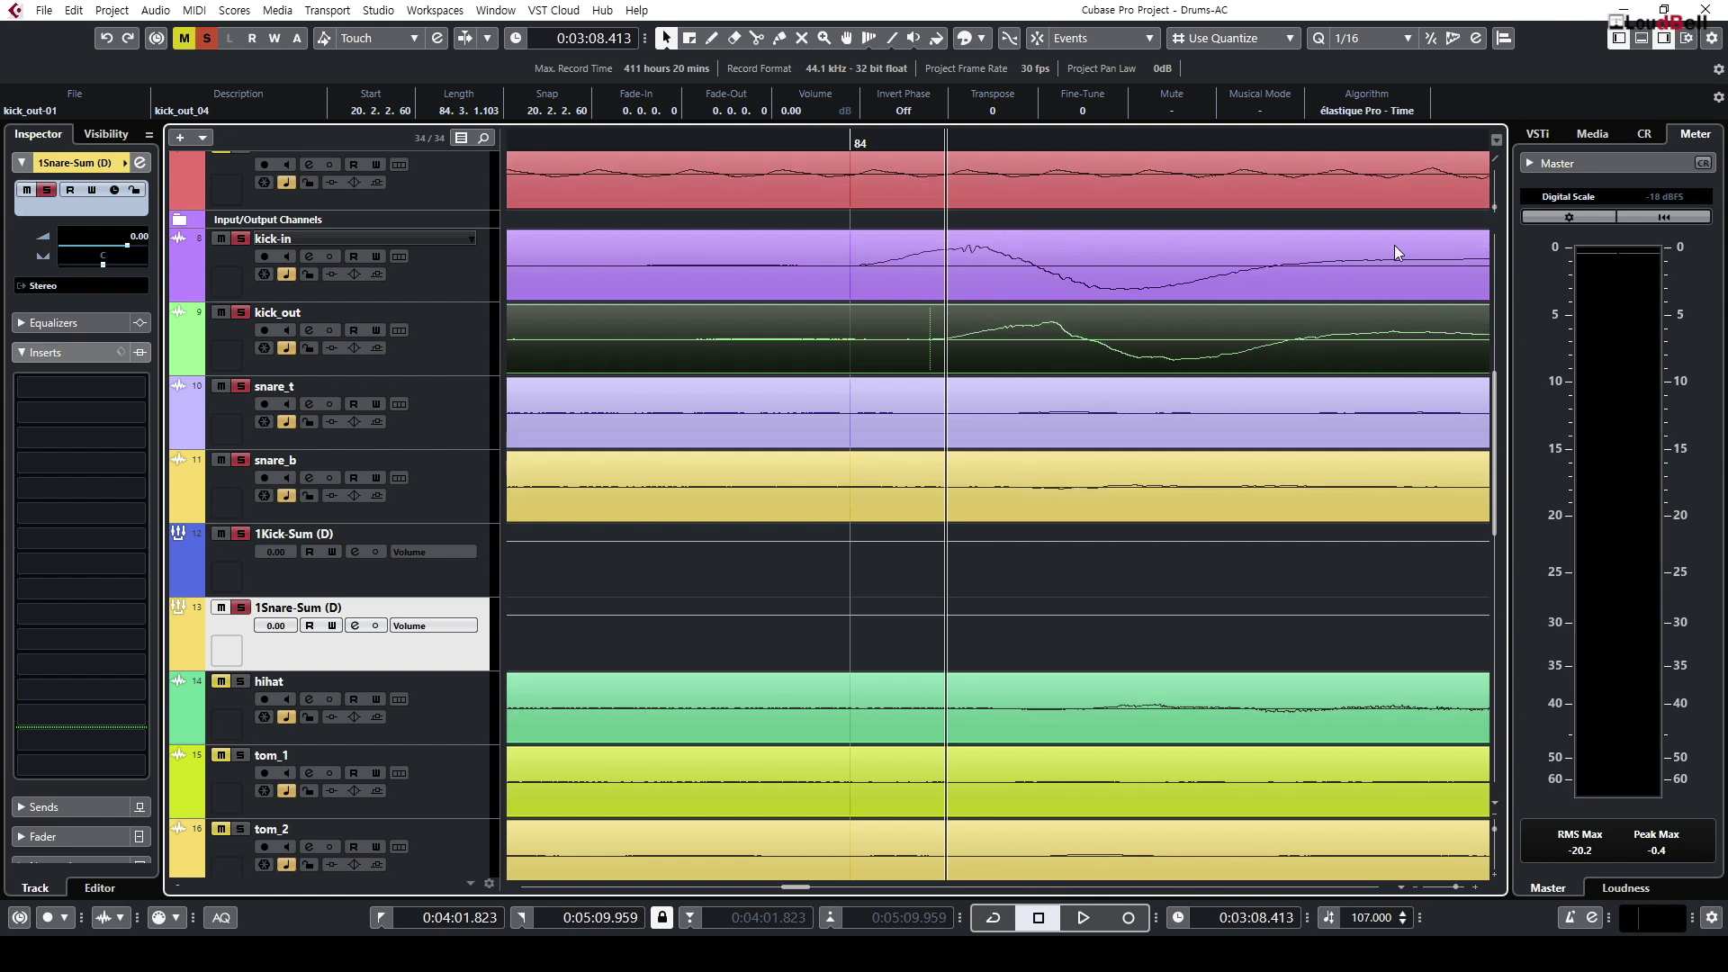
left_click(1183, 386)
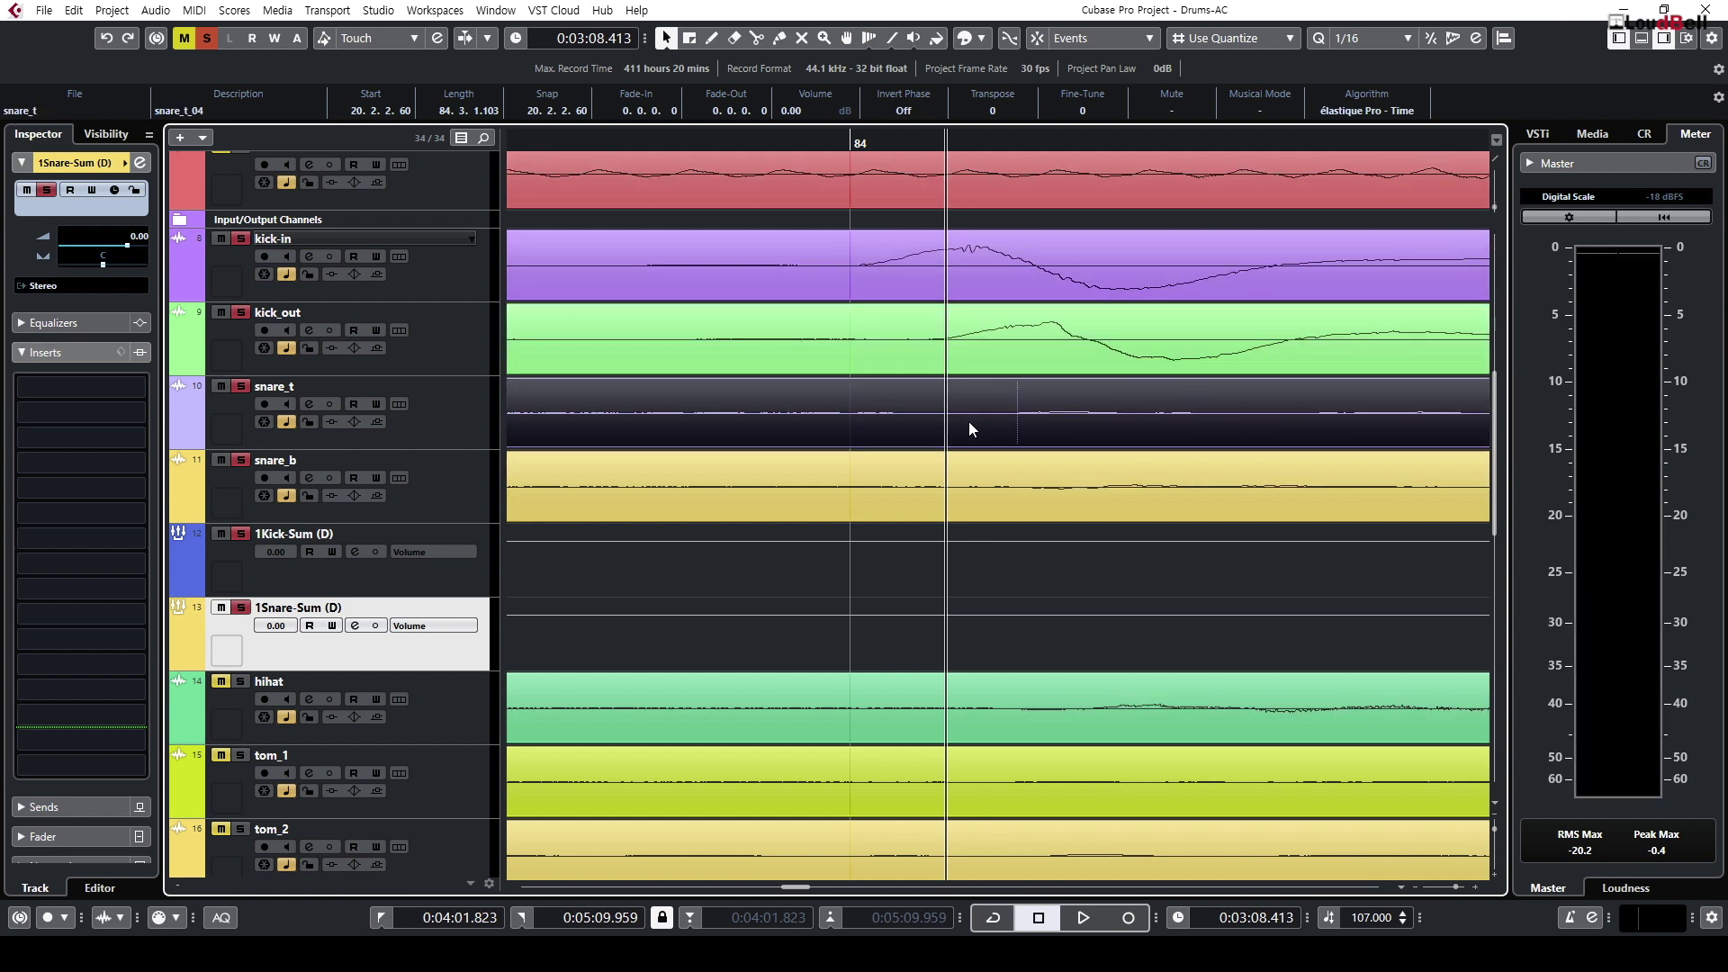
left_click_drag(1493, 203, 1498, 200)
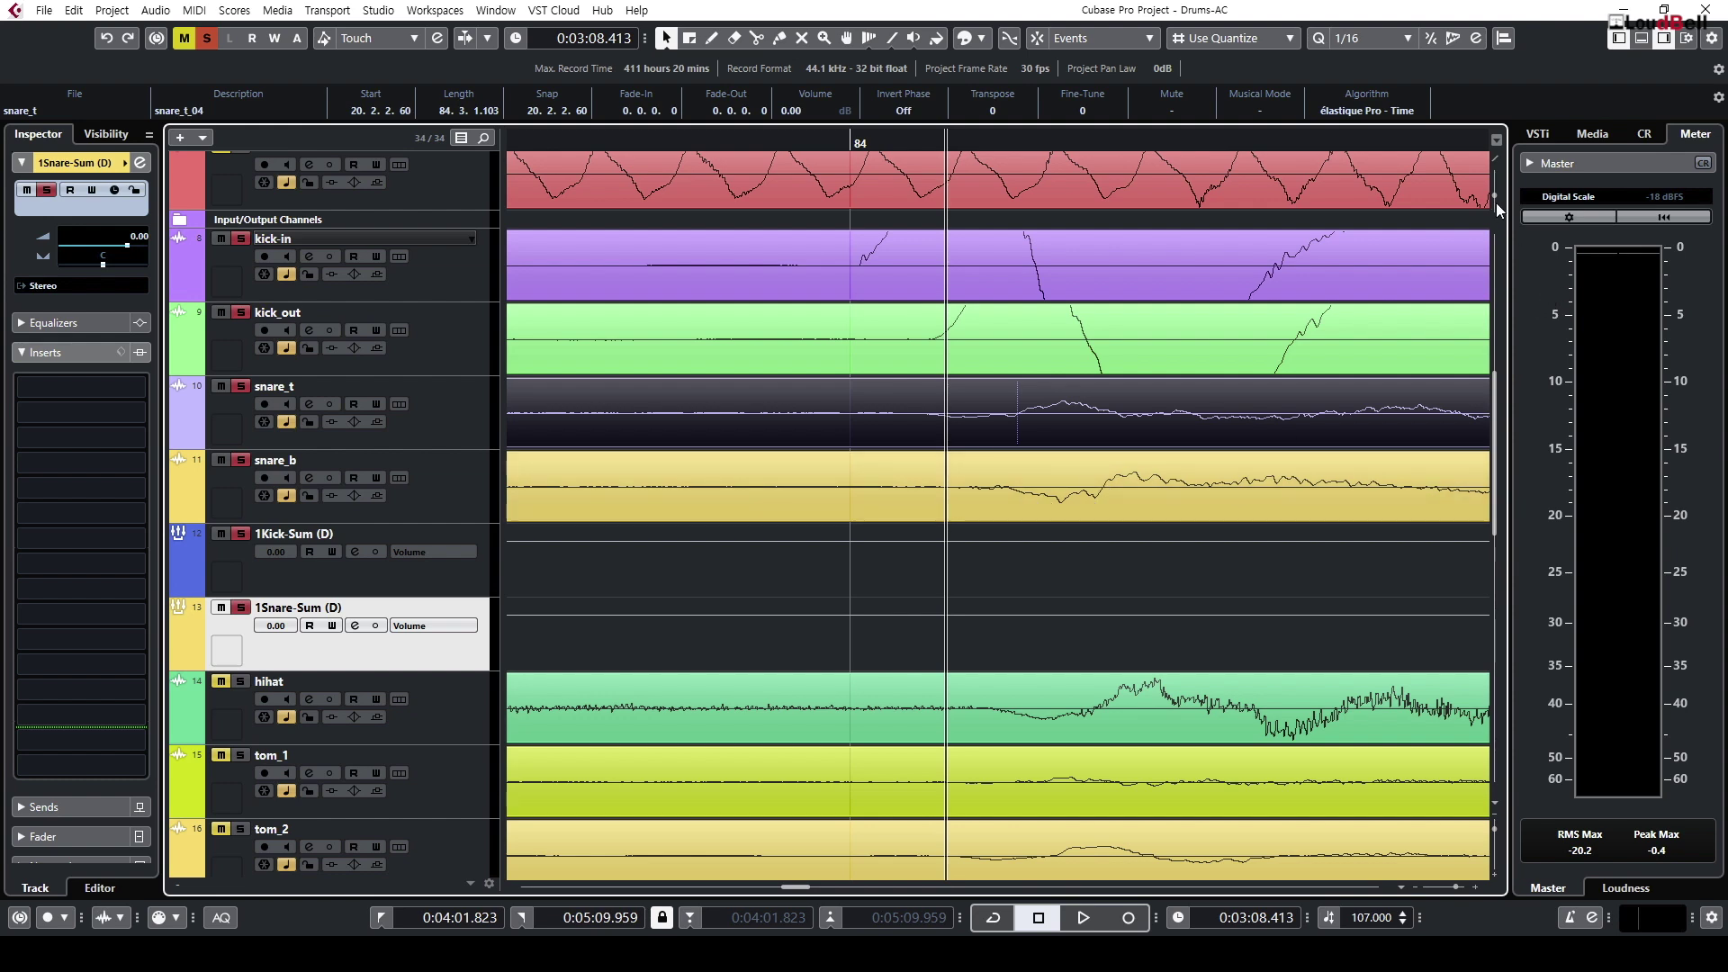
left_click_drag(1494, 196, 1493, 208)
Step: Widen the project view to about bars 73 to 95 and reopen the MixConsole
key("g")
key("g")
key("g")
key("g")
key("g")
key("g")
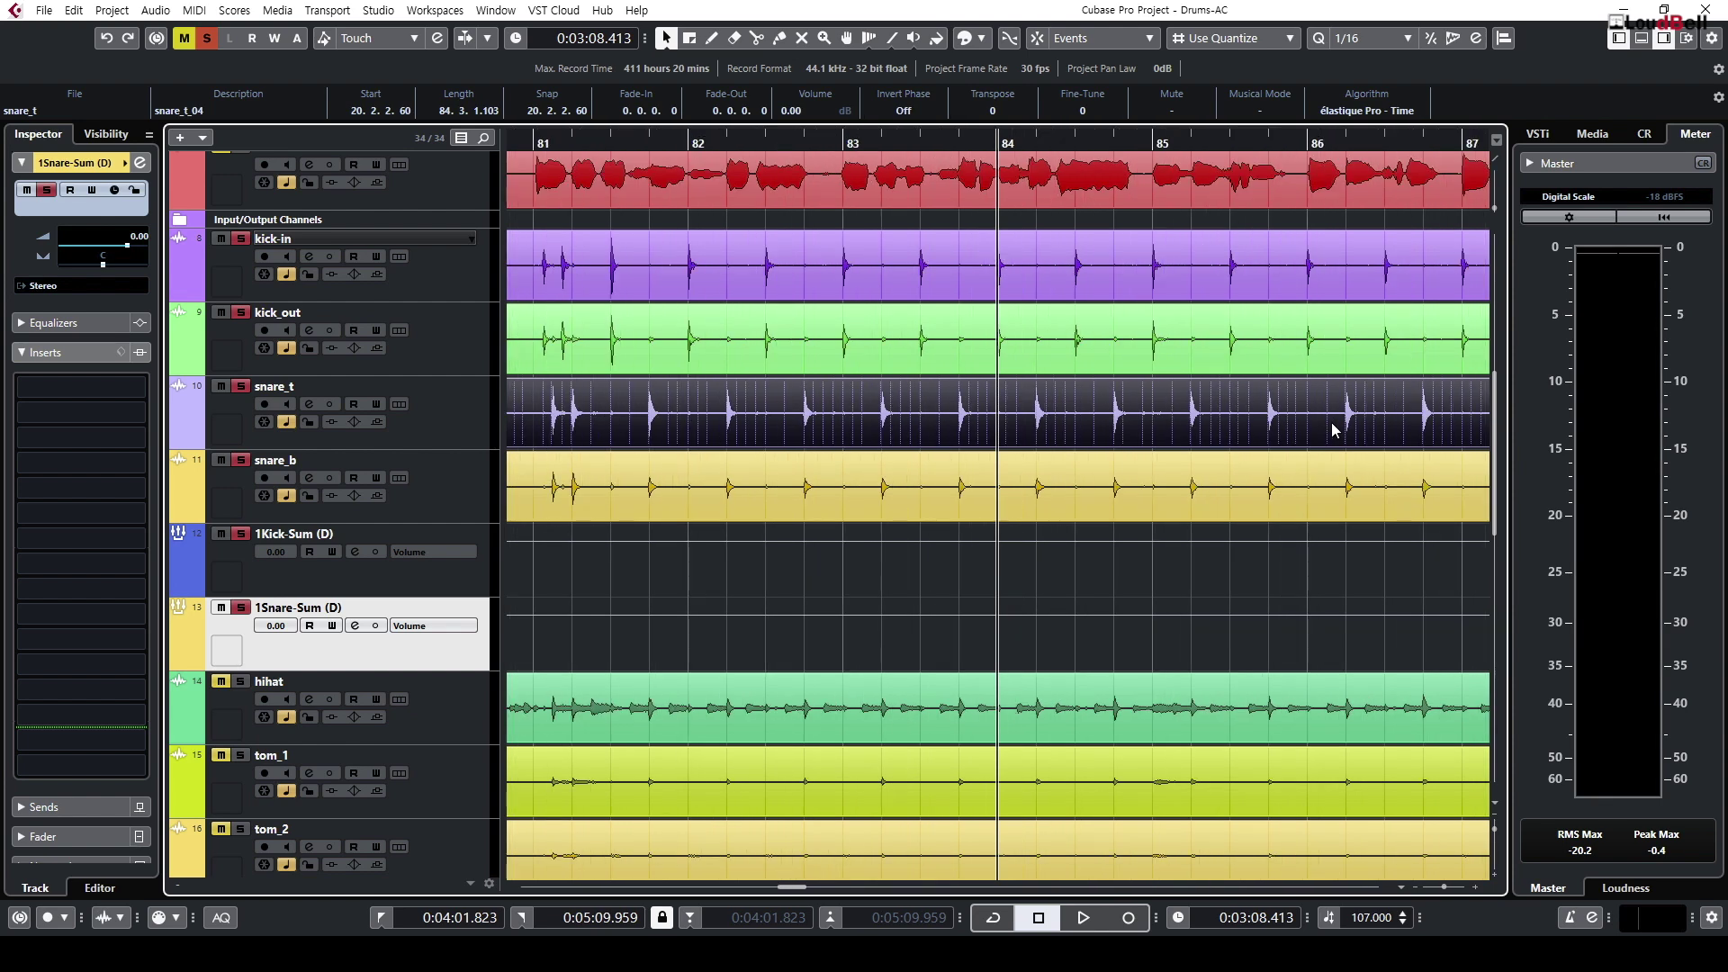
key("g")
key("g")
key("g")
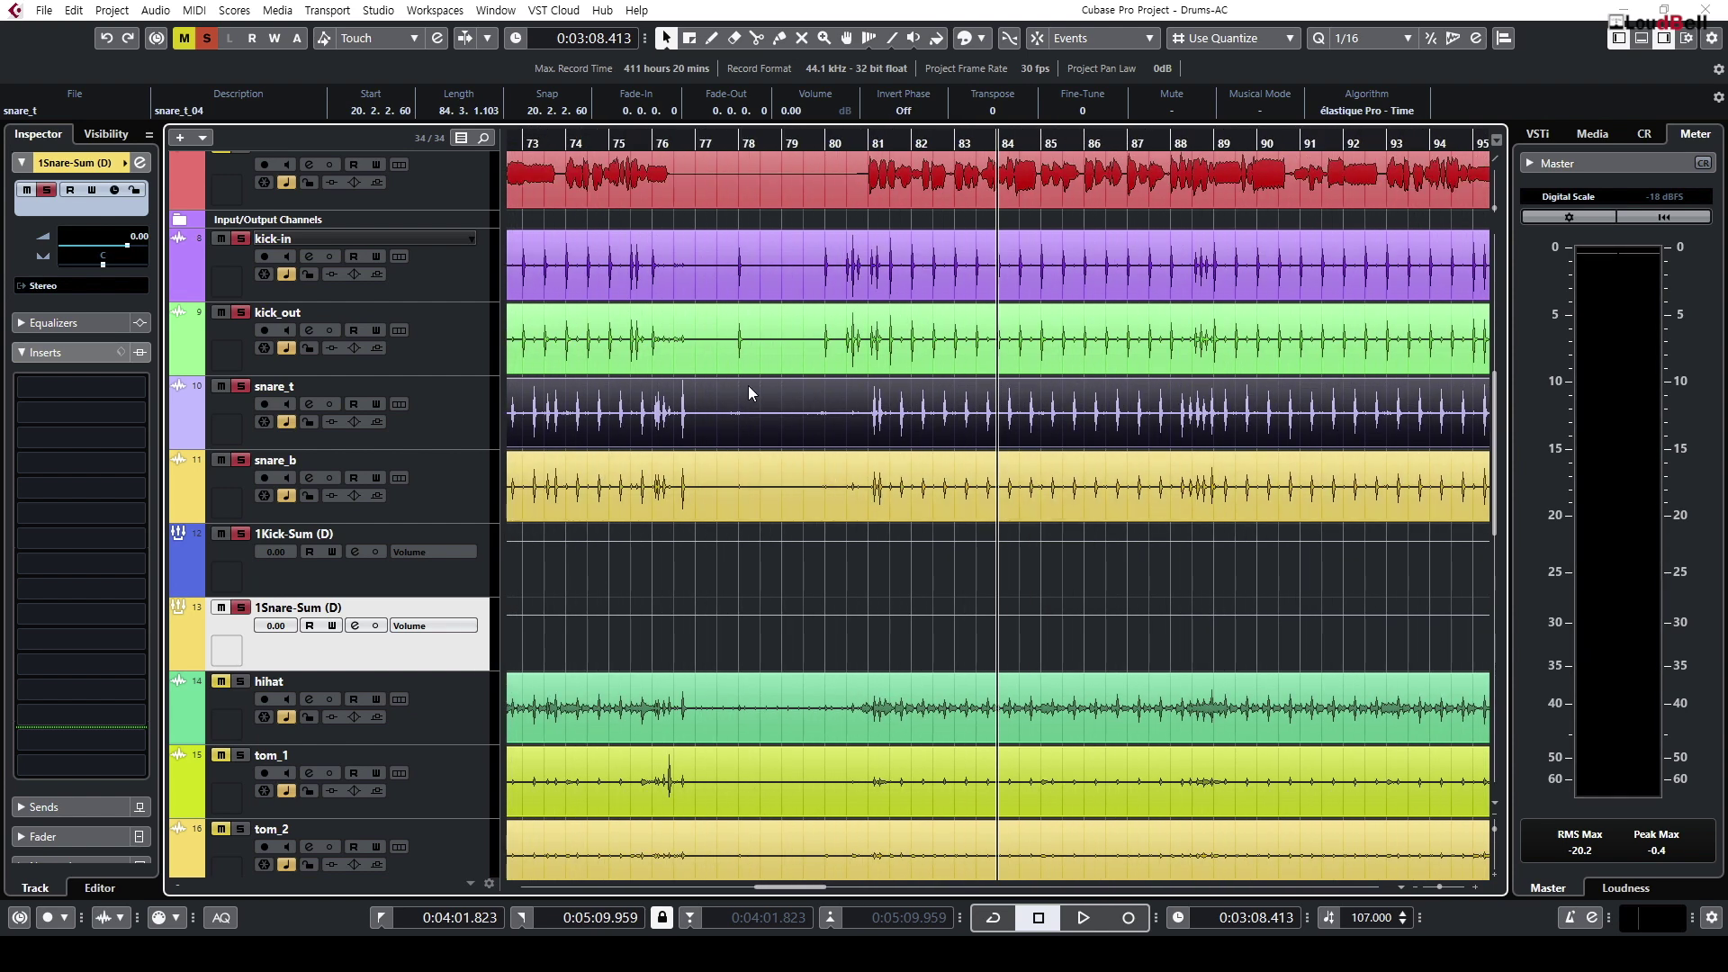
key("F3")
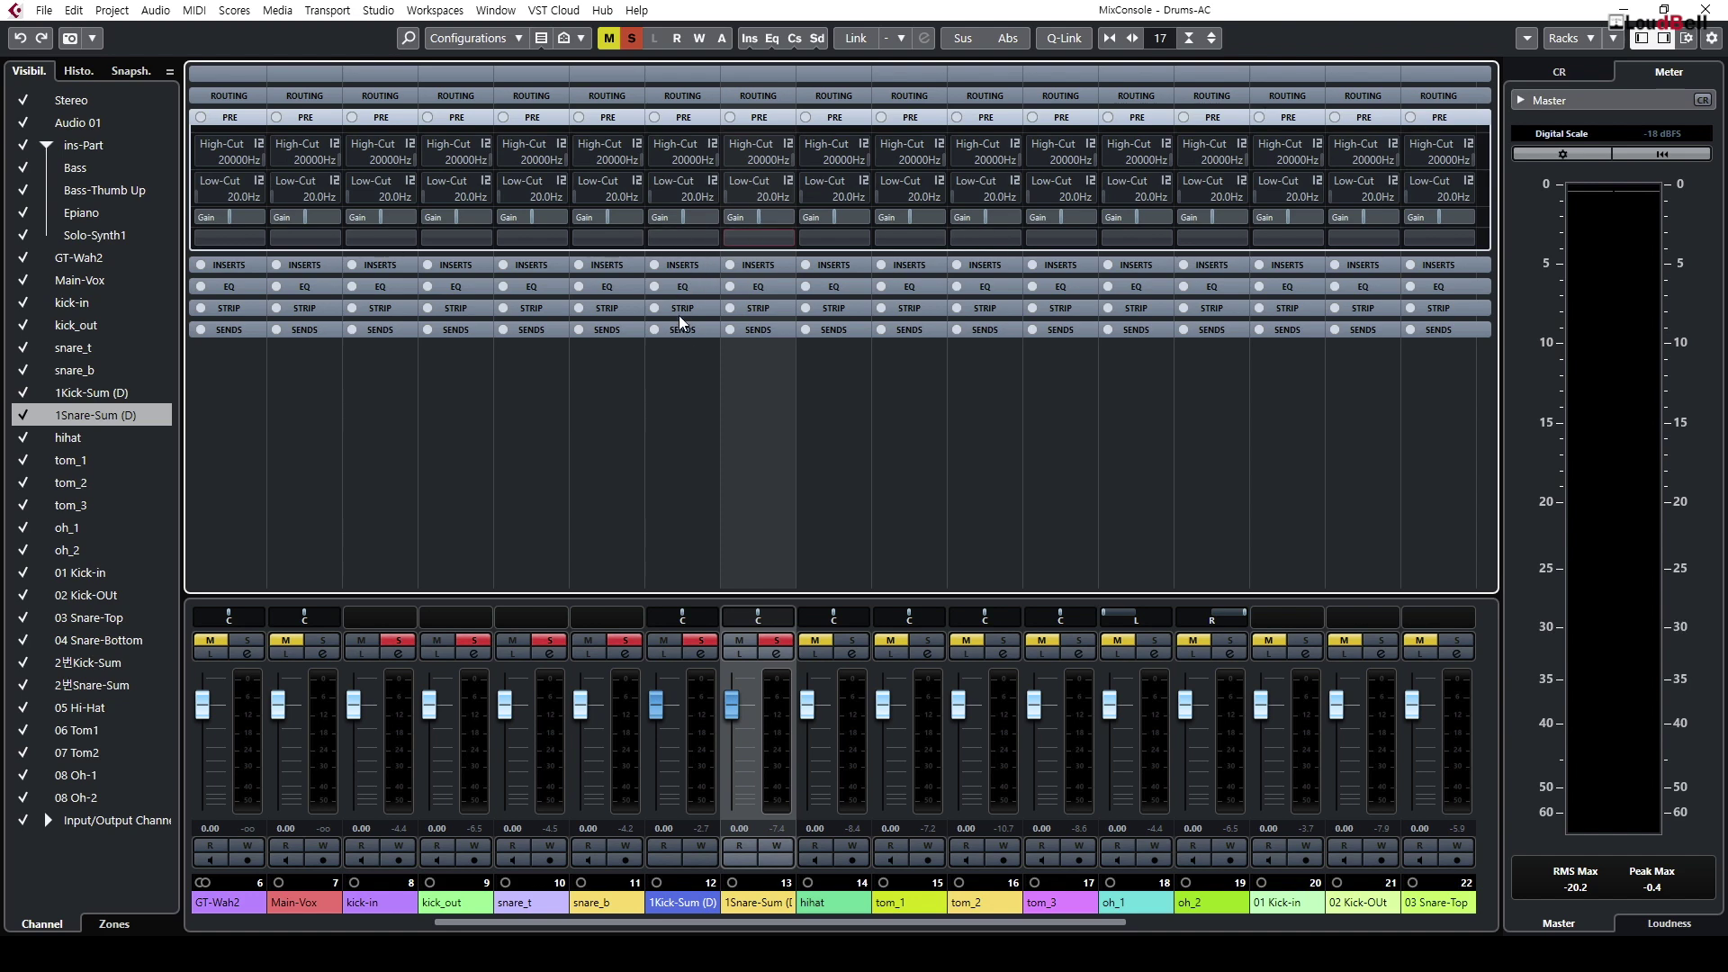
Step: Return to the project window, solo the 01 Kick-in to 04 Snare-Bottom tracks and play from about bar 113
key("F3")
key("g")
key("g")
key("g")
key("g")
key("g")
key("g")
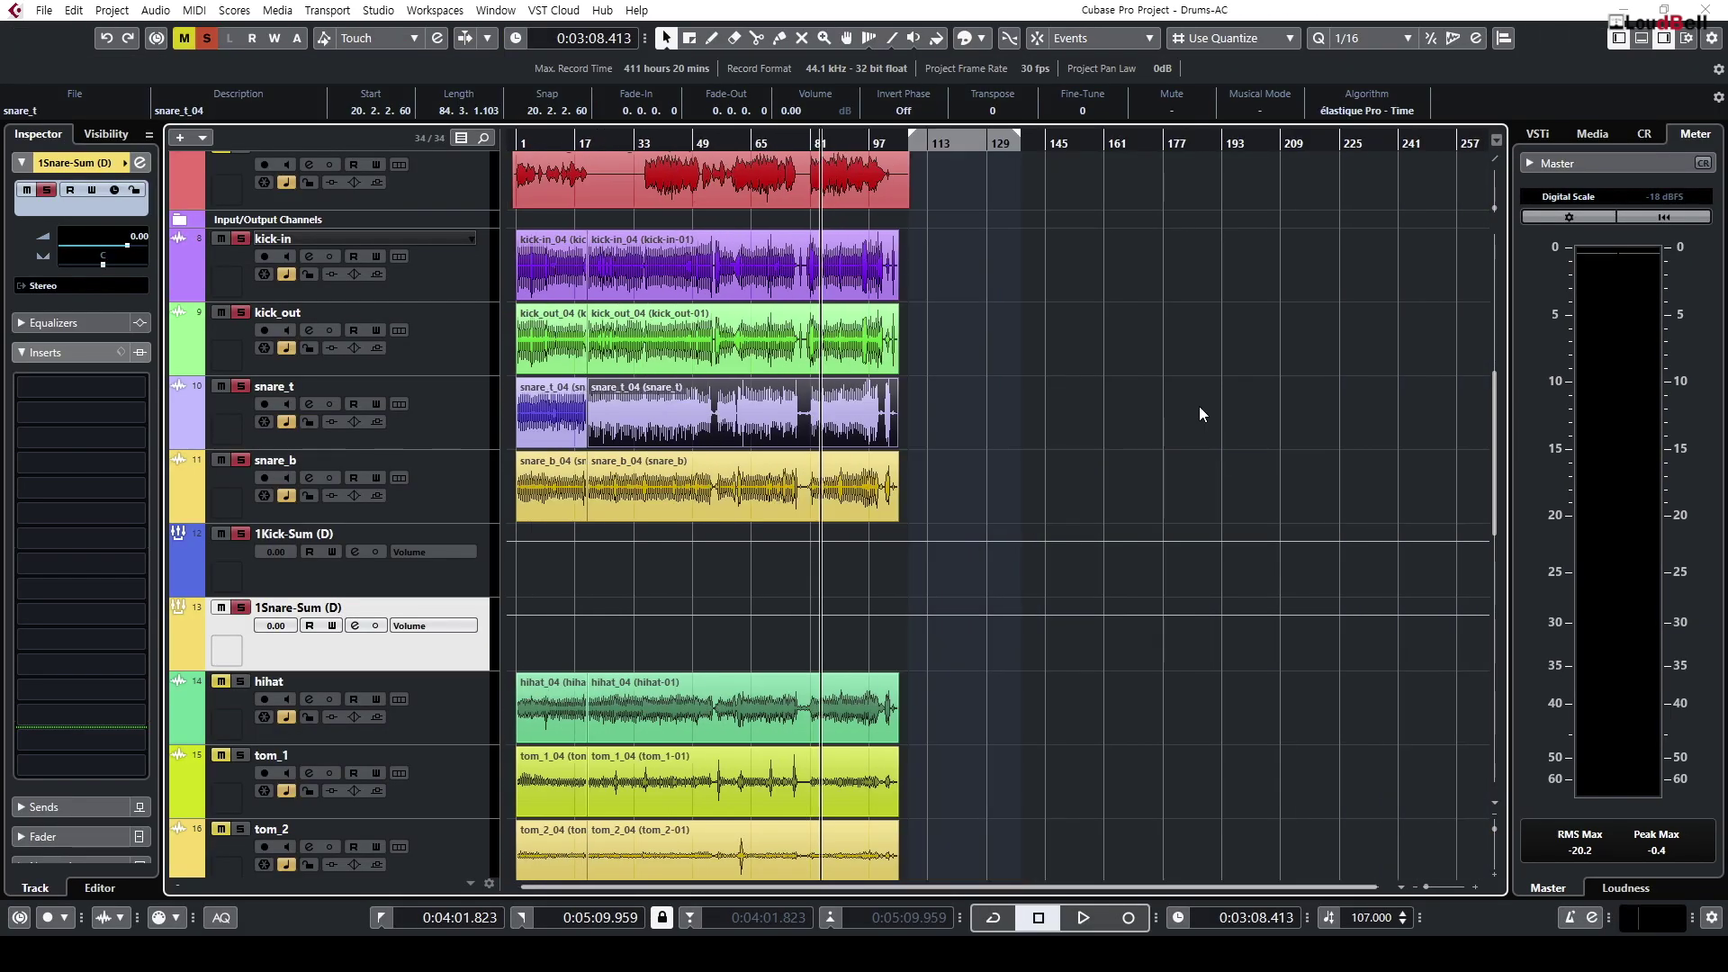
scroll(1170, 387, "down", 10)
scroll(1106, 342, "up", 4)
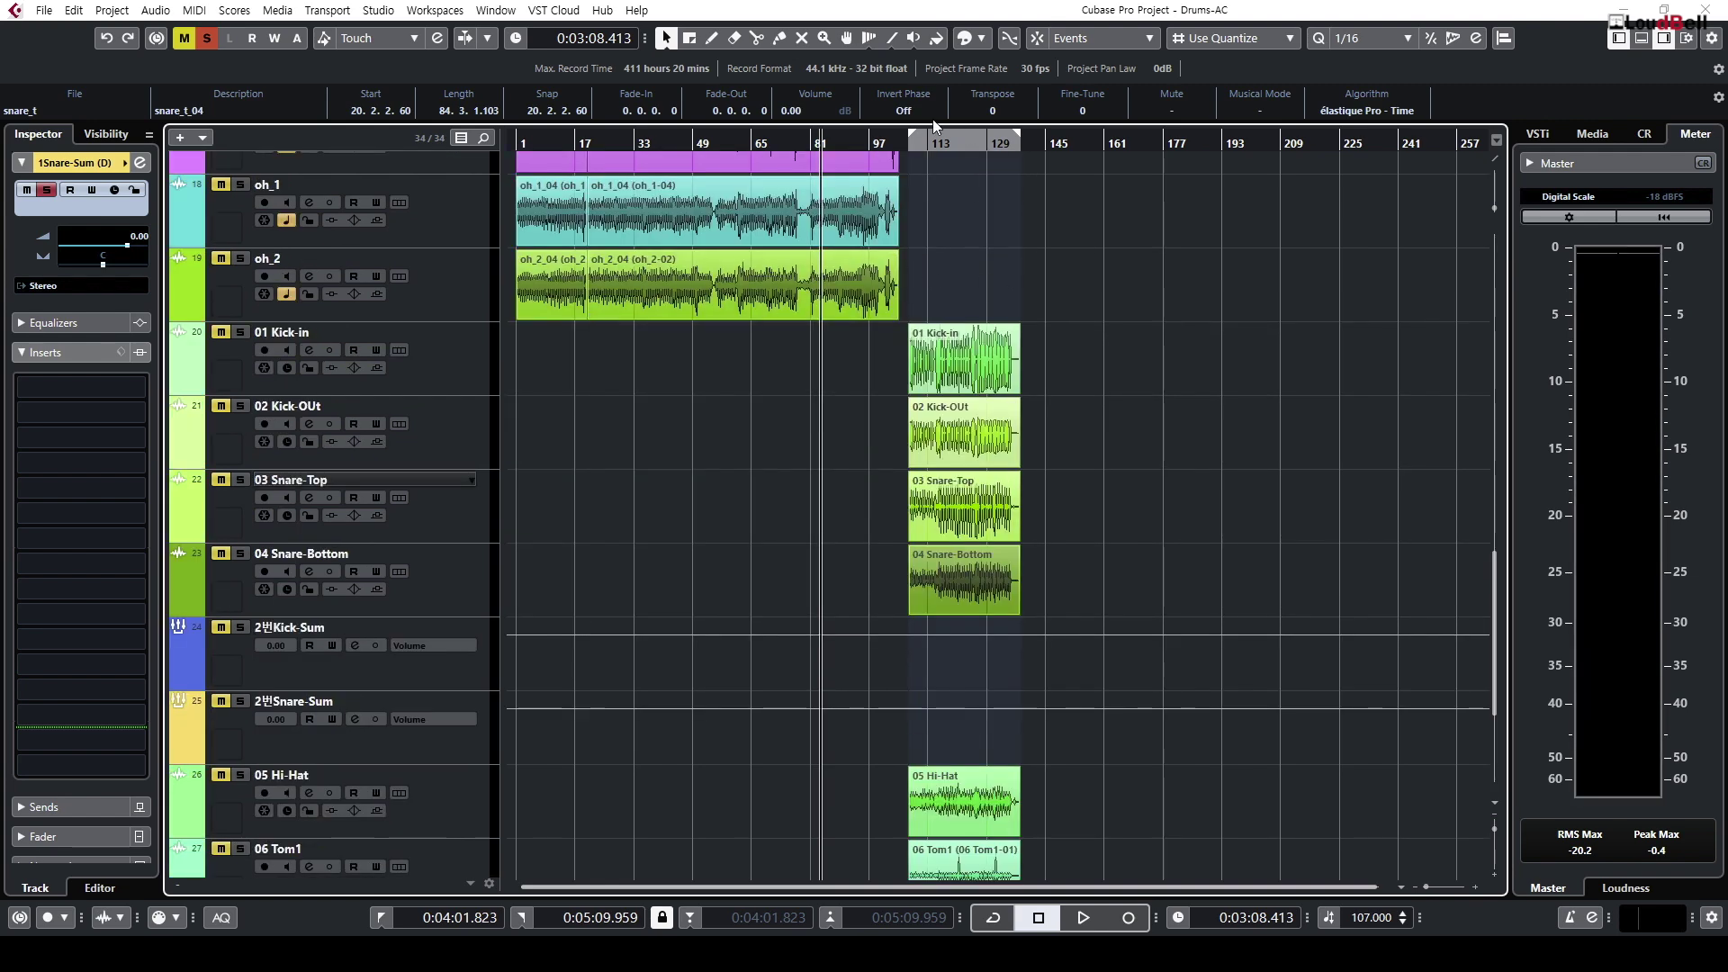
left_click(929, 141)
left_click(412, 374)
left_click(443, 592, "shift")
key("s")
left_click(459, 670)
key("space")
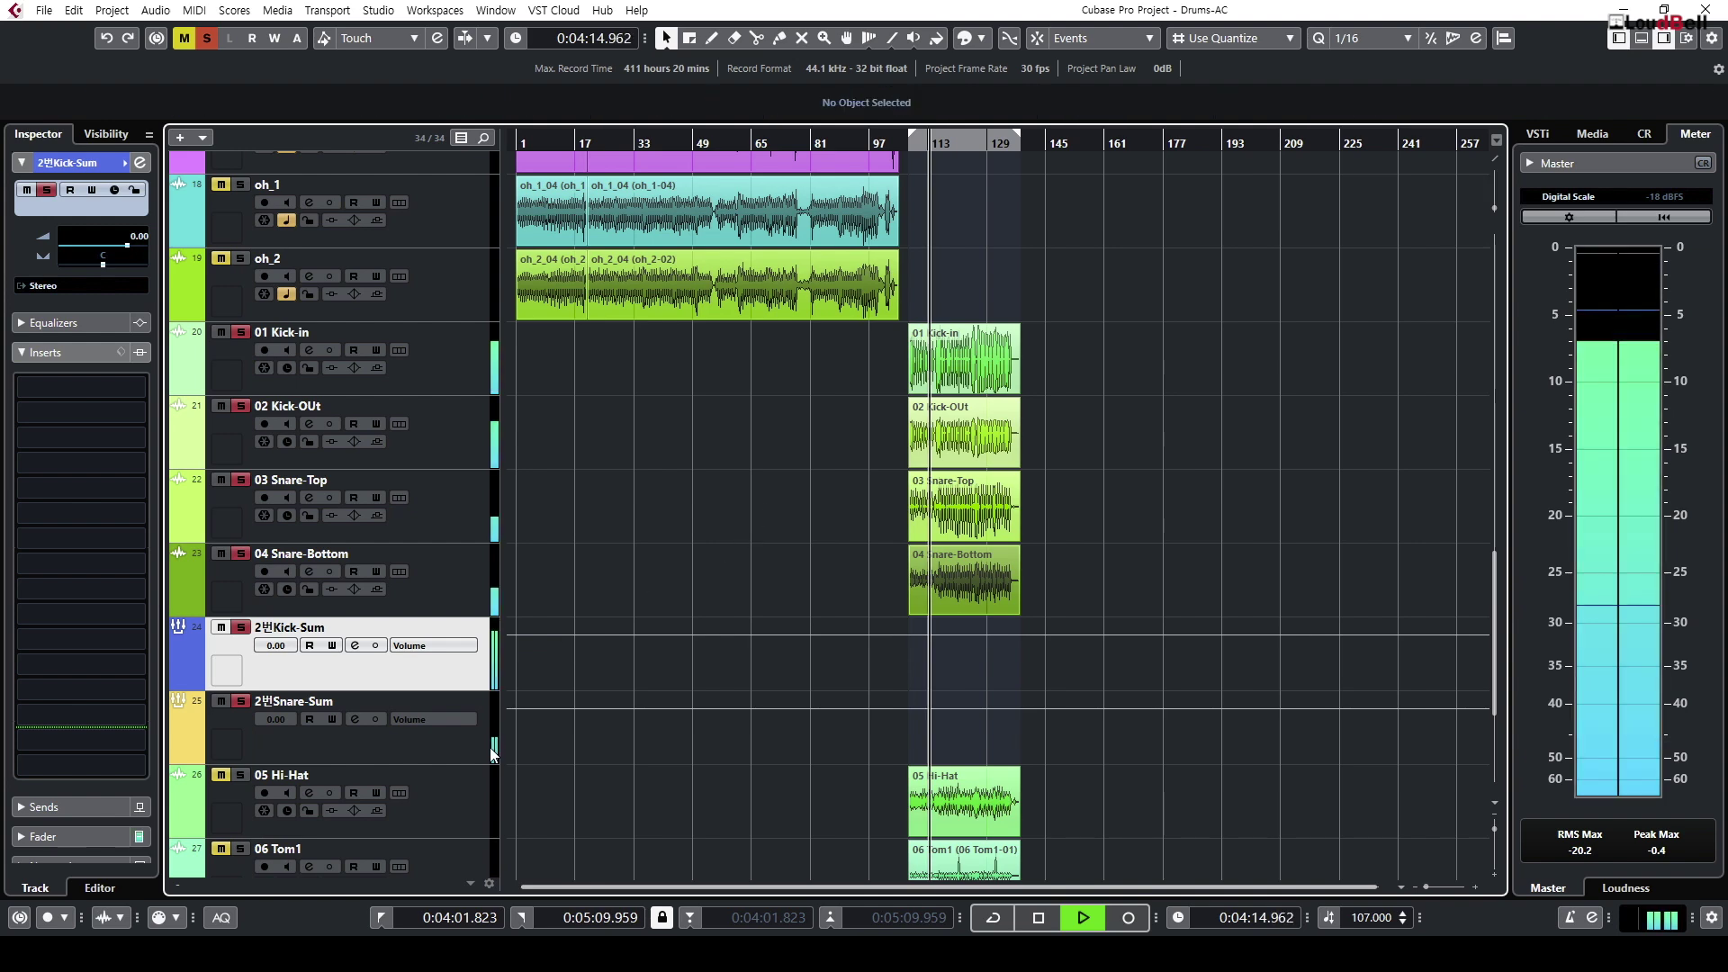
Step: Compare inverted and normal phase on the 2번Snare-Sum group twice in the MixConsole during playback, ending on normal
left_click(463, 747)
key("F3")
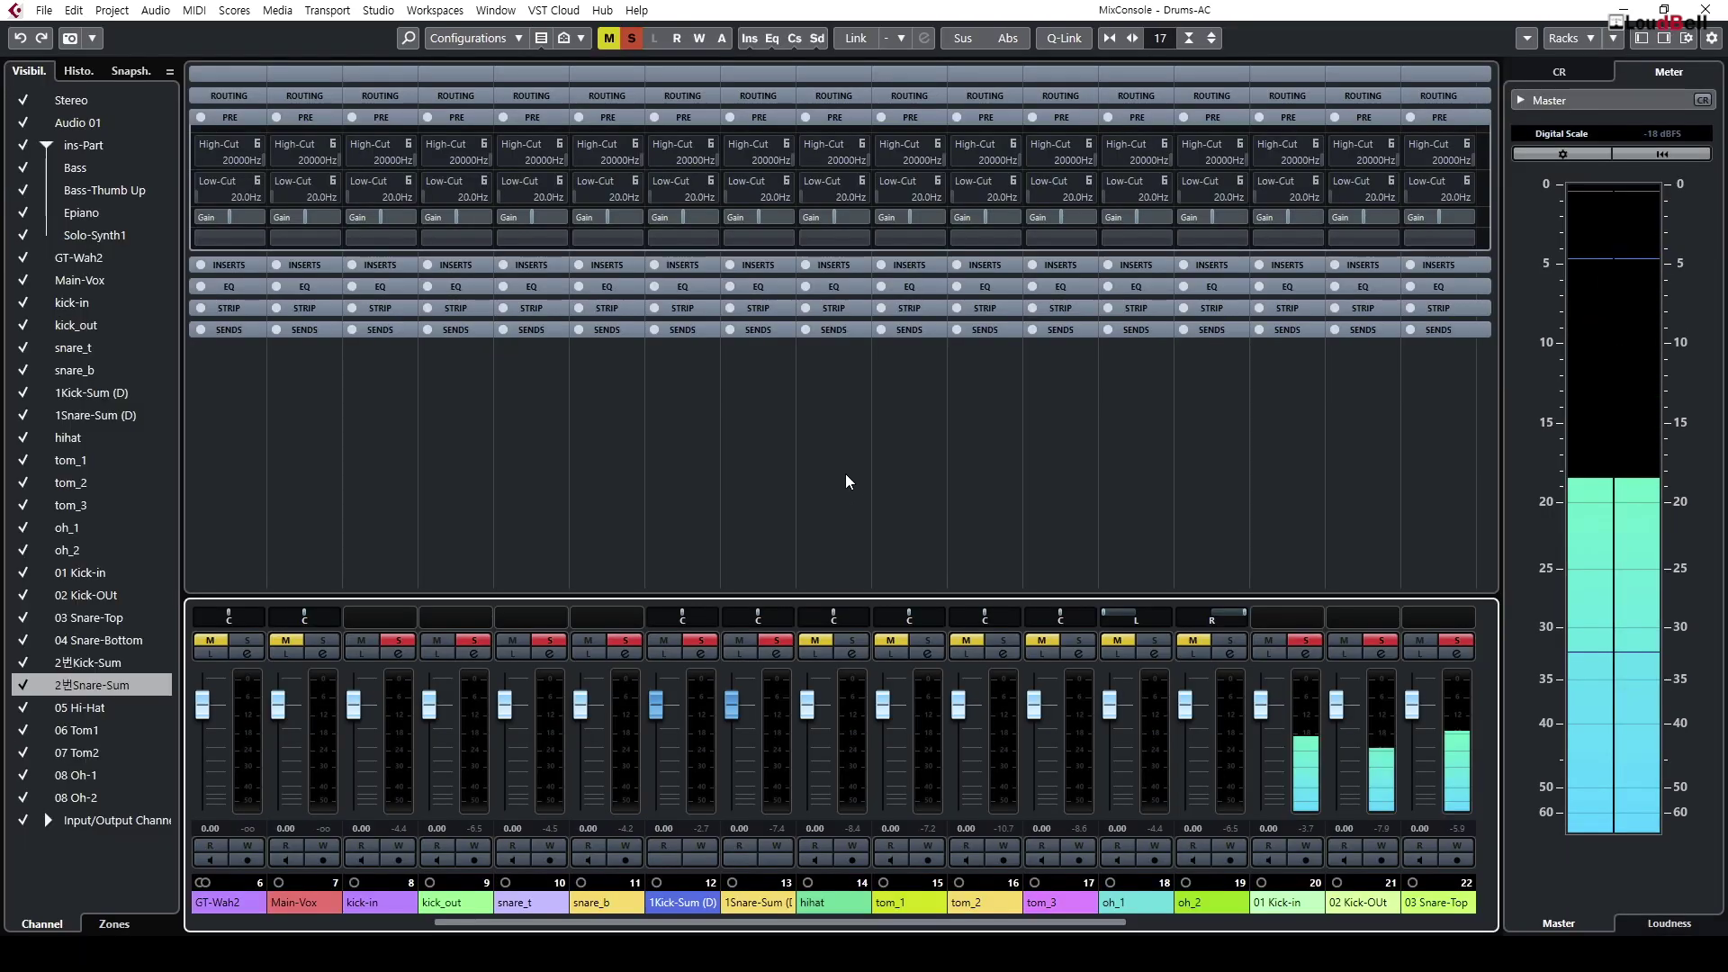
scroll(1315, 923, "right", 3)
scroll(1315, 922, "right", 2)
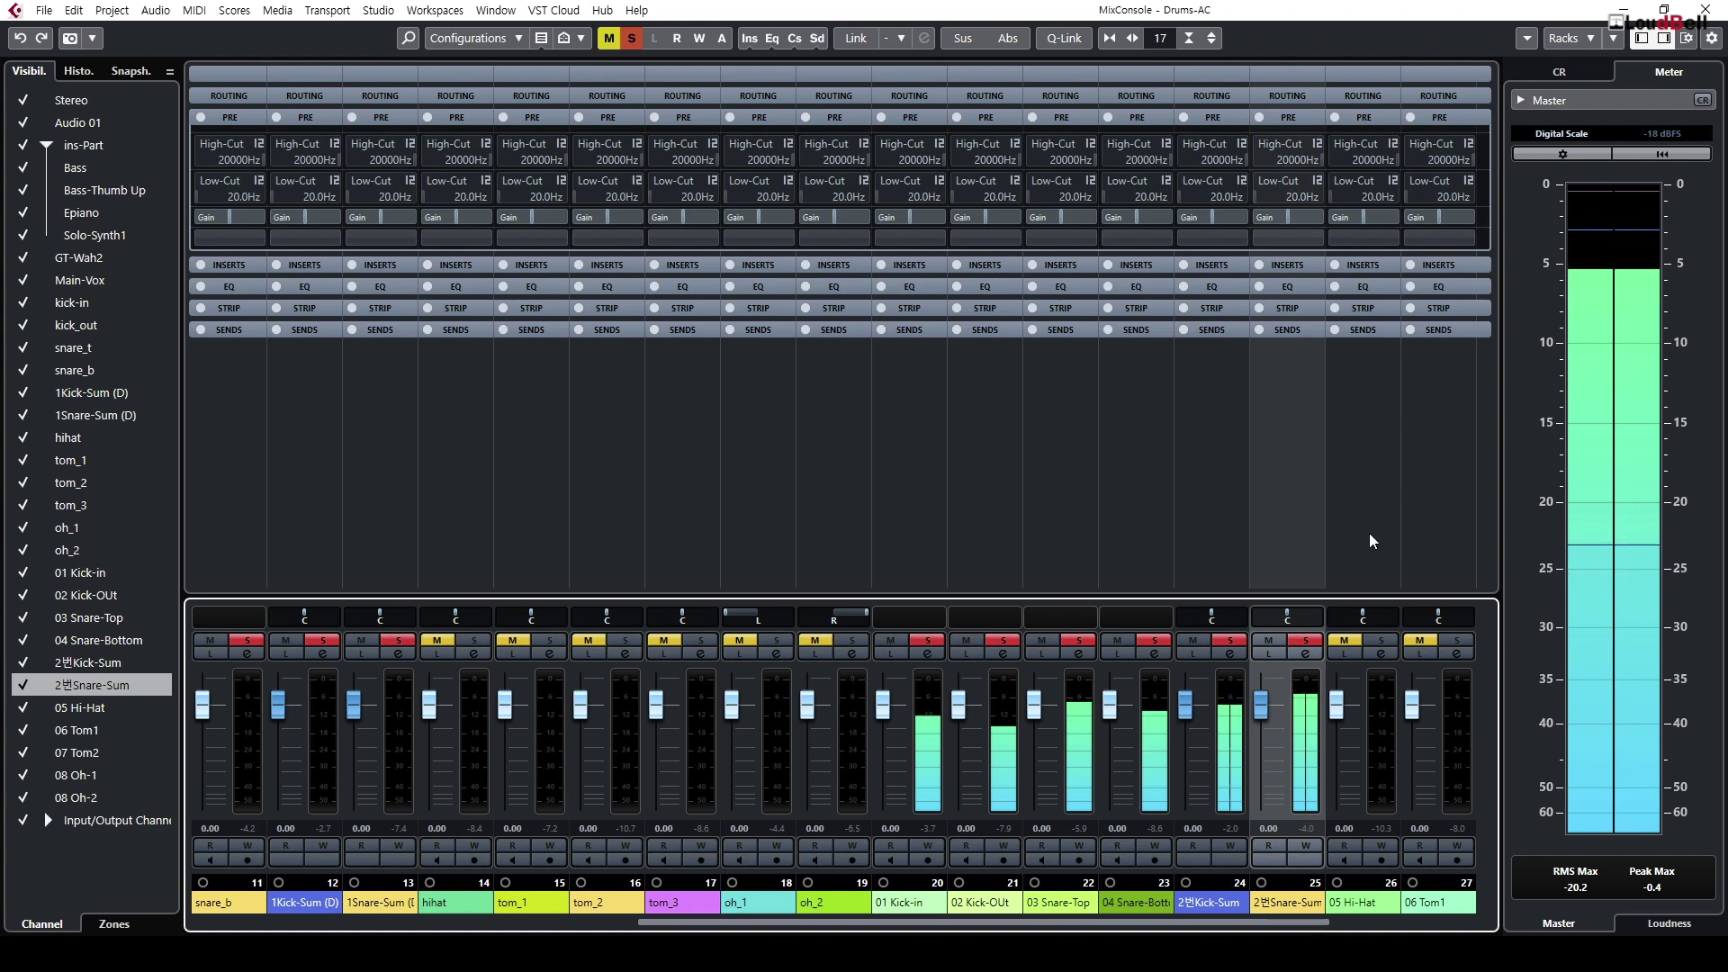
left_click(1285, 238)
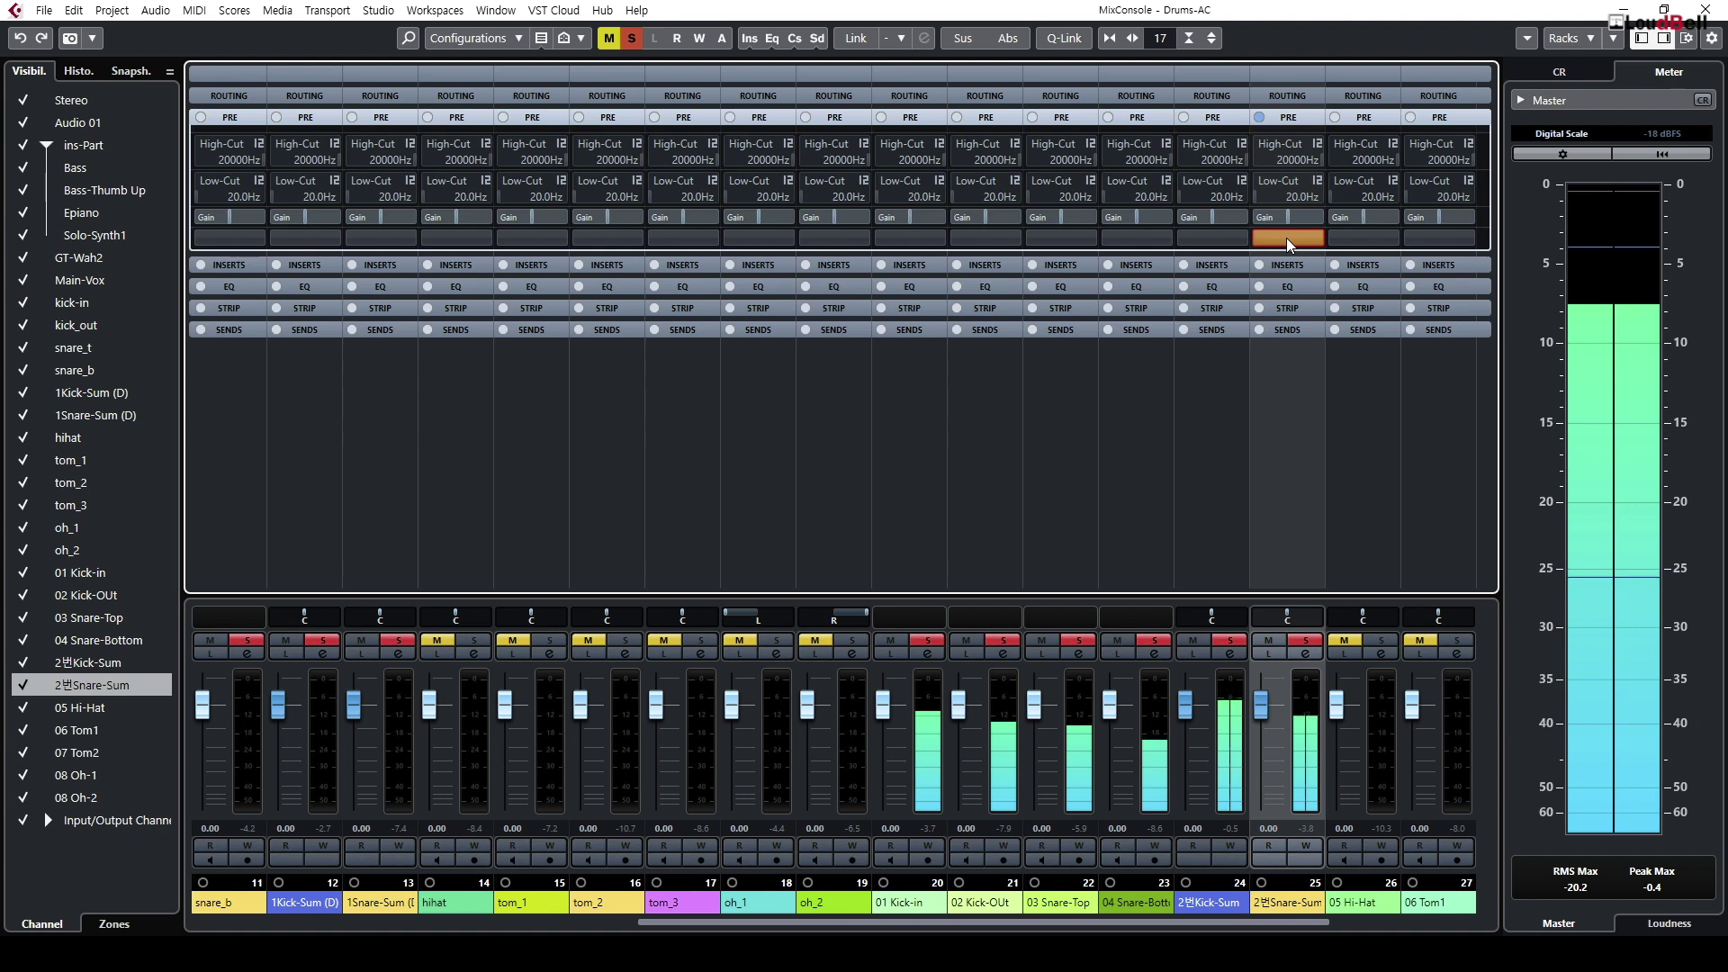
left_click(1287, 238)
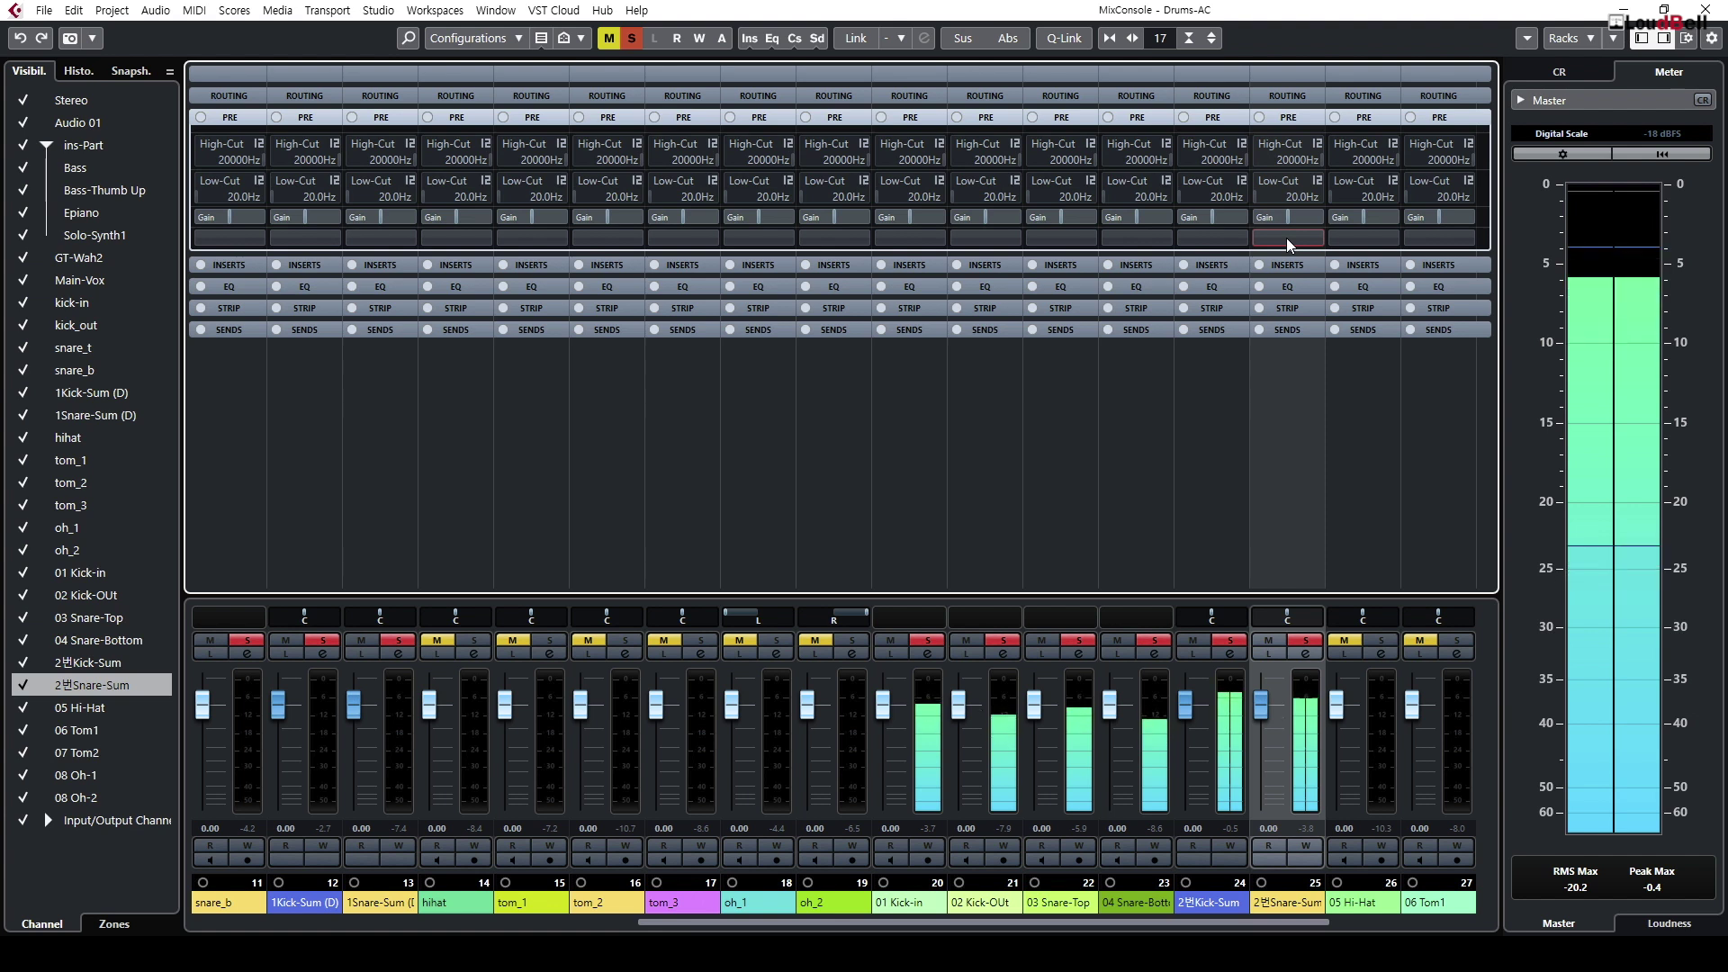
left_click(1287, 237)
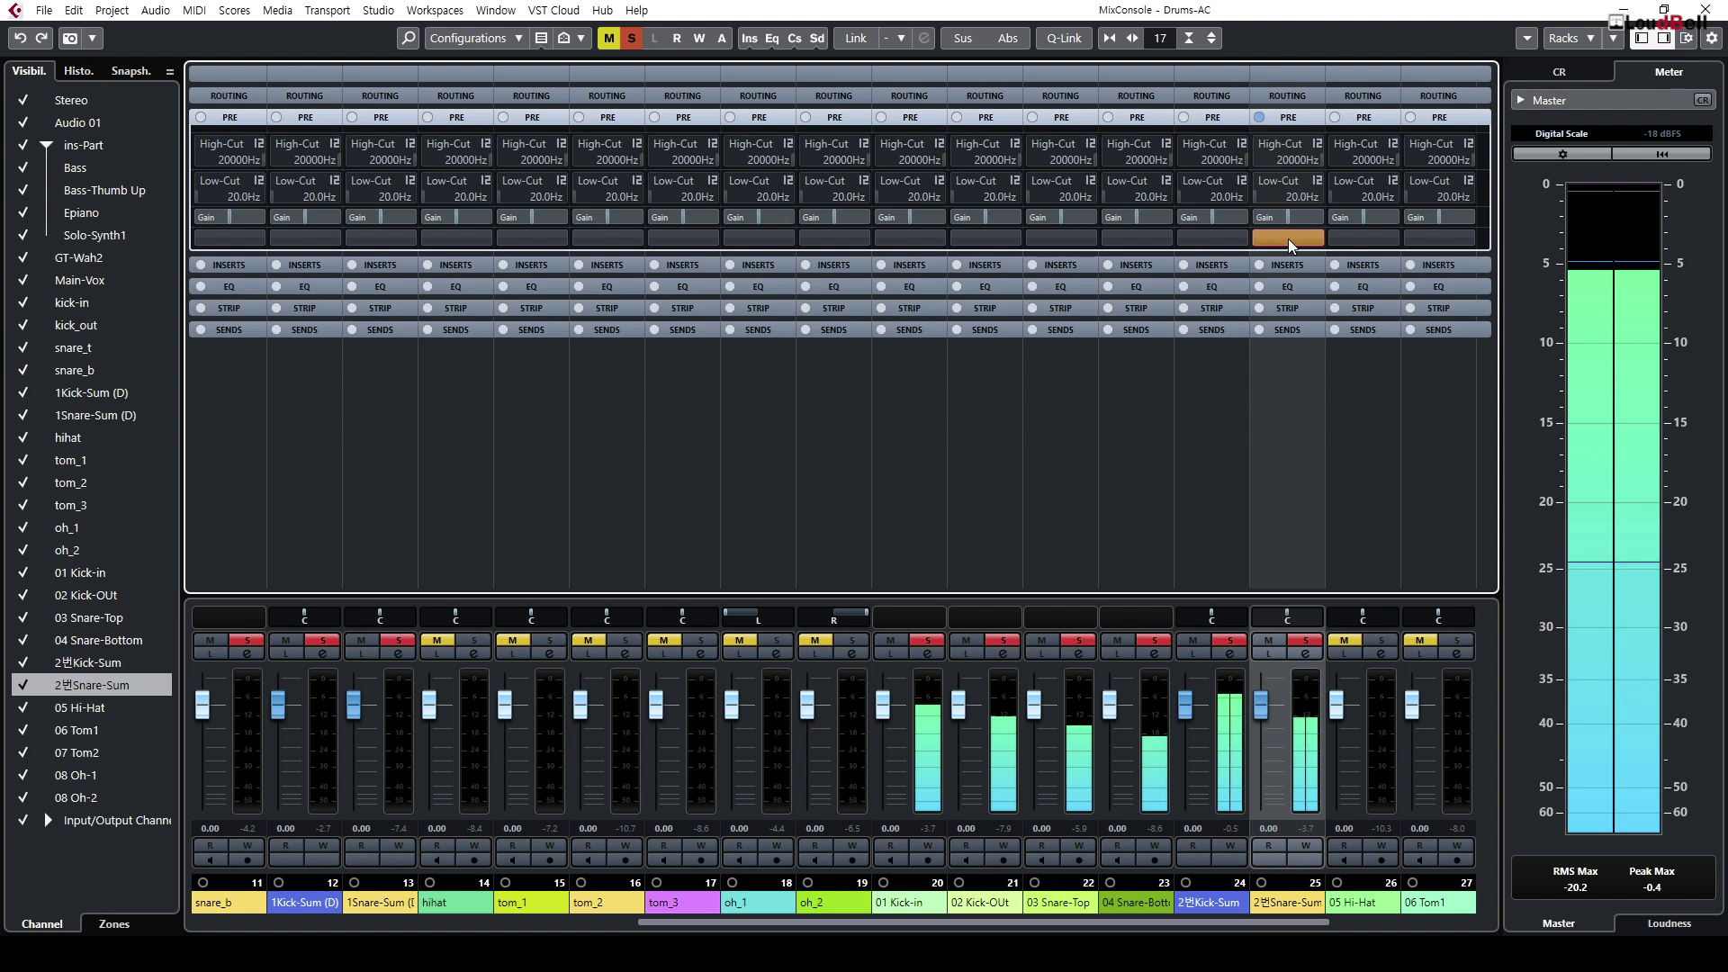
left_click(1288, 240)
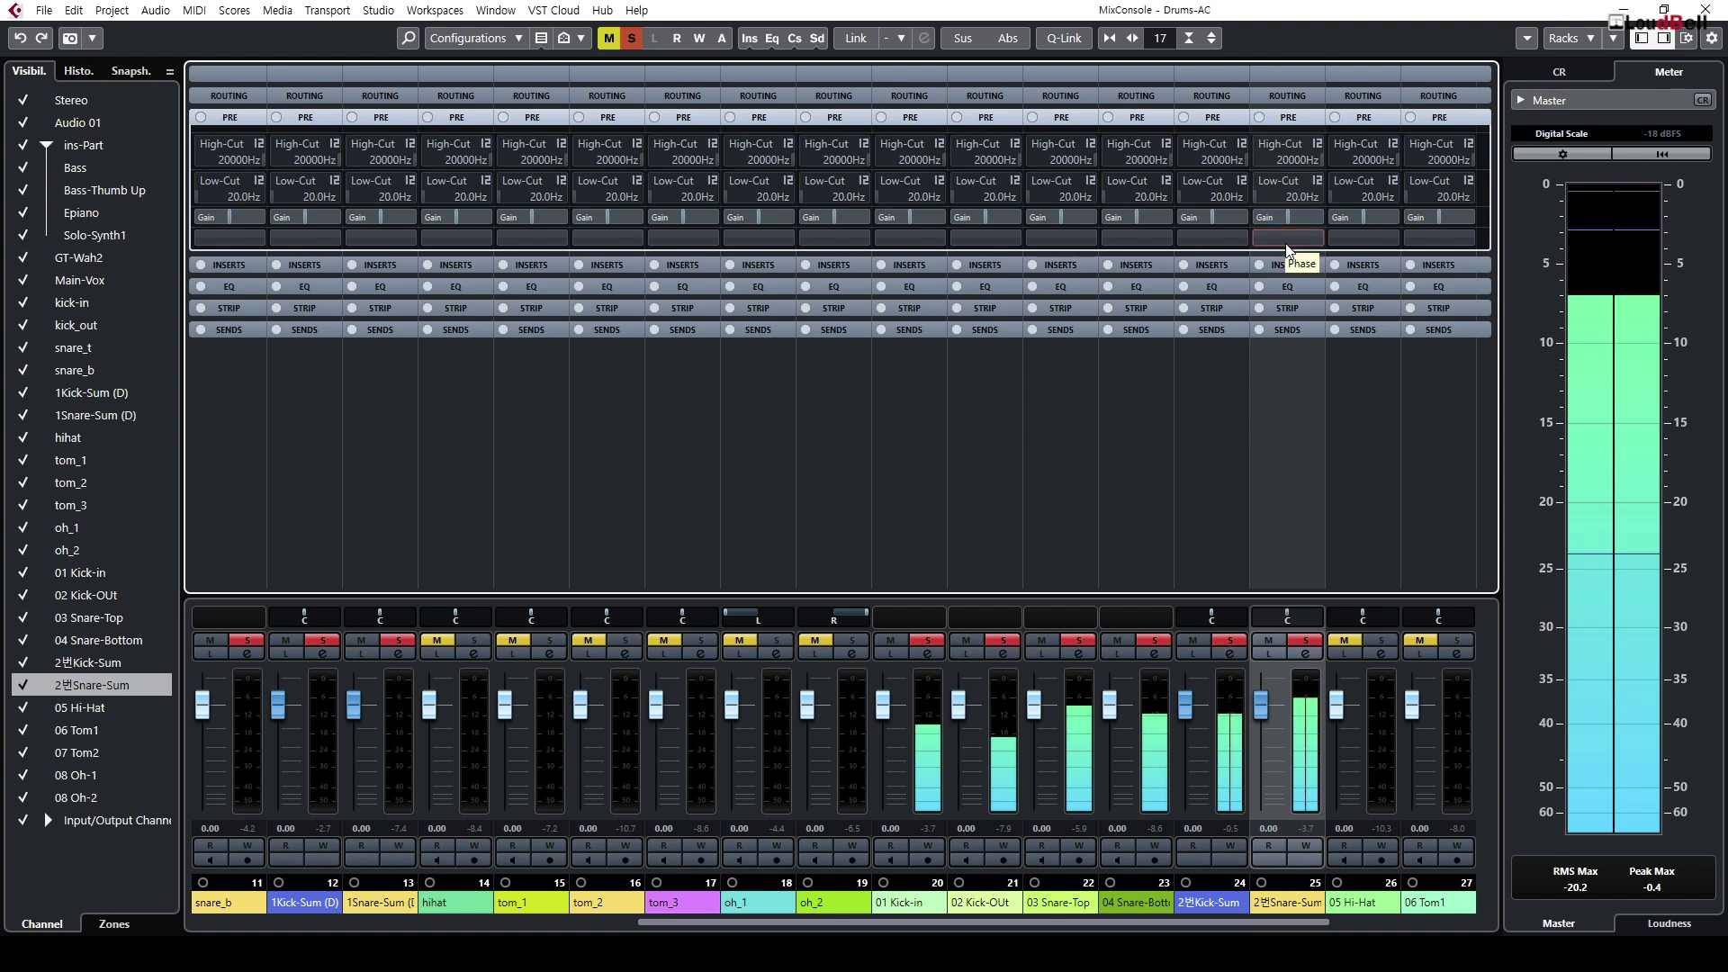
Step: Stop playback in the project window and examine the second recording's kick and snare tracks around bar 113
key("F3")
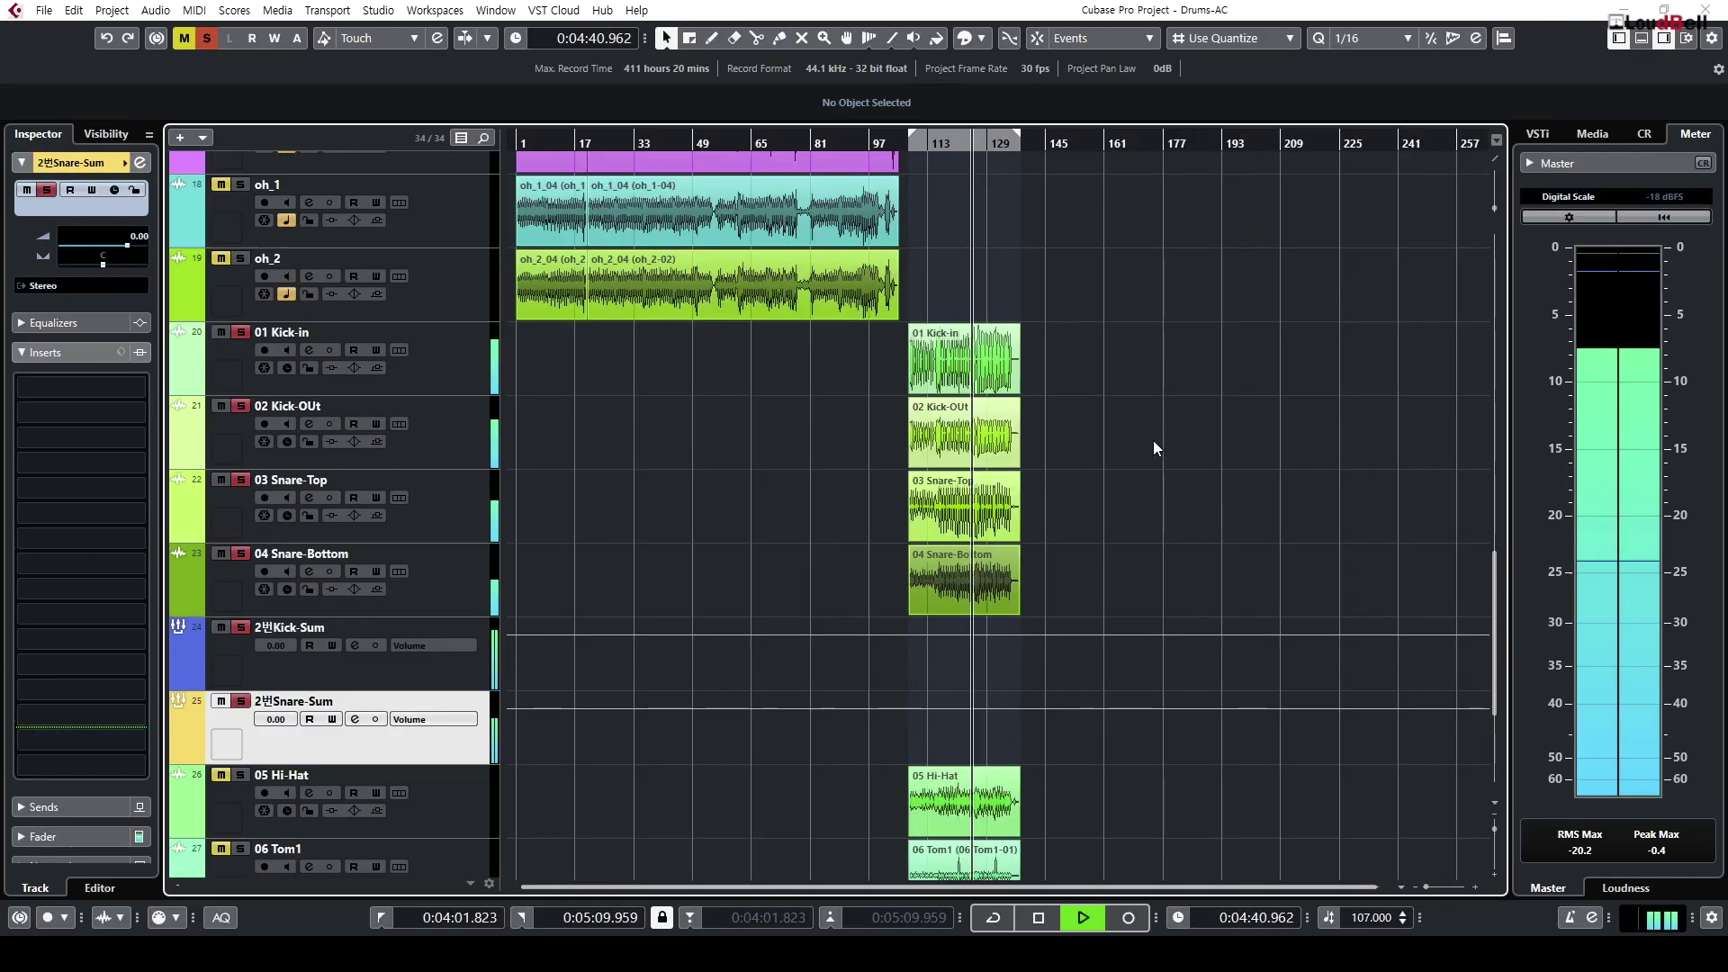
key("h")
key("space")
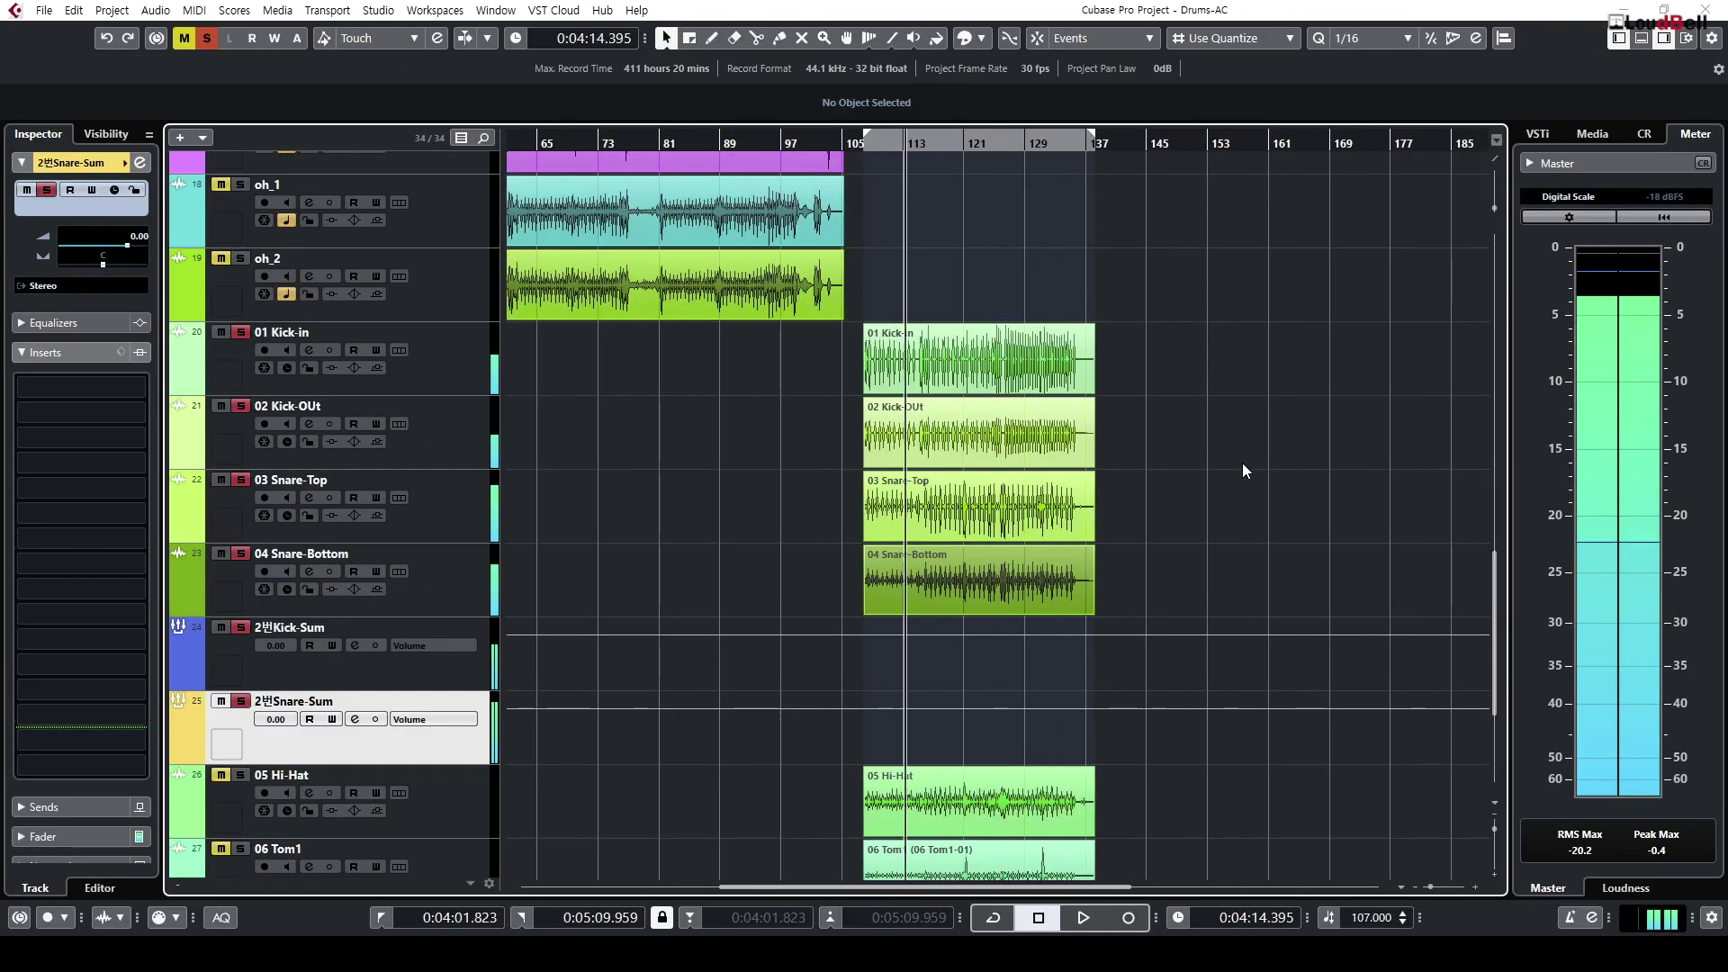
key("shift+g")
key("shift+h")
key("shift+h")
left_click_drag(909, 663, 678, 198)
scroll(1024, 463, "down", 5)
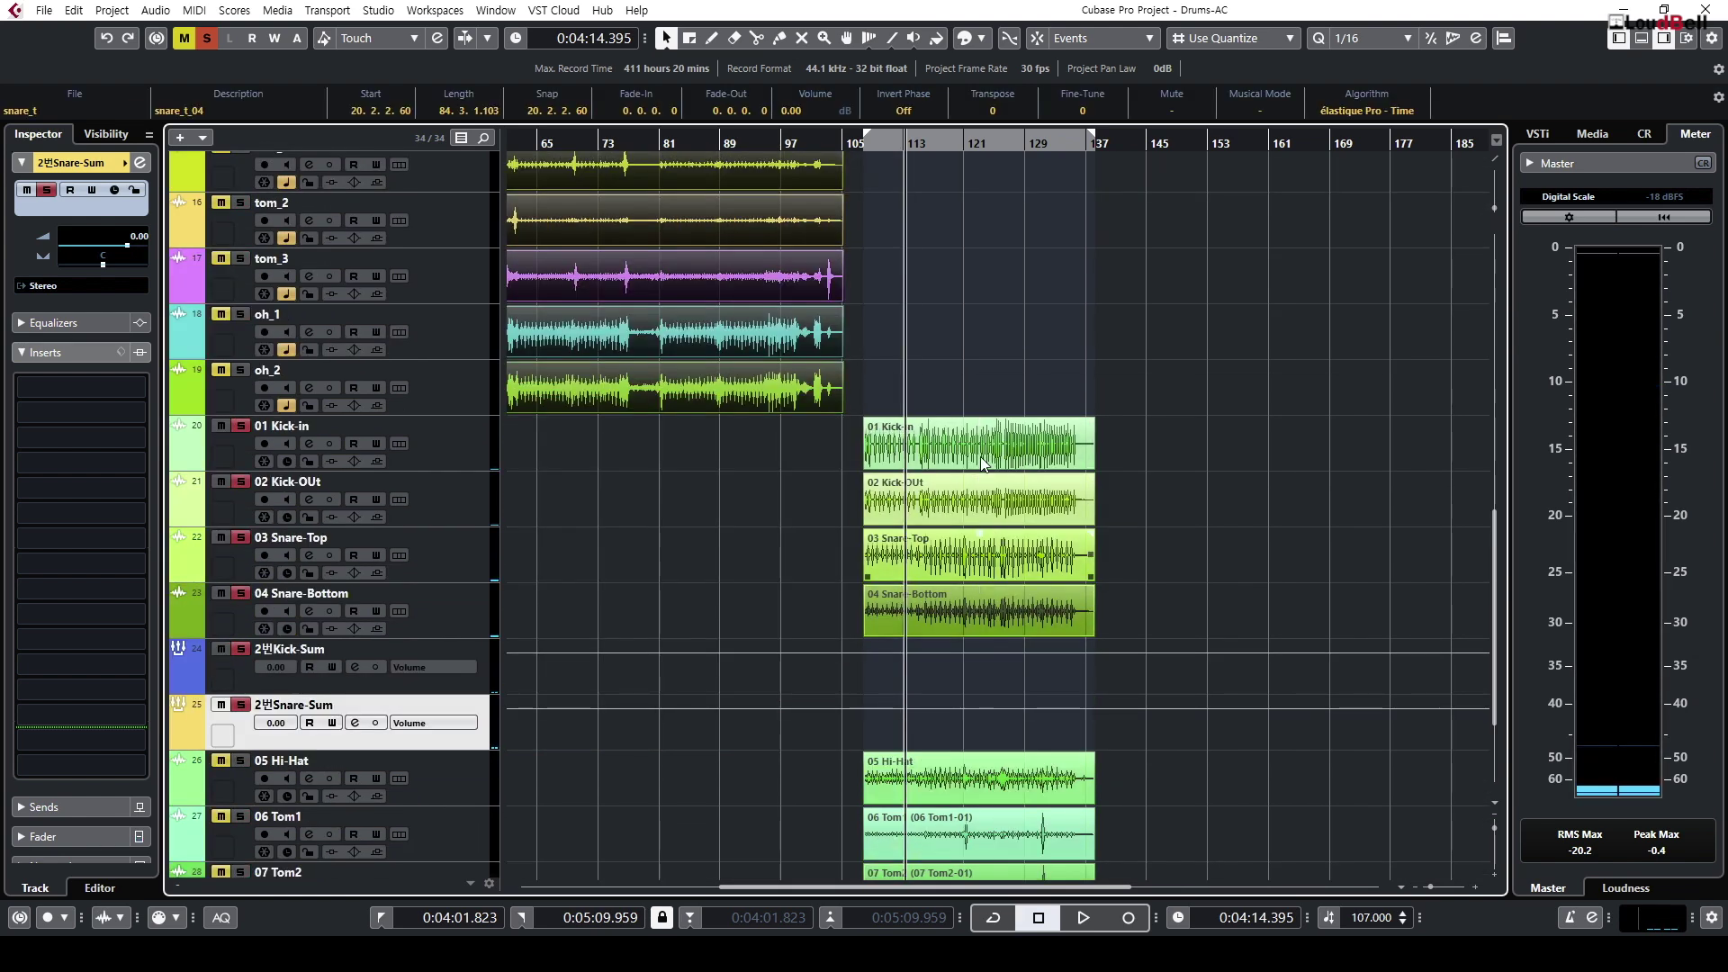
key("g")
key("g")
key("g")
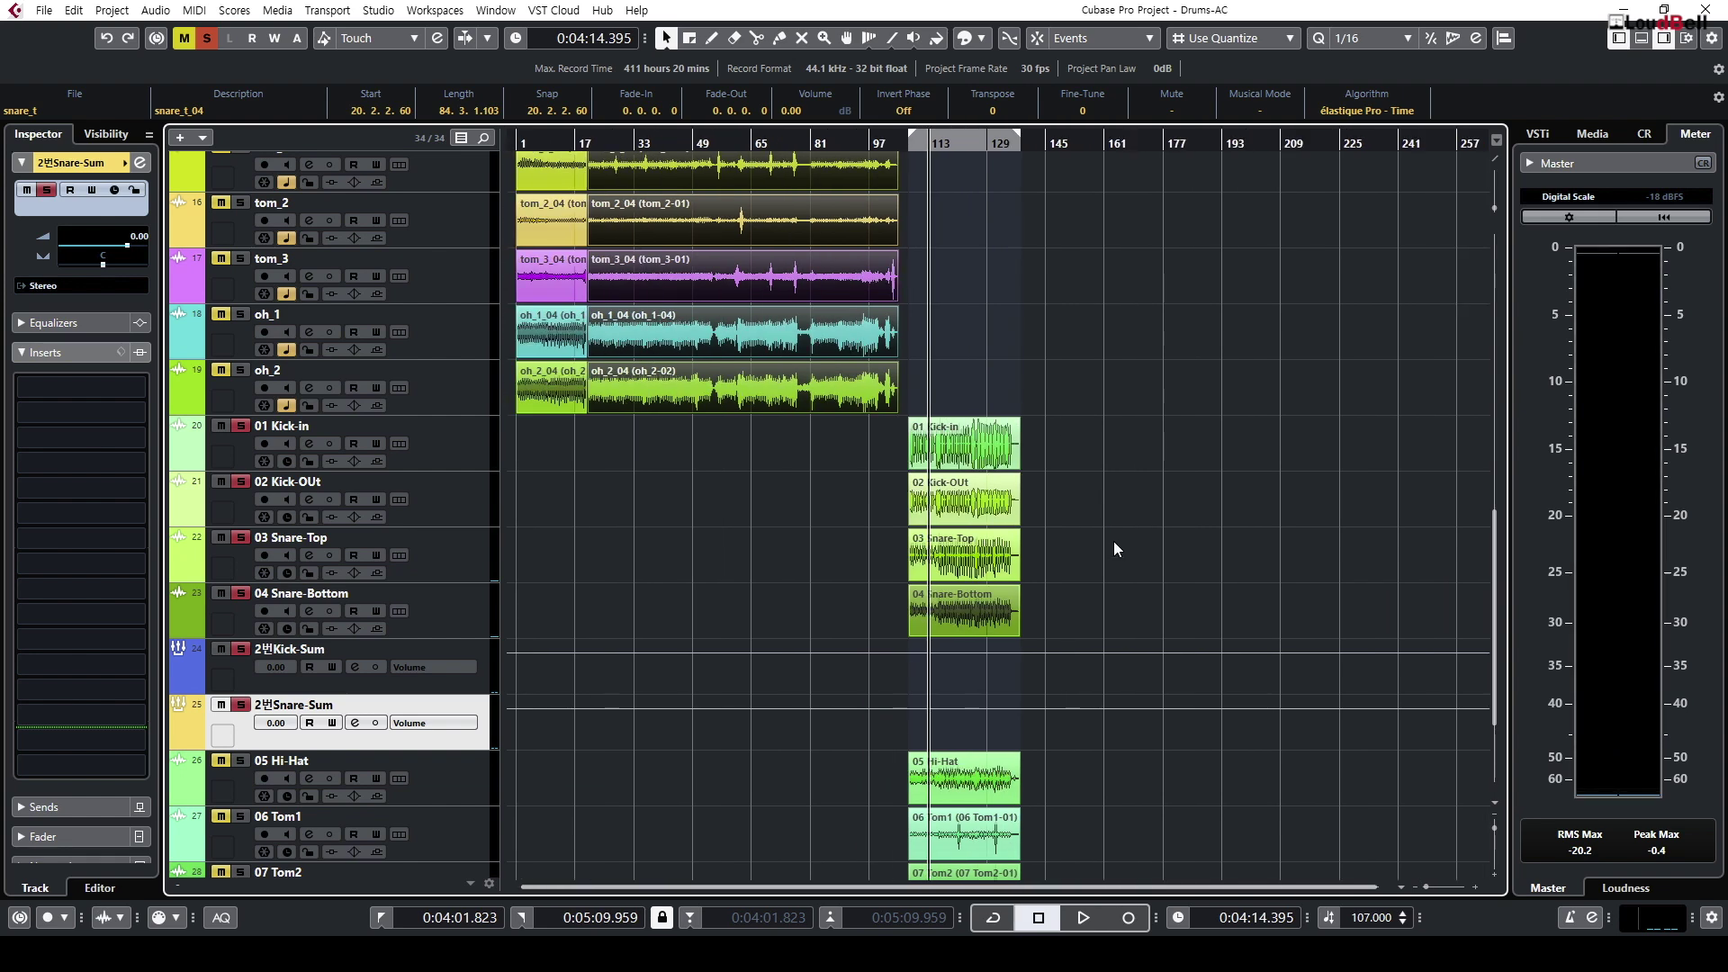
Step: Clear the event selection, reduce the track heights and select the 08 Oh-1 overhead track
left_click(1168, 552)
key("shift+g")
key("shift+g")
key("shift+h")
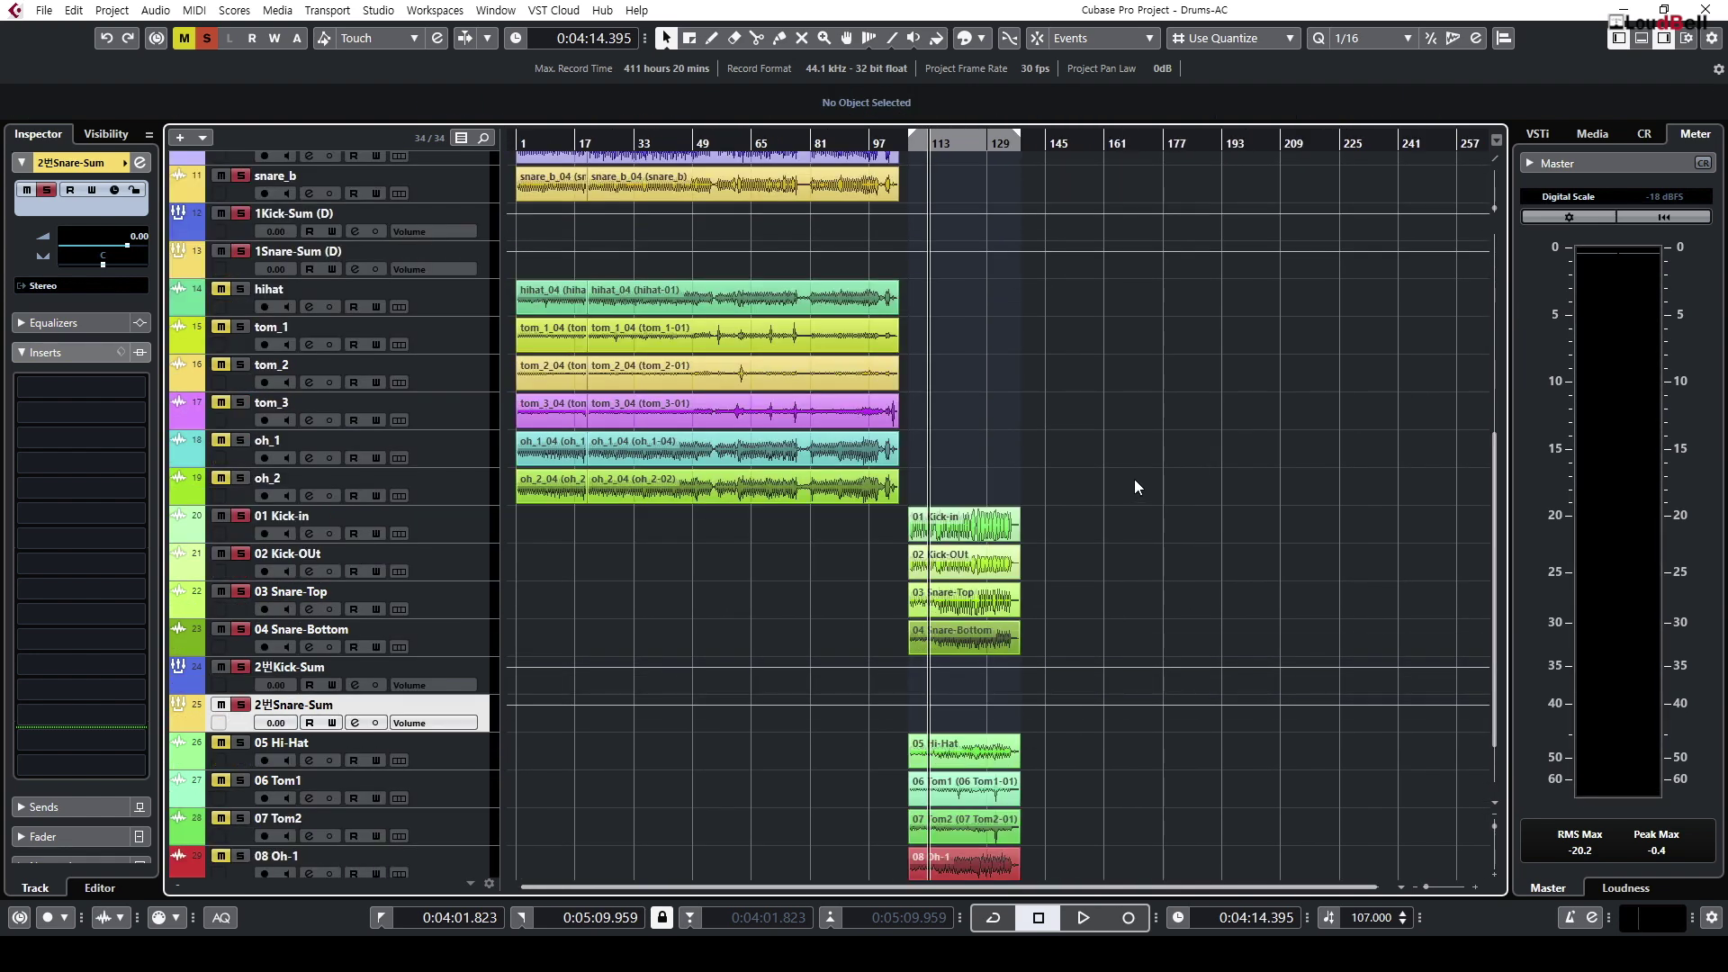
scroll(1137, 474, "down", 2)
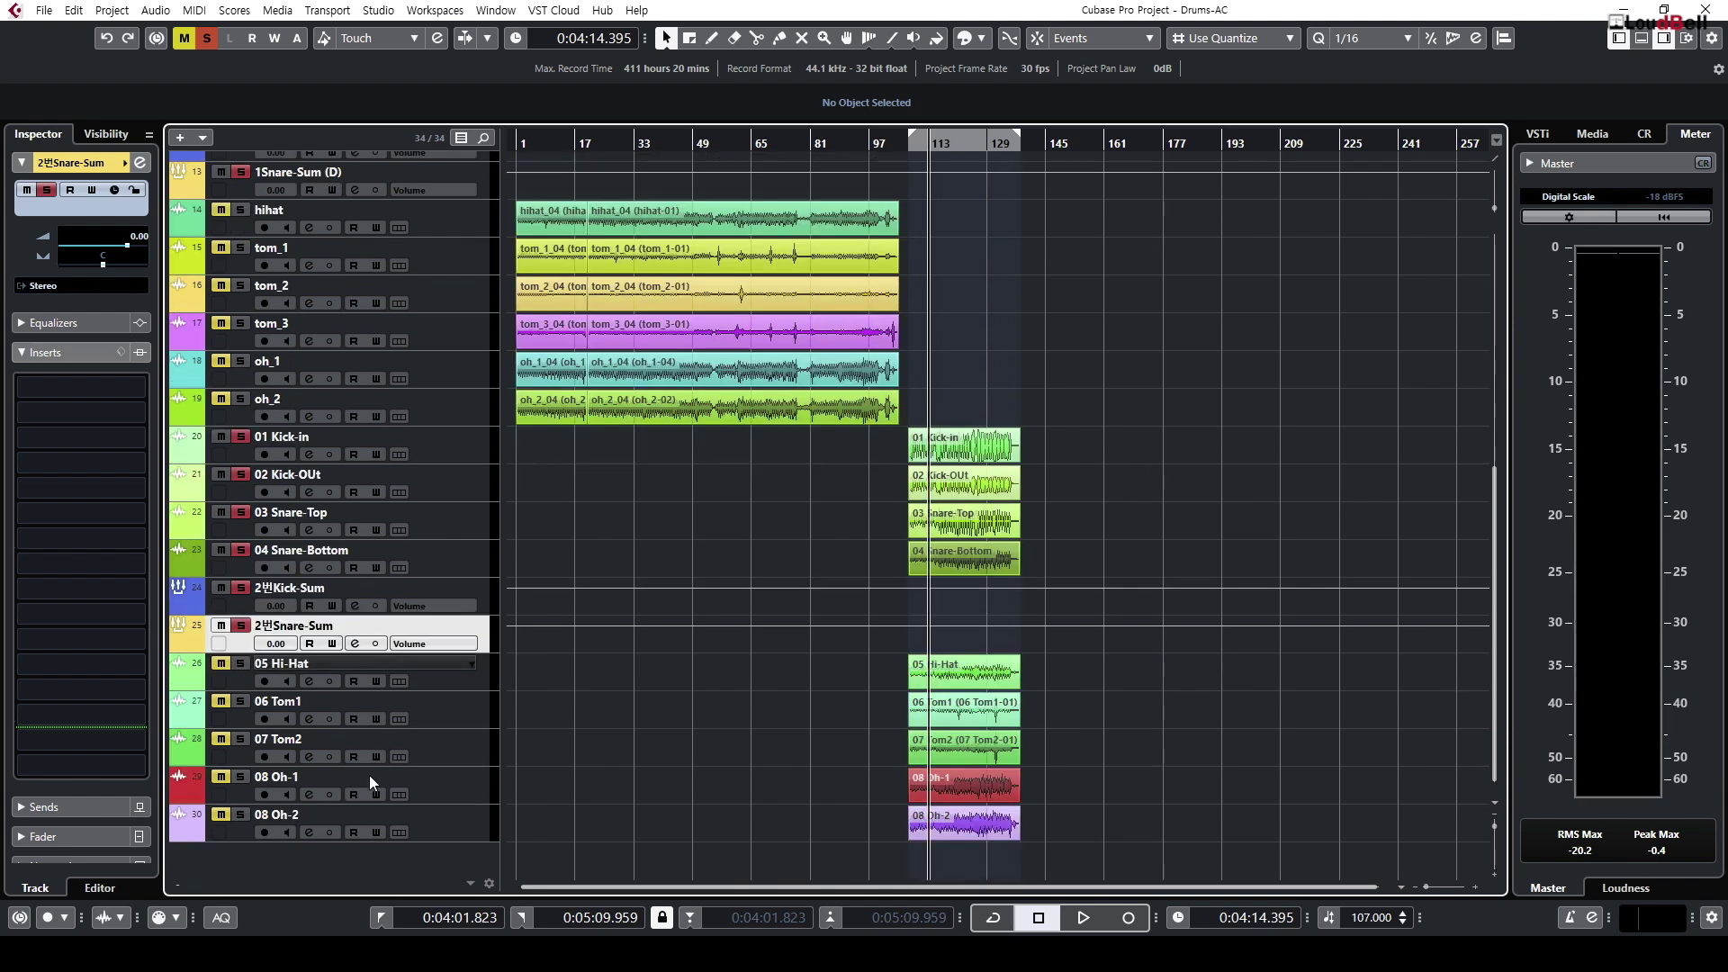
left_click(413, 775)
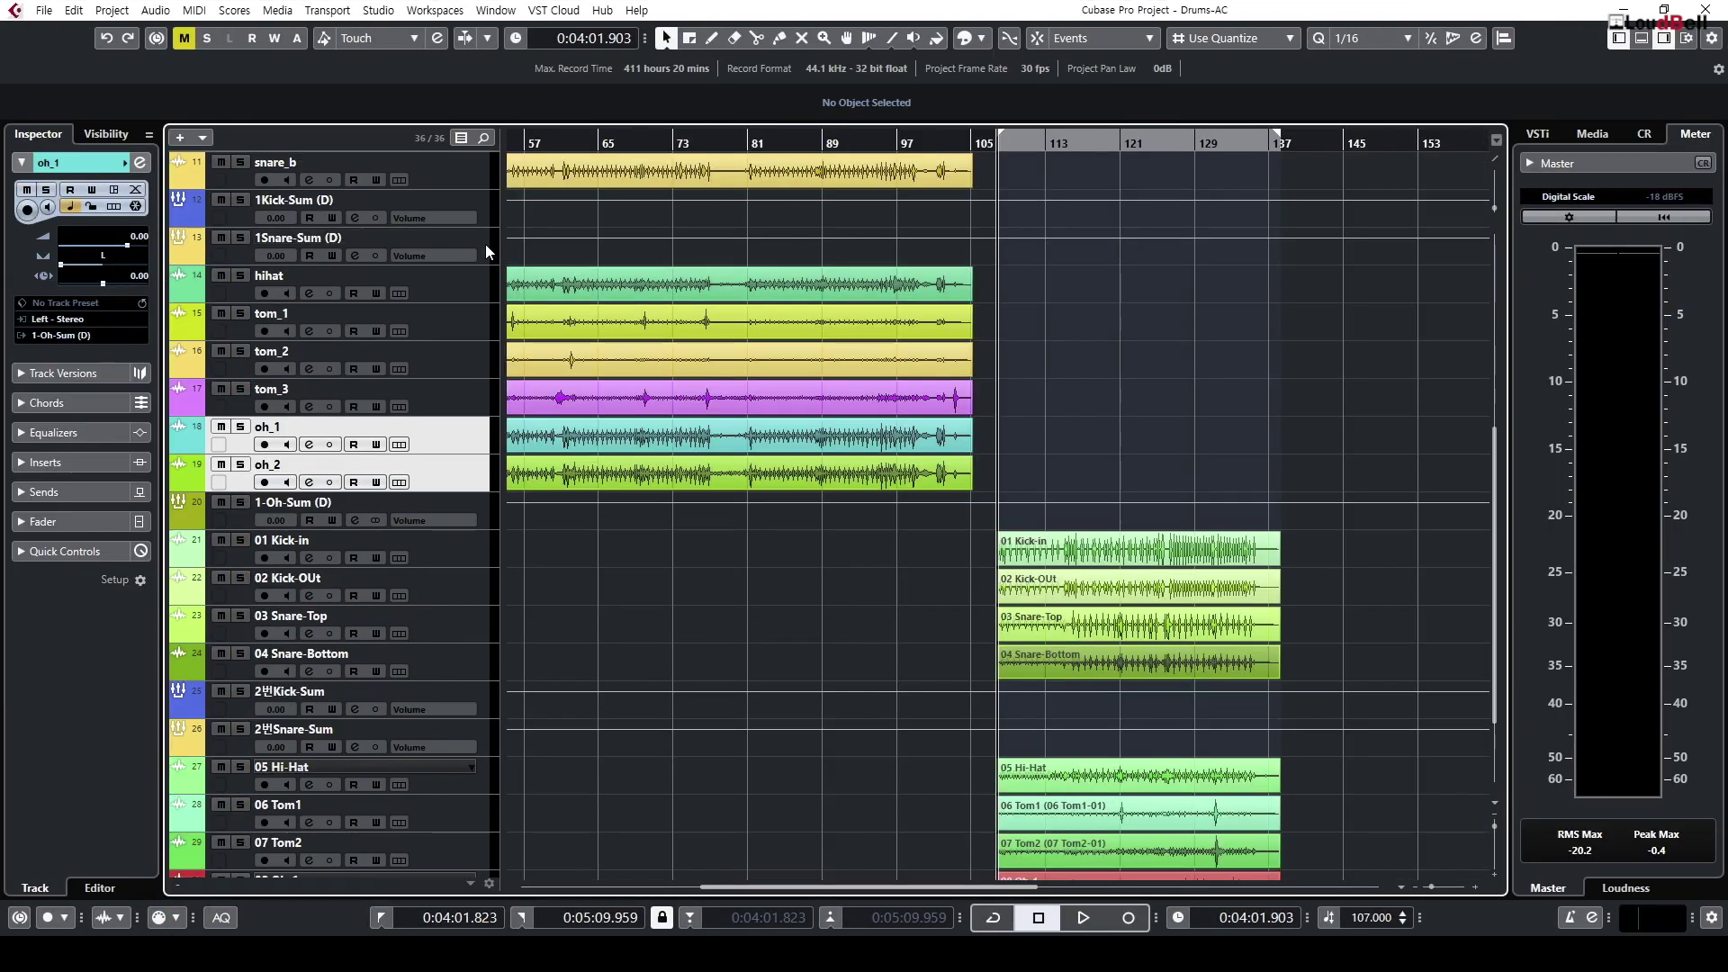
Step: Solo the 1Kick-Sum (D), 1Snare-Sum (D) and 1-Oh-Sum (D) groups and play from about bar 69
left_click(485, 245)
left_click(480, 204, "shift")
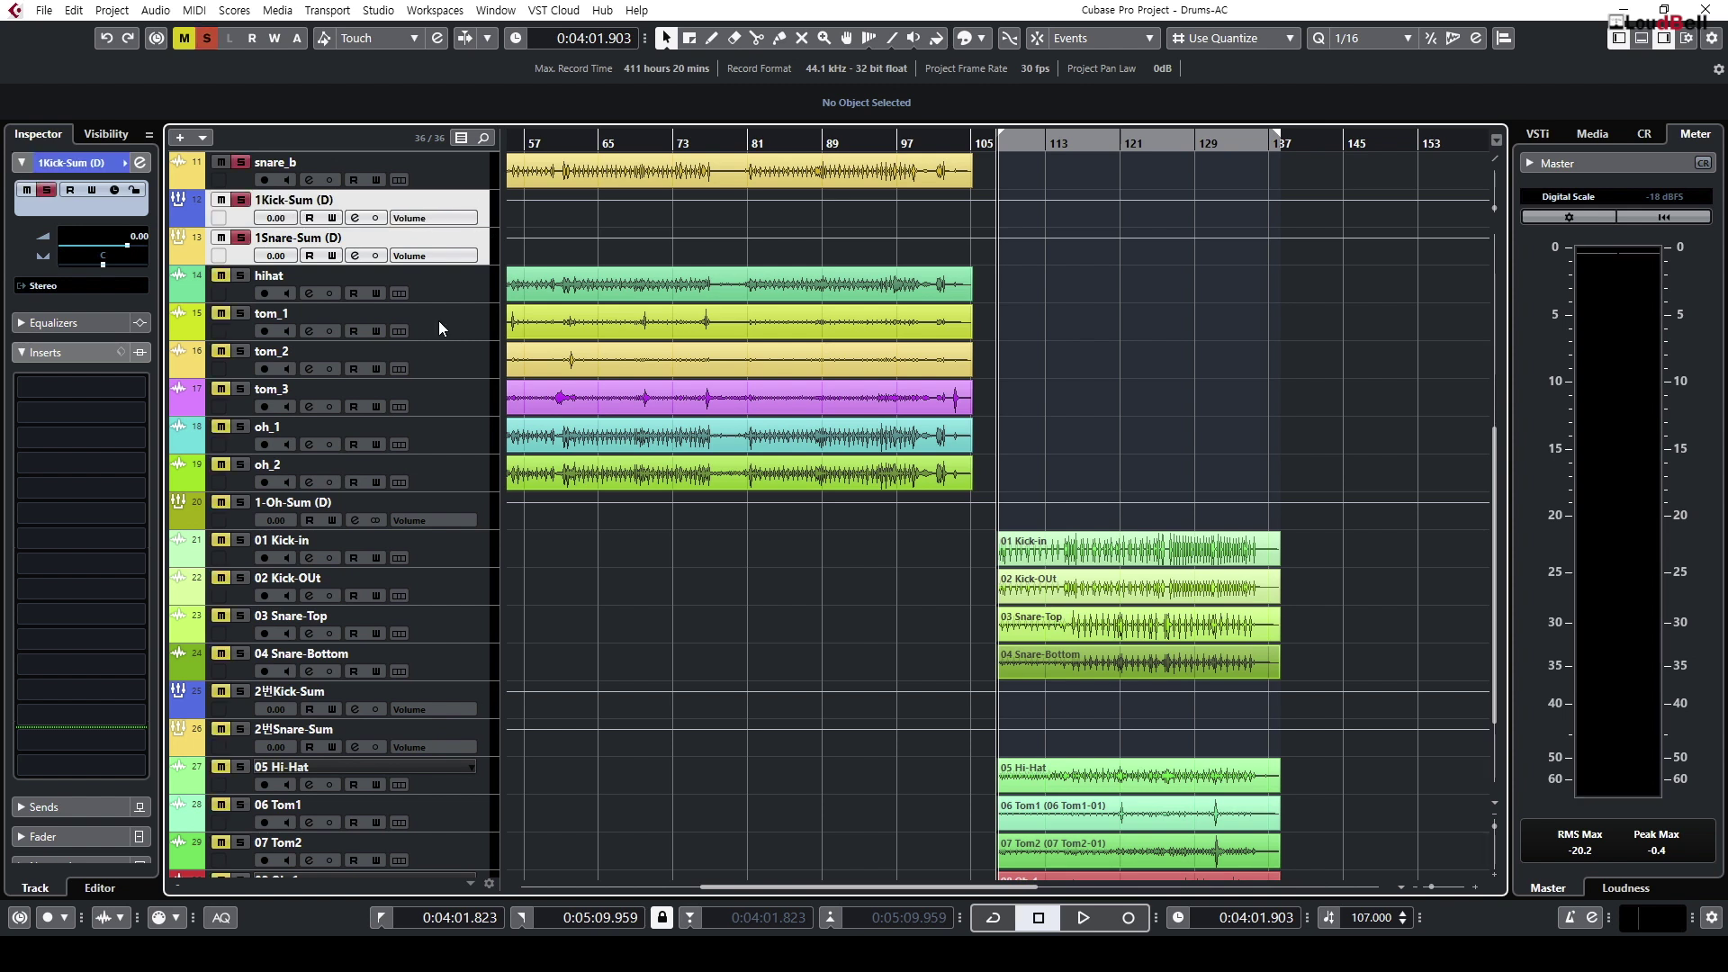
left_click(466, 507)
left_click(636, 139)
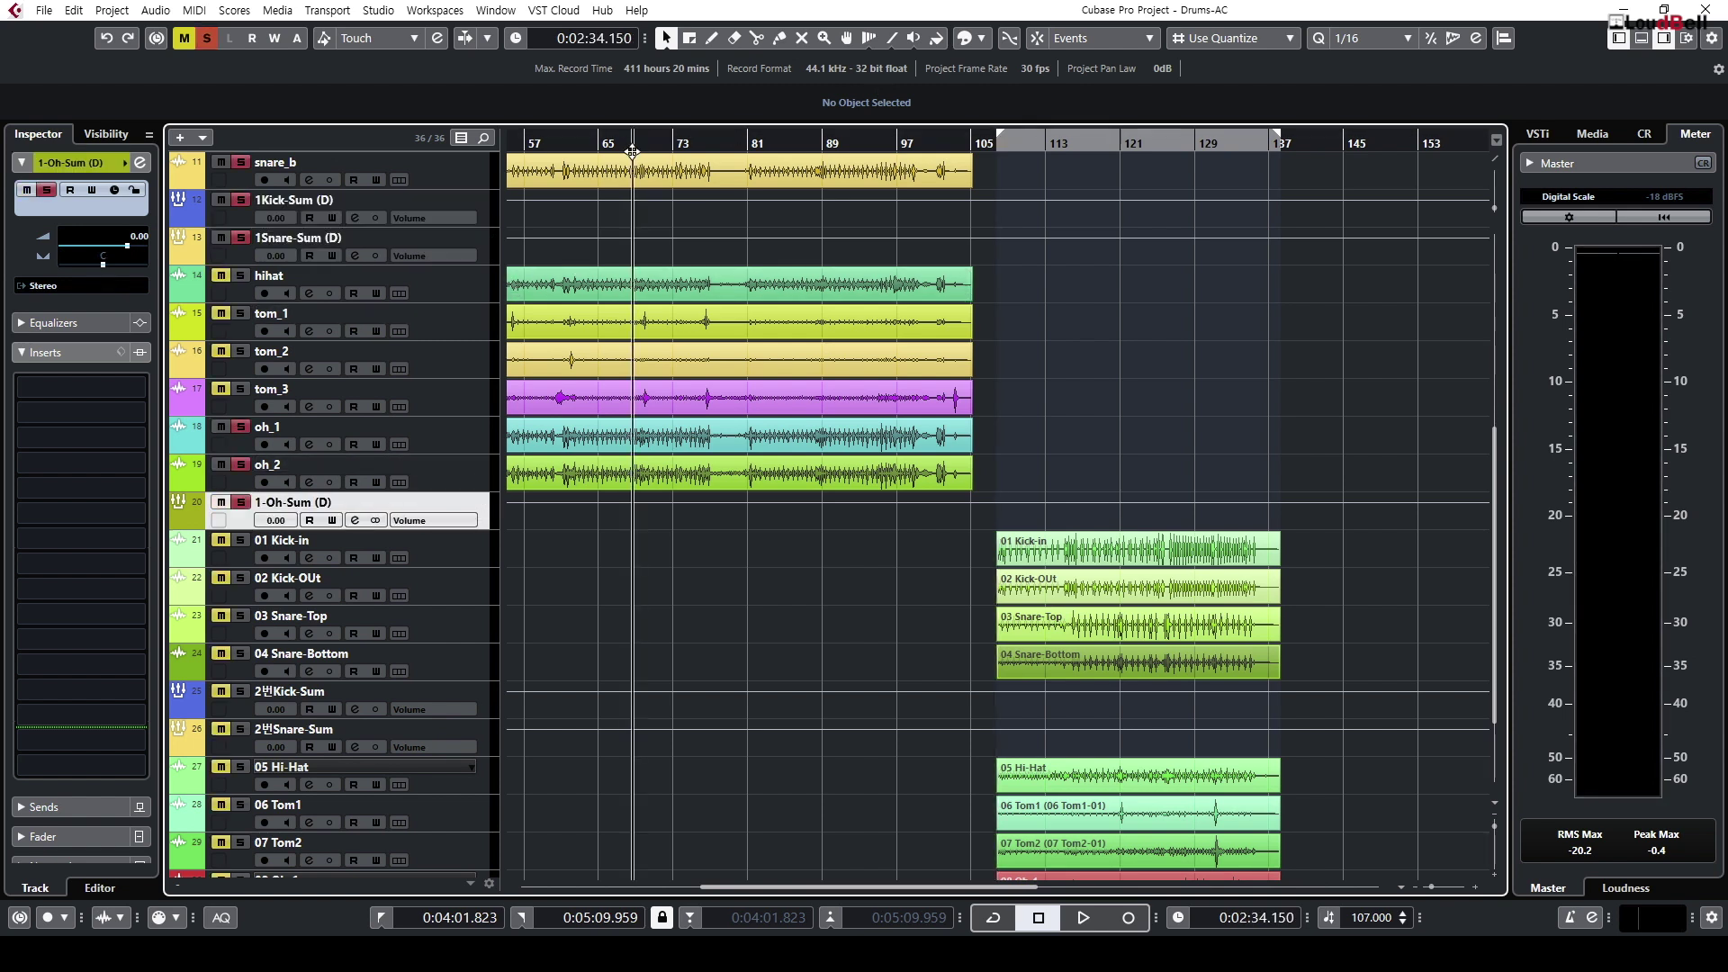
key("space")
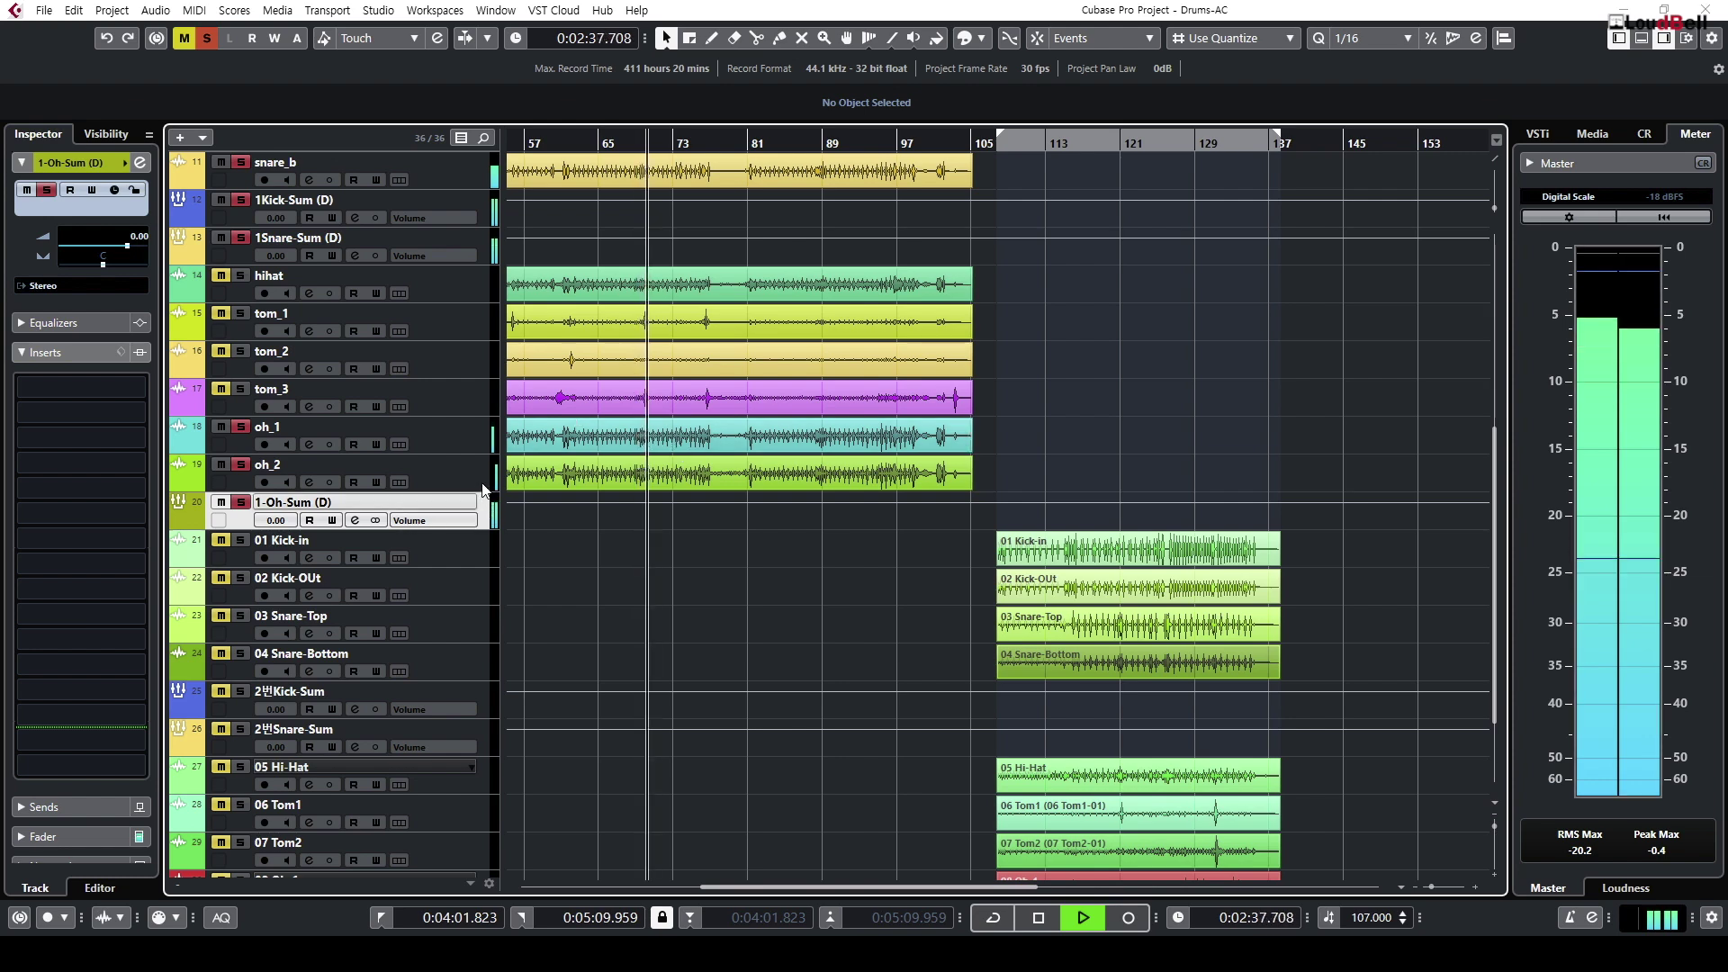
Step: Compare inverted and normal phase on the 1-Oh-Sum (D) group in the MixConsole, then stop playback in the project window
key("F3")
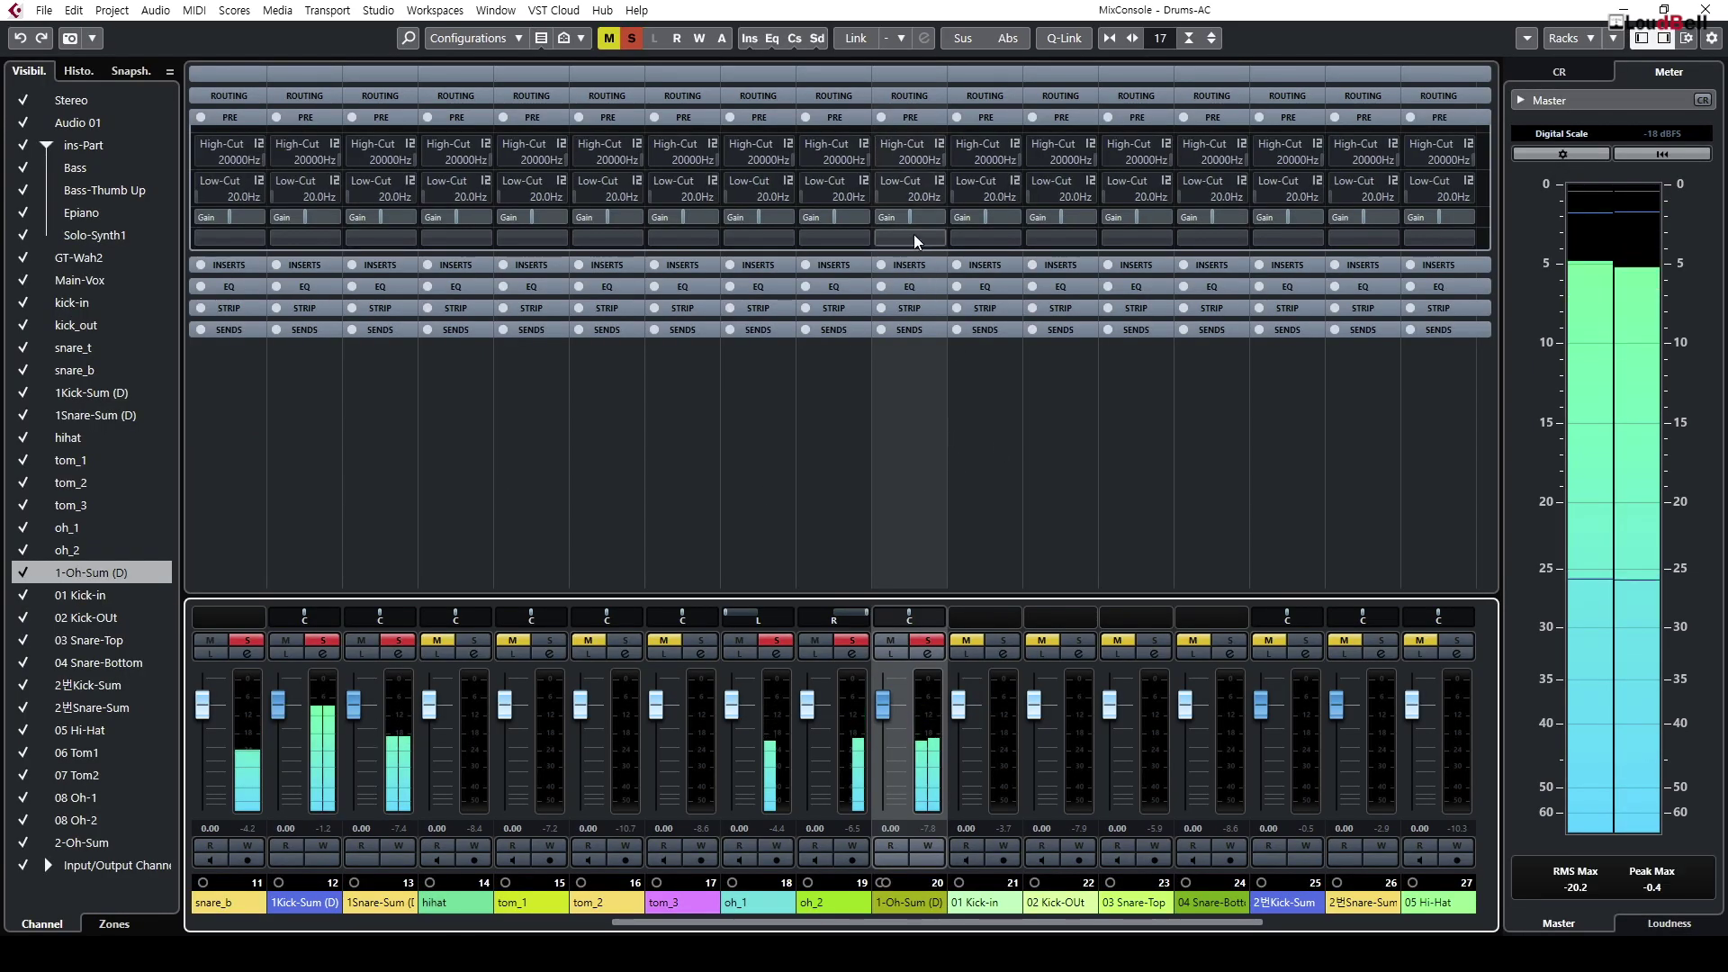
left_click(918, 238)
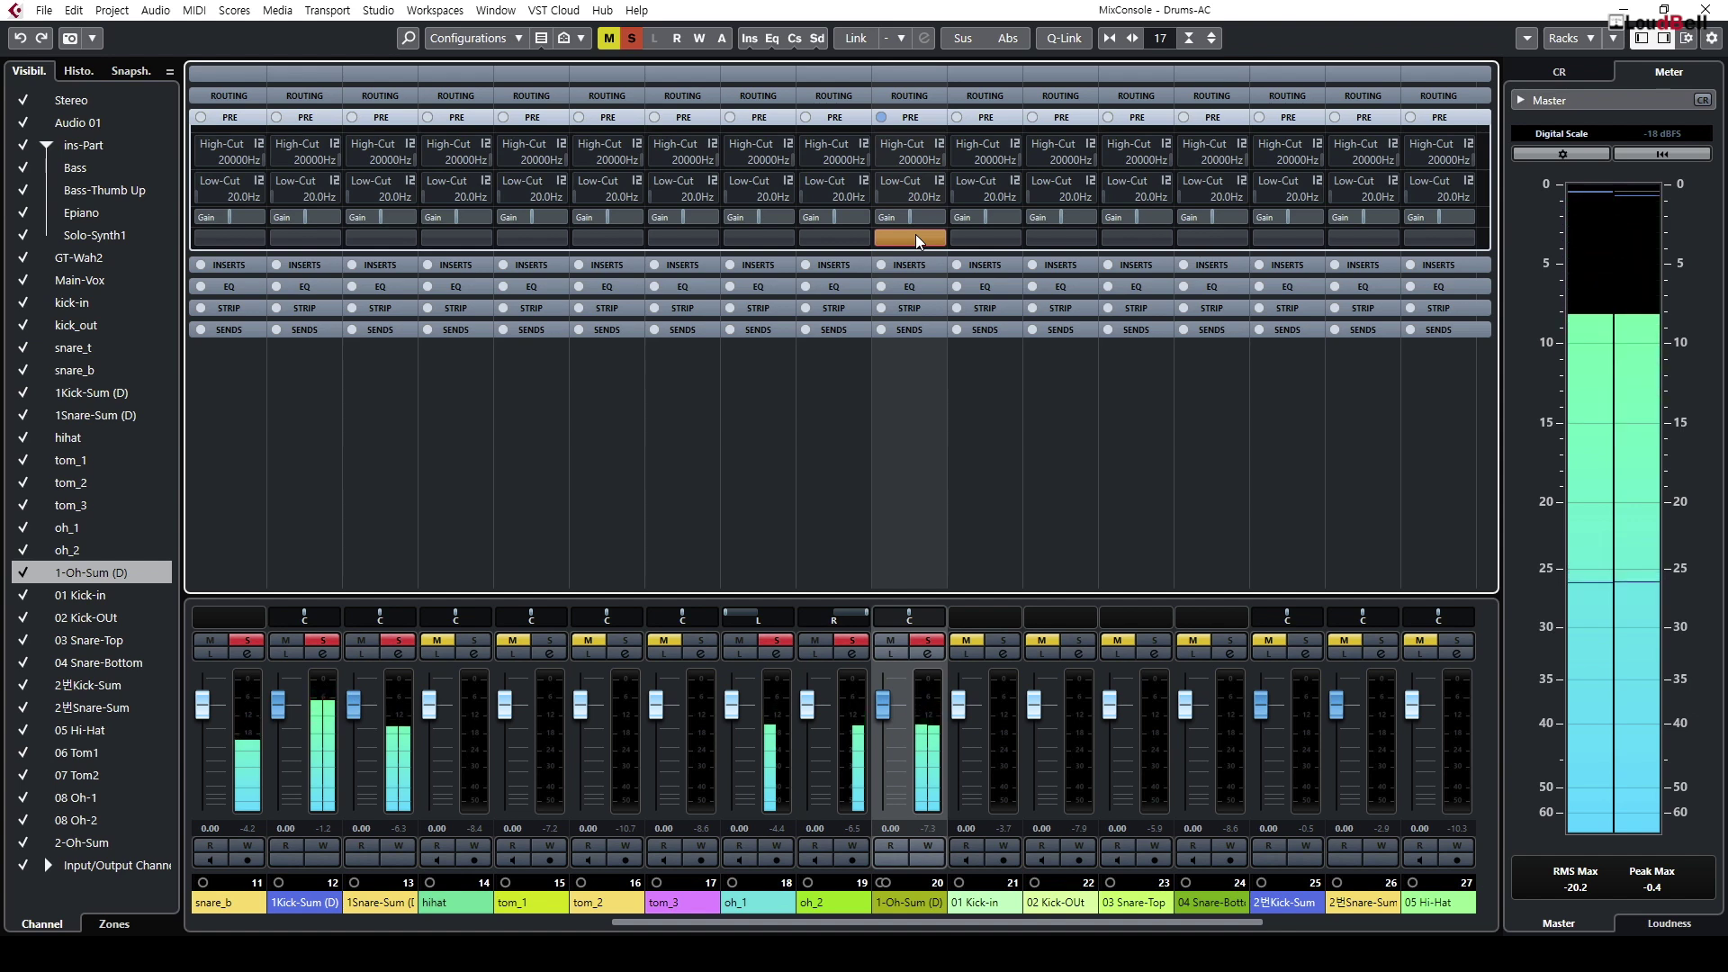
left_click(915, 234)
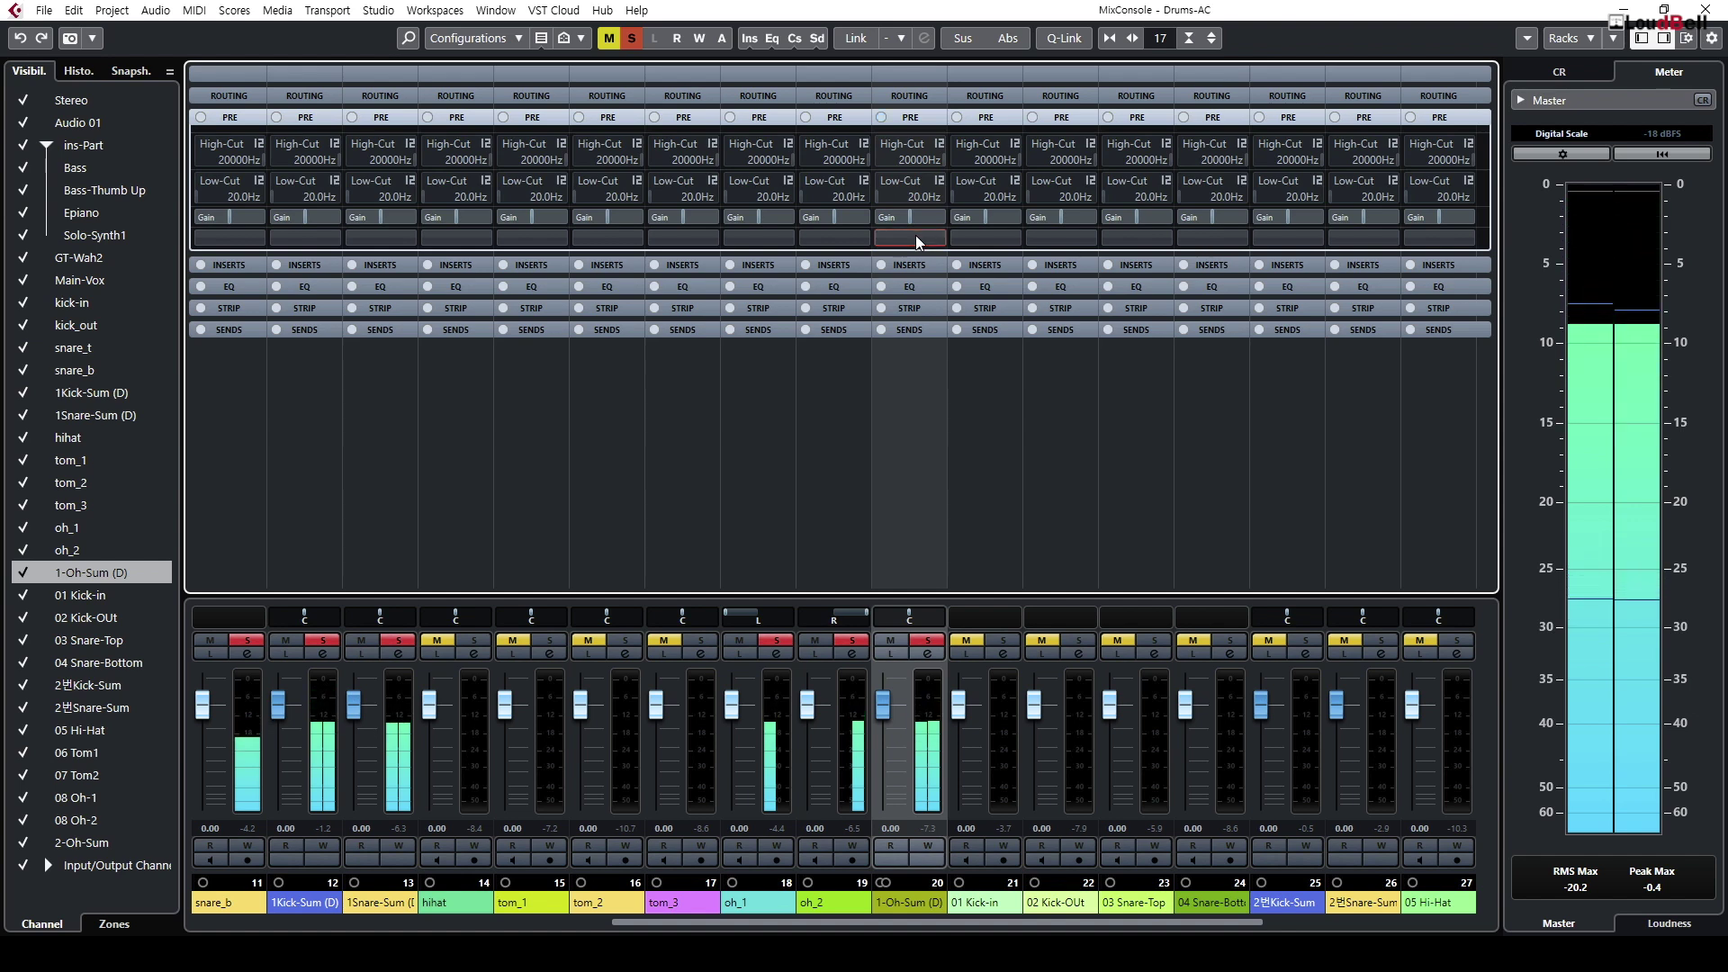
key("F3")
key("space")
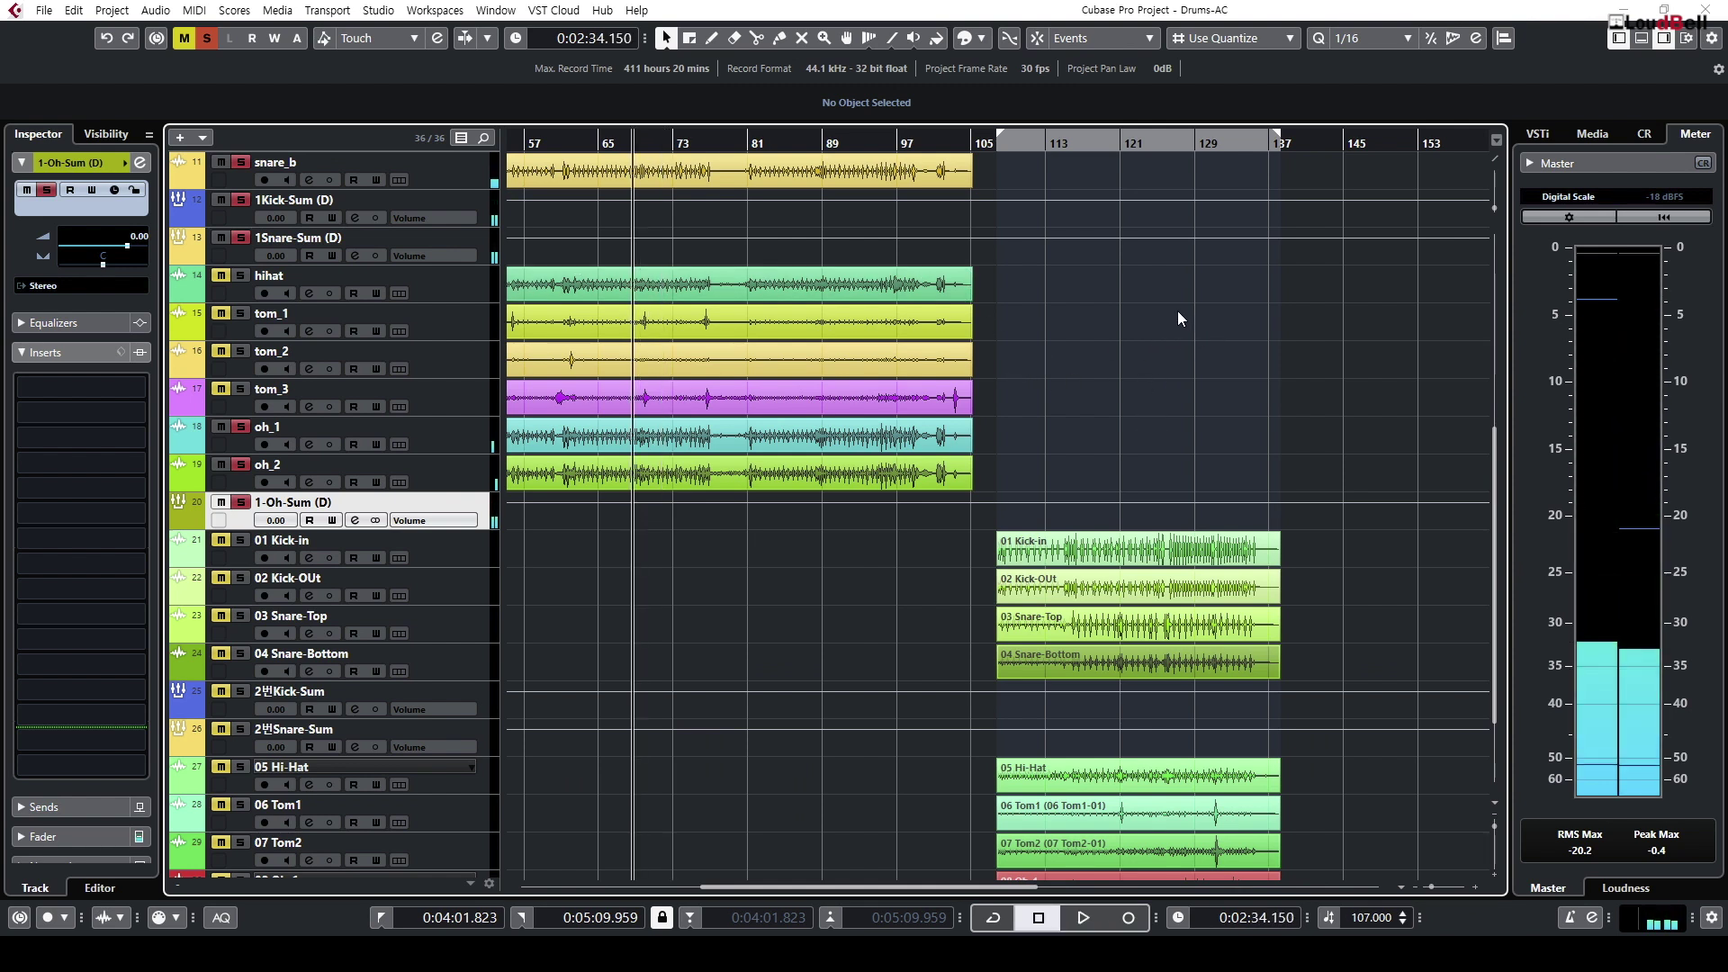
Step: Select the oh_1 and oh_2 events and examine the overhead waveforms up close around bar 69
key("g")
key("g")
key("g")
key("g")
key("g")
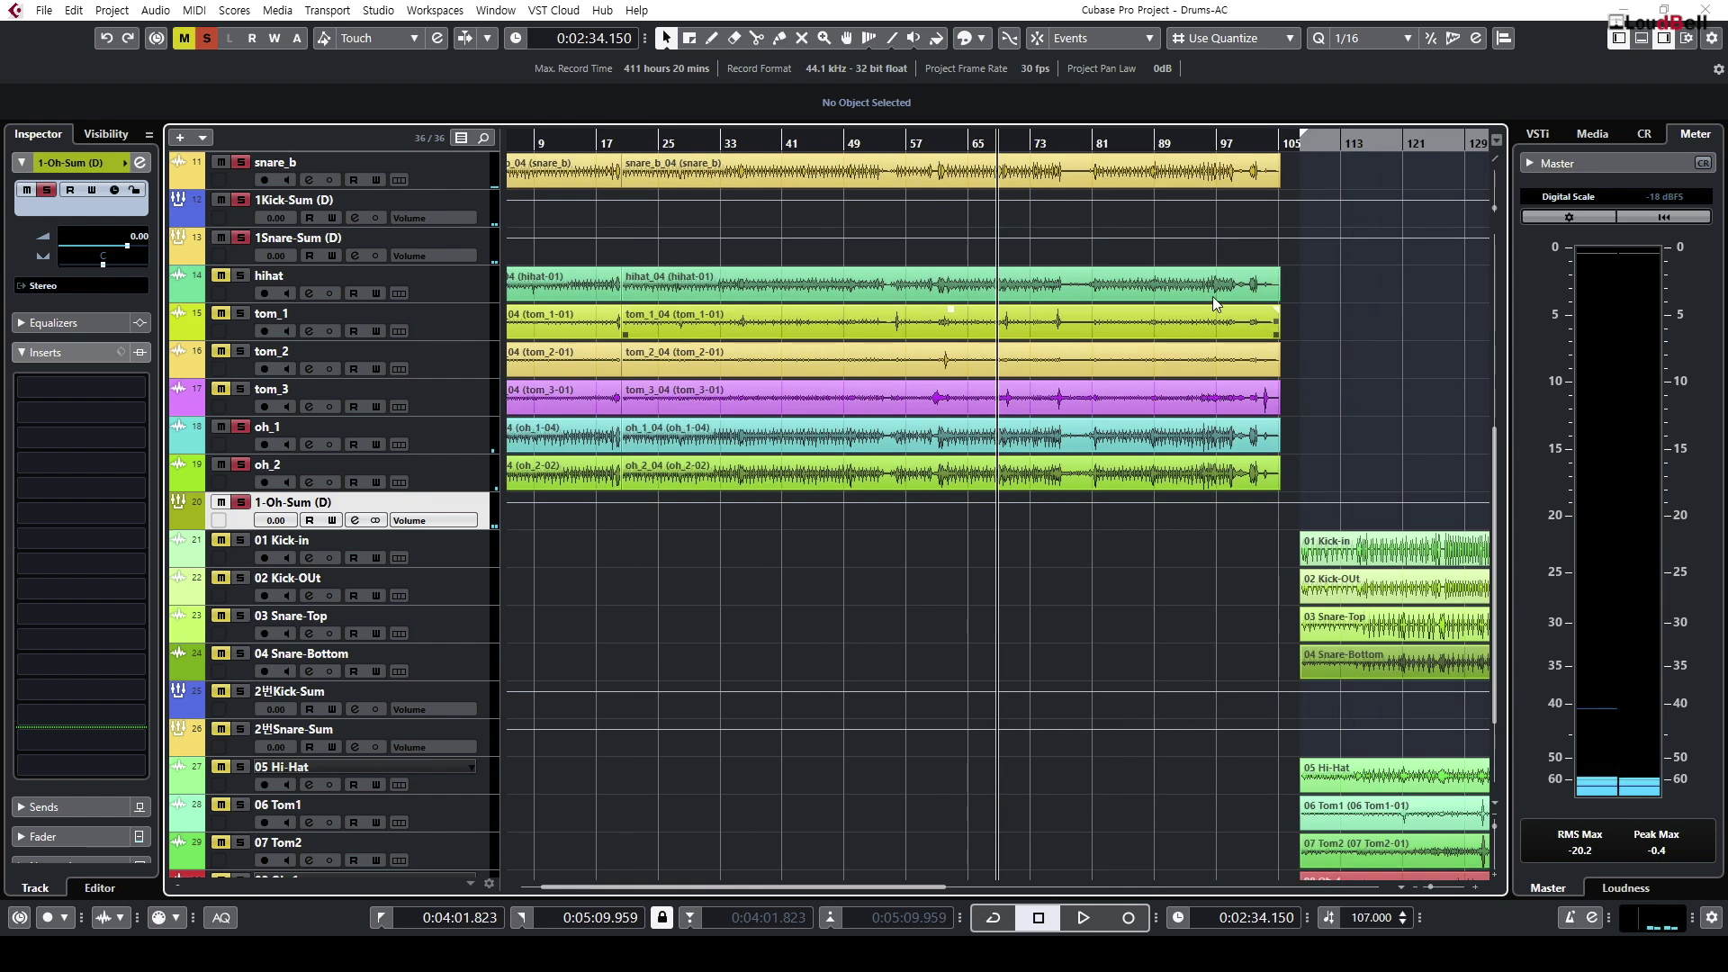
key("h")
key("h")
key("h")
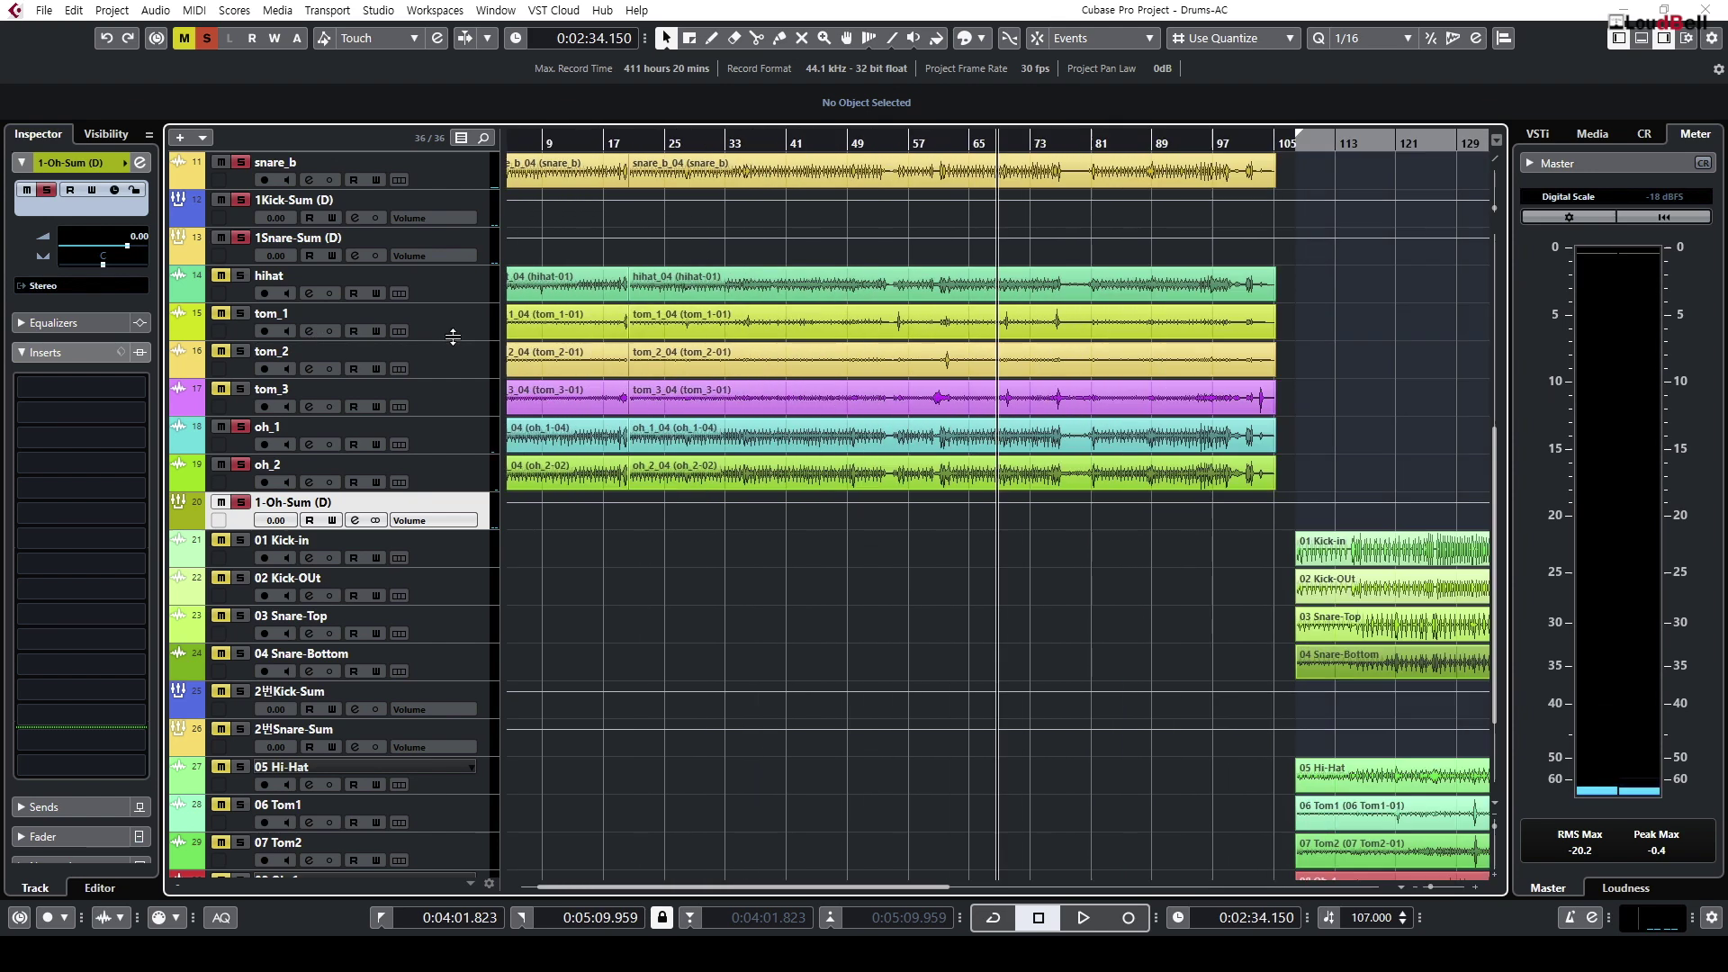
key("g")
key("h")
key("shift+h")
key("h")
key("shift+h")
key("shift+h")
key("h")
left_click_drag(1419, 436, 971, 280)
mouse_move(951, 144)
left_mouse_down()
mouse_move(989, 180)
mouse_move(1052, 147)
mouse_move(1038, 202)
mouse_move(975, 221)
mouse_move(964, 176)
left_mouse_up()
Step: Widen the project view to show both drum recordings and deactivate solo on all tracks
key("g")
key("g")
key("g")
key("g")
key("g")
key("g")
key("g")
key("g")
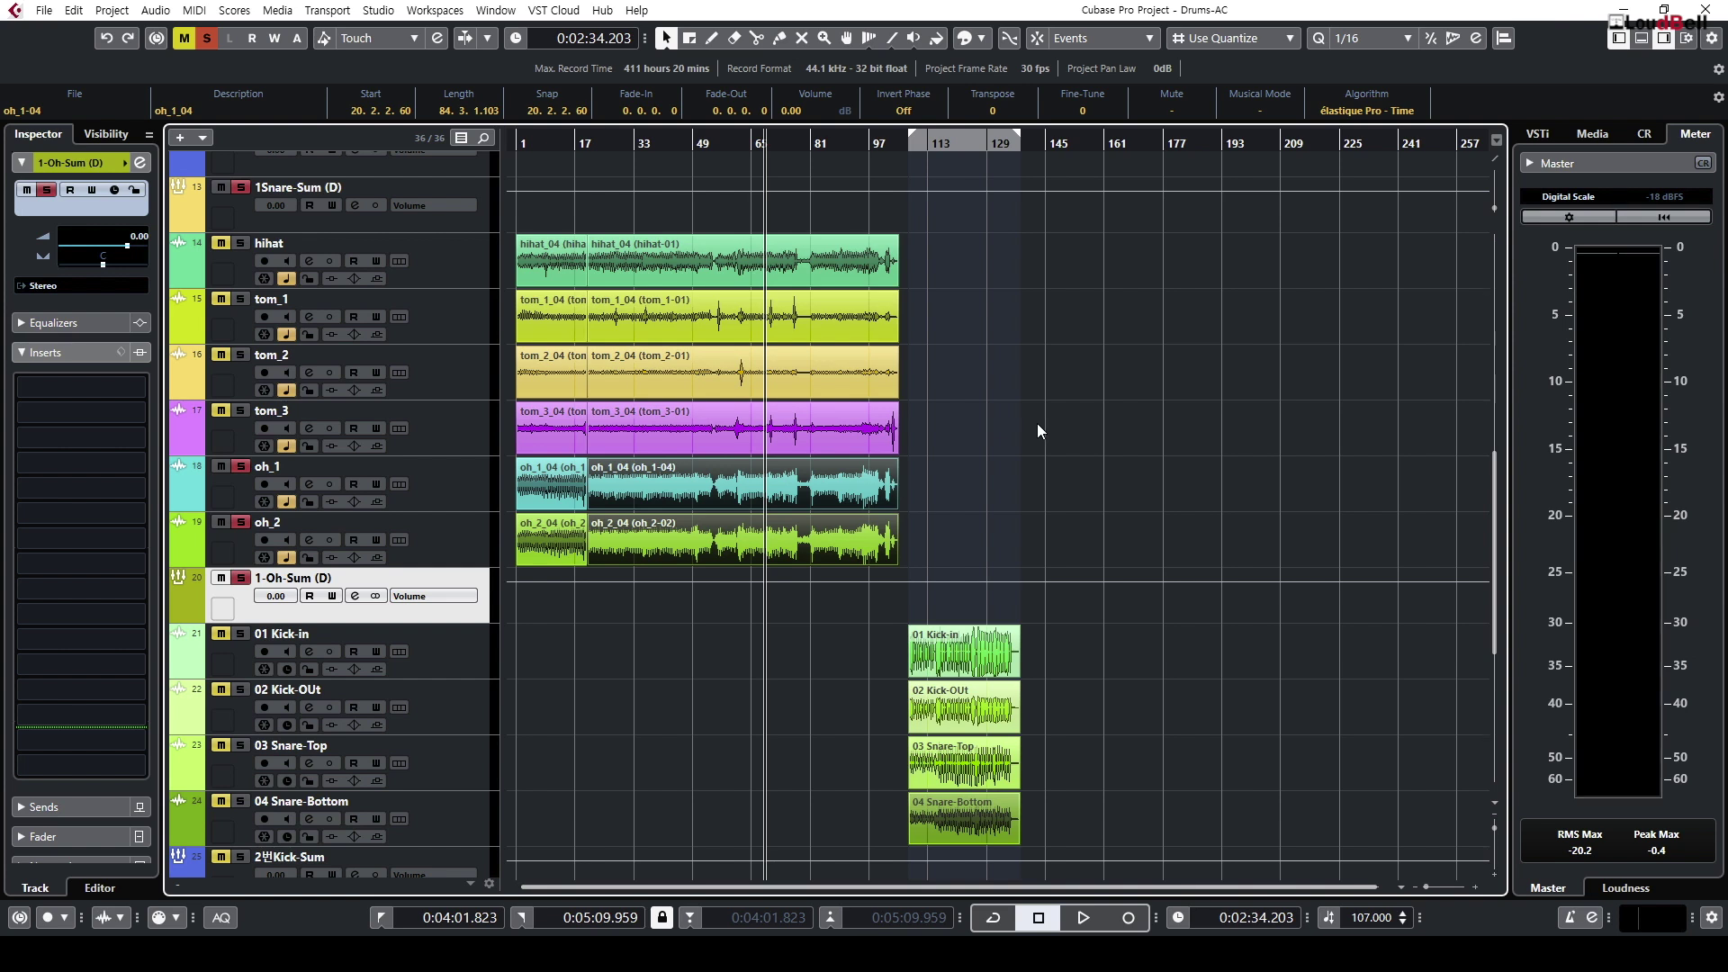
key("h")
scroll(1251, 446, "down", 6)
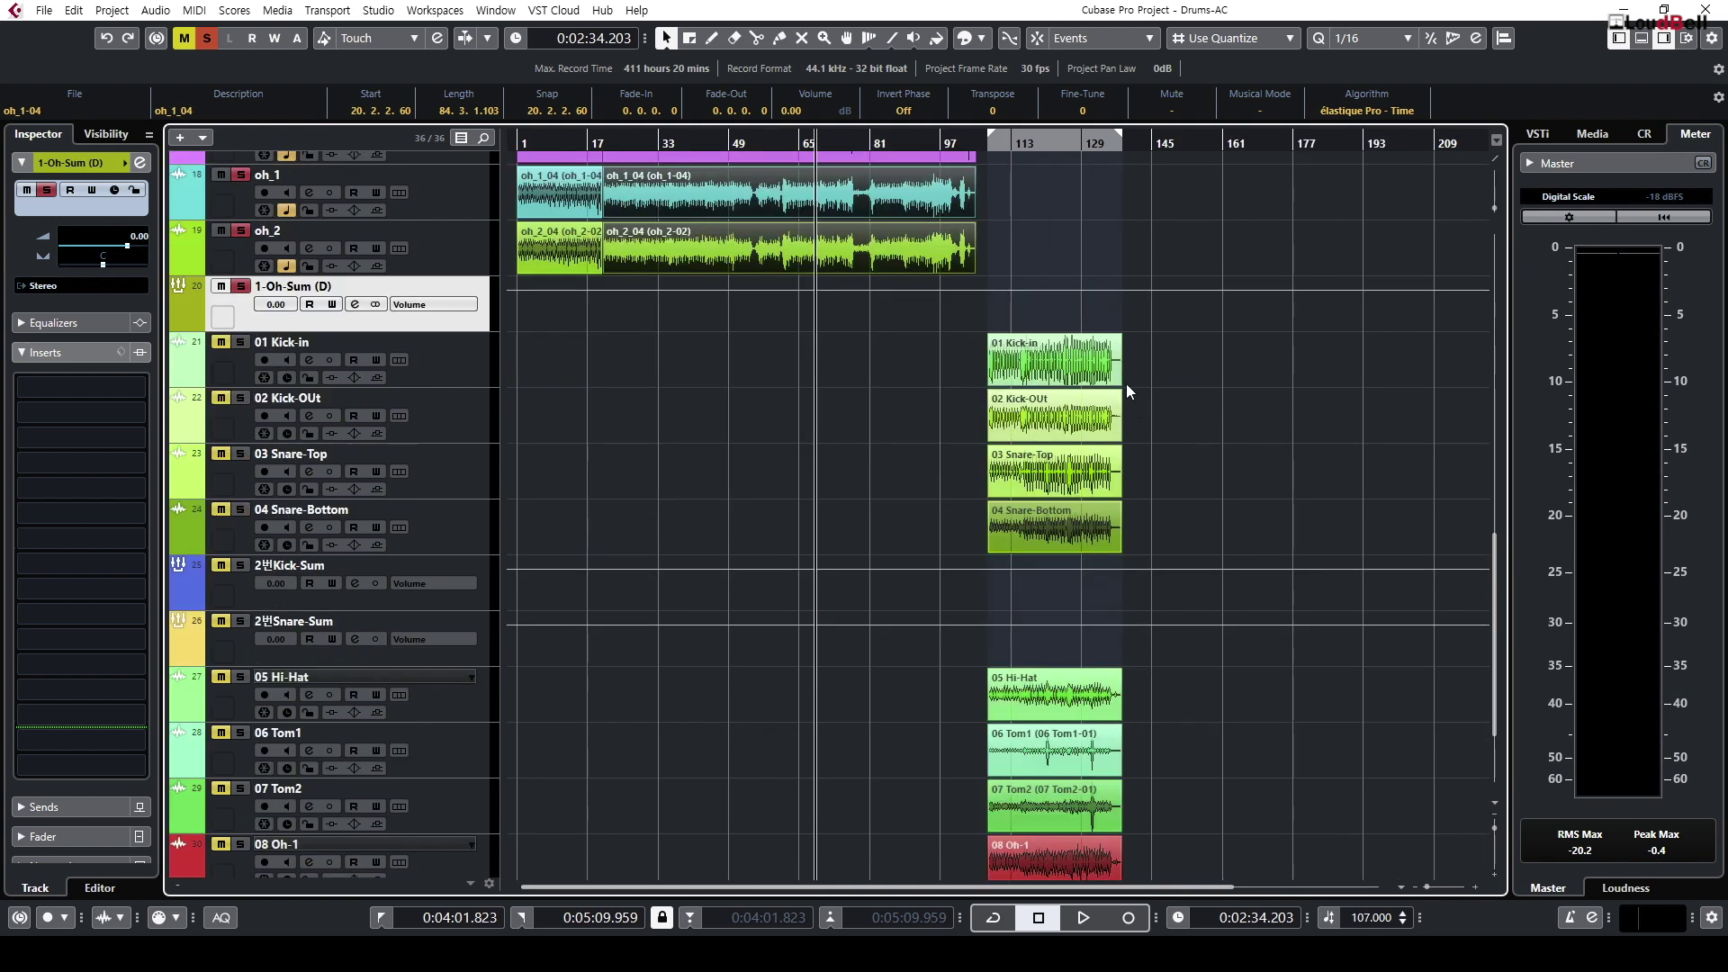
left_click(208, 42)
scroll(878, 463, "up", 6)
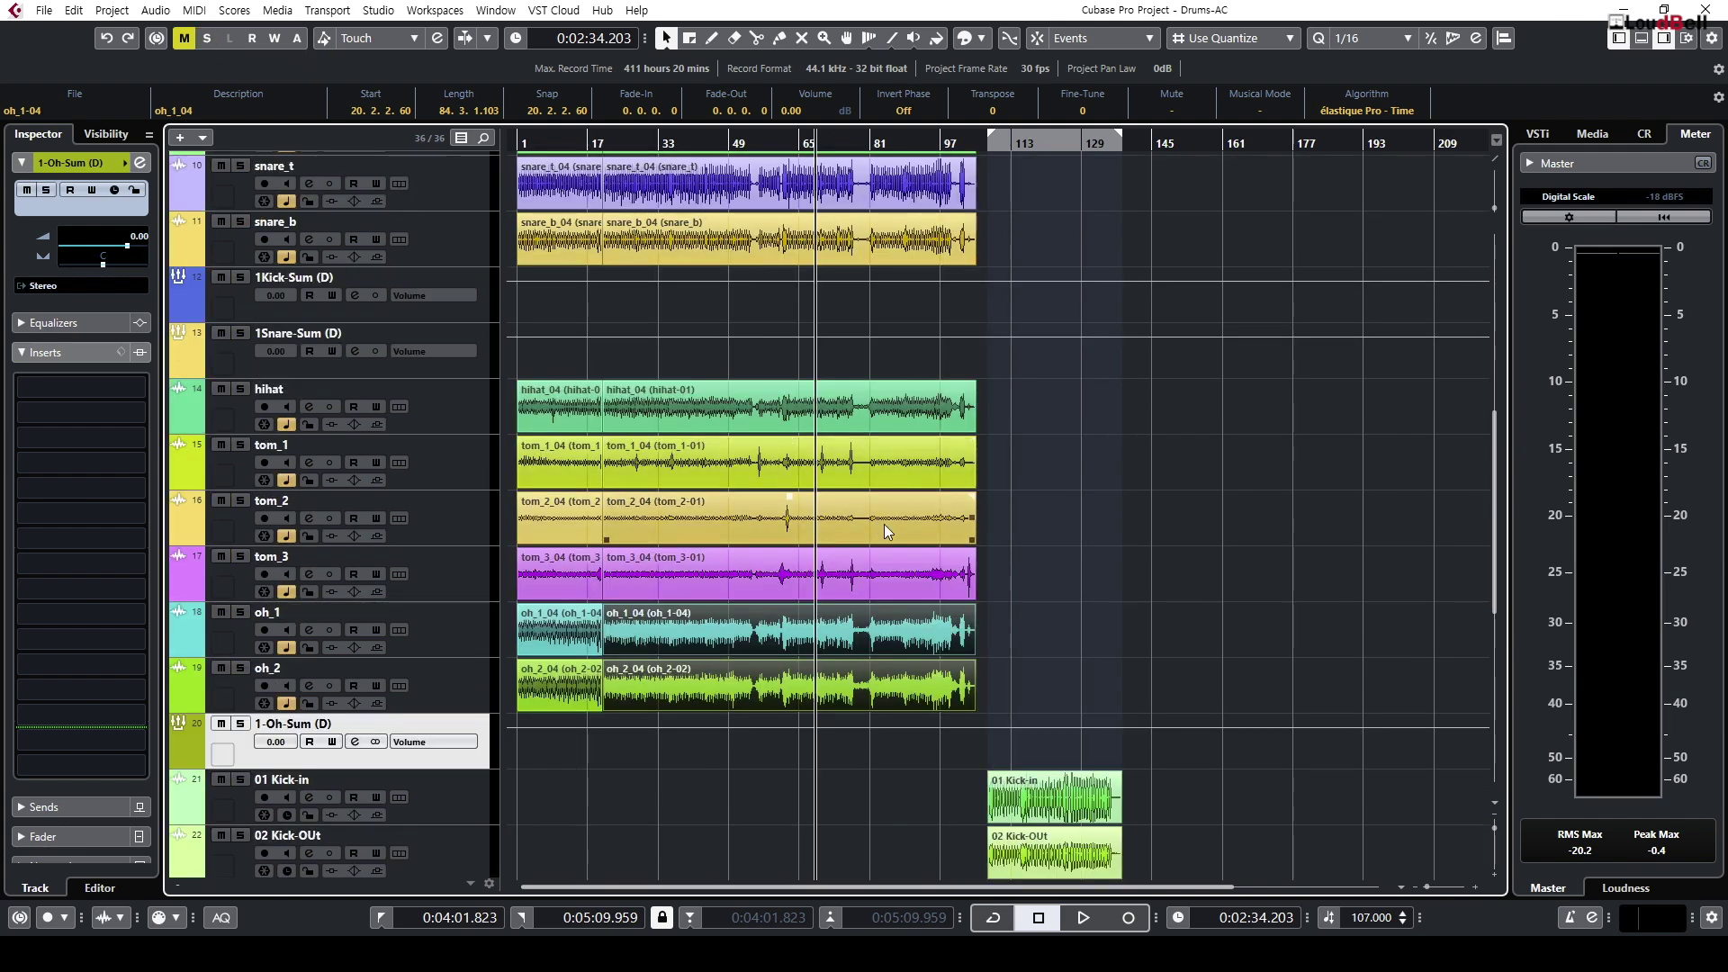
key("h")
key("g")
key("g")
key("h")
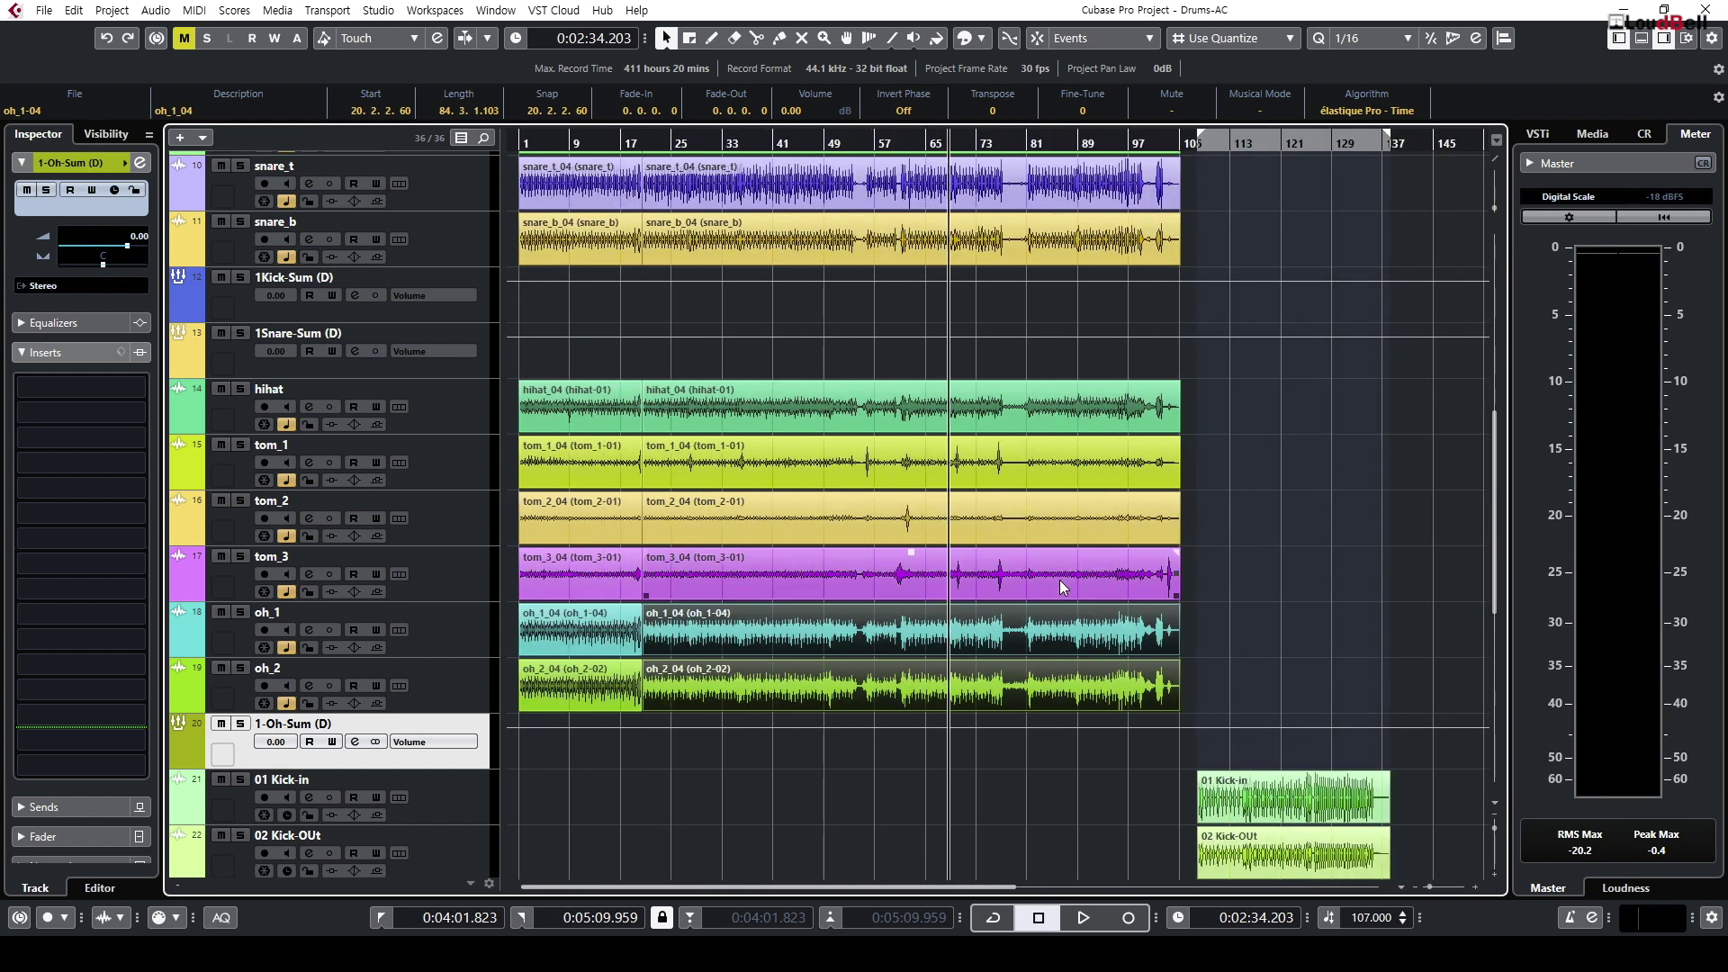
key("g")
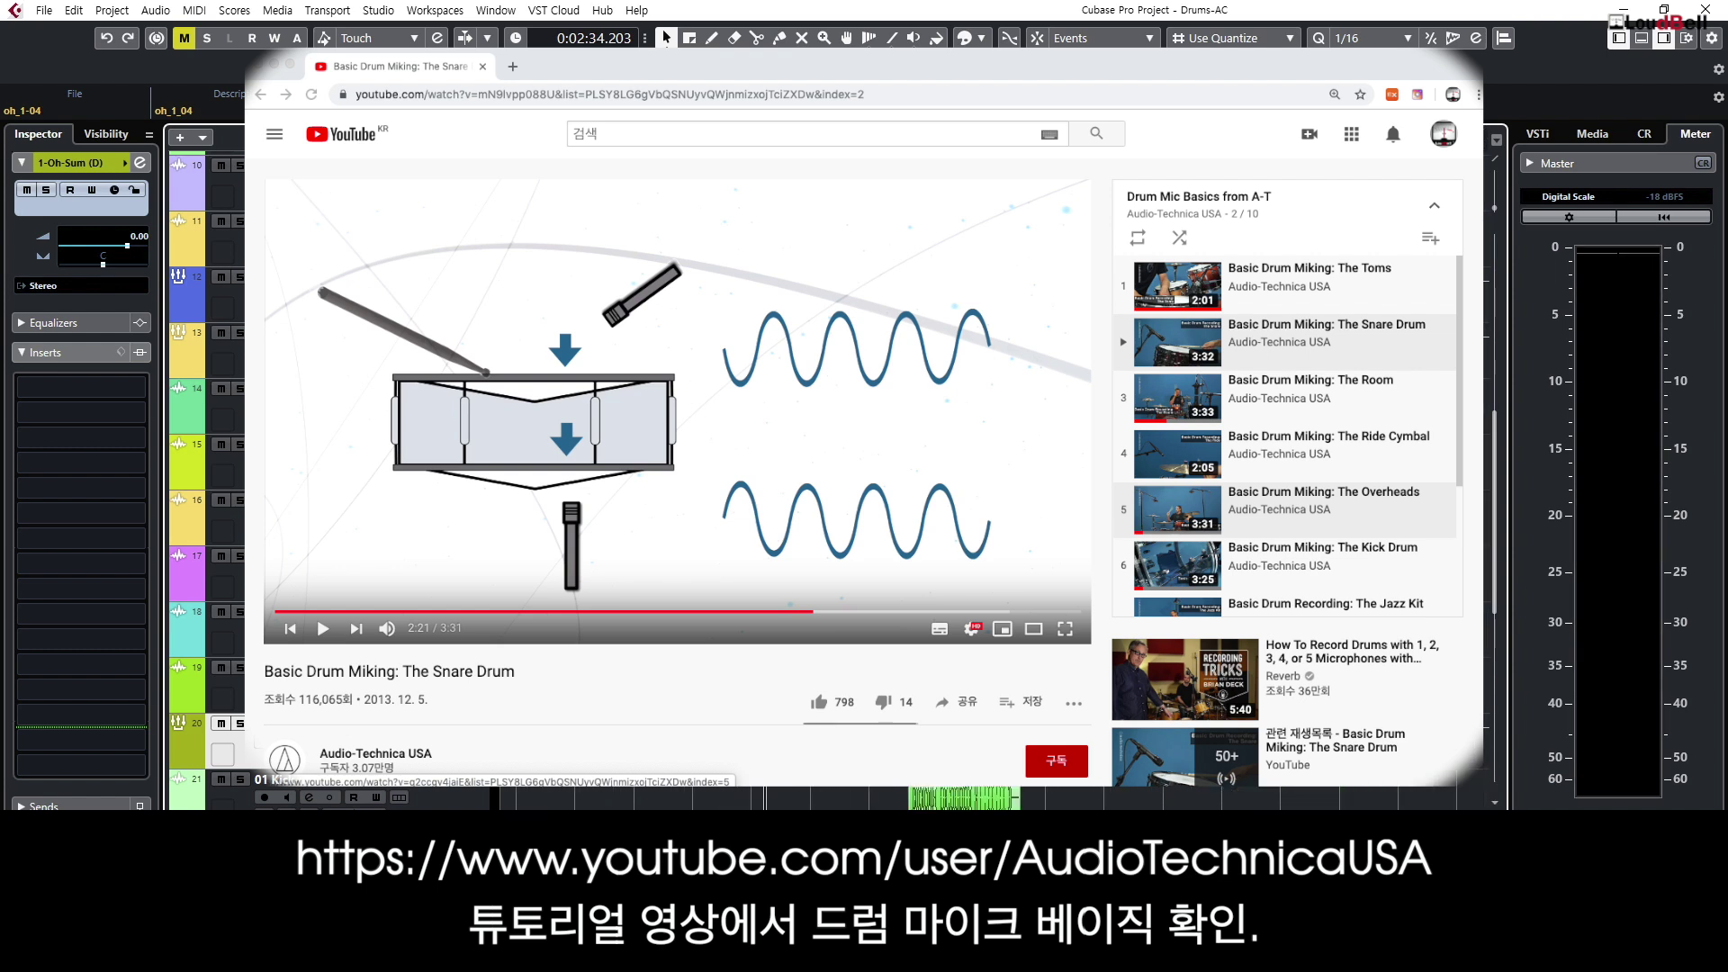
Step: Solo the 2번Kick-Sum and 2번Snare-Sum groups of the second recording and play from about bar 116
scroll(837, 482, "down", 6)
scroll(837, 481, "down", 2)
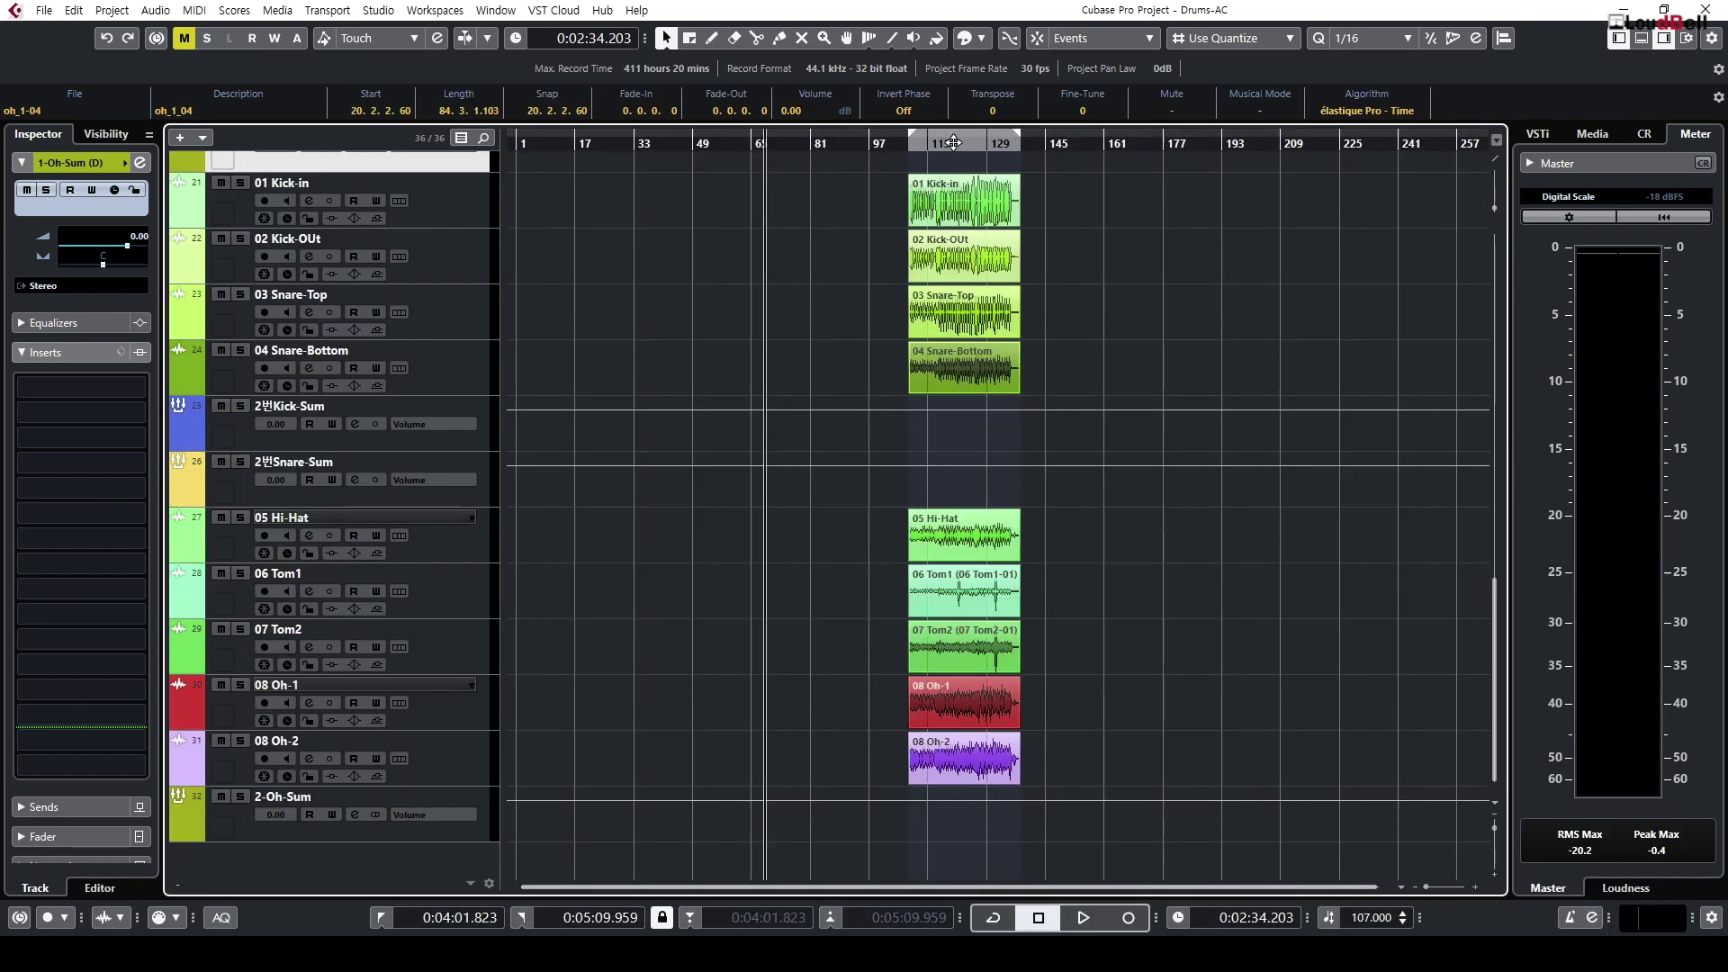
left_click_drag(953, 142, 868, 148)
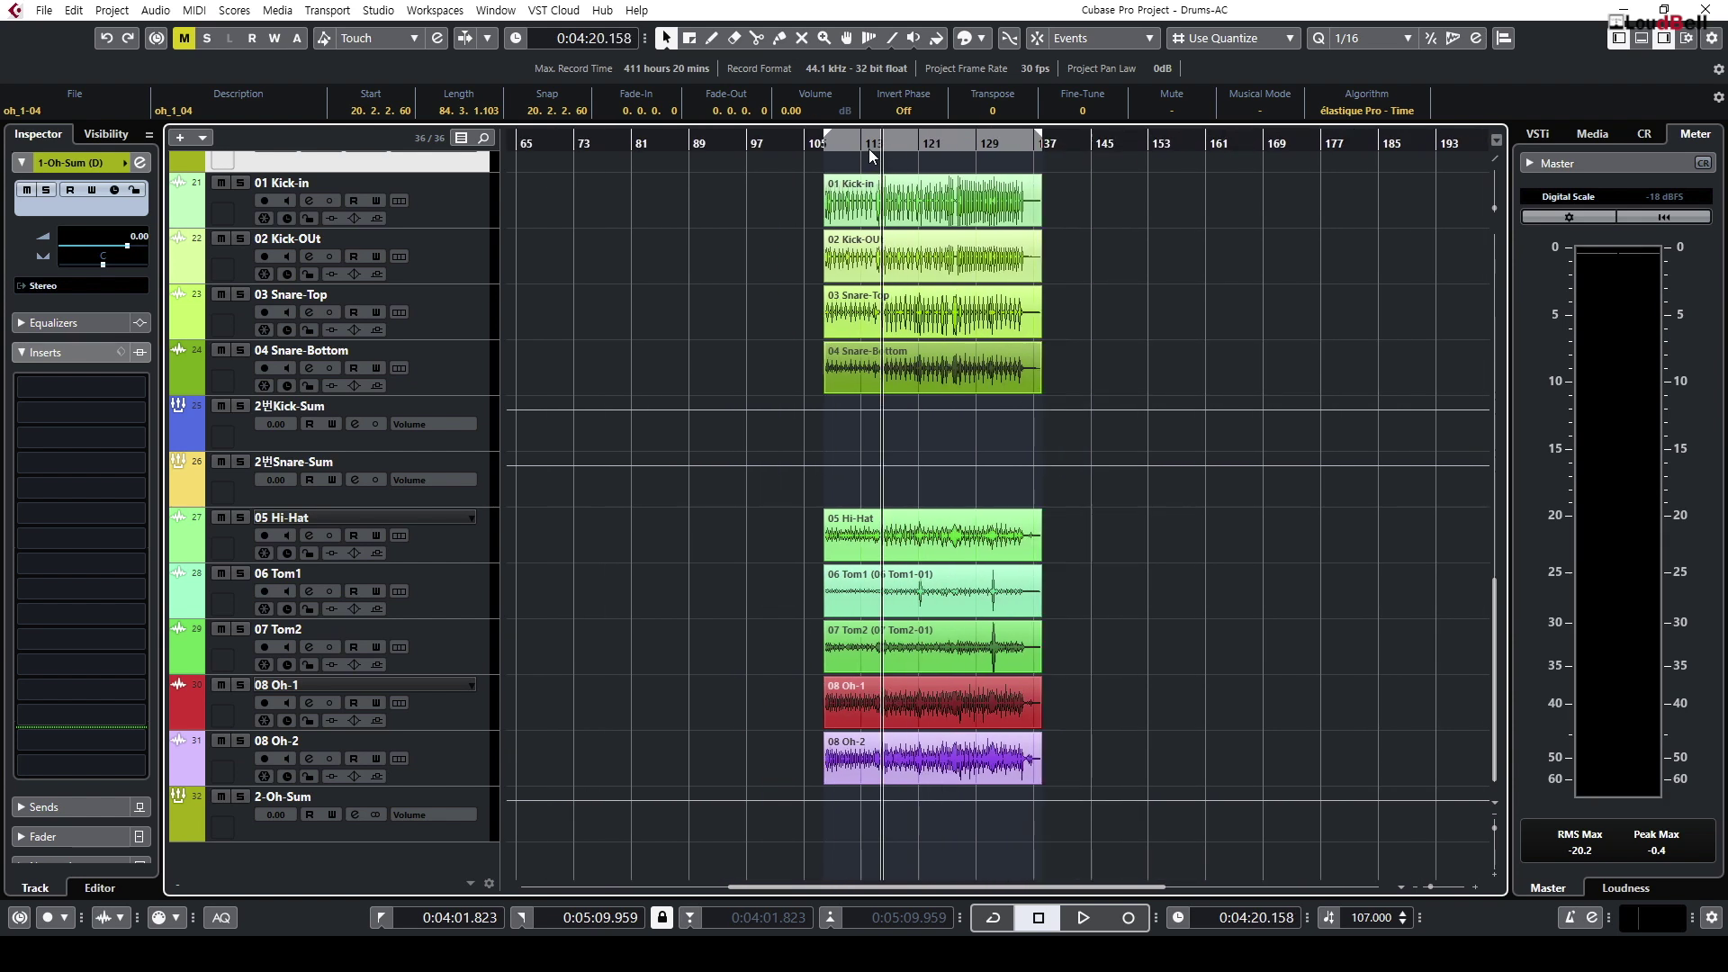
left_click(471, 434)
left_click(460, 494, "ctrl")
key("s")
key("space")
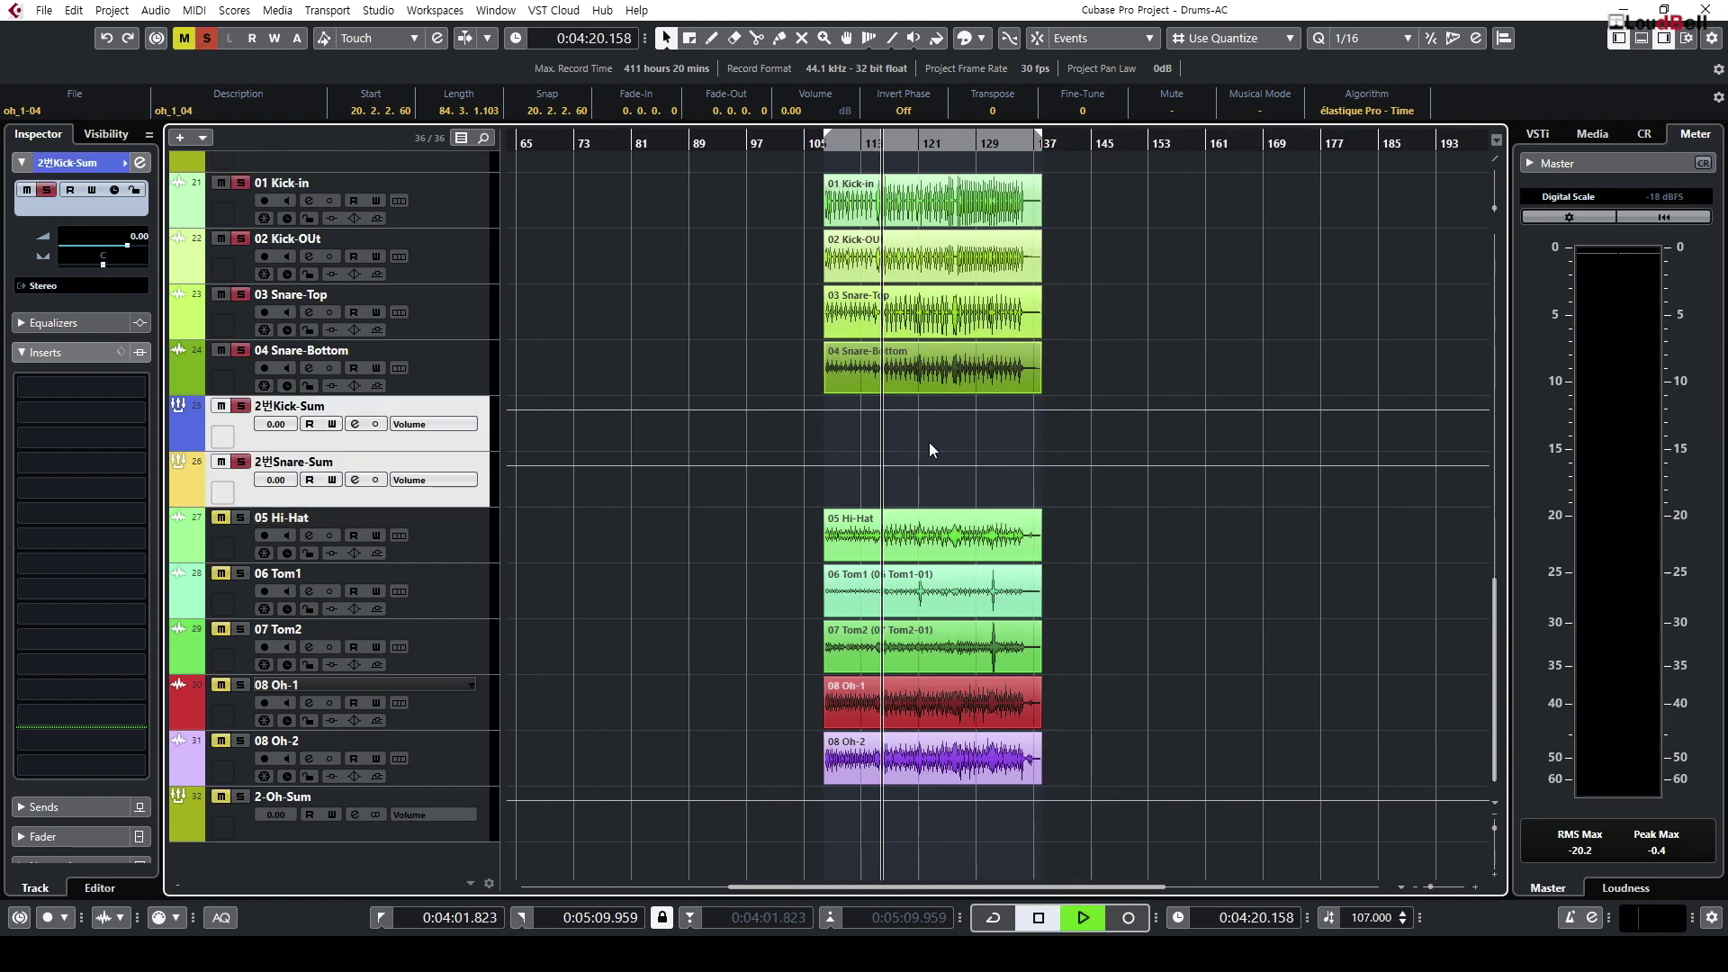
Step: Add the 2-Oh-Sum overhead group to the solo during playback and select it alone
left_click(391, 797, "ctrl")
key("s")
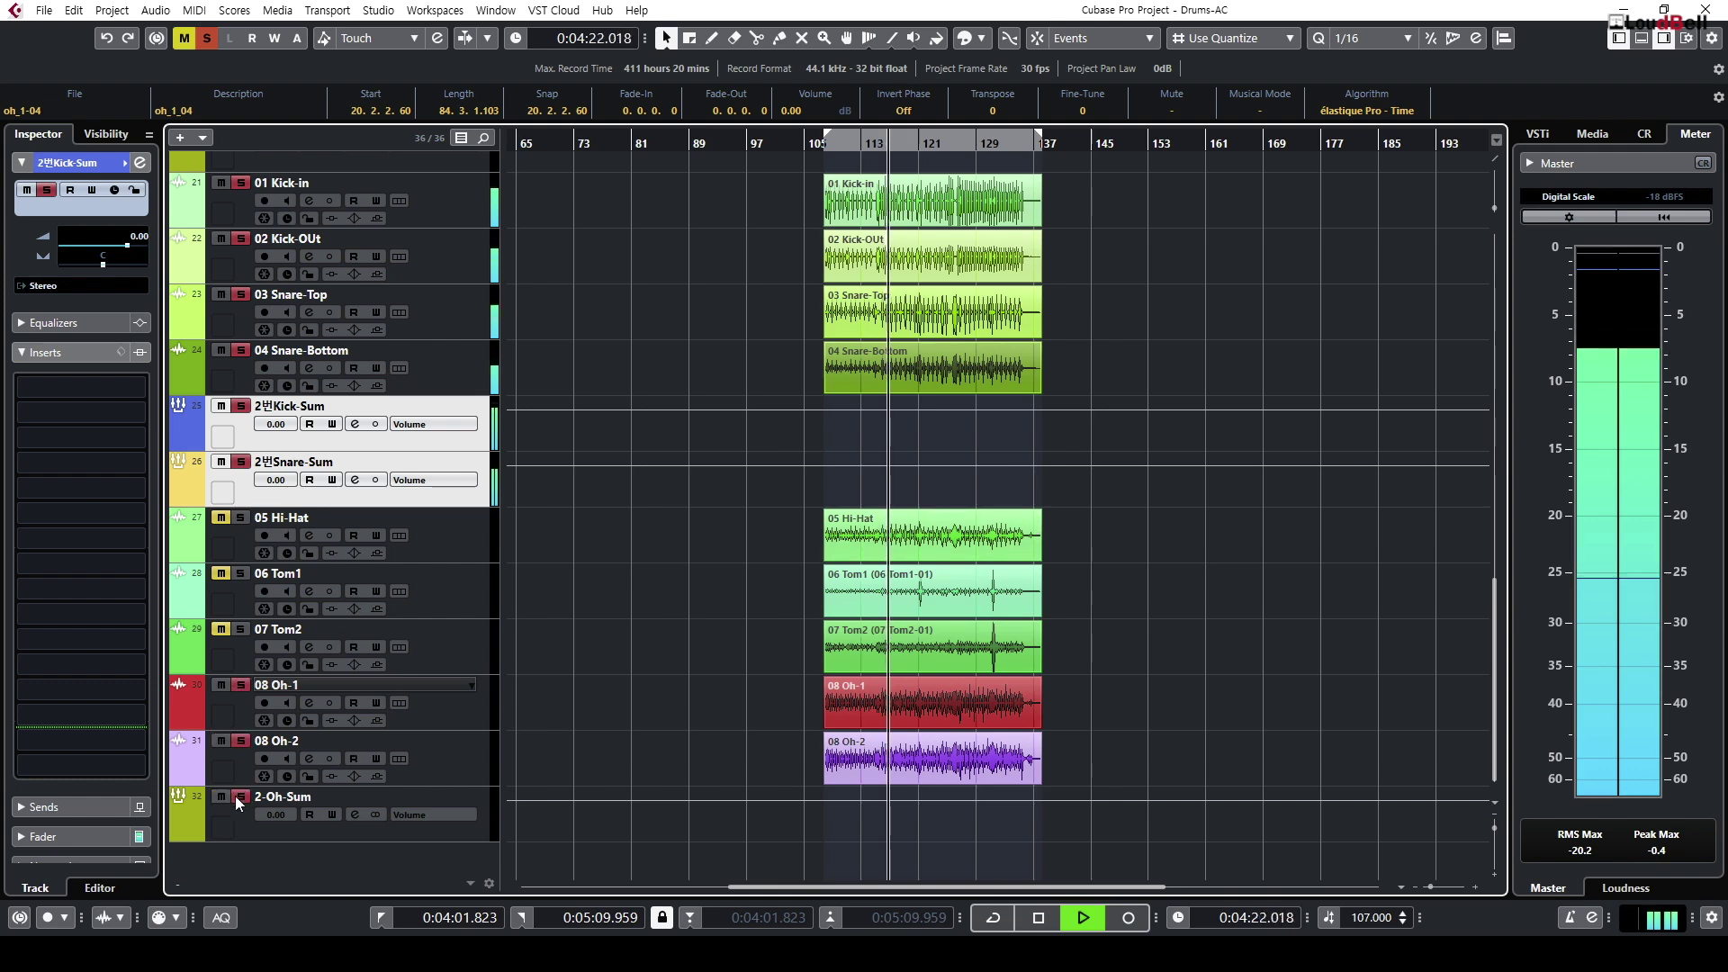
left_click(396, 795)
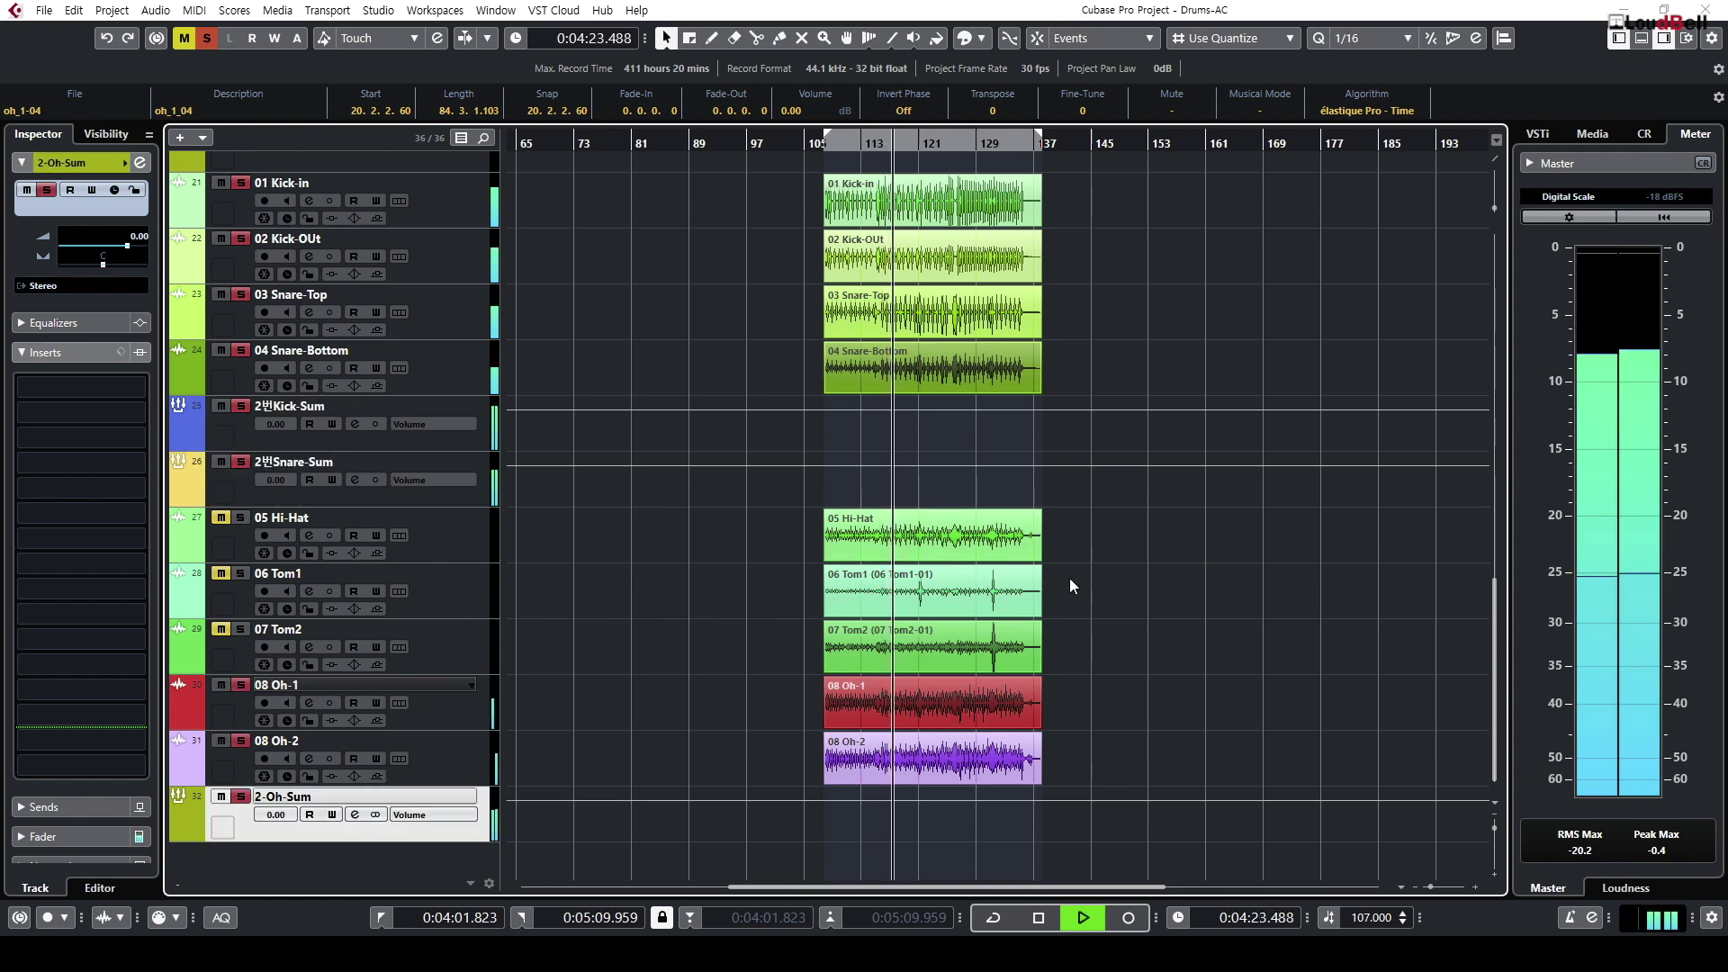
Step: Open the MixConsole and compare the drum playback with the 2-Oh-Sum channel's solo switched off and back on
key("F3")
scroll(1246, 922, "right", 5)
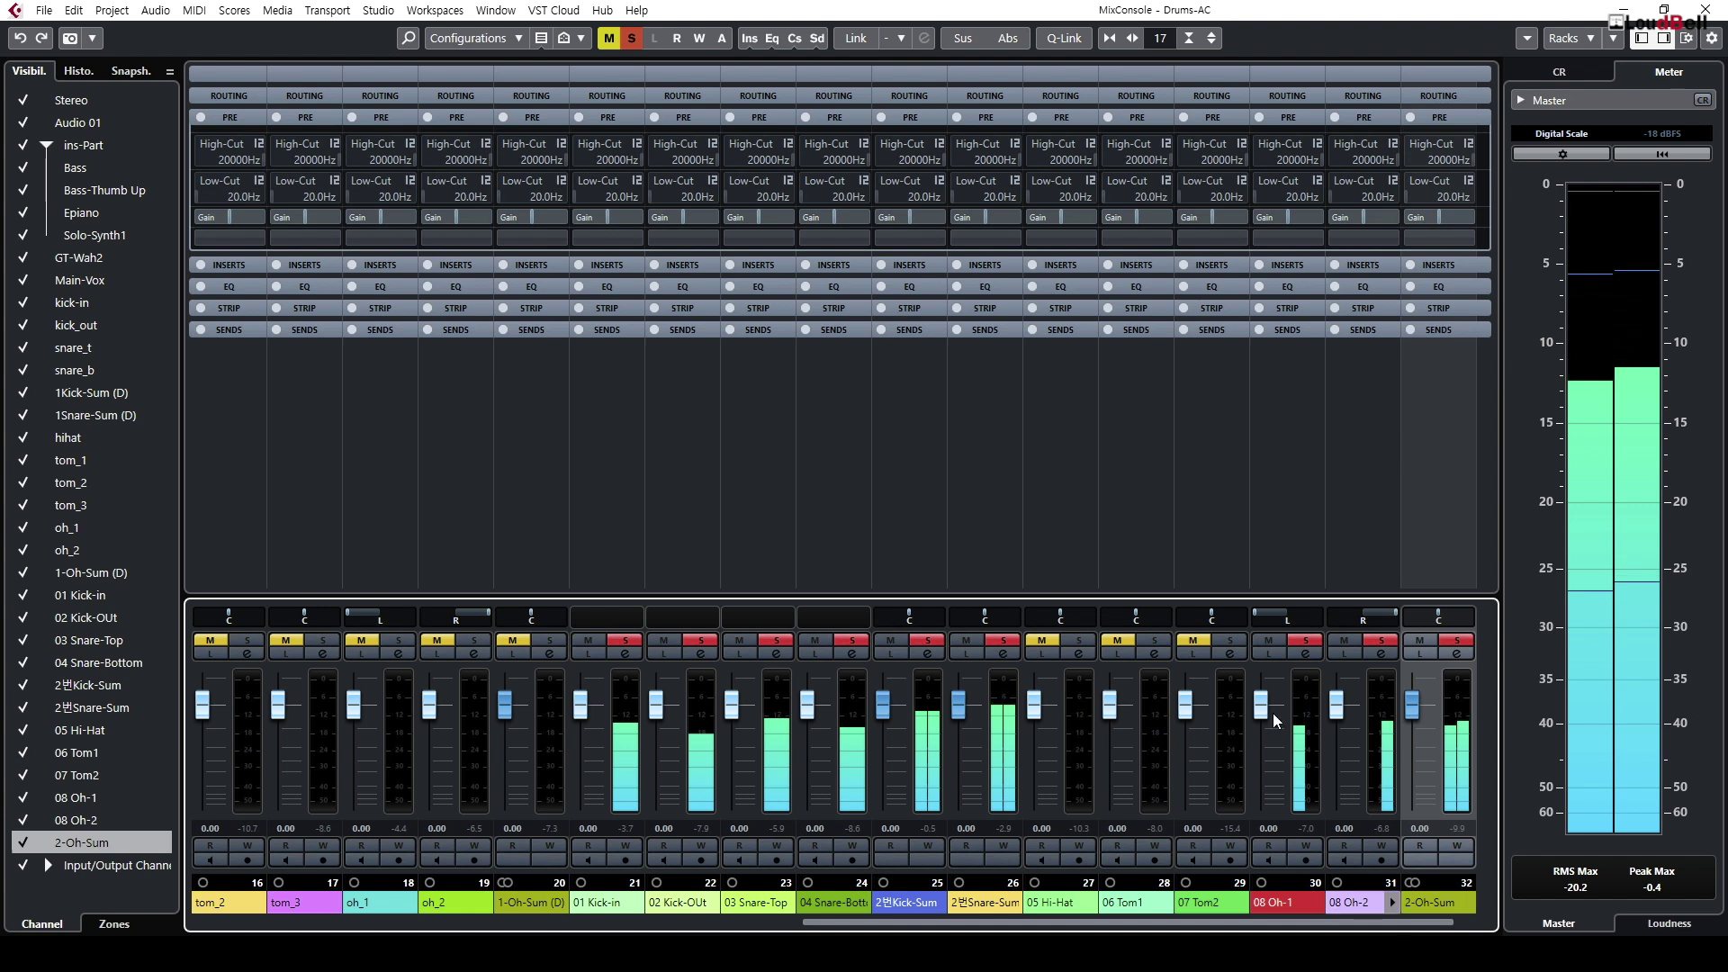
left_click(1461, 740)
key("space")
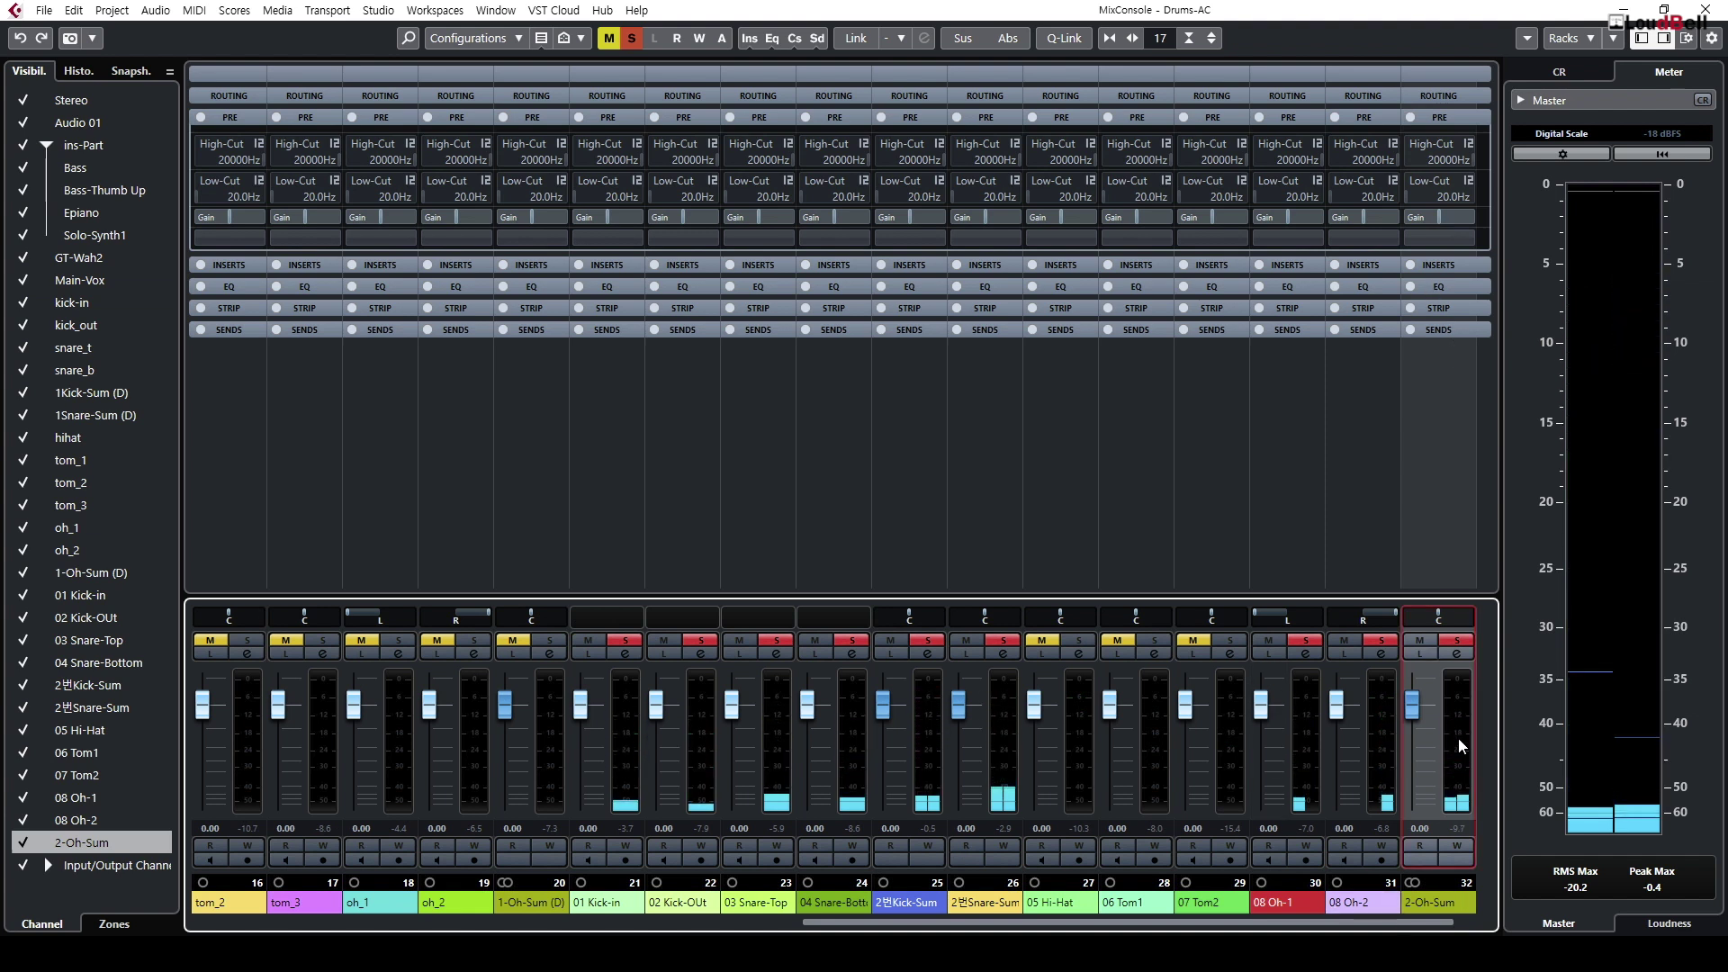
left_click(1452, 641)
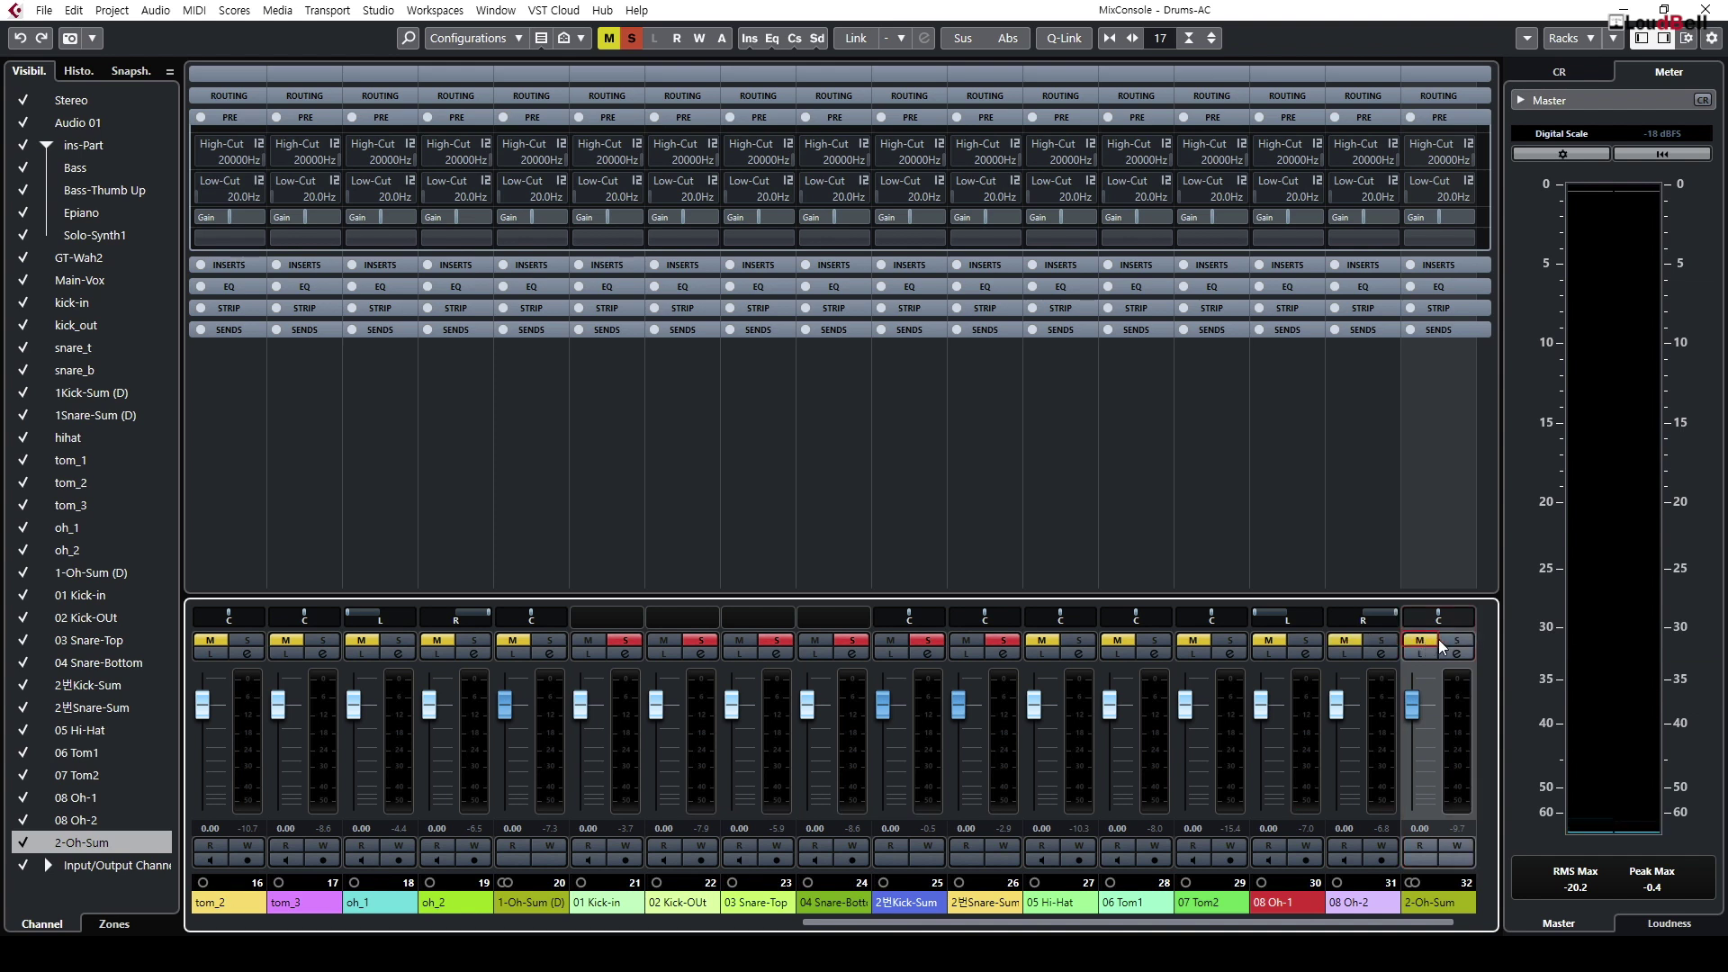
key("space")
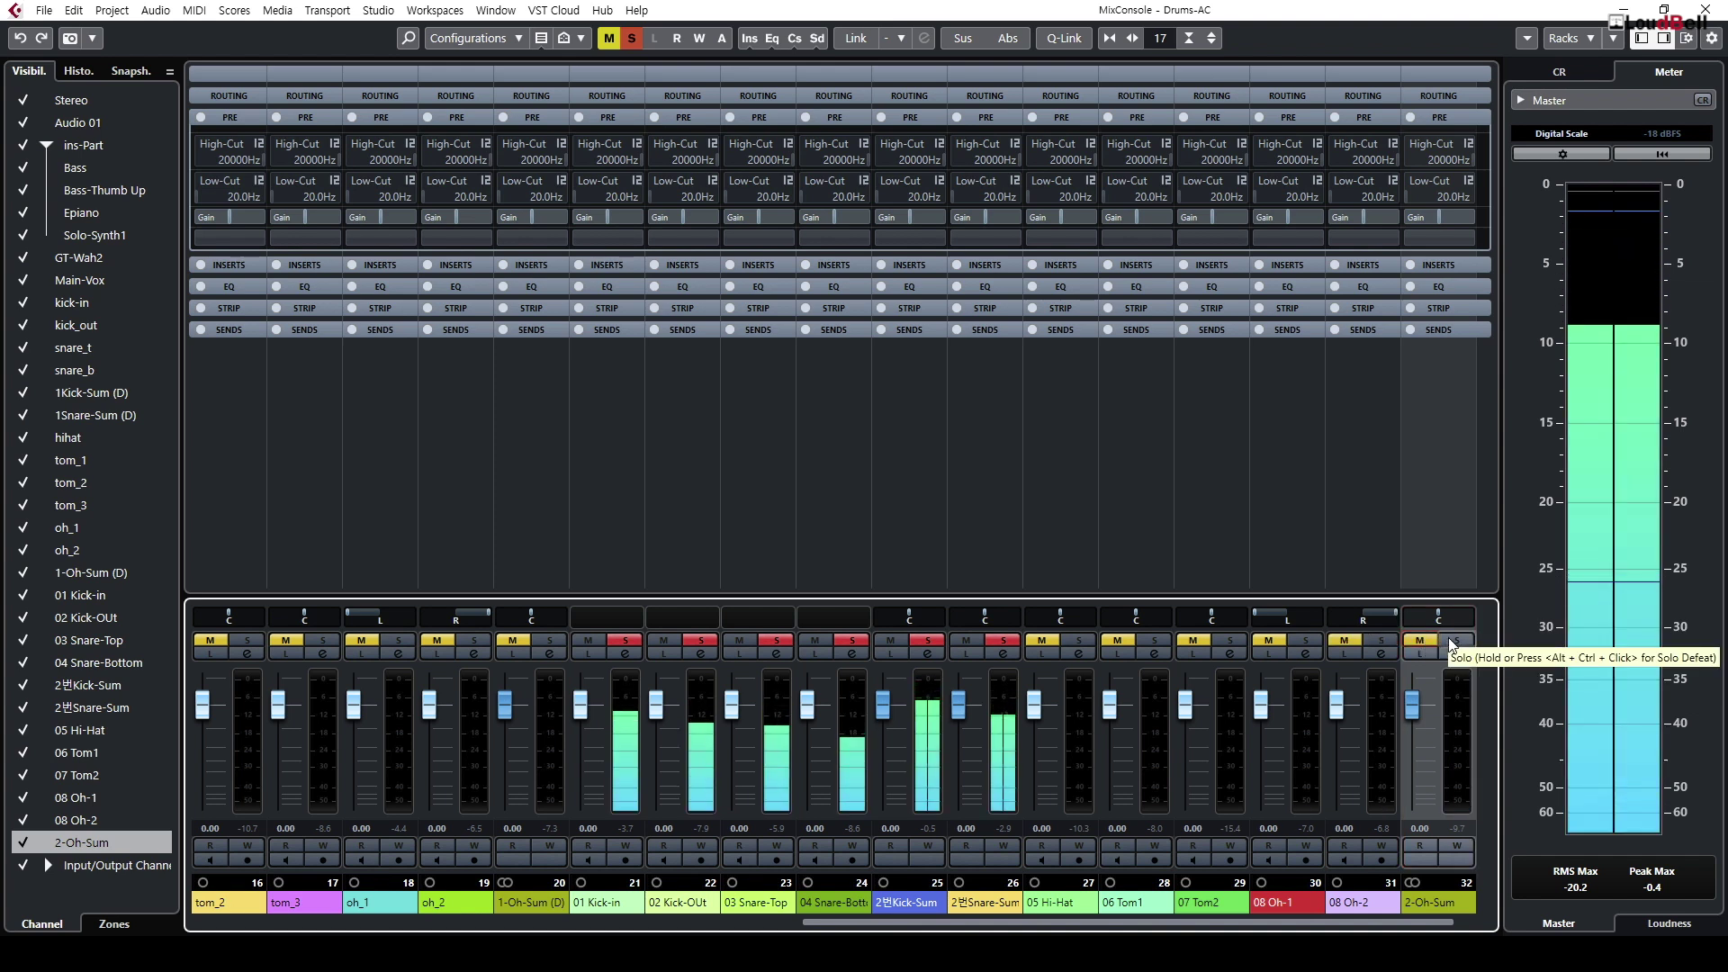
left_click(1454, 641)
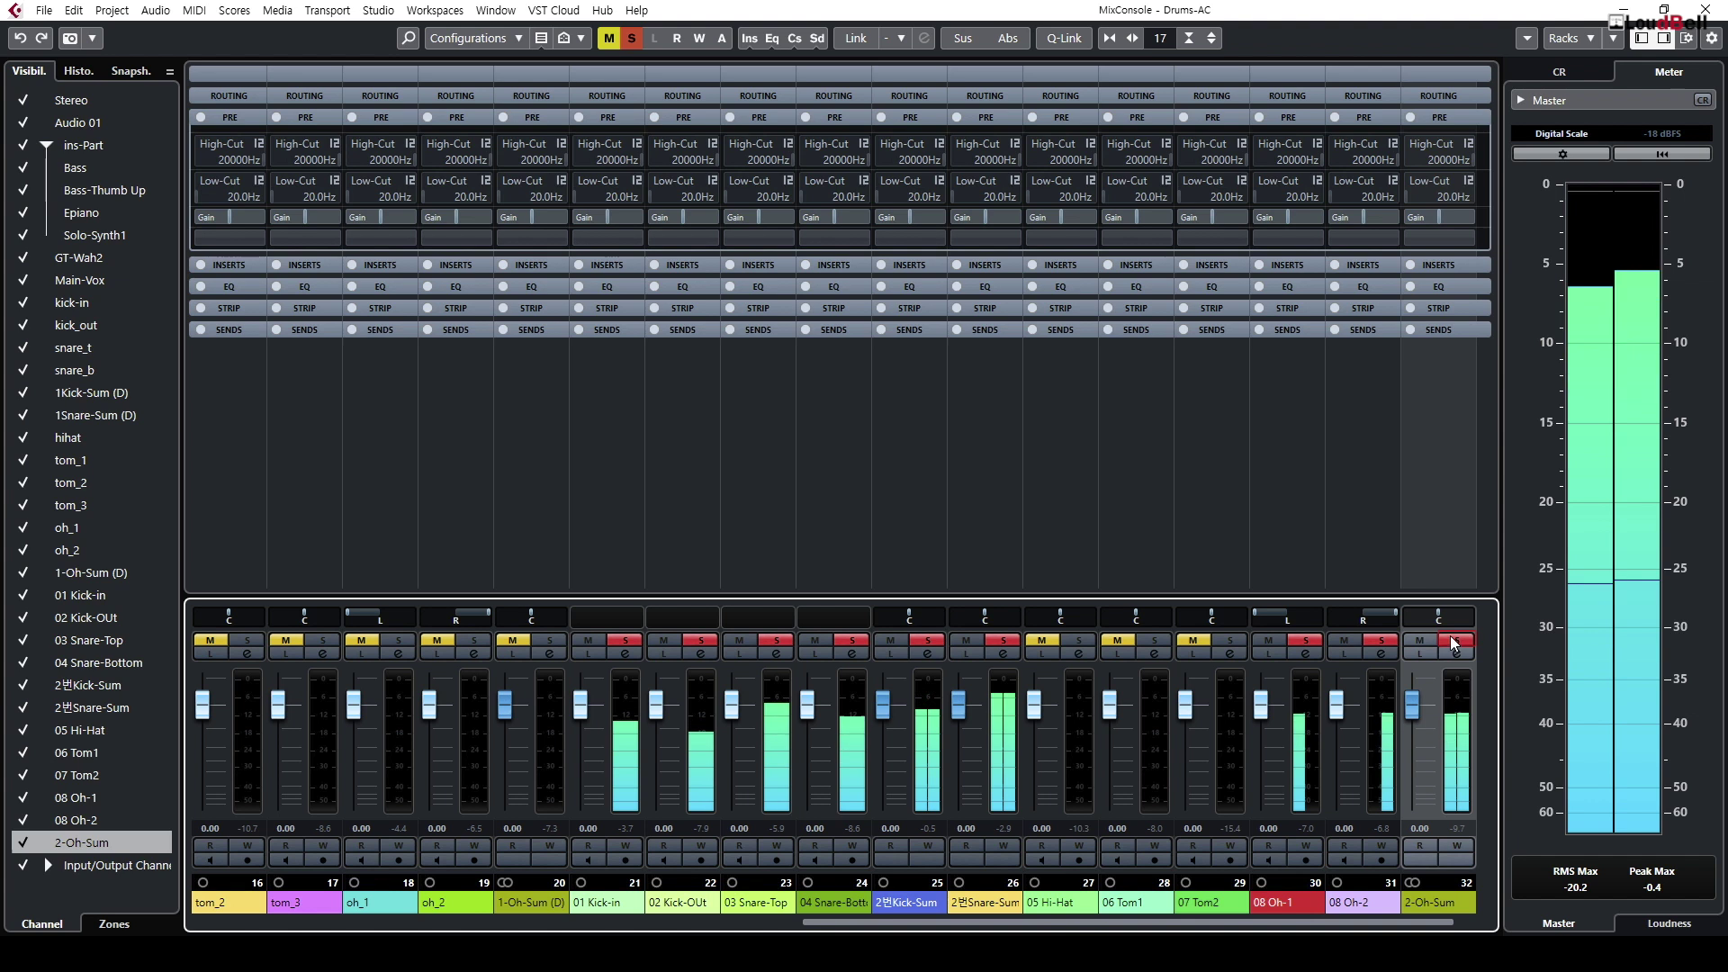
key("space")
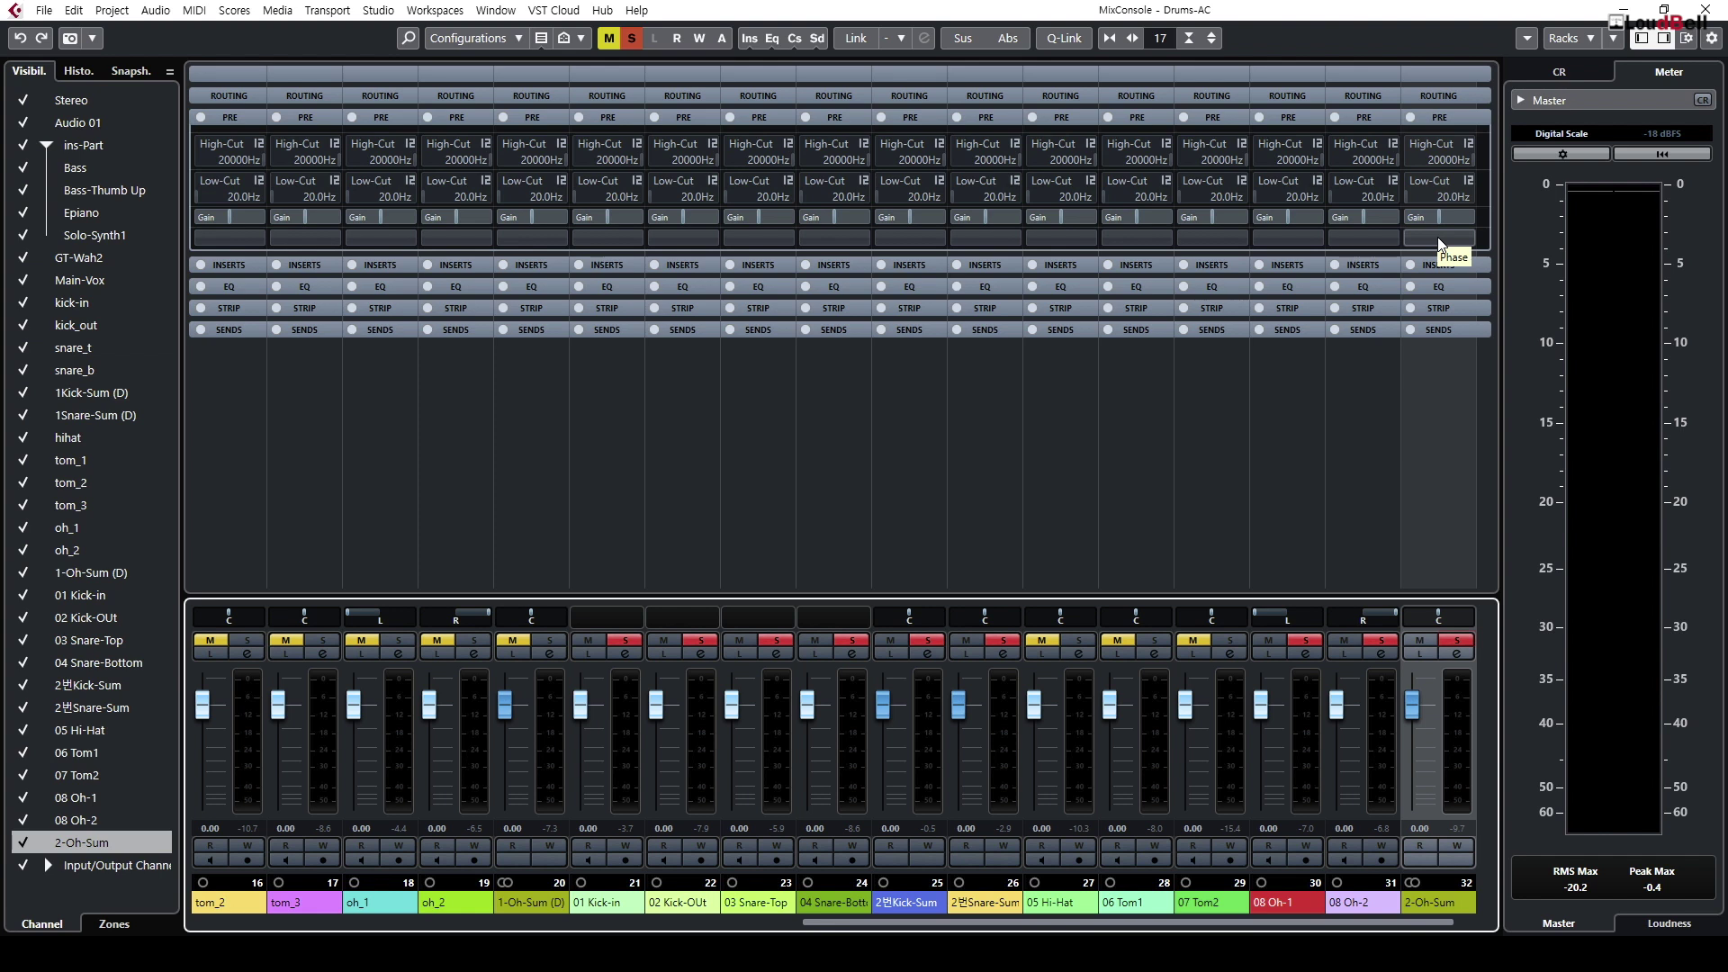
Step: Compare inverted and normal phase on the 2-Oh-Sum channel during playback, then restore its solo and normal phase
key("space")
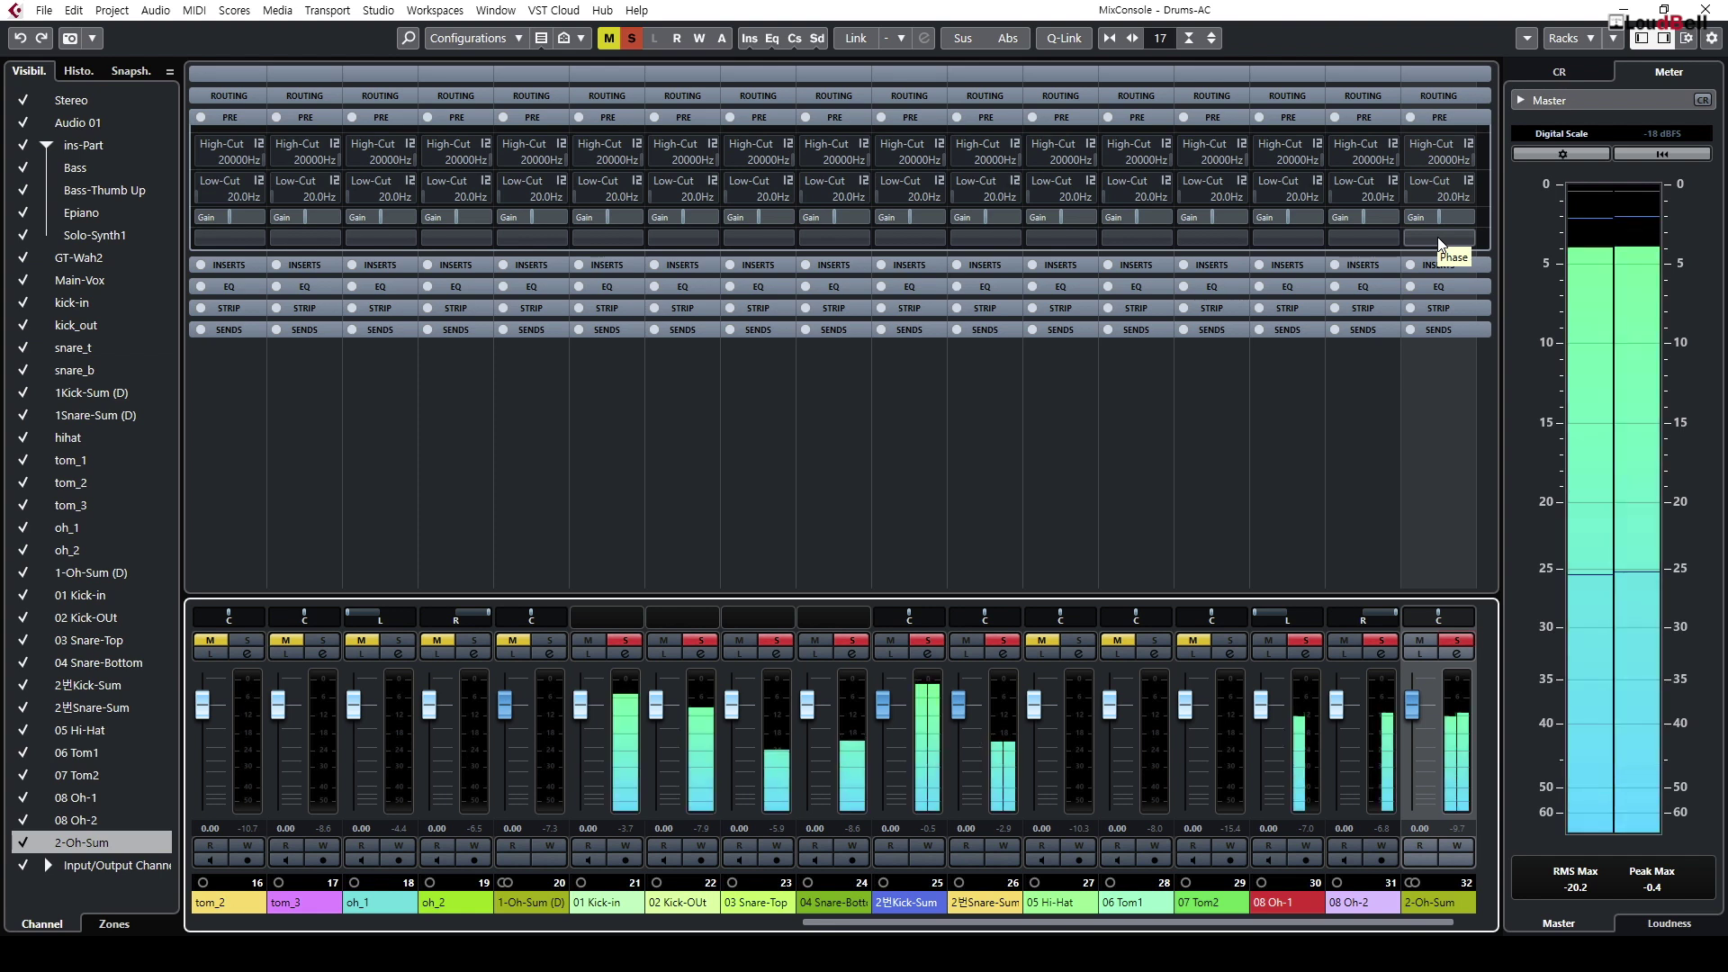
left_click(1438, 238)
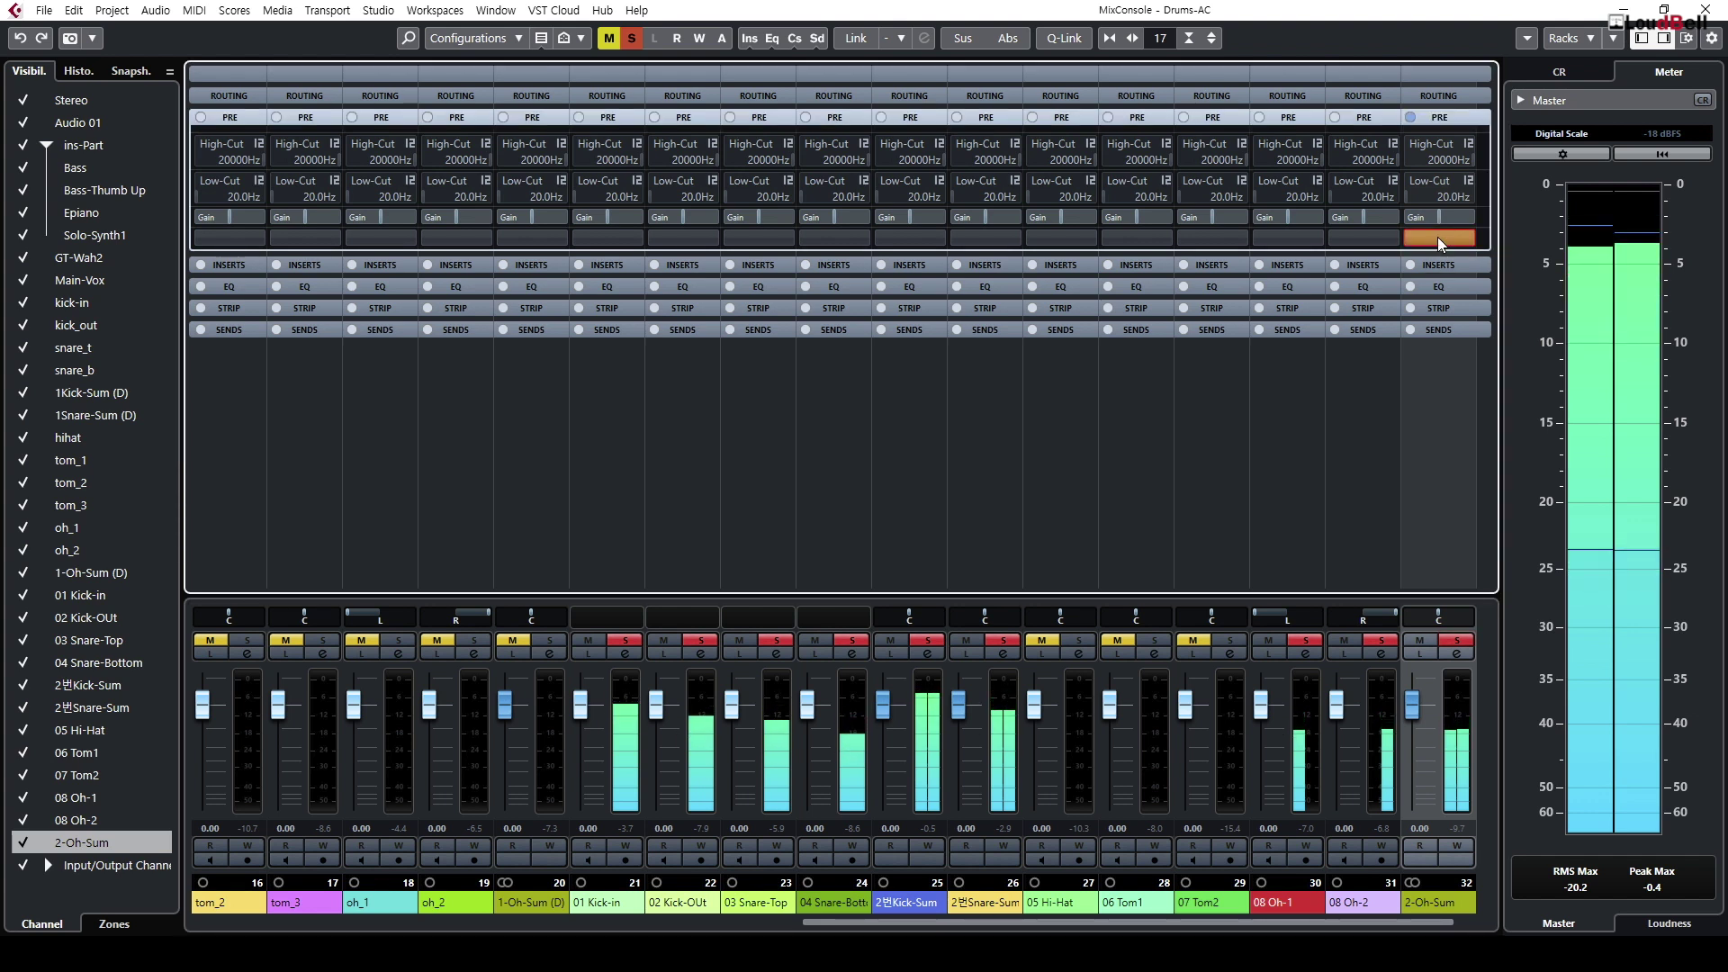
left_click(1438, 238)
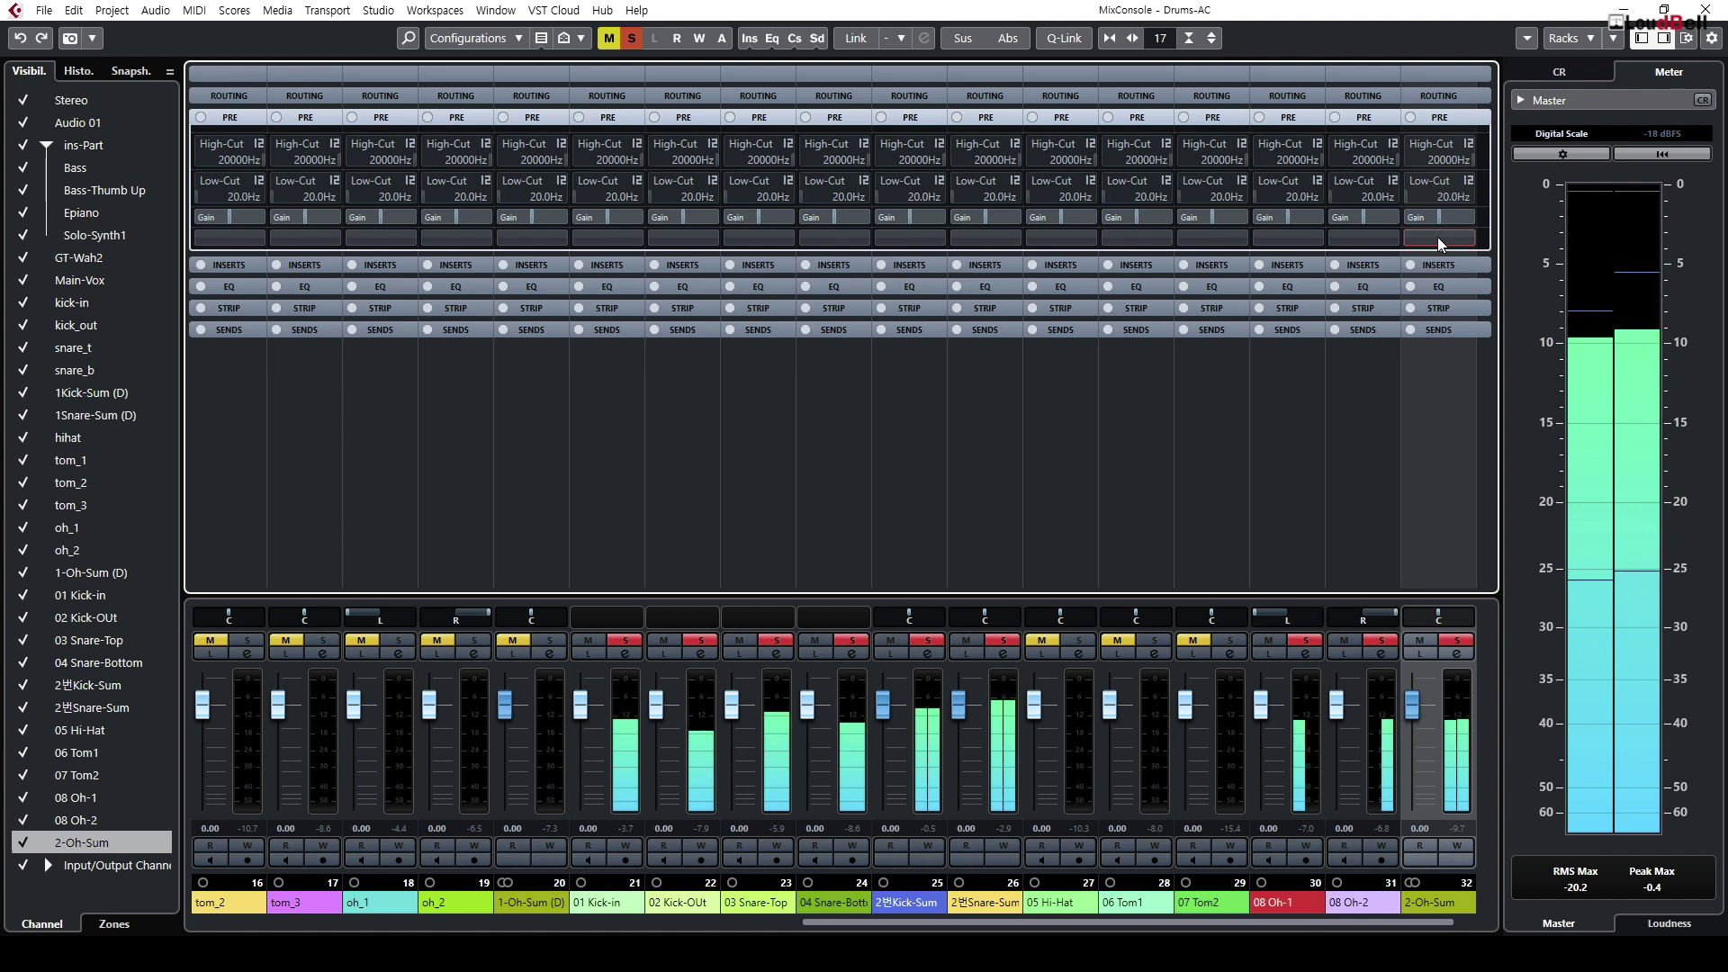
left_click(1438, 236)
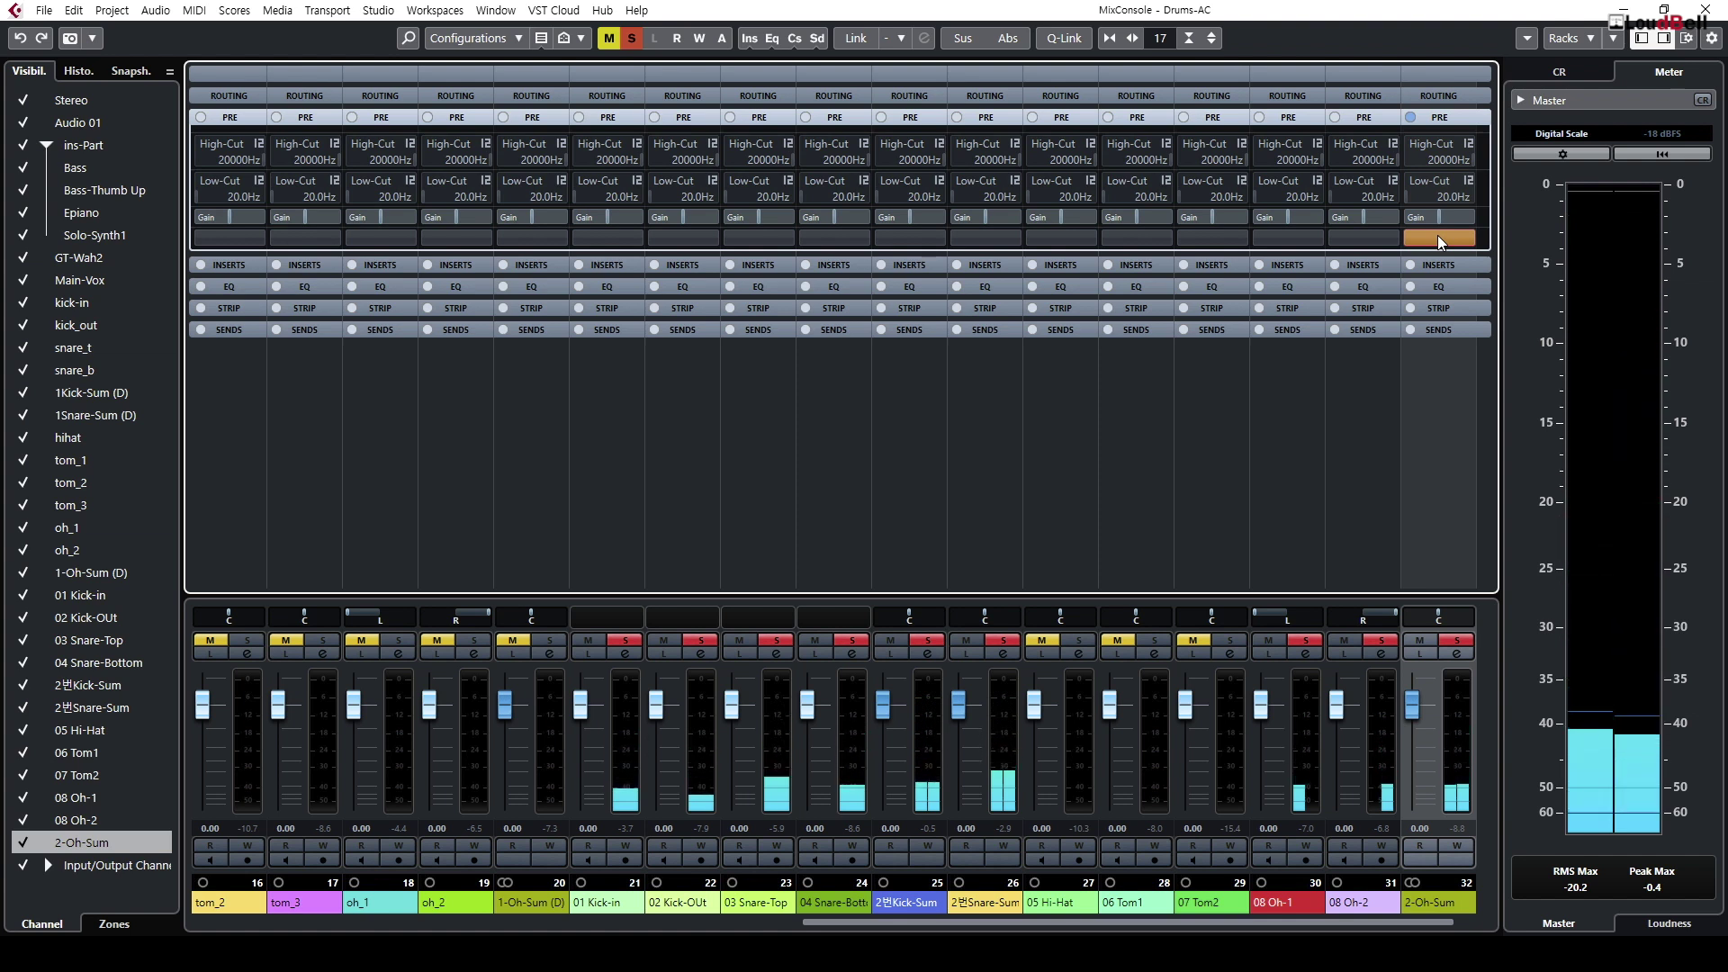
left_click(1428, 646)
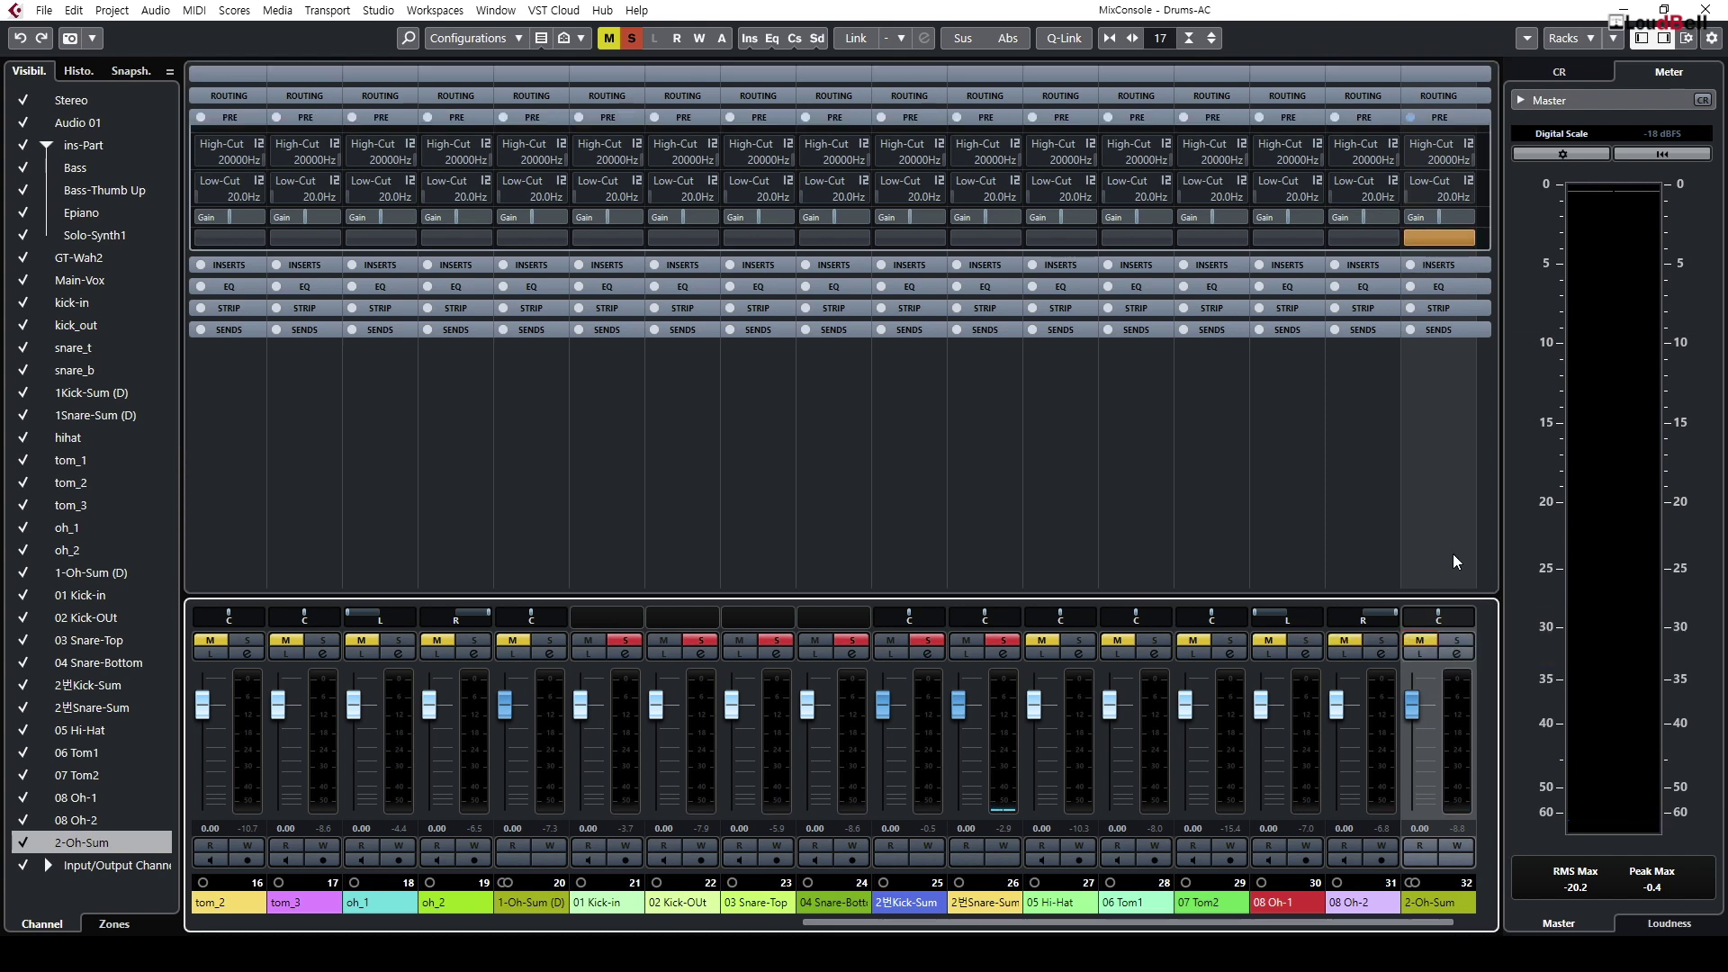
left_click(1421, 646)
left_click(1452, 238)
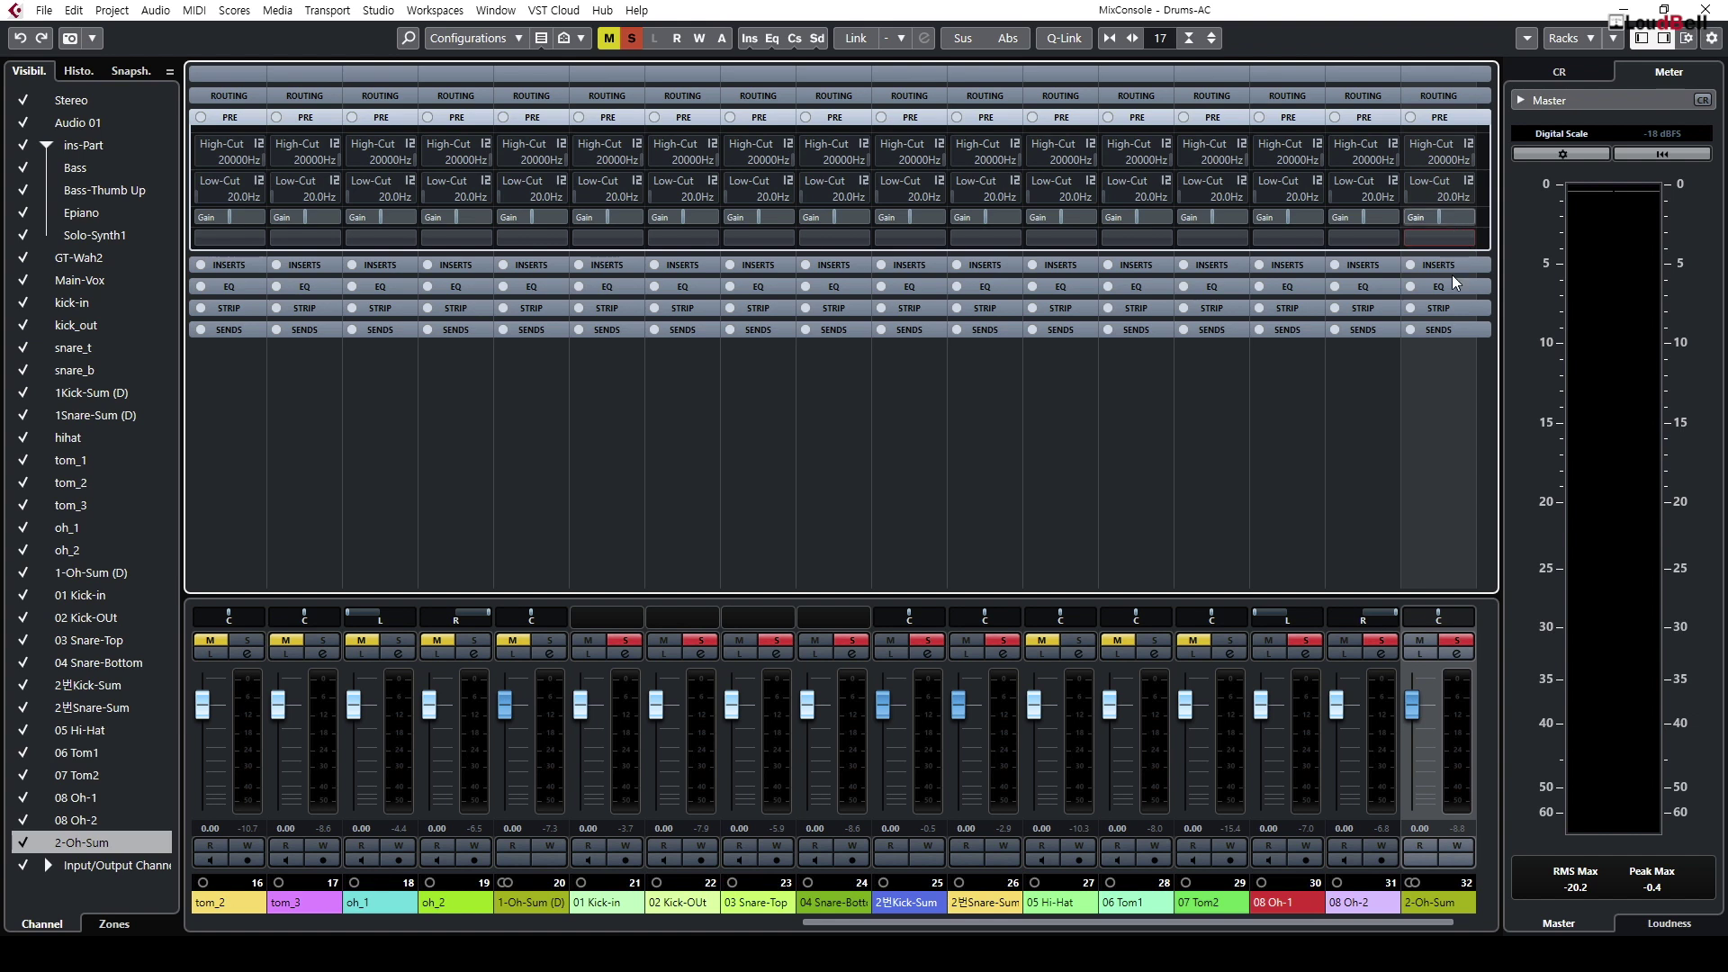
Step: Play the drum groups at normal phase while muting and unmuting the 2-Oh-Sum channel
left_click(1460, 703)
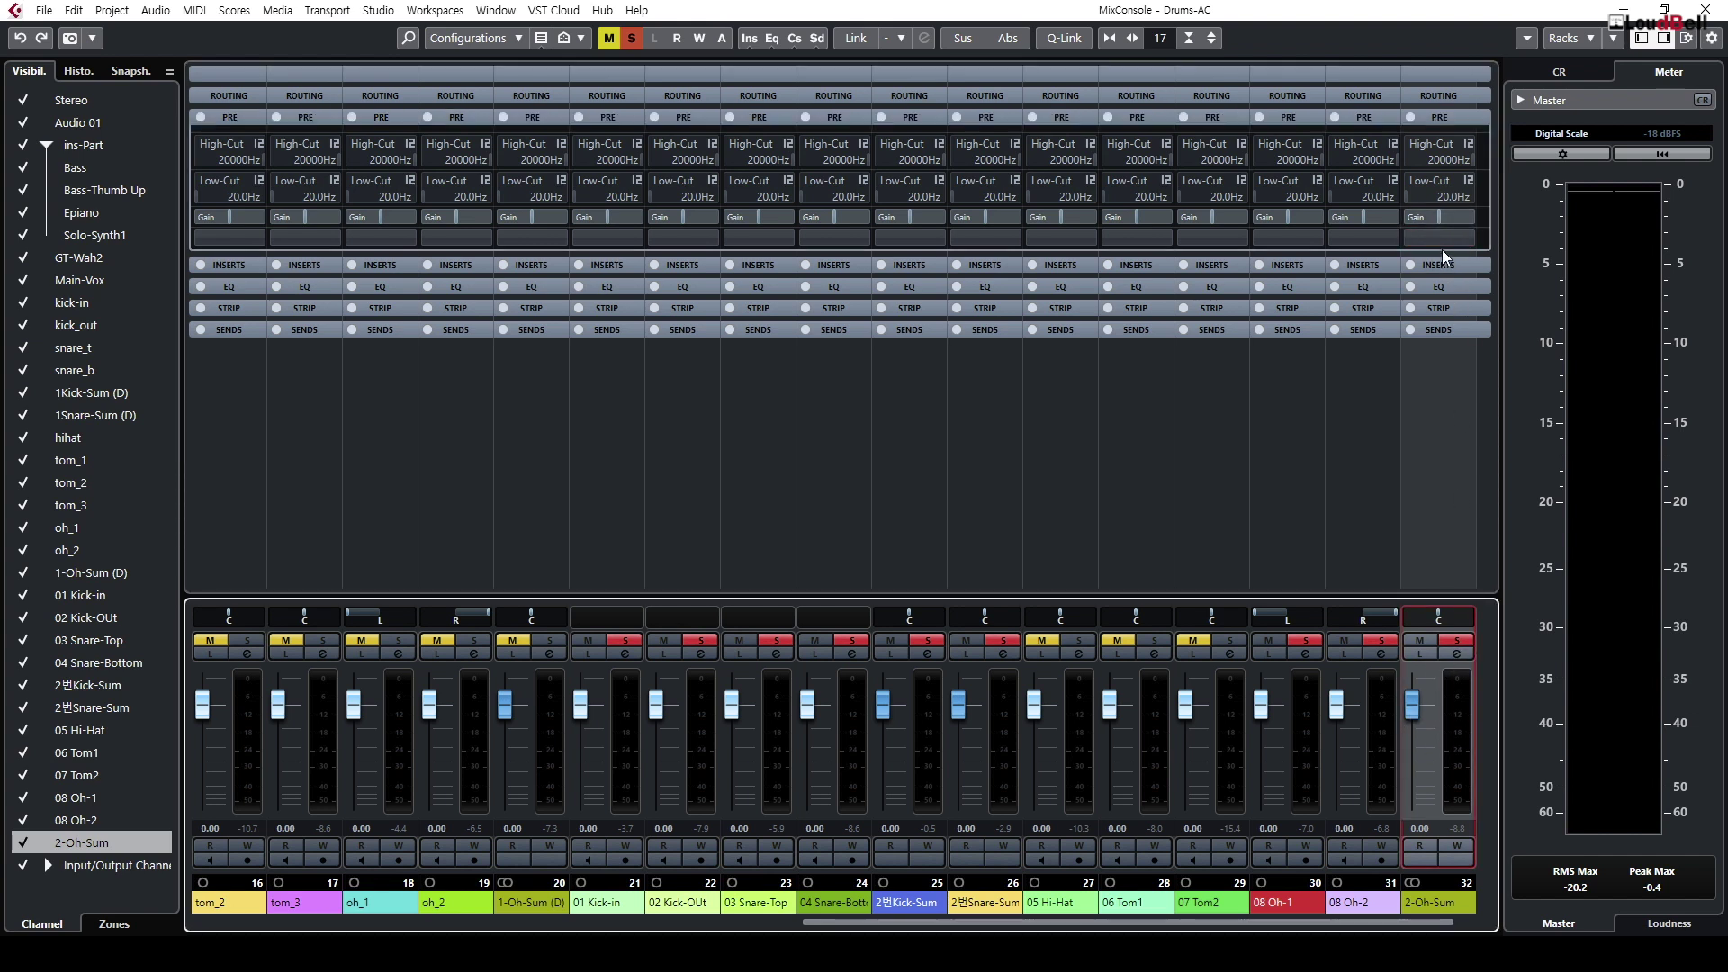
key("space")
left_click(1419, 642)
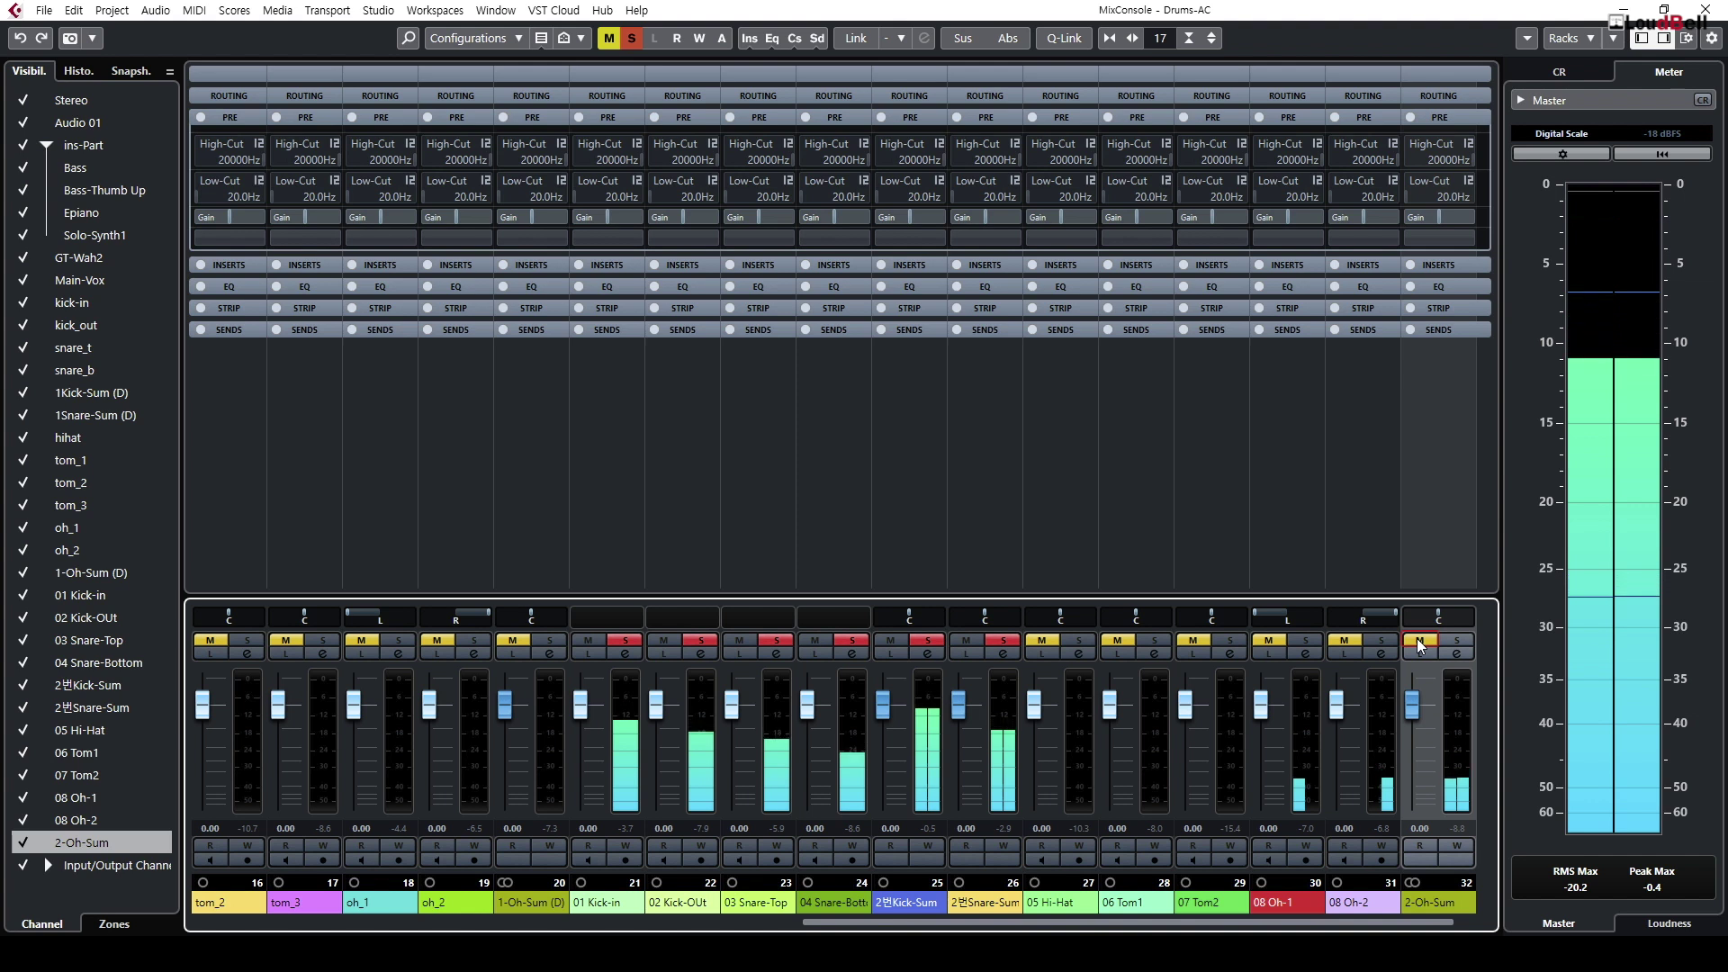
left_click(1419, 642)
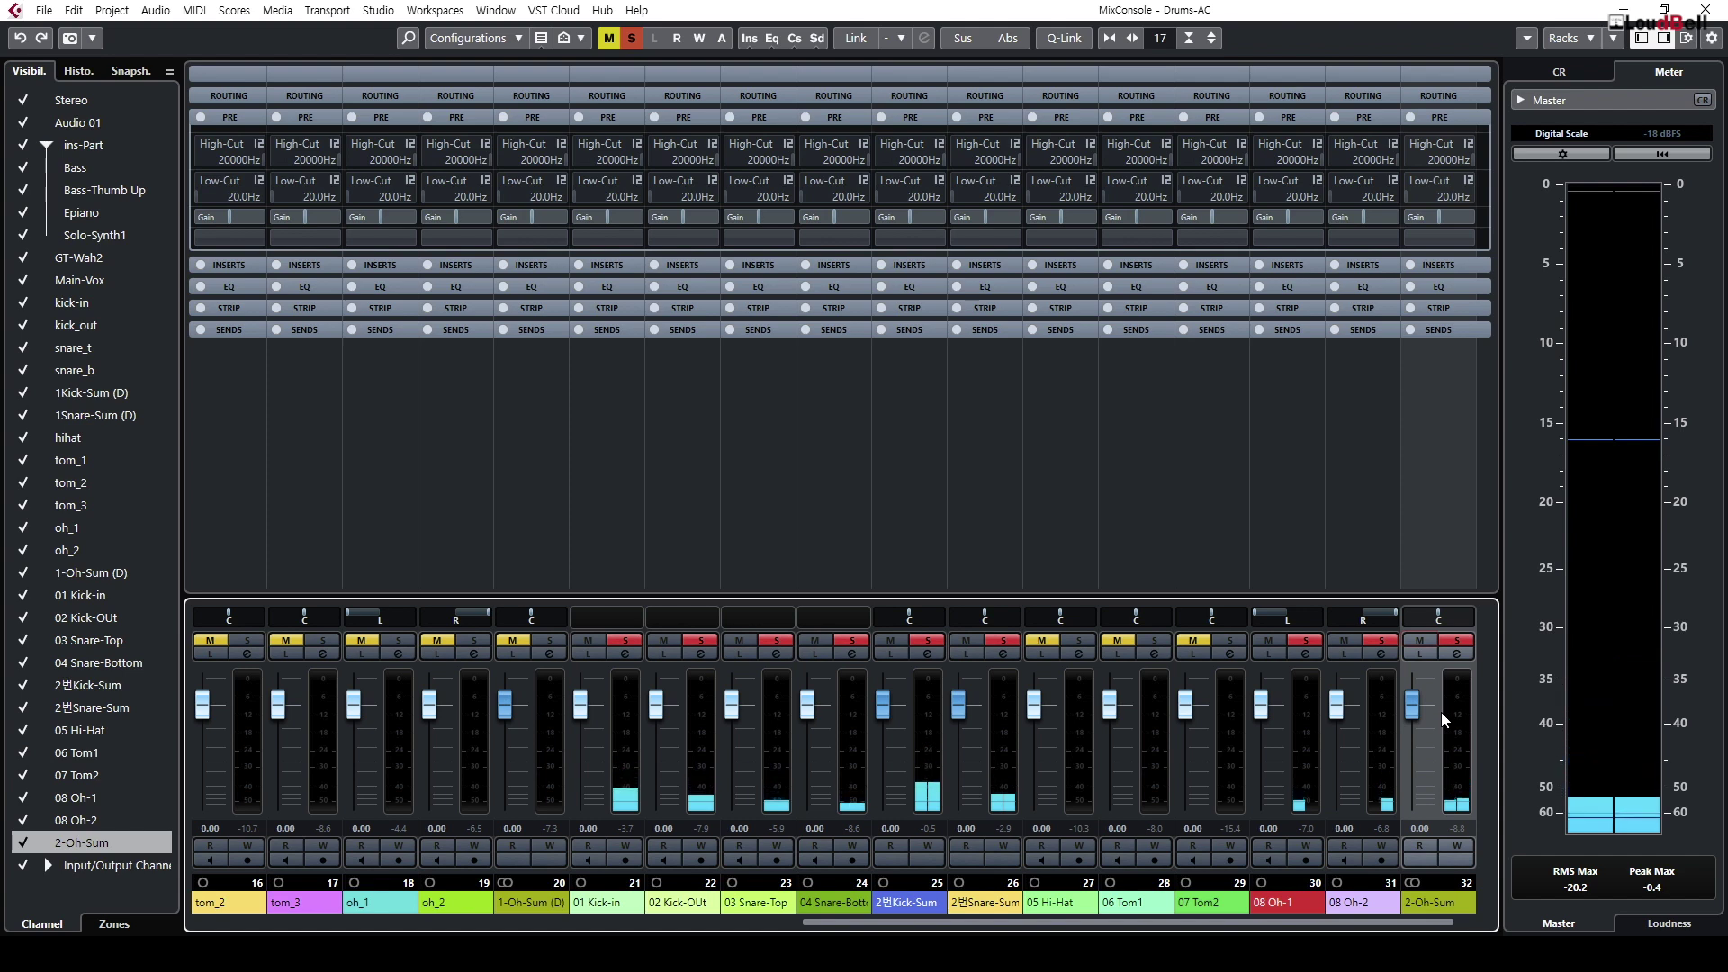
Step: Return to the project window, select the 08 Oh-1 and 08 Oh-2 events and examine their waveforms up close around bar 116
key("F3")
key("h")
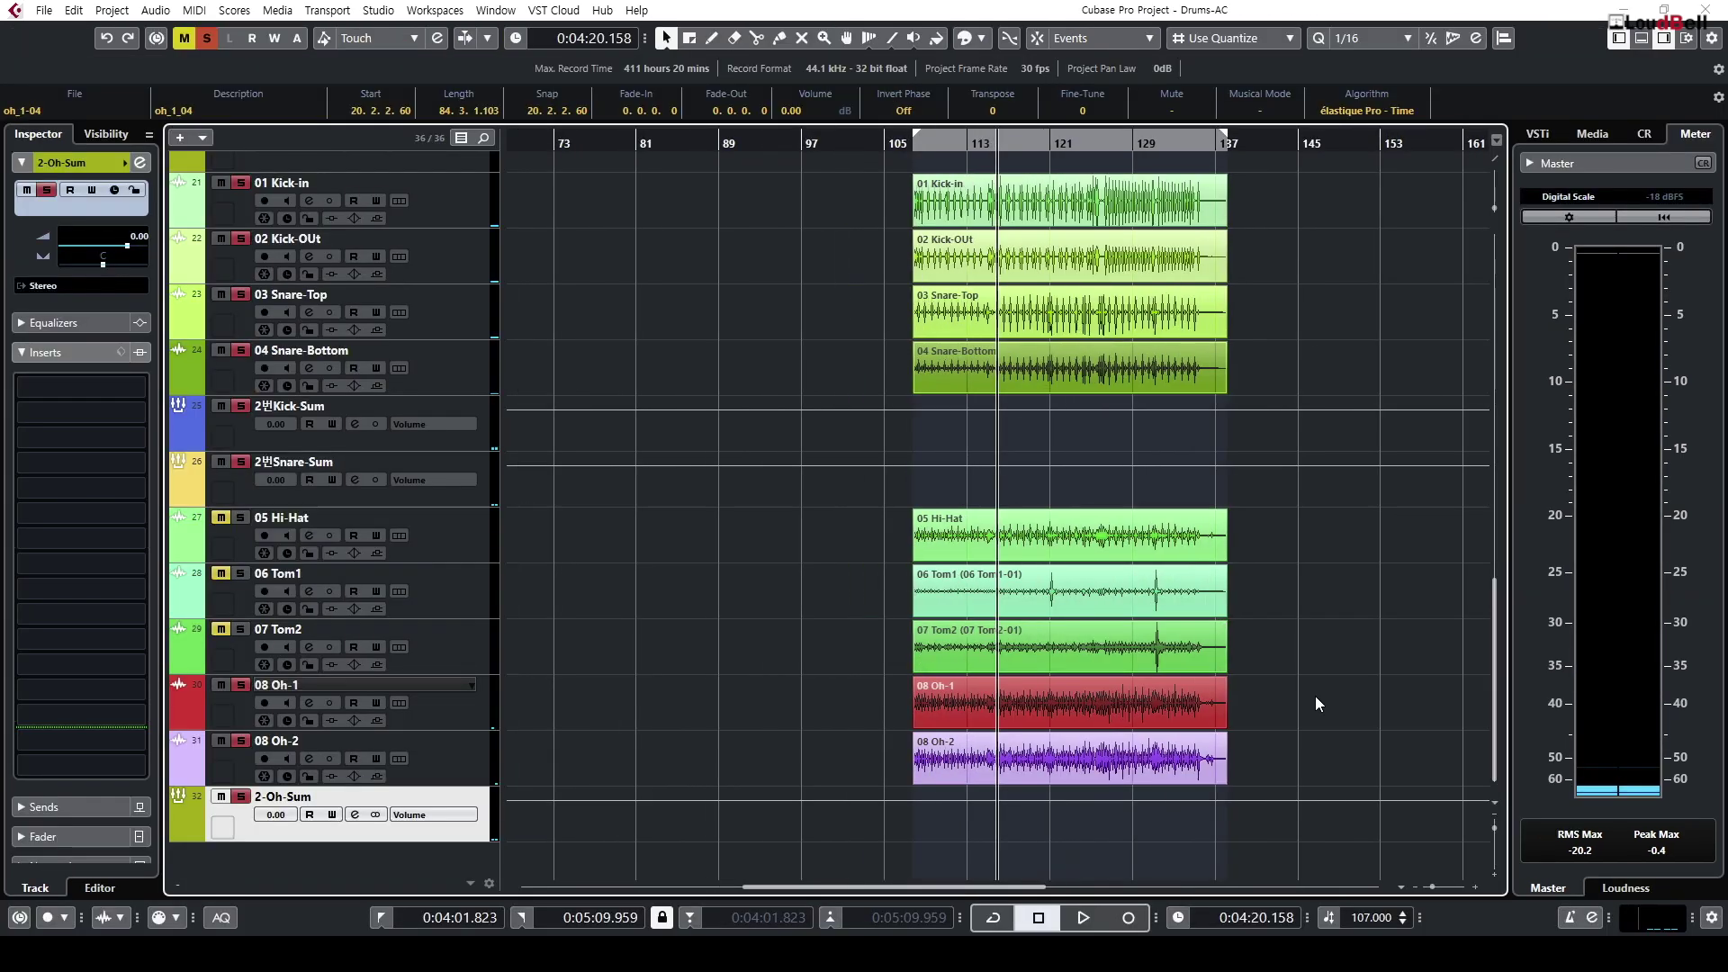
left_click(1060, 770)
key("h")
key("h")
key("h")
key("h")
key("h")
key("h")
key("h")
key("h")
key("shift+h")
key("shift+h")
key("shift+h")
key("shift+h")
key("shift+h")
key("shift+h")
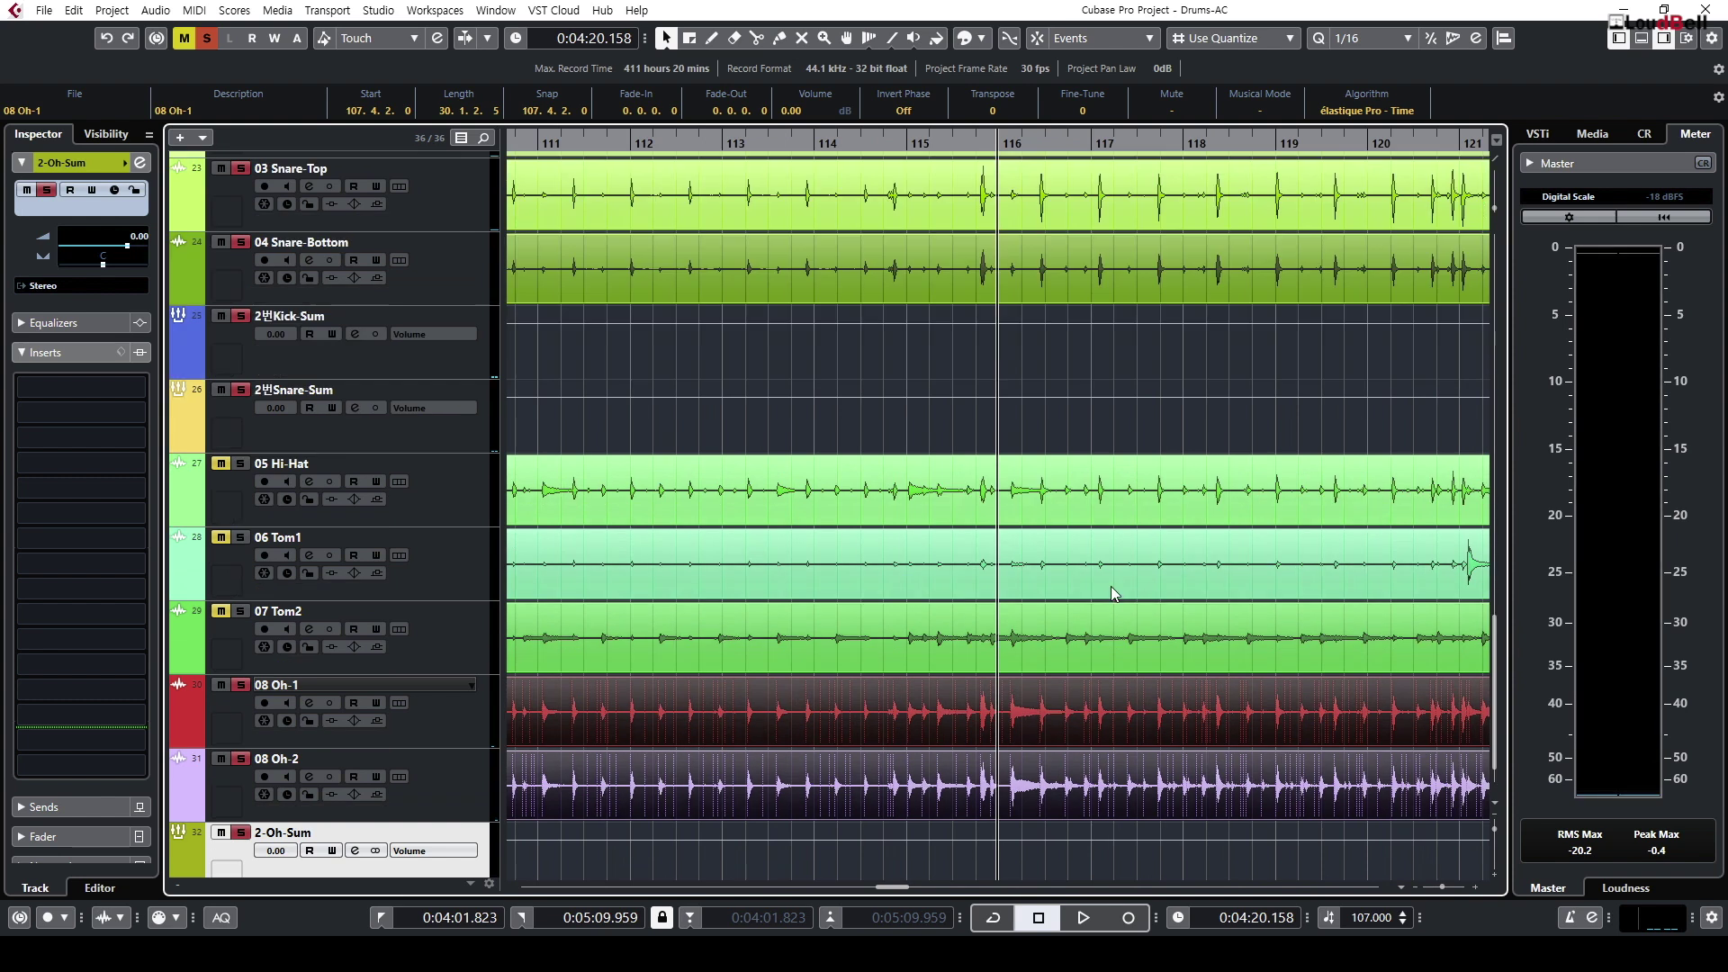
key("h")
key("h")
key("h")
key("h")
key("h")
scroll(1115, 387, "down", 3)
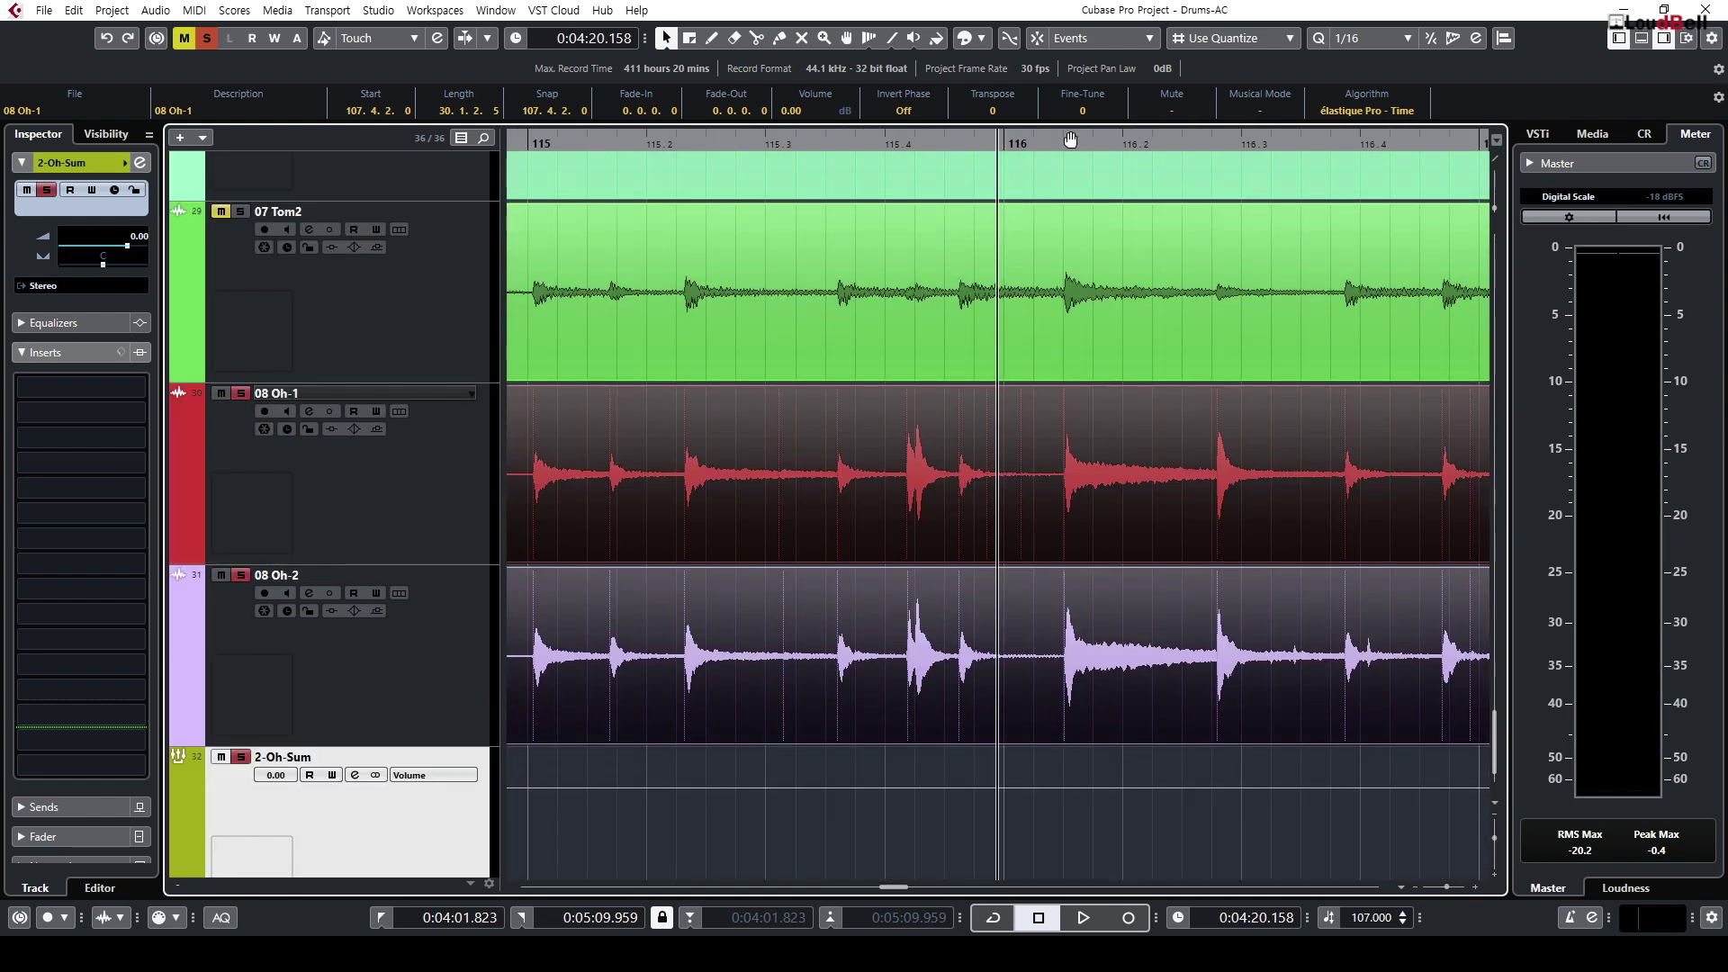
Step: Solo only the 08 Oh-1 and 08 Oh-2 tracks with their 2-Oh-Sum group and play the start of the second recording
left_click_drag(1069, 140, 965, 186)
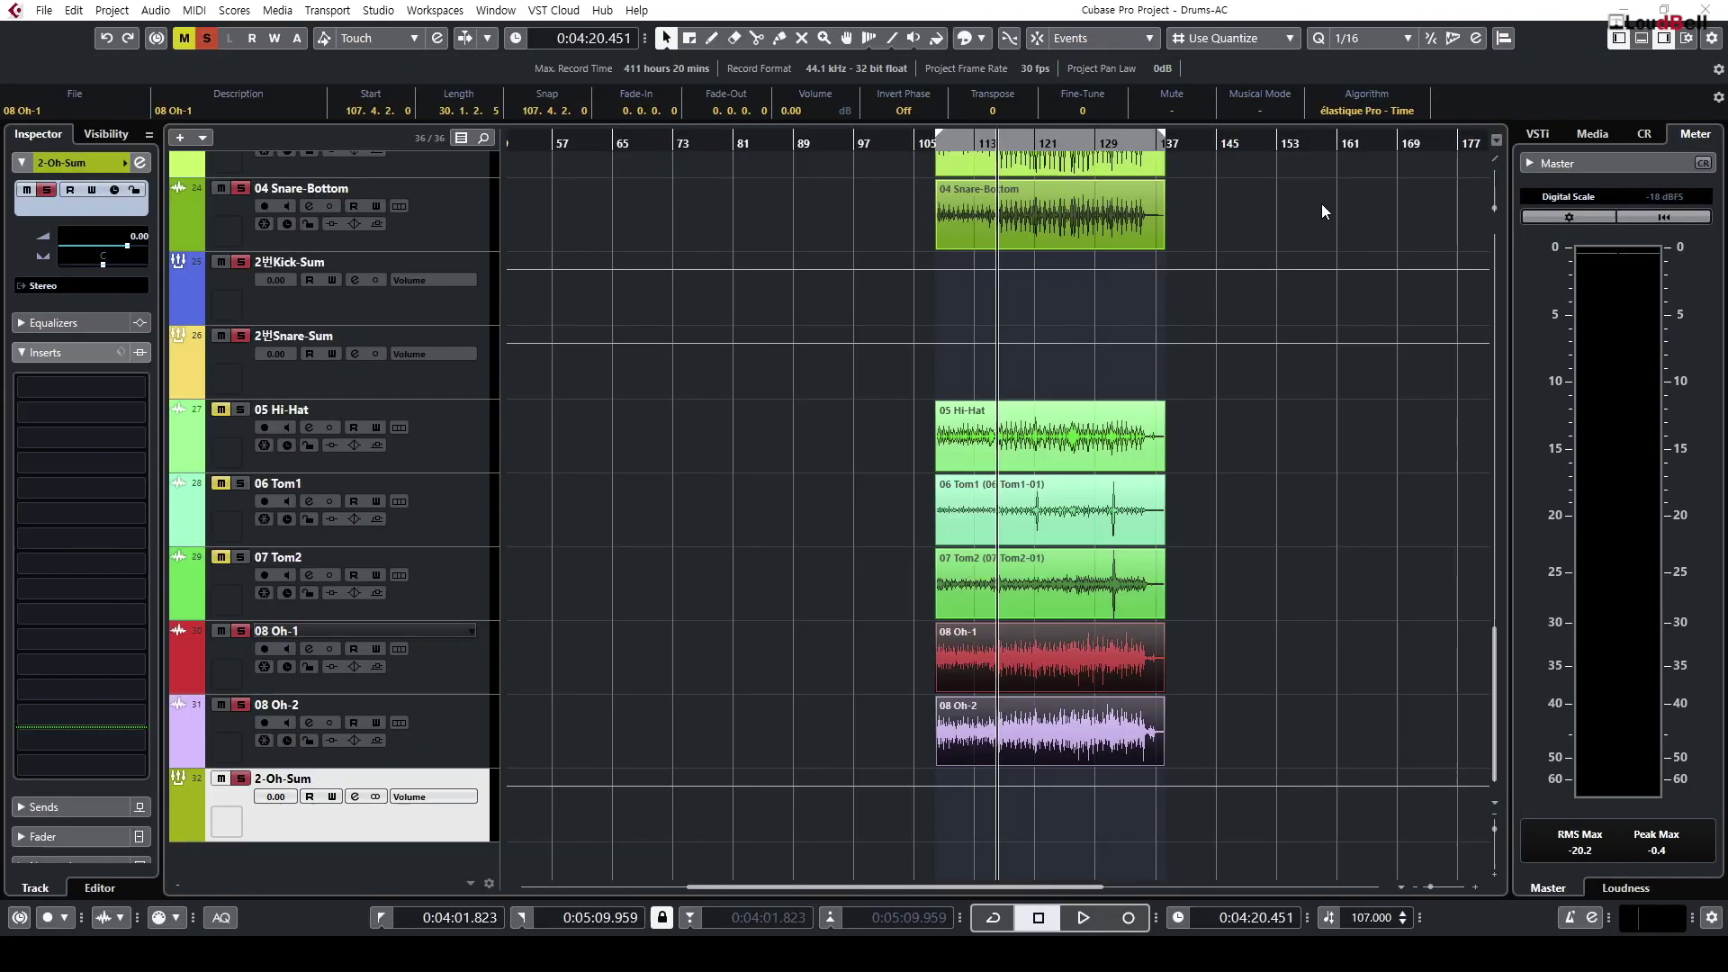
key("h")
key("g")
key("g")
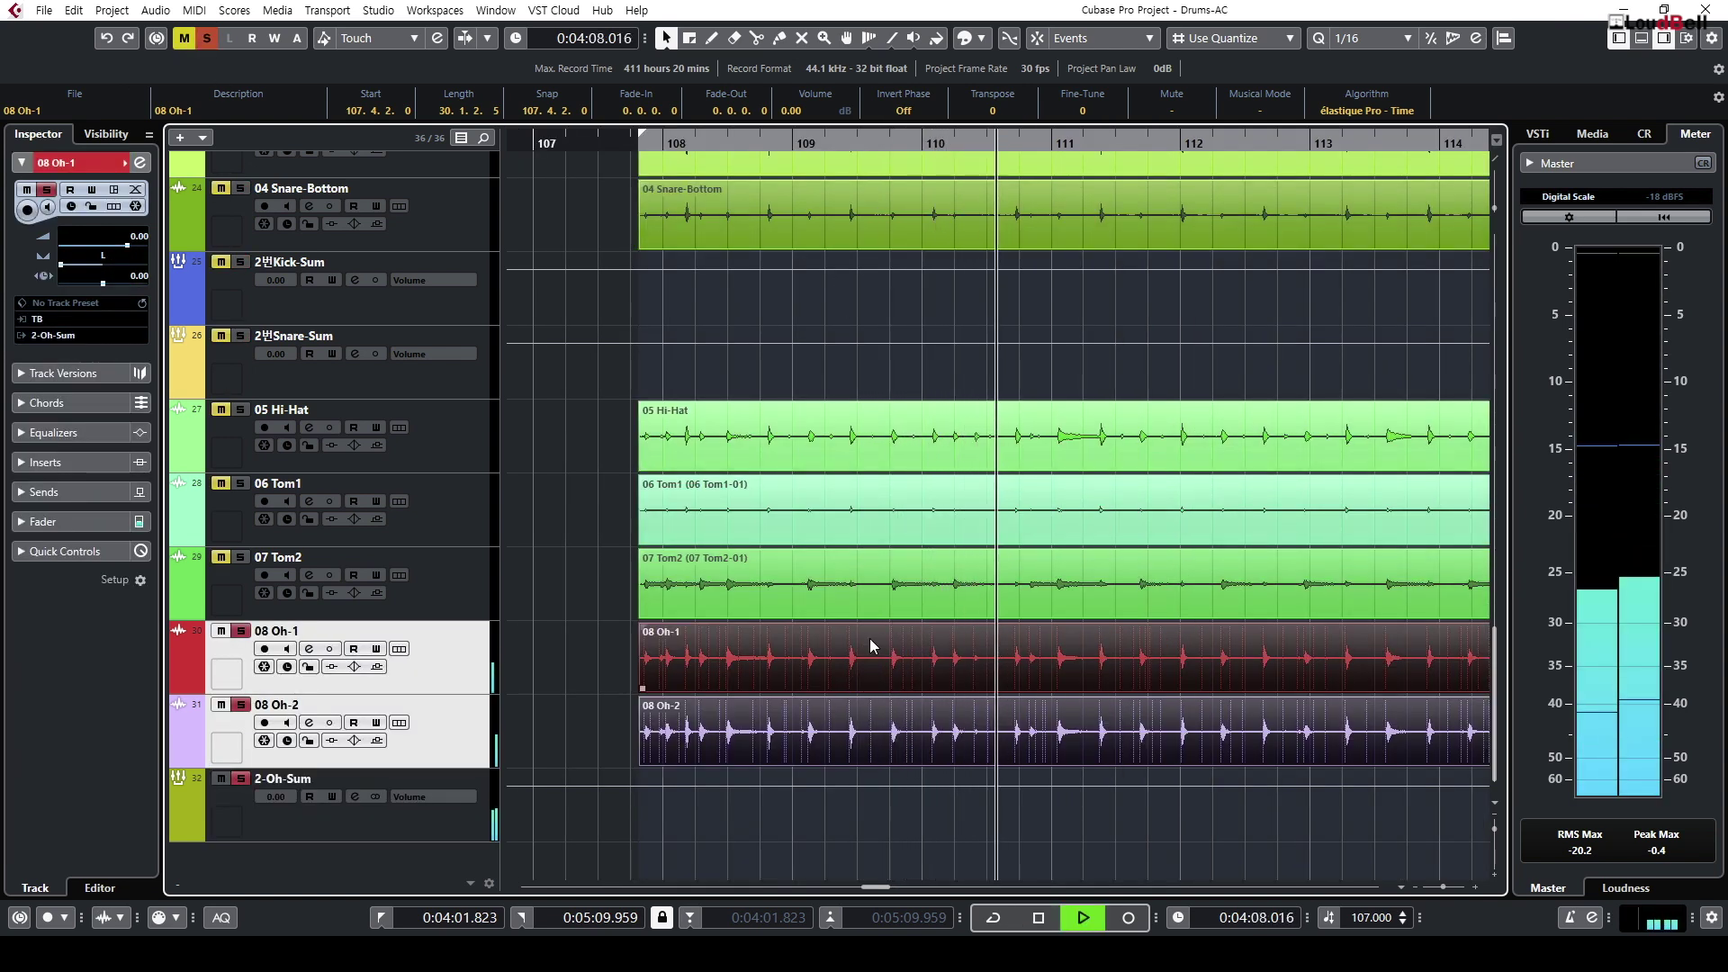
key("g")
key("g")
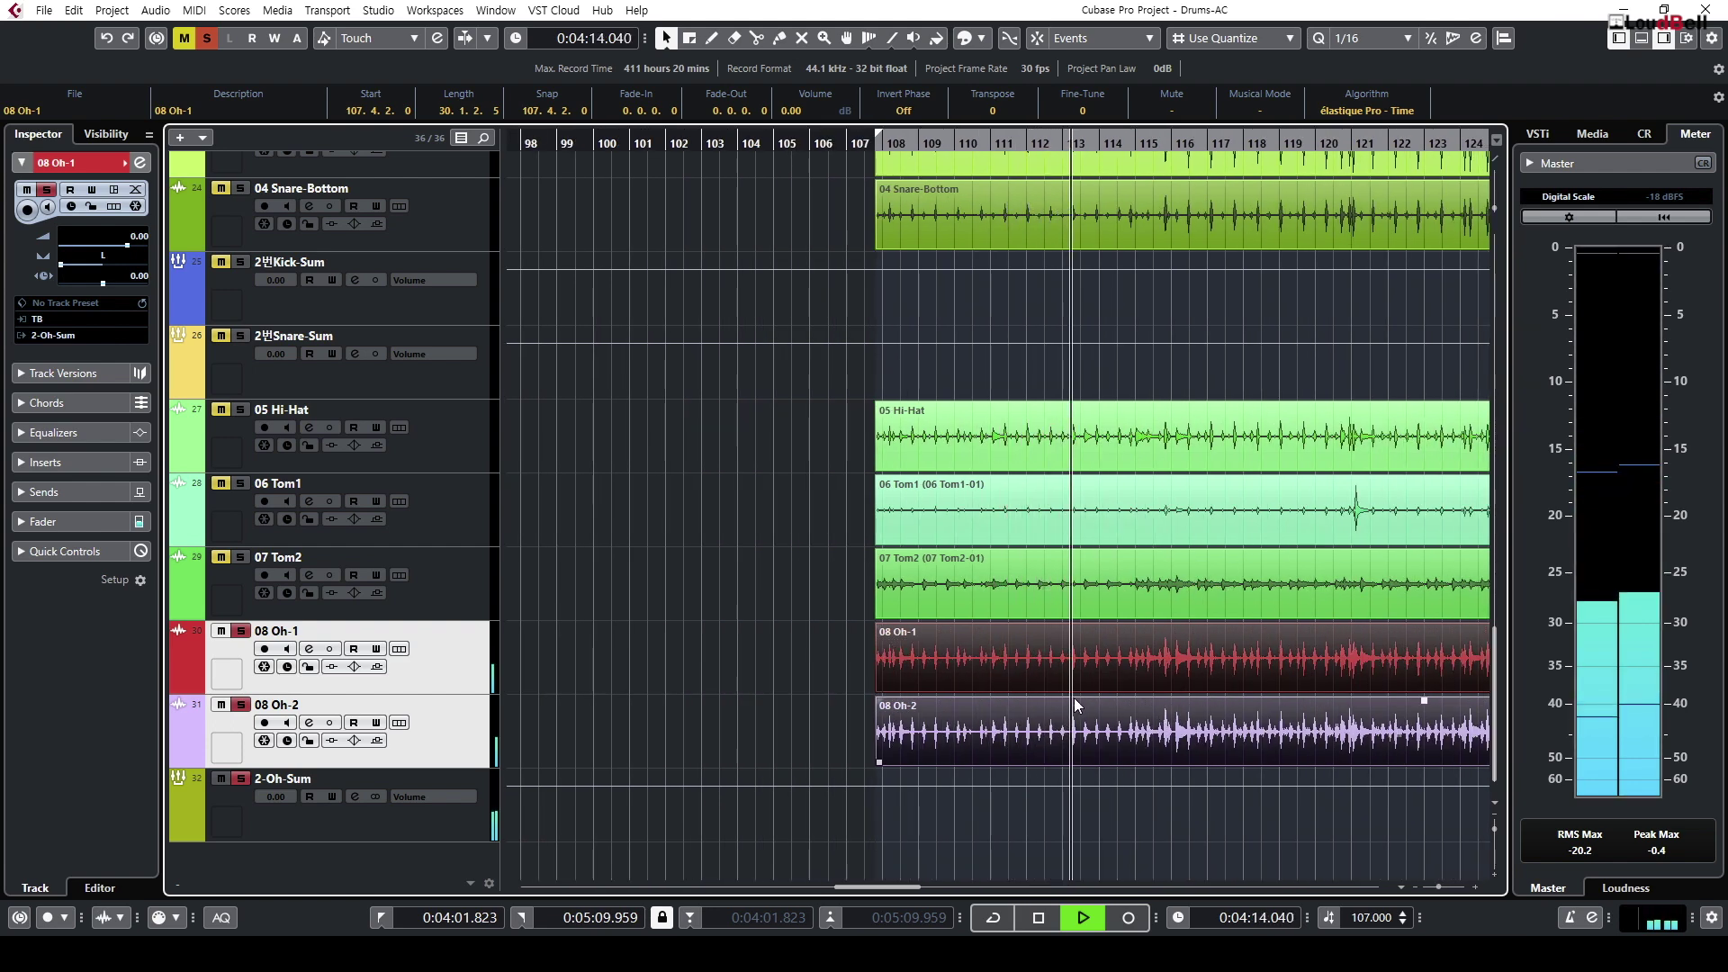
key("Return")
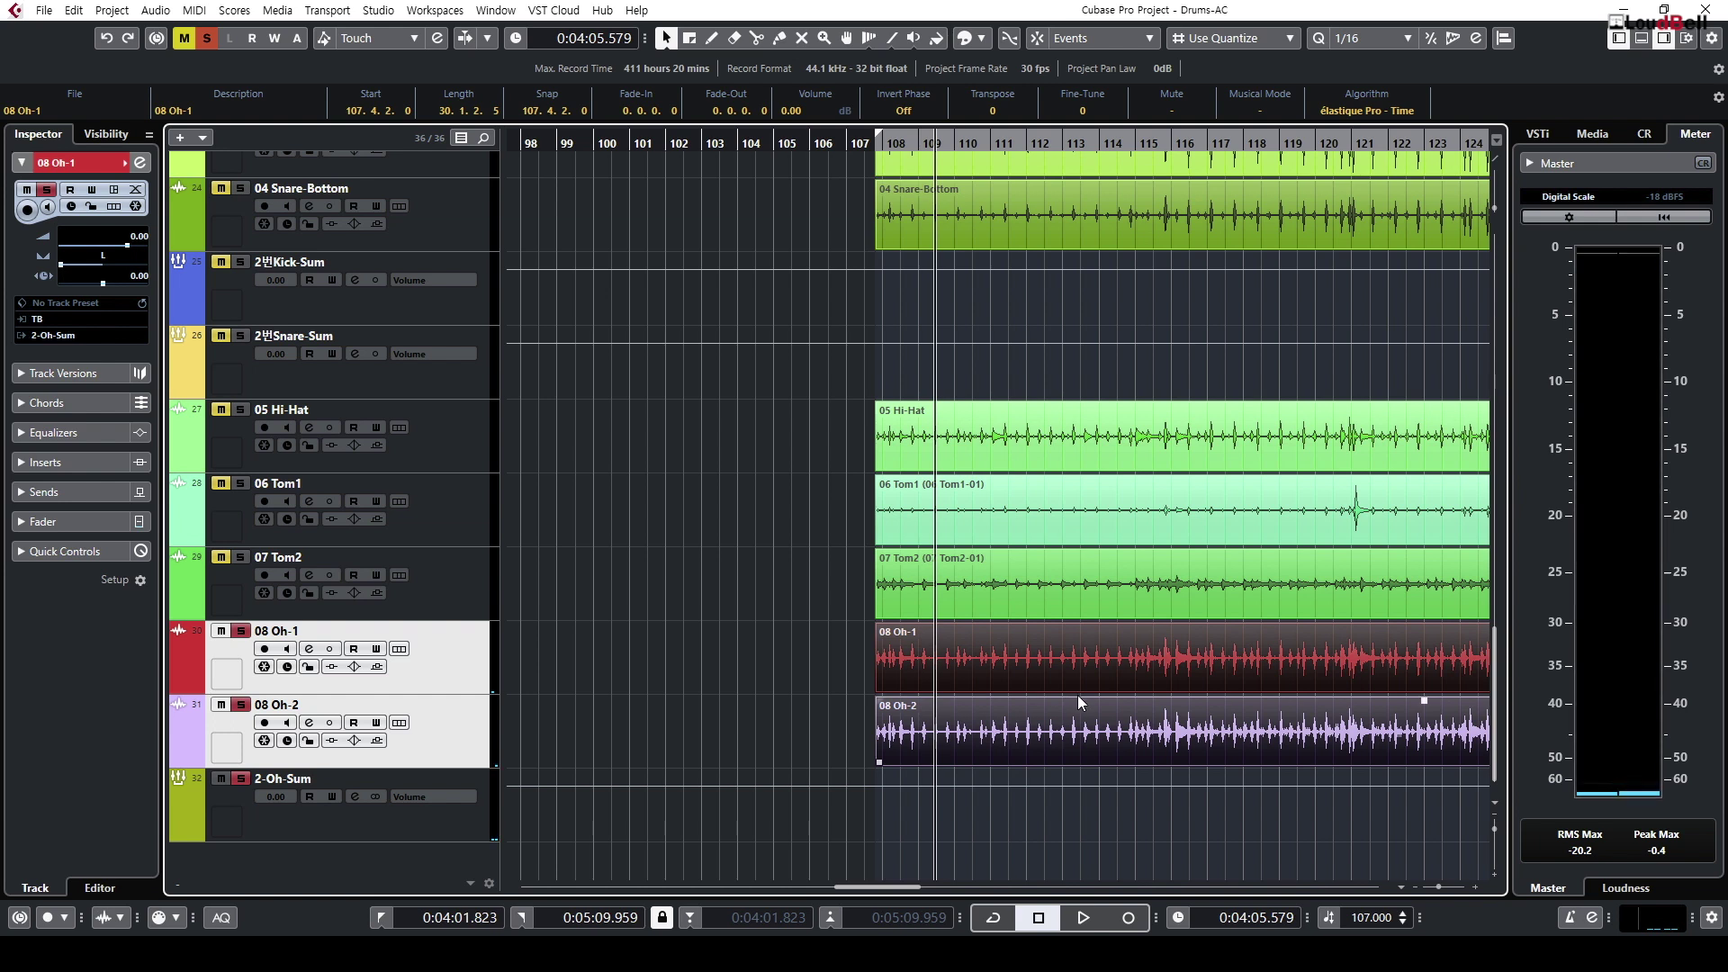
Step: Play the soloed overheads from about bar 118 and stop
left_click(1267, 140)
key("space")
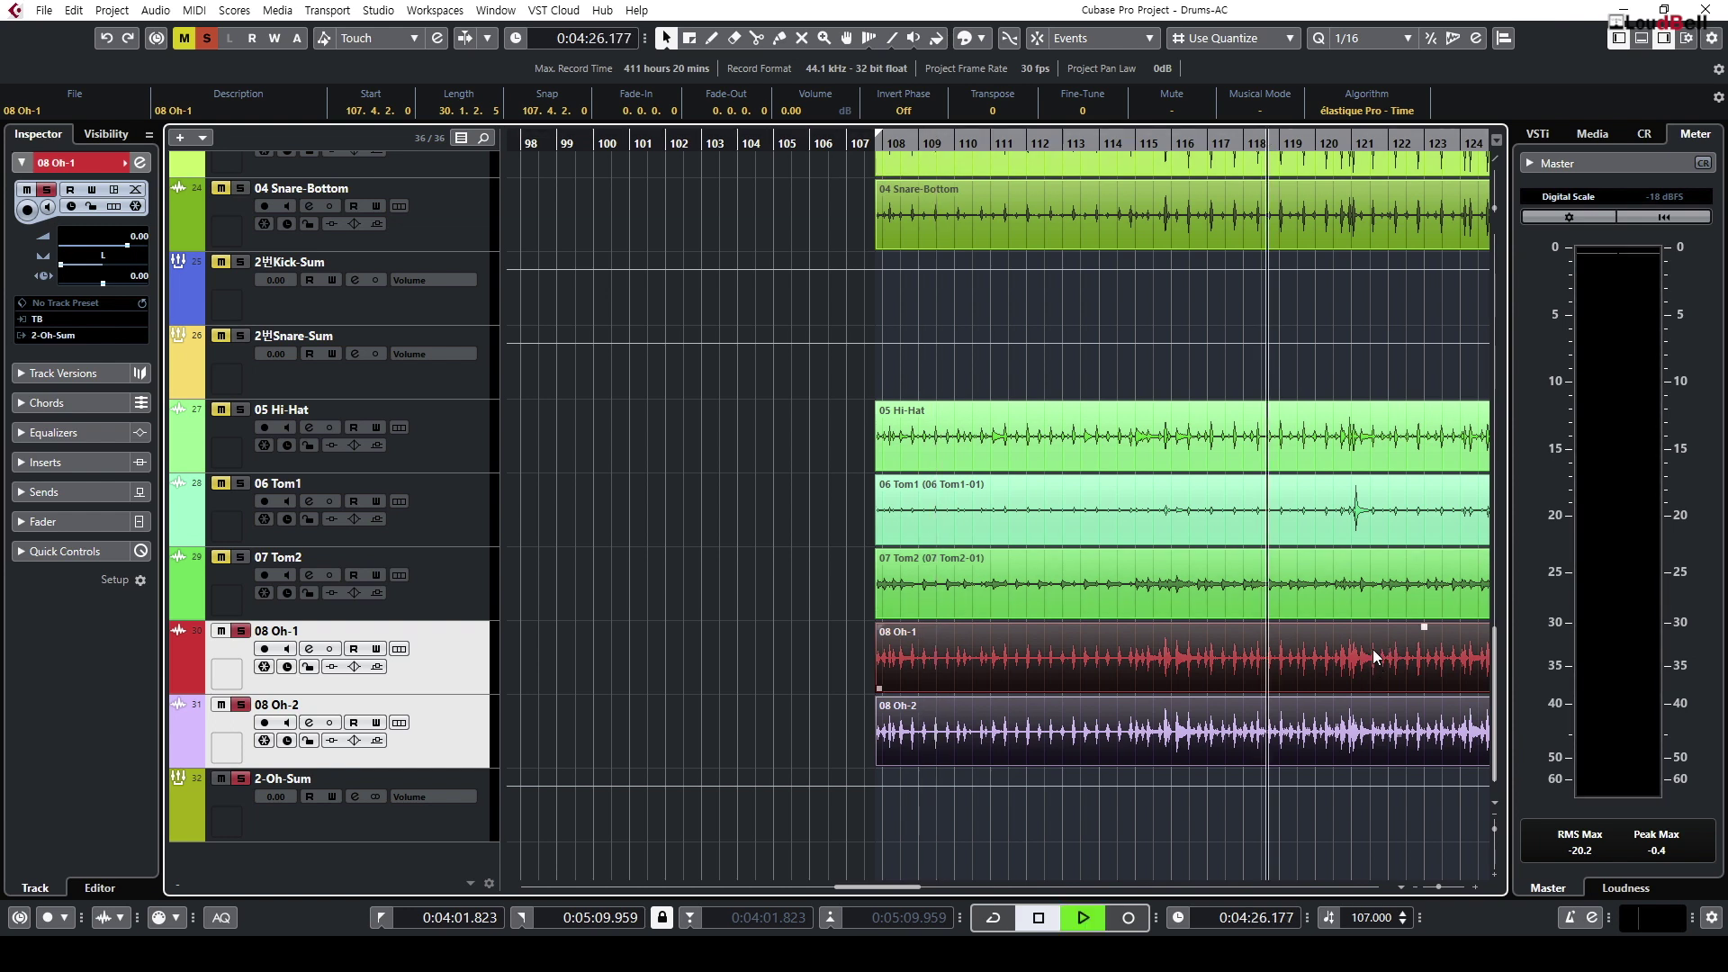
key("g")
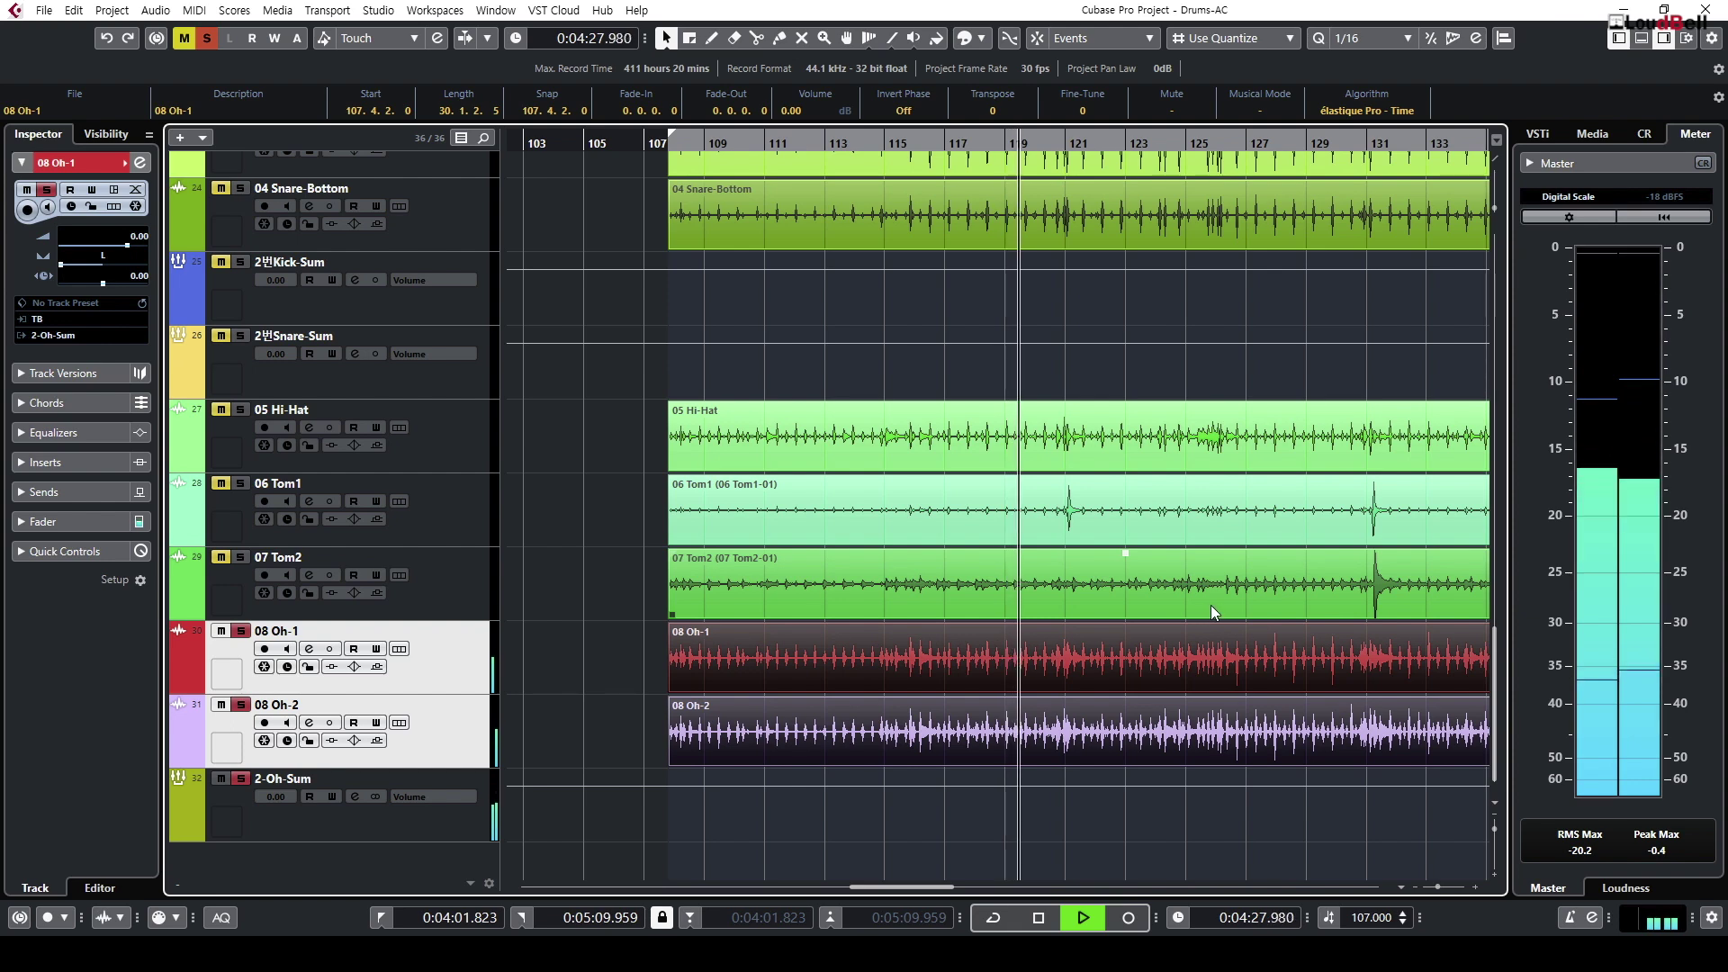
key("g")
key("space")
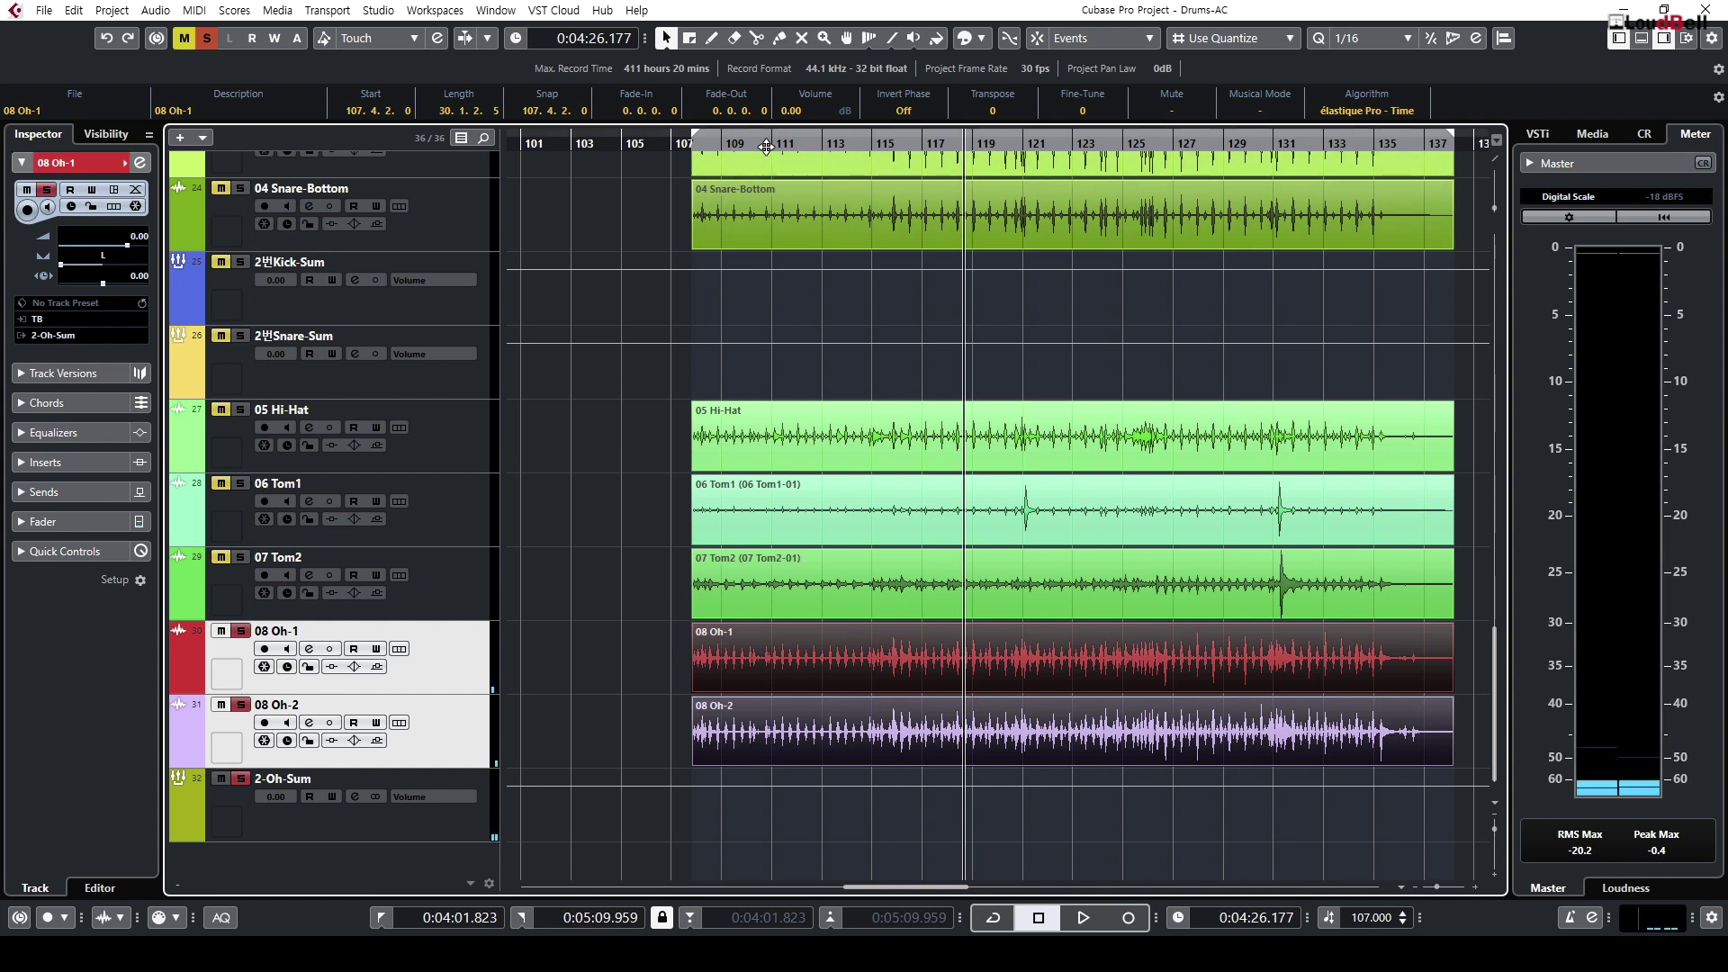
Step: Move the playback position to about bar 110 and replay the soloed overheads repeatedly to compare their left and right levels
left_click_drag(760, 147, 769, 171)
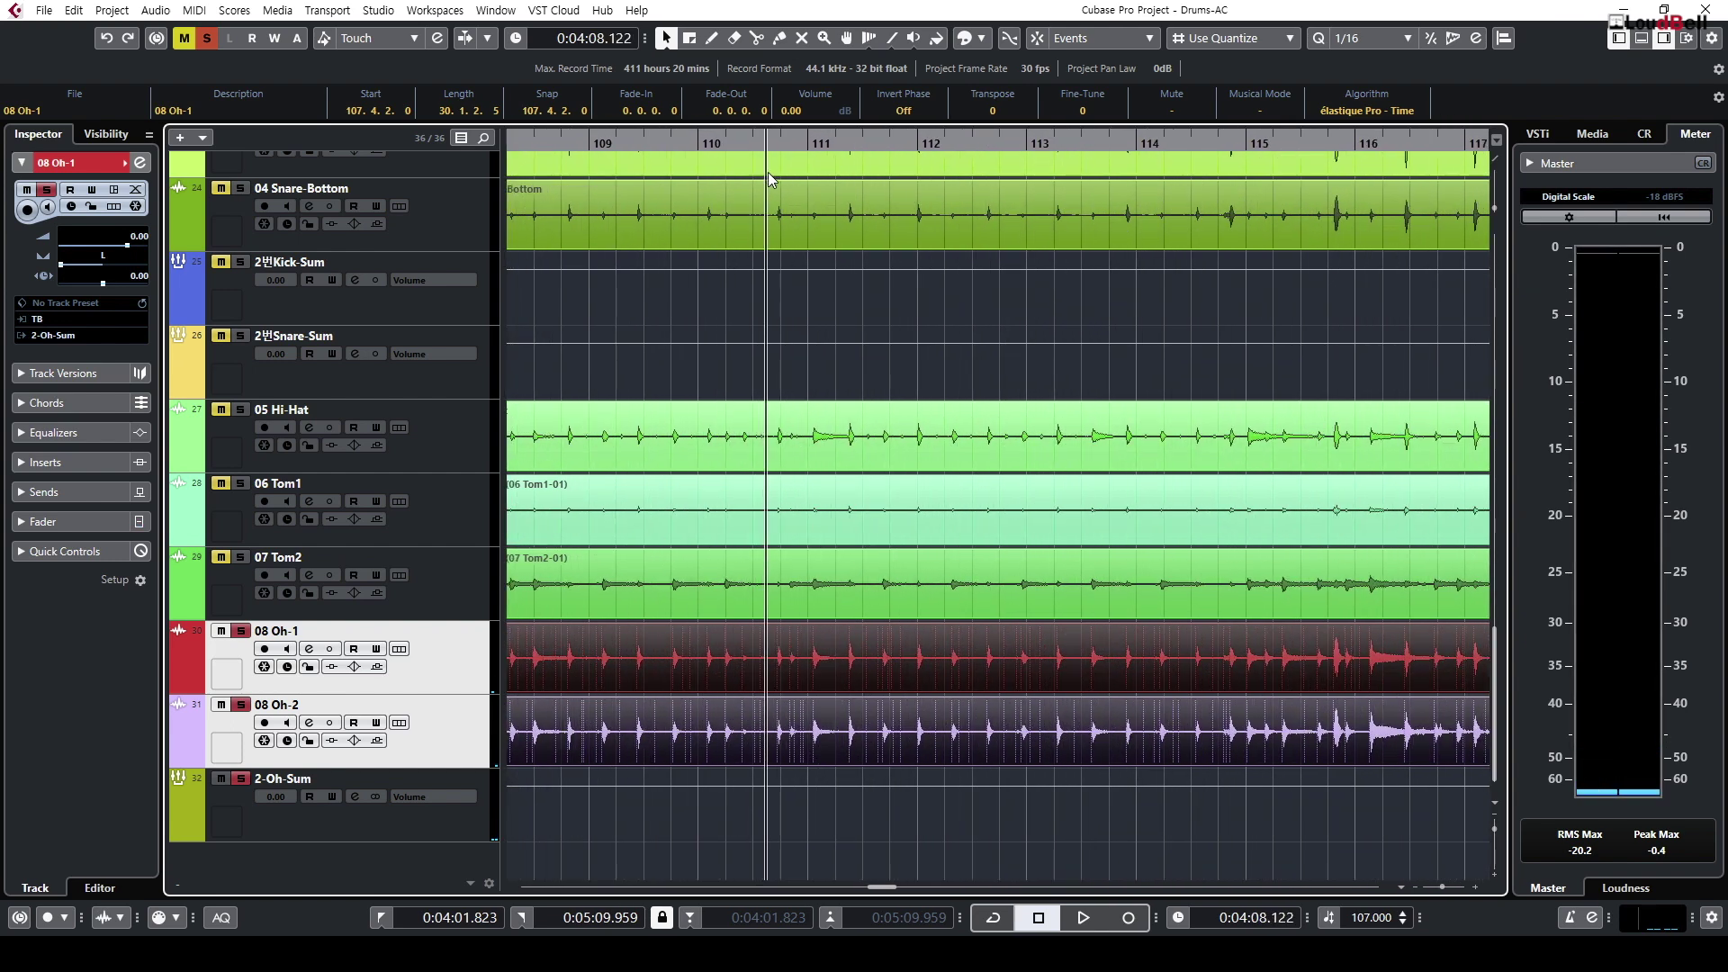
key("space")
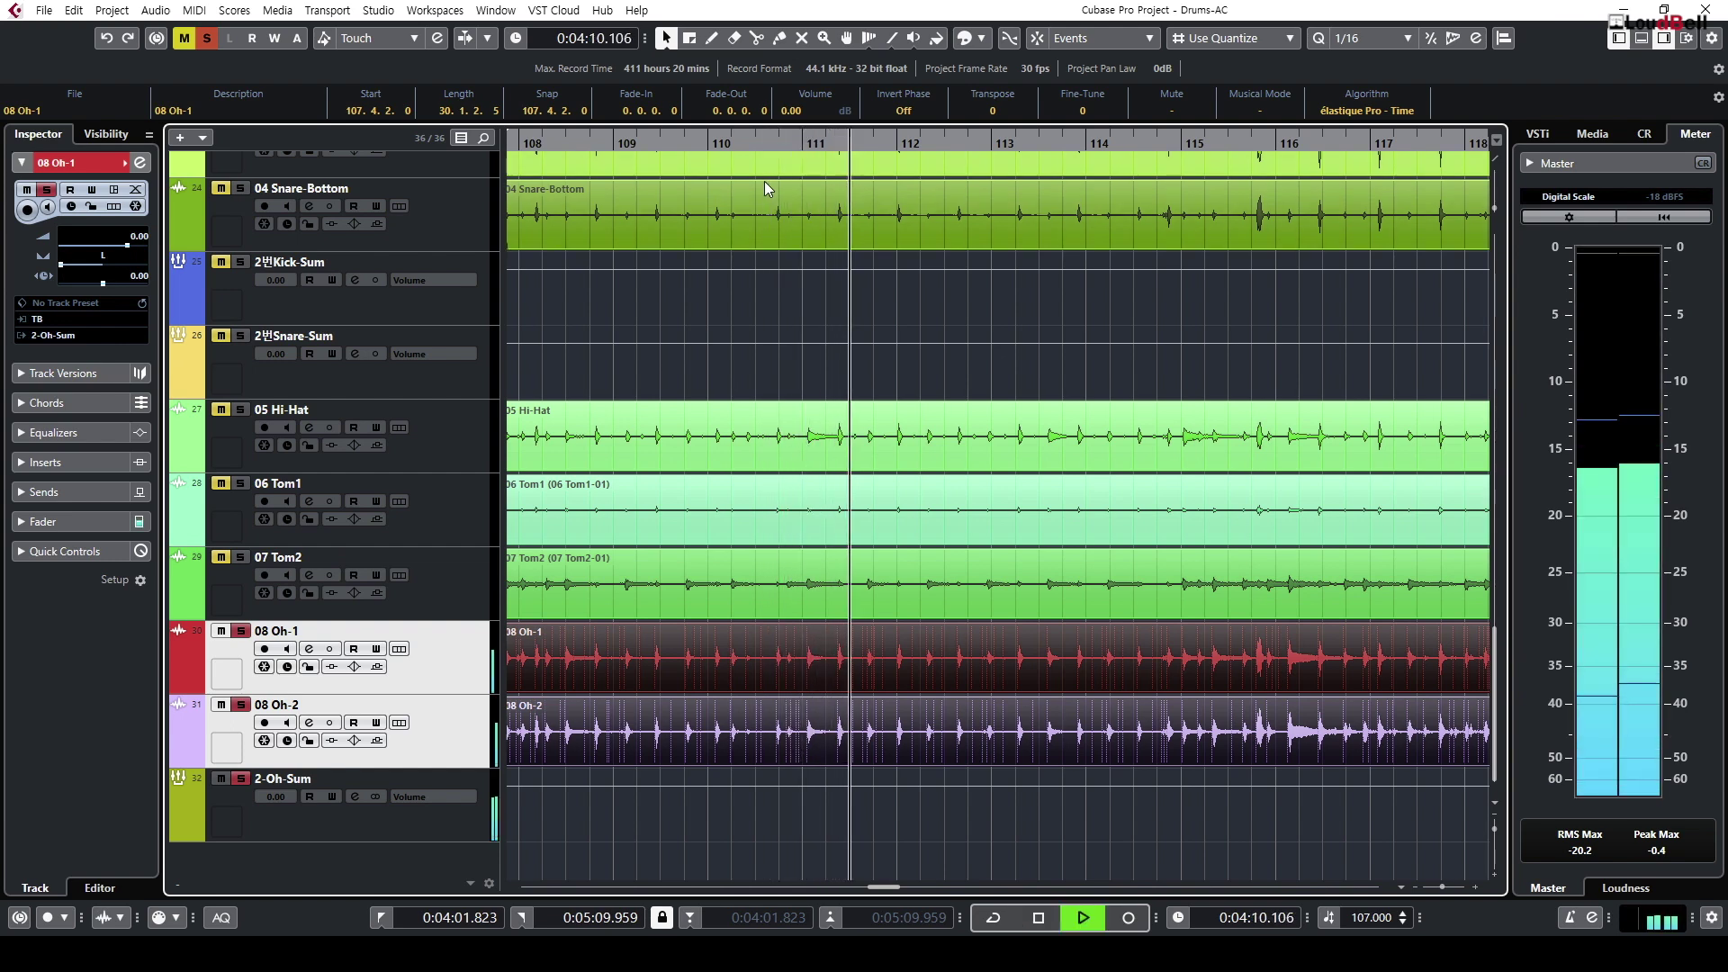
key("g")
key("space")
key("space")
key("space")
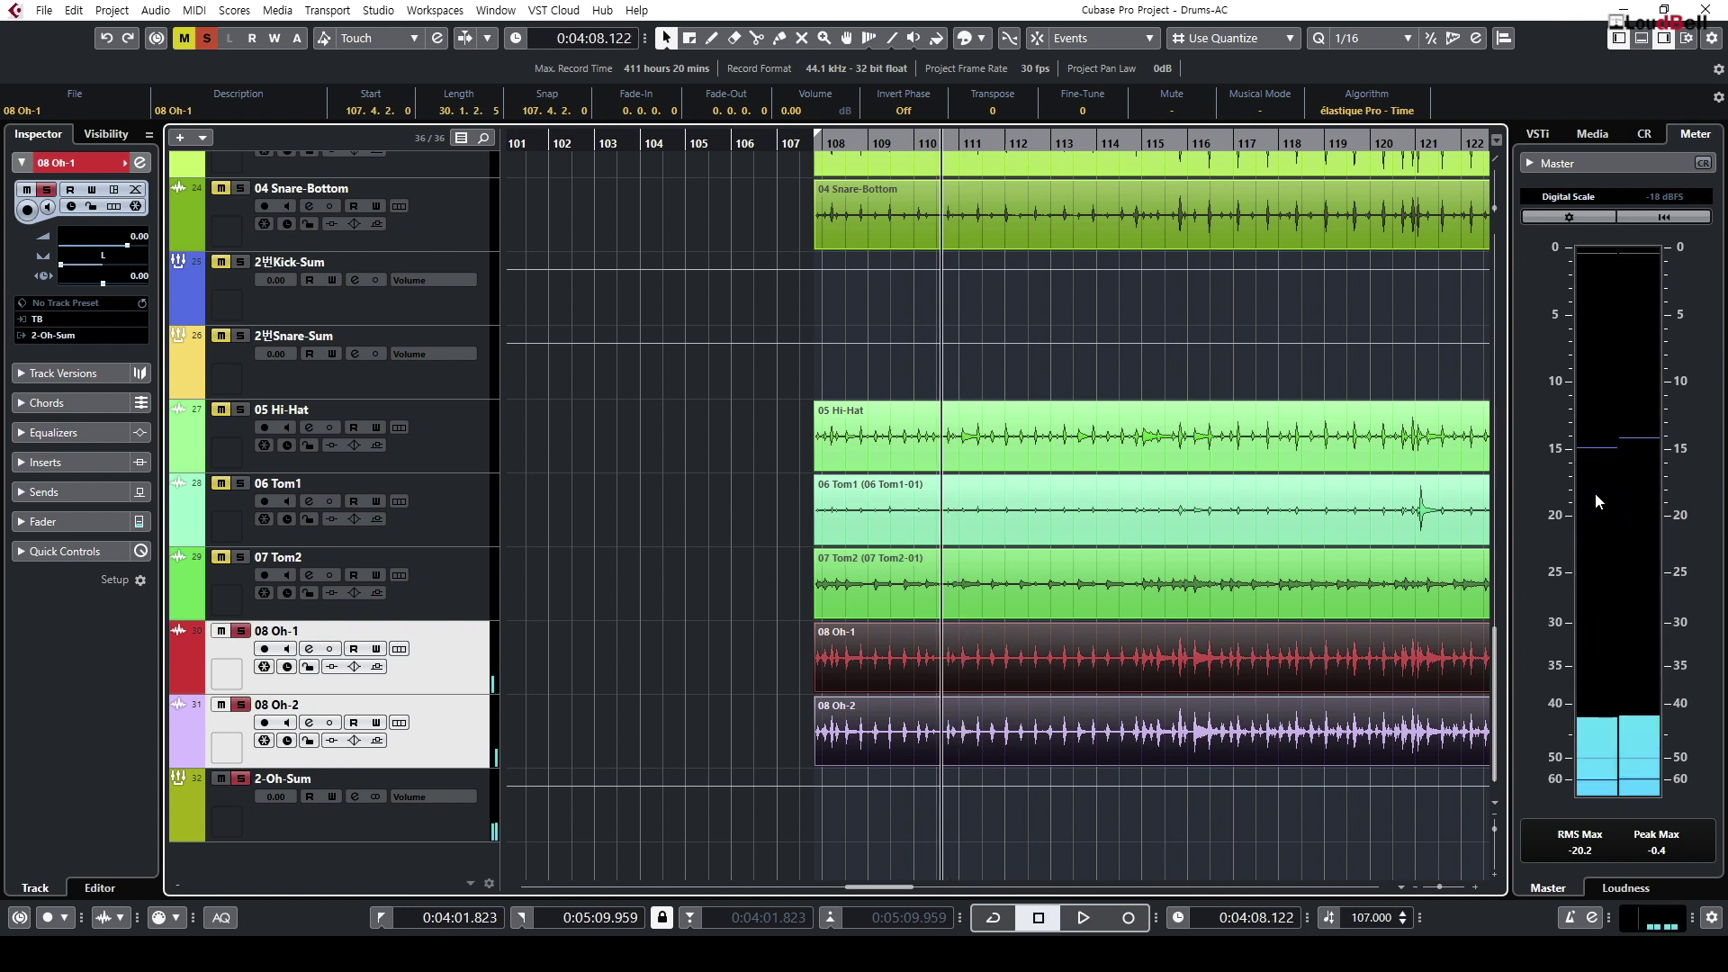
key("space")
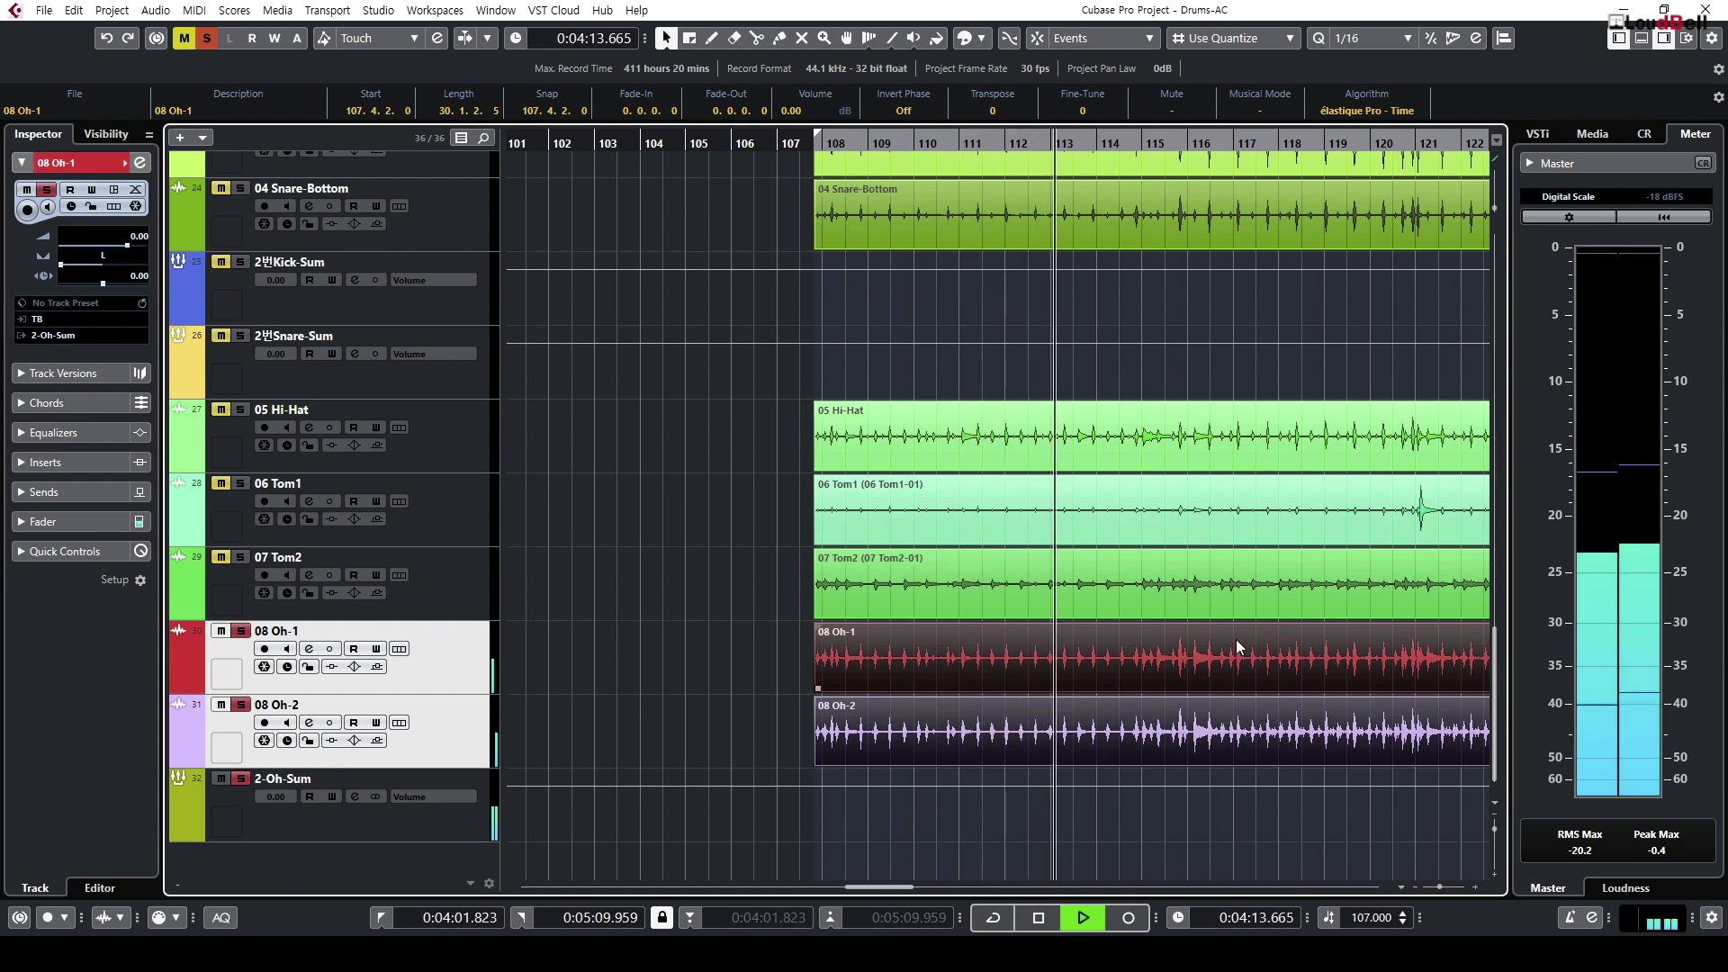
key("space")
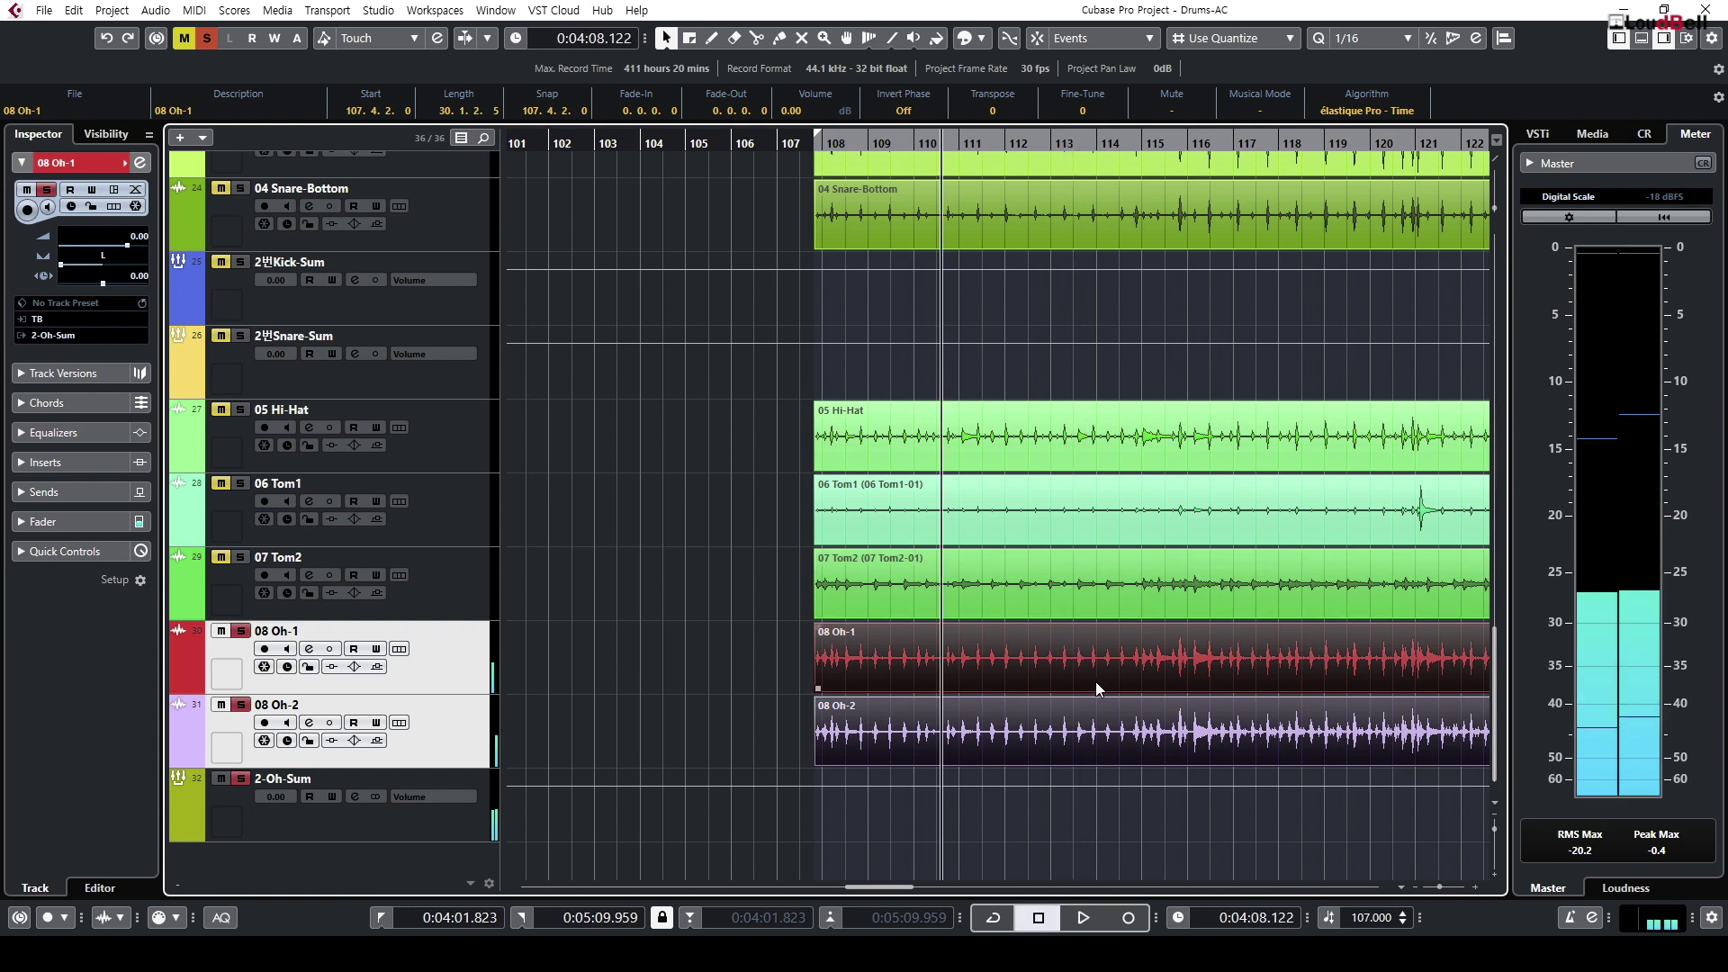
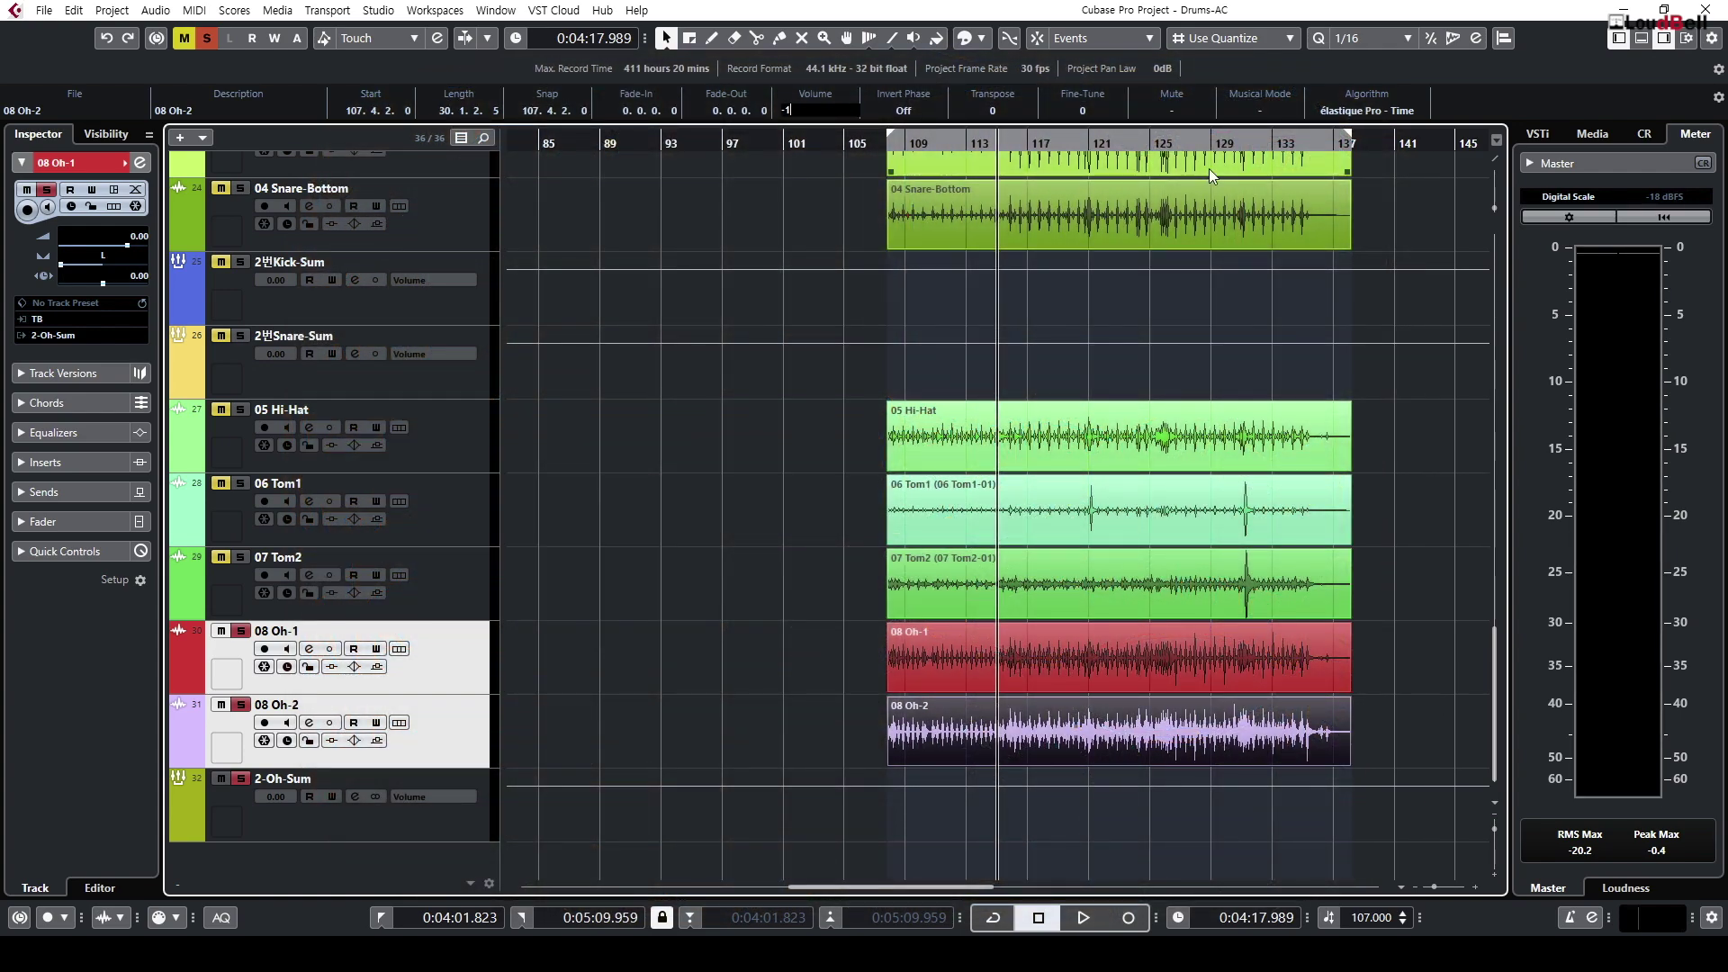
Step: Set the 08 Oh-2 event's volume to -1.50 dB and replay the overheads from about bars 114 and 111
key("Return")
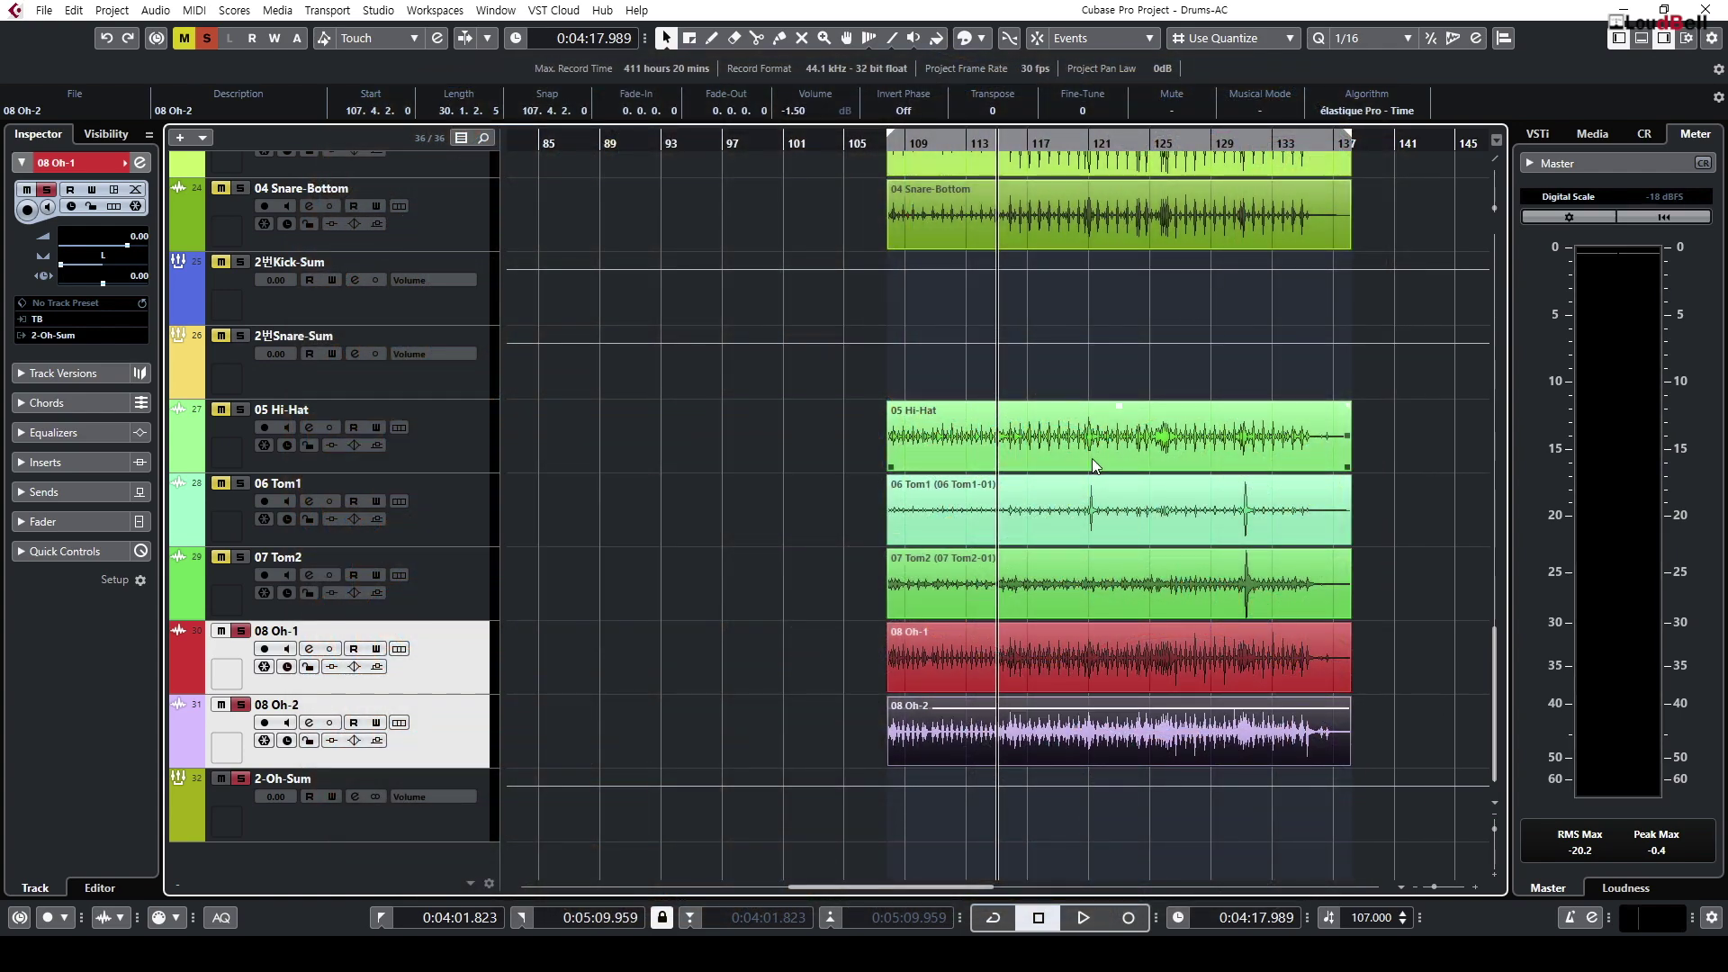
key("space")
key("h")
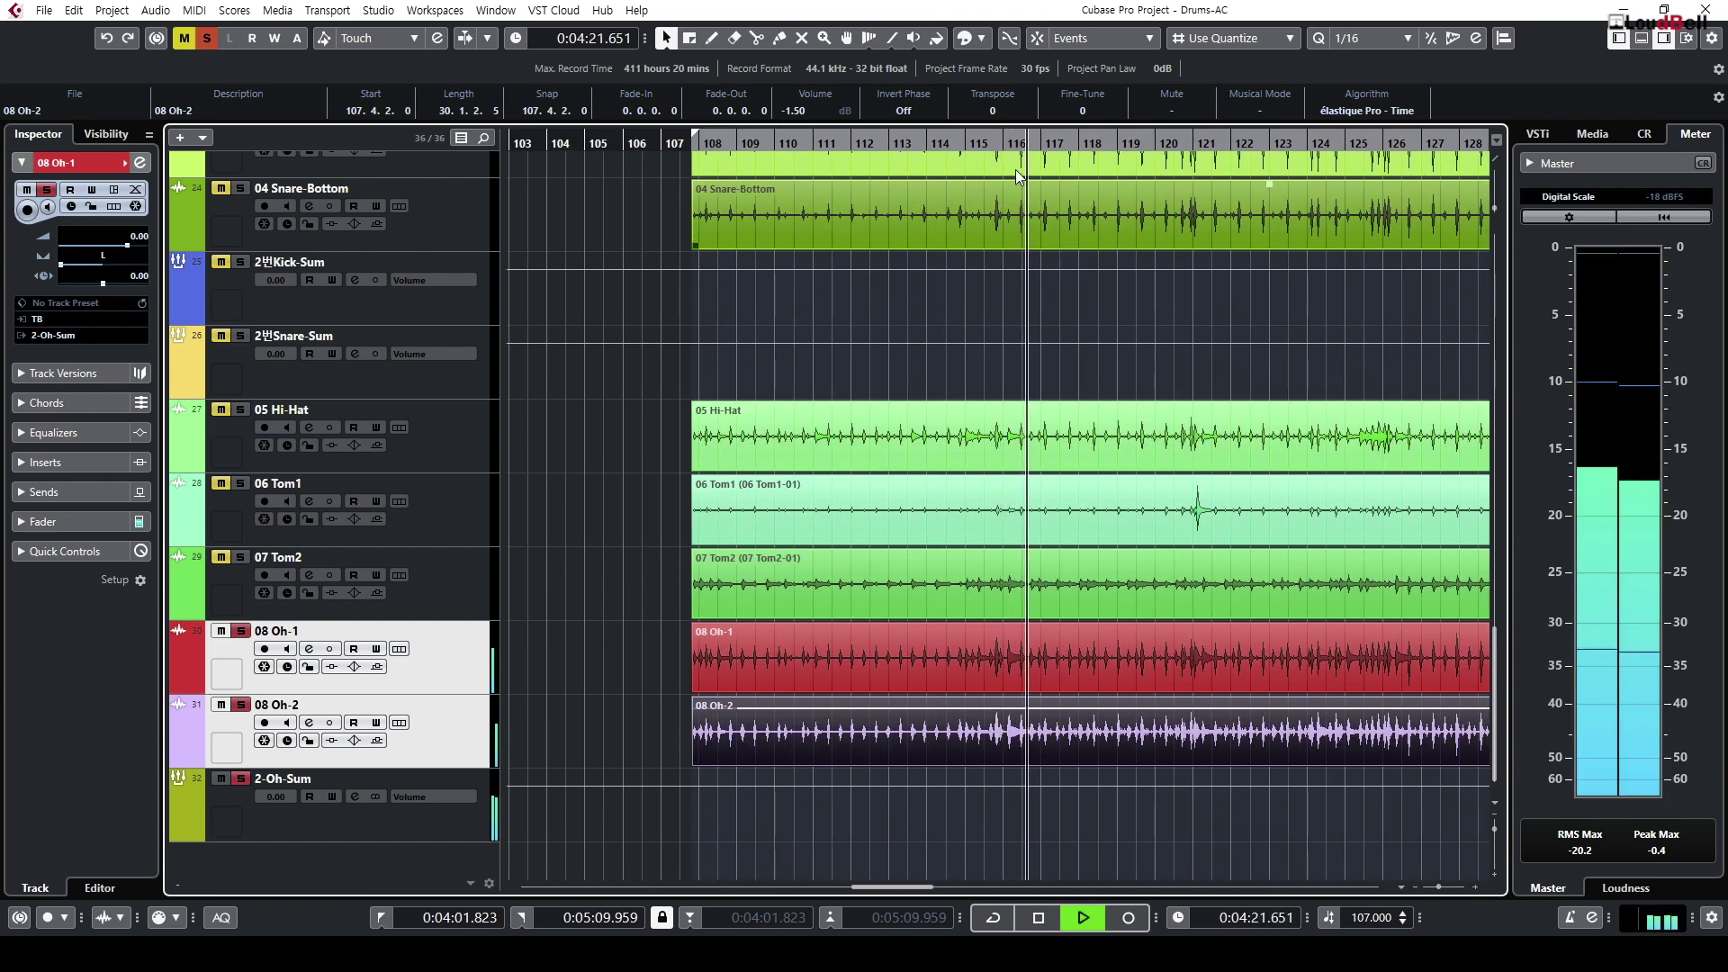
left_click(940, 146)
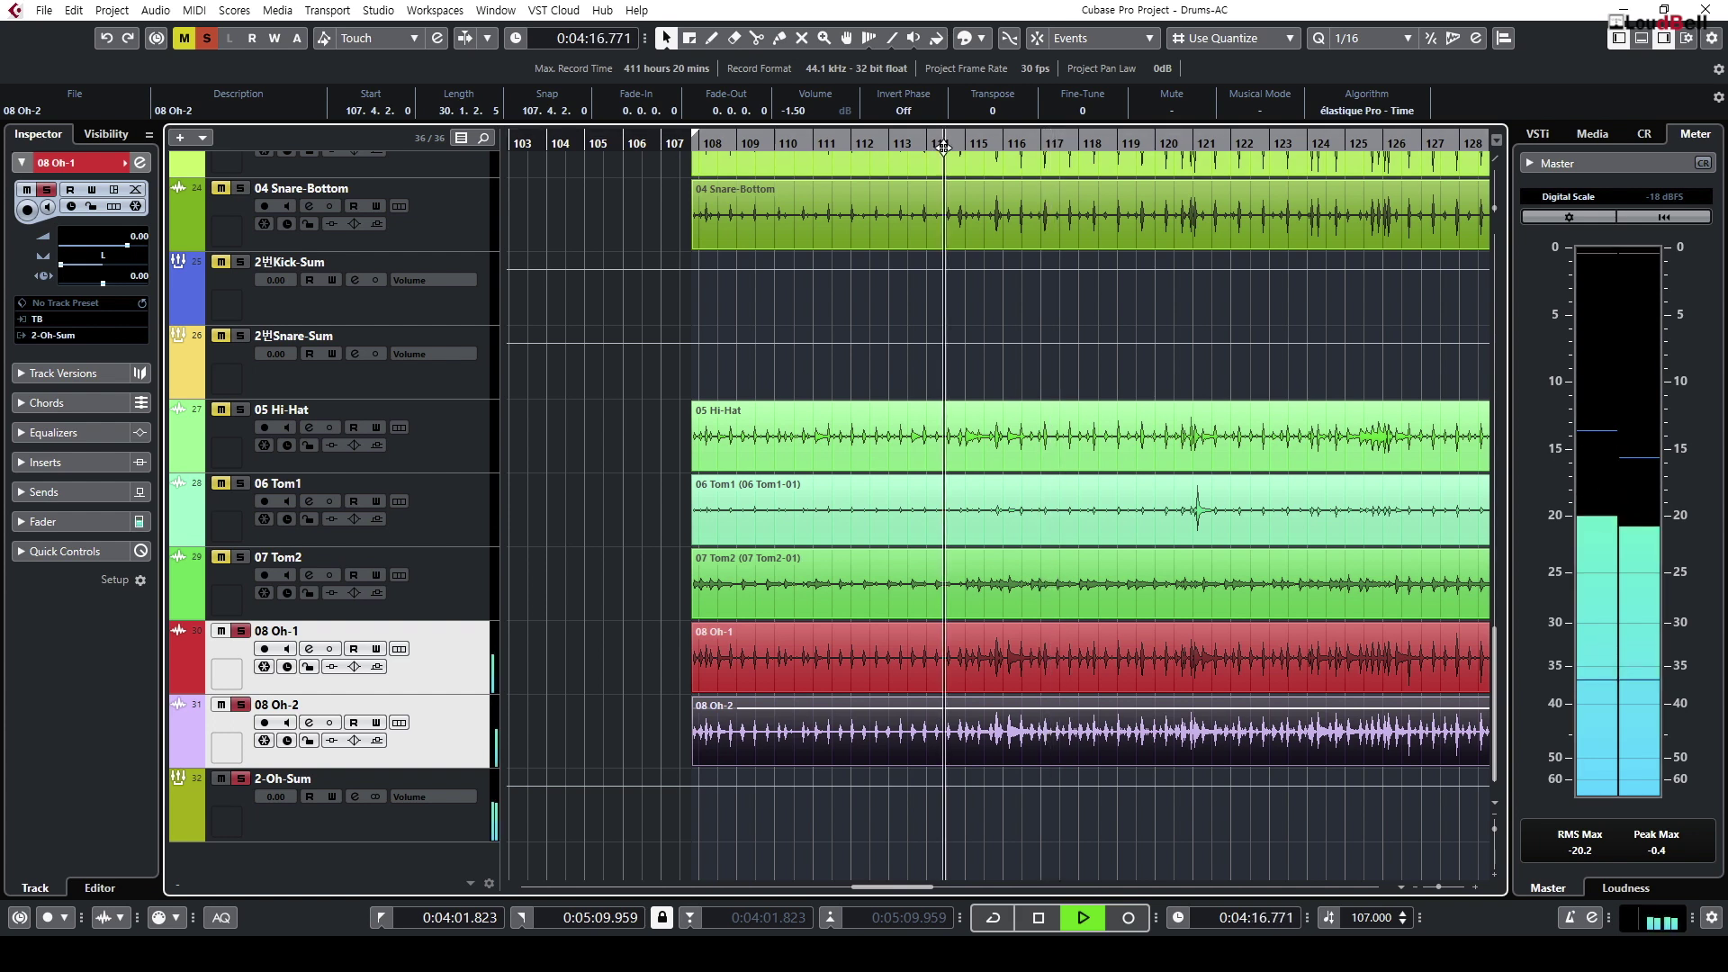
left_click(818, 147)
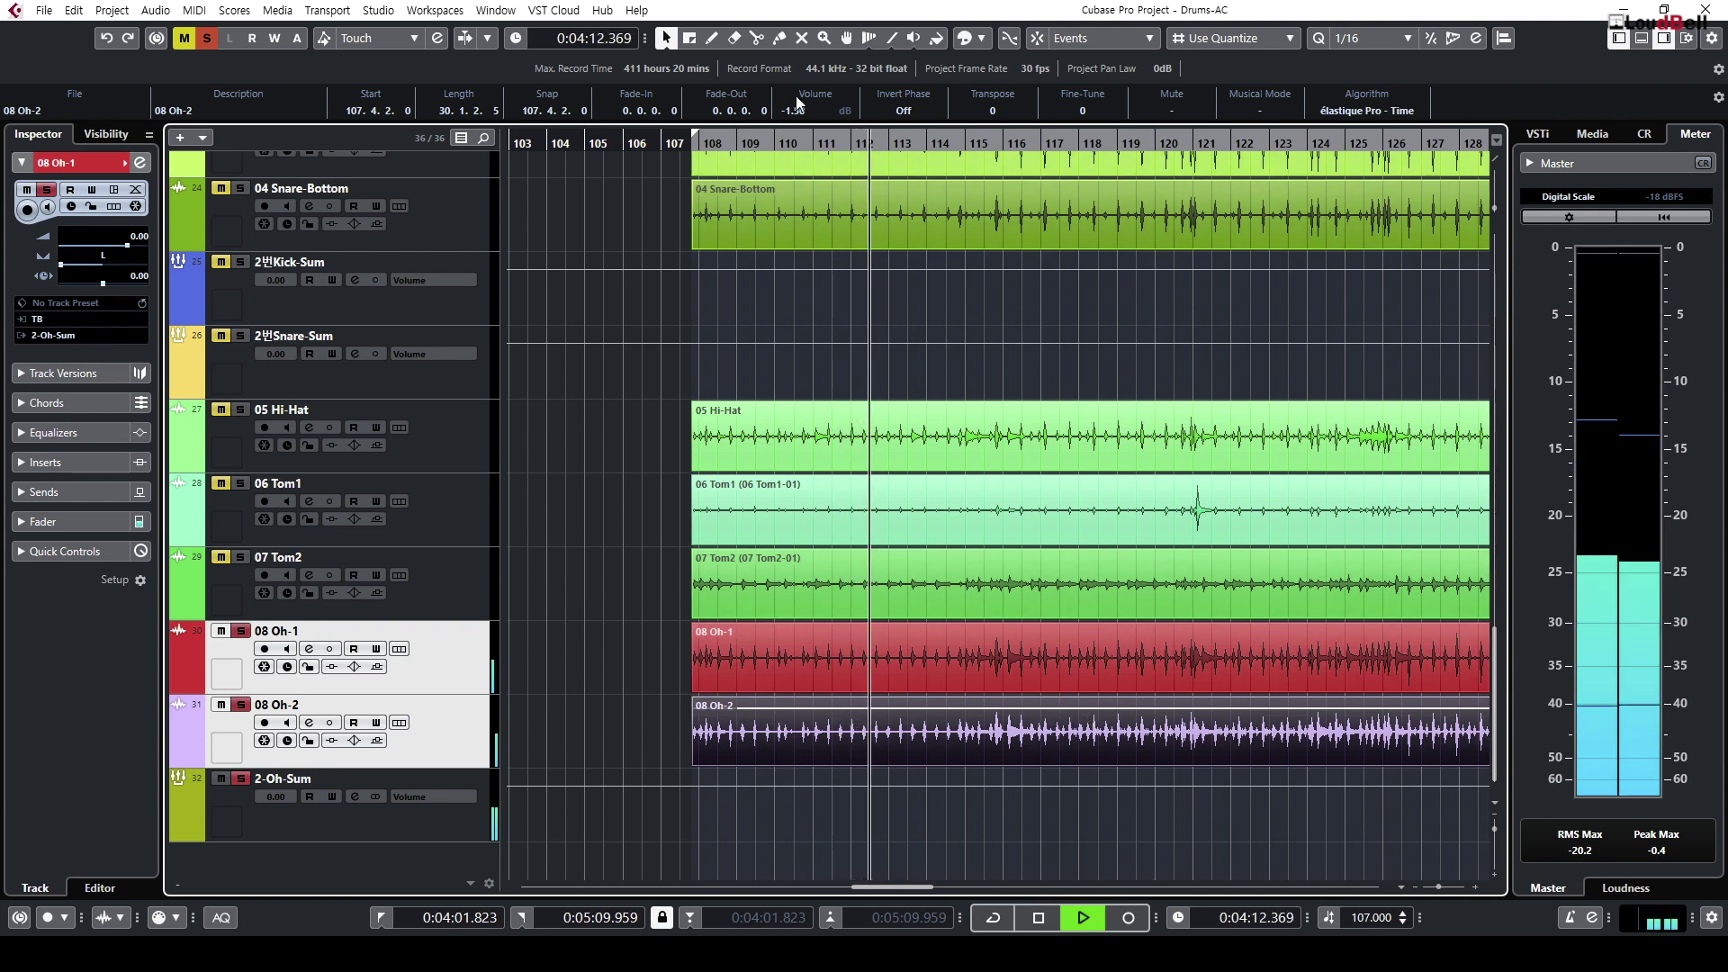
Step: Set the 08 Oh-2 event's volume to -1.30 dB, replay the soloed overheads and stop playback with nothing selected
scroll(799, 110, "up", 2)
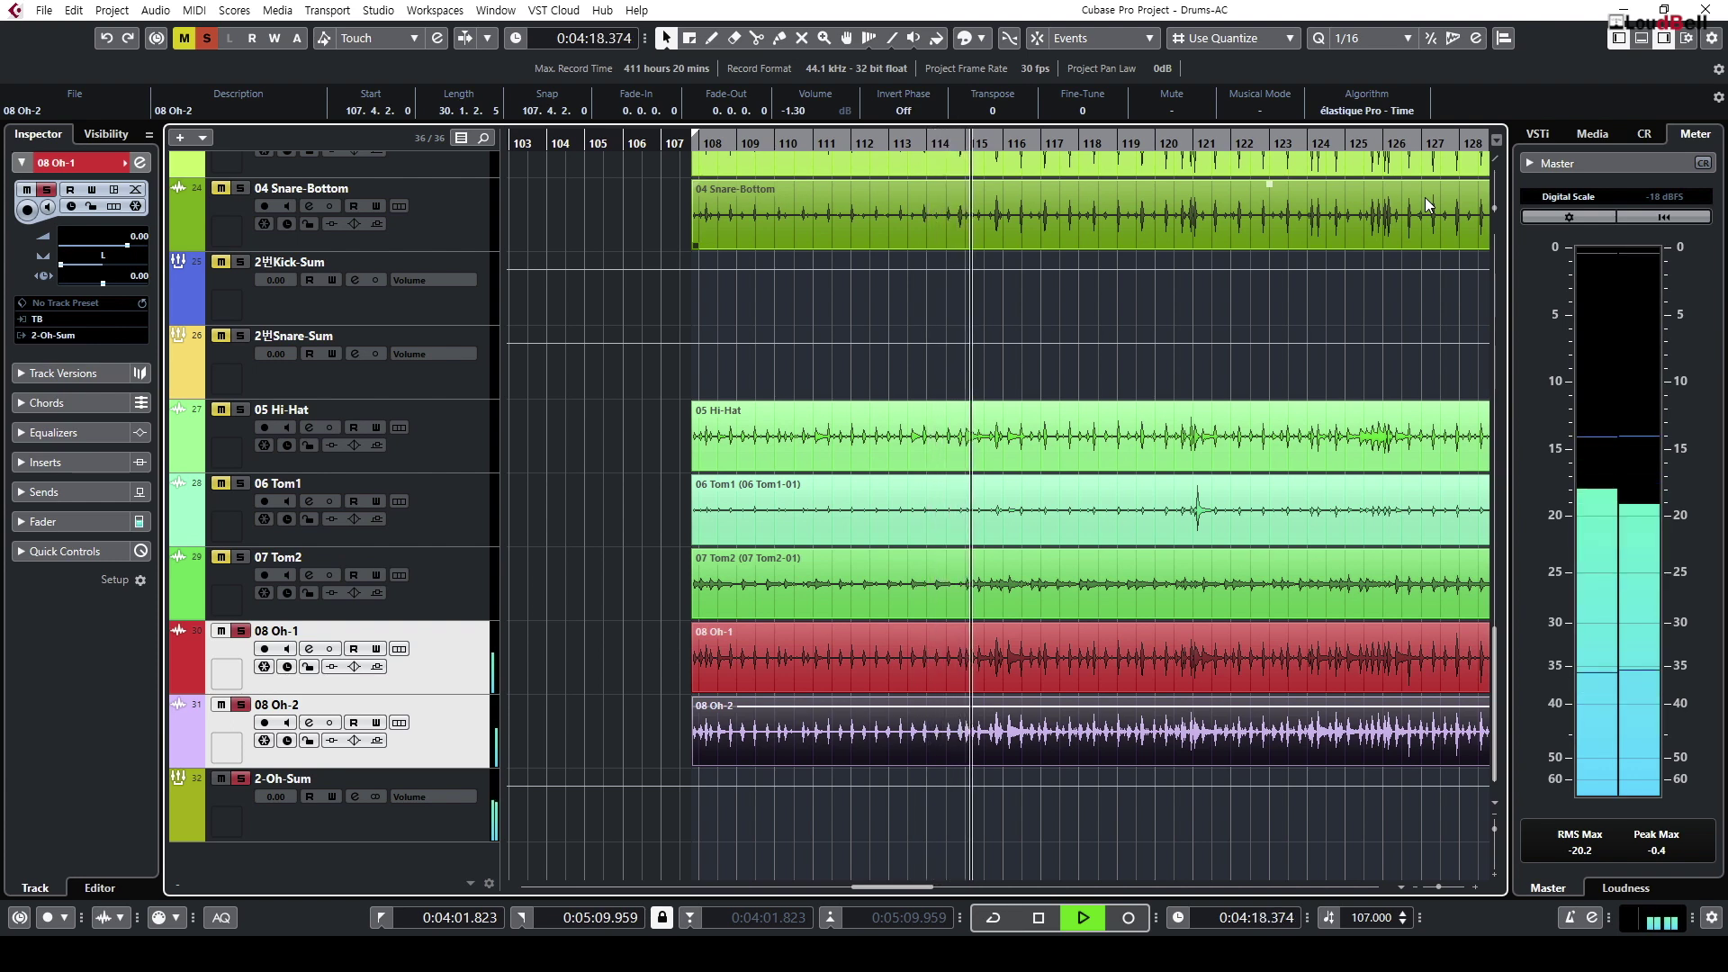
key("space")
scroll(1126, 533, "down", 3)
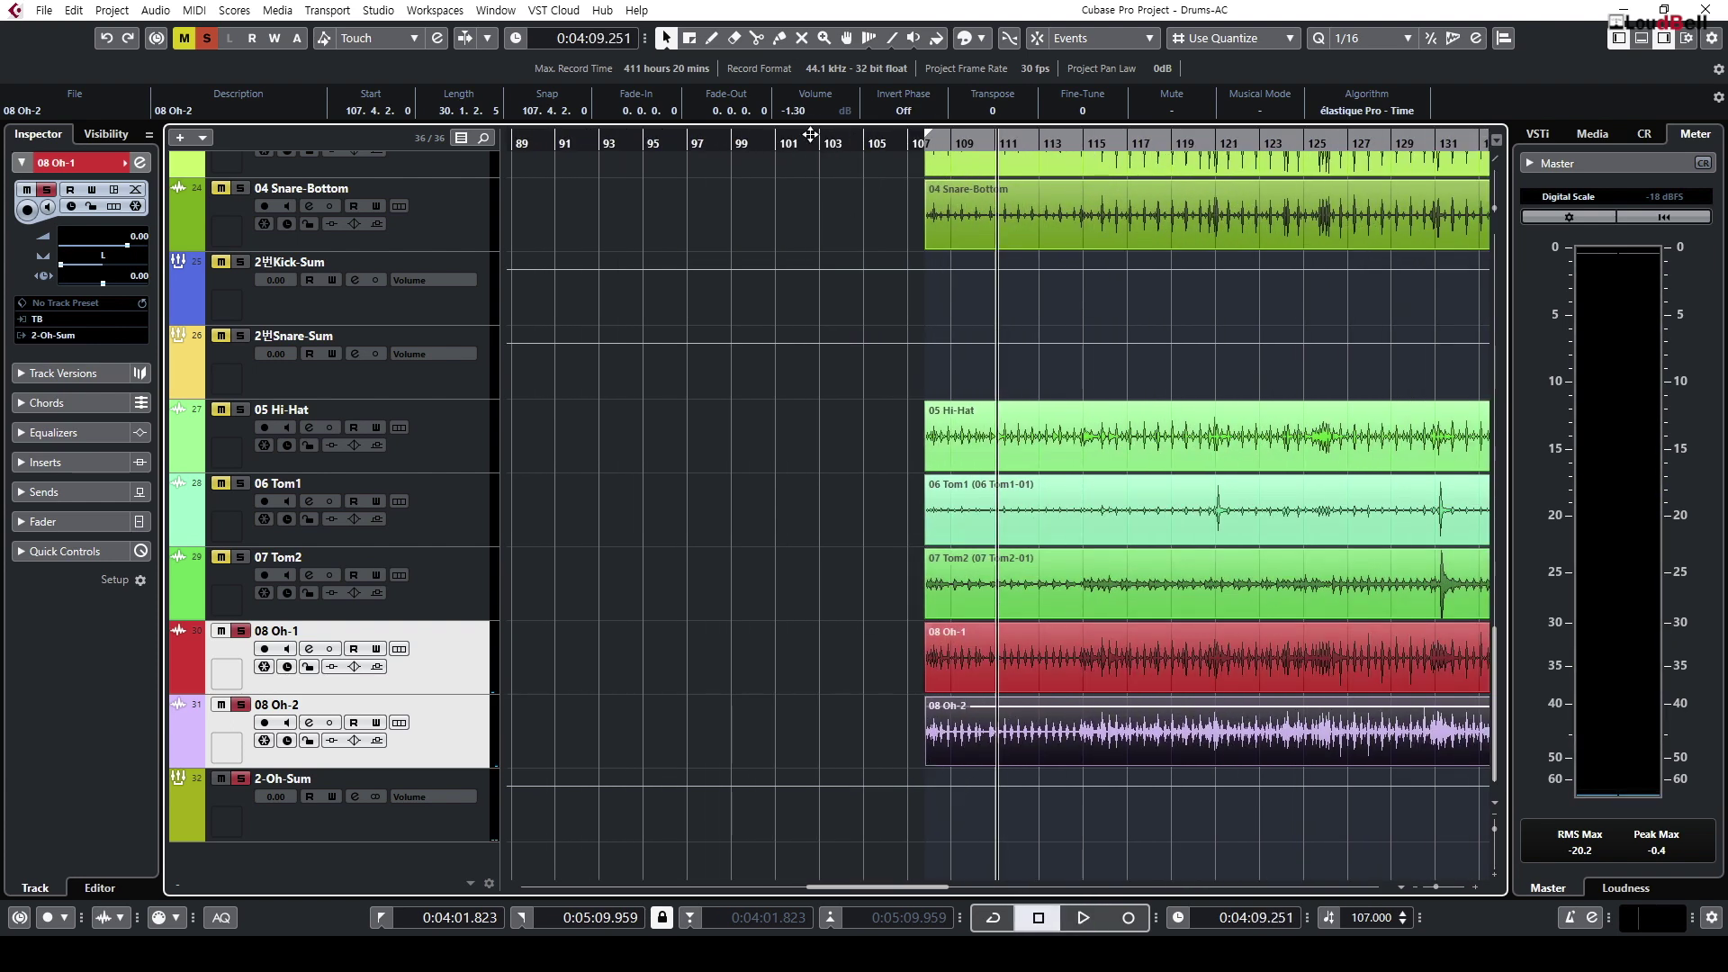
scroll(1053, 740, "down", 6)
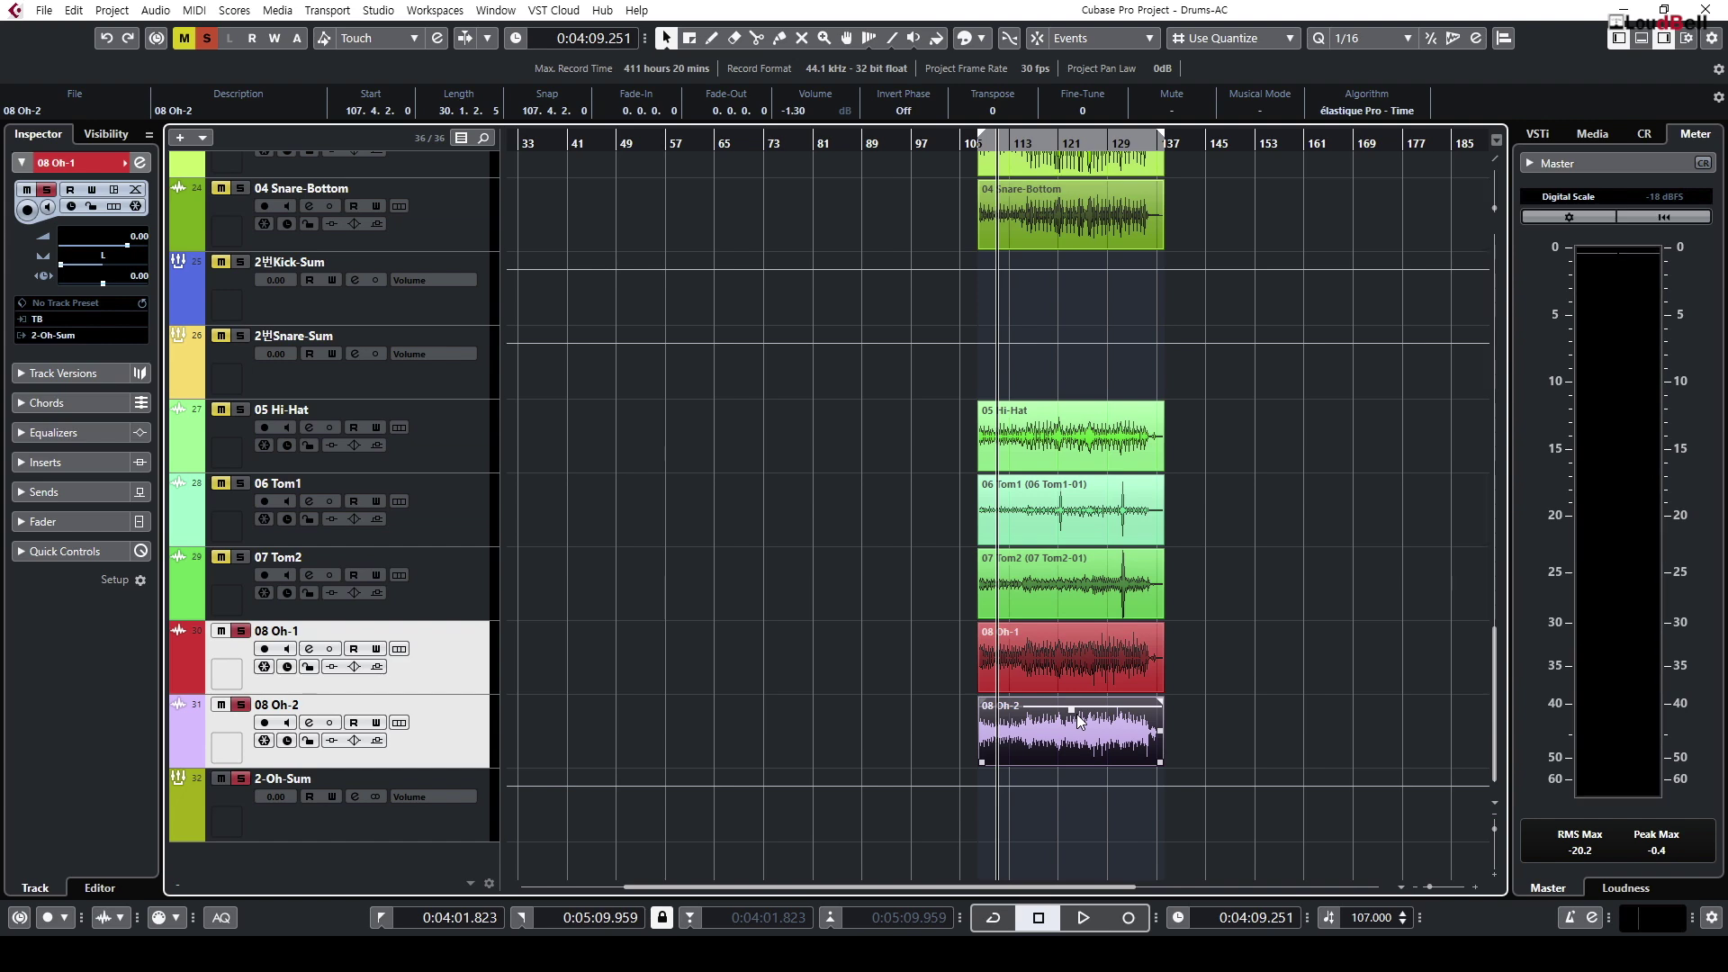
scroll(1344, 765, "down", 2)
left_click(1234, 679)
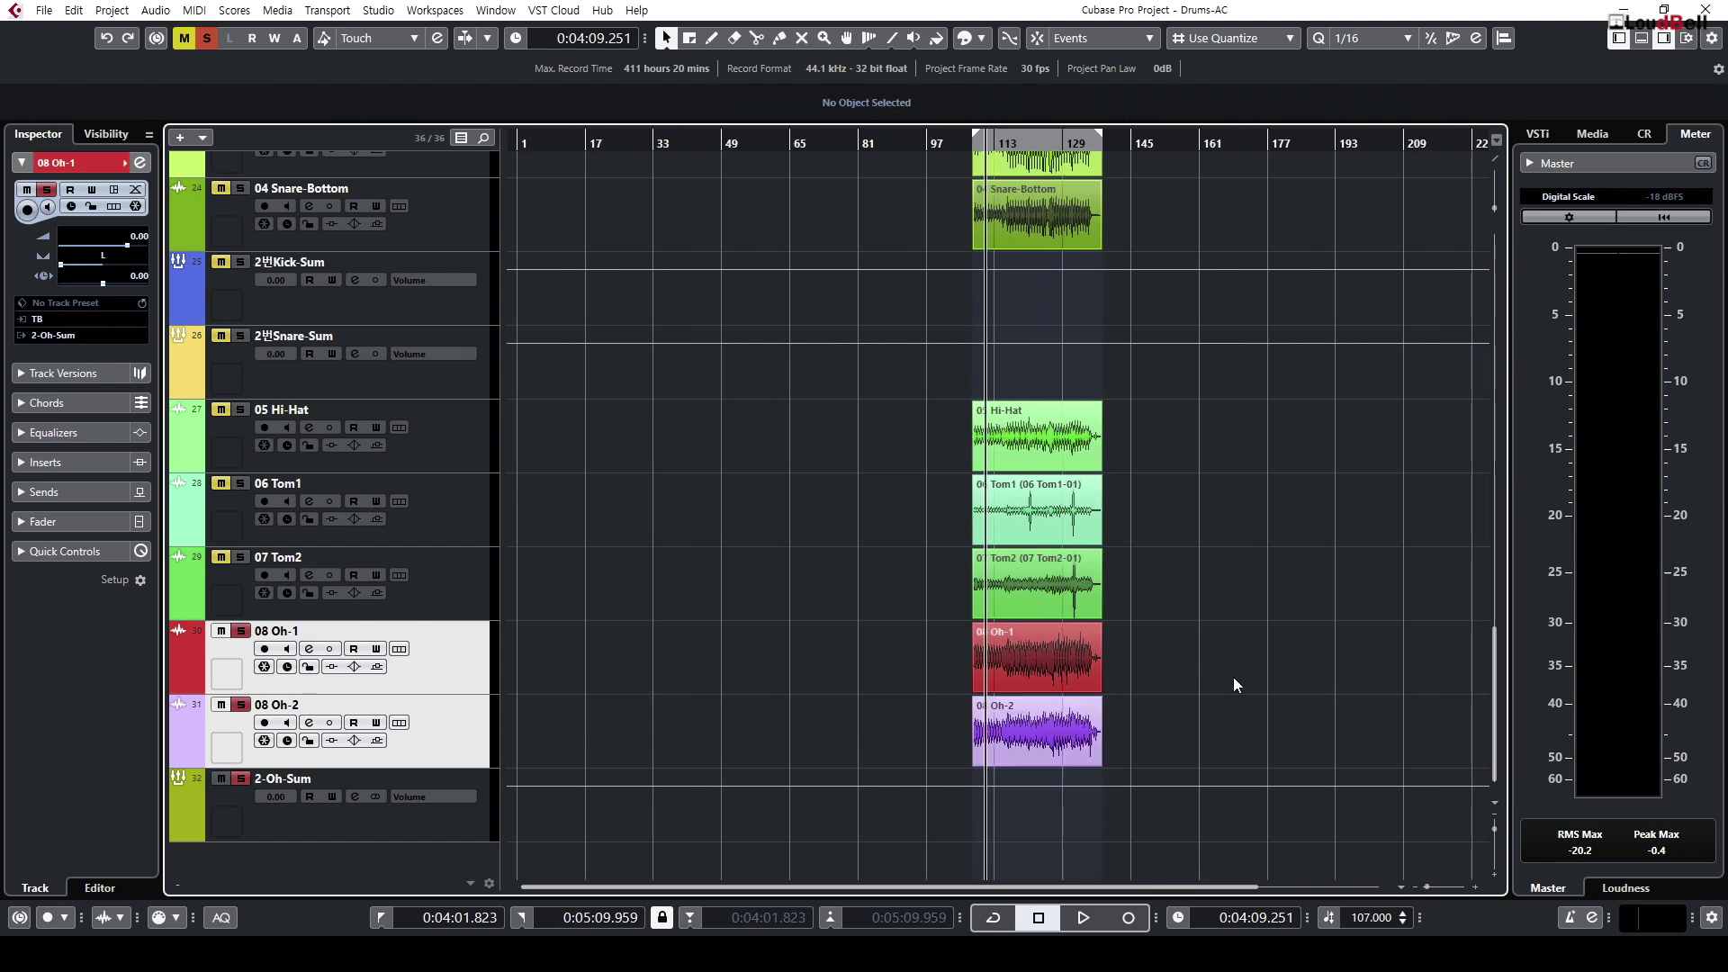
Step: Mute the 08 Oh-1 and 08 Oh-2 events and unmute them again
scroll(1219, 670, "down", 5)
scroll(1197, 679, "up", 4)
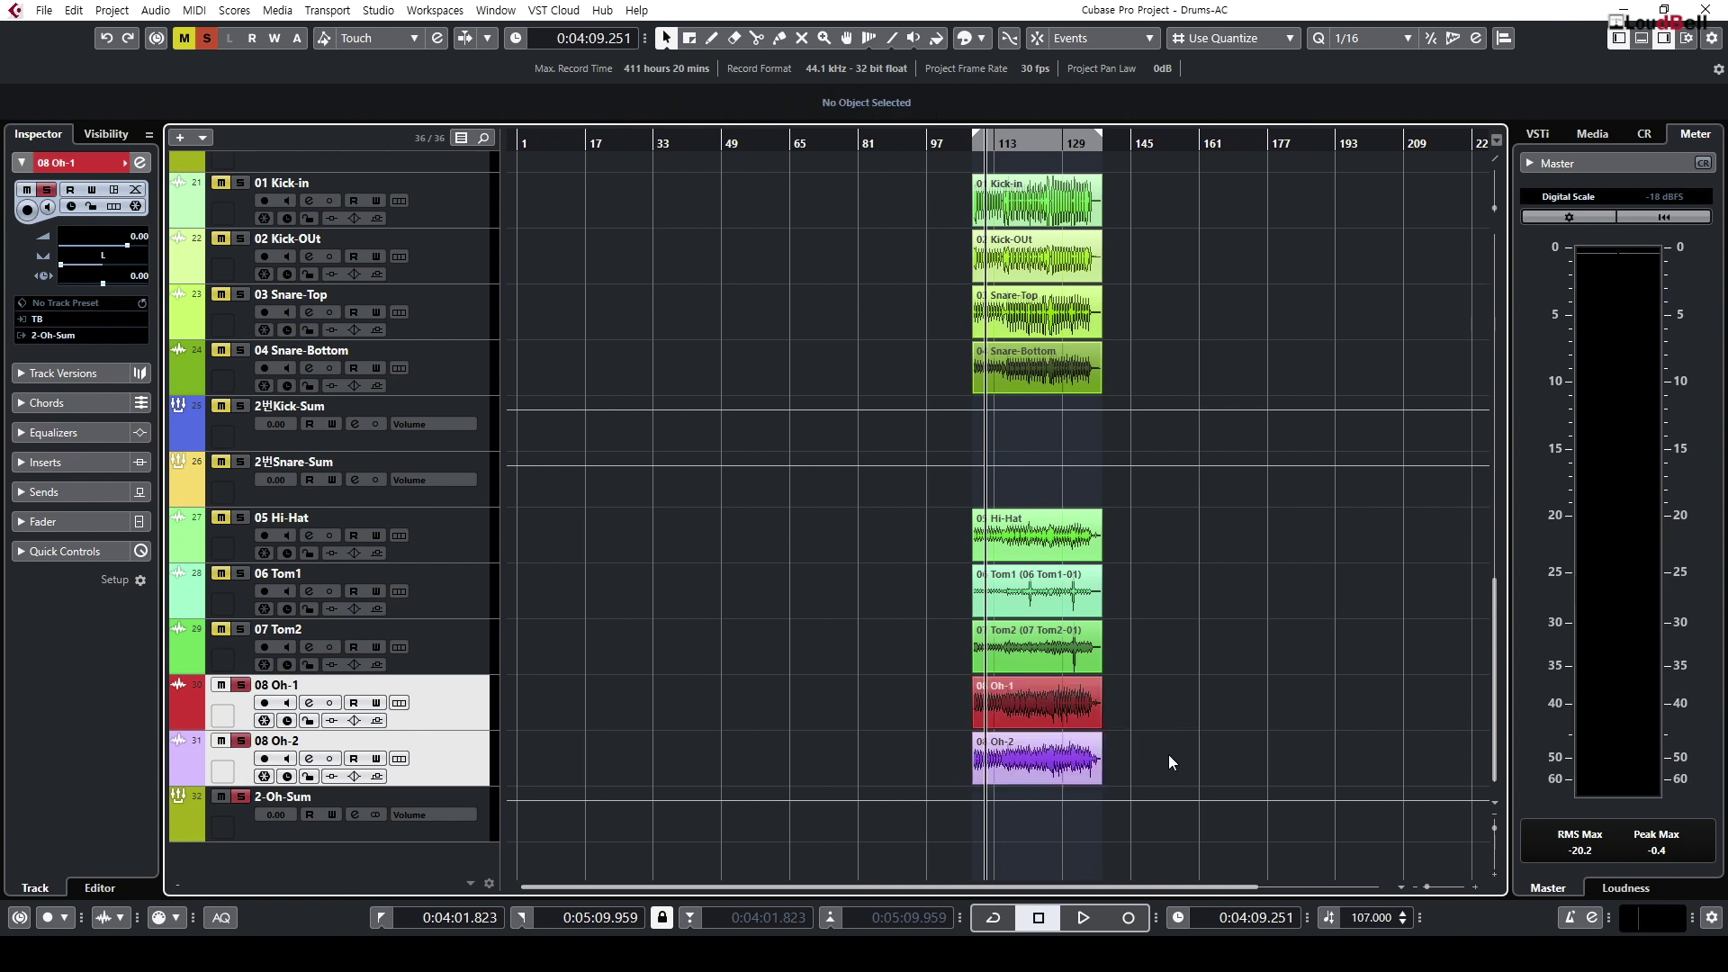
key("7")
left_click_drag(1147, 756, 1039, 708)
key("1")
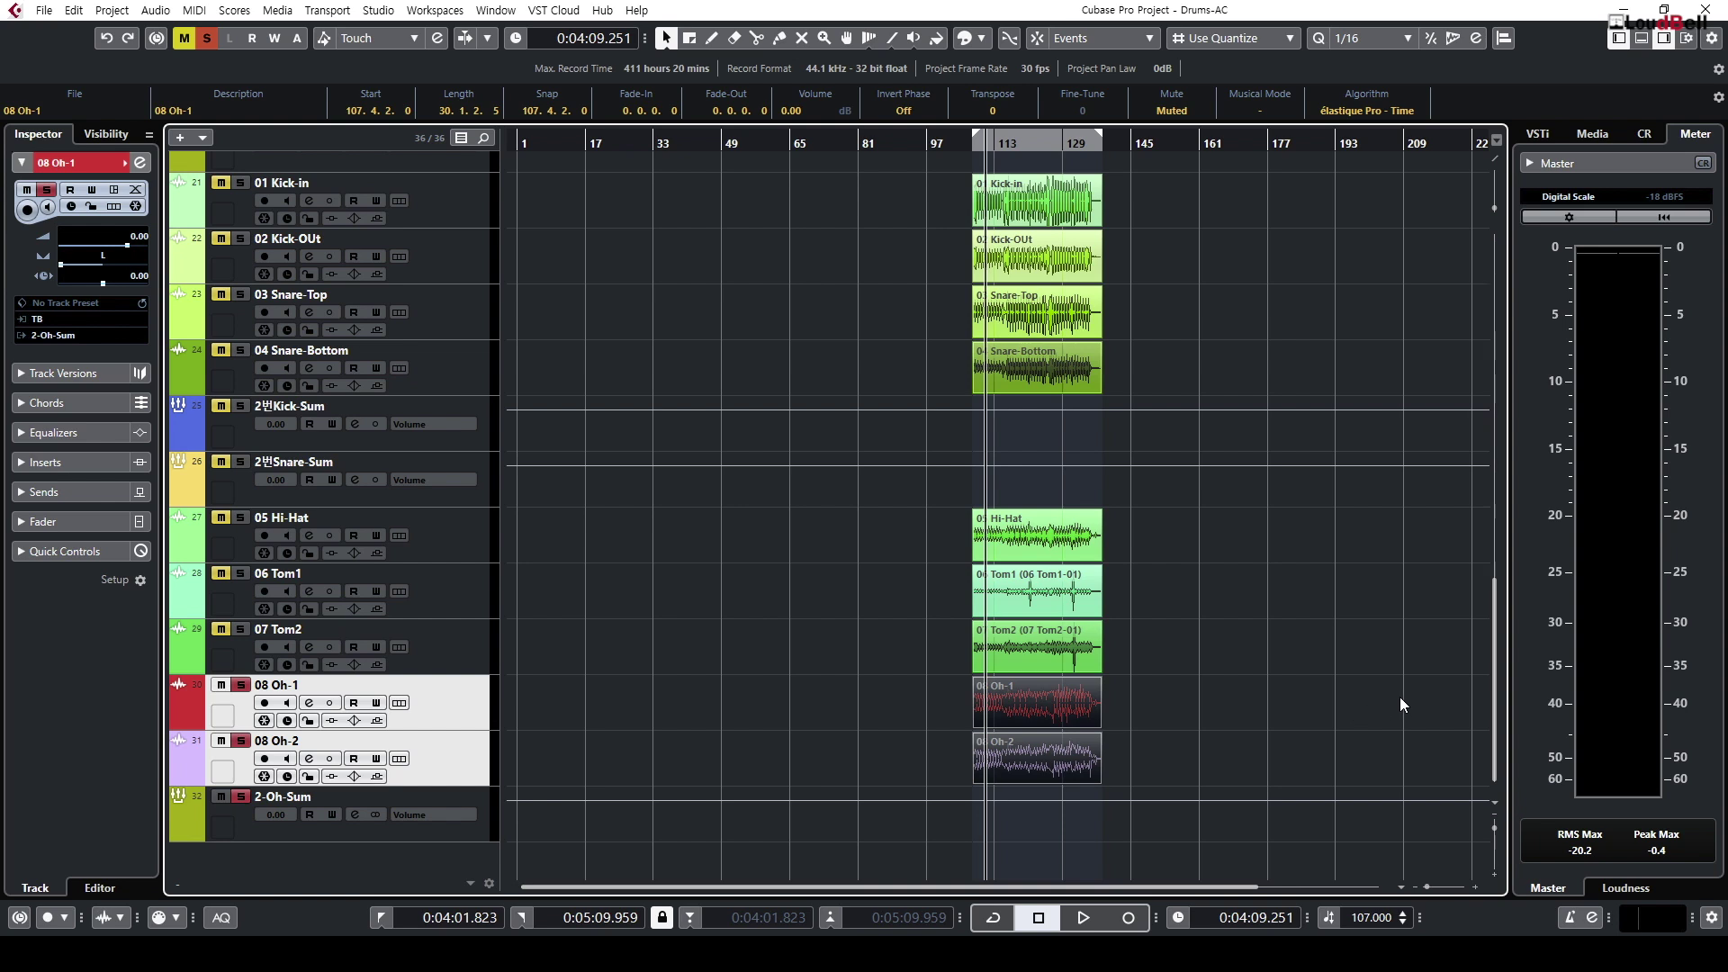
key("7")
left_click_drag(1197, 704, 930, 793)
key("1")
left_click(1265, 691)
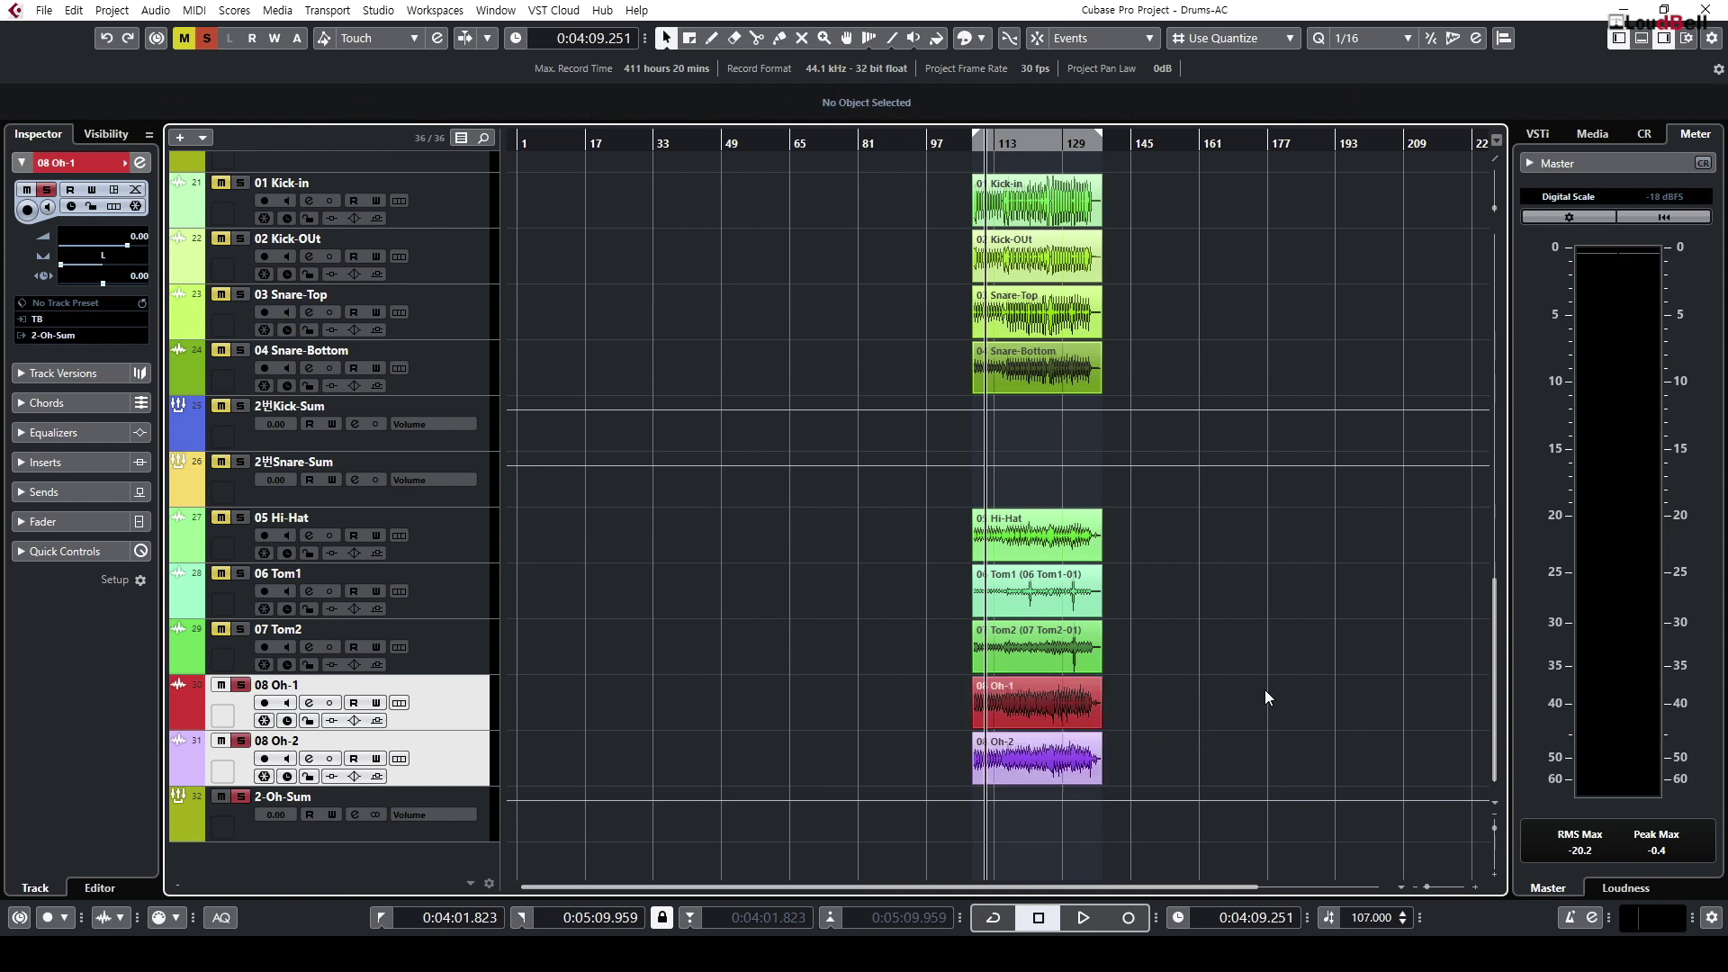
Step: Turn off solo on the 2-Oh-Sum group and solo the 1-Oh-Sum (D) group instead
key("shift+g")
key("shift+h")
scroll(1213, 703, "up", 2)
scroll(1215, 712, "down", 3)
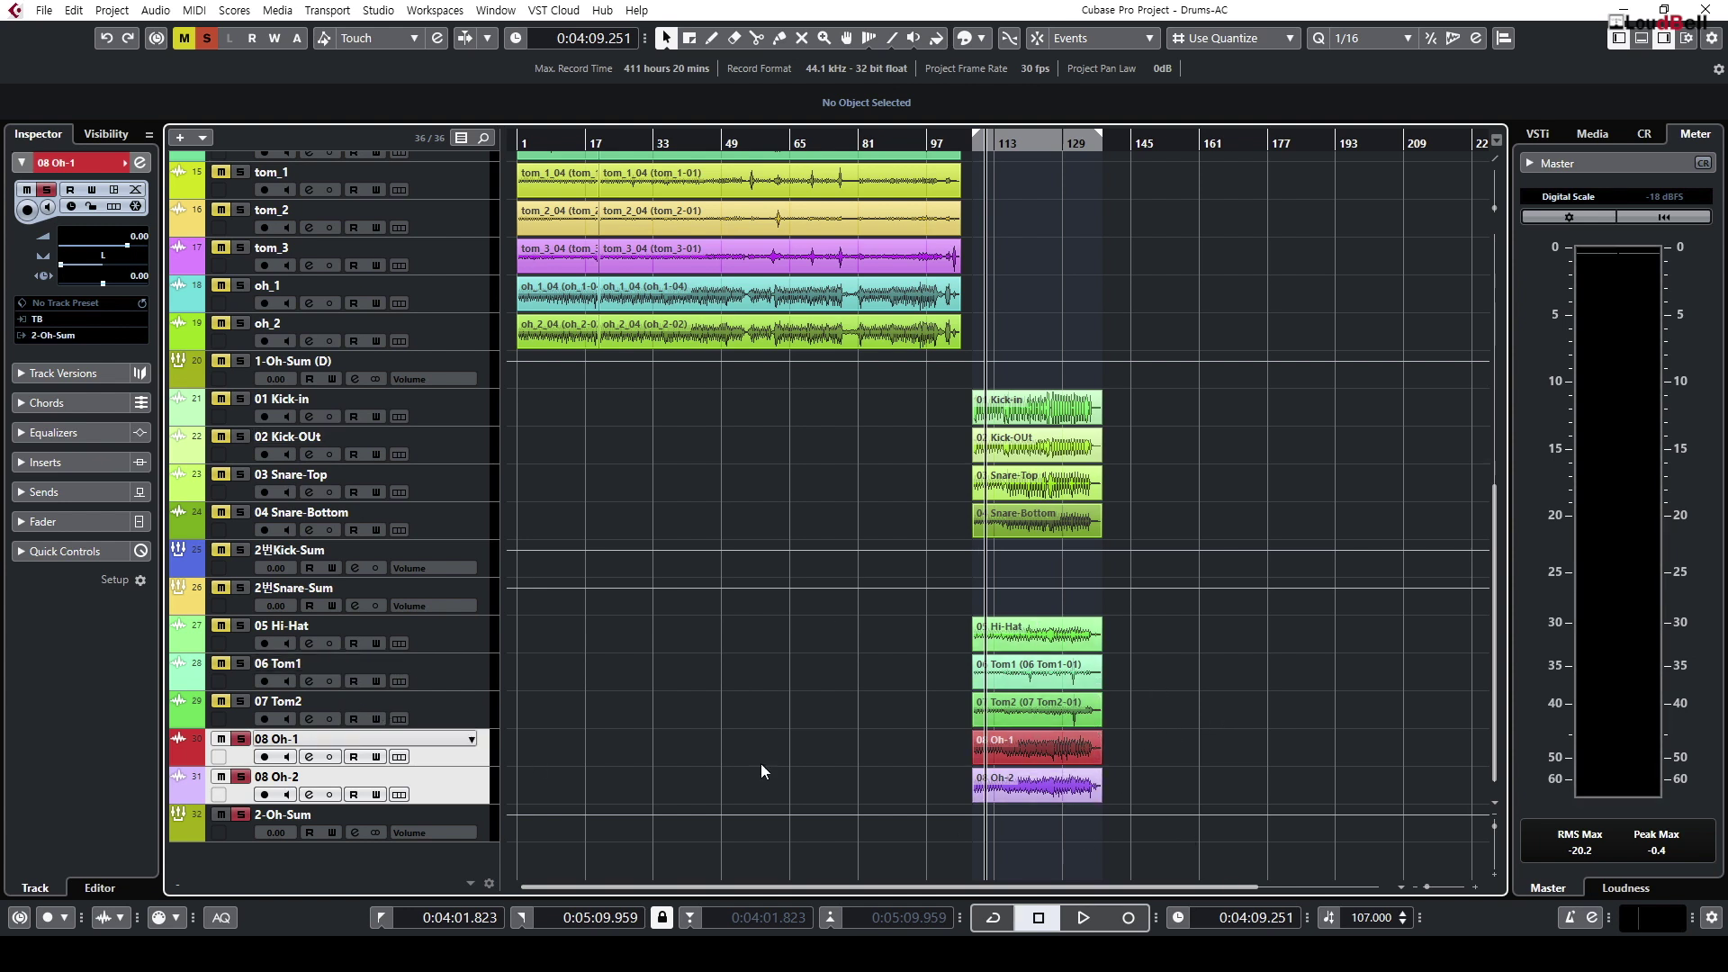
left_click(485, 819)
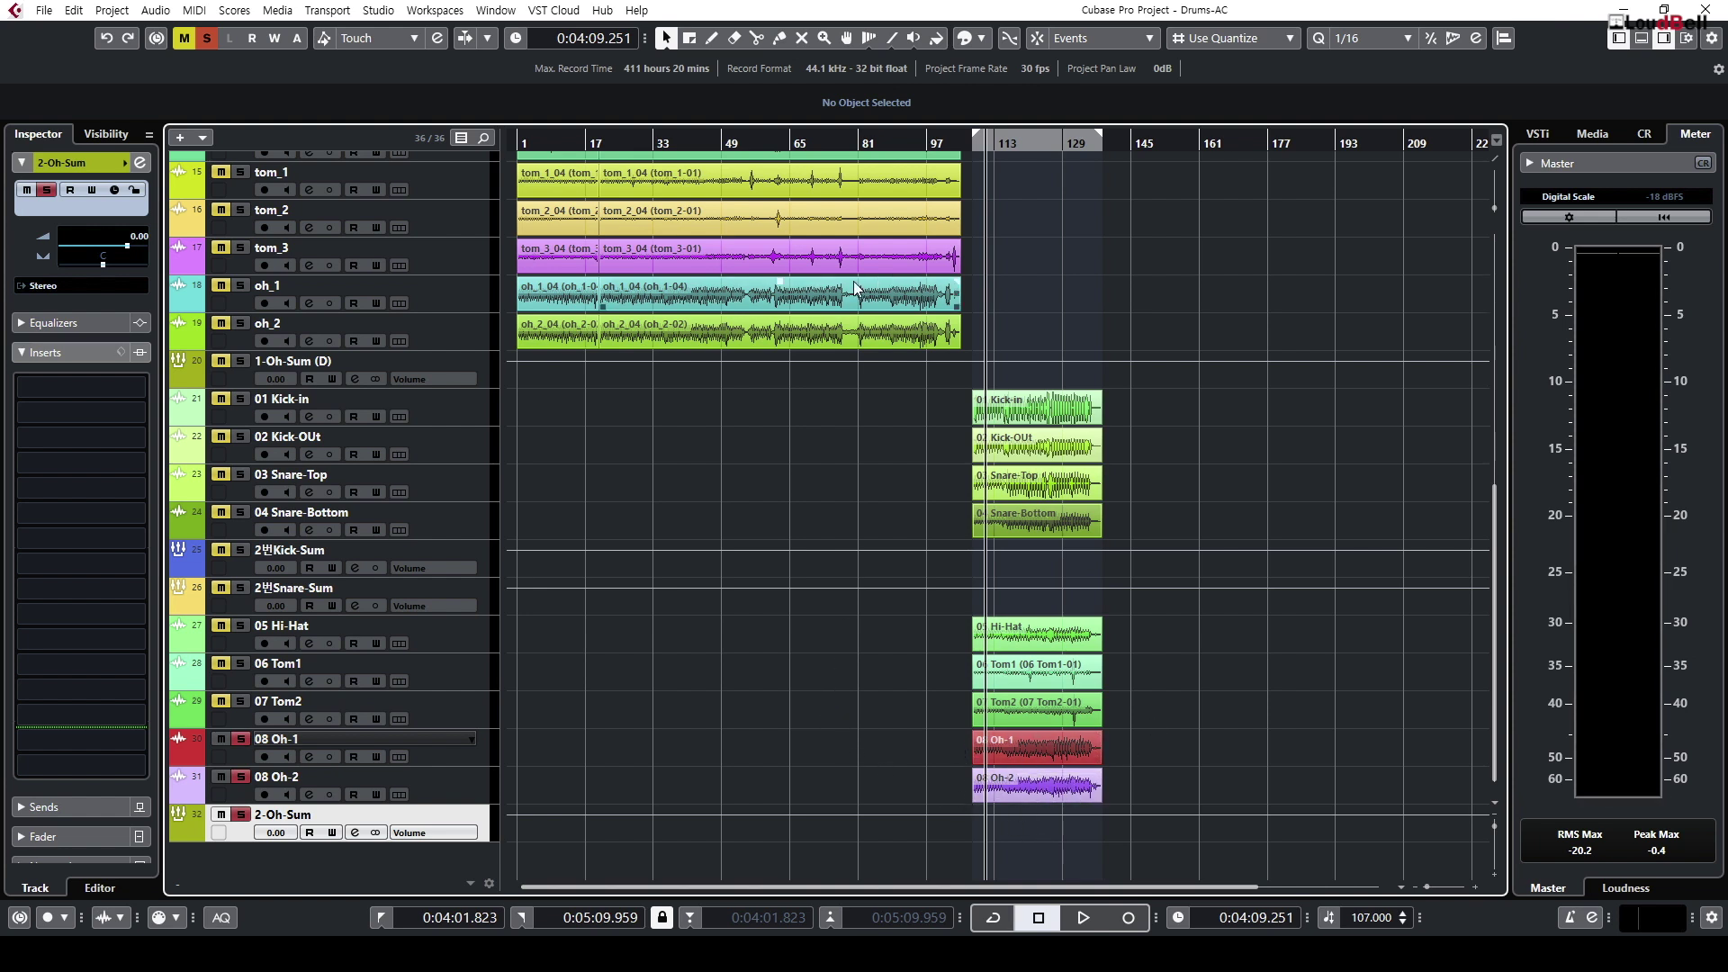
key("s")
left_click(446, 360)
key("s")
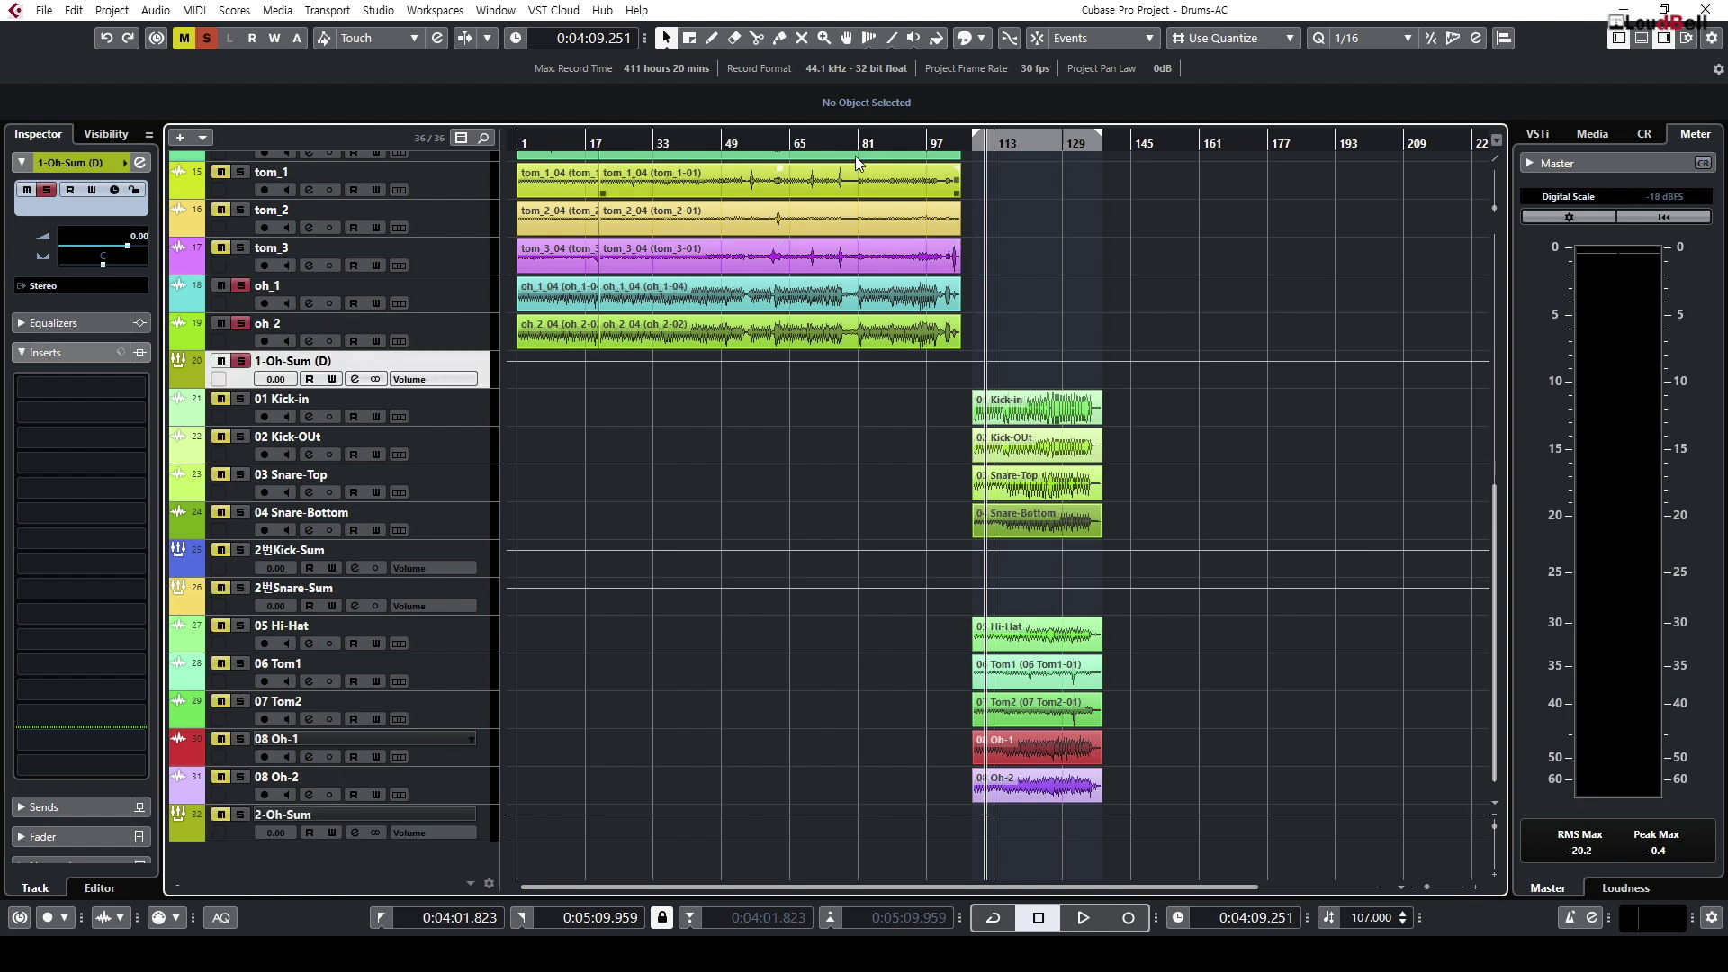
Step: Set the locators to the long oh_1 and oh_2 events' range and play the soloed overheads from its start
left_click(826, 331)
key("p")
key("KP_1")
key("space")
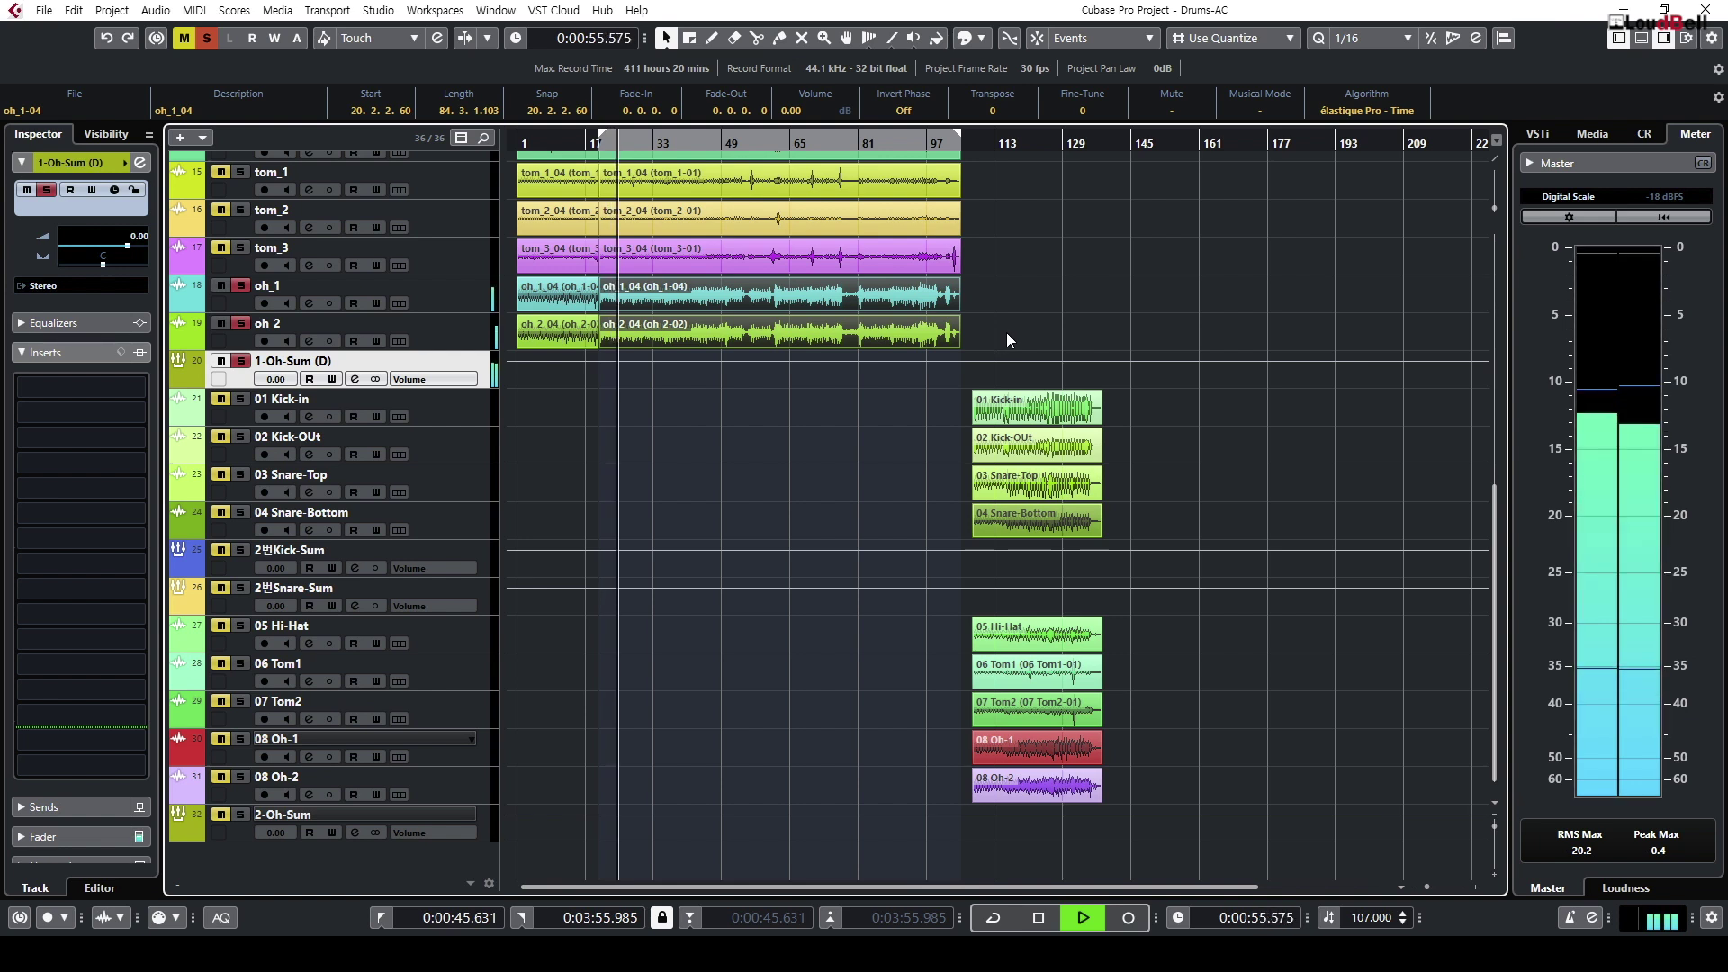
key("shift+h")
key("shift+h")
key("shift+h")
key("shift+h")
key("shift+h")
key("h")
key("h")
key("h")
key("g")
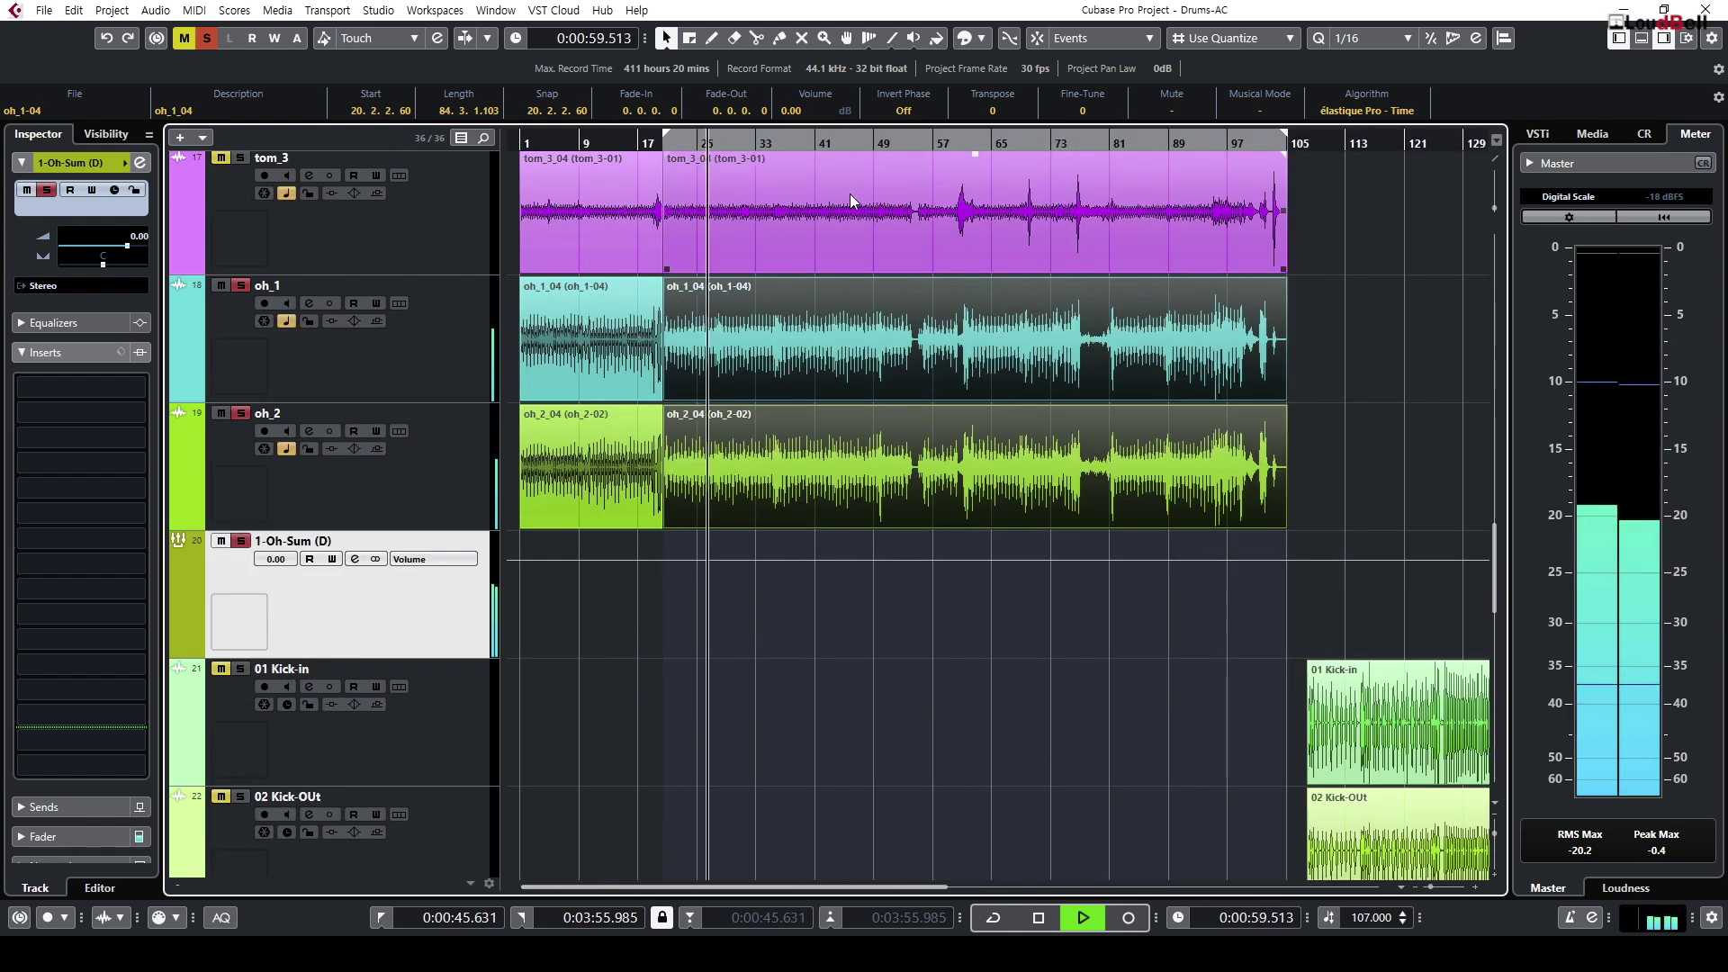
key("g")
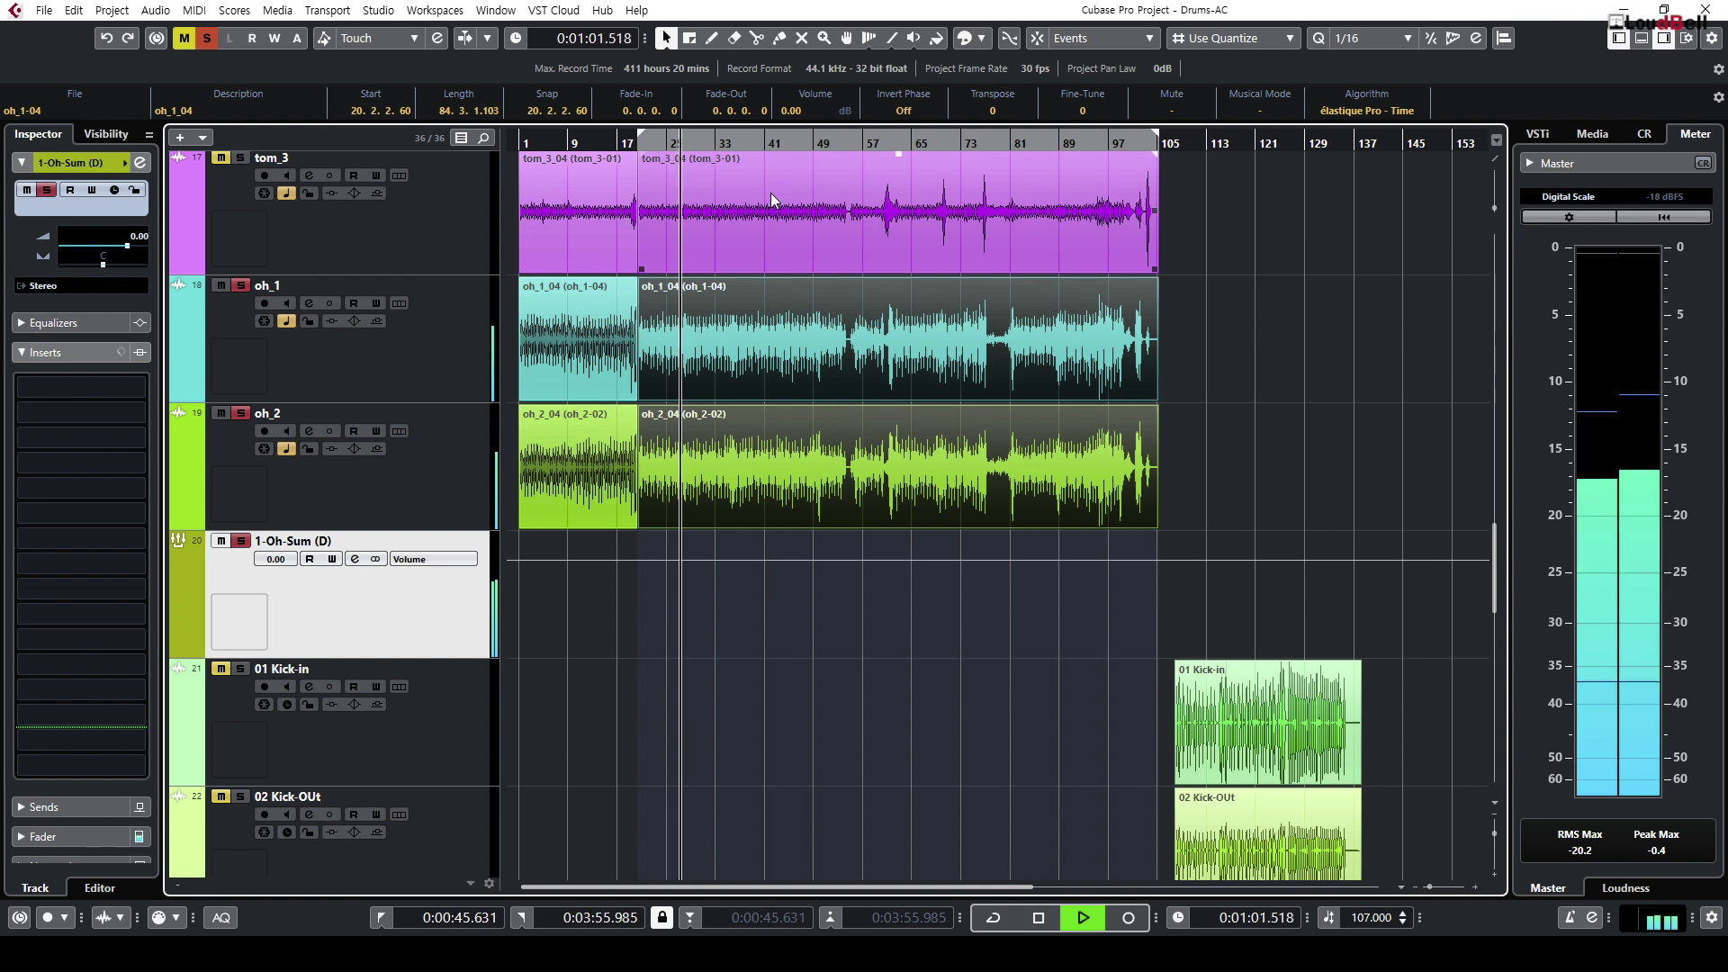
key("space")
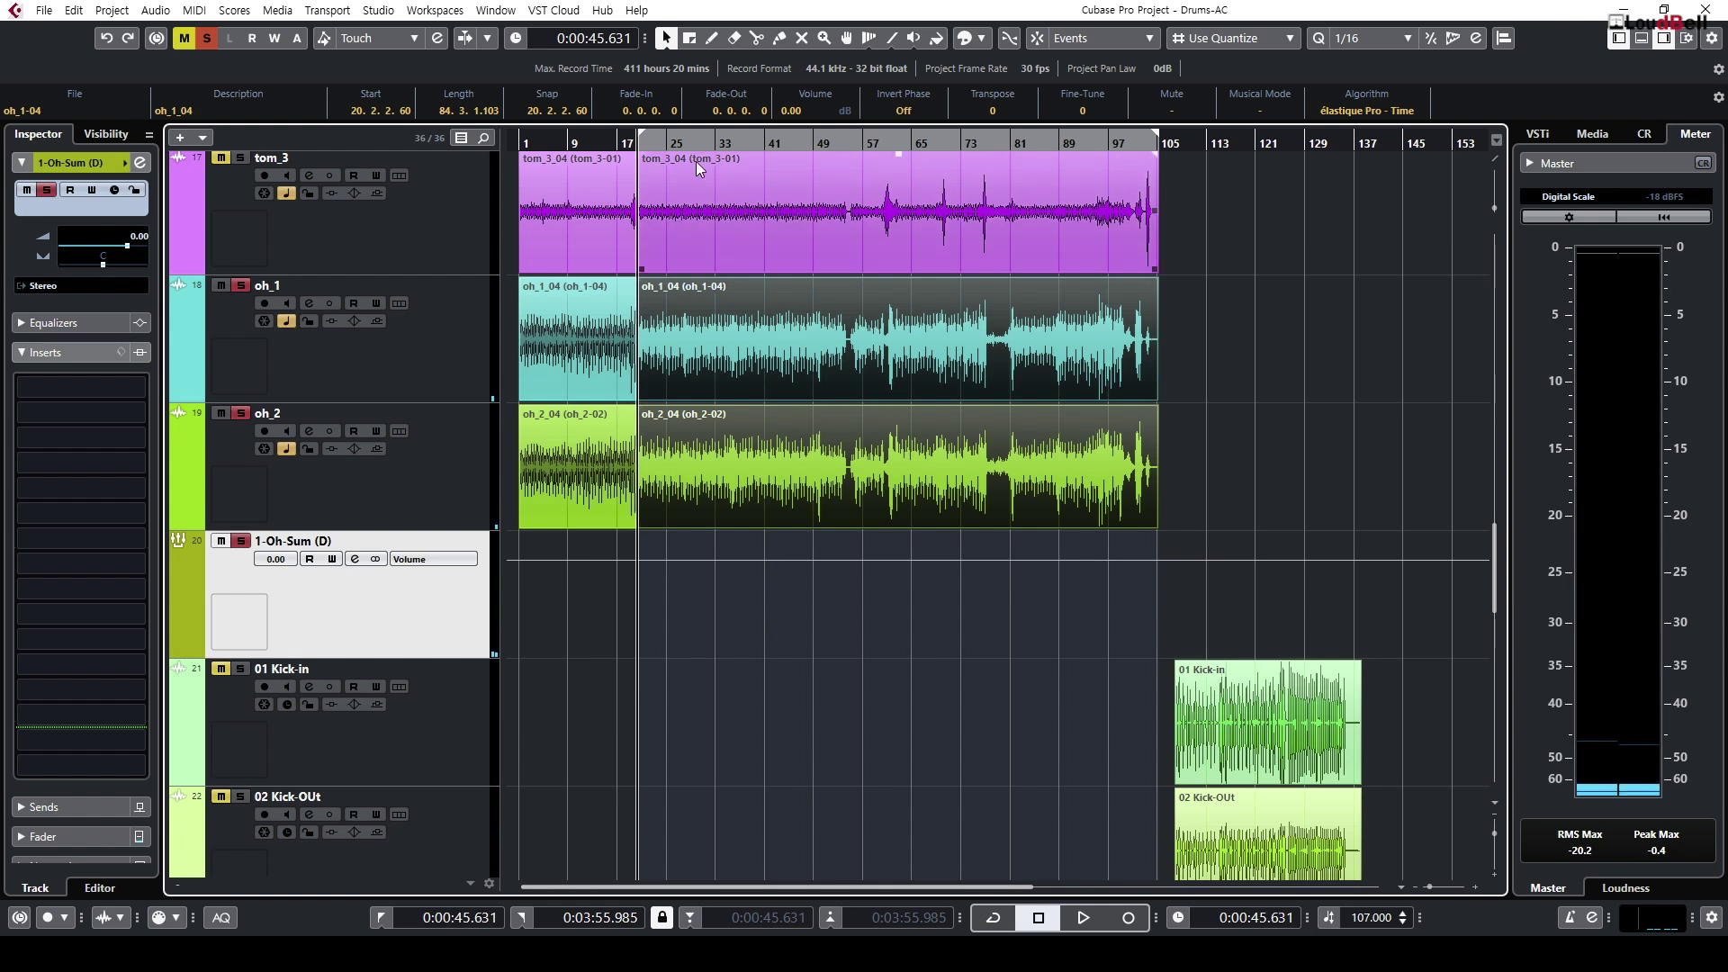
Step: Play the first recording's soloed overheads from about bars 33 and 41 to compare their left and right levels
left_click(715, 140)
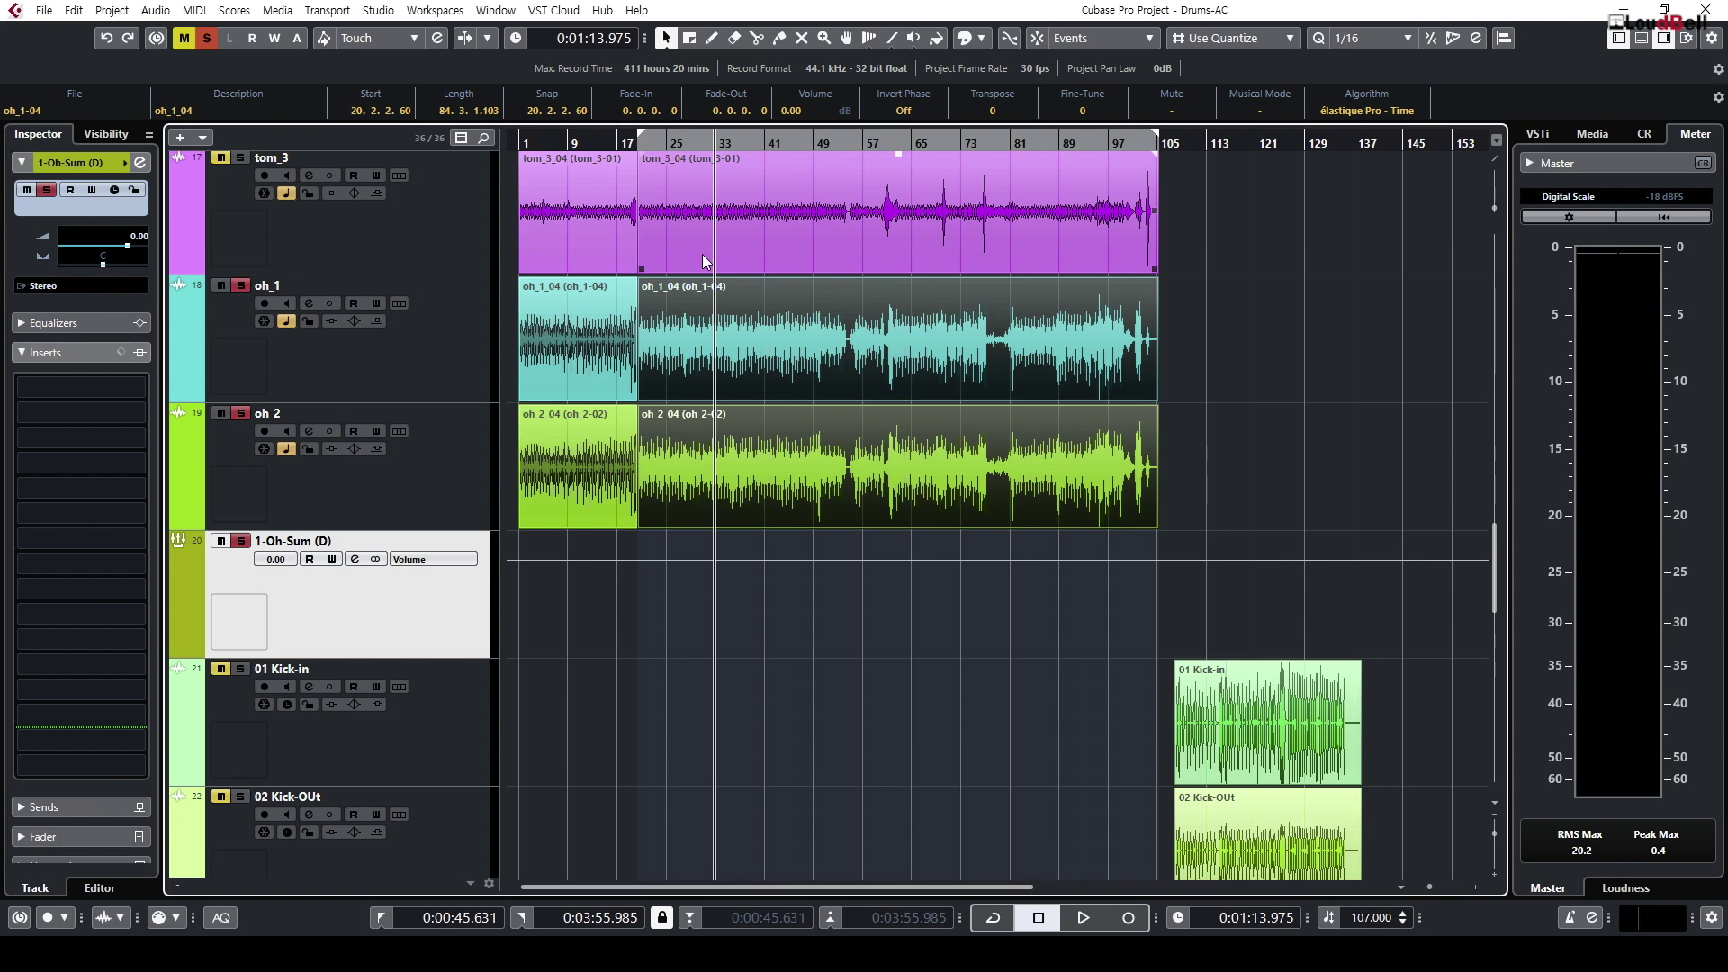
key("h")
key("h")
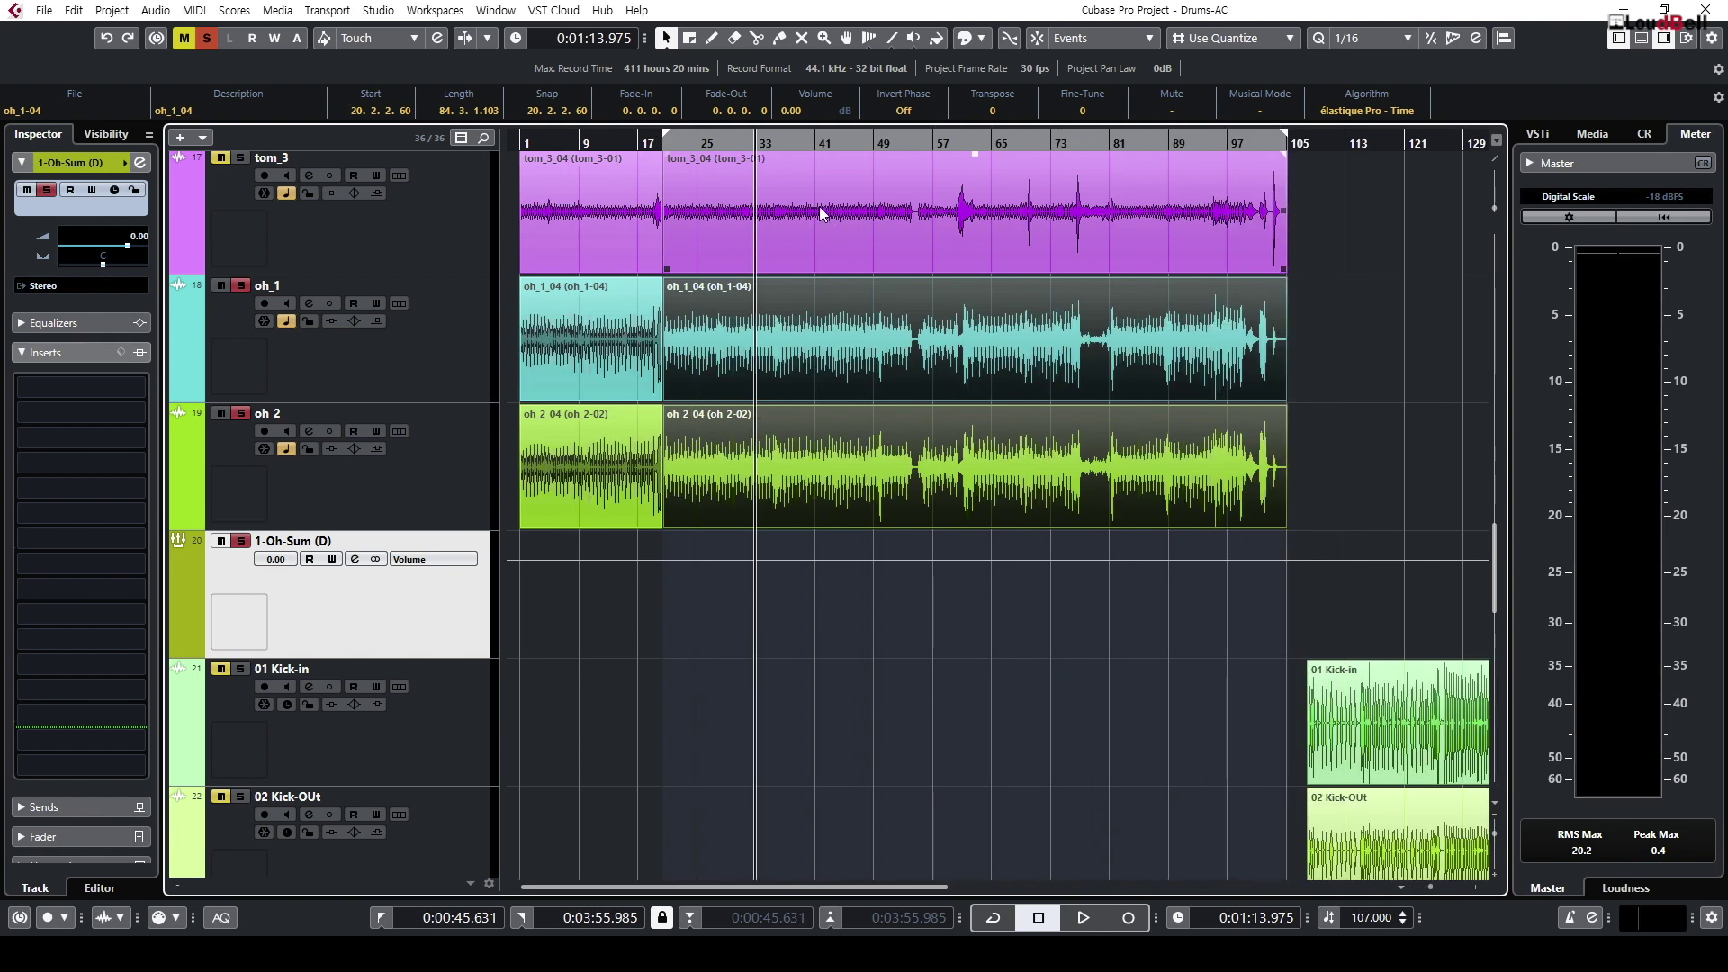
key("space")
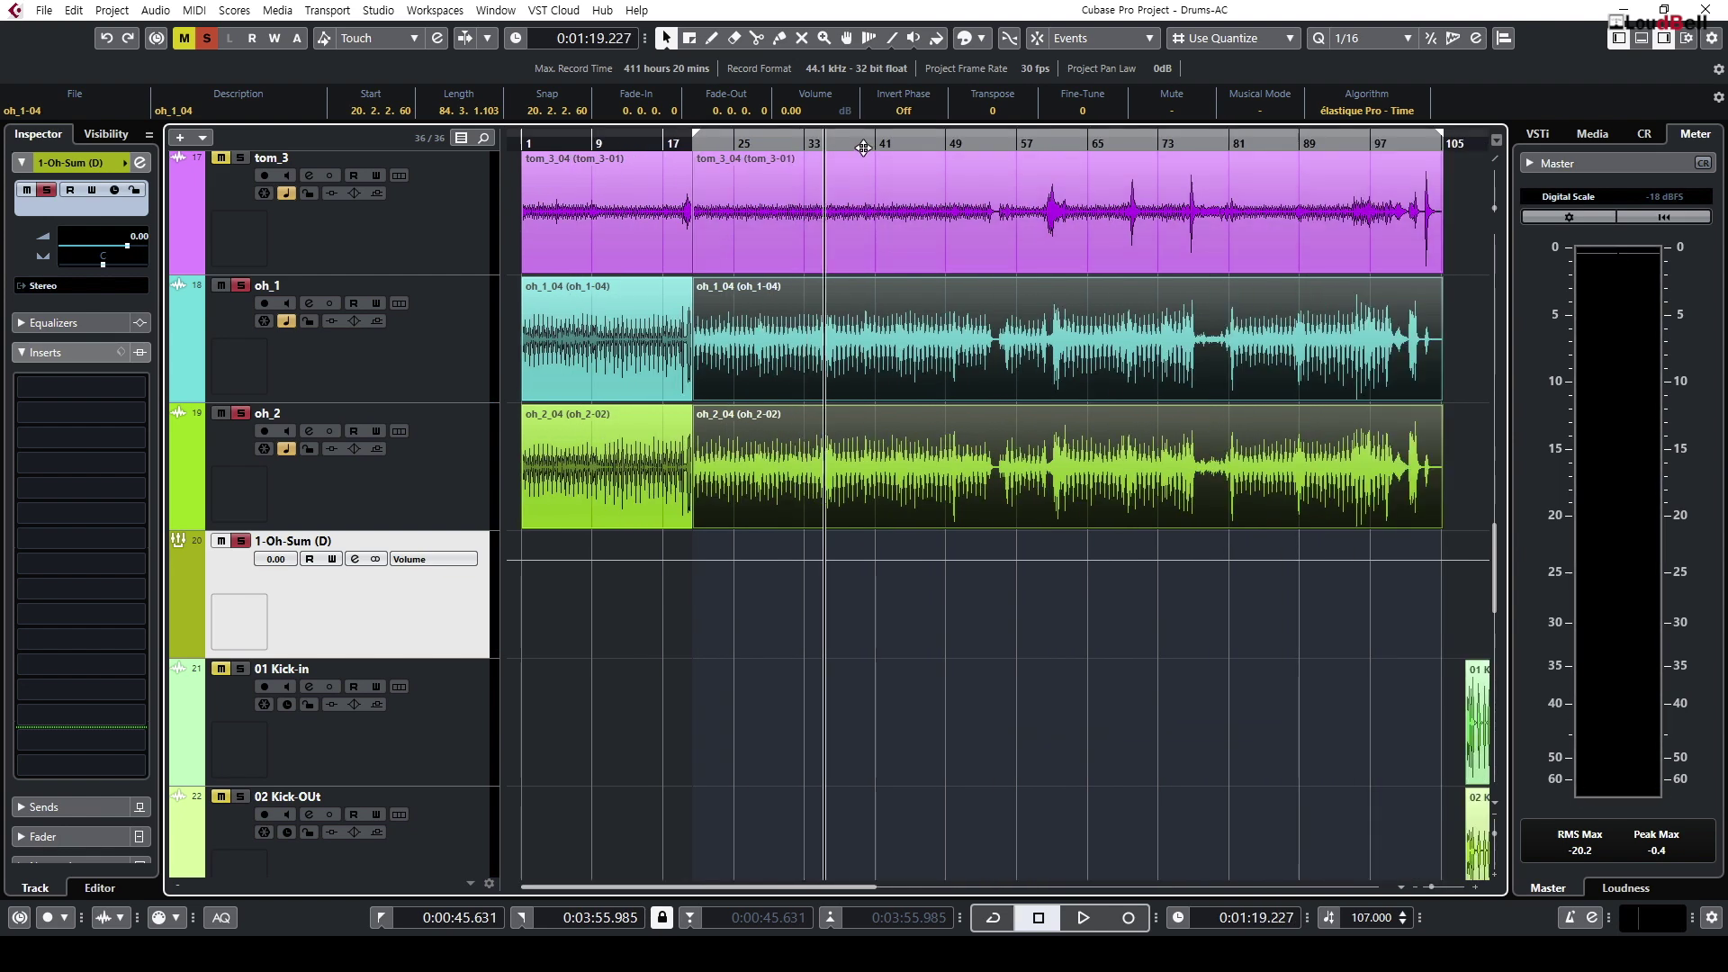
left_click(1006, 217)
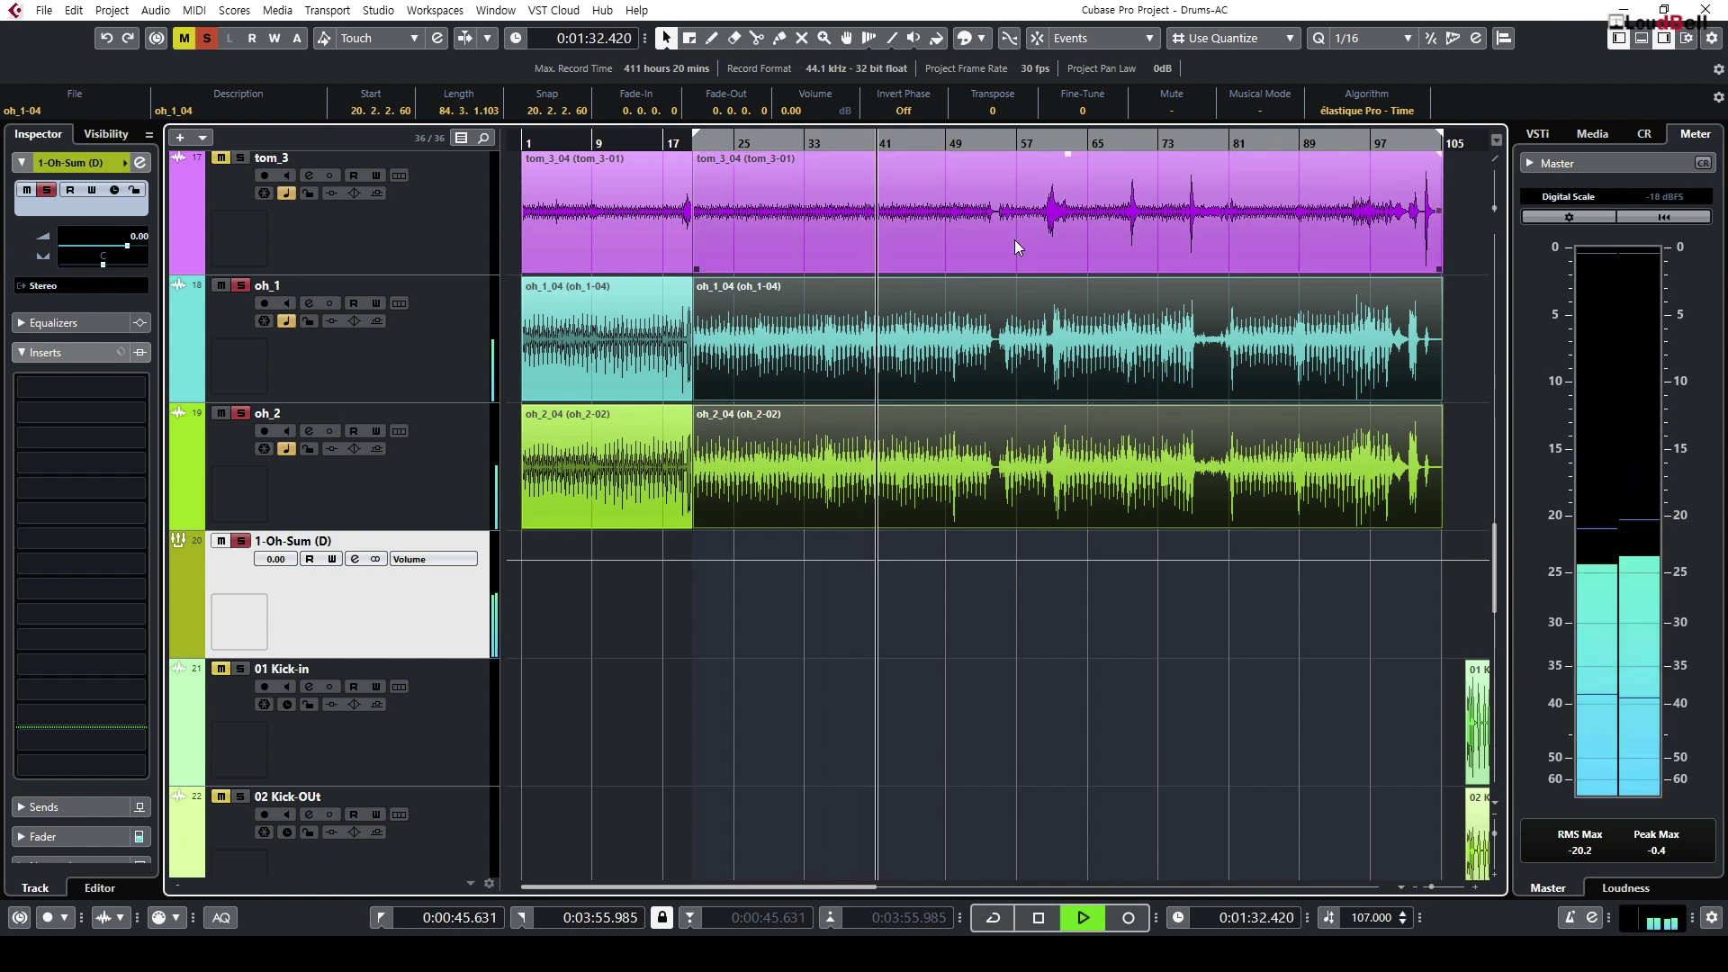
left_click(990, 350)
left_click(965, 496)
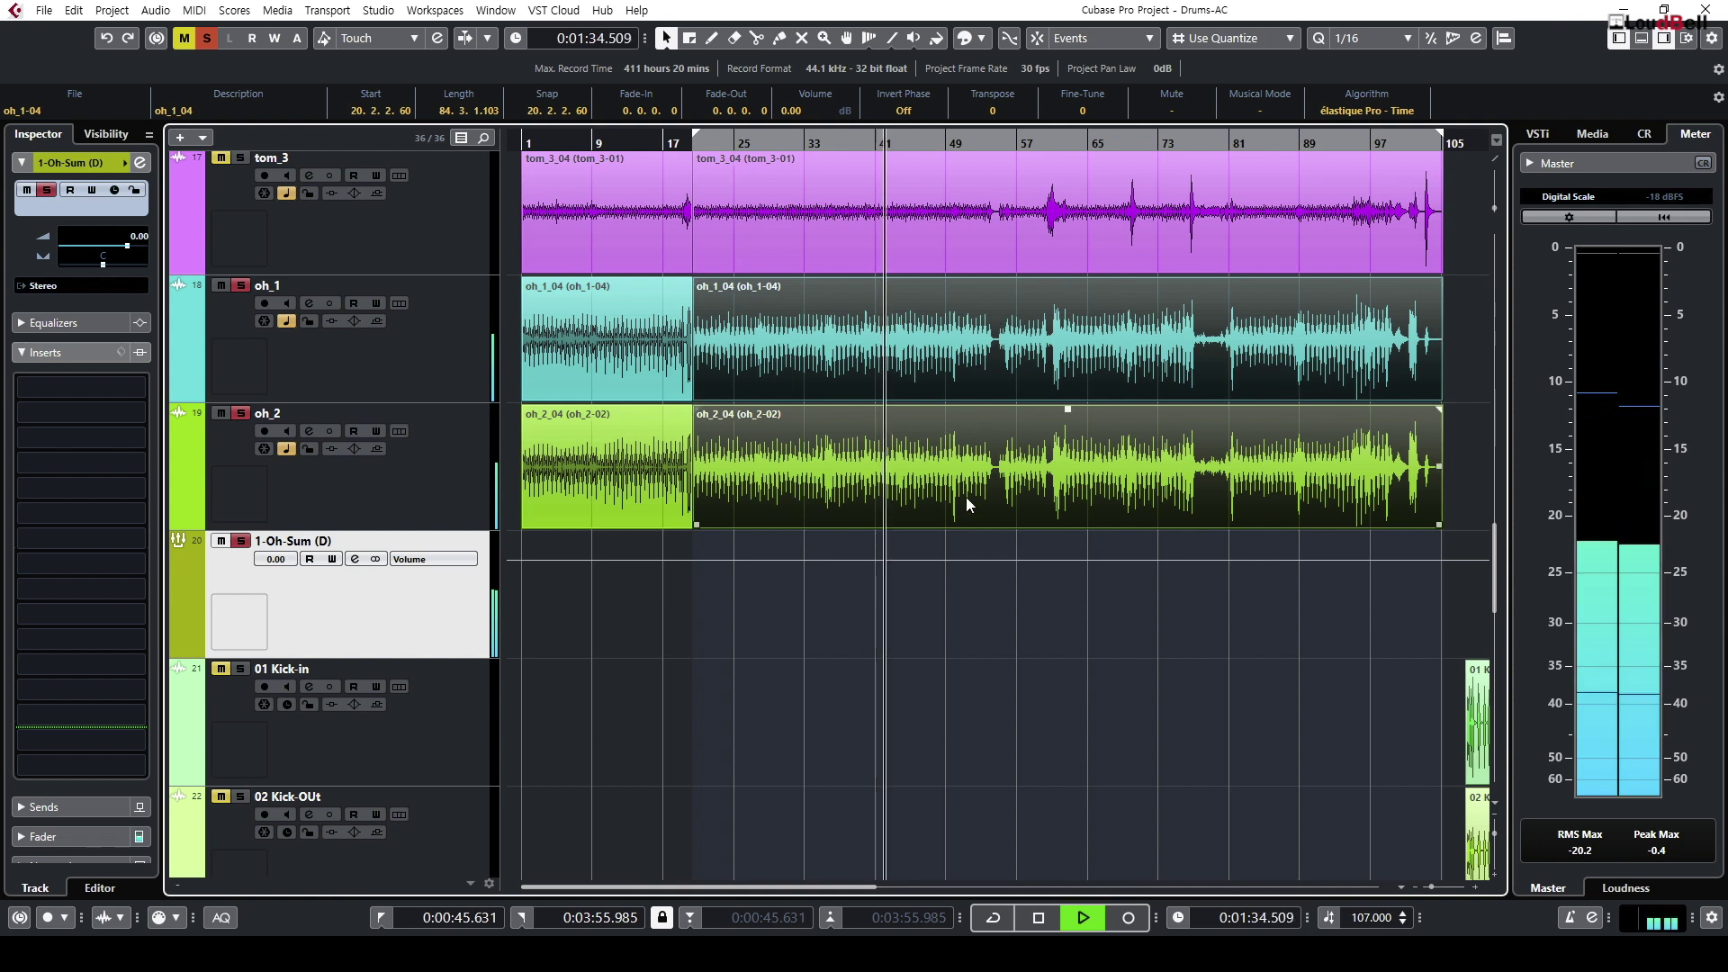
key("g")
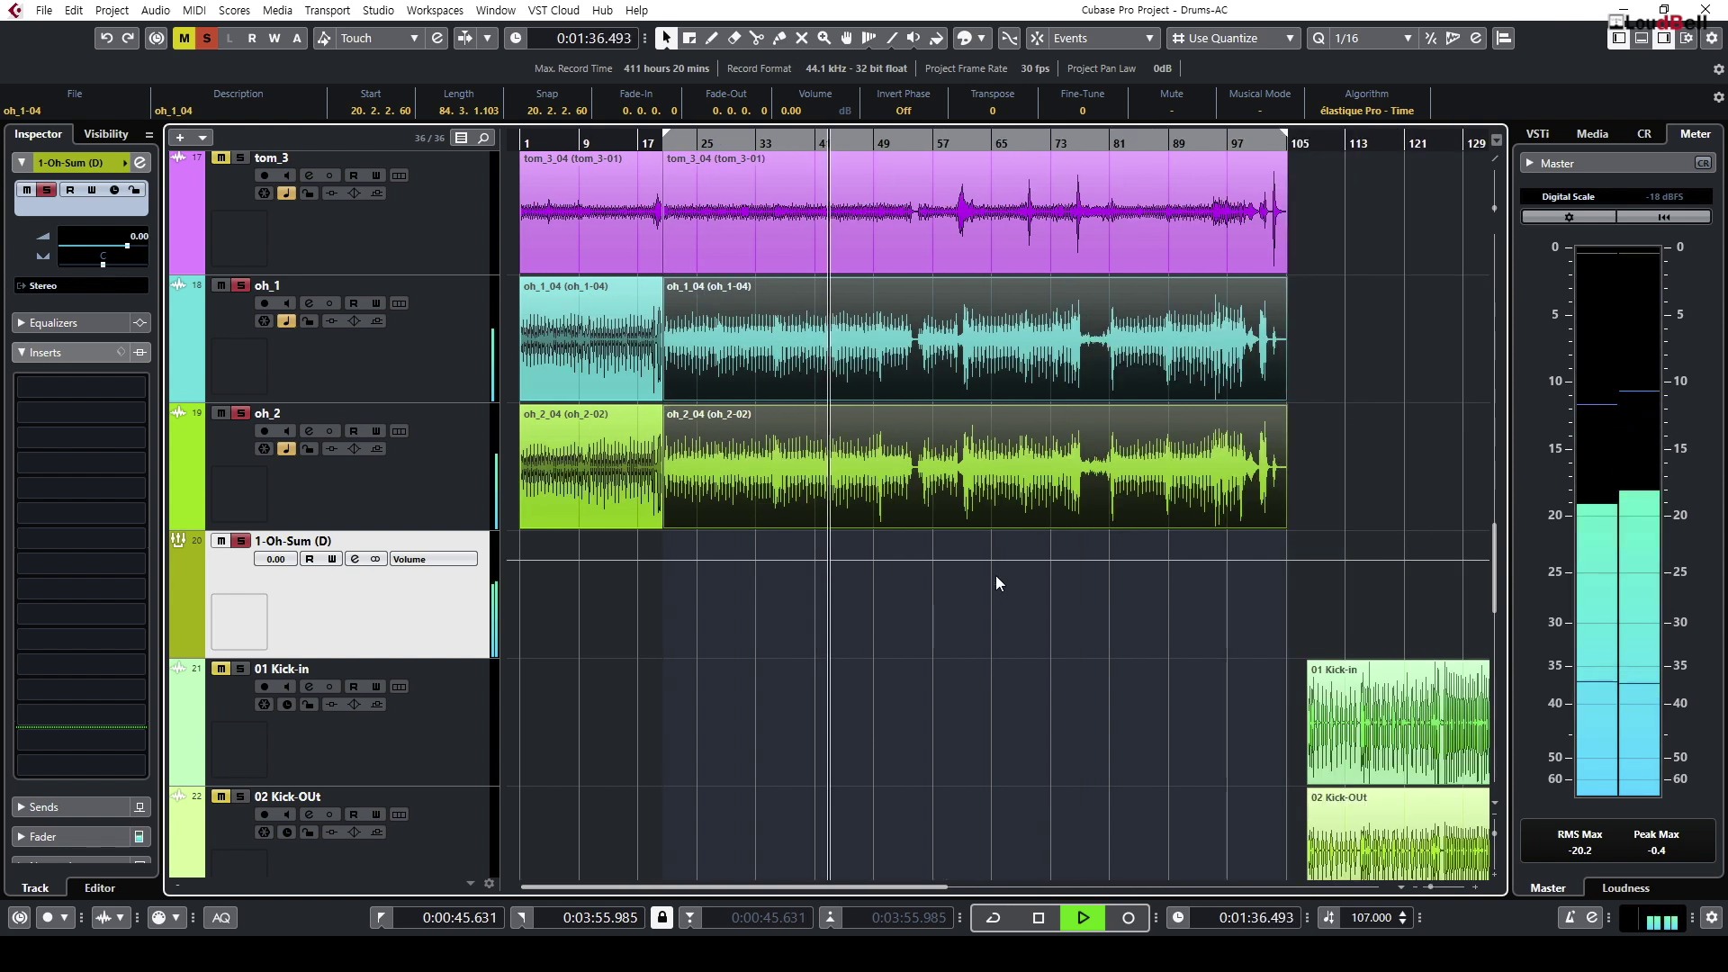
key("space")
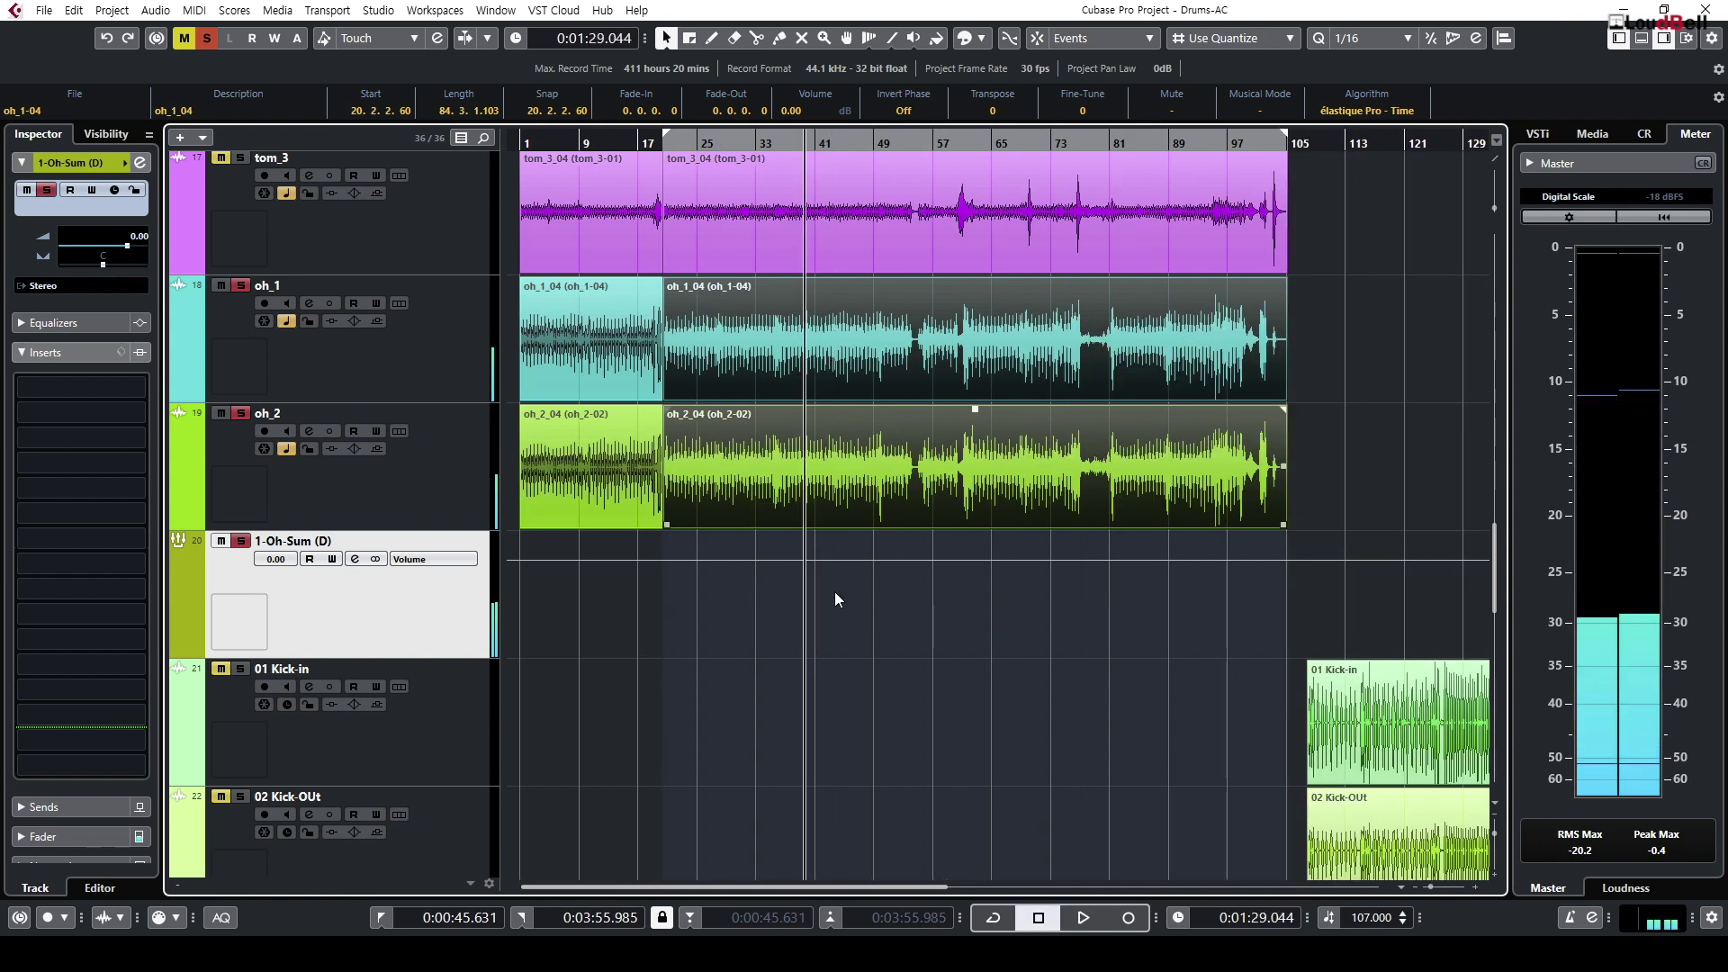
Step: Solo the 2-Oh-Sum group as well and play the second recording's overheads from about bar 112
left_click(879, 355)
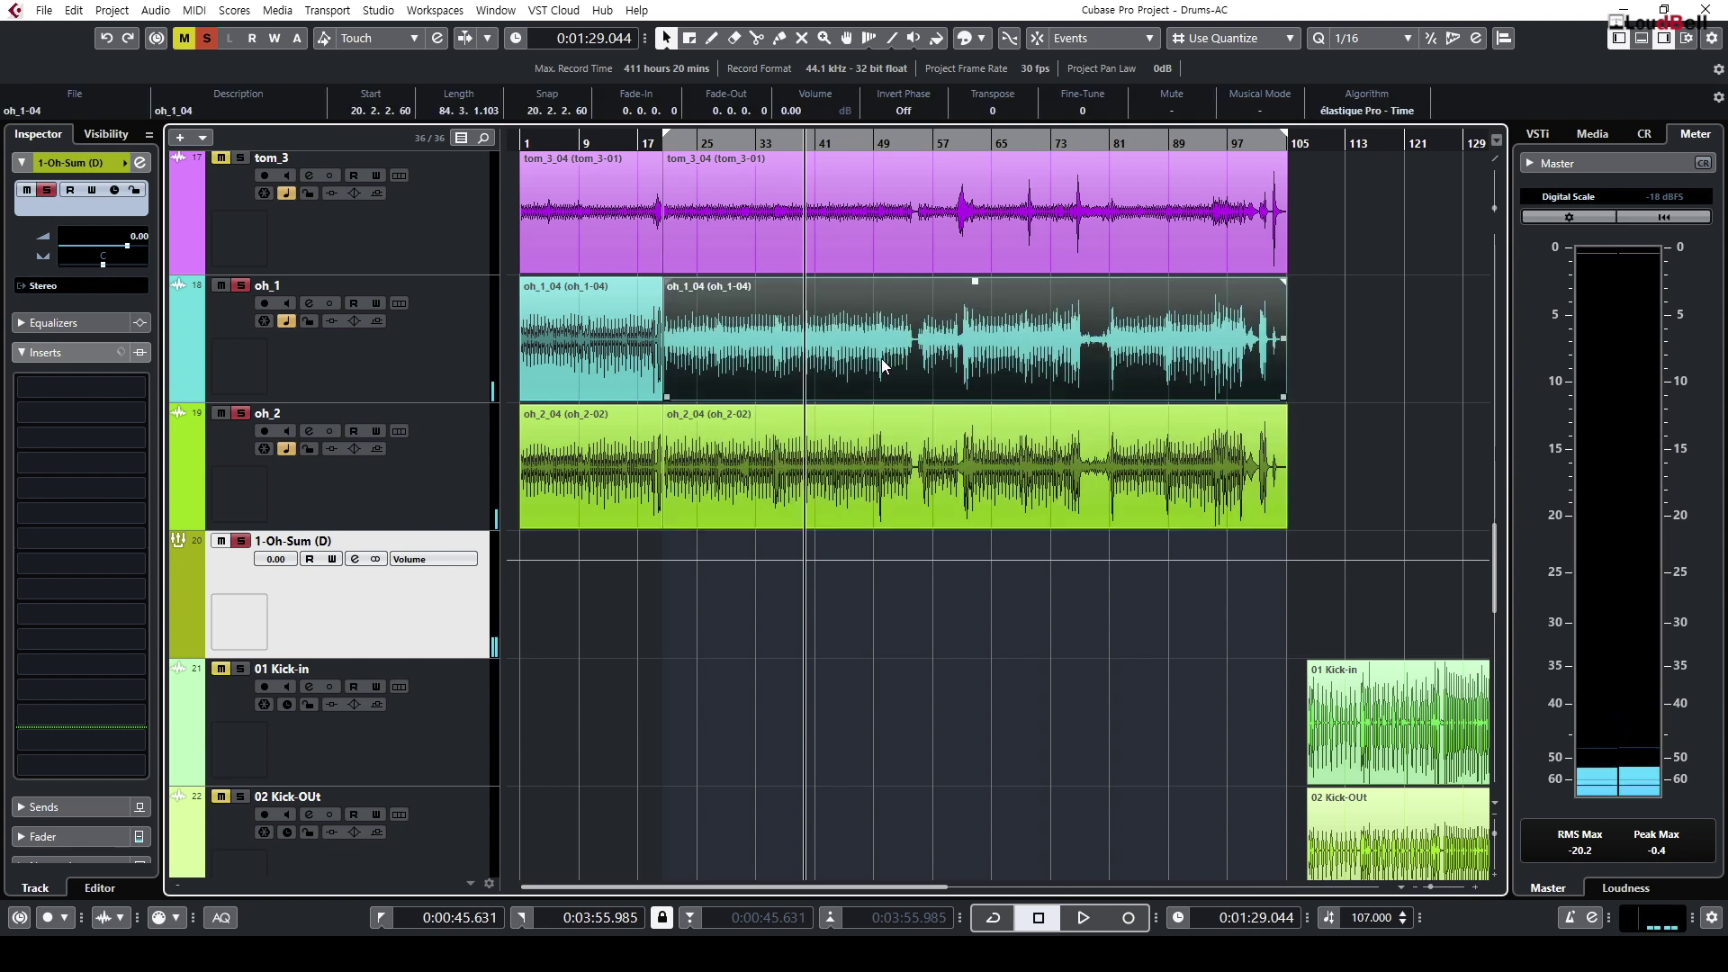
key("g")
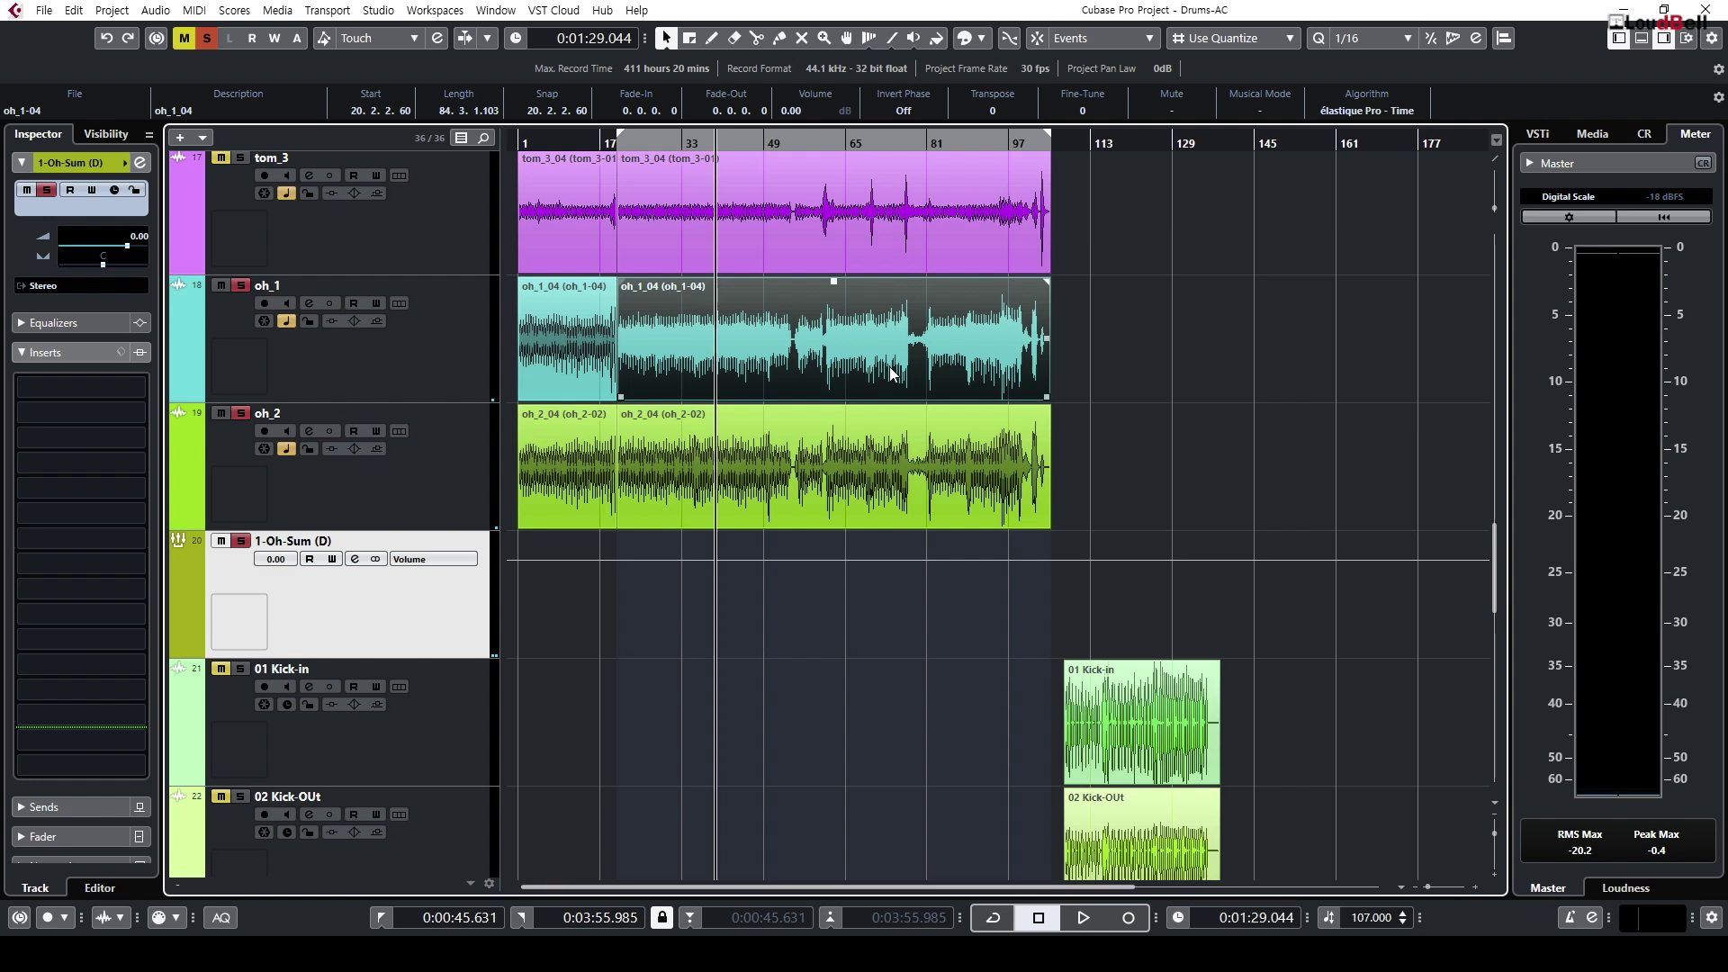
key("shift+g")
key("shift+g")
key("shift+g")
key("shift+g")
scroll(1177, 367, "down", 4)
key("shift+g")
key("shift+h")
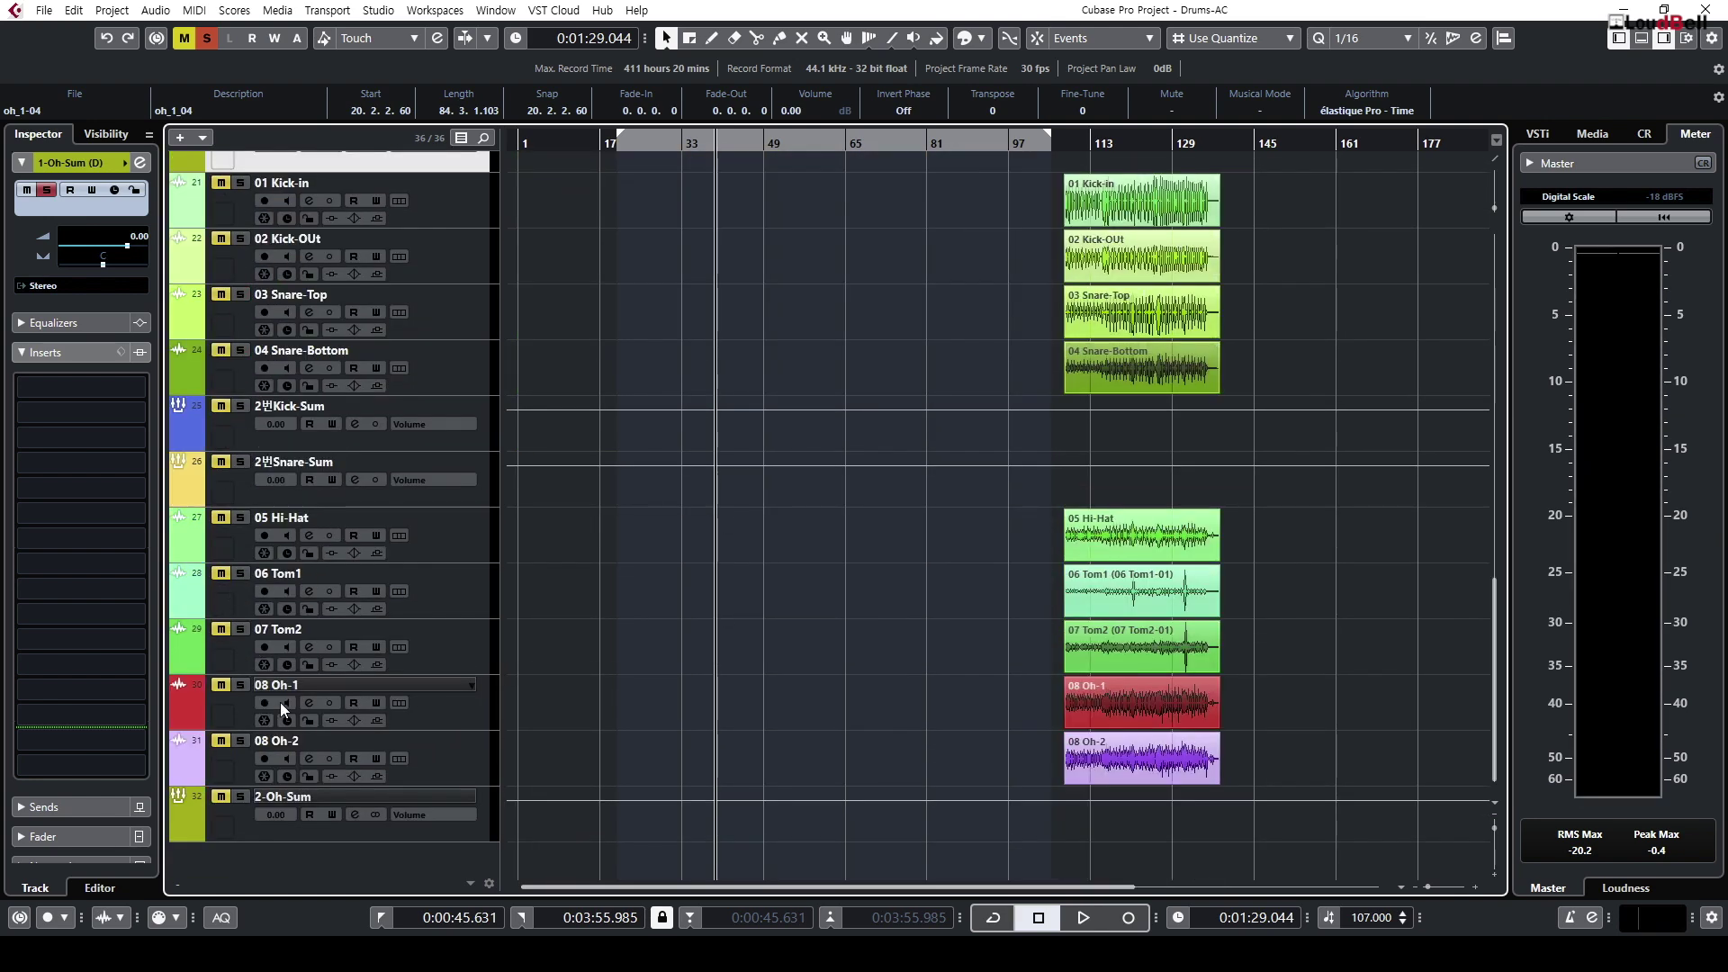
left_click(241, 796)
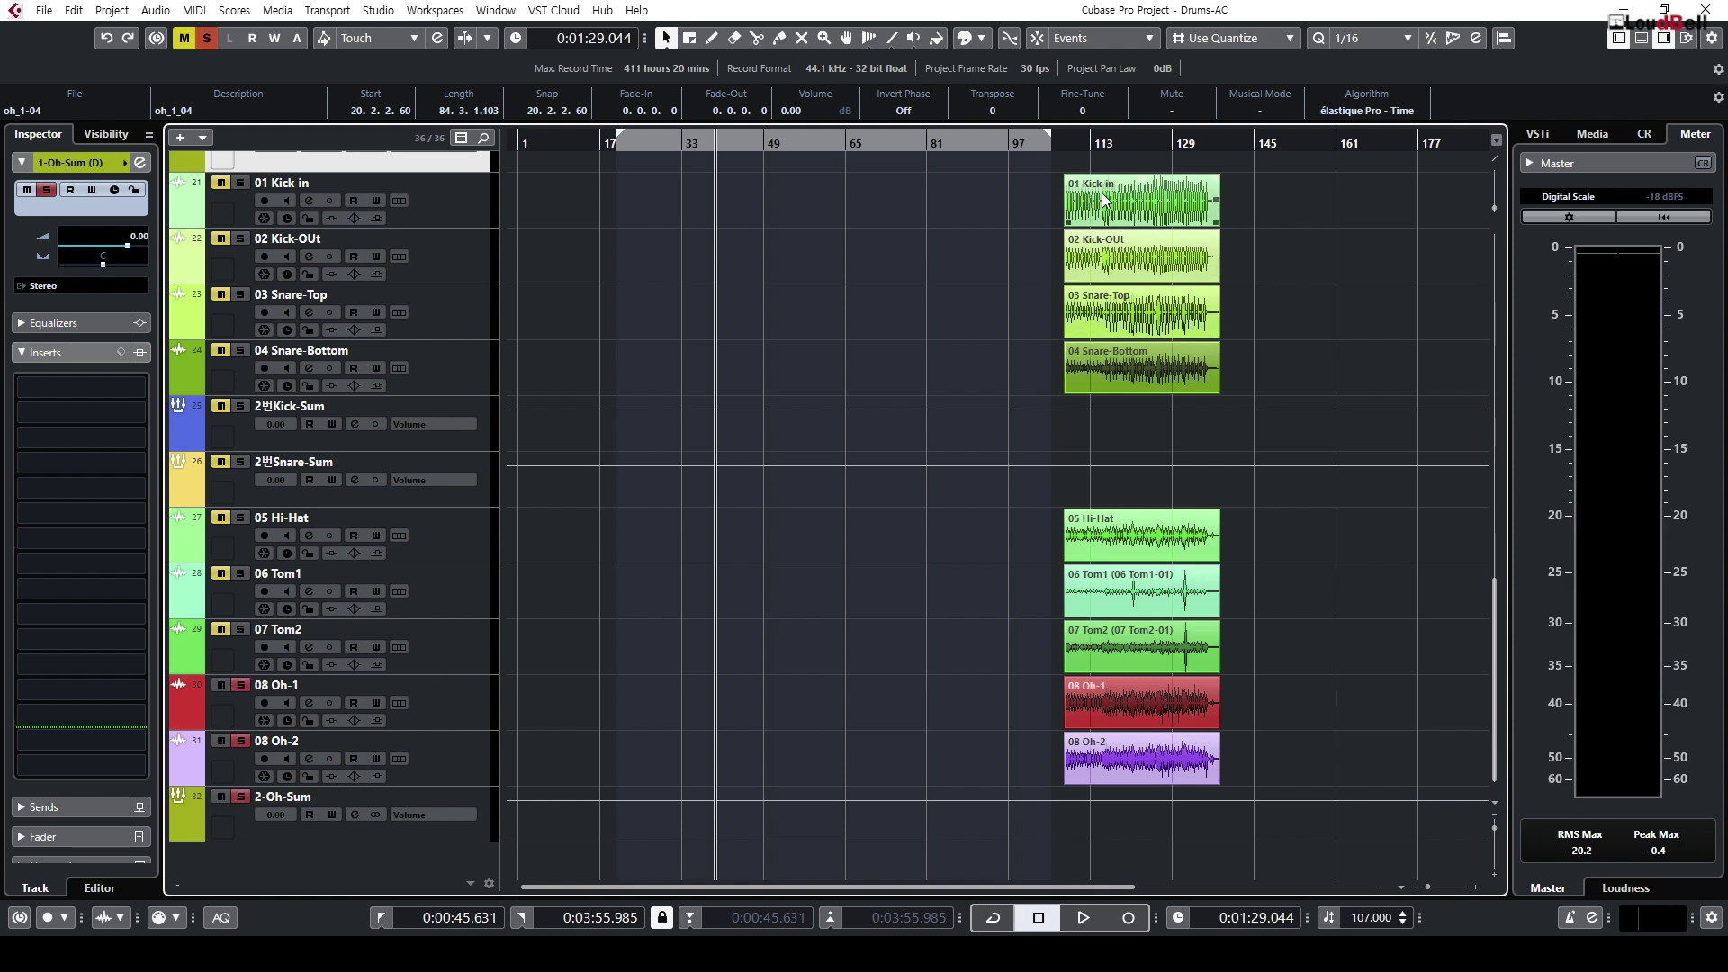
double_click(1097, 139)
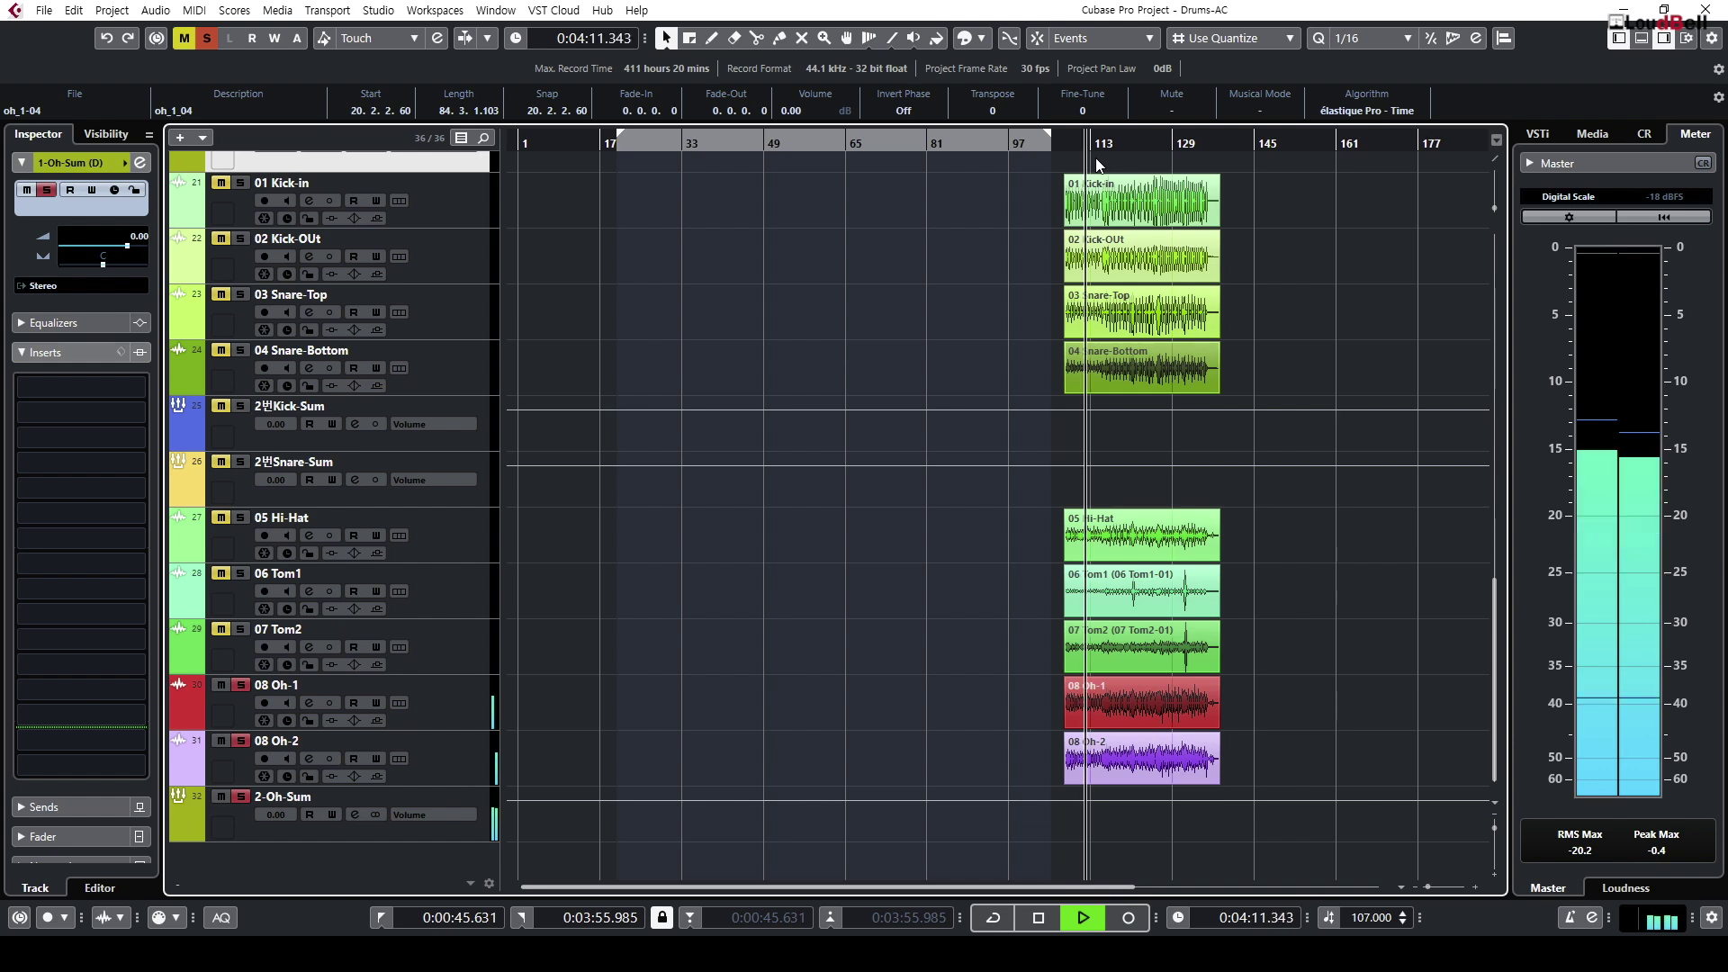
Step: Play the first recording's overheads from about bars 57 and 39 for comparison and stop
scroll(1033, 302, "up", 5)
scroll(1033, 302, "up", 3)
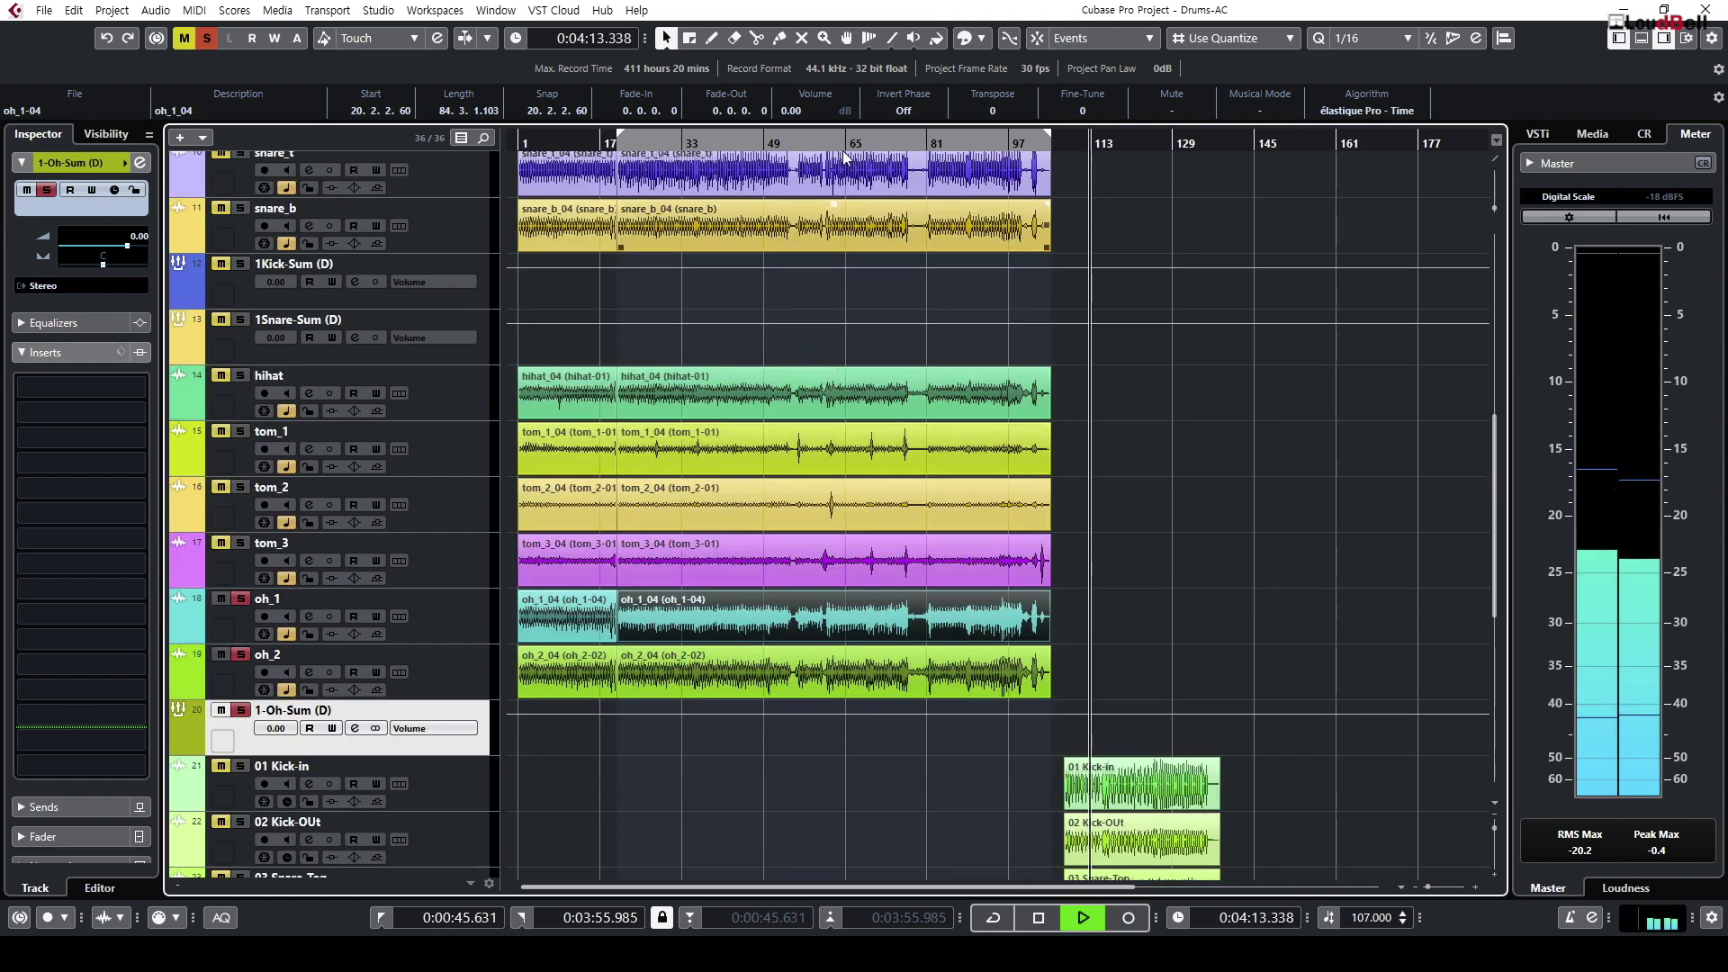
double_click(807, 145)
double_click(808, 145)
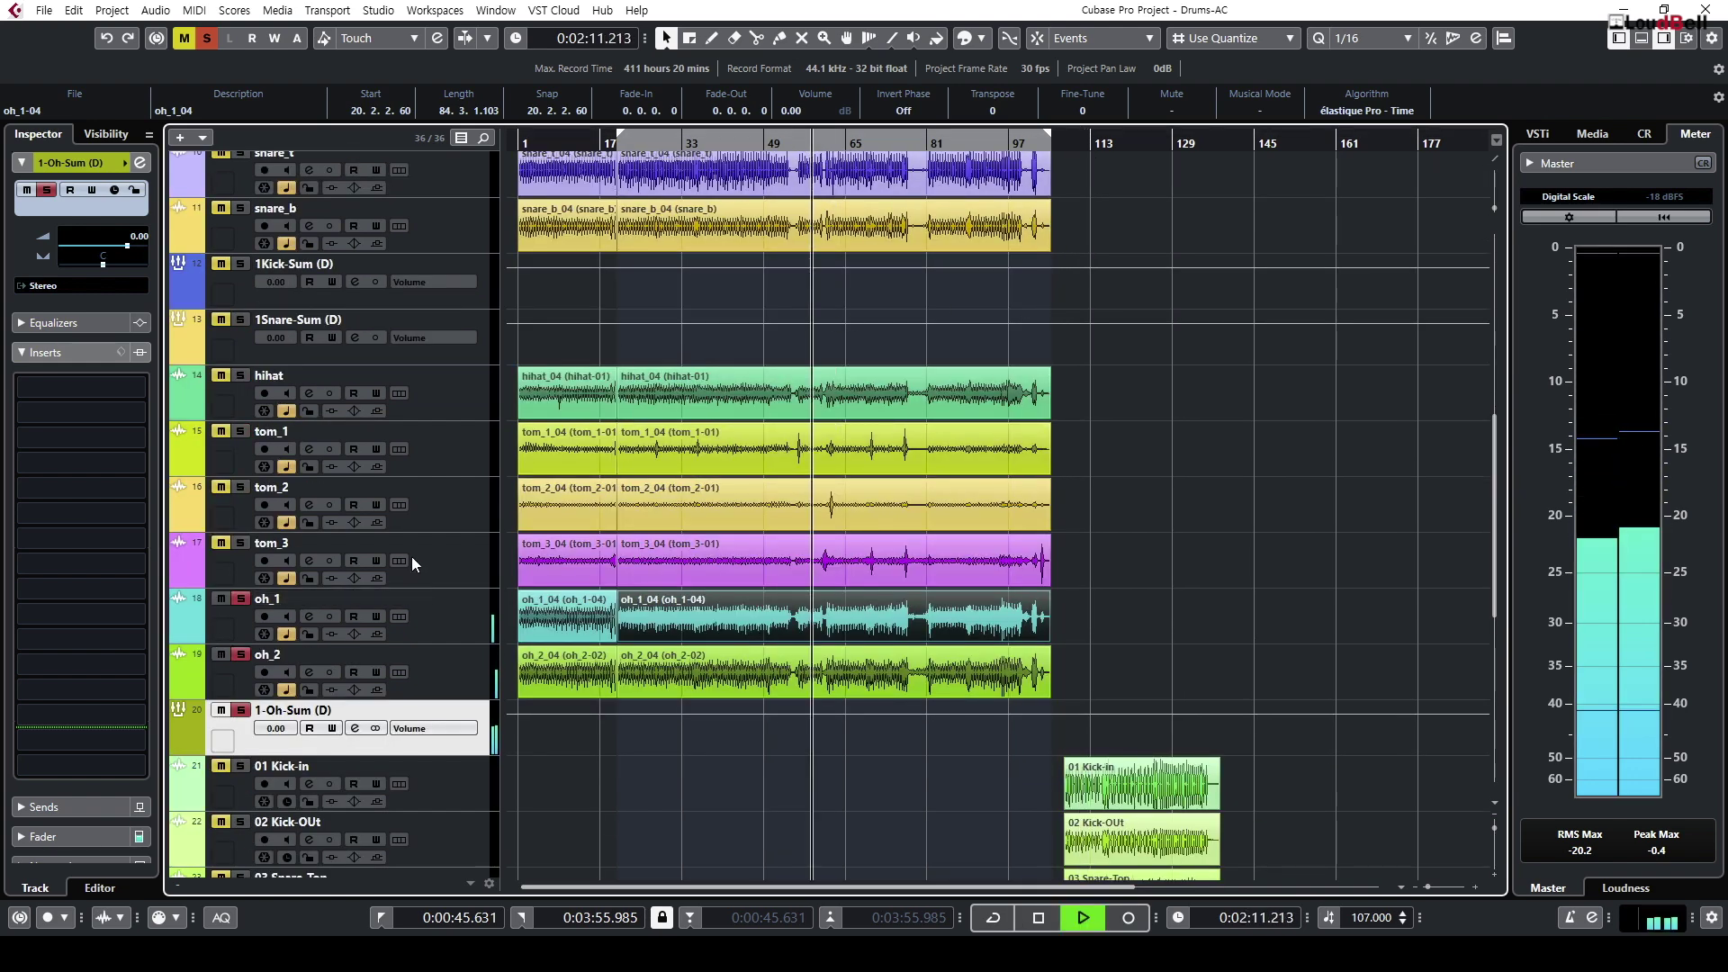
left_click(720, 146)
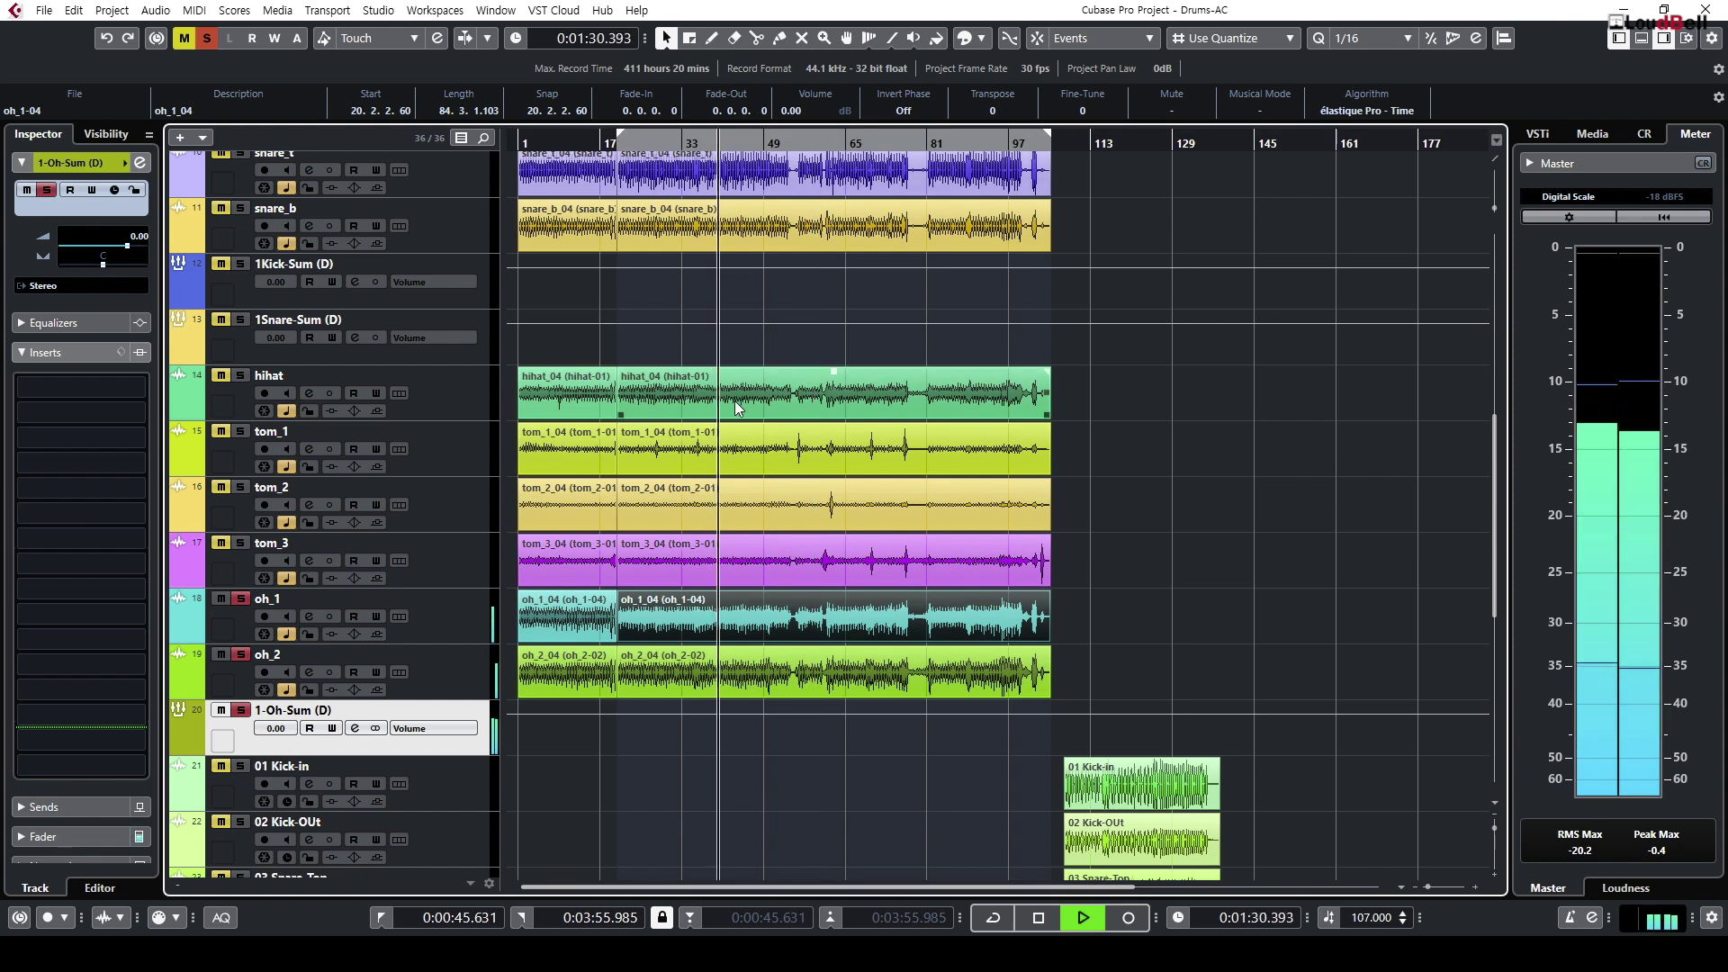
key("space")
Step: Select the long oh_1 and oh_2 events together and examine their waveforms
key("shift+h")
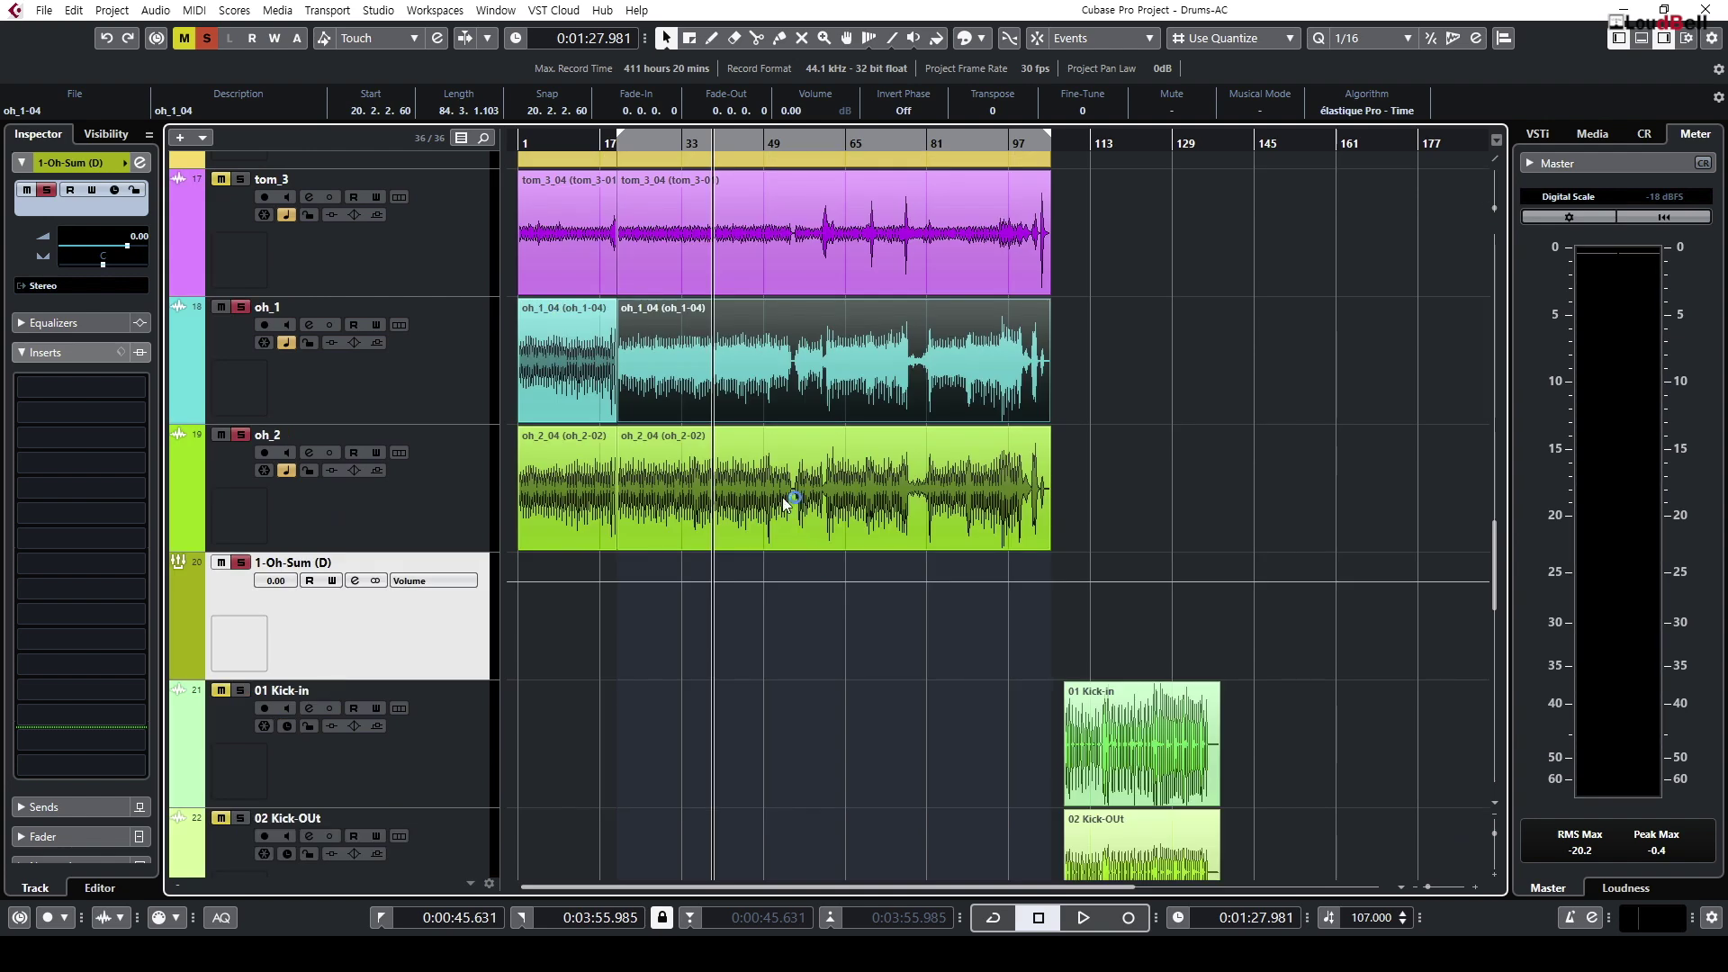
left_click_drag(1132, 475, 850, 371)
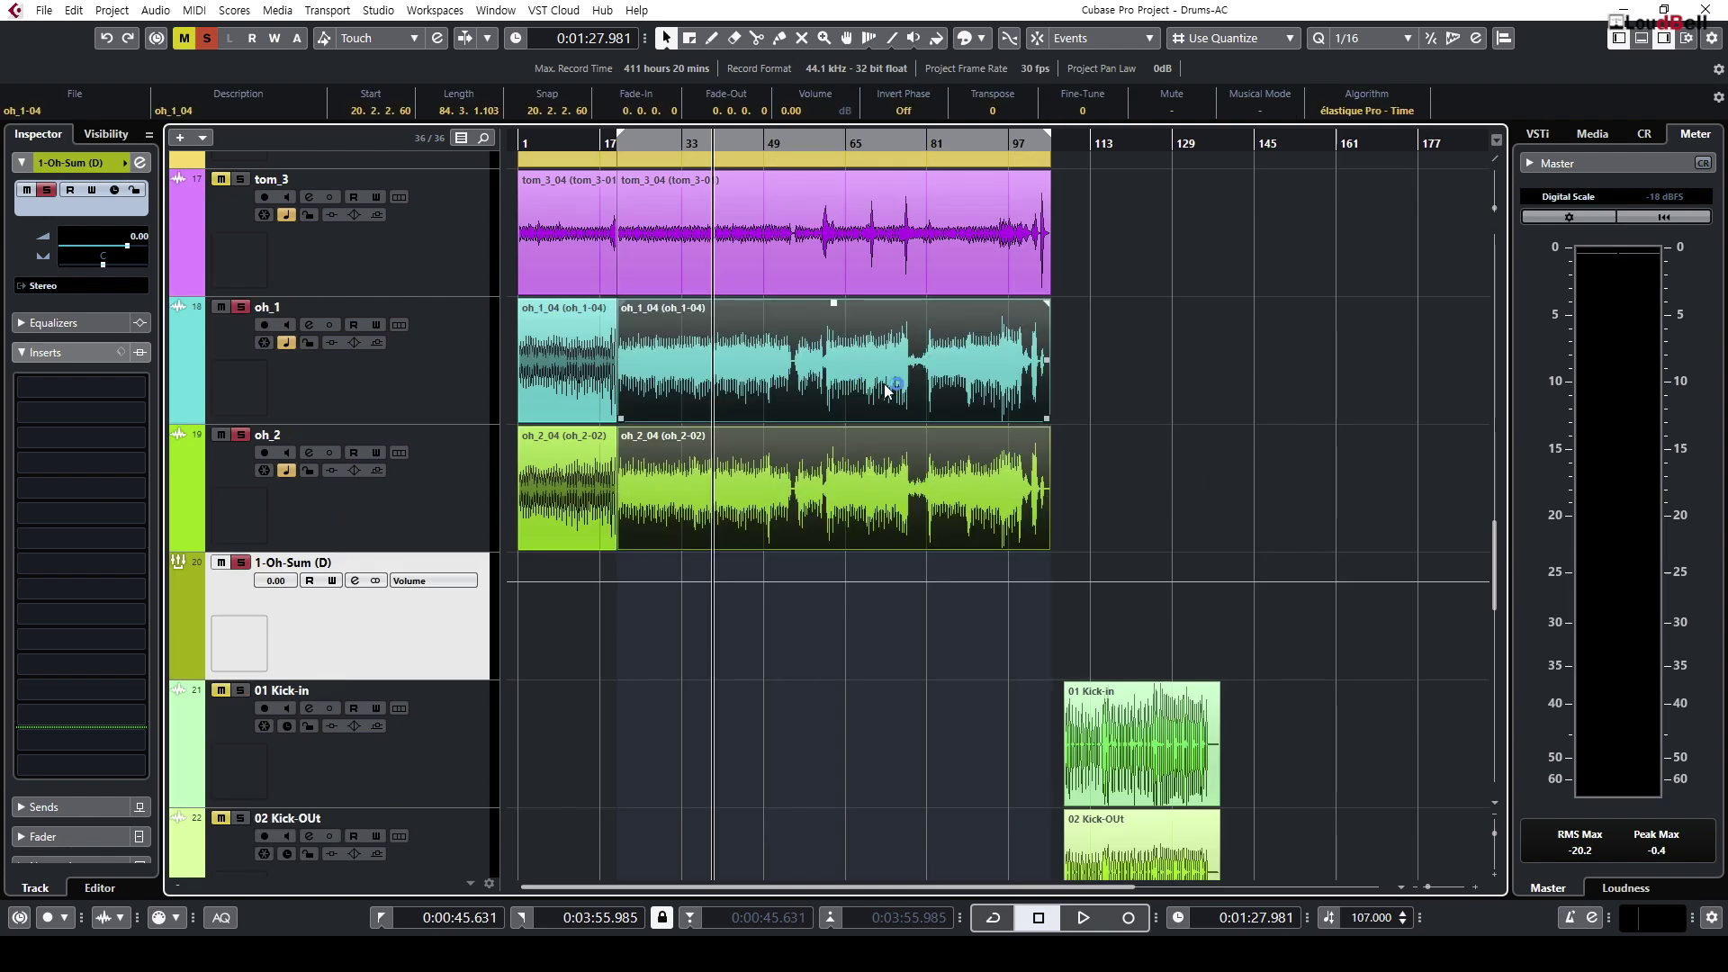
key("shift+g")
key("shift+g")
key("shift+h")
key("h")
key("h")
key("g")
key("g")
key("shift+g")
key("shift+g")
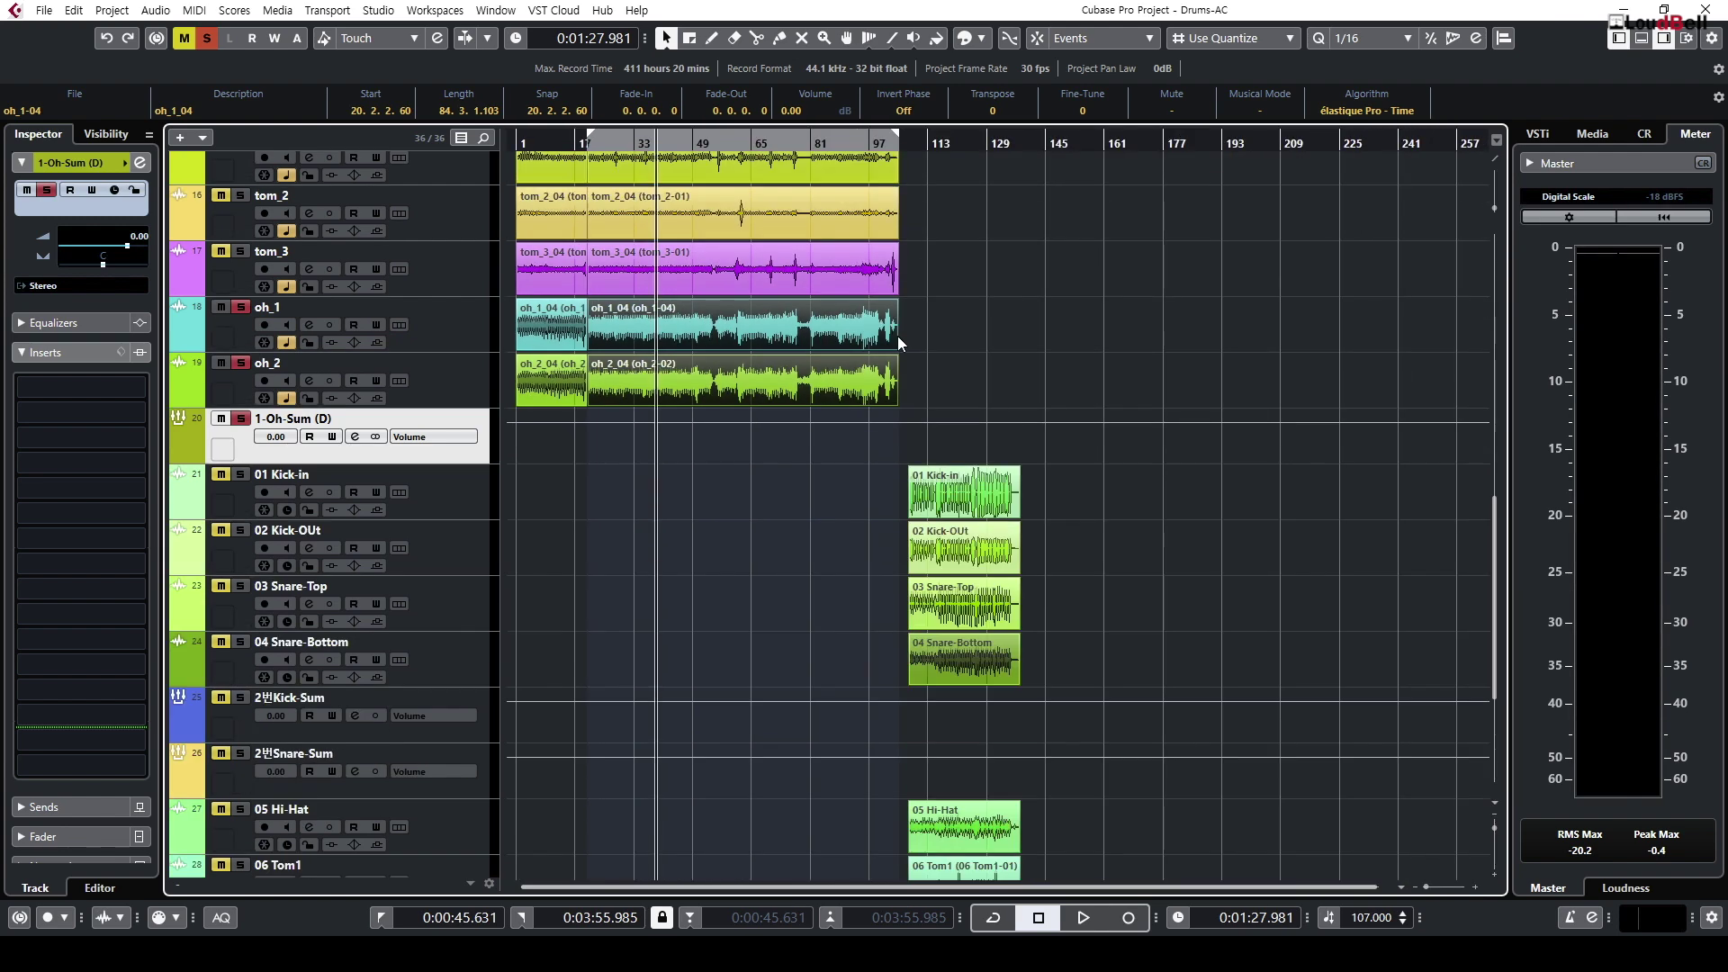
key("h")
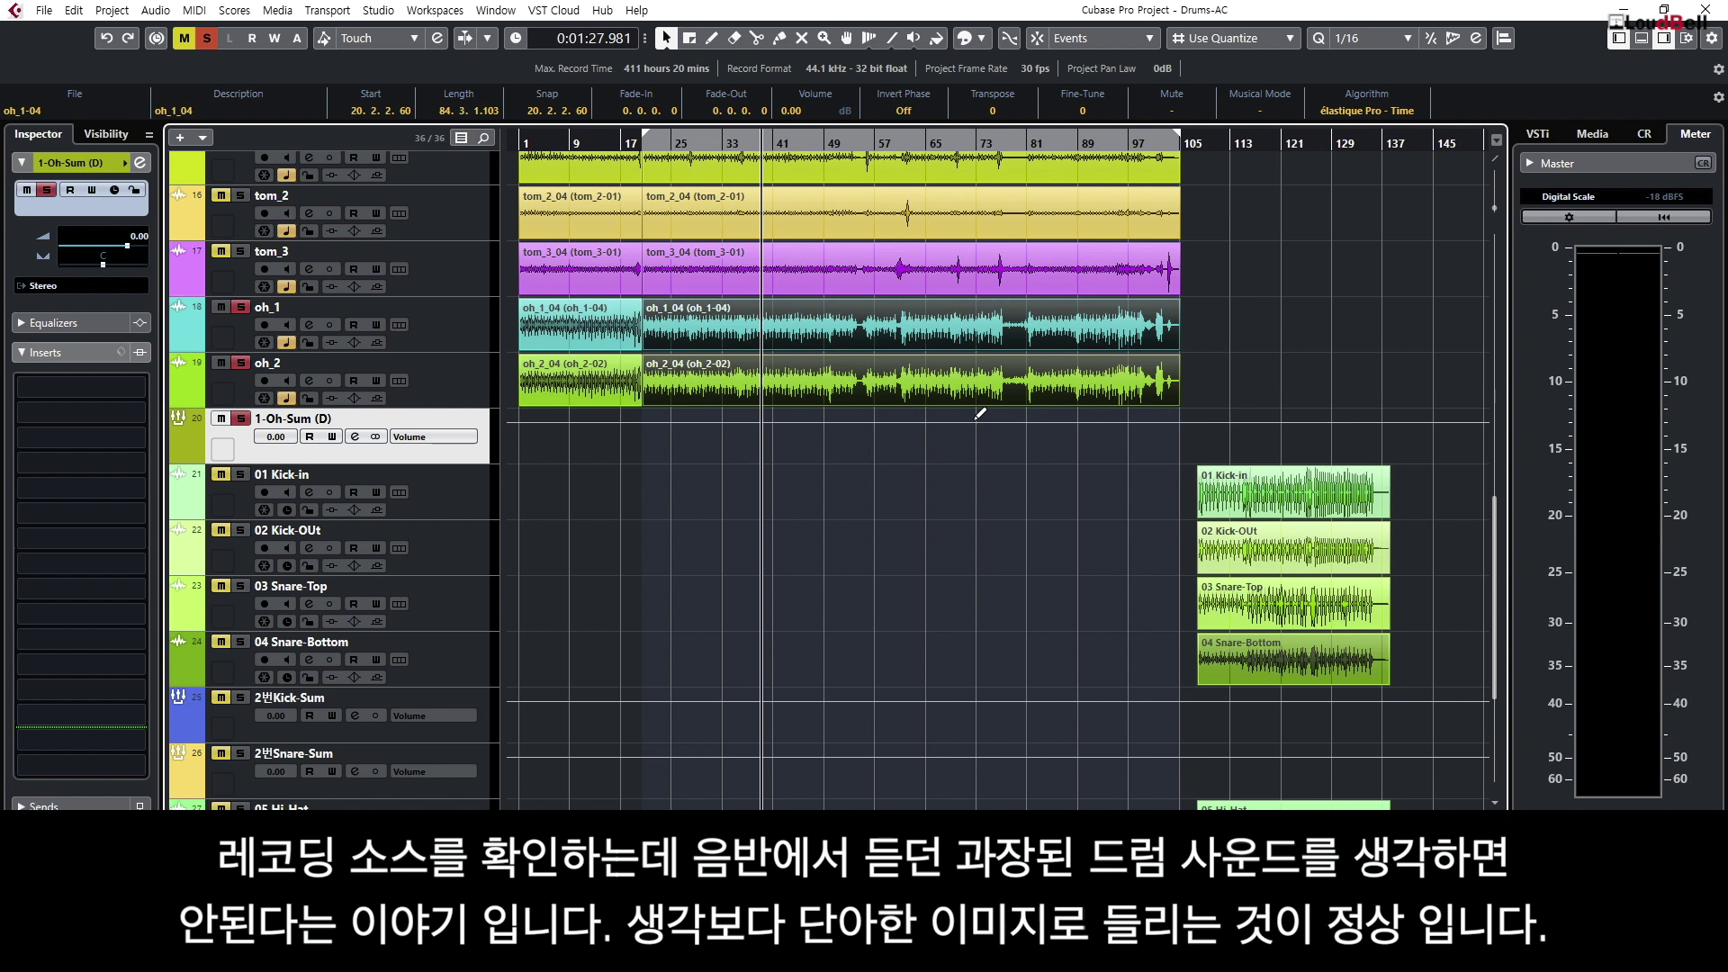
key("g")
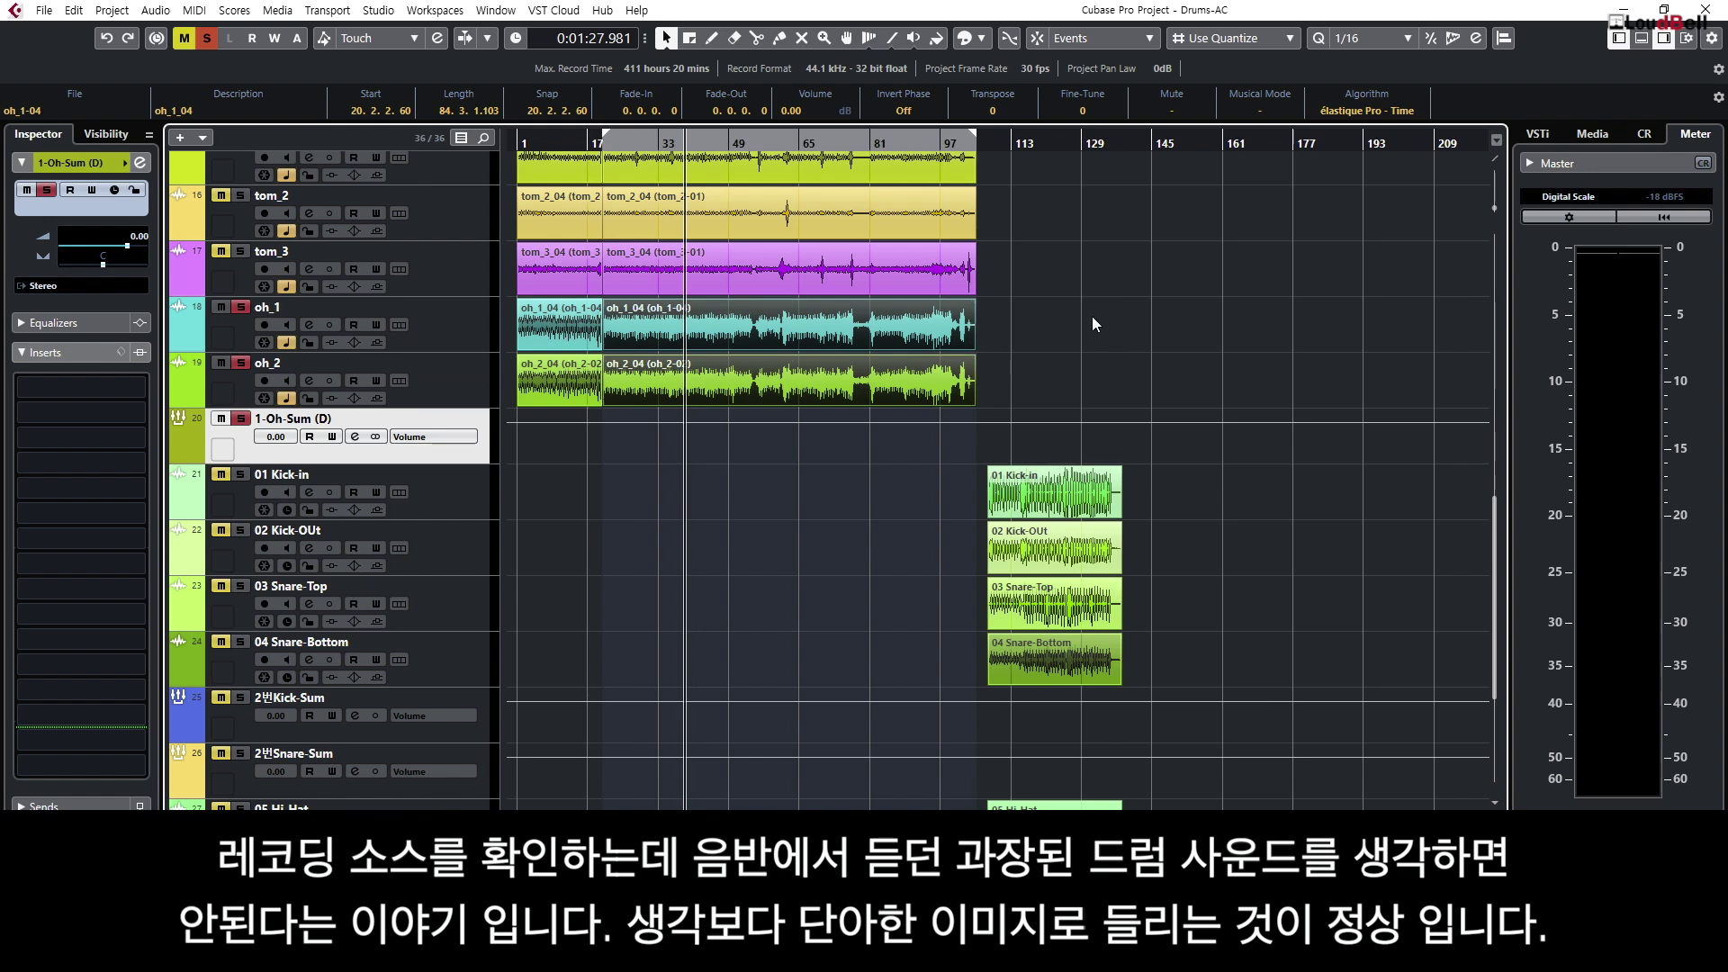
Step: Select the 08 Oh-1 and 08 Oh-2 events and move the playback position to about bar 120
scroll(1093, 316, "down", 5)
left_click_drag(1158, 676, 956, 772)
left_click(1043, 141)
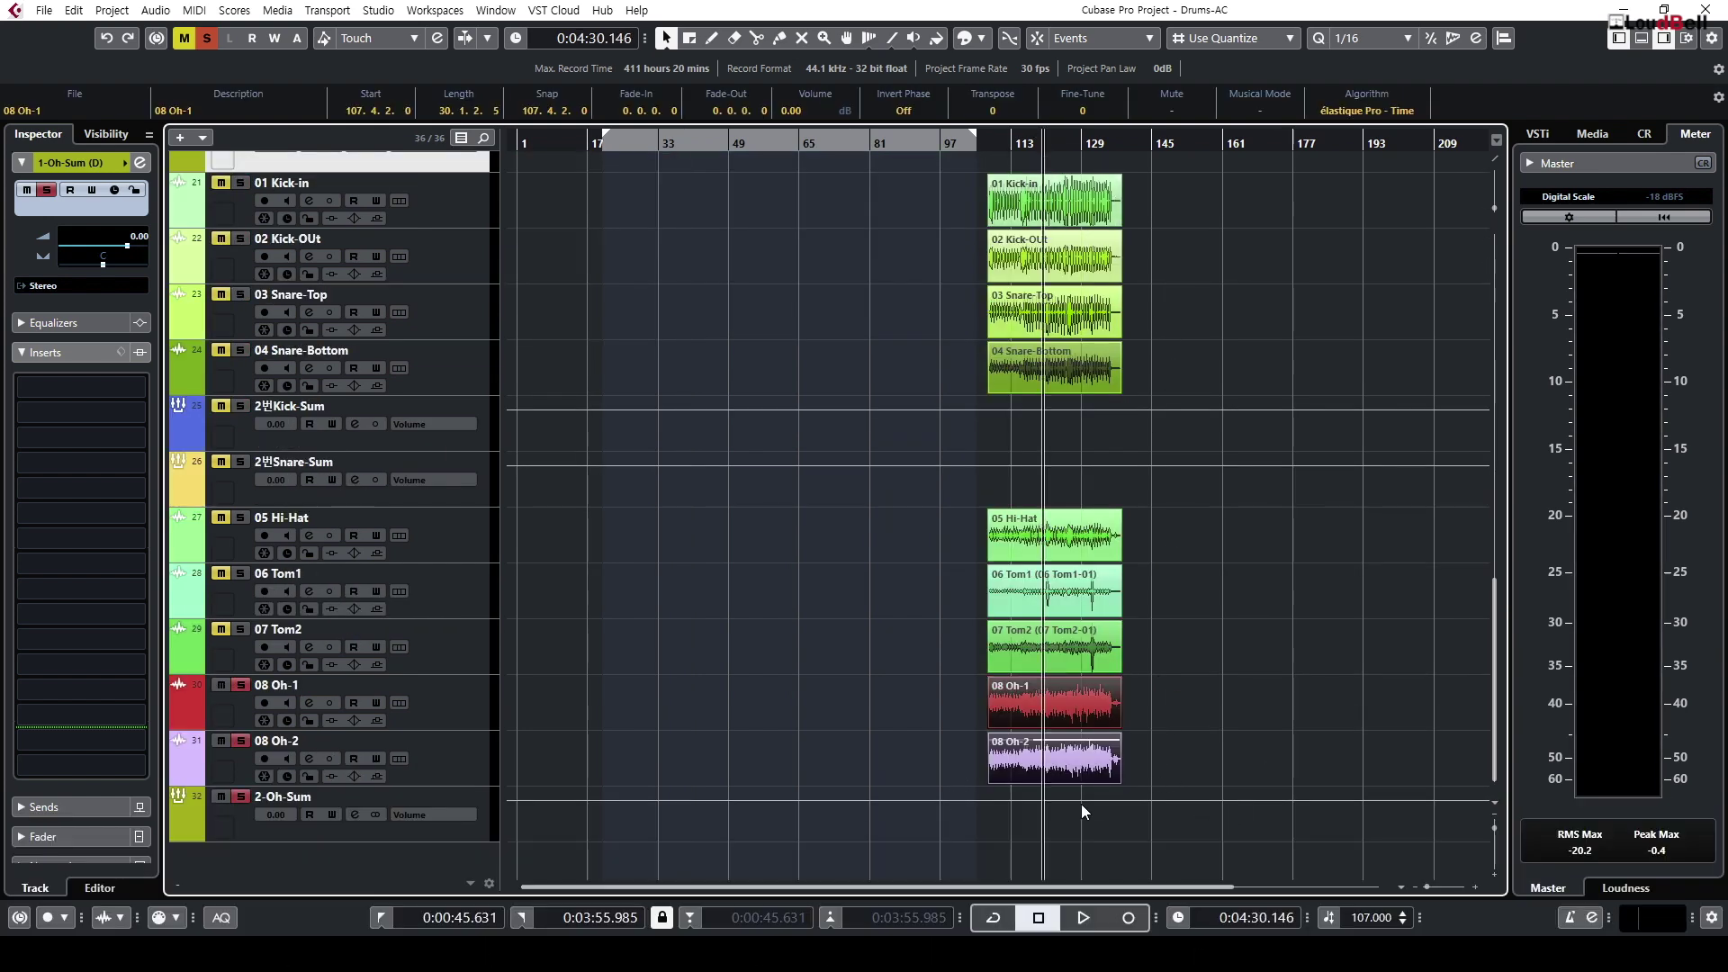
key("shift+g")
key("shift+g")
key("shift+h")
key("shift+h")
Step: Select the first recording's long oh_1 and oh_2 events instead
scroll(989, 486, "up", 2)
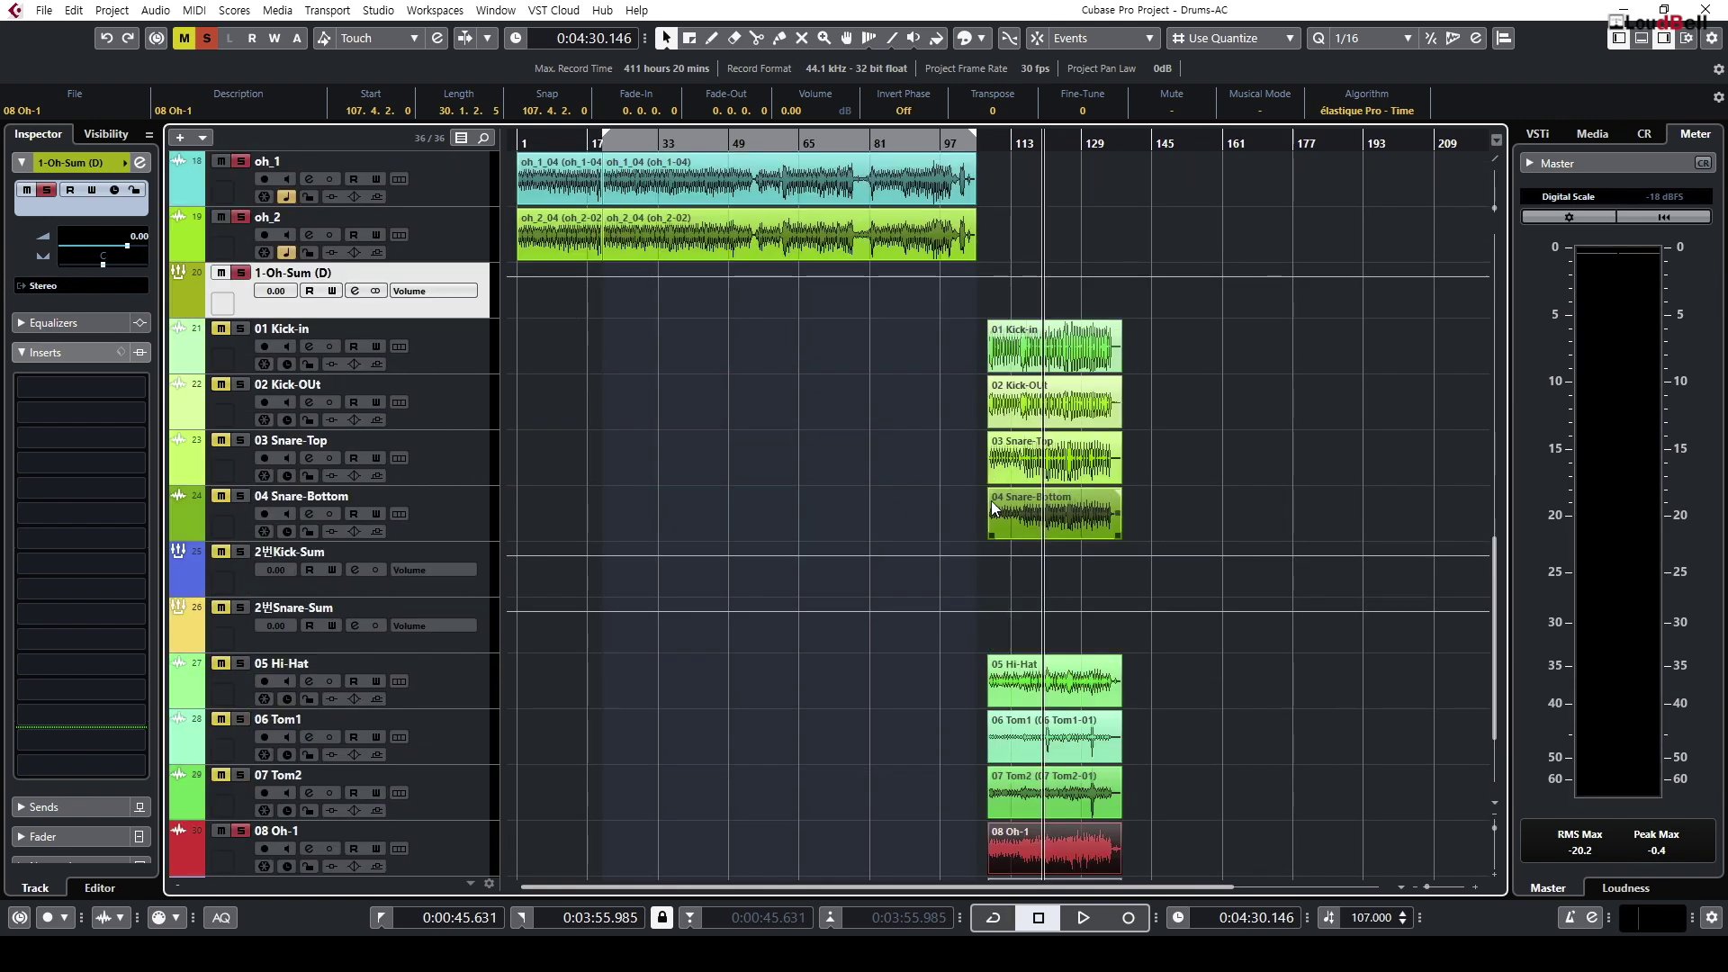
scroll(844, 414, "up", 2)
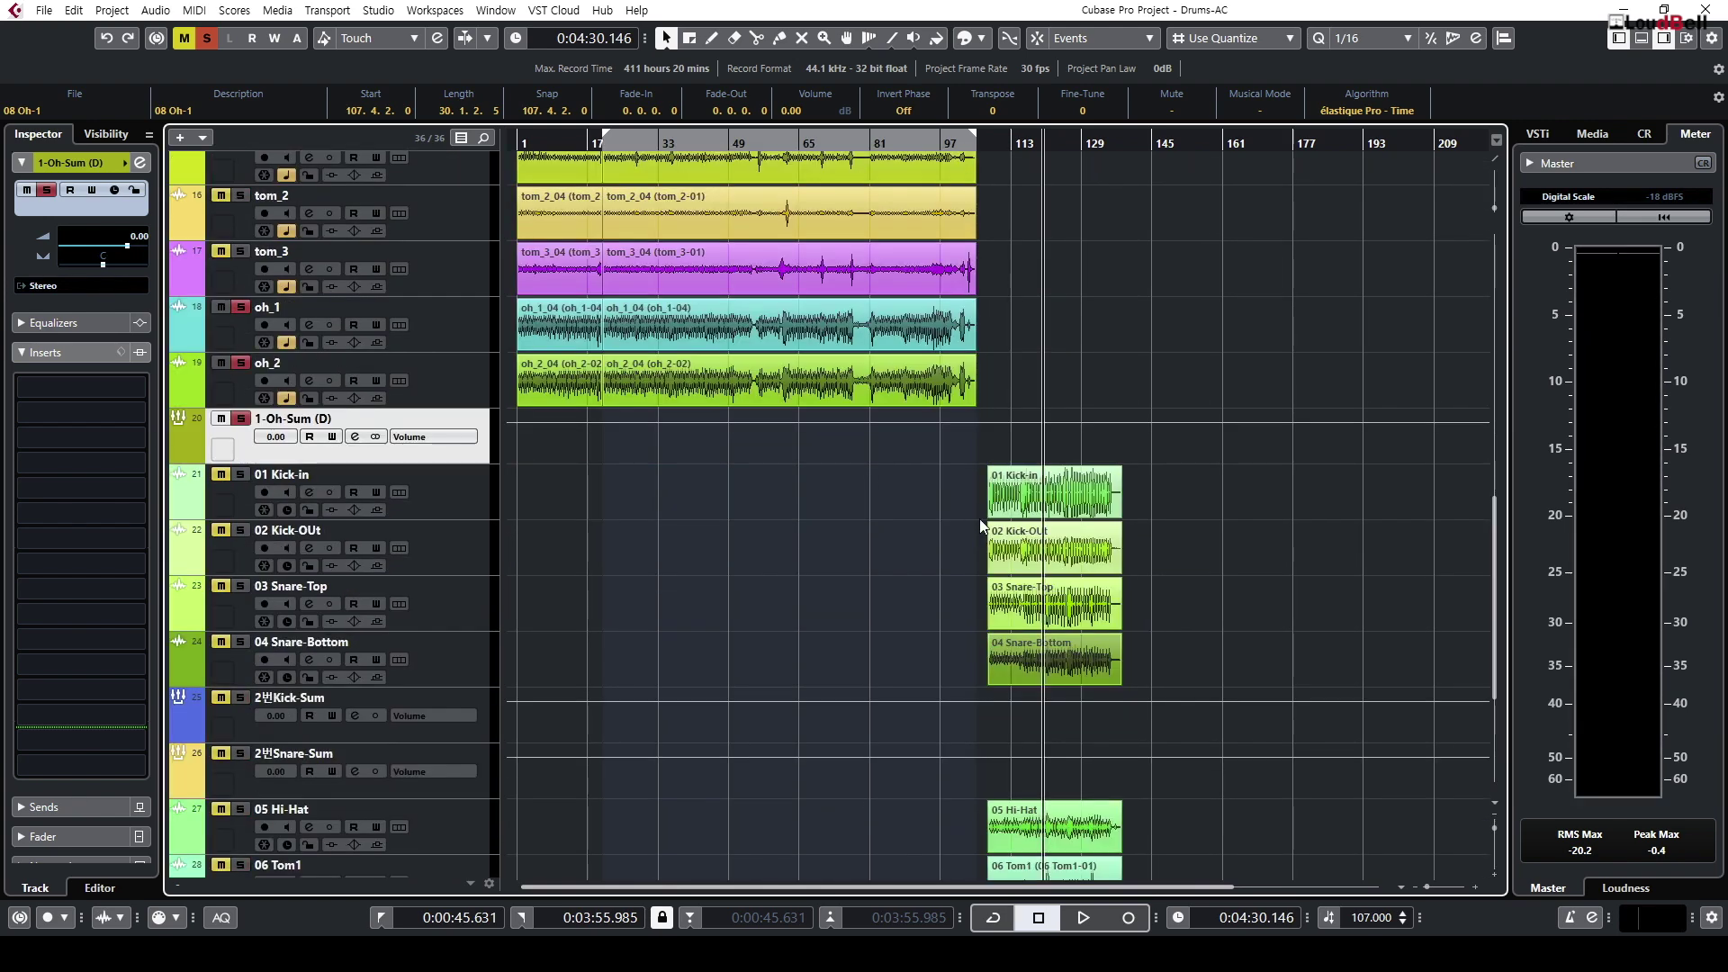
left_click(829, 338)
key("shift+g")
key("shift+g")
key("shift+h")
key("shift+h")
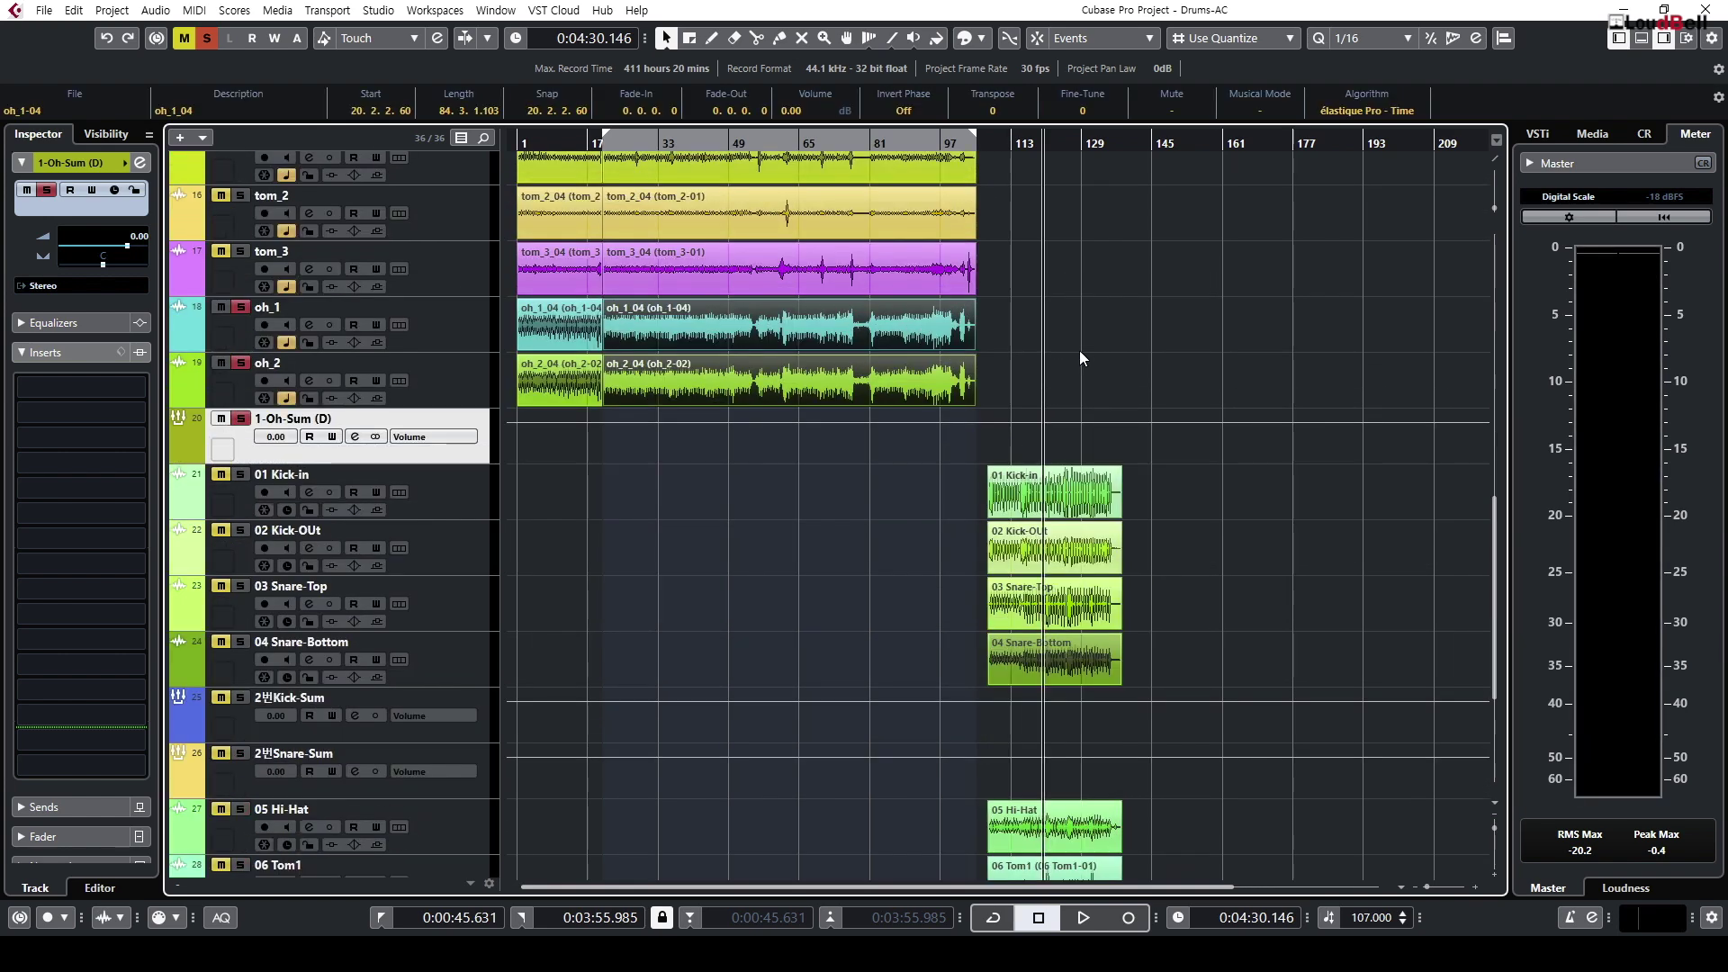
Step: Position the playhead at 1:45.494 in the first drum recording
scroll(1078, 349, "up", 4)
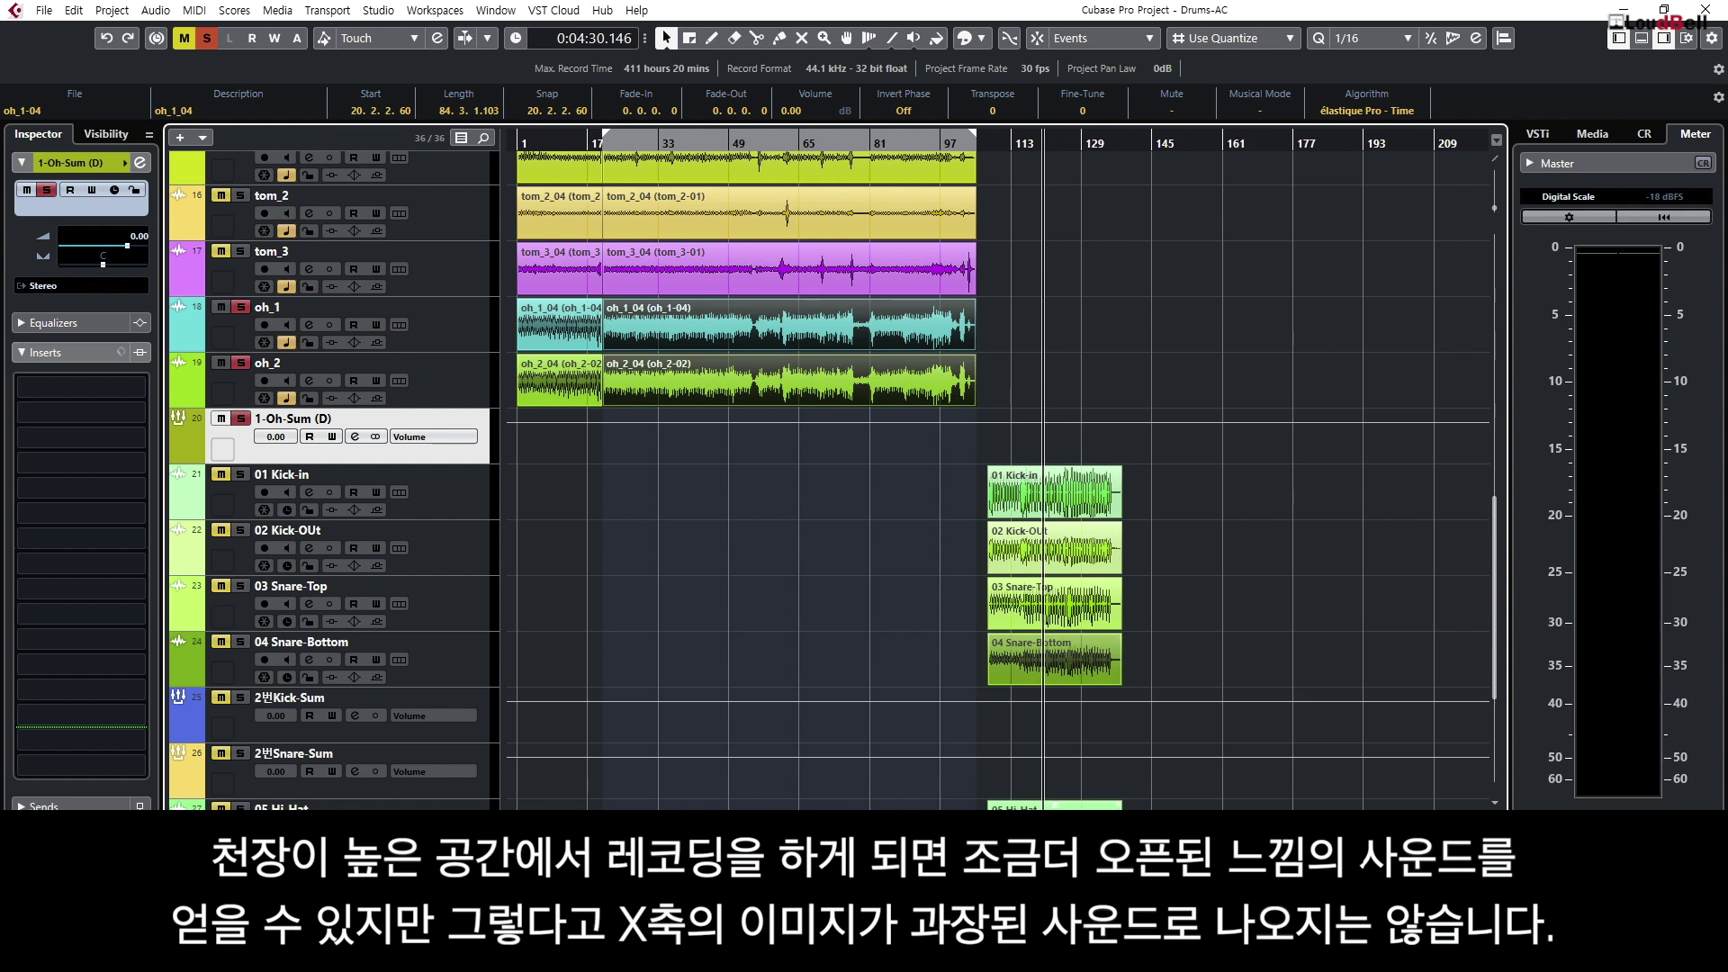
scroll(1050, 711, "down", 3)
scroll(1044, 657, "down", 3)
scroll(1053, 644, "up", 11)
key("h")
key("g")
key("g")
left_click(686, 288)
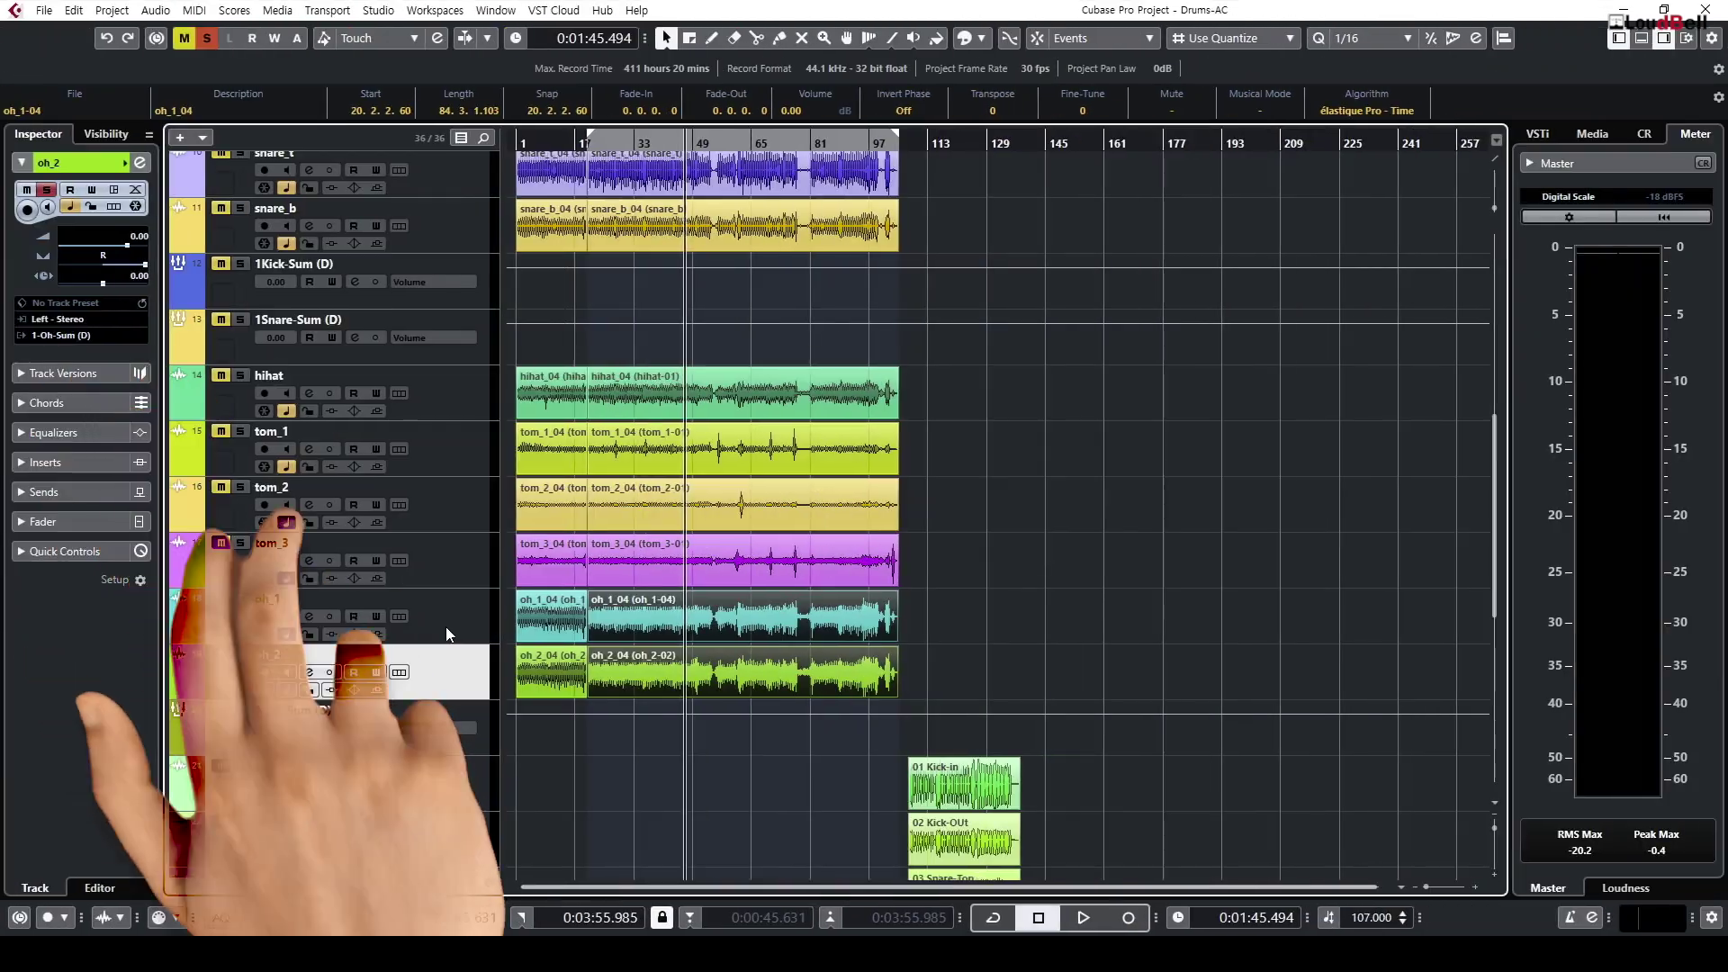
Step: Solo the hihat track of the first drum recording instead of the overhead tracks
left_click(423, 670)
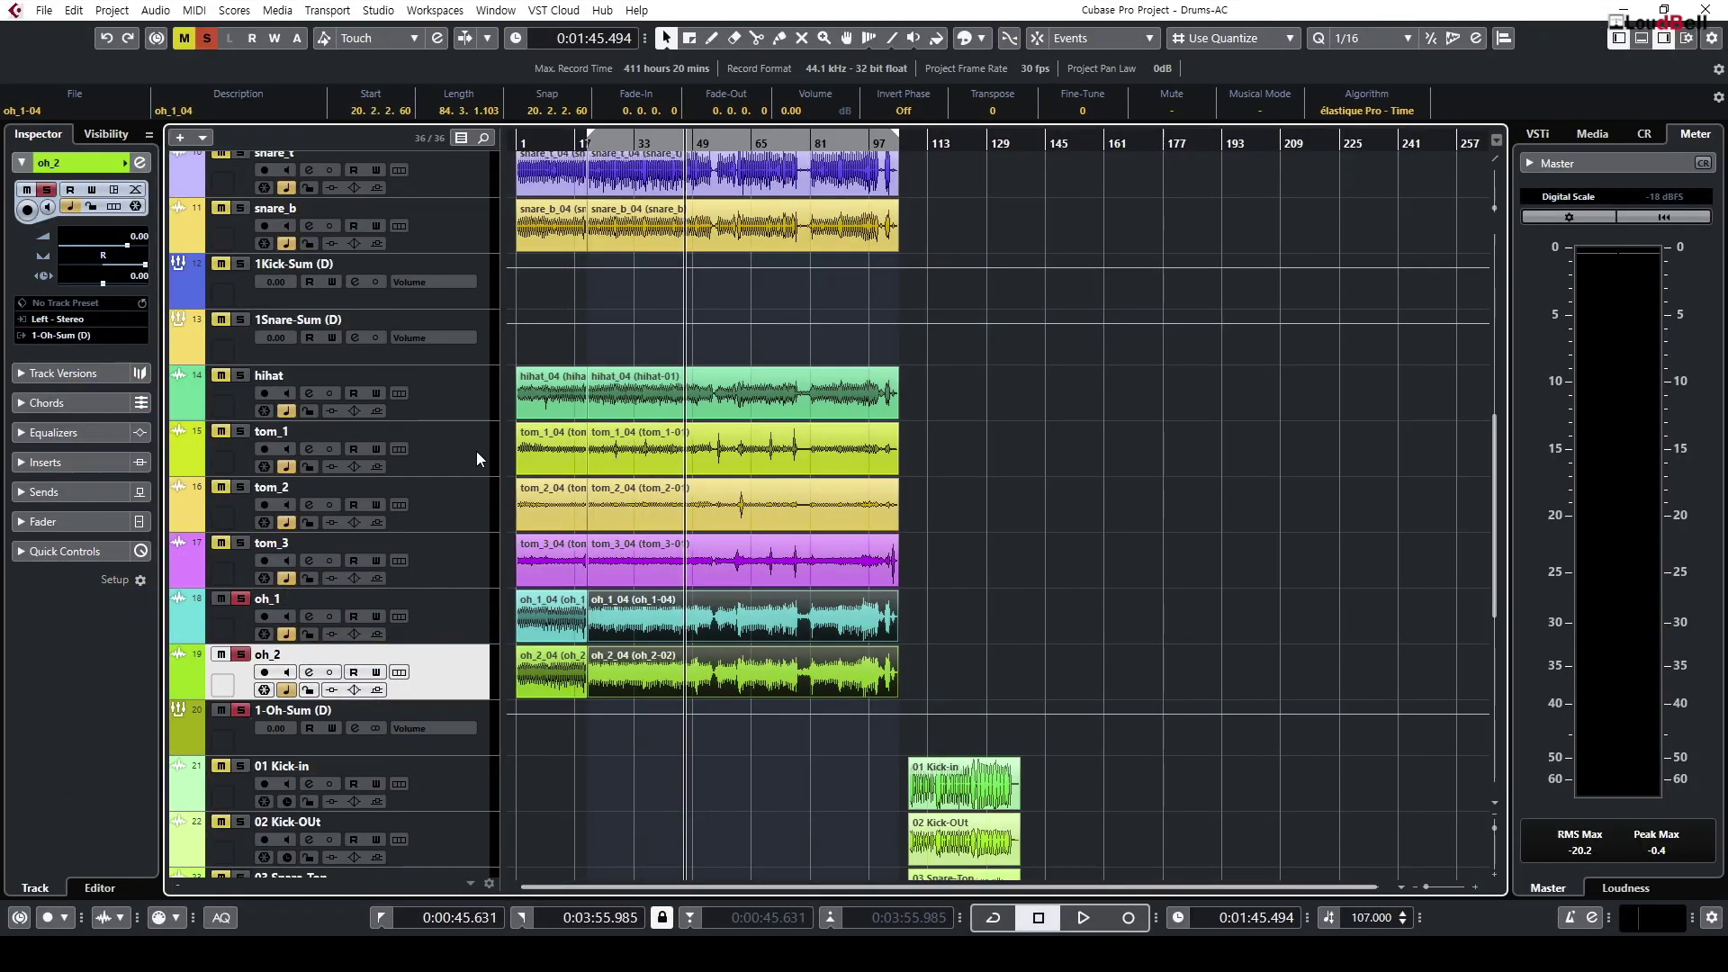
left_click(455, 402)
left_click(240, 376)
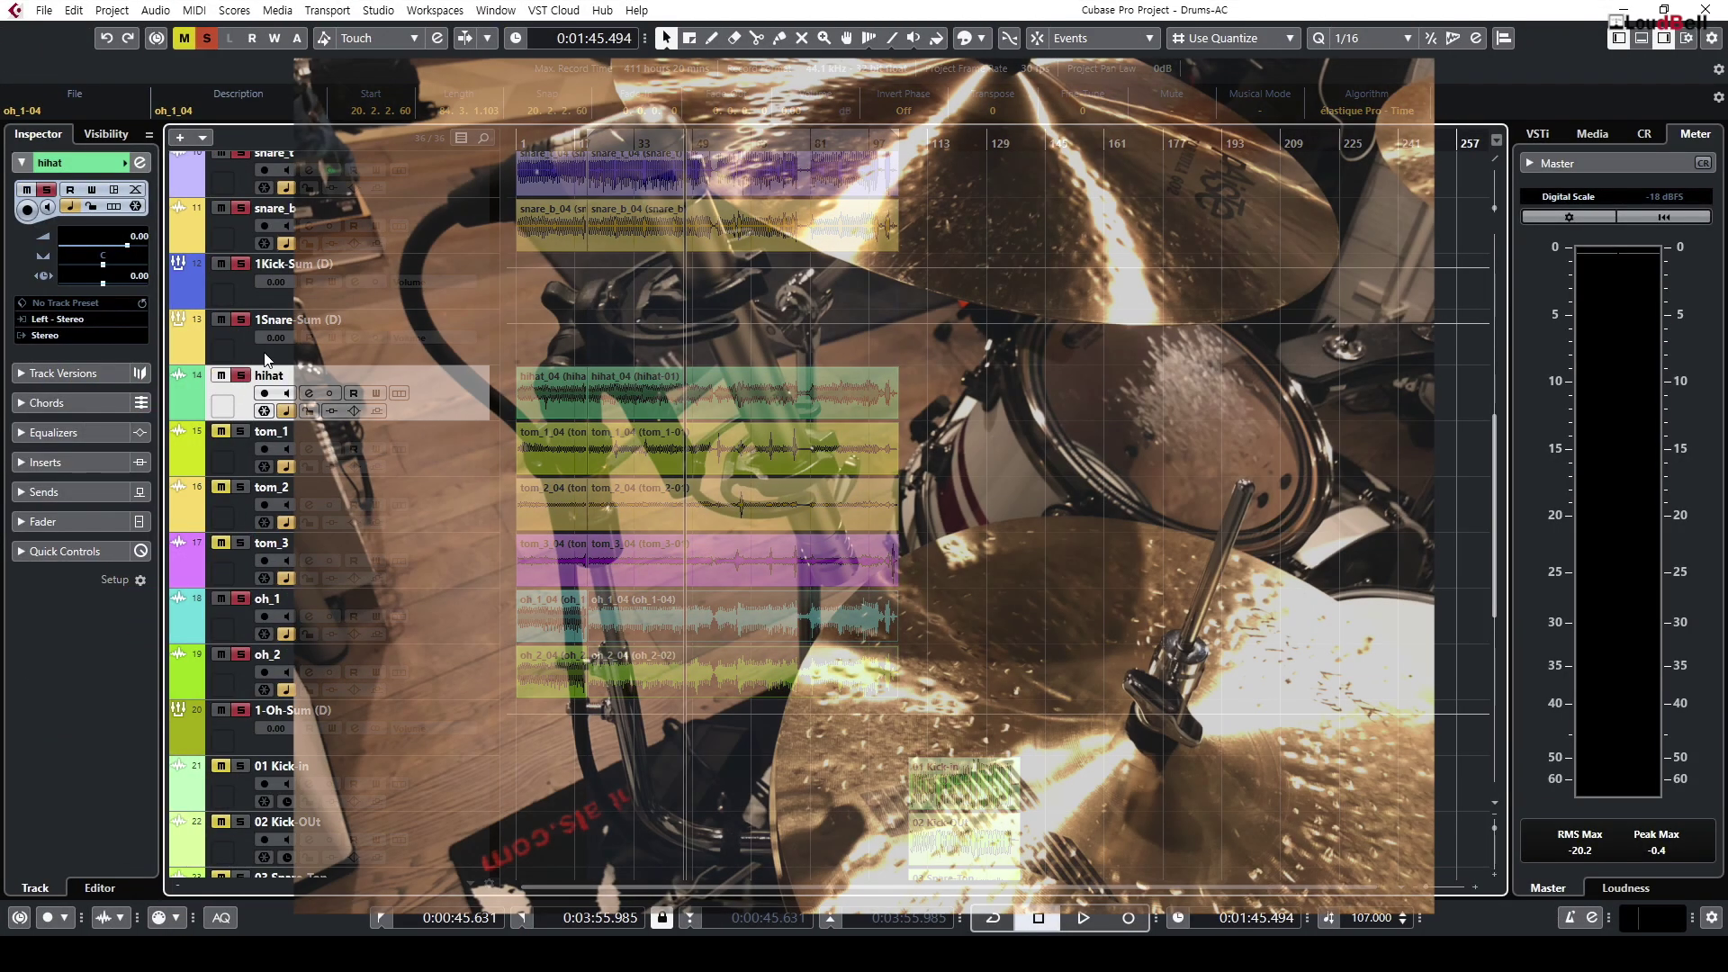
left_click(441, 621)
left_click(450, 396)
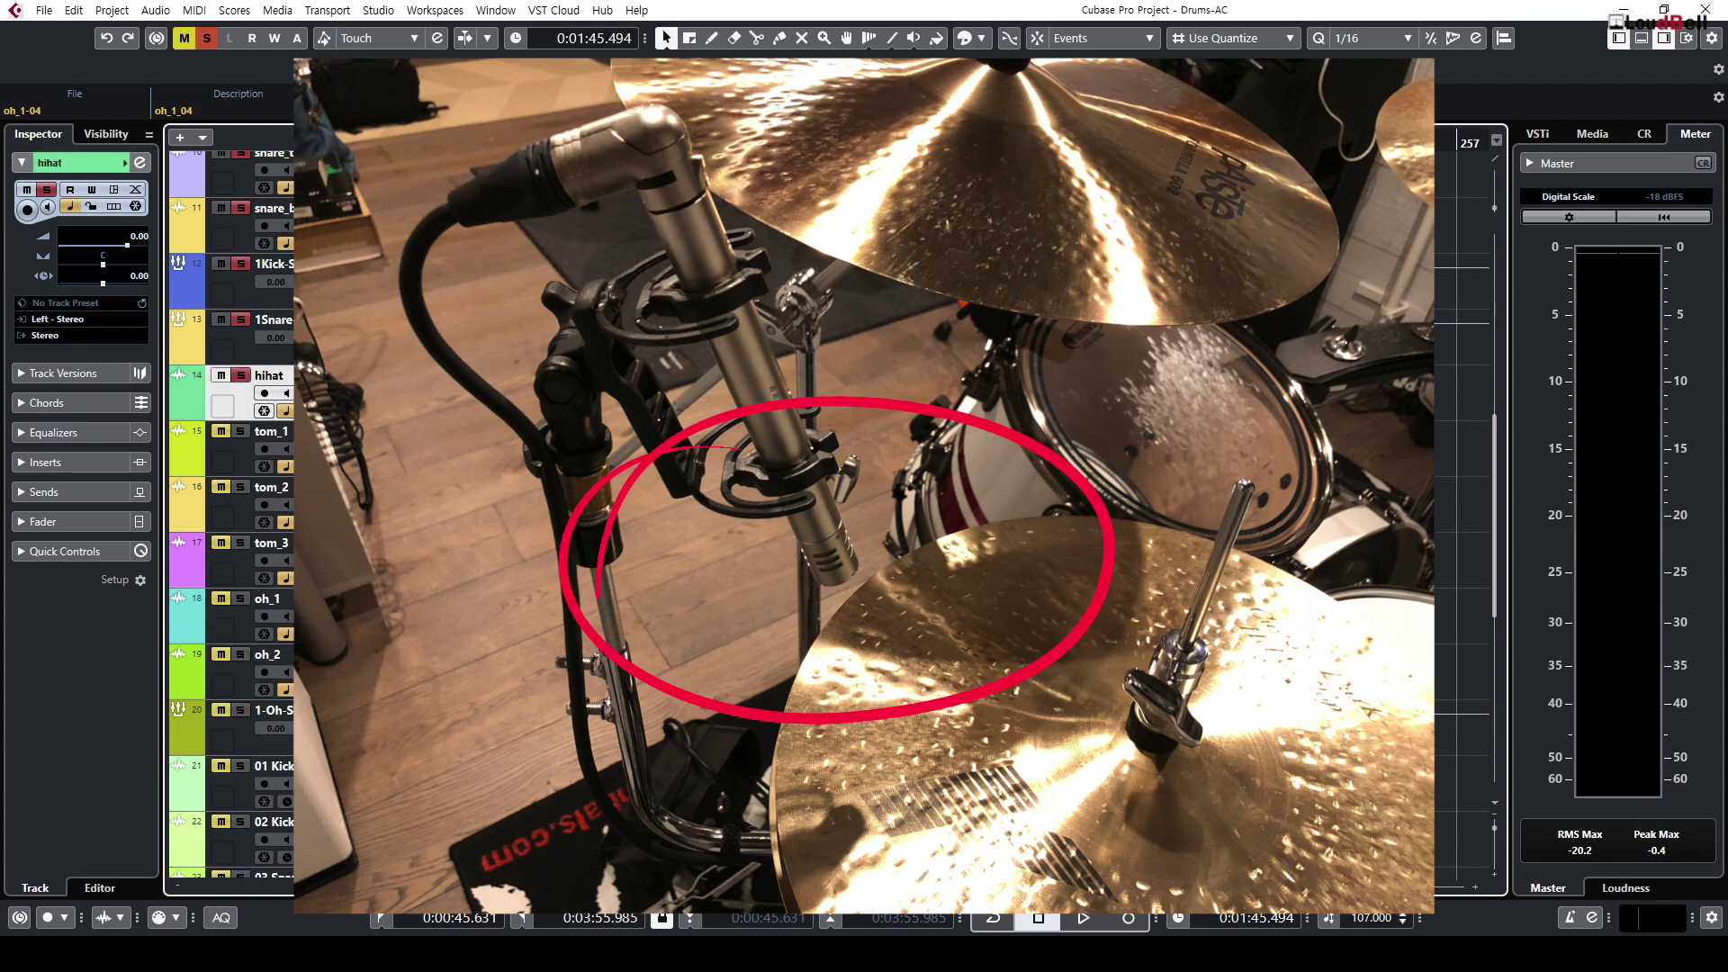
Step: Play the soloed hihat track from 1:45.494 to hear its sound, and stop playback
key("shift+h")
key("shift+h")
key("h")
key("h")
key("h")
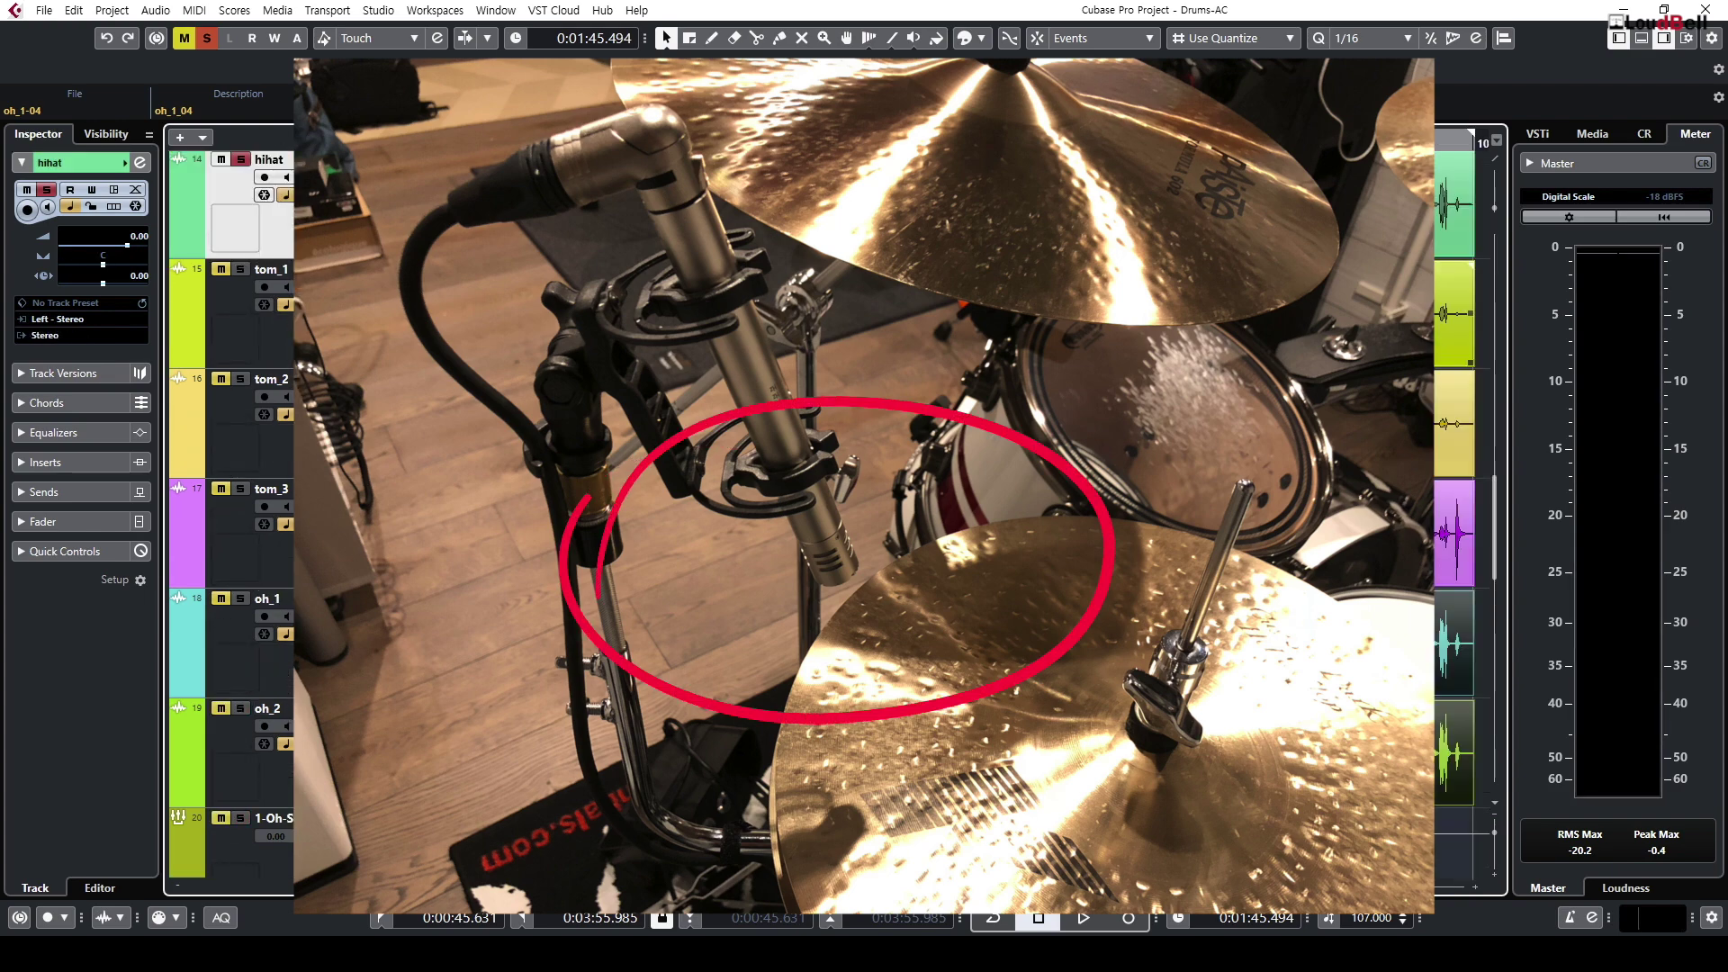
key("g")
key("g")
key("g")
key("space")
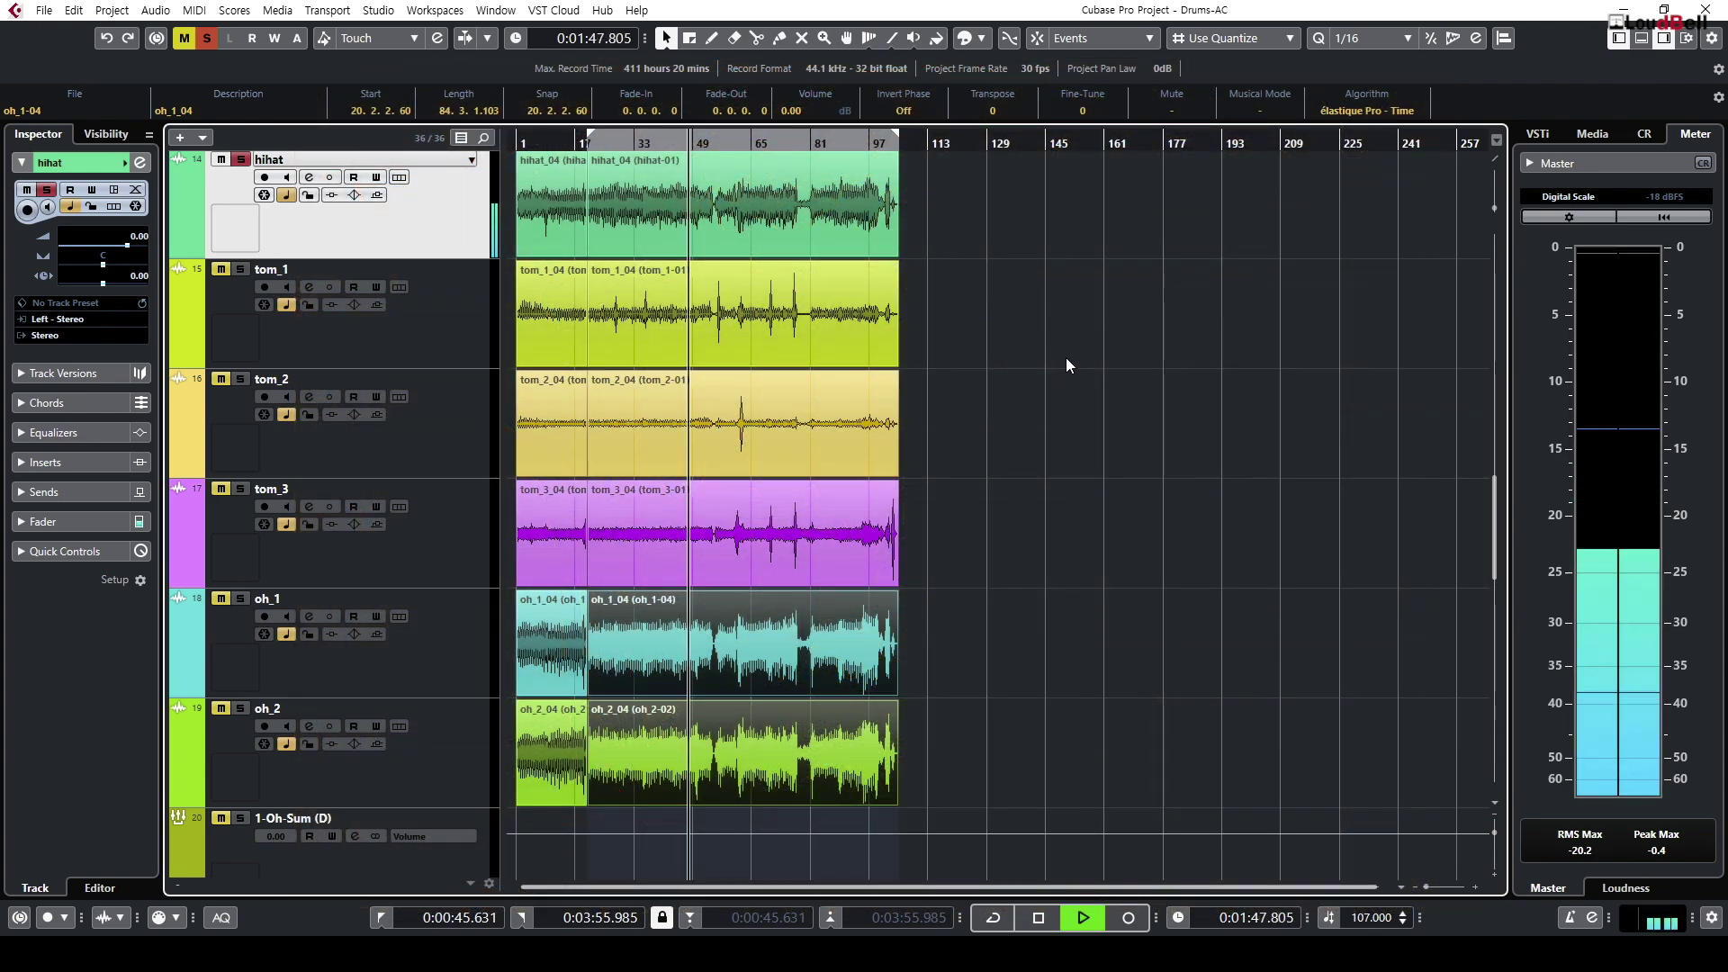
key("space")
Step: Solo the 05 Hi-Hat track of the second drum recording and start playback within its clip
scroll(1133, 423, "down", 5)
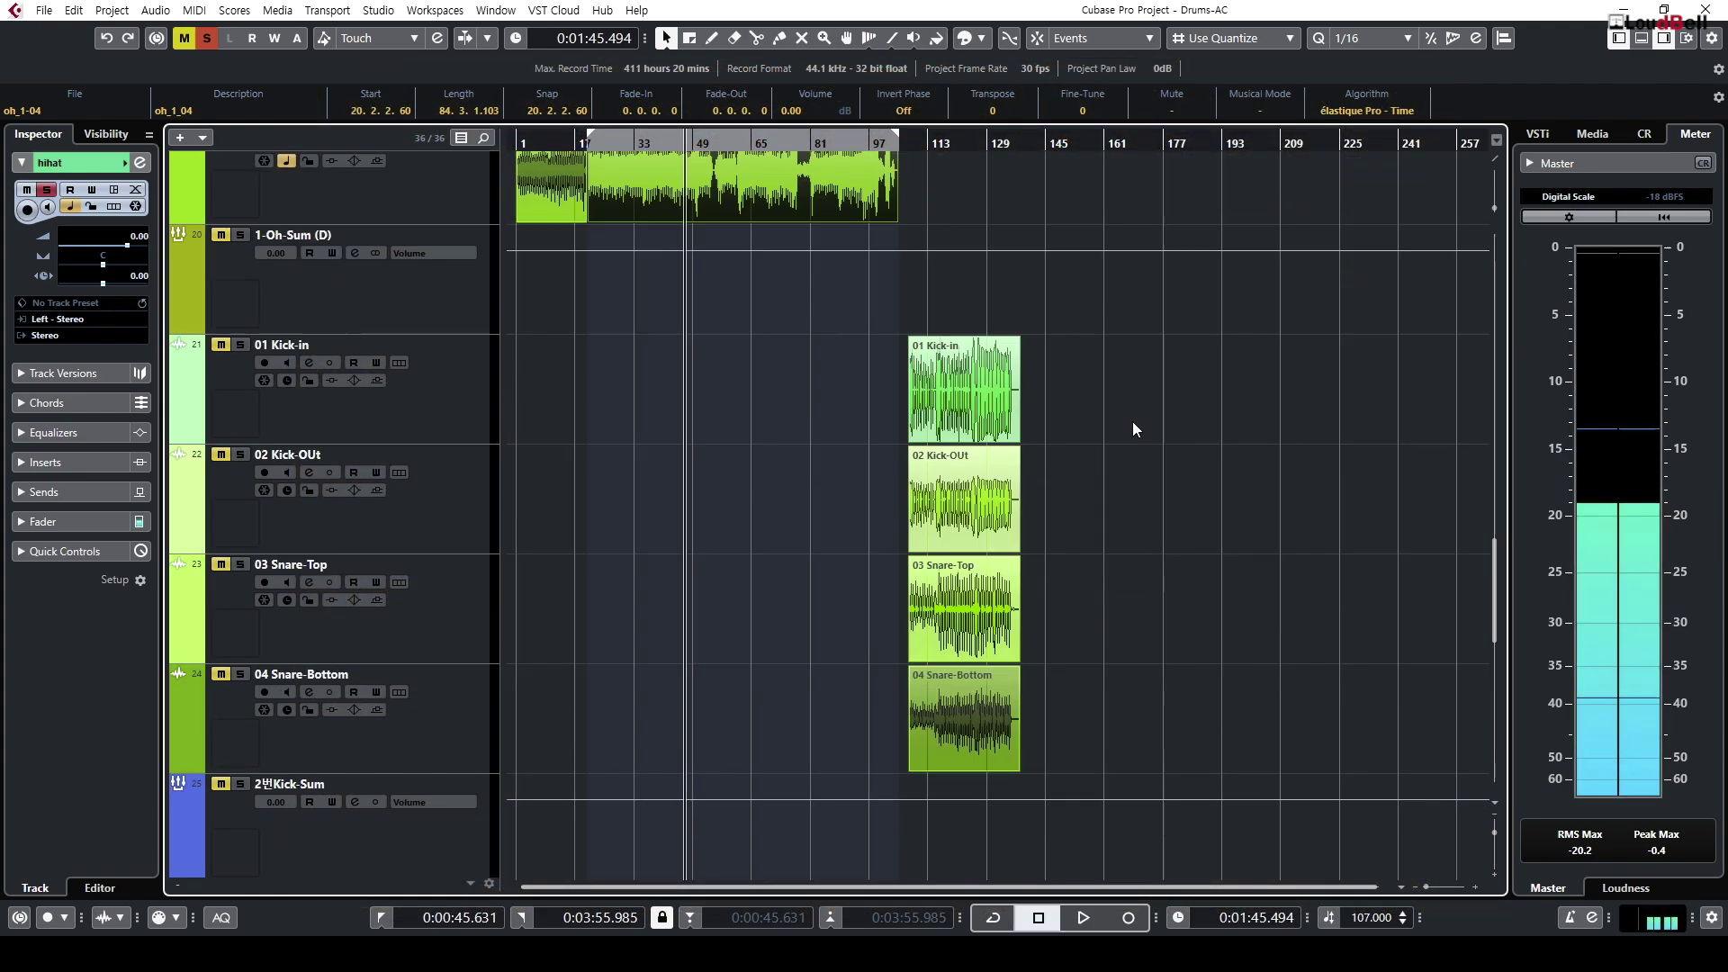
left_click(448, 621)
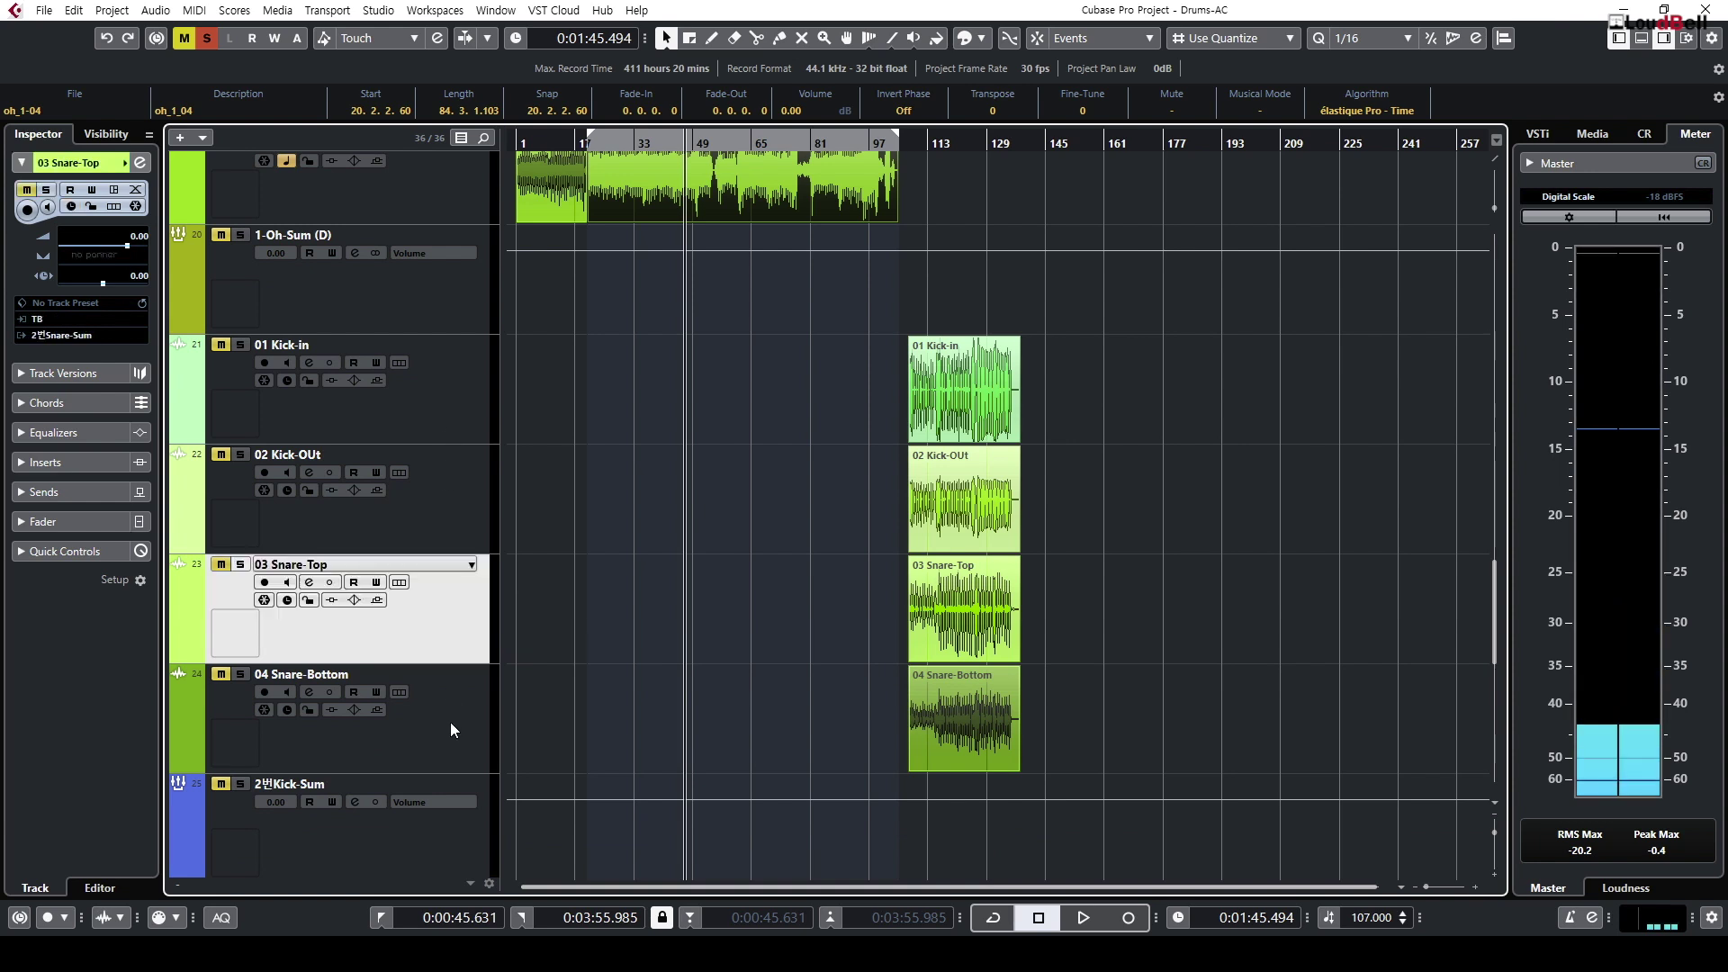
left_click(450, 722)
scroll(466, 623, "down", 7)
scroll(455, 635, "up", 4)
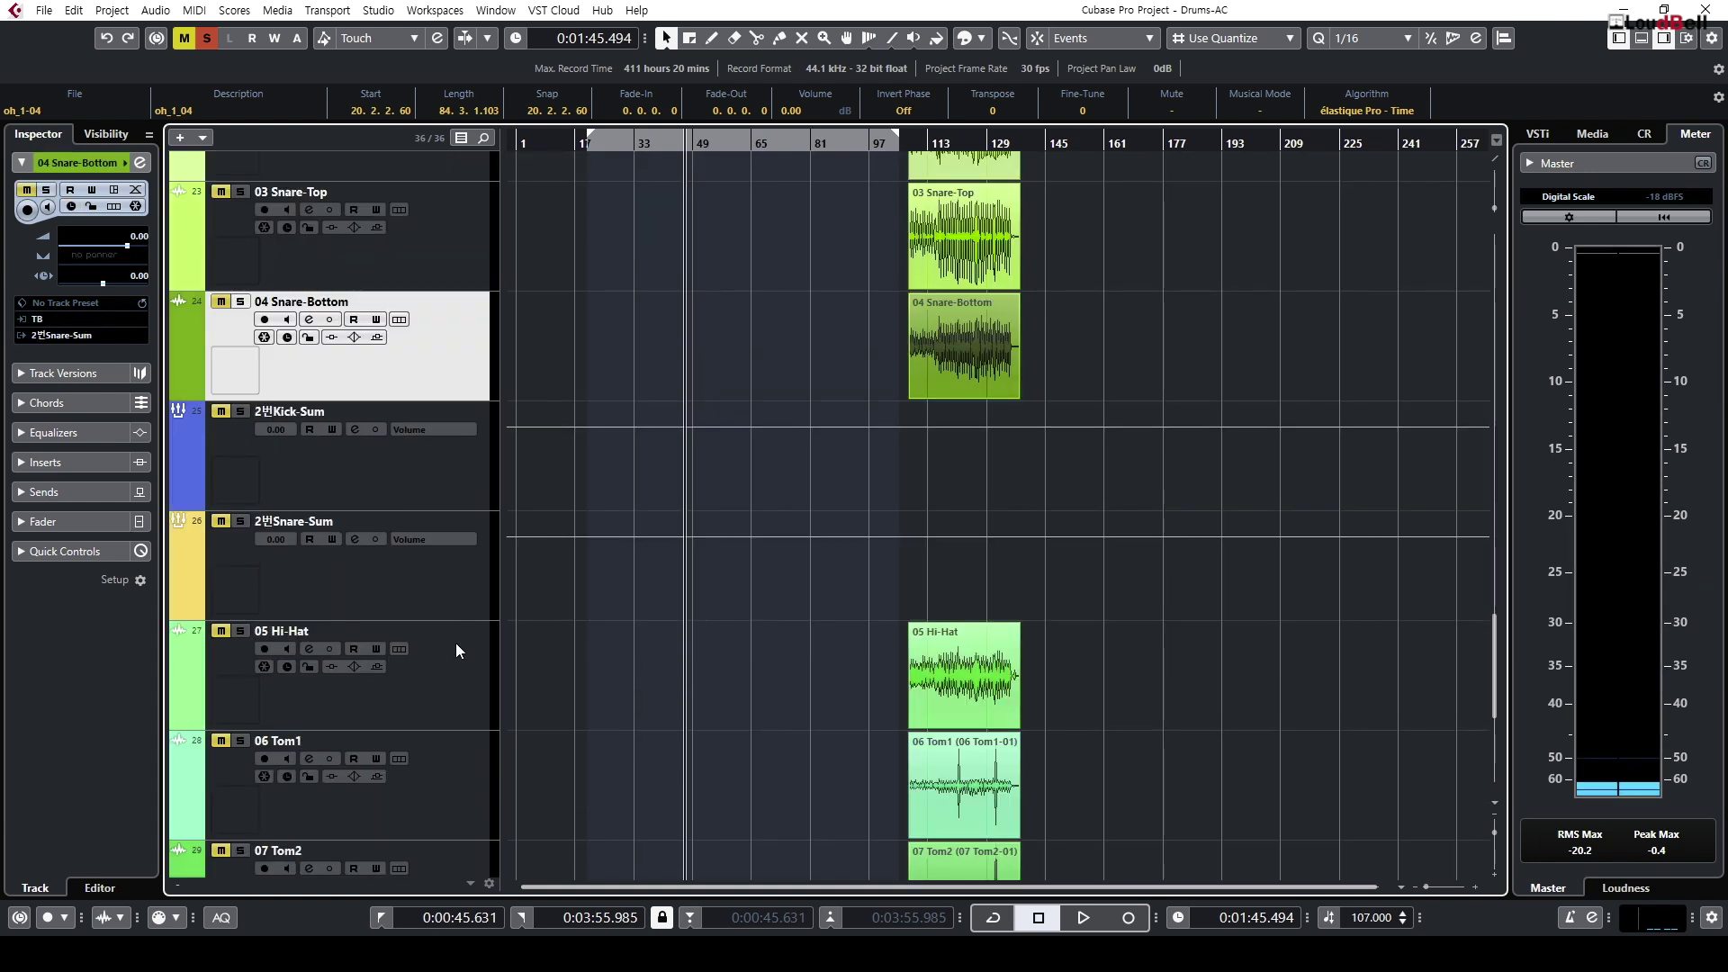
left_click(459, 696)
left_click(943, 150)
key("space")
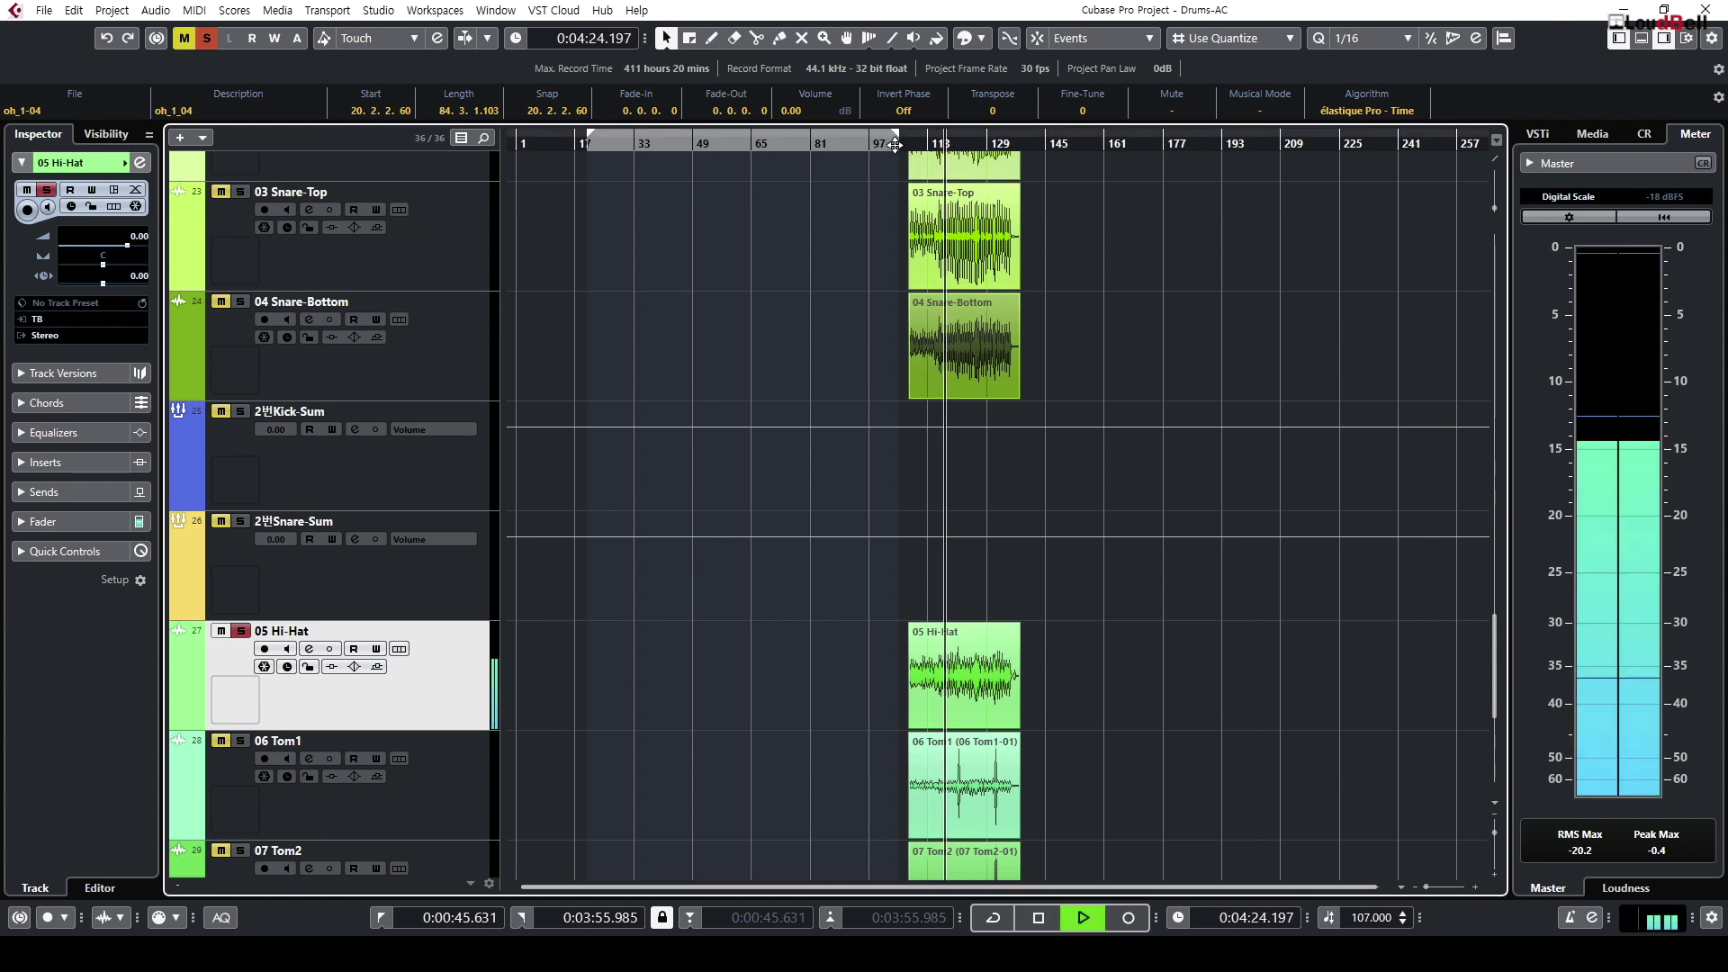
Step: Replay the 05 Hi-Hat clip from around bar 113 to judge its sound, and stop playback
left_click(923, 142)
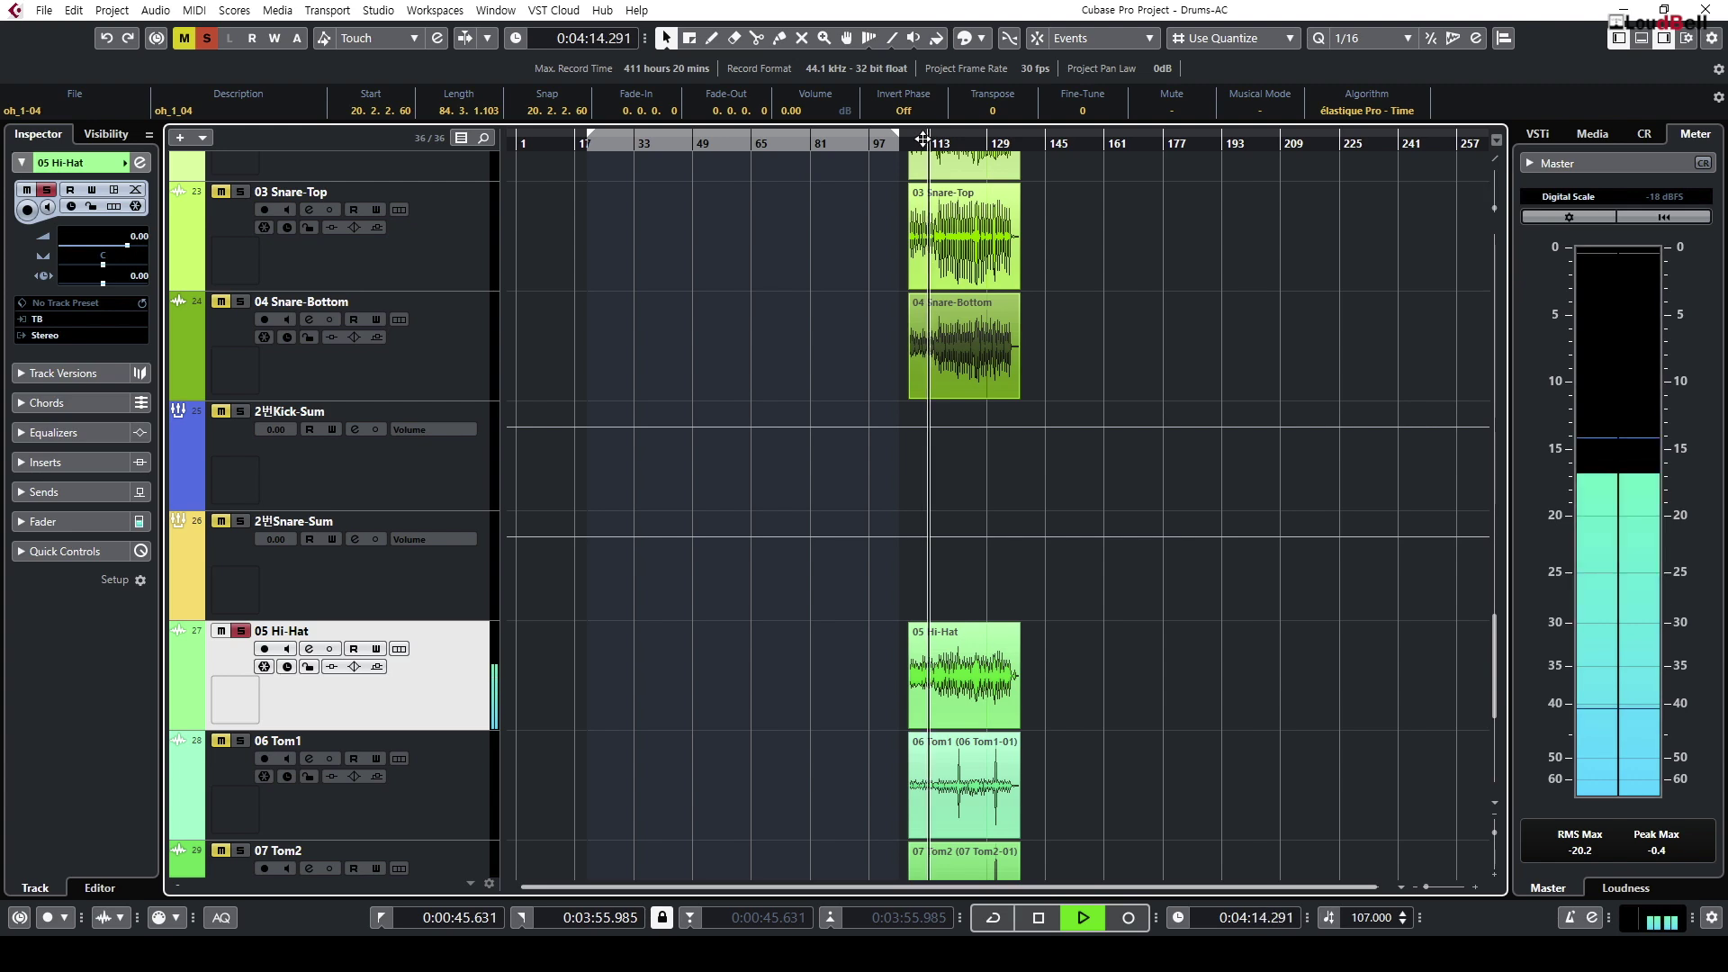
left_click_drag(925, 142, 1026, 144)
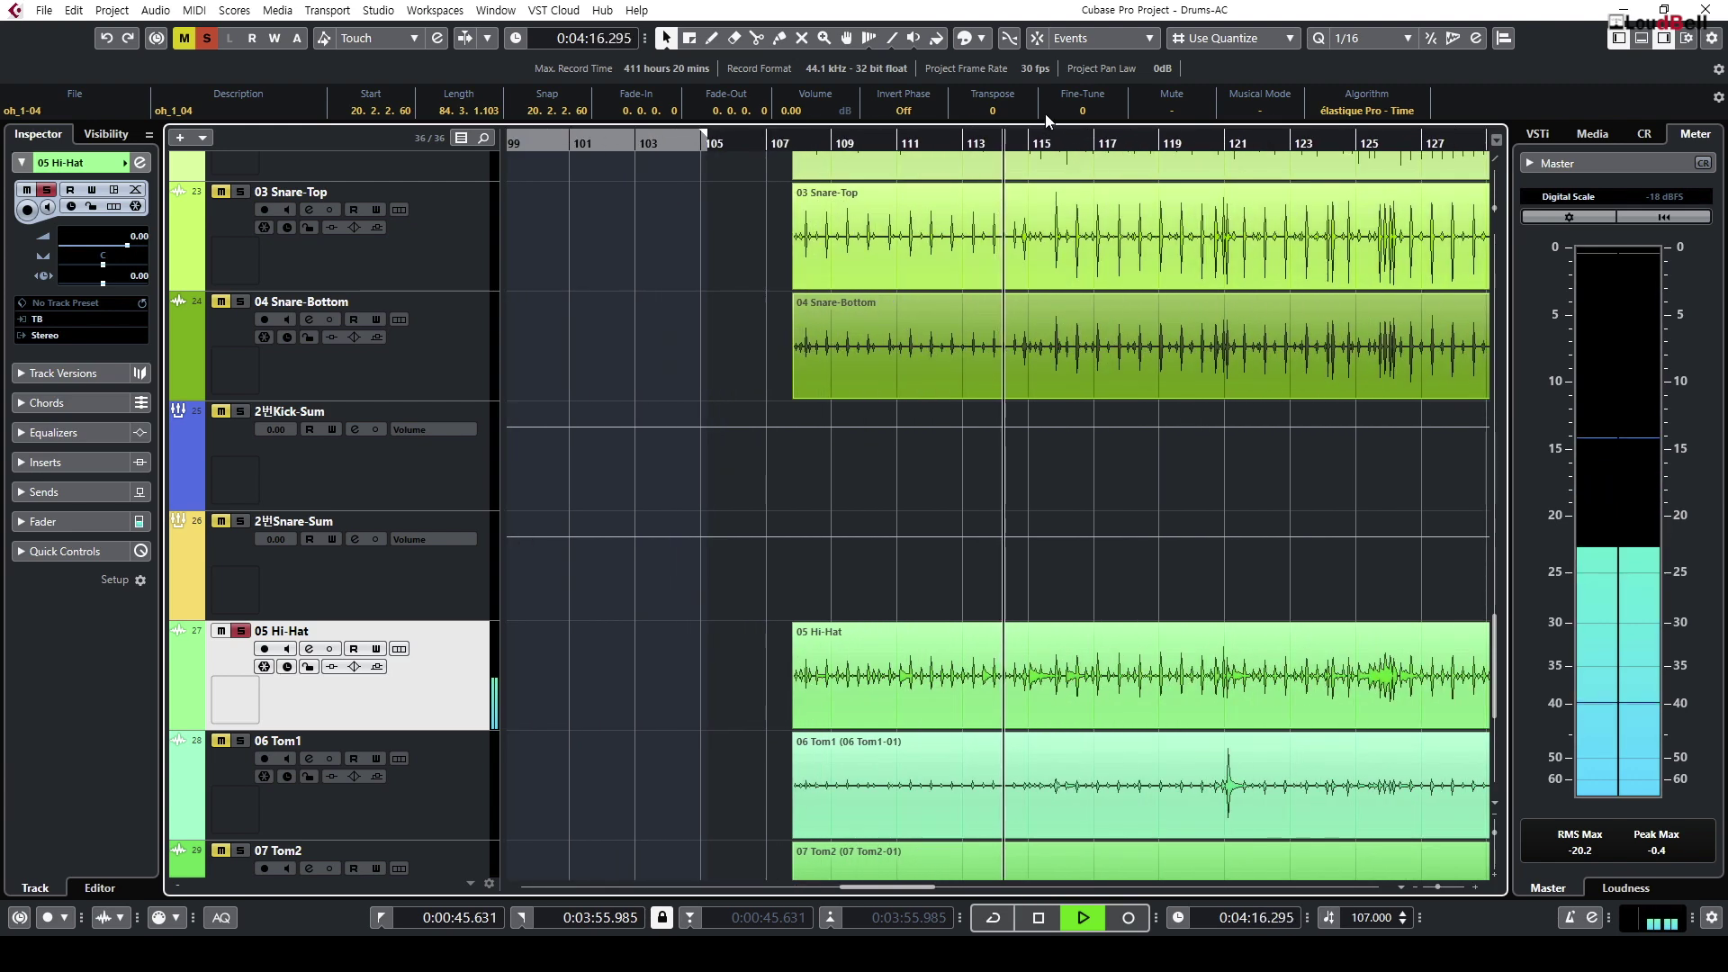
key("g")
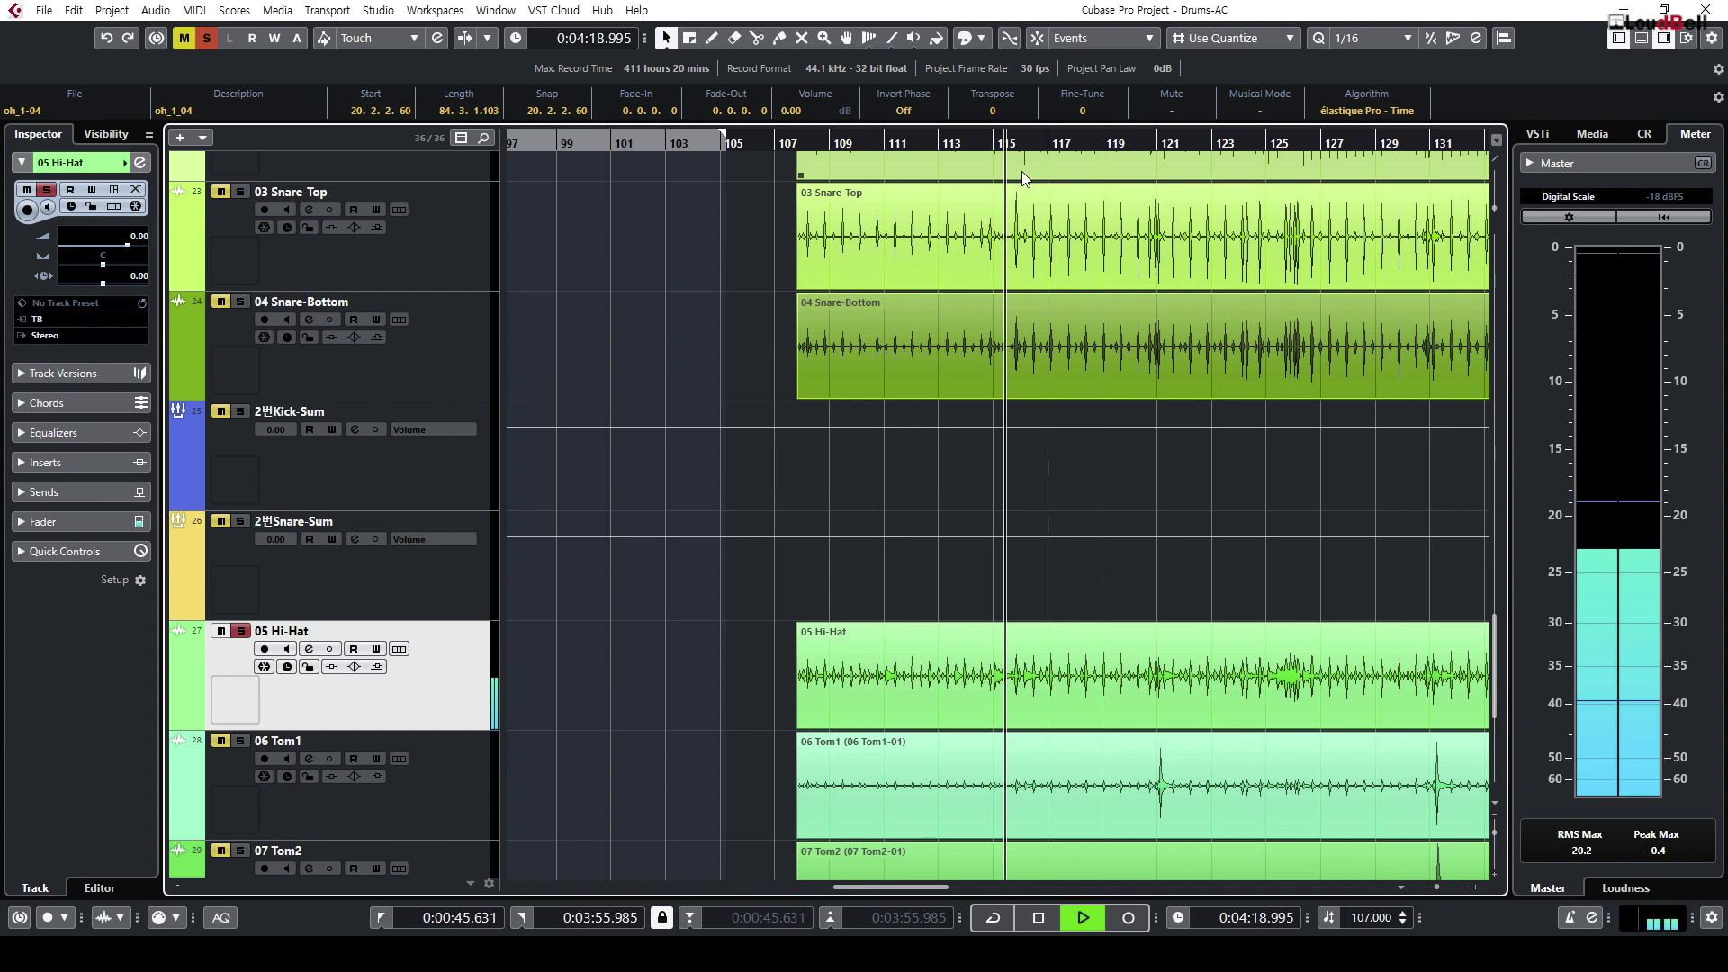
key("g")
key("g")
key("g")
key("g")
key("g")
key("g")
key("g")
key("g")
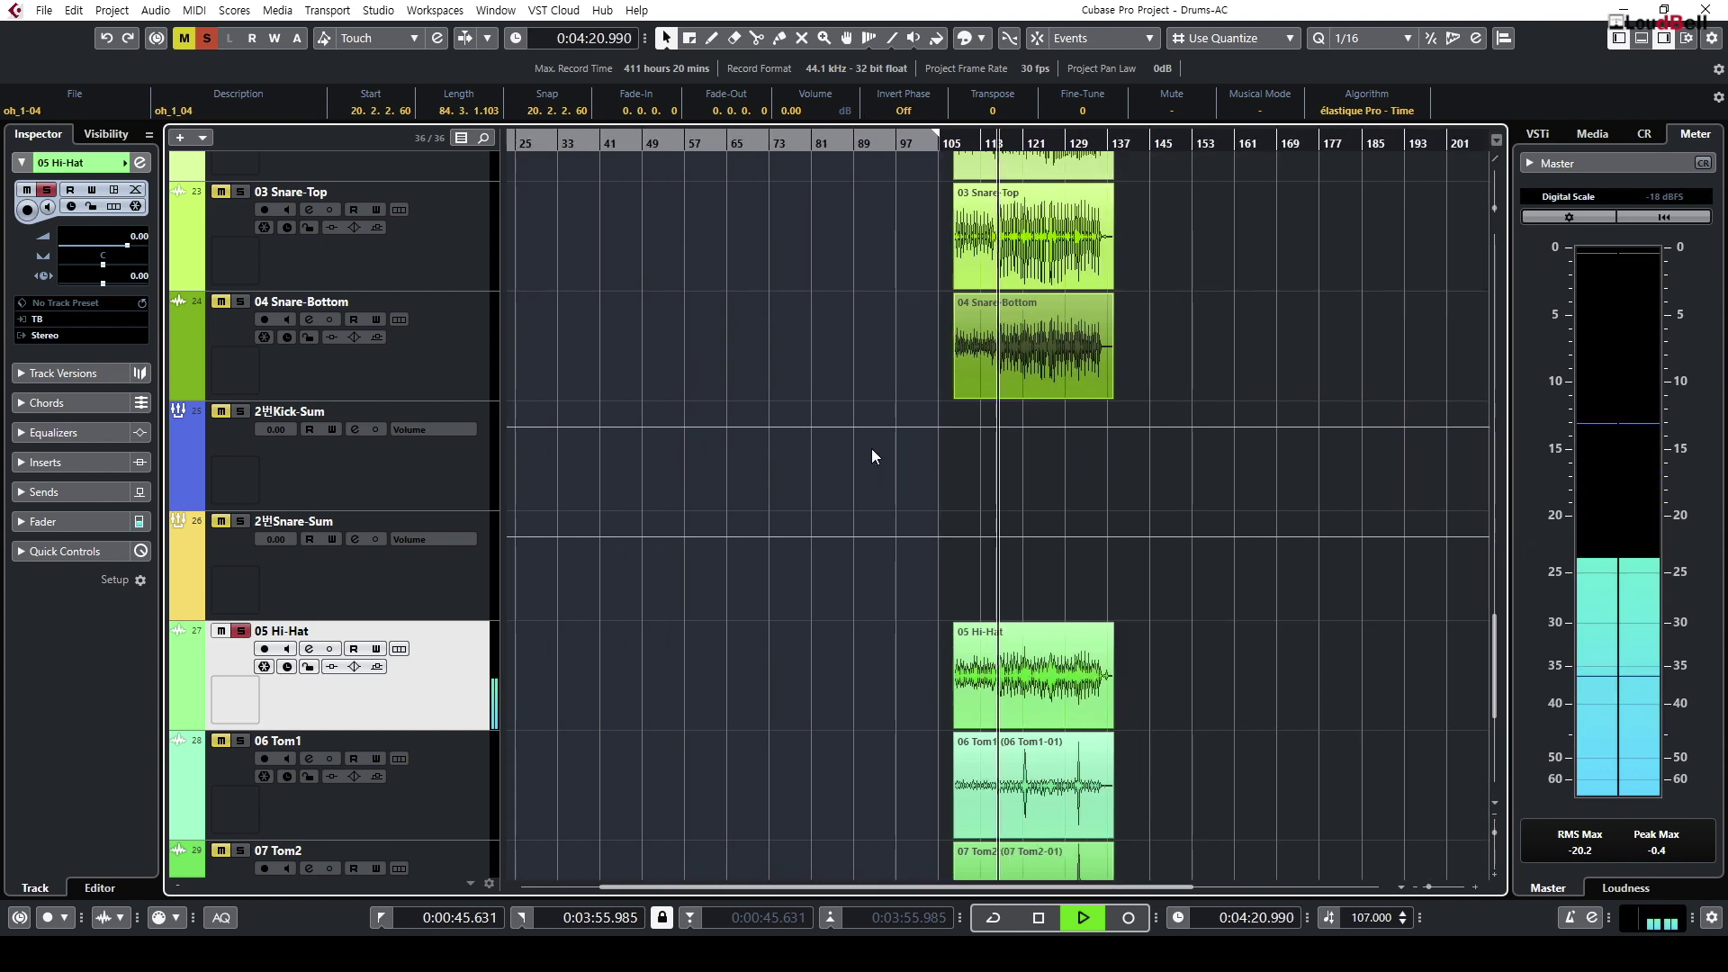
scroll(764, 488, "up", 10)
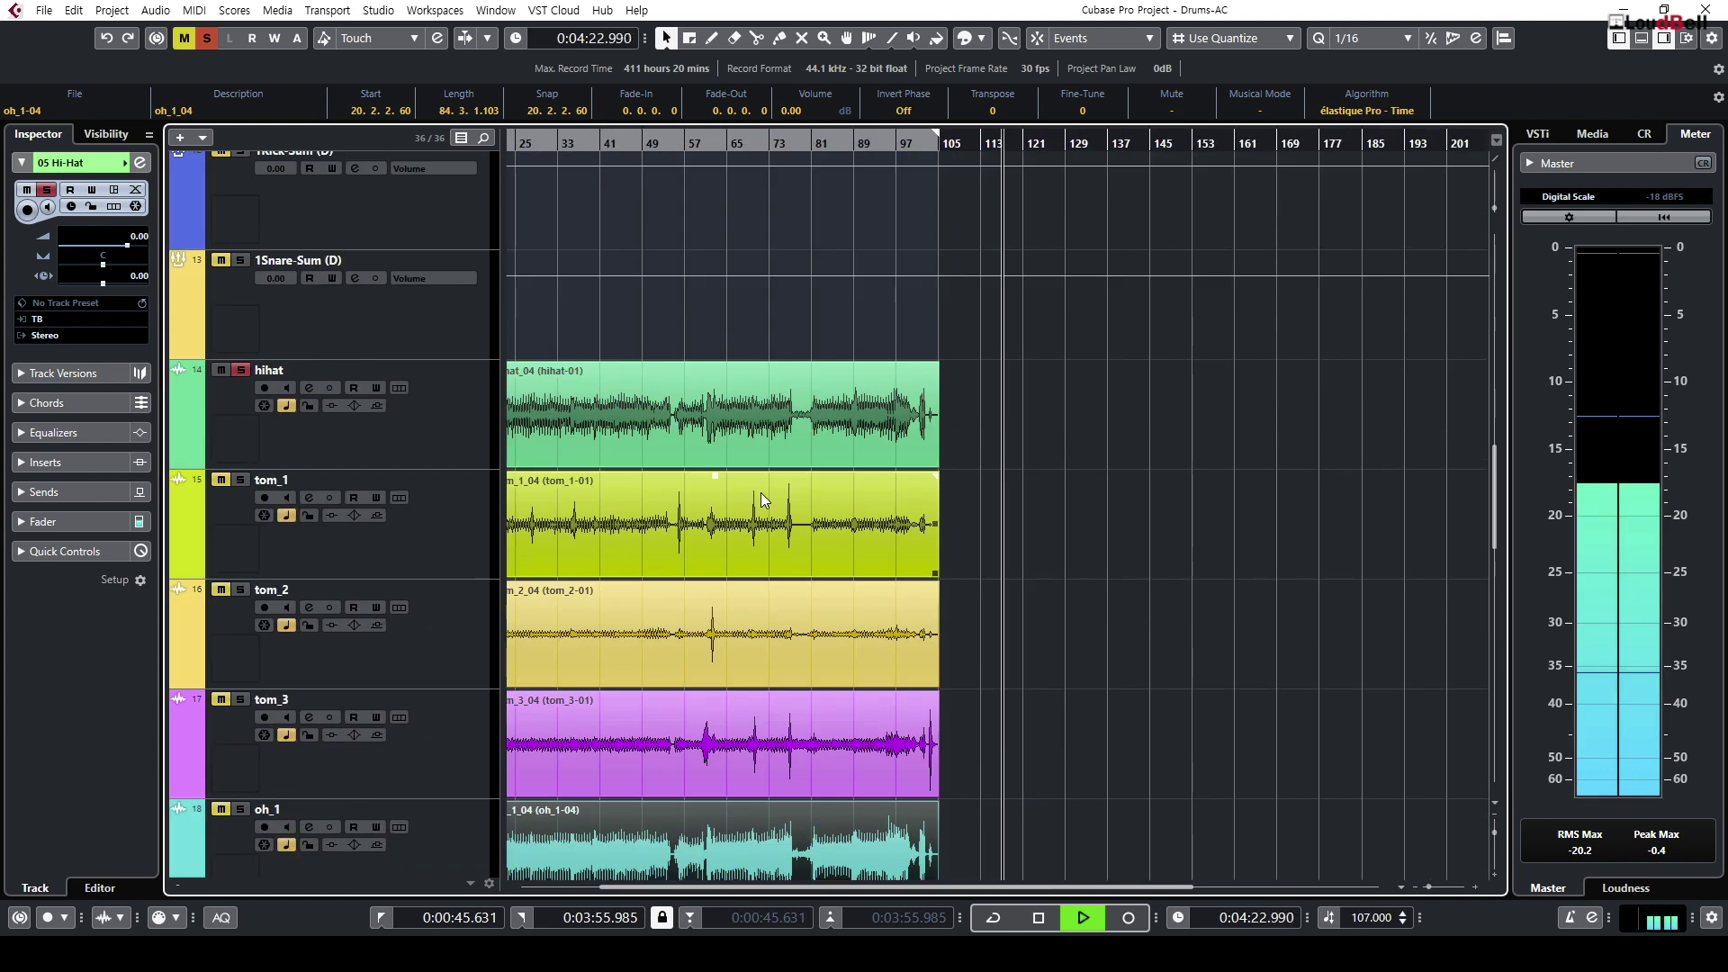
key("space")
Step: Play the first recording's hihat track from 2:17.094 for comparison, and stop playback
left_click(430, 413)
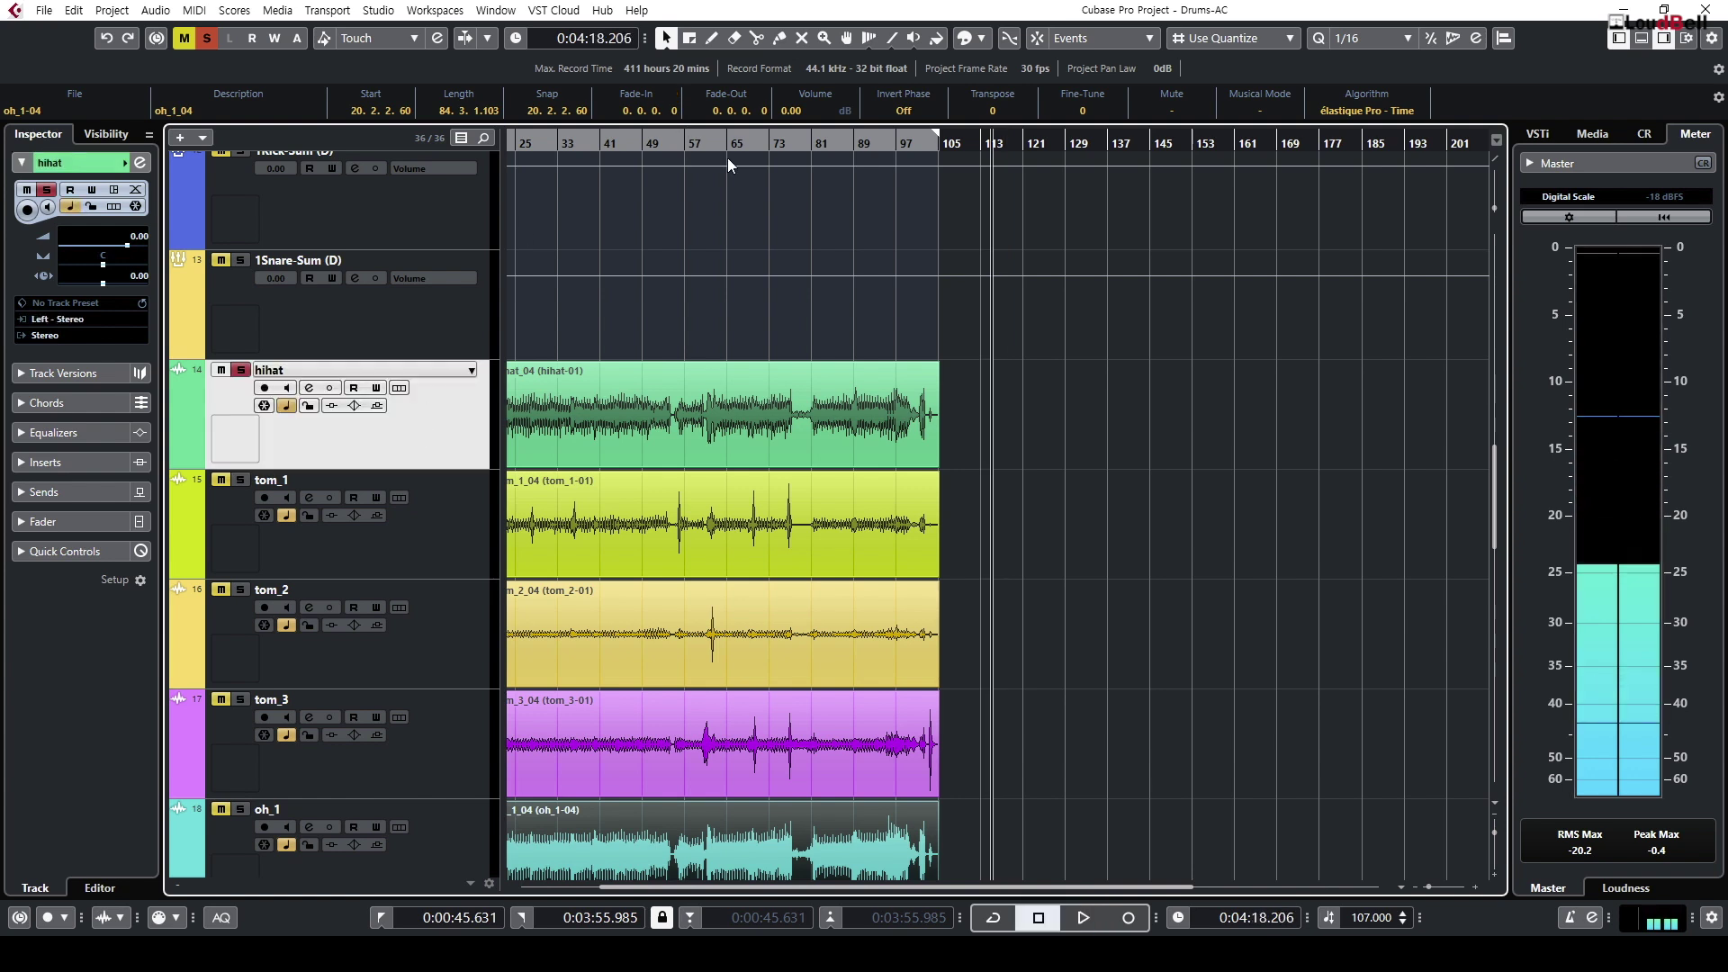
left_click(722, 159)
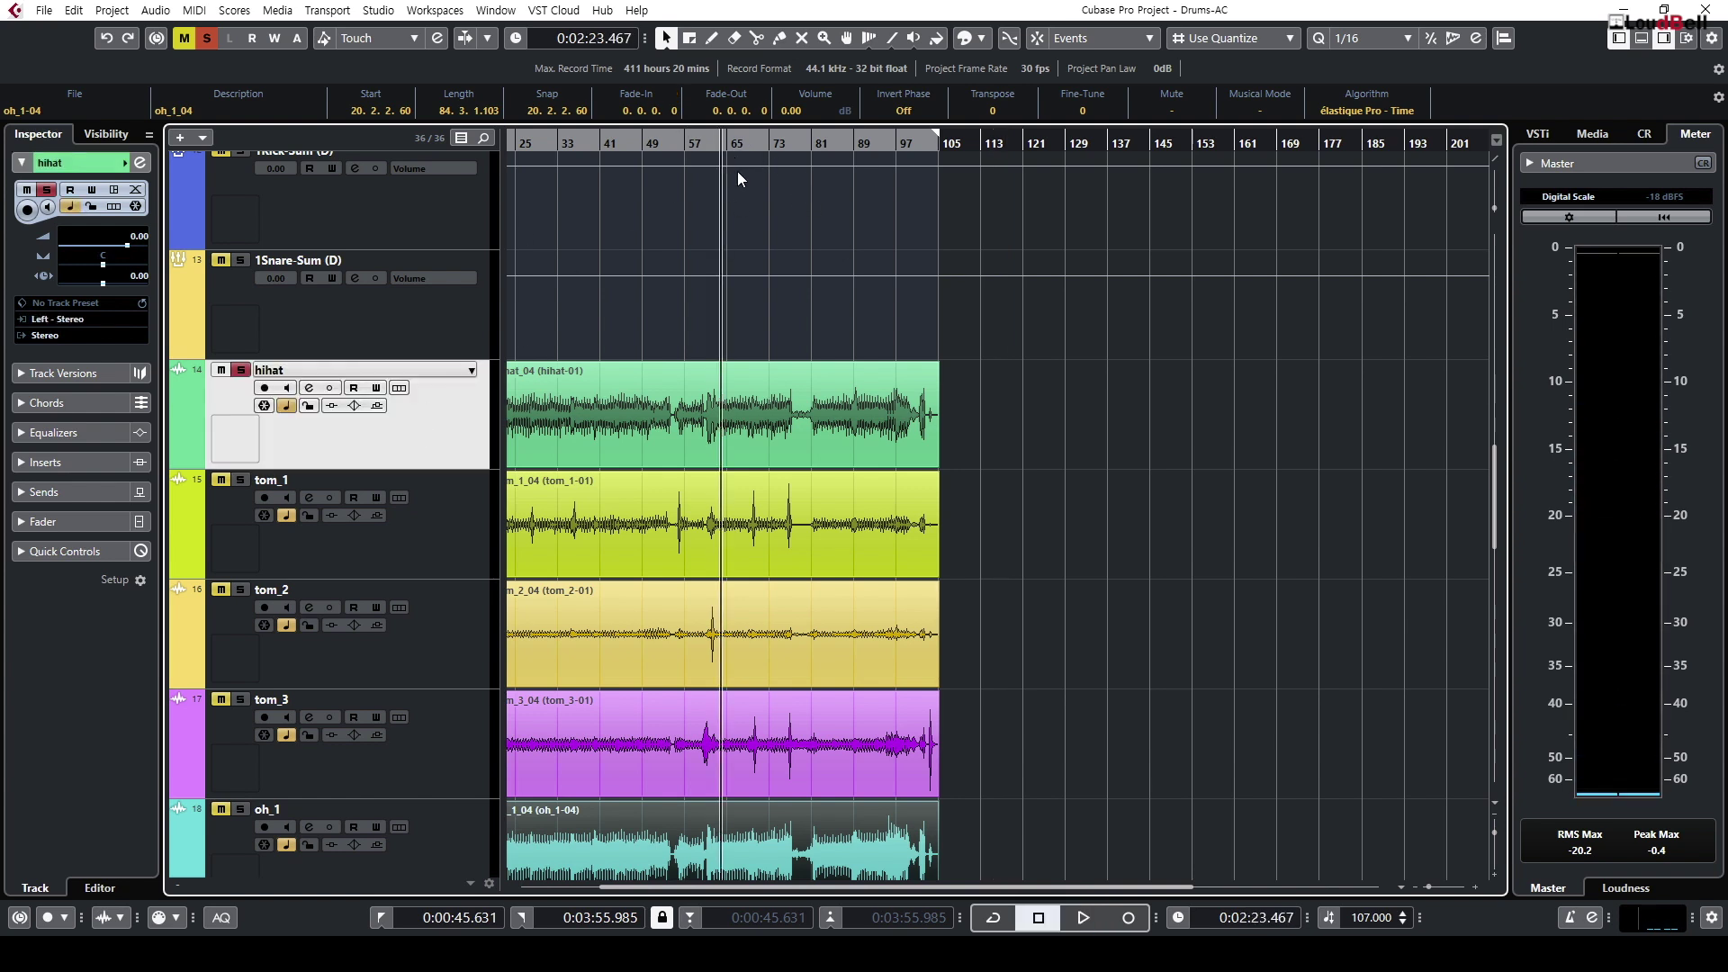
left_click(710, 160)
left_click_drag(709, 158, 649, 208)
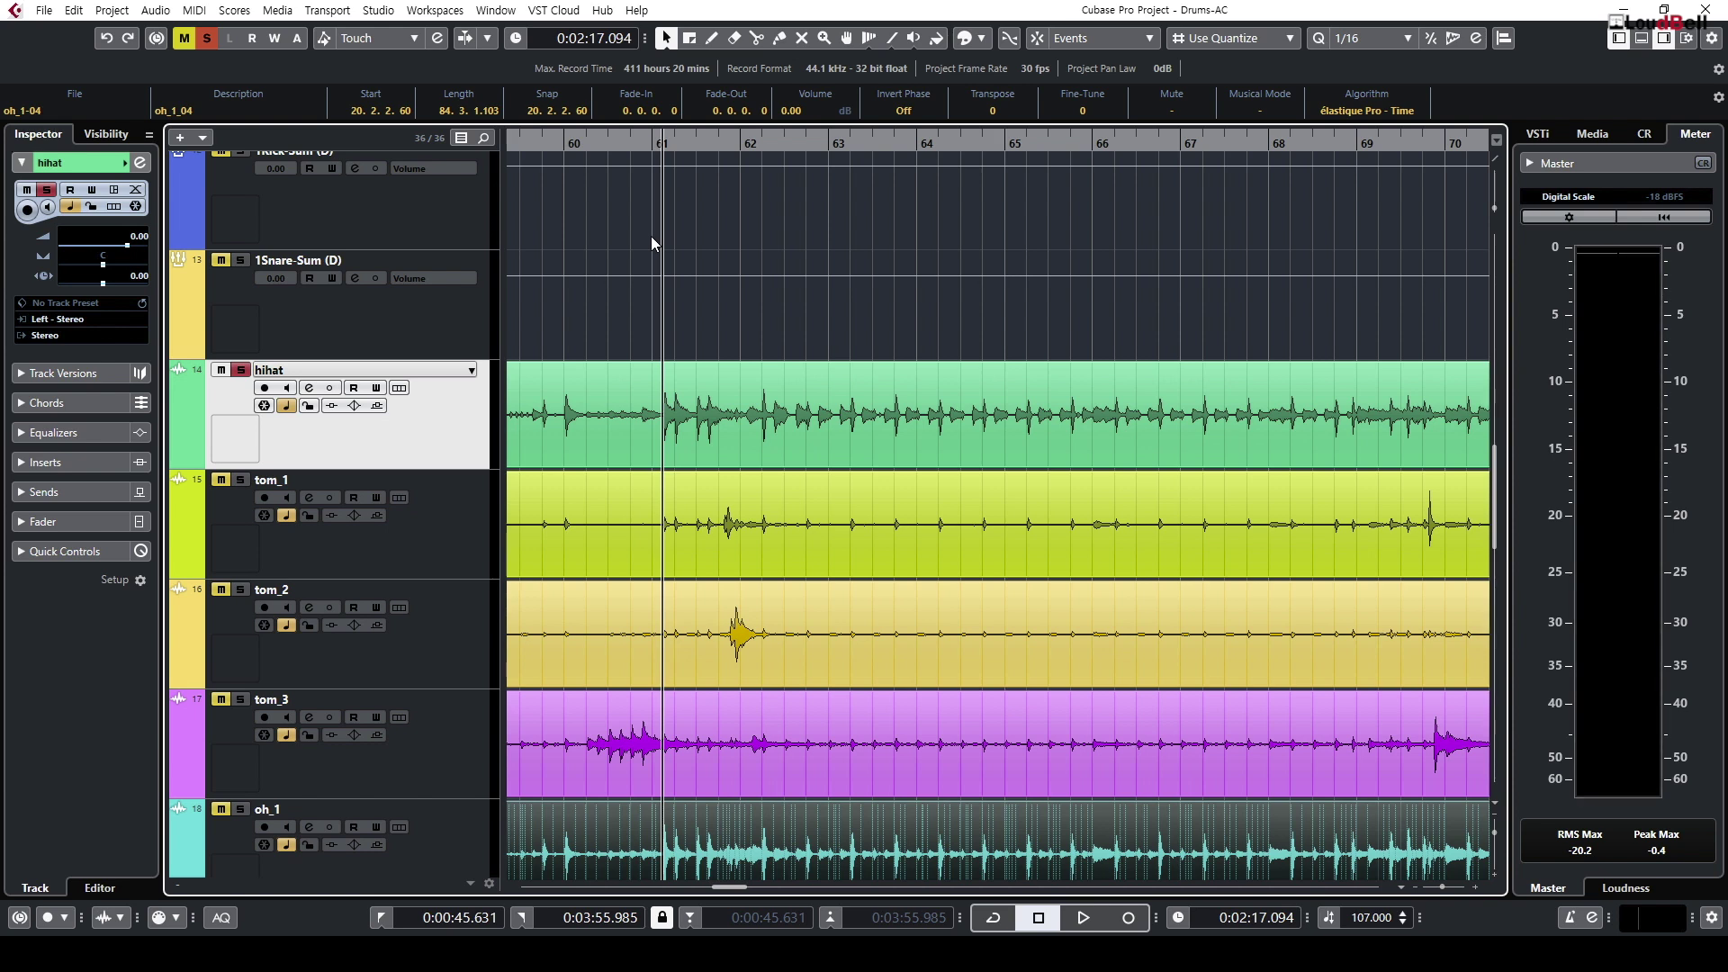
key("space")
key("g")
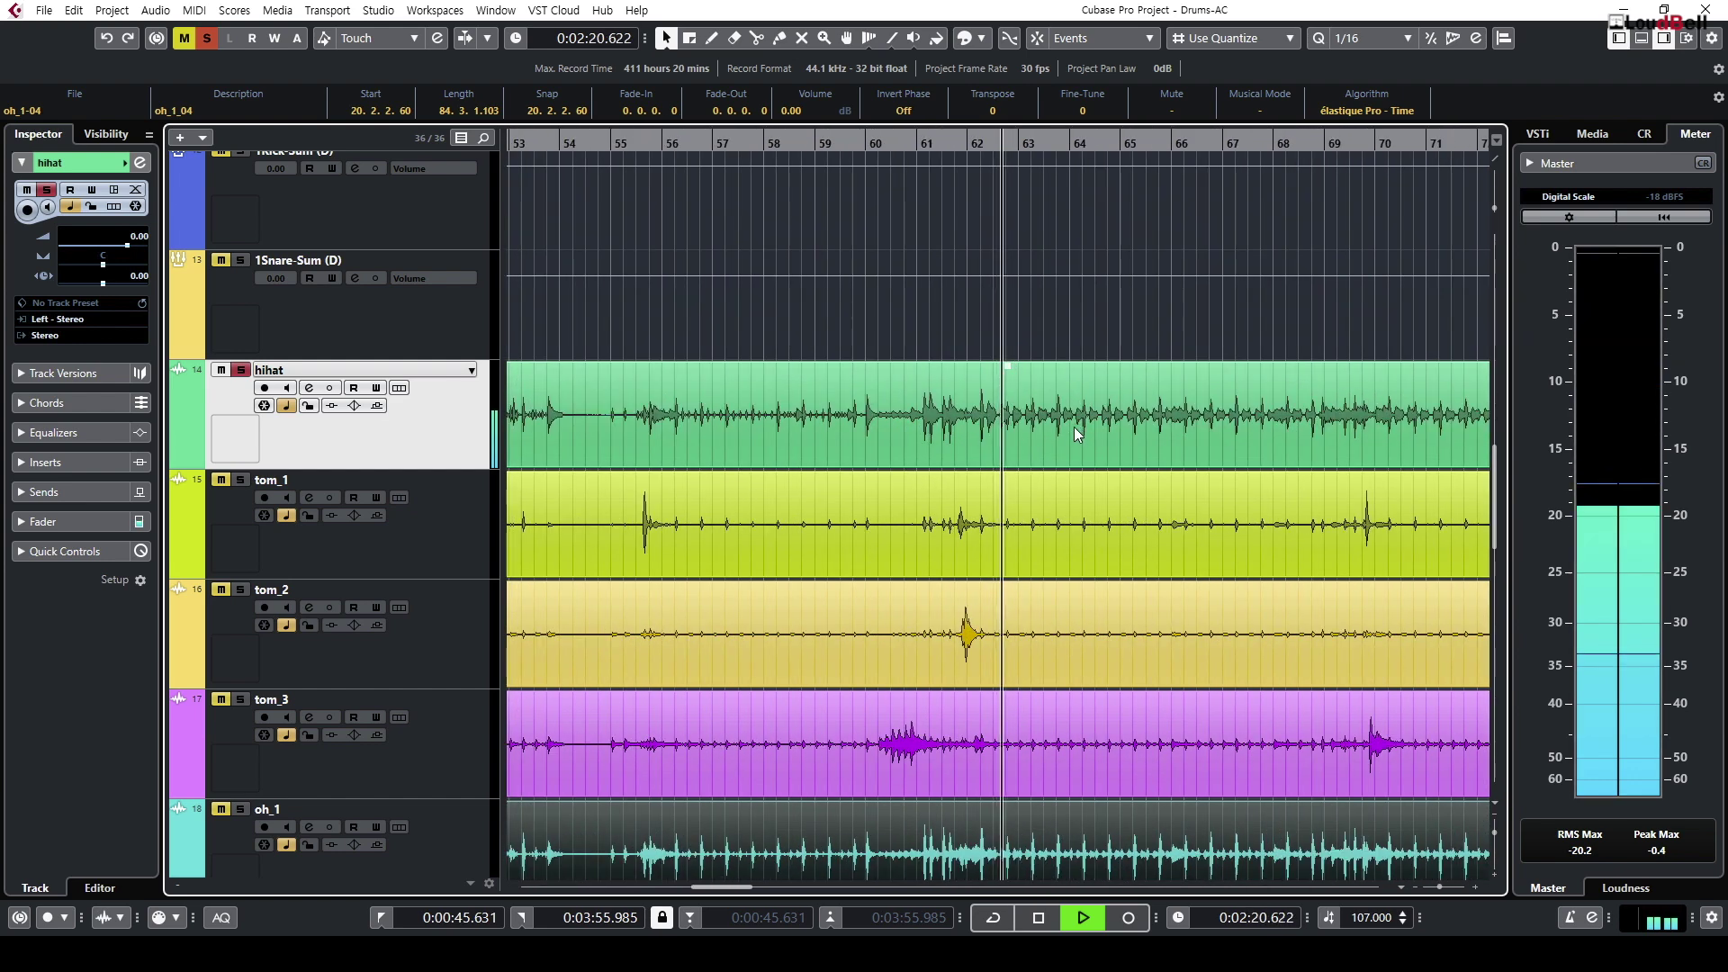
key("space")
Step: Play the 05 Hi-Hat clip from its opening bars at 4:03.964, and stop playback
key("g")
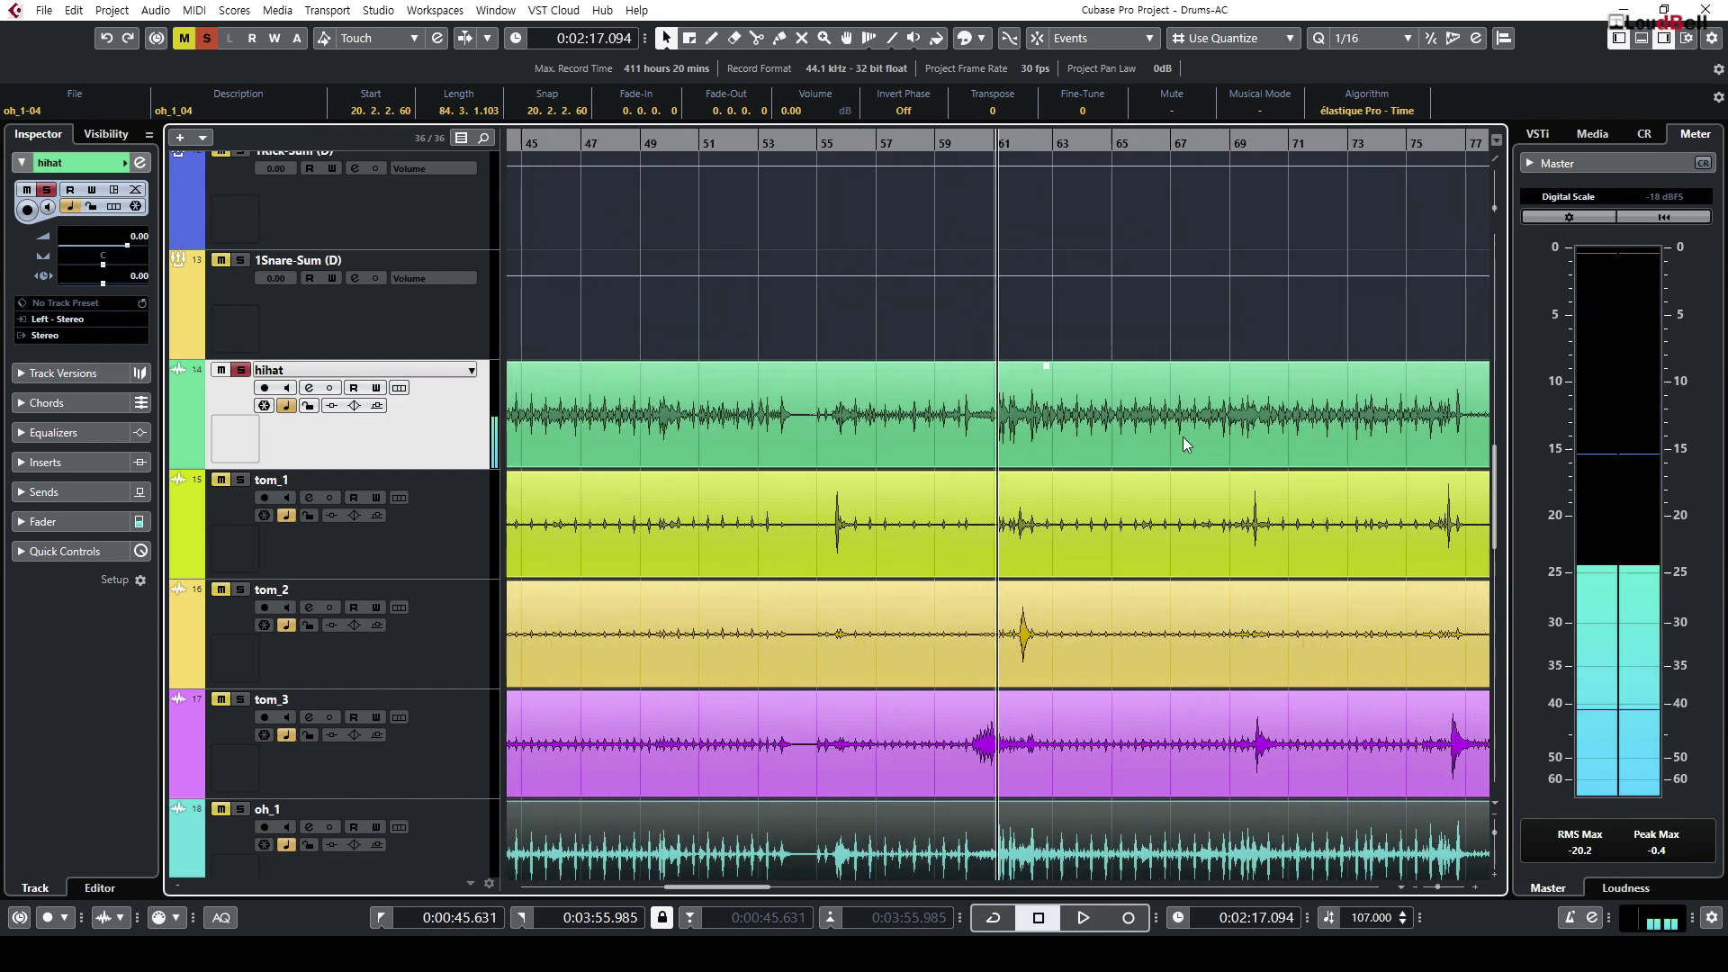
key("g")
key("g")
key("g")
left_click(1048, 433)
scroll(1265, 423, "down", 4)
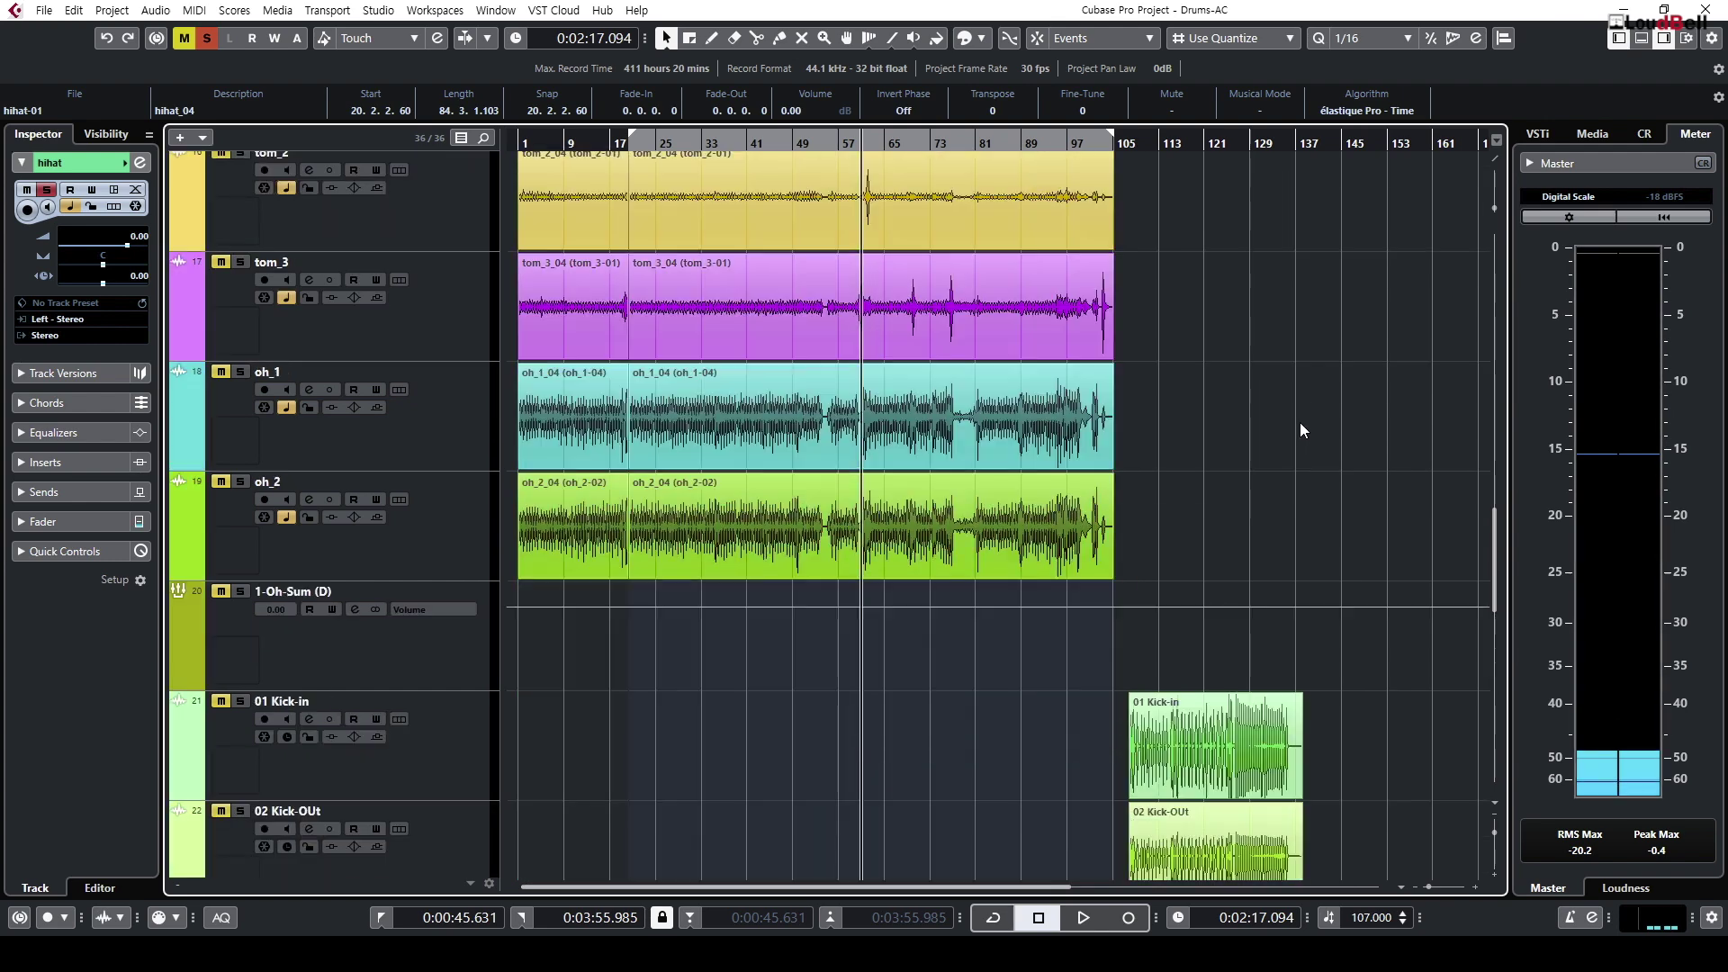
scroll(1299, 423, "down", 5)
scroll(1323, 396, "up", 3)
scroll(1314, 387, "down", 6)
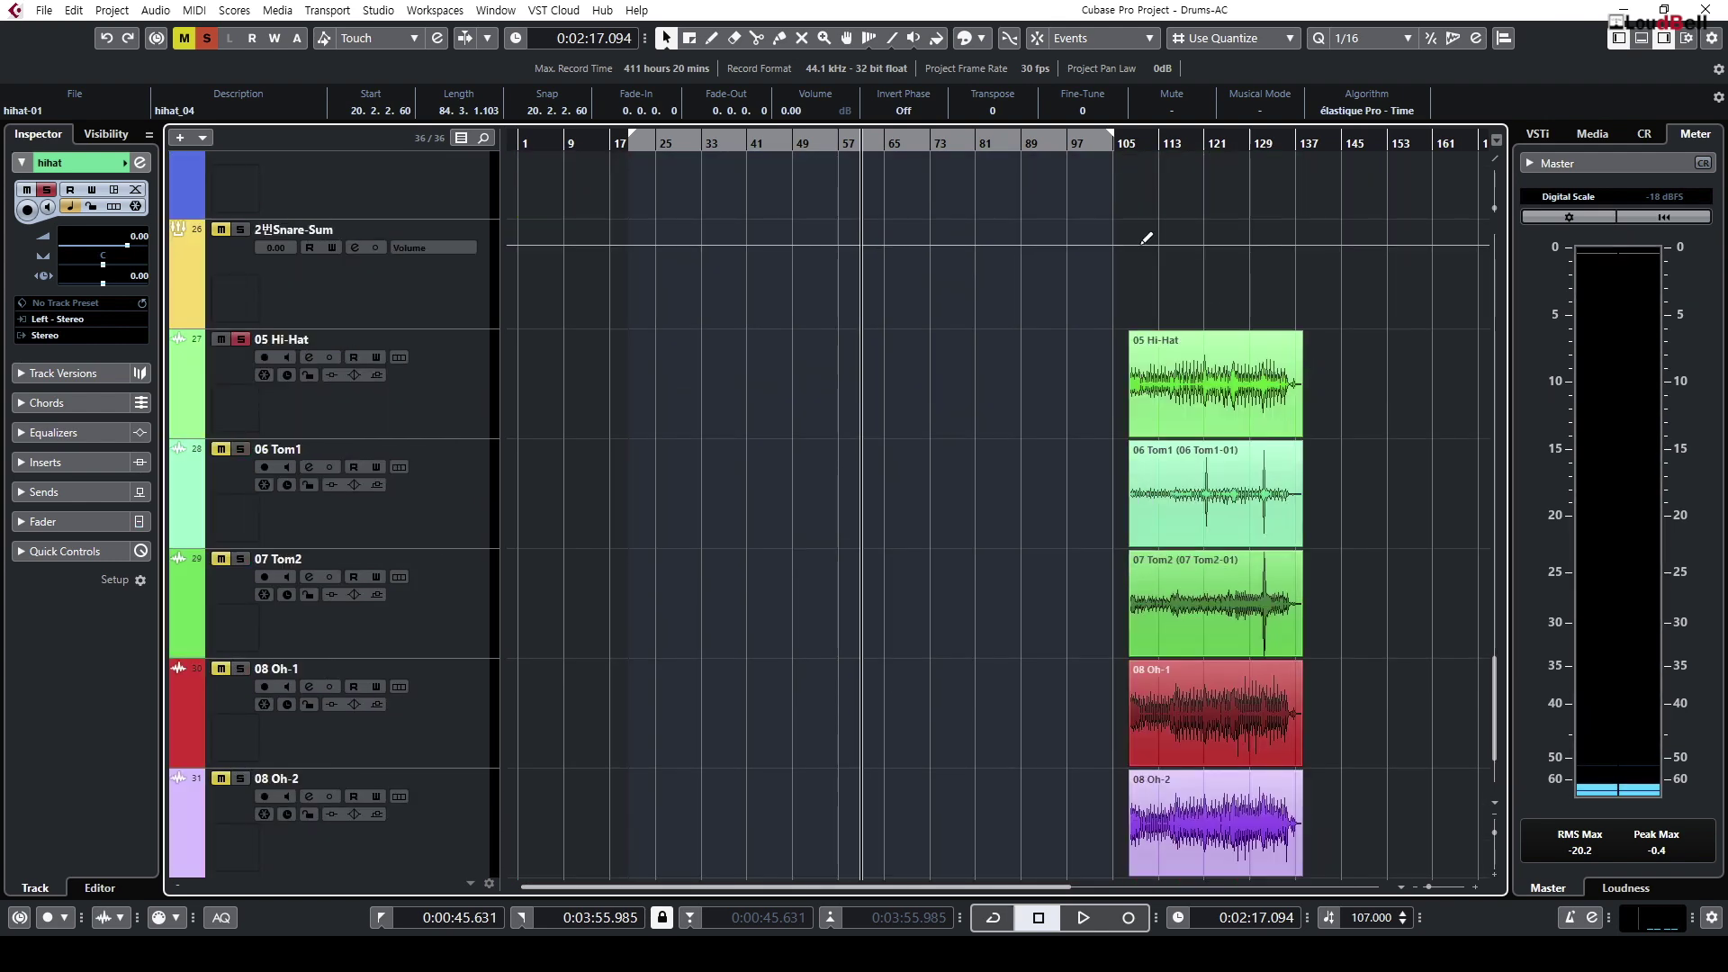
left_click_drag(1149, 141, 990, 180)
key("space")
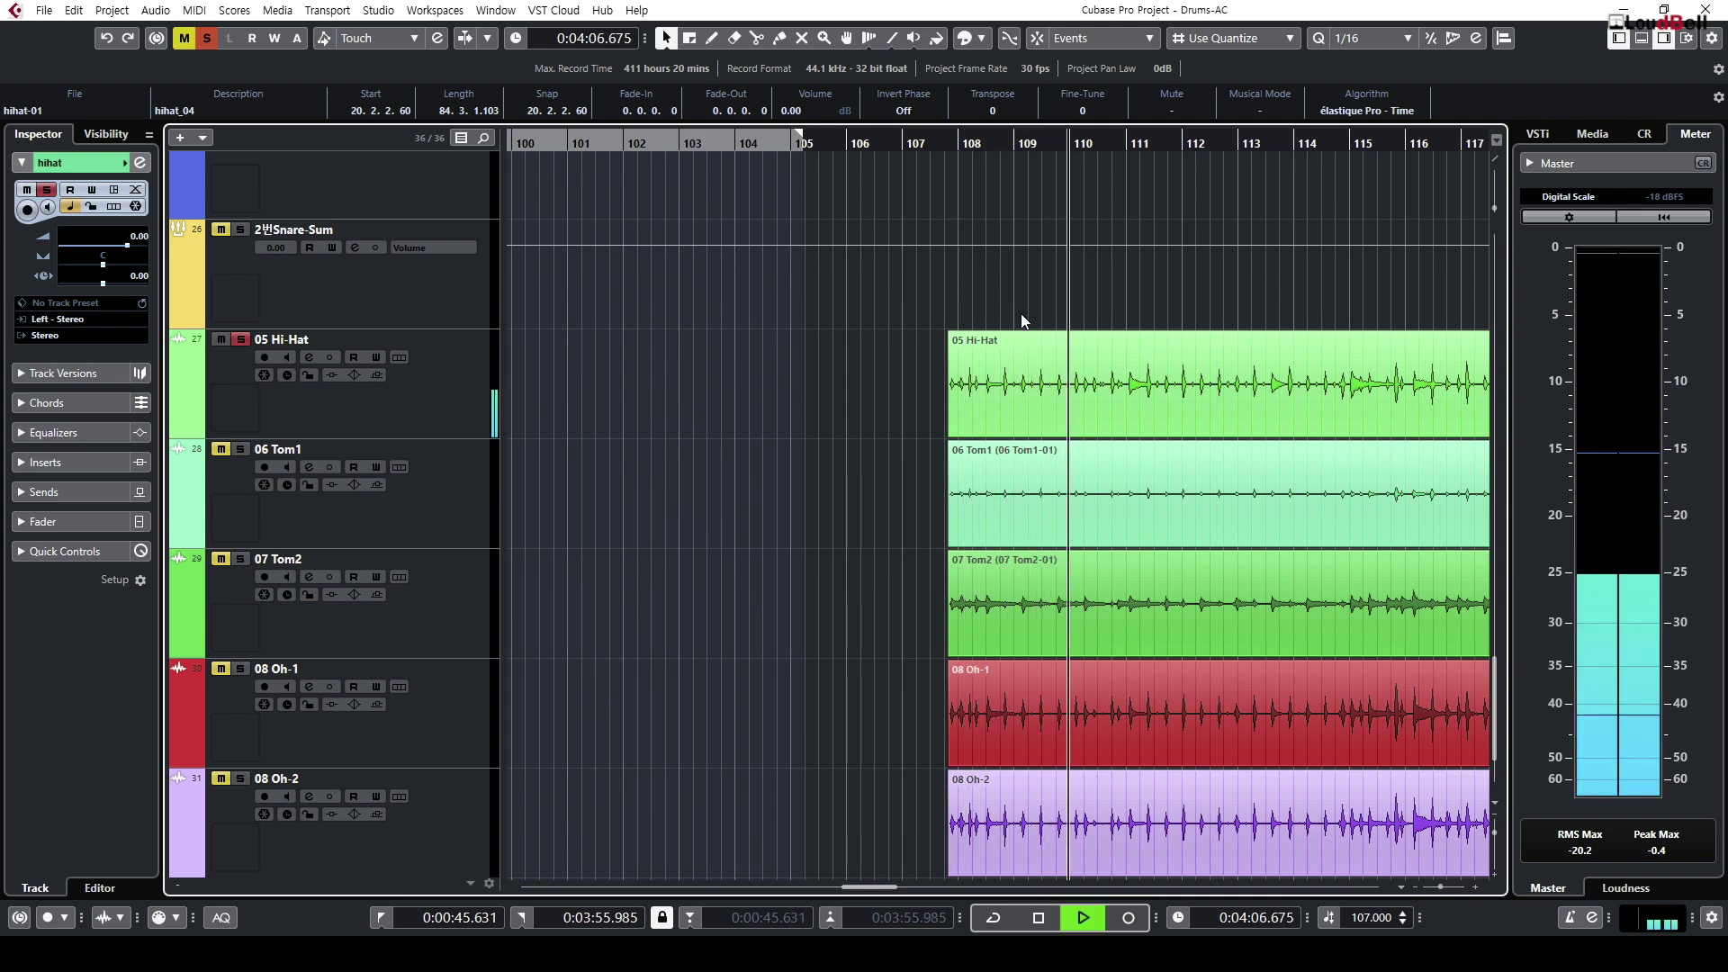
key("g")
key("g")
key("g")
key("g")
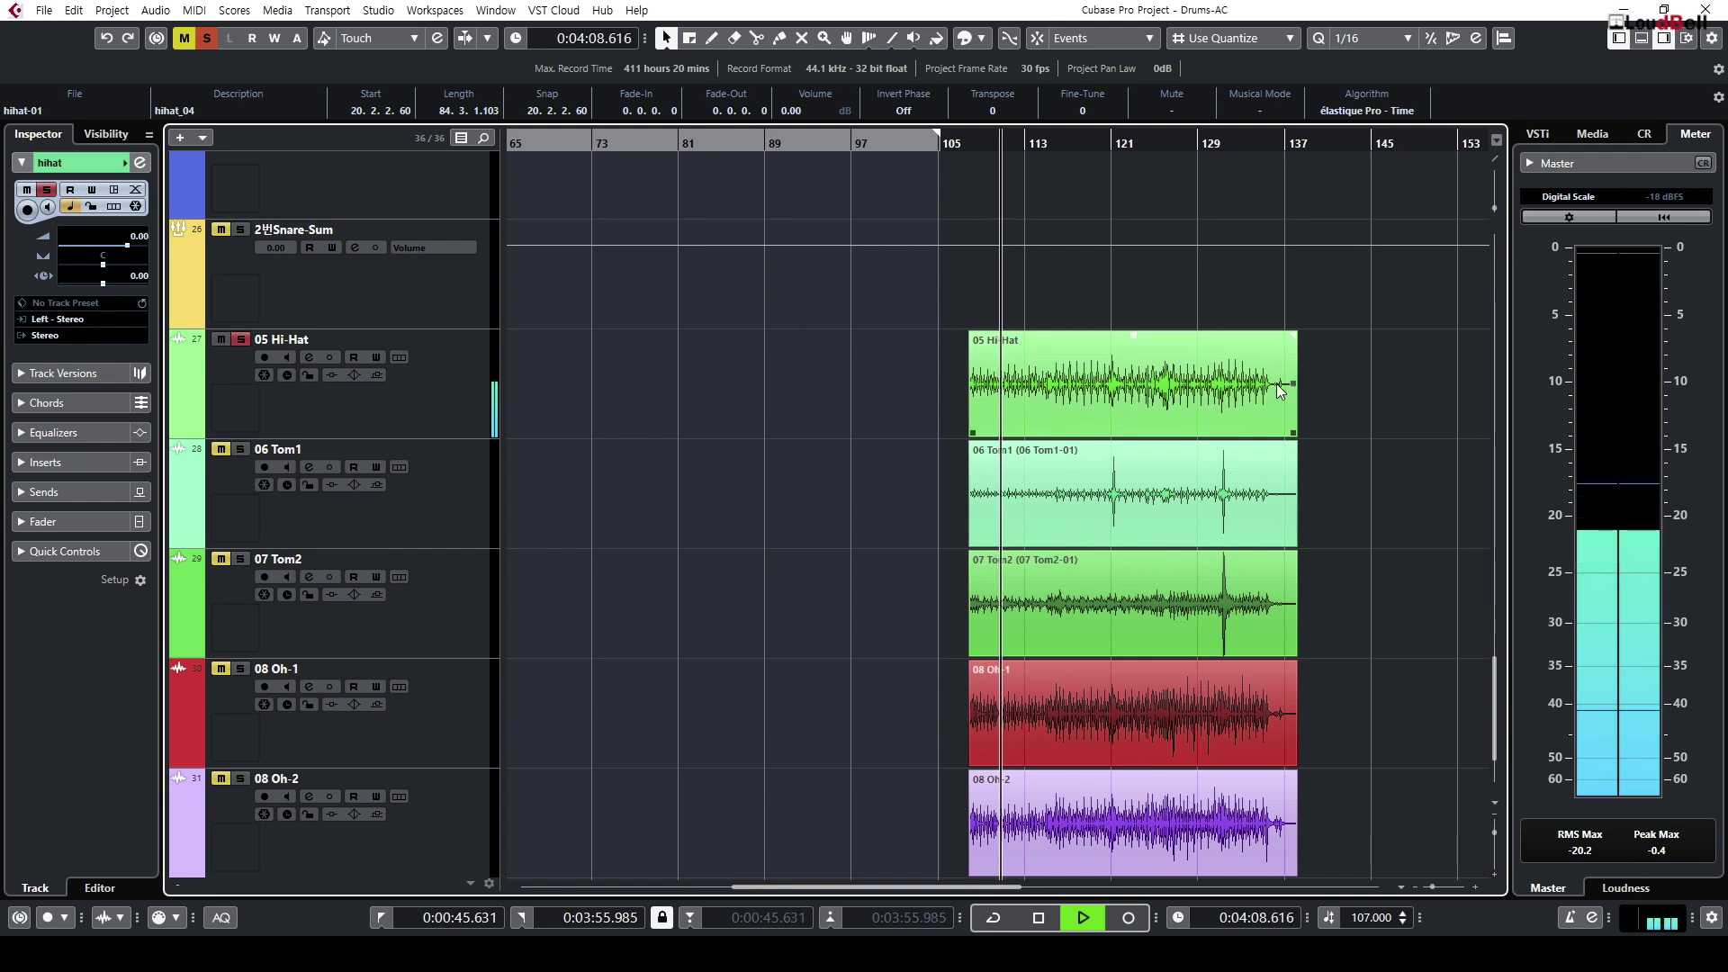
key("space")
Step: Play the first recording's hihat track from 3:18.951, and stop playback
scroll(1294, 398, "up", 5)
scroll(1291, 407, "up", 4)
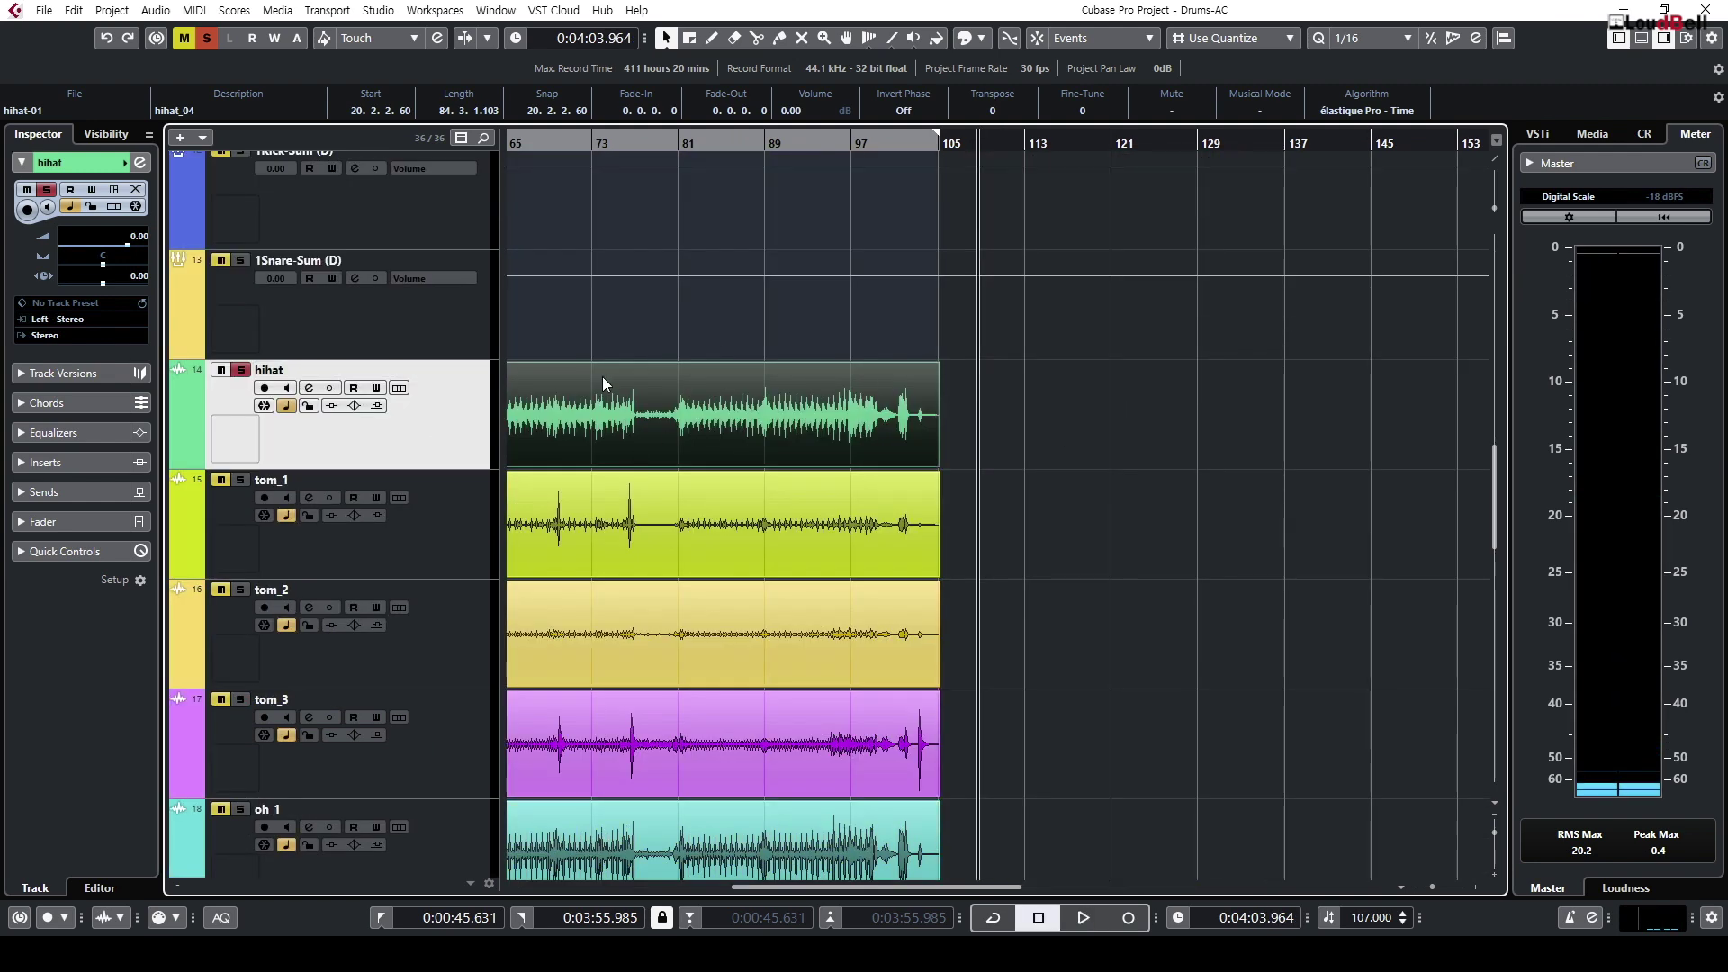
left_click_drag(760, 148, 765, 197)
key("space")
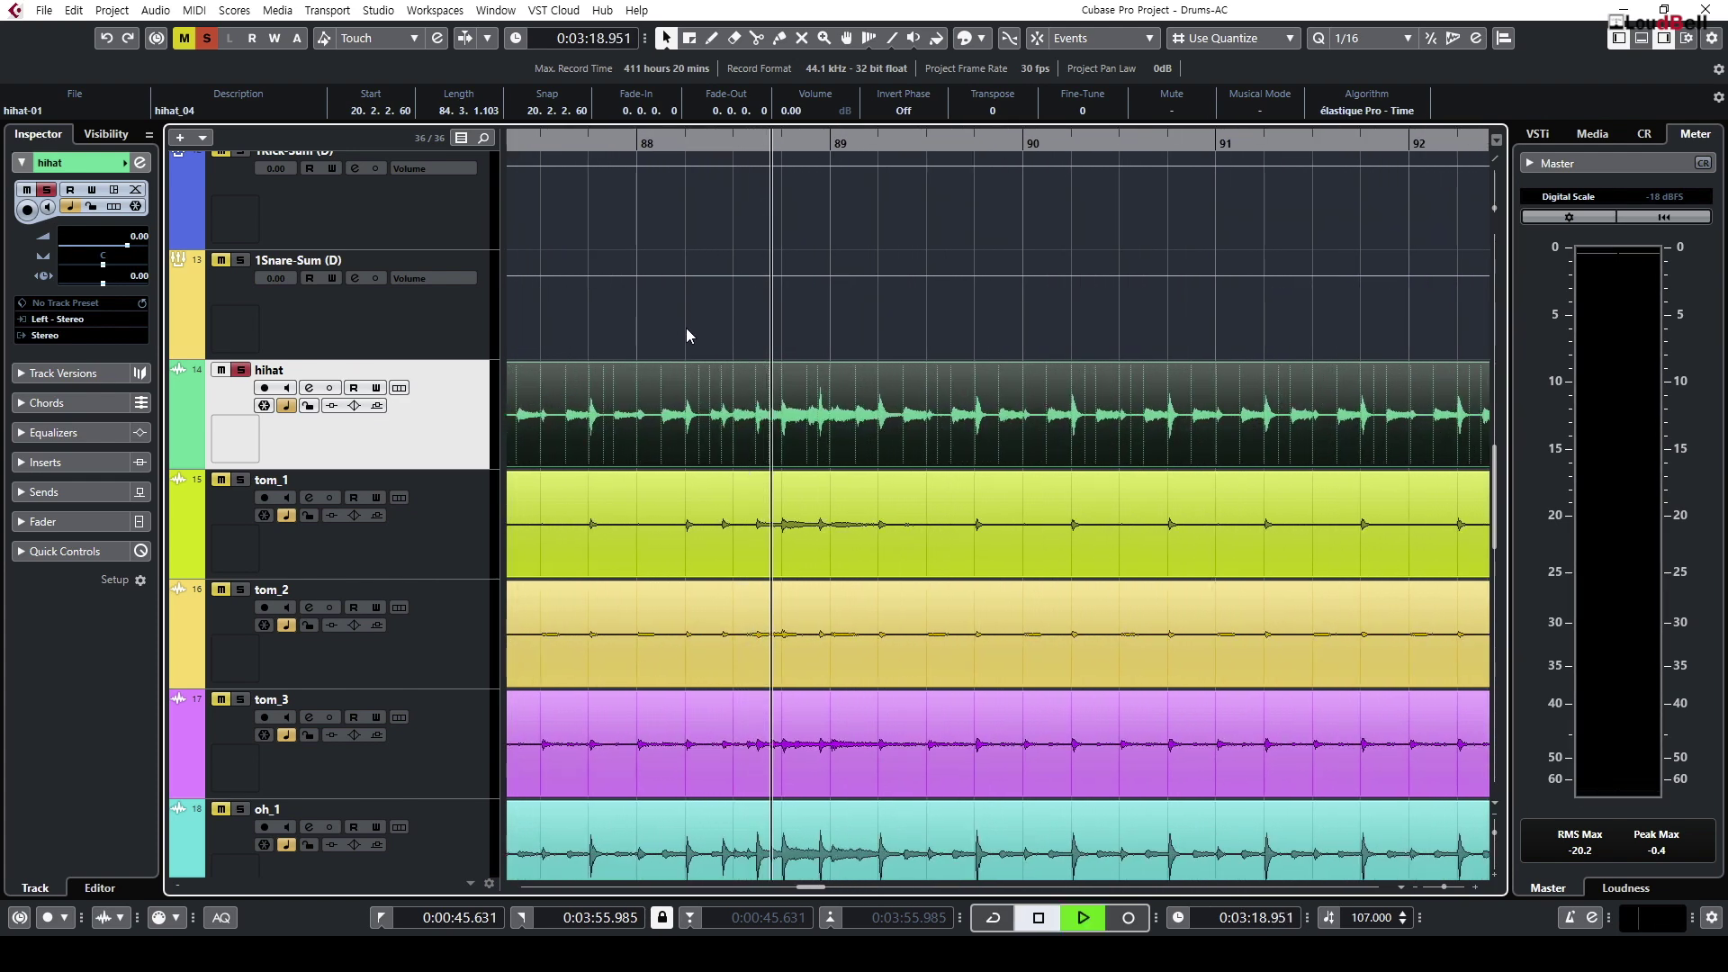
key("g")
key("g")
key("g")
key("g")
key("g")
key("g")
left_click(1069, 436)
key("space")
Step: Solo the 1Kick-Sum (D) and 1Snare-Sum (D) tracks alongside hihat and play them together from 3:18.951
key("shift+g")
key("shift+g")
key("shift+g")
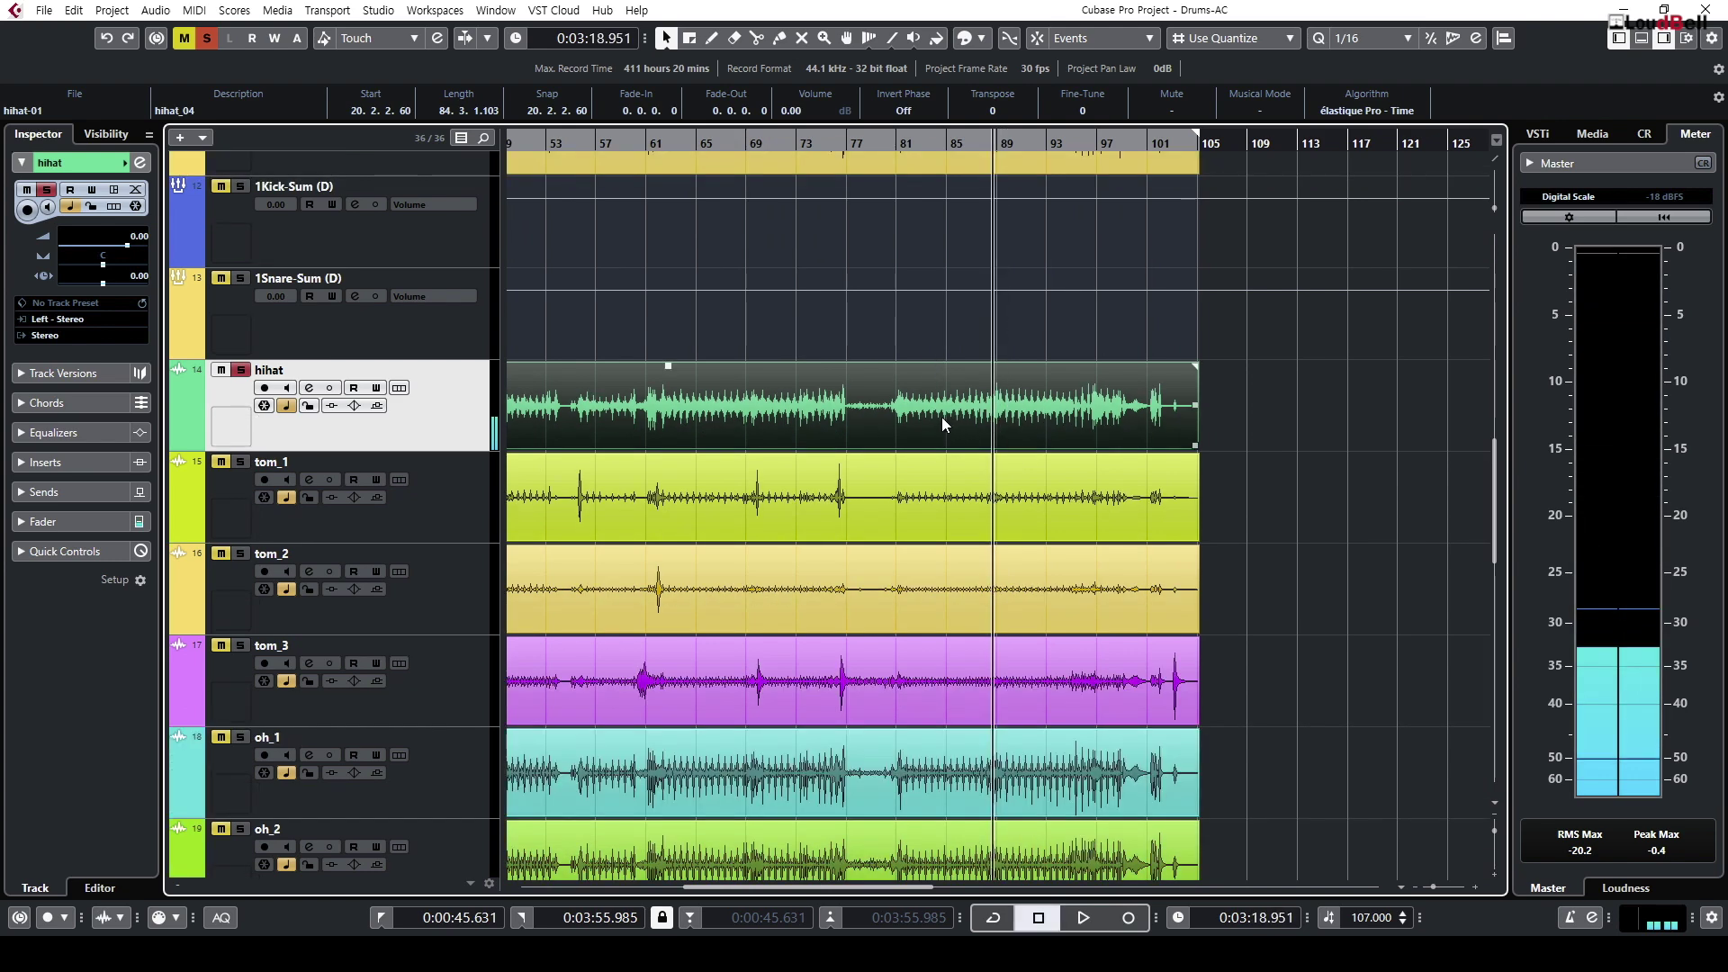
key("shift+h")
key("shift+h")
scroll(1010, 706, "up", 3)
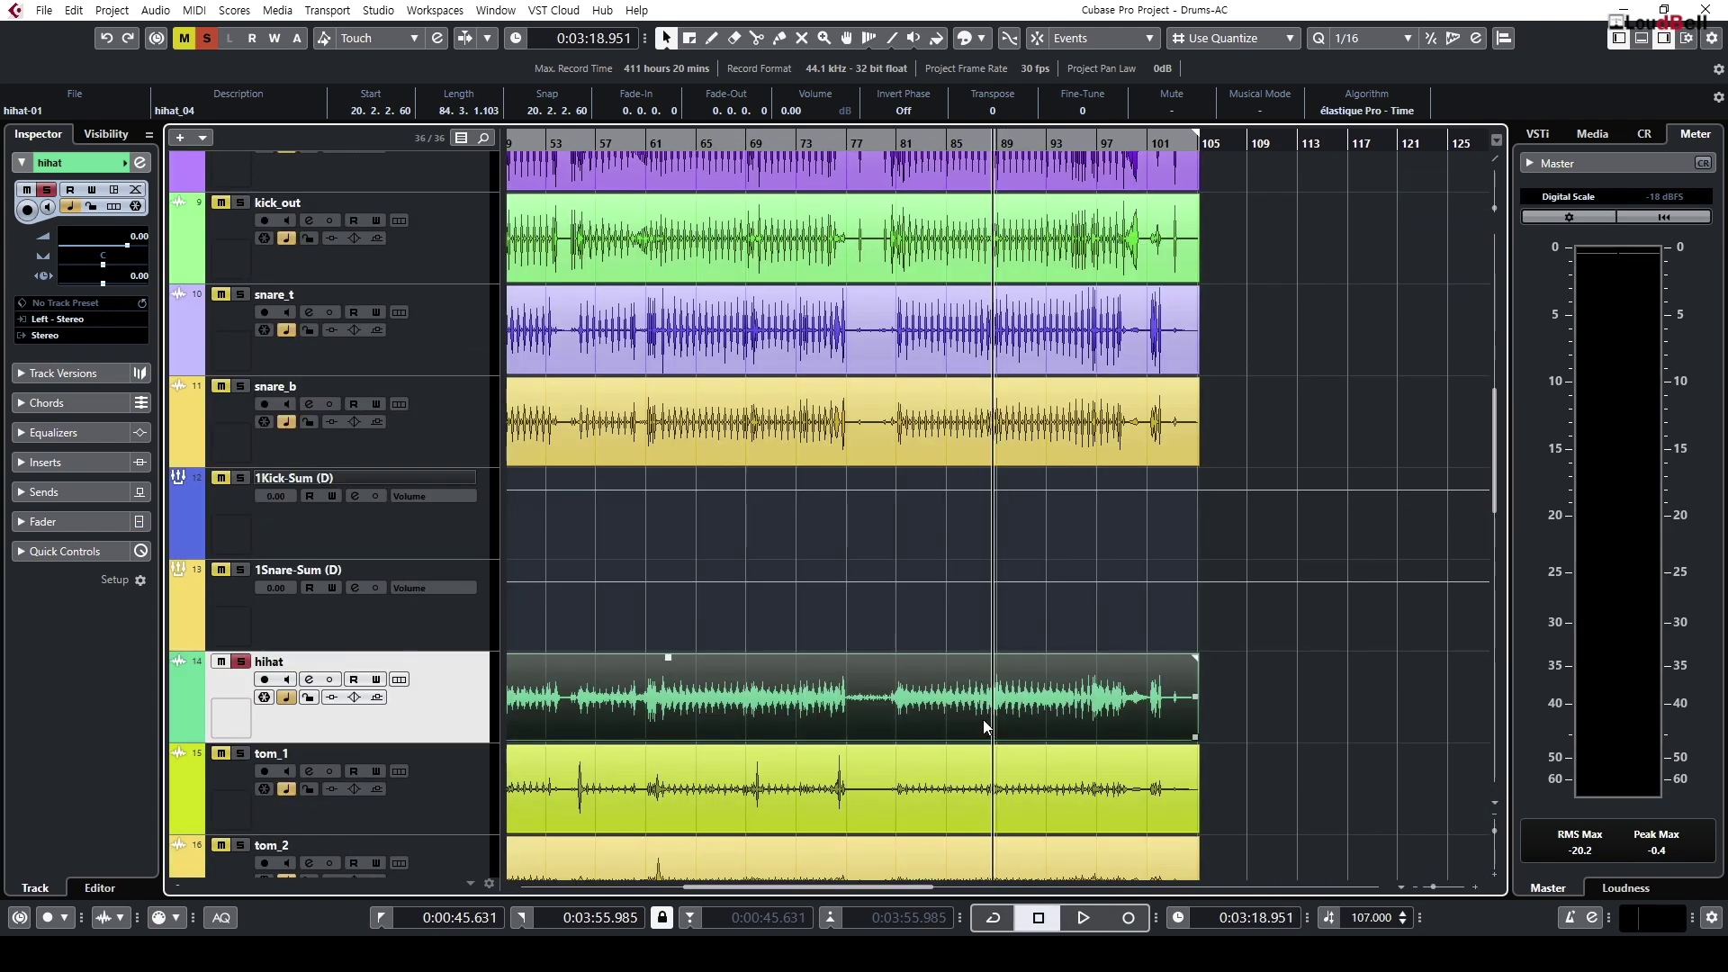
left_click(241, 570)
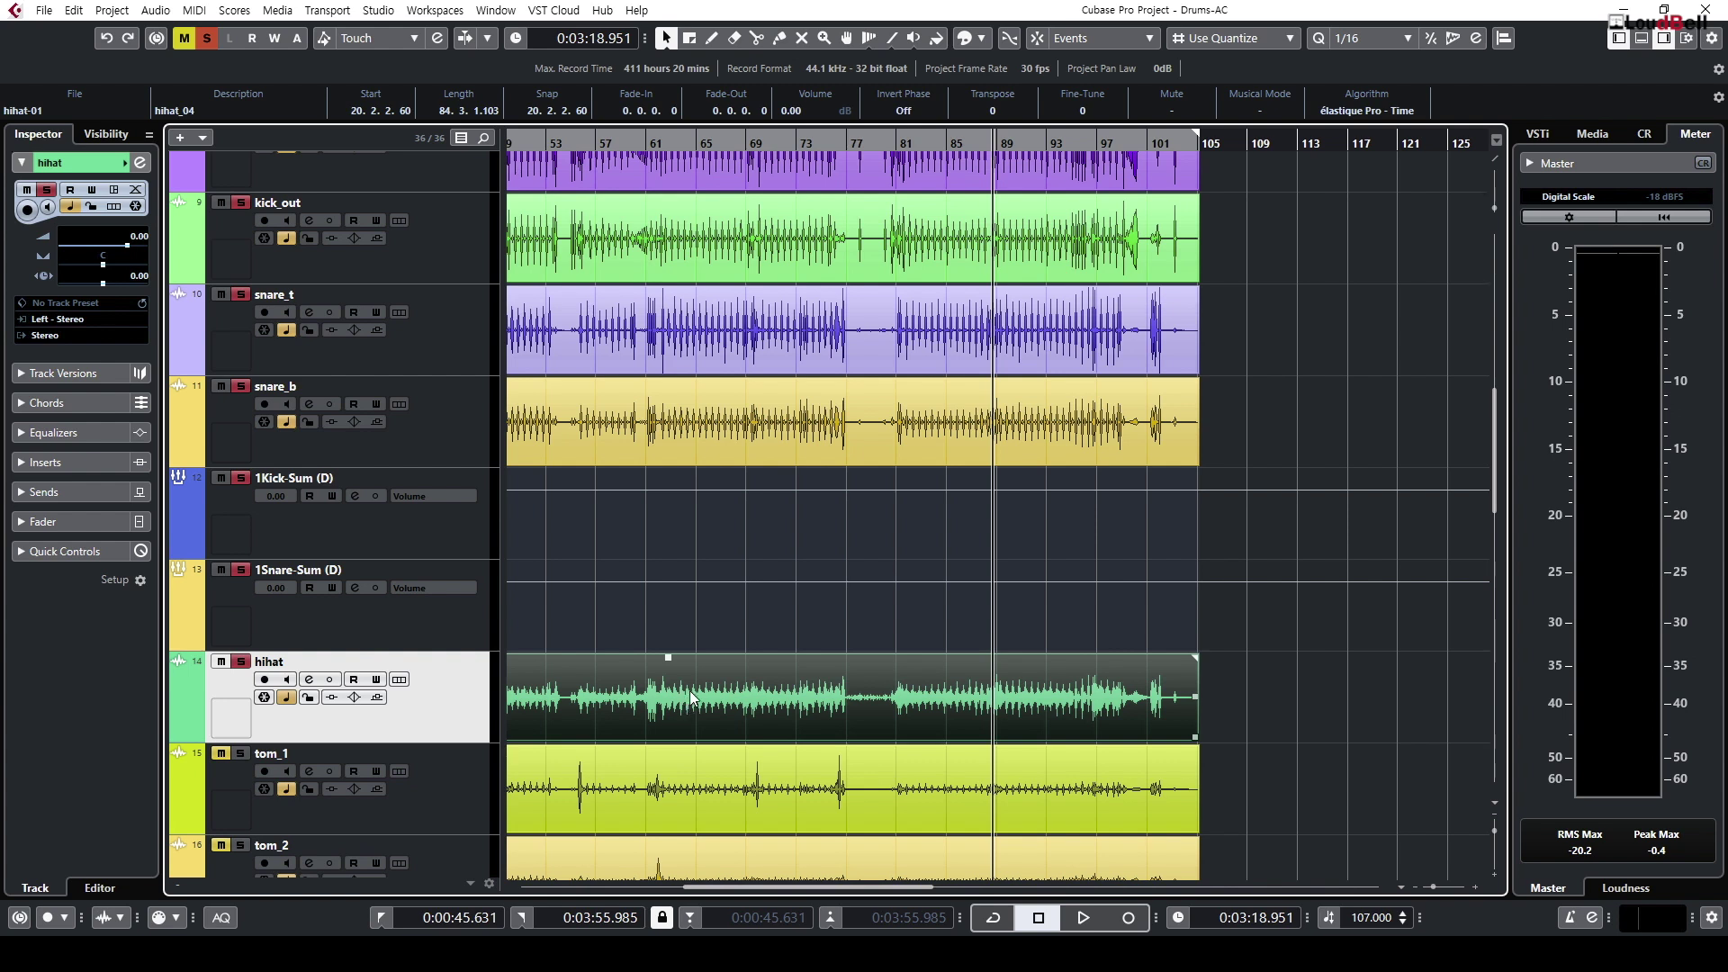
key("space")
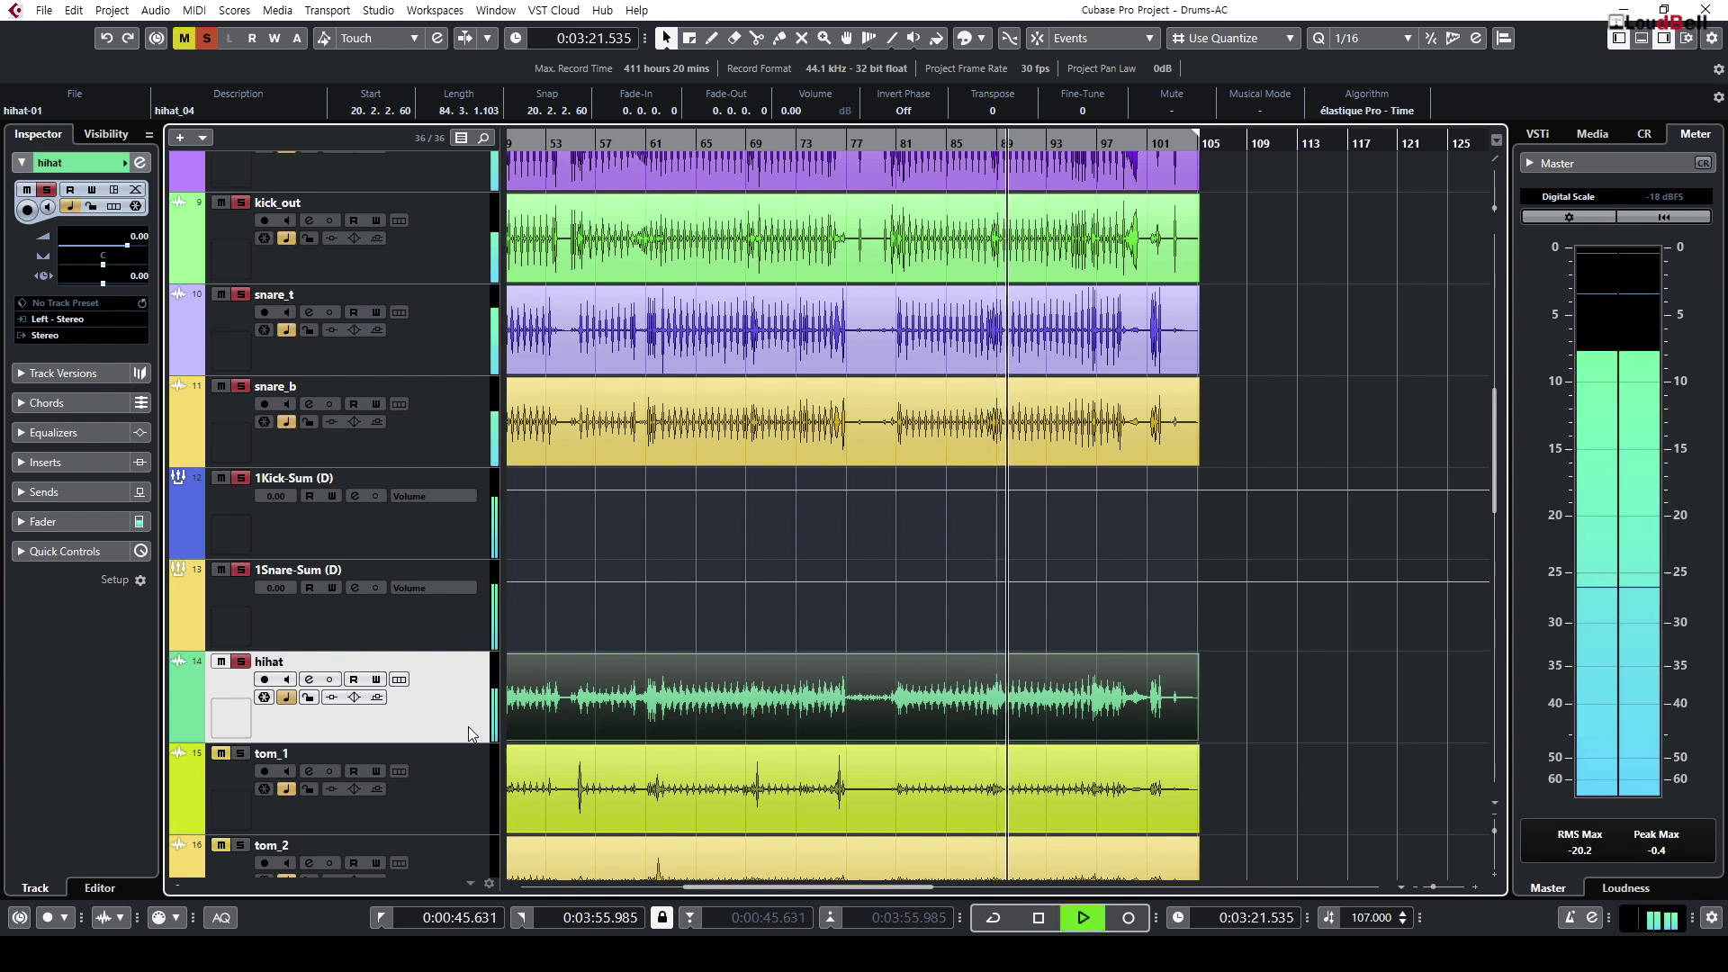
Step: Open the MixConsole and switch the hihat channel's phase inversion on, off and on again while the drums play
key("F3")
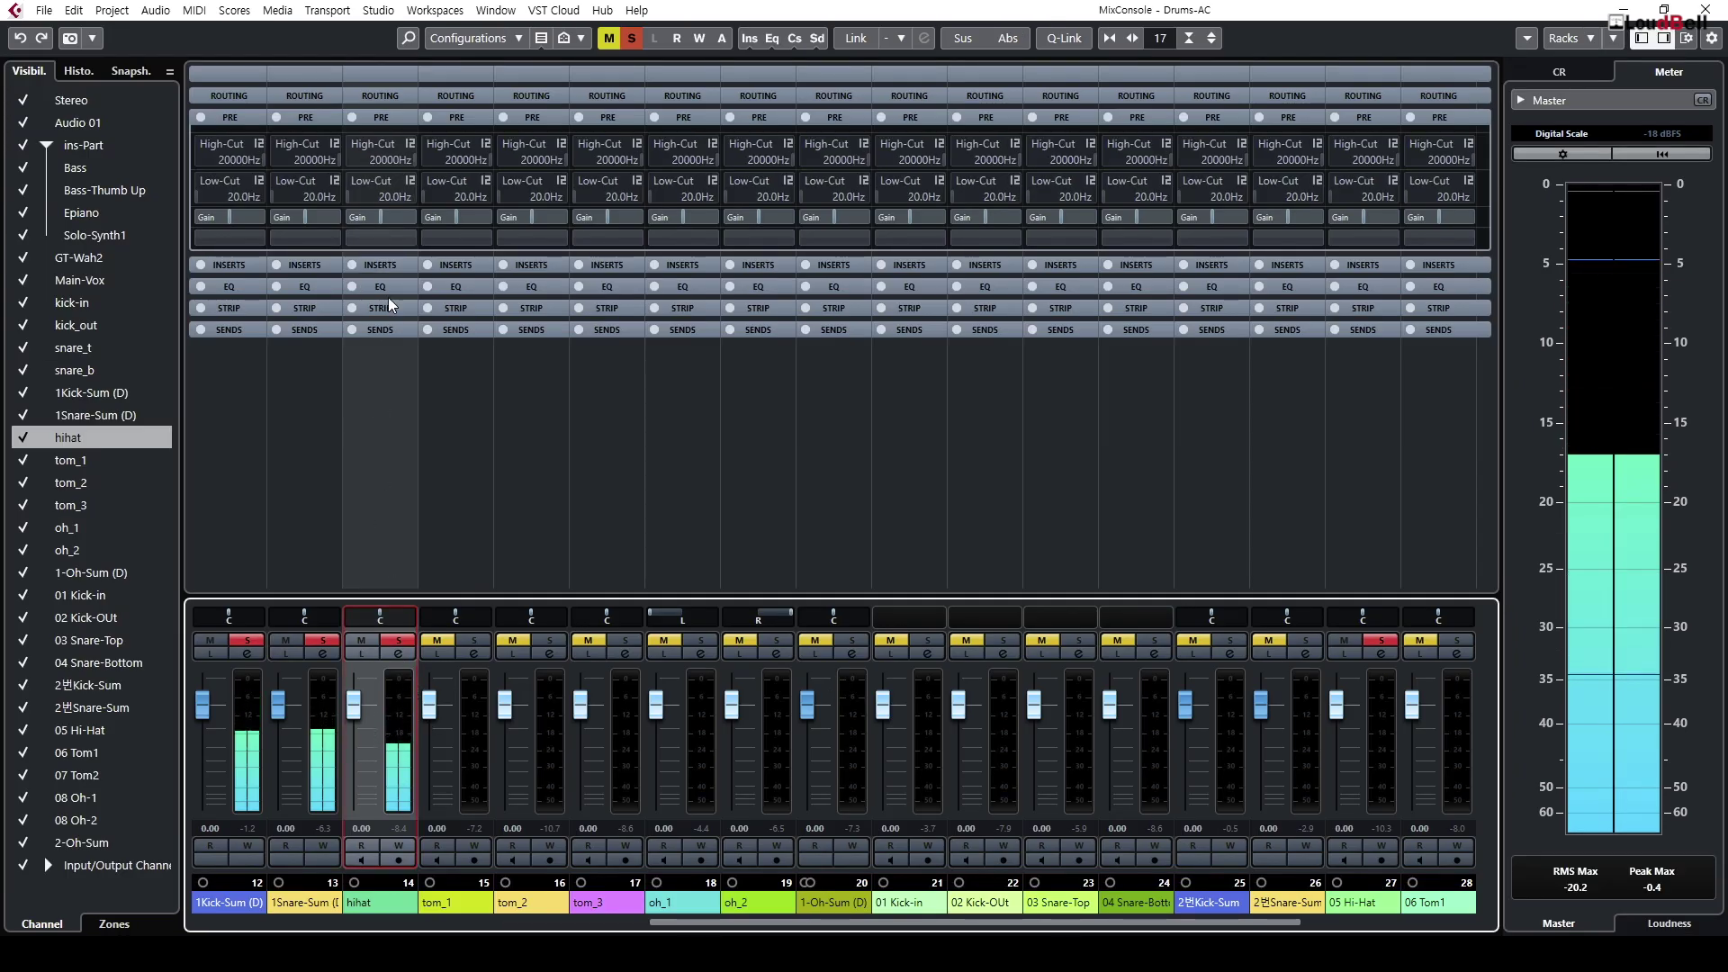
left_click(377, 238)
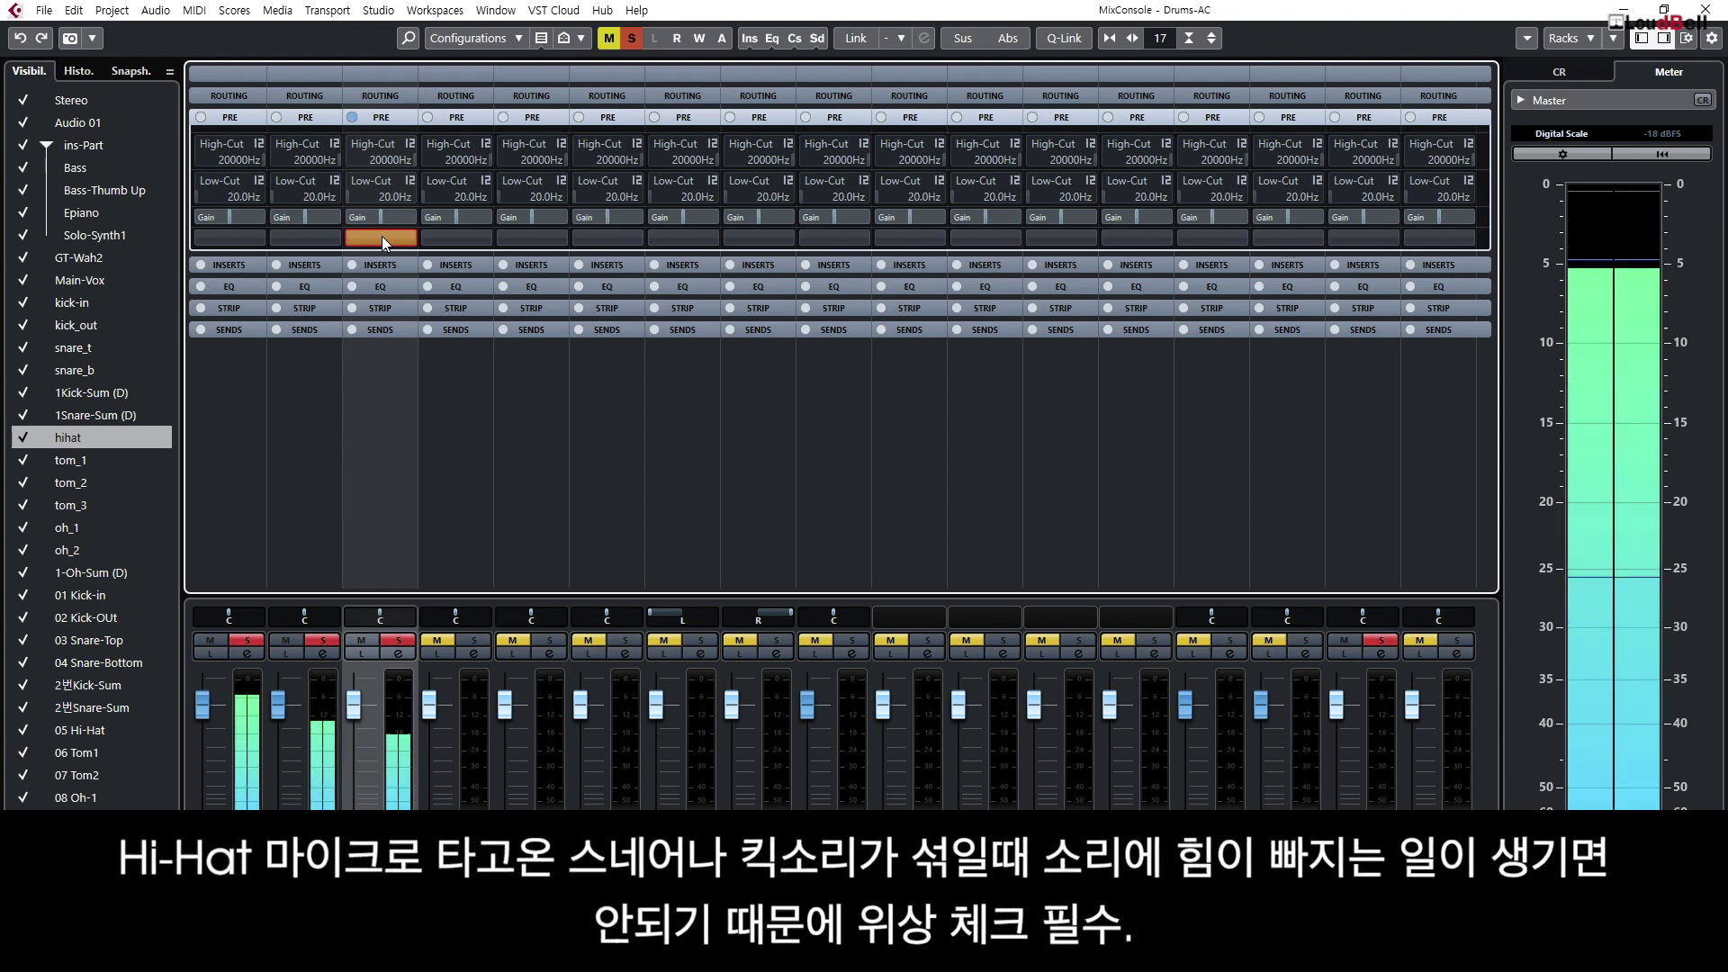
left_click(382, 236)
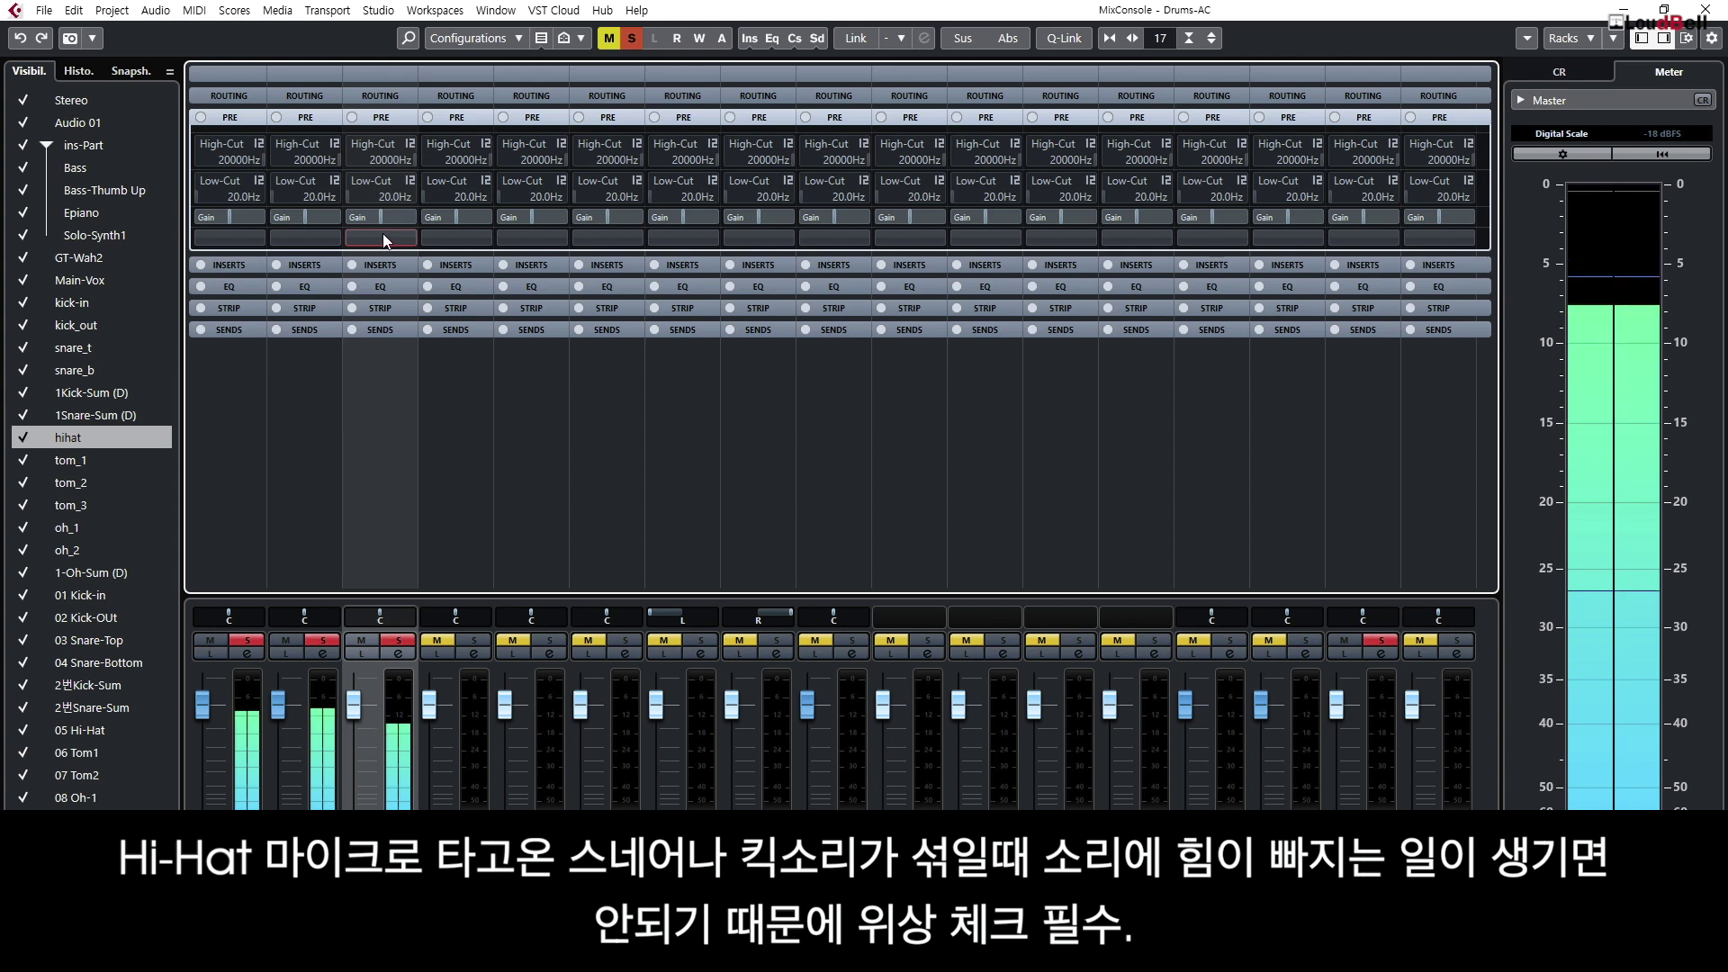
left_click(381, 236)
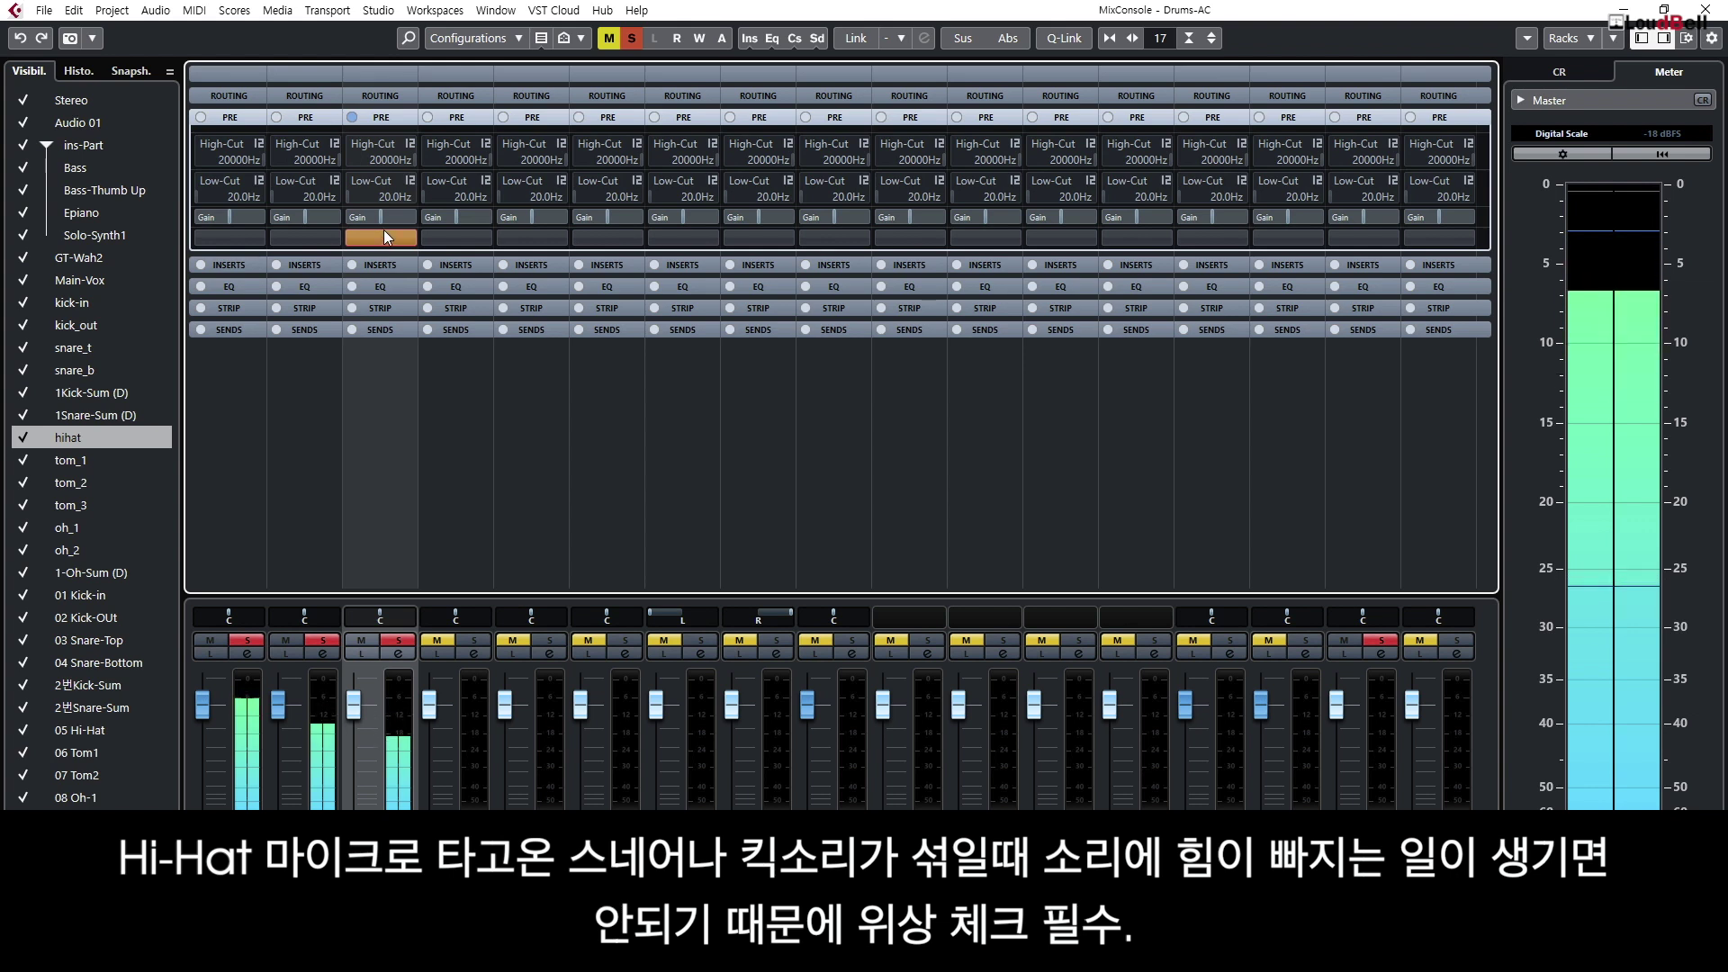
Step: Switch off the hihat channel's phase inversion and close the MixConsole
left_click(384, 235)
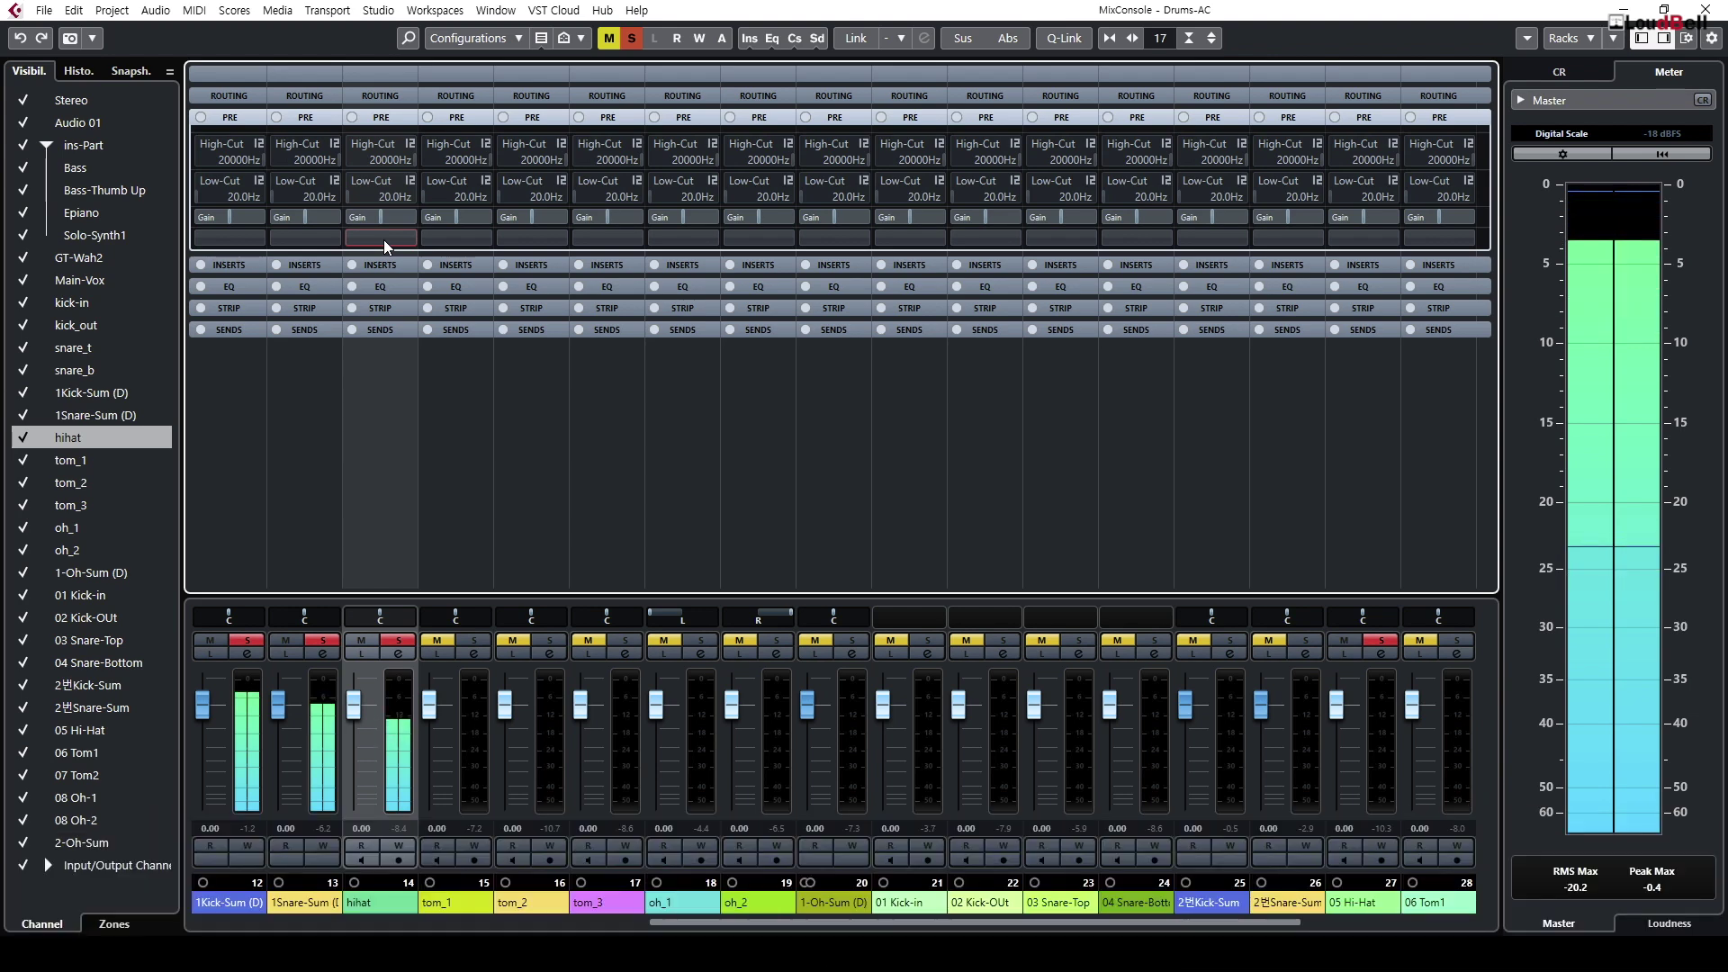
key("F3")
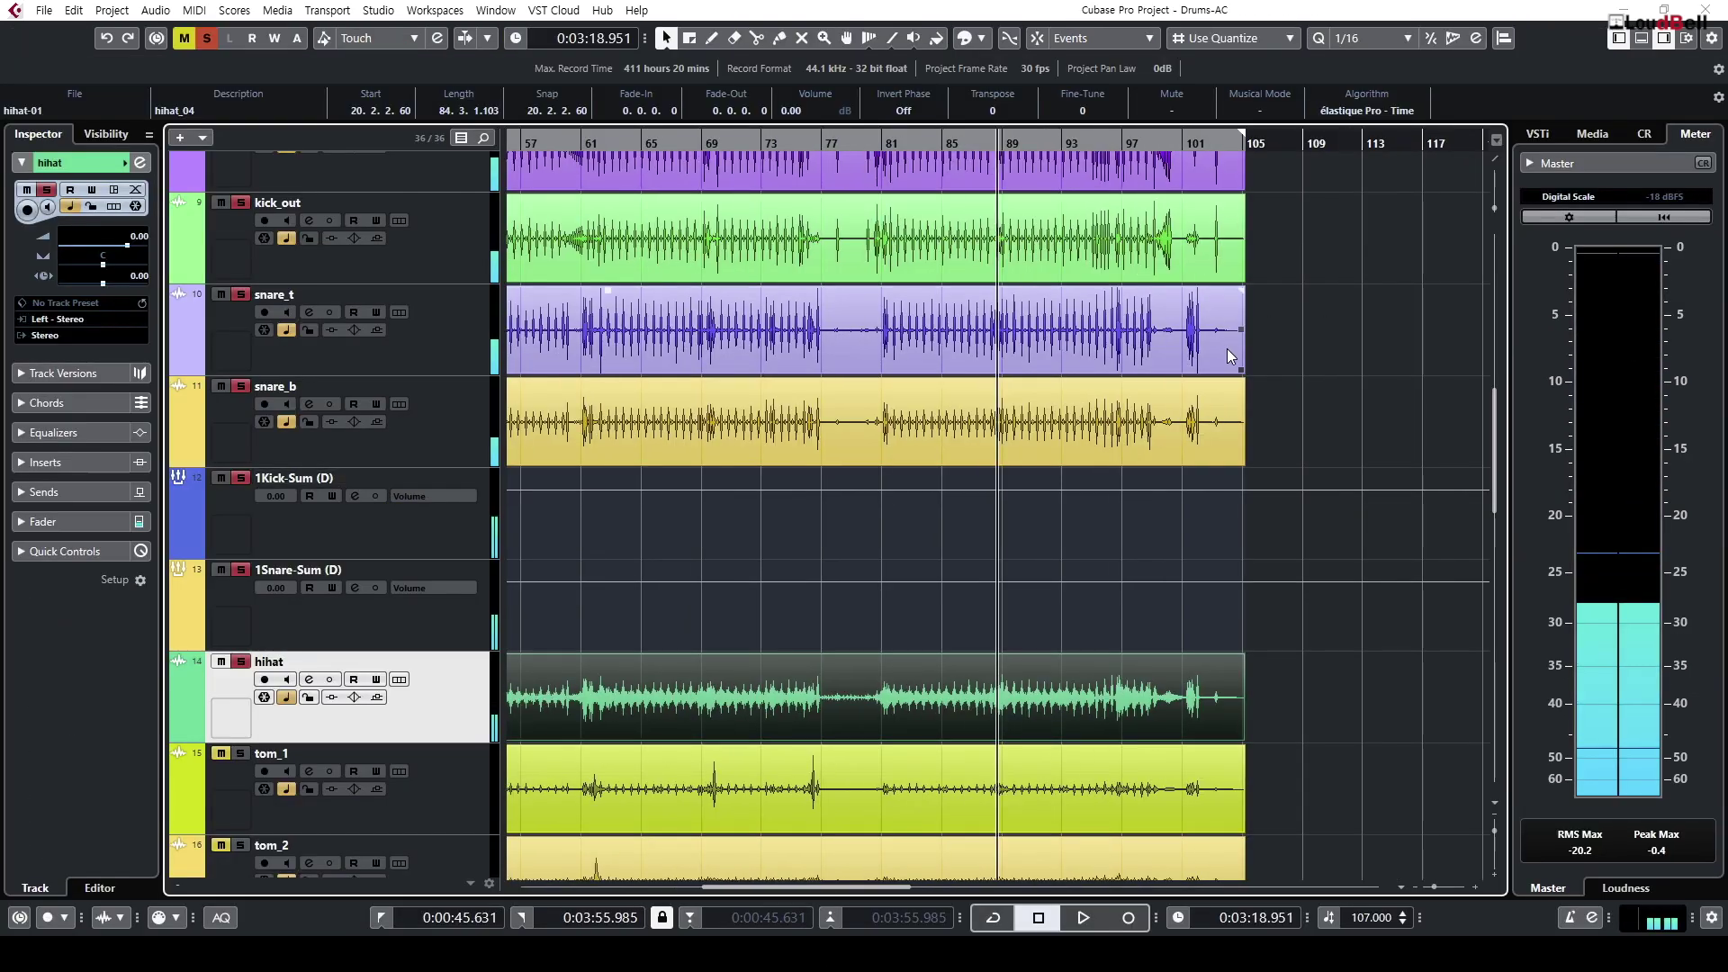
Step: Open the channel settings of the first recording's hihat track and switch on its phase inversion
scroll(1102, 482, "down", 3)
key("g")
key("g")
key("g")
key("g")
key("g")
key("g")
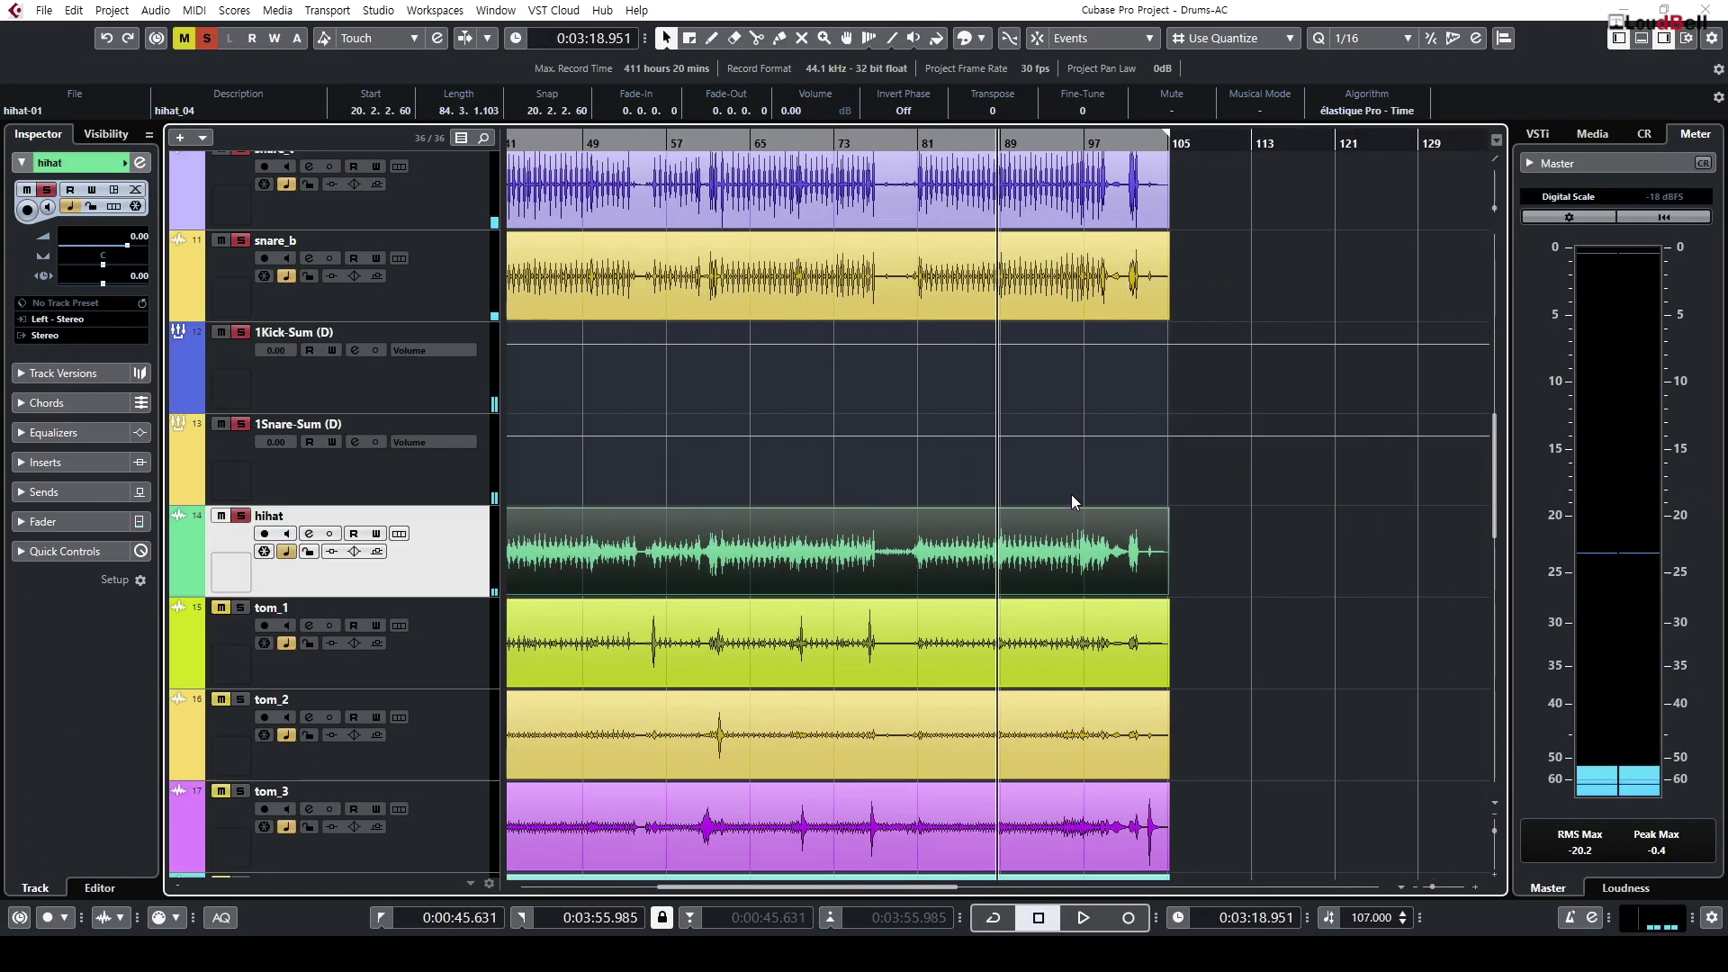
scroll(1147, 532, "down", 3)
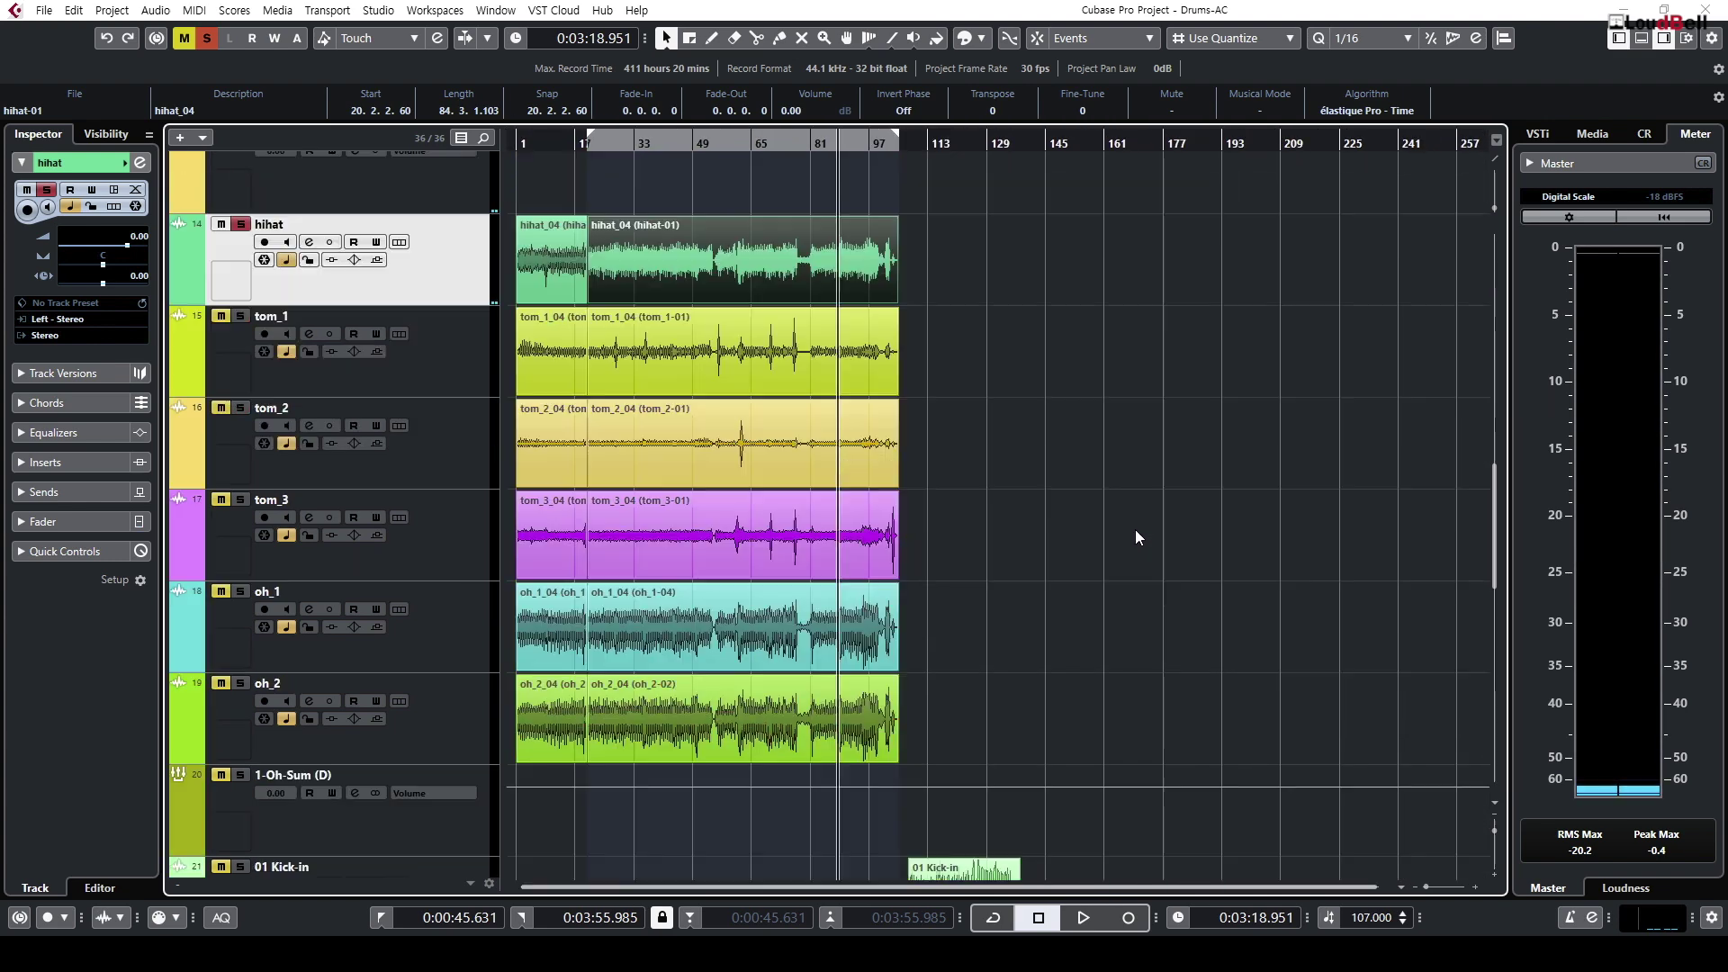
scroll(1040, 405, "down", 6)
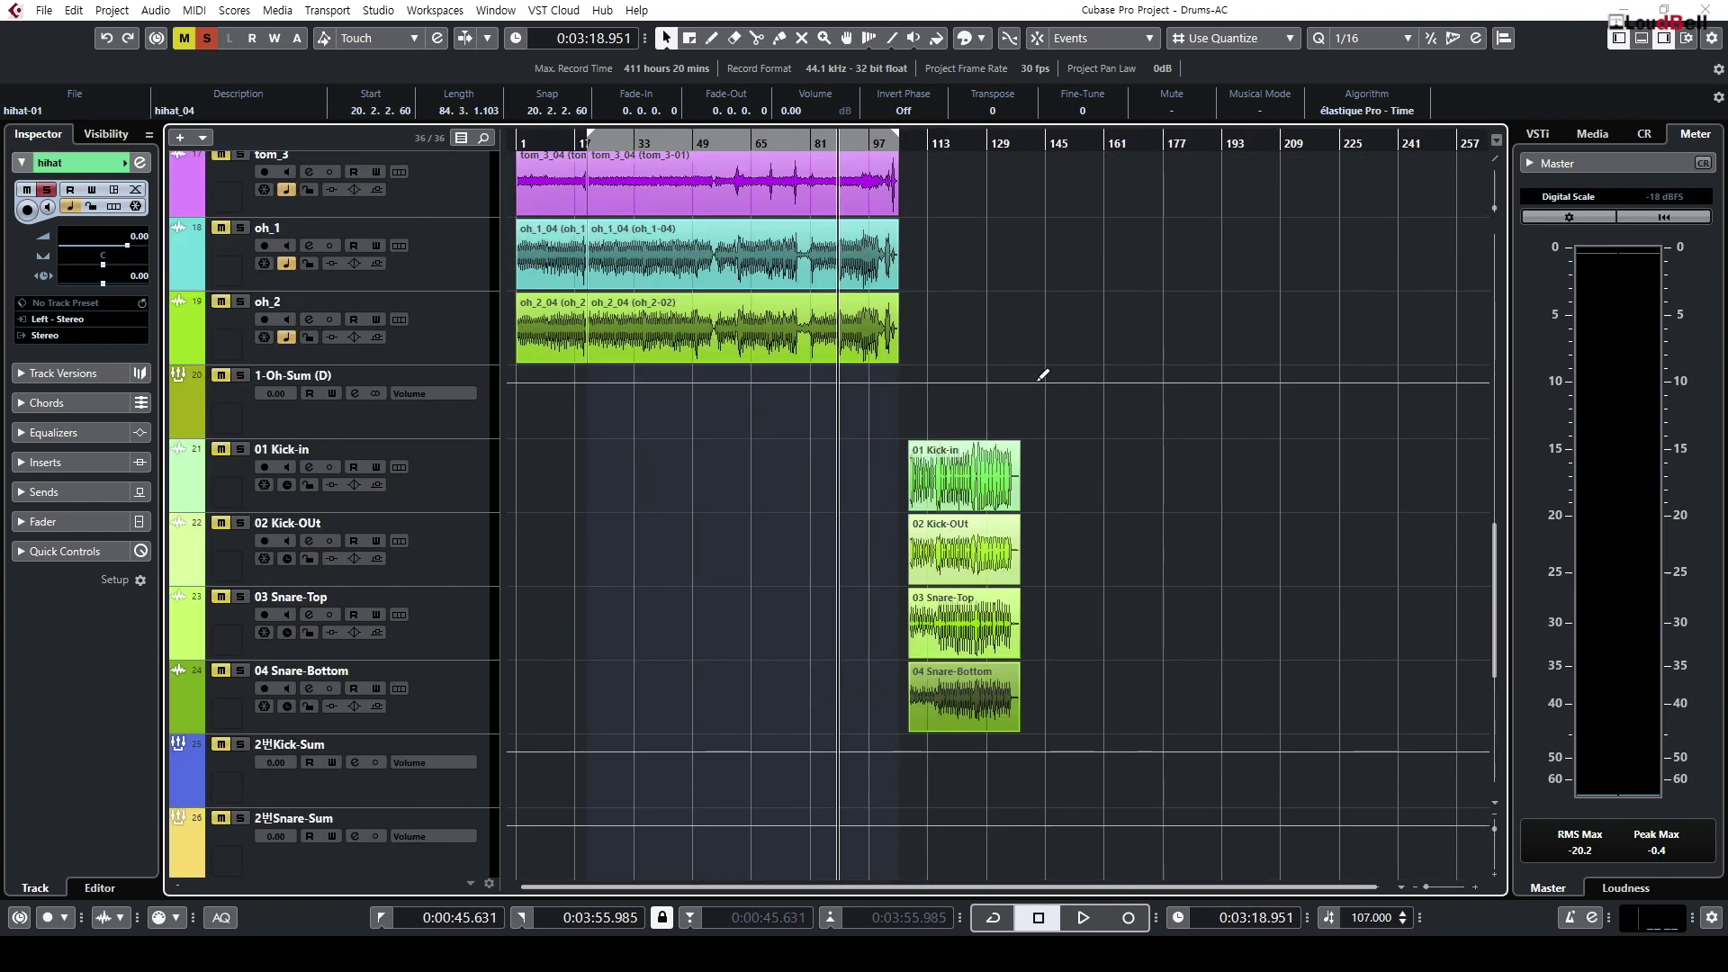
scroll(1058, 414, "up", 10)
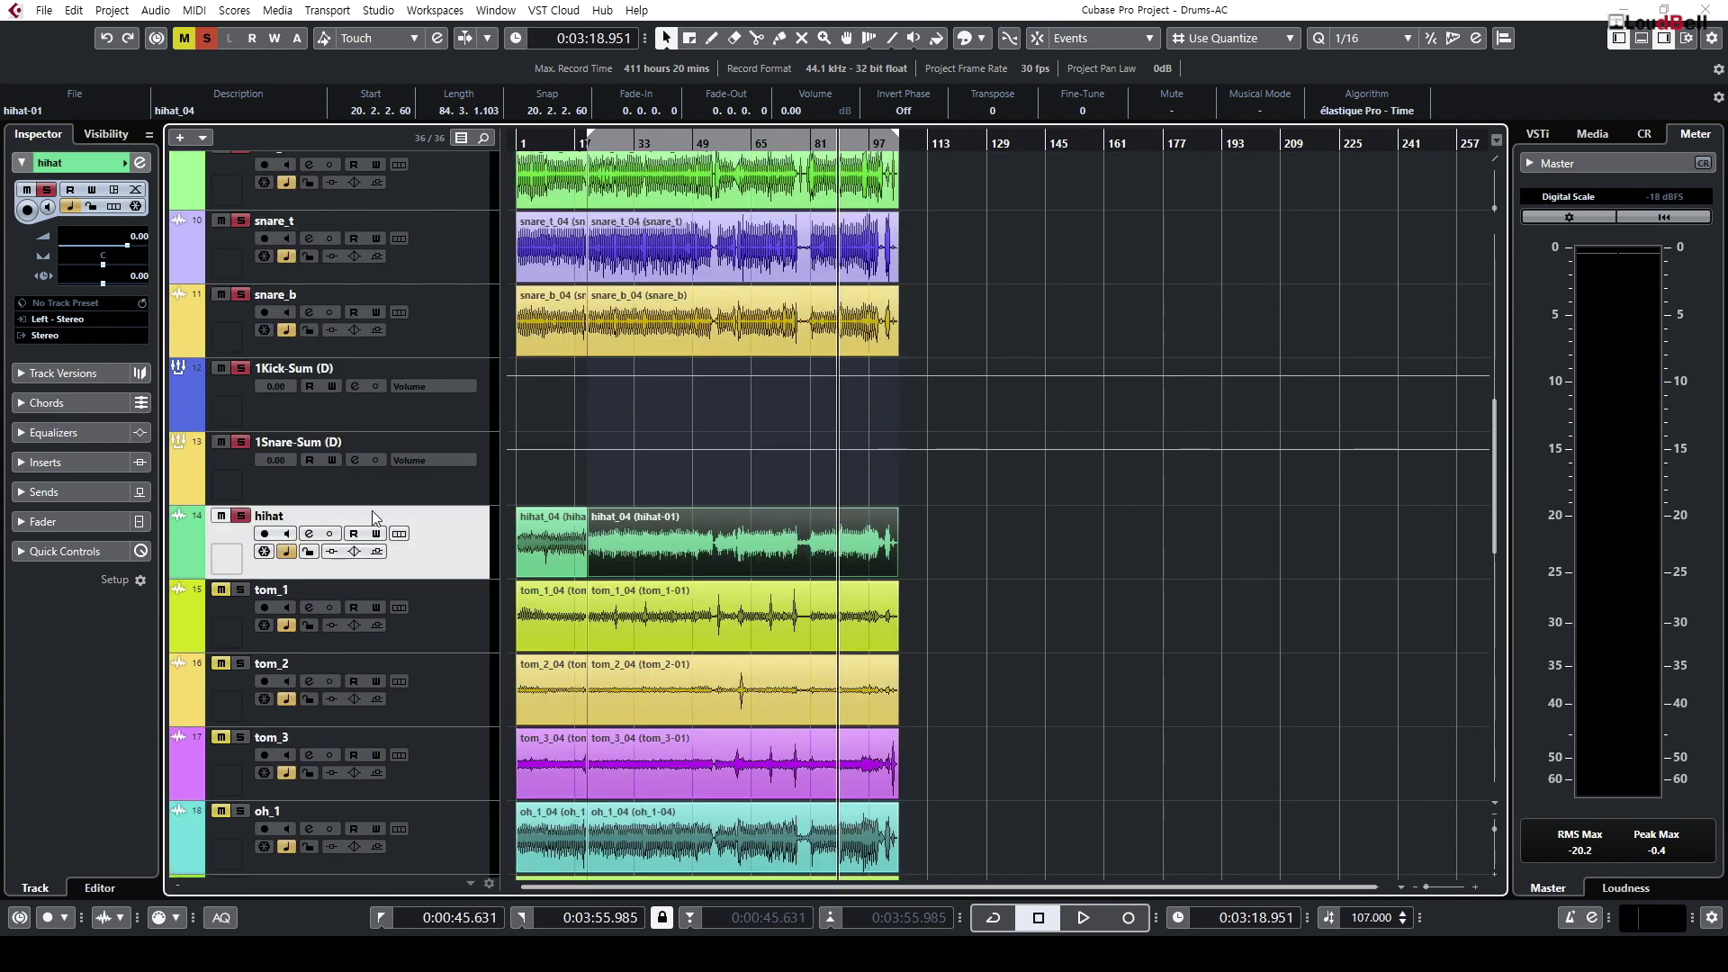
key("e")
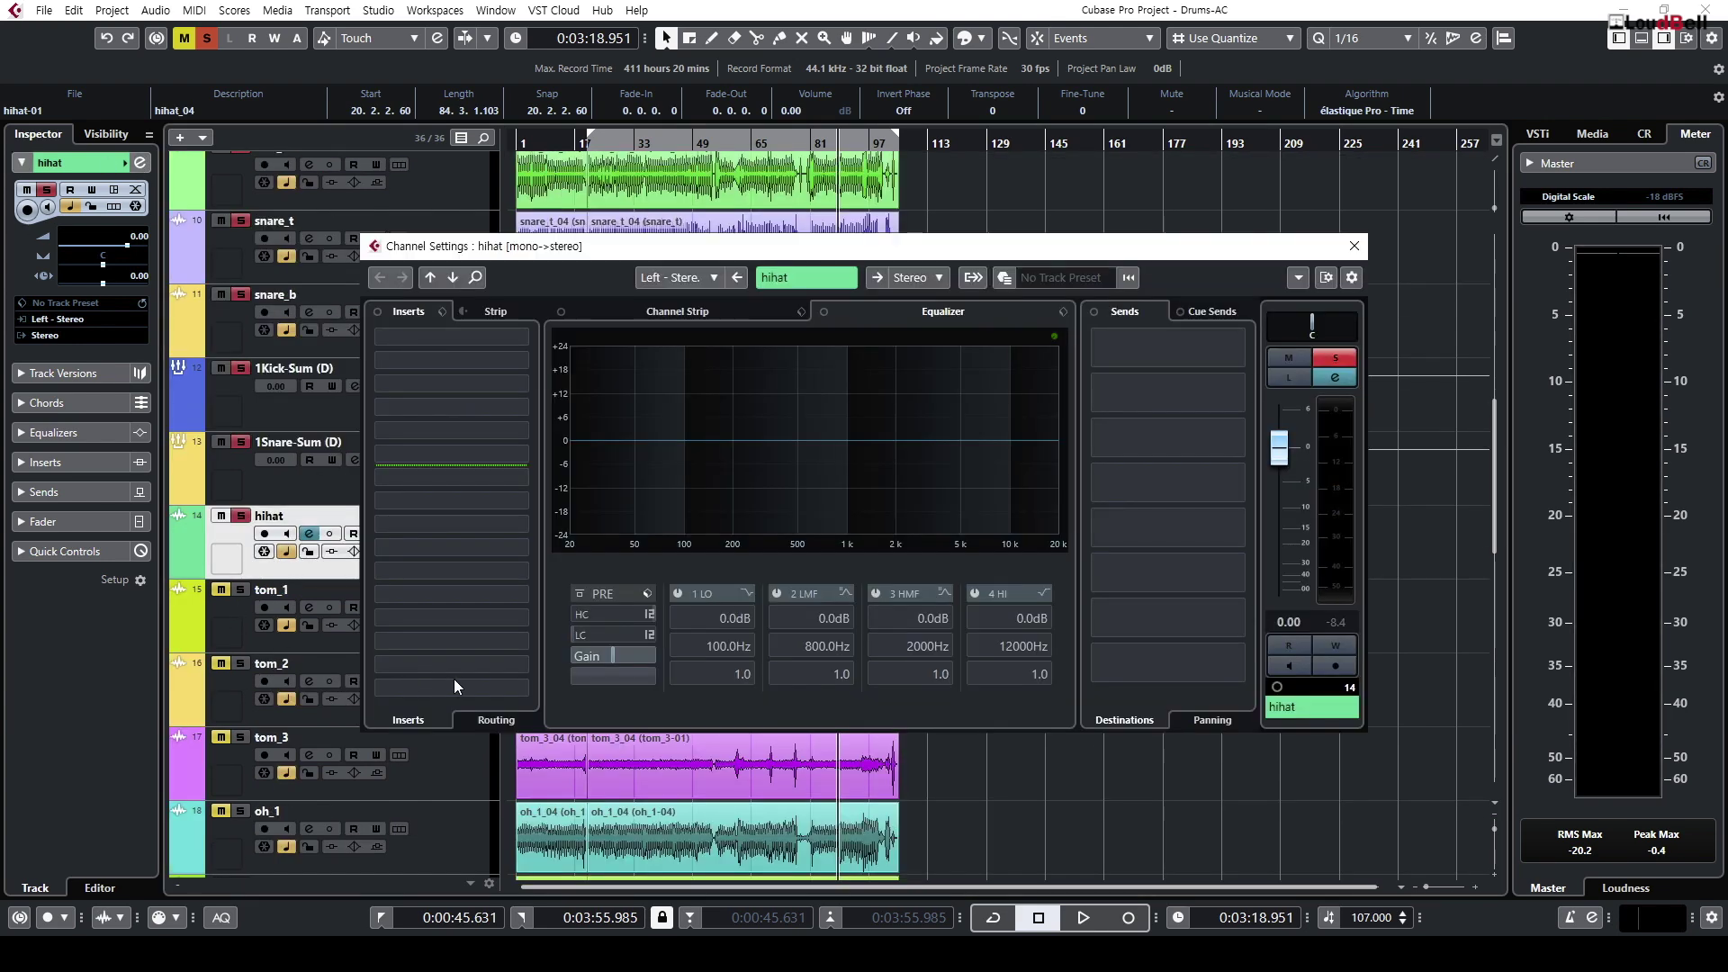
left_click(609, 677)
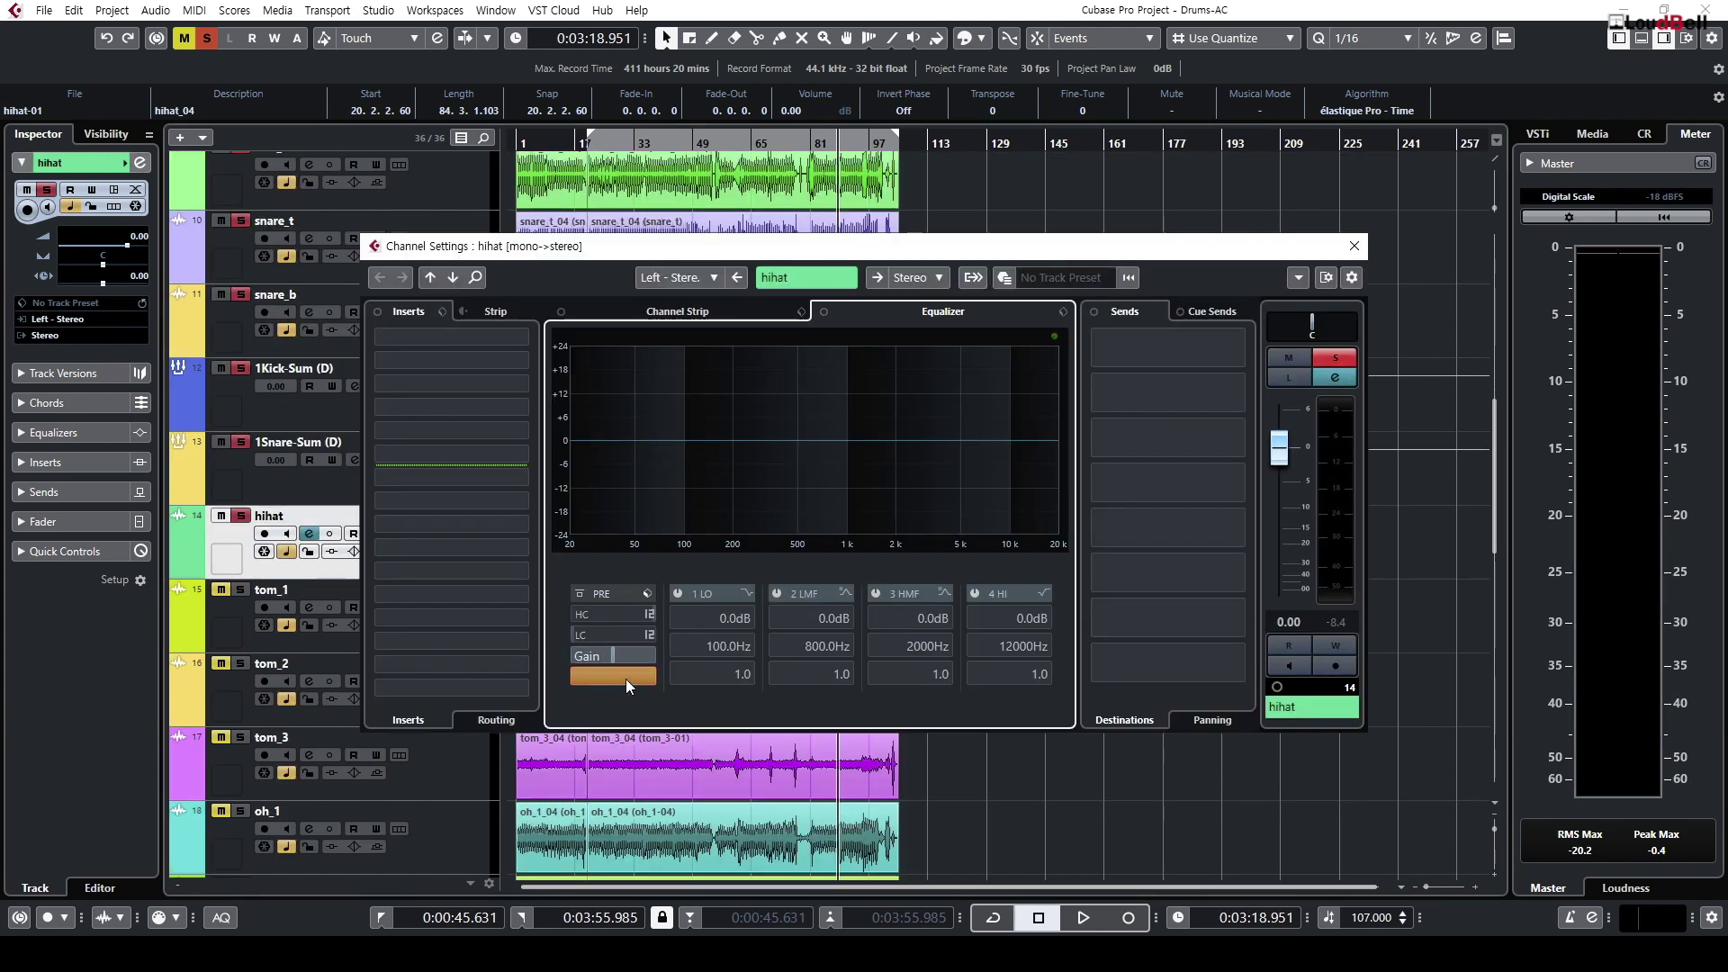
Step: Play from 3:18.951 while switching hihat's phase inversion off, on and off again, and stop playback with the channel settings closed
key("space")
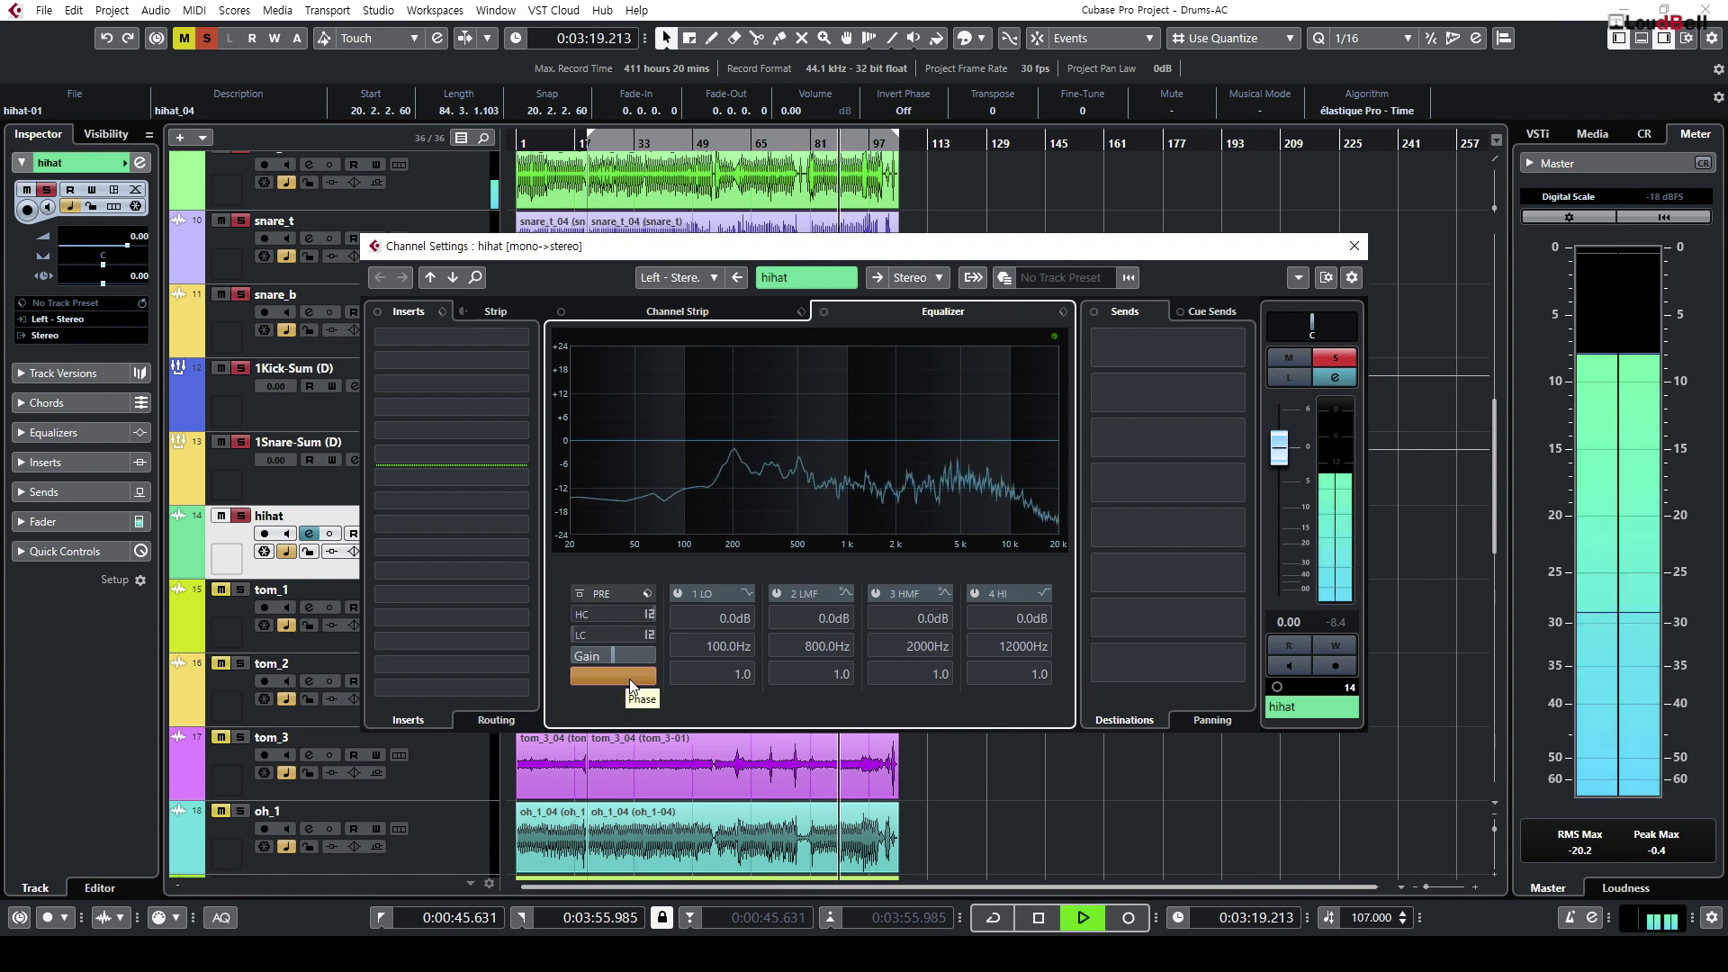
left_click(628, 678)
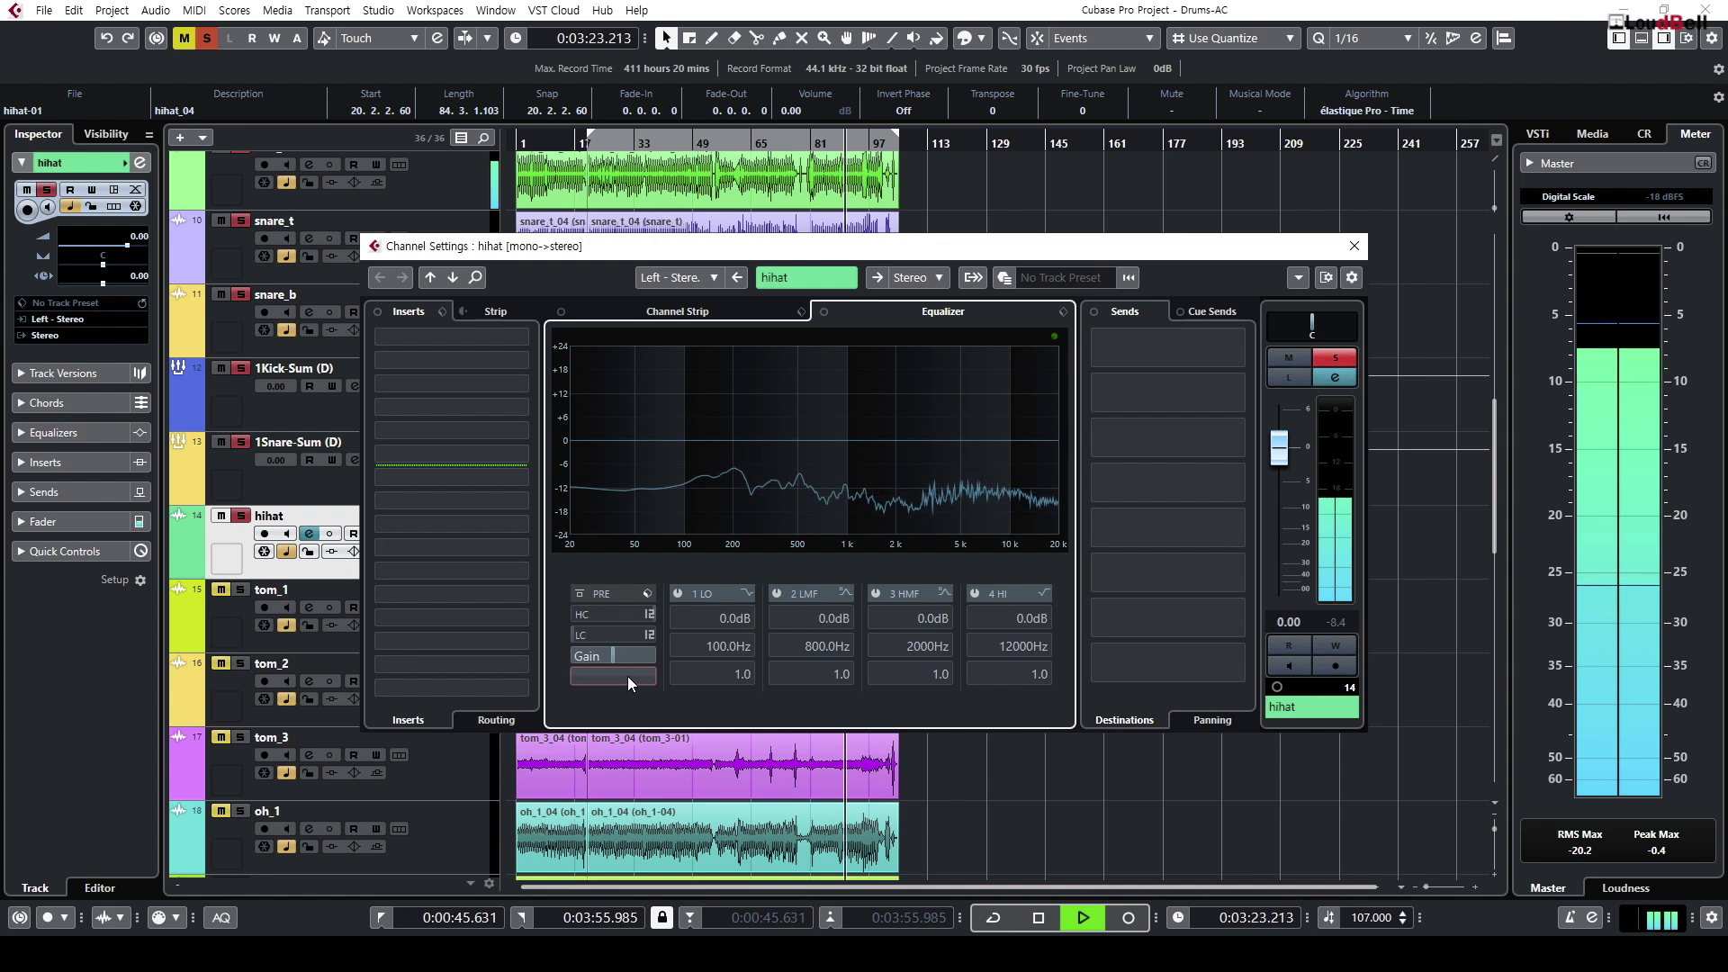
left_click(625, 675)
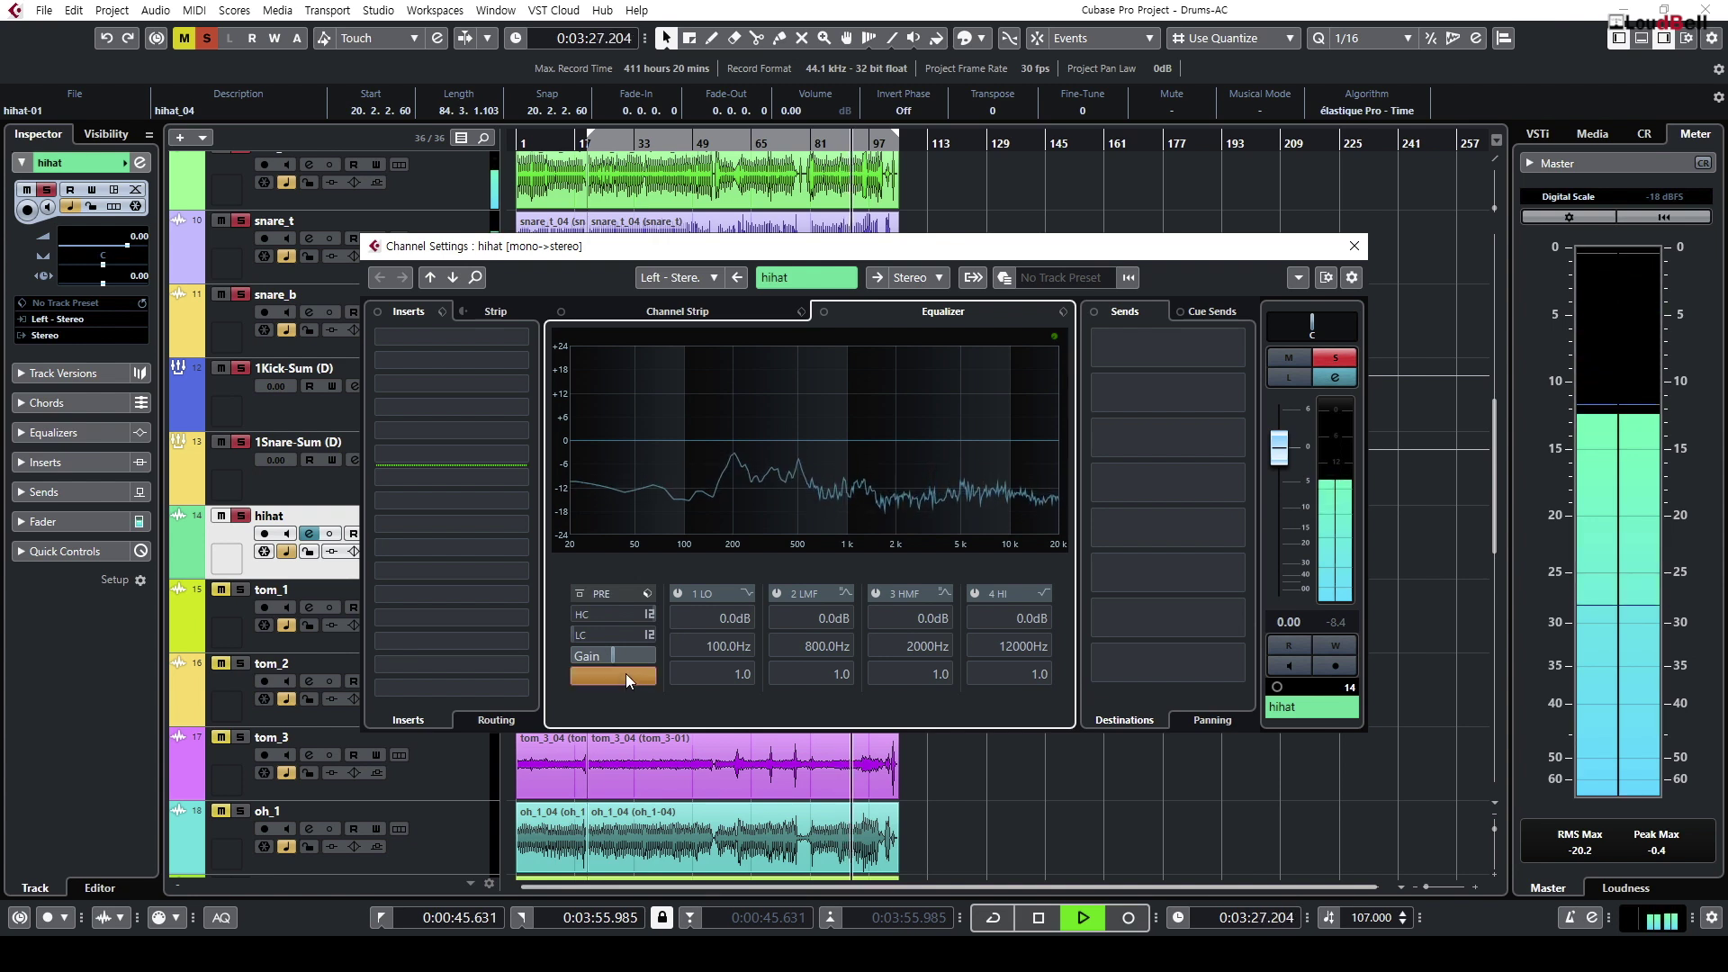
left_click(625, 675)
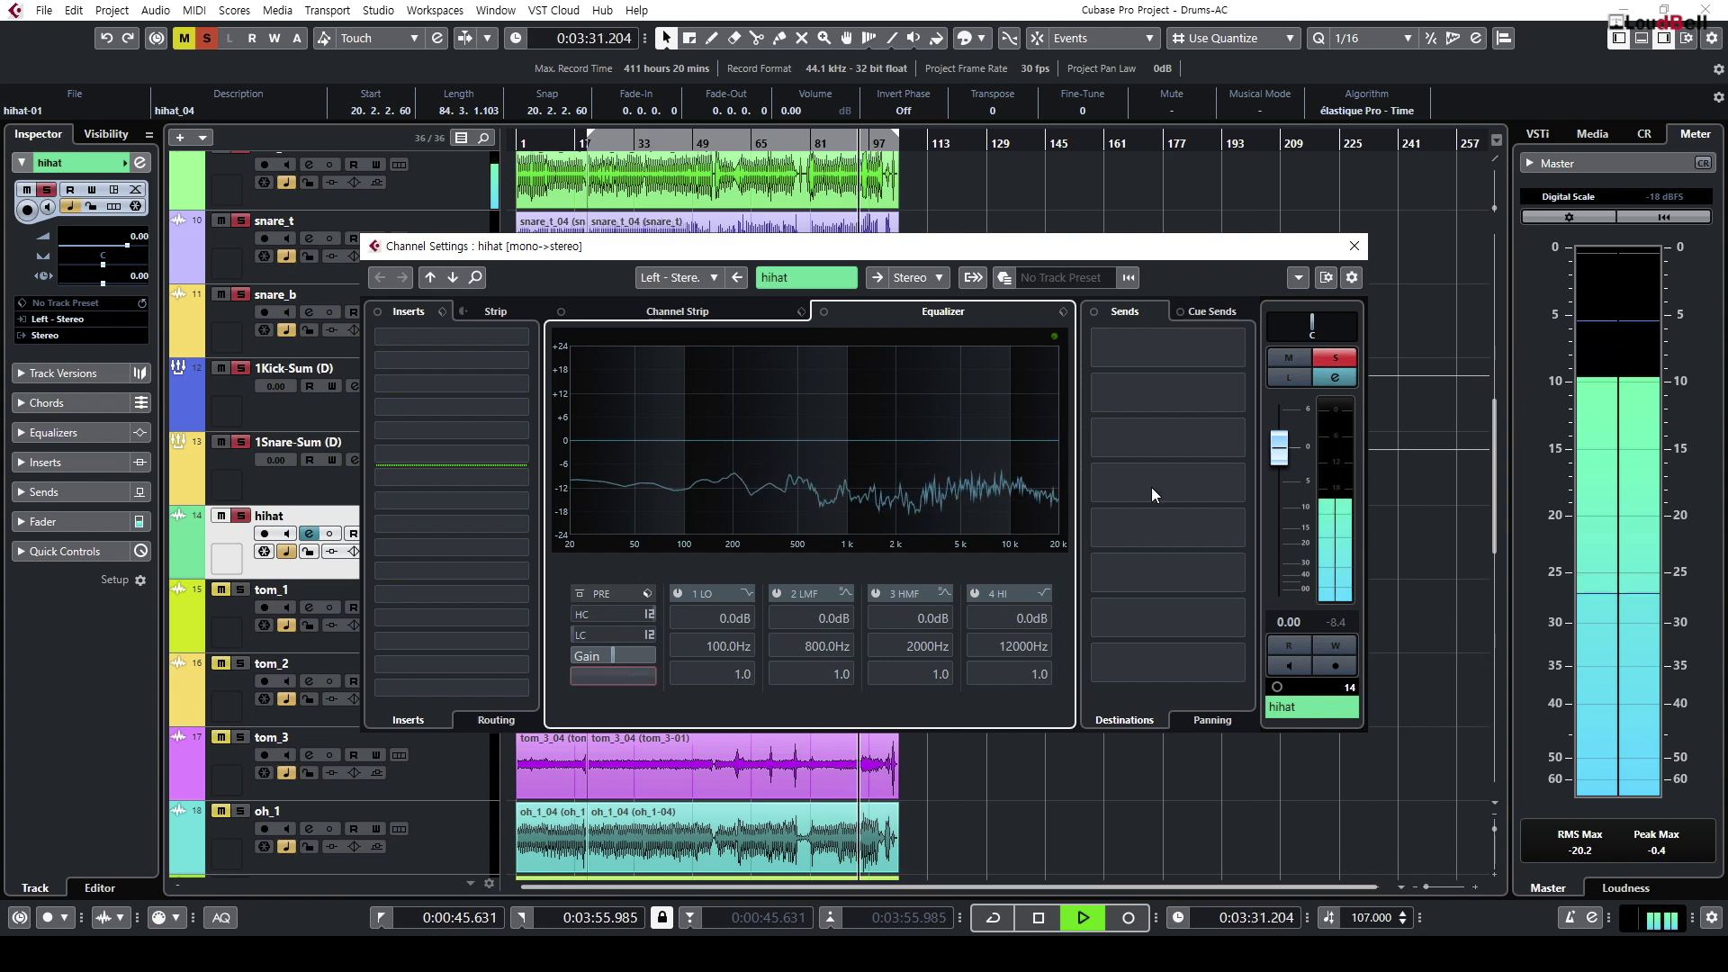
left_click(1353, 246)
key("space")
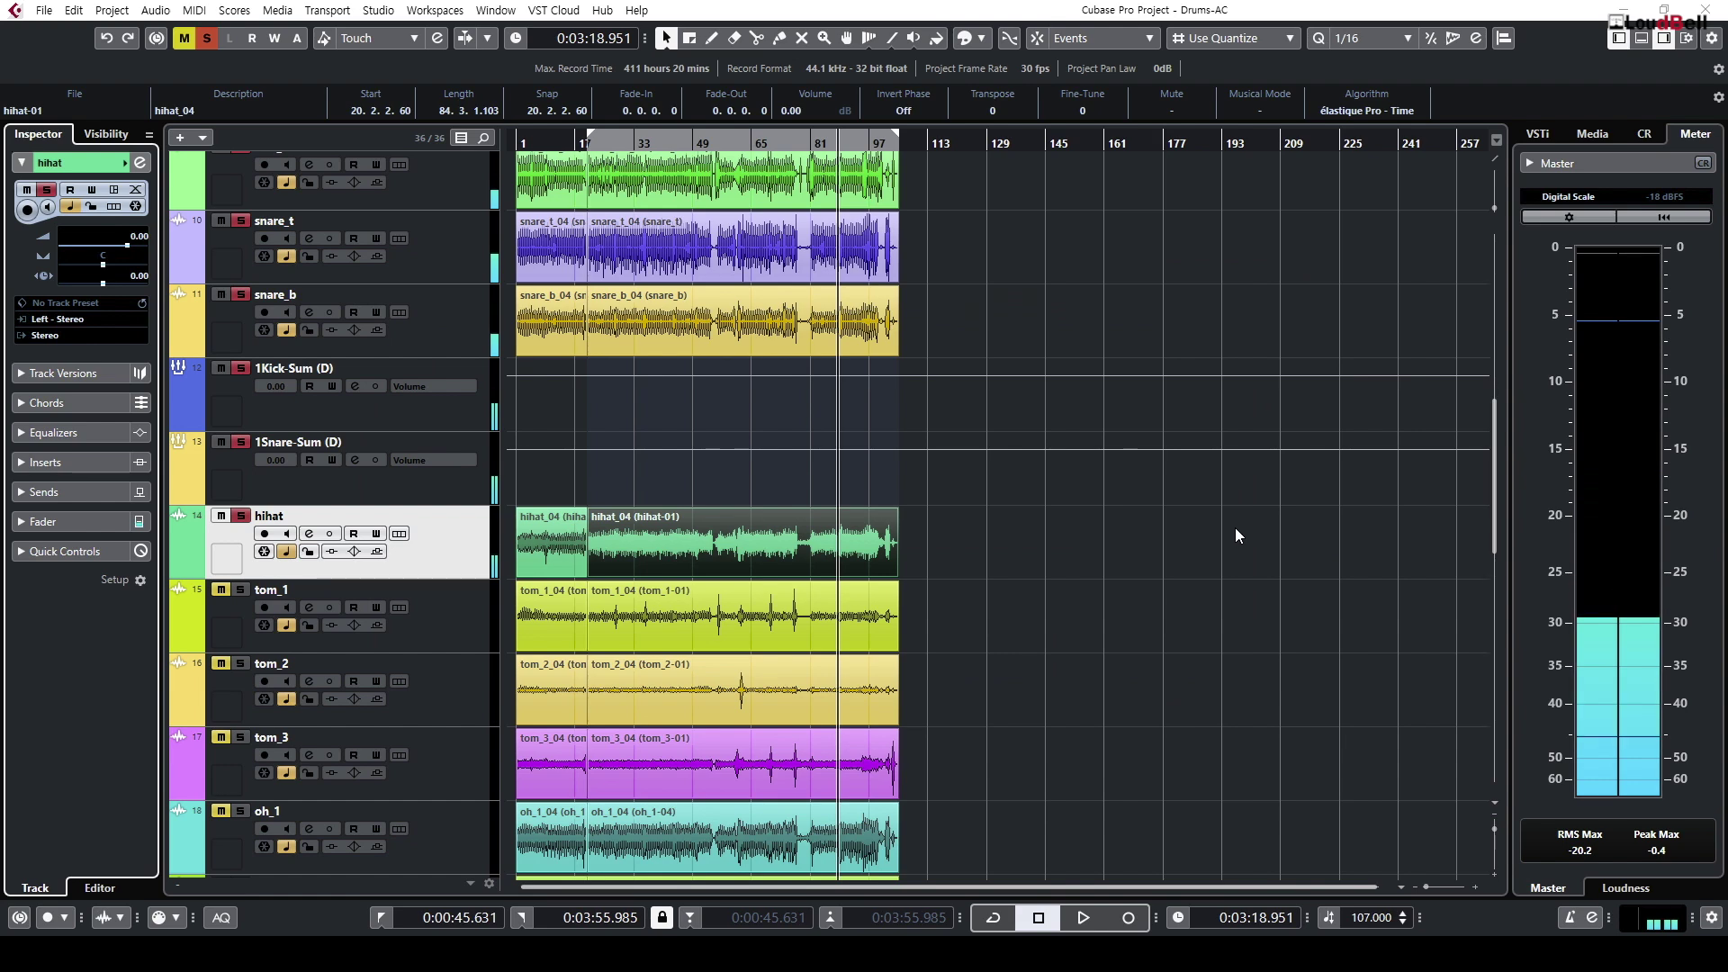
Step: Clear all solos, solo the 2번Kick-Sum, 2번Snare-Sum and 05 Hi-Hat tracks, and play them from 4:19.340
scroll(1233, 527, "down", 8)
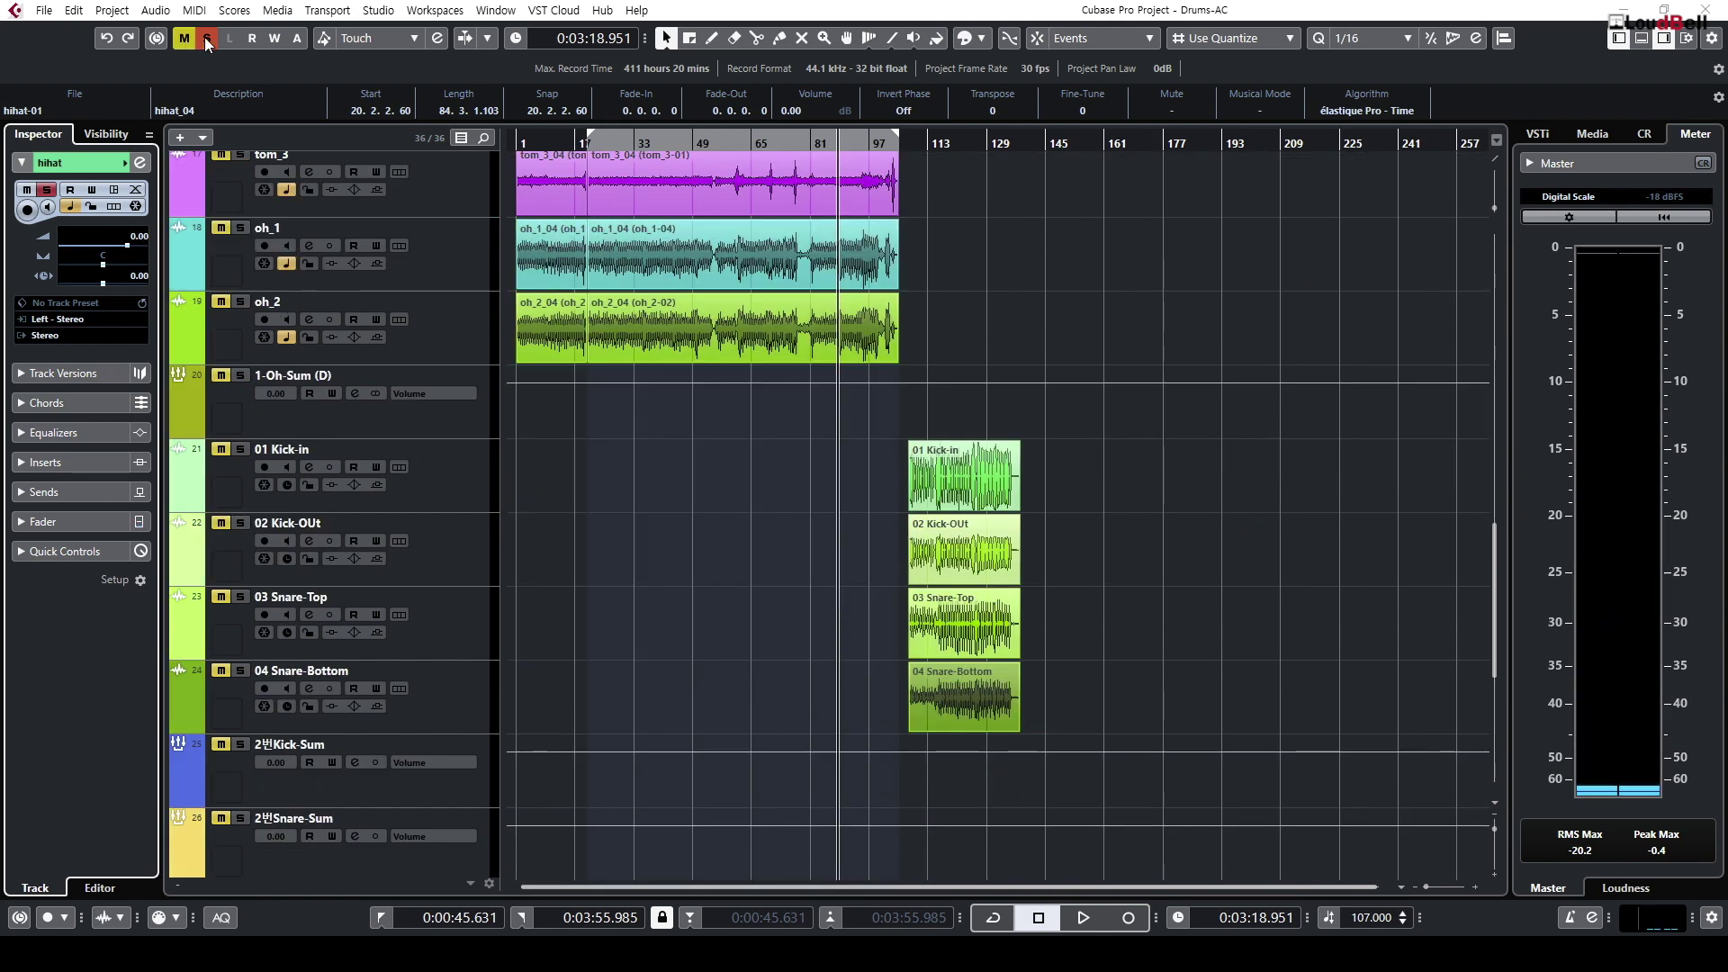
scroll(1063, 278, "down", 6)
left_click(936, 140)
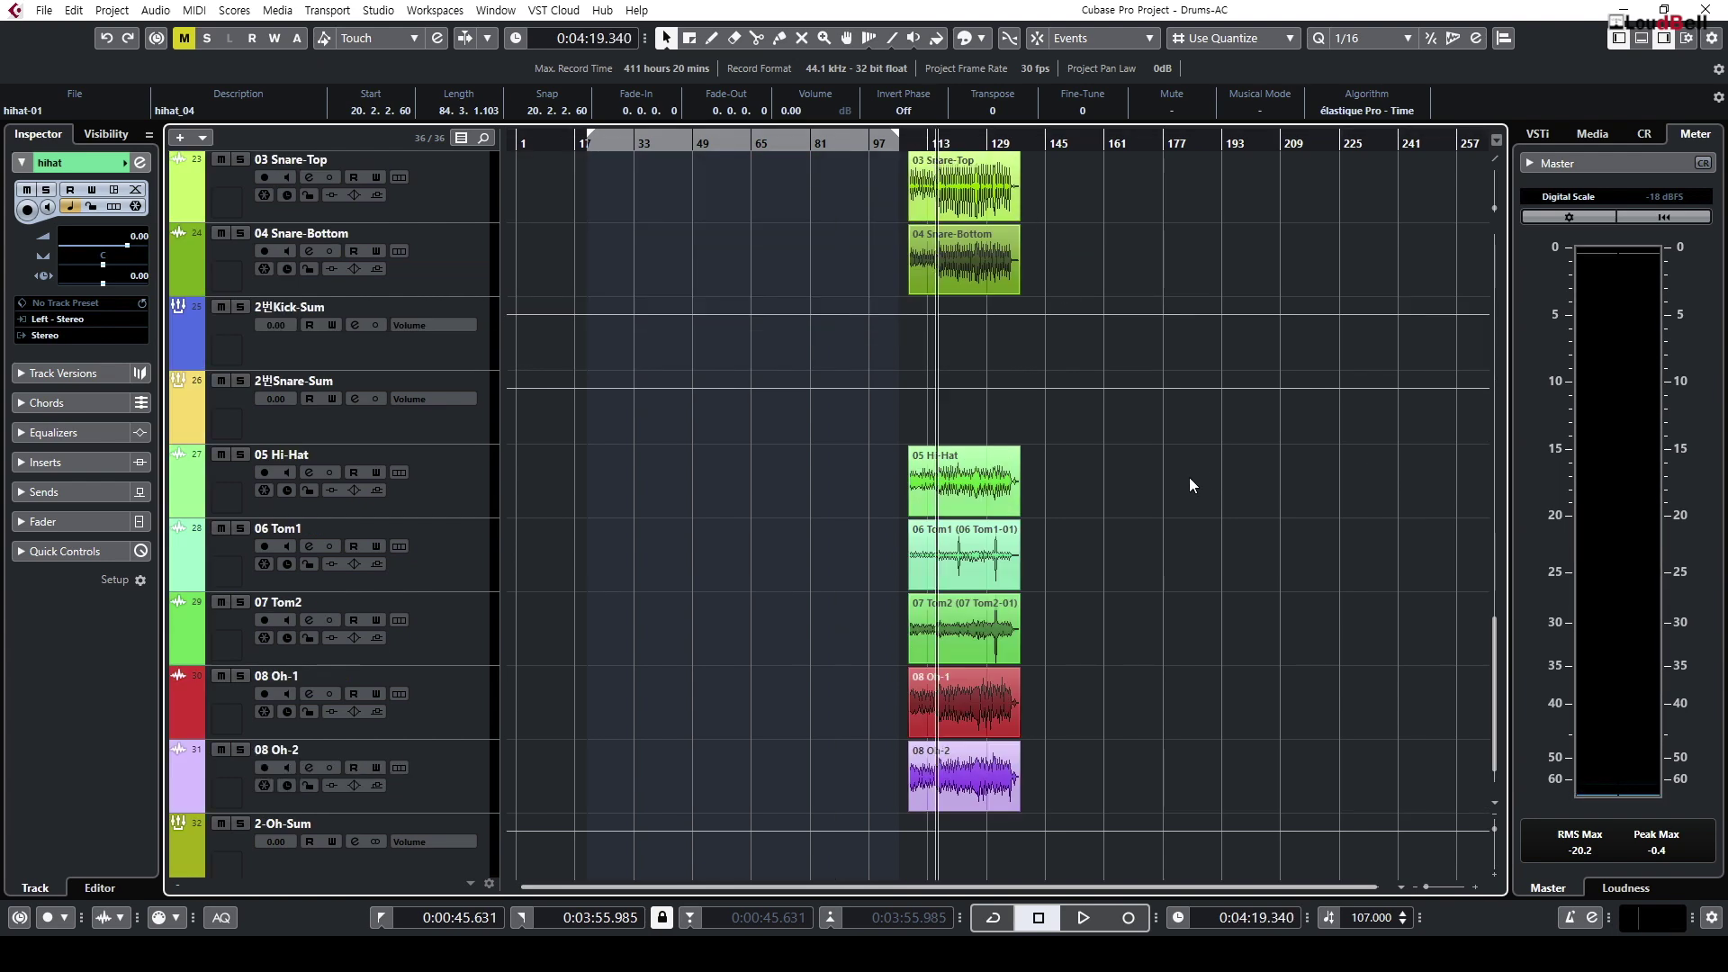
scroll(944, 529, "up", 2)
left_click(460, 621)
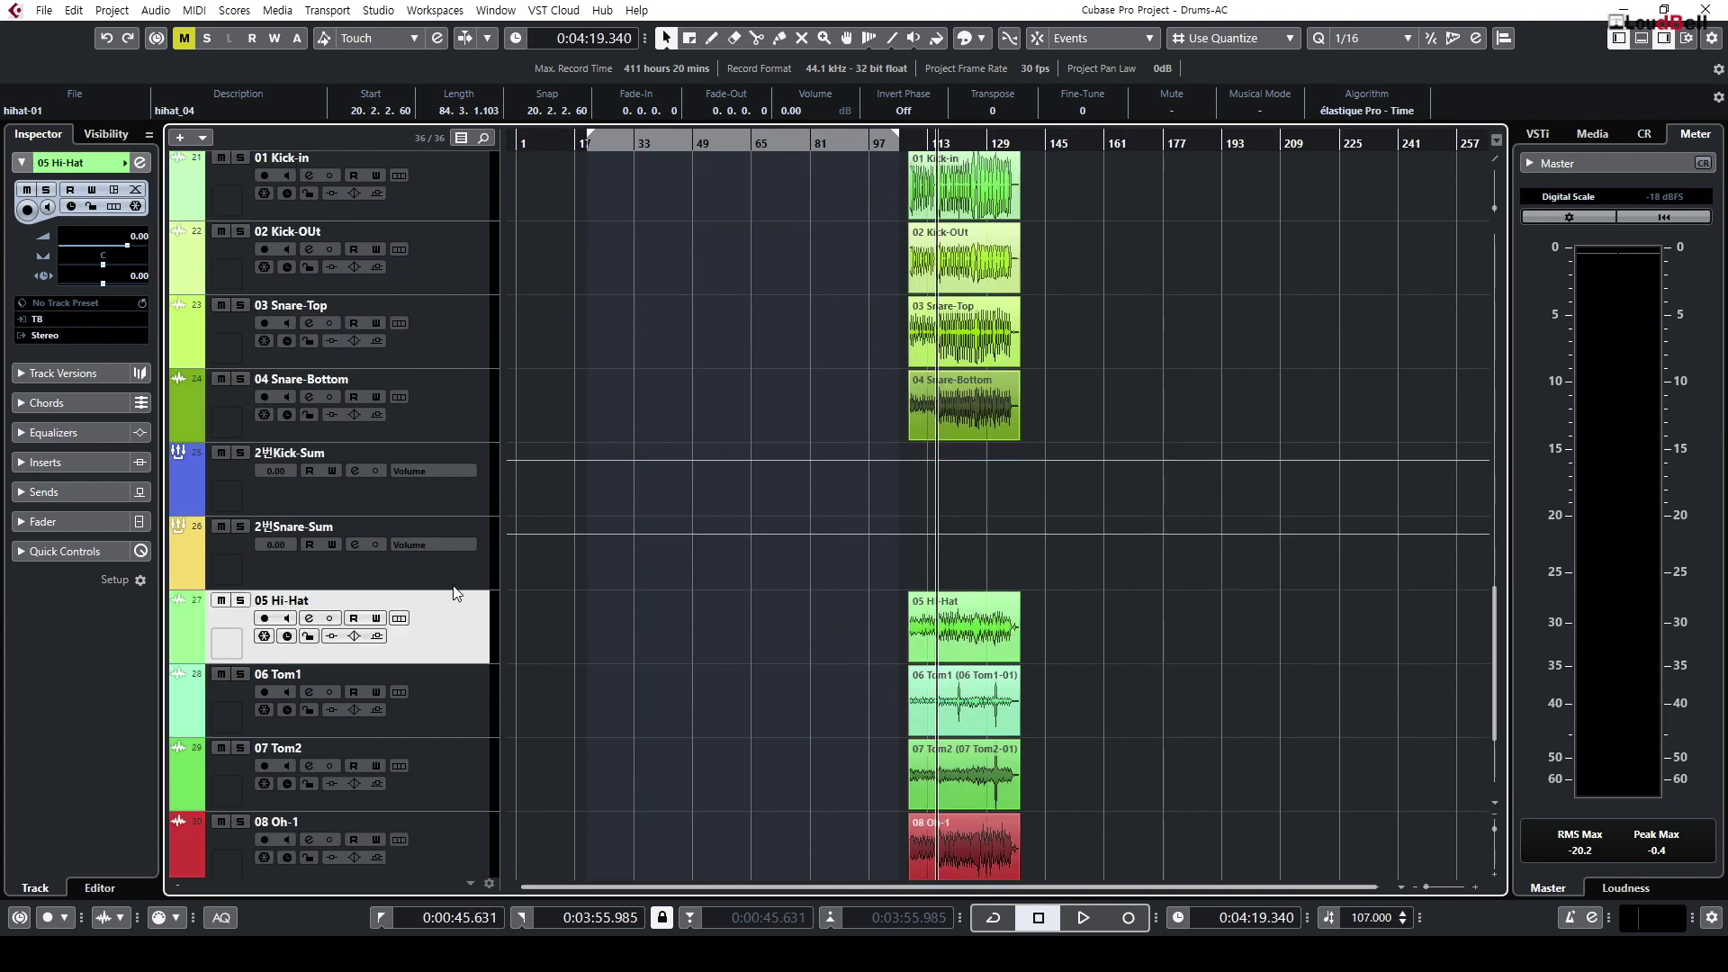
left_click(472, 495, "shift")
key("s")
key("space")
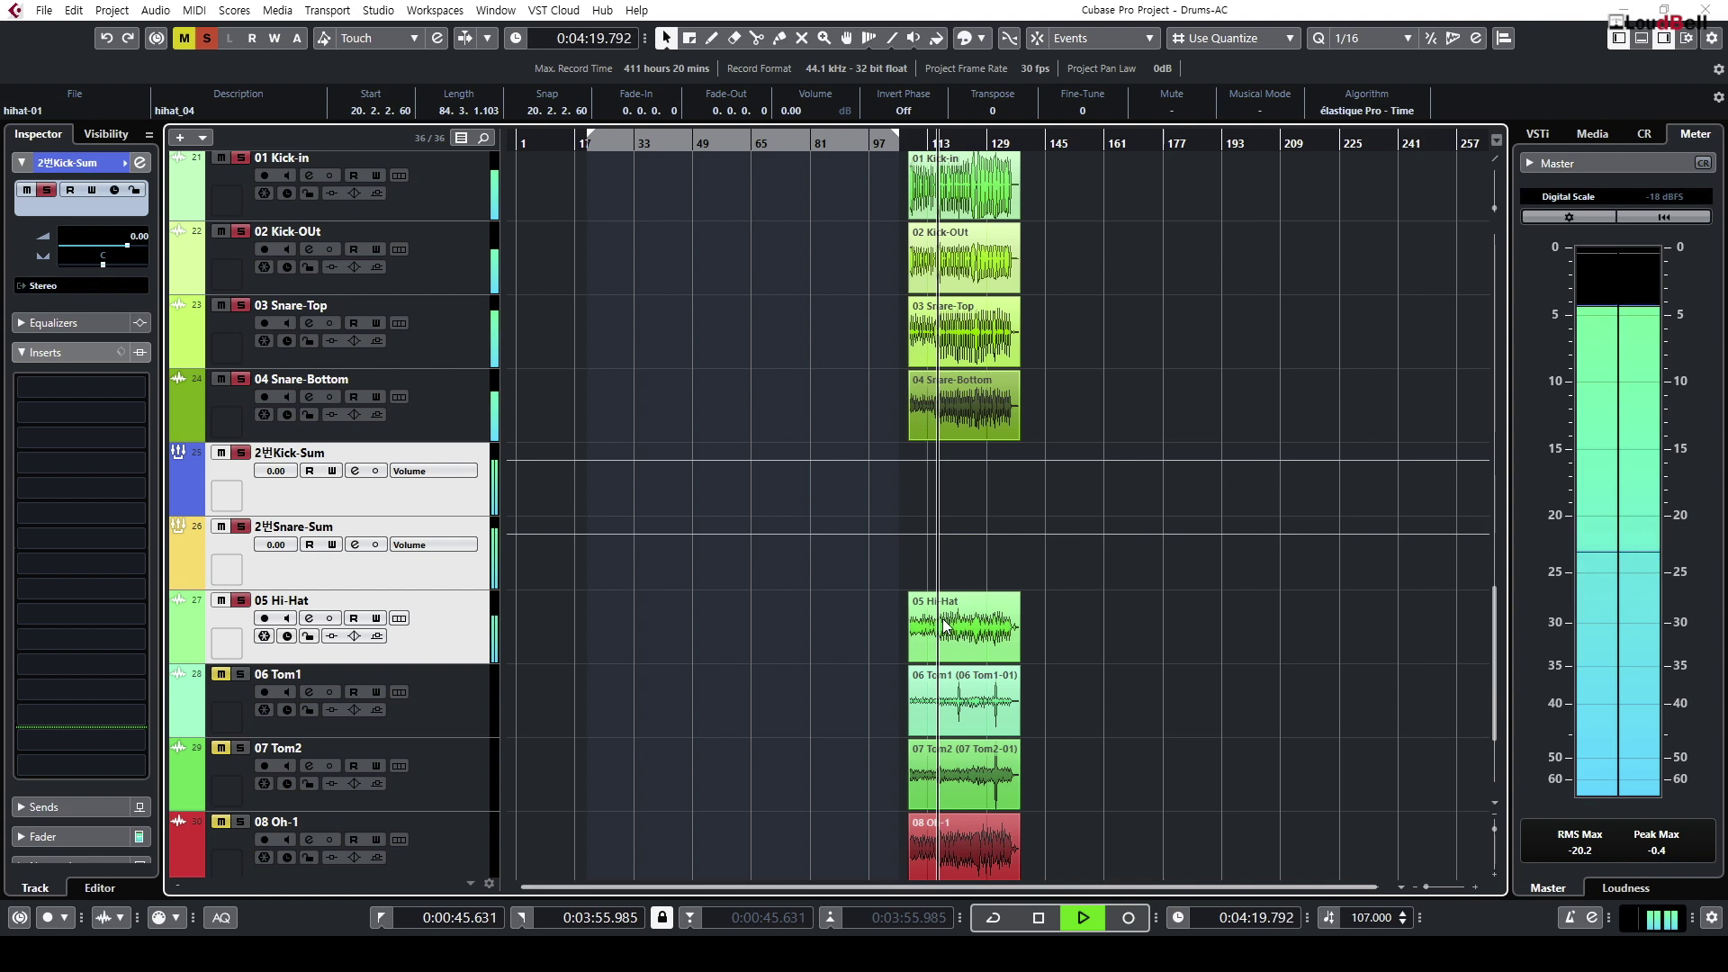
Step: Bring up the MixConsole and select only the 05 Hi-Hat channel
key("F3")
left_click_drag(1285, 925, 1323, 928)
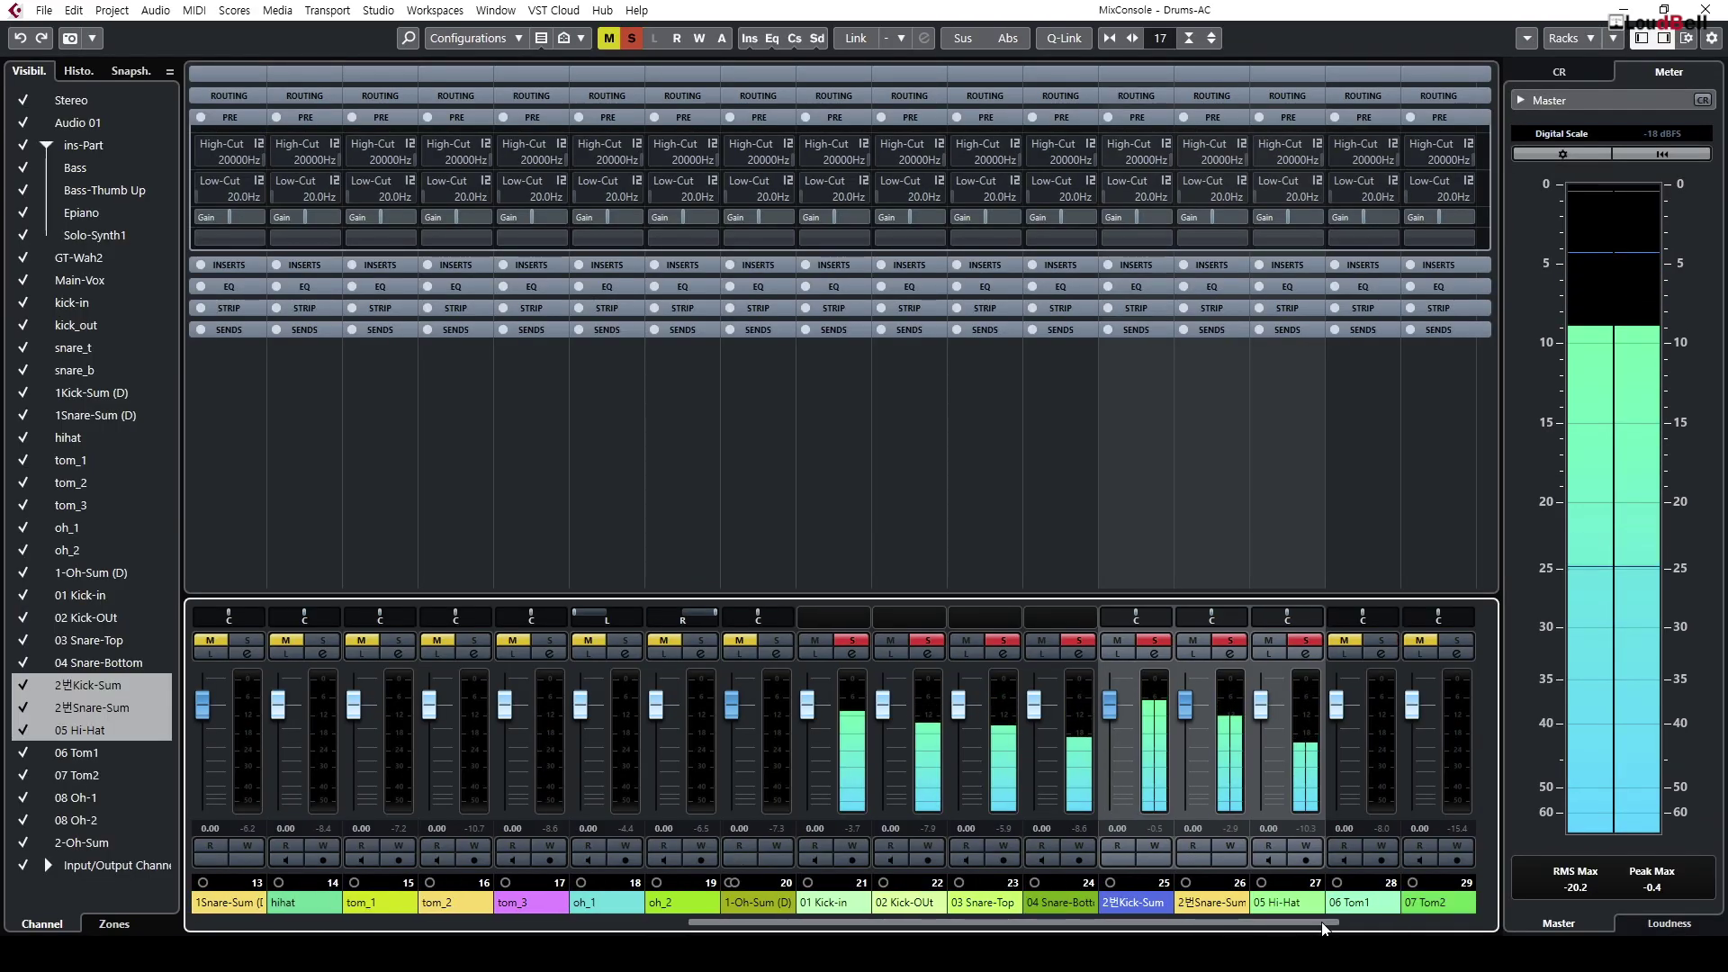
left_click(1273, 289)
key("F3")
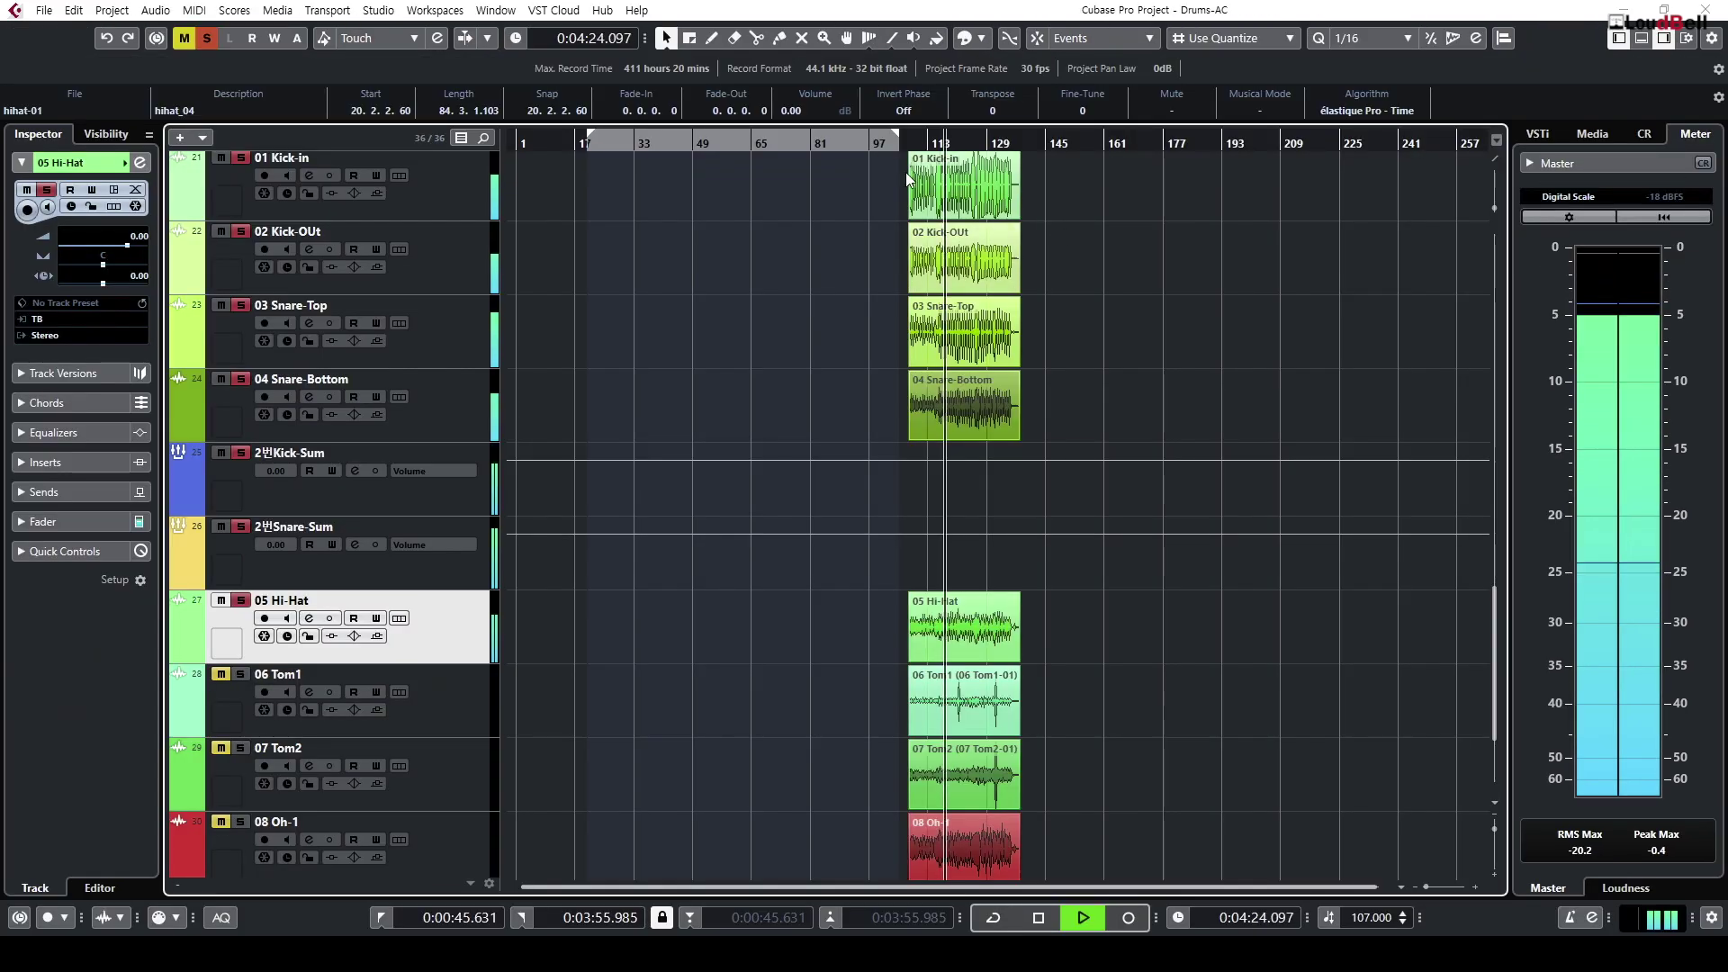
key("F3")
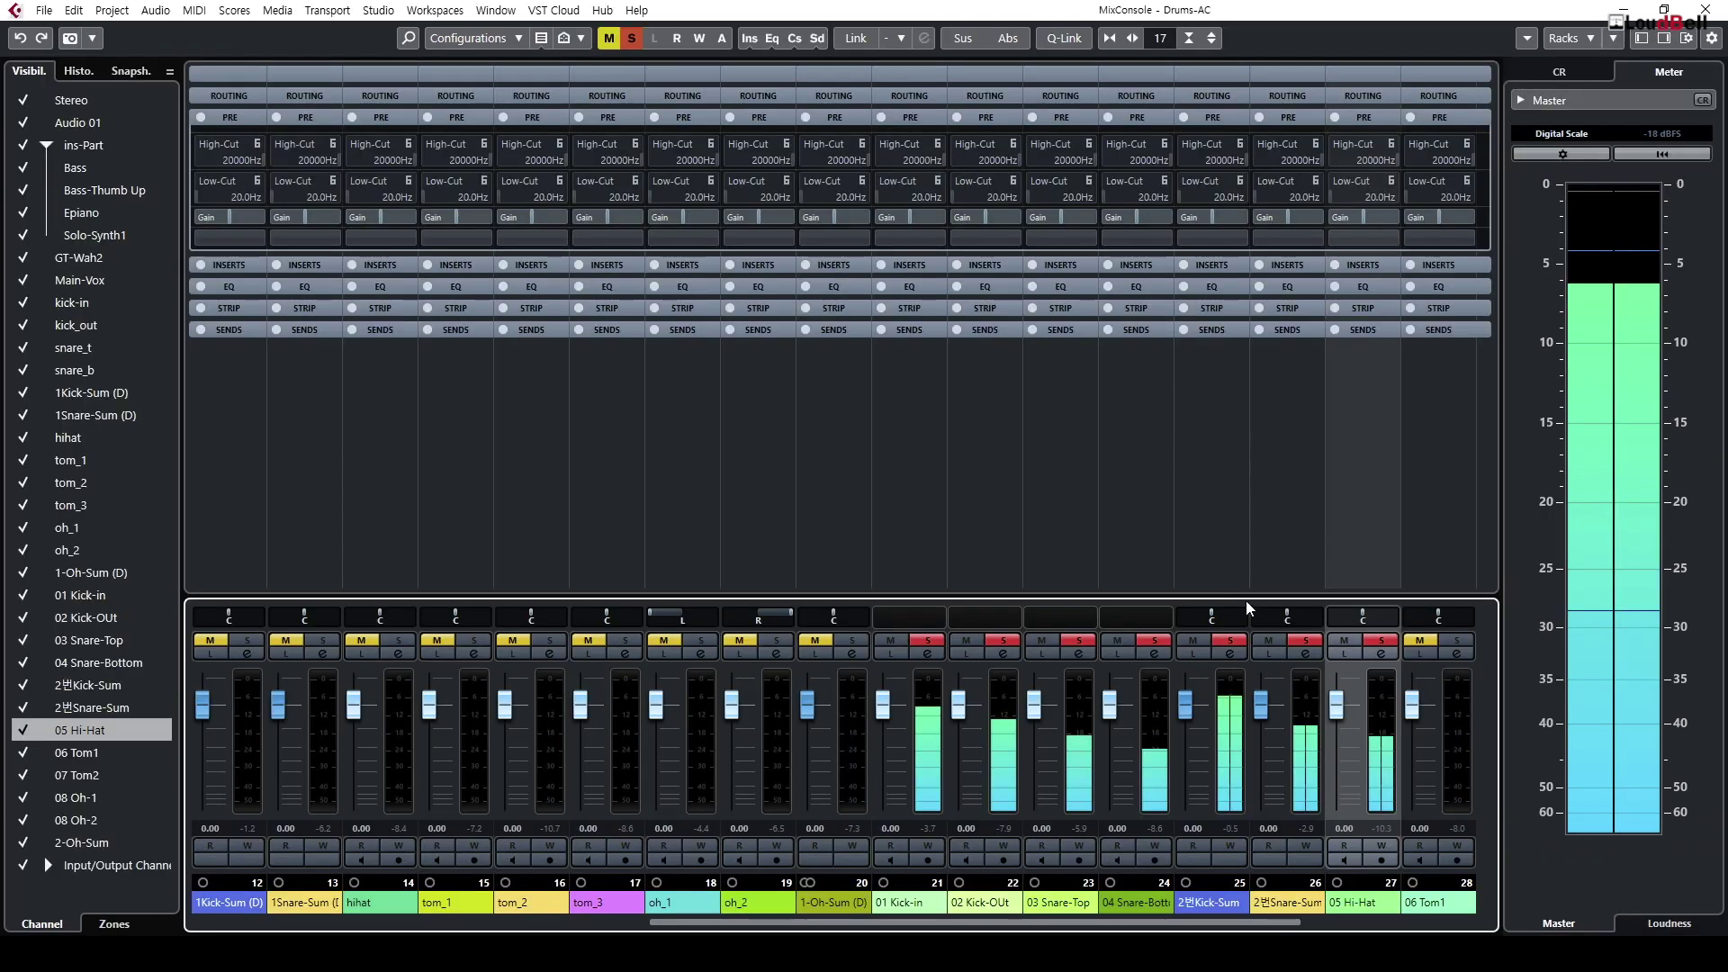
Step: Switch 05 Hi-Hat's phase inversion on and off twice while the drums play, and stop playback with the MixConsole closed
left_click(1364, 235)
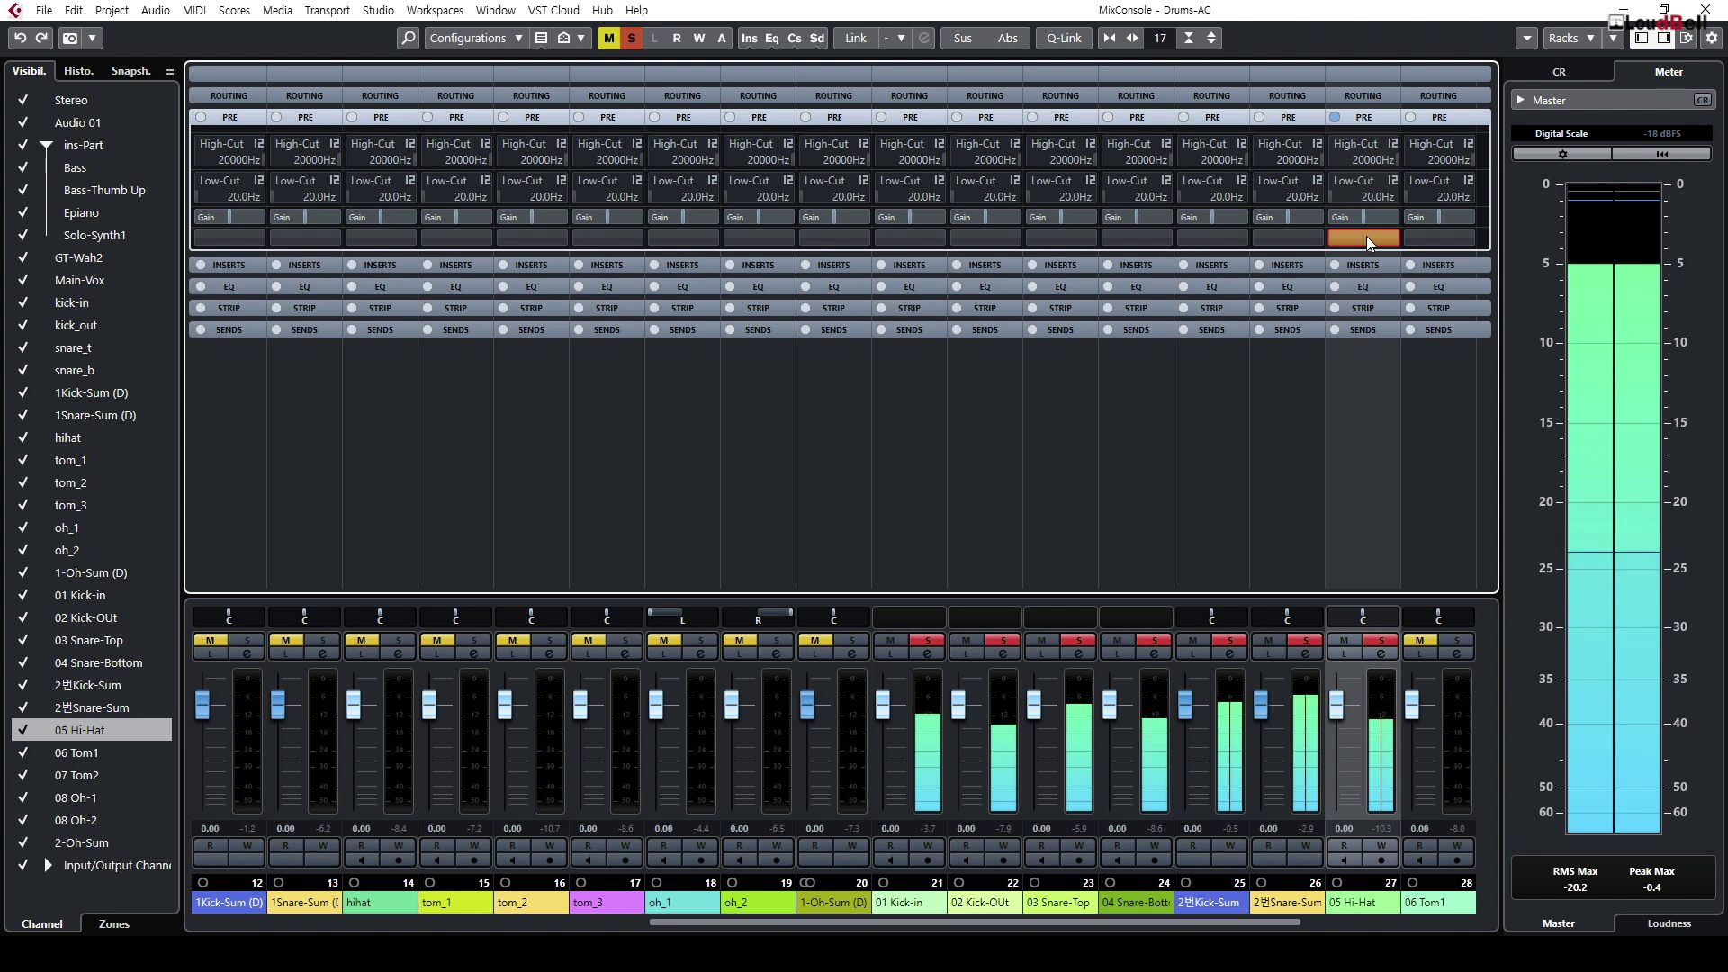
left_click(1367, 236)
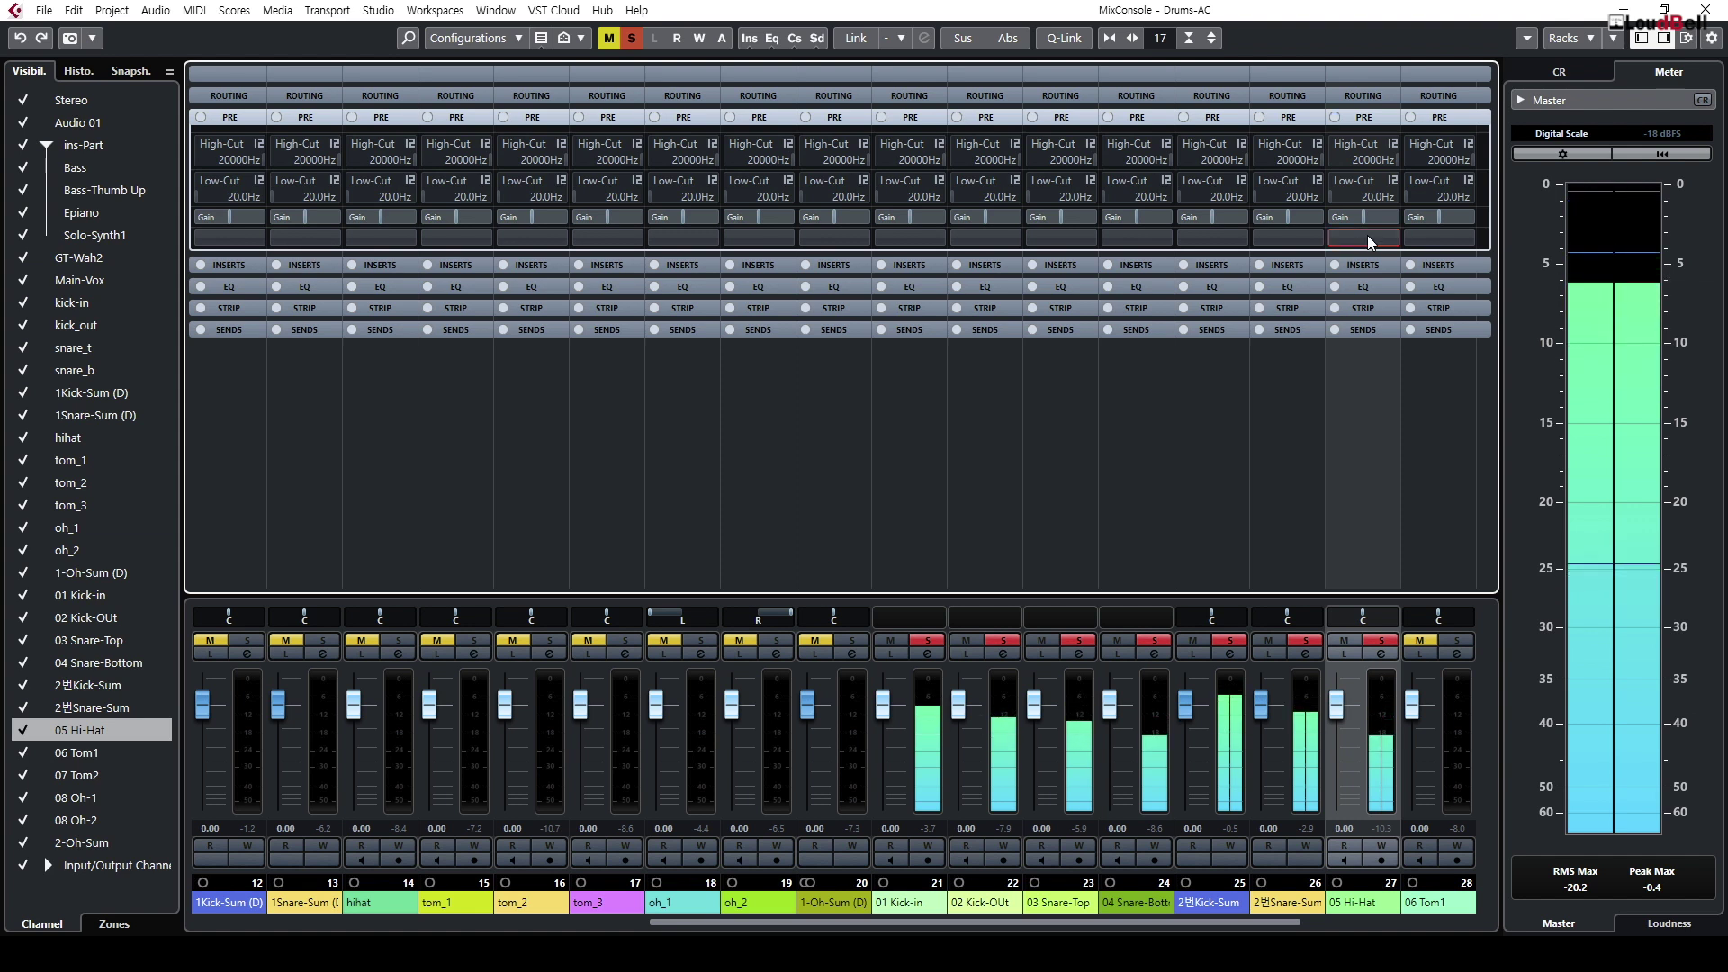
left_click(1368, 236)
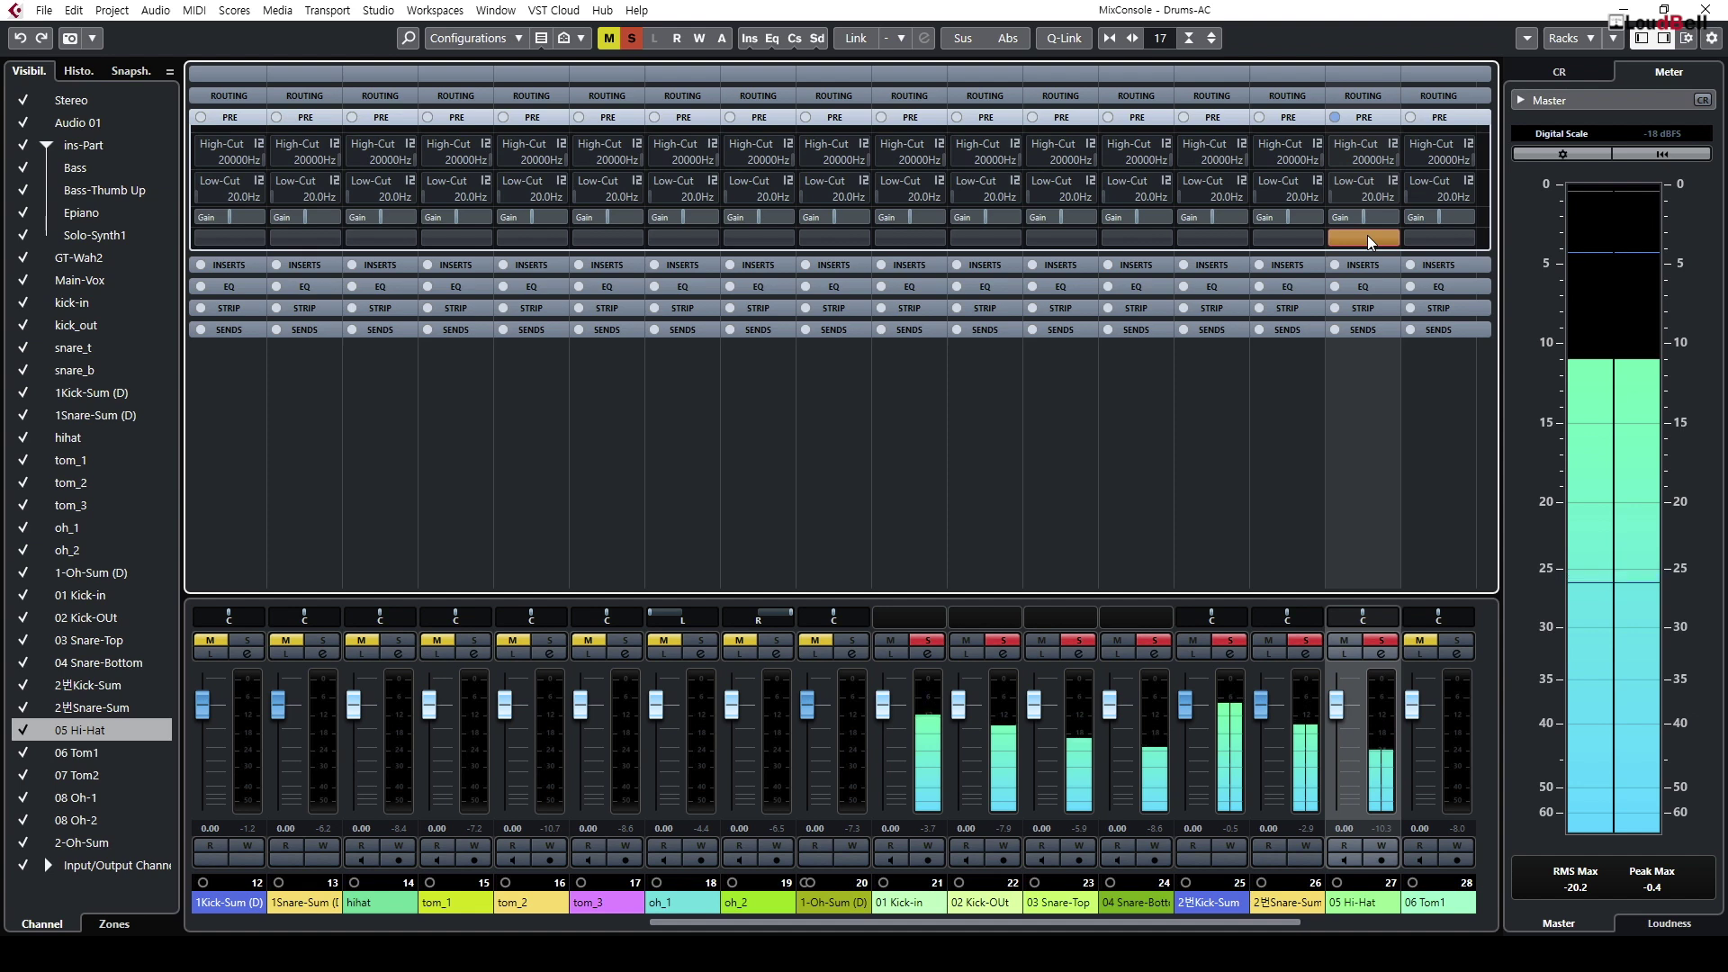
left_click(1368, 238)
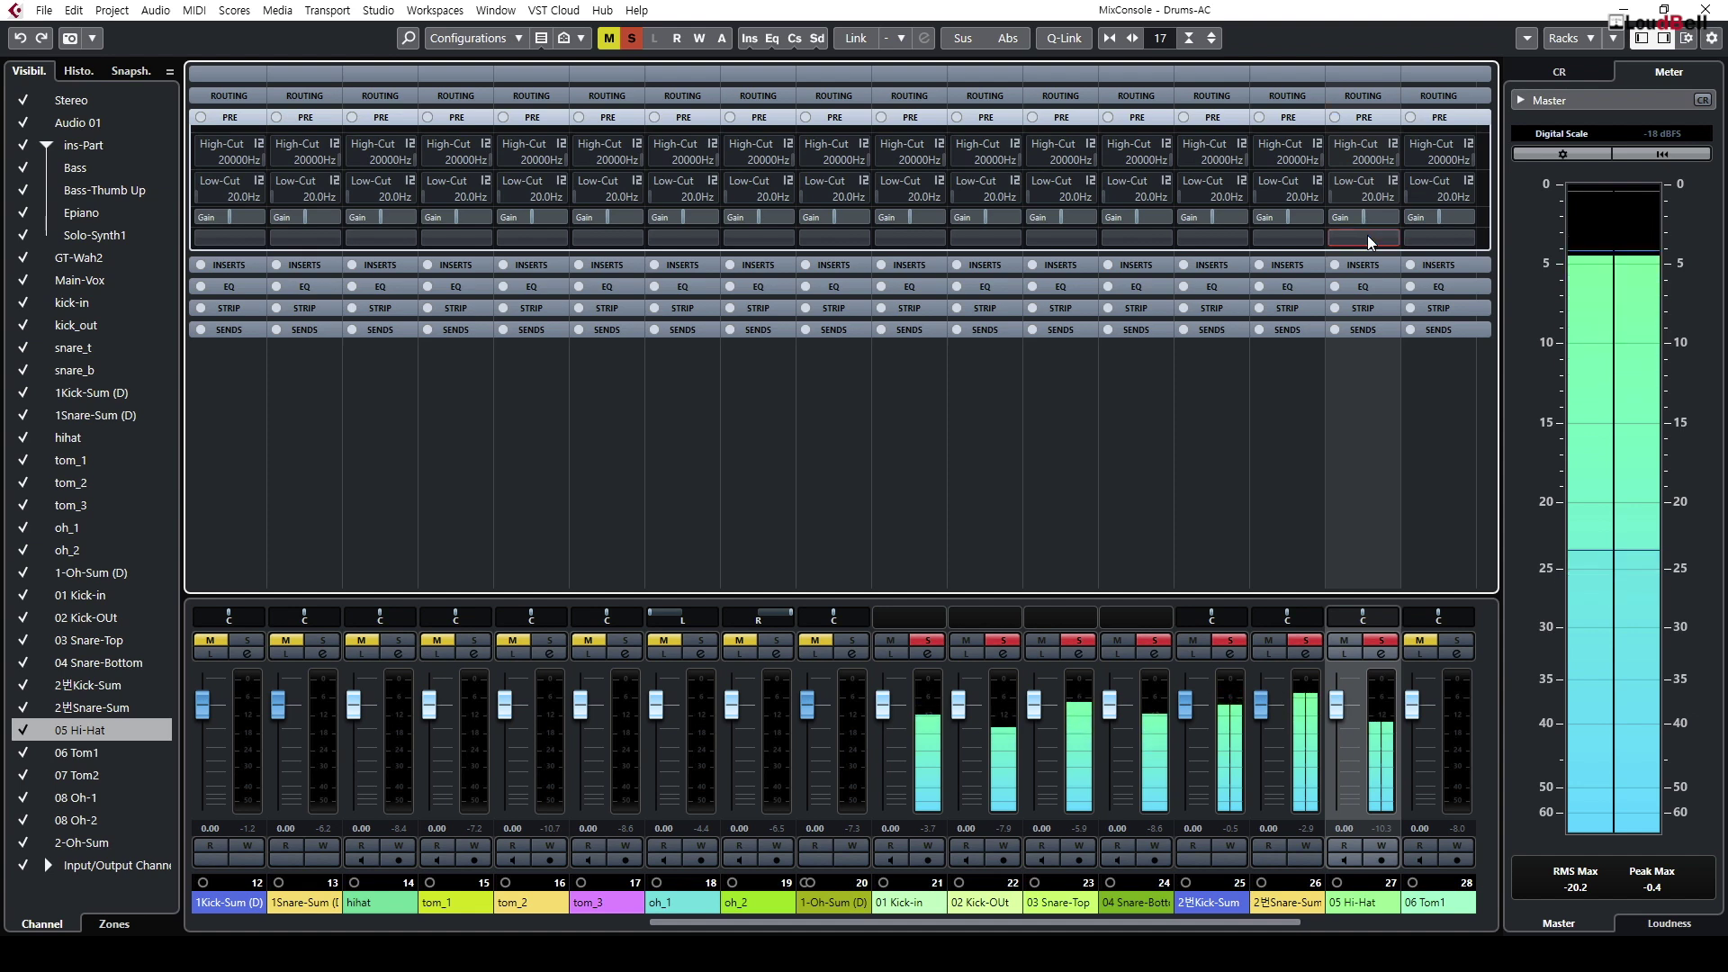
key("space")
key("F3")
Step: Select the 05 Hi-Hat clip and reduce the height of the project's tracks
key("h")
key("h")
key("h")
key("h")
key("h")
key("h")
key("g")
key("g")
key("g")
key("g")
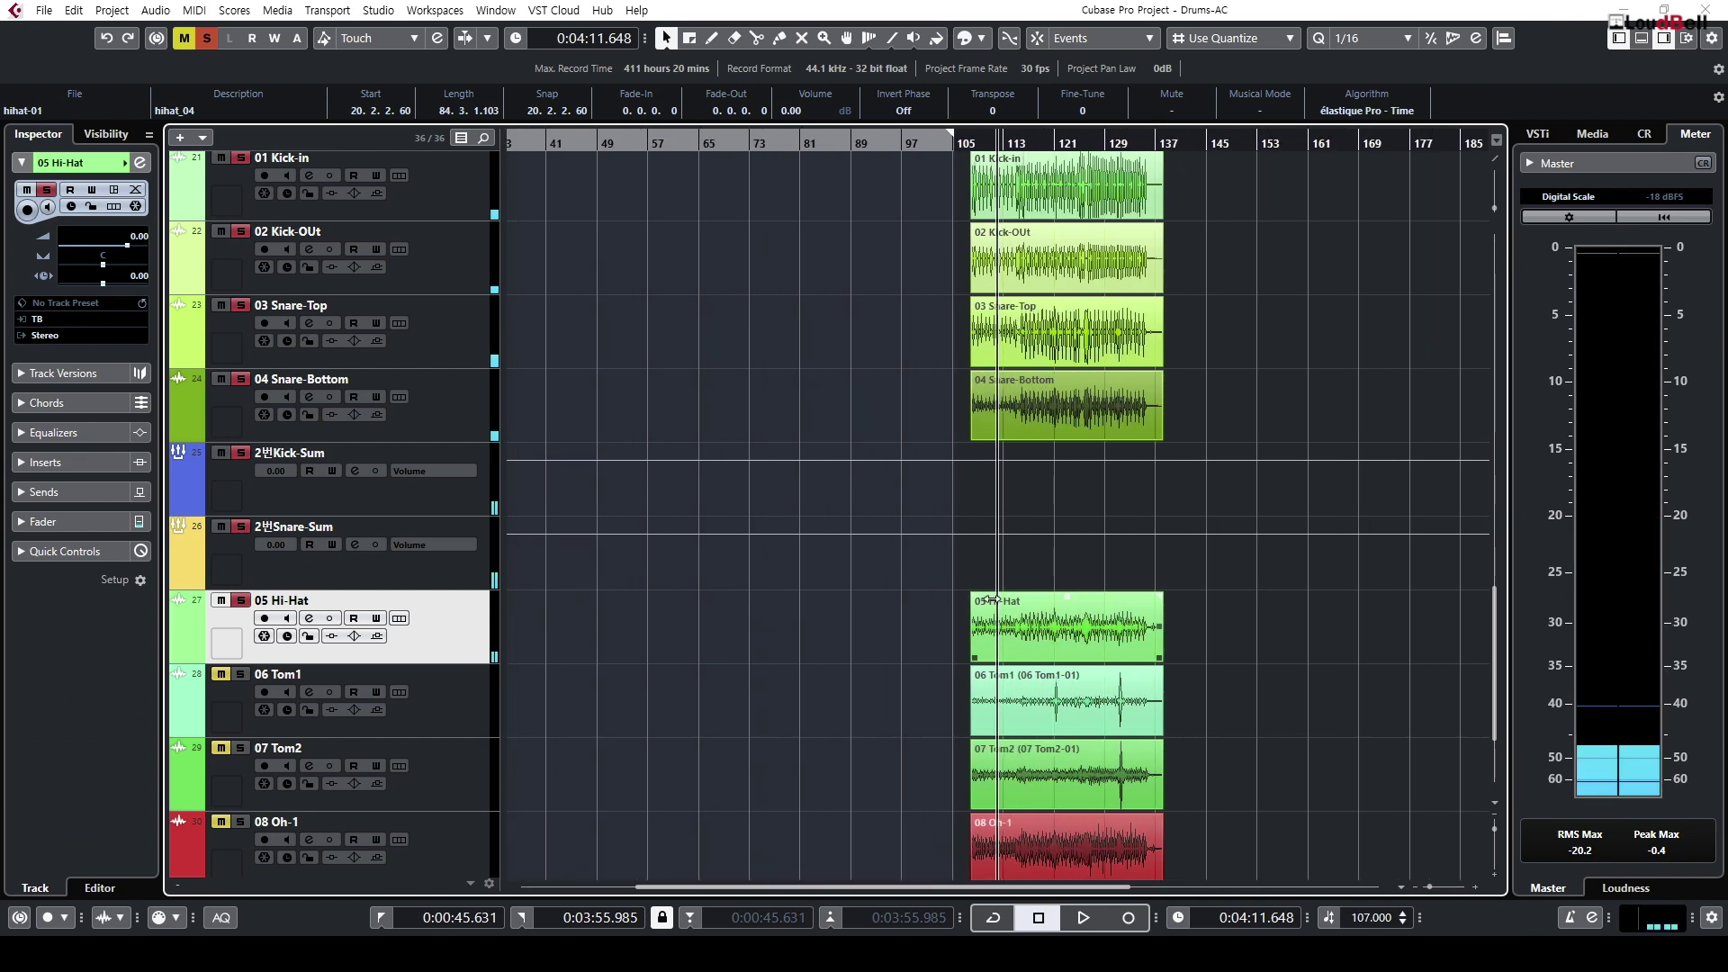
left_click(1060, 640)
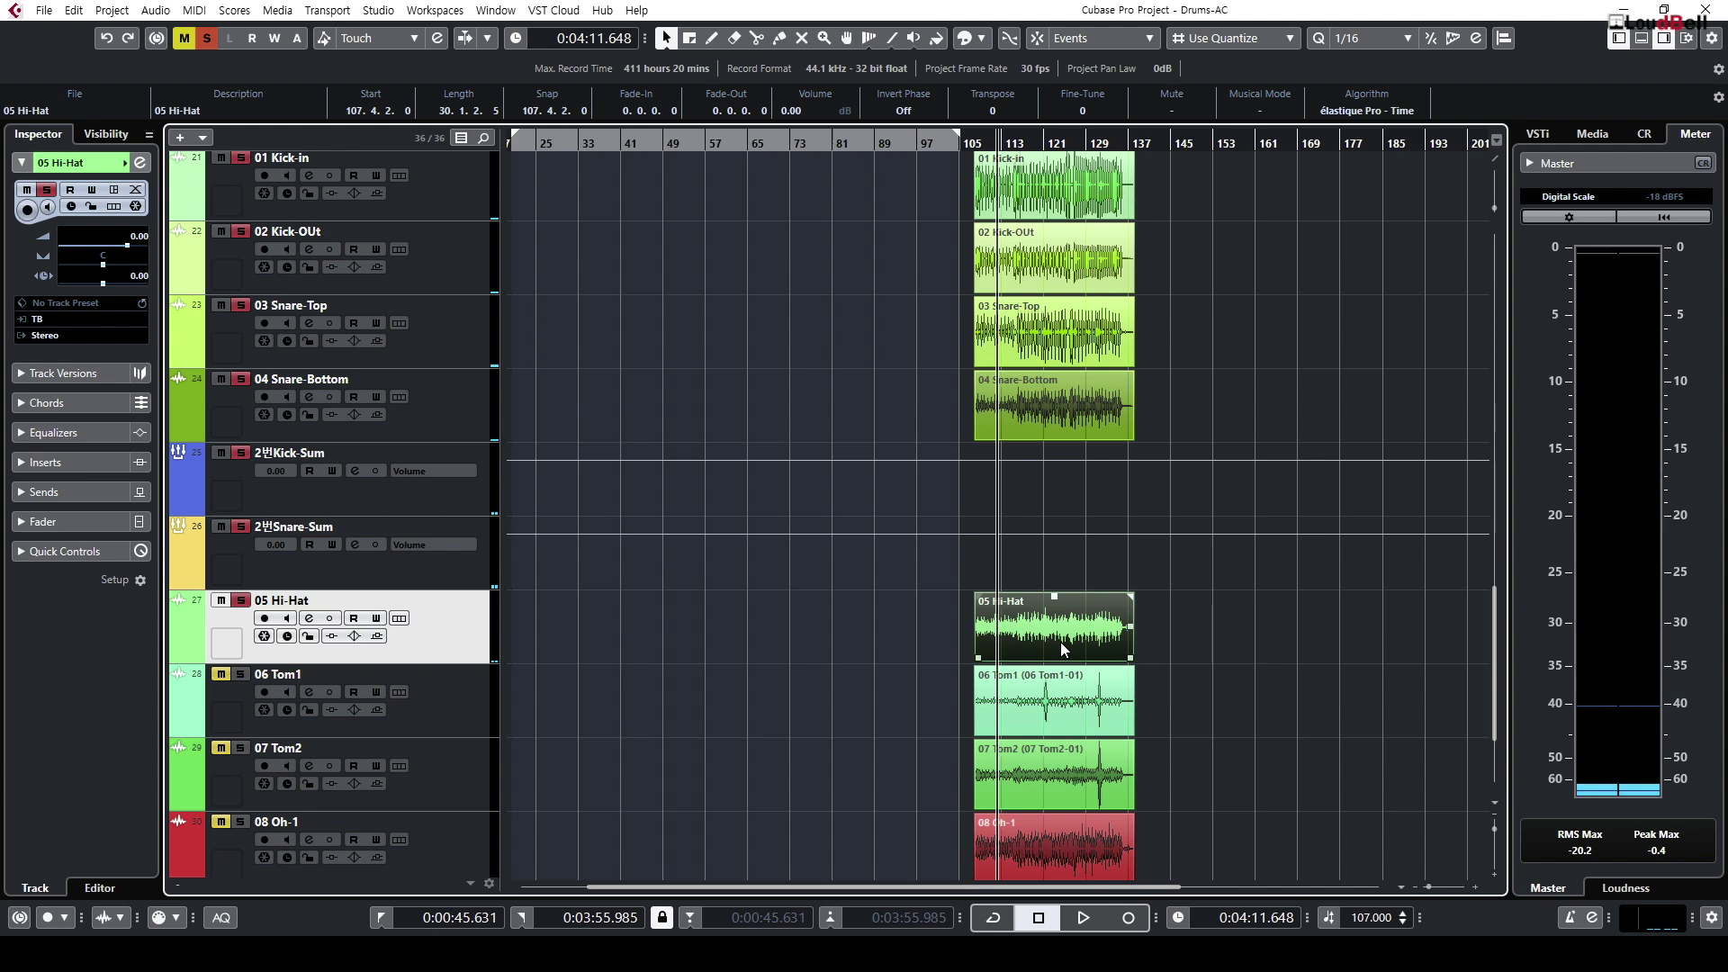
key("shift+g")
key("shift+g")
key("shift+g")
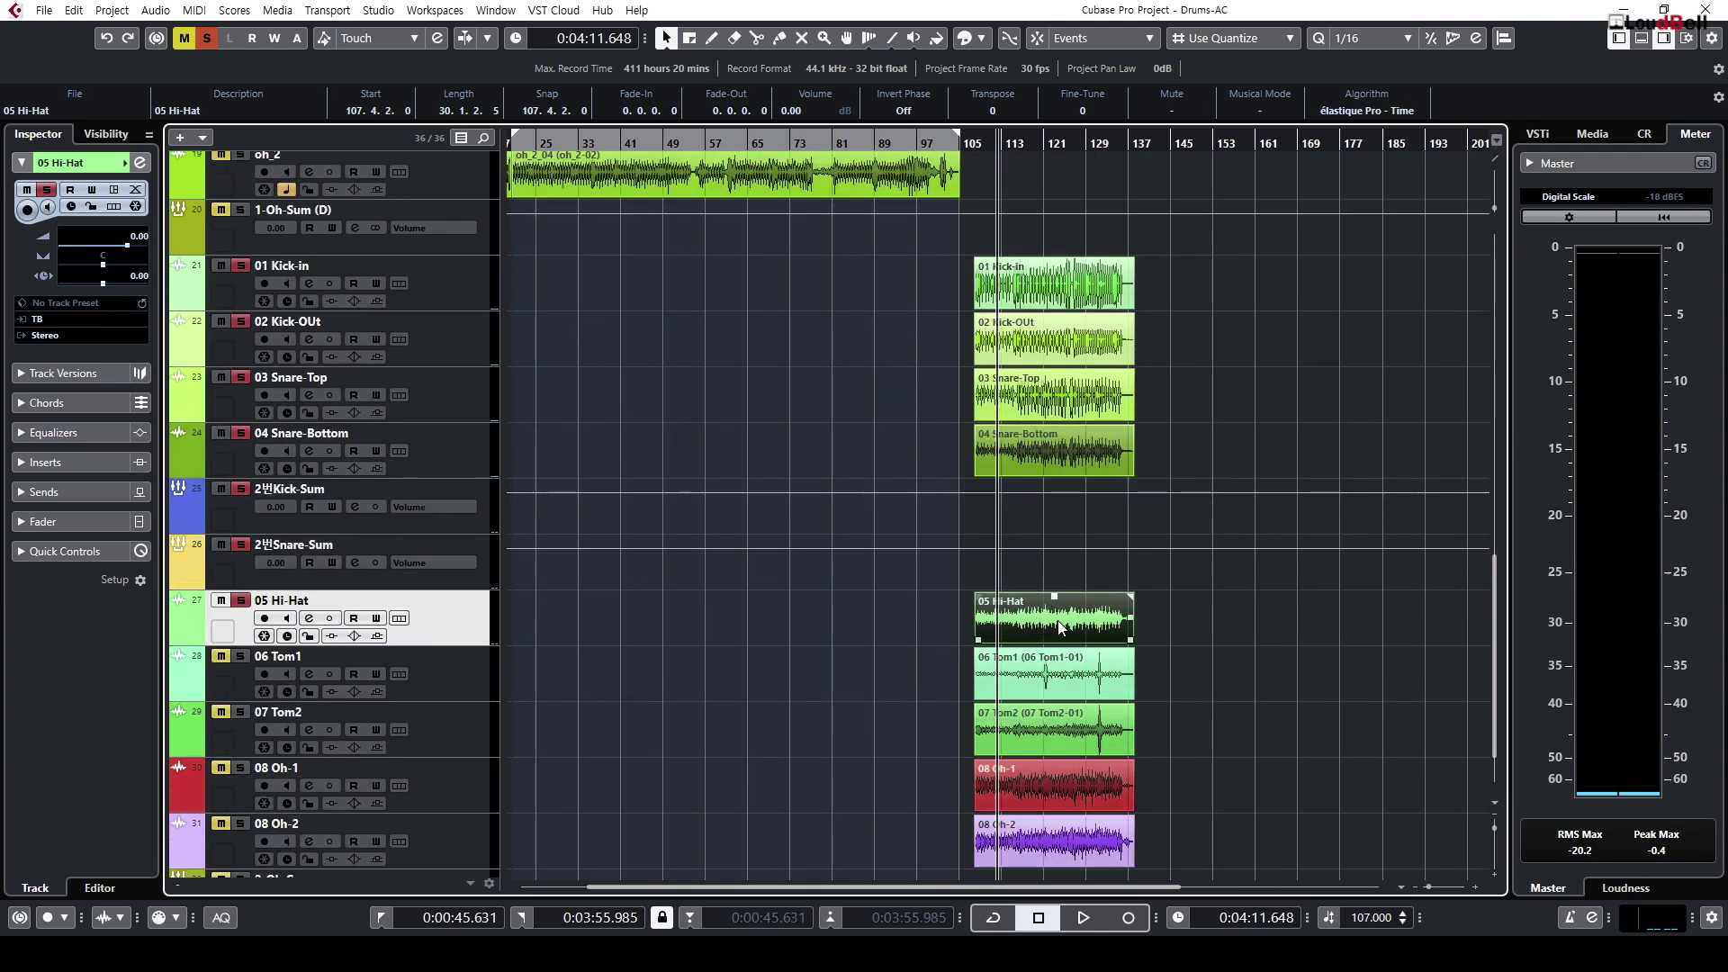
Step: Select the second recording's kick and snare clips, review both recordings' drum tracks, and return the selection to the 05 Hi-Hat clip
left_click_drag(1174, 630, 1021, 272)
scroll(1116, 396, "up", 5)
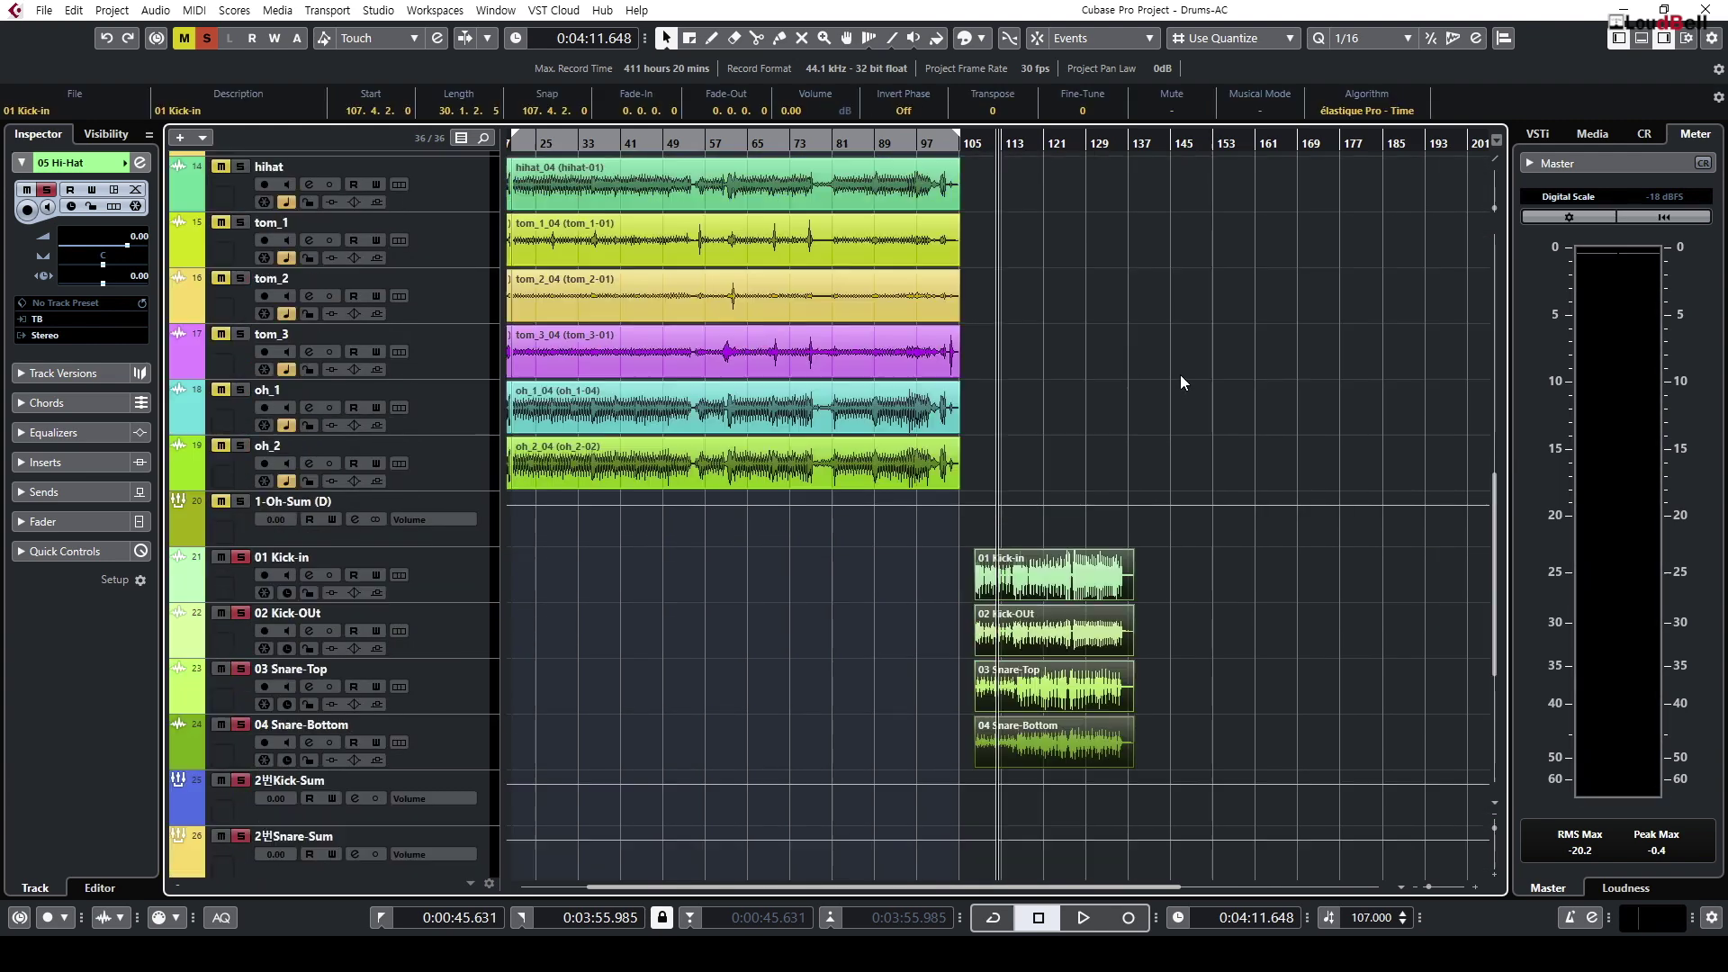
scroll(1037, 431, "up", 5)
scroll(1008, 441, "up", 3)
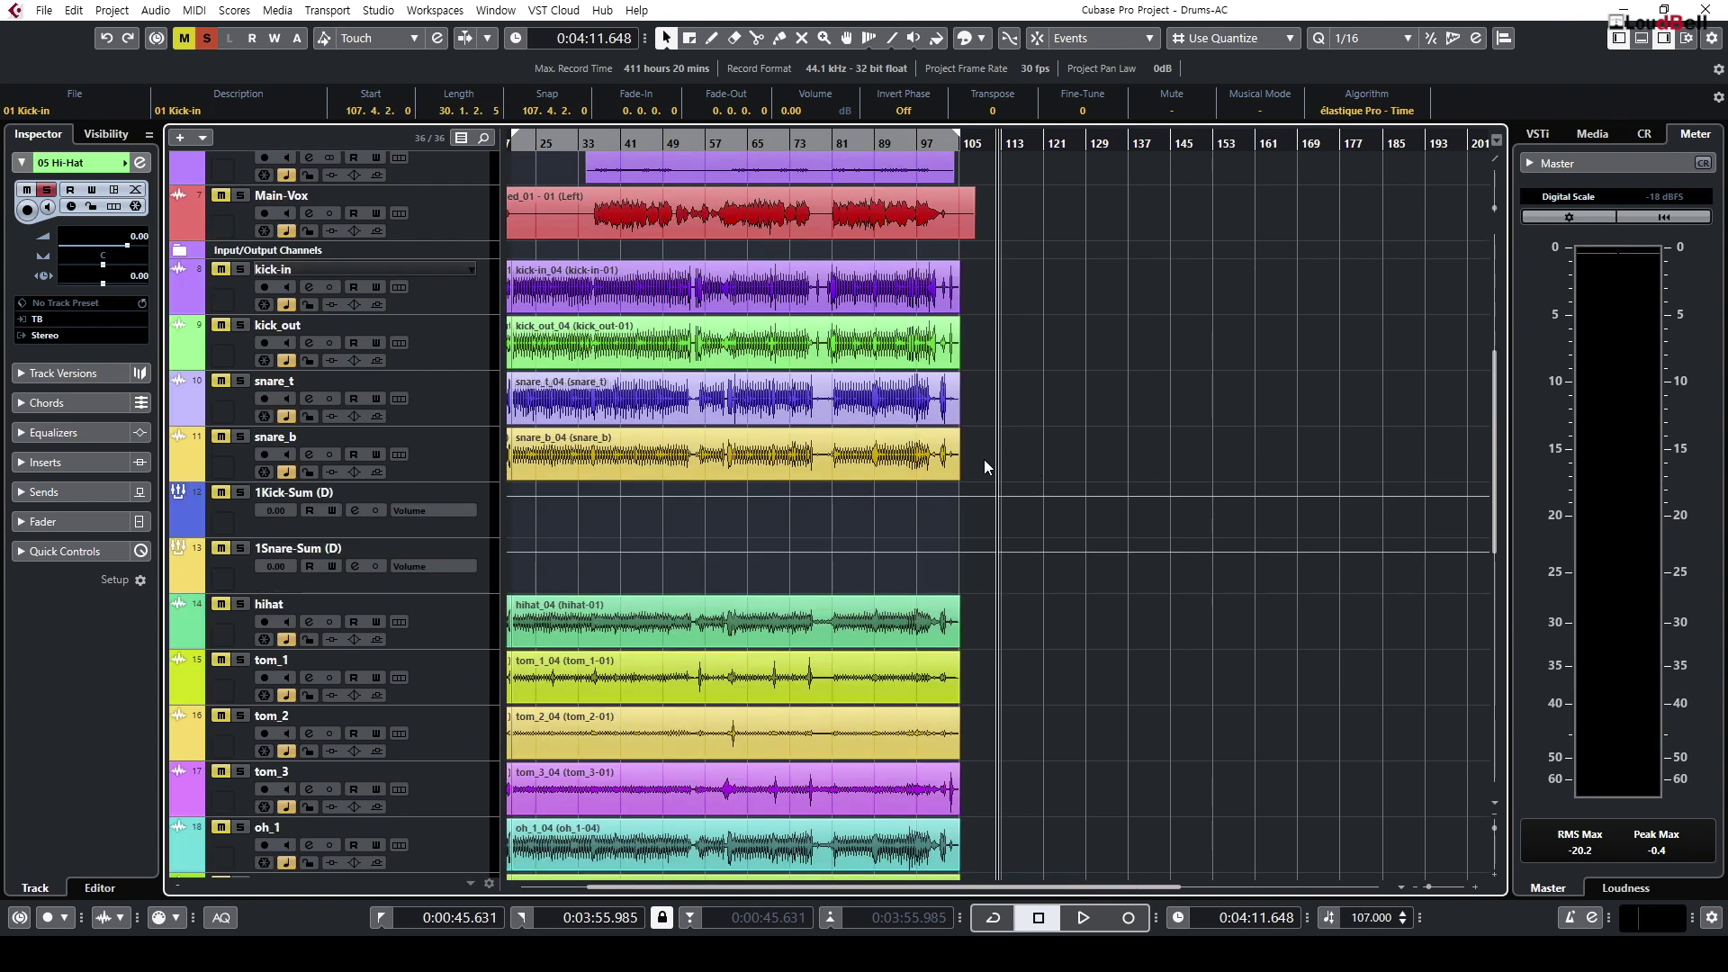
key("g")
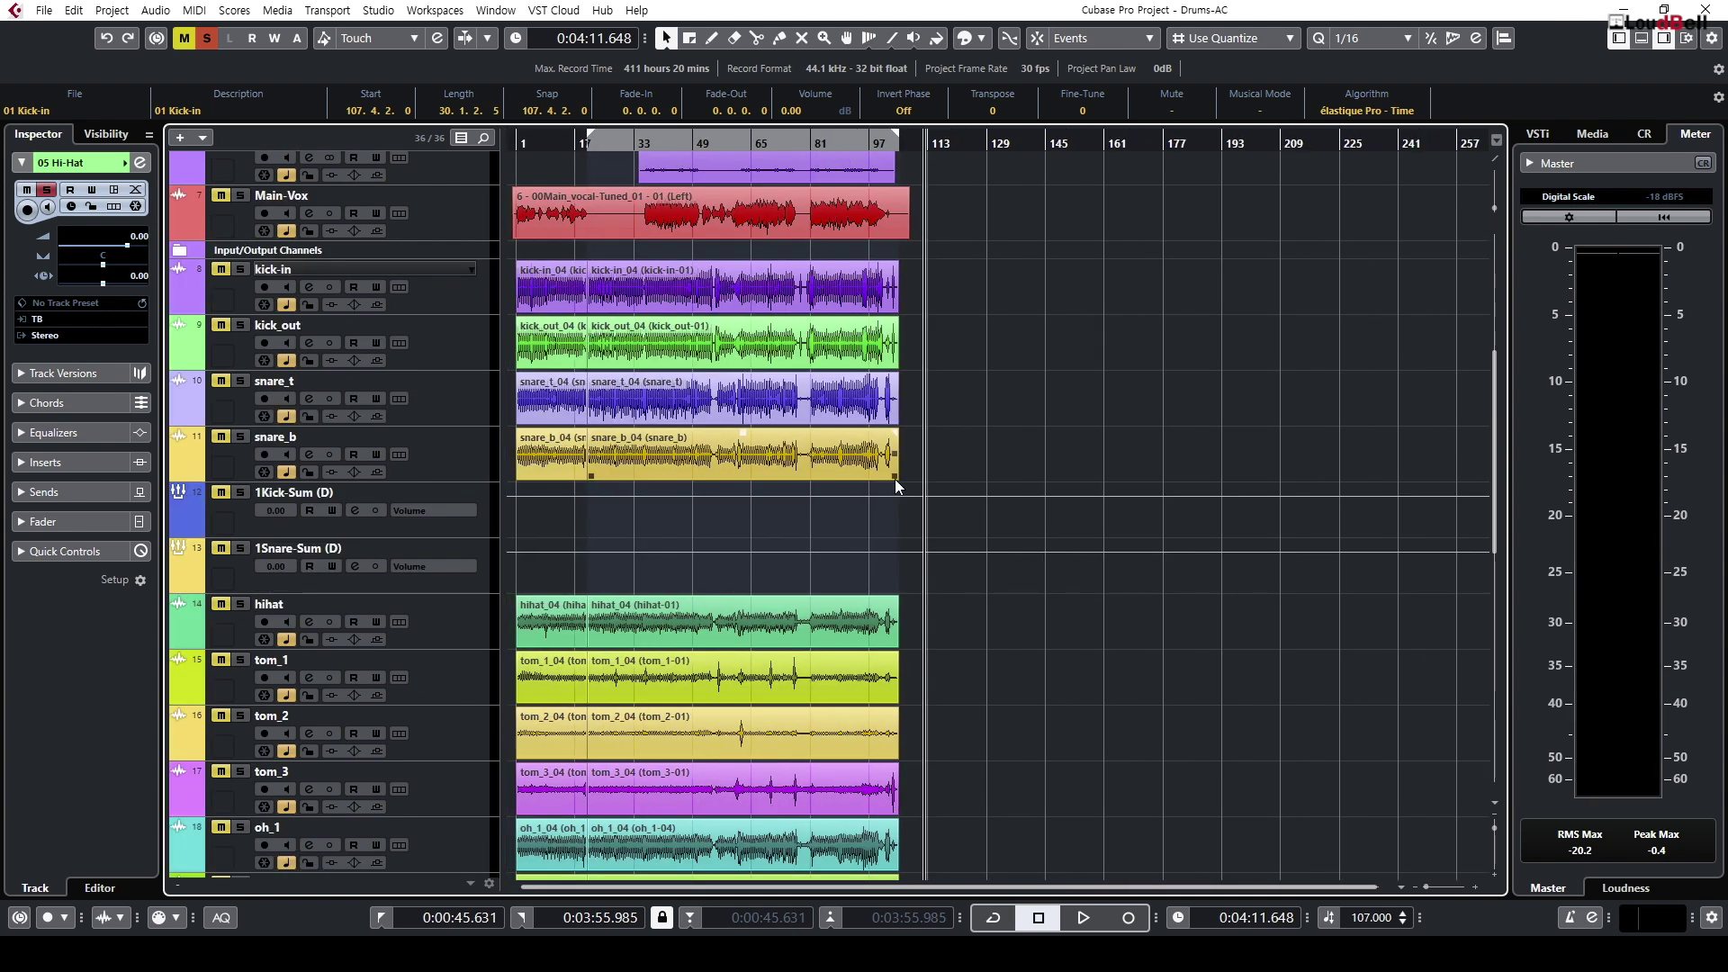
scroll(1074, 484, "down", 3)
left_click(1132, 655)
scroll(1131, 655, "down", 5)
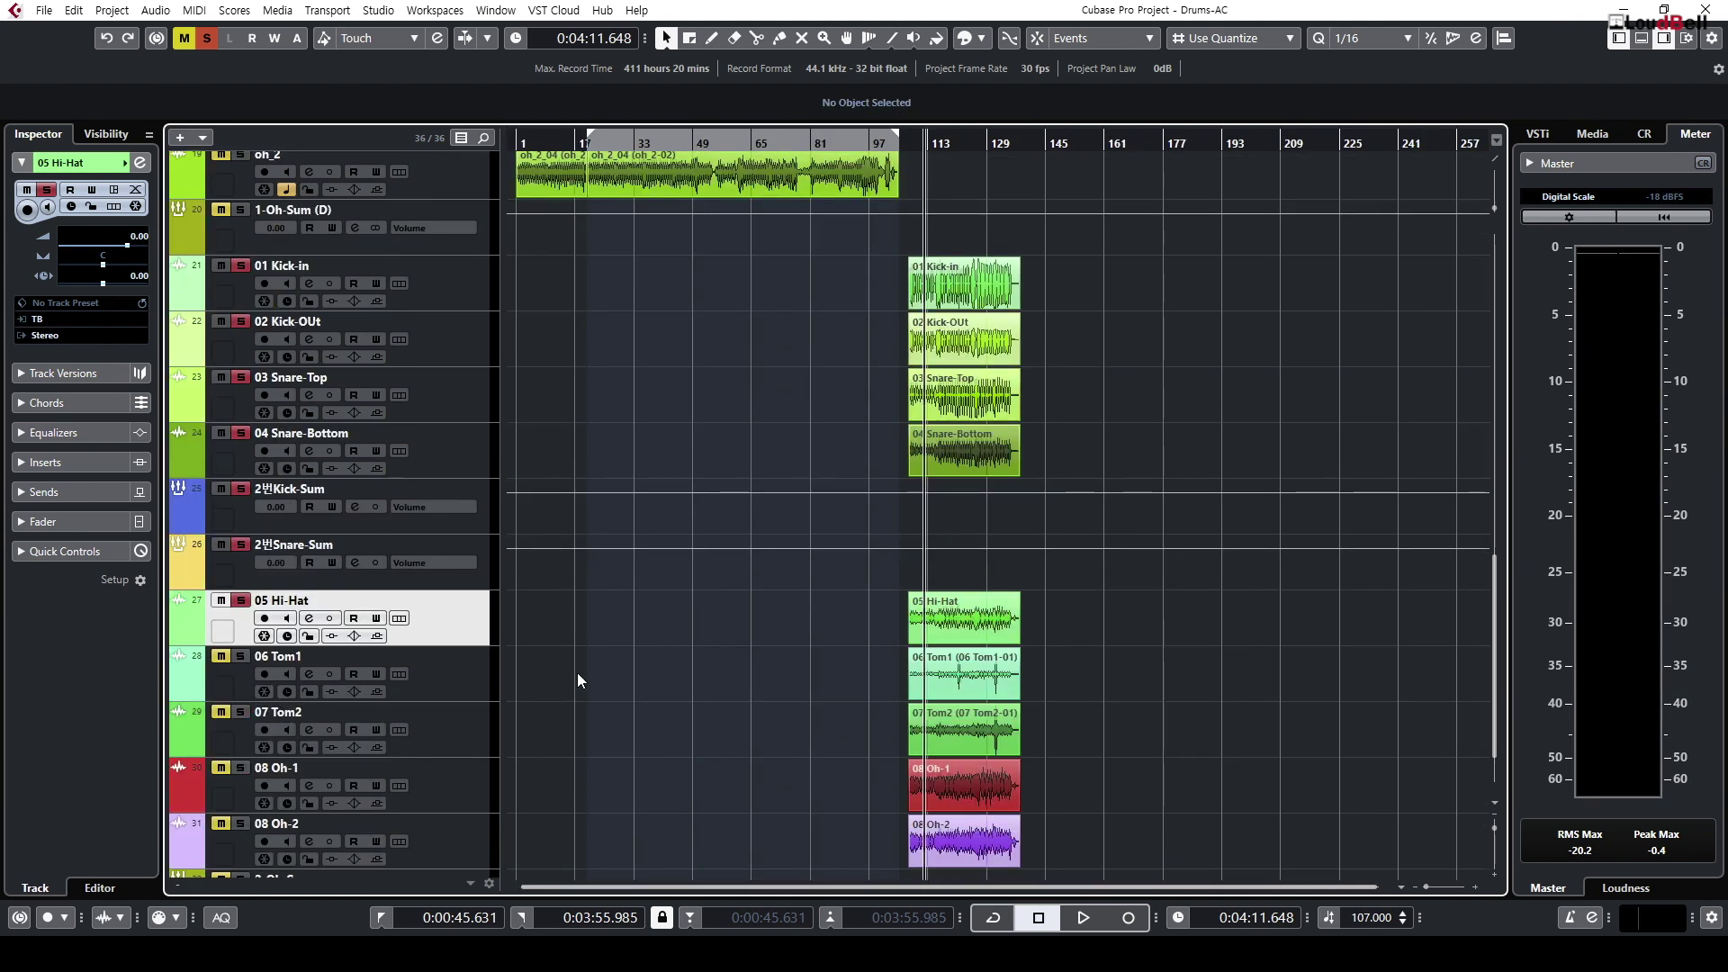
key("Left")
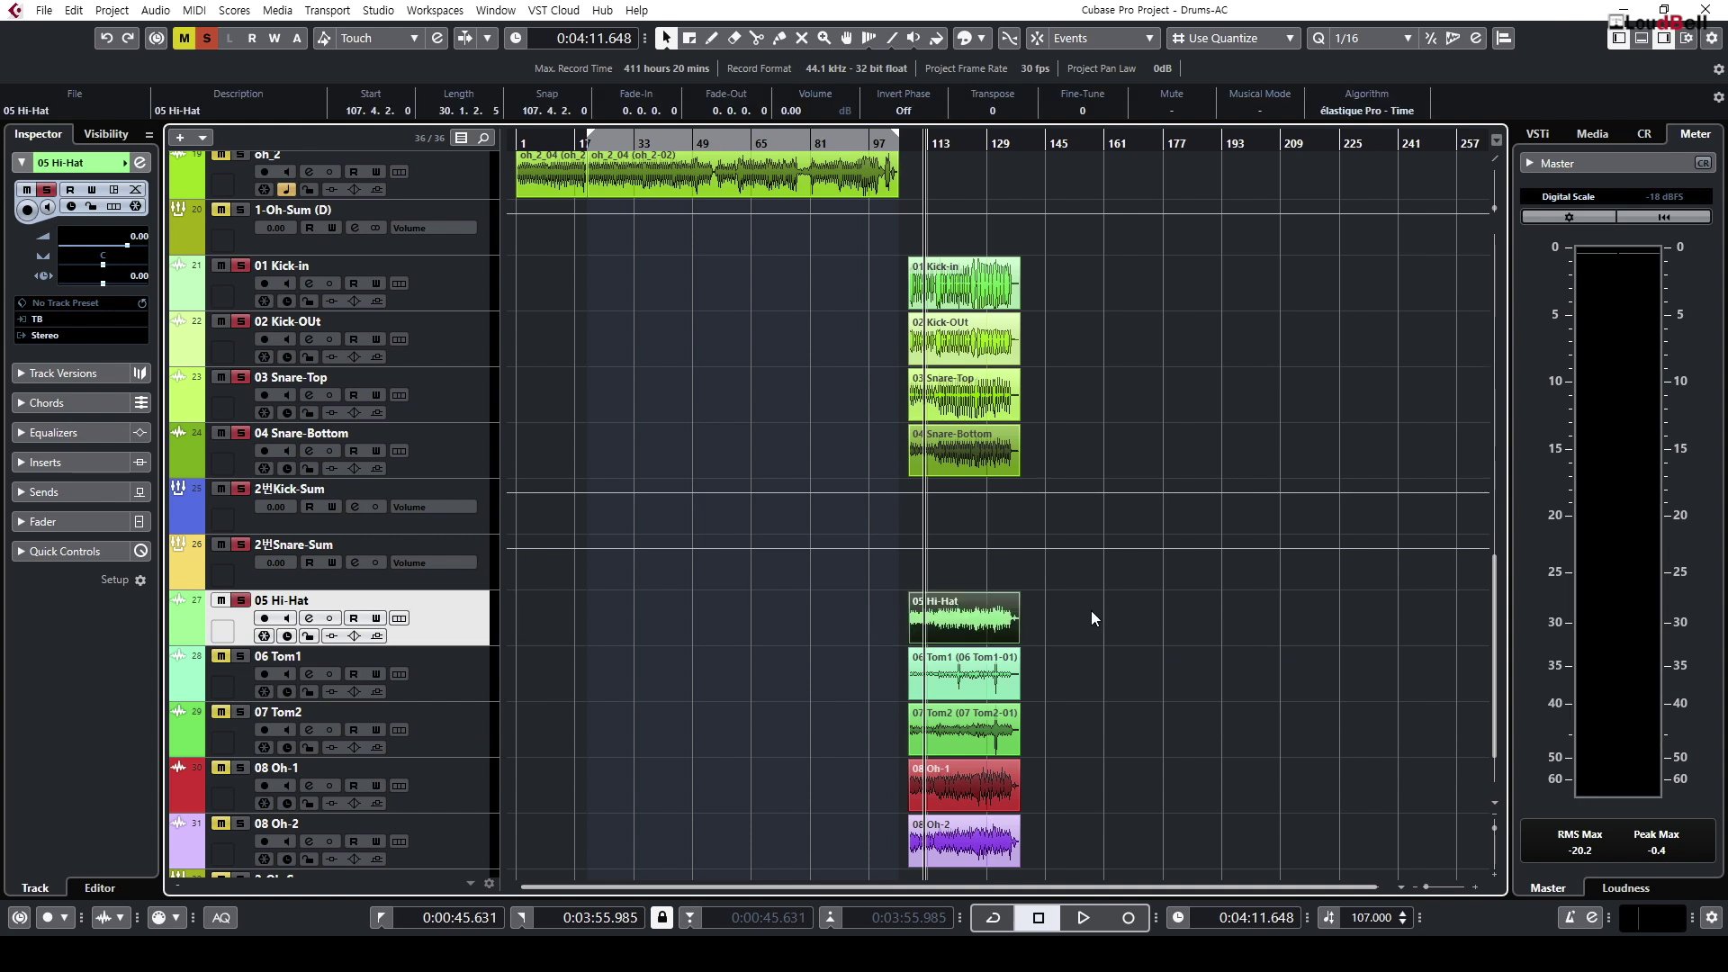
Step: Clear all solos, solo the 2-Oh-Sum and 05 Hi-Hat tracks, and play them together near the start of their clips
left_click(207, 38)
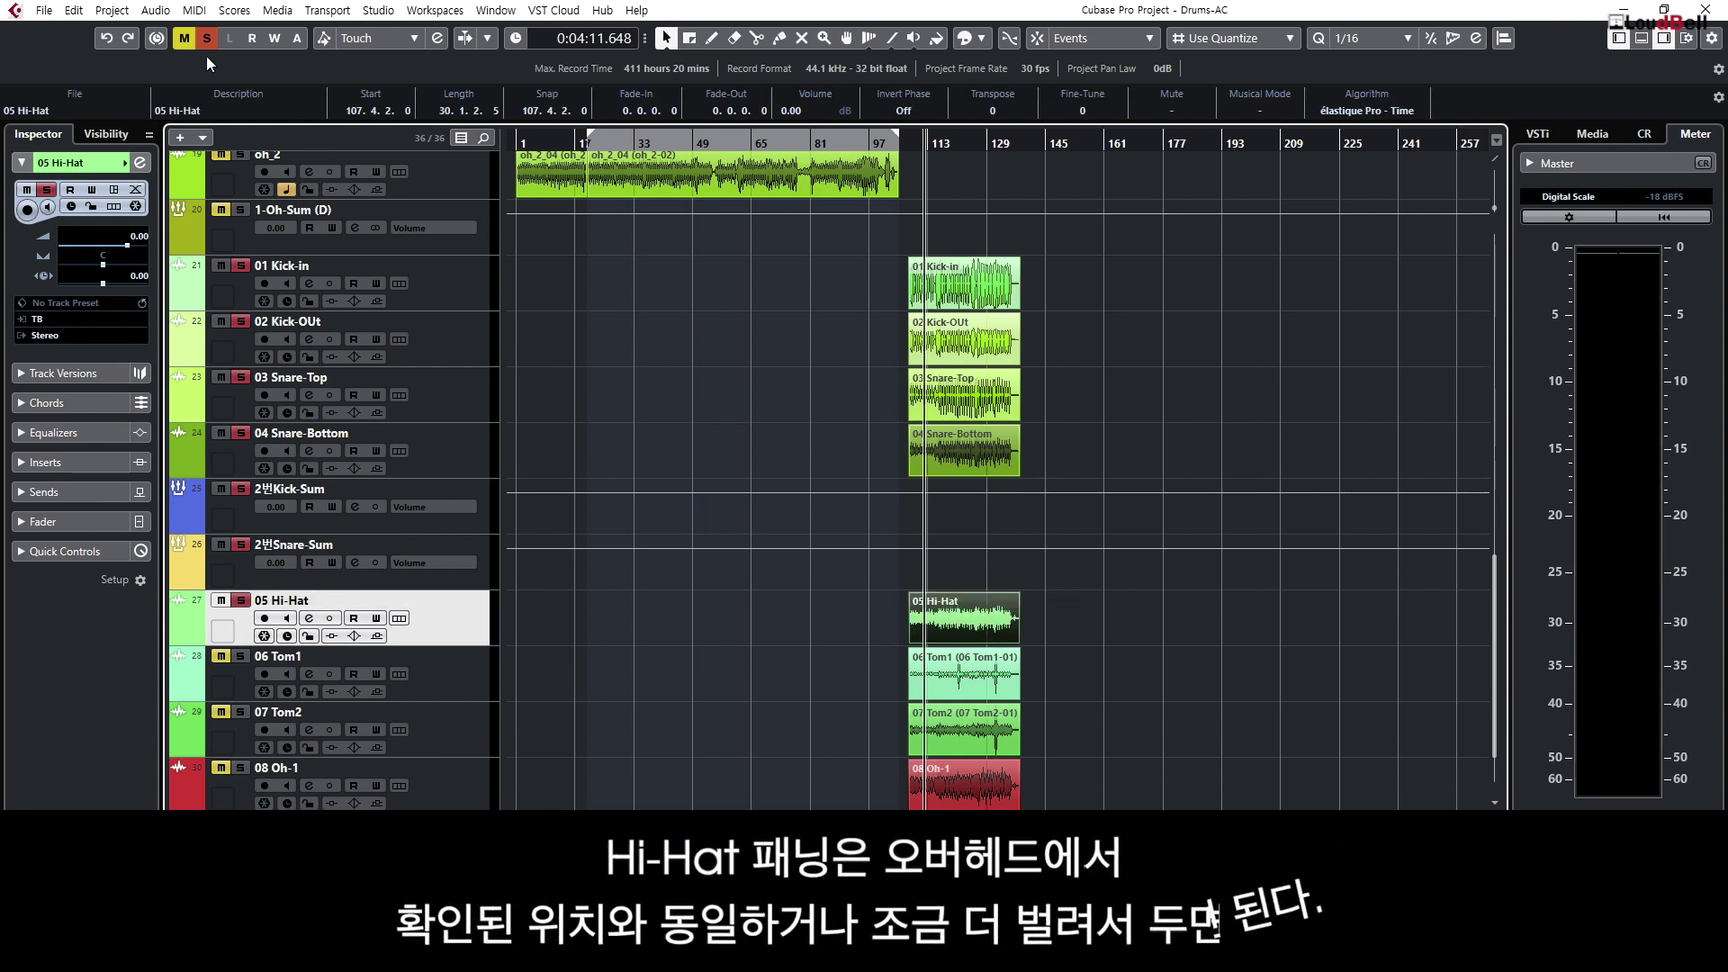
scroll(590, 634, "down", 1)
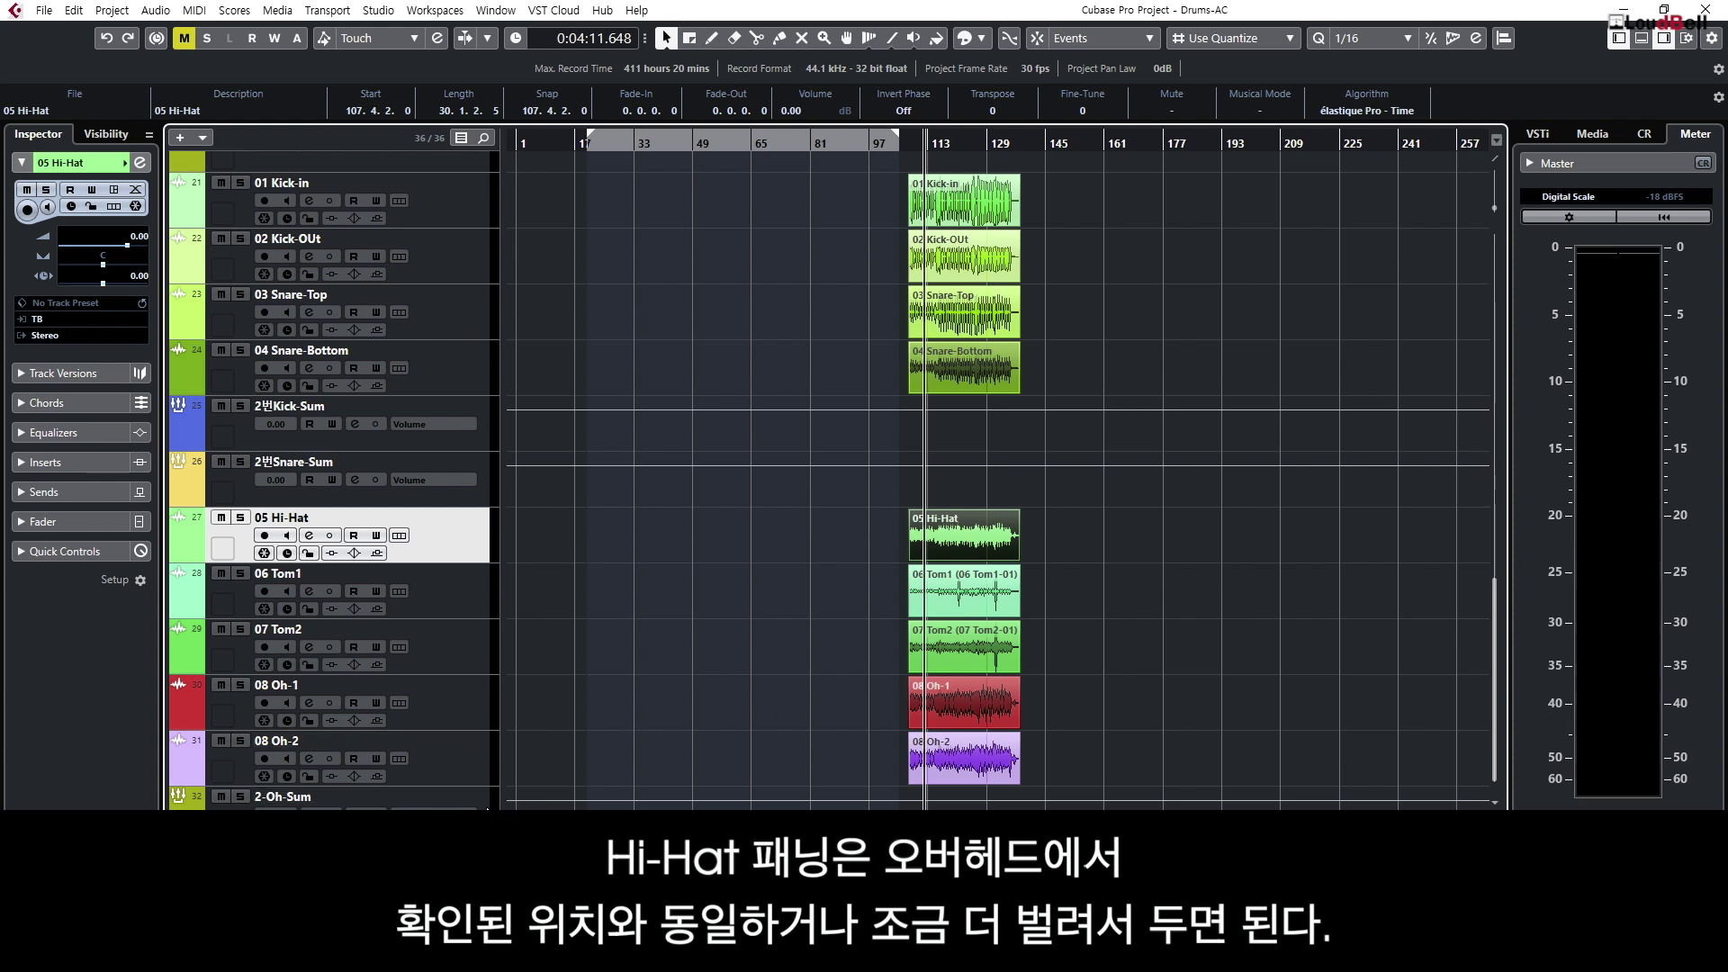
left_click(481, 801)
key("s")
left_click(445, 531)
key("s")
key("space")
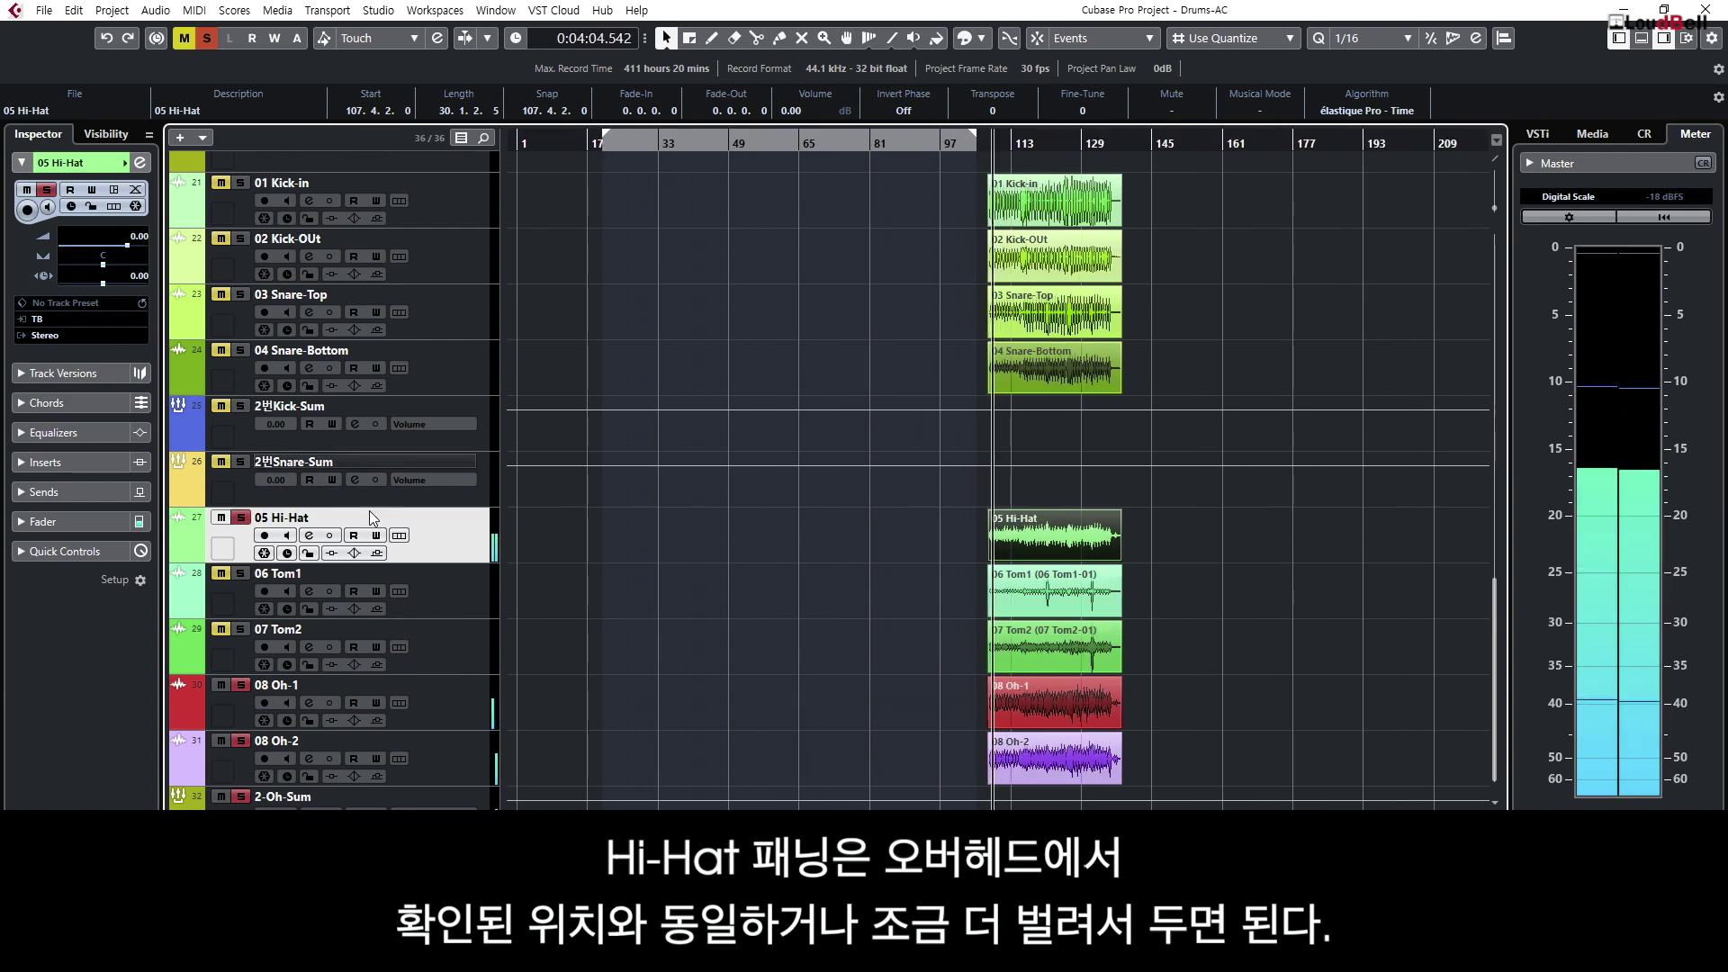
Step: Mute 05 Hi-Hat to hear the second recording's overheads alone, and bring its channel into view in the MixConsole
key("h")
key("h")
key("h")
left_click(227, 517)
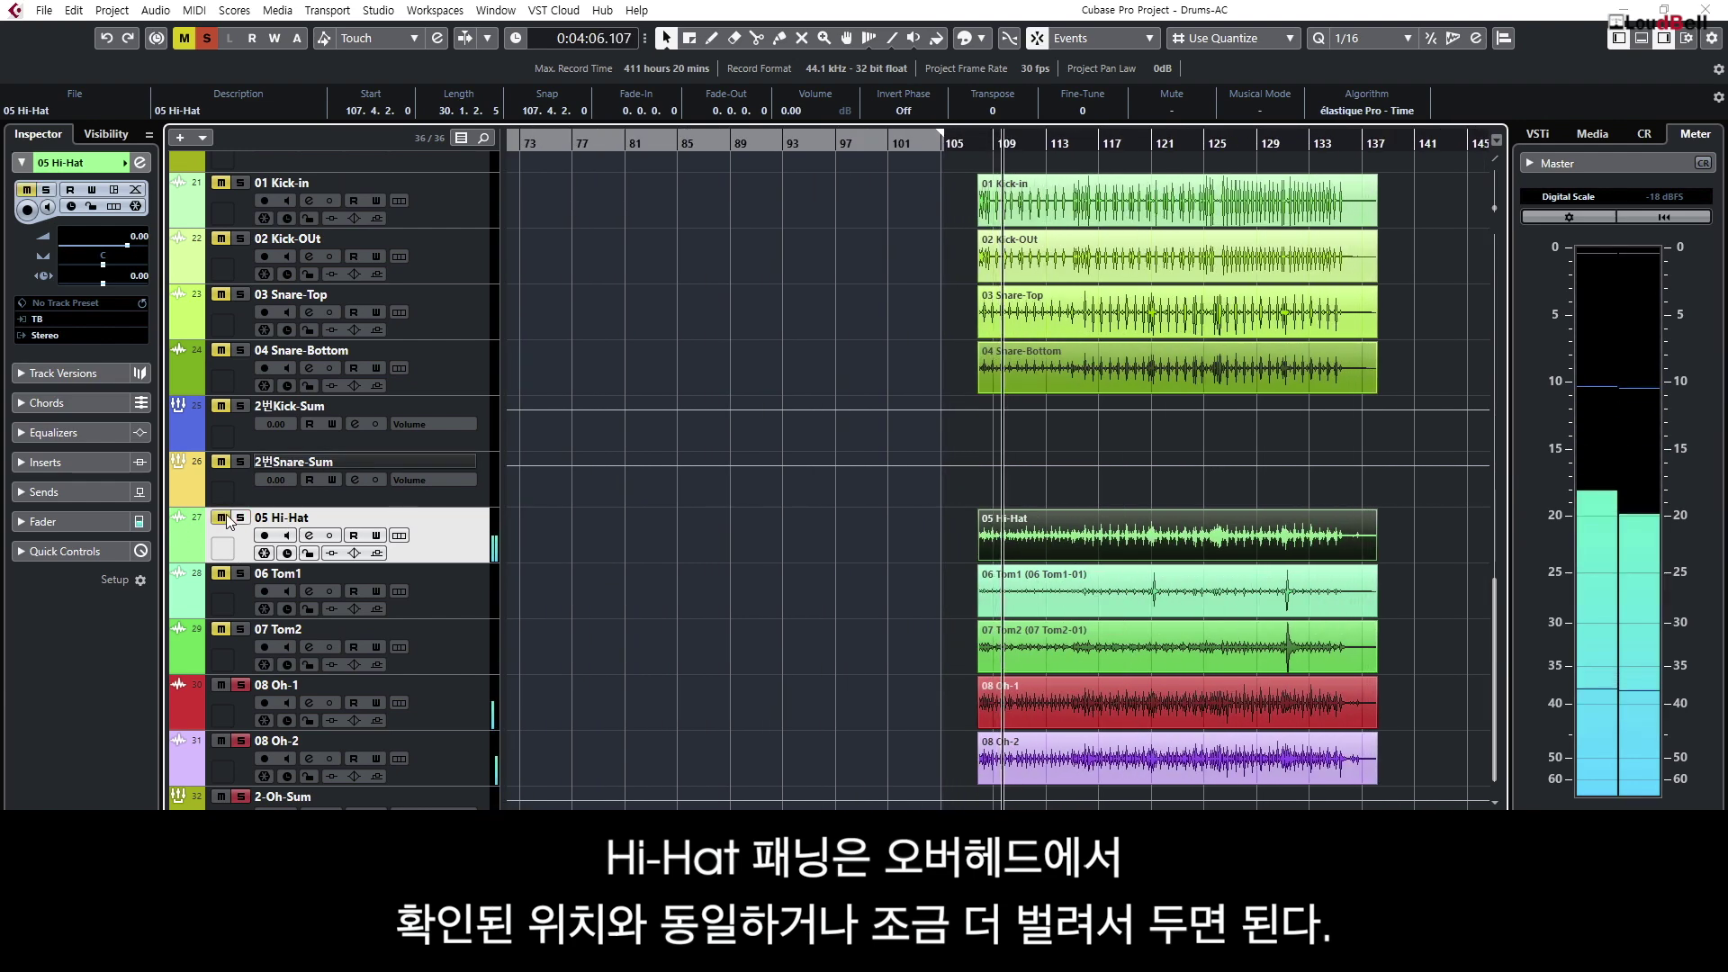
key("F3")
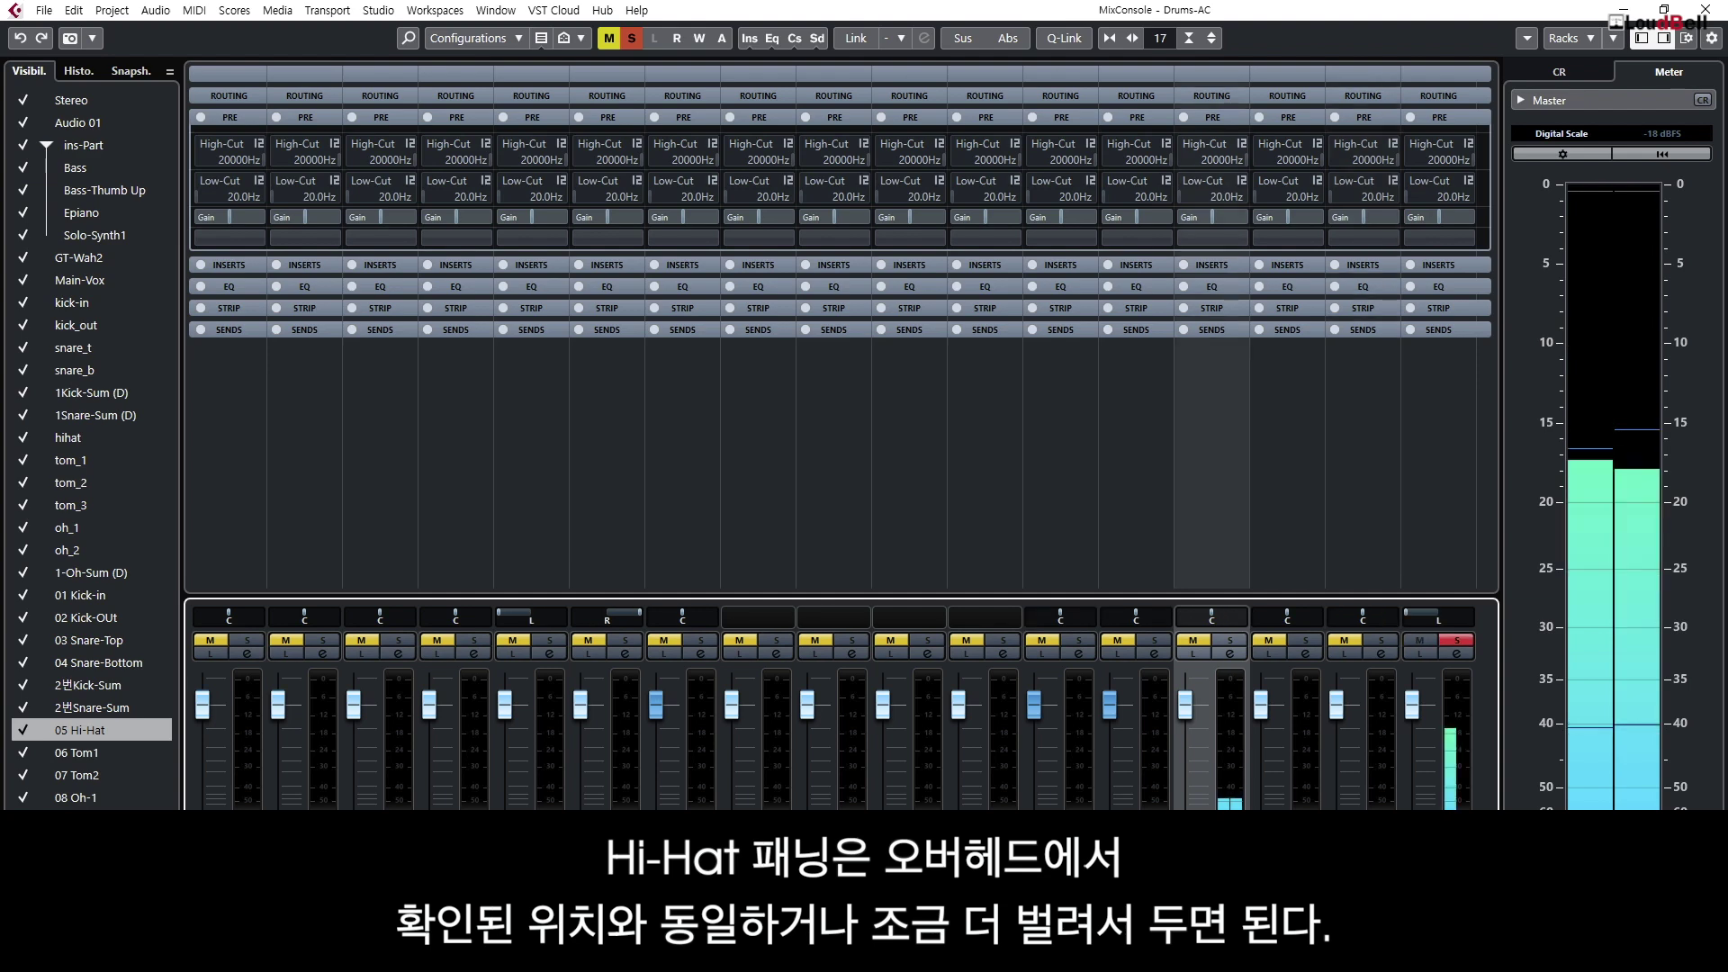
left_click_drag(1341, 922, 1416, 922)
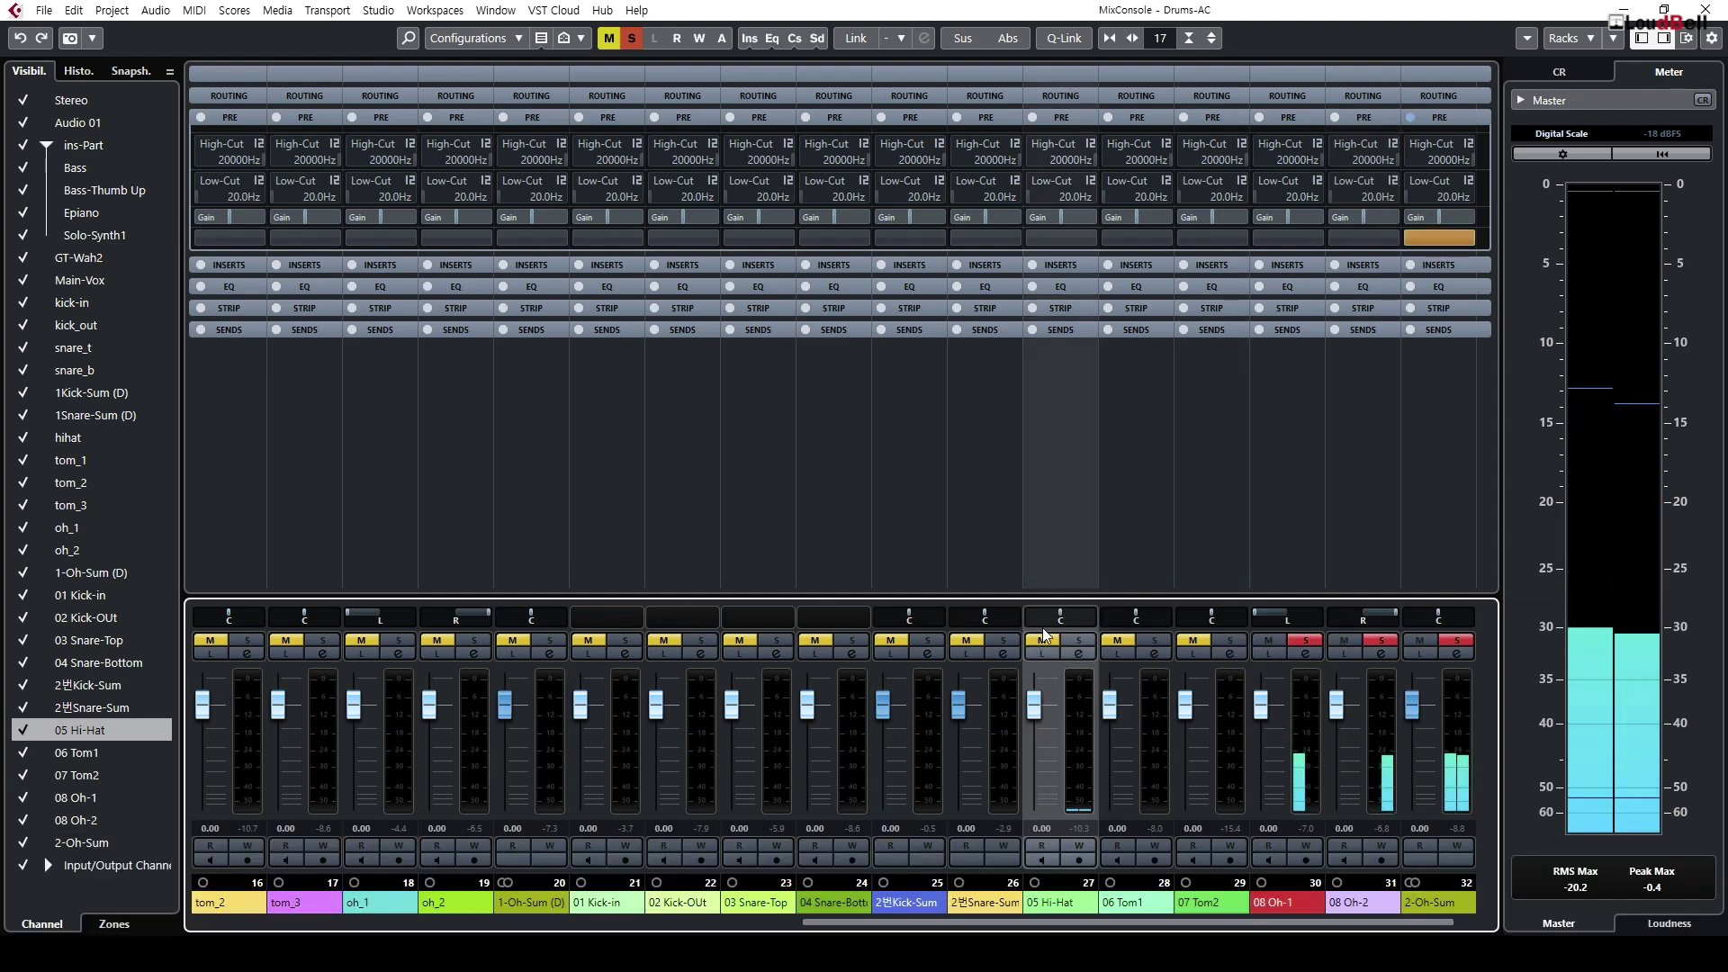
Step: Solo 05 Hi-Hat again, pan it to L34 while comparing it muted and unmuted against the overheads, and stop playback
left_click(1079, 641)
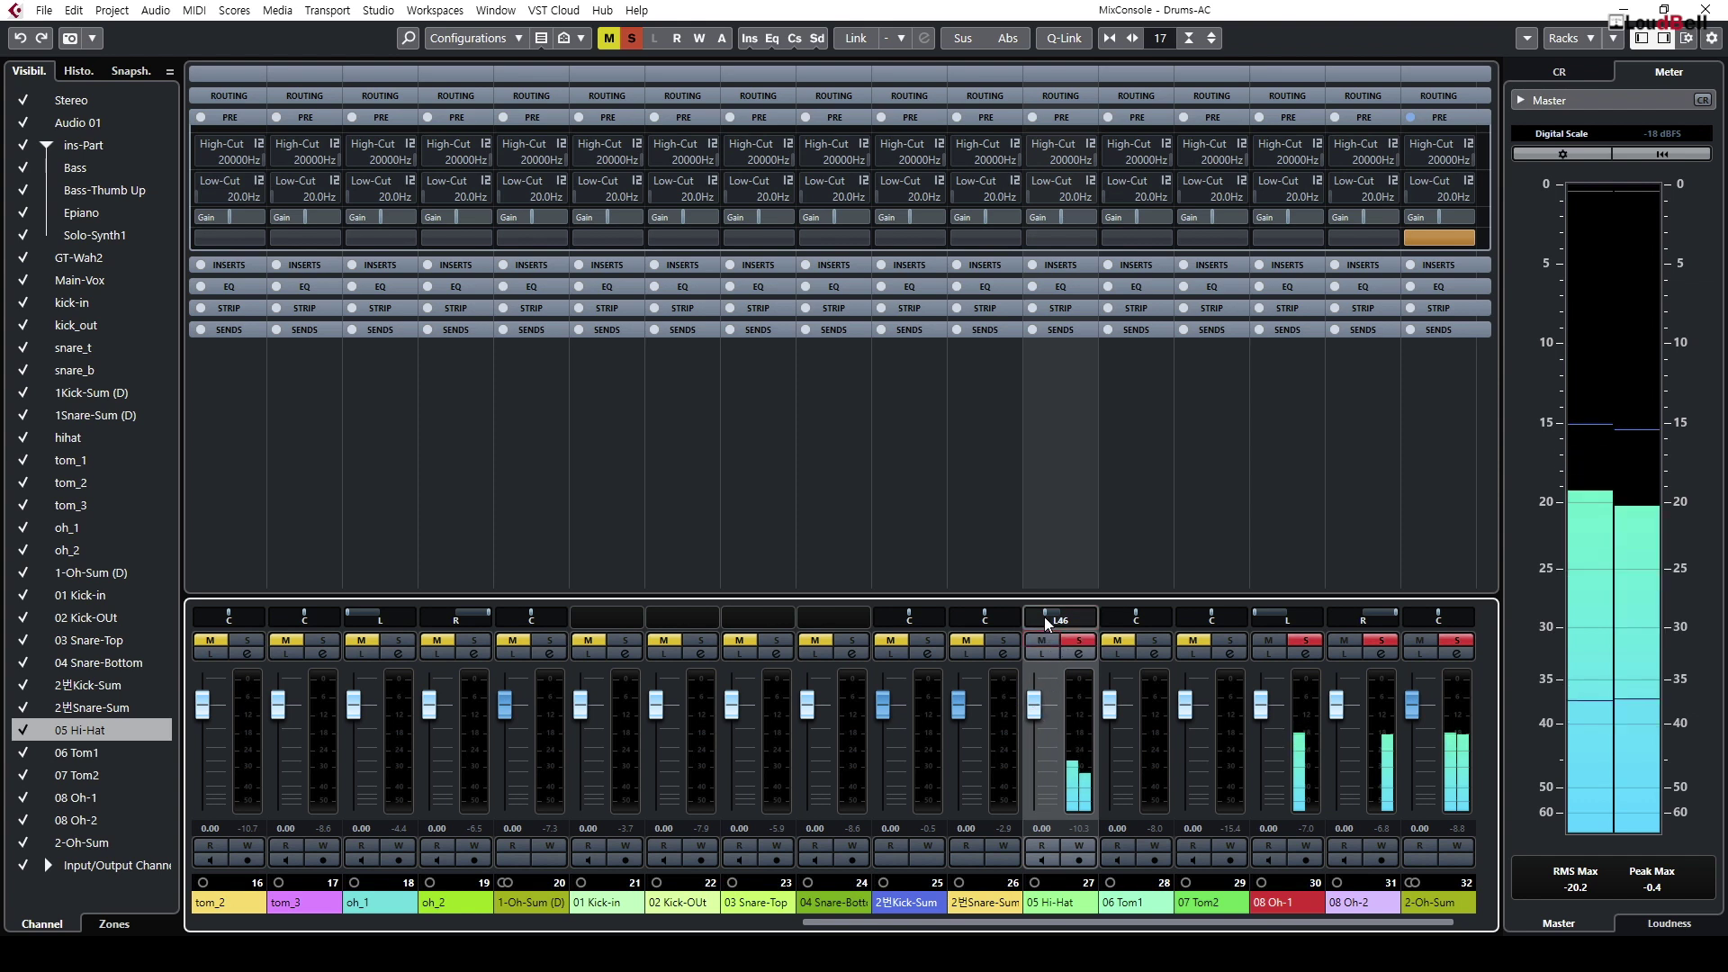
scroll(1048, 622, "up", 6)
left_click(1043, 642)
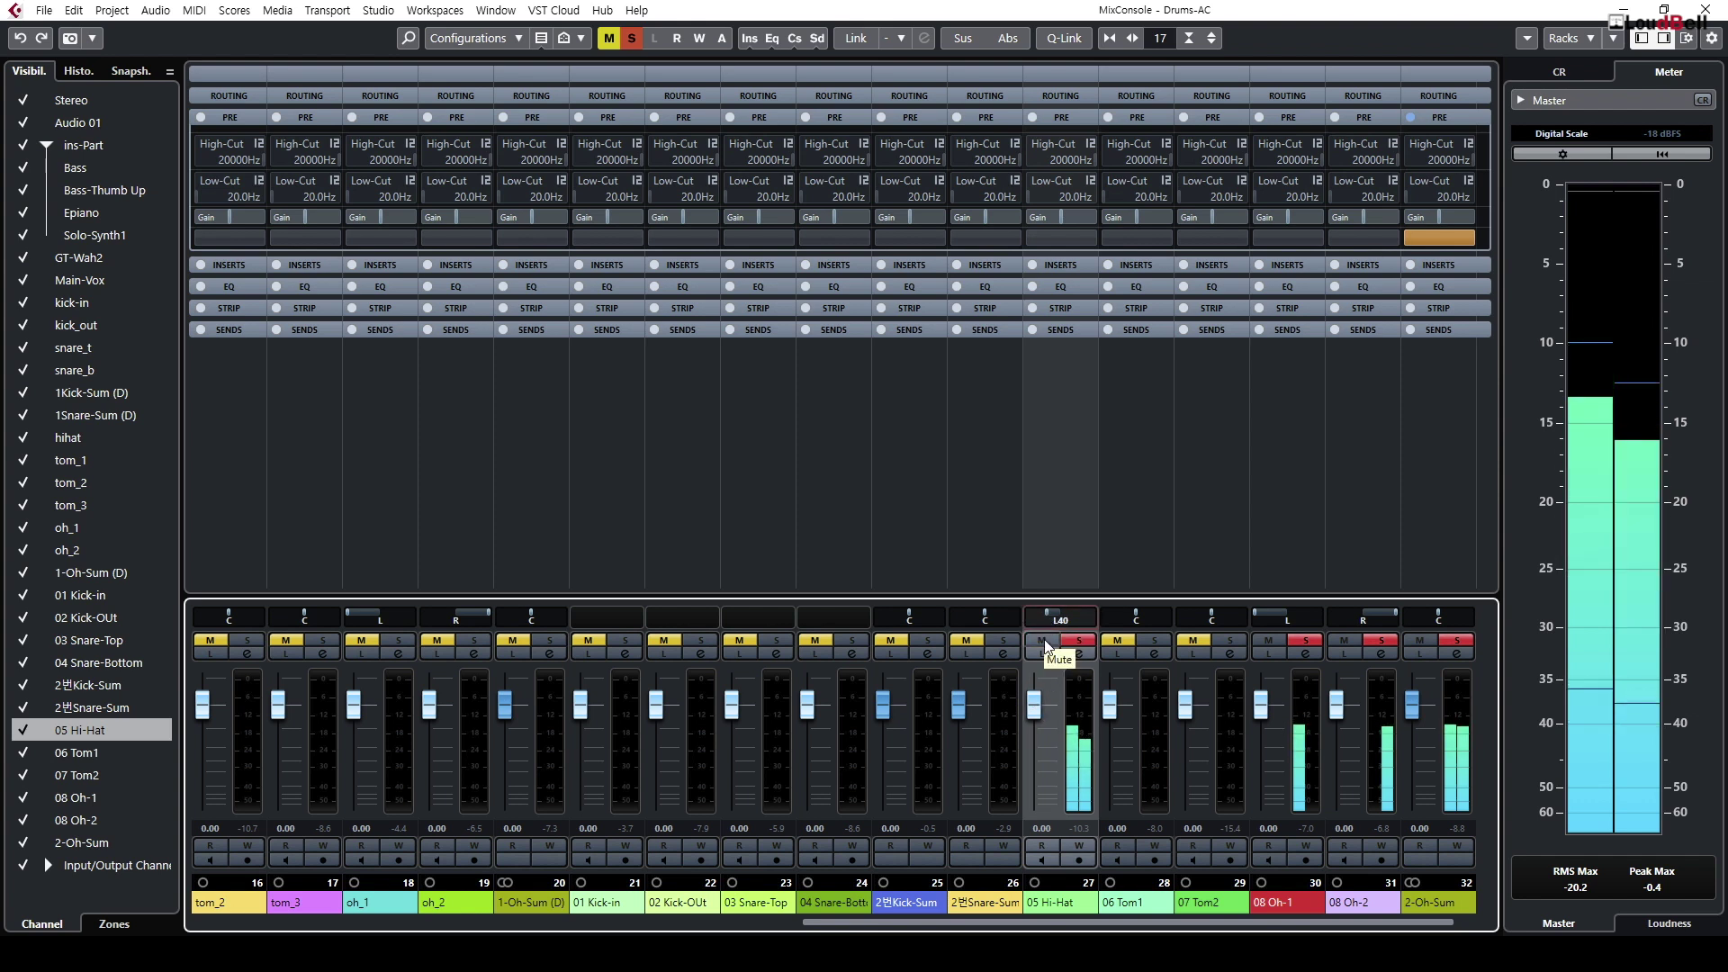
scroll(1056, 623, "up", 2)
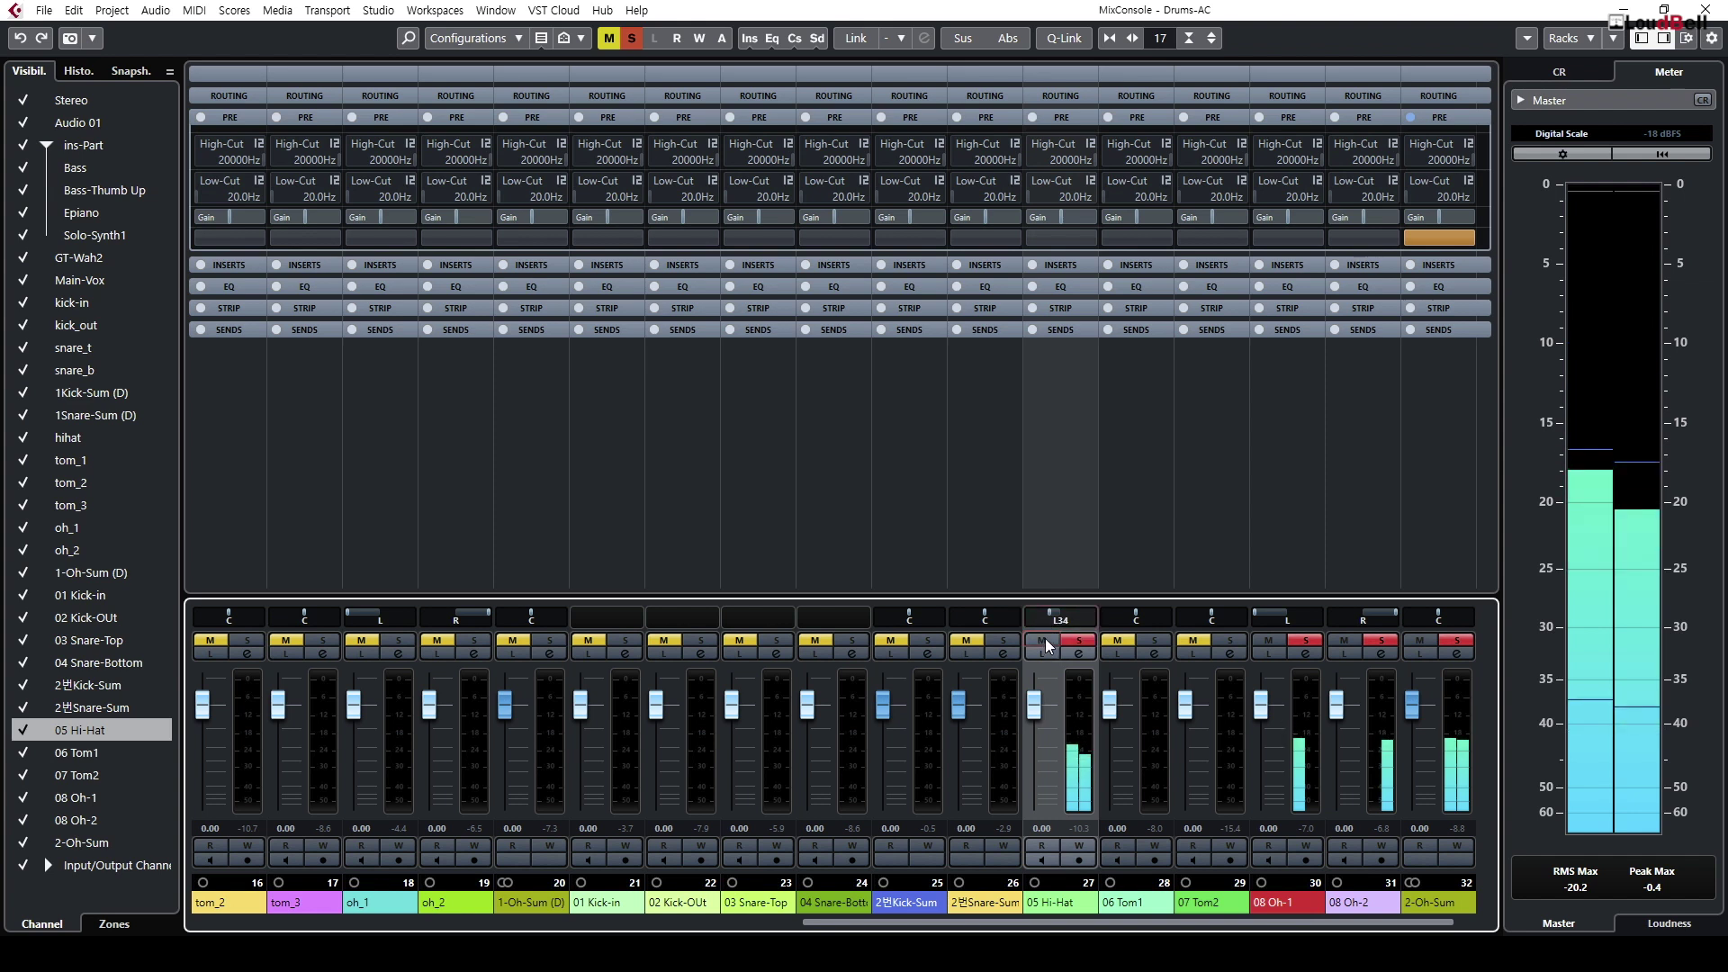
left_click(1046, 642)
left_click(1047, 642)
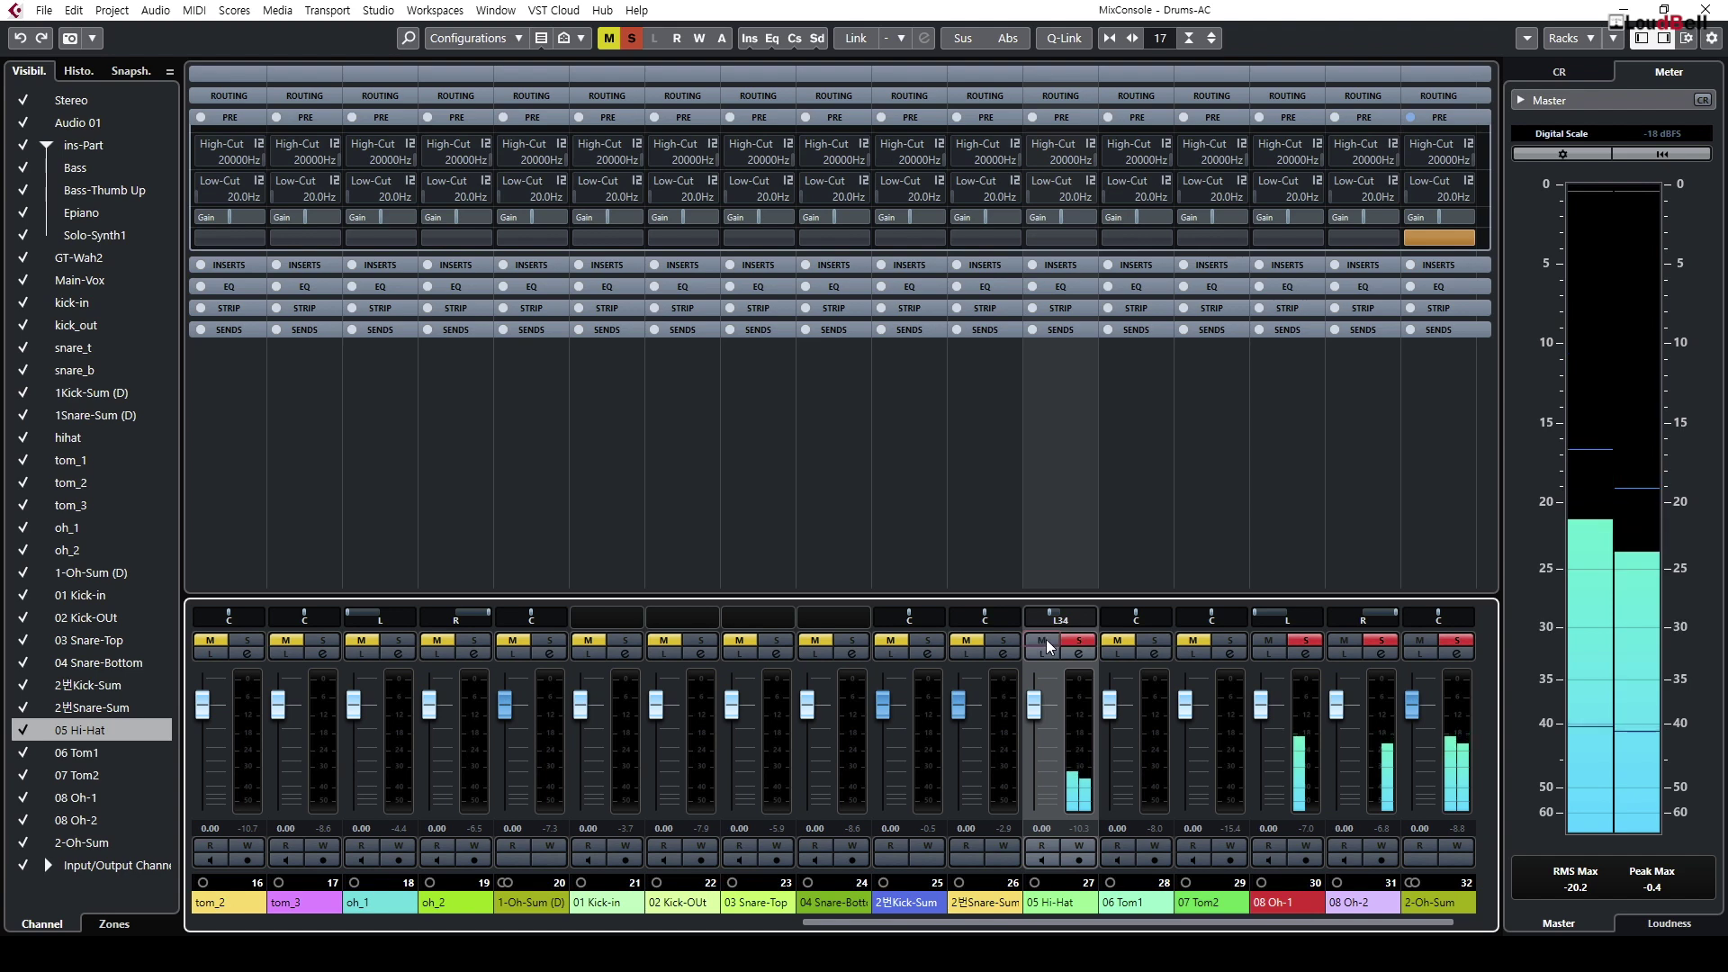
key("space")
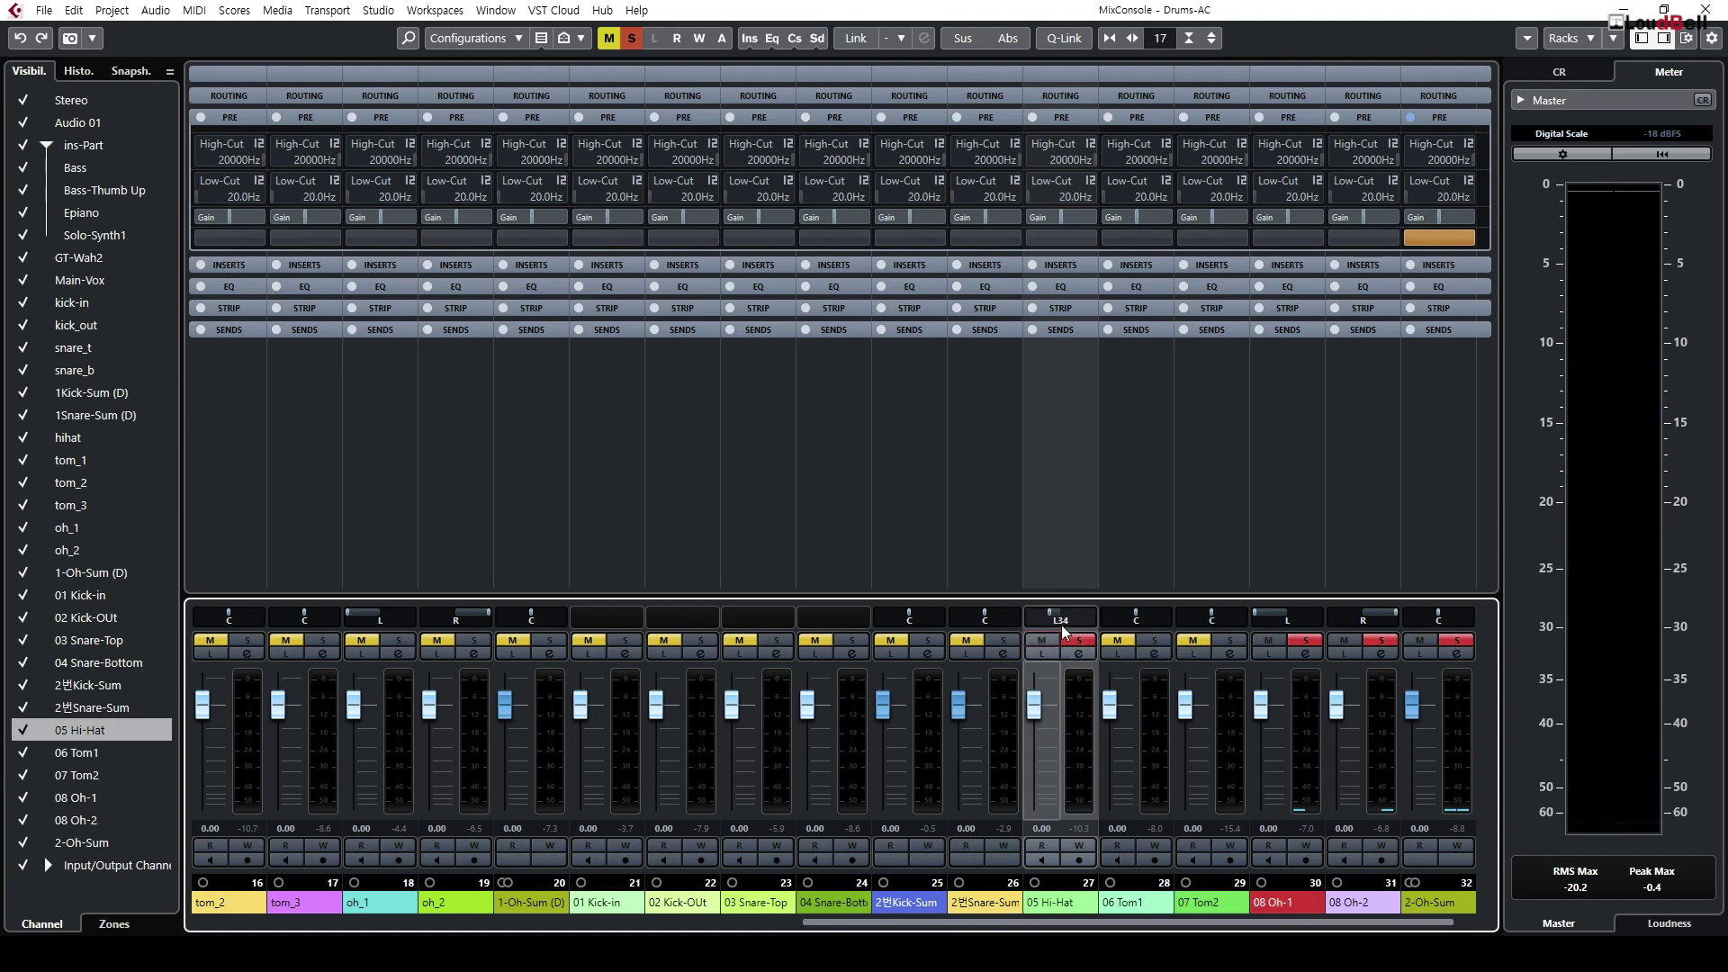
Step: Close the MixConsole and set the 05 Hi-Hat clip's volume to -4 dB
key("F3")
key("g")
key("g")
left_click(1217, 541)
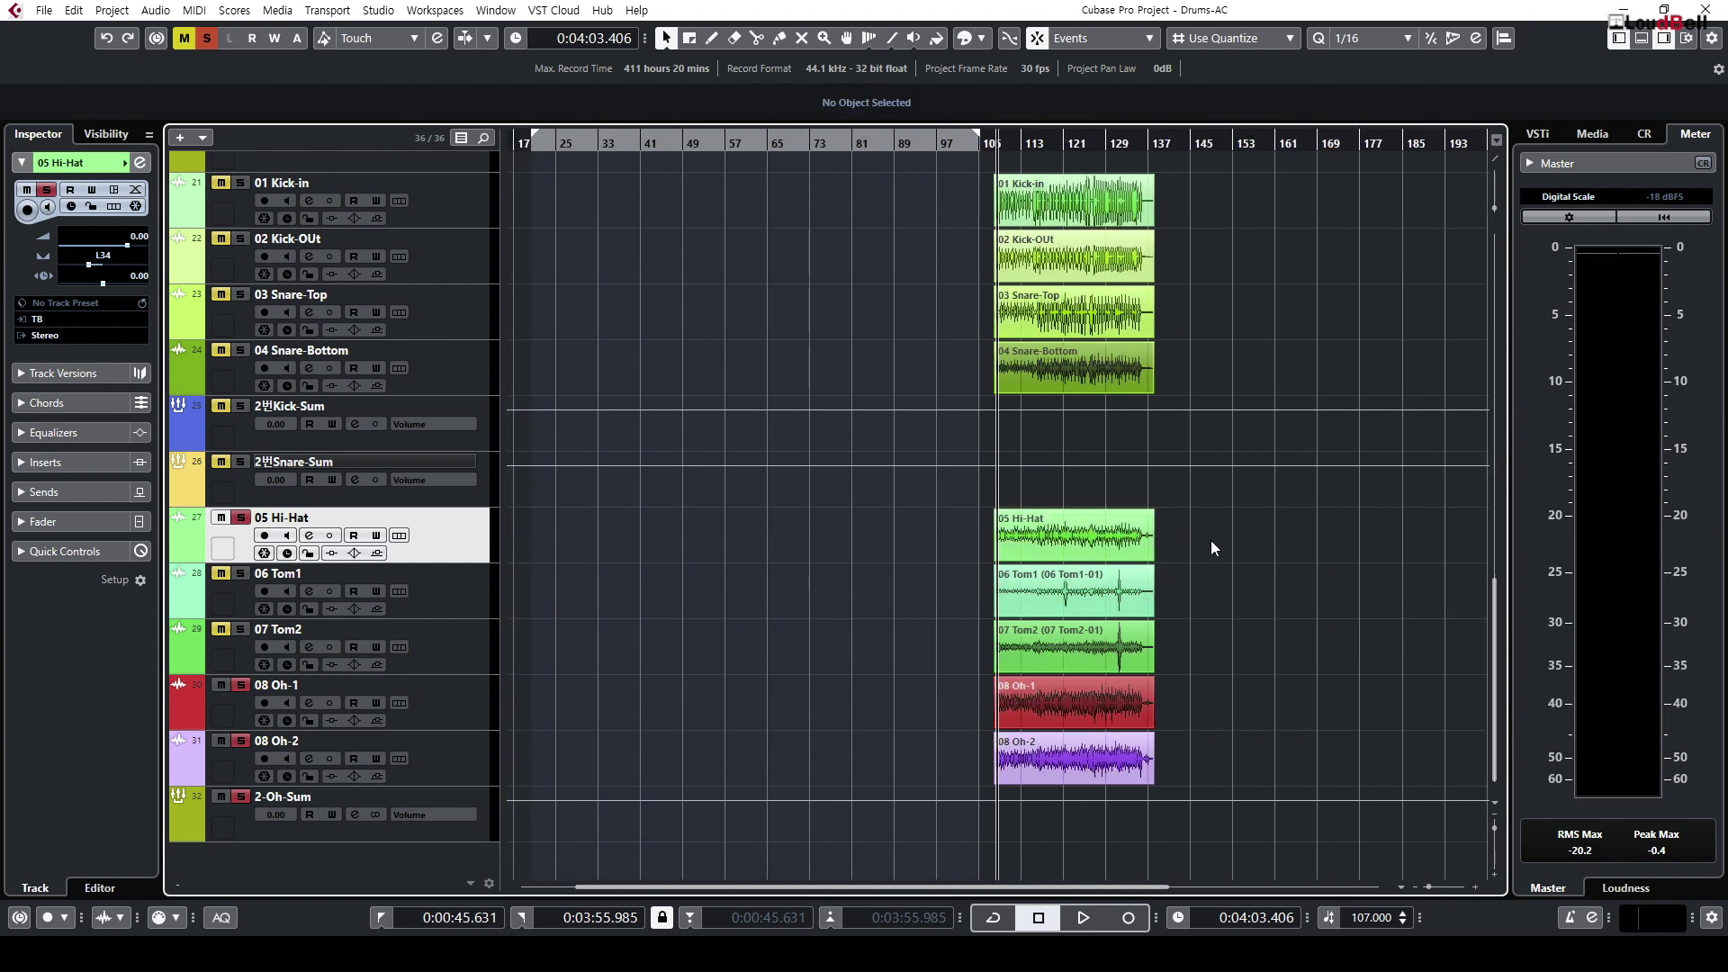
key("g")
left_click(1017, 536)
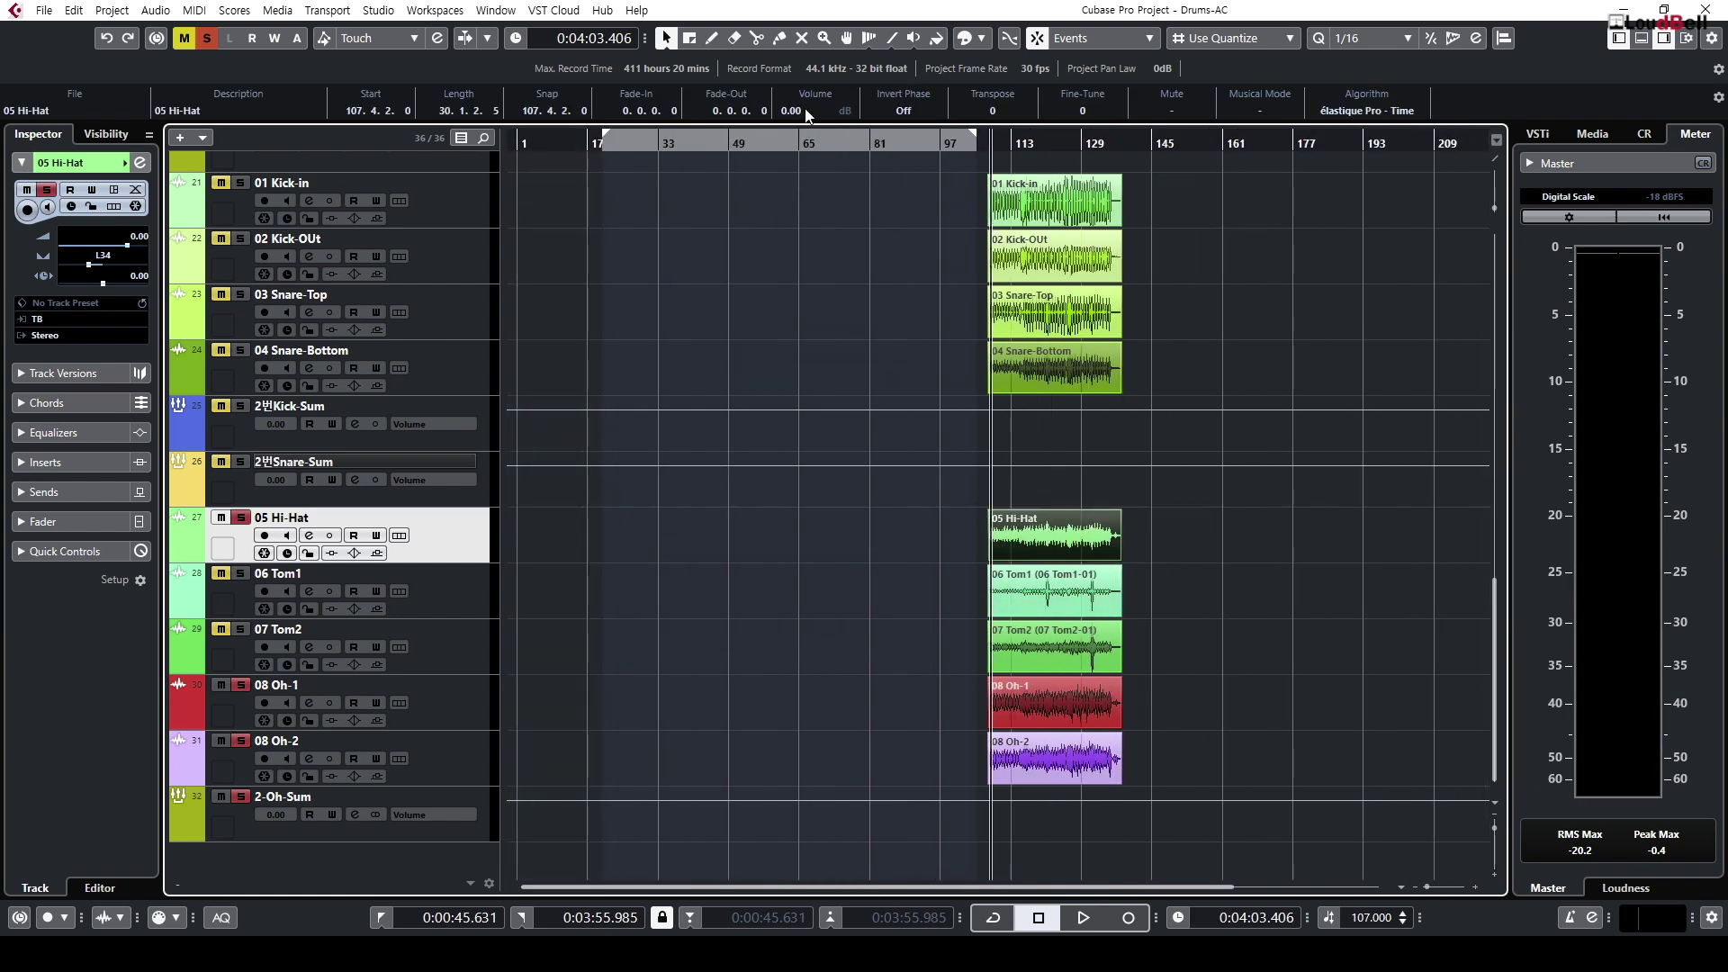
scroll(807, 110, "down", 3)
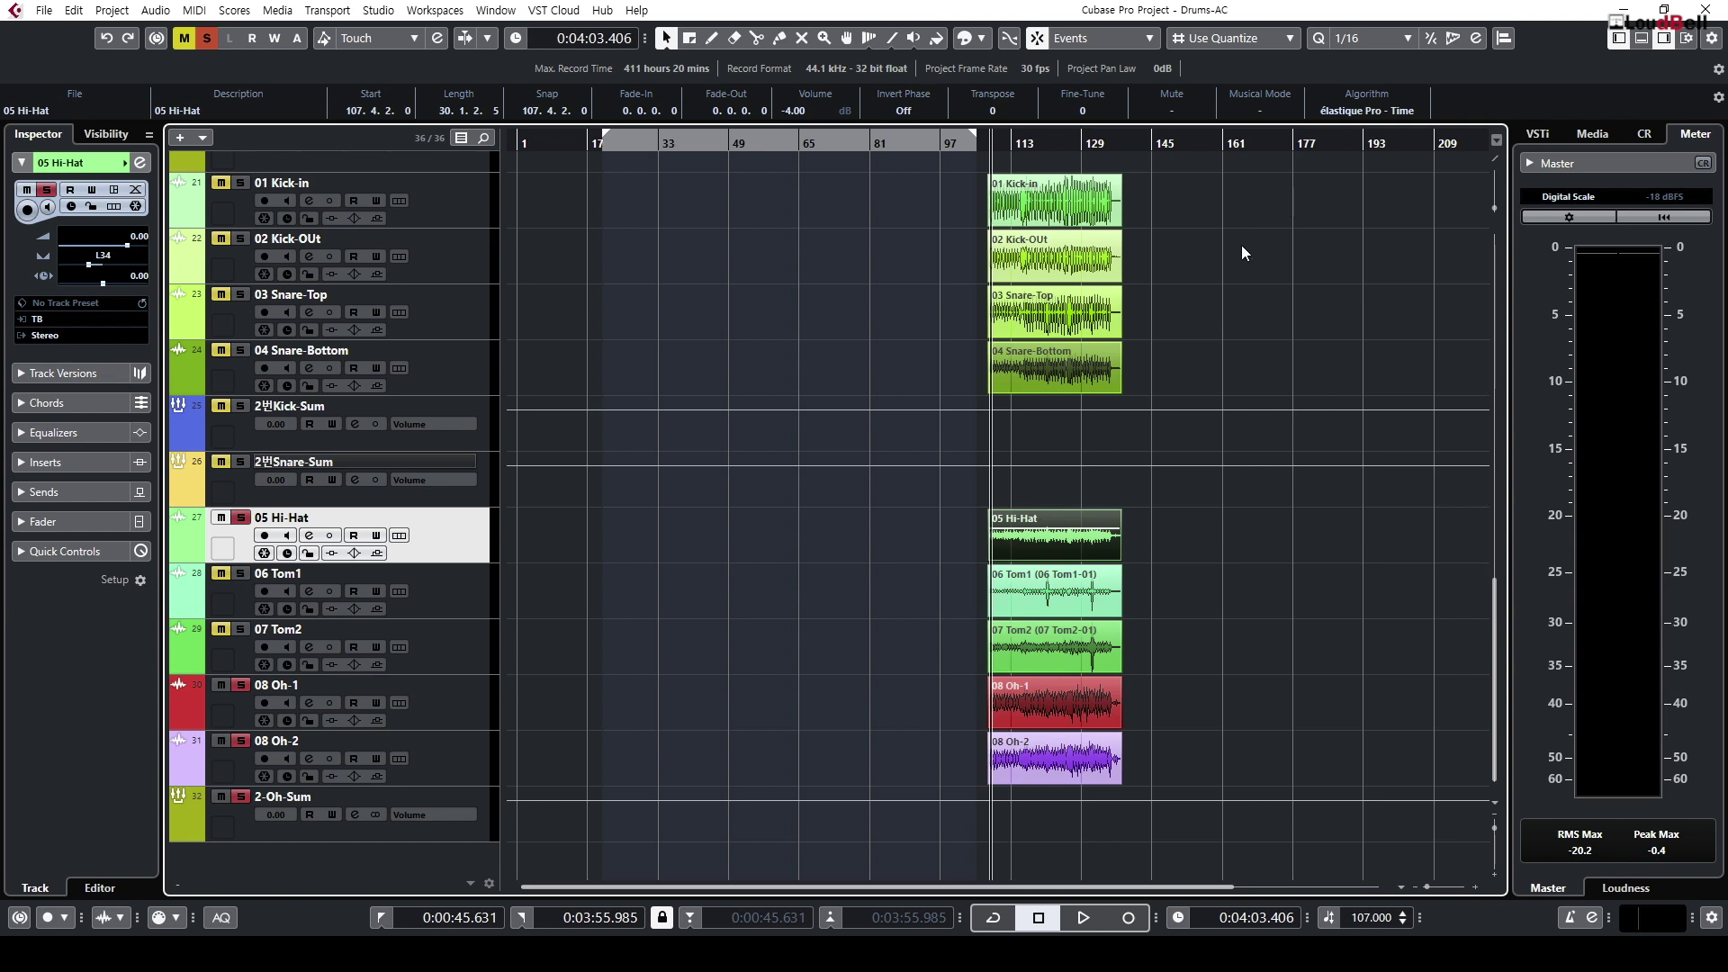
left_click(1240, 230)
Step: Play the first recording's overheads soloed from about bar 31, and add the hihat track to the solo
scroll(1249, 342, "up", 10)
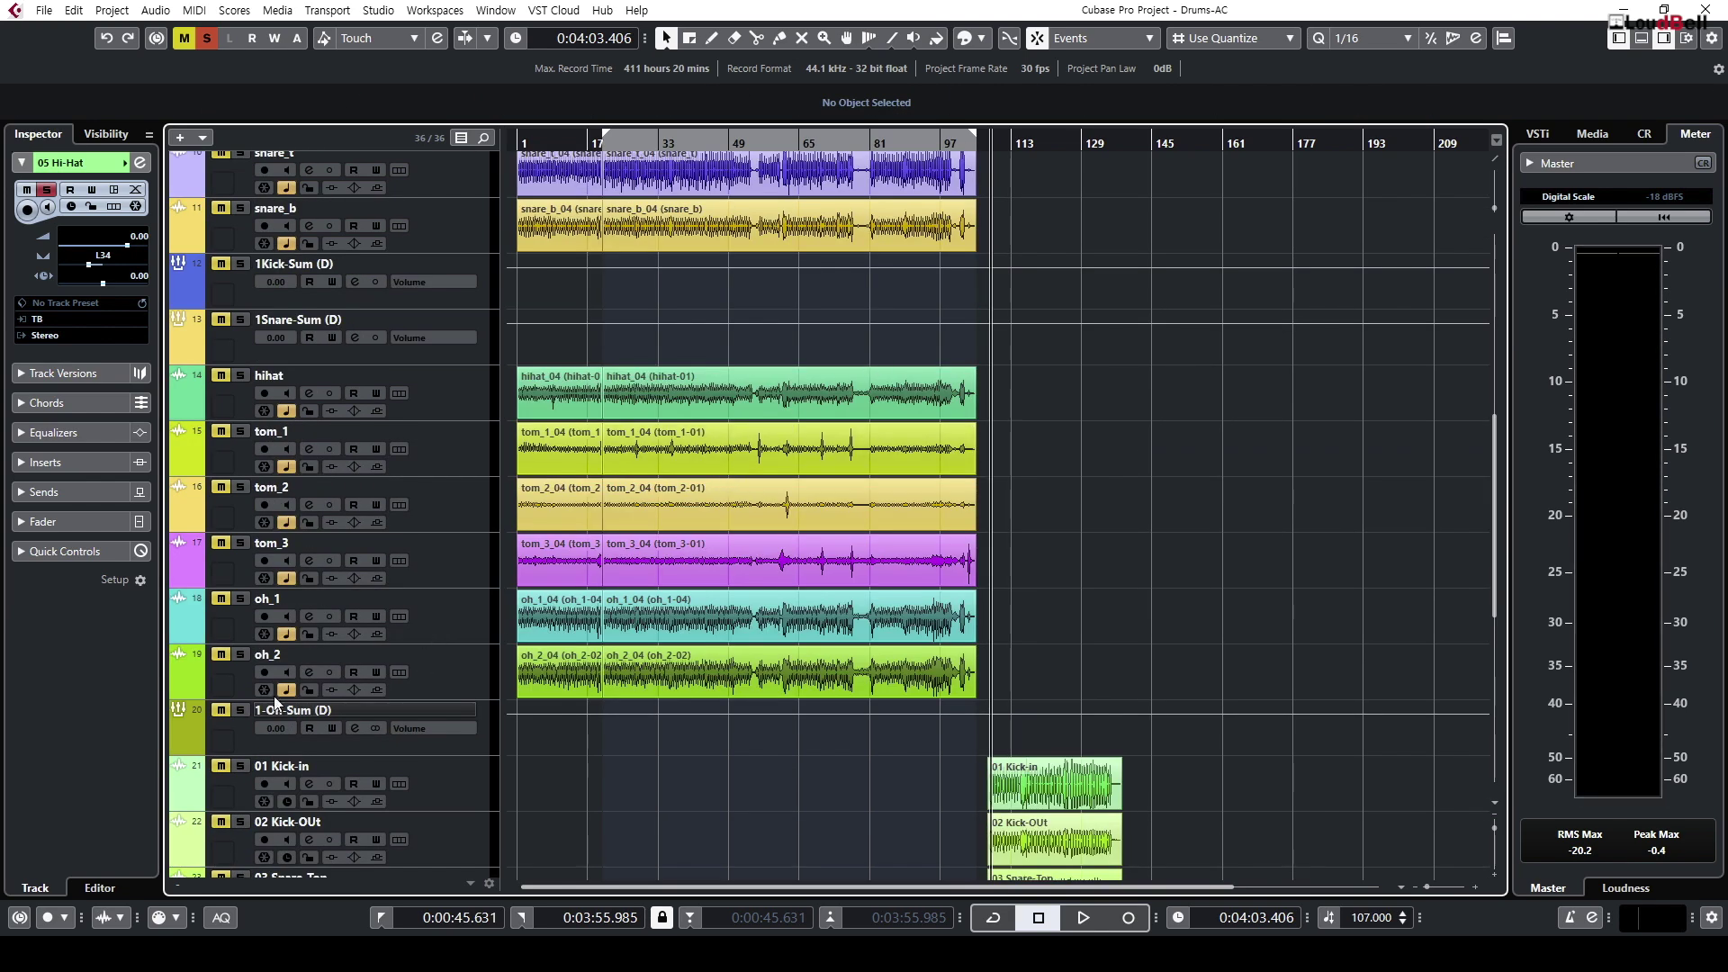
left_click(650, 141)
key("space")
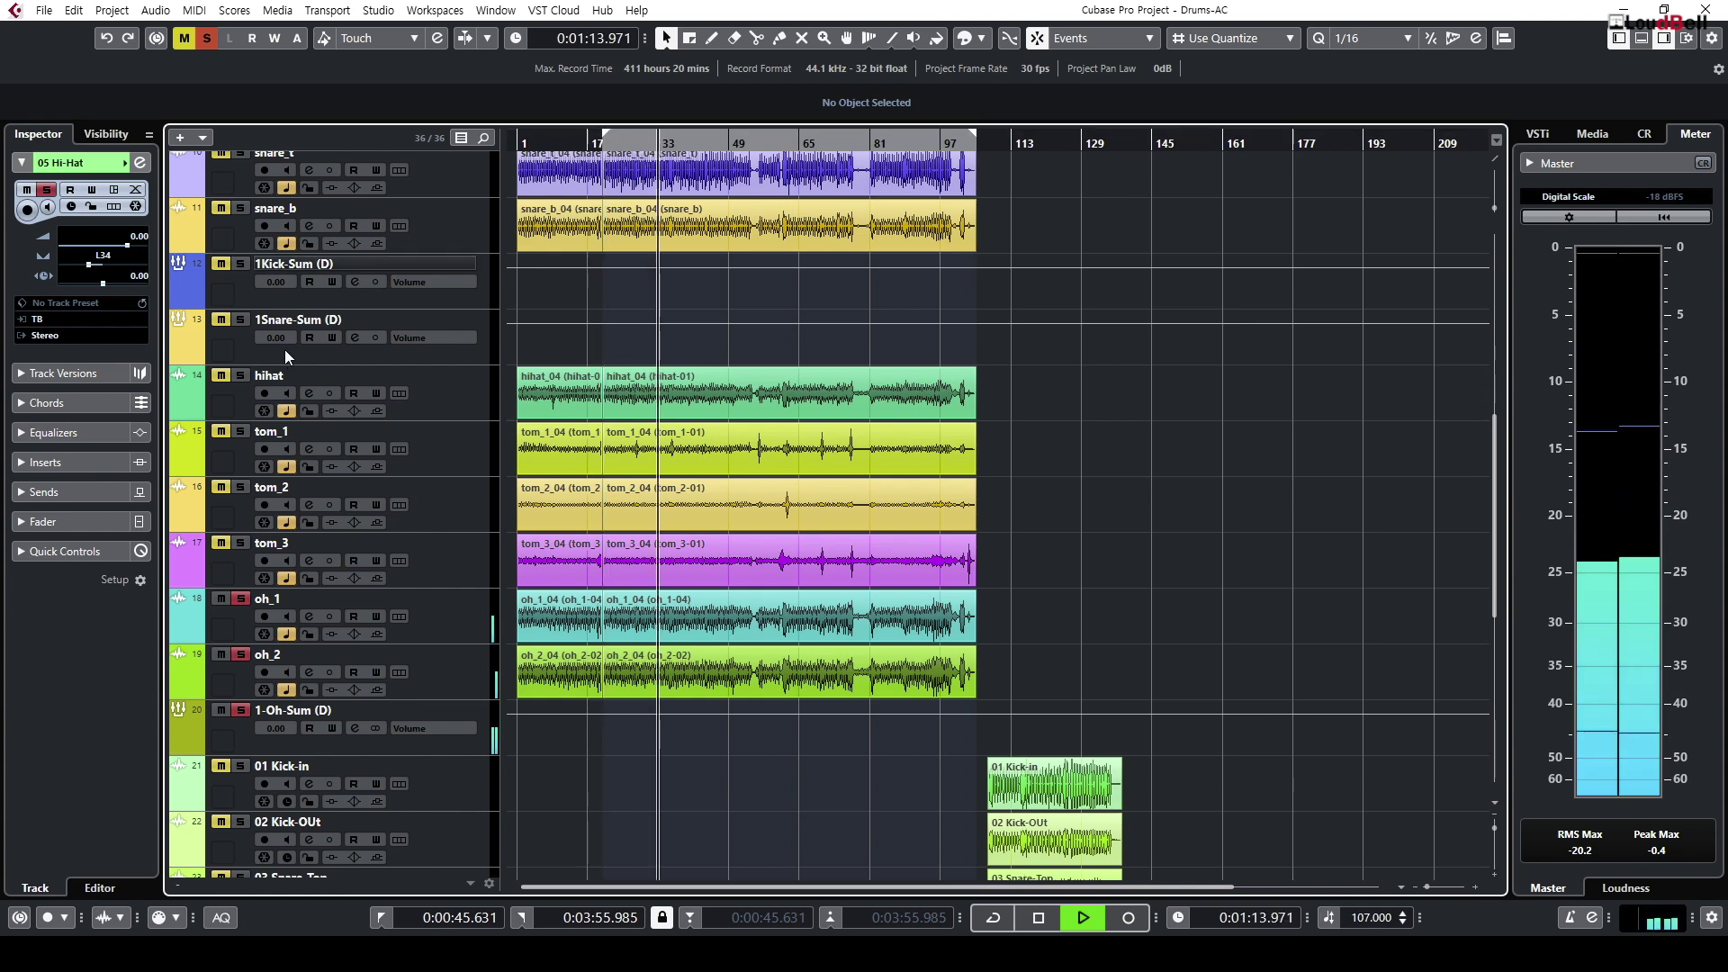
left_click(240, 375)
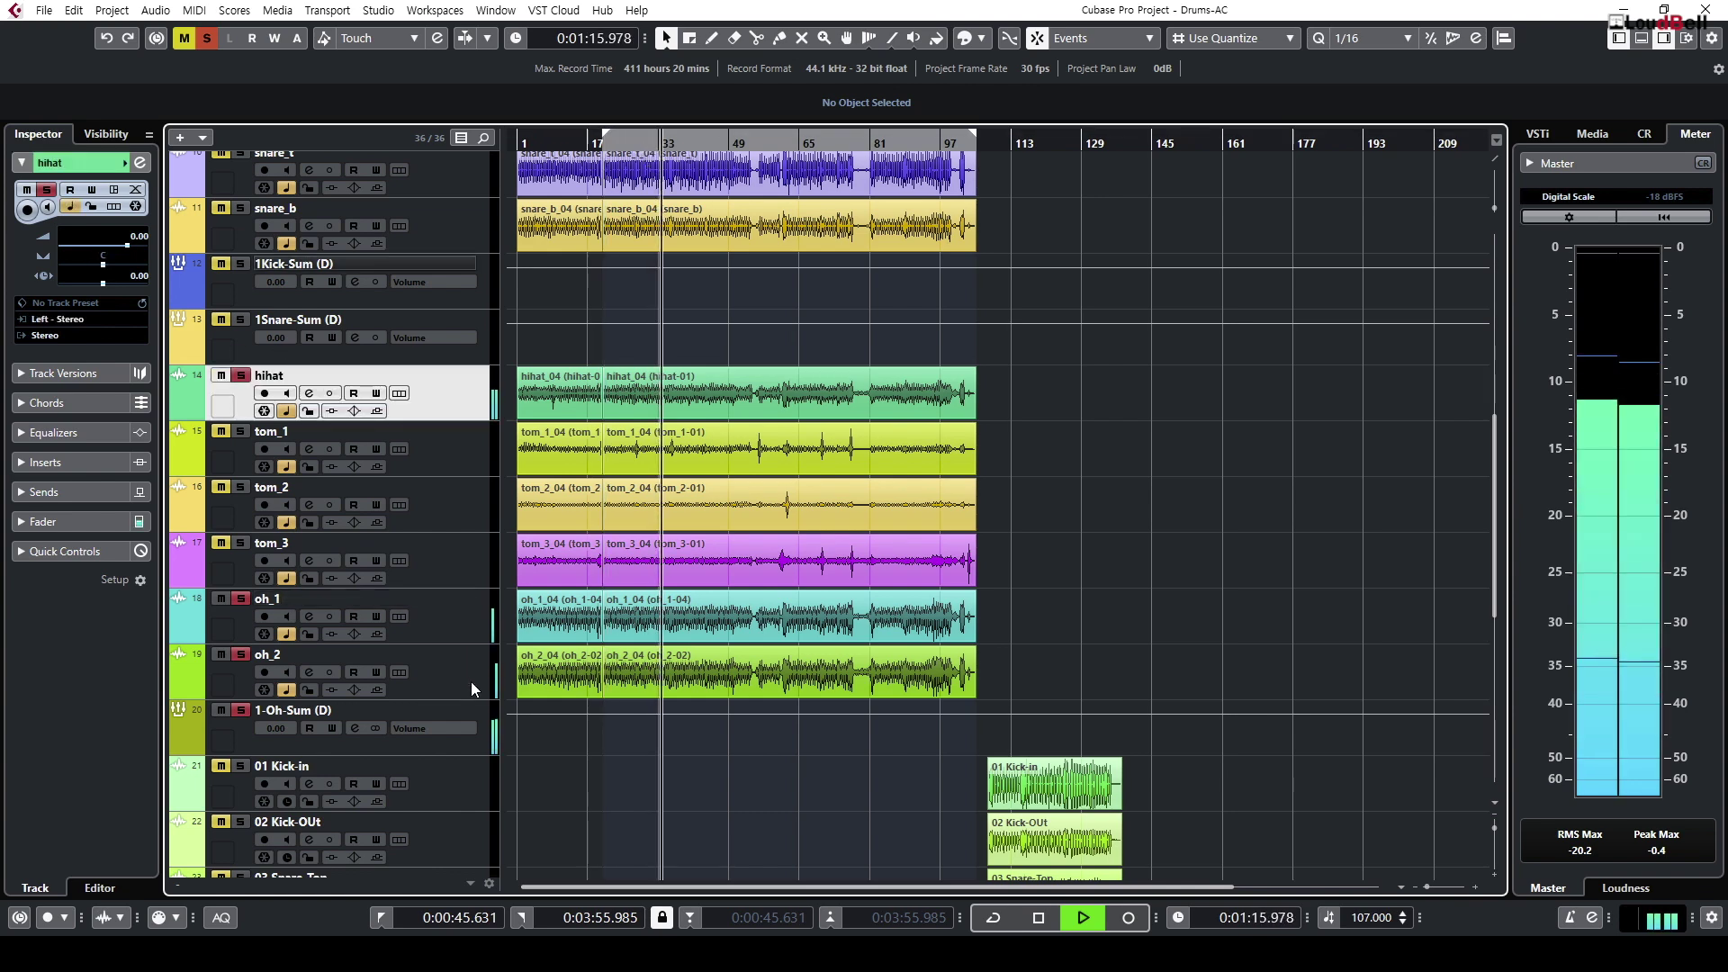
Step: Pan the first recording's hihat to L30 in the MixConsole while switching its solo to compare it with the overheads
key("F3")
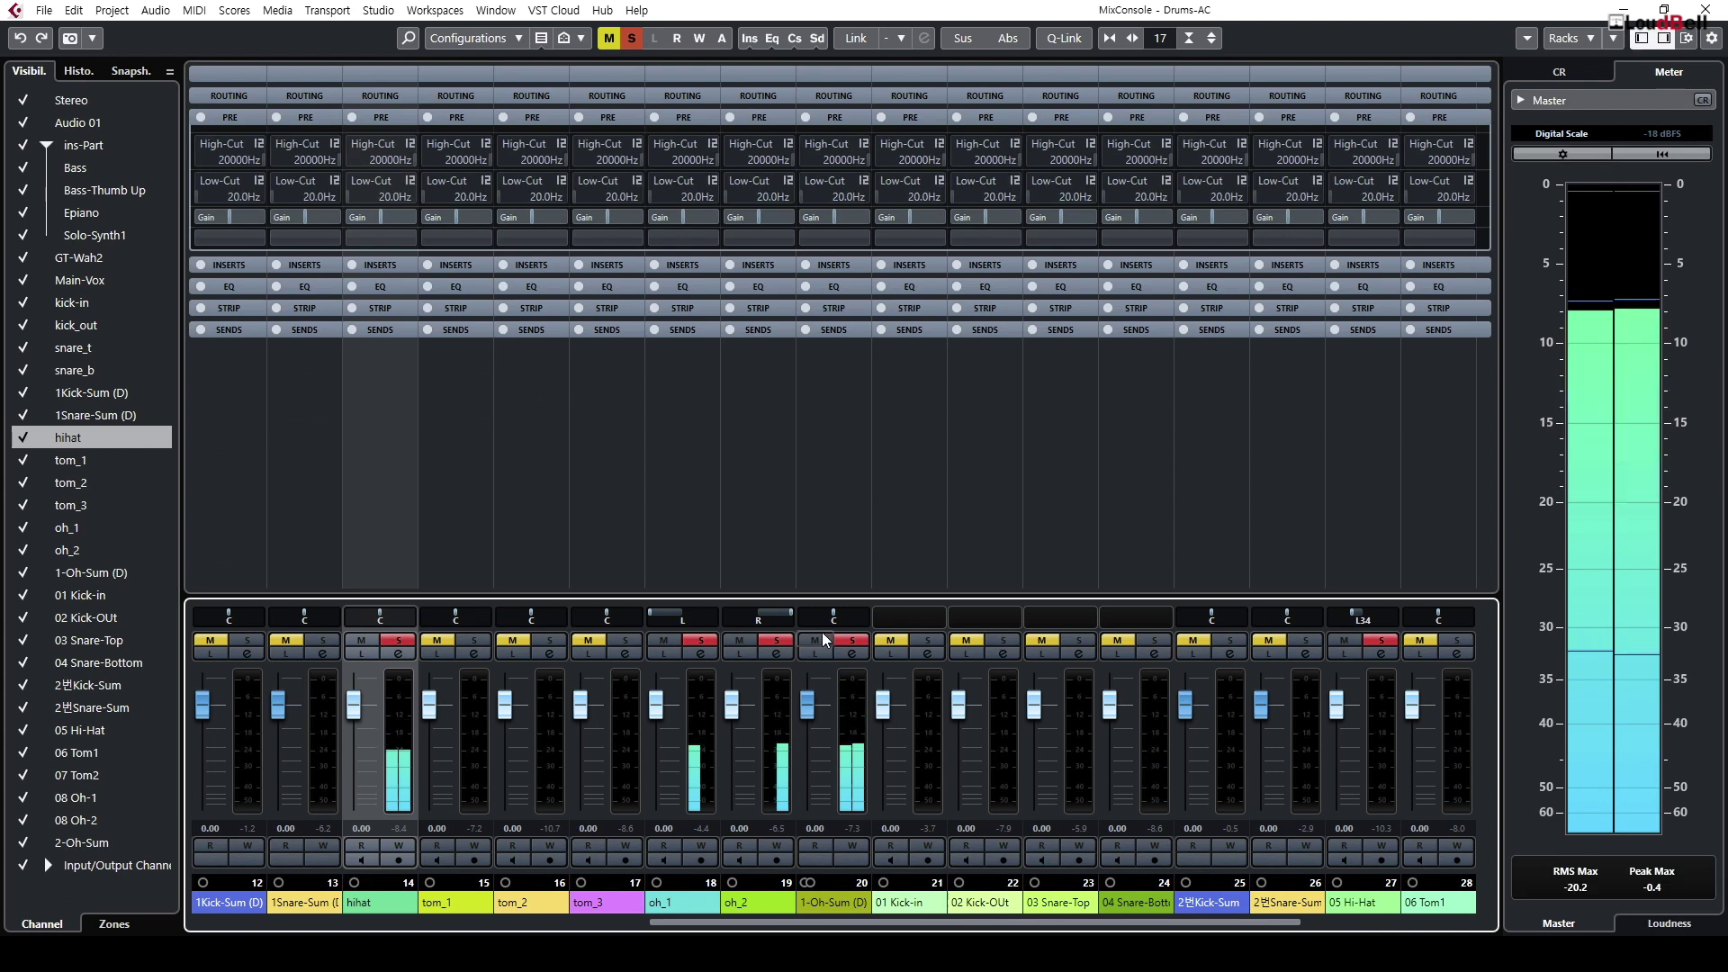
left_click_drag(387, 618, 378, 619)
key("s")
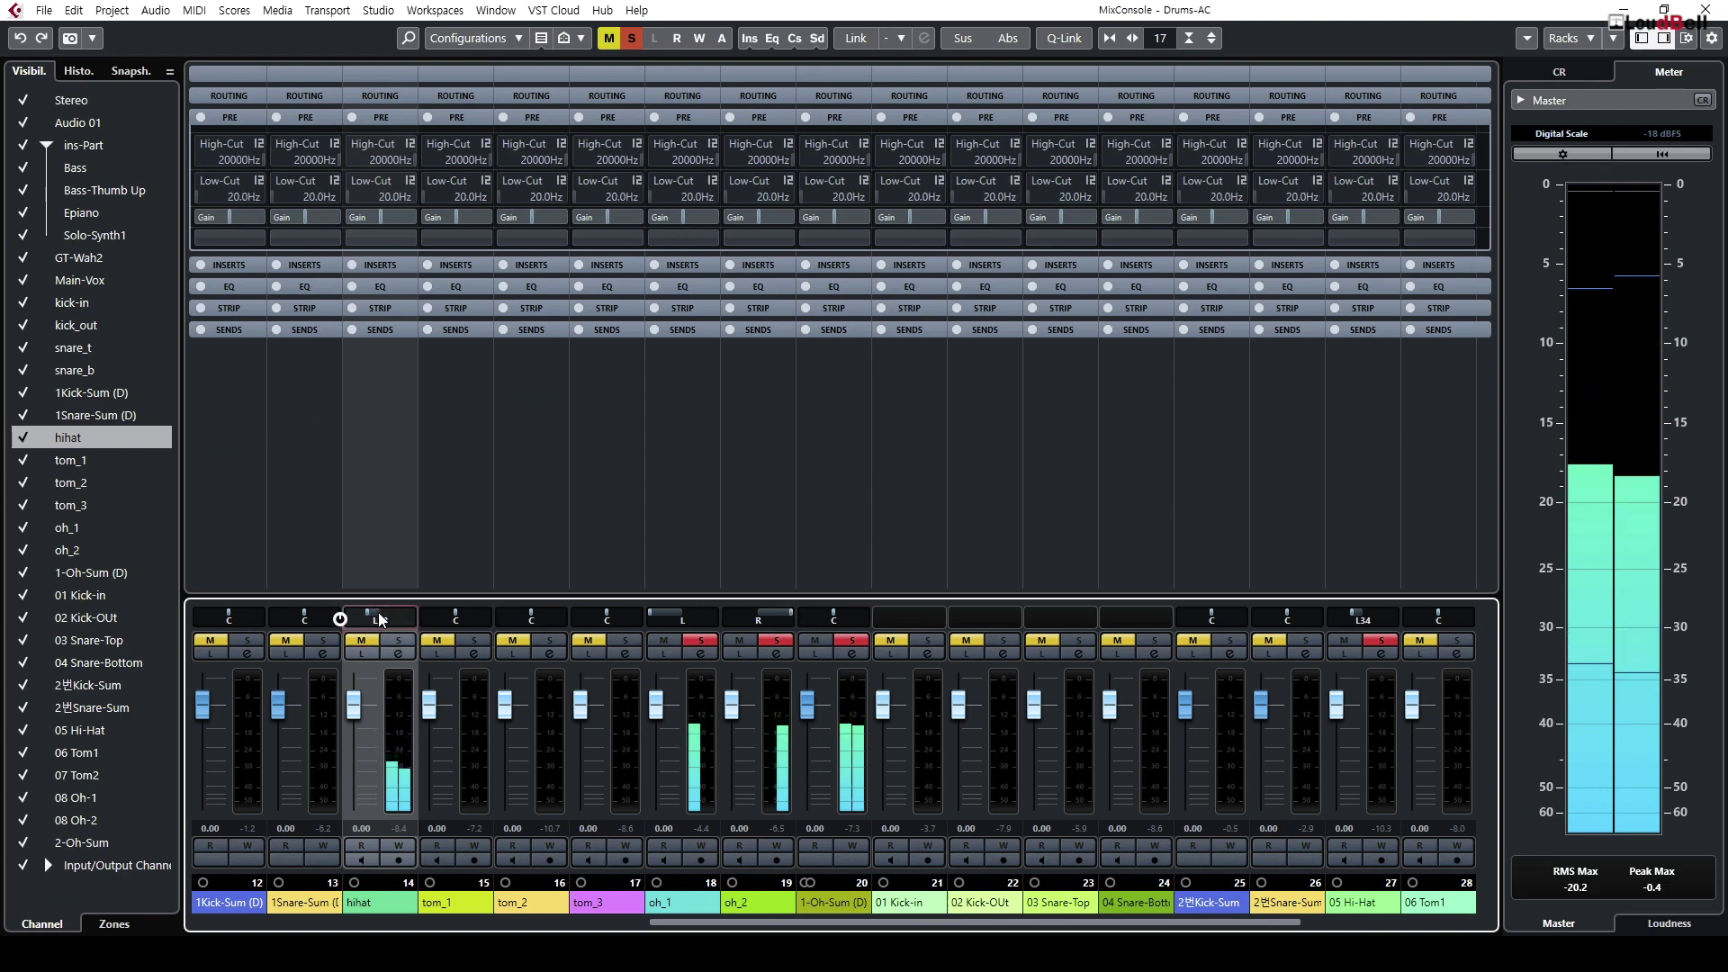
key("s")
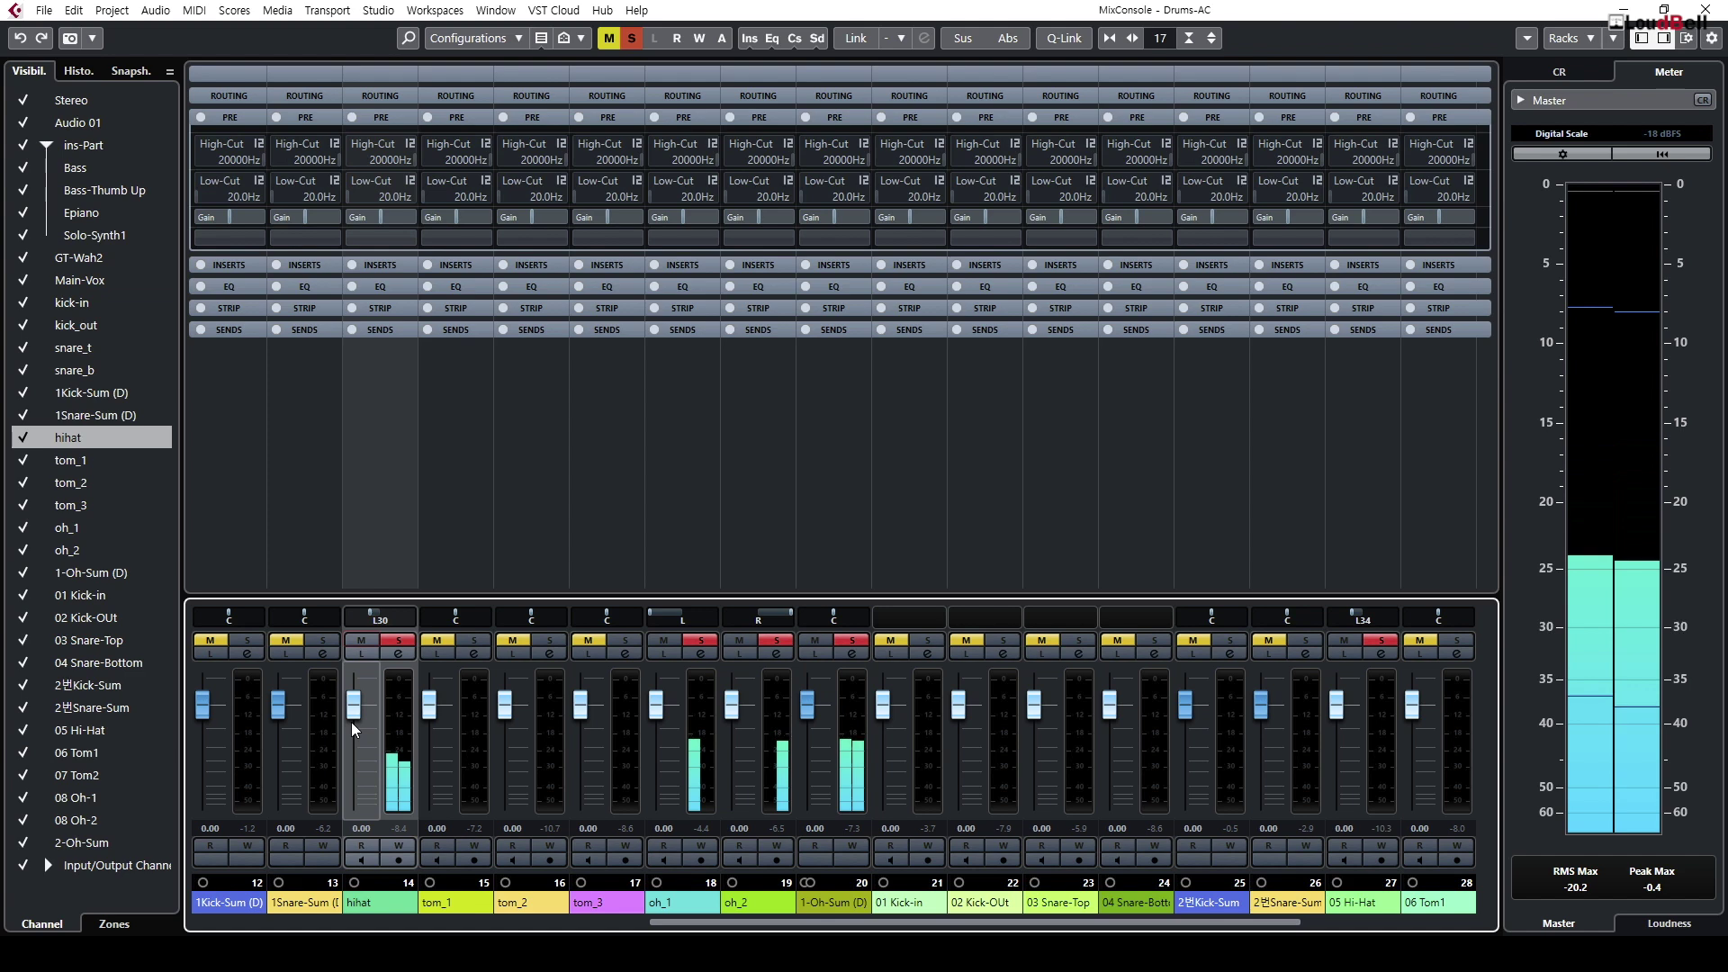
Step: Close the MixConsole, set the first recording's hihat clips to -2 dB volume, and play them with the overheads
key("F3")
left_click_drag(1062, 380, 507, 342)
scroll(800, 114, "up", 1)
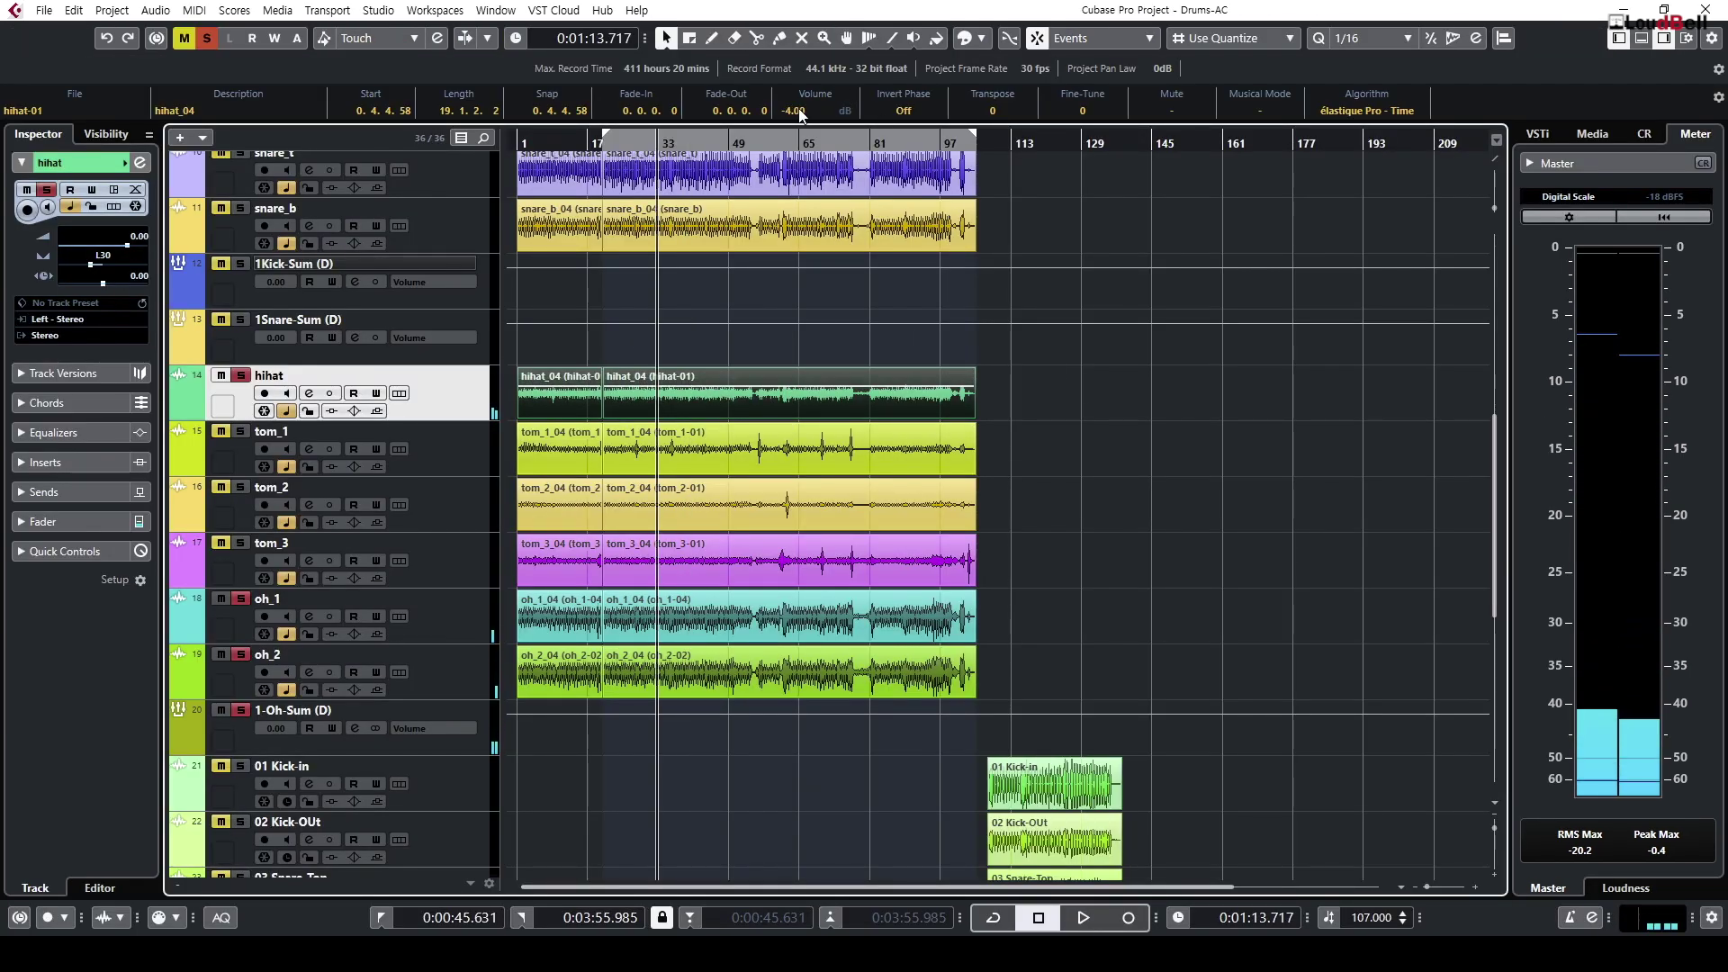
key("space")
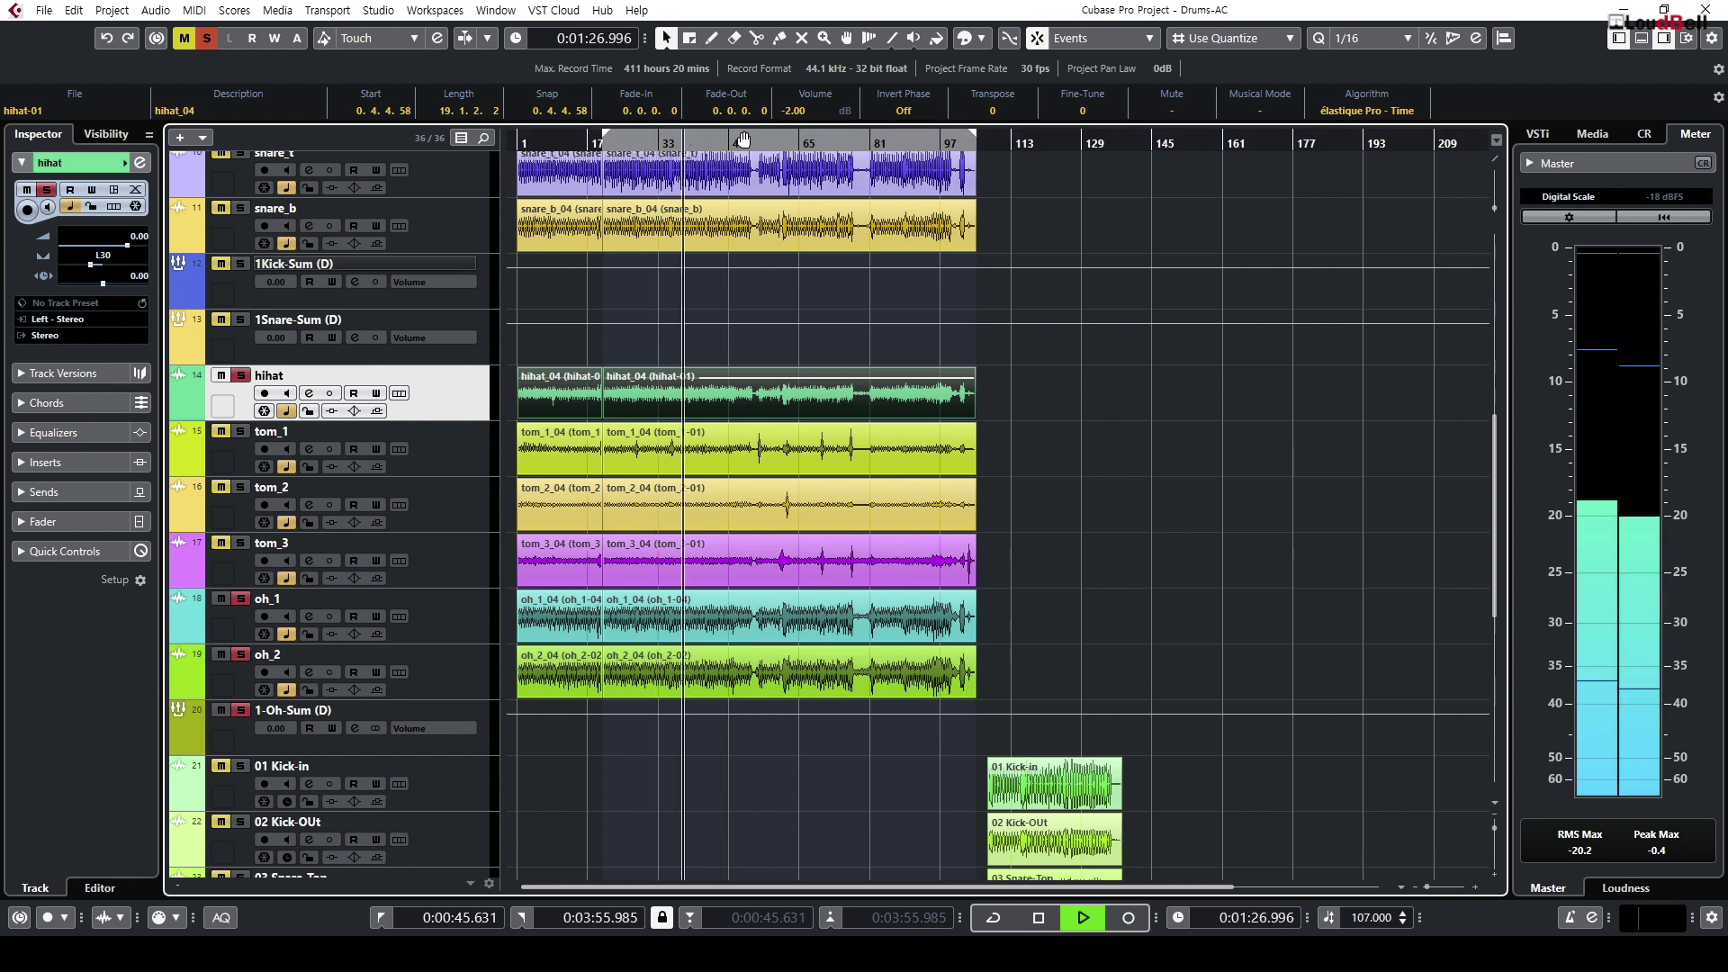
scroll(800, 114, "up", 1)
scroll(800, 114, "down", 1)
left_click(1265, 471)
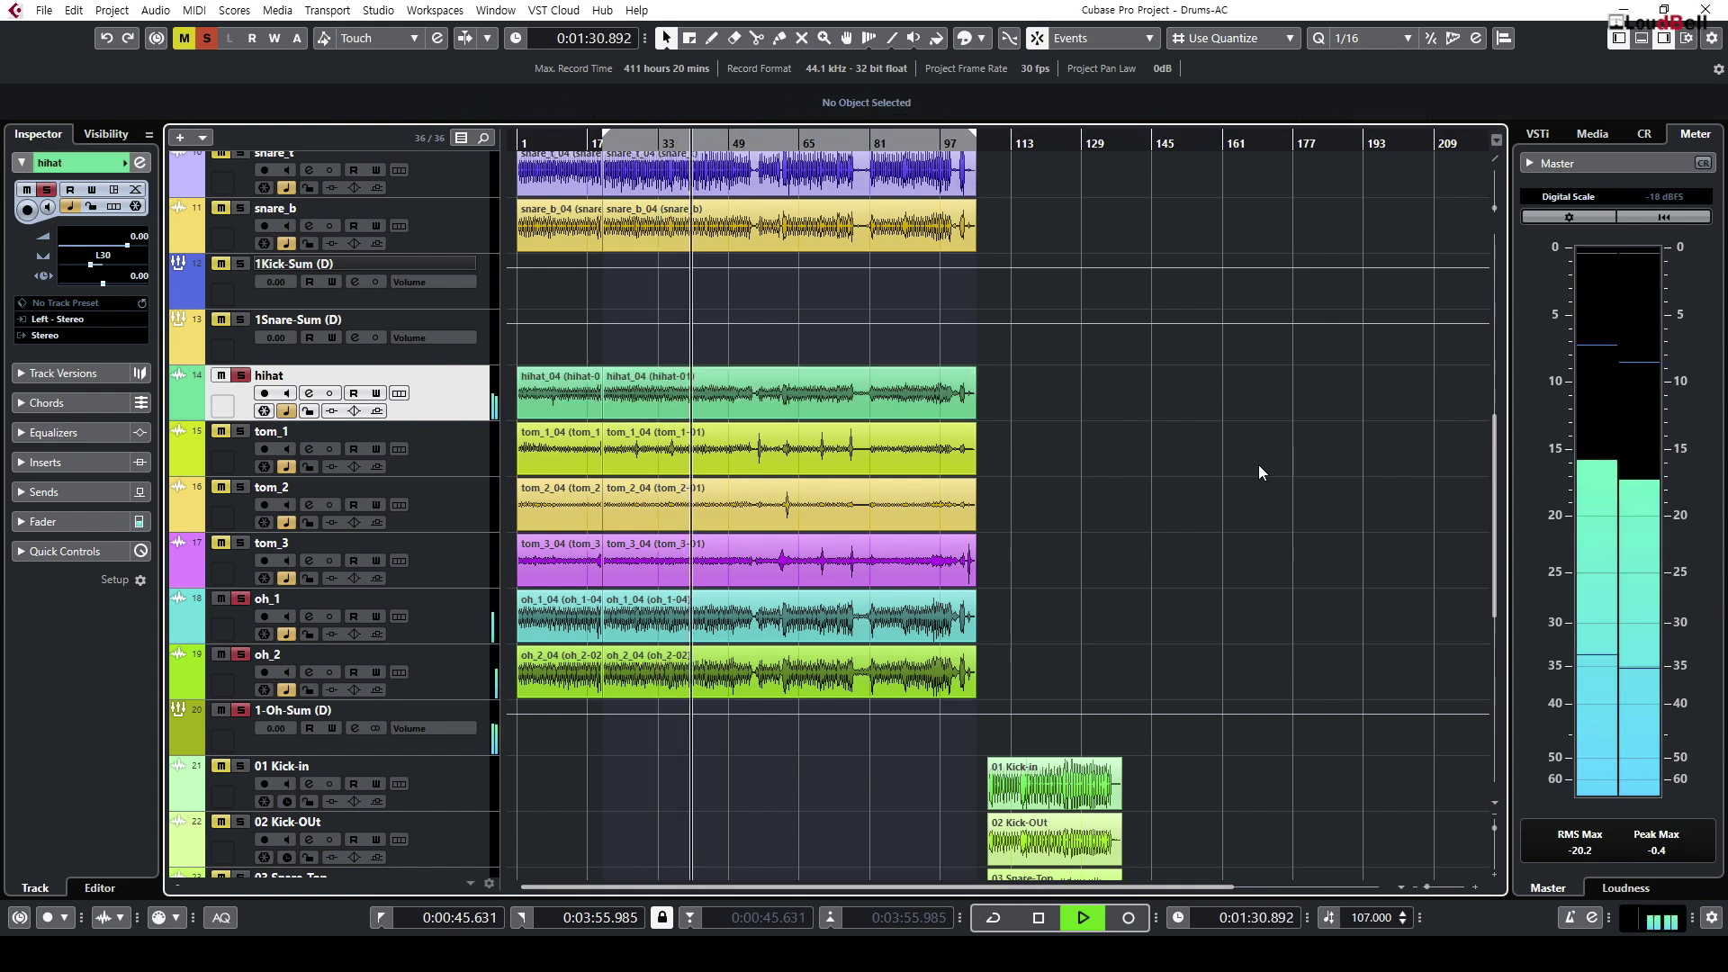
key("space")
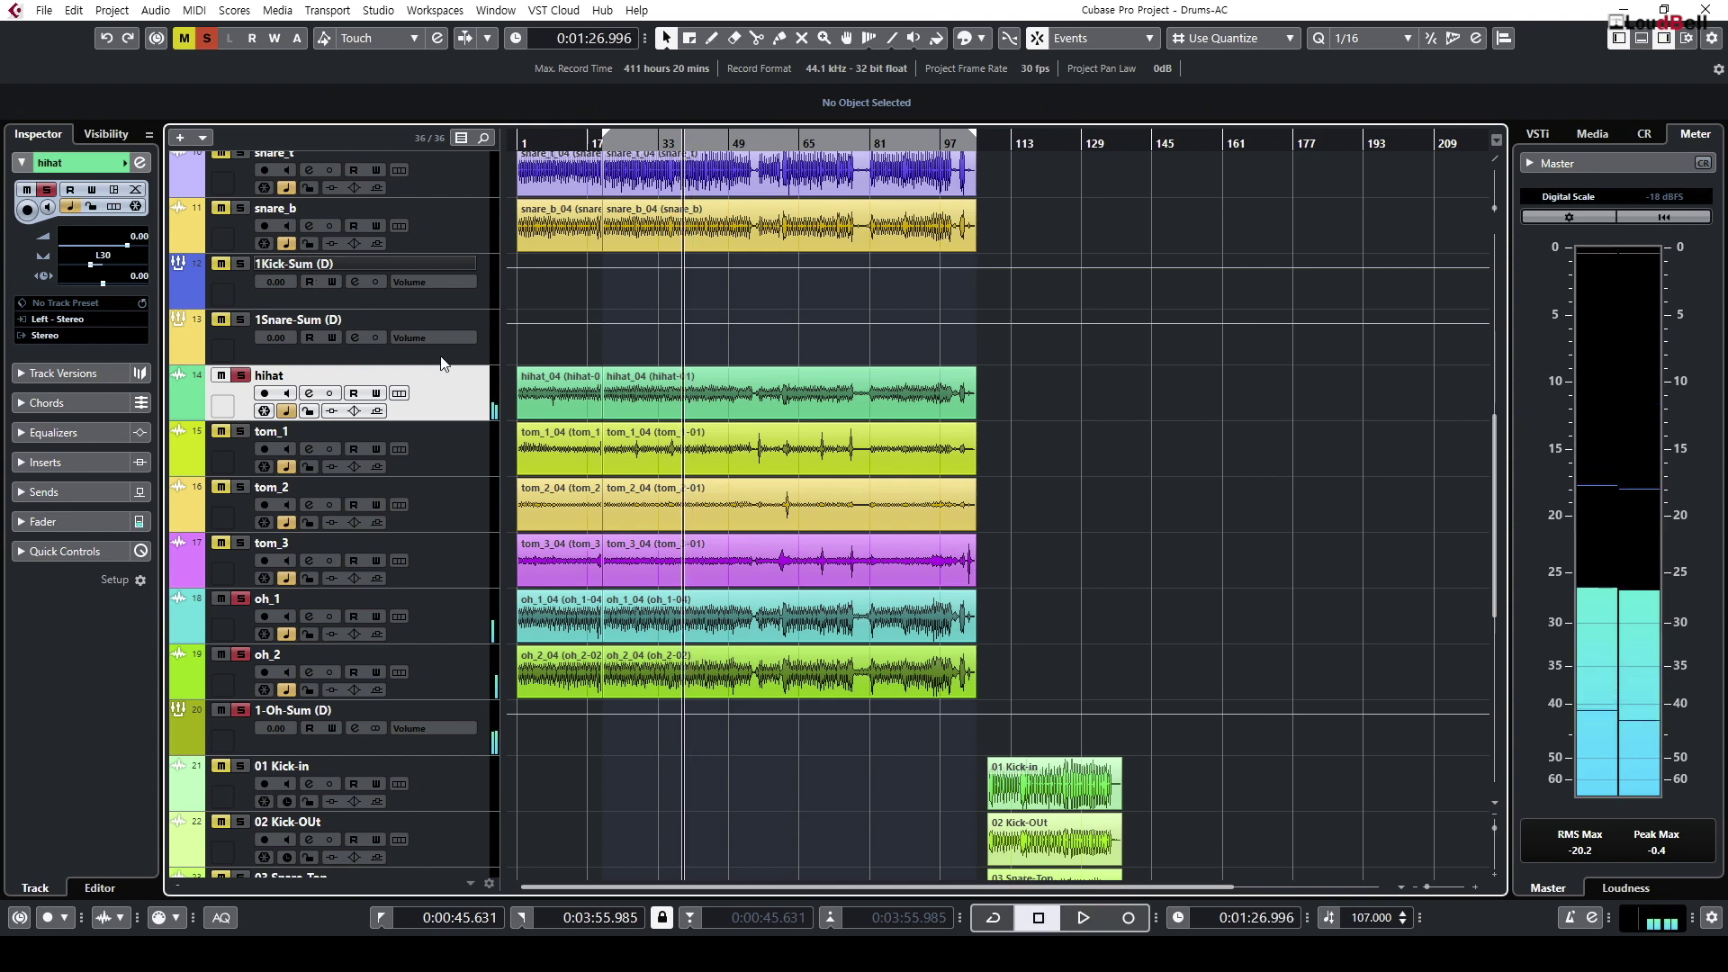
Step: Solo the first recording's kick and snare tracks along with hihat and overheads, play them together, and stop
left_click(477, 291, "shift")
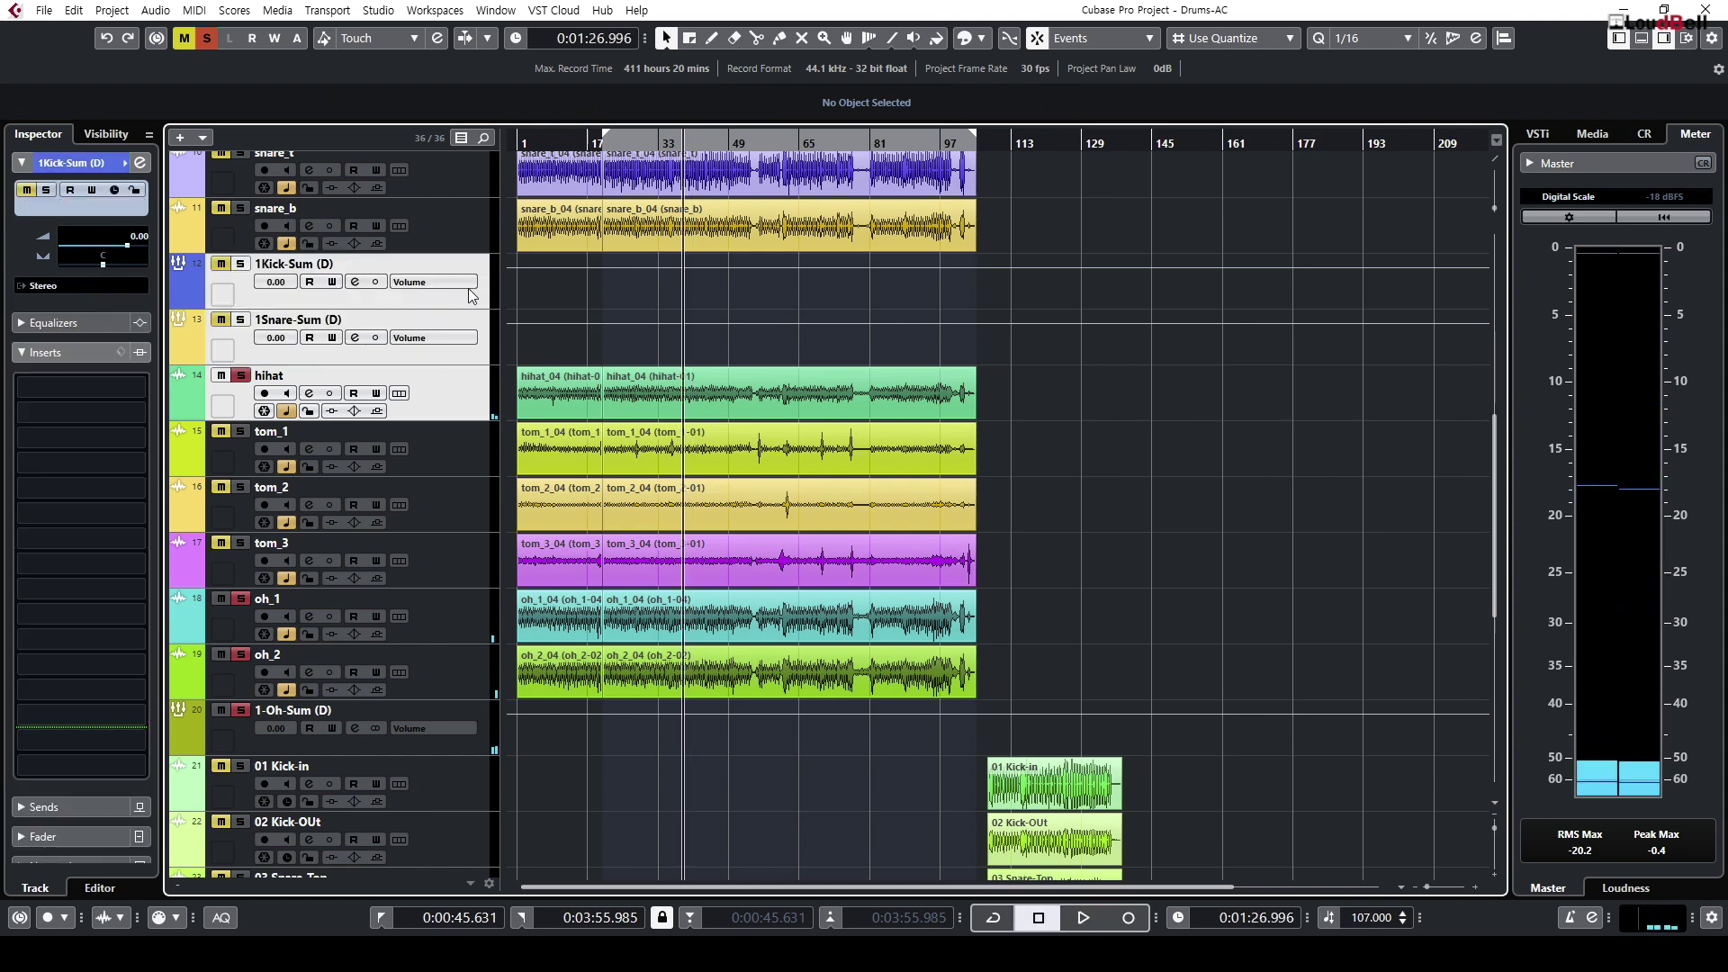
left_click(472, 402)
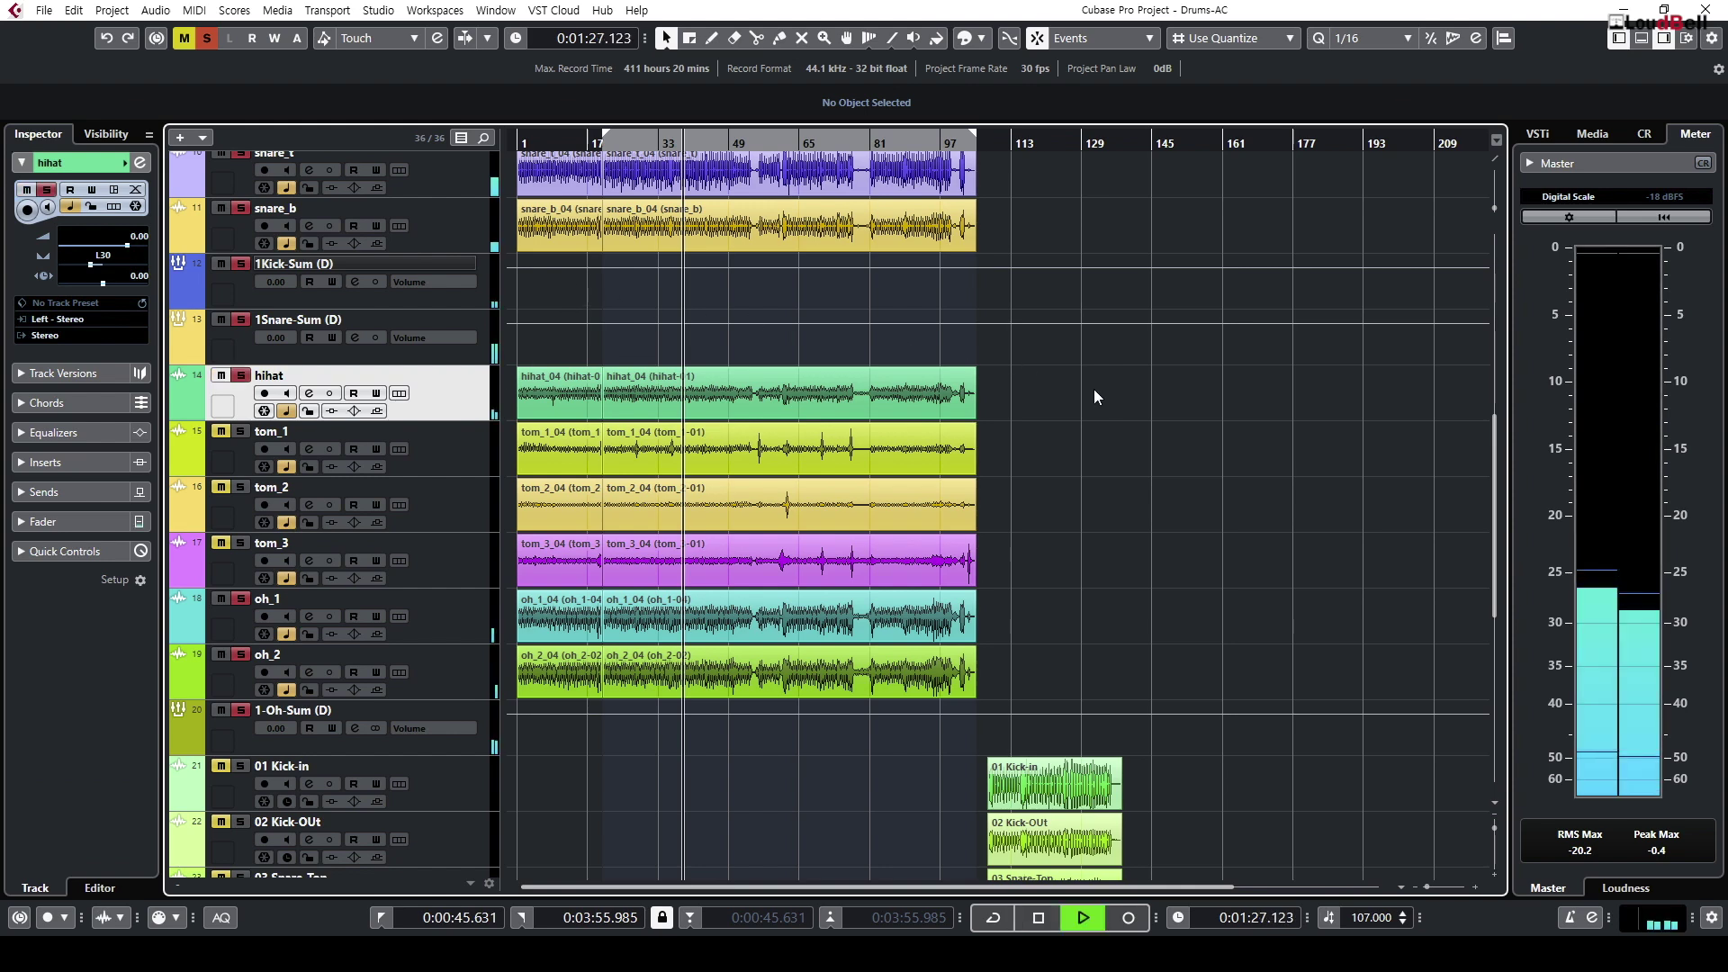
scroll(1152, 430, "down", 3)
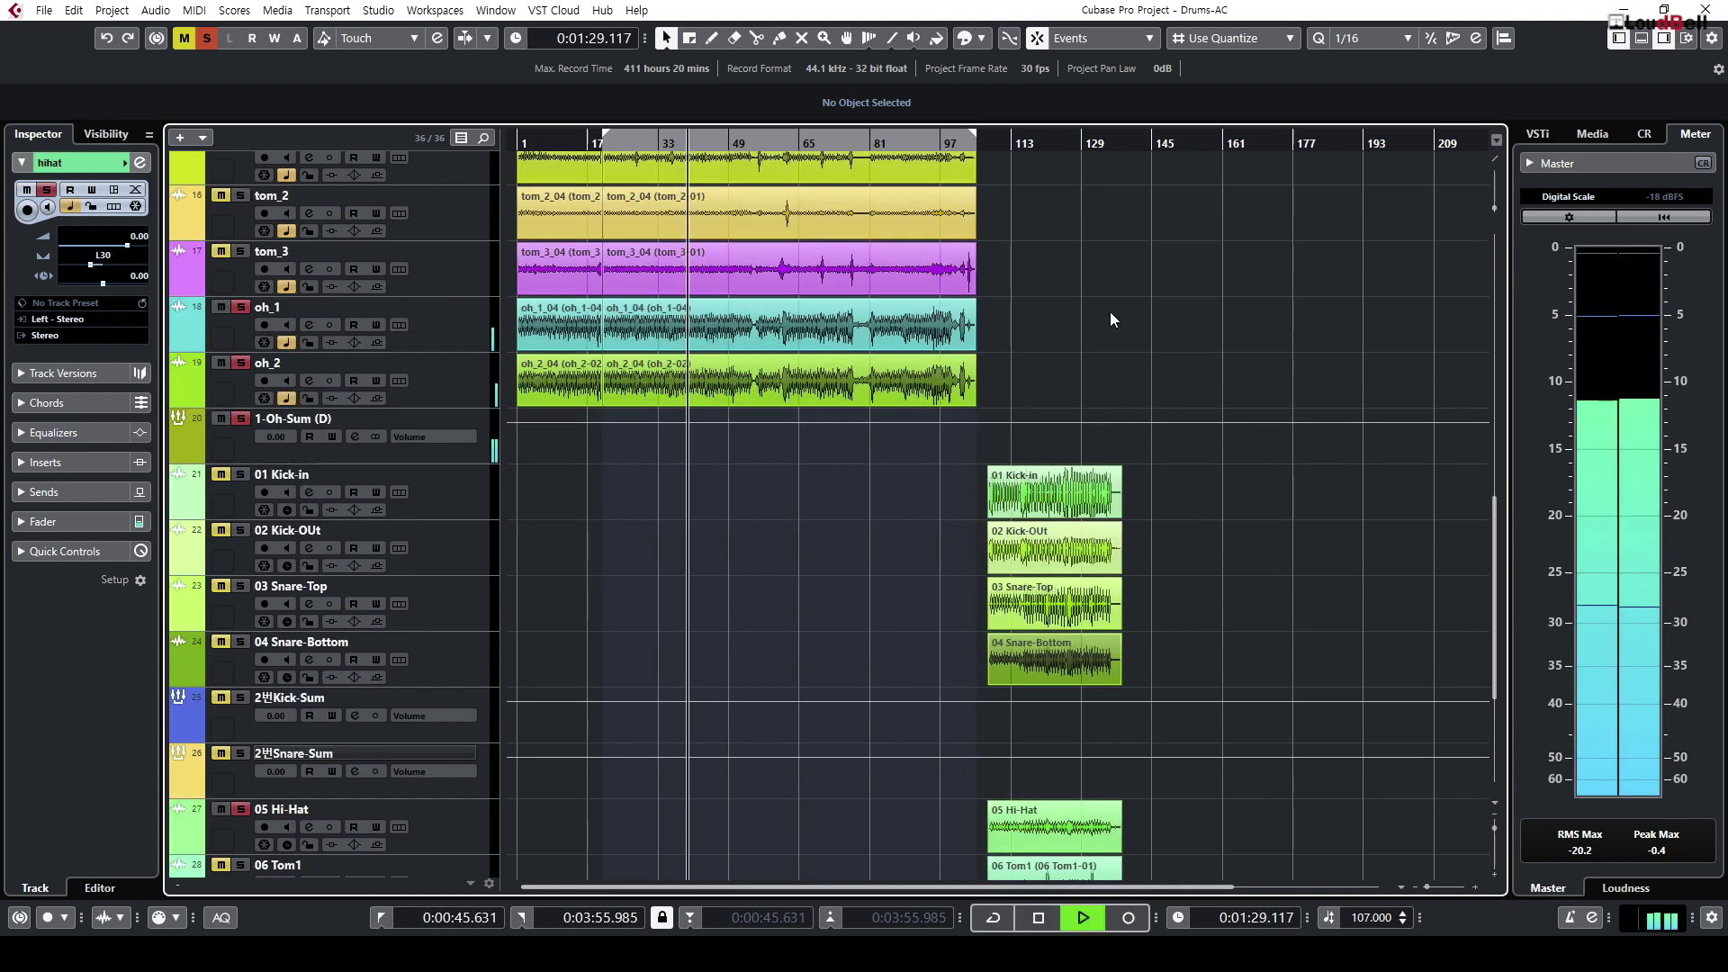
key("space")
scroll(1123, 334, "down", 2)
scroll(1120, 335, "up", 6)
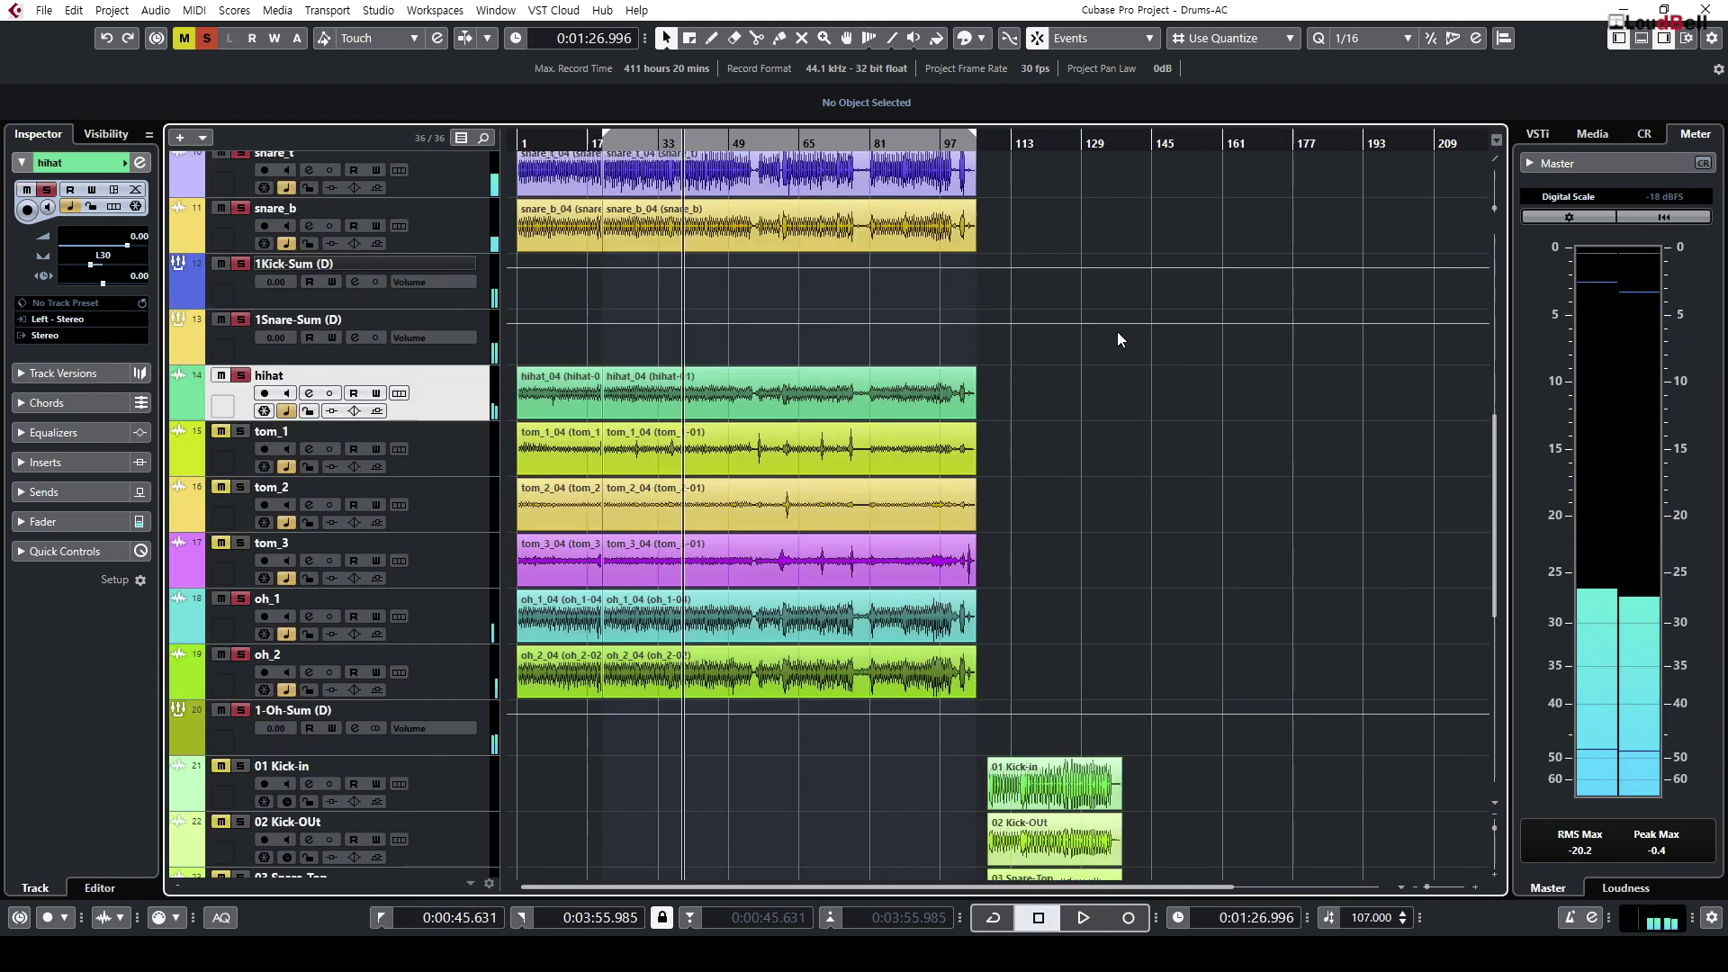
Step: Solo the second recording's tracks from 01 Kick-in to 2번Snare-Sum, with the cursor near the start of their clips
scroll(1112, 368, "down", 2)
scroll(1111, 363, "down", 3)
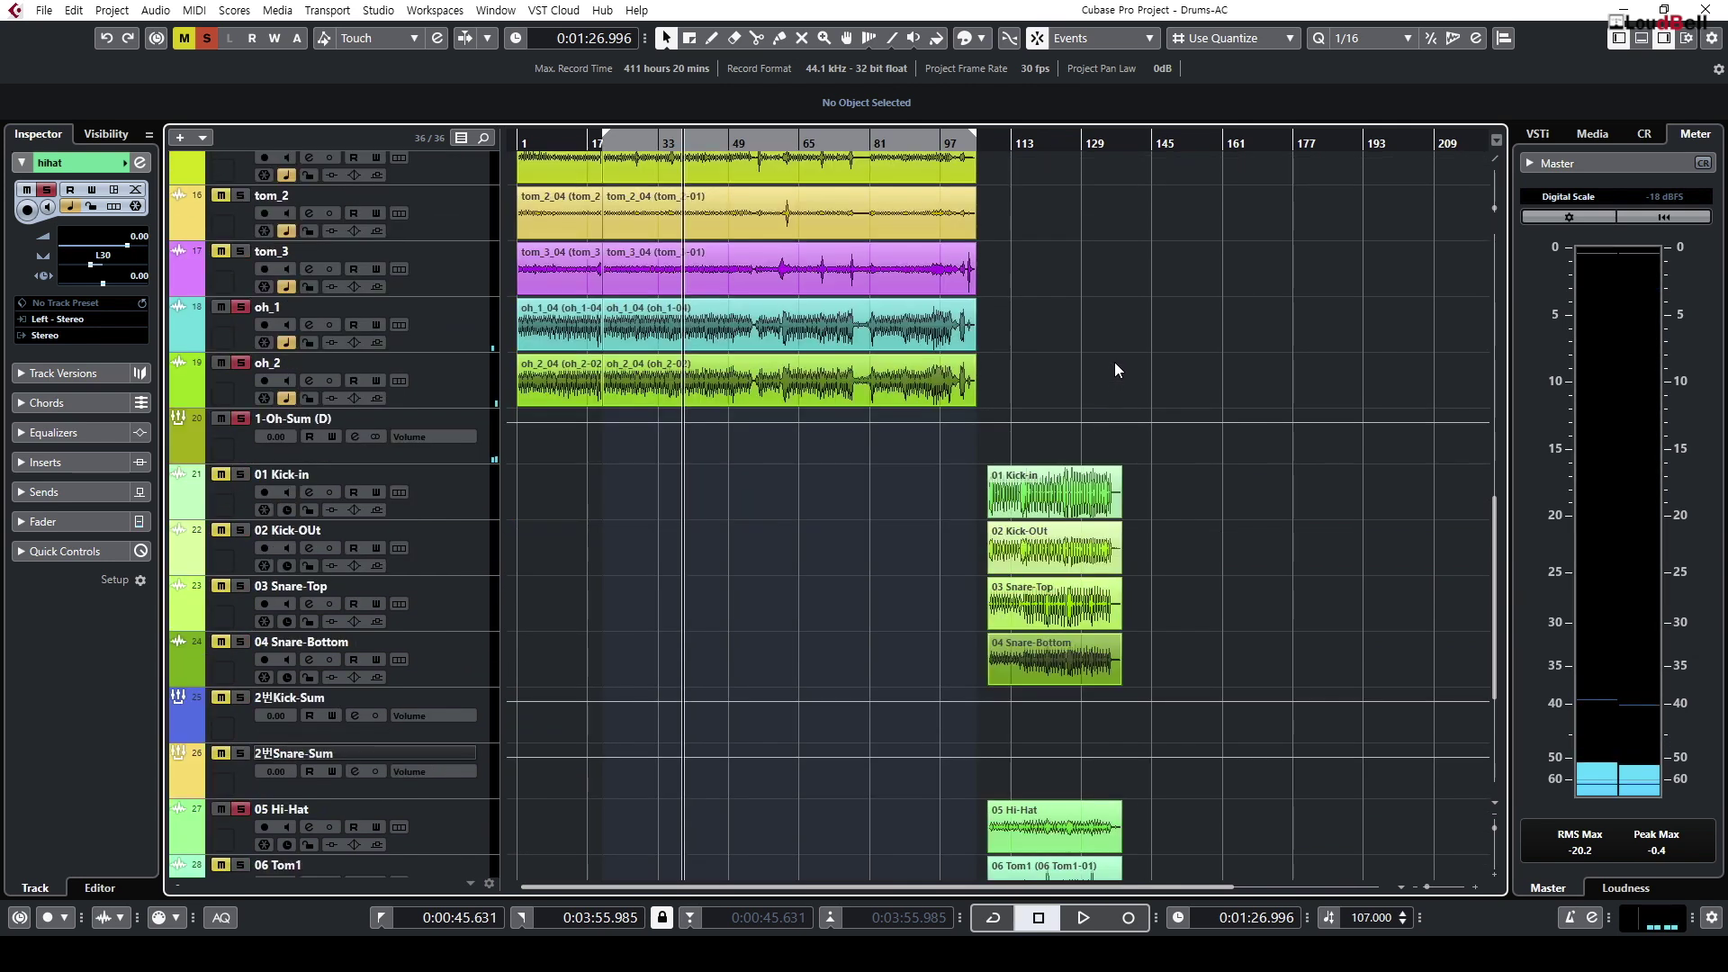
scroll(1114, 364, "down", 2)
left_click(999, 146)
left_click_drag(459, 353, 459, 621)
scroll(459, 621, "down", 3)
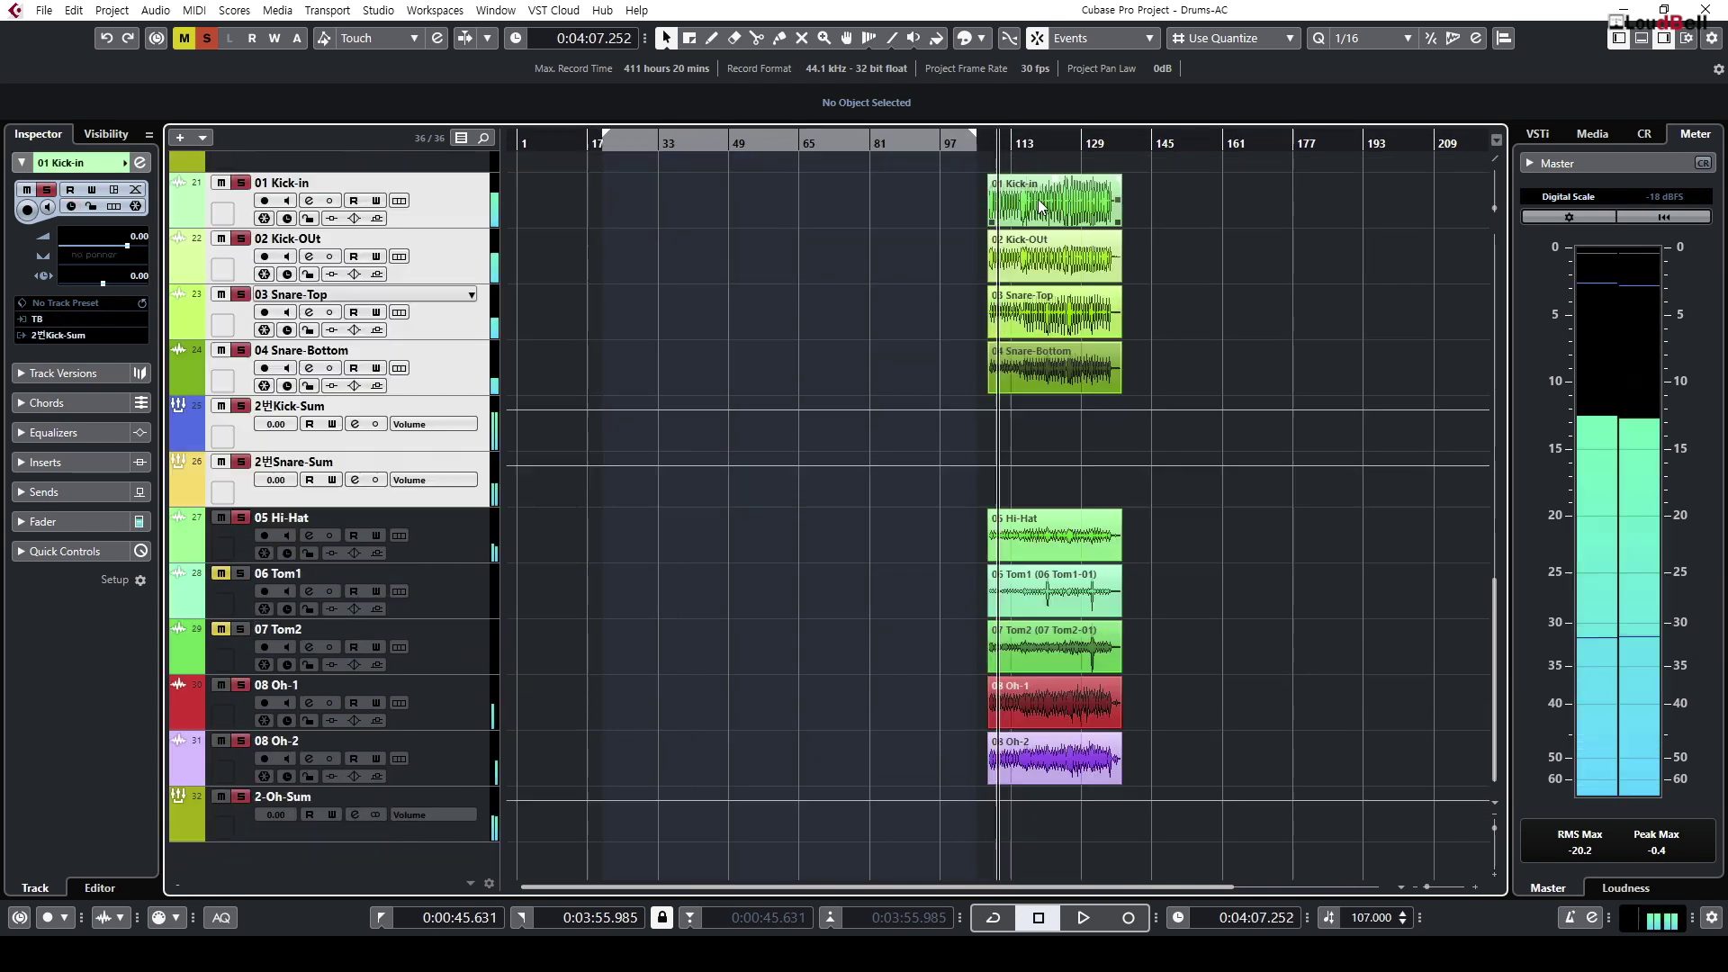
Step: Play the second recording's kick, snare, hi-hat and overheads together from about bar 115
scroll(1013, 245, "up", 3)
key("h")
key("h")
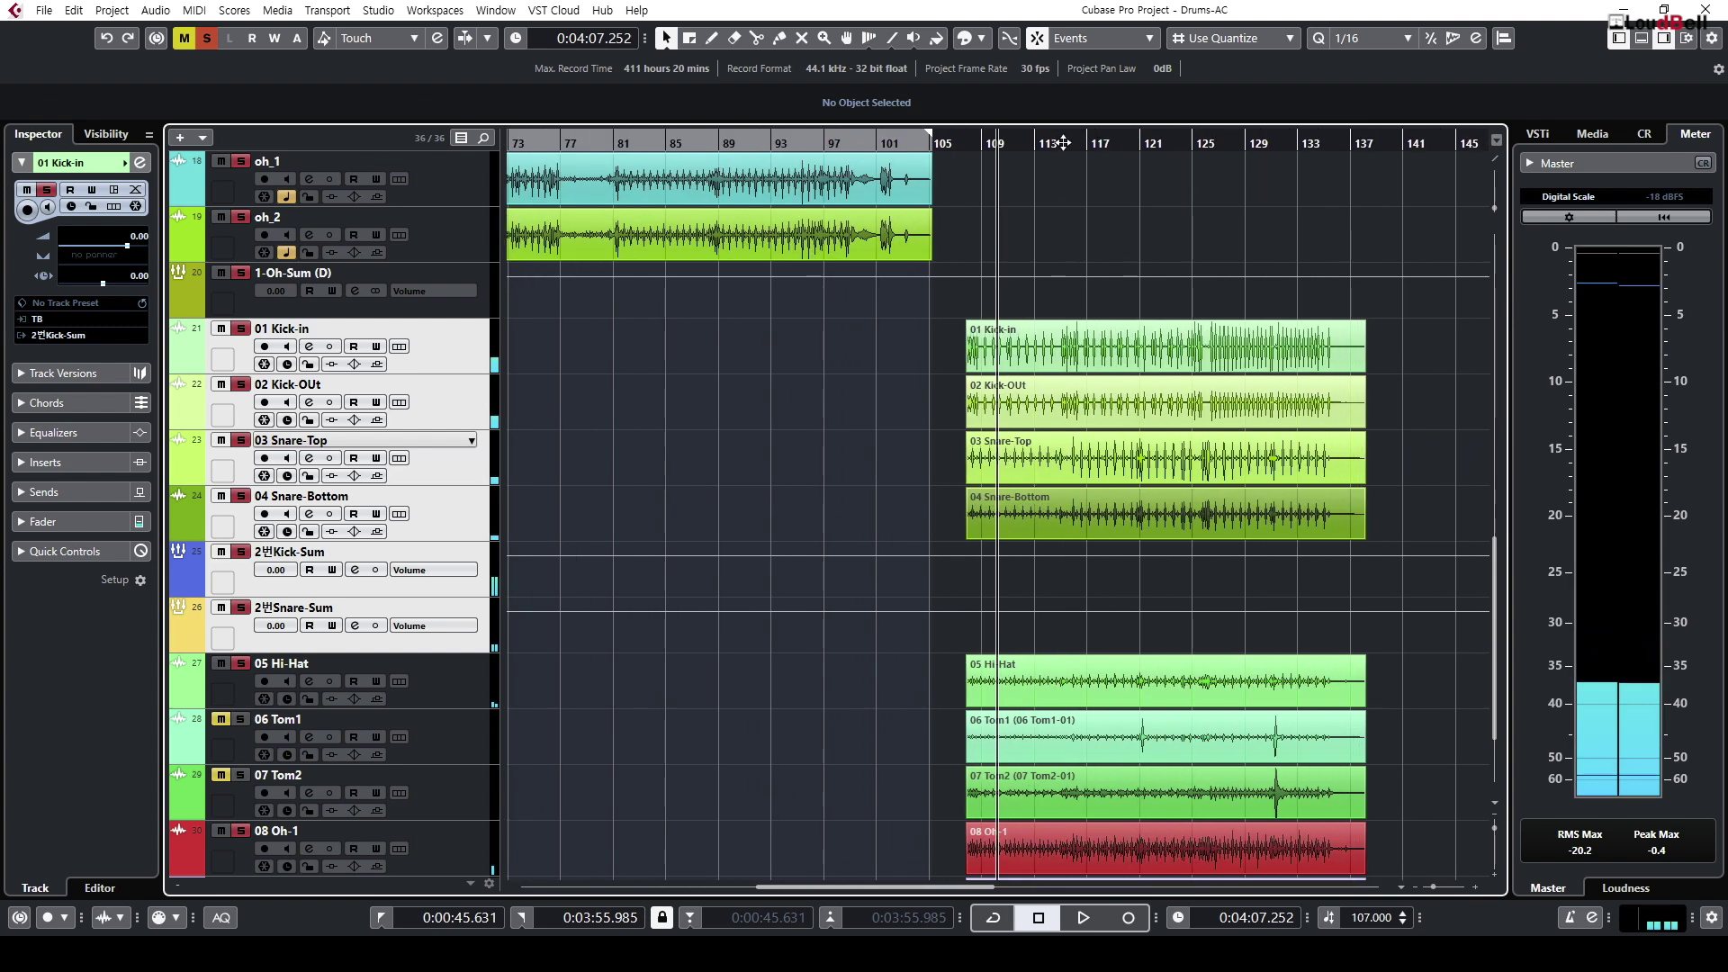
left_click(1063, 143)
key("space")
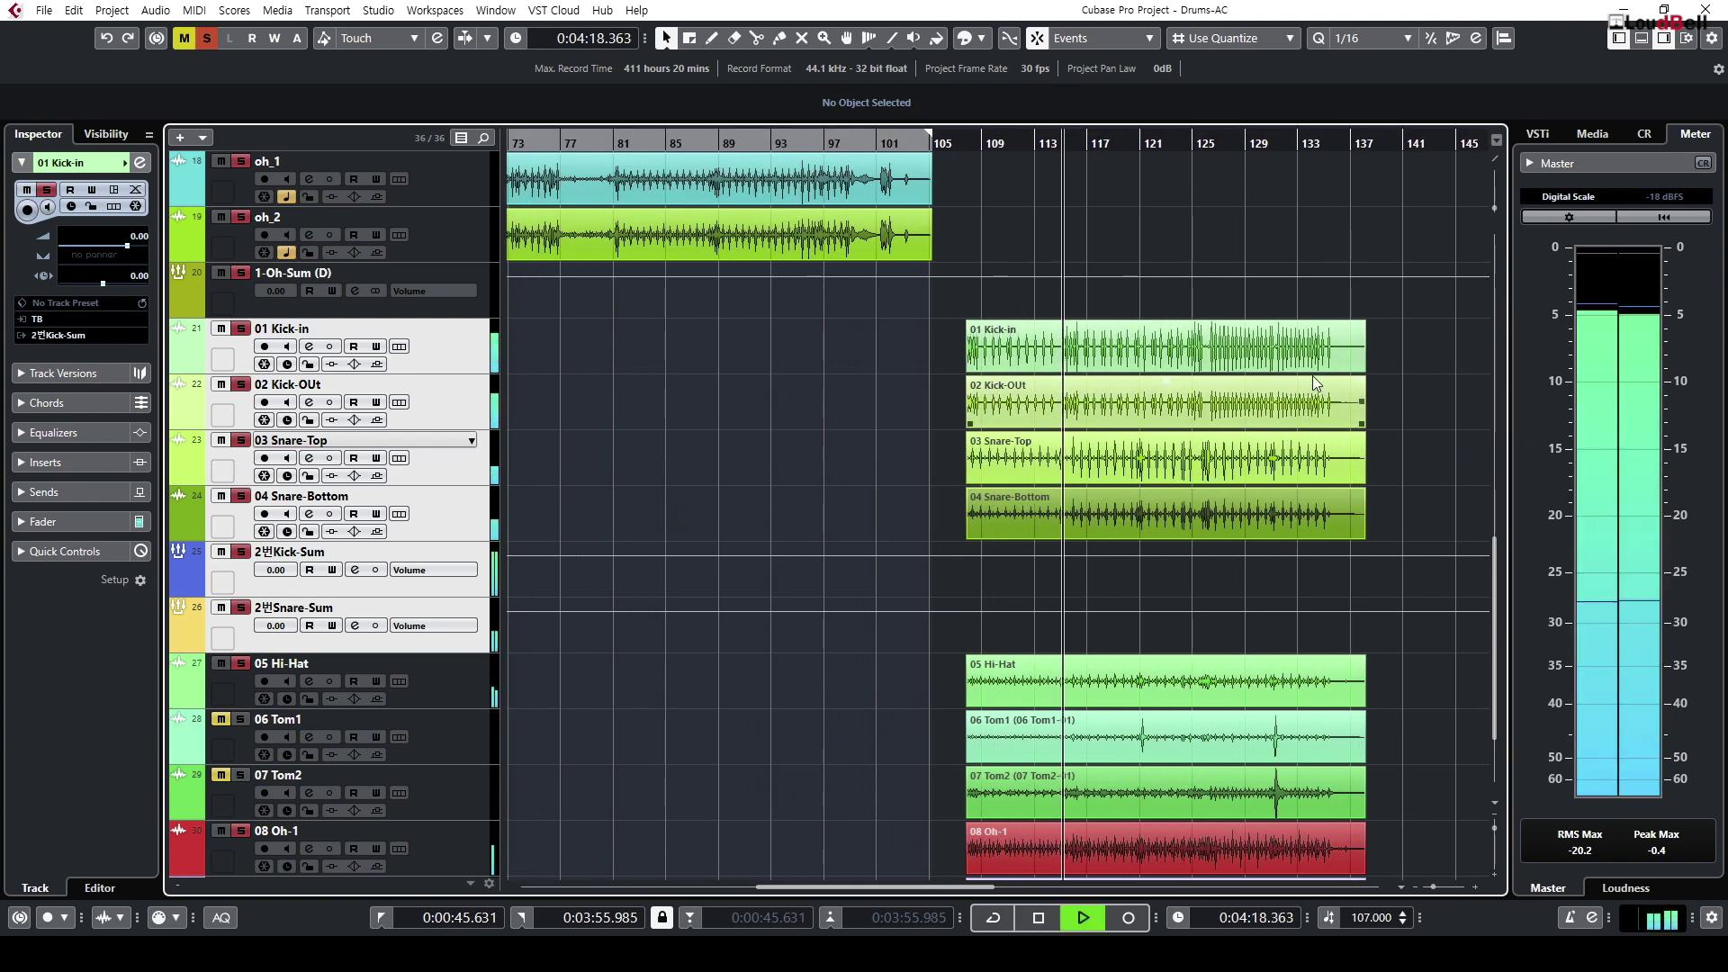
scroll(1309, 369, "down", 3)
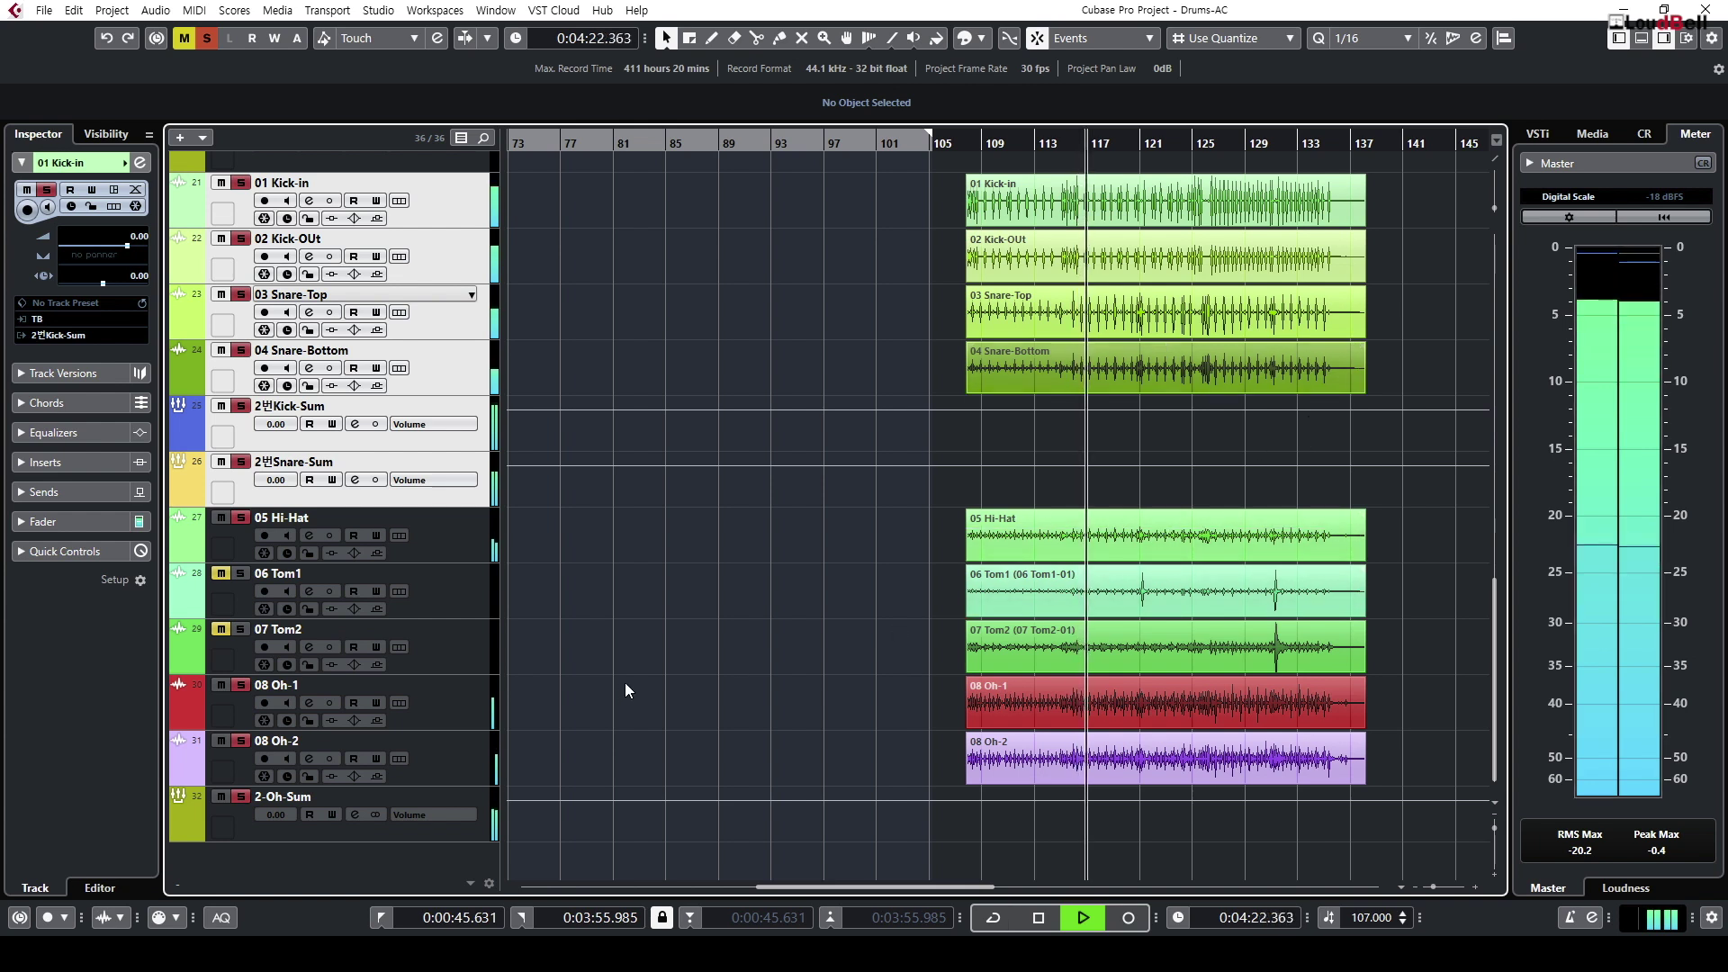
Step: Select the 05 Hi-Hat clip, replay the second recording from that clip's start, and stop playback
left_click(1099, 537)
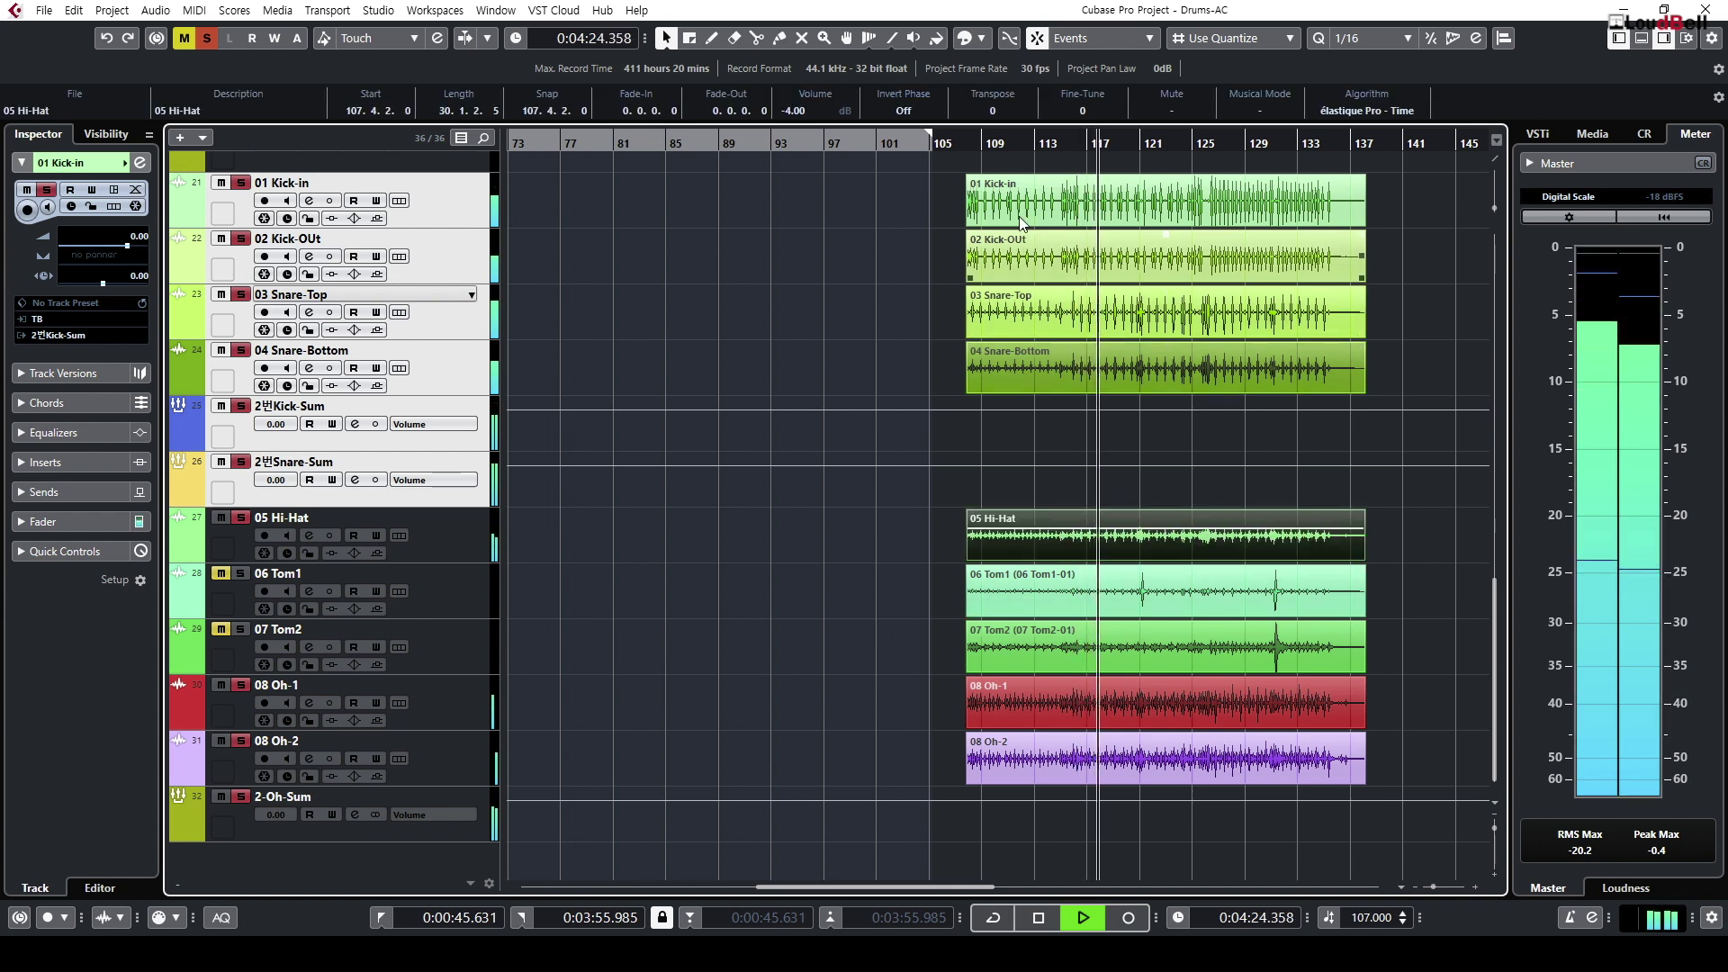
key("l")
scroll(991, 369, "up", 3)
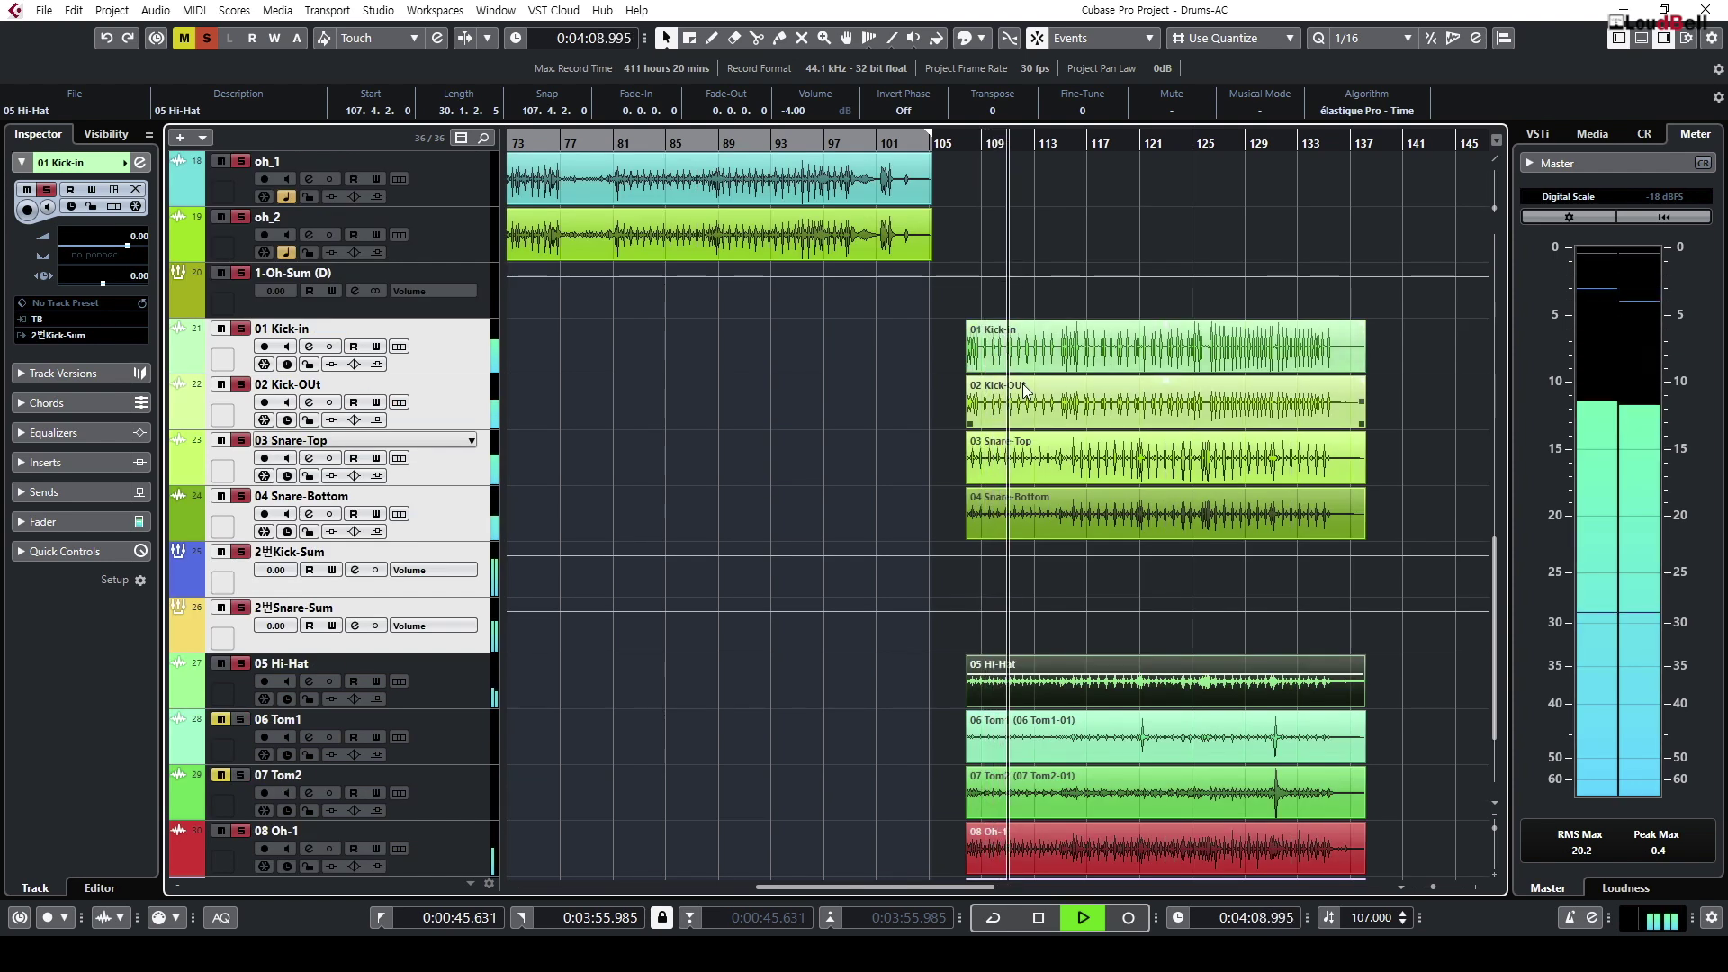
key("space")
Step: Set the 01 Kick-in and 02 Kick-OUt clips to -2 dB volume and play the second recording again
left_click_drag(927, 348, 1235, 400)
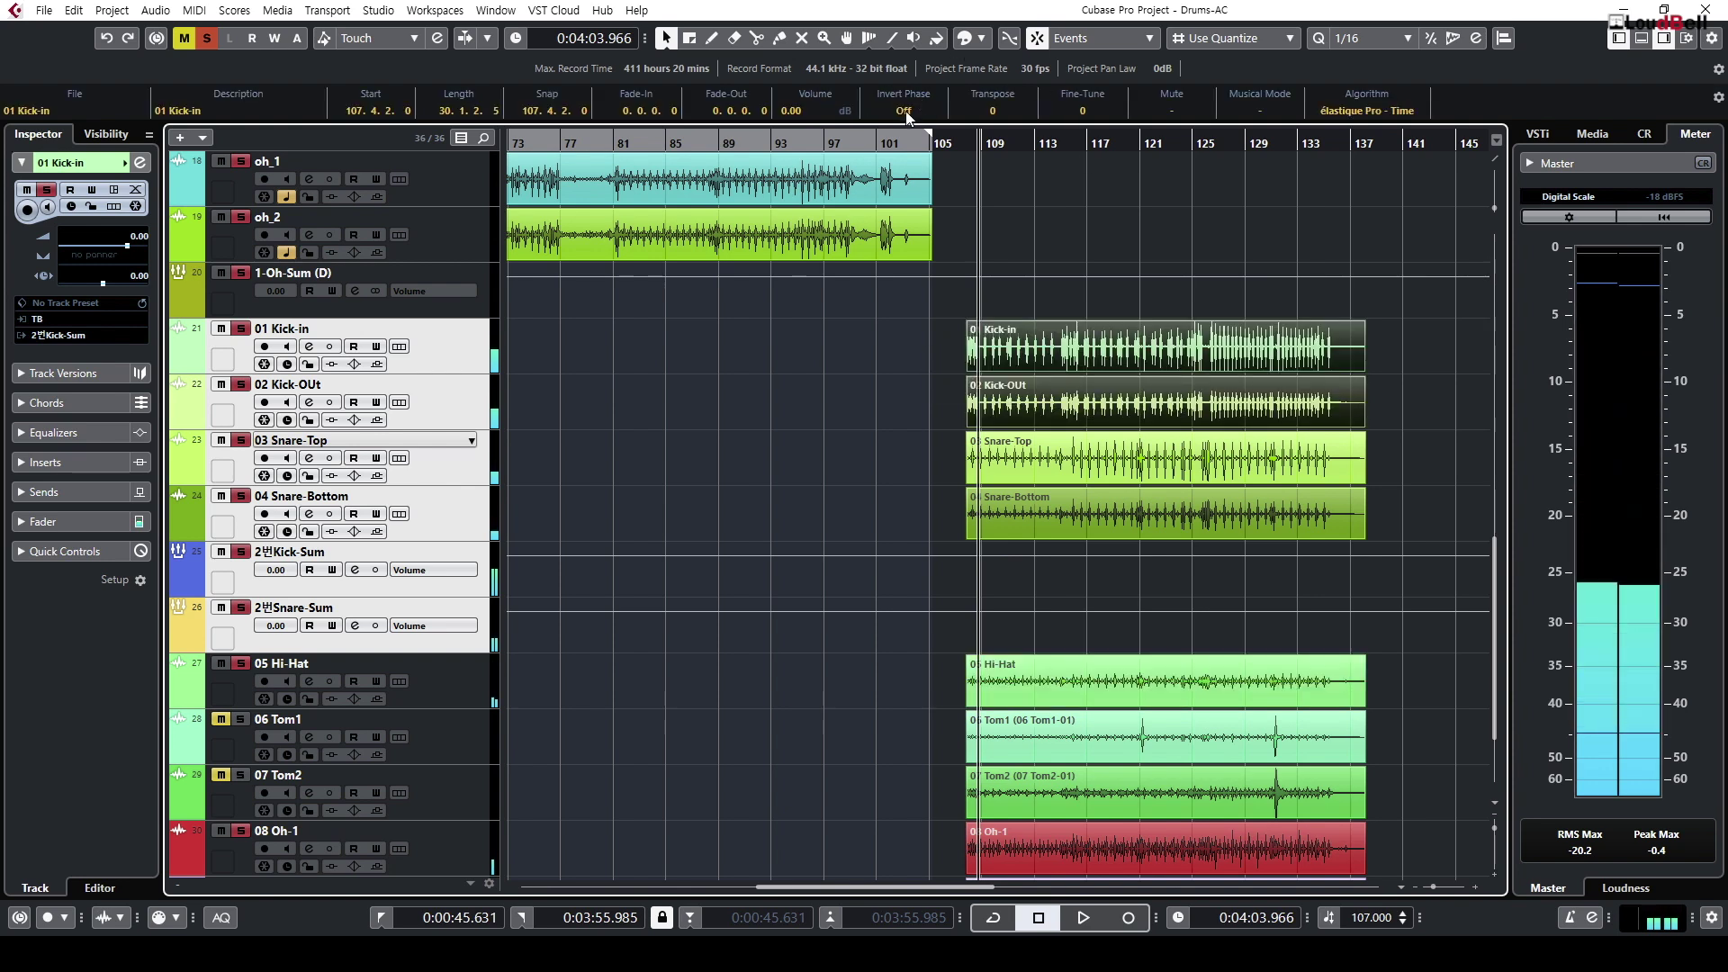
scroll(798, 108, "down", 2)
key("space")
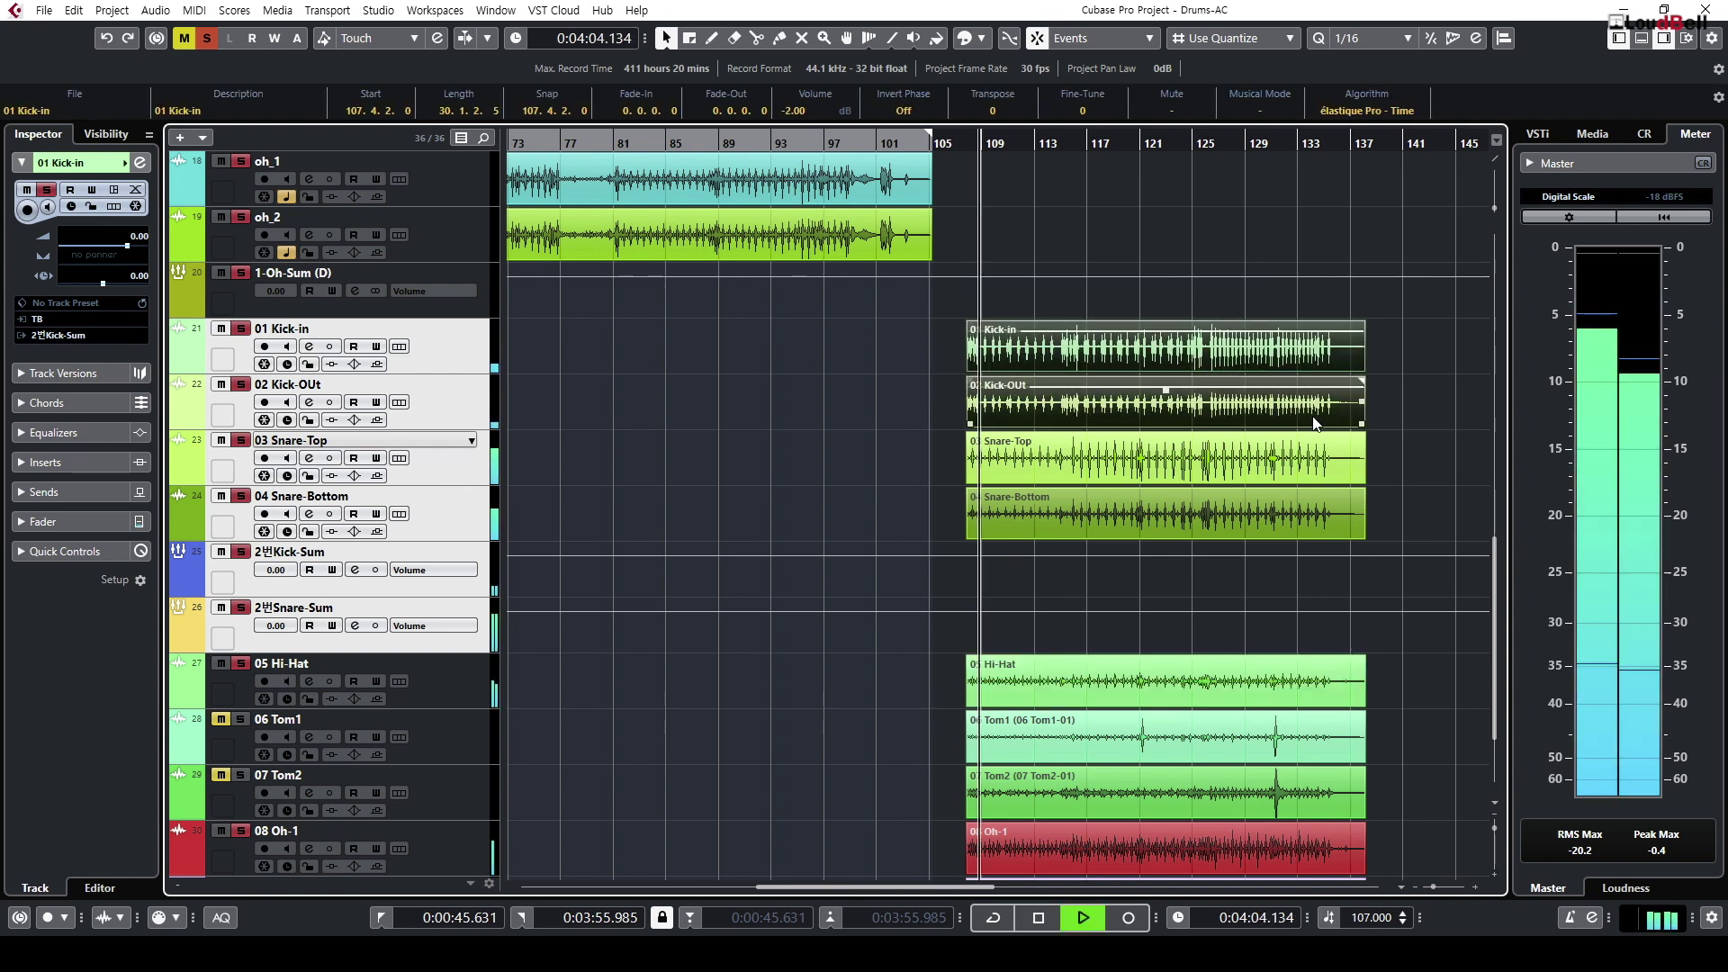
scroll(1088, 403, "up", 5)
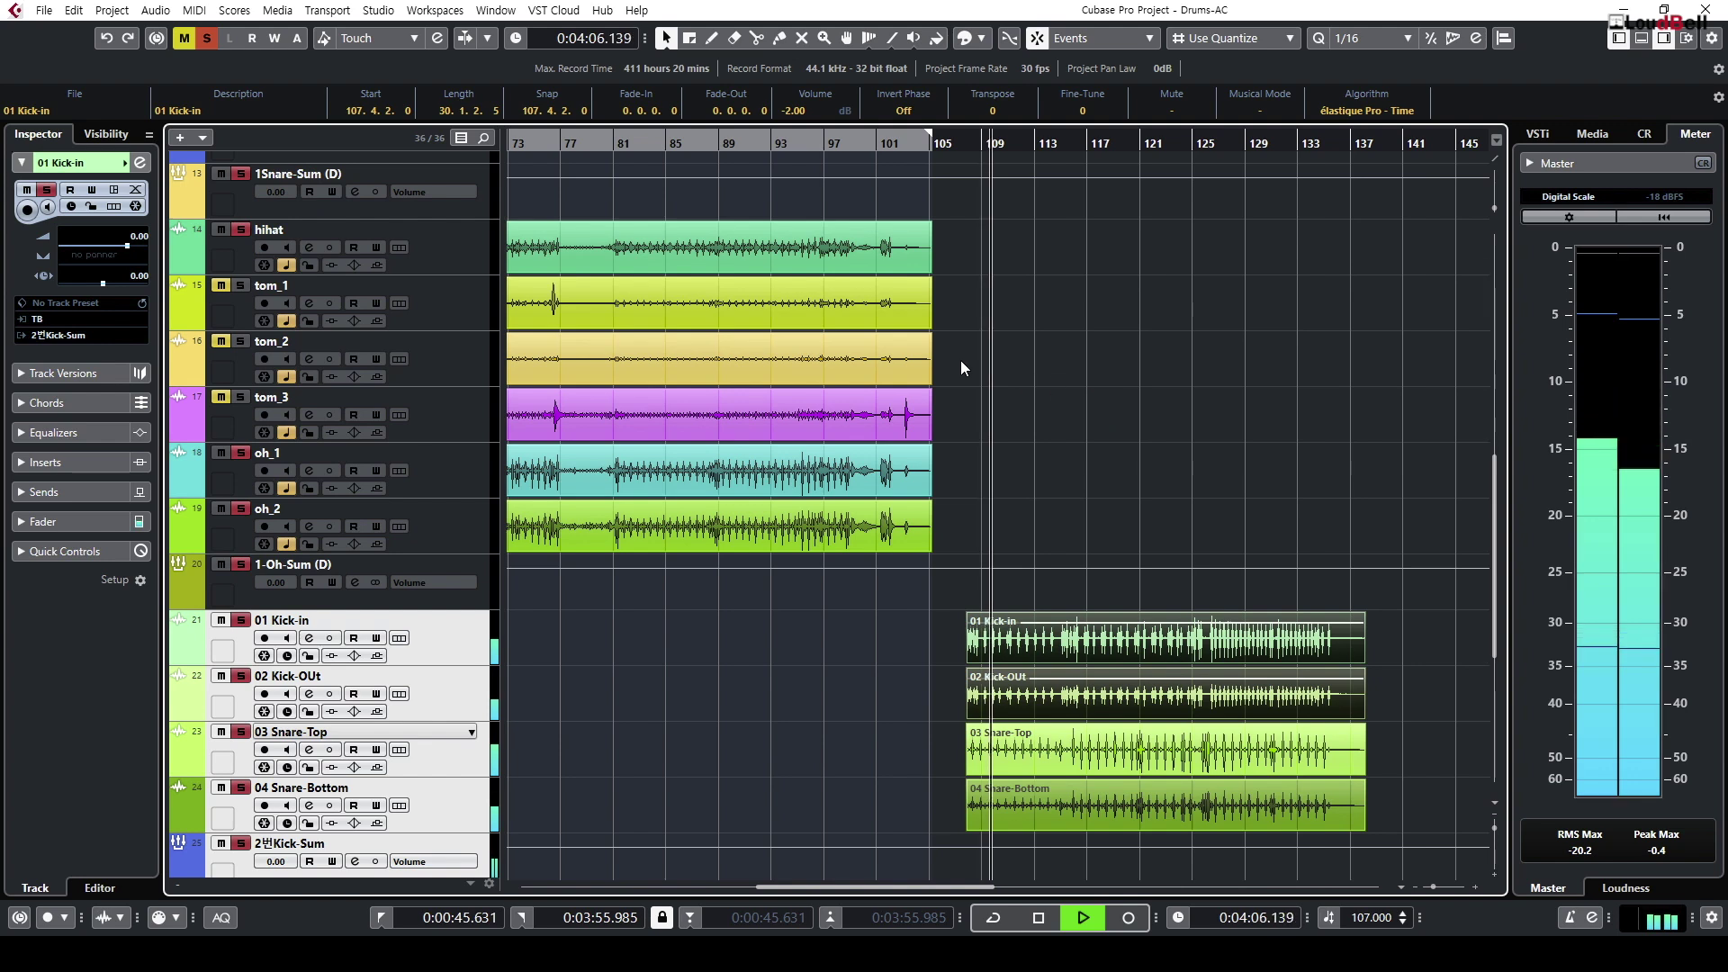
Step: Return to the first recording and play it from about bar 81
key("g")
key("g")
key("g")
key("g")
scroll(990, 357, "up", 4)
left_click(844, 144)
scroll(983, 492, "up", 3)
Step: Set all kick-in and kick_out clips of the first recording to -2 dB volume and replay from about bar 81
left_click_drag(1018, 558, 827, 495)
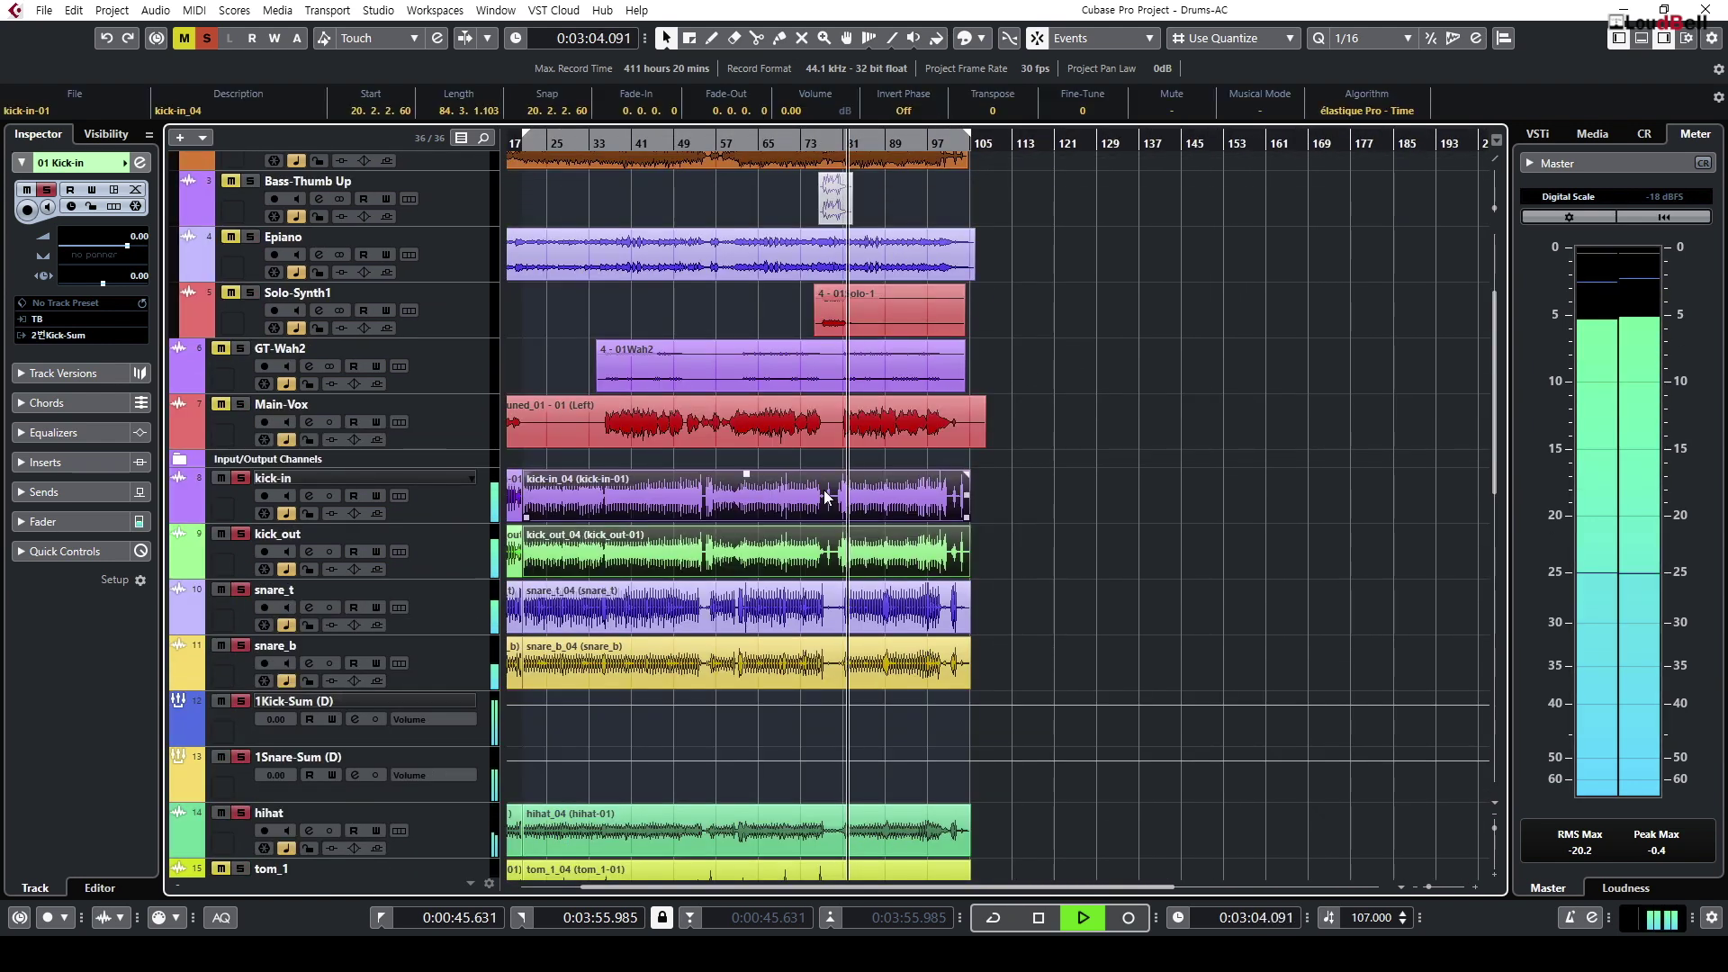
key("space")
key("g")
key("g")
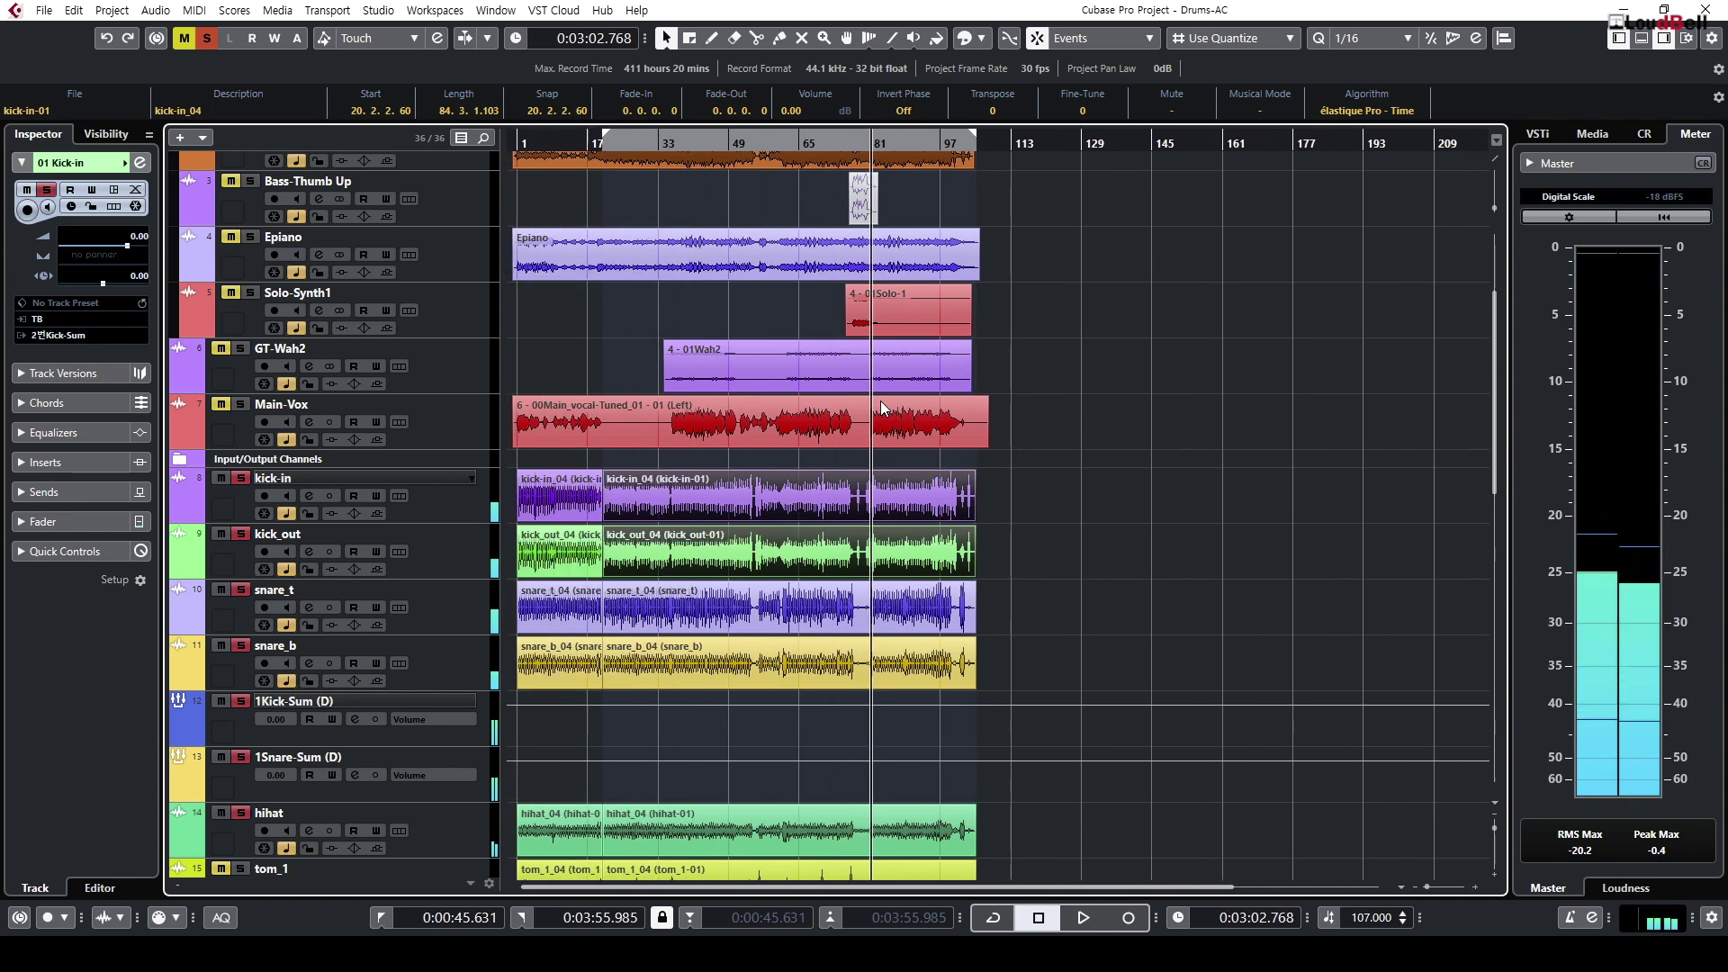
left_click_drag(974, 558, 427, 484)
scroll(800, 113, "down", 2)
key("space")
key("h")
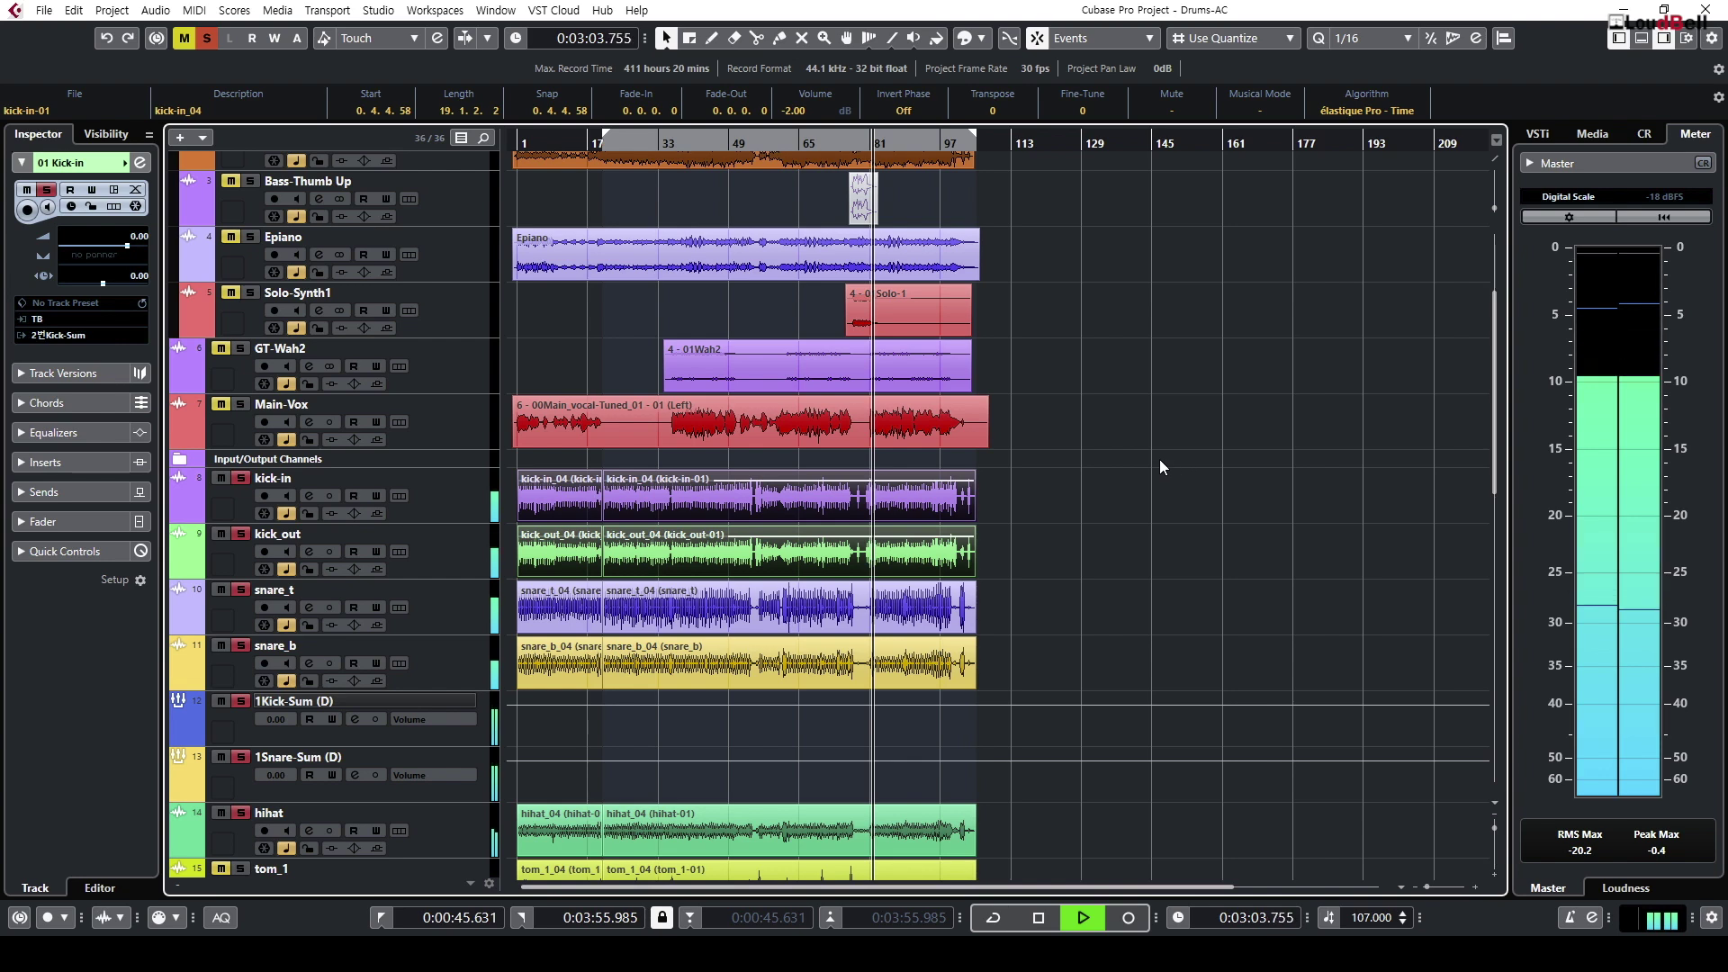
scroll(1160, 463, "down", 3)
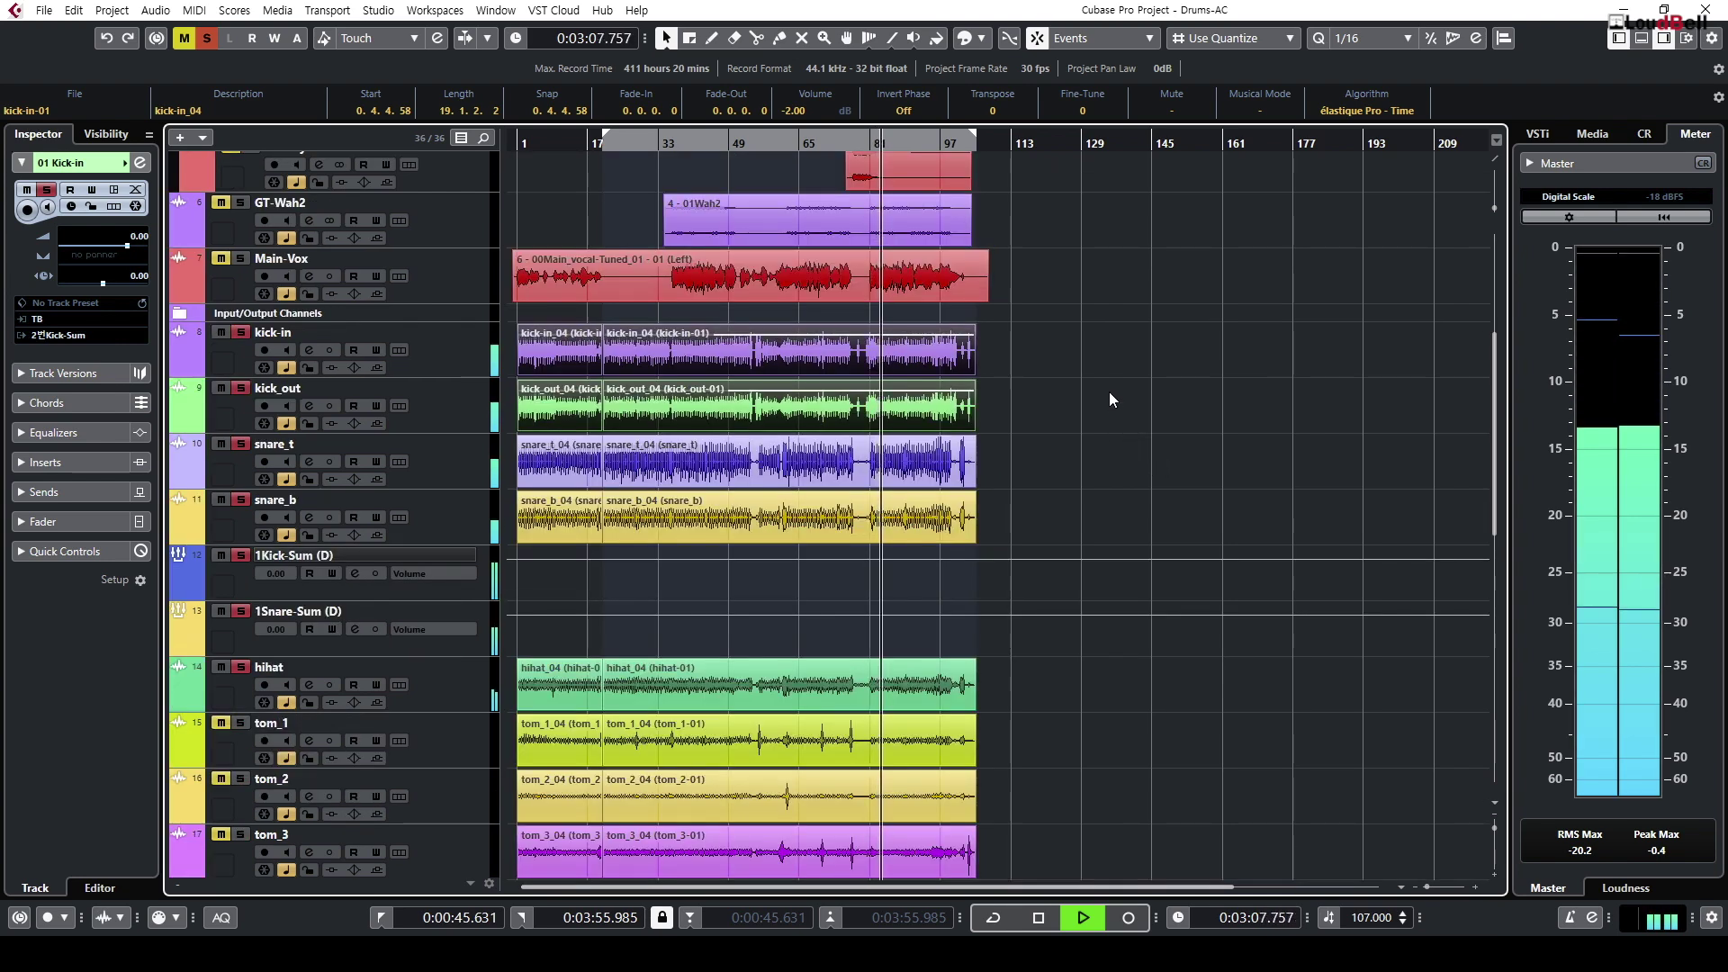
key("space")
Step: Clear the clip selection and select the first recording's tom_1 to tom_3 tracks
scroll(1099, 405, "down", 3)
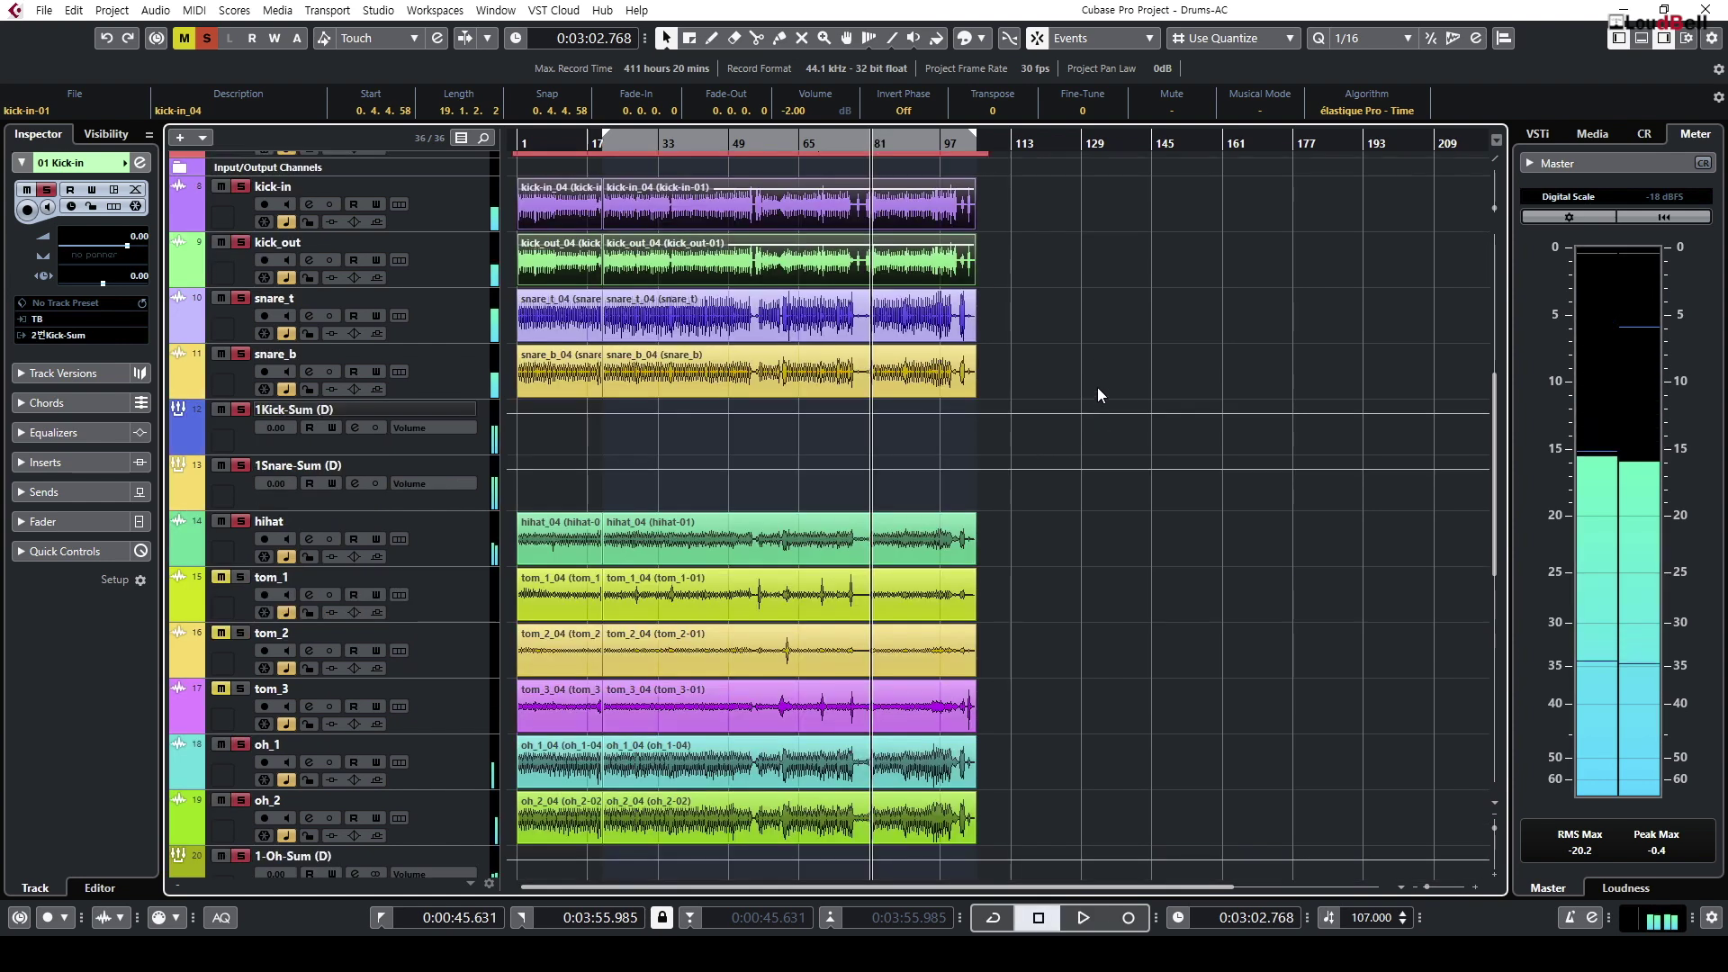
scroll(1094, 402, "down", 5)
key("g")
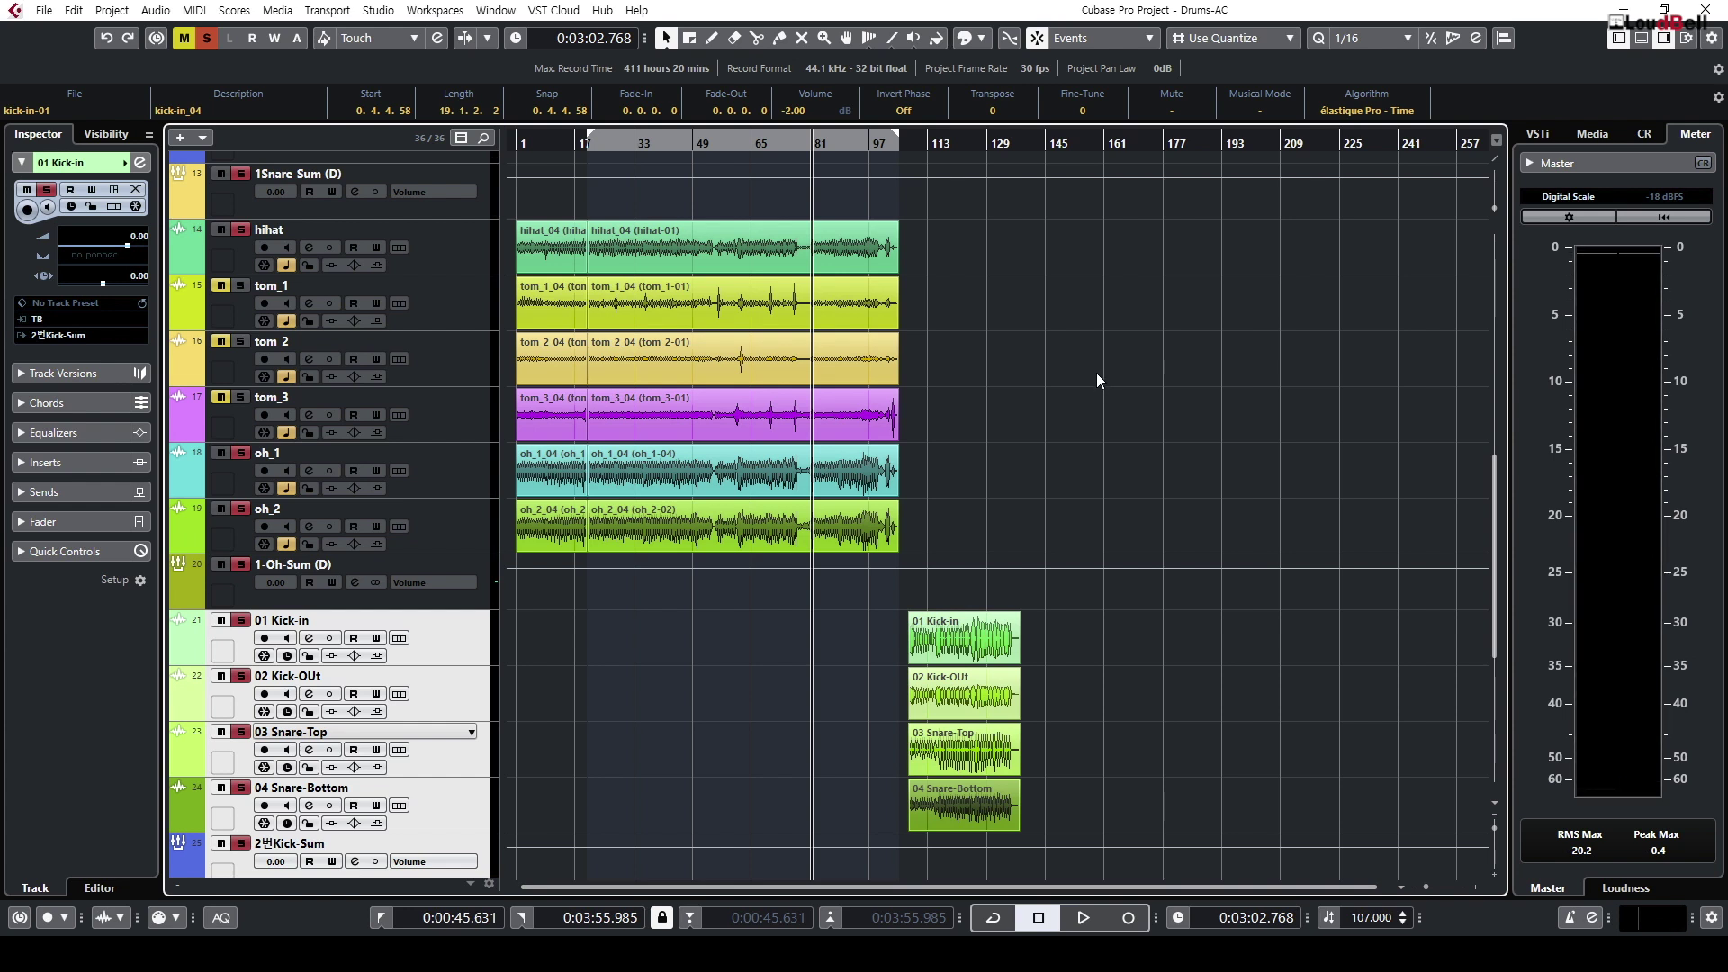
left_click(1026, 360)
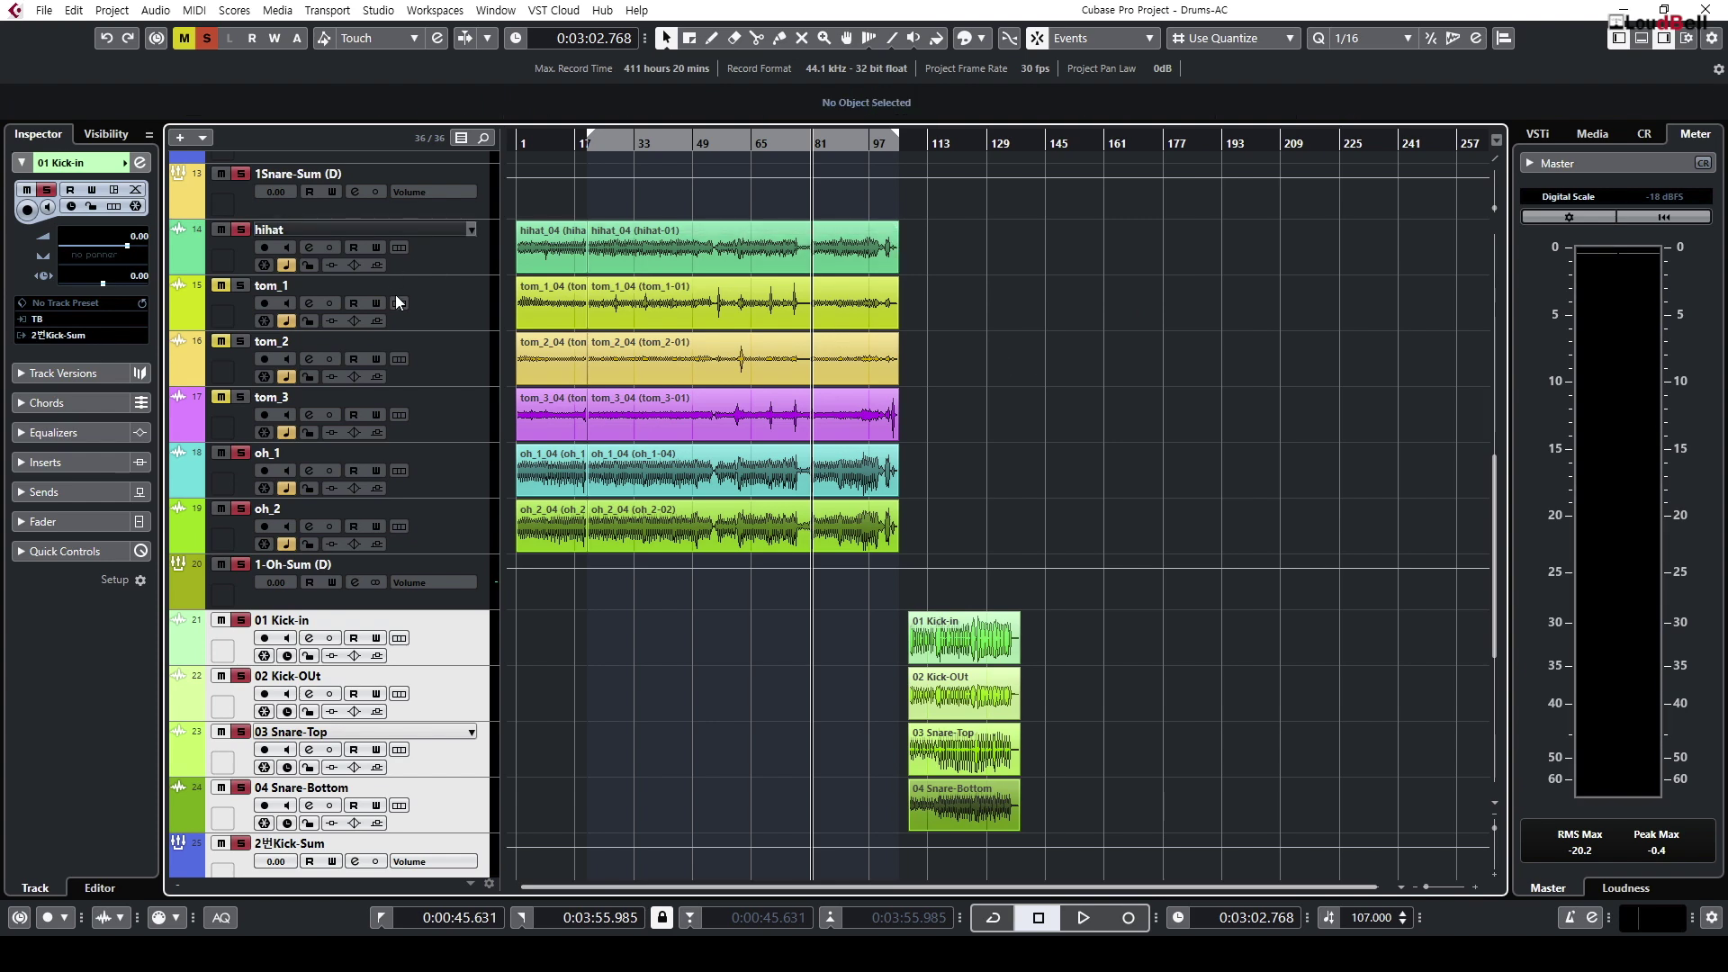
left_click(471, 308)
left_click(441, 408, "shift")
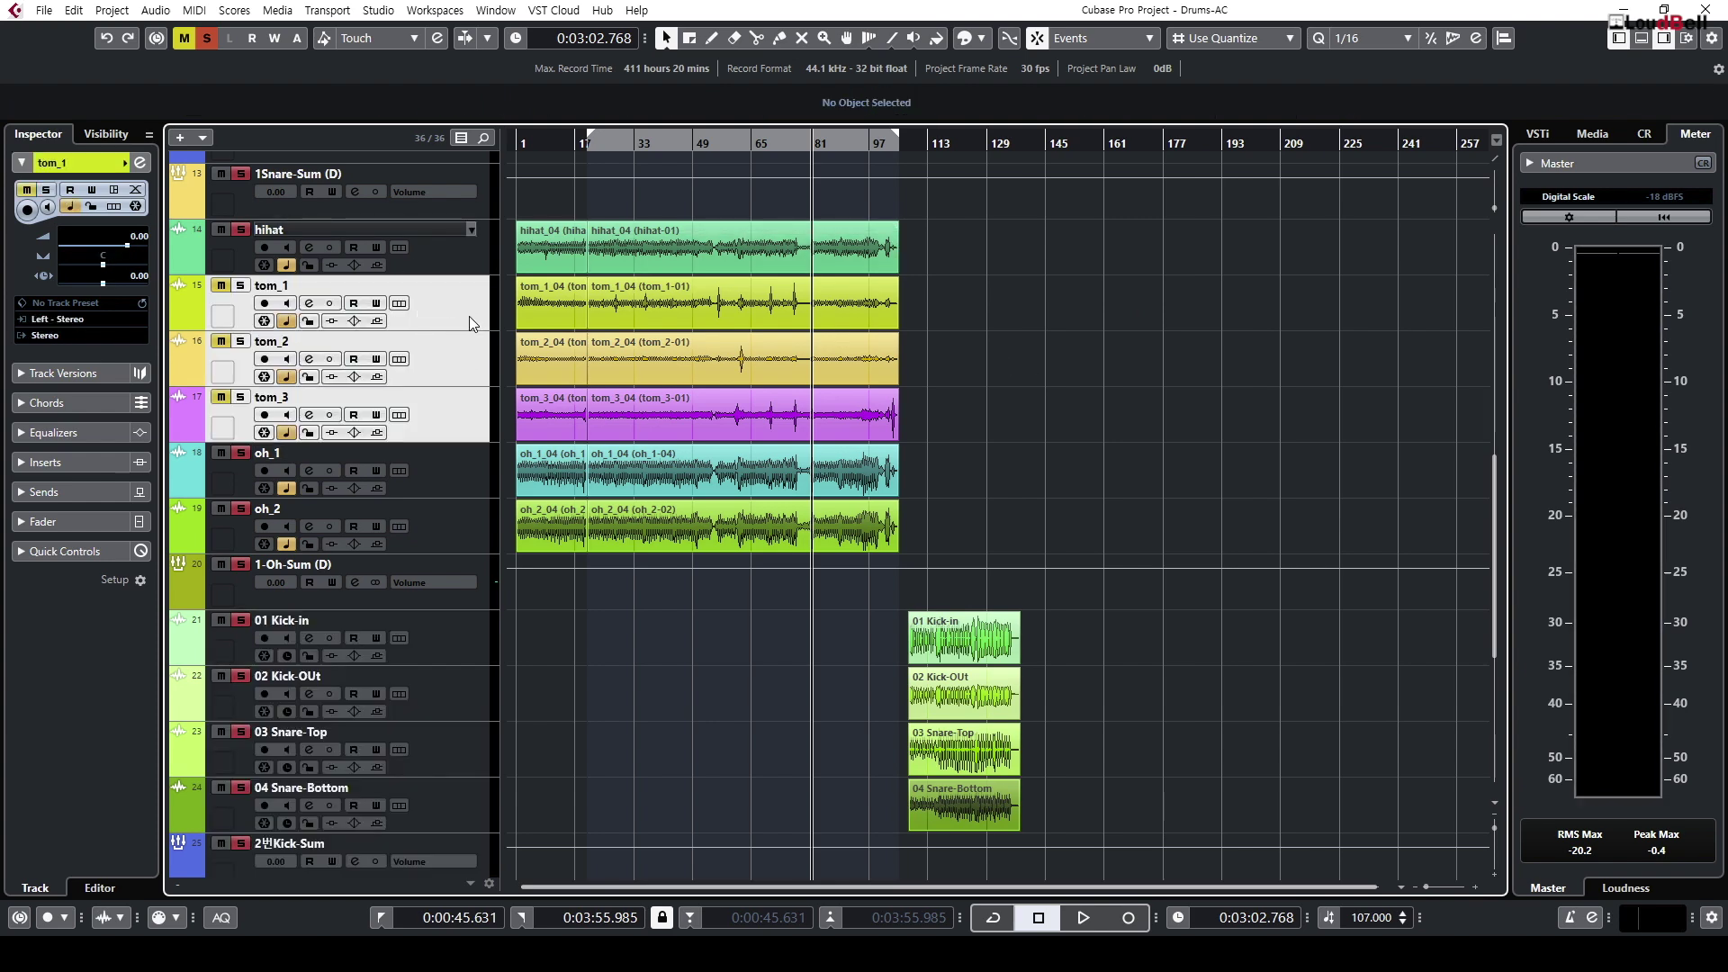
left_click(468, 316)
left_click(454, 434)
Step: Select the 06 Tom1 and 07 Tom2 tracks, set the locators around the second recording's clips, and play from their start
scroll(455, 435, "down", 5)
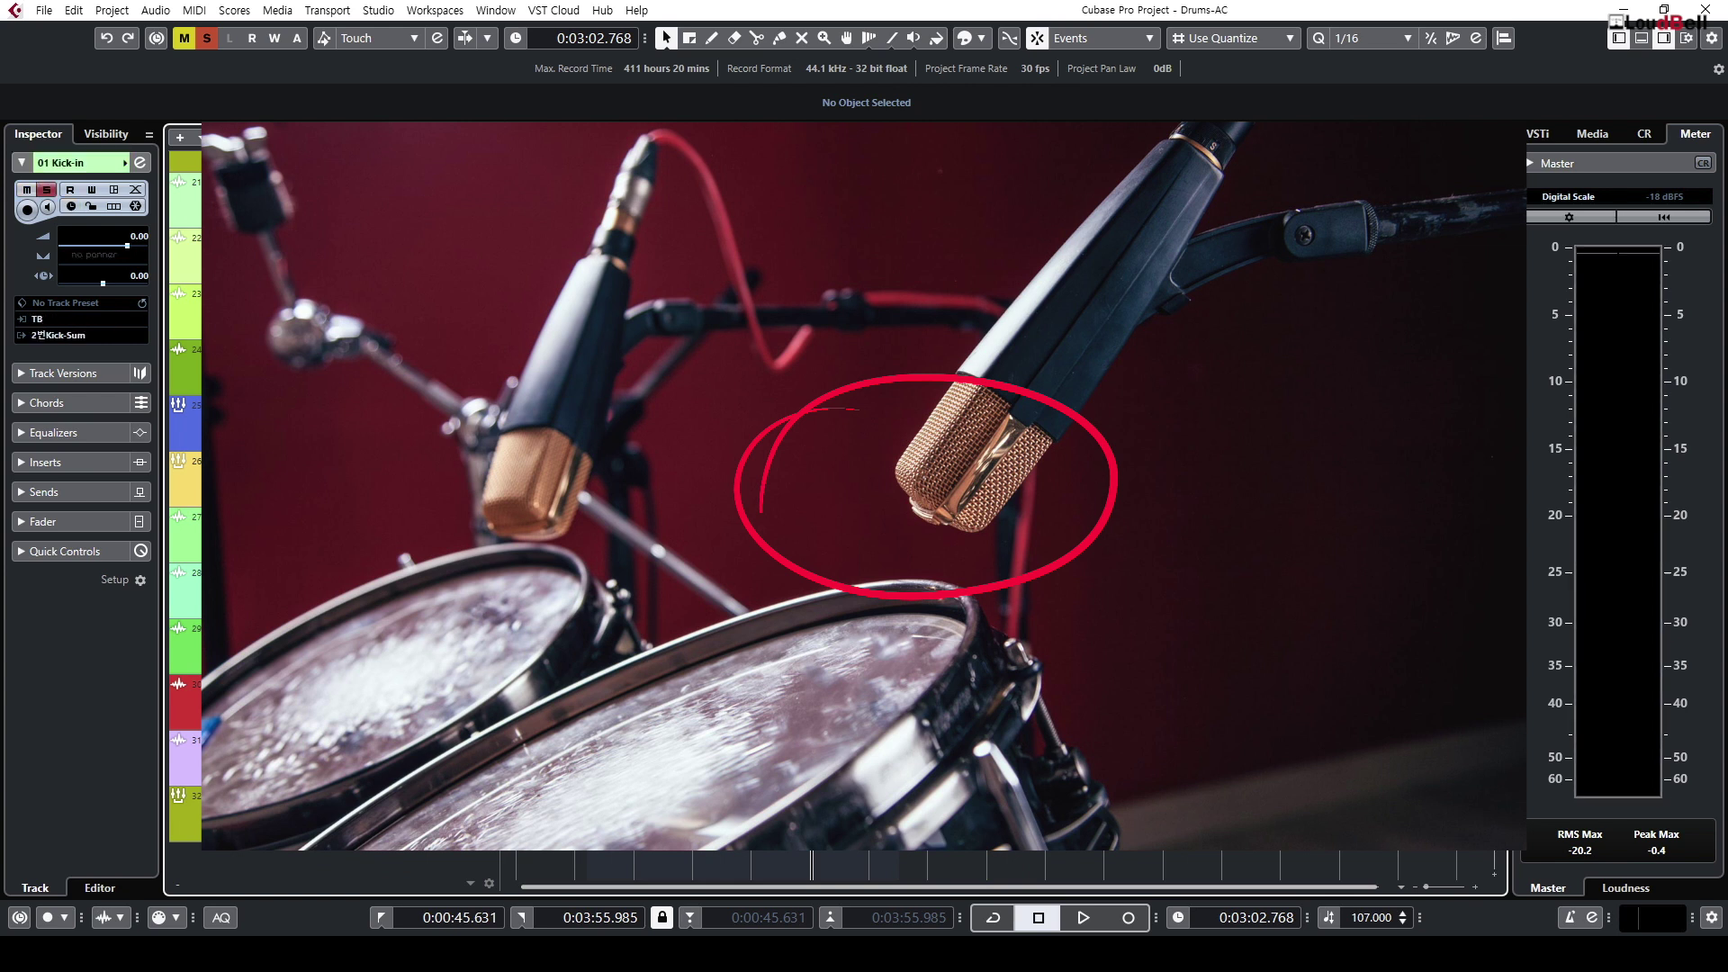
left_click(444, 647)
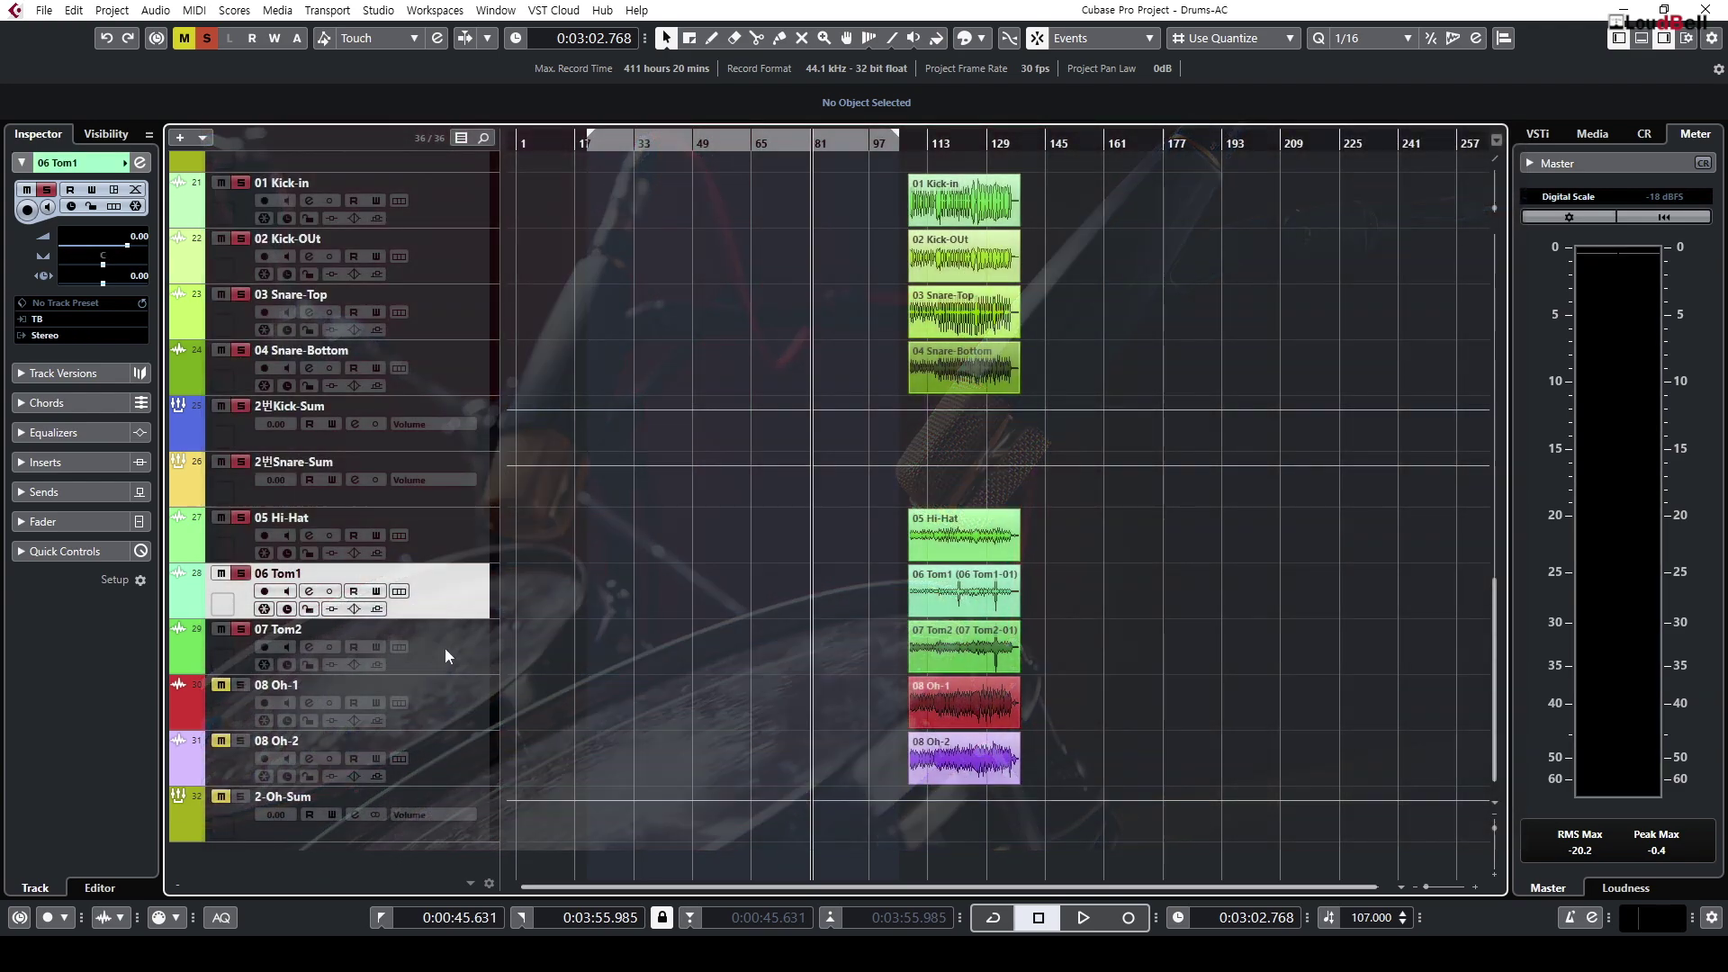
left_click(442, 585)
left_click(464, 644, "shift")
left_click_drag(937, 142, 941, 296)
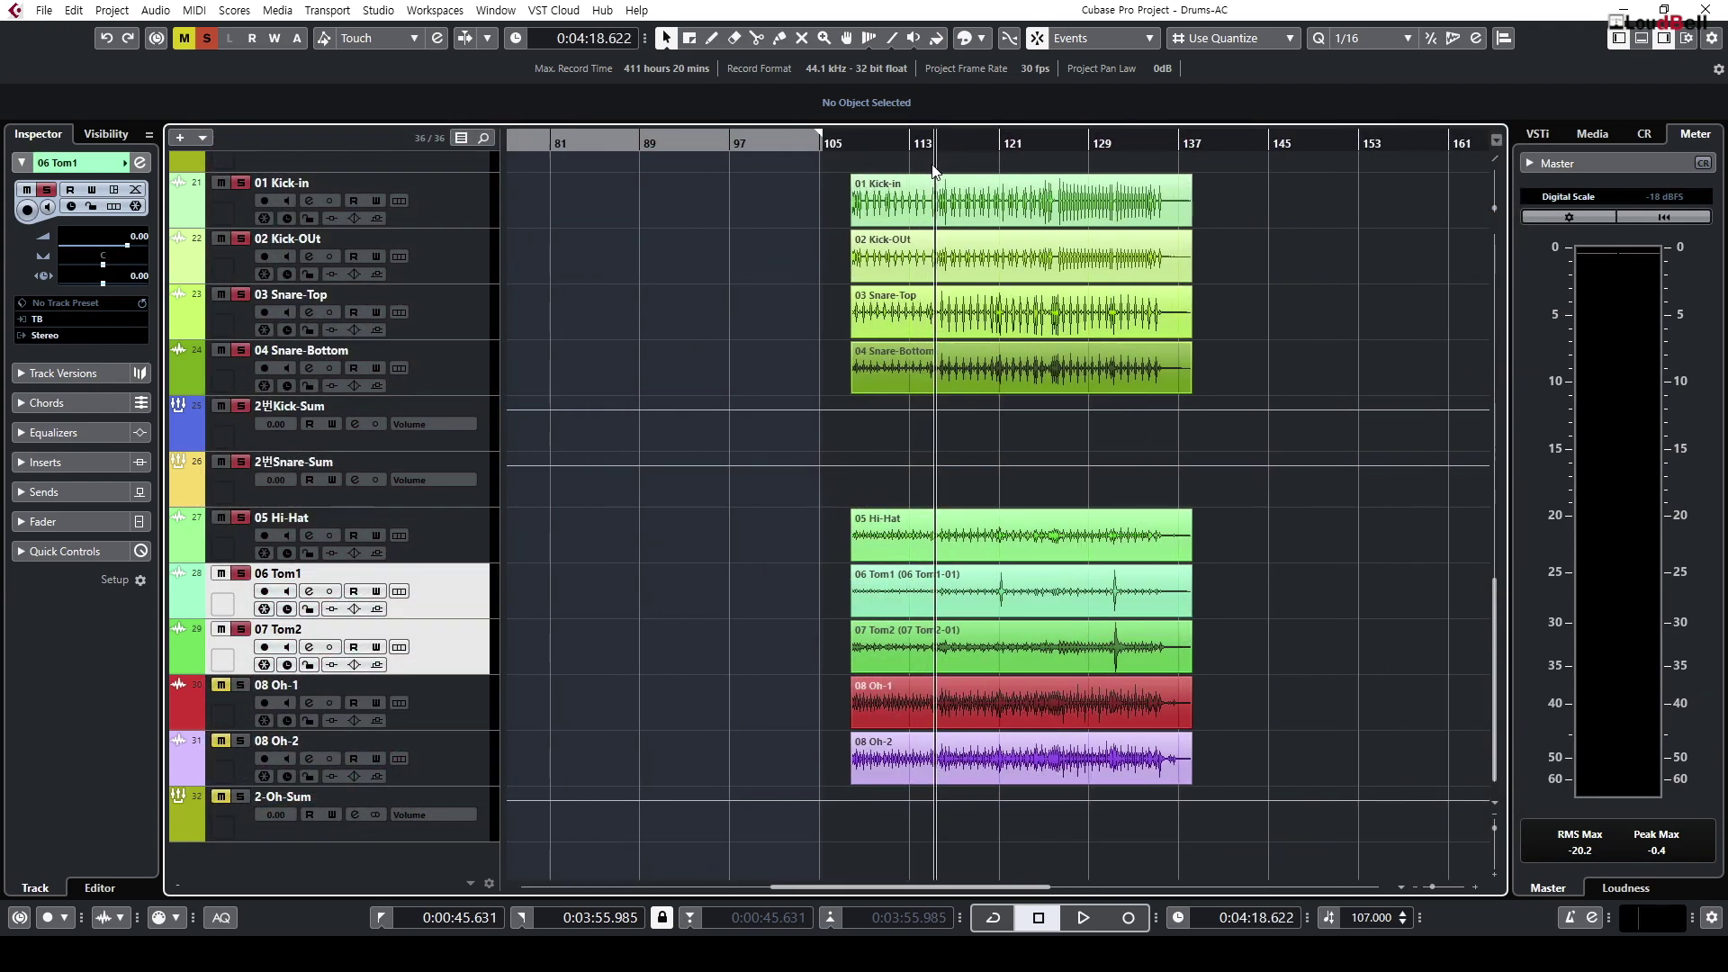
left_click_drag(1252, 667, 794, 193)
key("p")
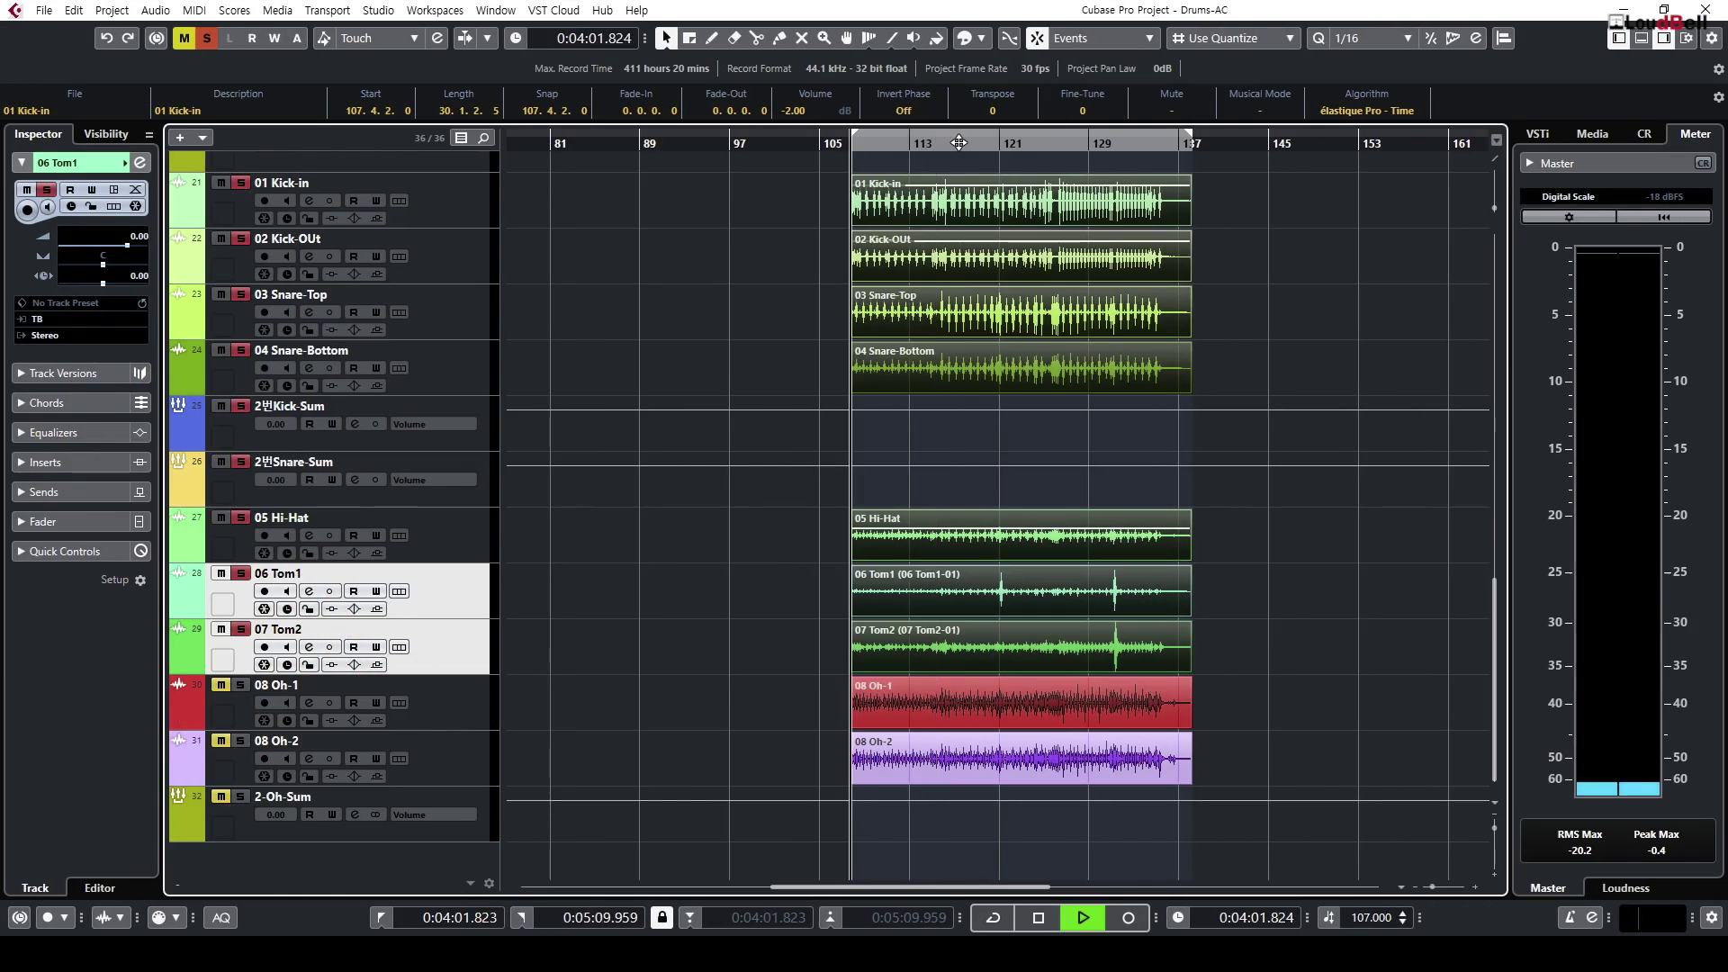
Step: Compare the second recording with 06 Tom1 and 07 Tom2 alternately muted and soloed, leave both soloed, and stop playback
left_click(660, 615)
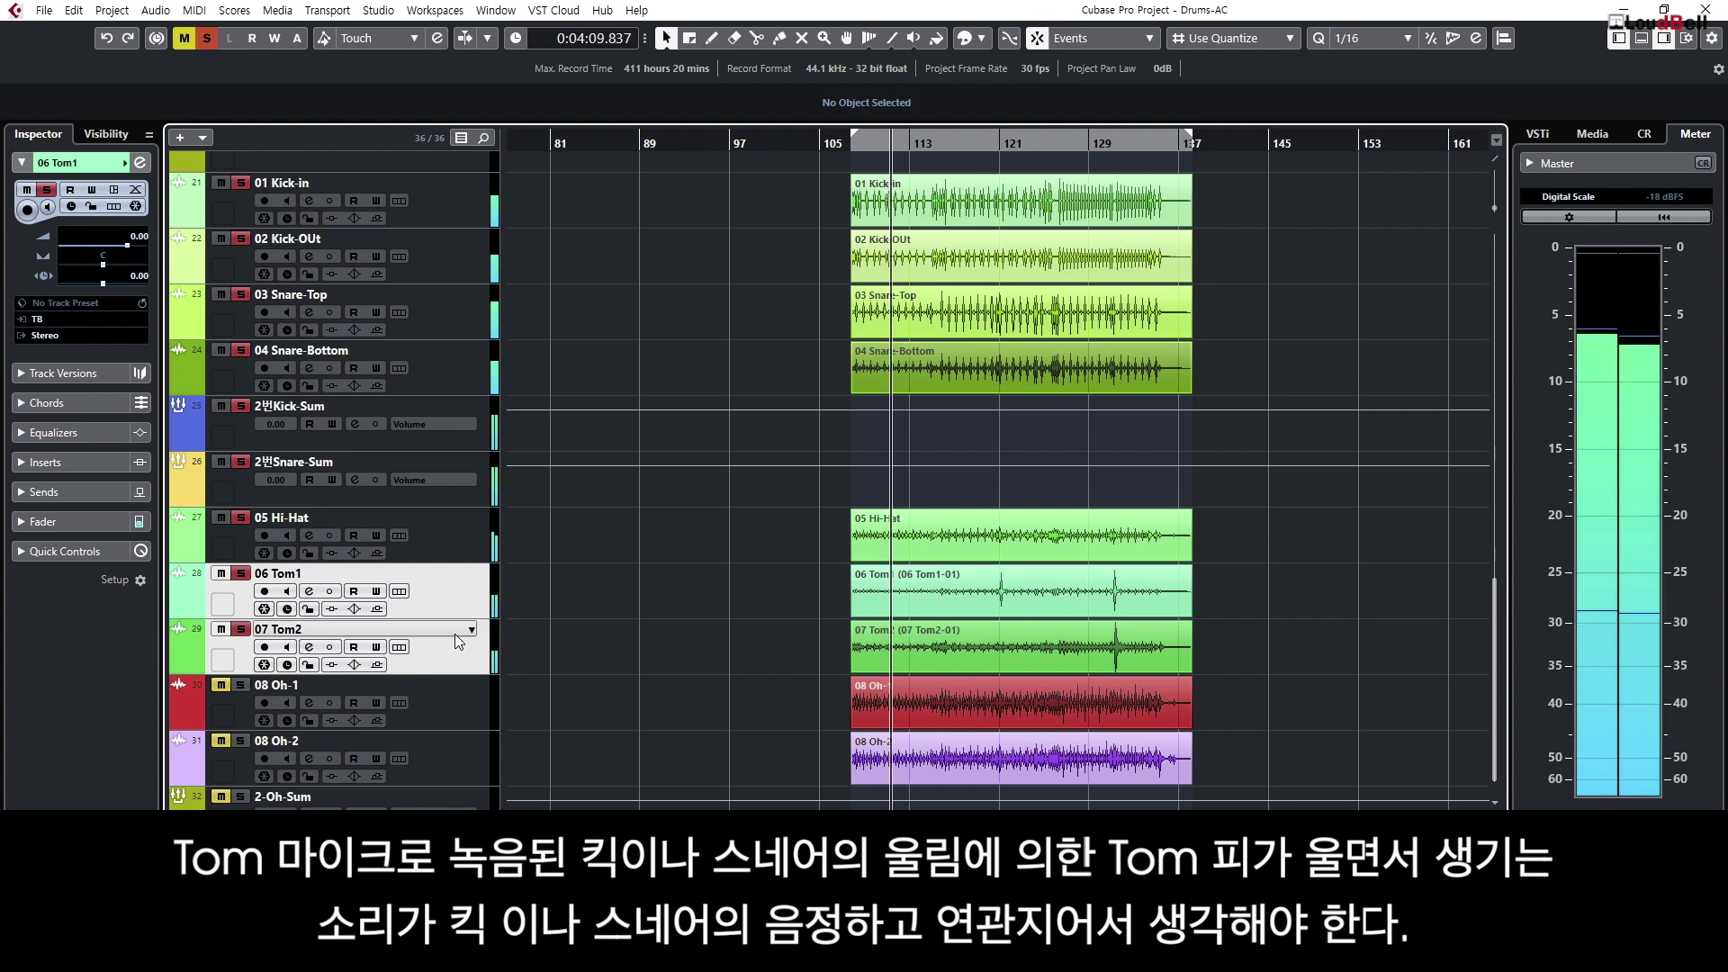
key("s")
key("m")
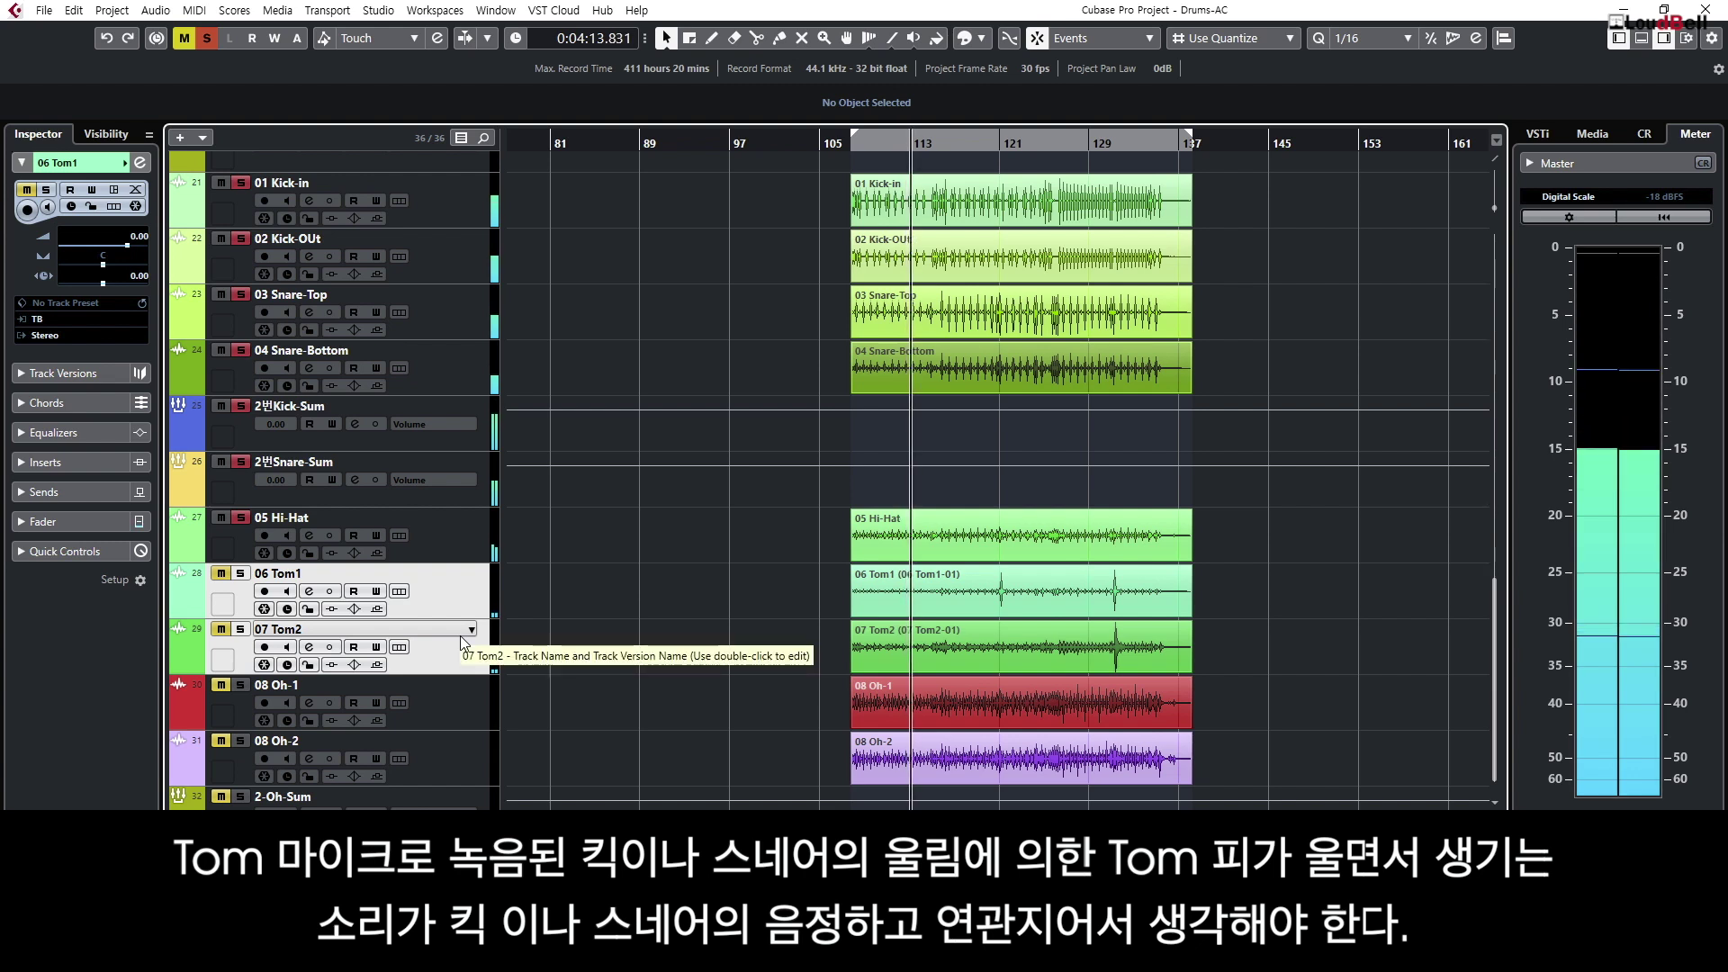
key("m")
key("s")
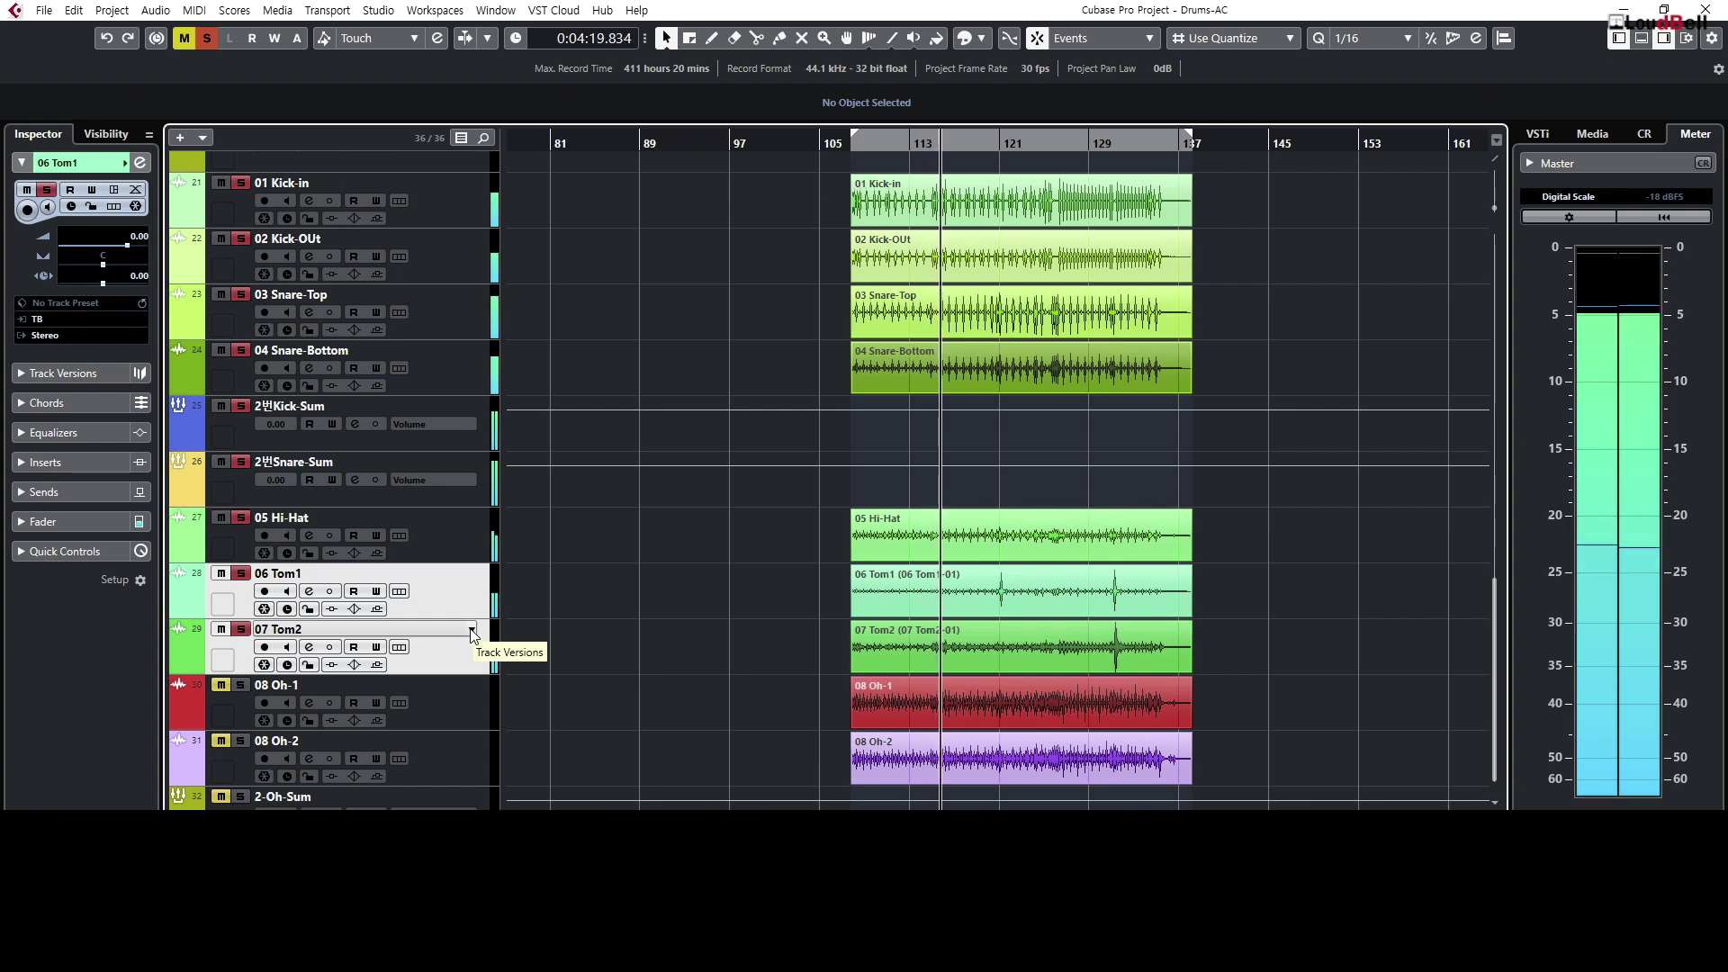
key("s")
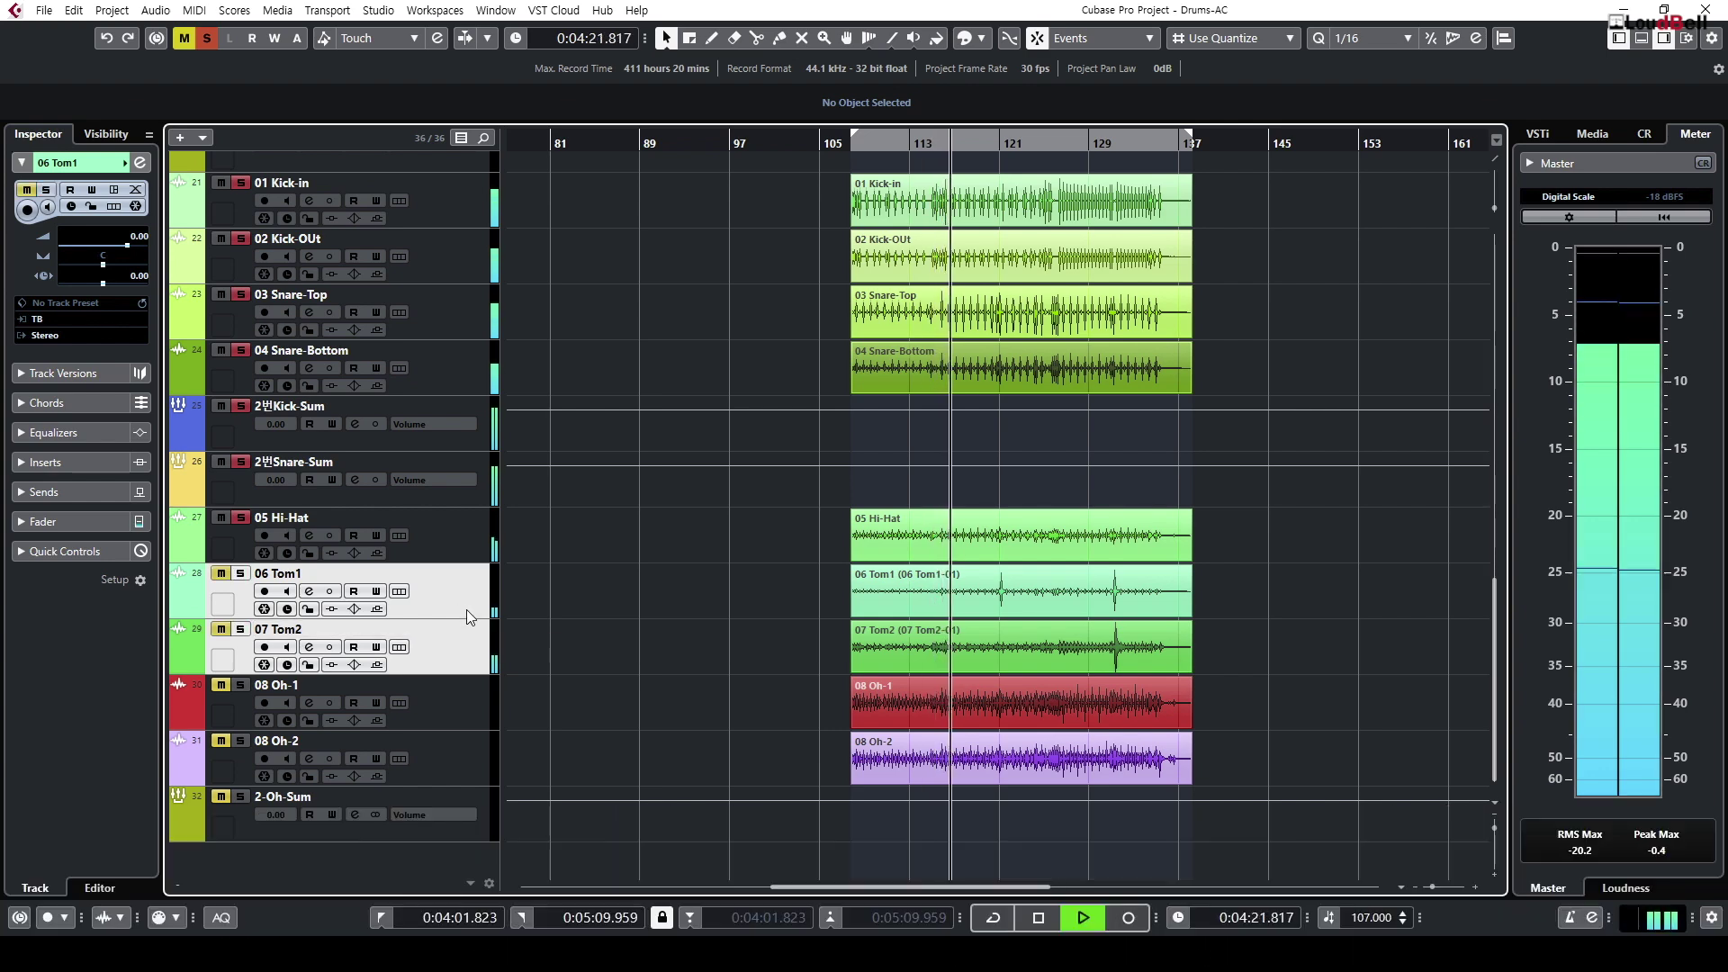
key("s")
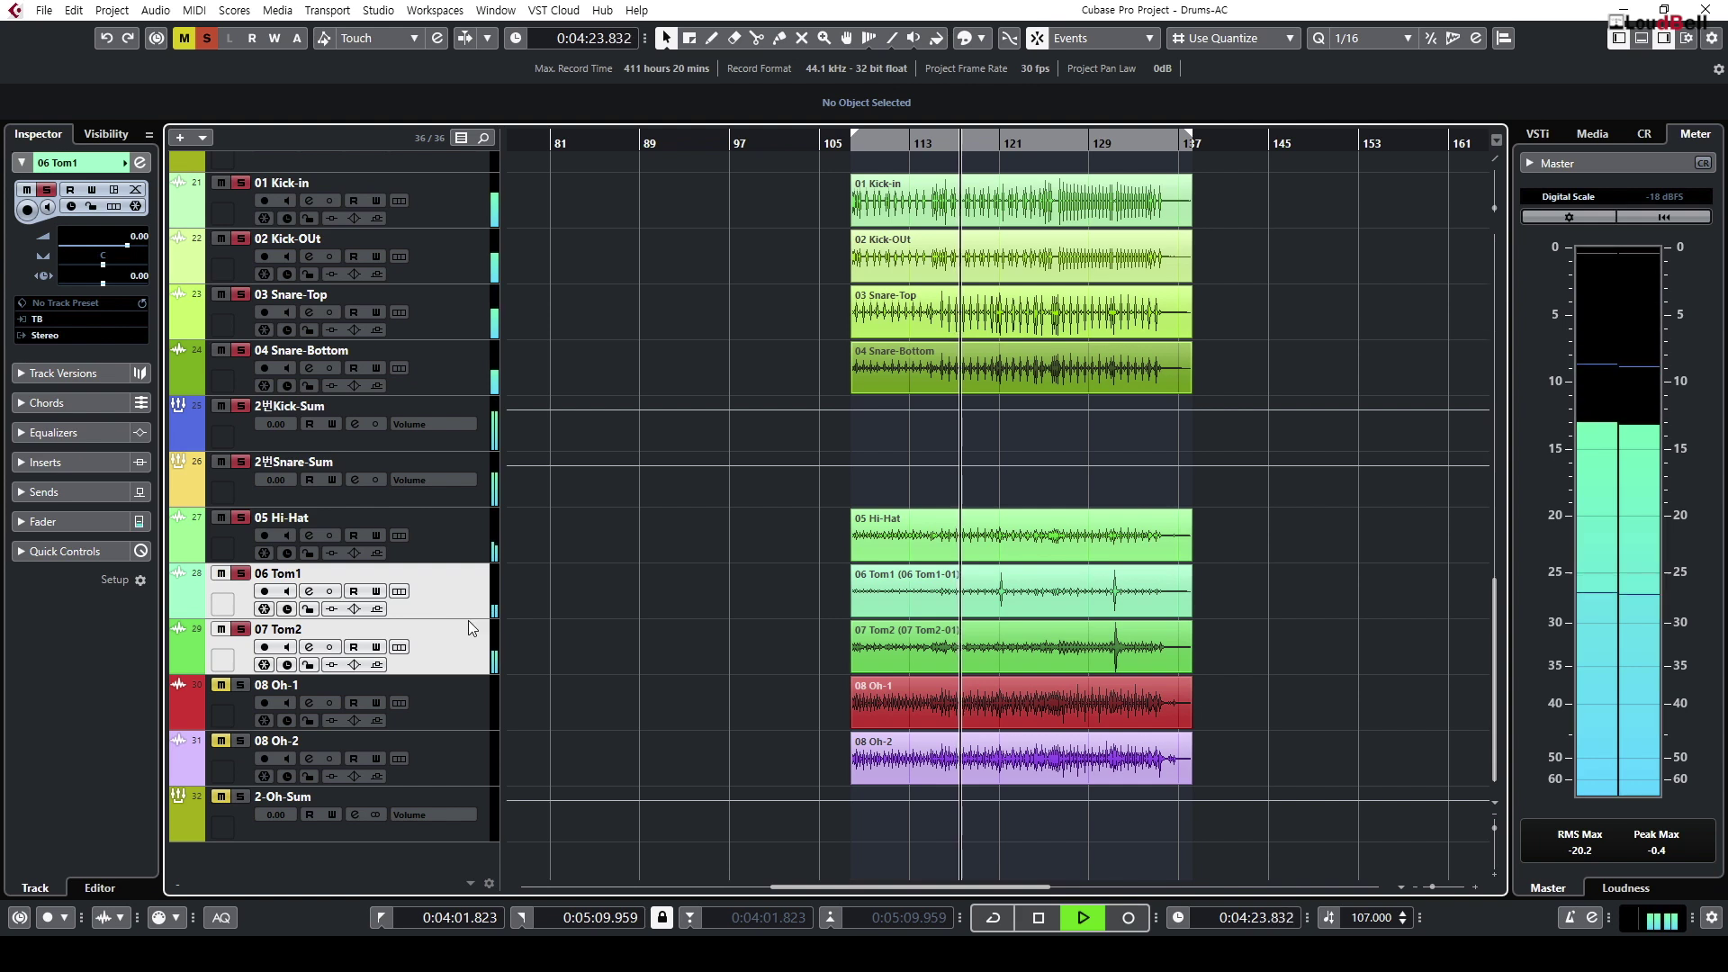
key("space")
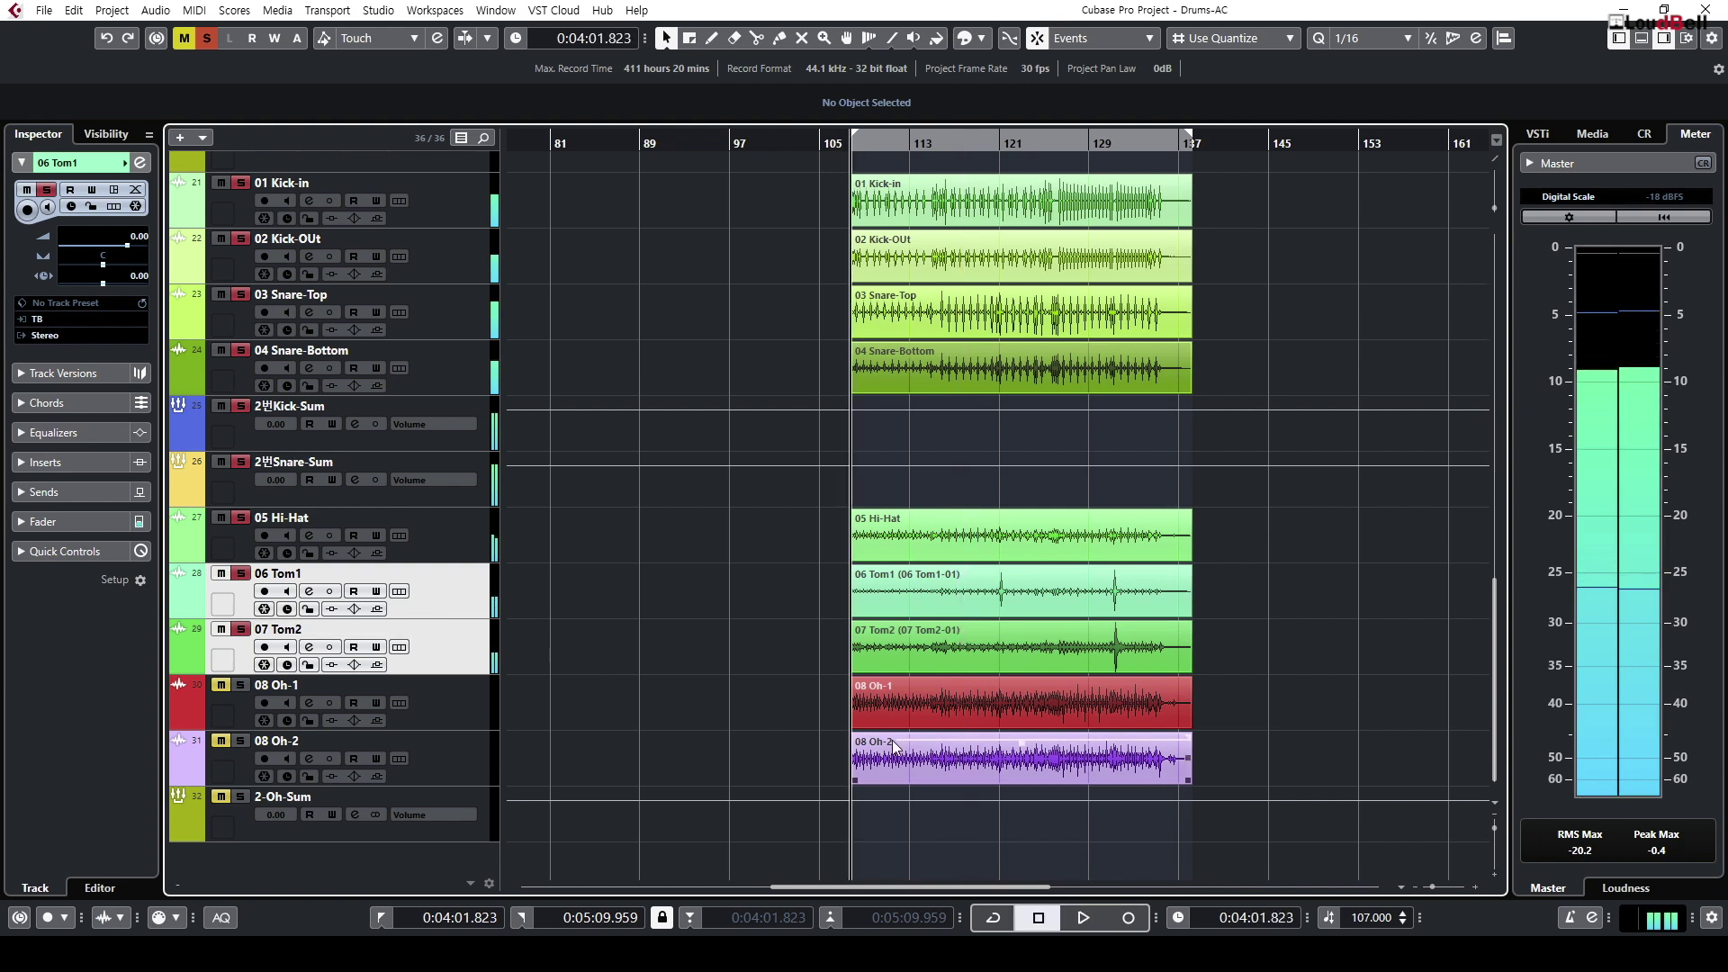
Step: Select the 06 Tom1 and 07 Tom2 clips and examine the Tom1 waveform up close
left_click_drag(1173, 637, 1168, 637)
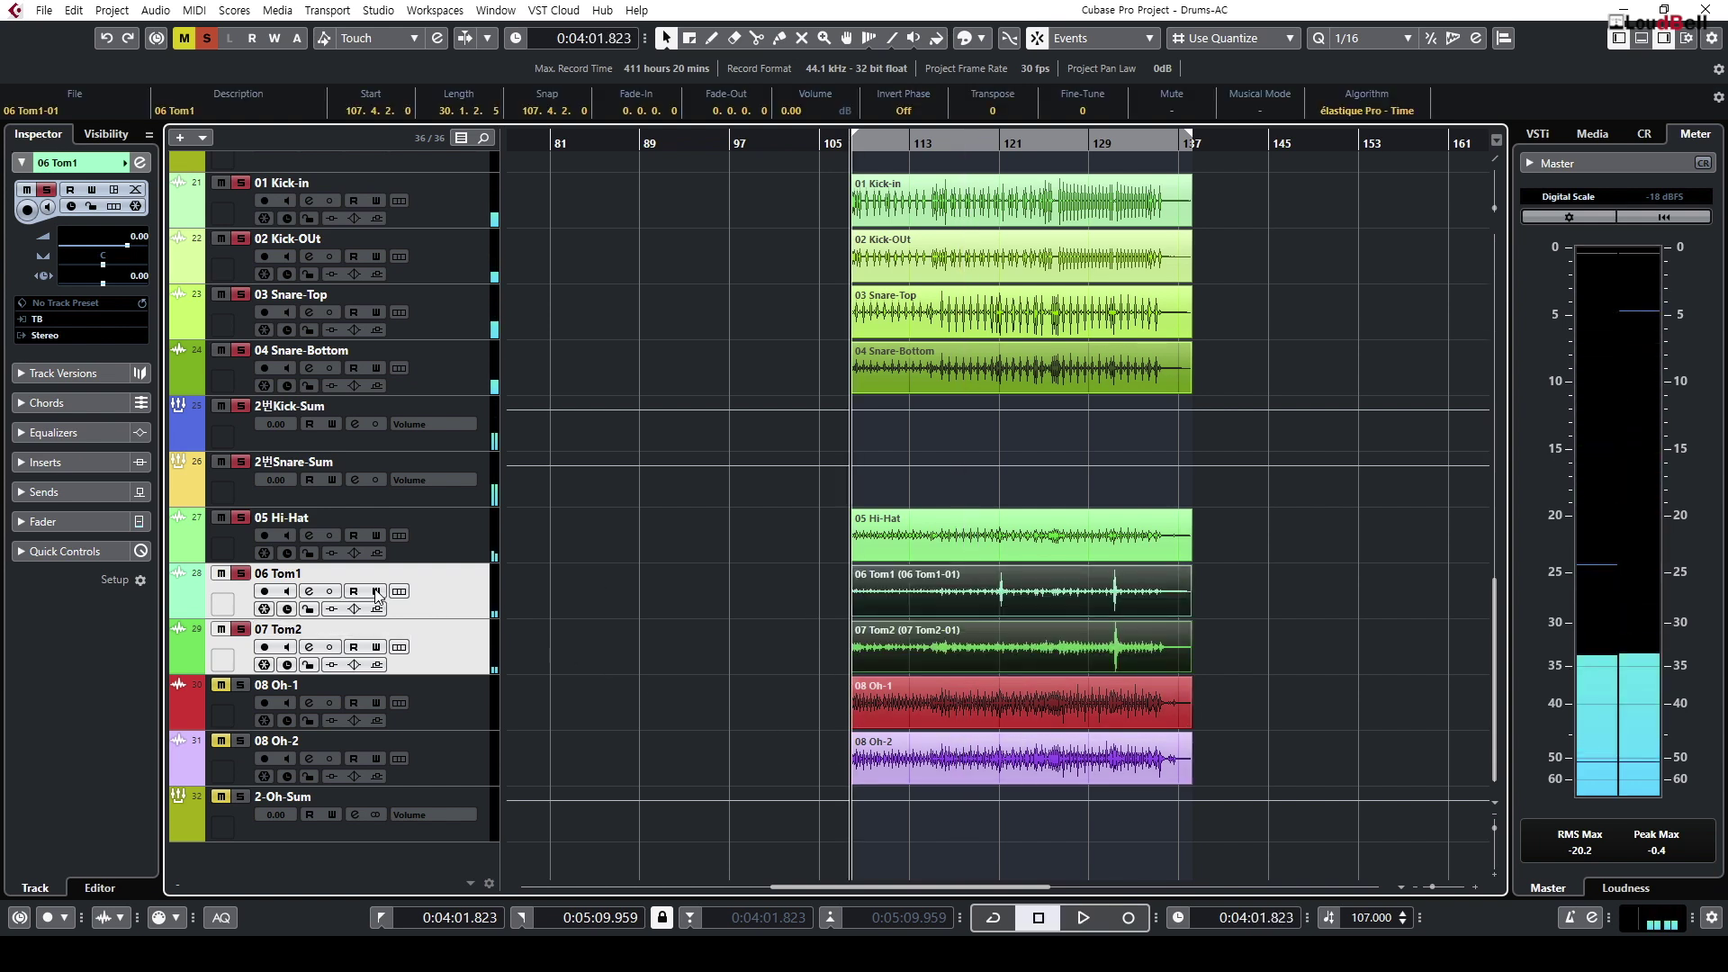
left_click_drag(795, 601, 1012, 645)
key("shift+h")
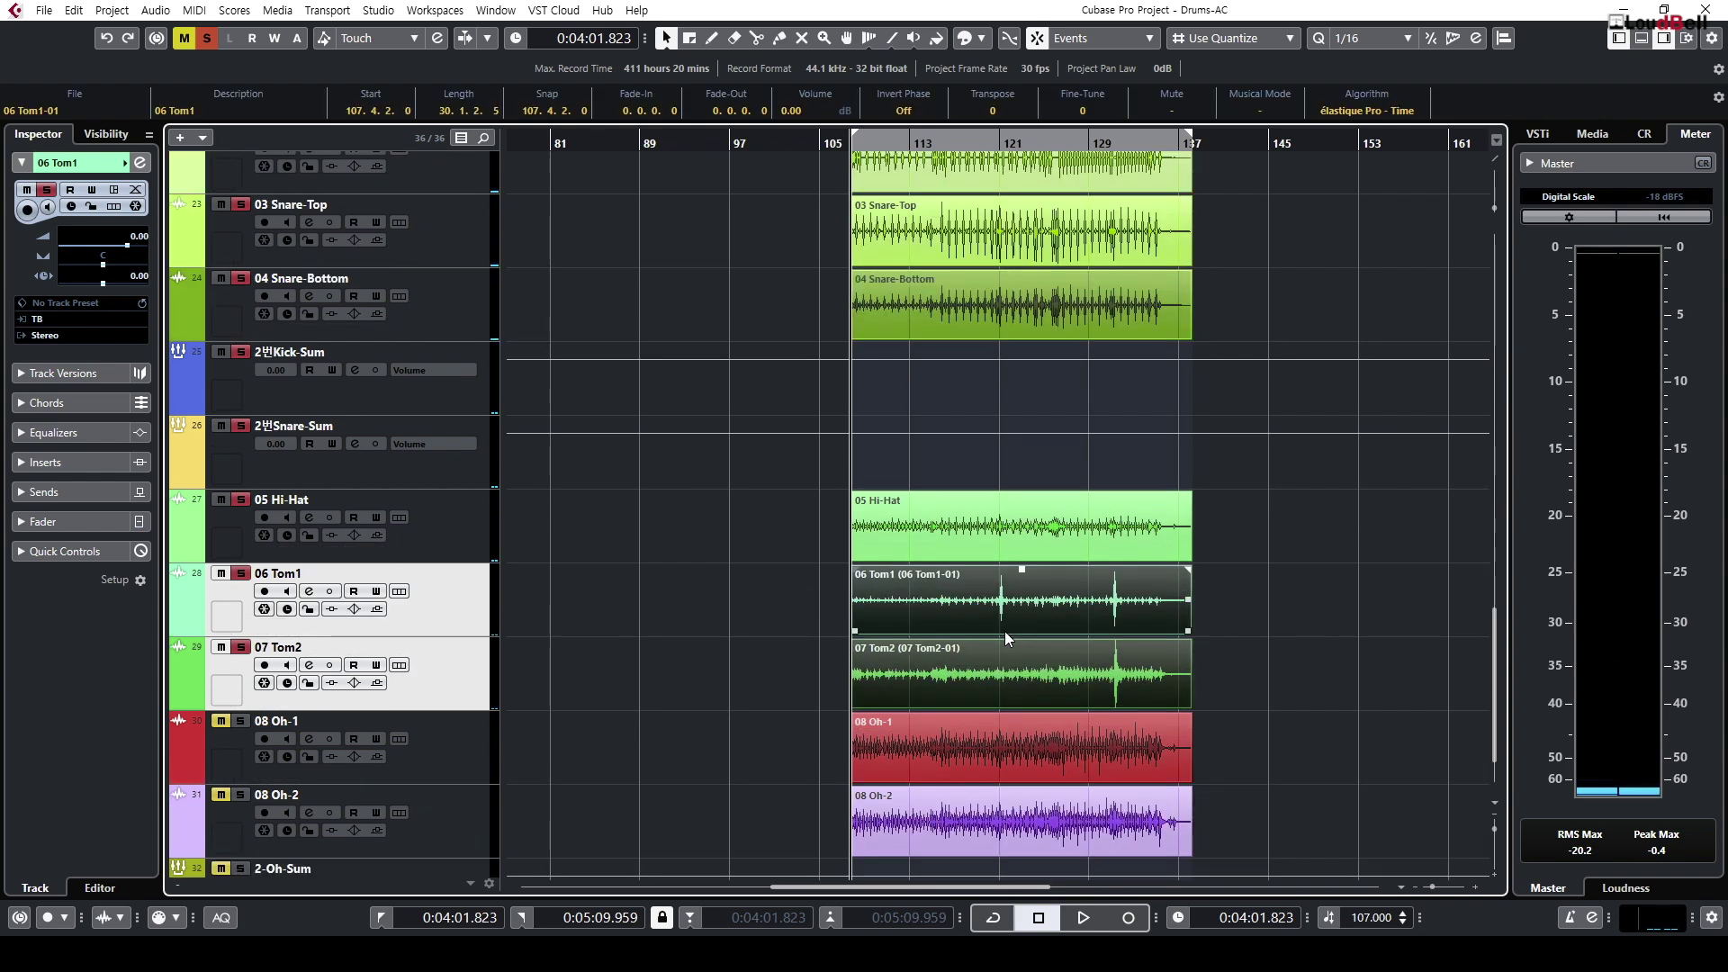
key("shift+h")
key("h")
key("h")
key("h")
key("h")
key("h")
key("h")
left_click(1161, 652)
key("g")
key("g")
key("h")
key("h")
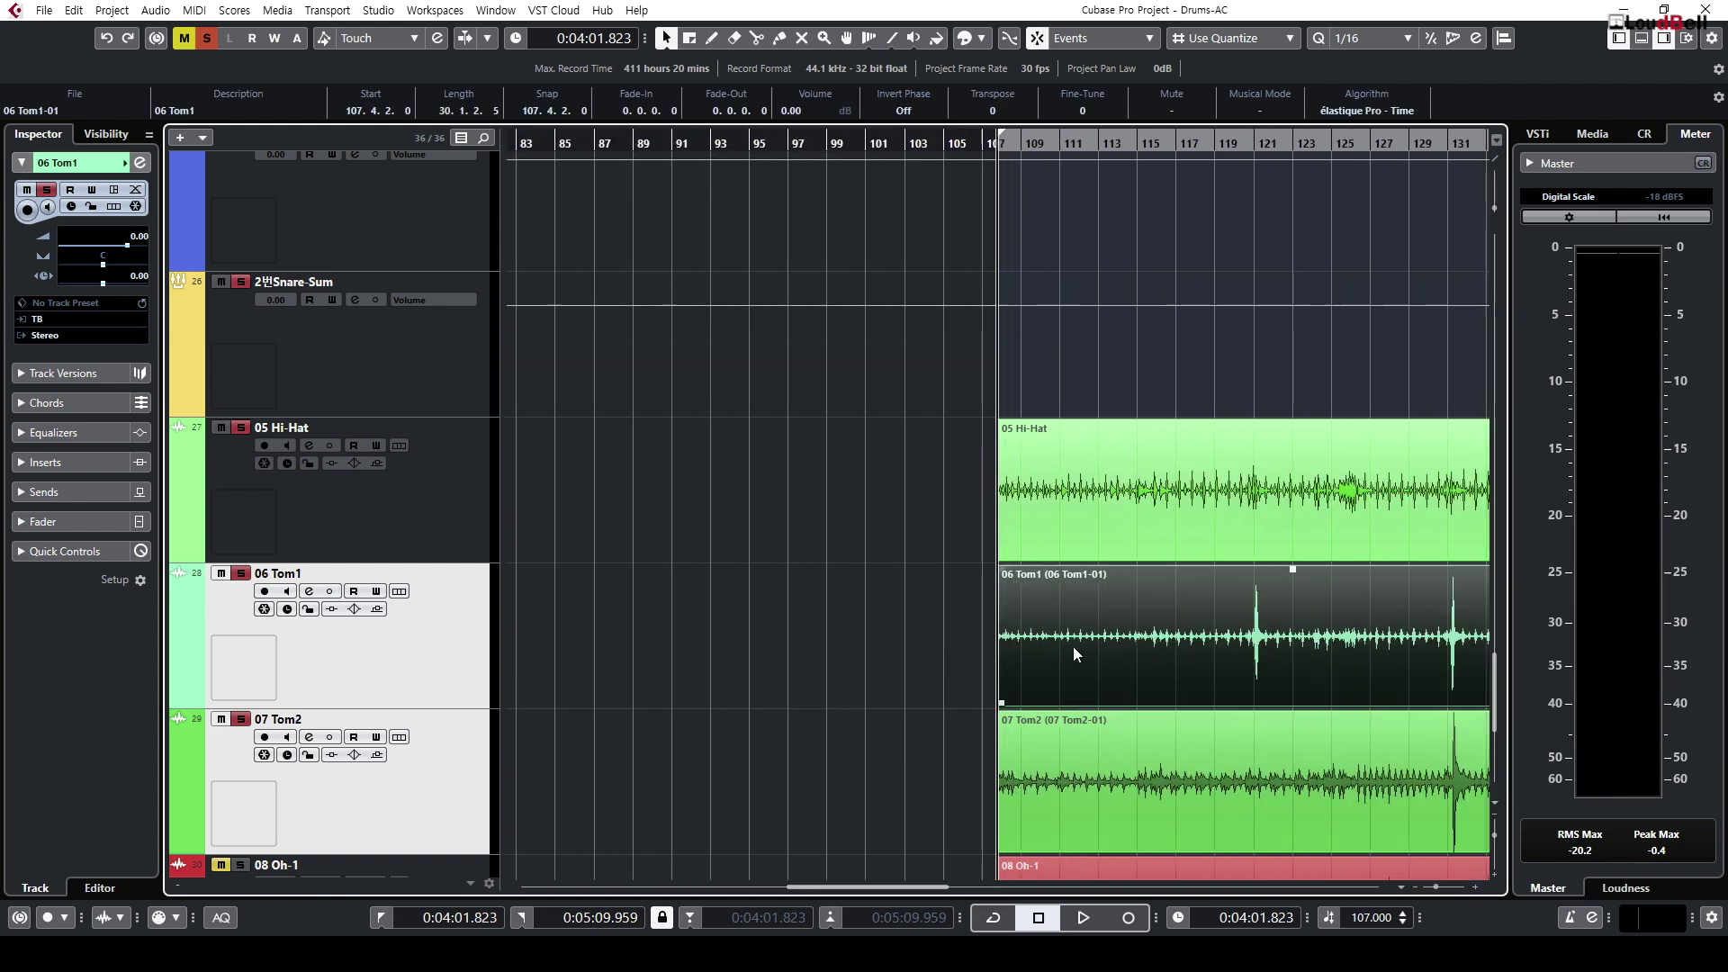
key("g")
Step: Place the cursor near bar 114, examine both tom clips' waveforms around it, and clear the clip selection
left_click_drag(1253, 145, 971, 179)
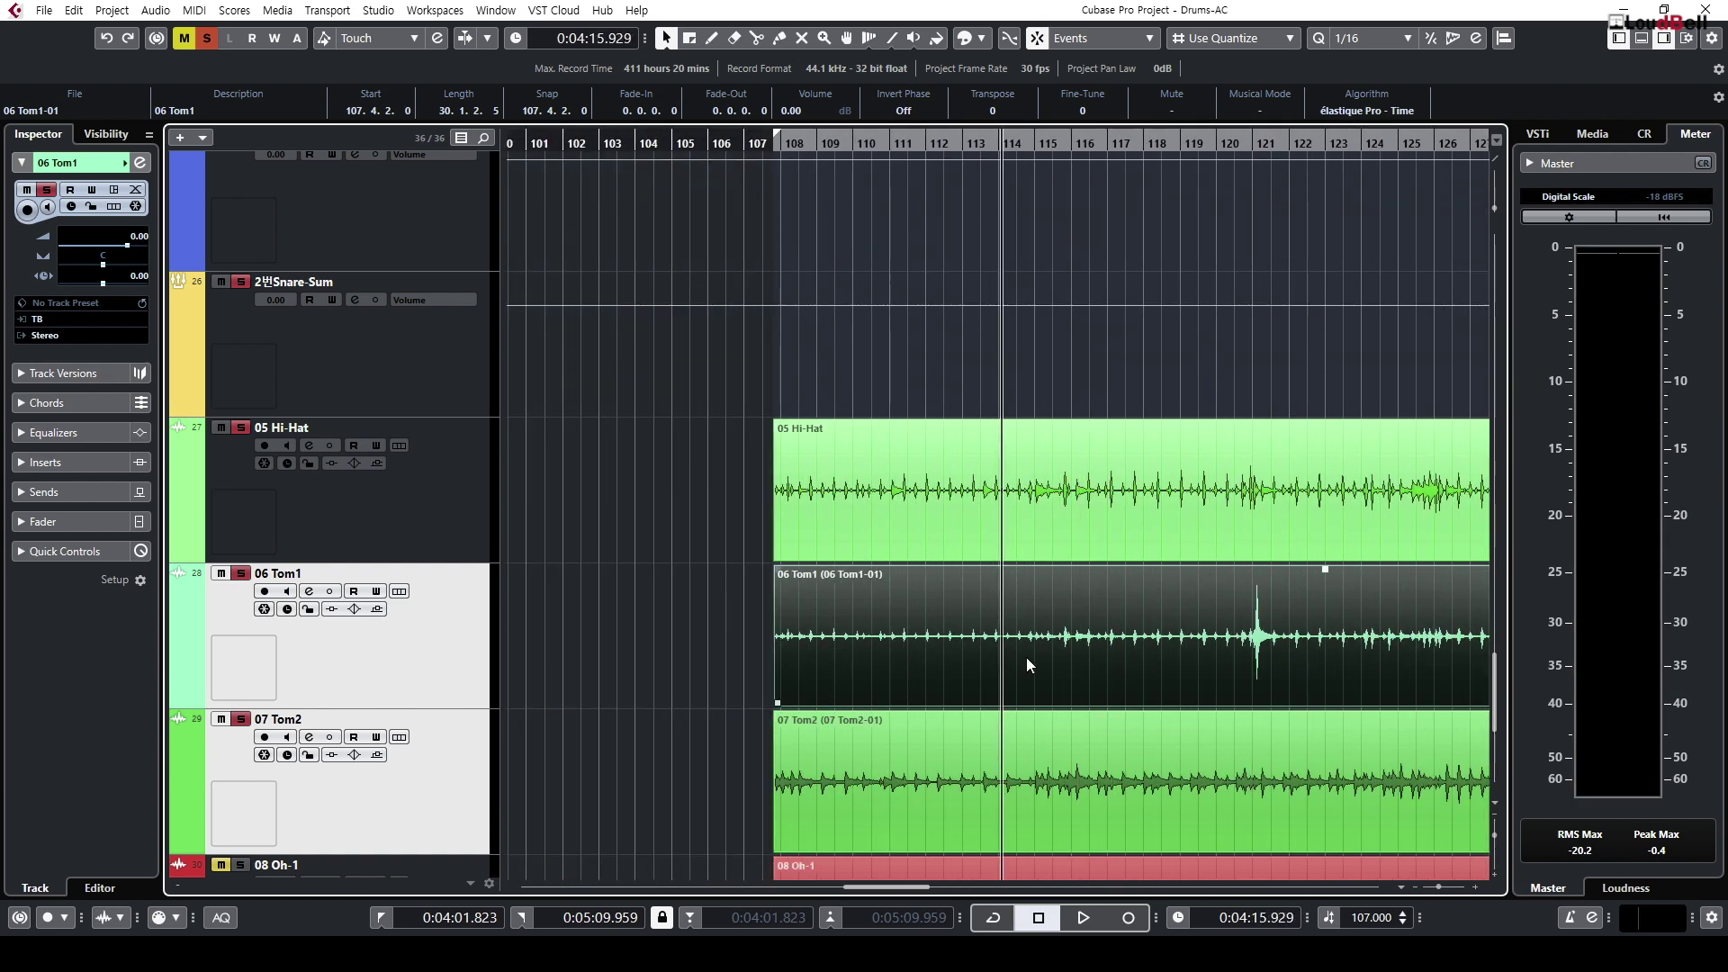
key("g")
key("g")
key("g")
key("g")
key("g")
key("g")
key("g")
left_click_drag(850, 642, 1170, 742)
key("shift+g")
key("shift+g")
key("shift+g")
key("shift+g")
key("shift+g")
key("shift+h")
key("shift+h")
key("h")
key("h")
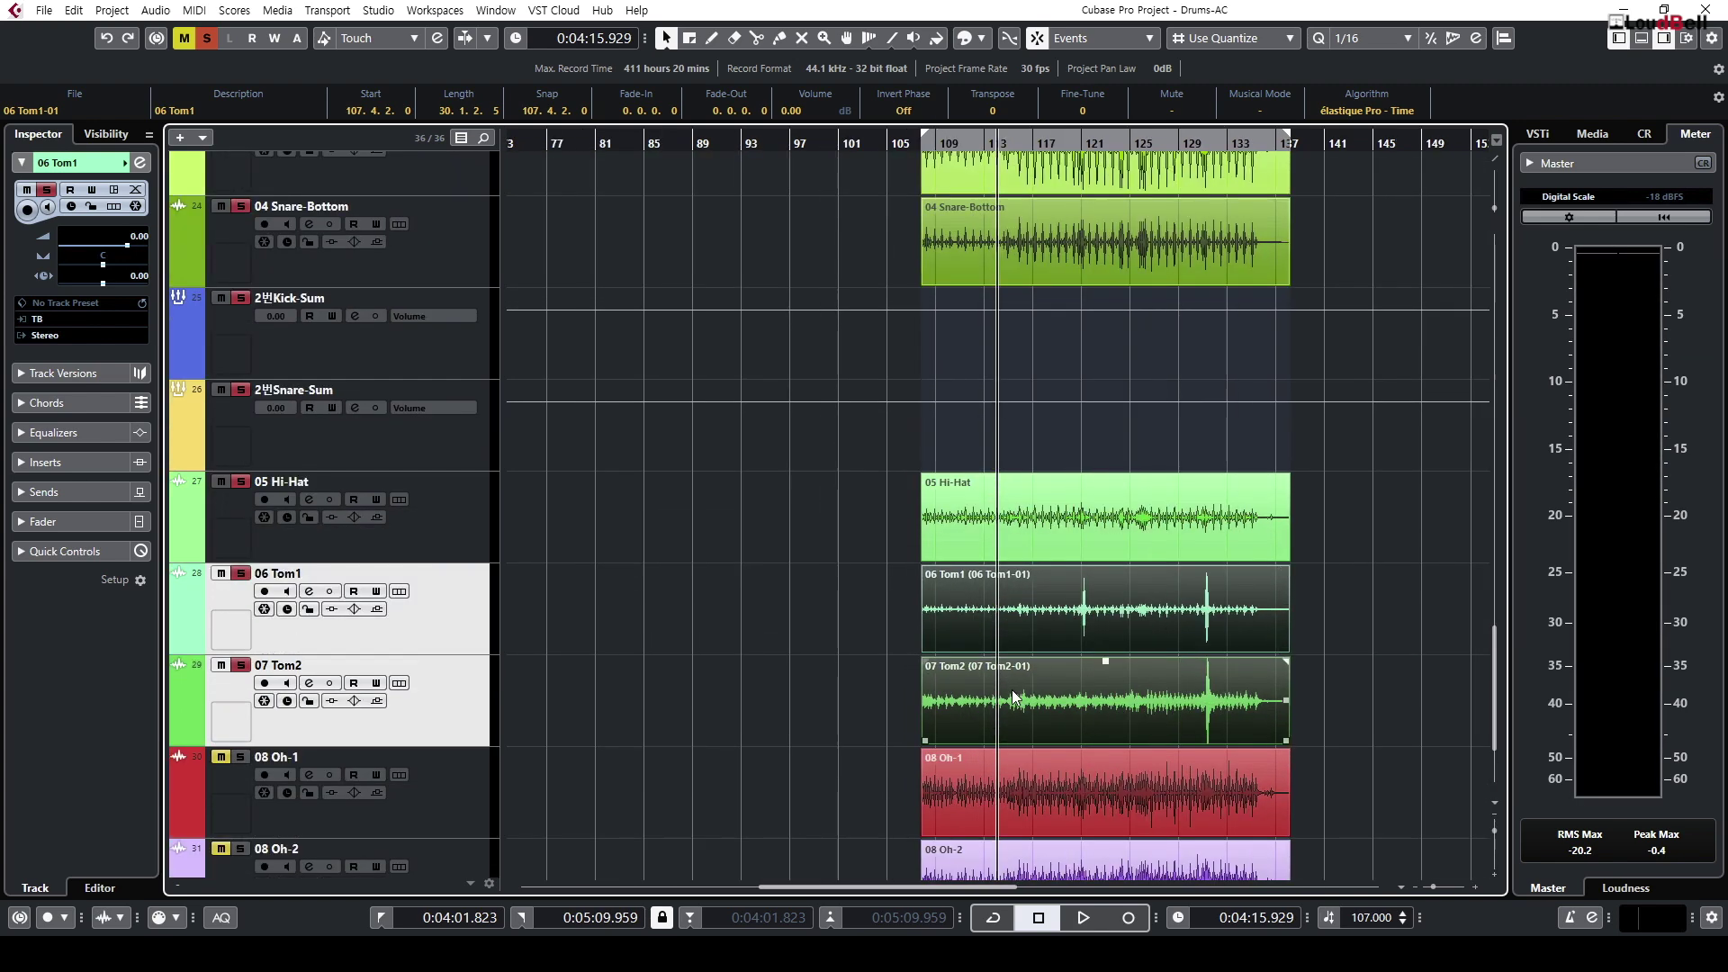
left_click(771, 690)
Step: Solo the first recording's tracks from 1Kick-Sum to tom_3 and play from about bar 21
scroll(781, 686, "up", 6)
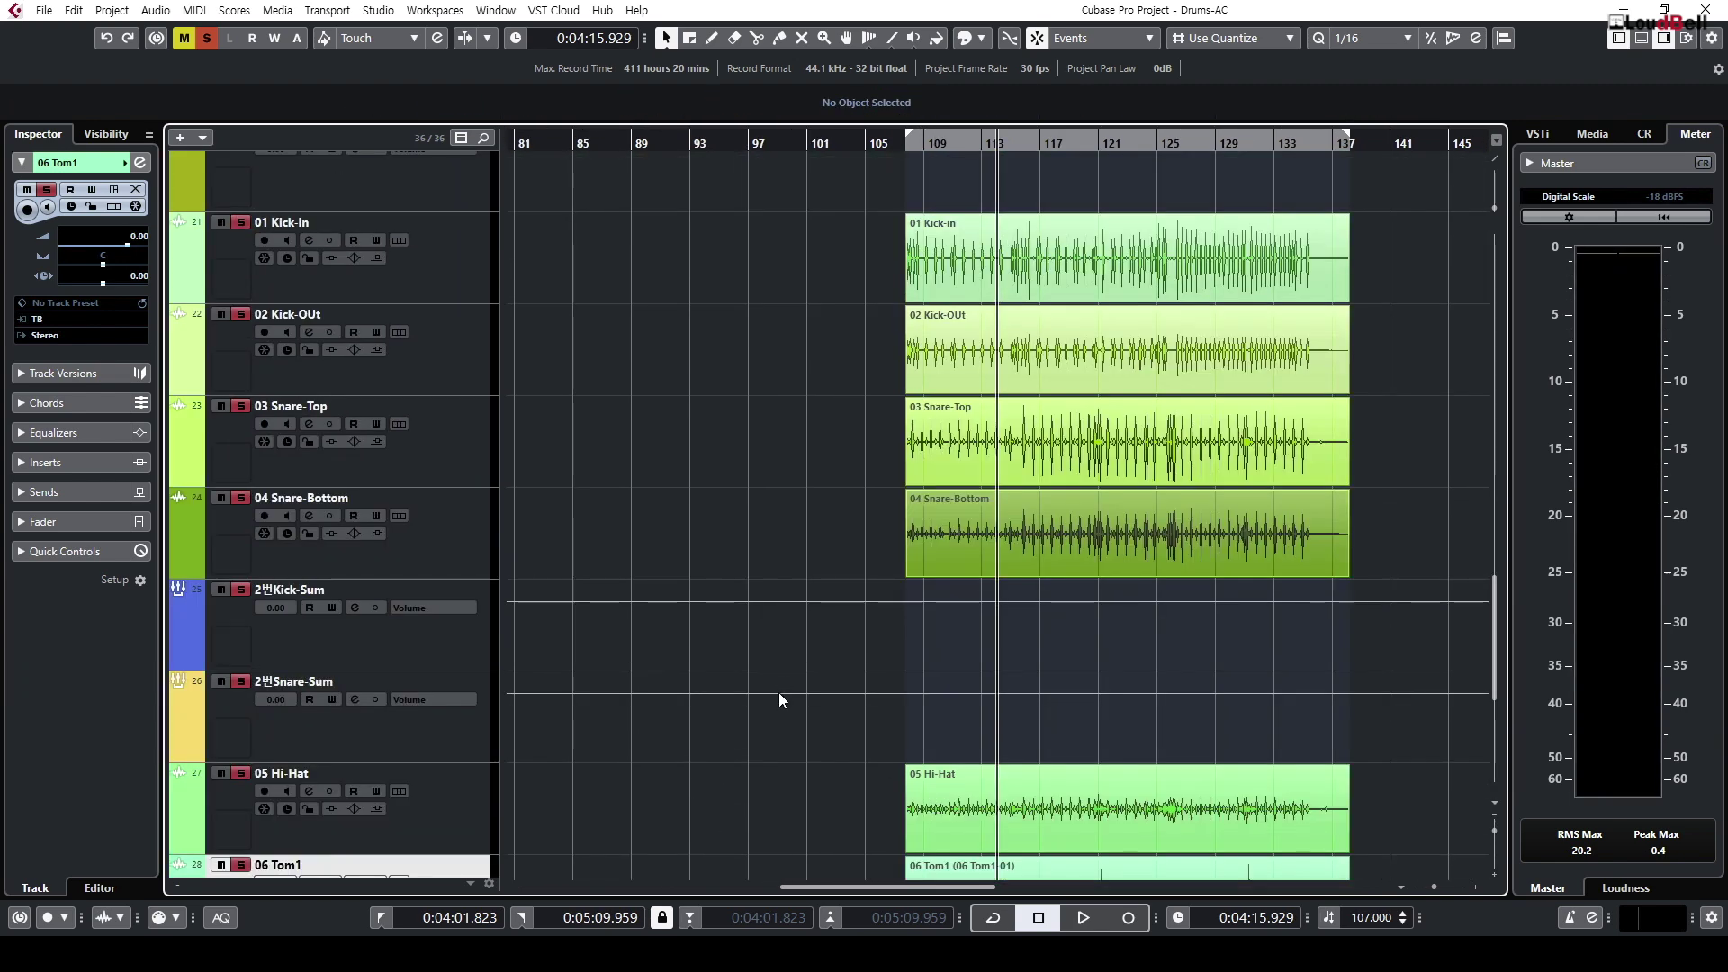
scroll(778, 693, "up", 3)
scroll(776, 688, "up", 3)
key("g")
key("g")
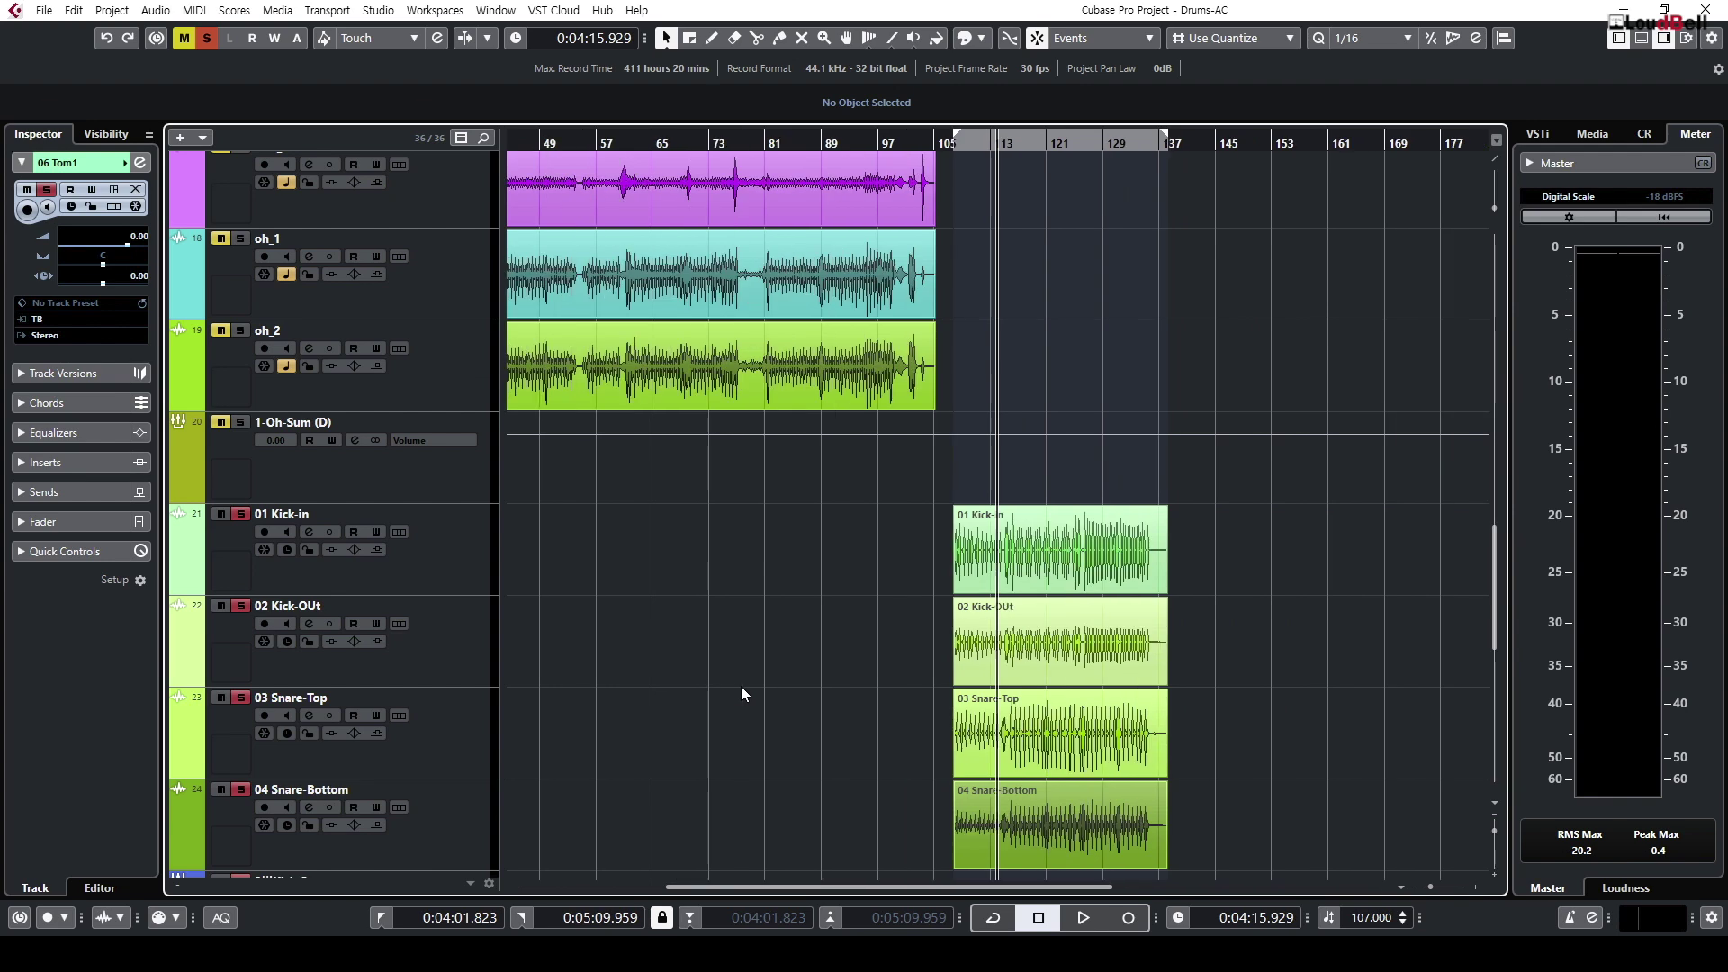
scroll(738, 686, "up", 6)
left_click(441, 666)
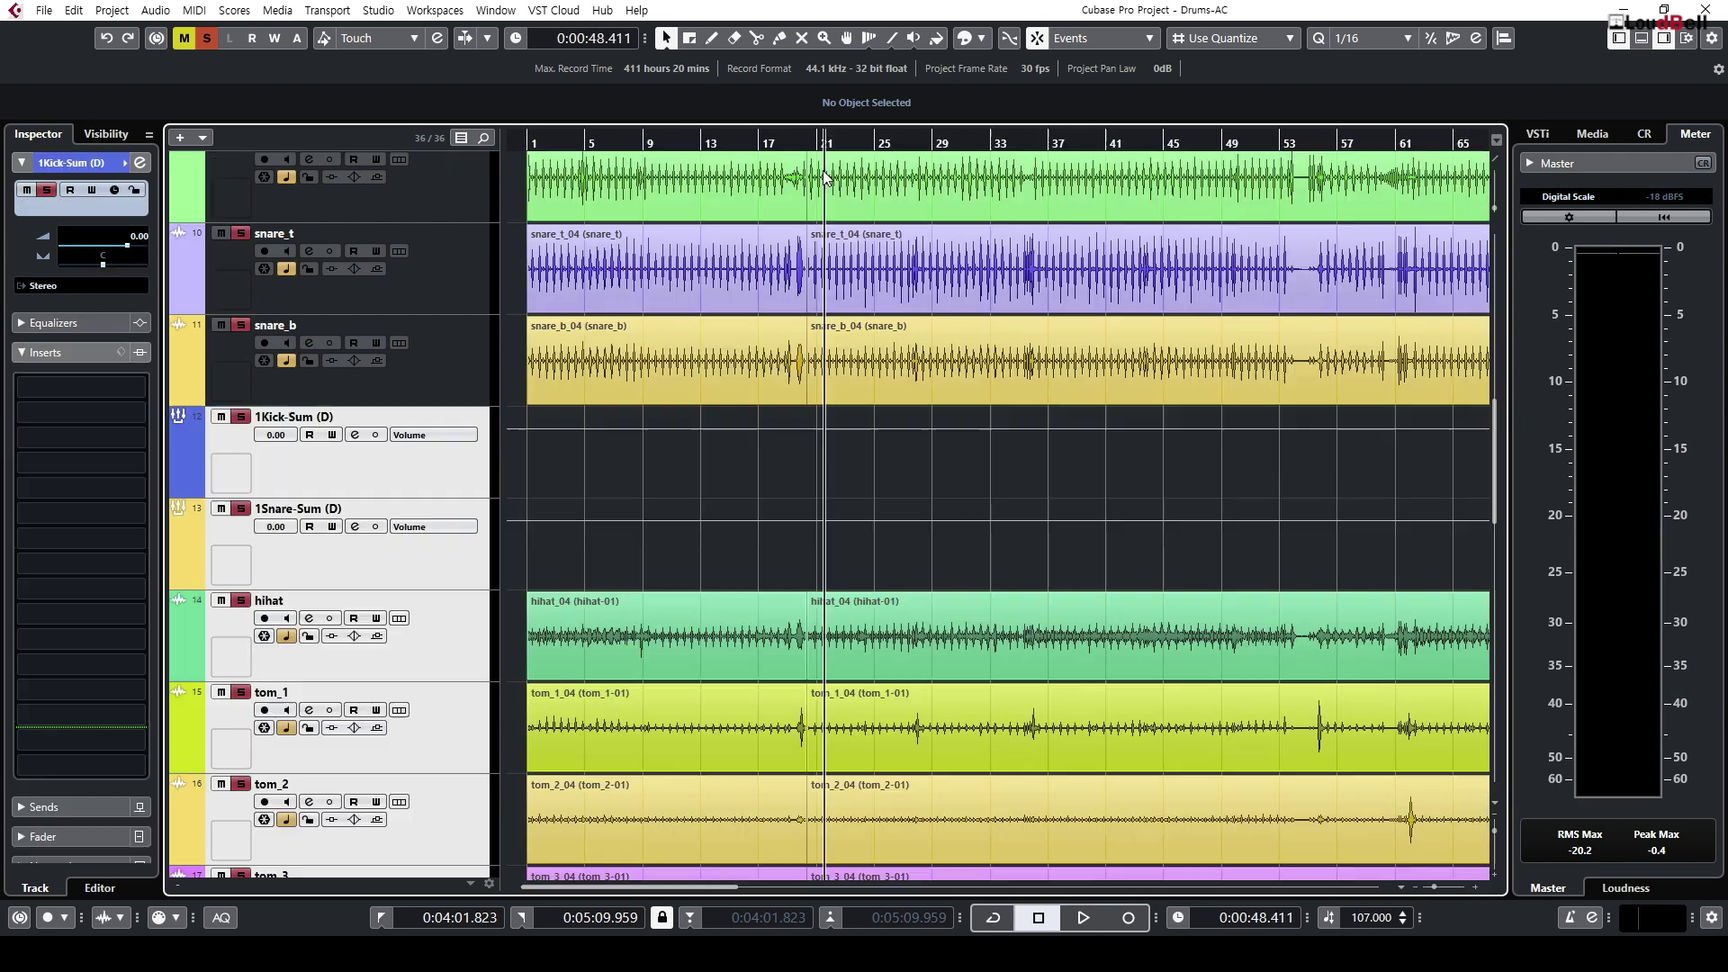
key("space")
Step: Select the tom_1 to tom_3 tracks and compare the first recording with them alternately muted and soloed, leaving them soloed
scroll(959, 451, "down", 3)
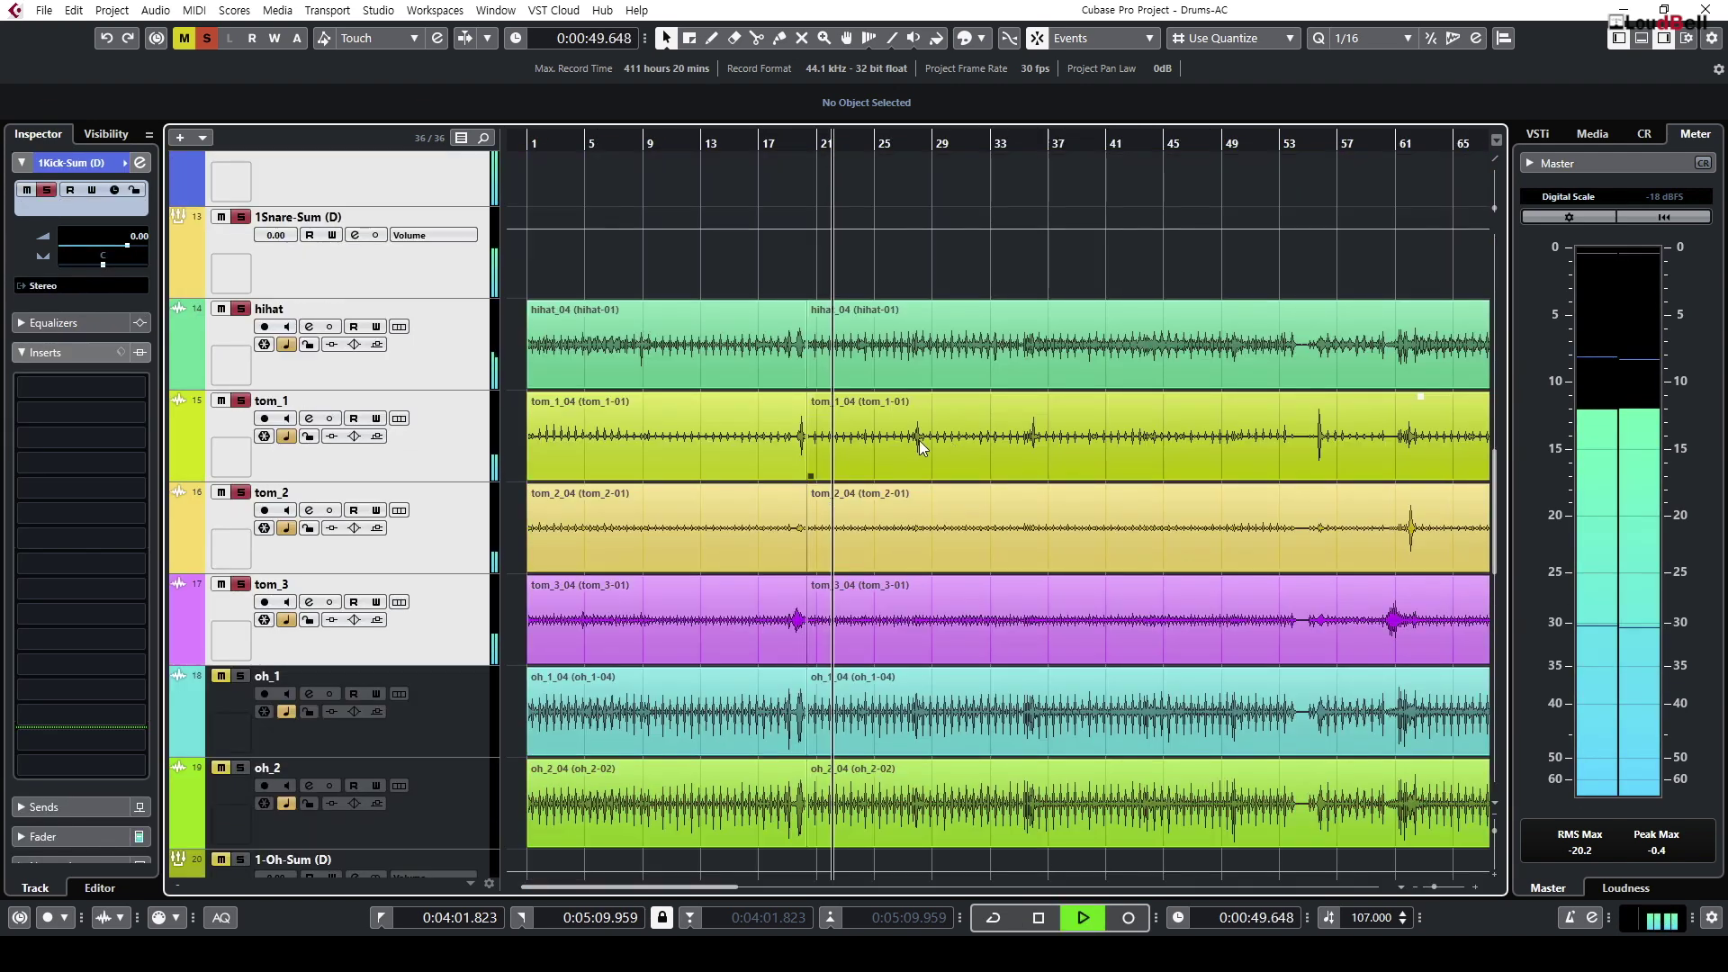
left_click(456, 544)
left_click(455, 637, "ctrl")
left_click(459, 450, "ctrl")
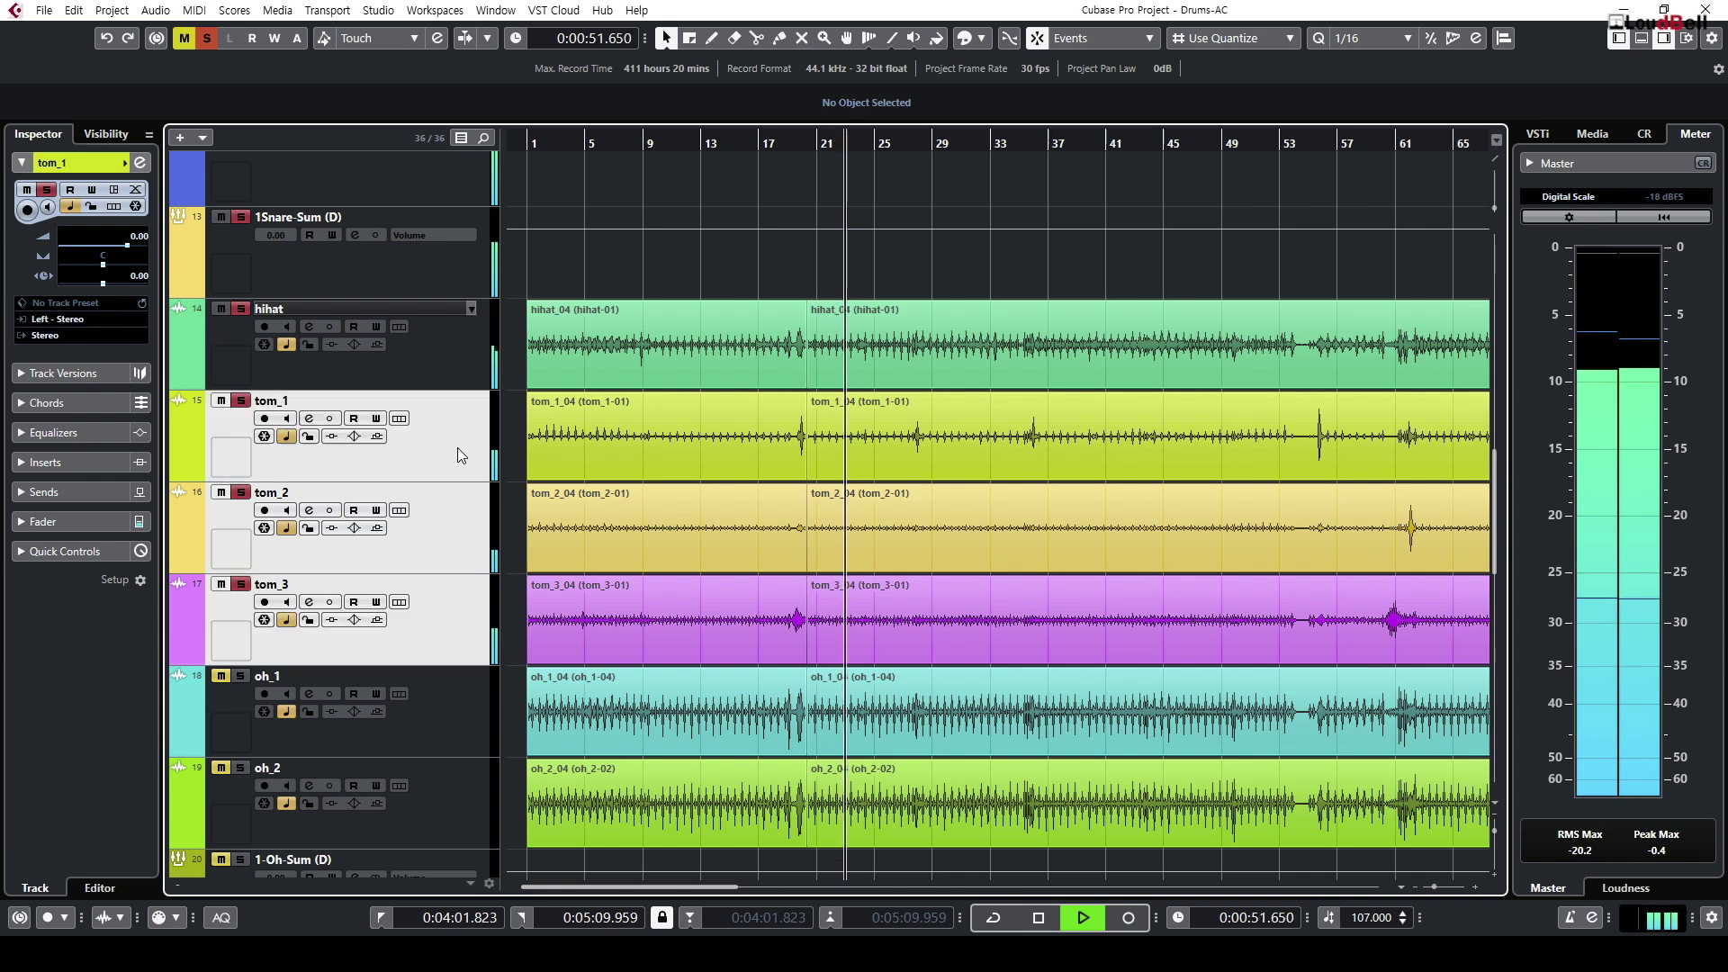
key("s")
key("m")
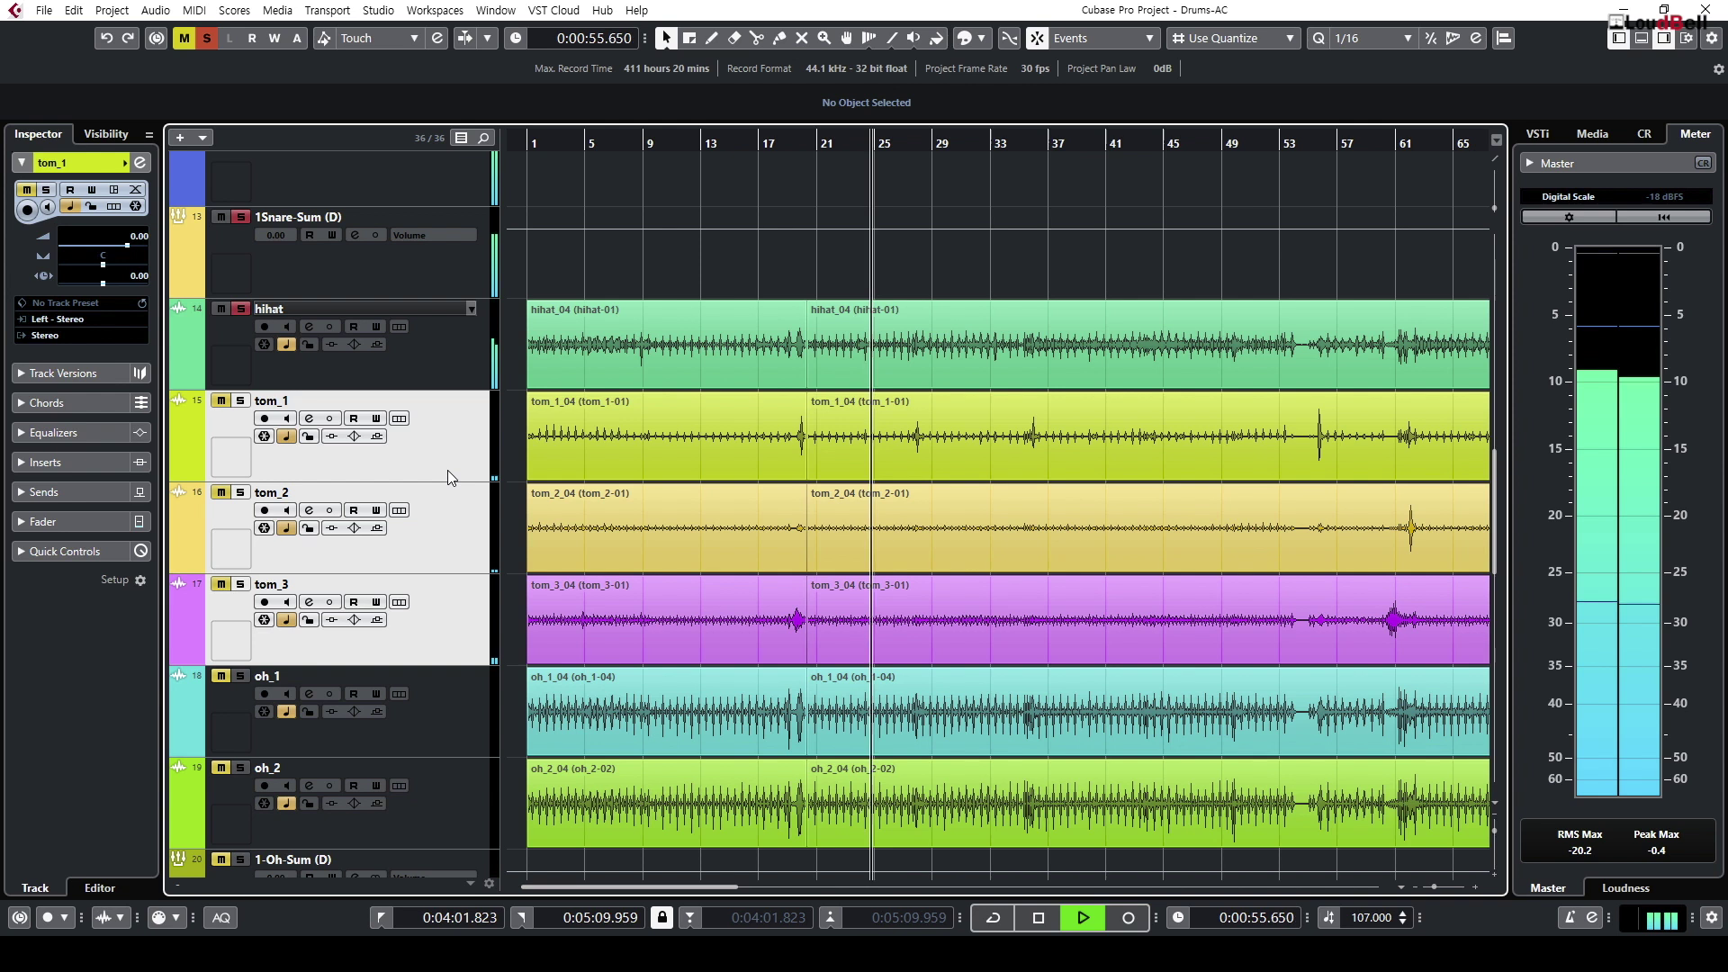
key("m")
key("s")
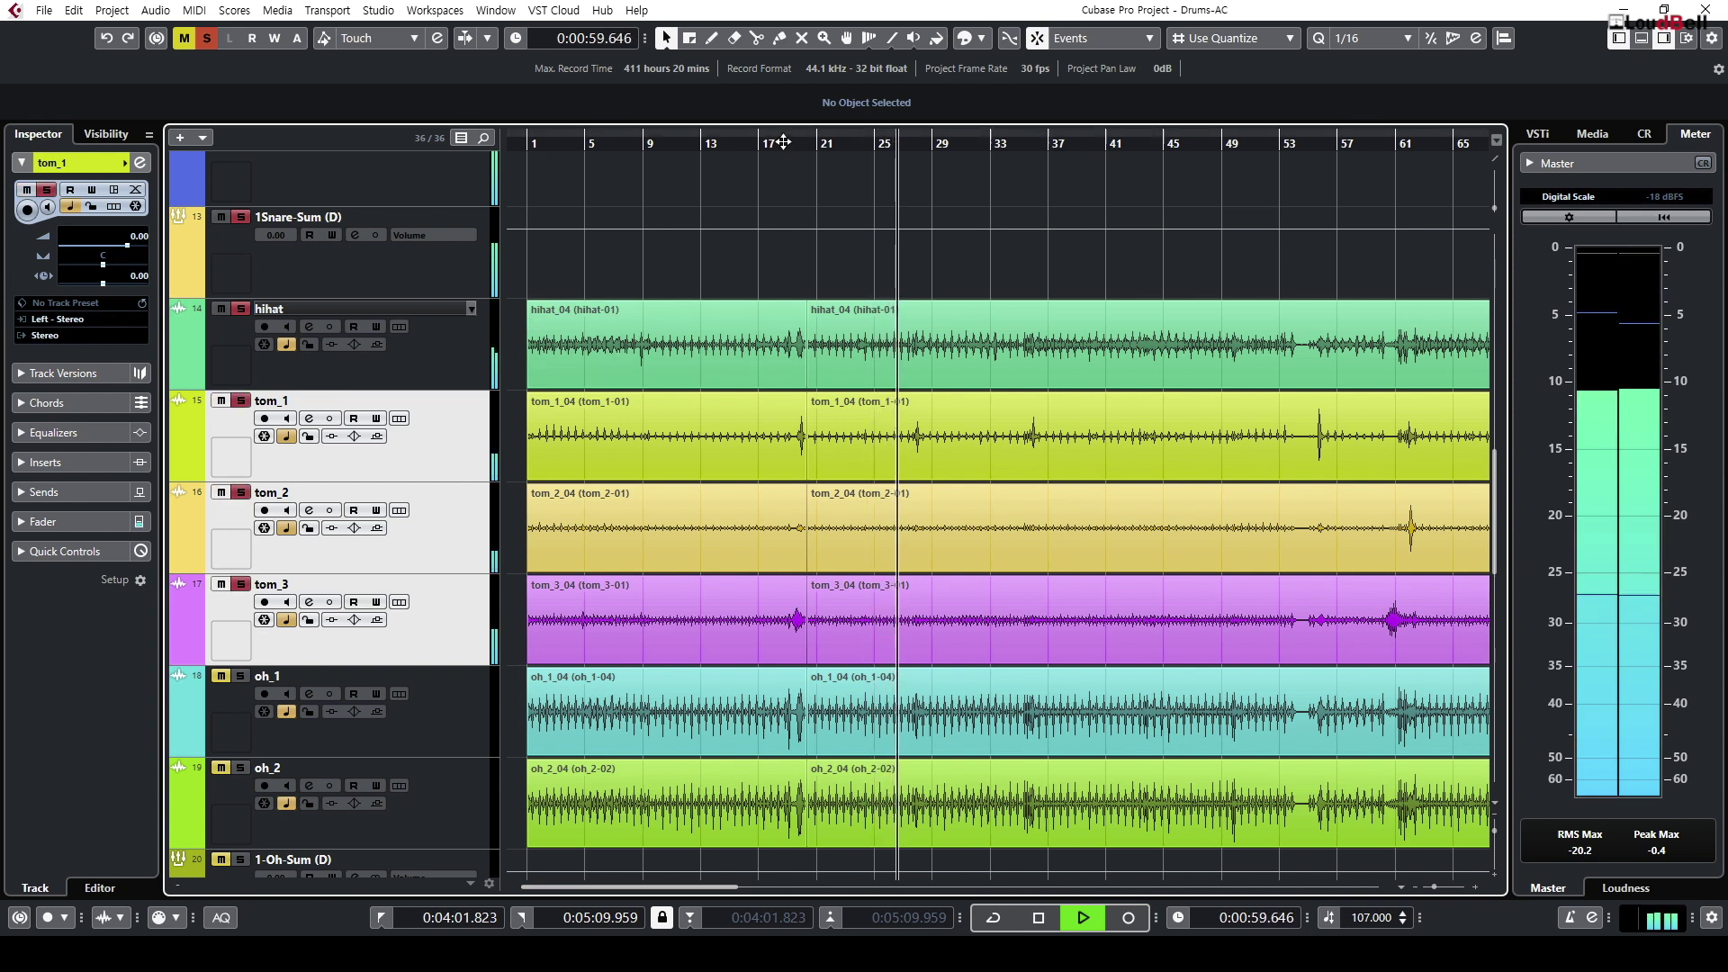
key("s")
key("m")
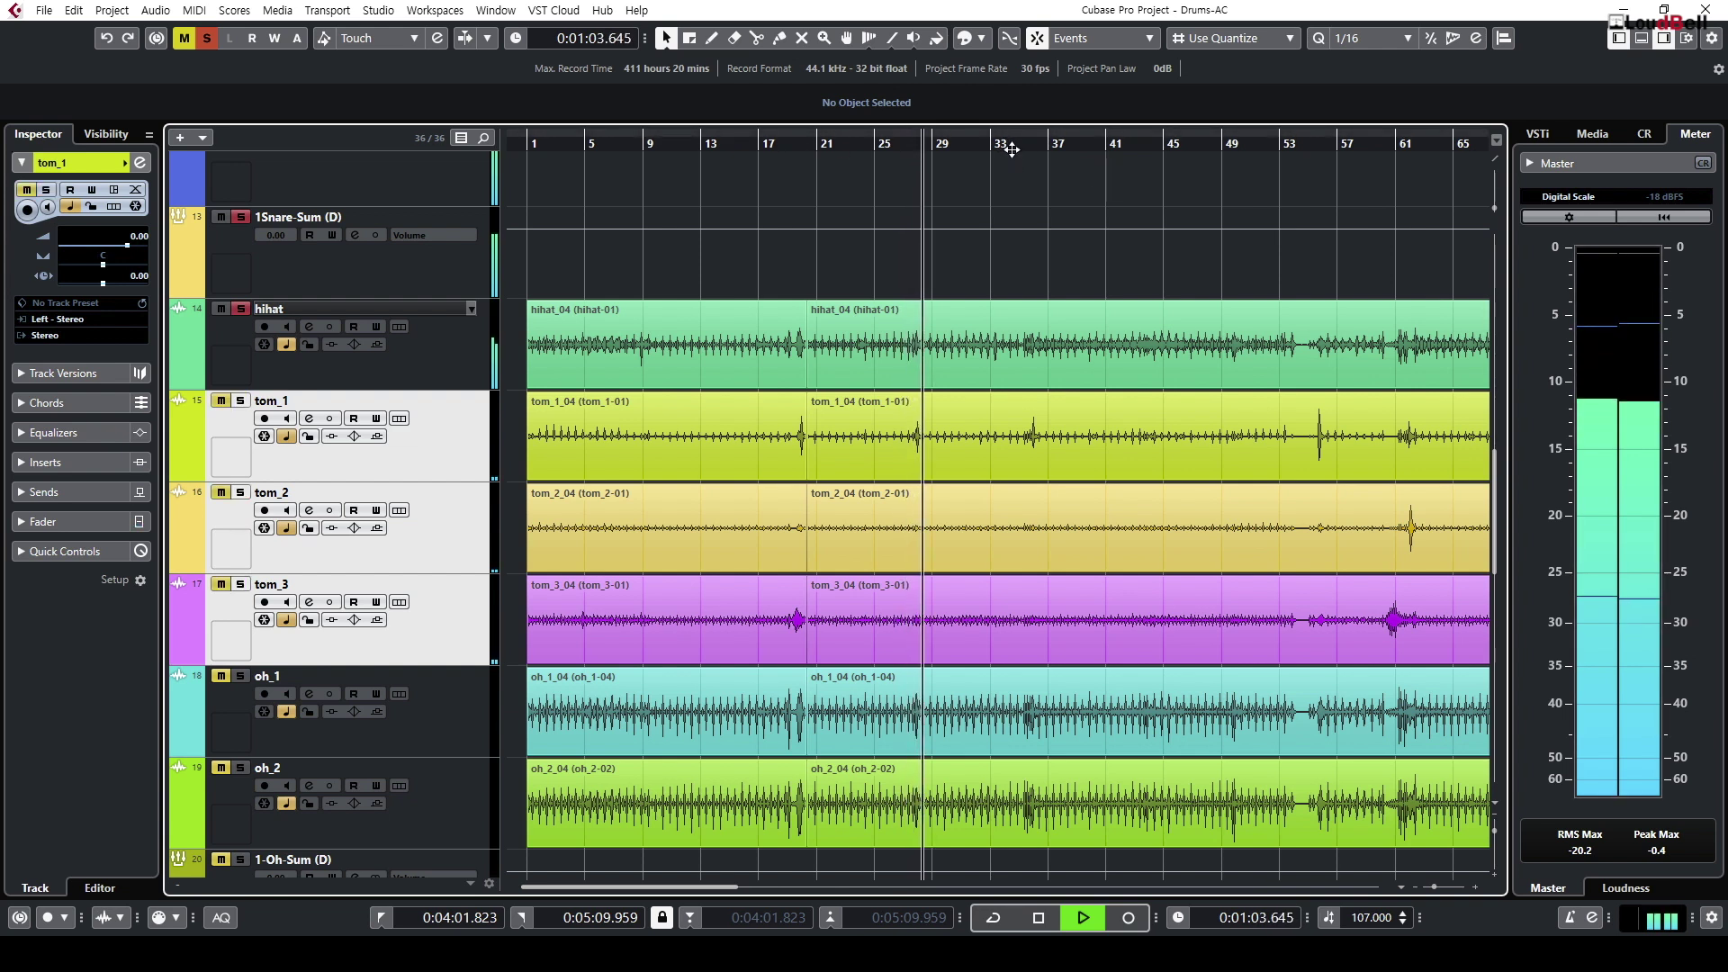
key("s")
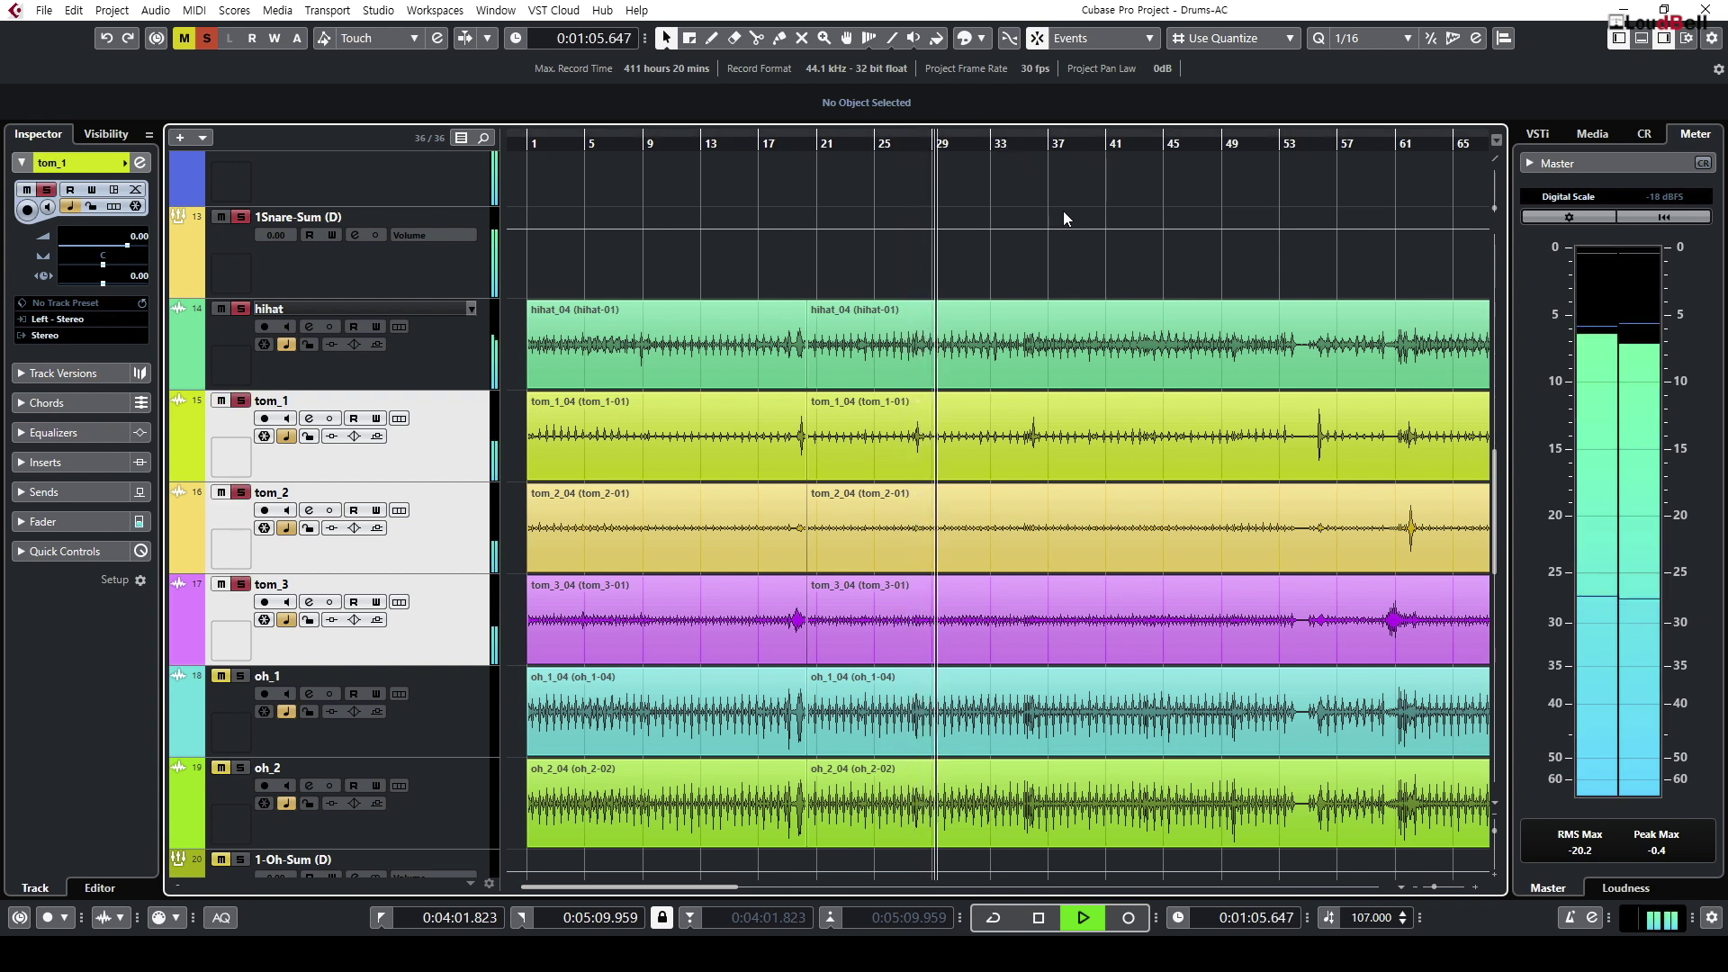
Step: Stop playback and look over the tracks of both recordings
key("g")
key("g")
key("g")
key("shift+g")
key("shift+g")
key("shift+g")
key("shift+h")
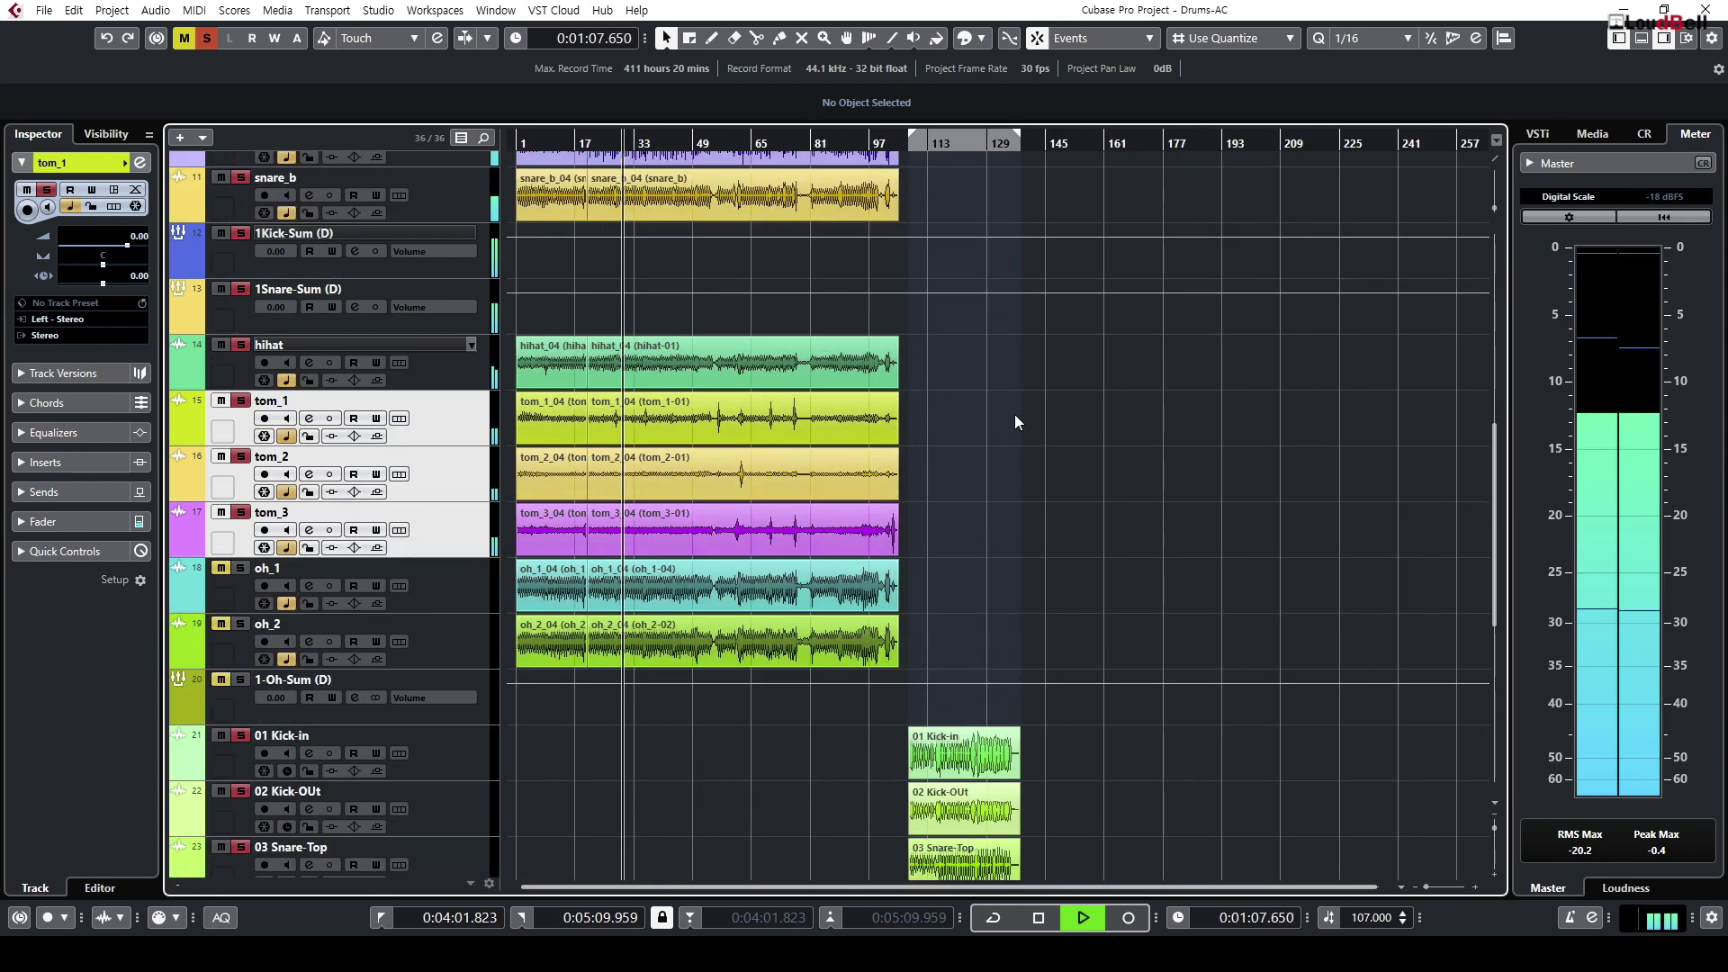
scroll(990, 382, "down", 4)
key("space")
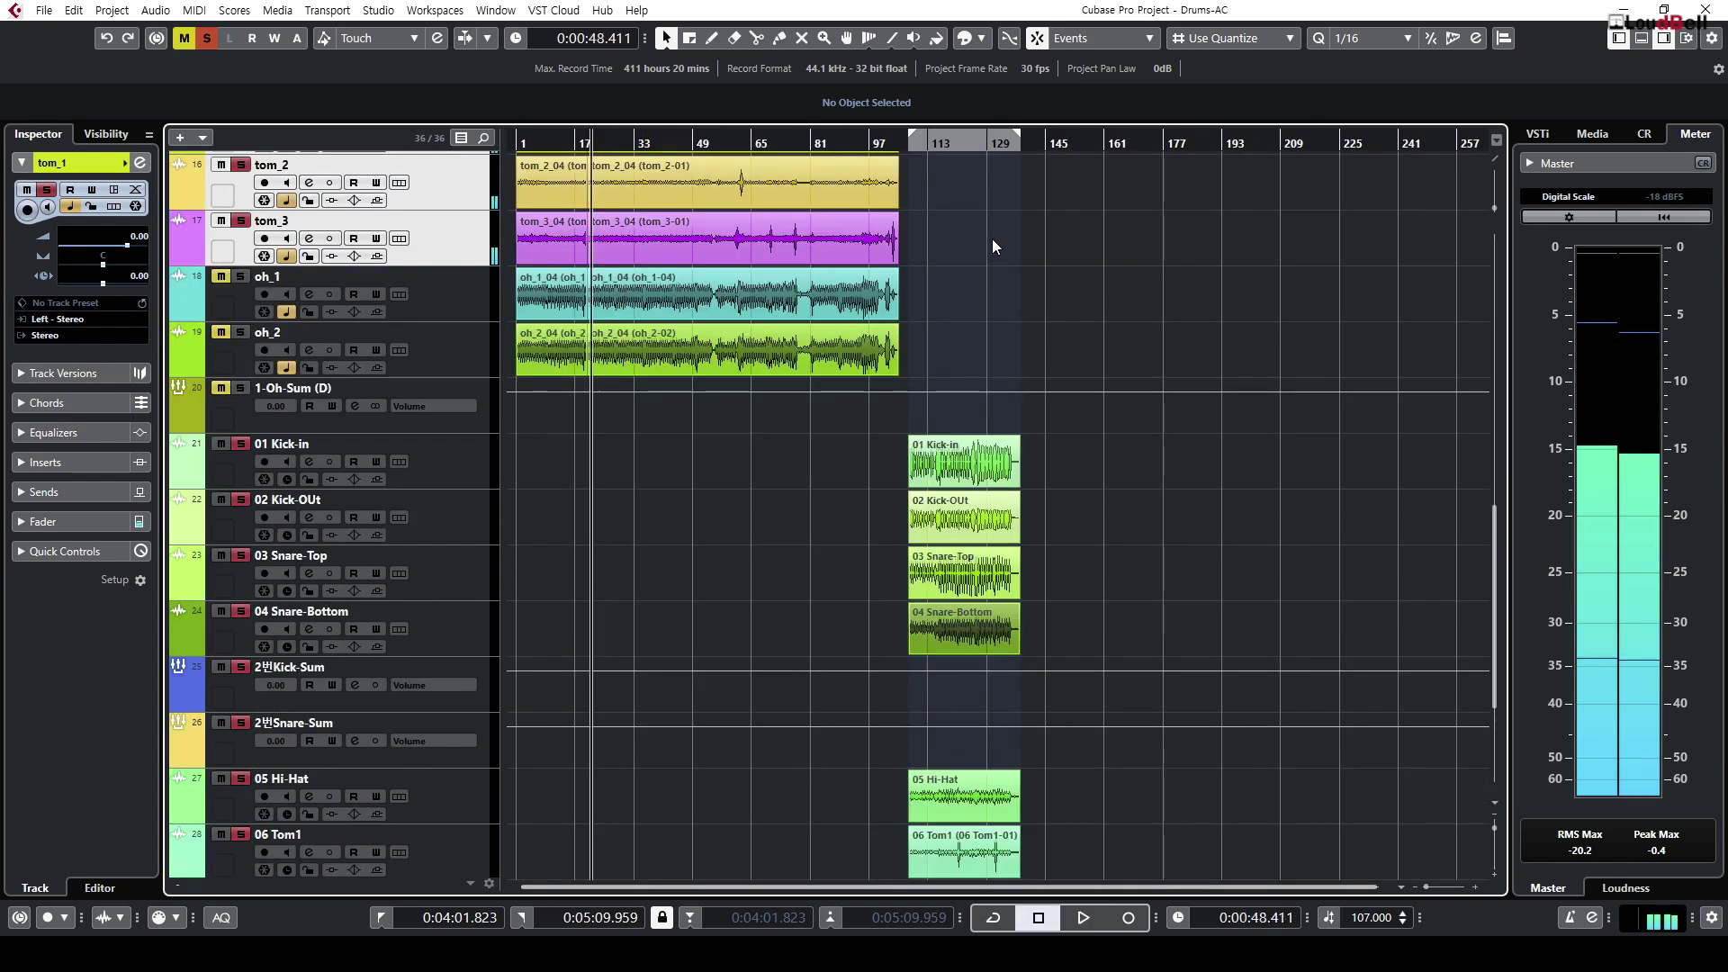
scroll(963, 246, "up", 3)
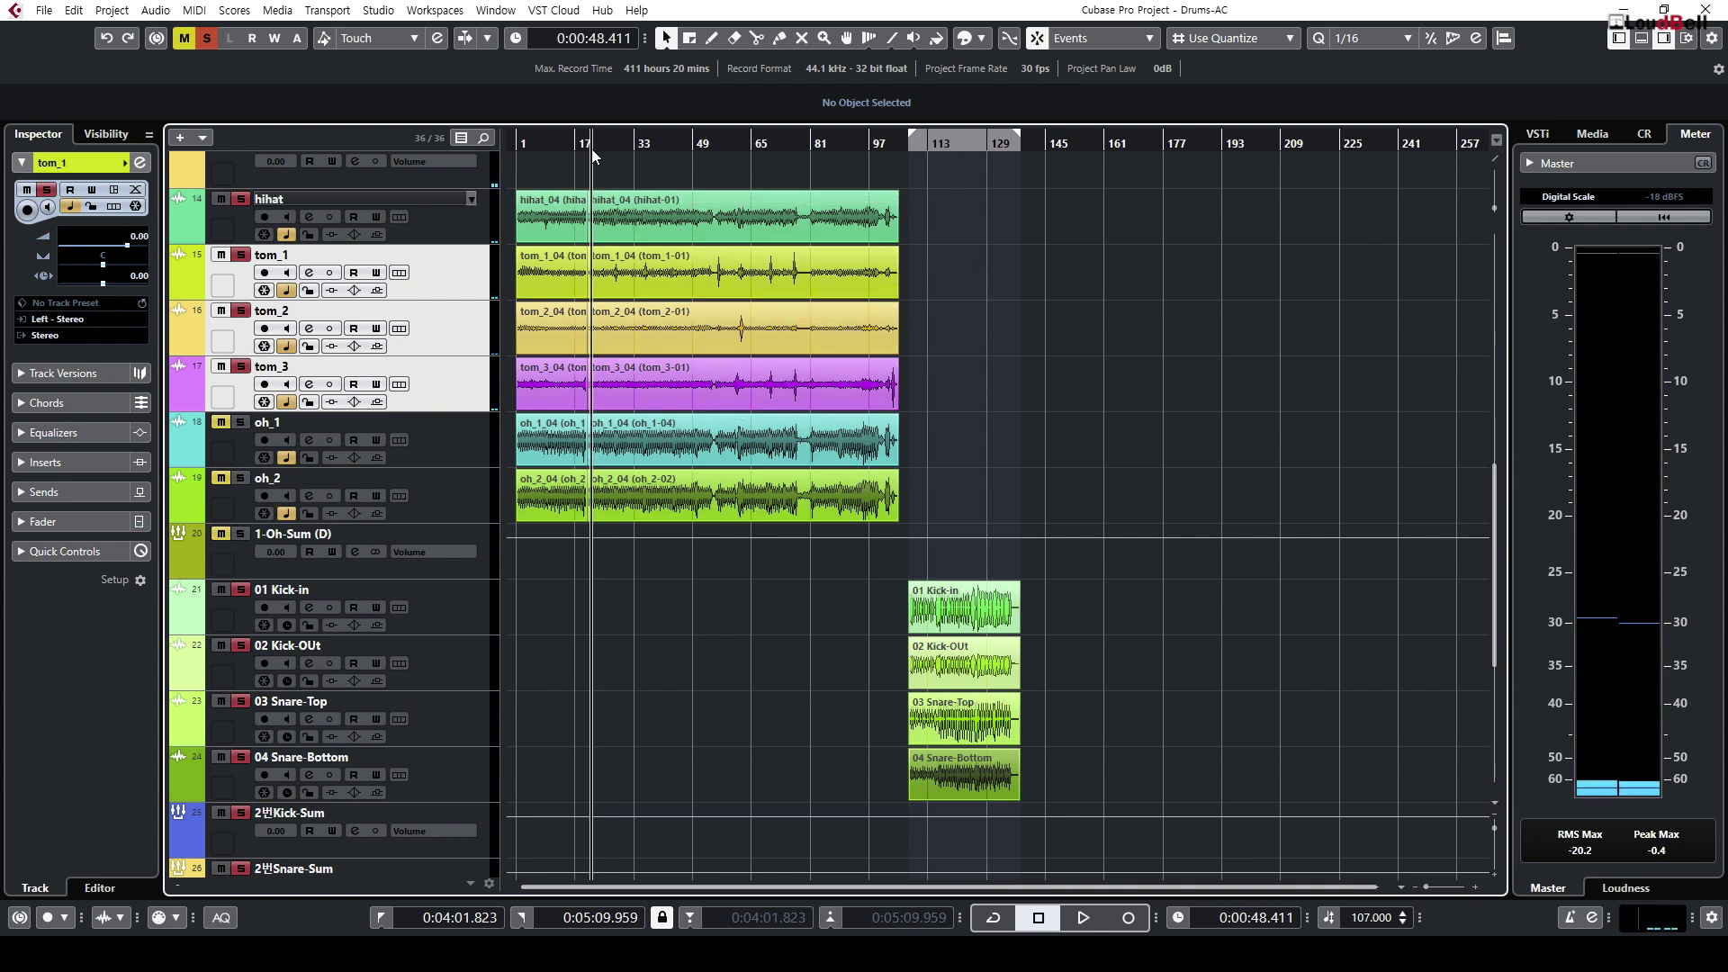
Step: Look over both recordings' tracks and play the second recording from about bar 114
left_click(611, 137)
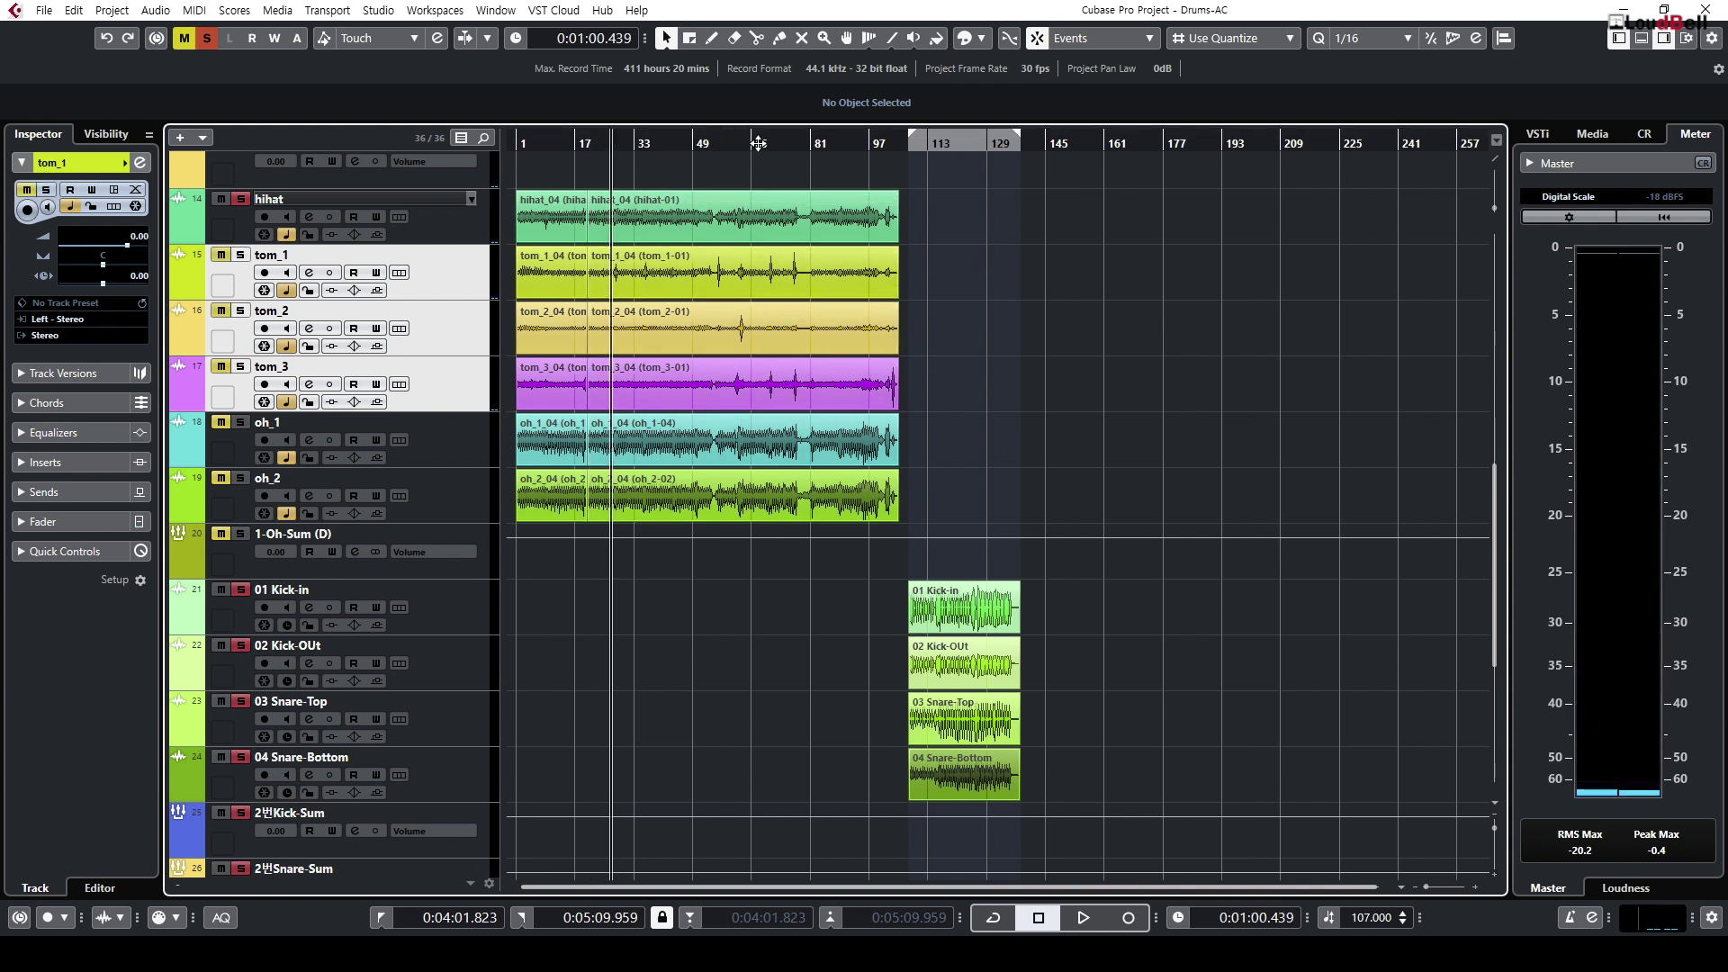
mouse_move(714, 141)
left_mouse_down()
mouse_move(714, 176)
mouse_move(700, 142)
left_mouse_up()
scroll(949, 290, "down", 3)
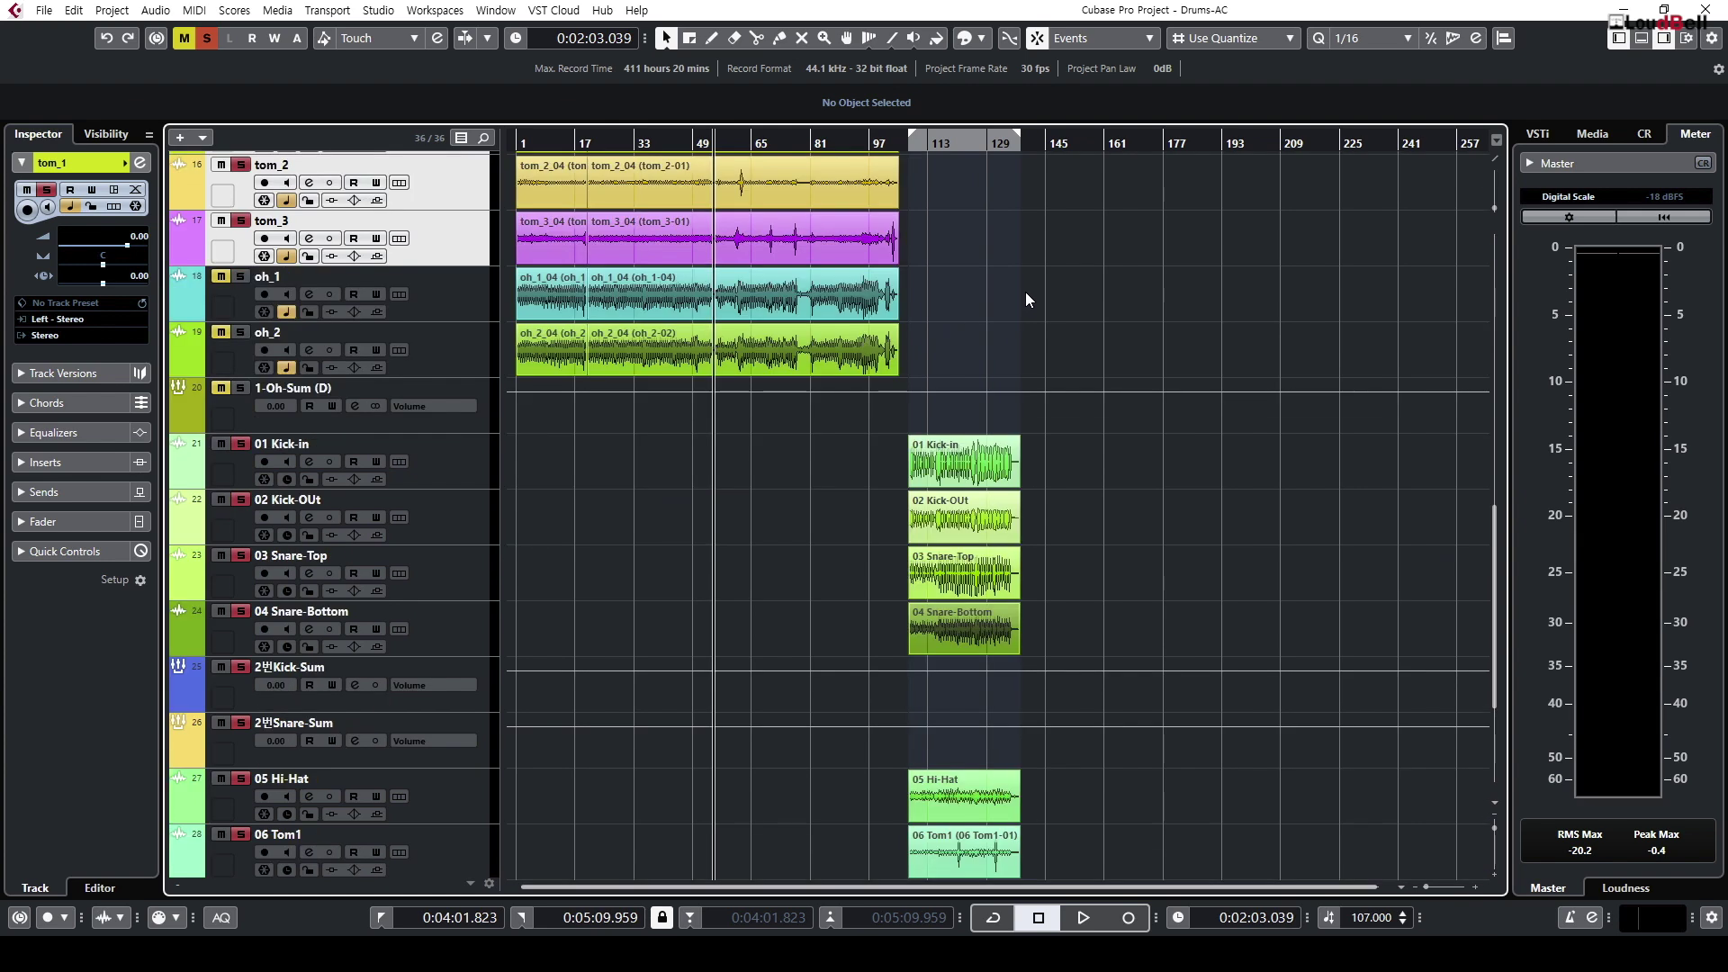
scroll(1019, 298, "down", 5)
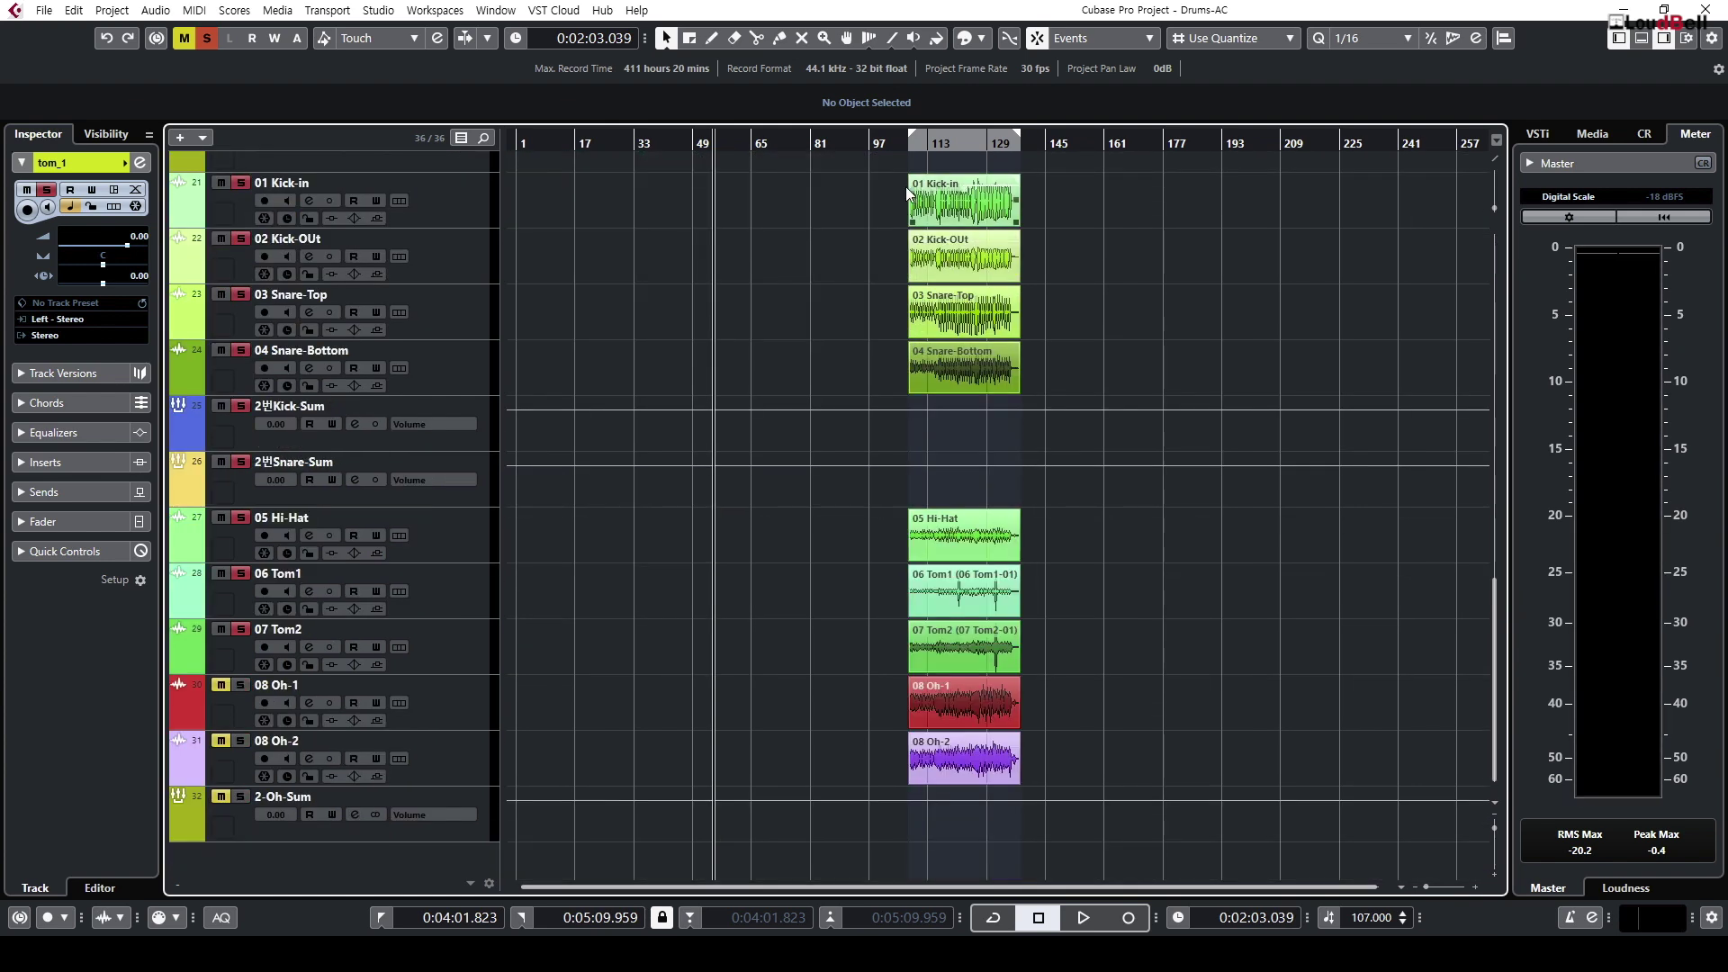
left_click_drag(923, 141, 930, 171)
key("space")
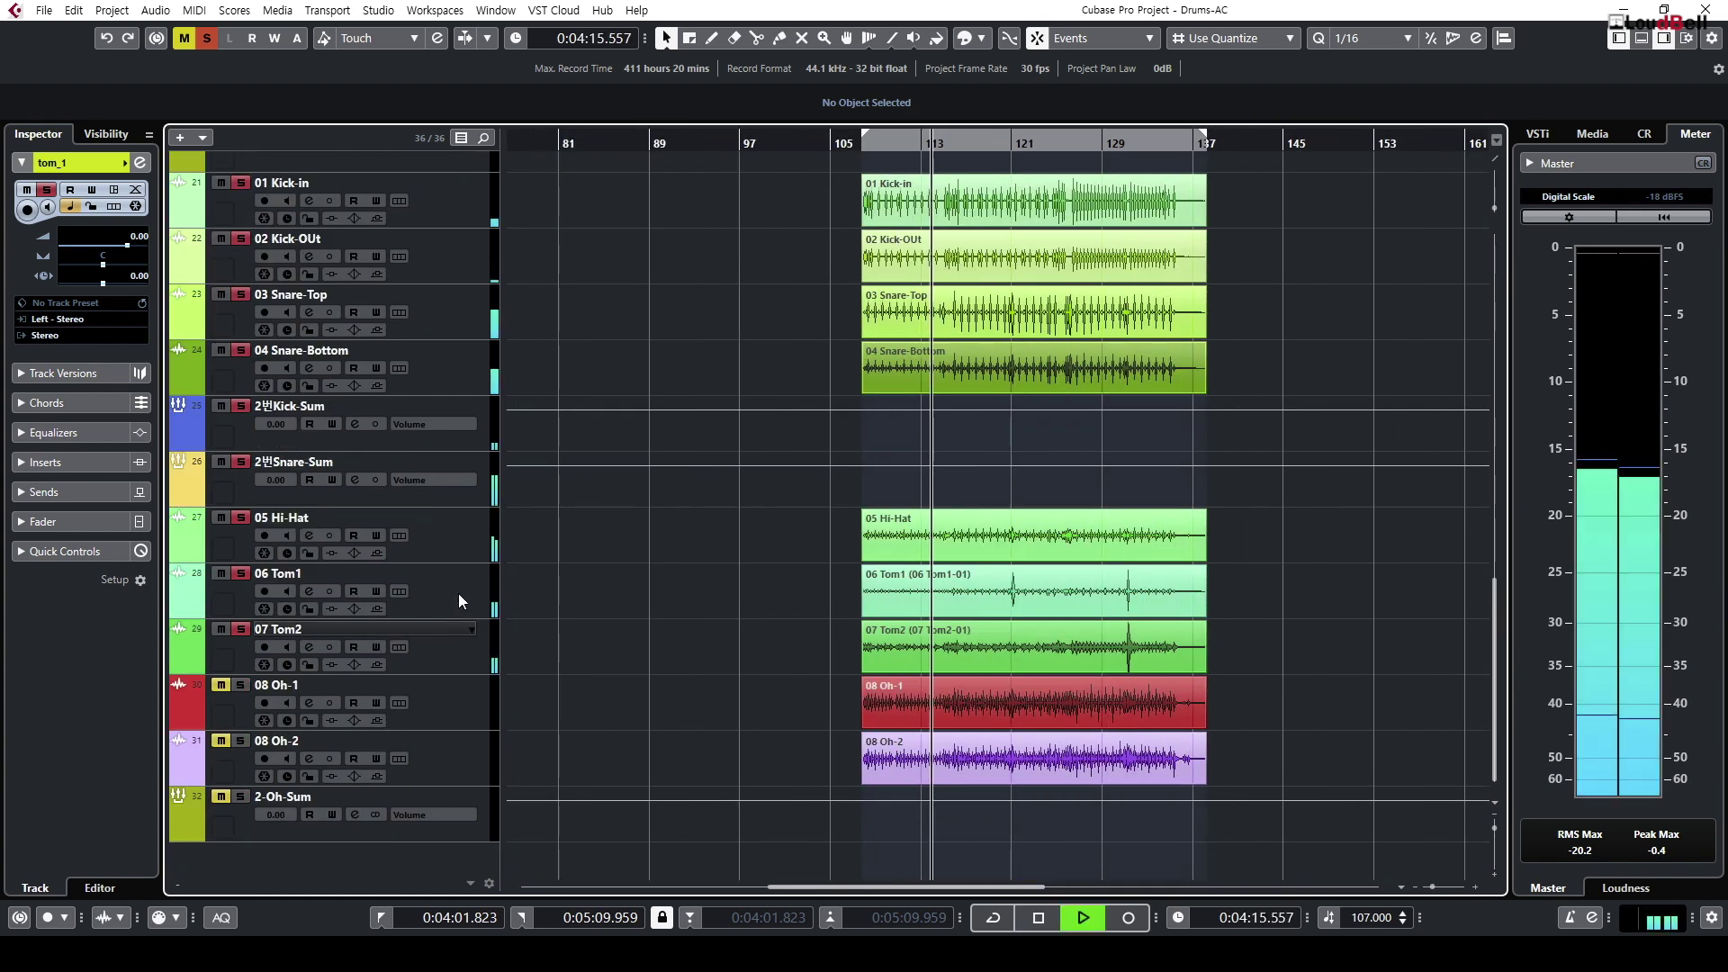
Step: Select the 06 Tom1 and 07 Tom2 tracks, compare the playing kick, snare and hi-hat with the toms muted and soloed, and stop playback
left_click(457, 596)
left_click(461, 663, "shift")
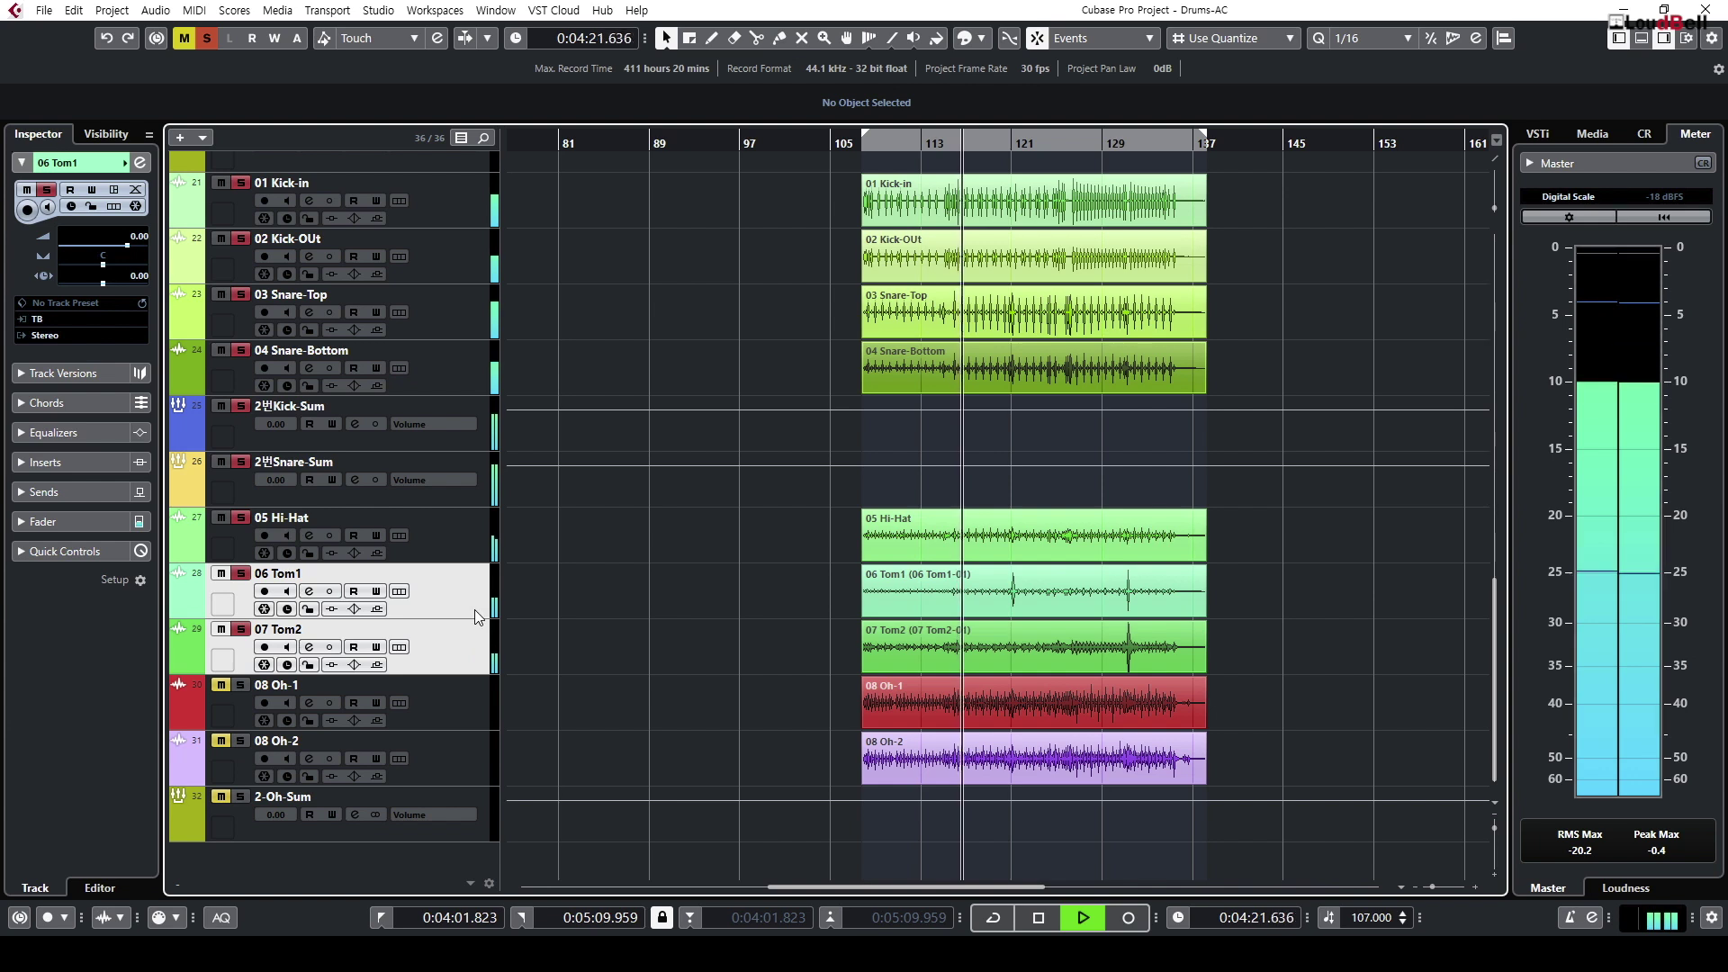
key("s")
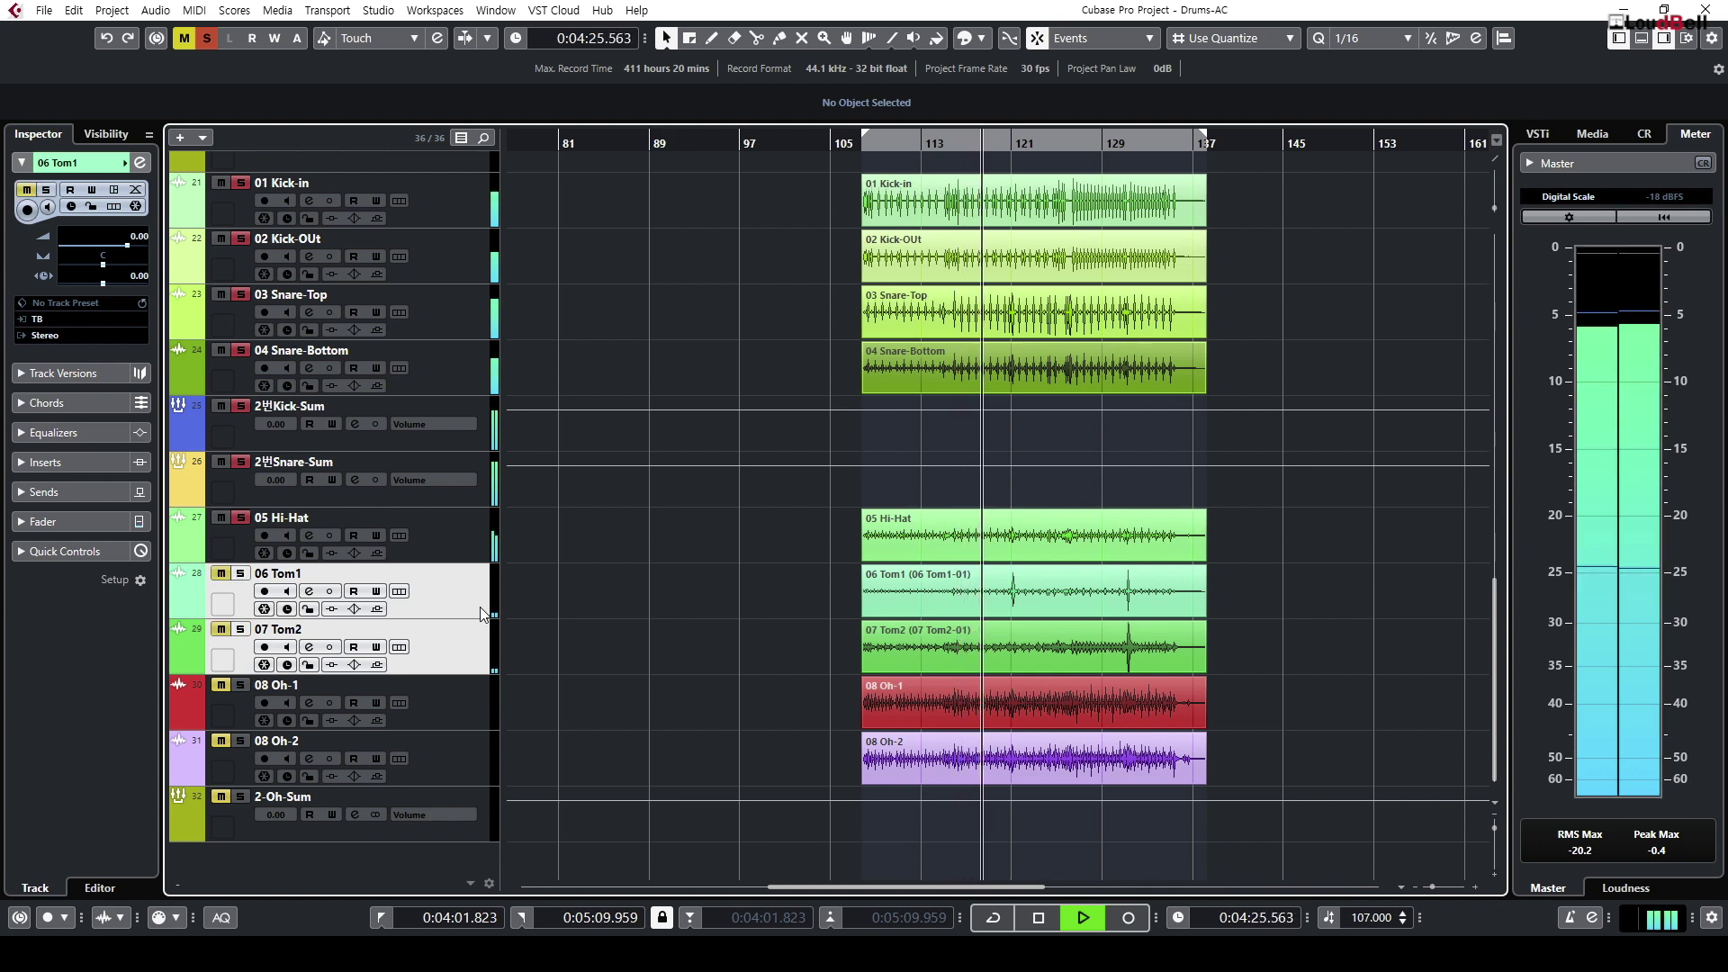
key("s")
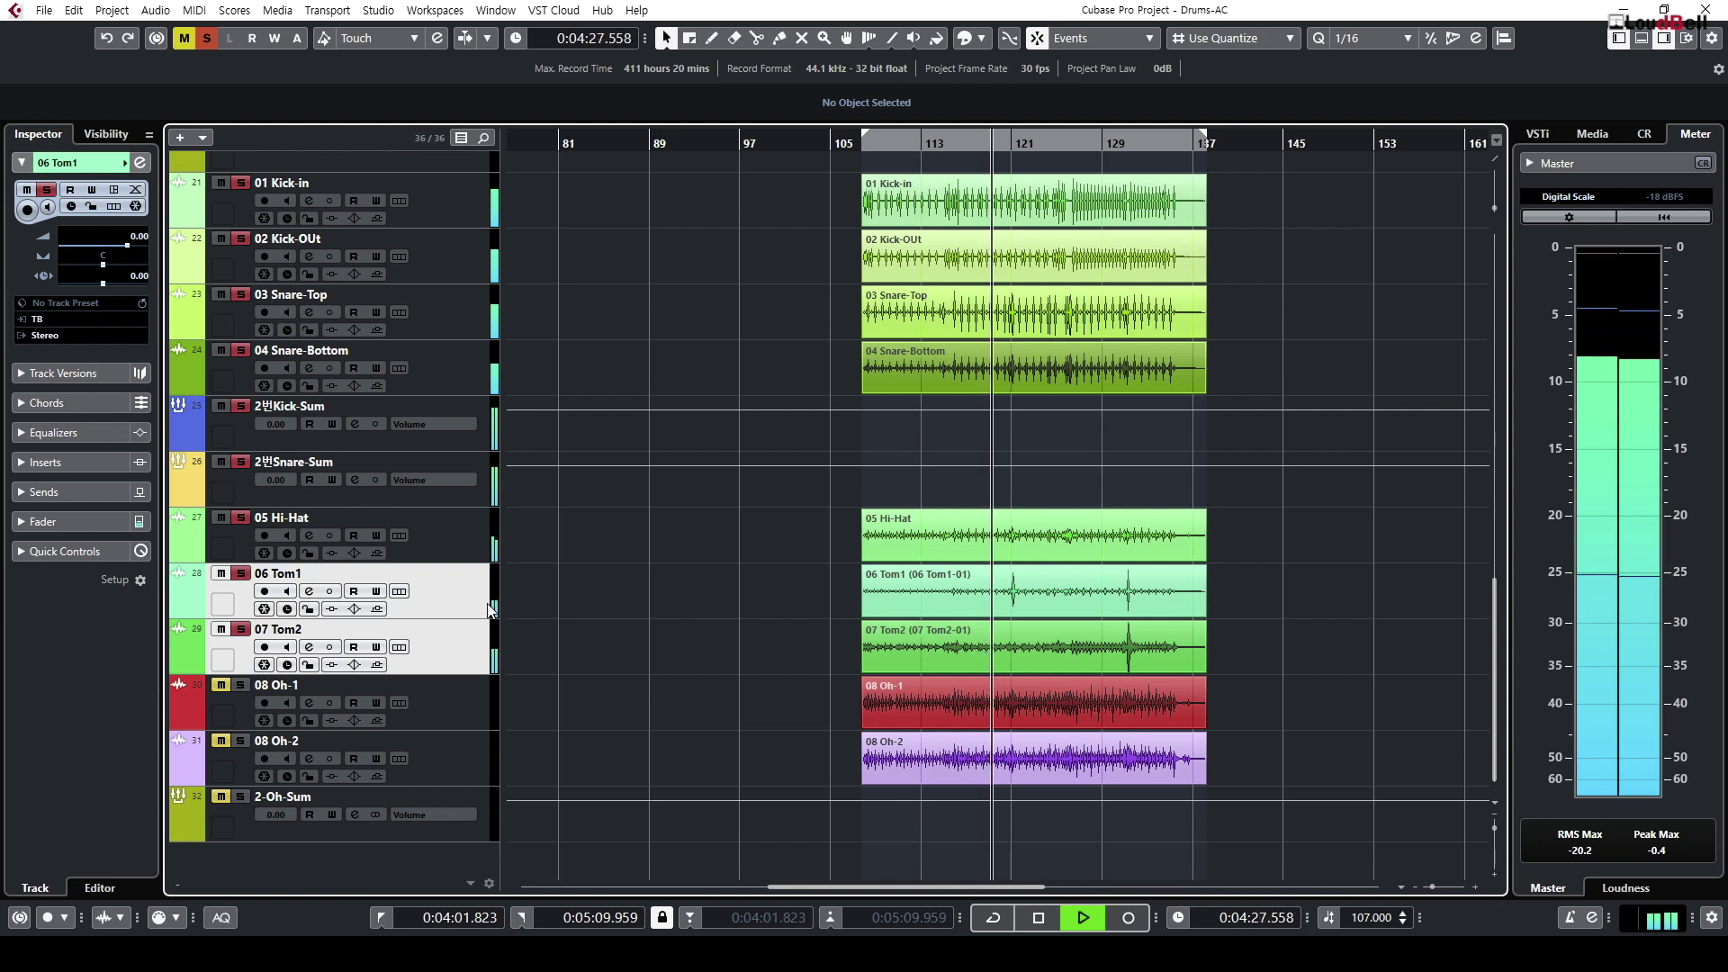
key("space")
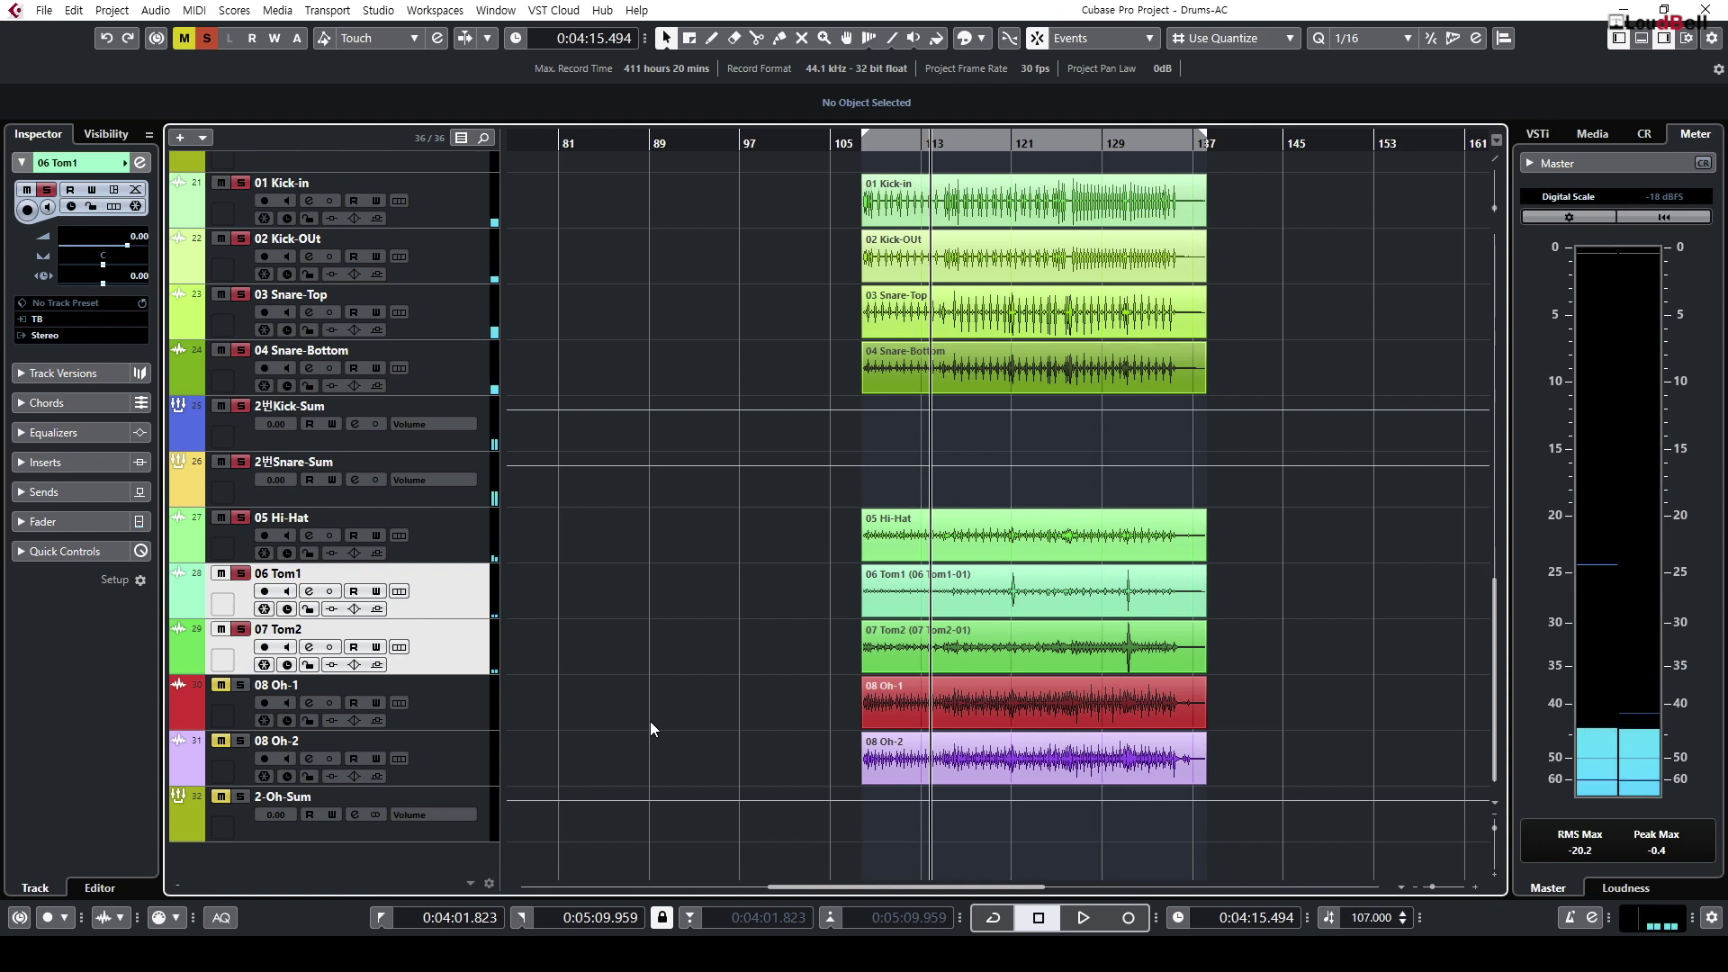
Step: Unmute and solo the 08 Oh-1, 08 Oh-2 and 2-Oh-Sum tracks, and play from about bar 109
left_click(444, 720)
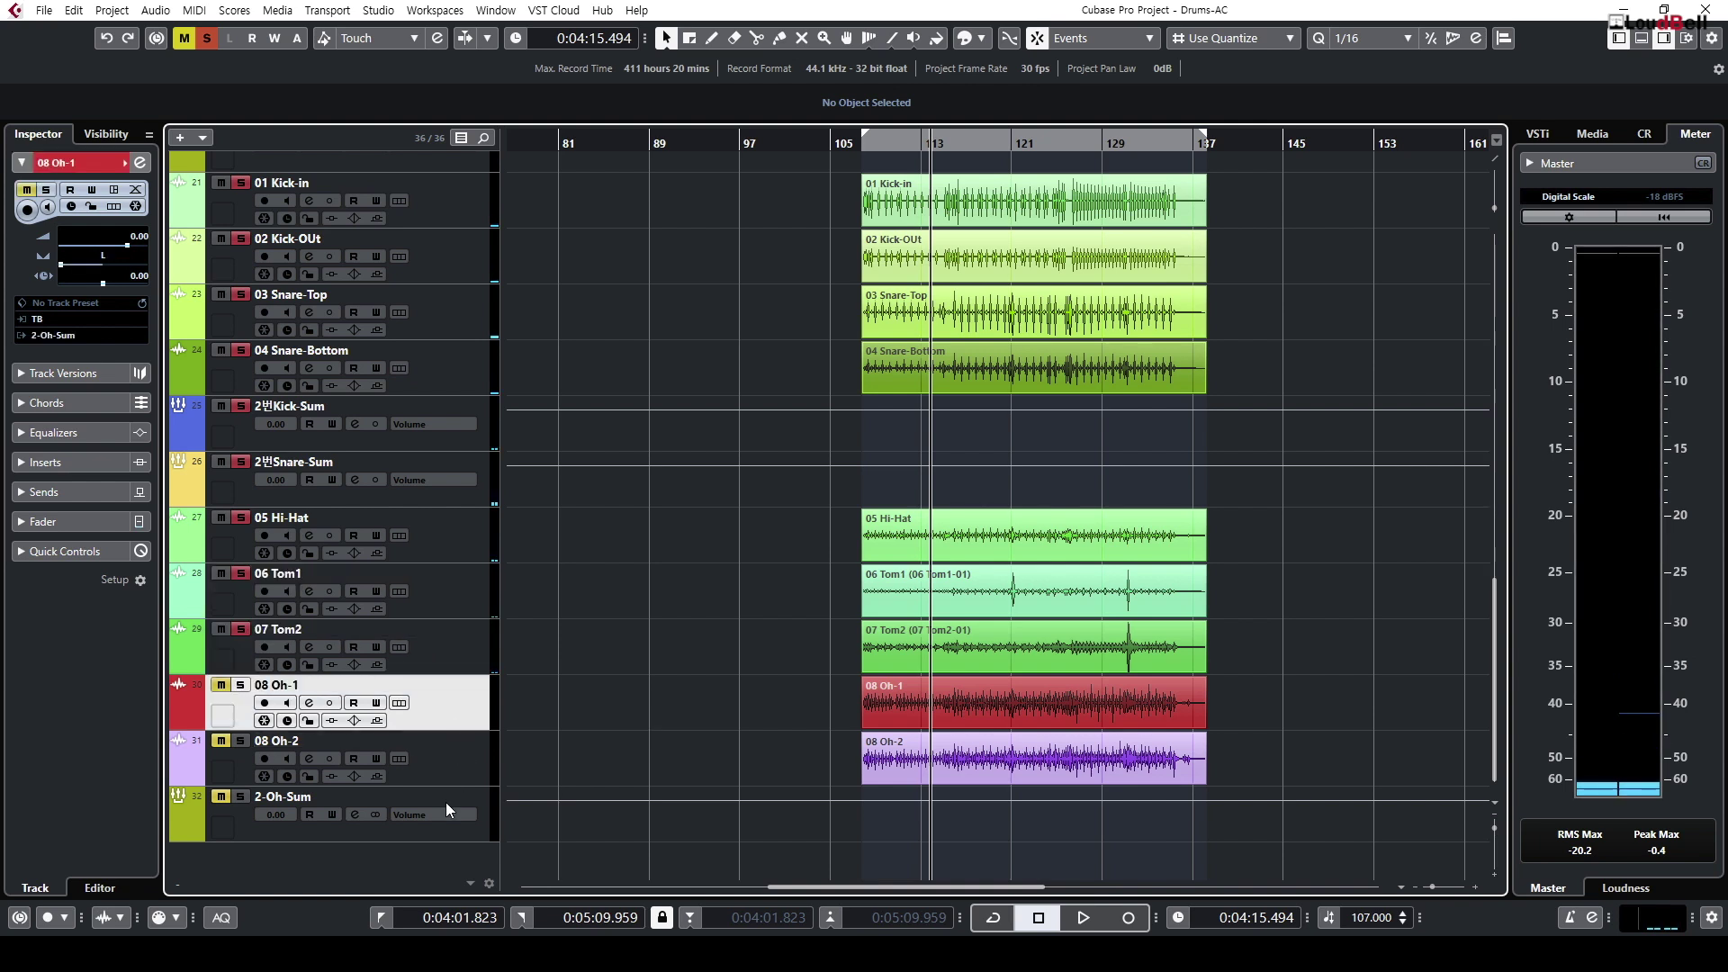
left_click(479, 830)
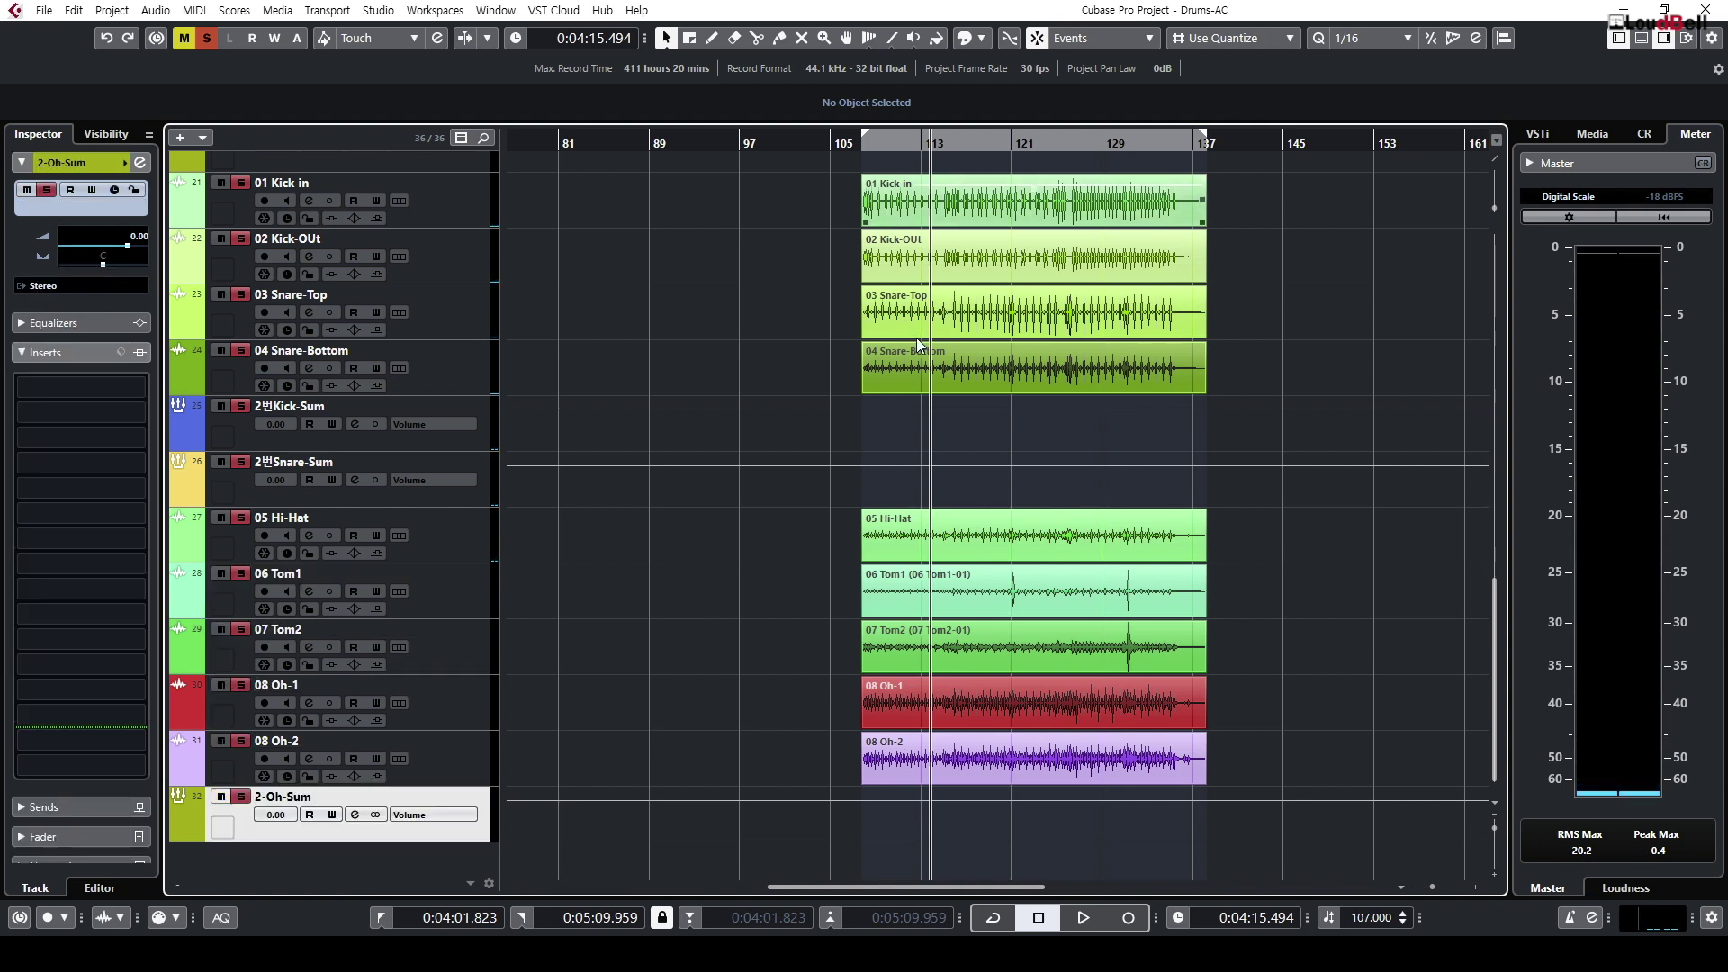
left_click(874, 137)
key("space")
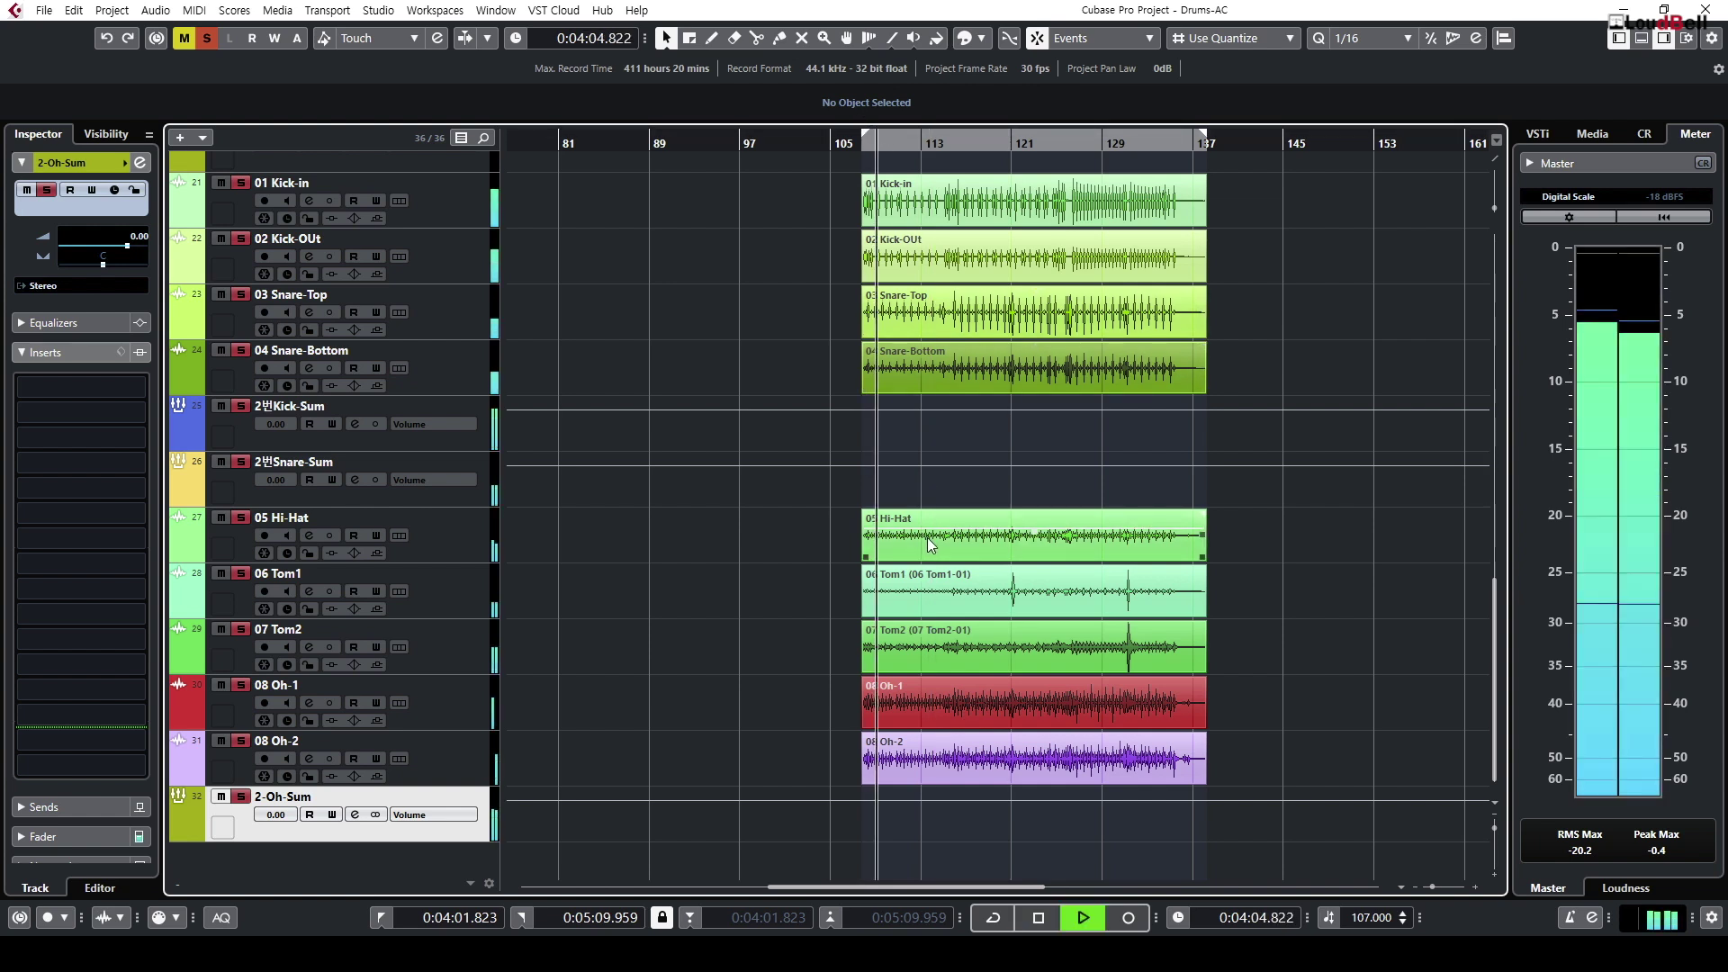
Step: Compare the second recording with overheads while 06 Tom1 and 07 Tom2 are alternately muted and soloed, and stop playback with them soloed
left_click(477, 646)
left_click(458, 580, "shift")
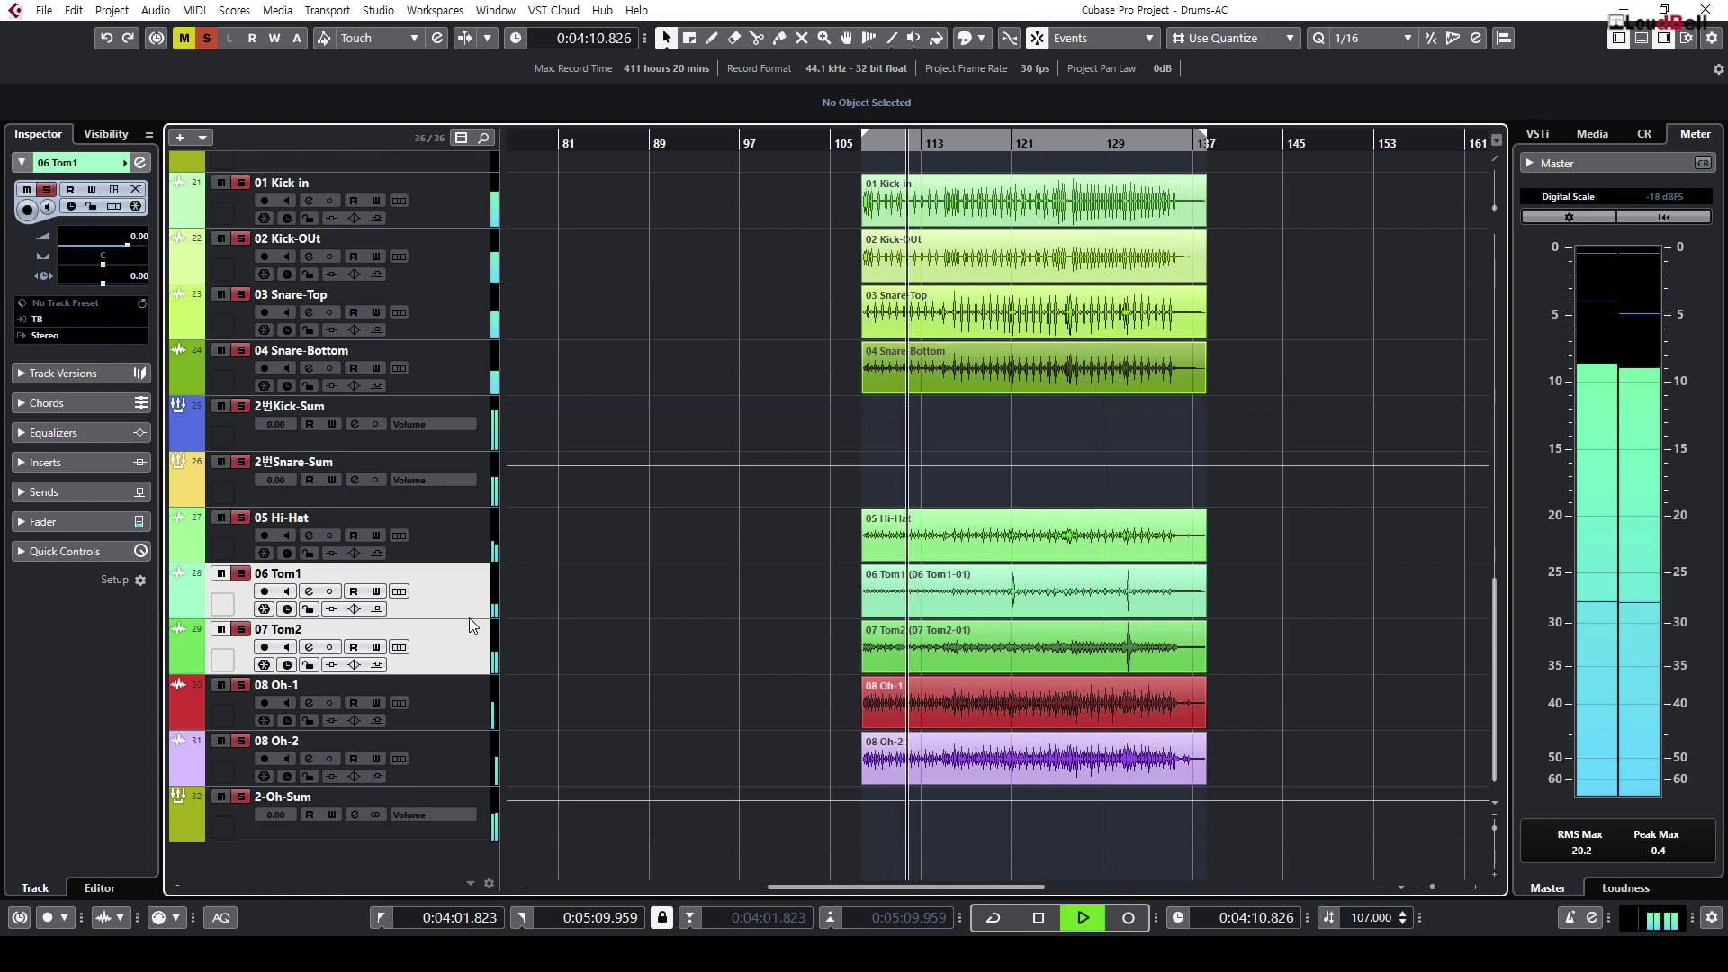
key("s")
key("m")
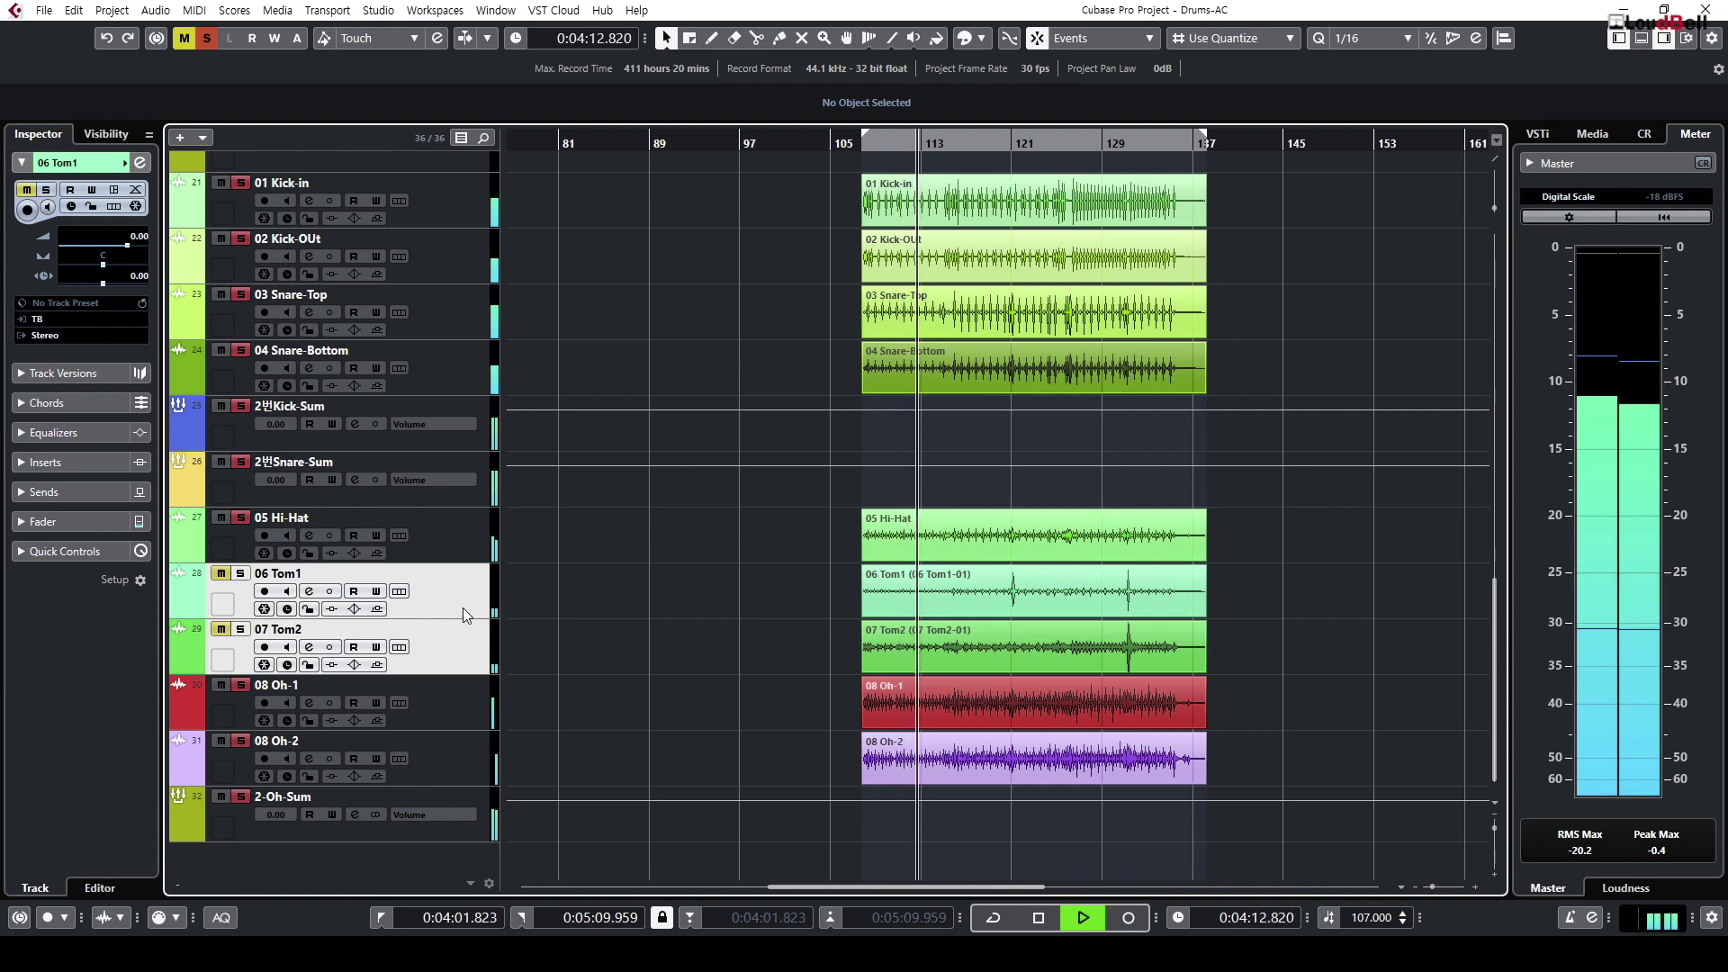
key("m")
key("s")
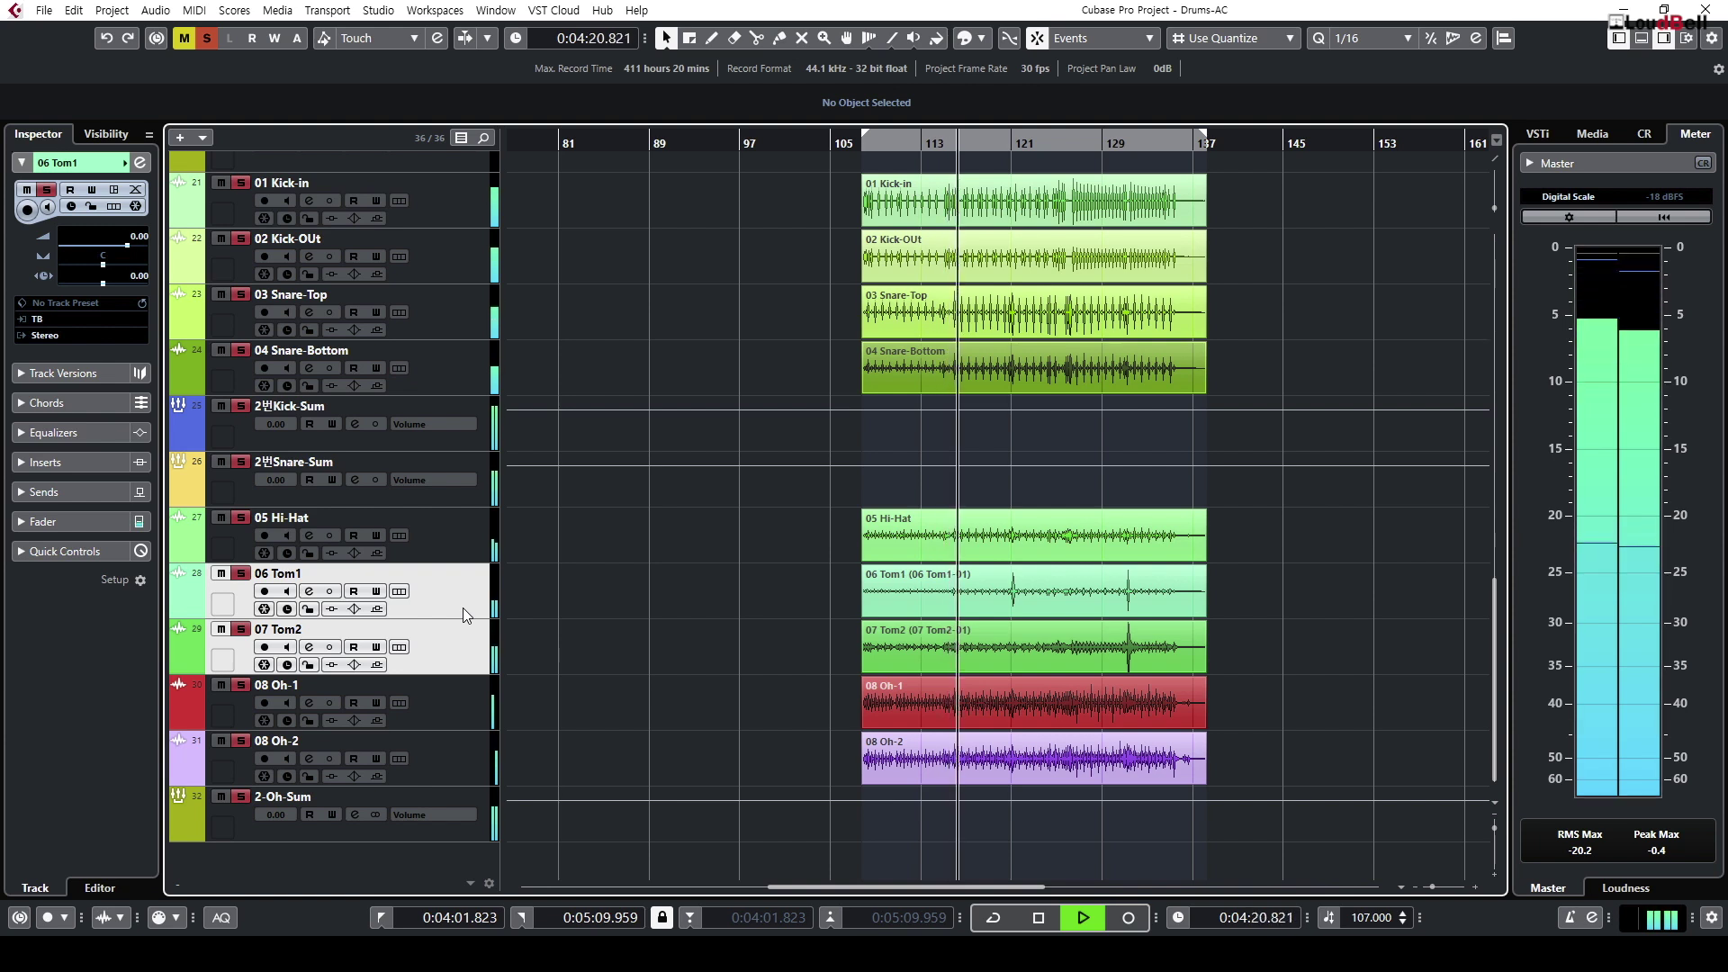
key("space")
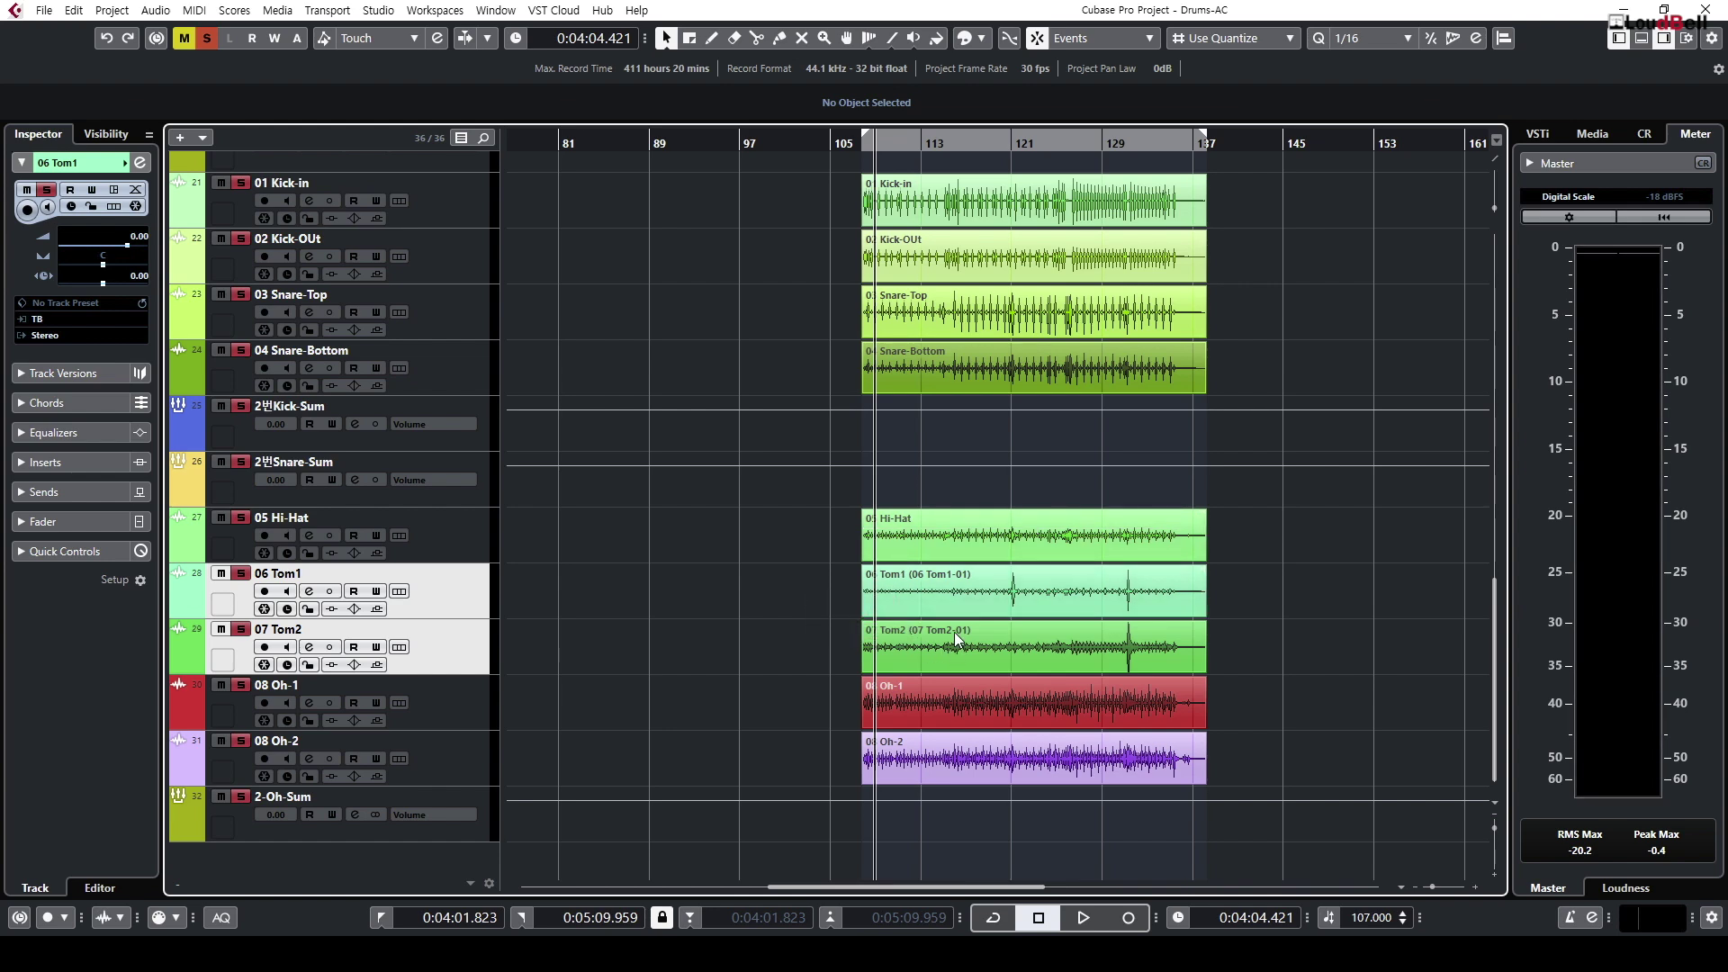
Step: Select the 06 Tom1 and 07 Tom2 clips and examine their full waveforms at different zoom levels
left_click(968, 613)
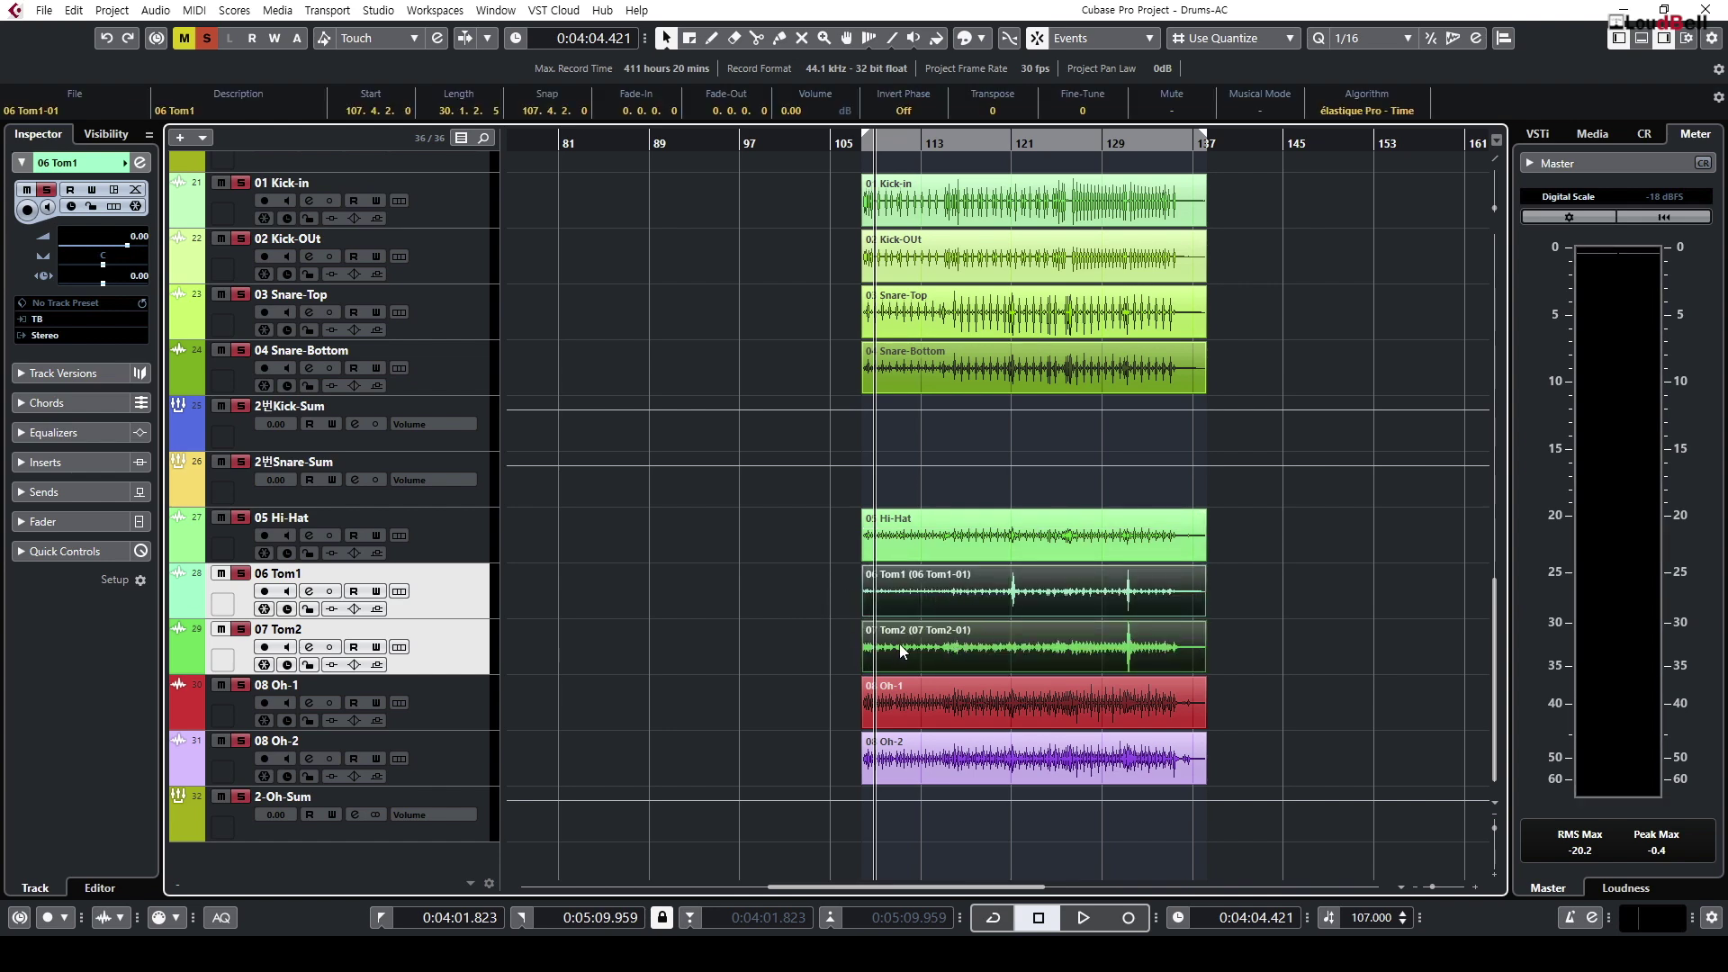
key("g")
key("g")
key("g")
key("g")
key("g")
key("g")
key("g")
key("shift+g")
key("shift+g")
key("shift+g")
key("shift+h")
key("shift+h")
key("shift+h")
key("h")
key("h")
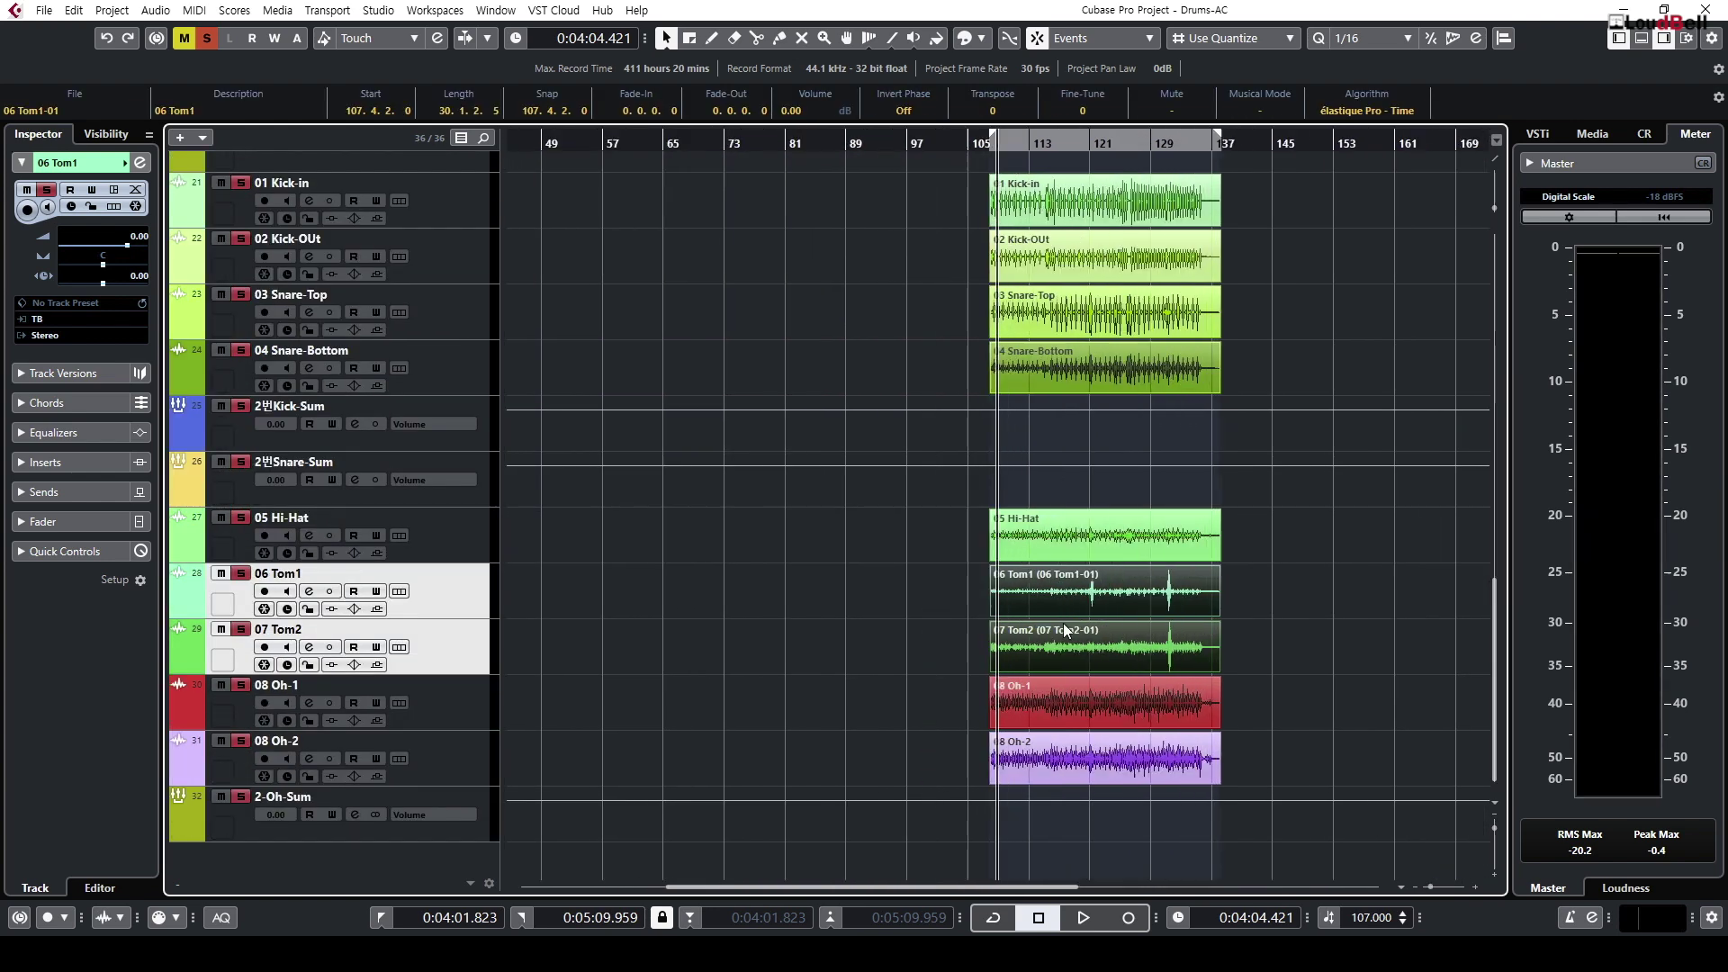
Step: Inspect the bleed between tom hits in the 06 Tom1 and 07 Tom2 clips, both close up and in overview
left_click(964, 596)
left_click_drag(964, 597, 1077, 650)
key("h")
key("h")
key("h")
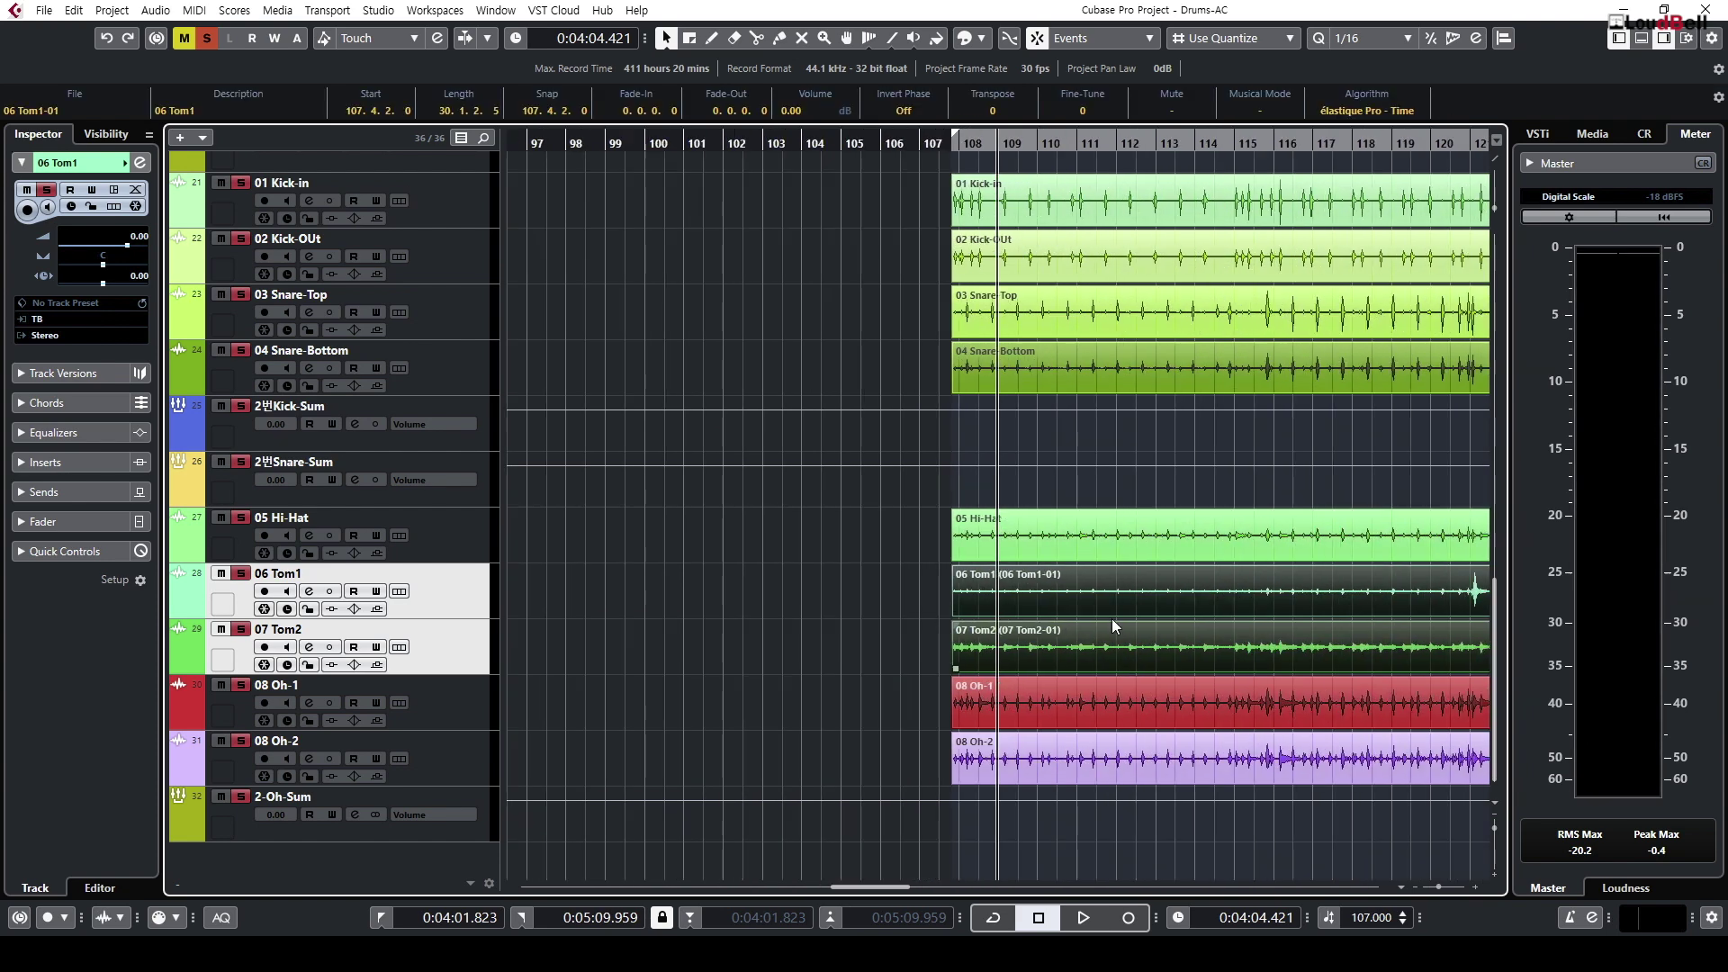
key("g")
key("g")
key("g")
left_click(914, 637)
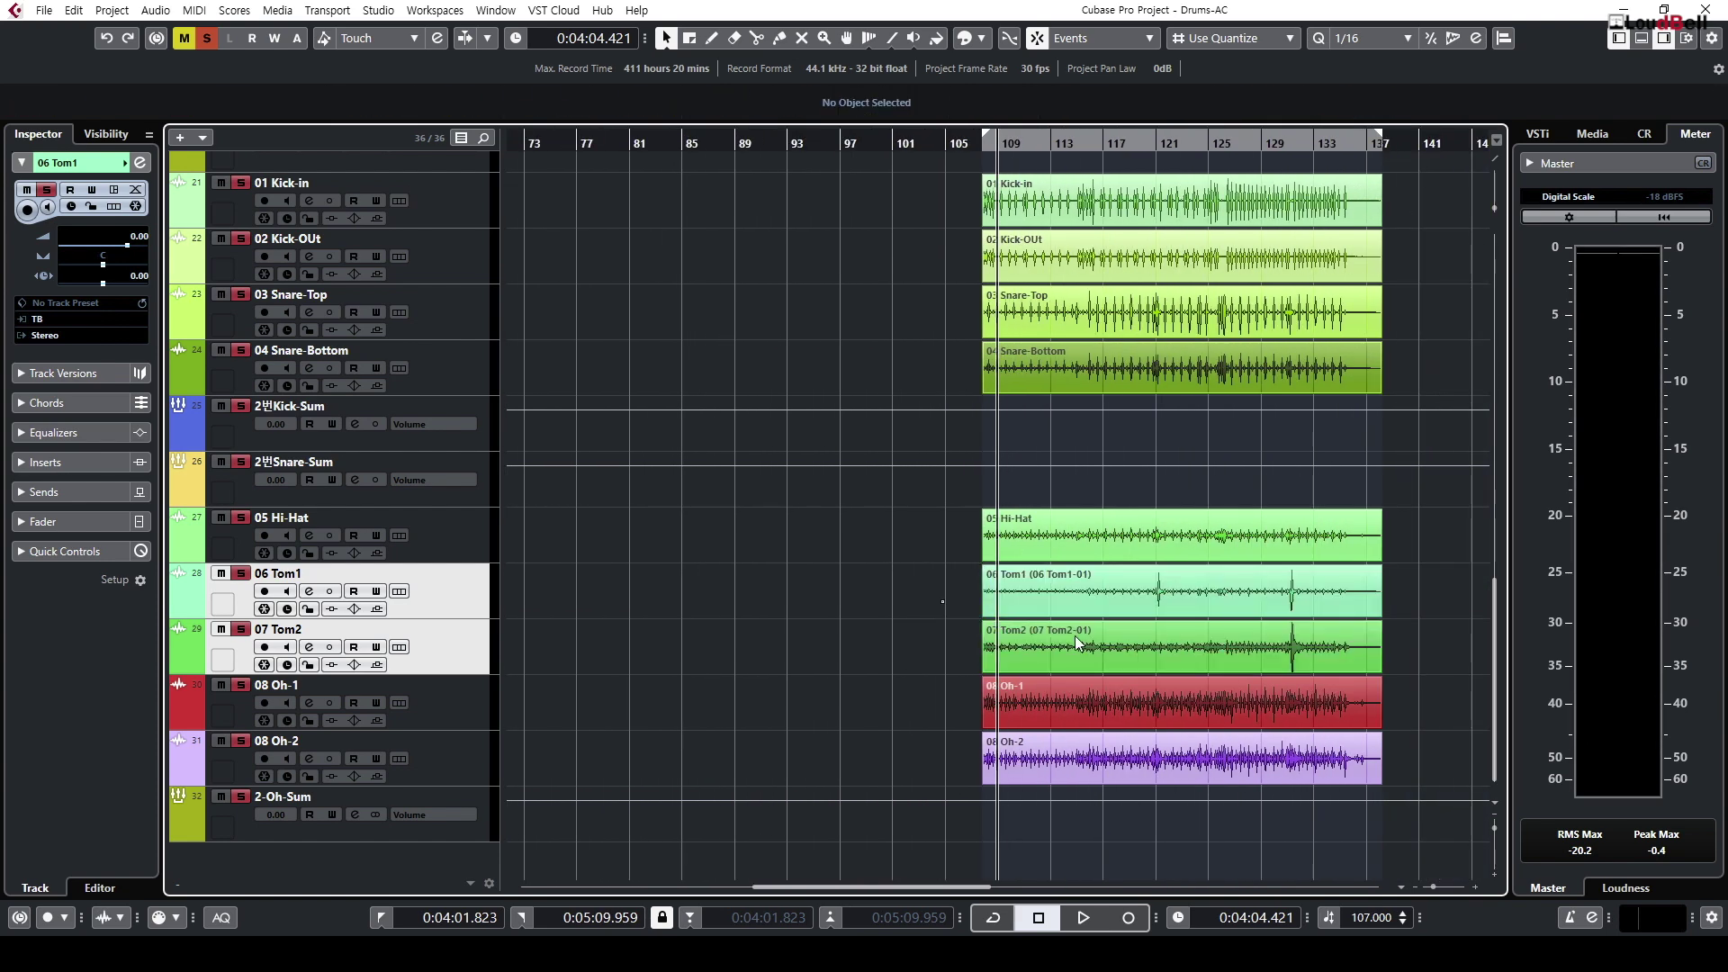
left_click(1098, 645)
key("g")
key("g")
key("g")
key("g")
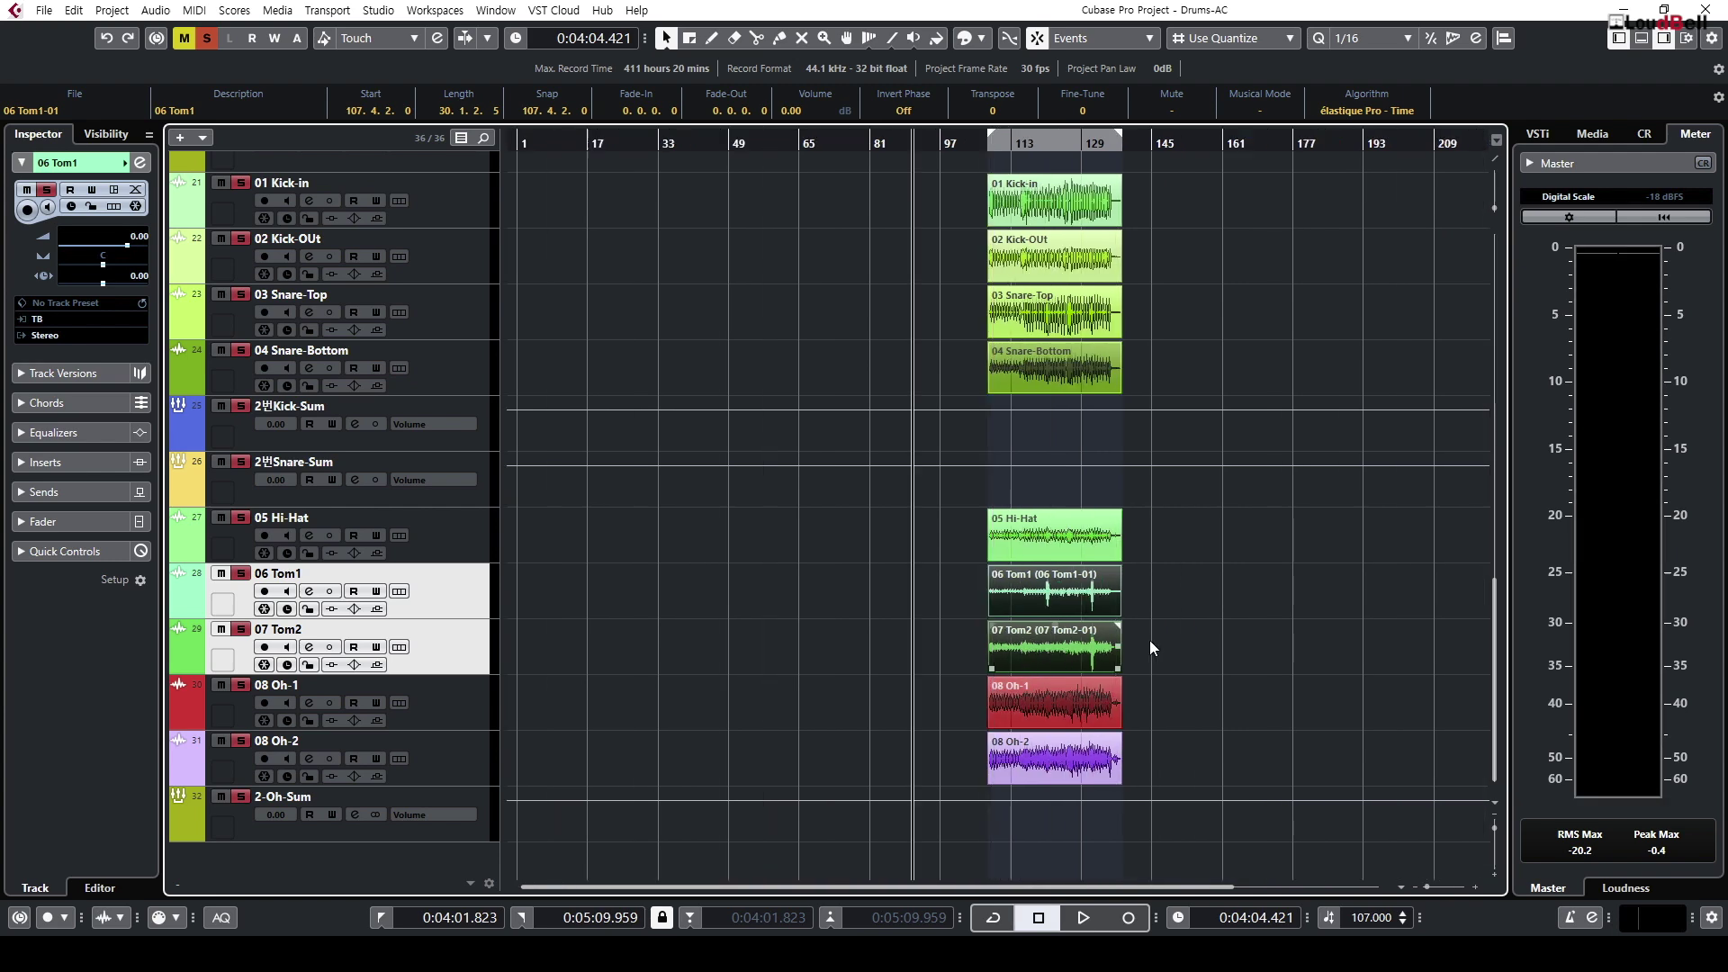
Step: Unmute and solo the first recording's oh_1, oh_2 and 1-Oh-Sum tracks, and play from about bar 20
scroll(1007, 646, "up", 10)
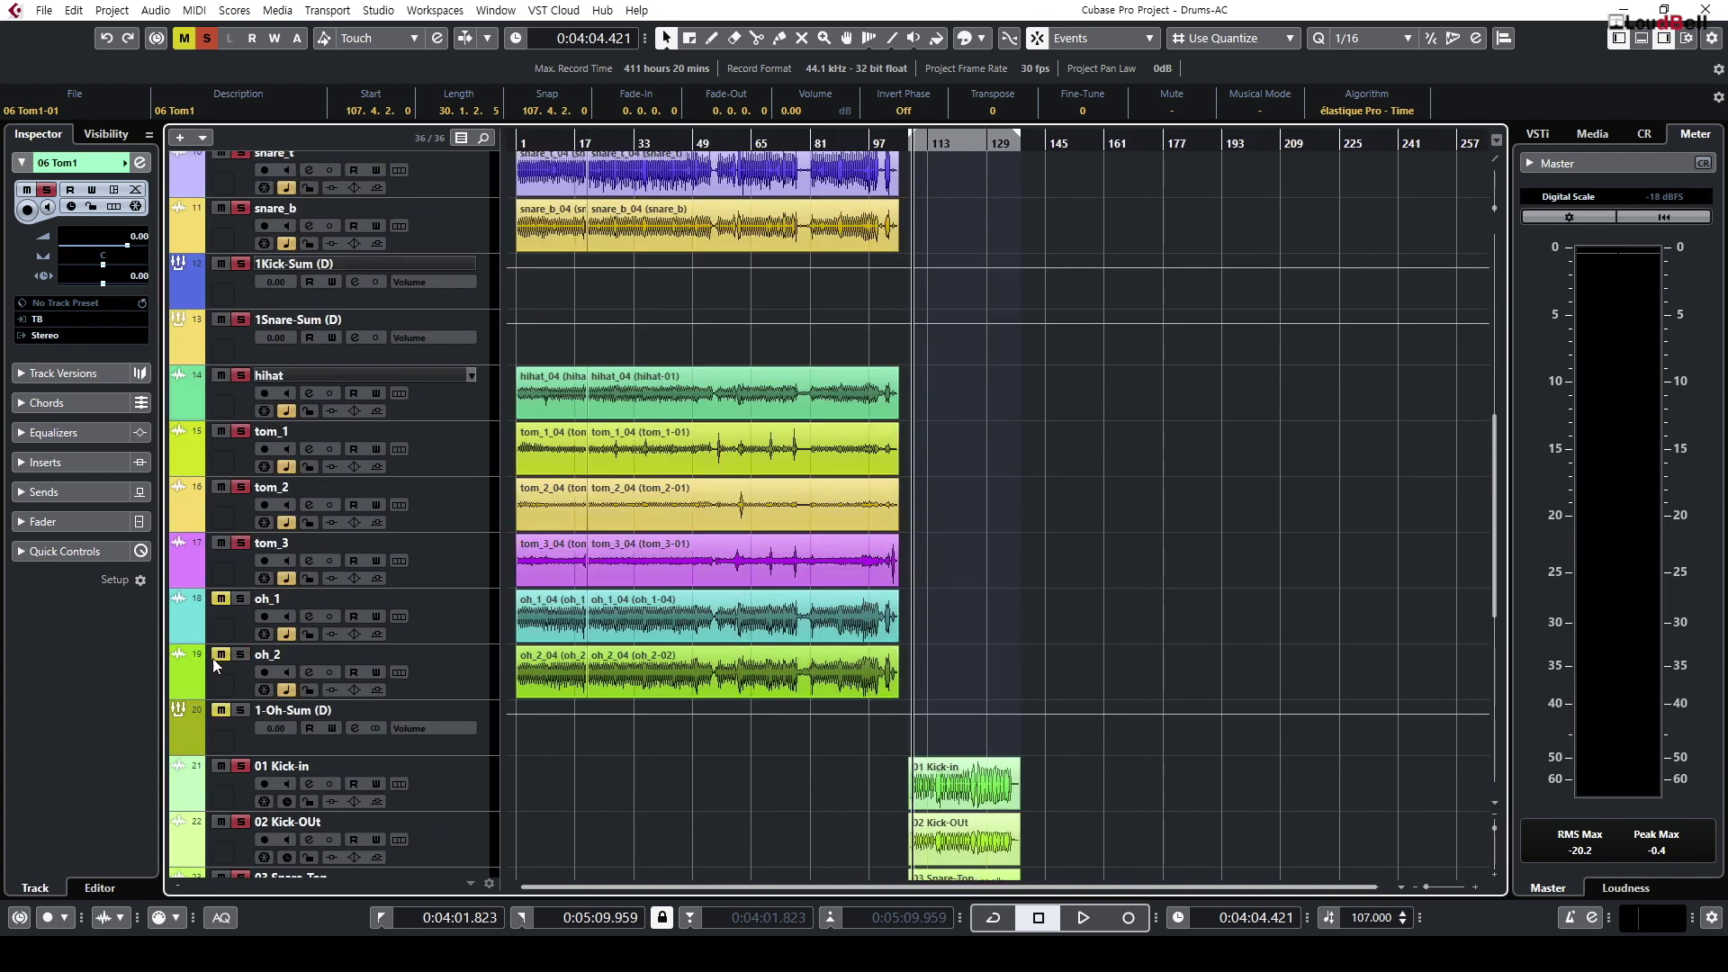
left_click(586, 145)
key("space")
Step: Compare the first recording with overheads while tom_1 to tom_3 are alternately muted and soloed, and stop playback with them soloed
left_click(454, 473)
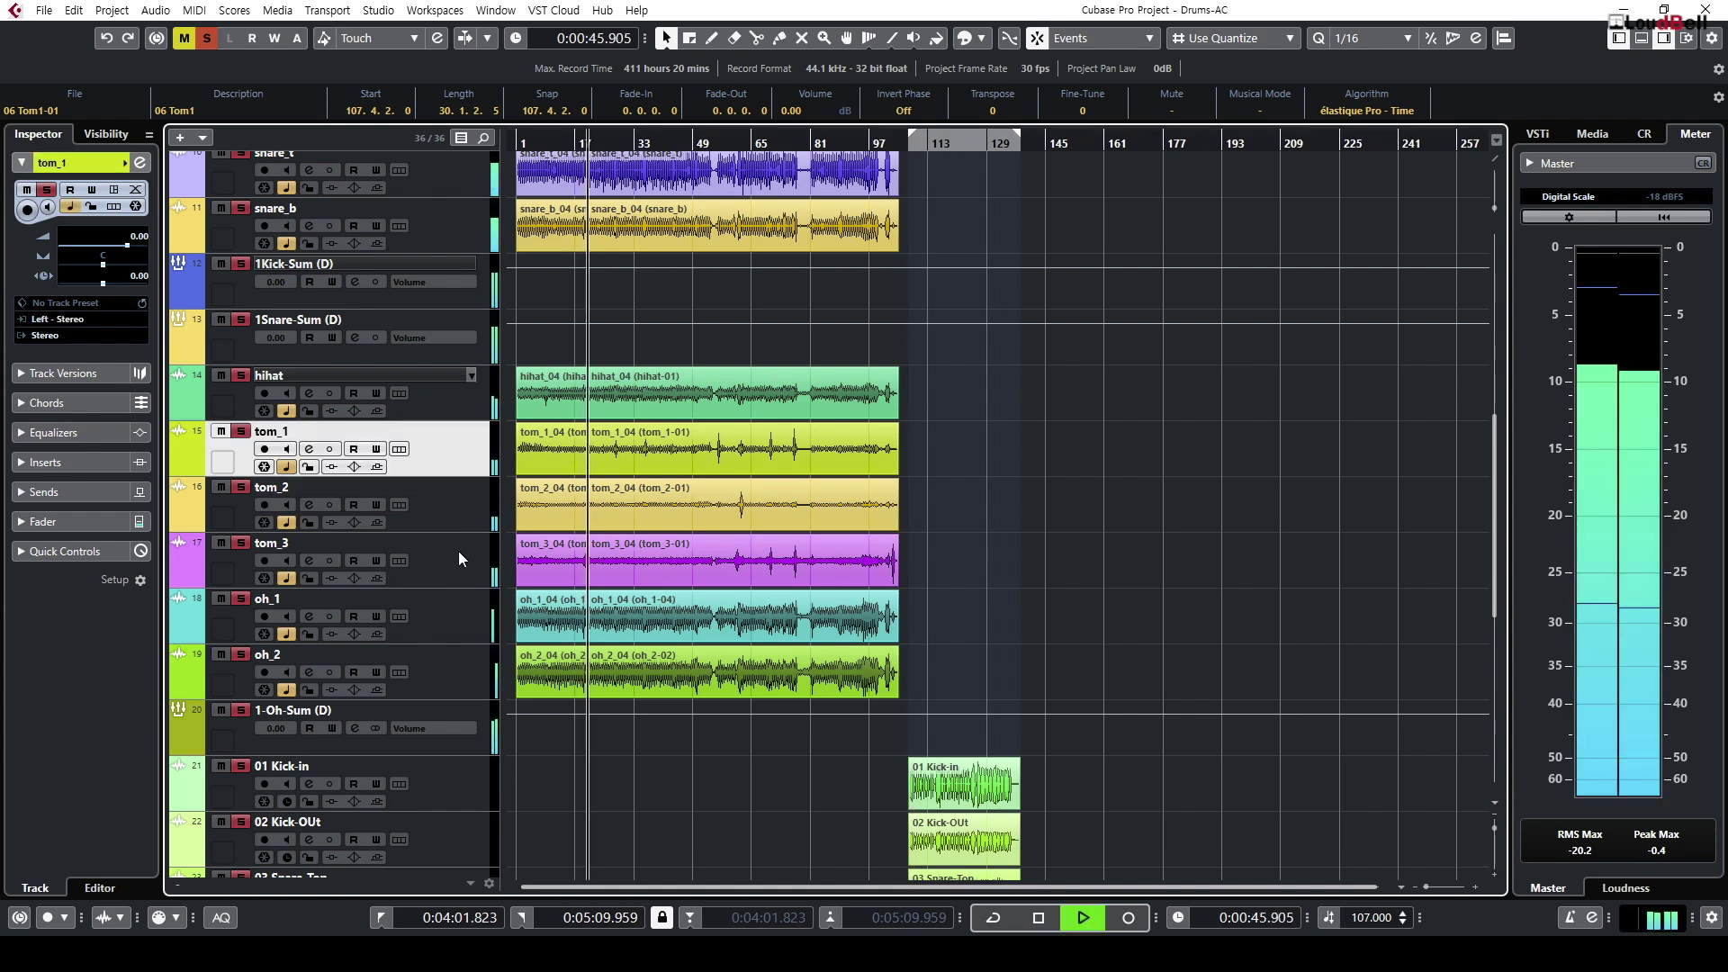
left_click(449, 580, "shift")
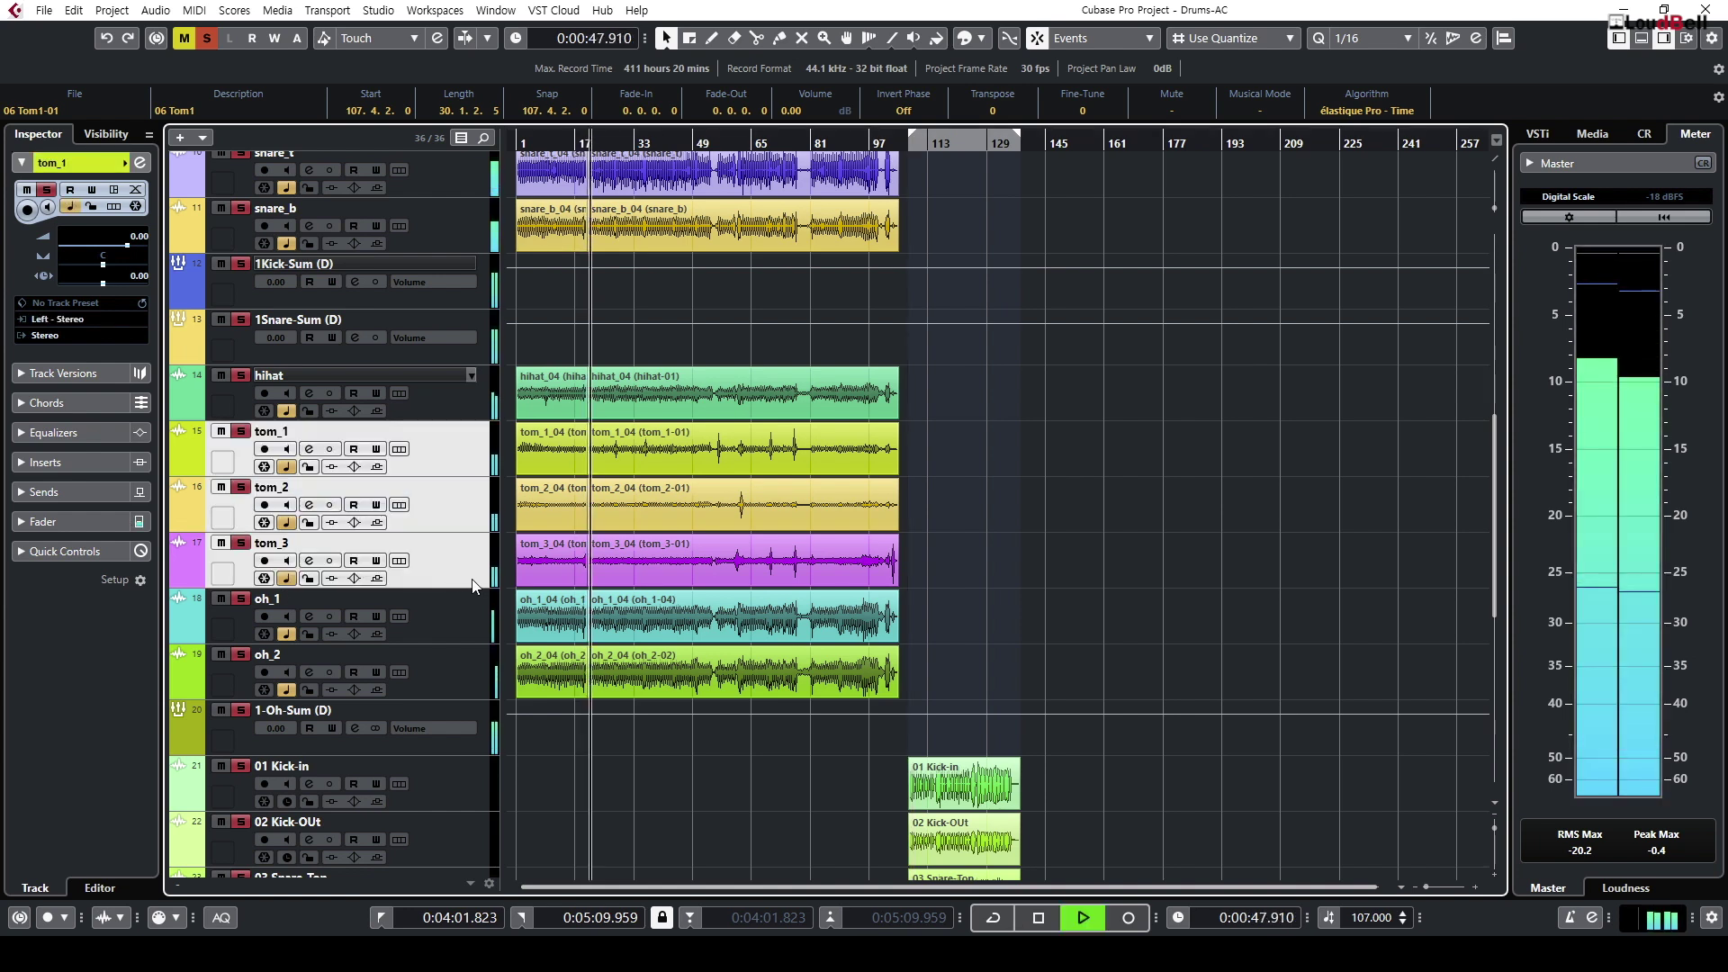
key("m")
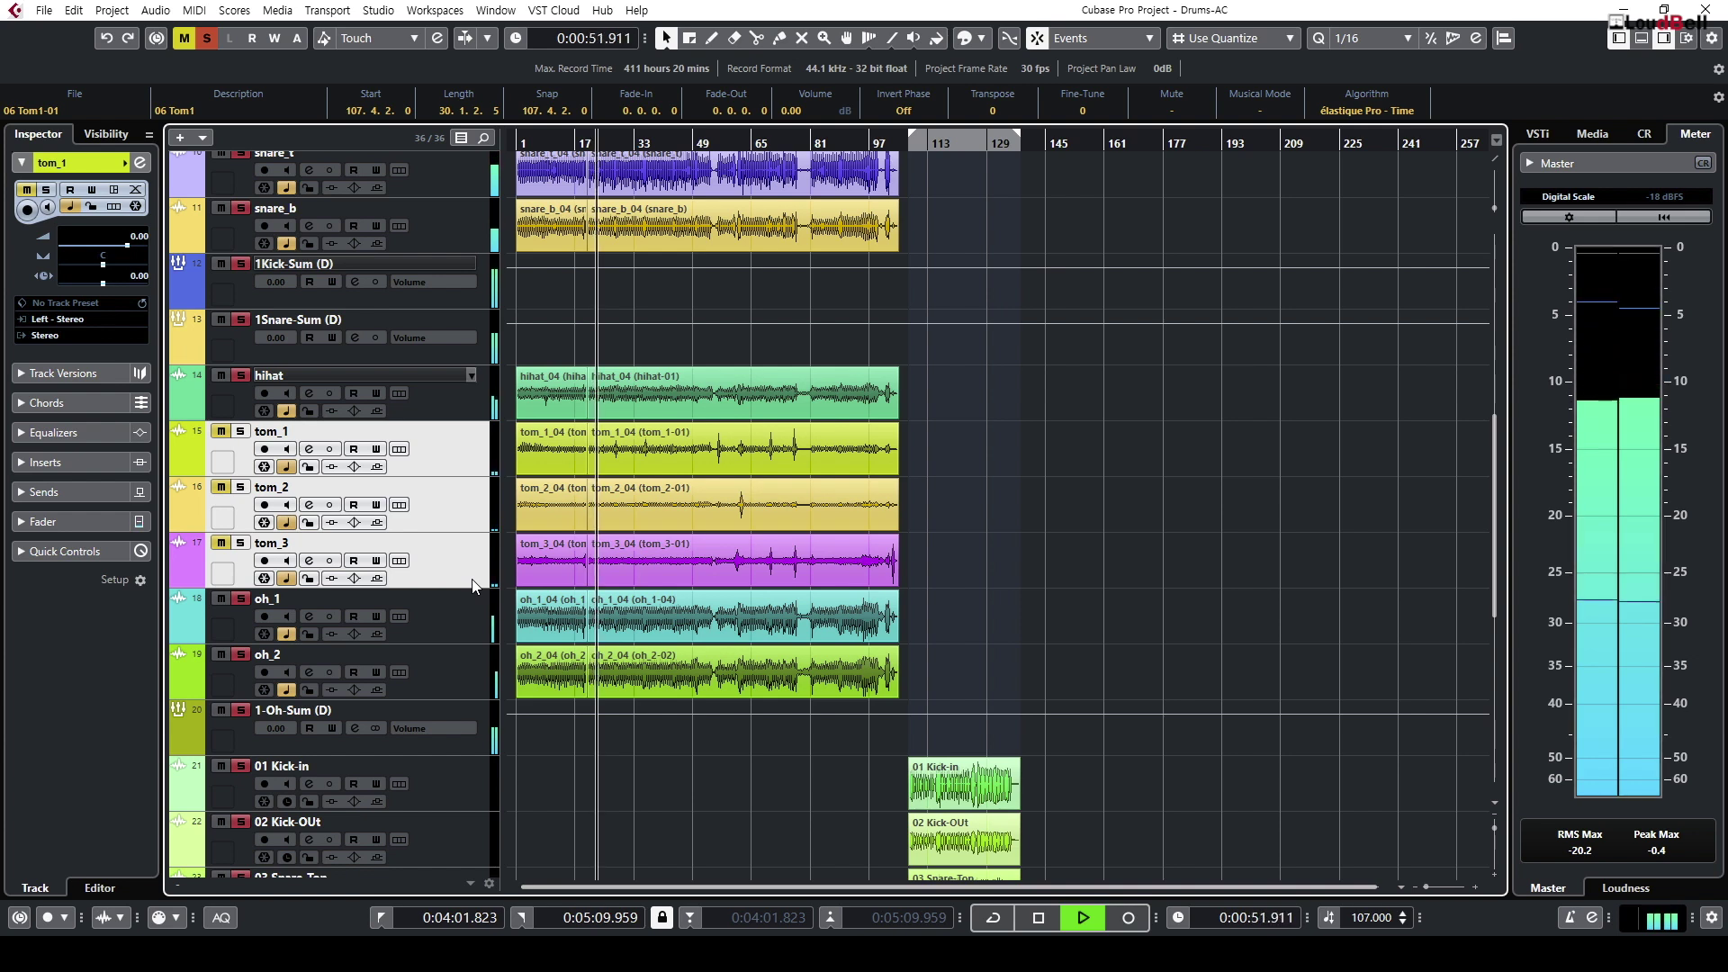
key("m")
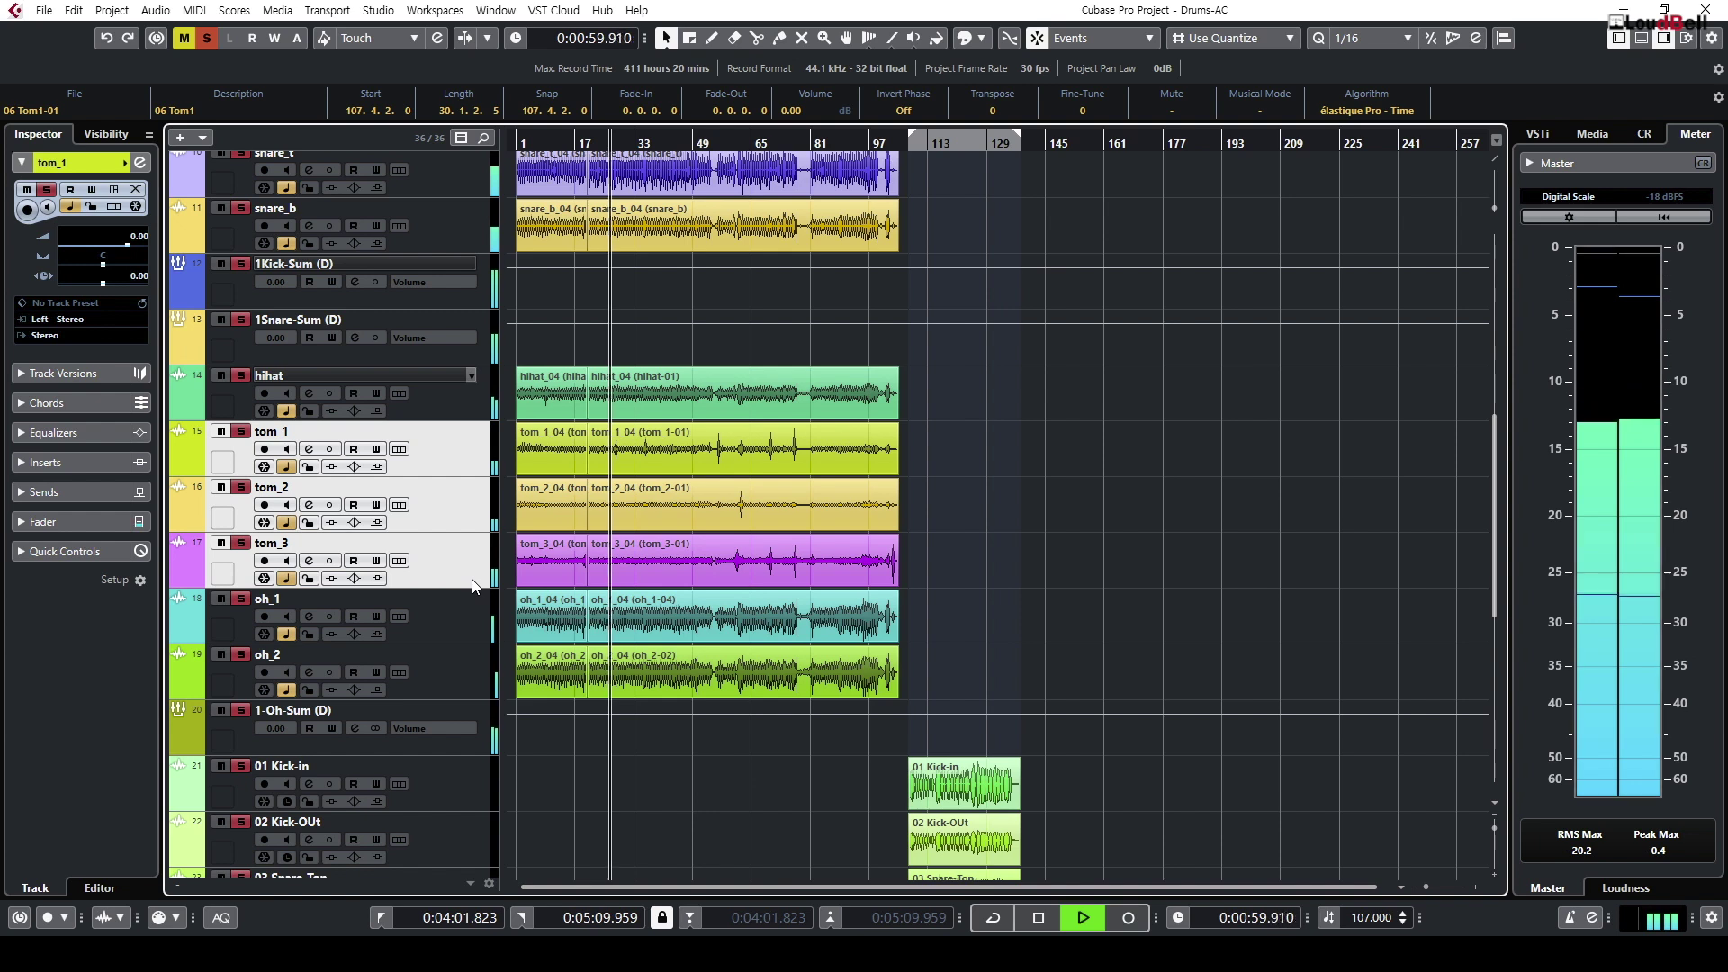
key("s")
key("m")
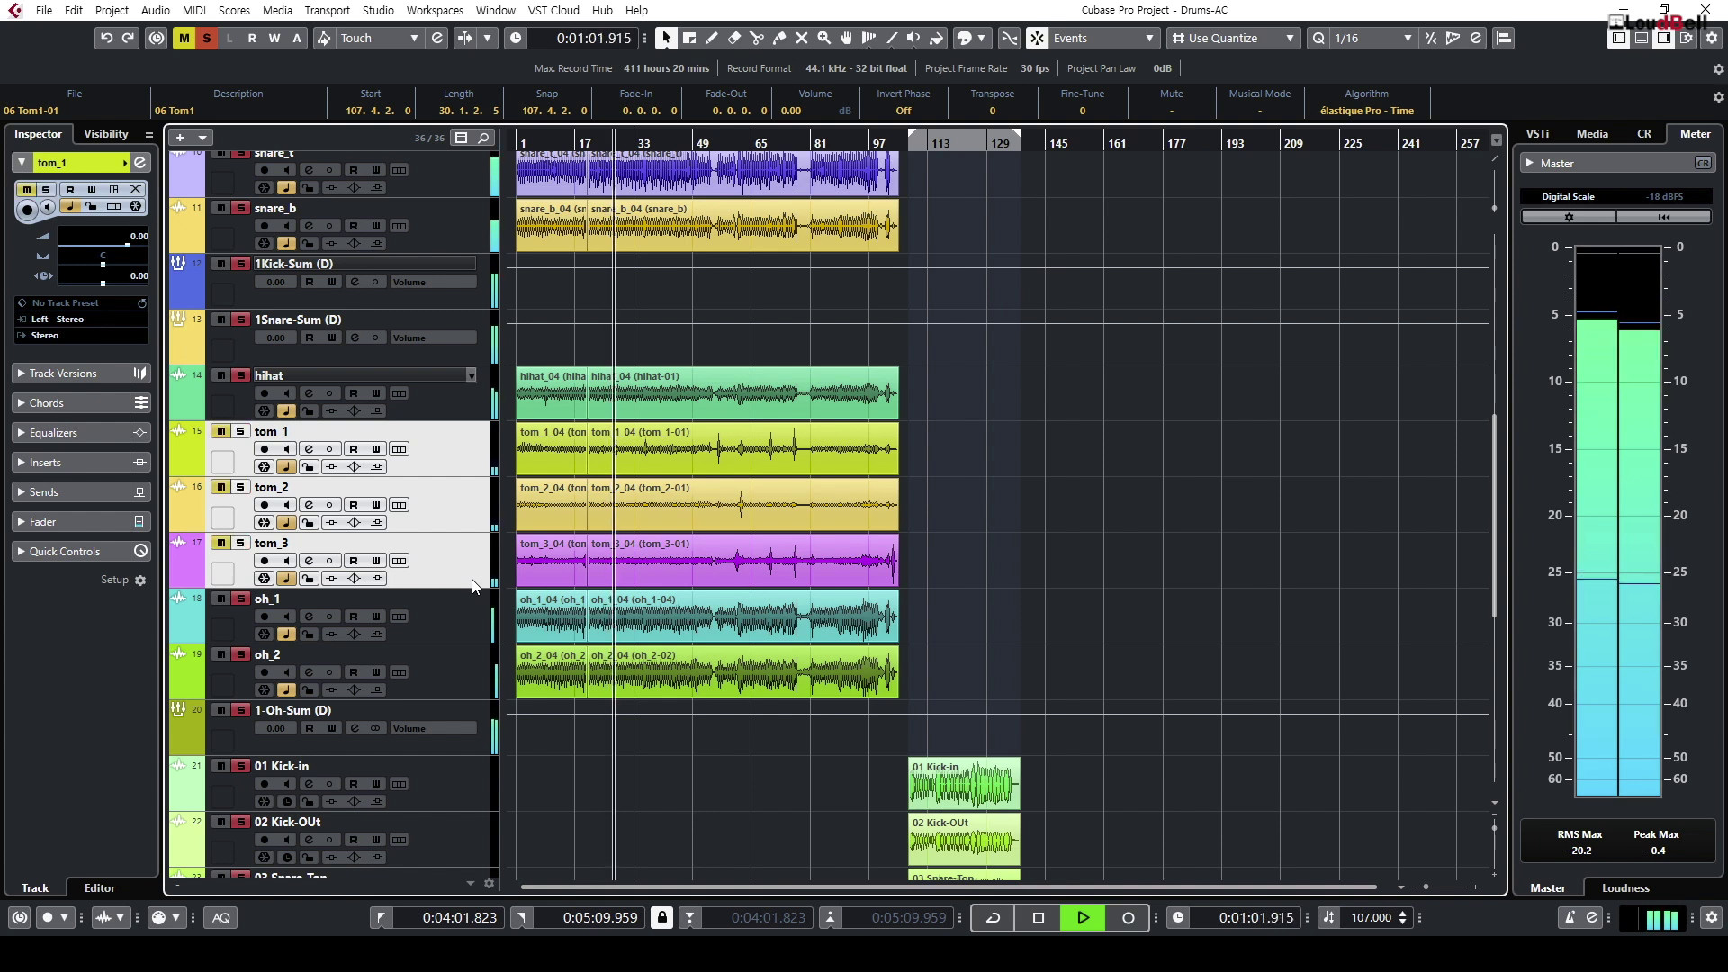
key("m")
key("s")
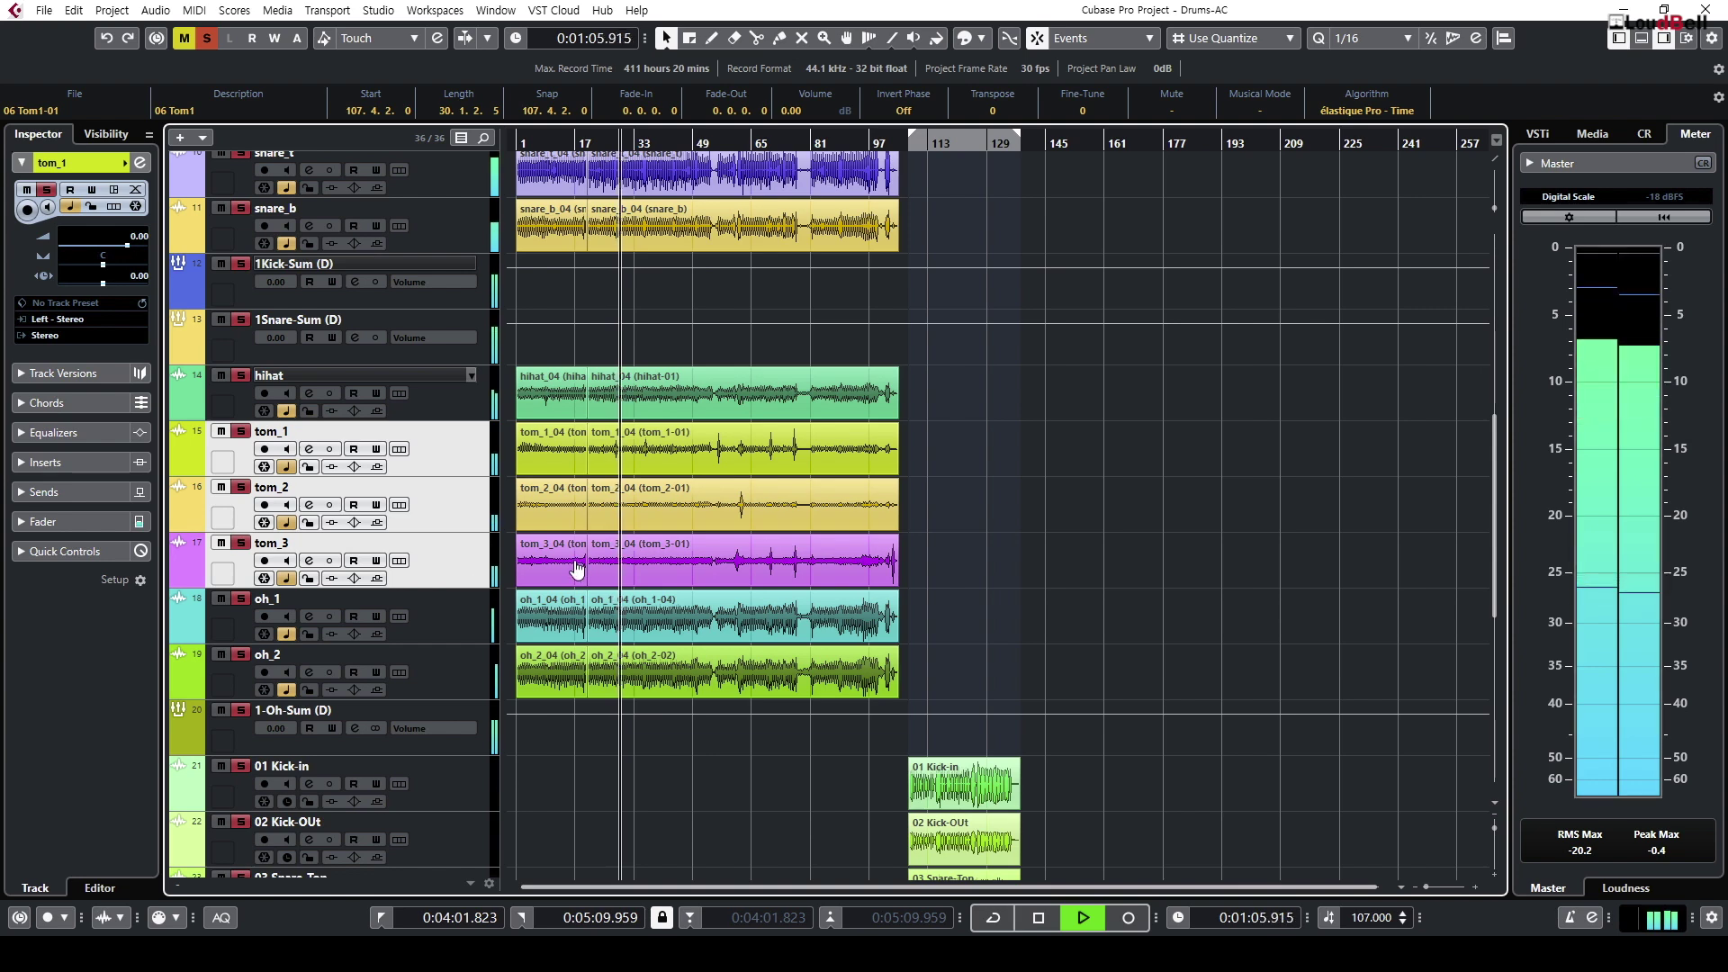
key("space")
Step: Highlight the main hihat to oh_2 clips, clear the selection, and place the cursor near bar 24
left_click_drag(965, 366, 673, 698)
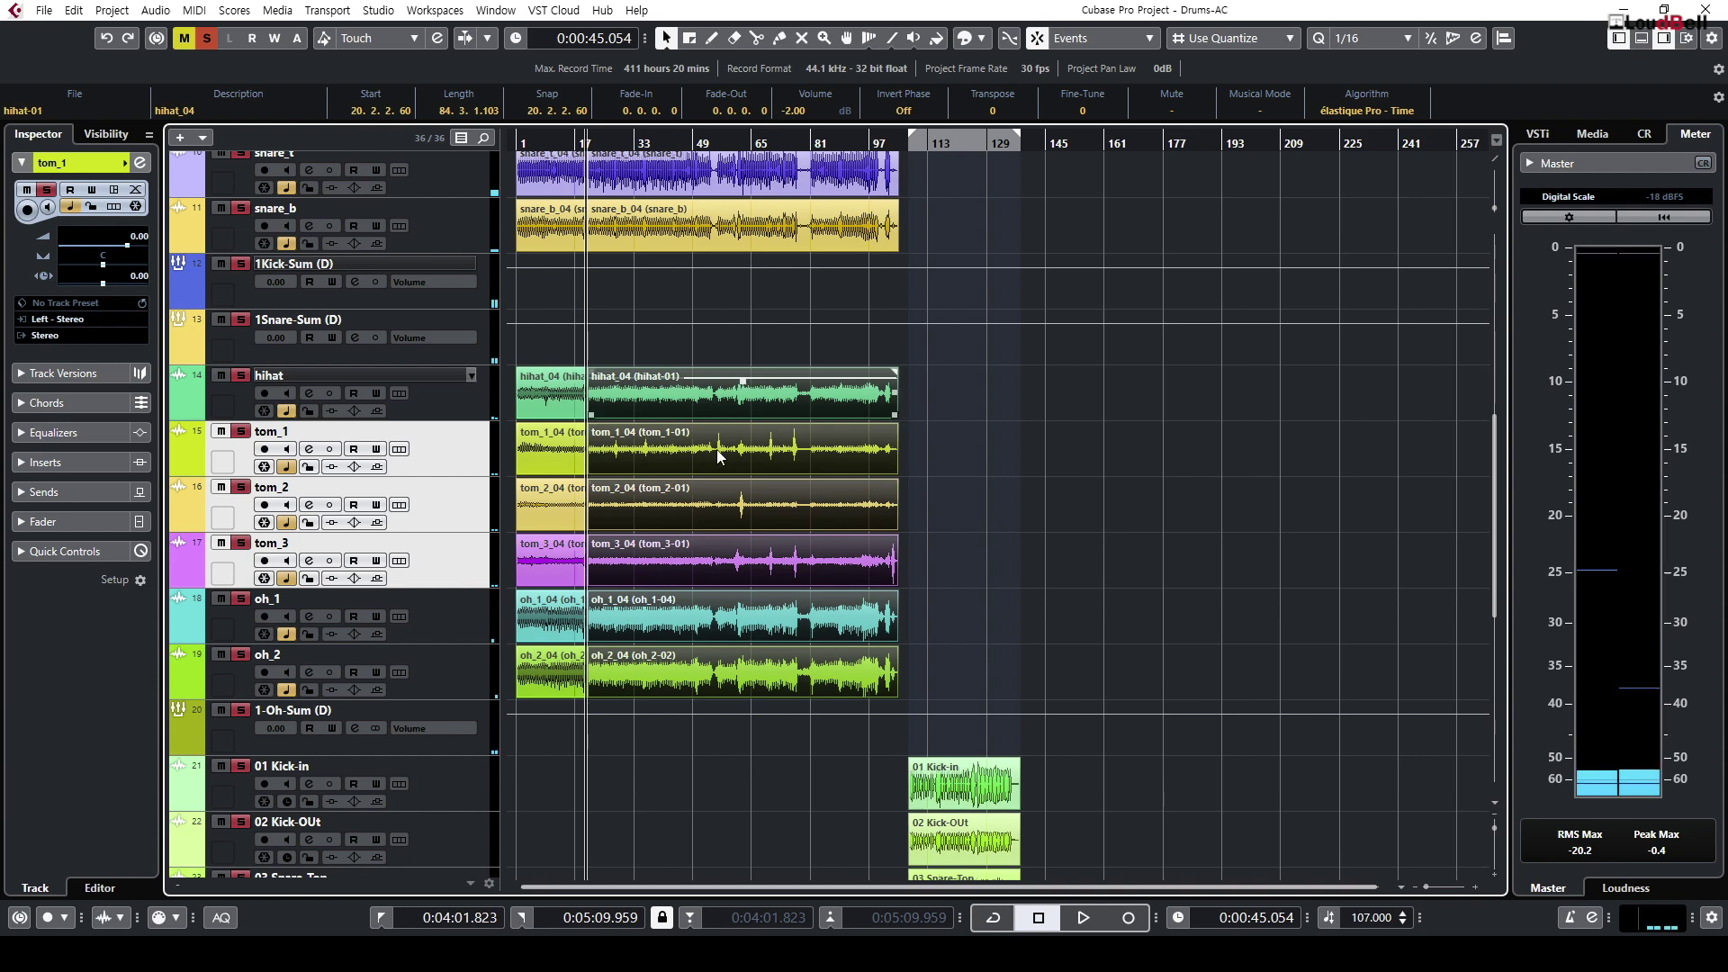
left_click(645, 323)
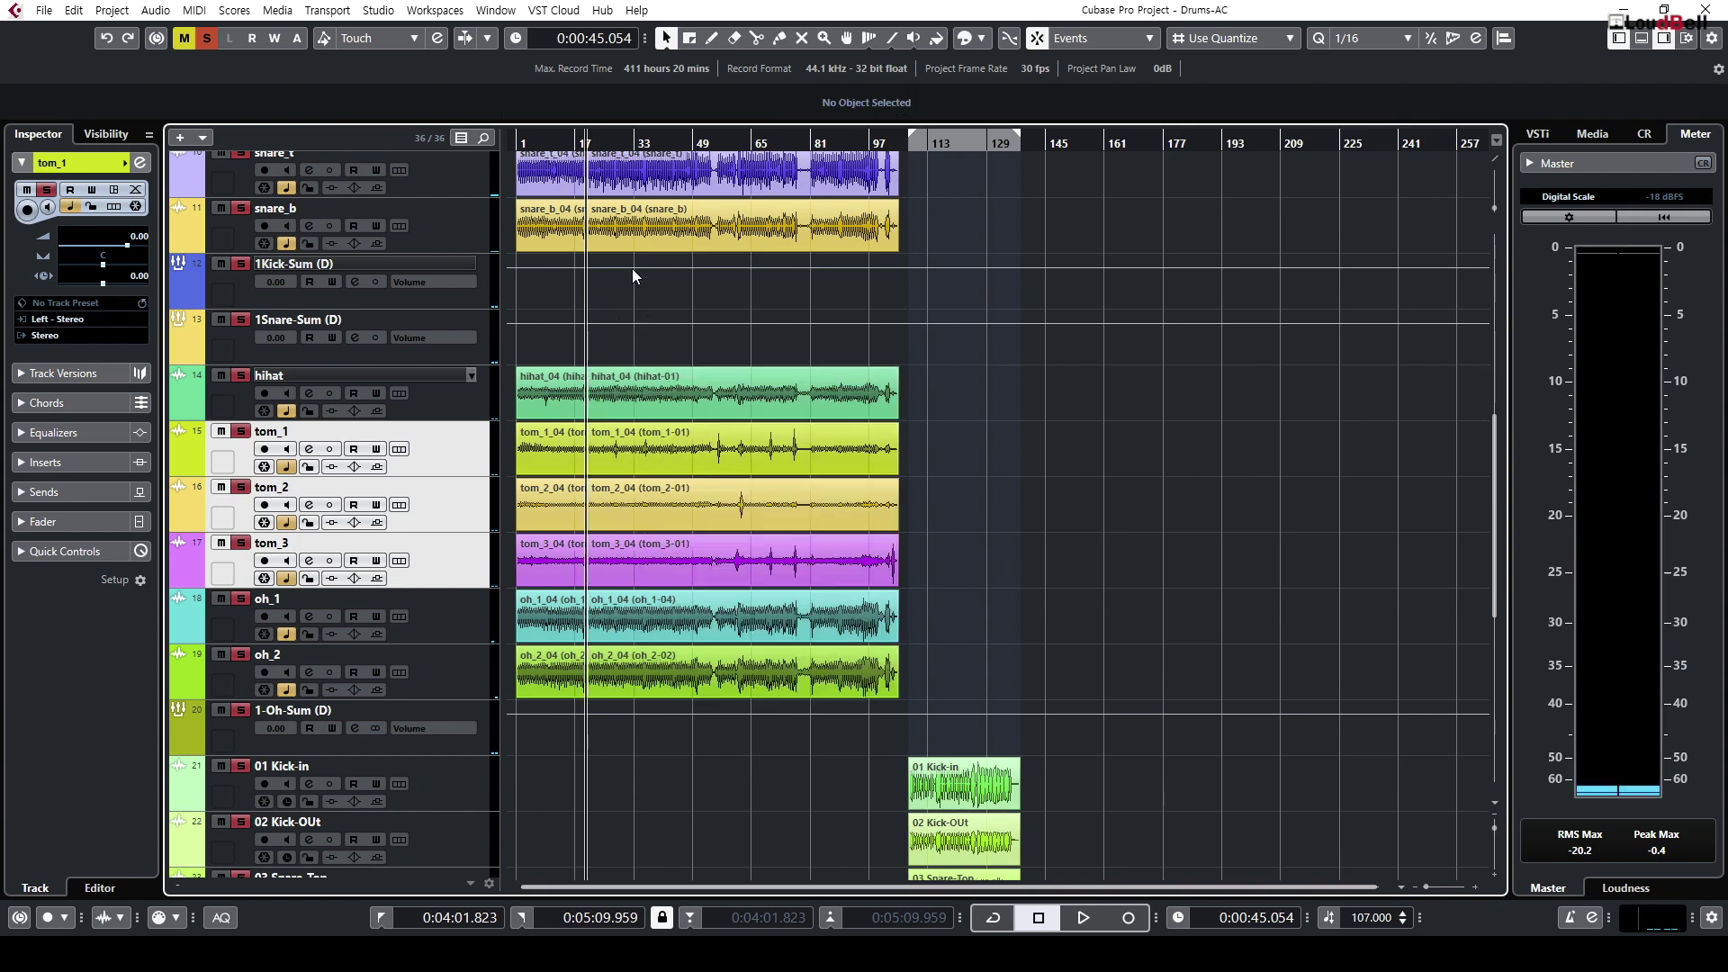
mouse_move(601, 142)
left_mouse_down()
mouse_move(601, 169)
mouse_move(601, 142)
left_mouse_up()
scroll(1145, 499, "down", 3)
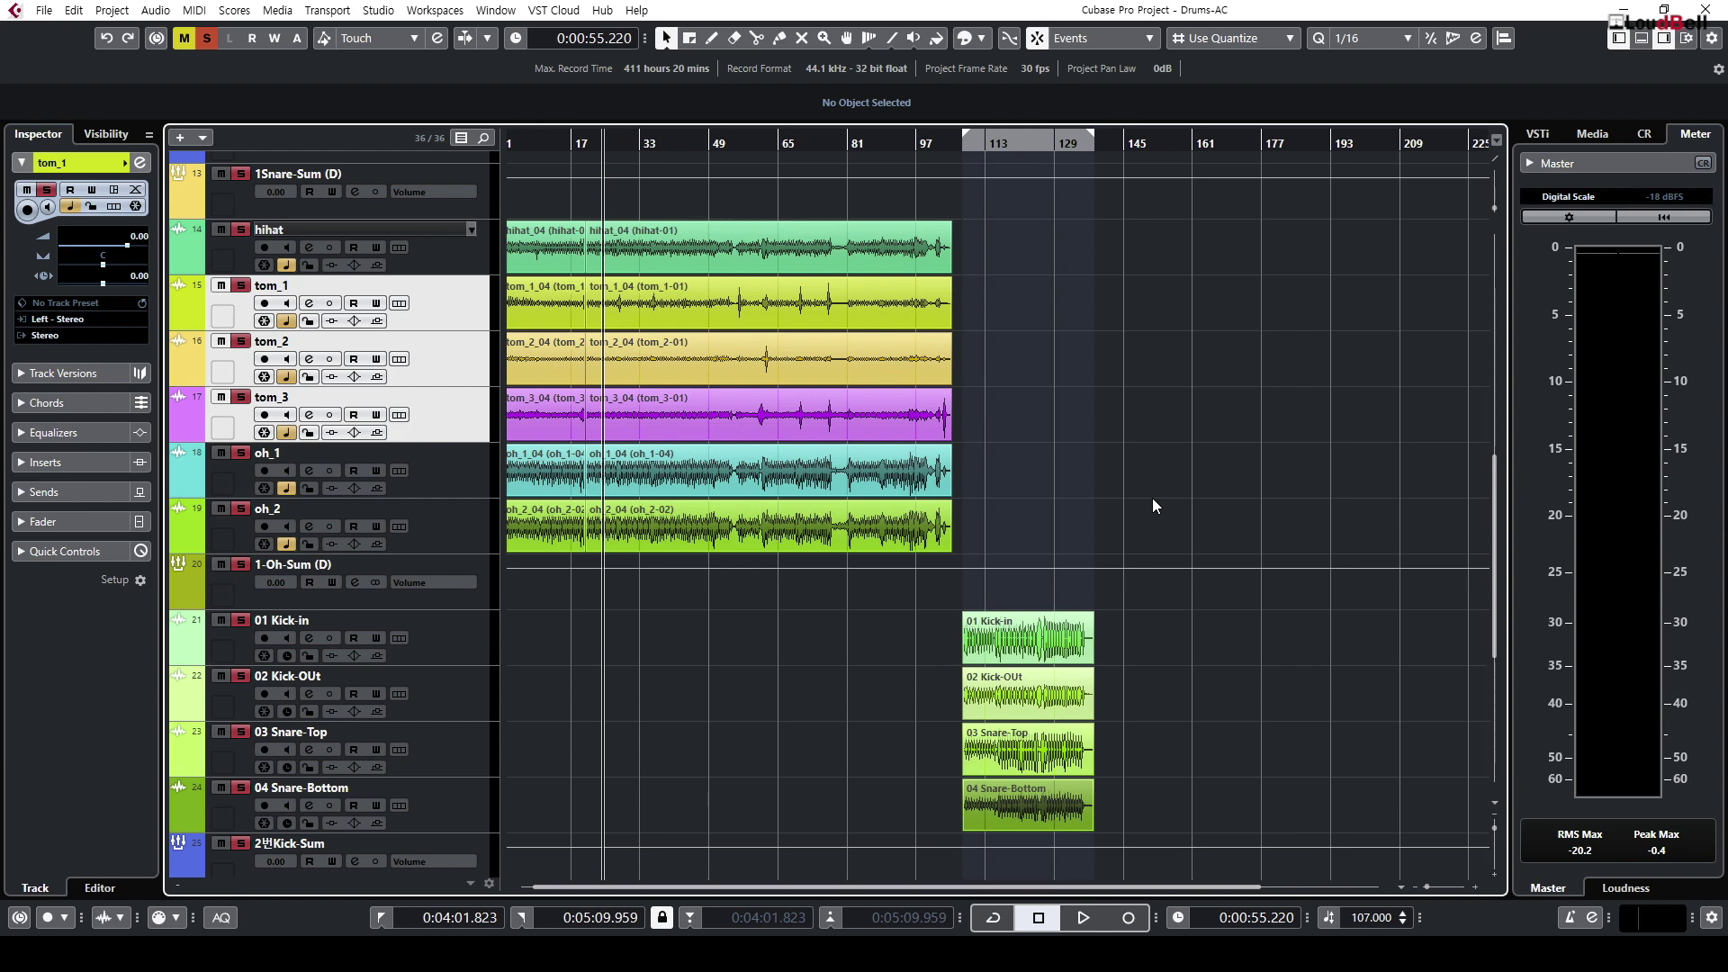
Step: Select the main tom_1, tom_2 and tom_3 clips and examine their waveforms enlarged and alongside the neighbouring tracks
left_click_drag(1004, 423, 698, 313)
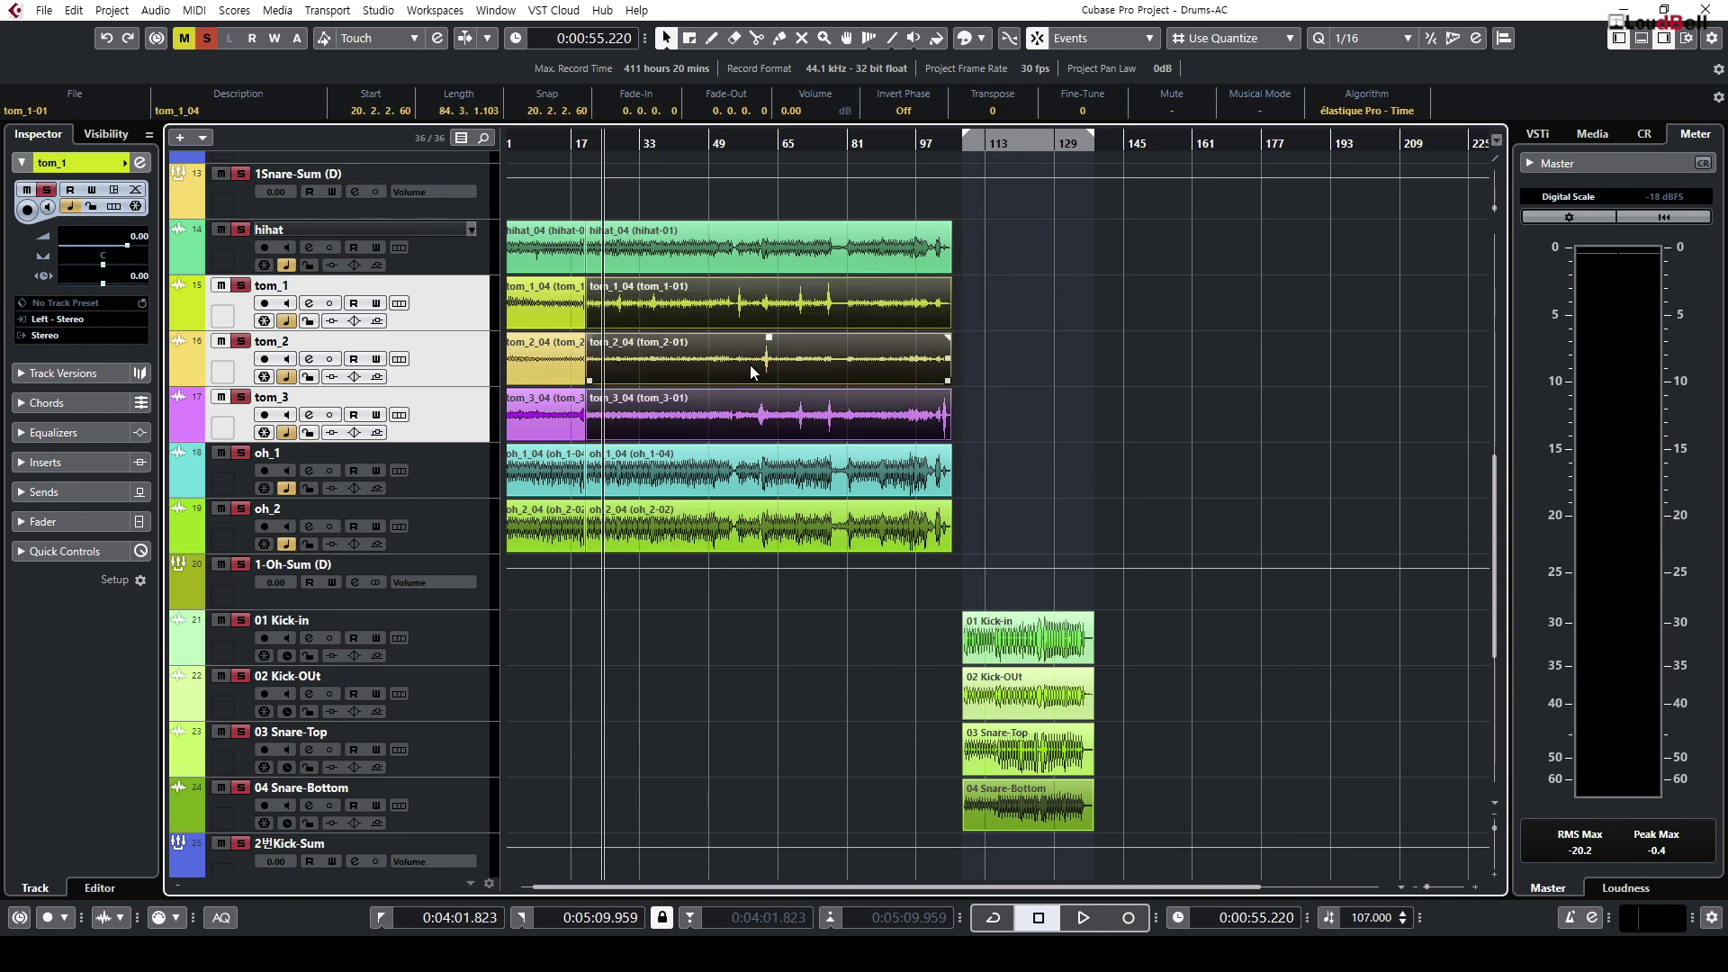
key("alt+s")
key("shift+f")
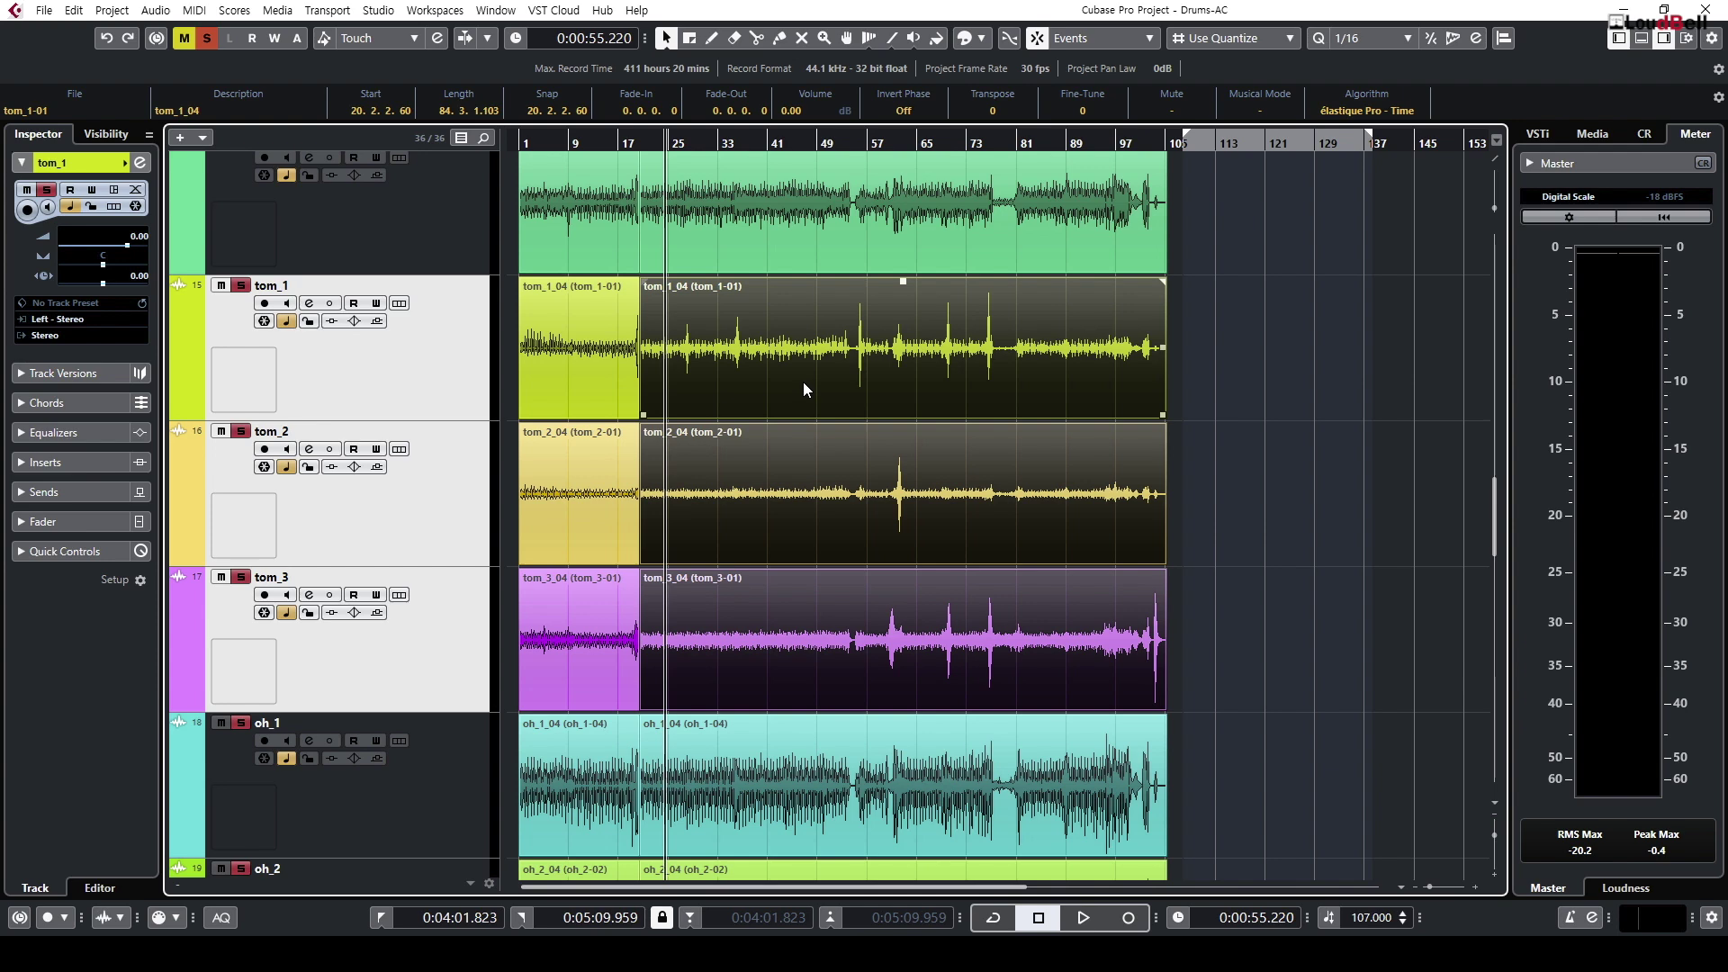
key("shift+g")
key("shift+g")
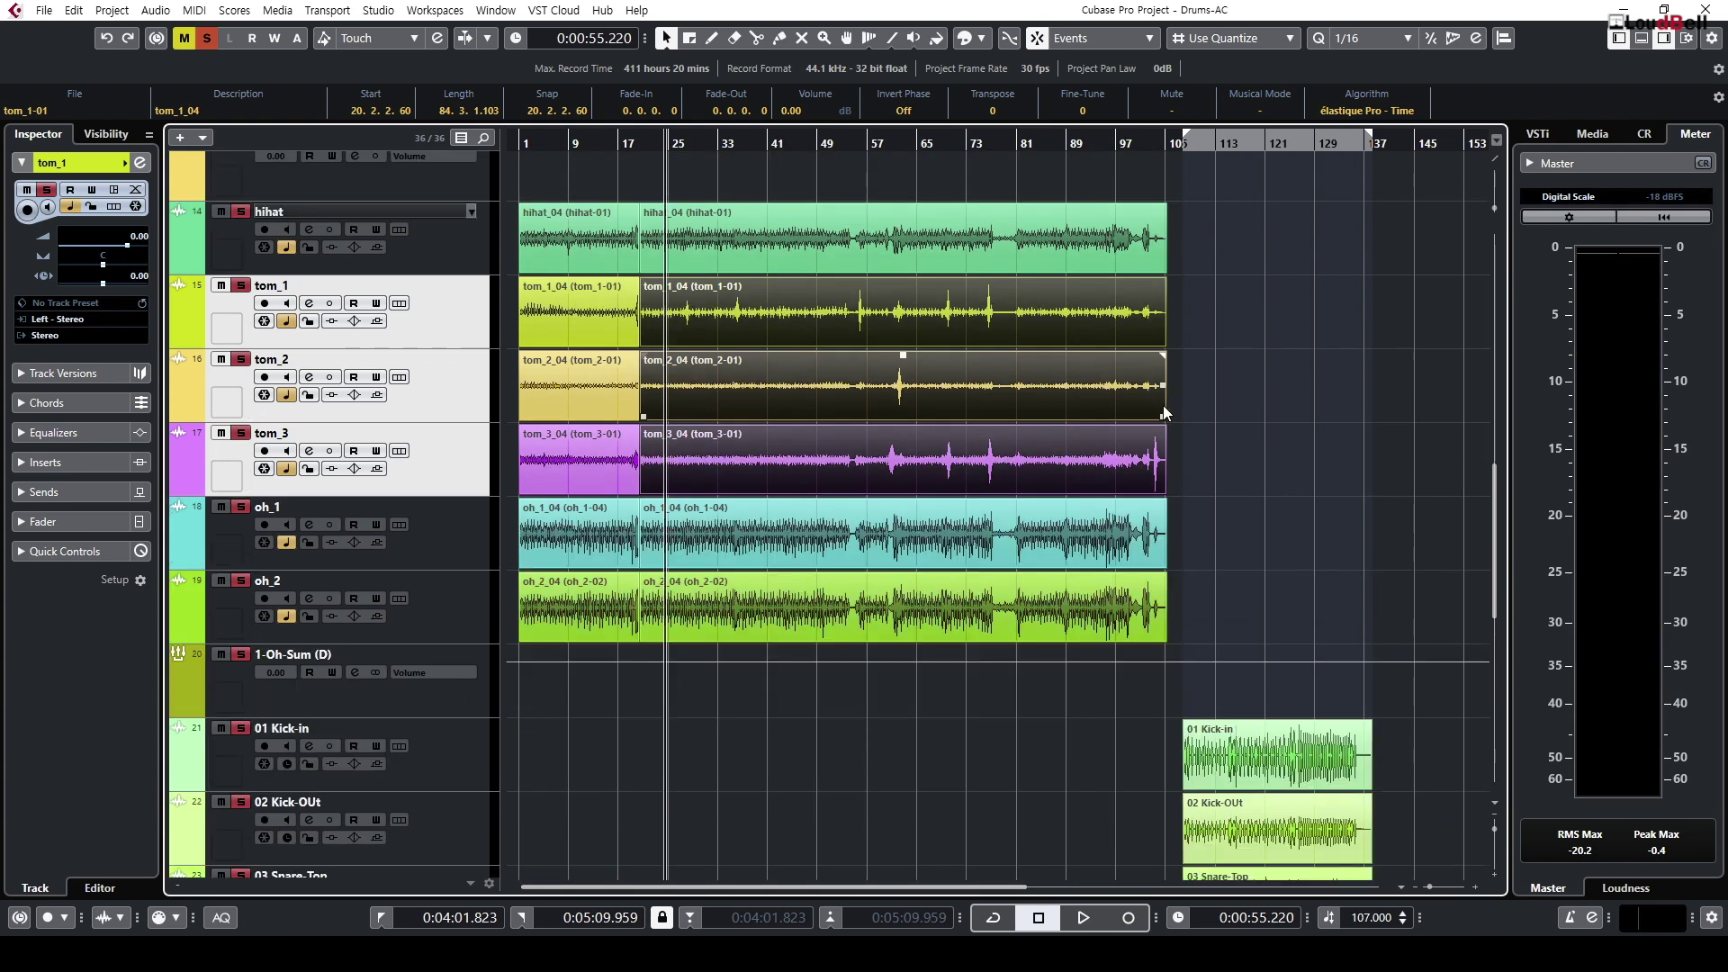
key("shift+h")
key("h")
key("g")
key("g")
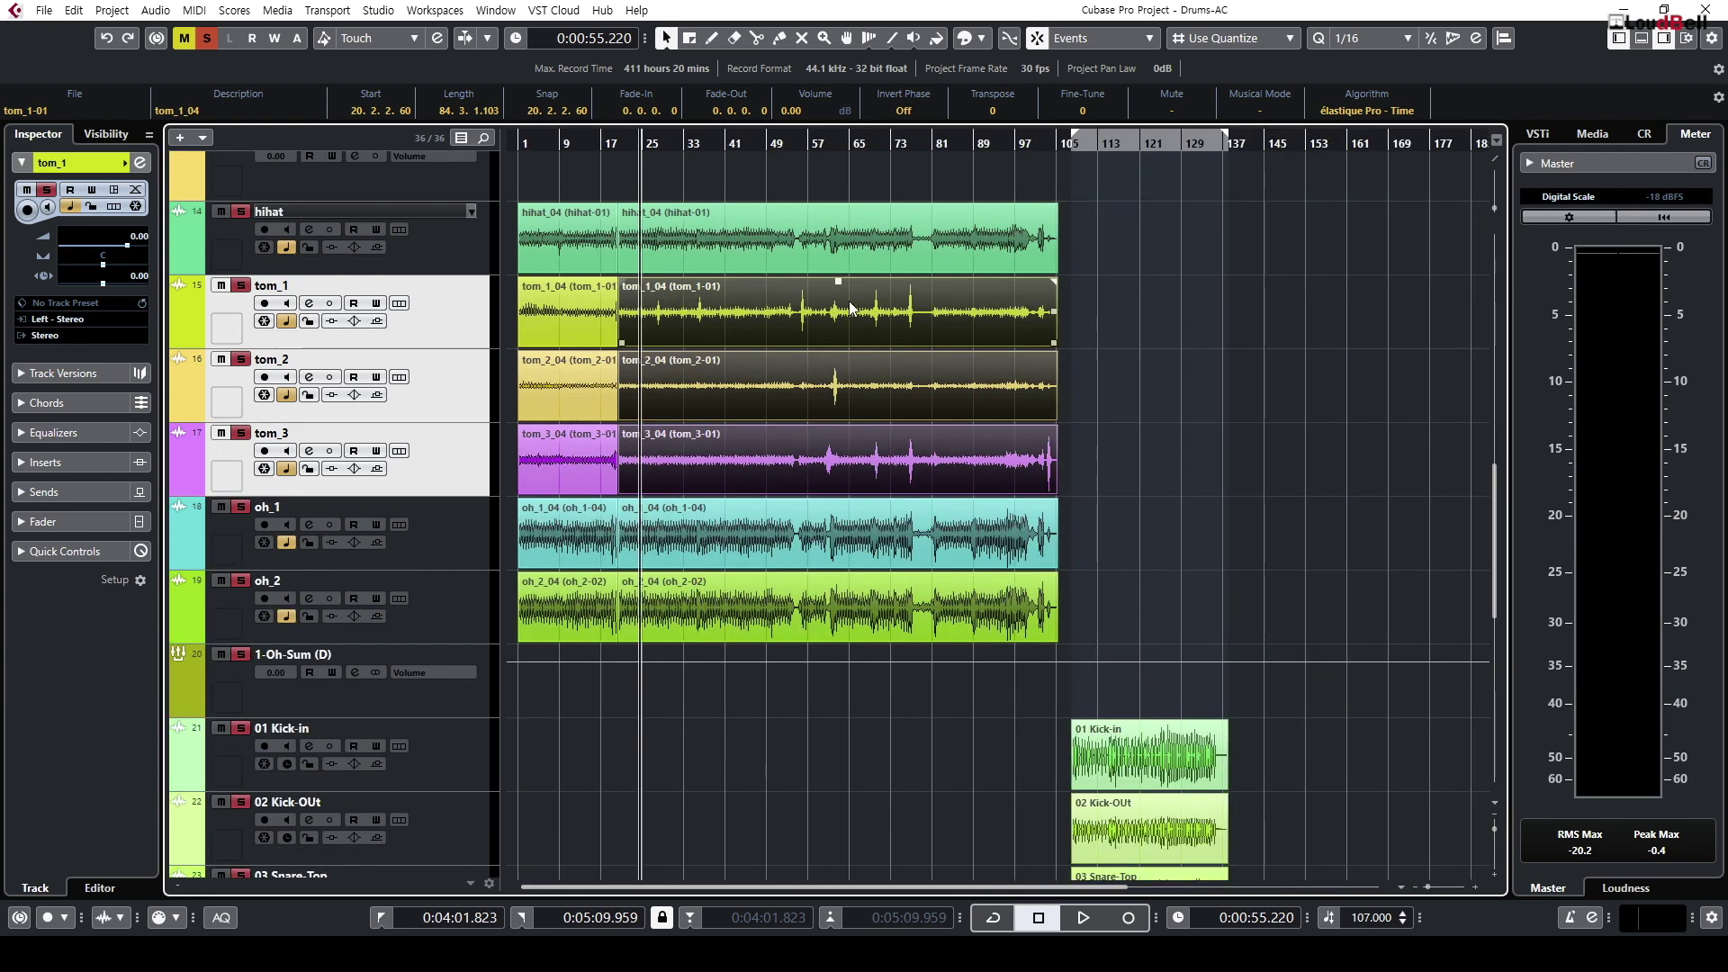
Step: Highlight the first recording's main hihat, tom and overhead clips, and the main kick and snare clips above them
left_click_drag(1114, 233, 710, 666)
scroll(785, 441, "up", 4)
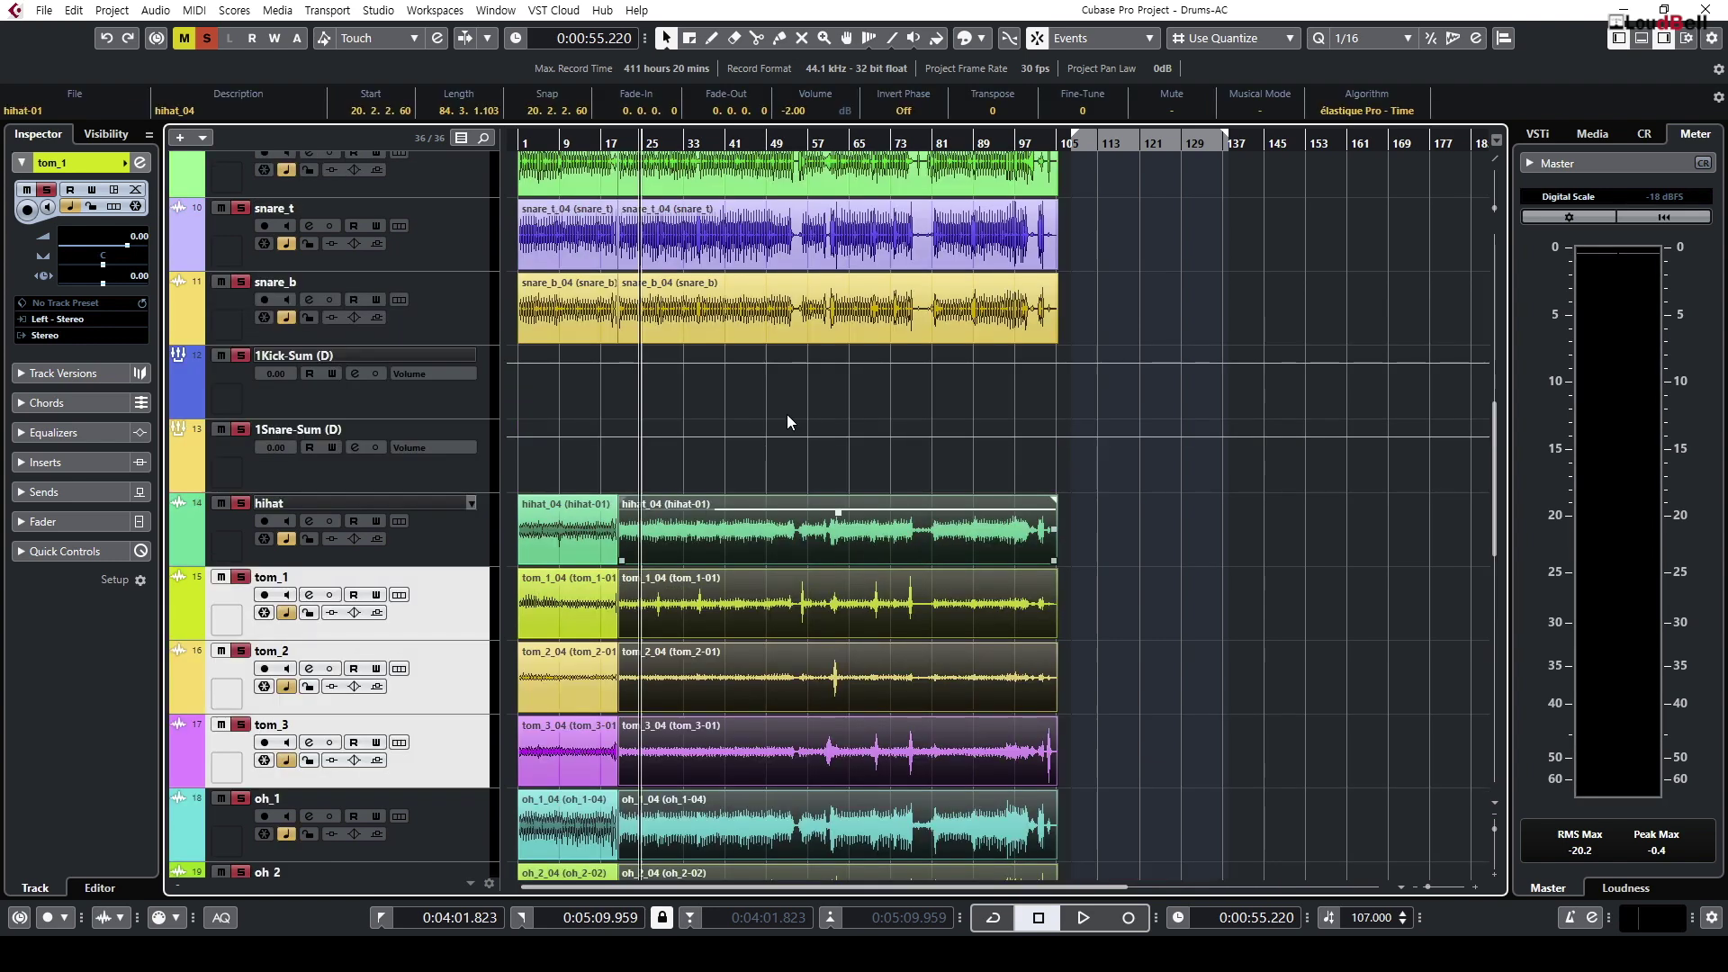
scroll(1034, 420, "up", 4)
left_click_drag(1098, 604, 807, 394)
scroll(1150, 385, "down", 13)
Step: Place the cursor near bar 113, select the 06 Tom1 and 07 Tom2 tracks, and enlarge the second recording's waveforms
left_click(1100, 142)
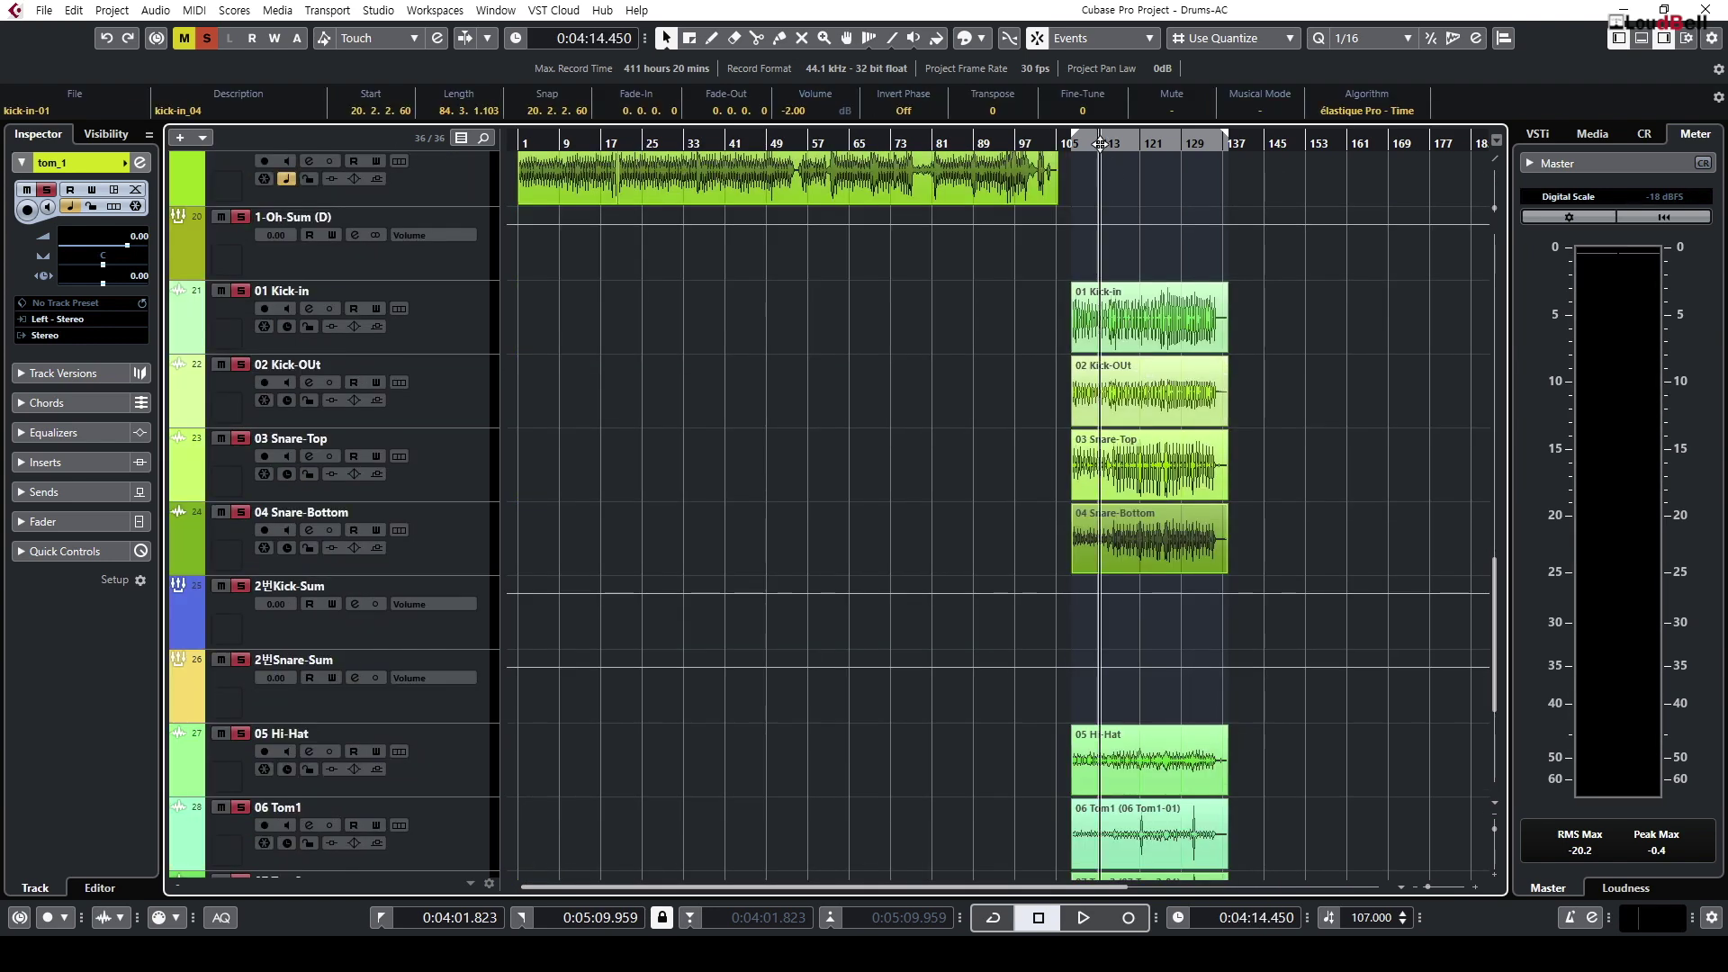
key("h")
key("h")
scroll(1293, 467, "down", 4)
key("g")
left_click_drag(1364, 634, 1169, 580)
key("g")
key("g")
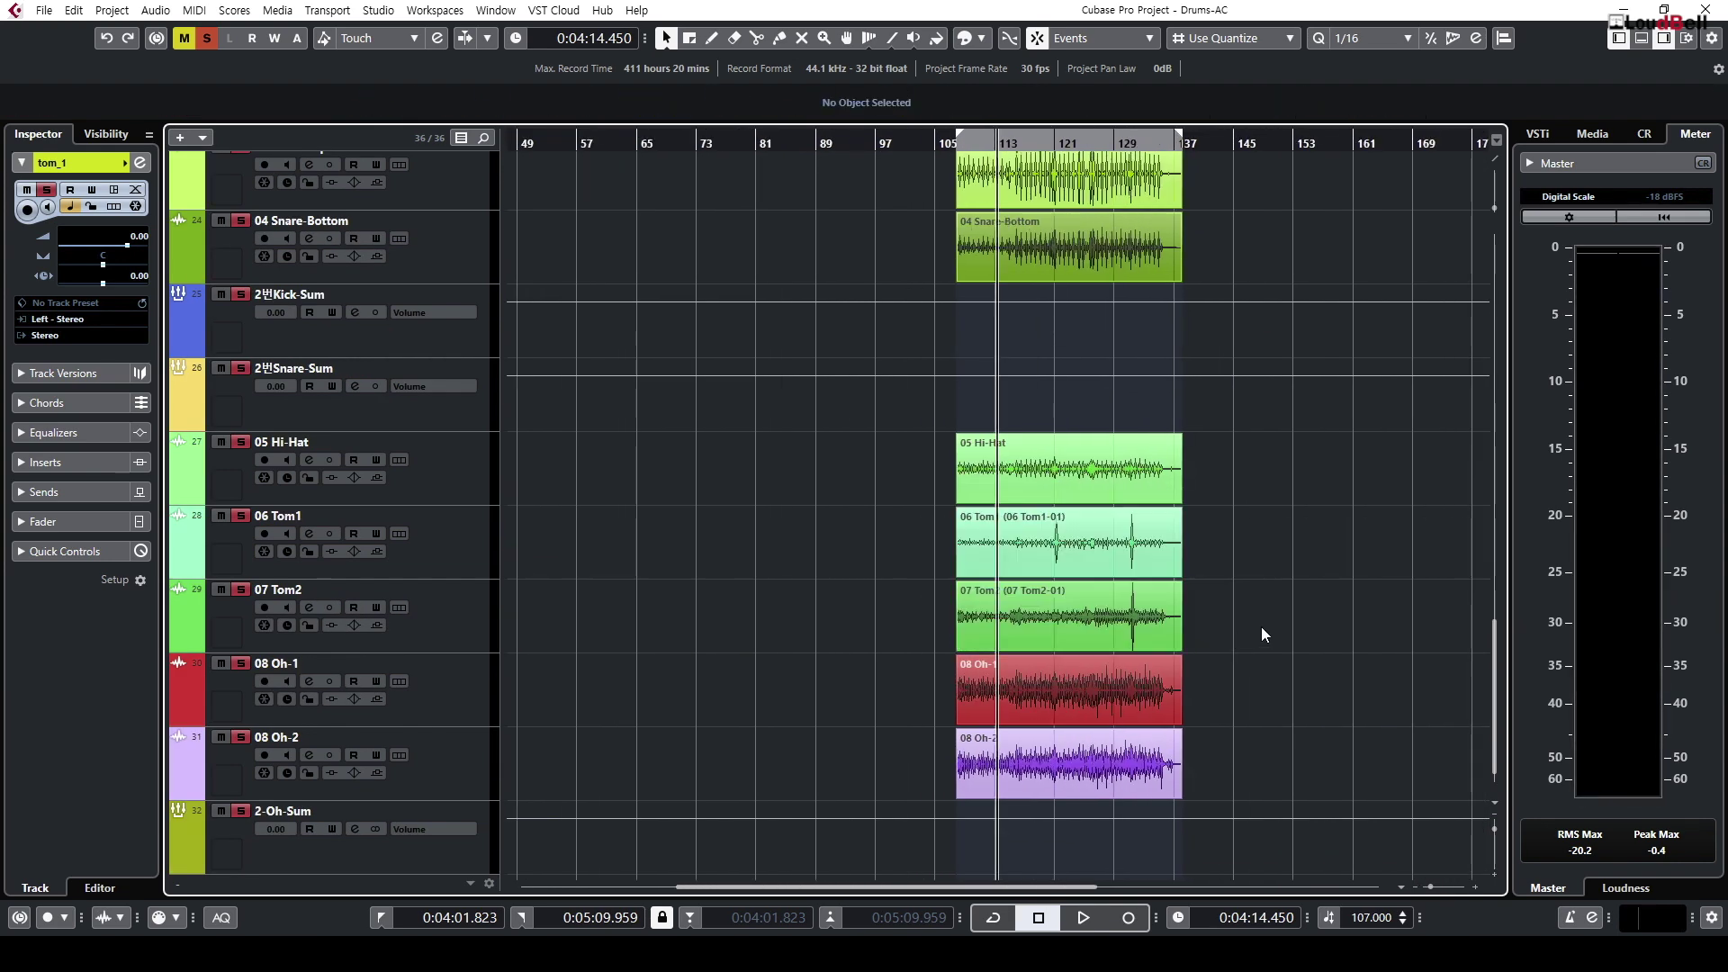
key("shift+g")
key("shift+g")
key("shift+h")
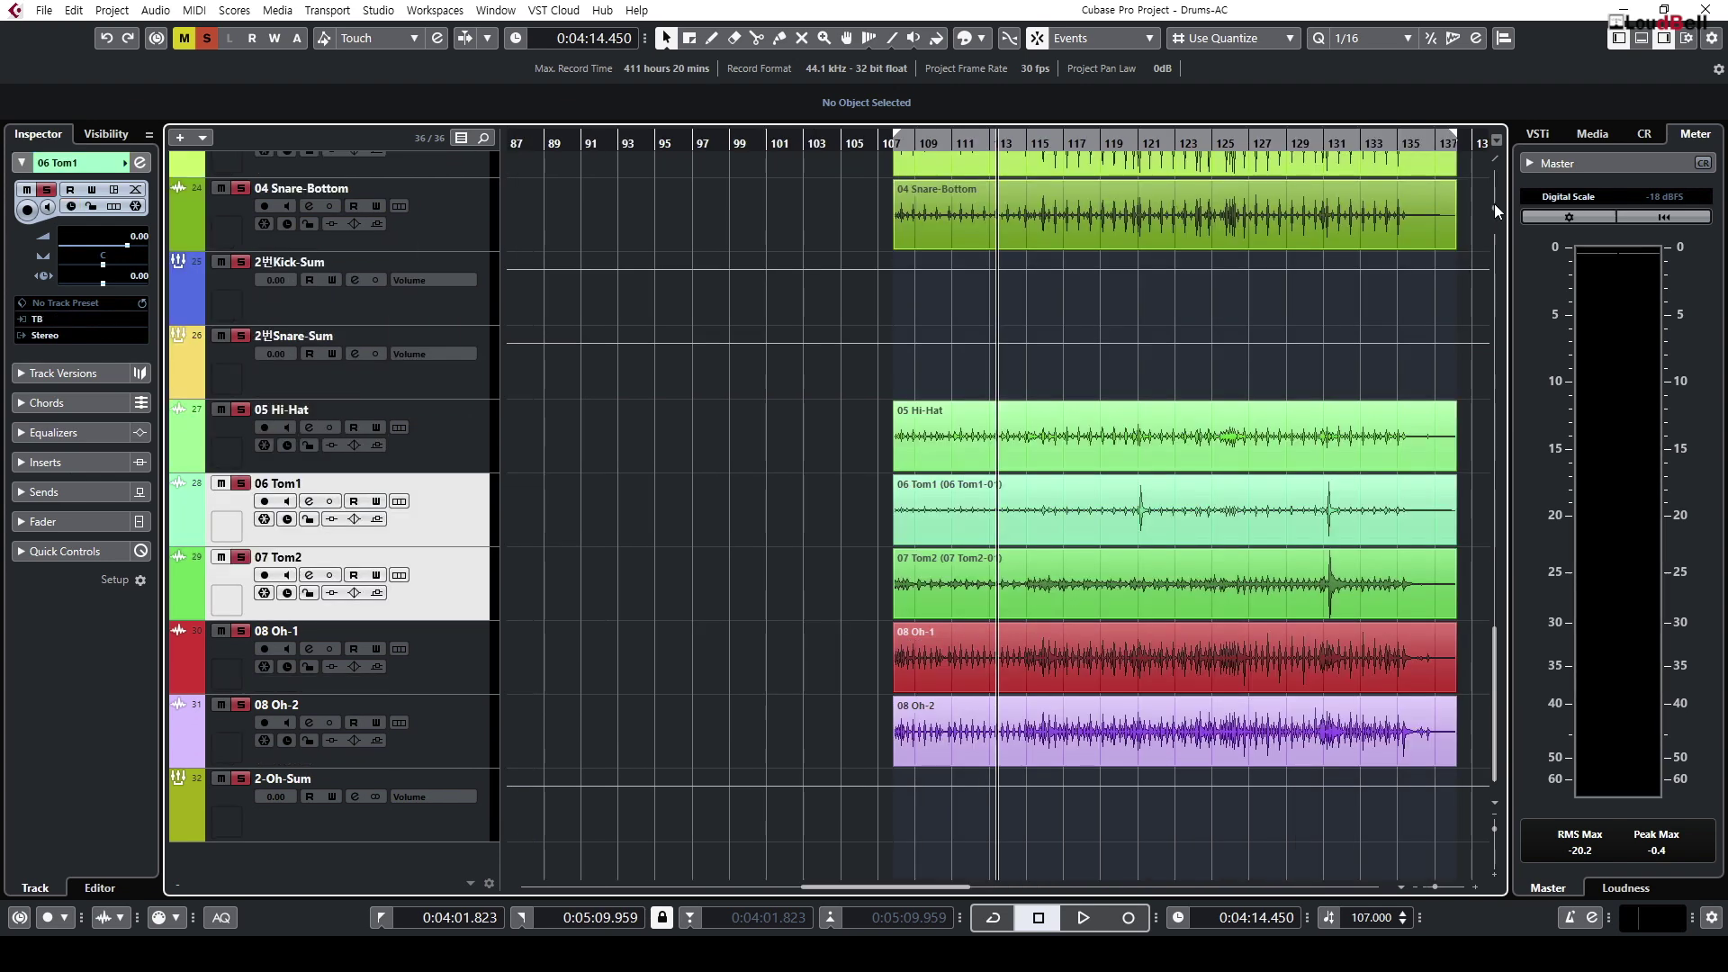
left_click_drag(1495, 206, 1495, 198)
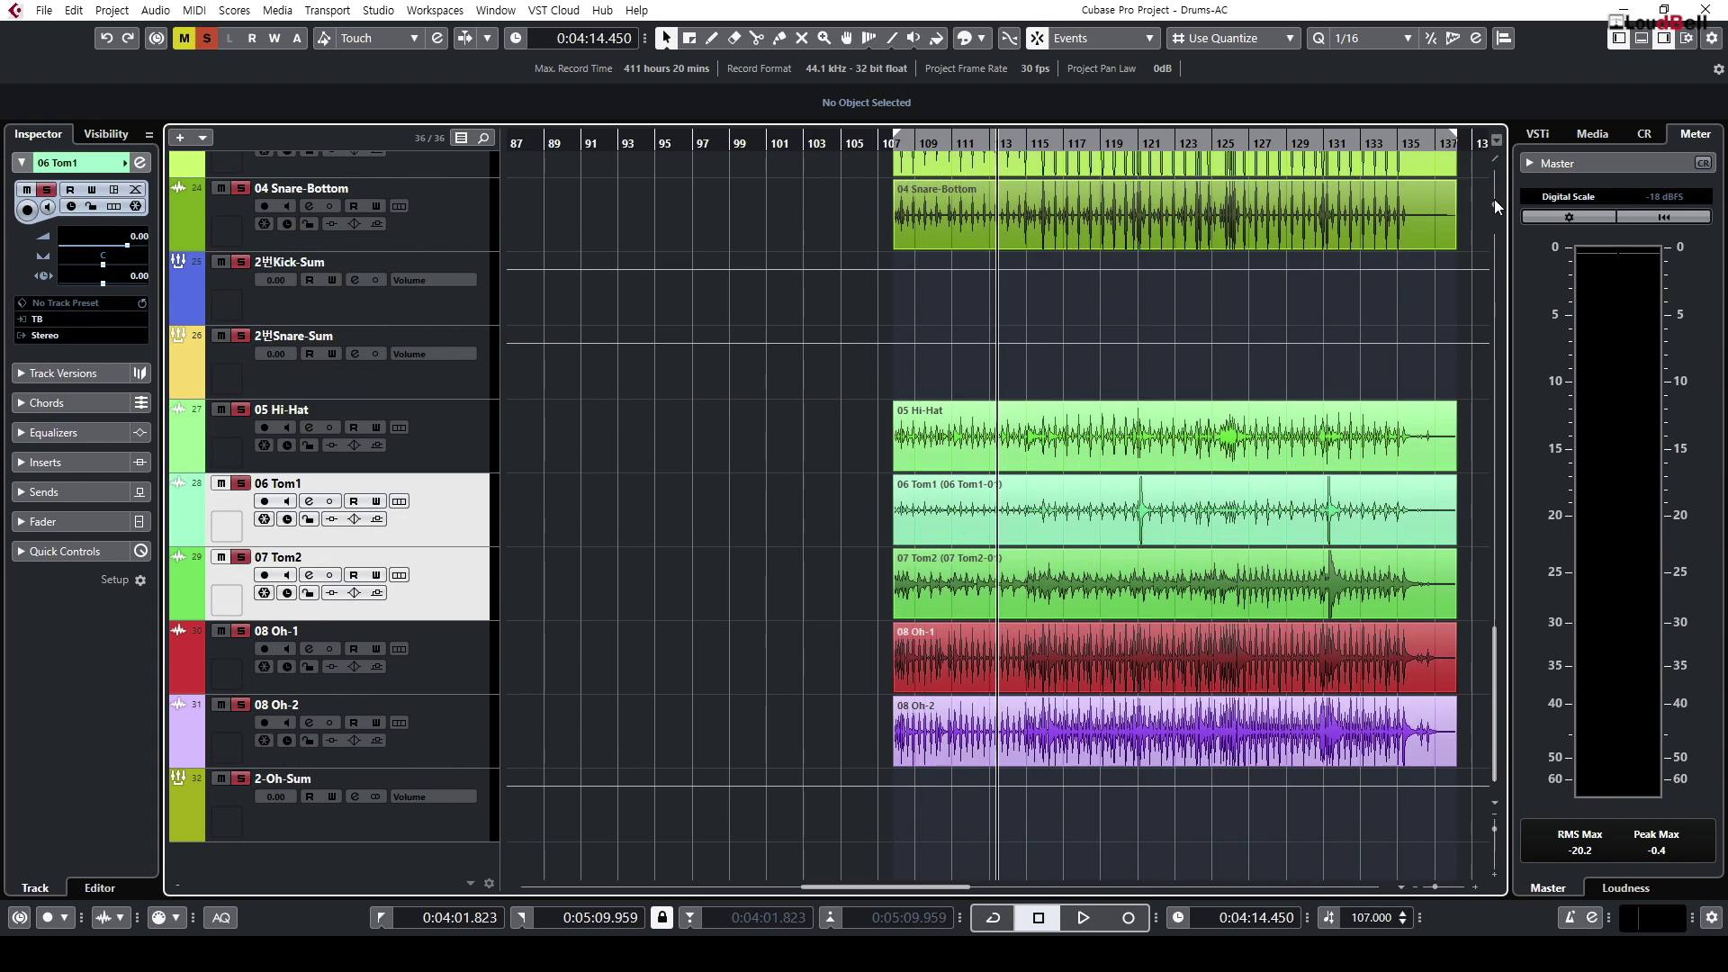
Step: Split the 06 Tom1 and 07 Tom2 clips at 121.1.1.102, just before the first tom hit, and delete the earlier parts
left_click_drag(828, 520, 1096, 525)
left_click_drag(1125, 518, 1134, 517)
left_click_drag(1137, 143, 1073, 259)
left_click_drag(1063, 540, 1196, 515)
key("g")
key("g")
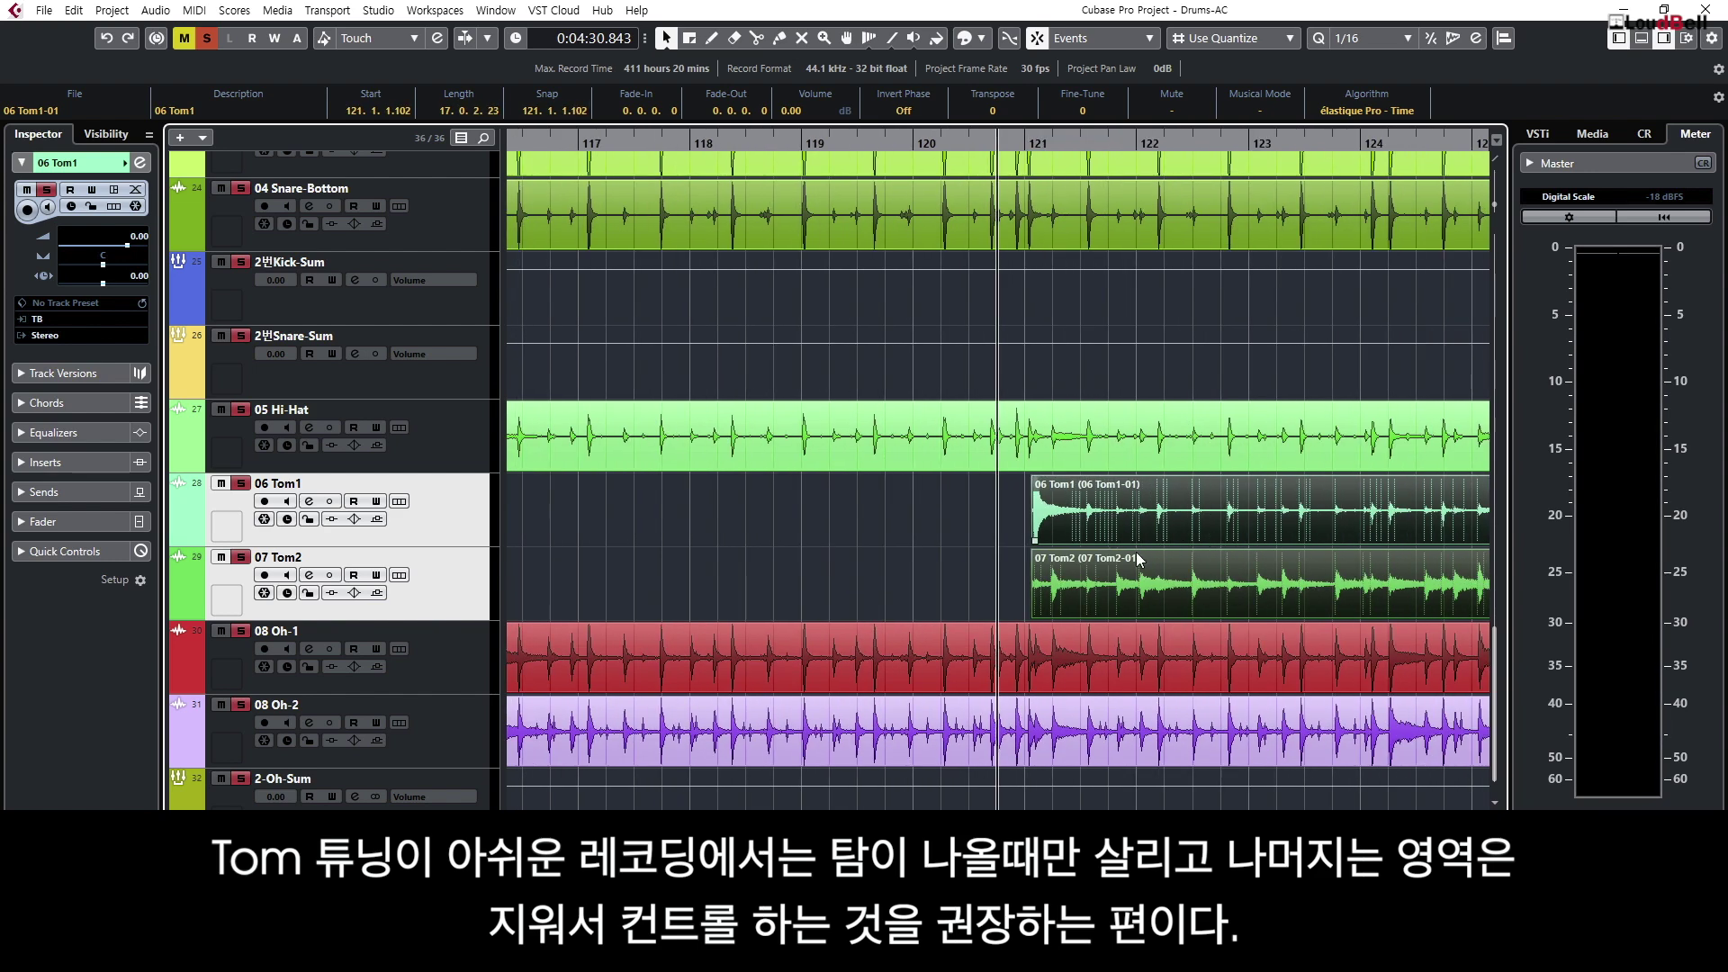
Step: Split both tom clips at 121.4.1.70, shorten the first 06 Tom1 hit to 0.1.3.119, and delete the matching 07 Tom2 piece
key("3")
left_click(1119, 532)
key("1")
left_click(1105, 537)
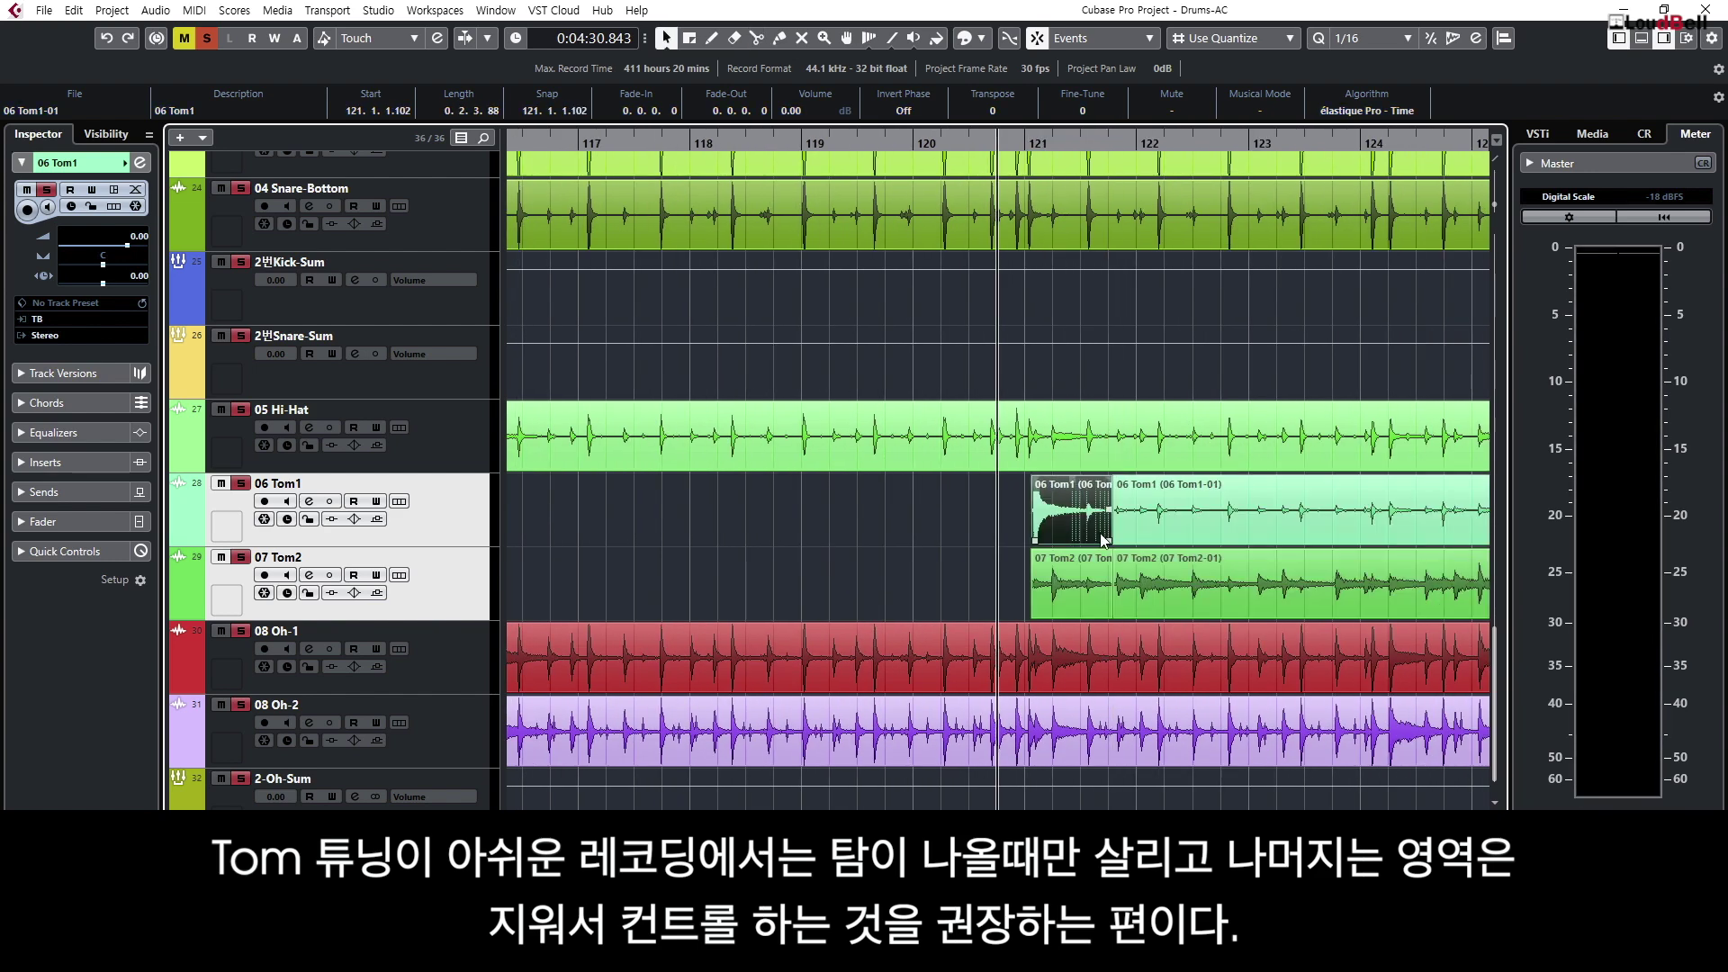
left_click_drag(1106, 540, 1080, 538)
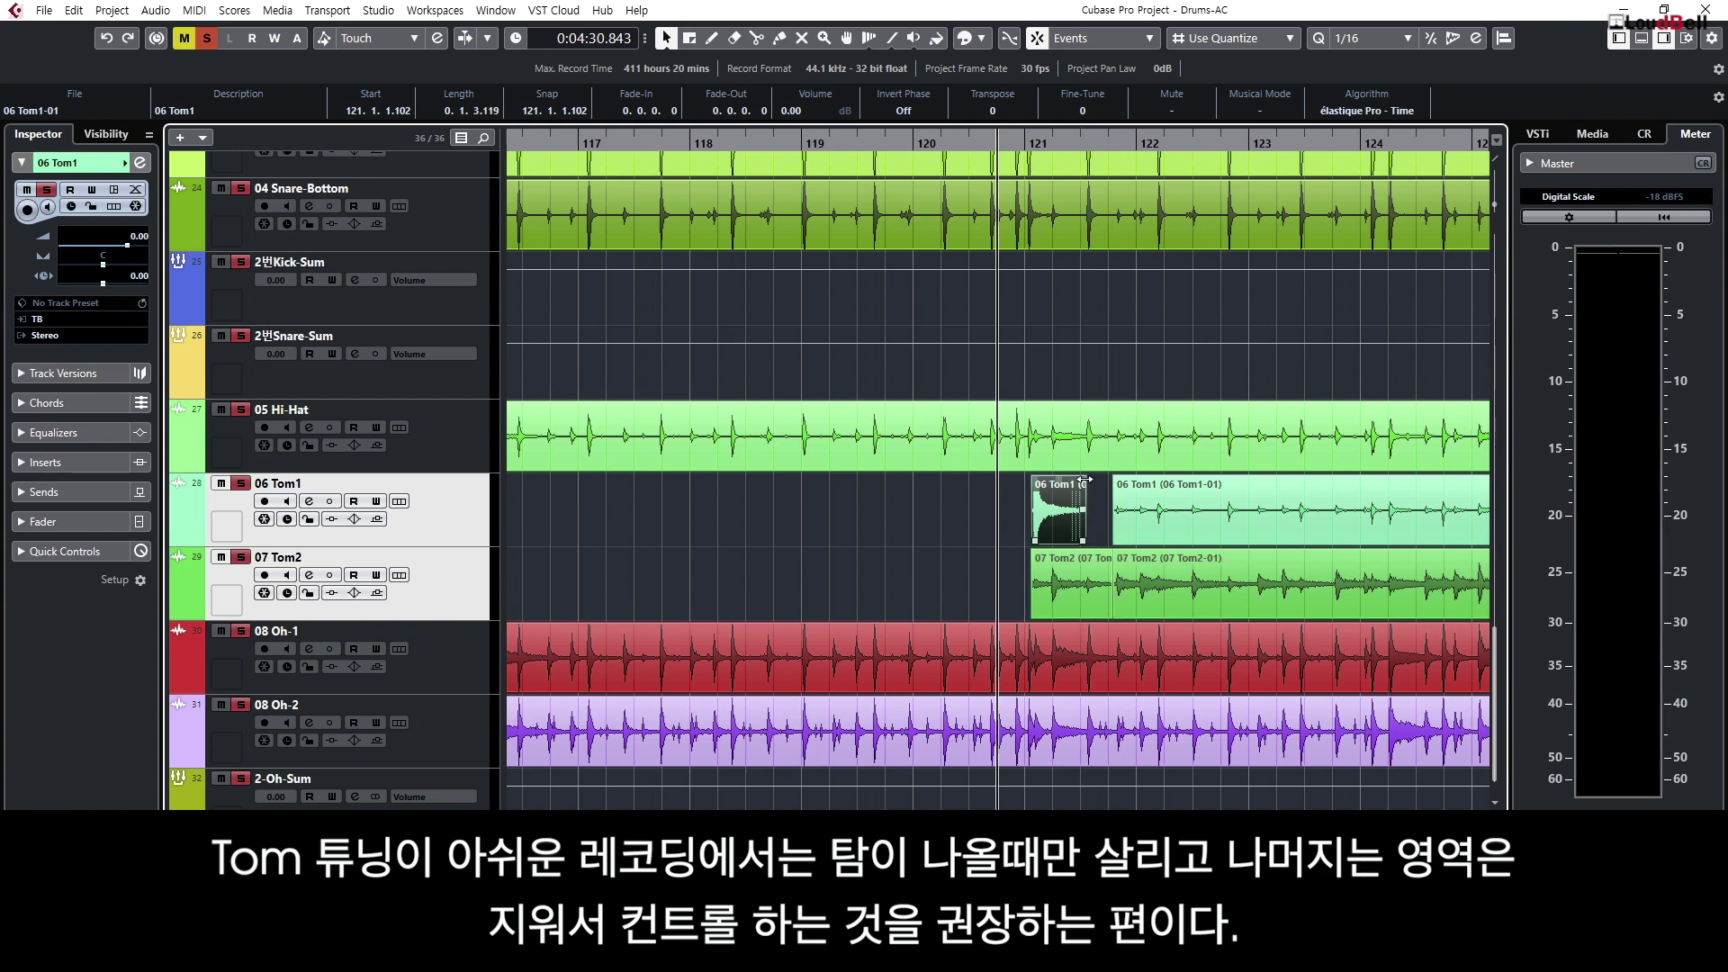
left_click(1086, 585)
key("Delete")
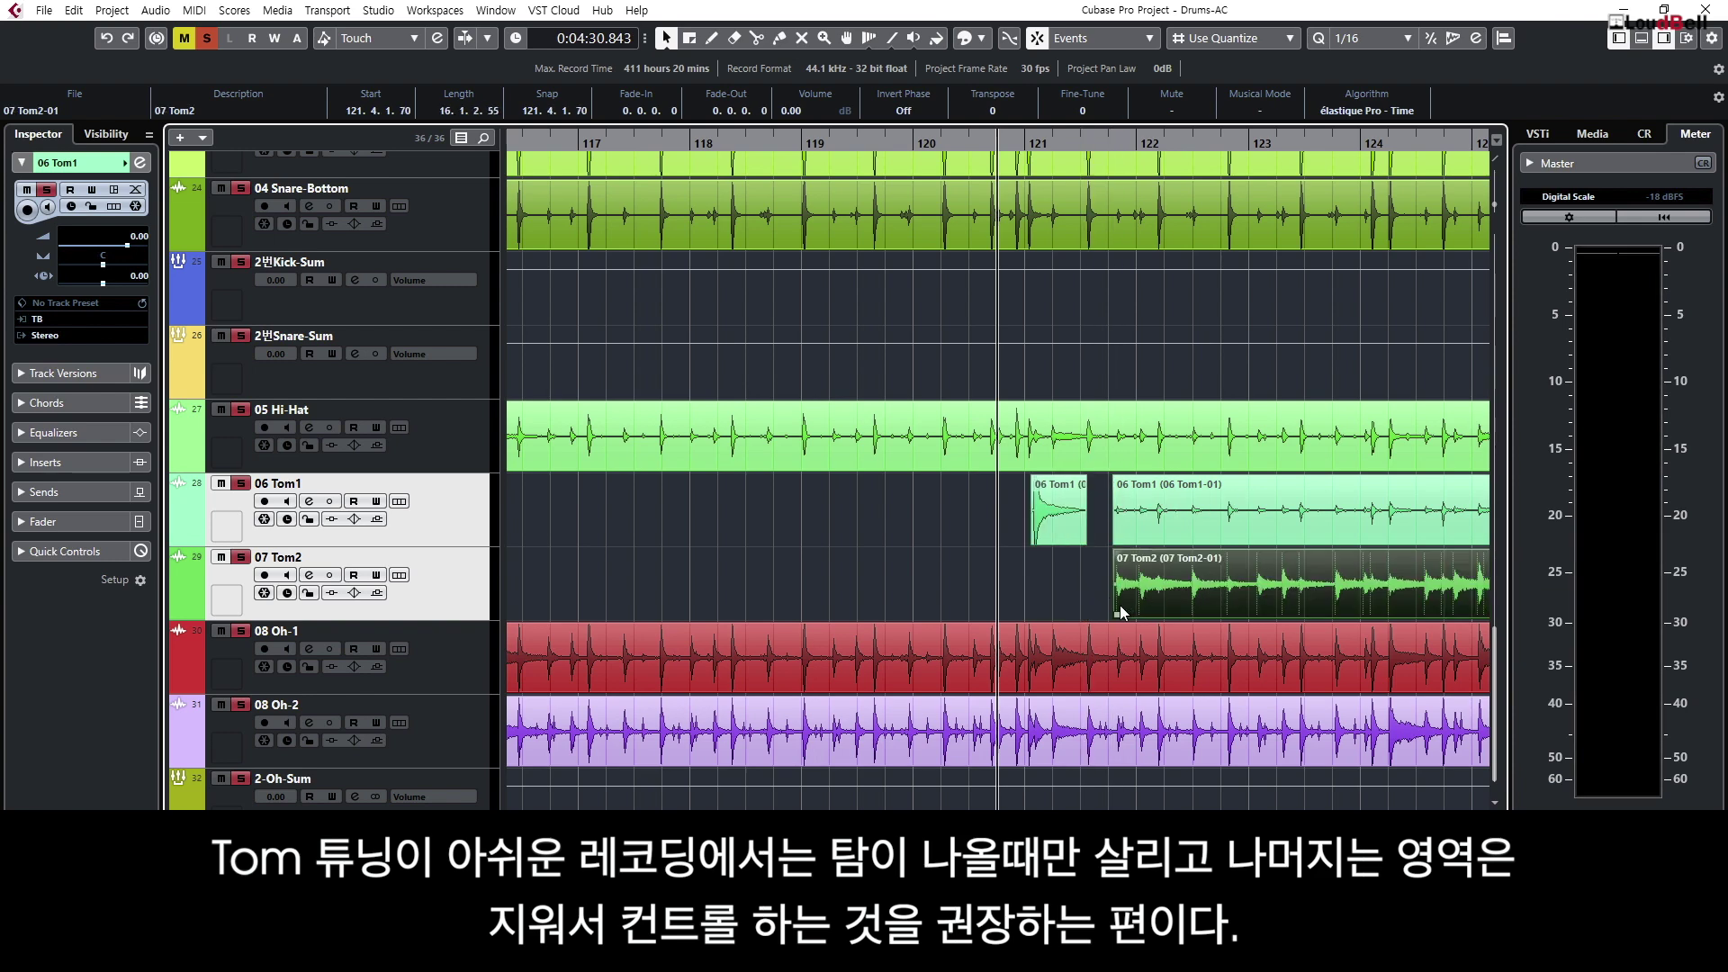
Step: Split the remaining tom clips at 131.1.3.94, delete the parts before it, and give the 06 Tom1 hit a 0.0.0.19 fade-in
key("g")
key("g")
key("g")
key("g")
key("g")
key("g")
left_click_drag(1150, 579, 1070, 518)
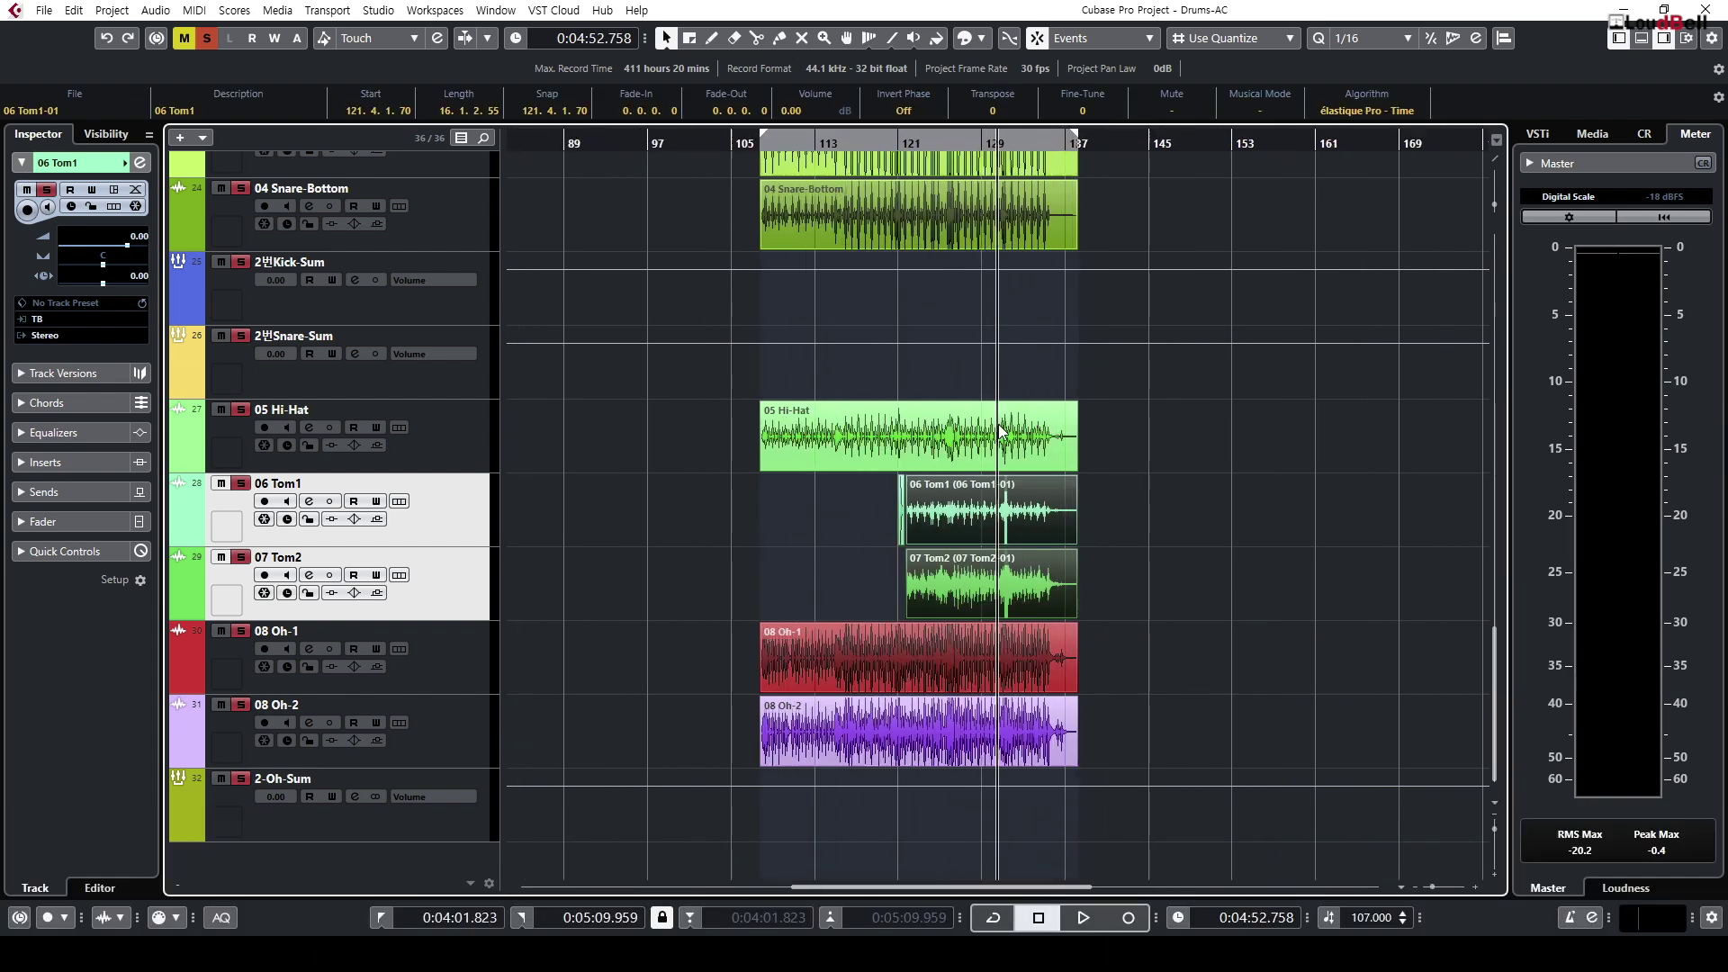
key("h")
key("h")
key("h")
key("h")
key("h")
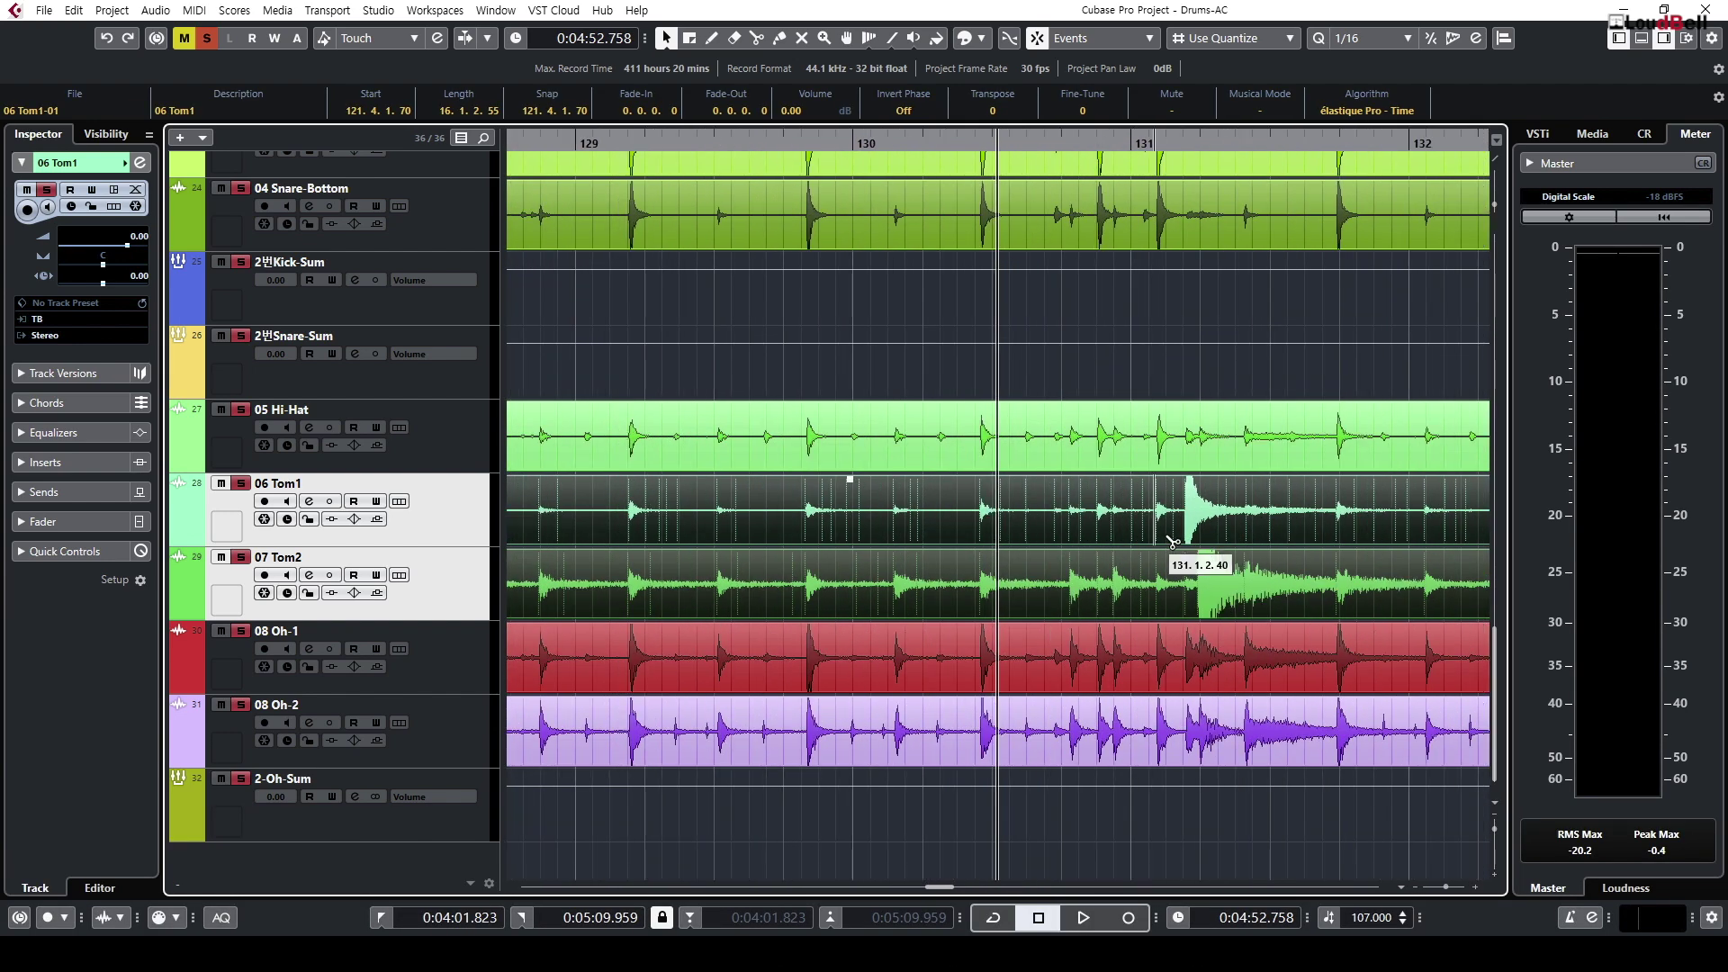
left_click(1180, 538, "alt")
left_click(1146, 532)
key("Delete")
left_click(1183, 561)
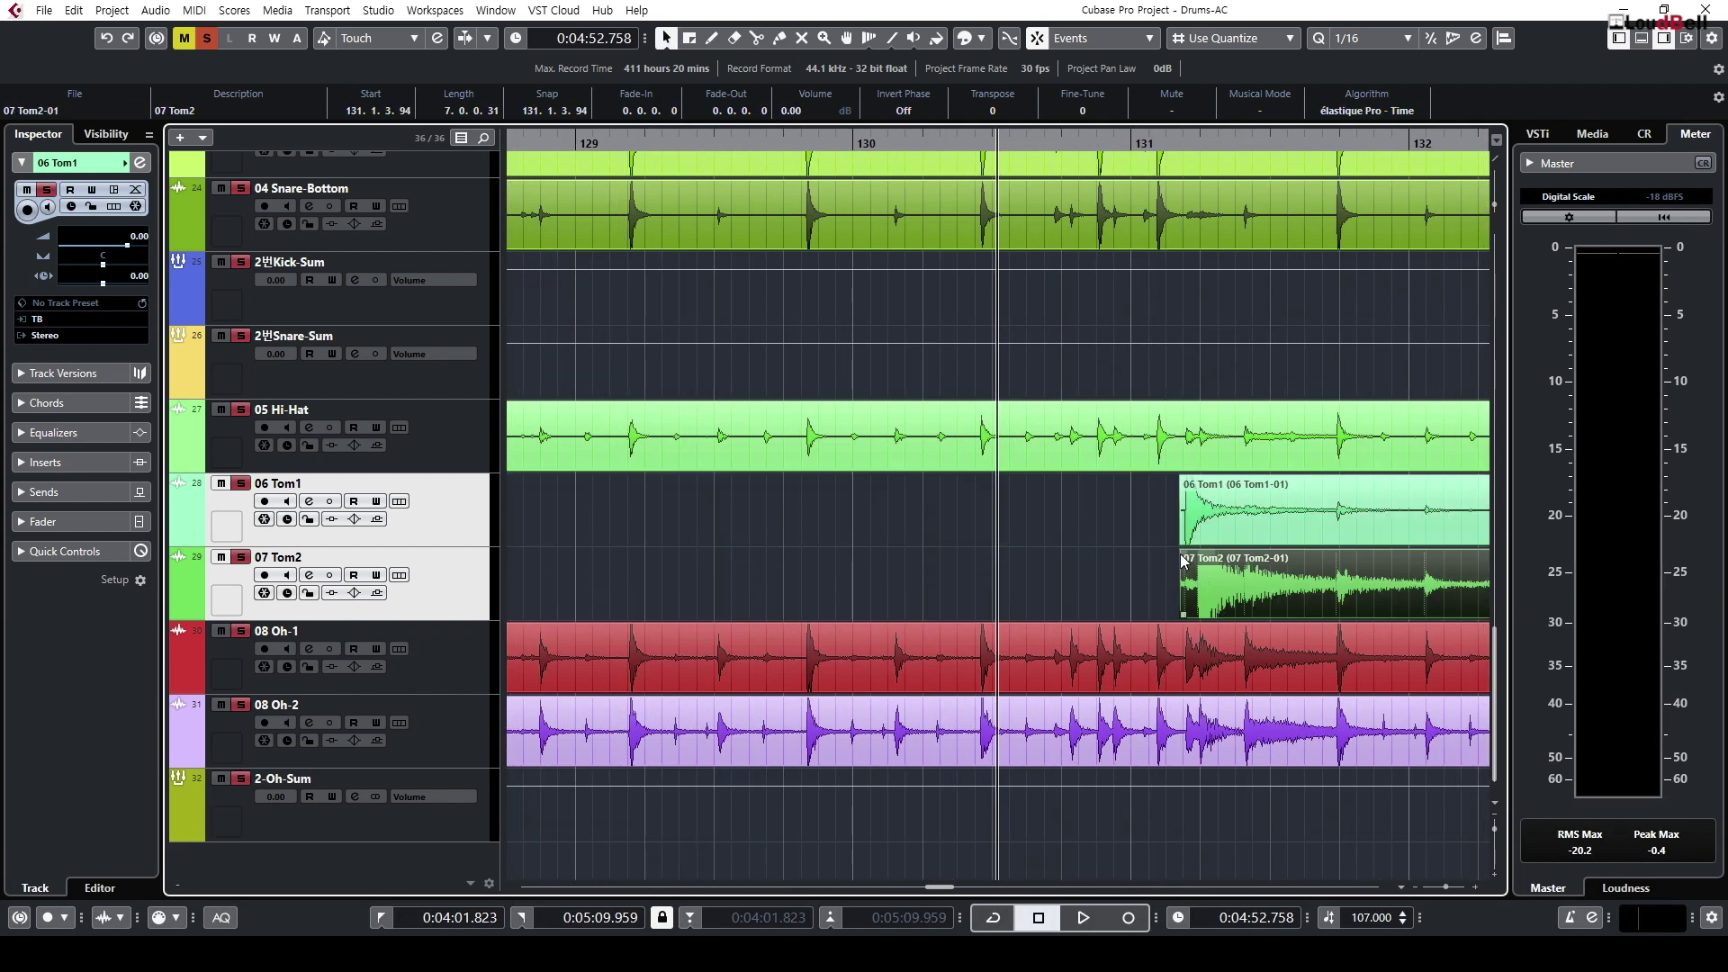
left_click_drag(1179, 480, 1183, 479)
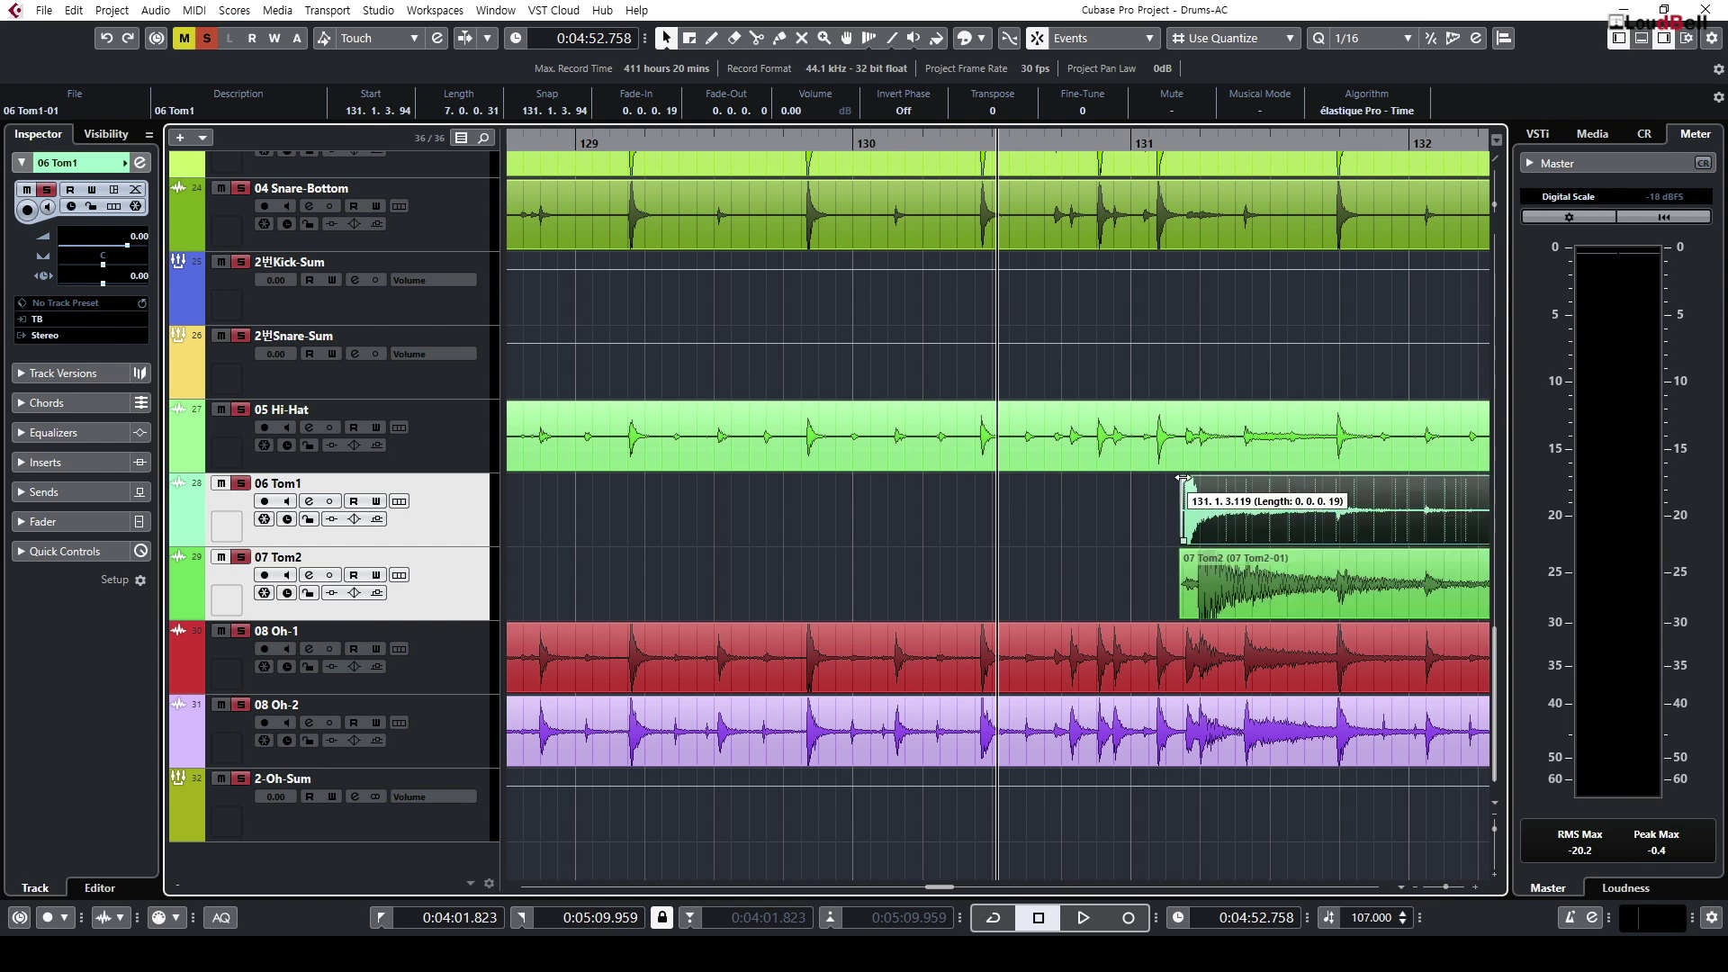
Step: Split the 06 Tom1 and 07 Tom2 clips at 132.1.1.72, after the second tom hit, and delete everything behind it
key("g")
key("g")
key("g")
left_click(1099, 546, "shift")
left_click(1113, 549, "alt")
key("space")
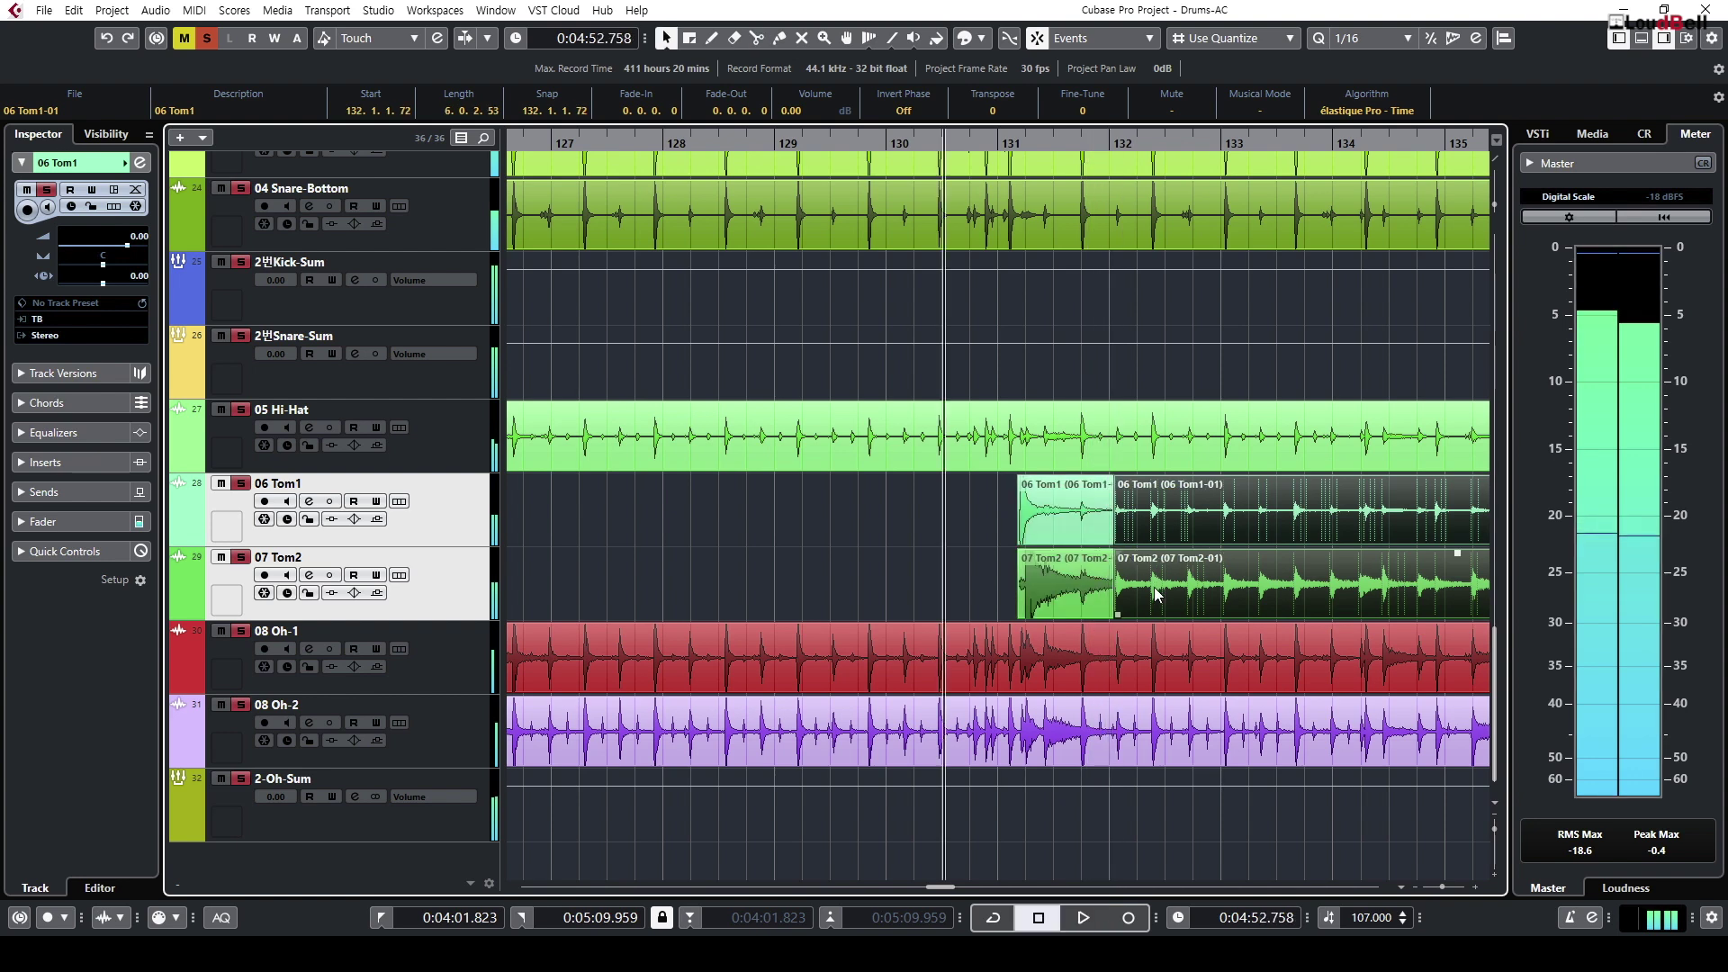
key("Delete")
Step: Play the second recording around bar 131 with the trimmed tom hits, clear the clip selection, and stop playback
left_click_drag(1152, 595, 1080, 542)
key("space")
key("space")
key("space")
left_click(1134, 560)
key("g")
key("g")
key("g")
key("g")
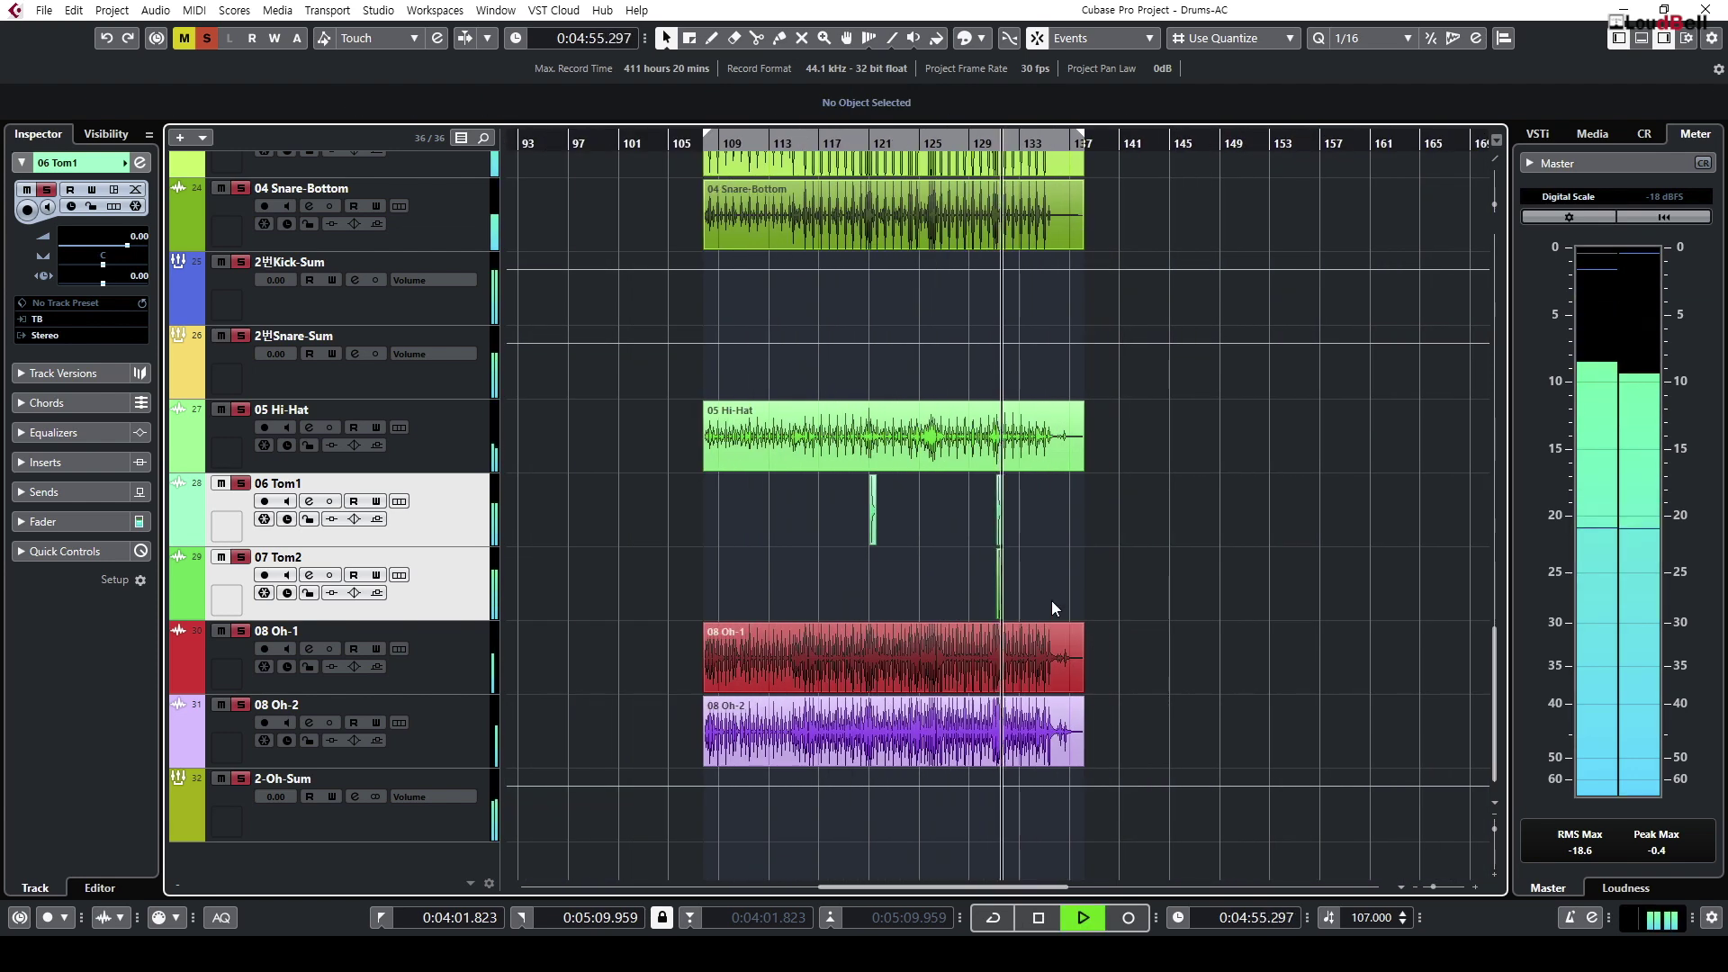
key("space")
key("h")
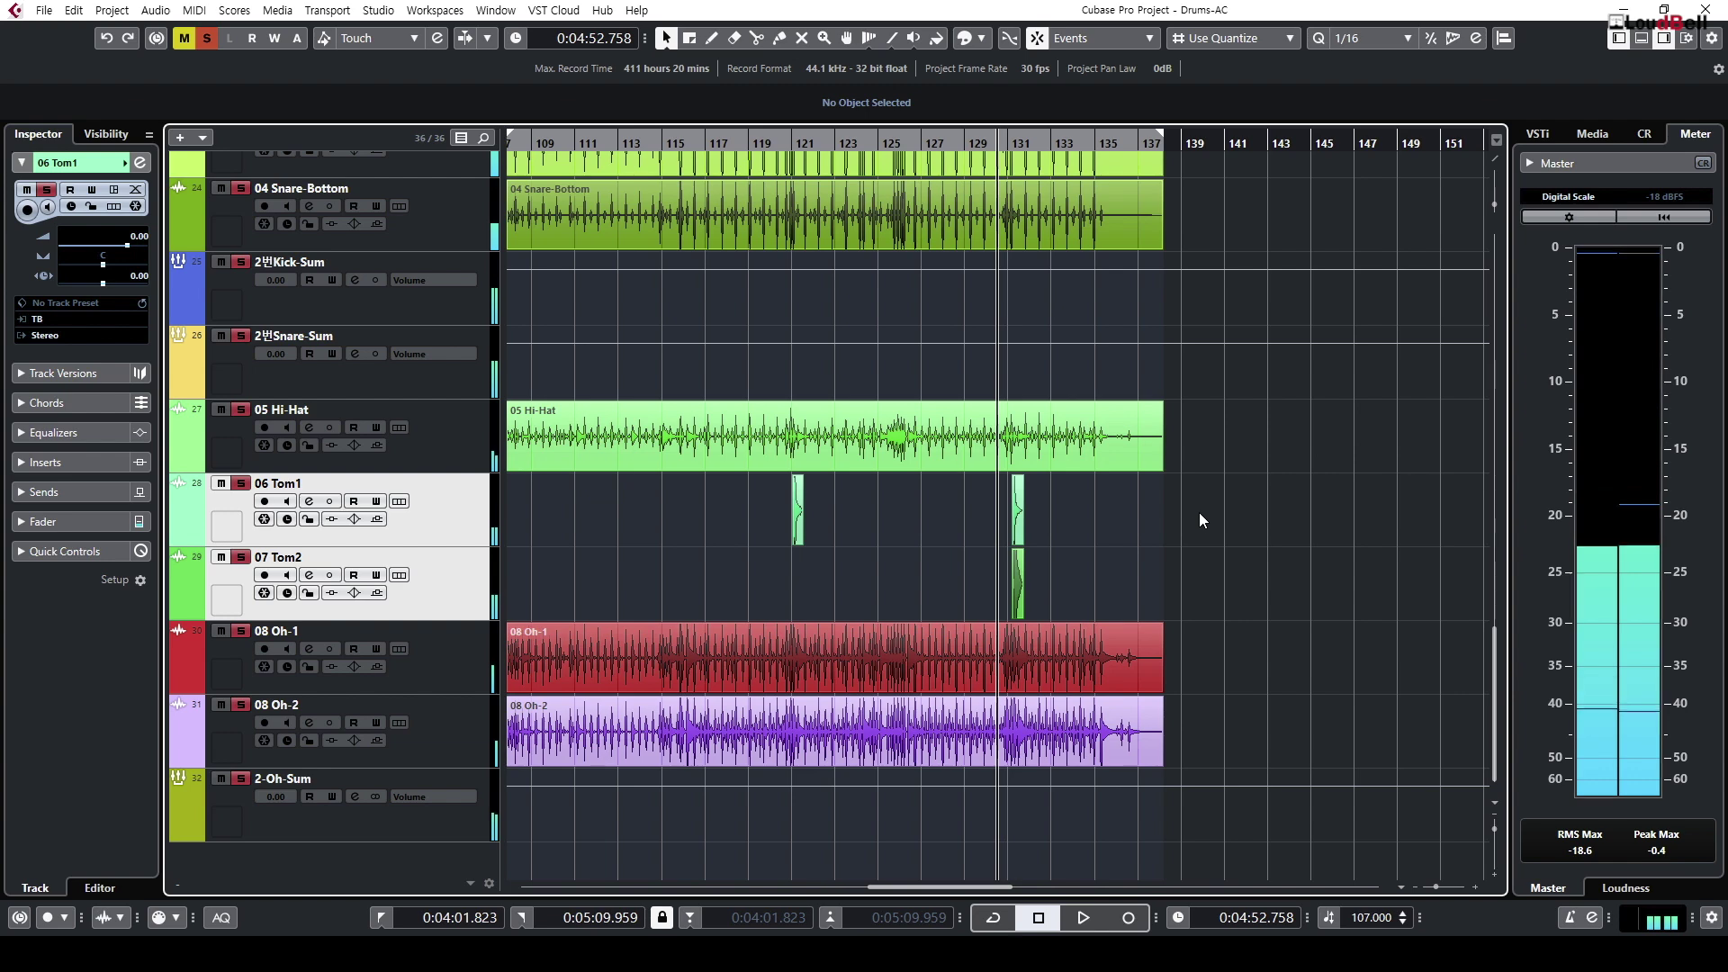
Step: Select the remaining 06 Tom1 and 07 Tom2 hits and examine them alongside the second recording's other tracks
left_click_drag(708, 569, 1158, 515)
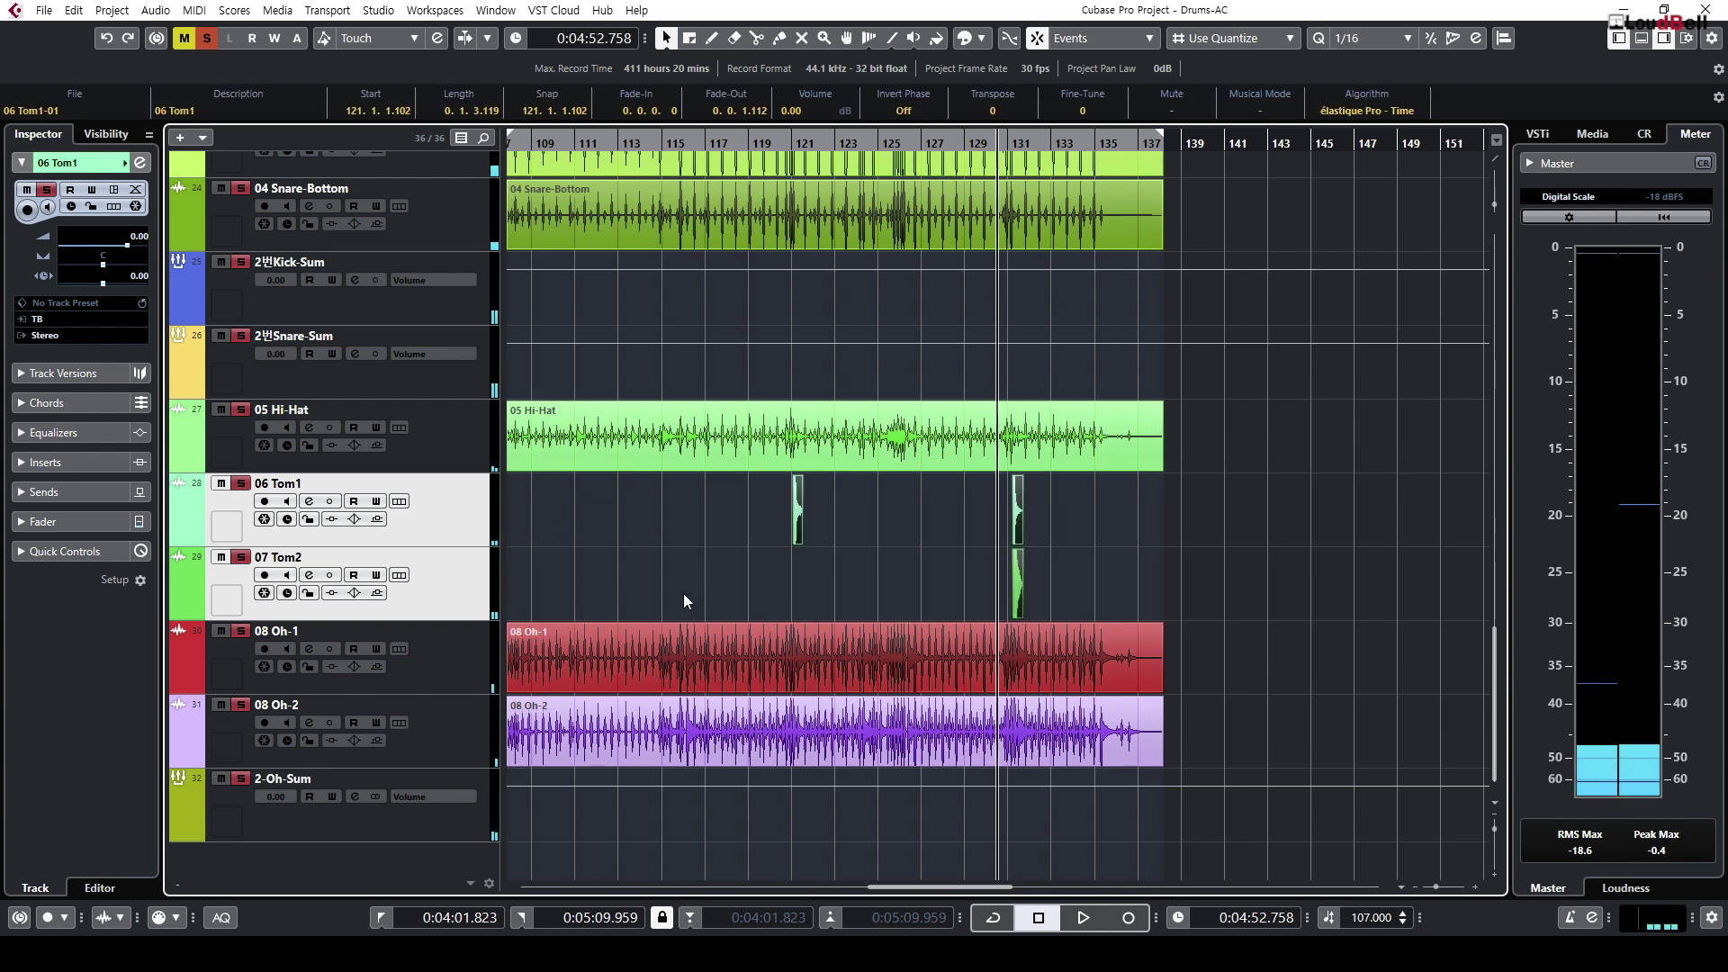
key("g")
key("g")
key("g")
key("g")
key("g")
key("shift+g")
key("shift+g")
key("shift+g")
key("shift+g")
key("shift+h")
key("shift+h")
key("shift+h")
key("shift+h")
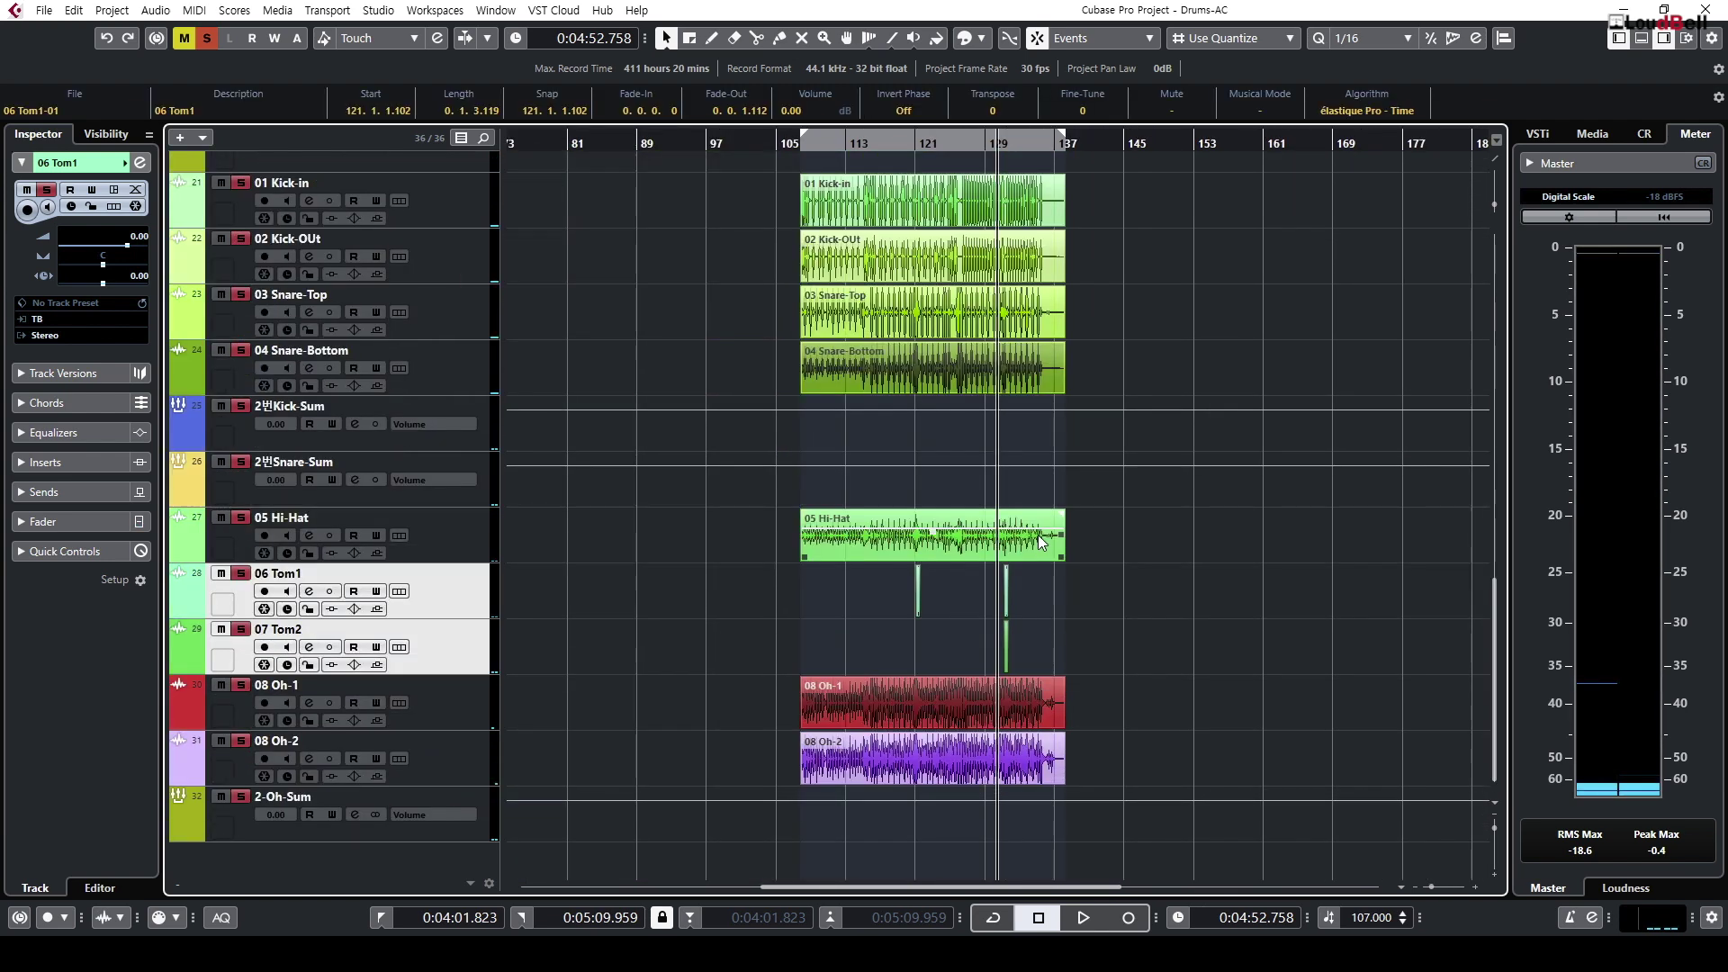
key("h")
key("h")
key("g")
key("g")
Step: Examine the first recording's tom_1 to tom_3 waveforms up to its end while playing from around bar 95, and stop playback
scroll(1122, 549, "up", 6)
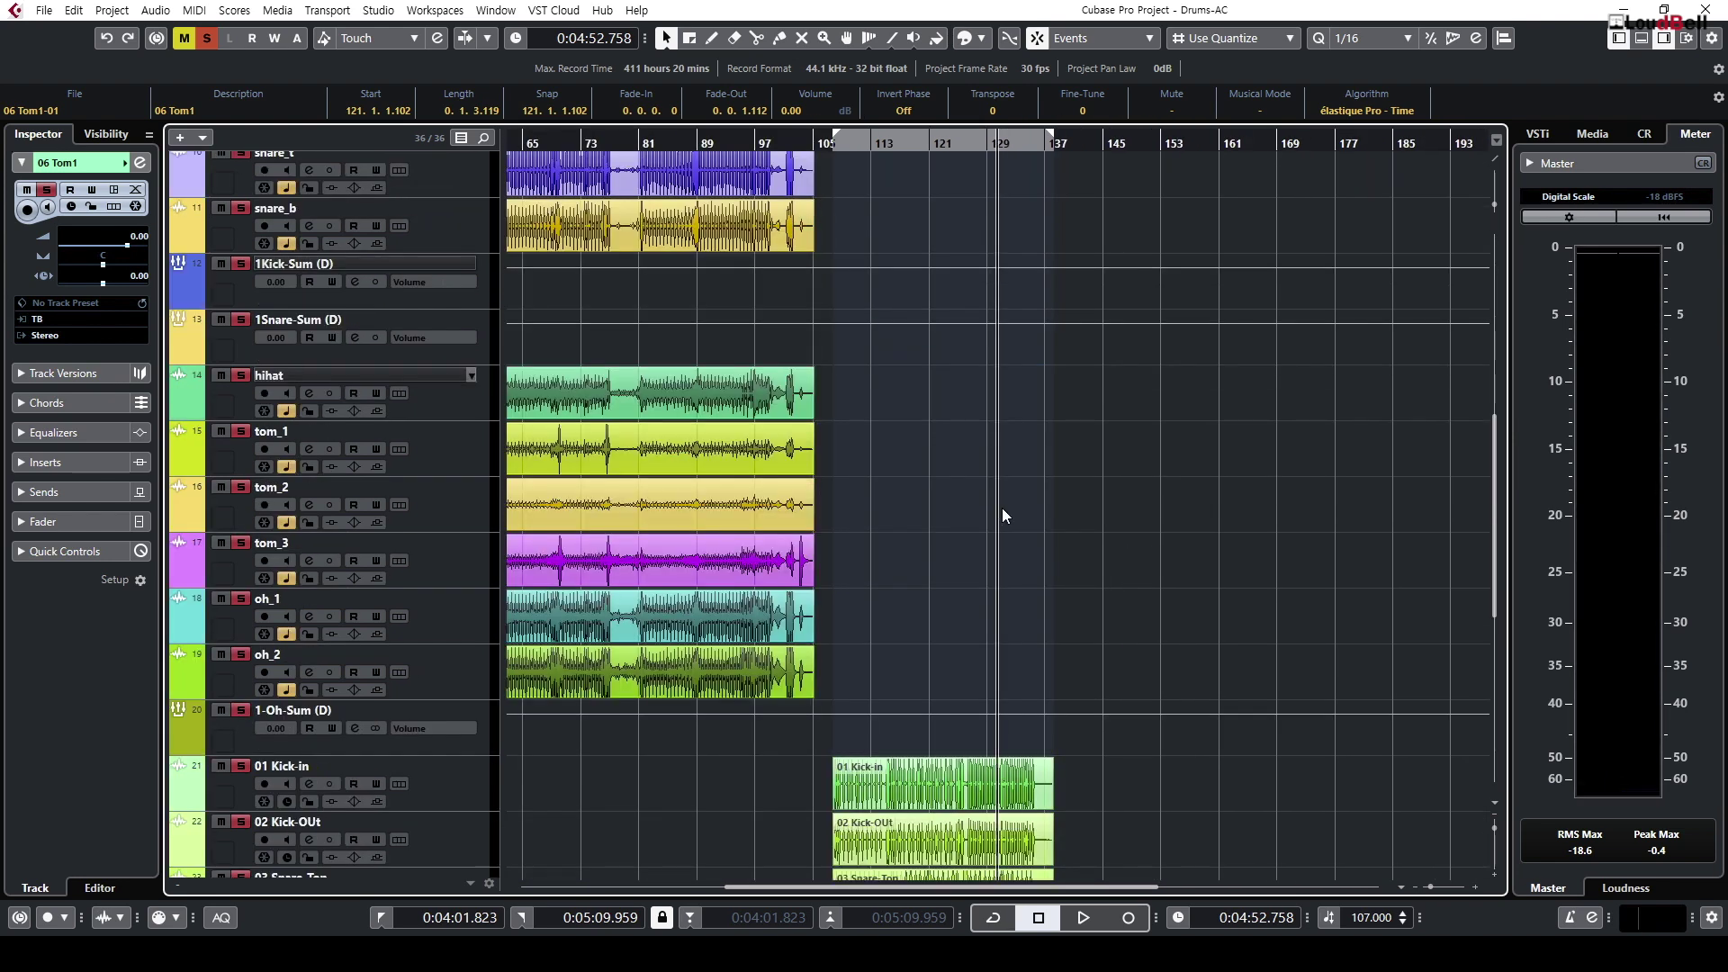
key("g")
key("g")
key("g")
key("g")
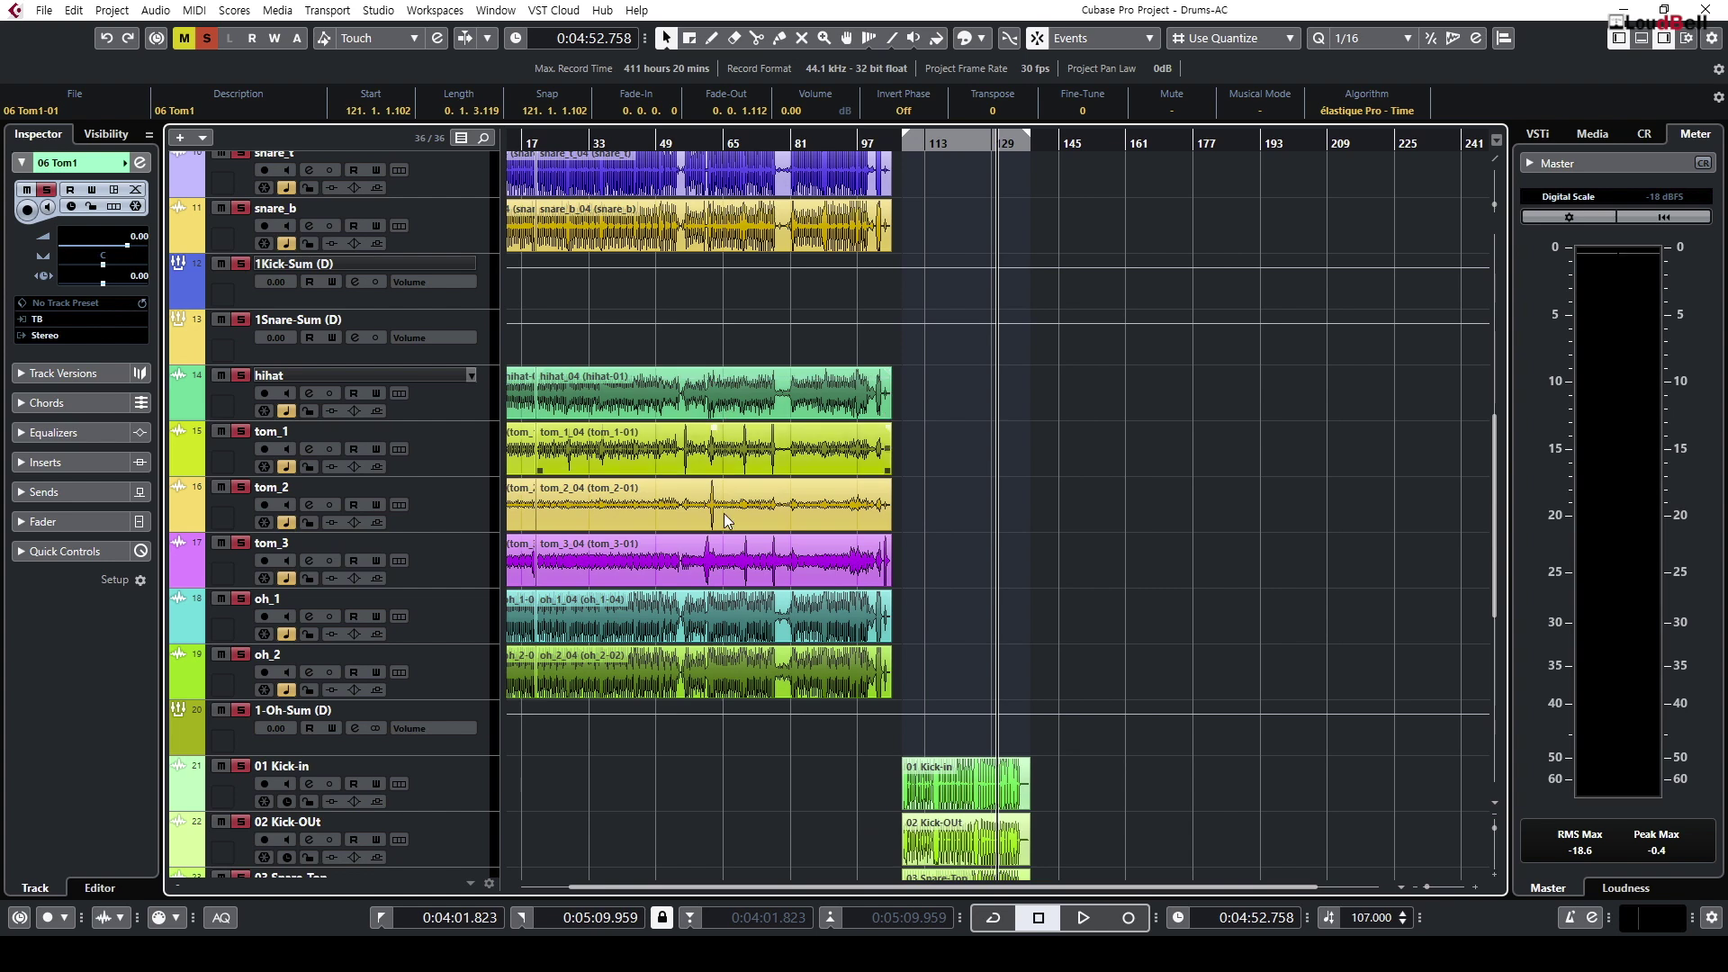
scroll(953, 615, "down", 6)
left_click_drag(1056, 643, 902, 583)
key("h")
key("h")
key("h")
key("h")
key("h")
key("h")
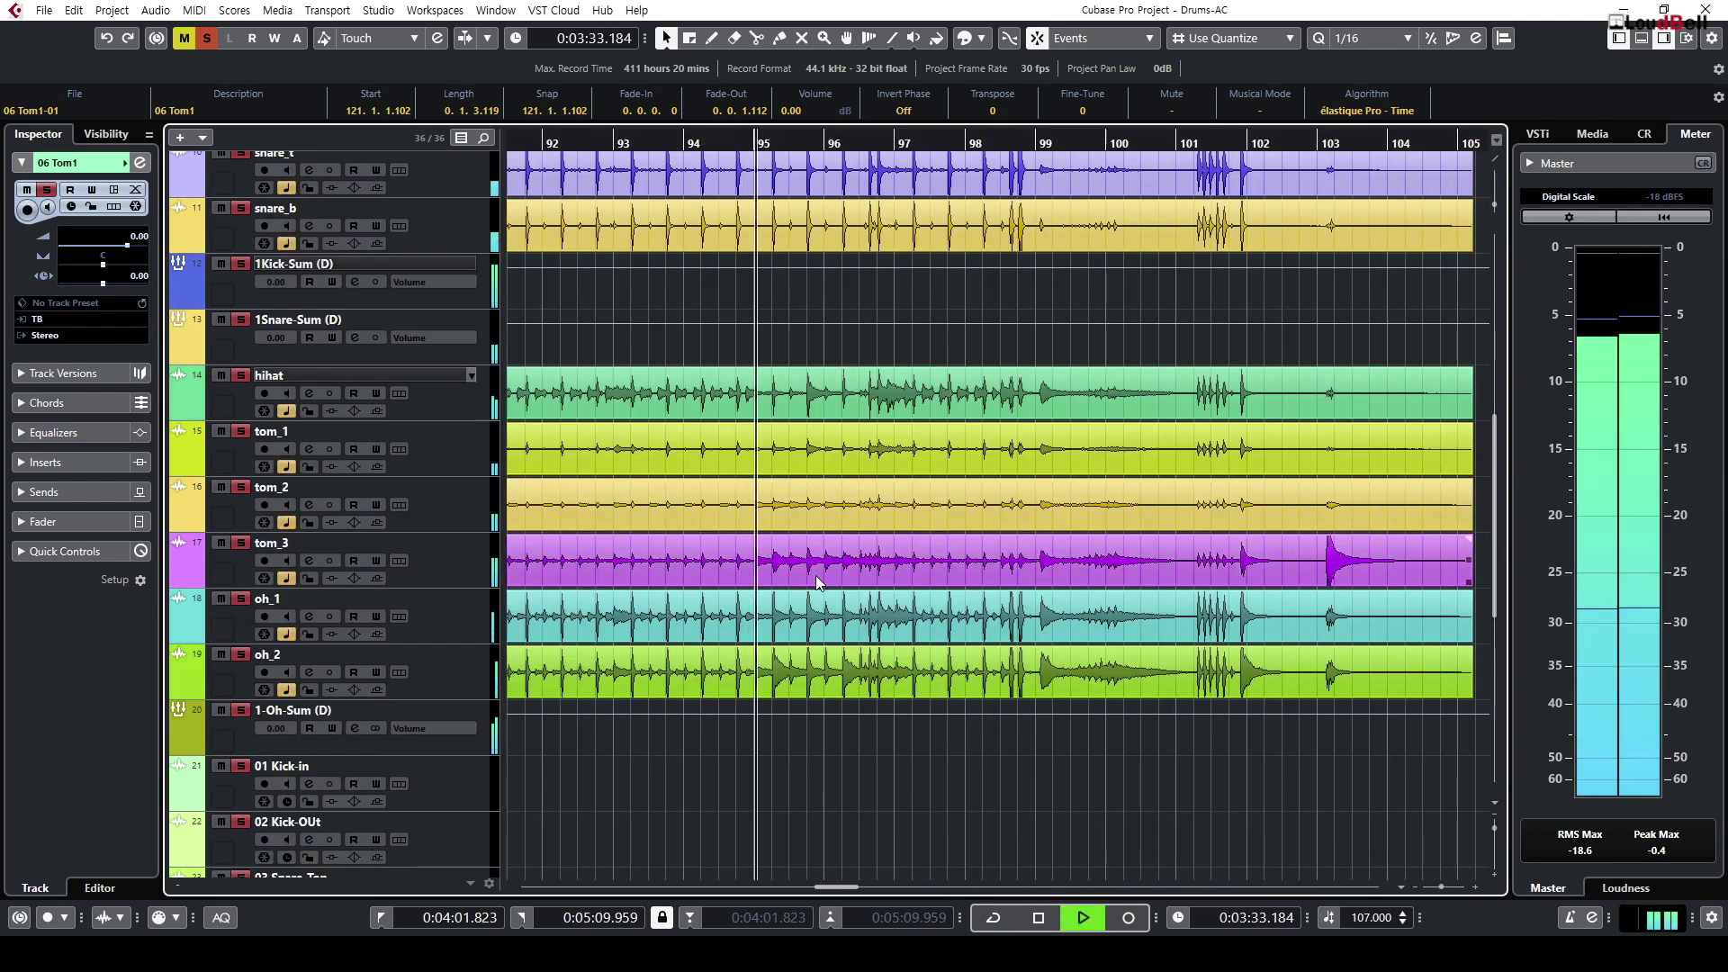
key("g")
key("g")
key("h")
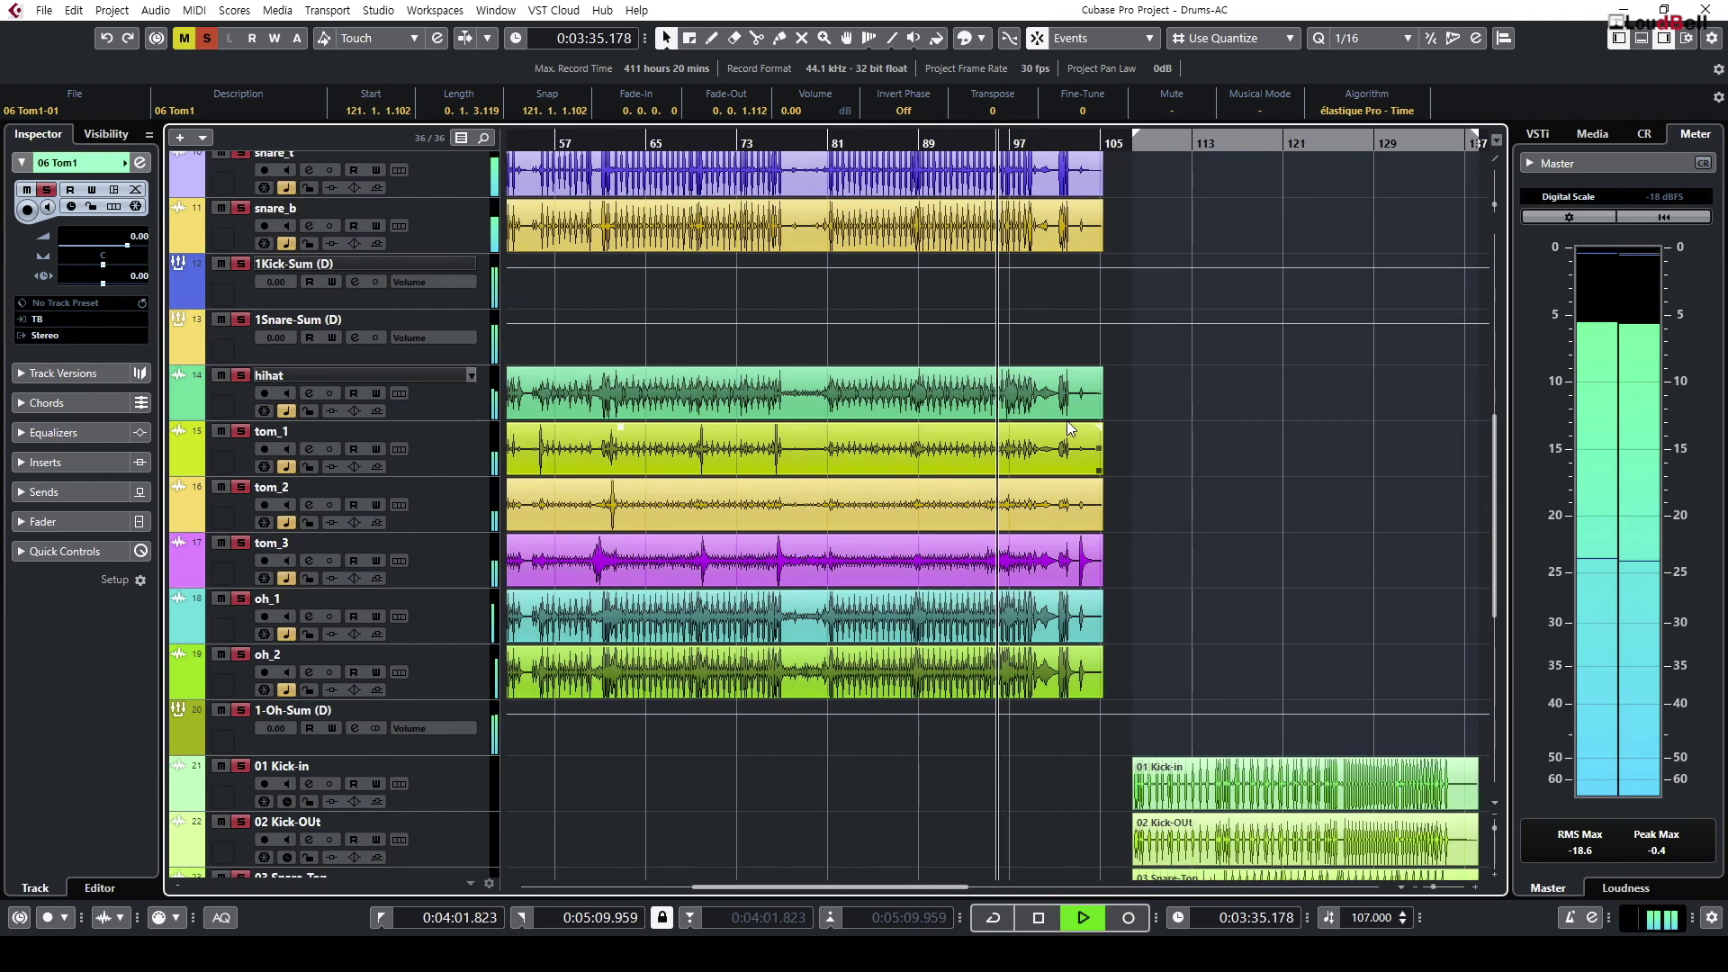
key("space")
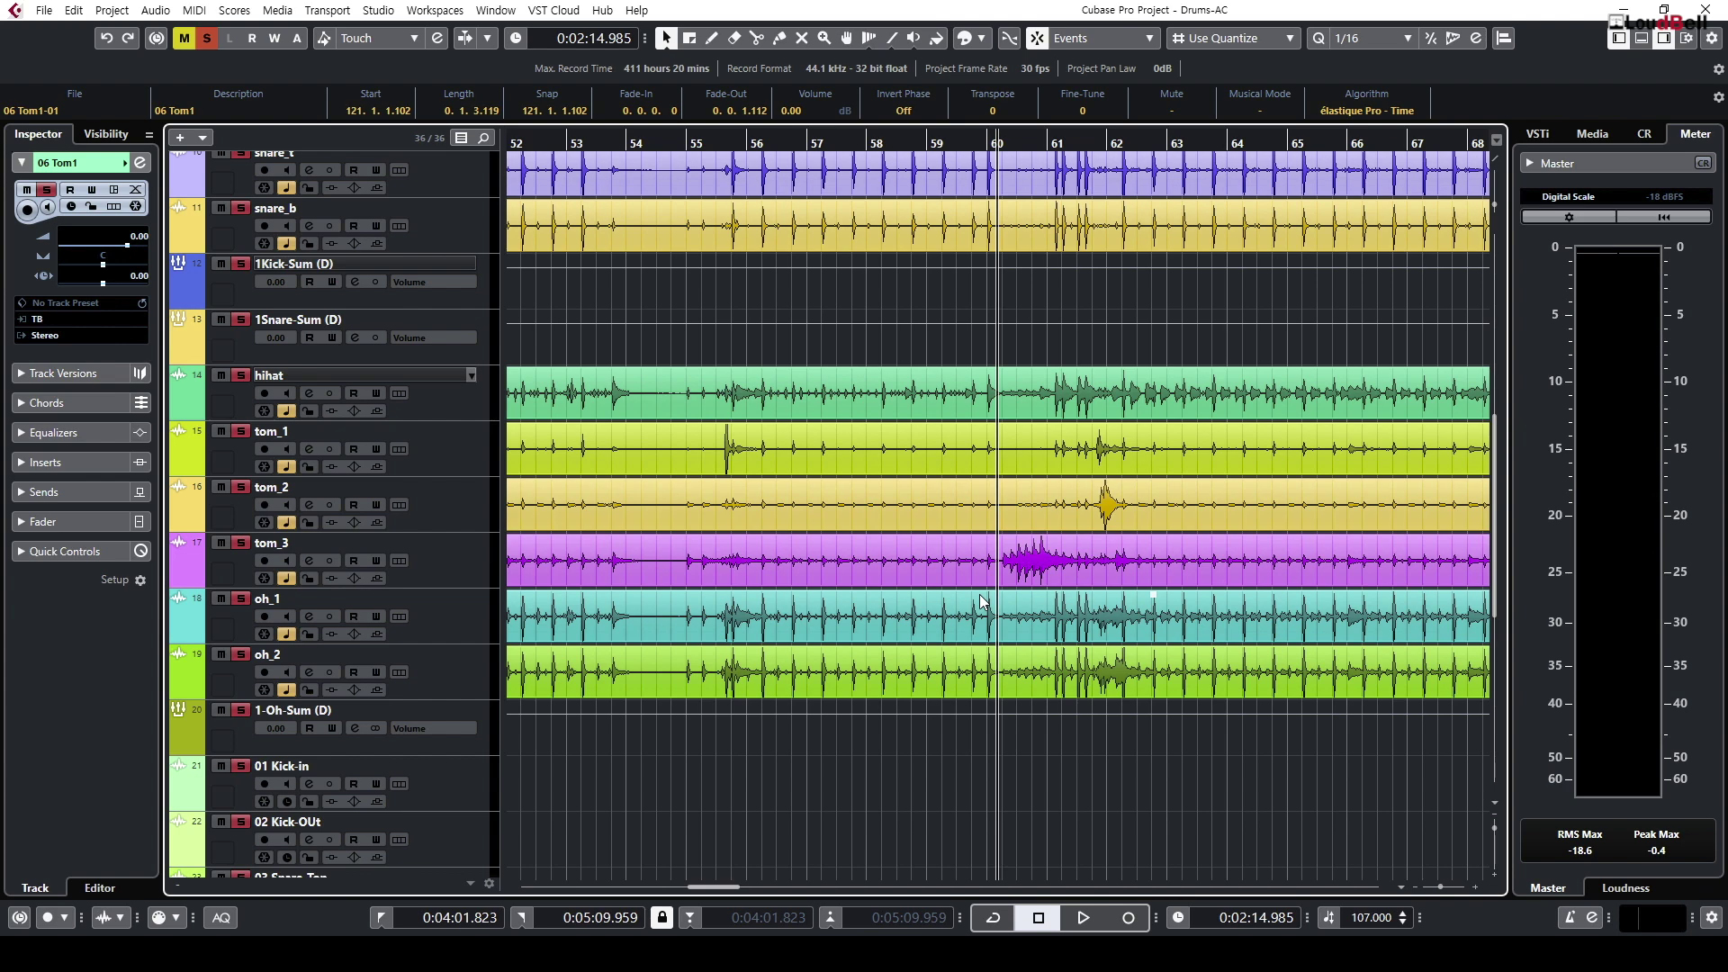
Step: Examine the first recording's tom hits around bar 60, both enlarged and across the whole take
key("g")
key("g")
key("g")
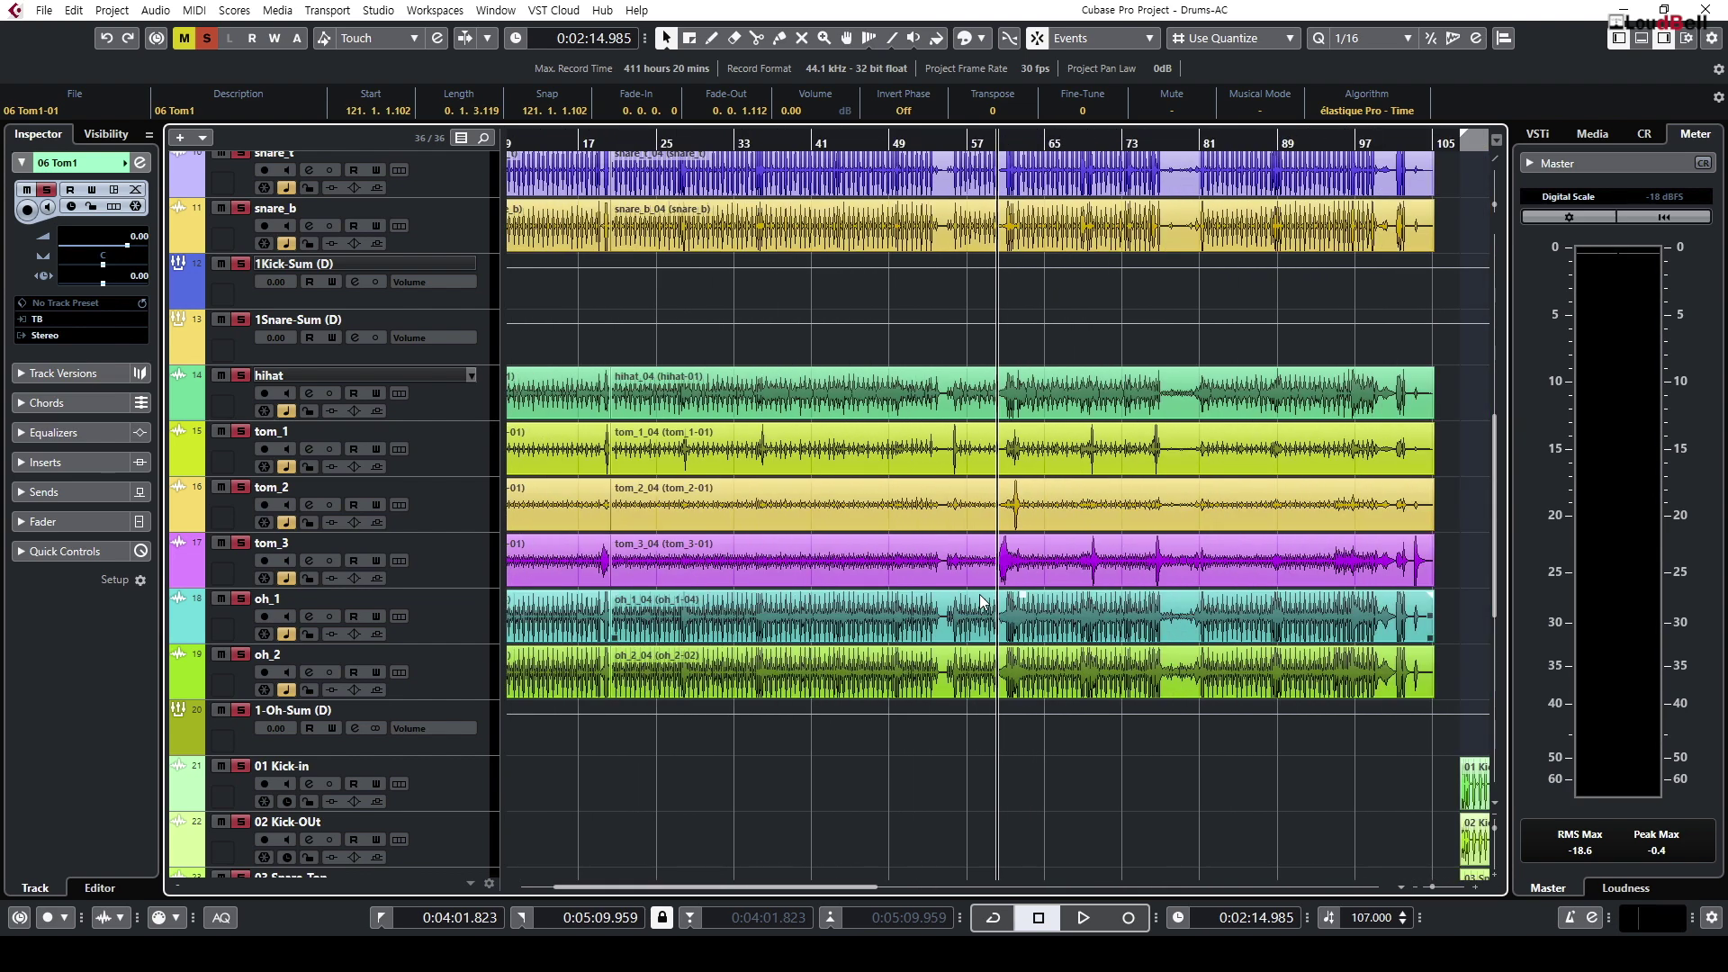
key("h")
key("h")
key("h")
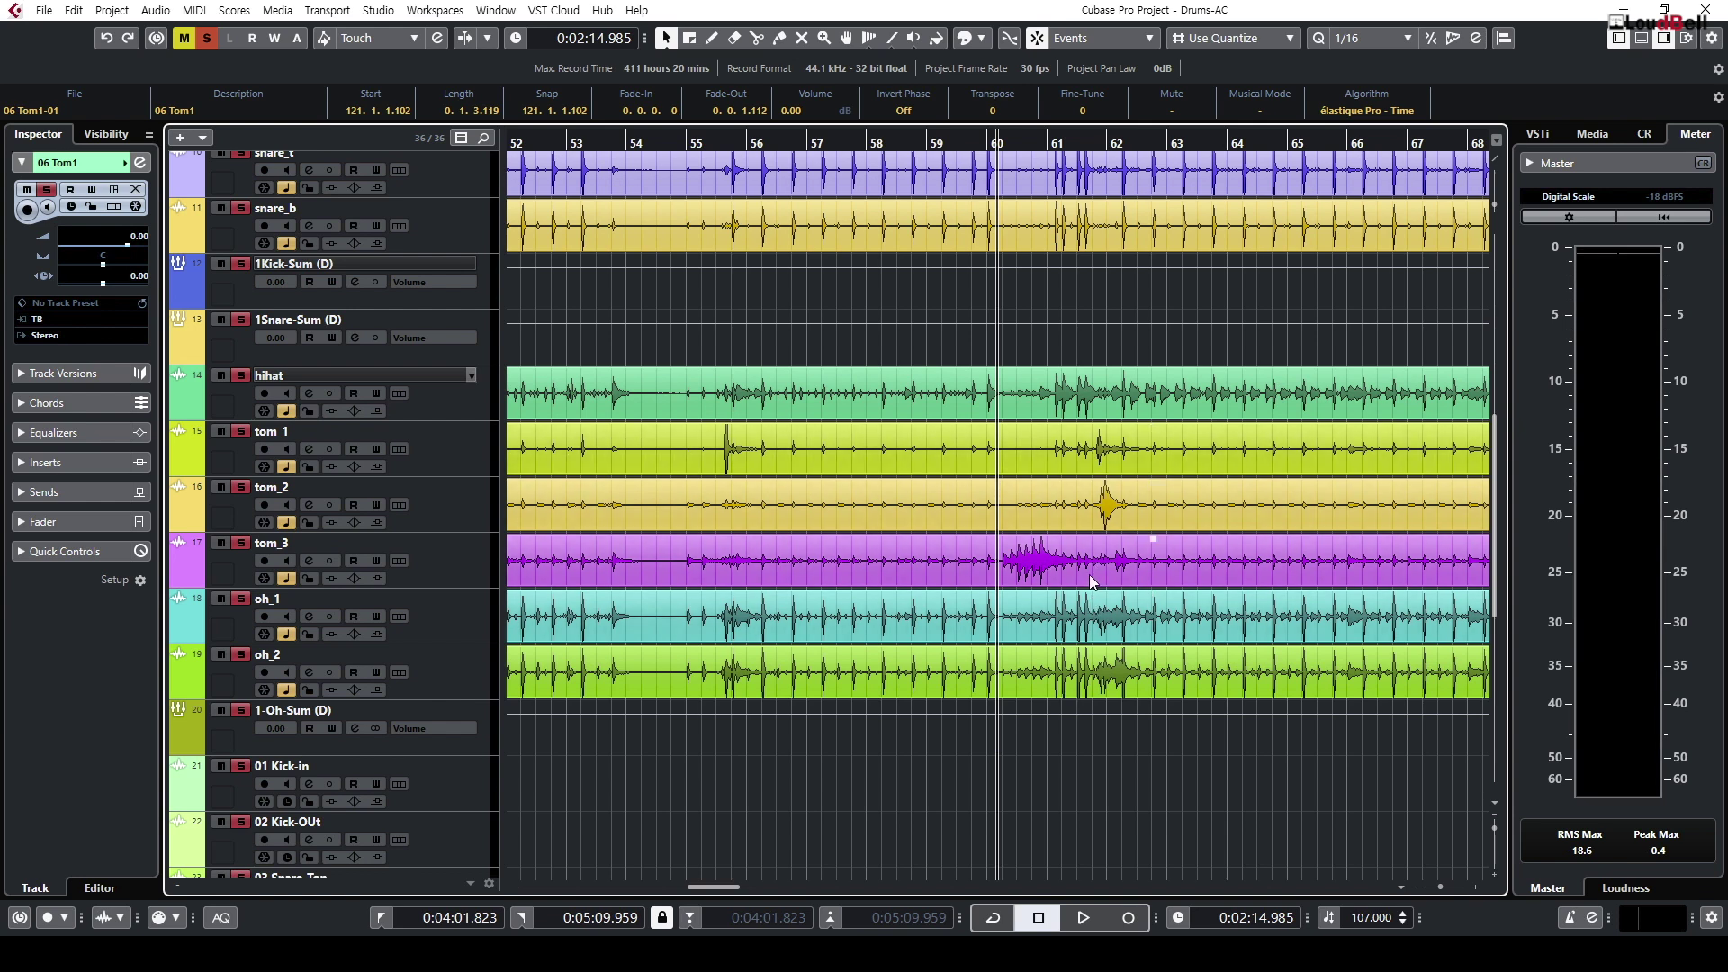
key("g")
key("g")
key("g")
key("shift+f")
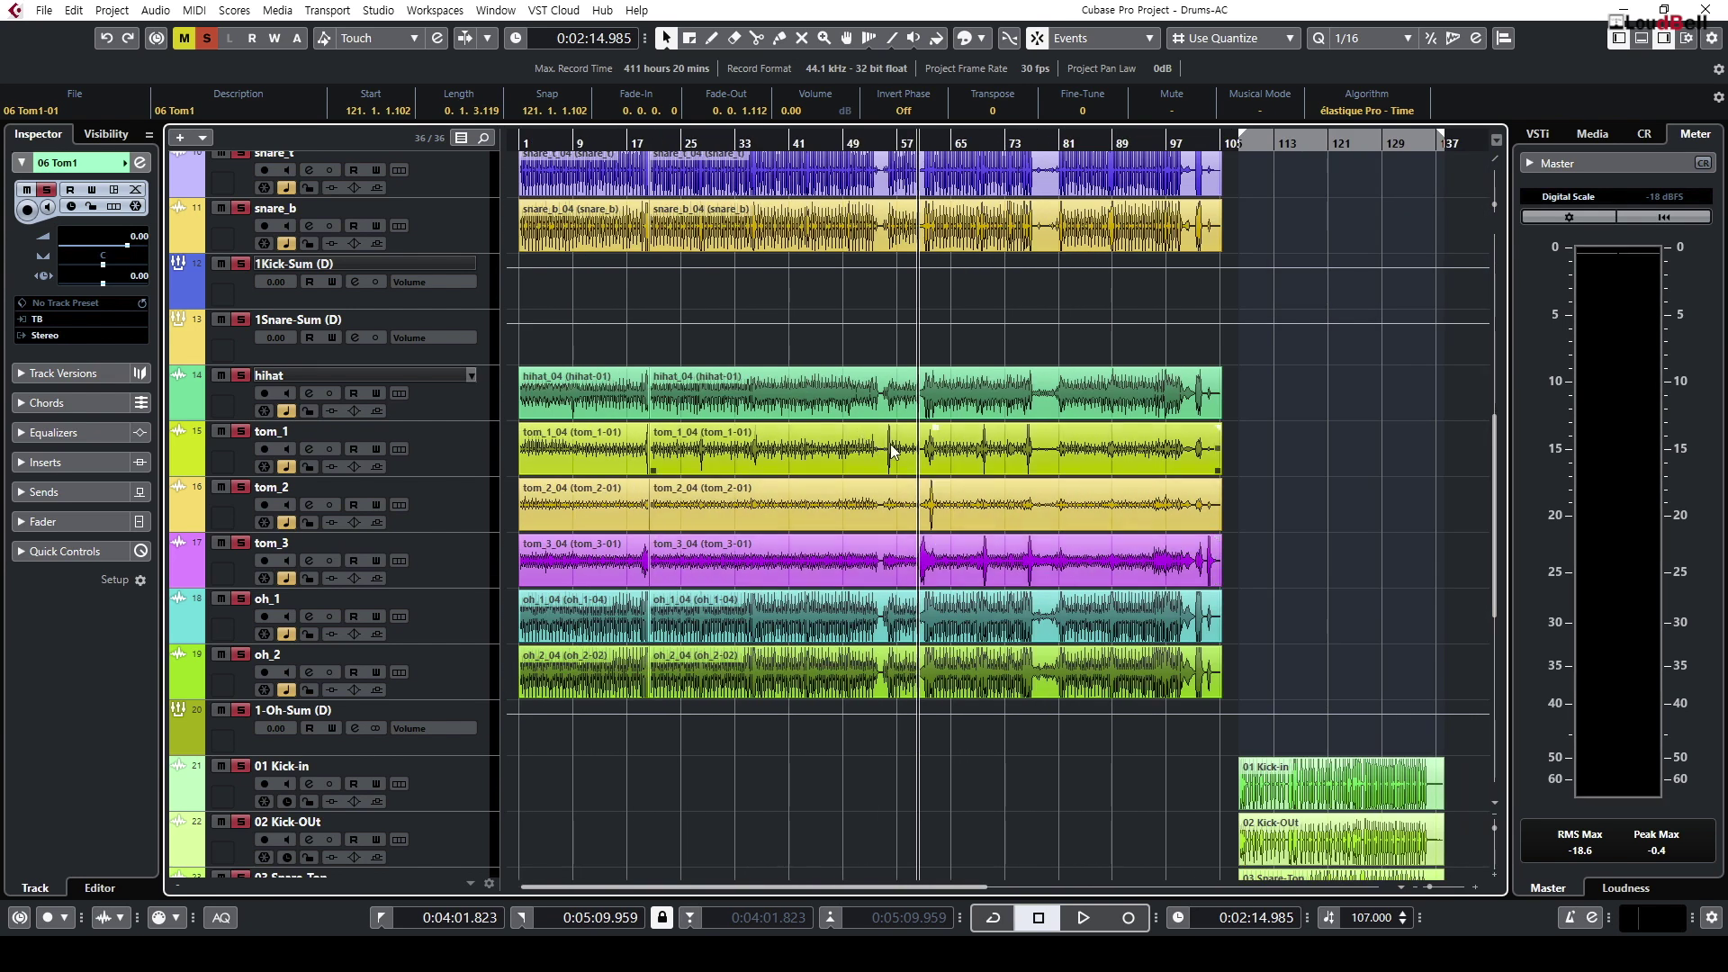
Step: Select the main tom_1, tom_2 and tom_3 clips and compare them with the second recording's tracks
scroll(1283, 518, "down", 3)
scroll(1285, 465, "up", 3)
left_click_drag(1280, 552, 1222, 468)
scroll(1349, 488, "down", 2)
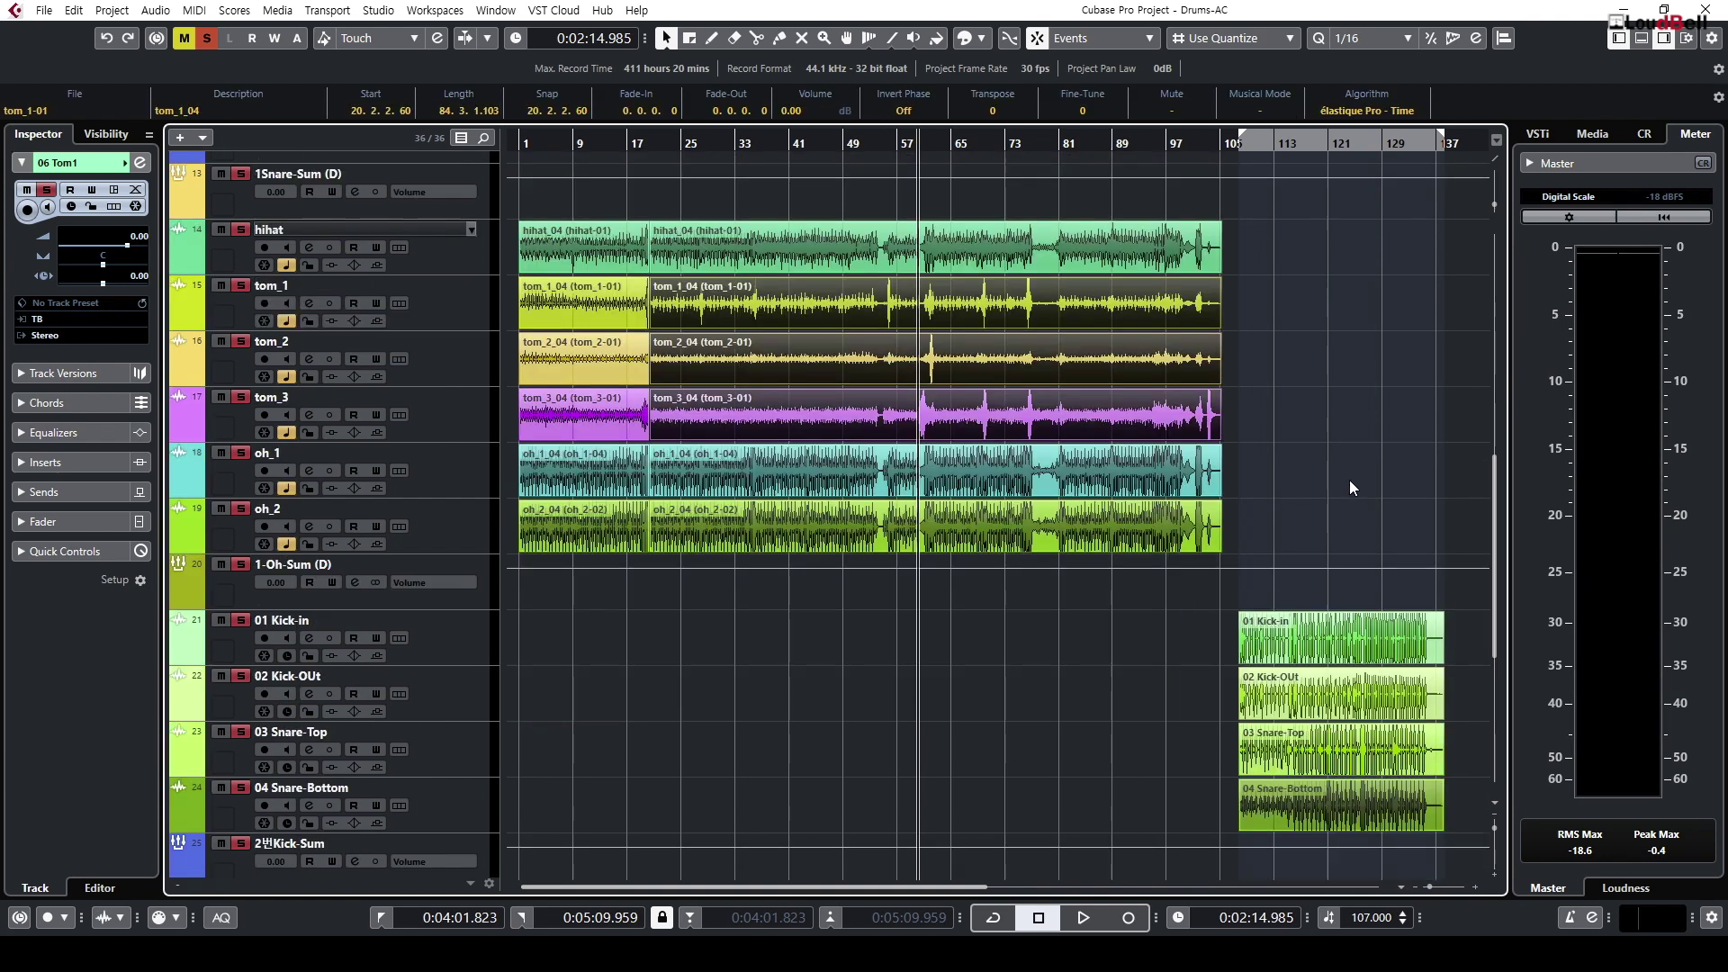
scroll(1348, 481, "down", 2)
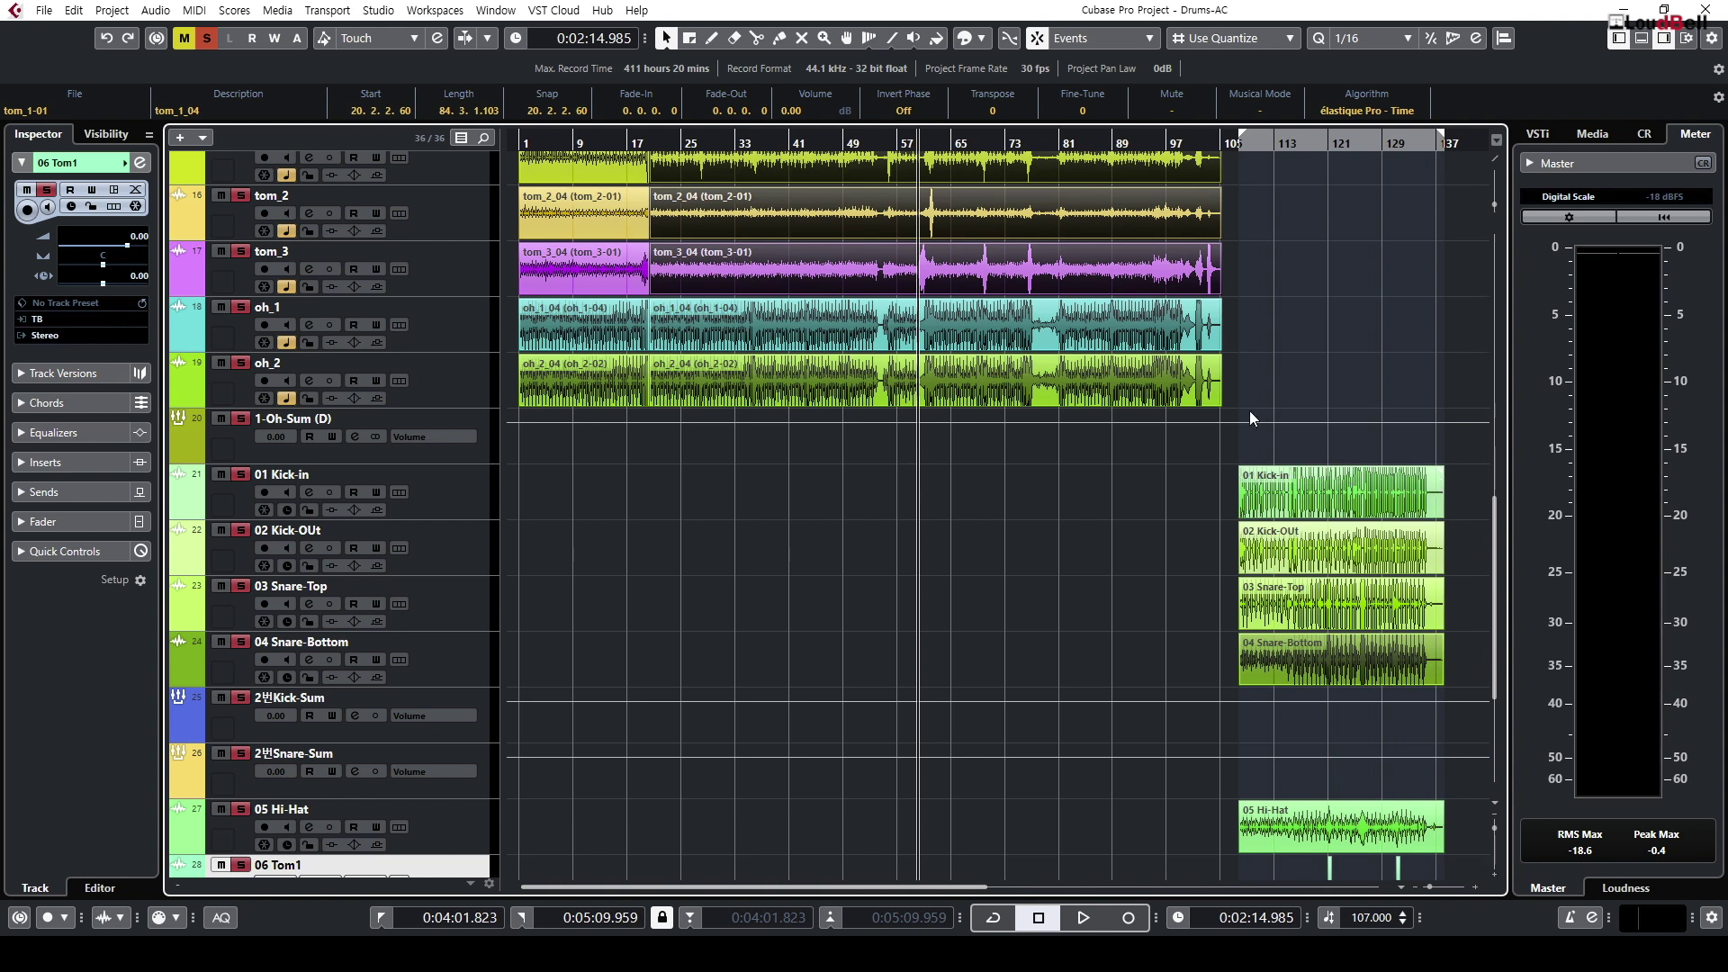
scroll(1249, 414, "down", 4)
Step: Select the remaining 06 Tom1 and 07 Tom2 hits and compare them with the first recording's uncut tom clips
left_click(1390, 606)
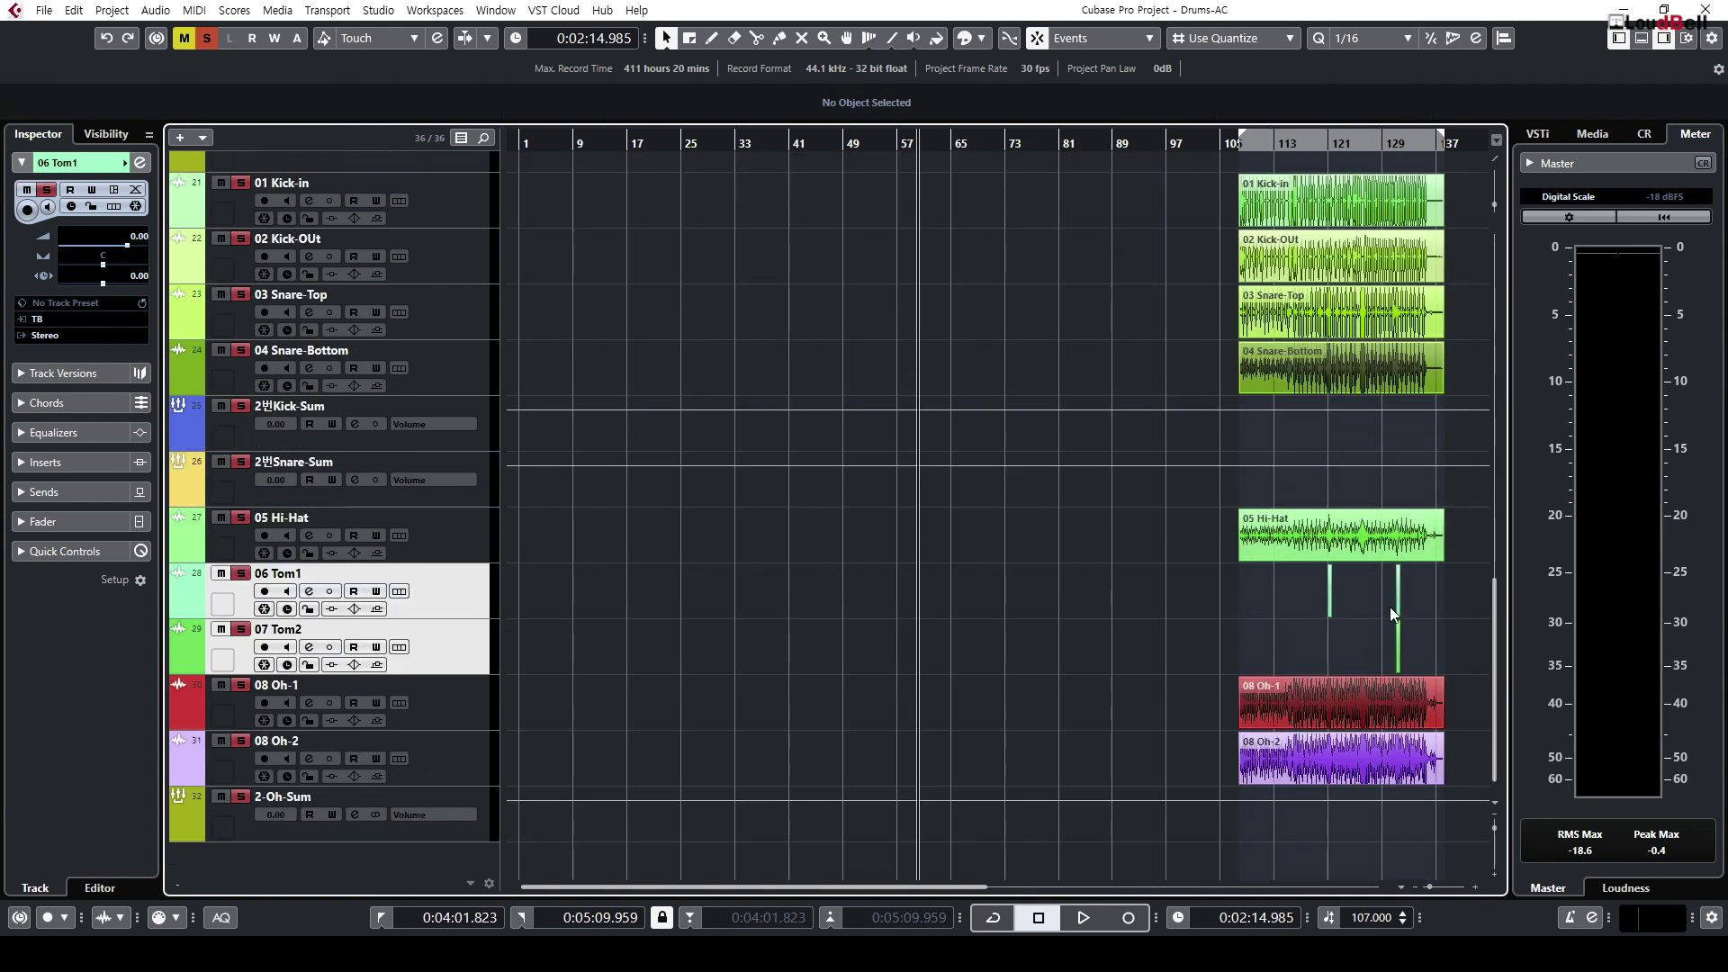
left_click_drag(1424, 645, 1424, 644)
key("g")
key("g")
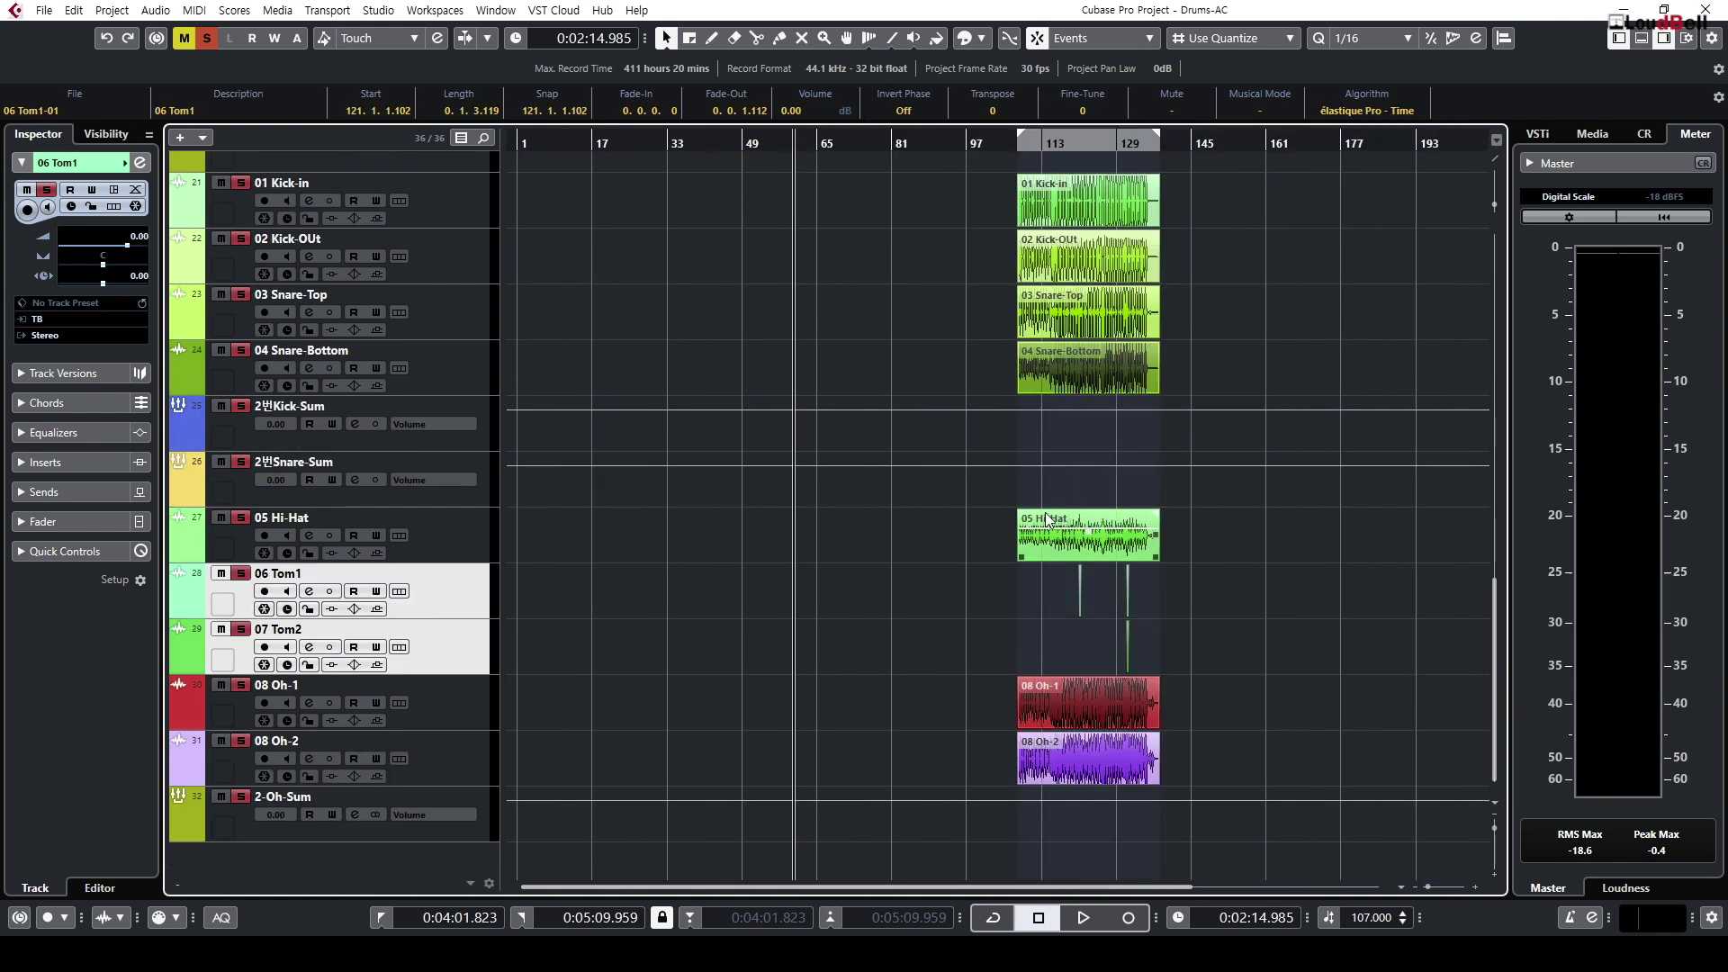
scroll(970, 511, "up", 4)
scroll(968, 519, "up", 4)
key("shift+g")
key("shift+h")
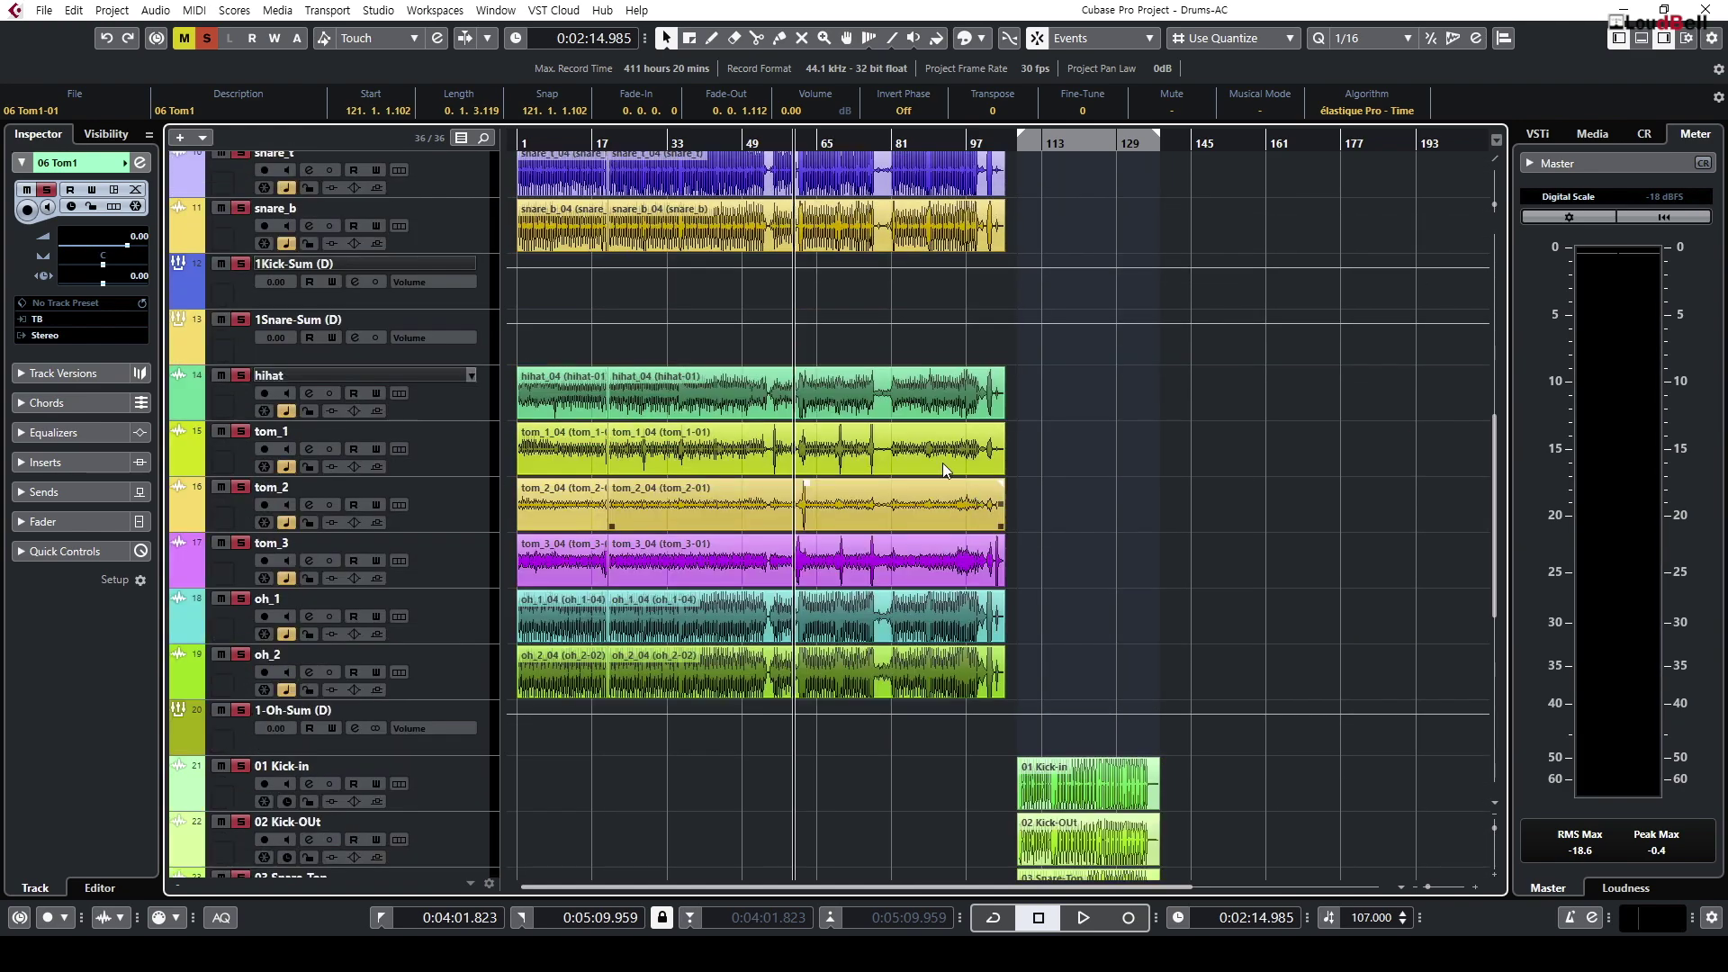
key("h")
key("h")
Step: Highlight the tom_1 to tom_3 tracks and both overhead tracks, select tom_3, and open the MixConsole
left_click(458, 462)
left_click(450, 561, "shift")
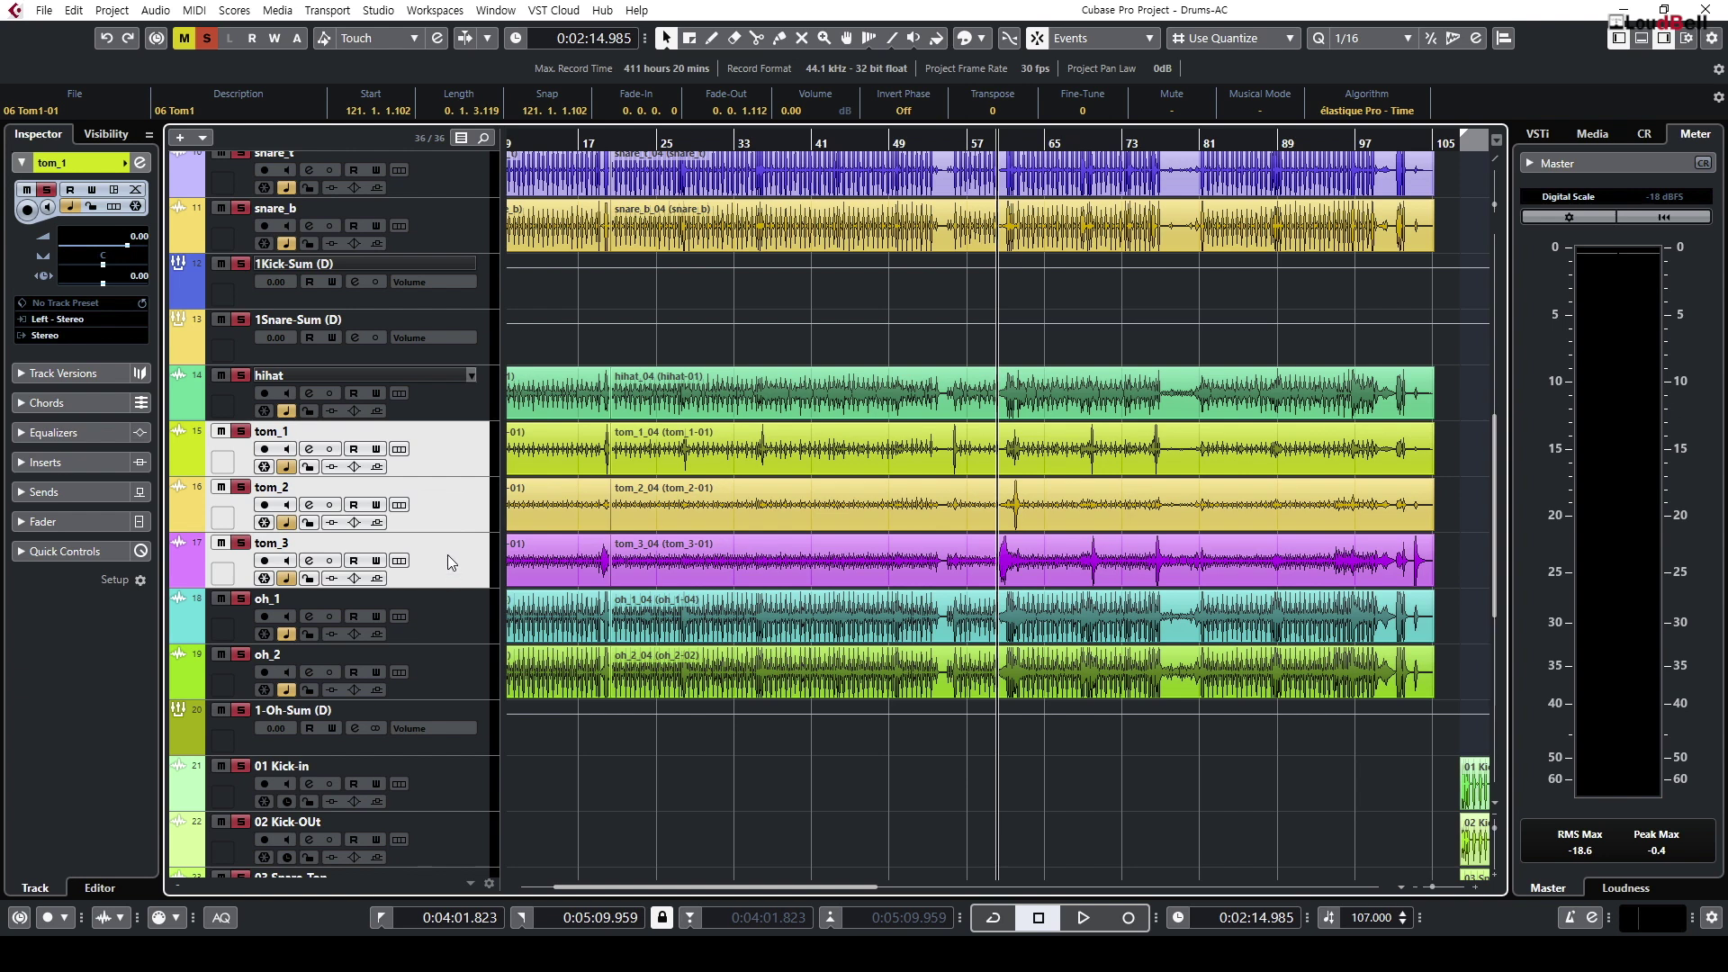
left_click(457, 629)
left_click(446, 680, "shift")
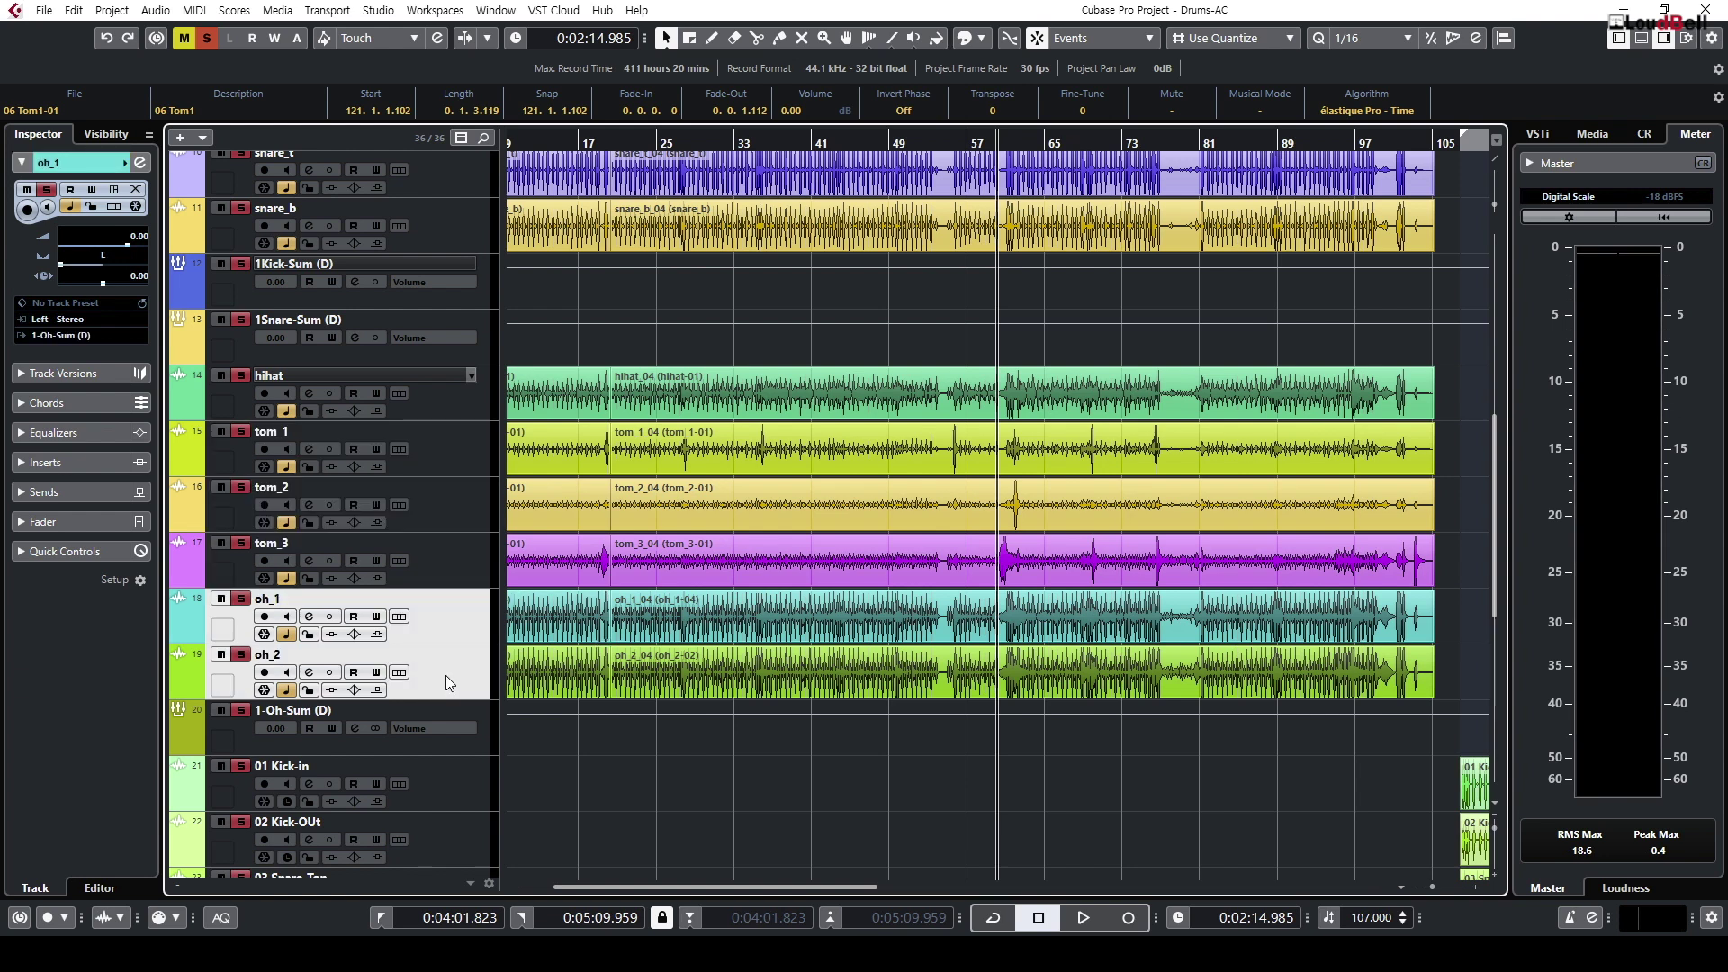
left_click(439, 550)
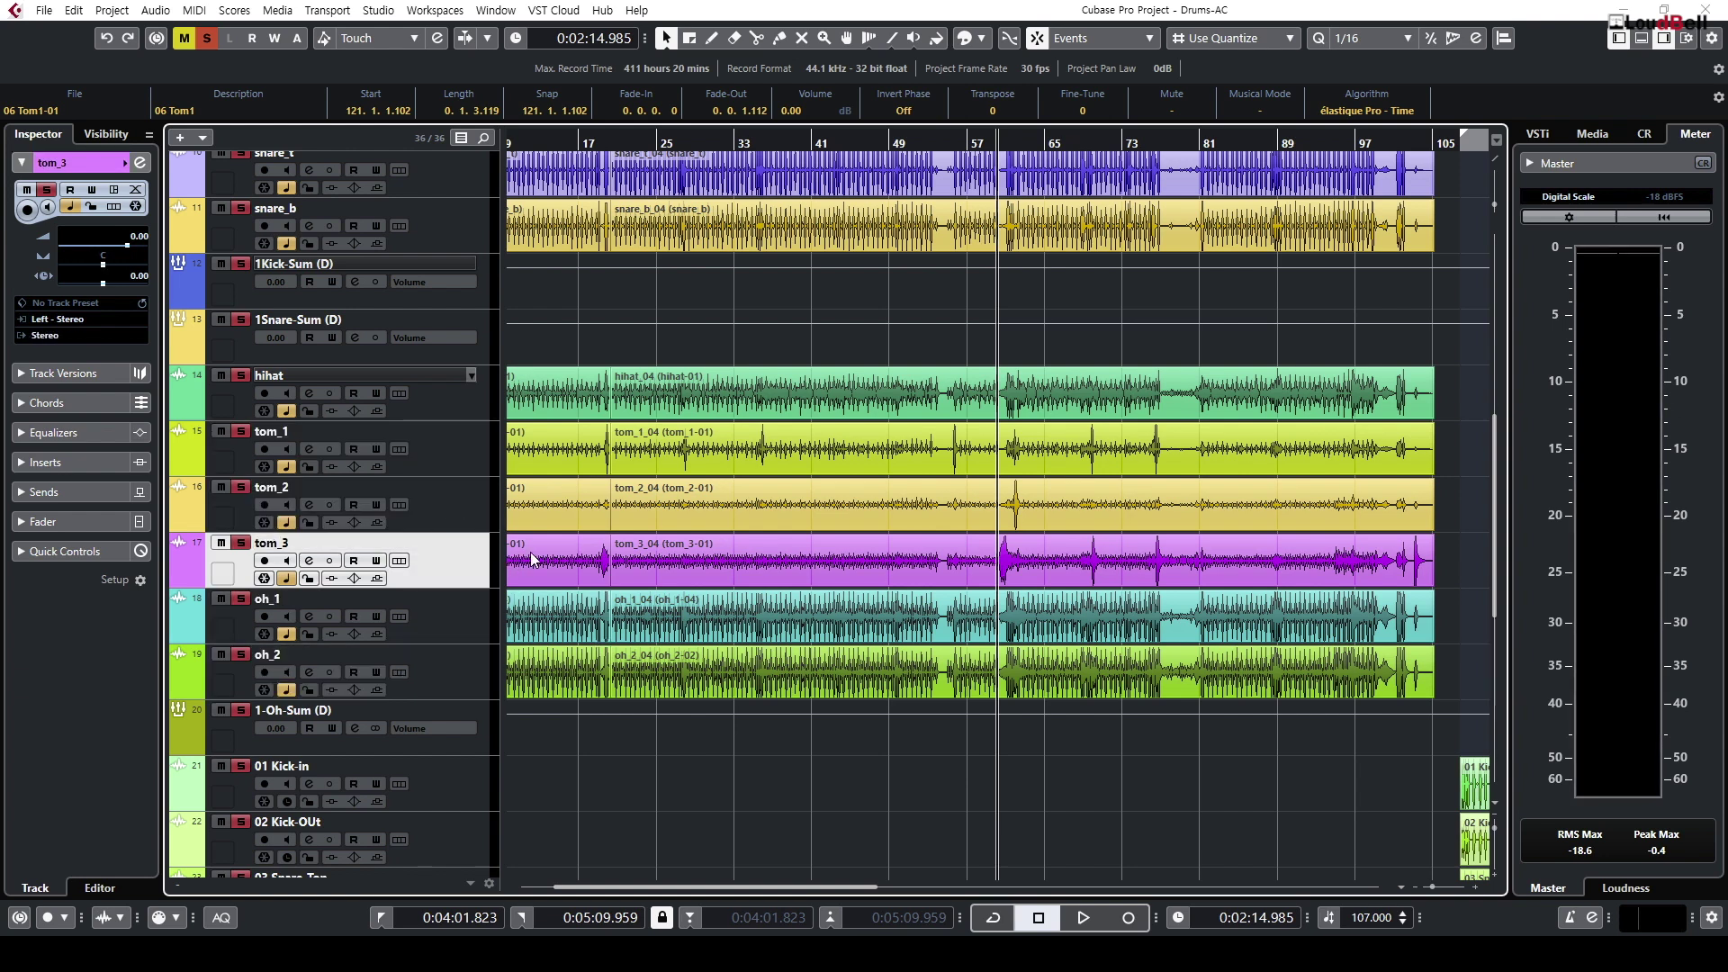
key("F3")
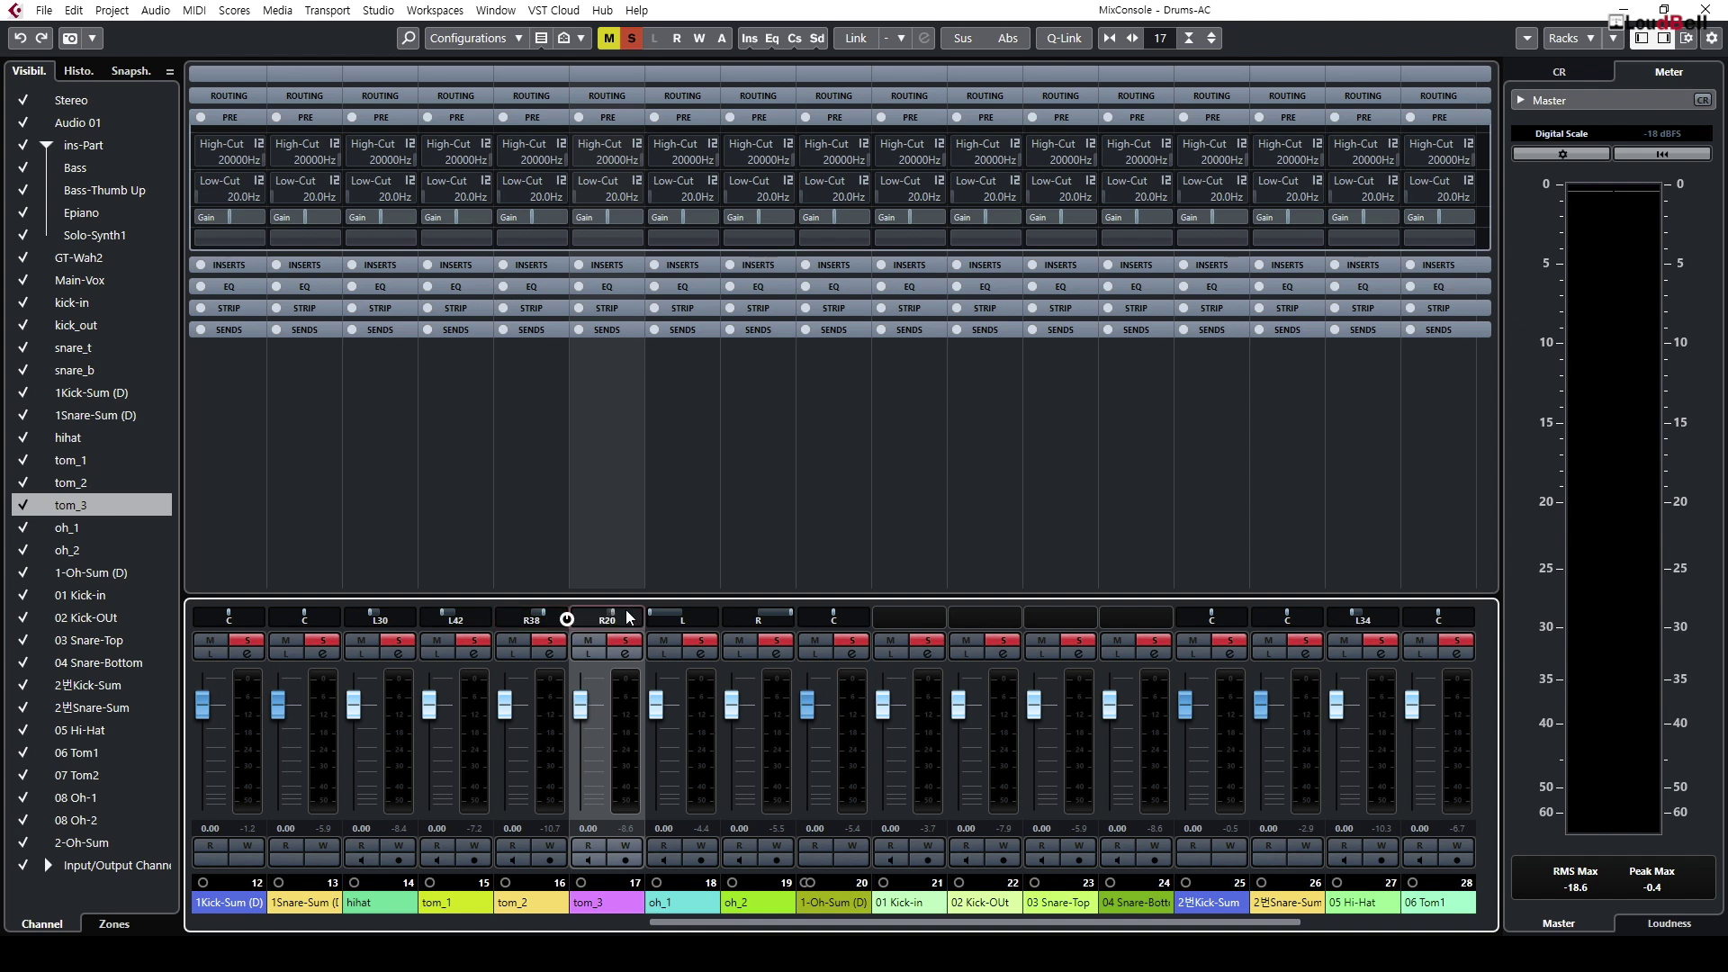
Step: Pan tom_1 to L39, tom_2 to R25 and tom_3 to R69 in the mixer
left_click(468, 763)
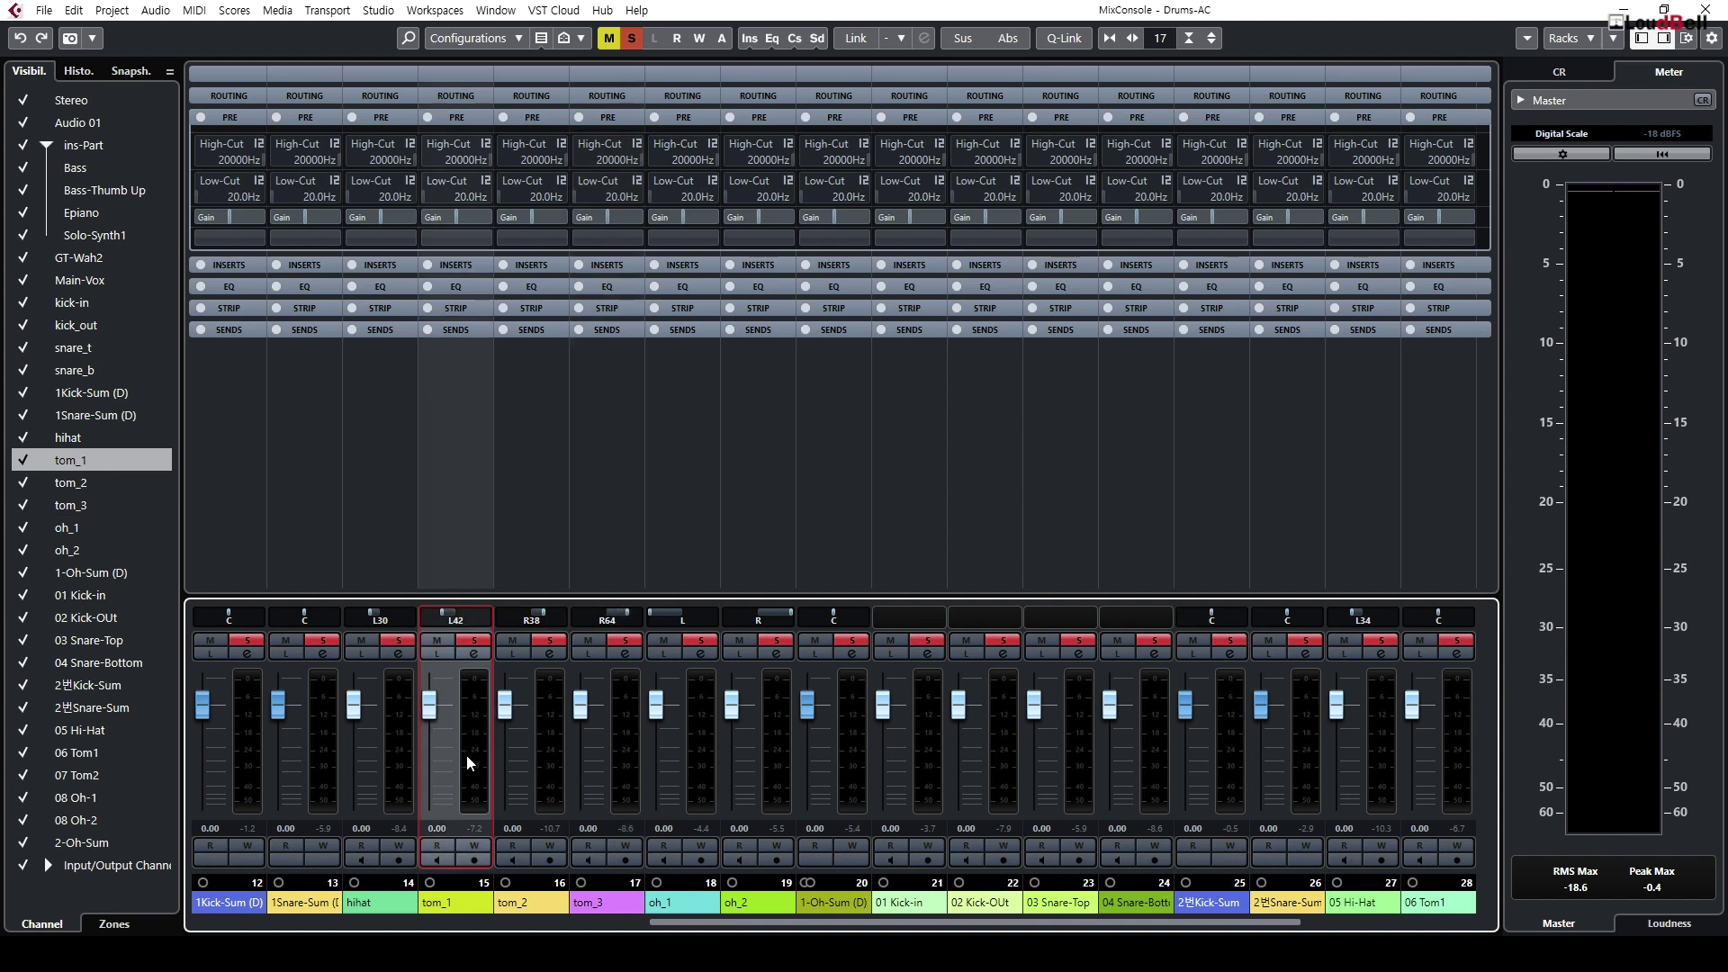
left_click(554, 756)
left_click(627, 756)
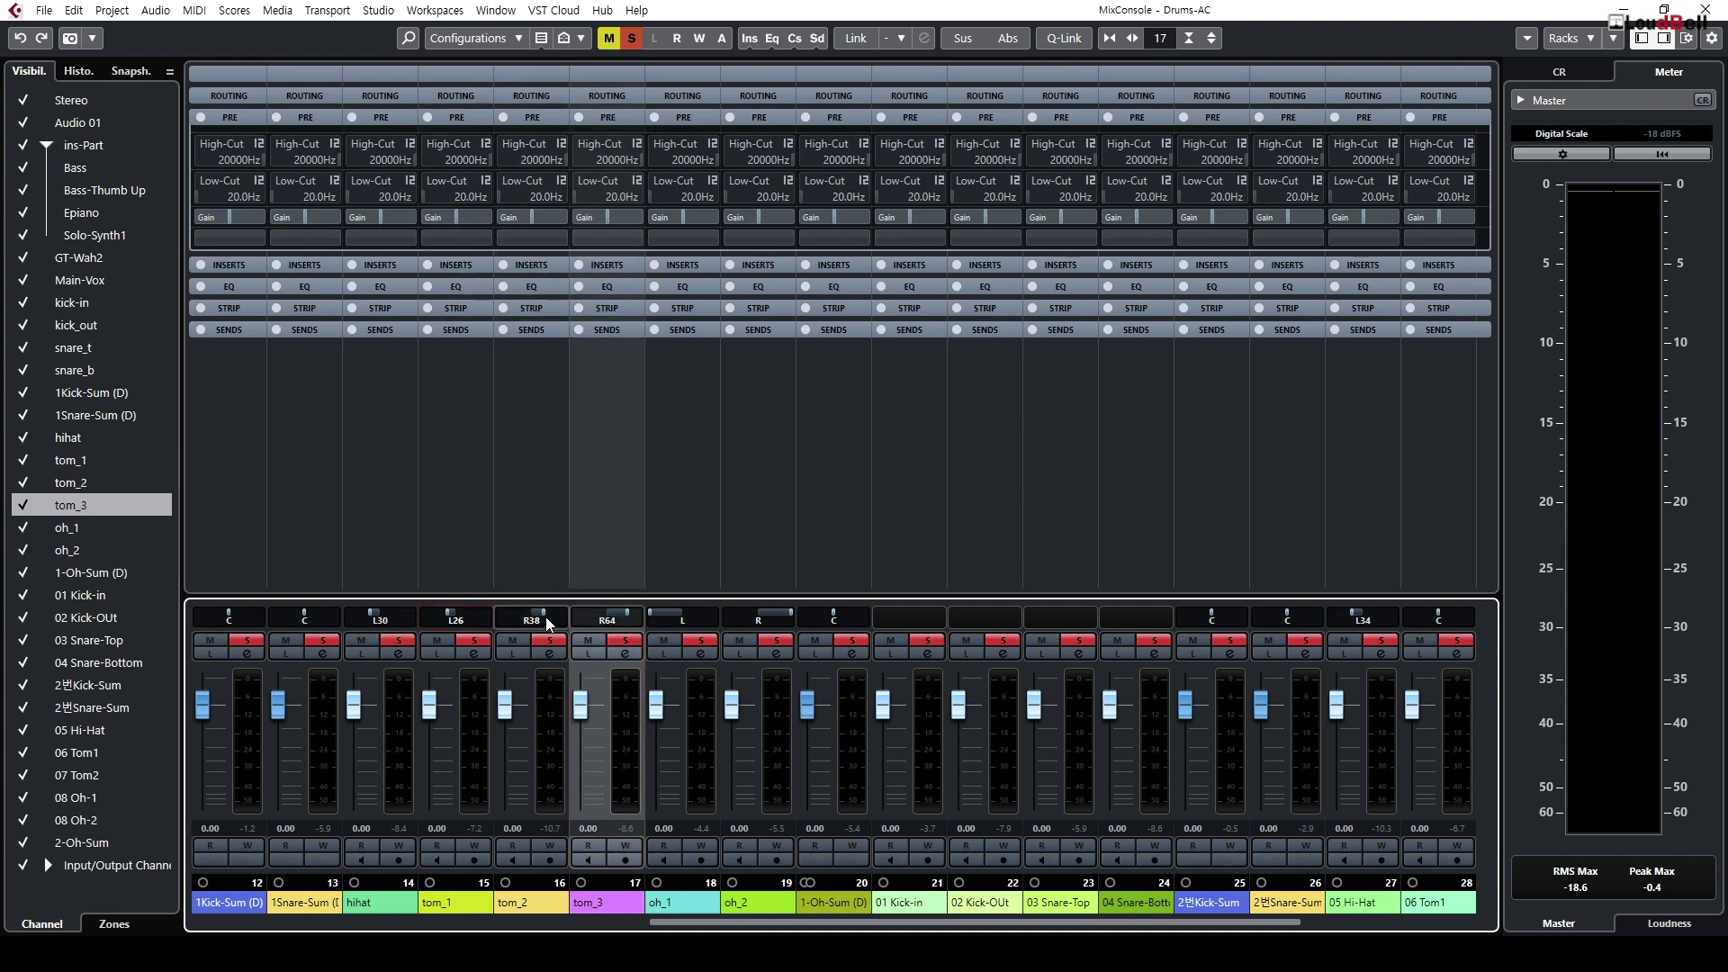
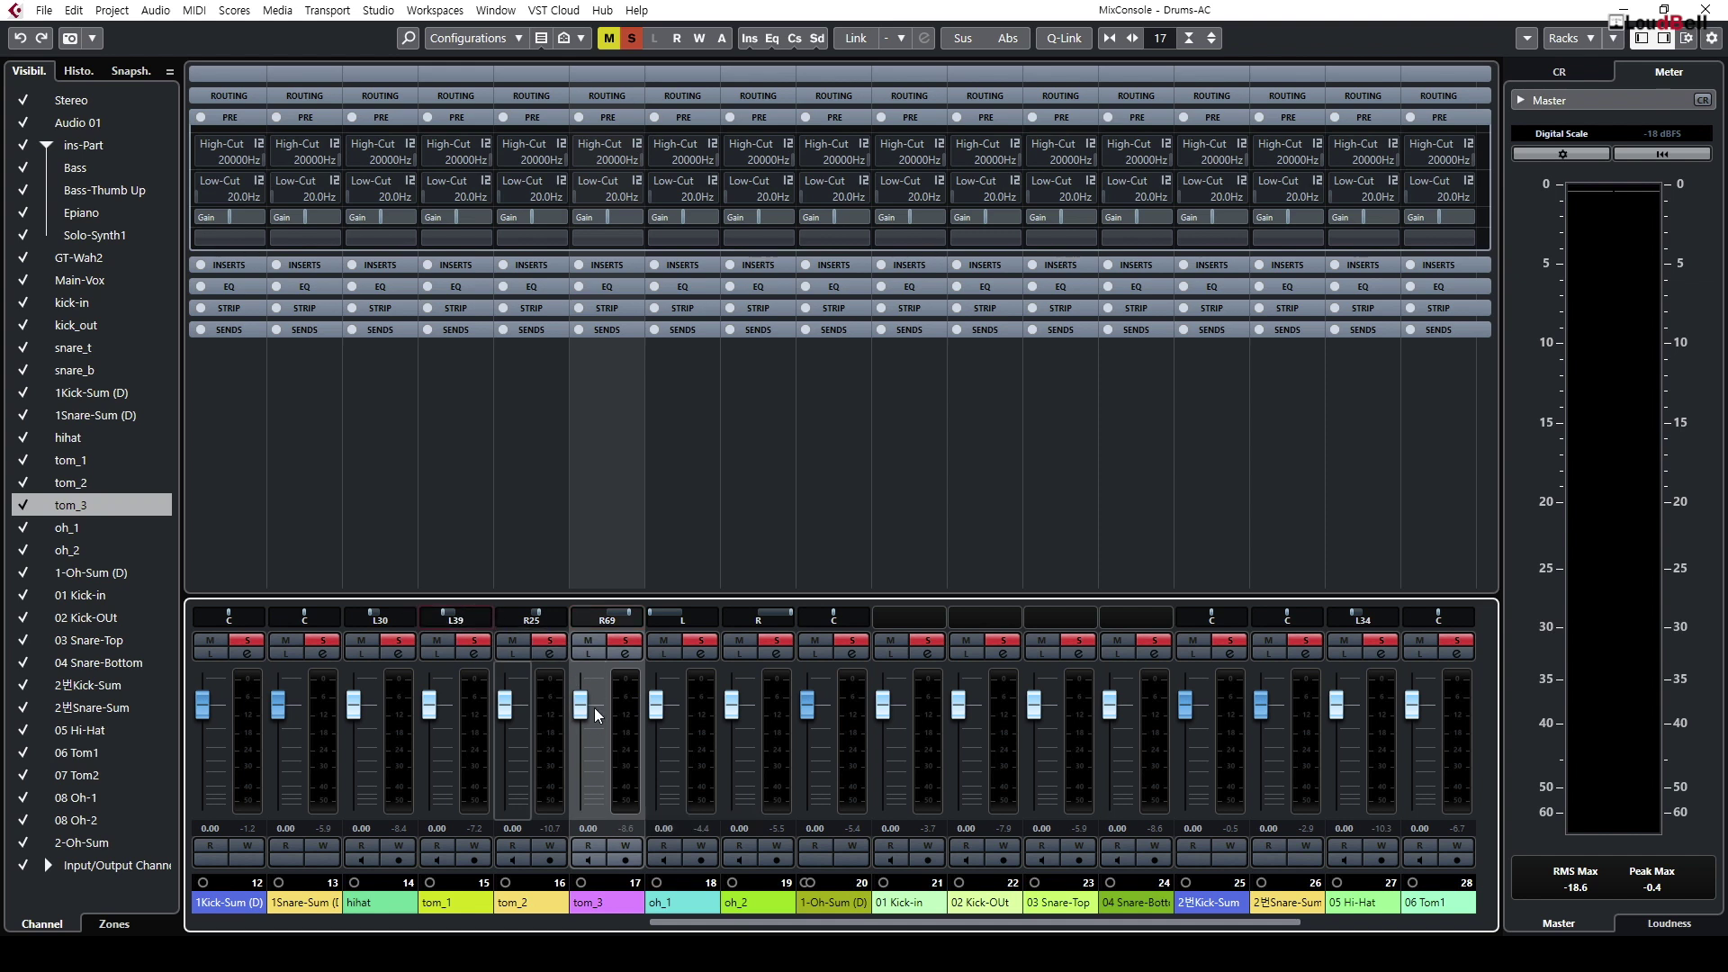
Step: Return to the project window and listen to the first recording's tom fill from about bar 59 in an enlarged view
key("F3")
key("g")
key("g")
key("g")
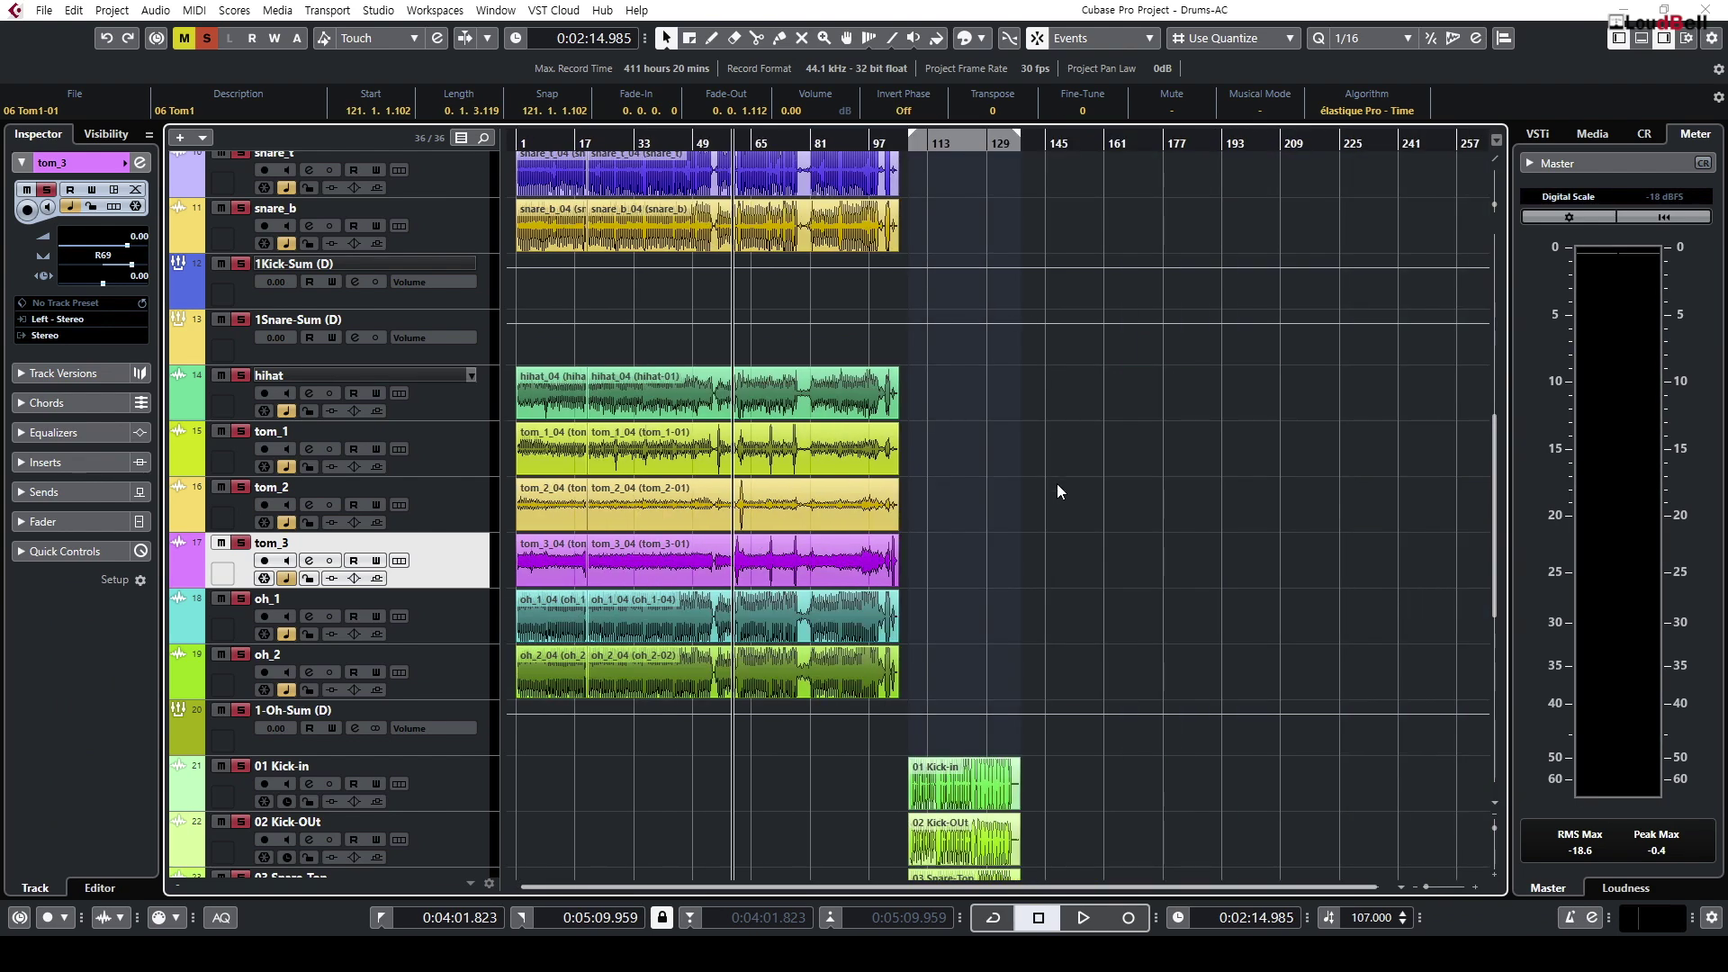
key("h")
key("h")
key("shift+h")
key("space")
key("h")
key("h")
key("h")
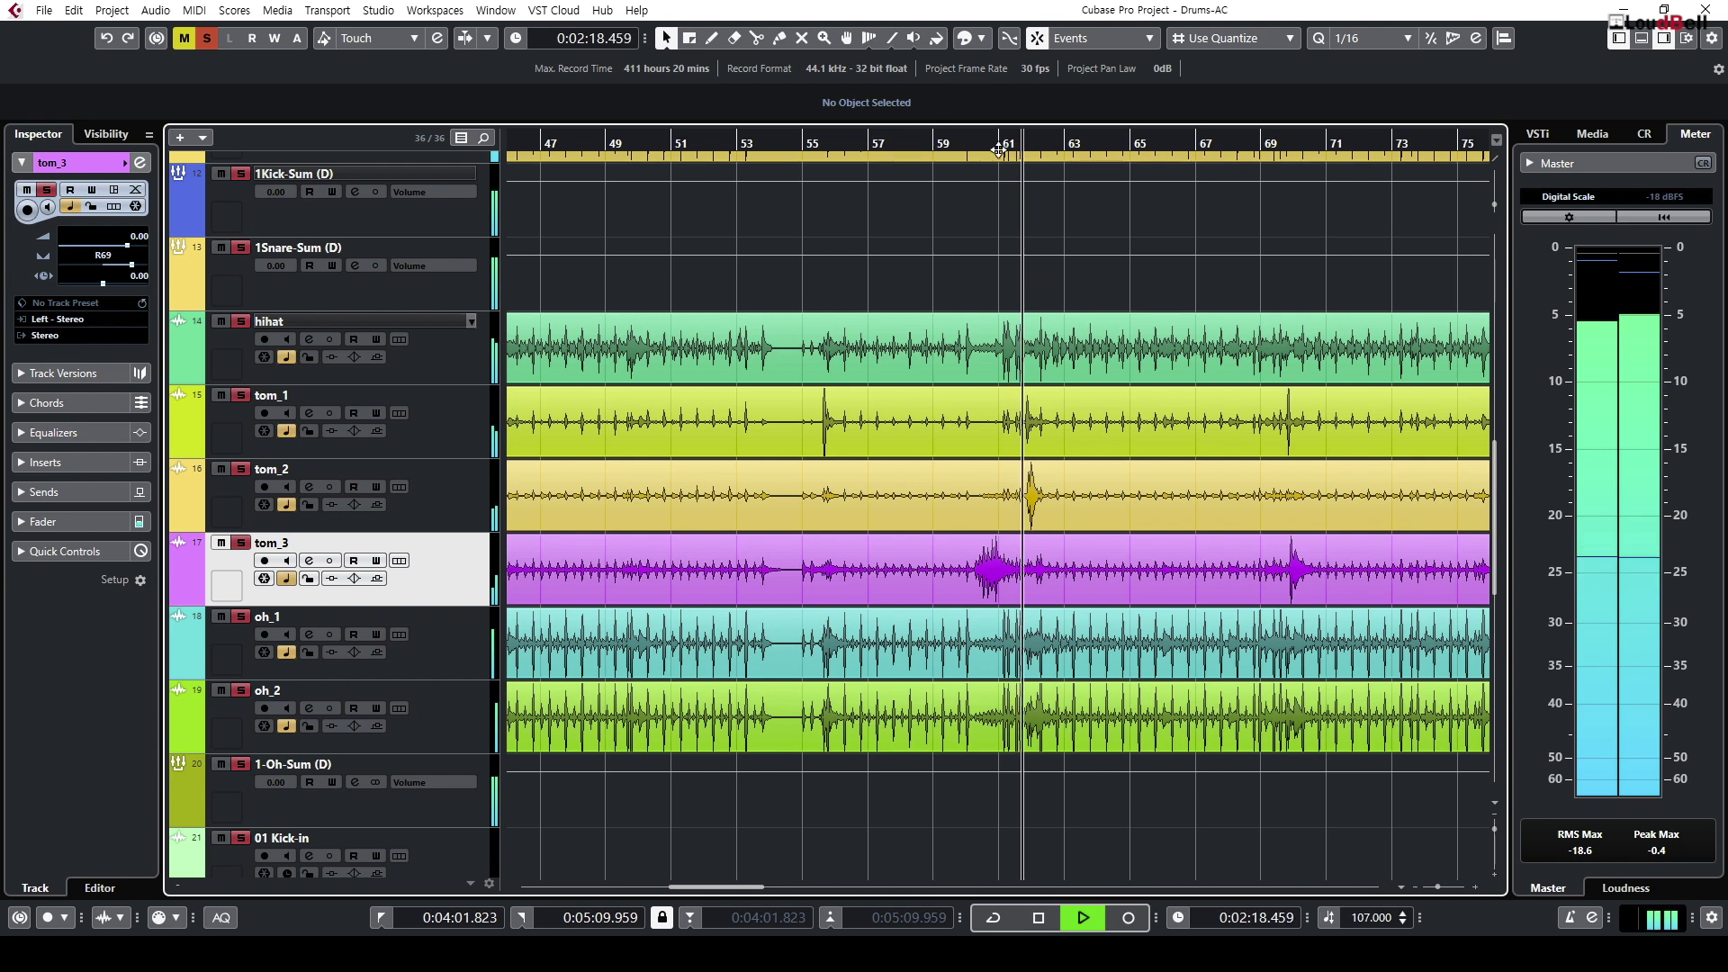
left_click(936, 144)
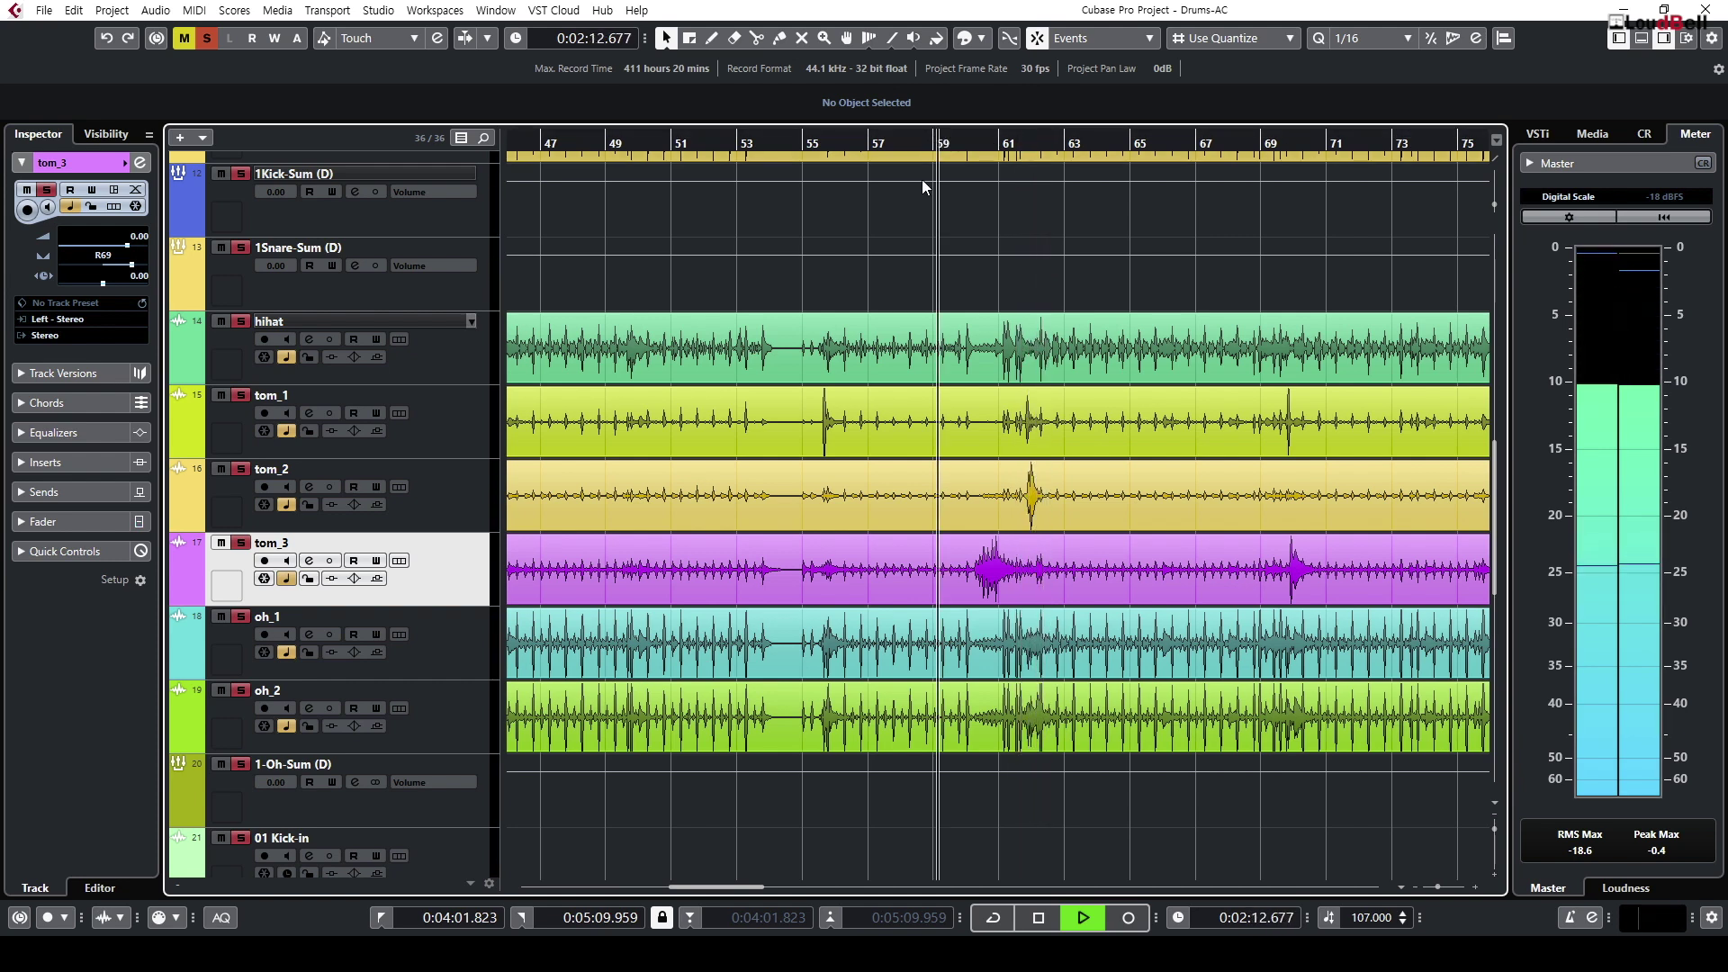
Step: Keep listening to the panned tom_1 to tom_3 hits across the first recording up to around bar 70
key("g")
key("g")
key("g")
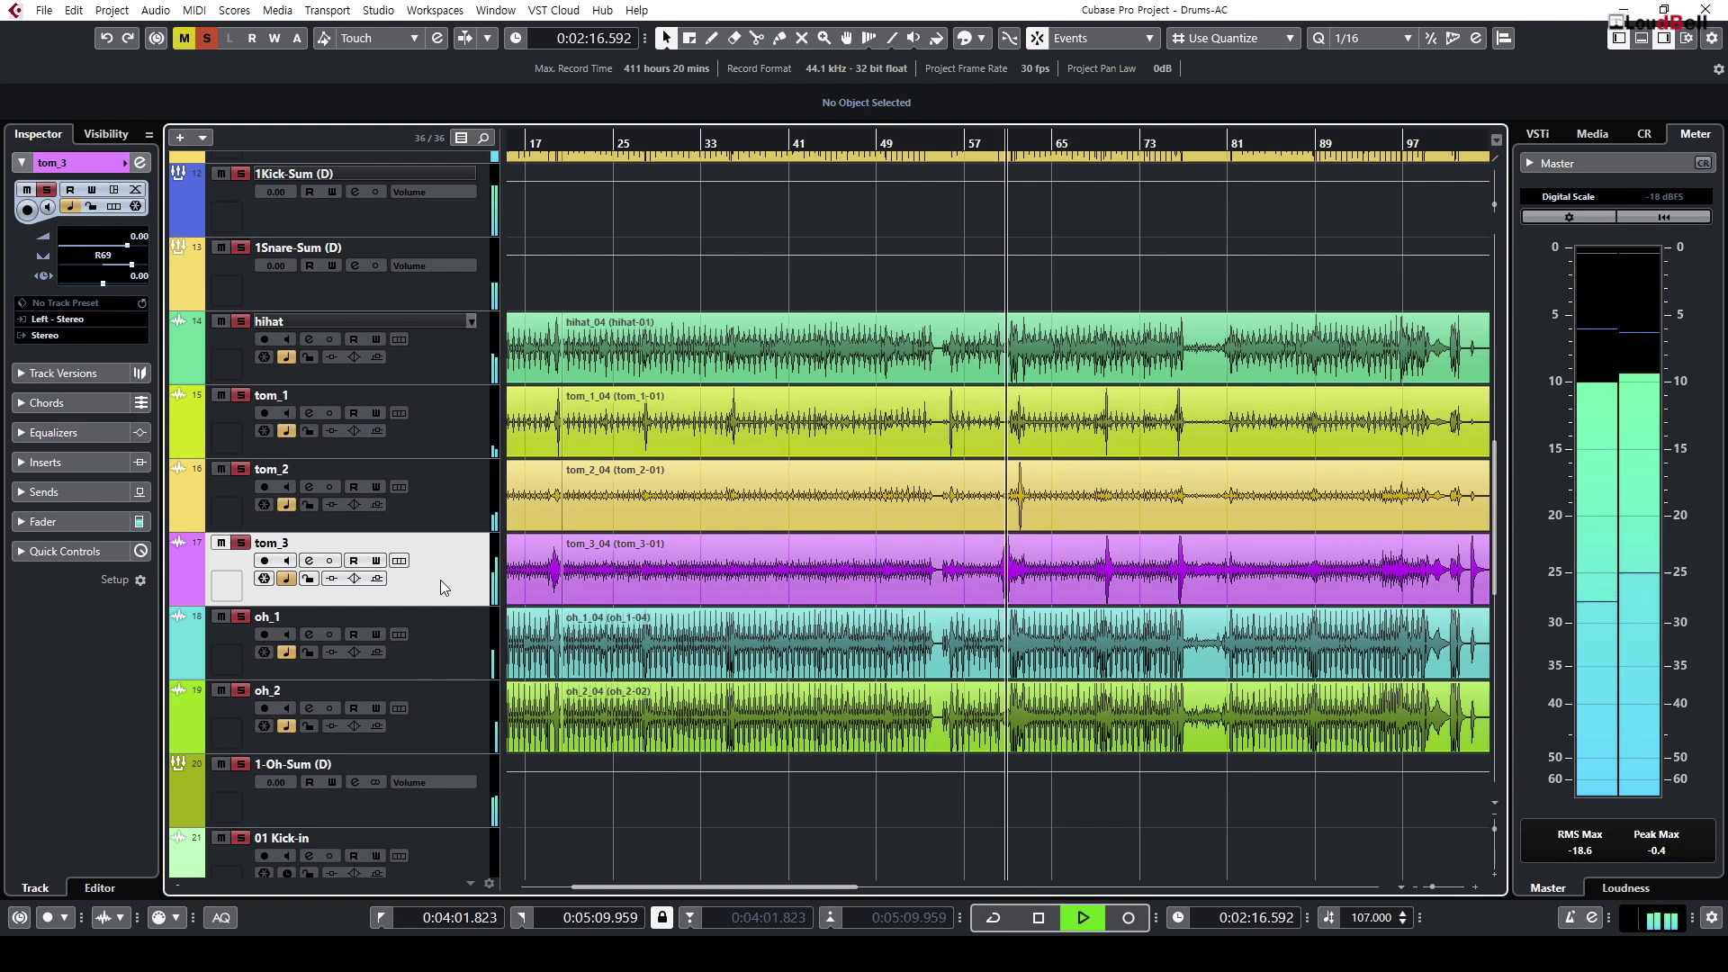
key("g")
key("g")
key("g")
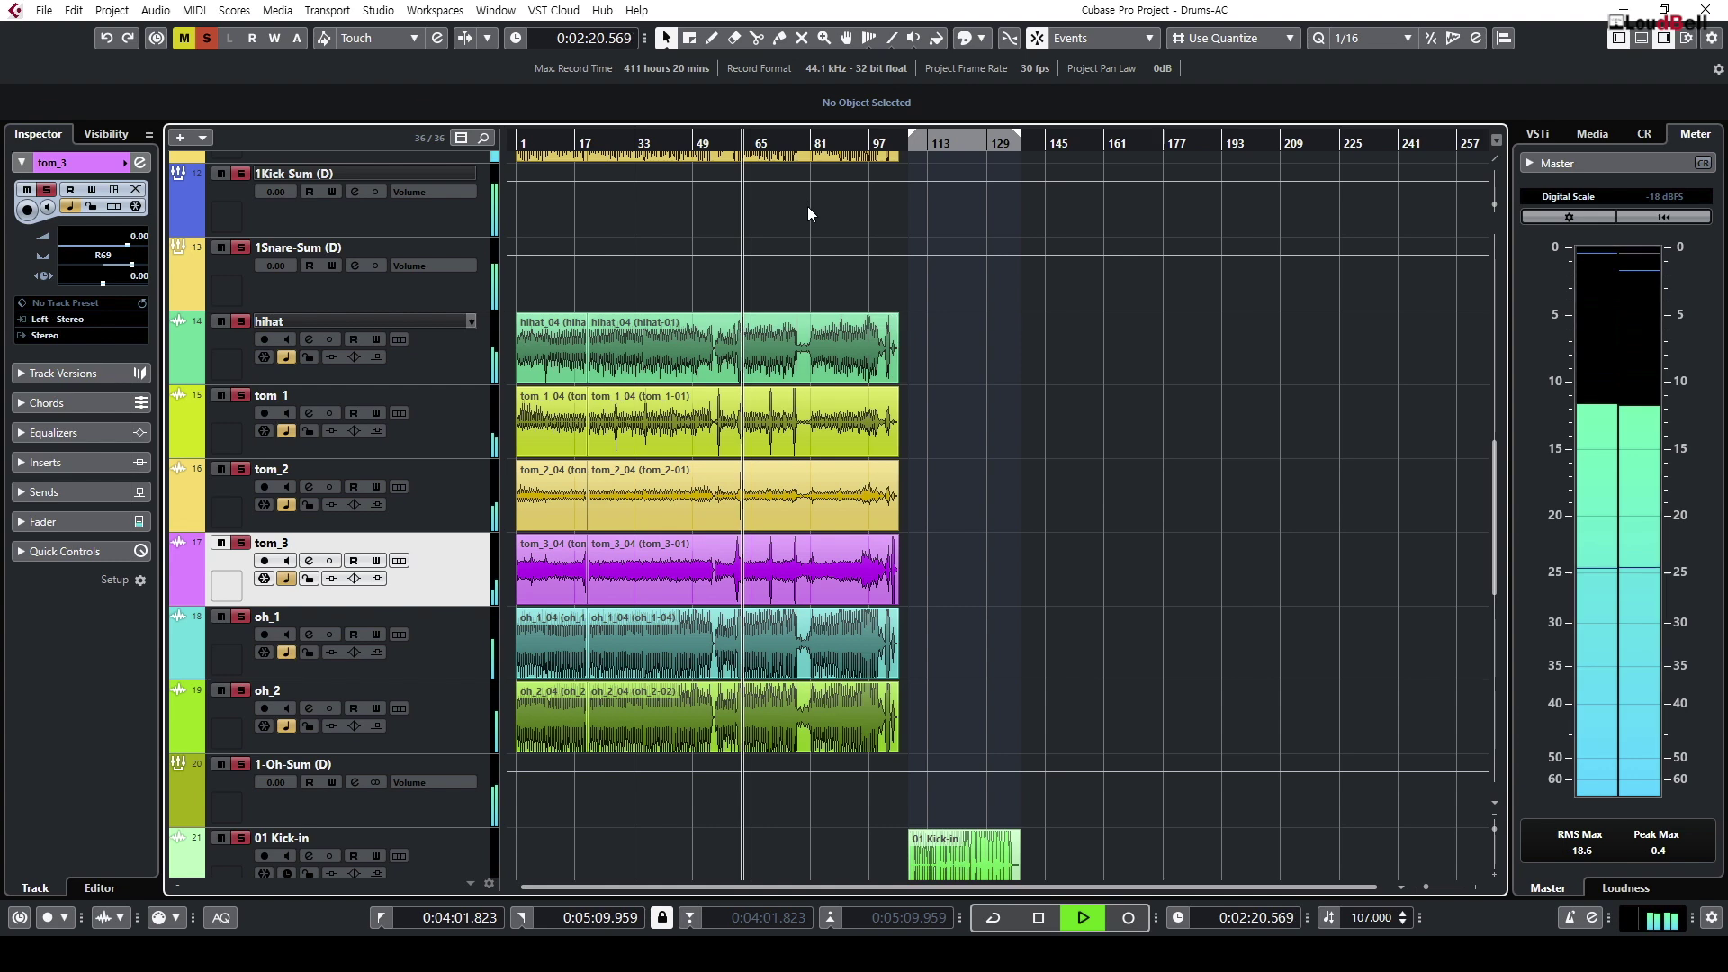
key("h")
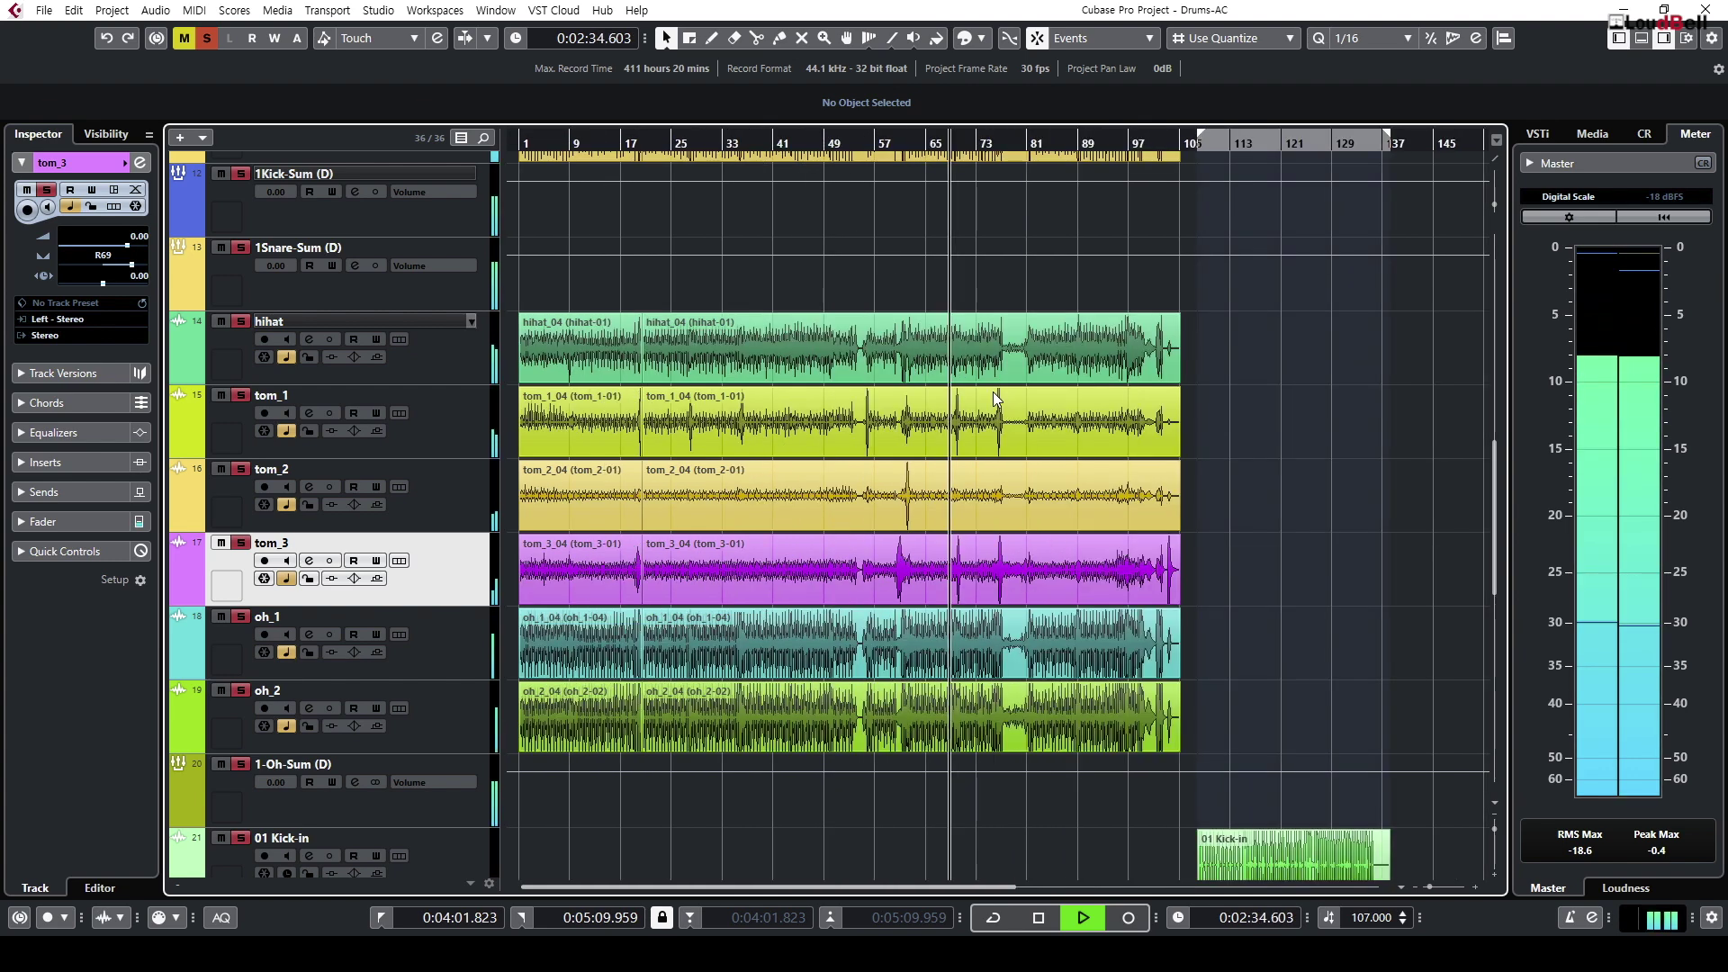
key("h")
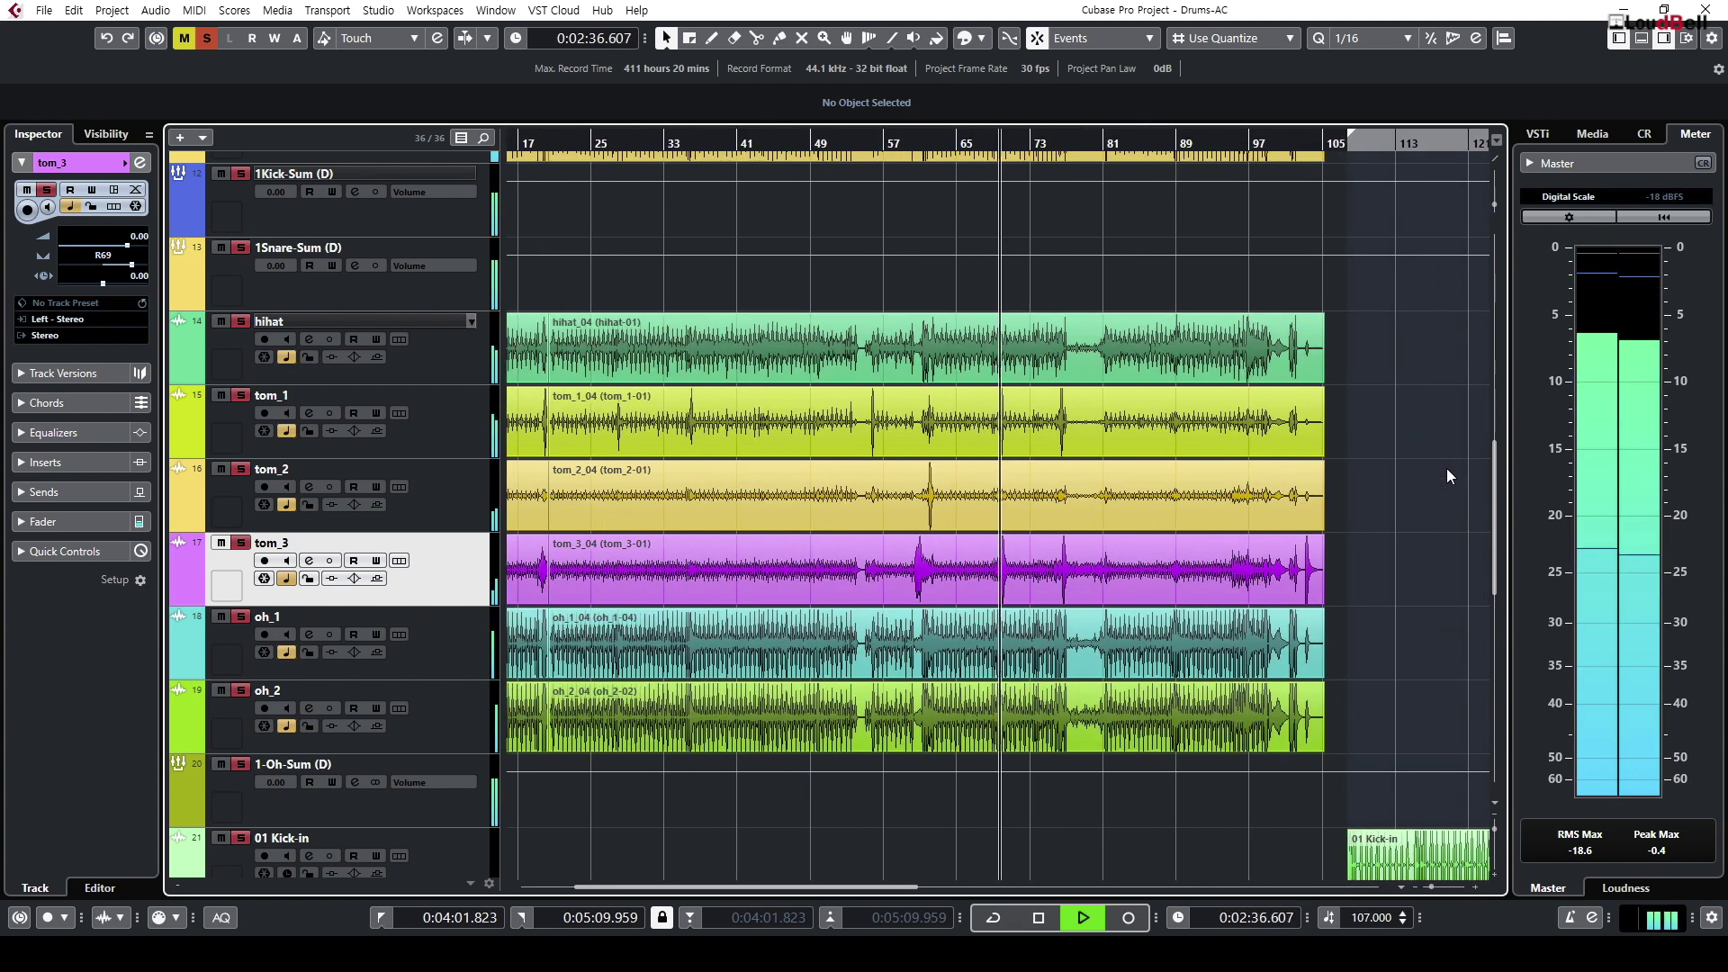
Step: Reduce the track heights and play the second recording from just before the 06 Tom1 hit near bar 121
key("g")
key("g")
scroll(1173, 381, "down", 5)
scroll(1174, 382, "down", 5)
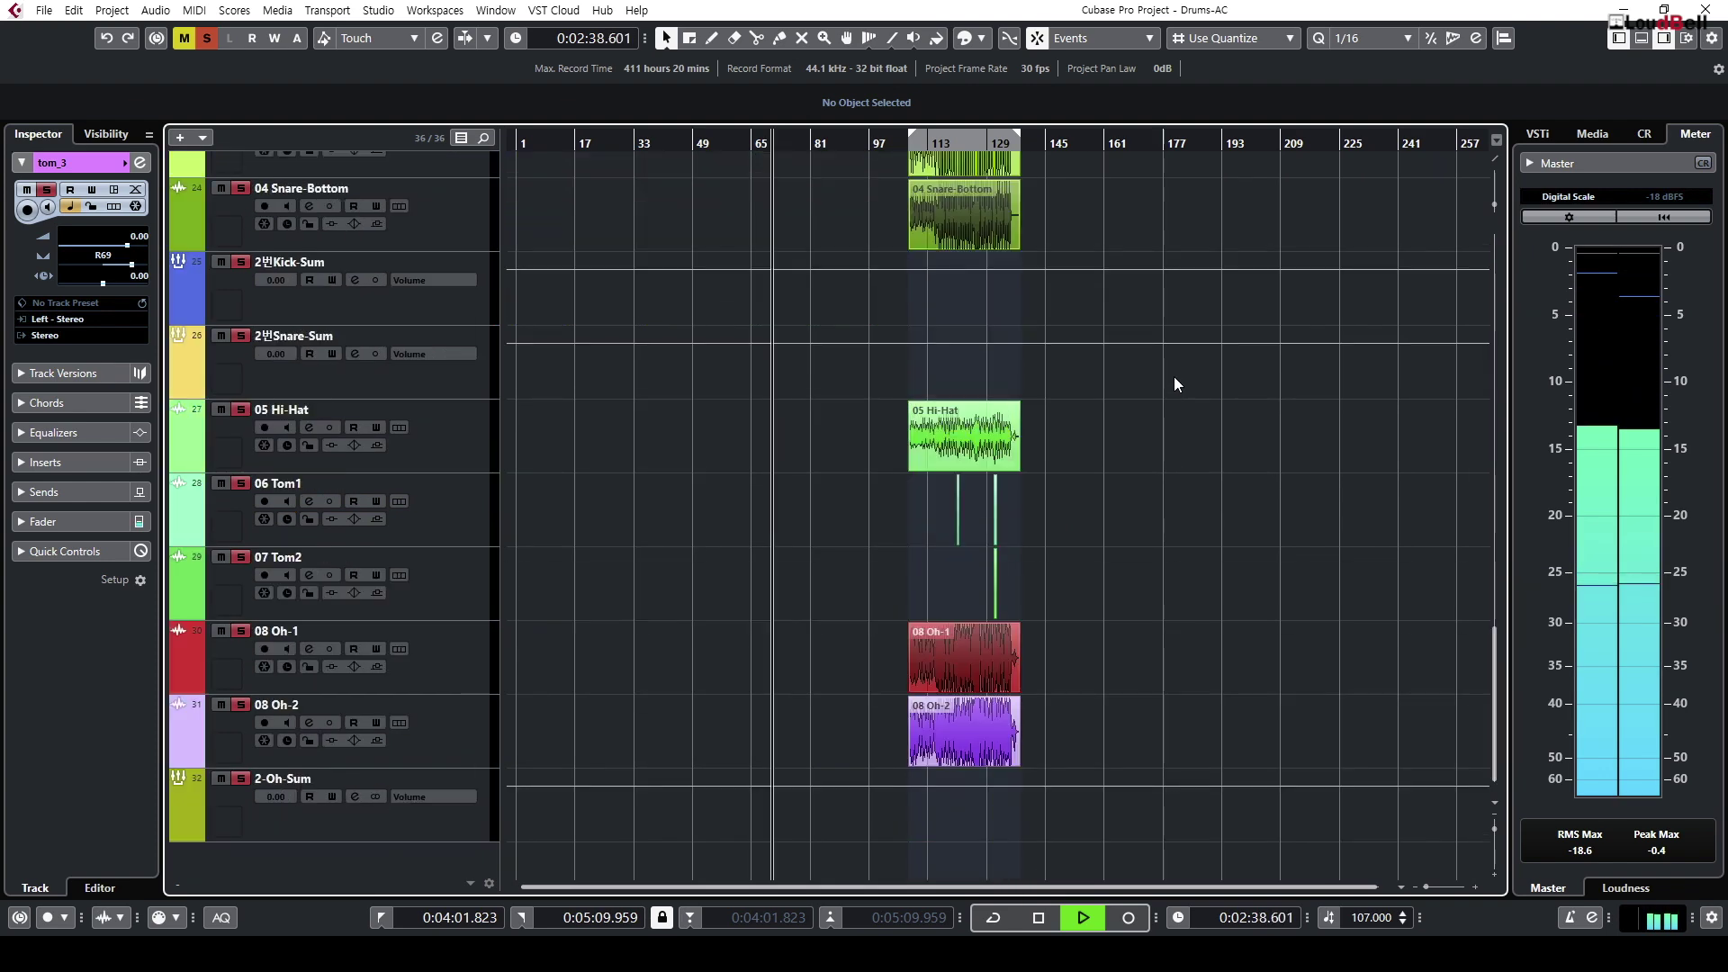
key("space")
key("shift+g")
key("shift+g")
key("shift+g")
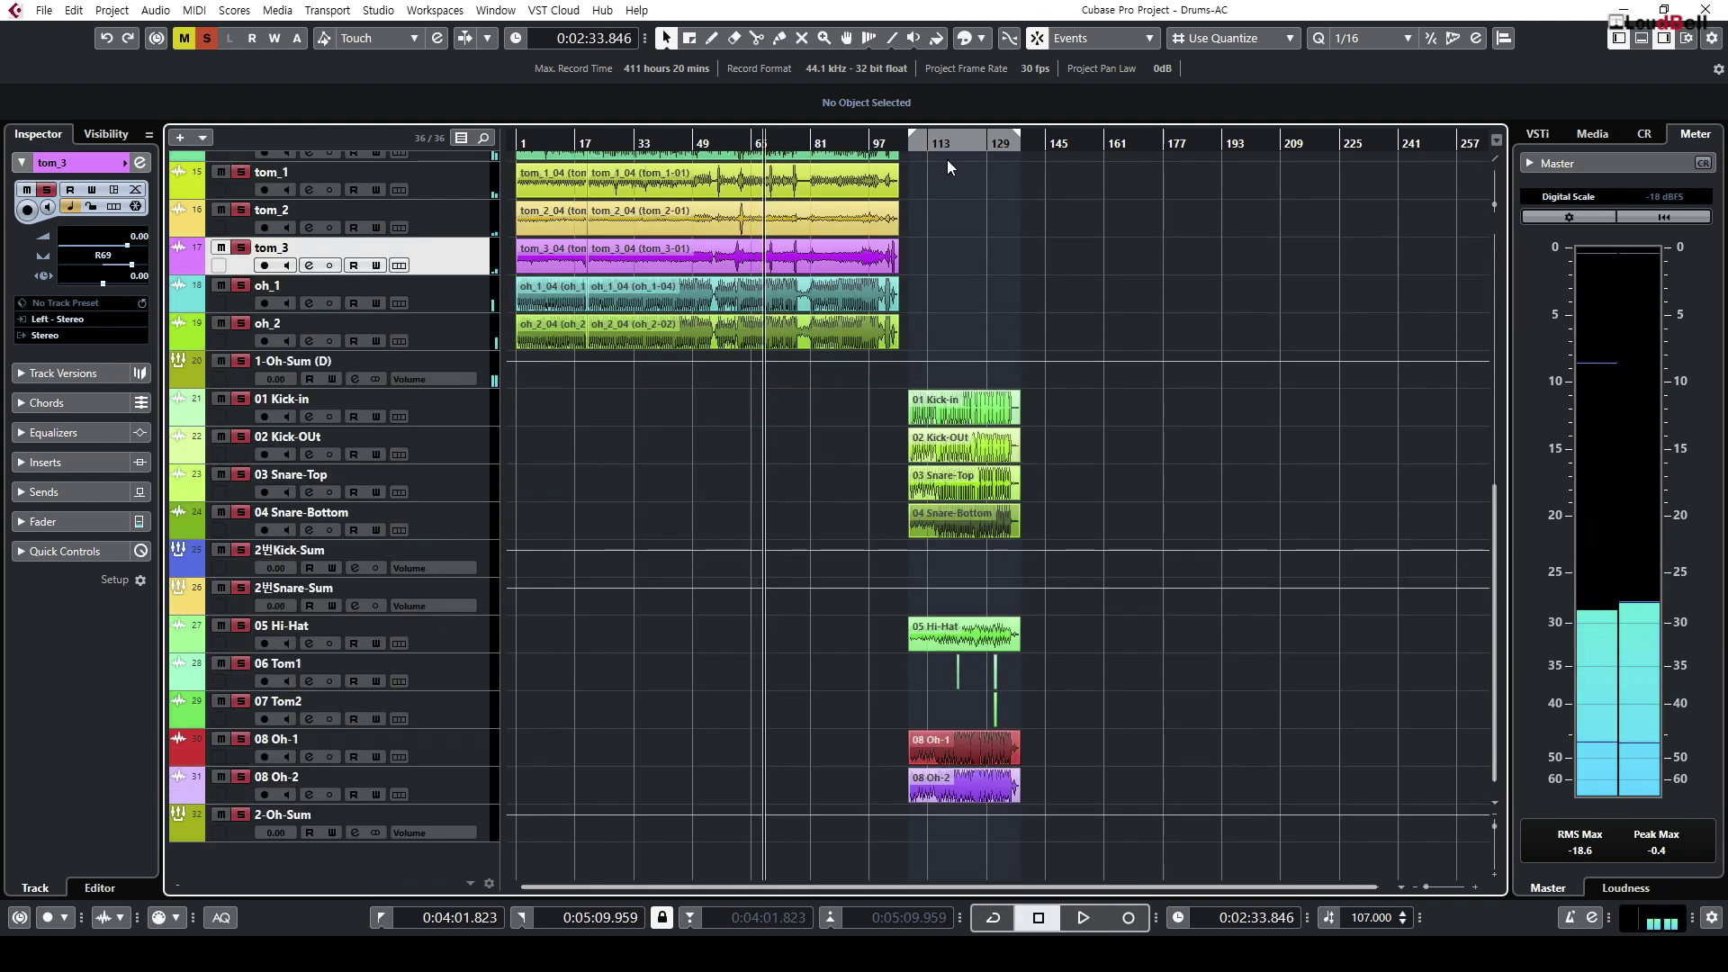
left_click_drag(954, 144, 972, 194)
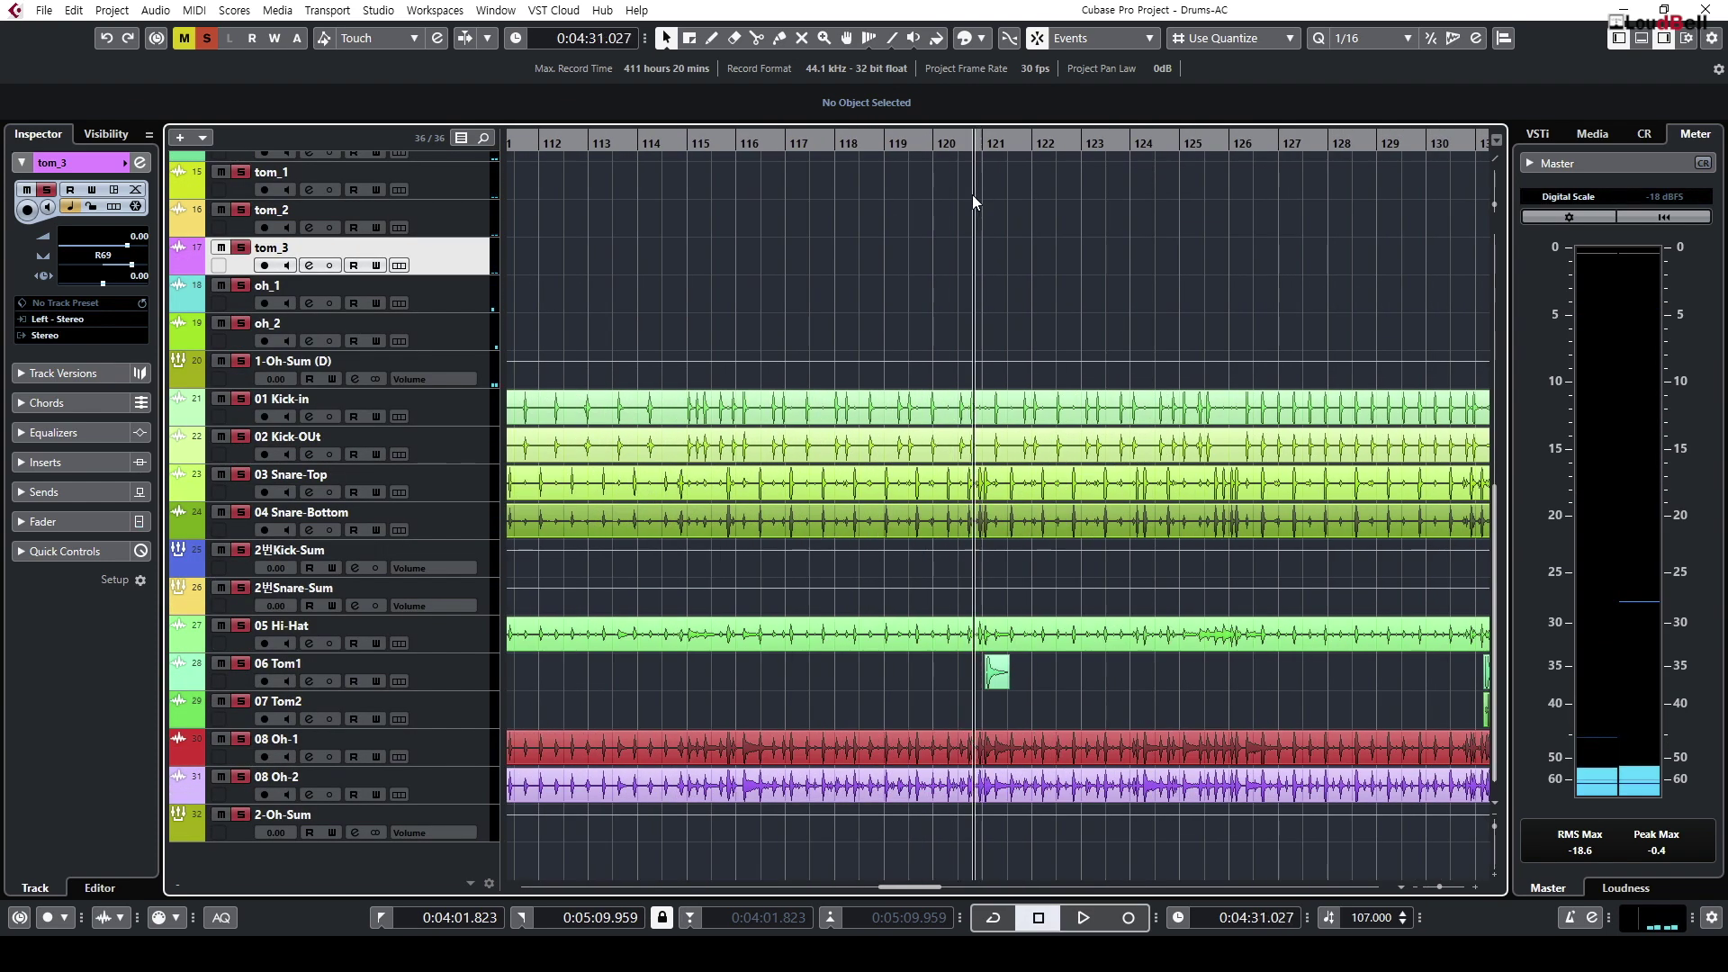
key("space")
Step: Pan 06 Tom1 to L27 and 07 Tom2 to R64 in the mixer
left_click(436, 673)
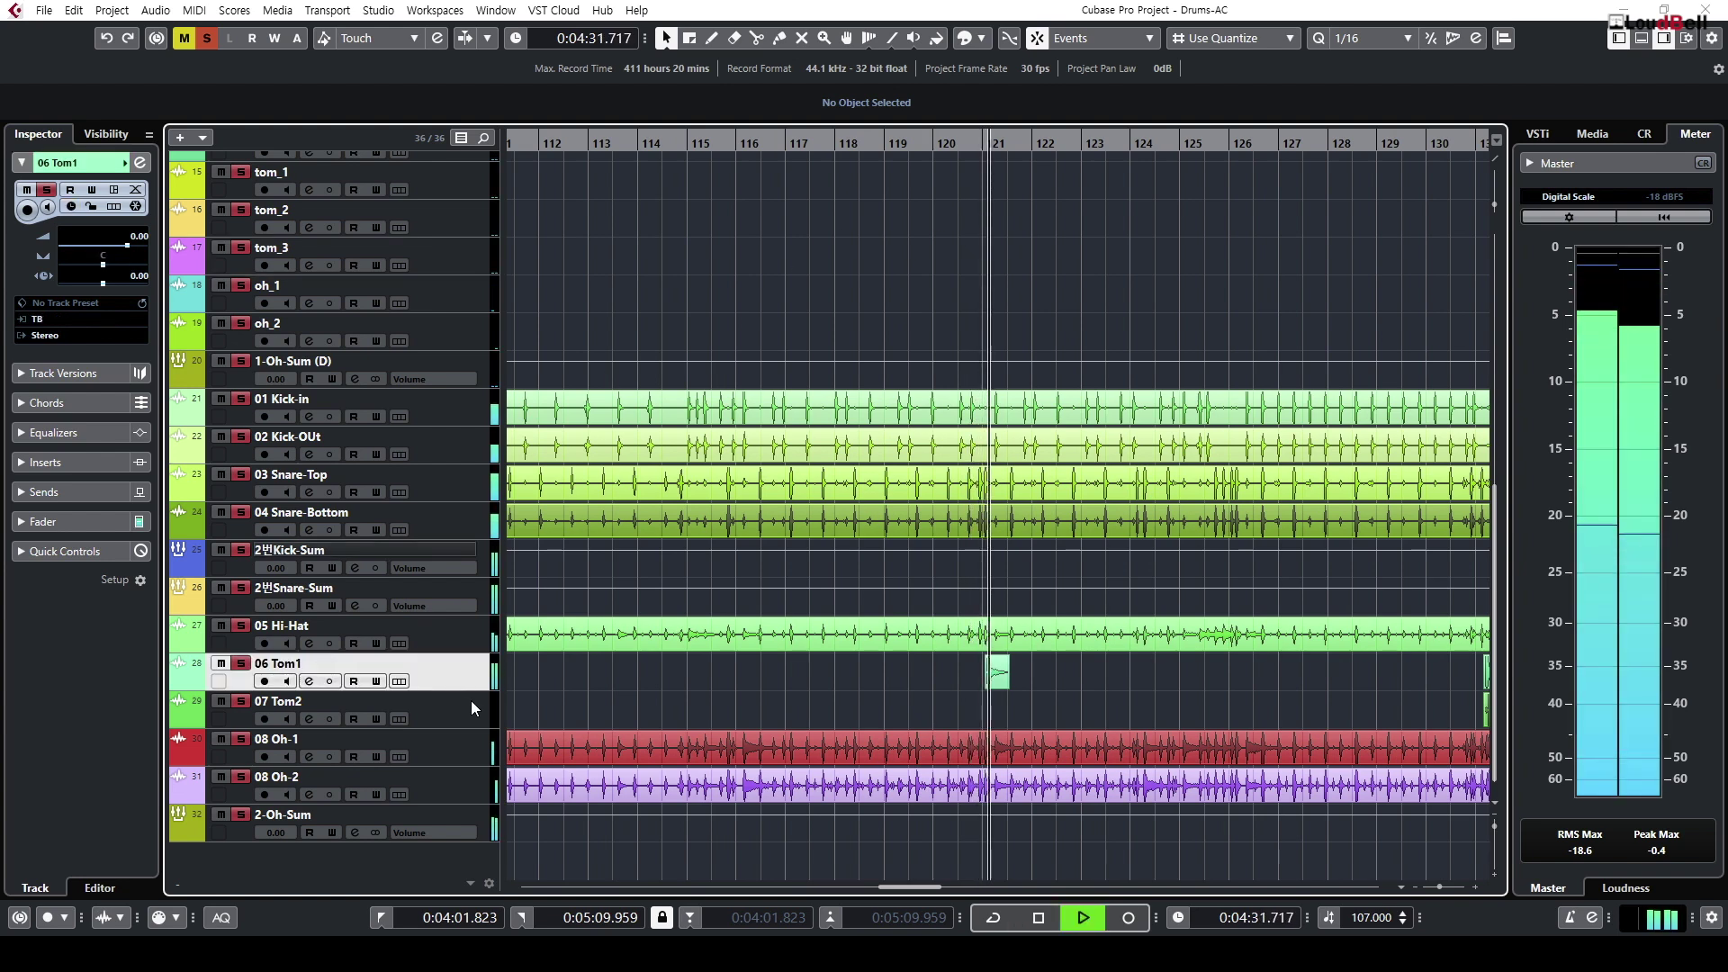
key("F3")
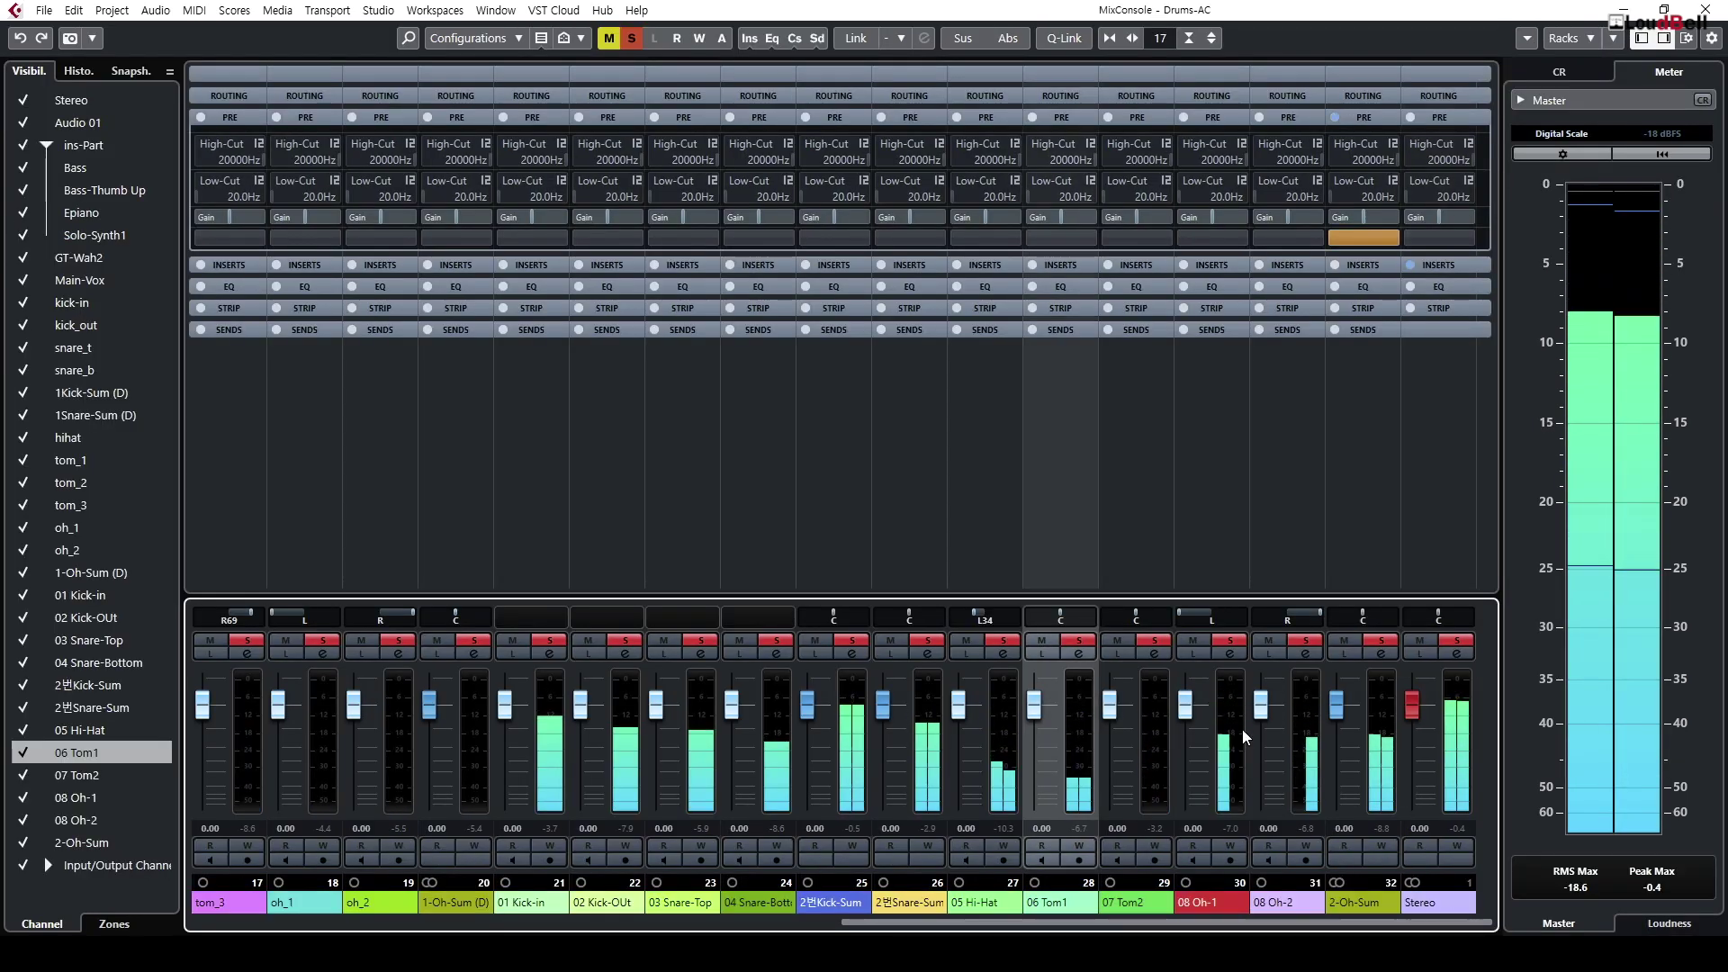
left_click_drag(1060, 617, 1095, 620)
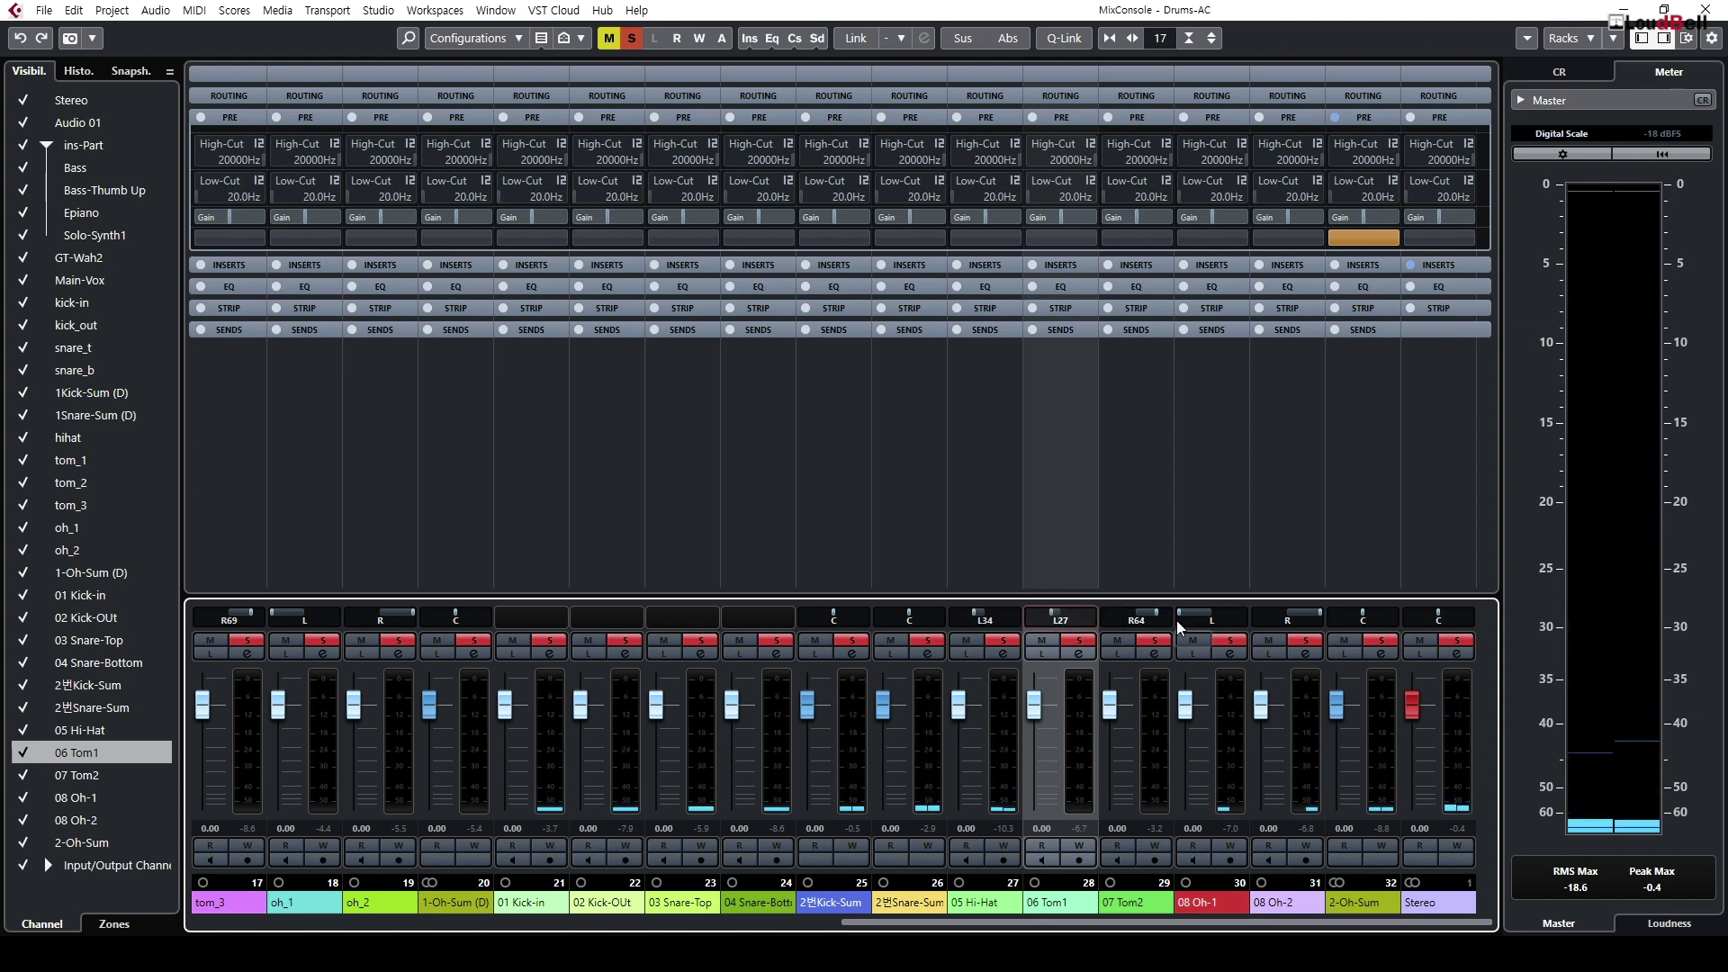
Step: Play the second recording's 06 Tom1 and 07 Tom2 hits near bar 131 in an enlarged project view
key("F3")
left_click(1111, 146)
key("space")
key("h")
key("h")
key("h")
key("h")
key("h")
key("h")
key("h")
key("h")
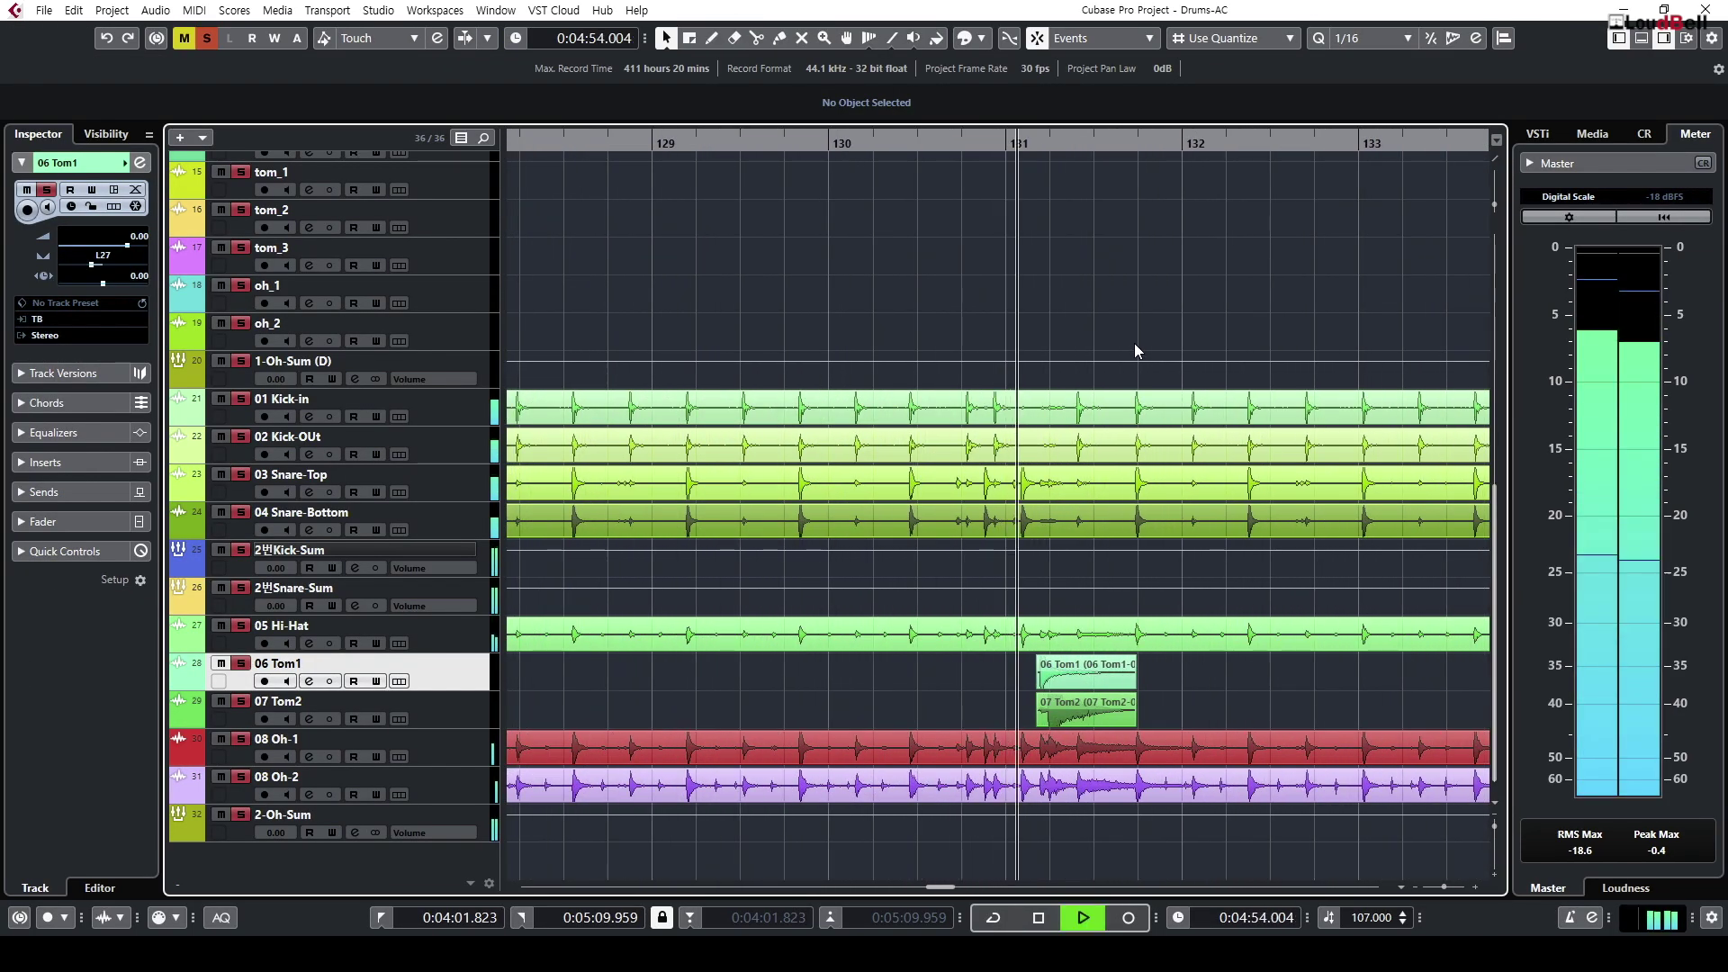
Step: Try inverting the phase of 06 Tom1 and 07 Tom2 in the mixer during playback, and restore both channels
key("F3")
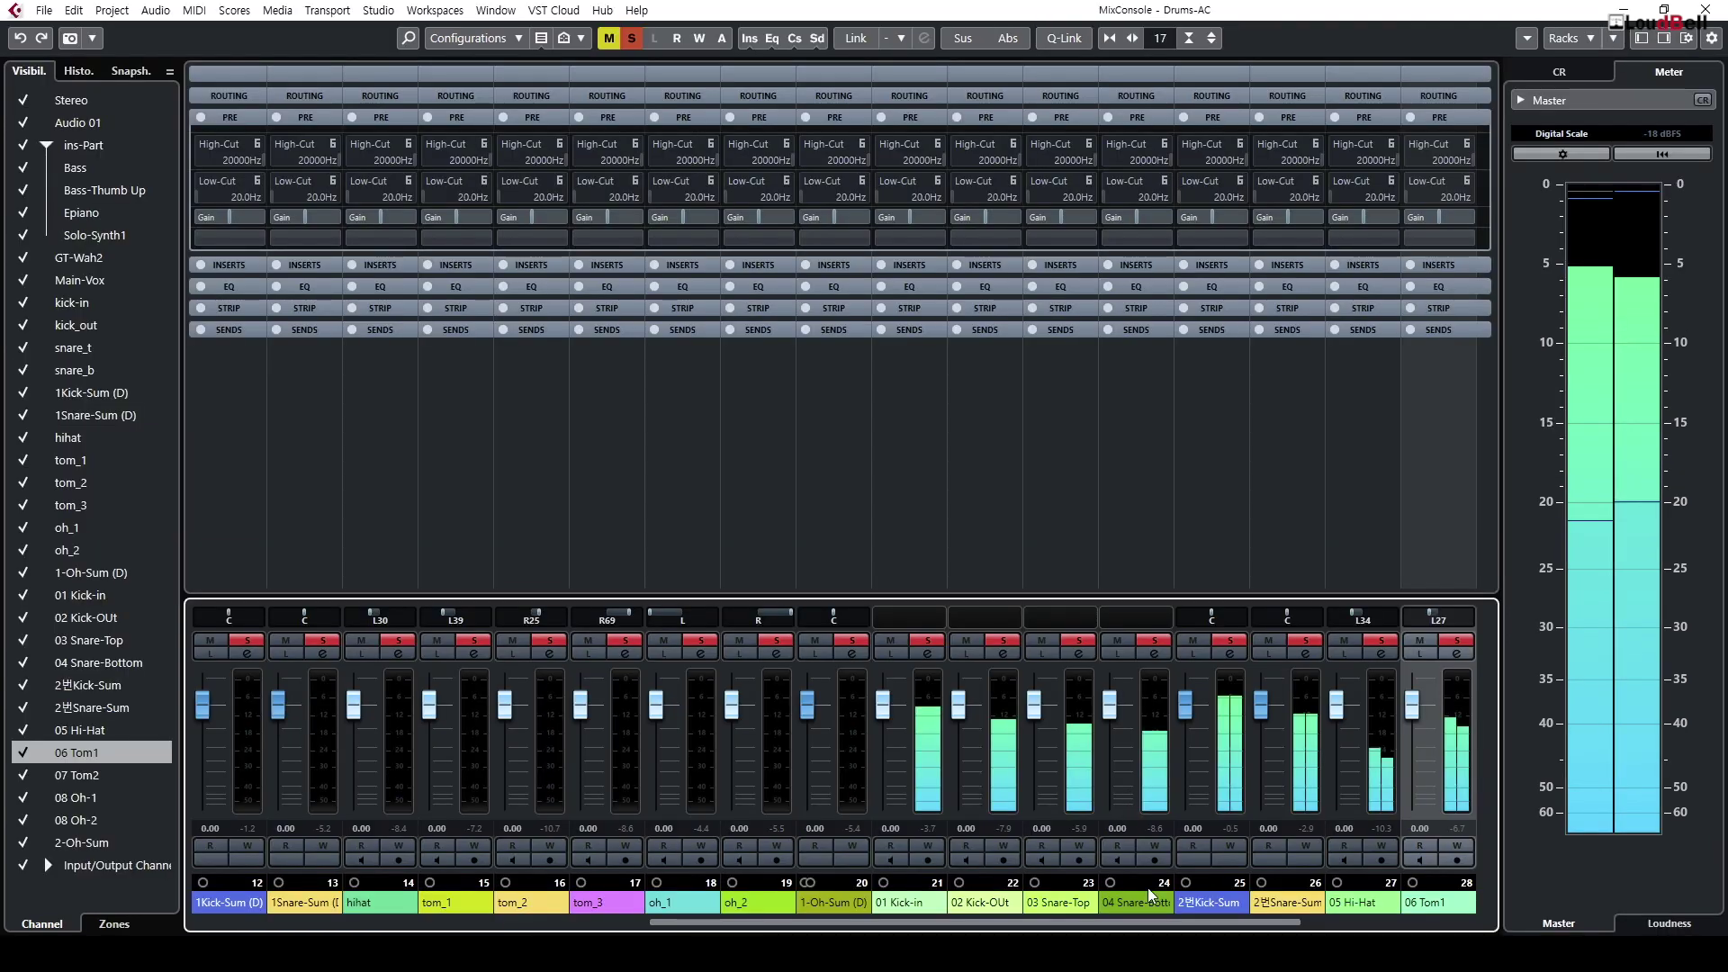
scroll(1161, 810, "down", 5)
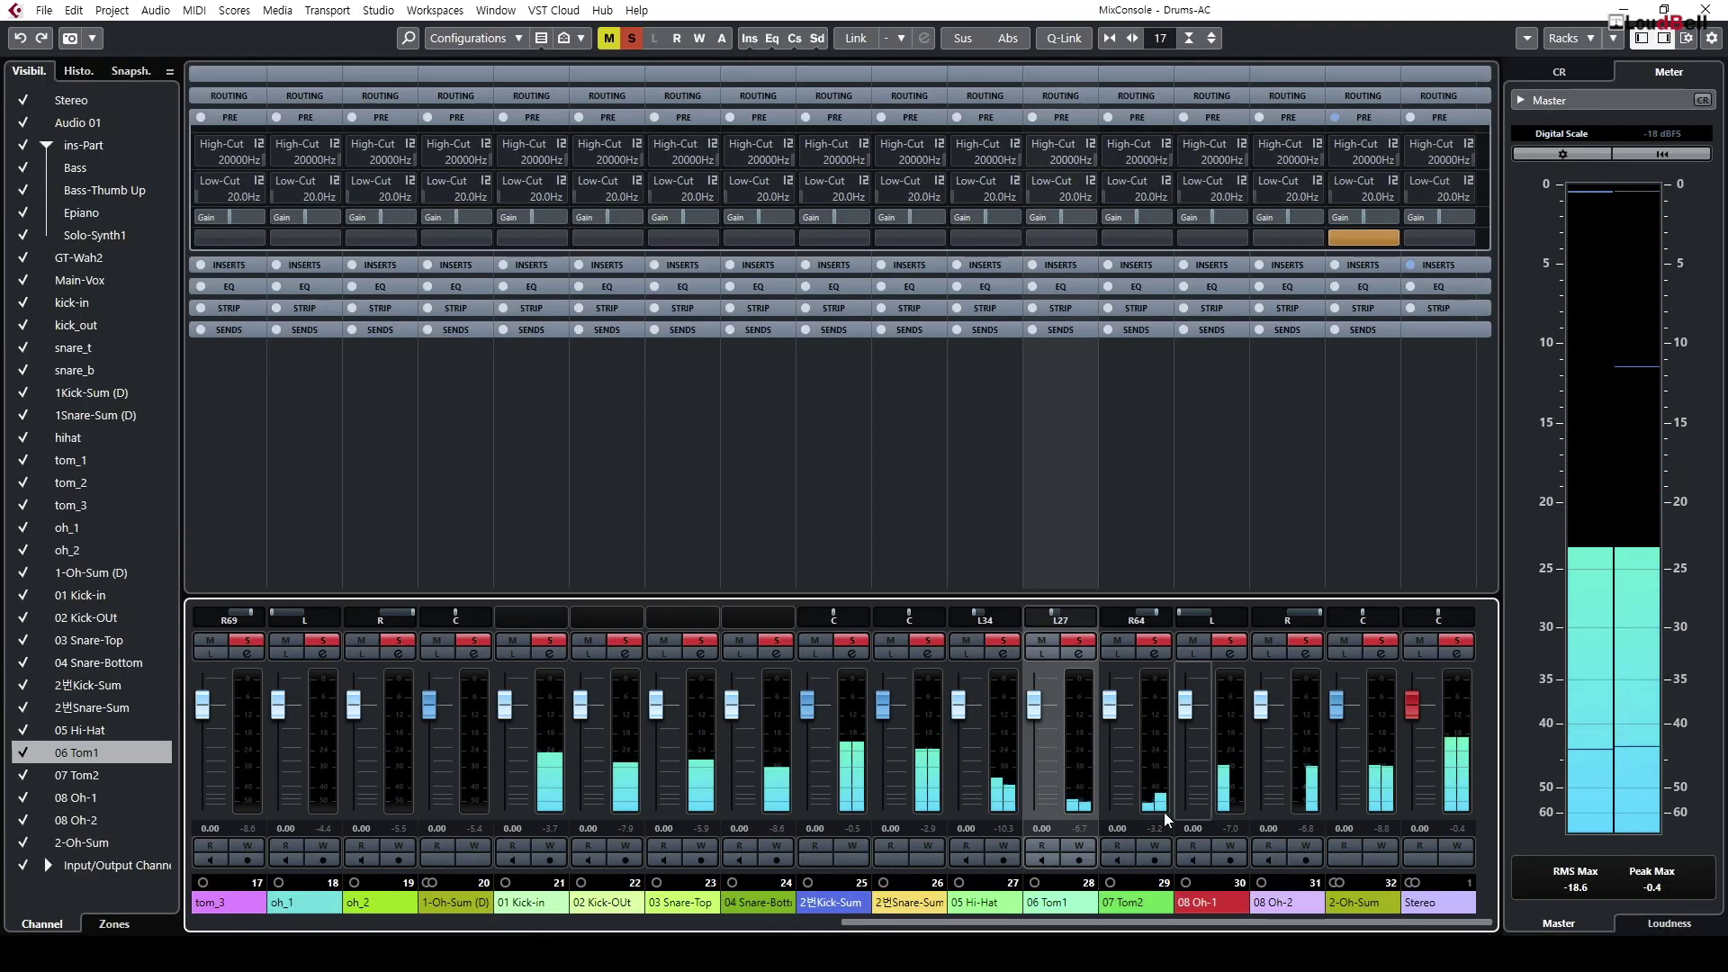
left_click(1148, 801)
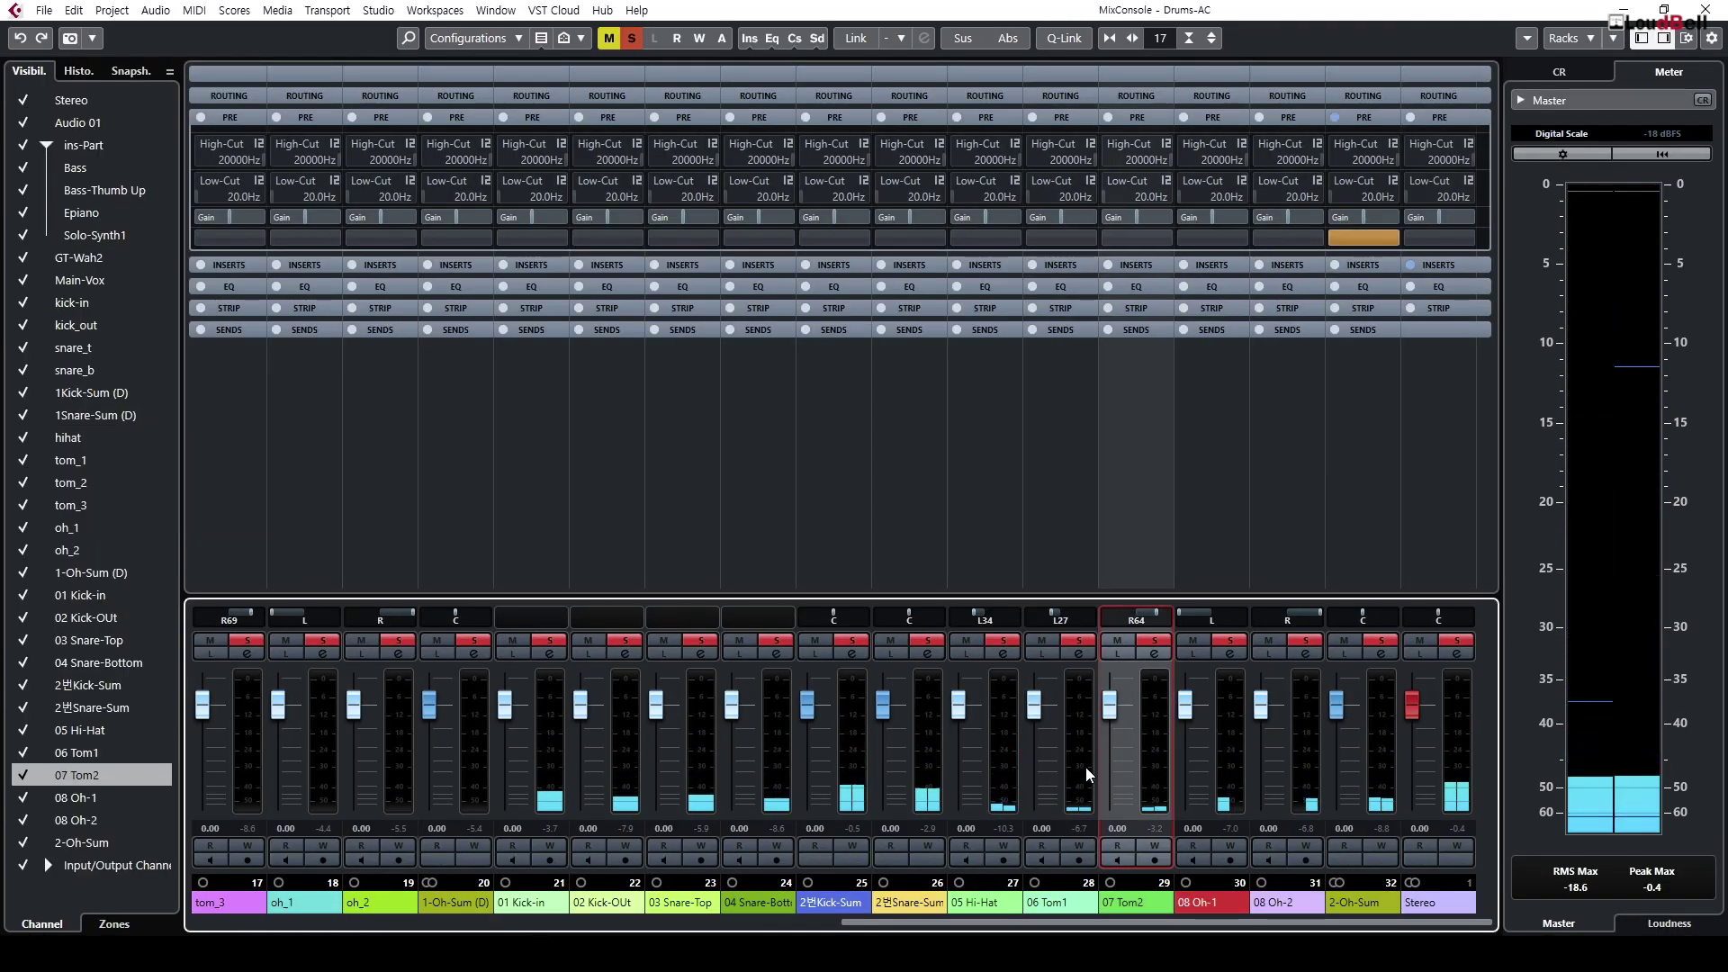
left_click(1064, 239)
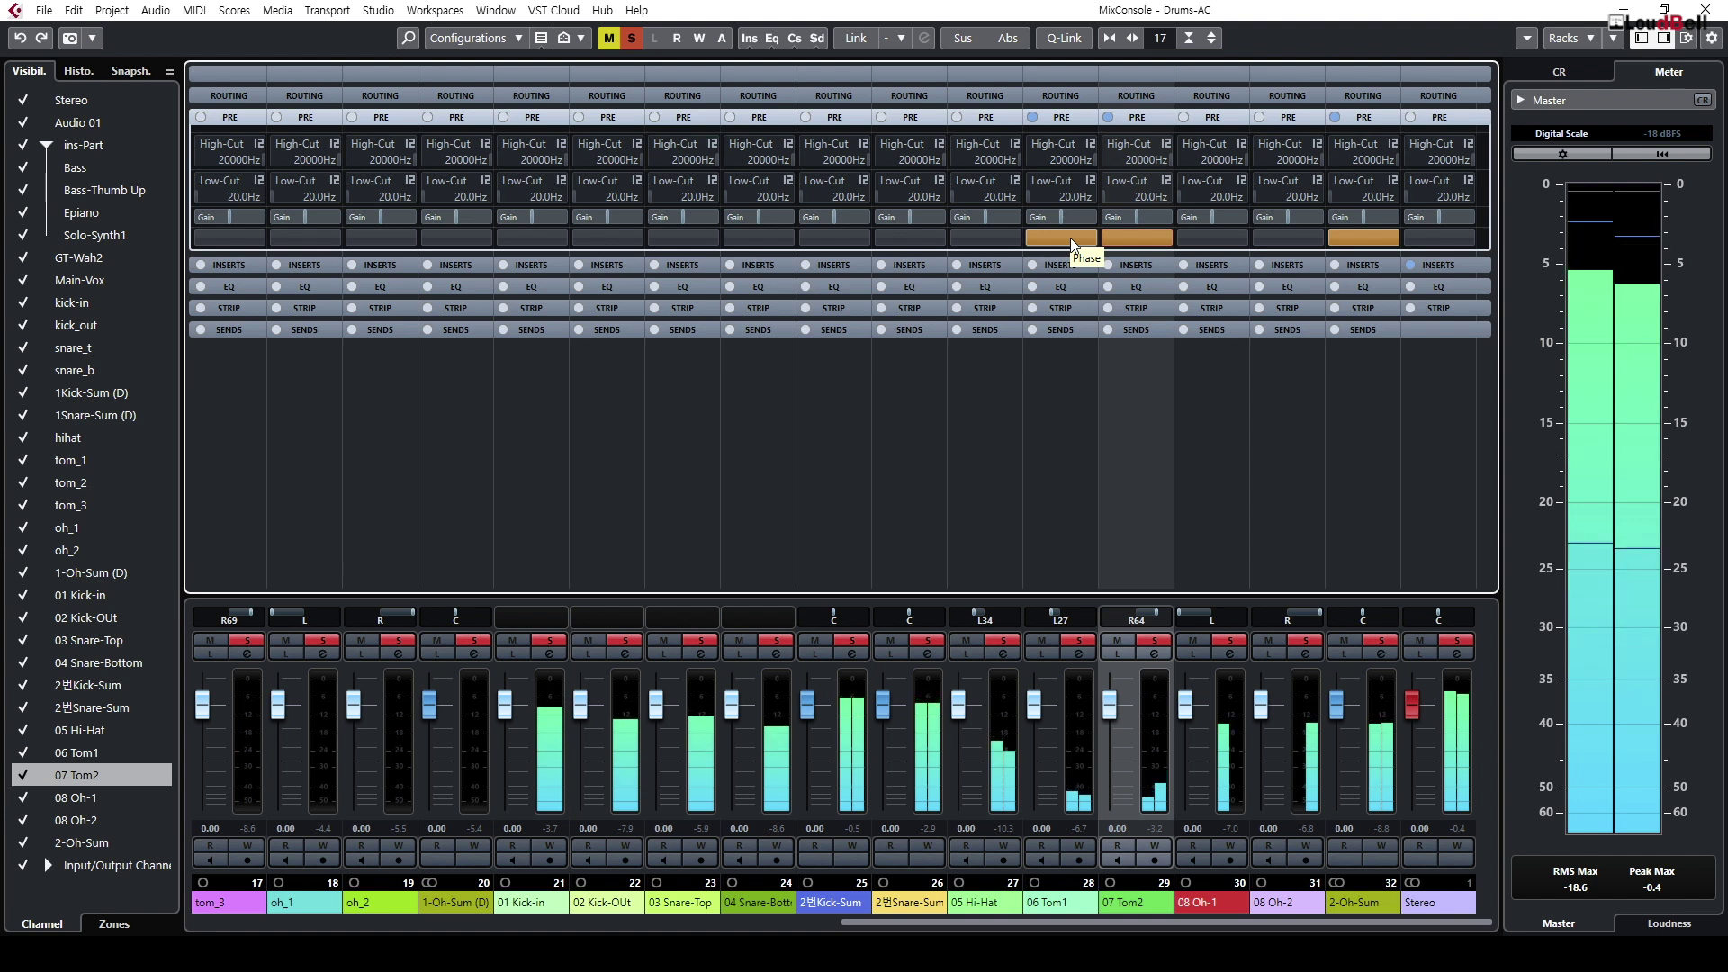
left_click(1069, 238)
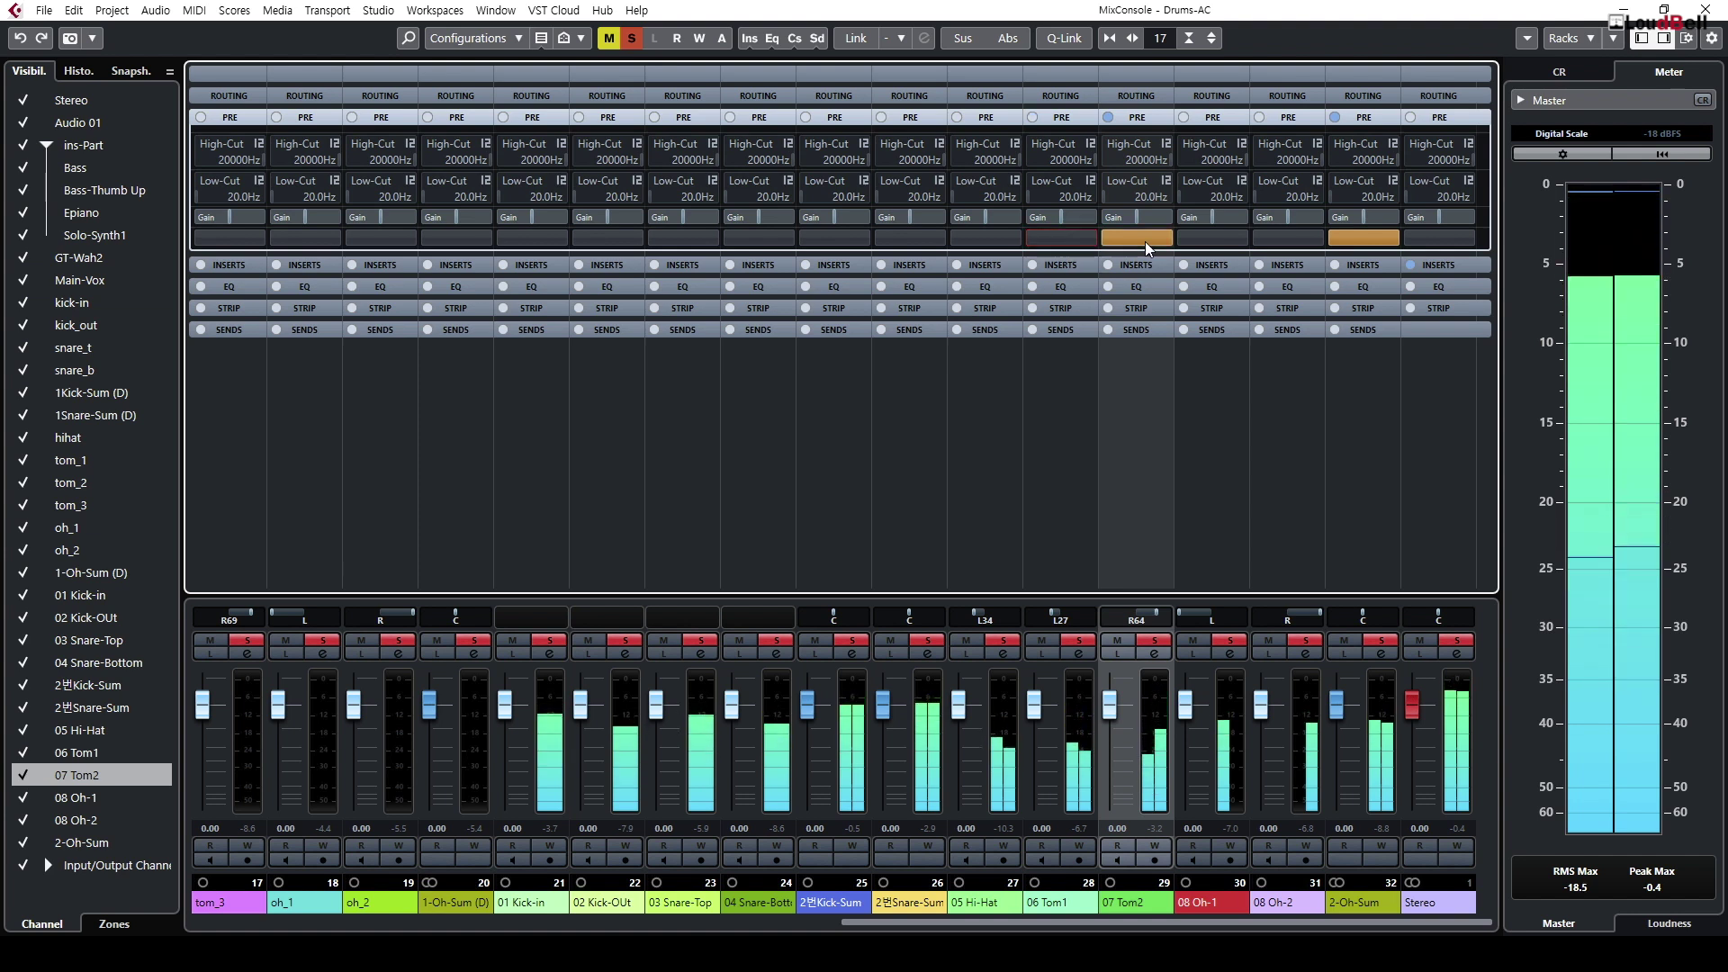
left_click(1146, 241)
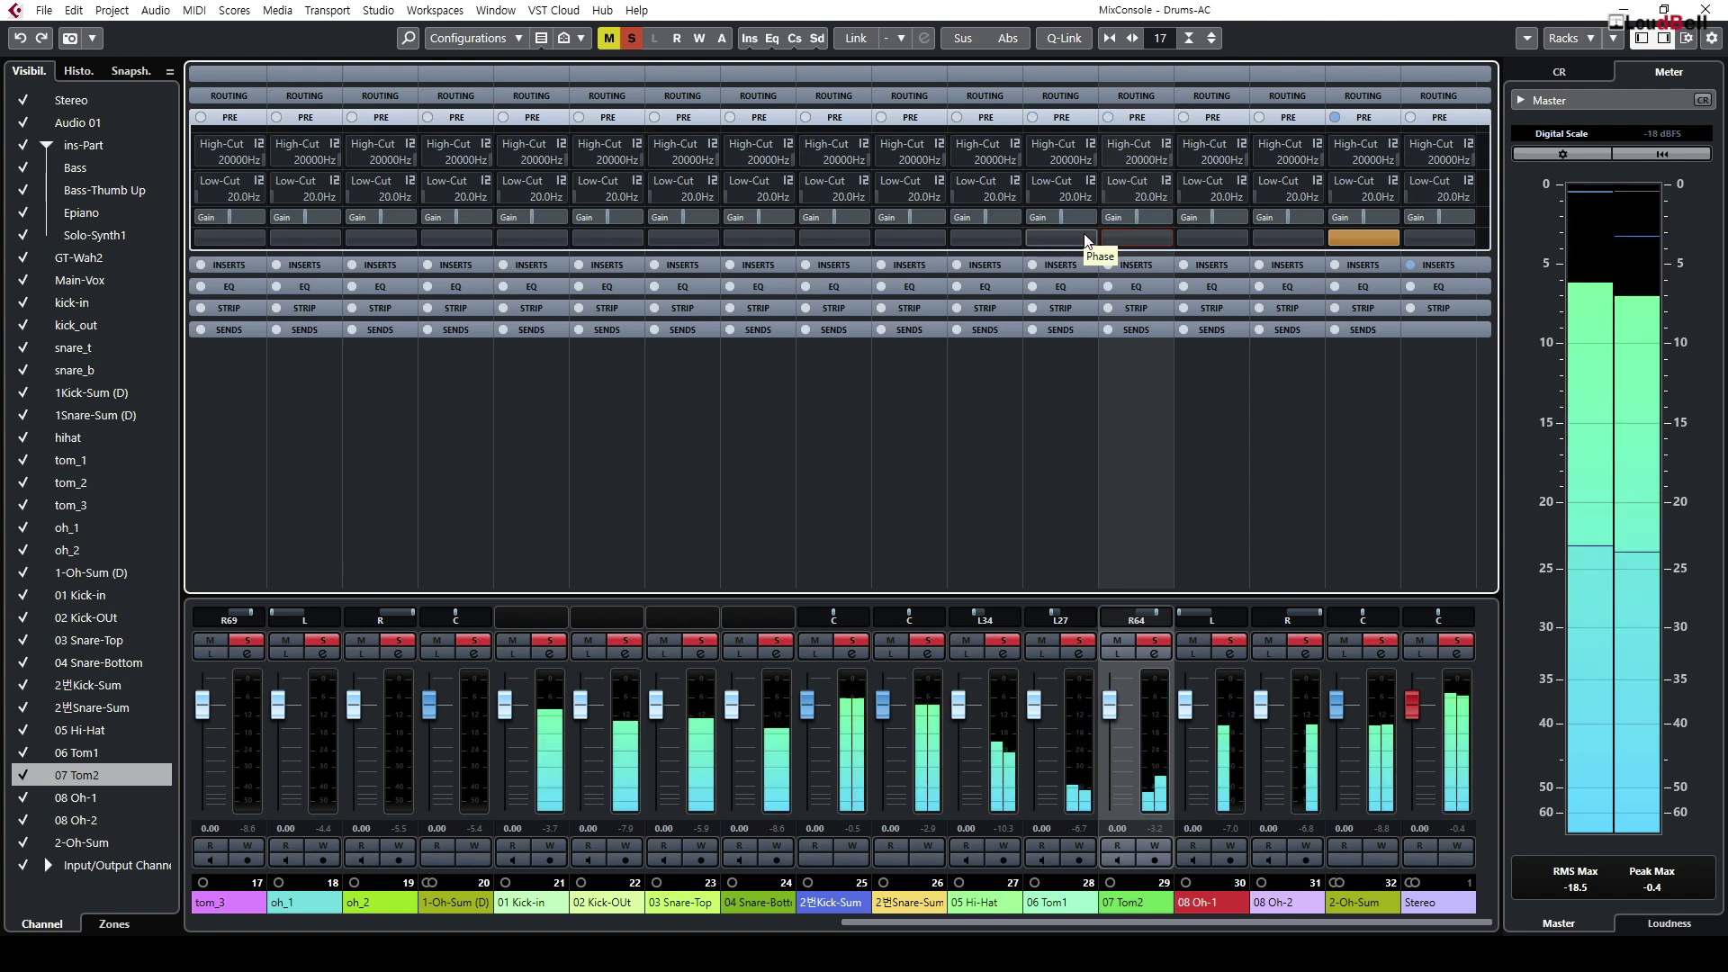
Step: Select the 06 Tom1 channel and switch phase inversion on and off again for both second-recording toms
left_click(1094, 405)
left_click(1143, 724)
left_click(1083, 734)
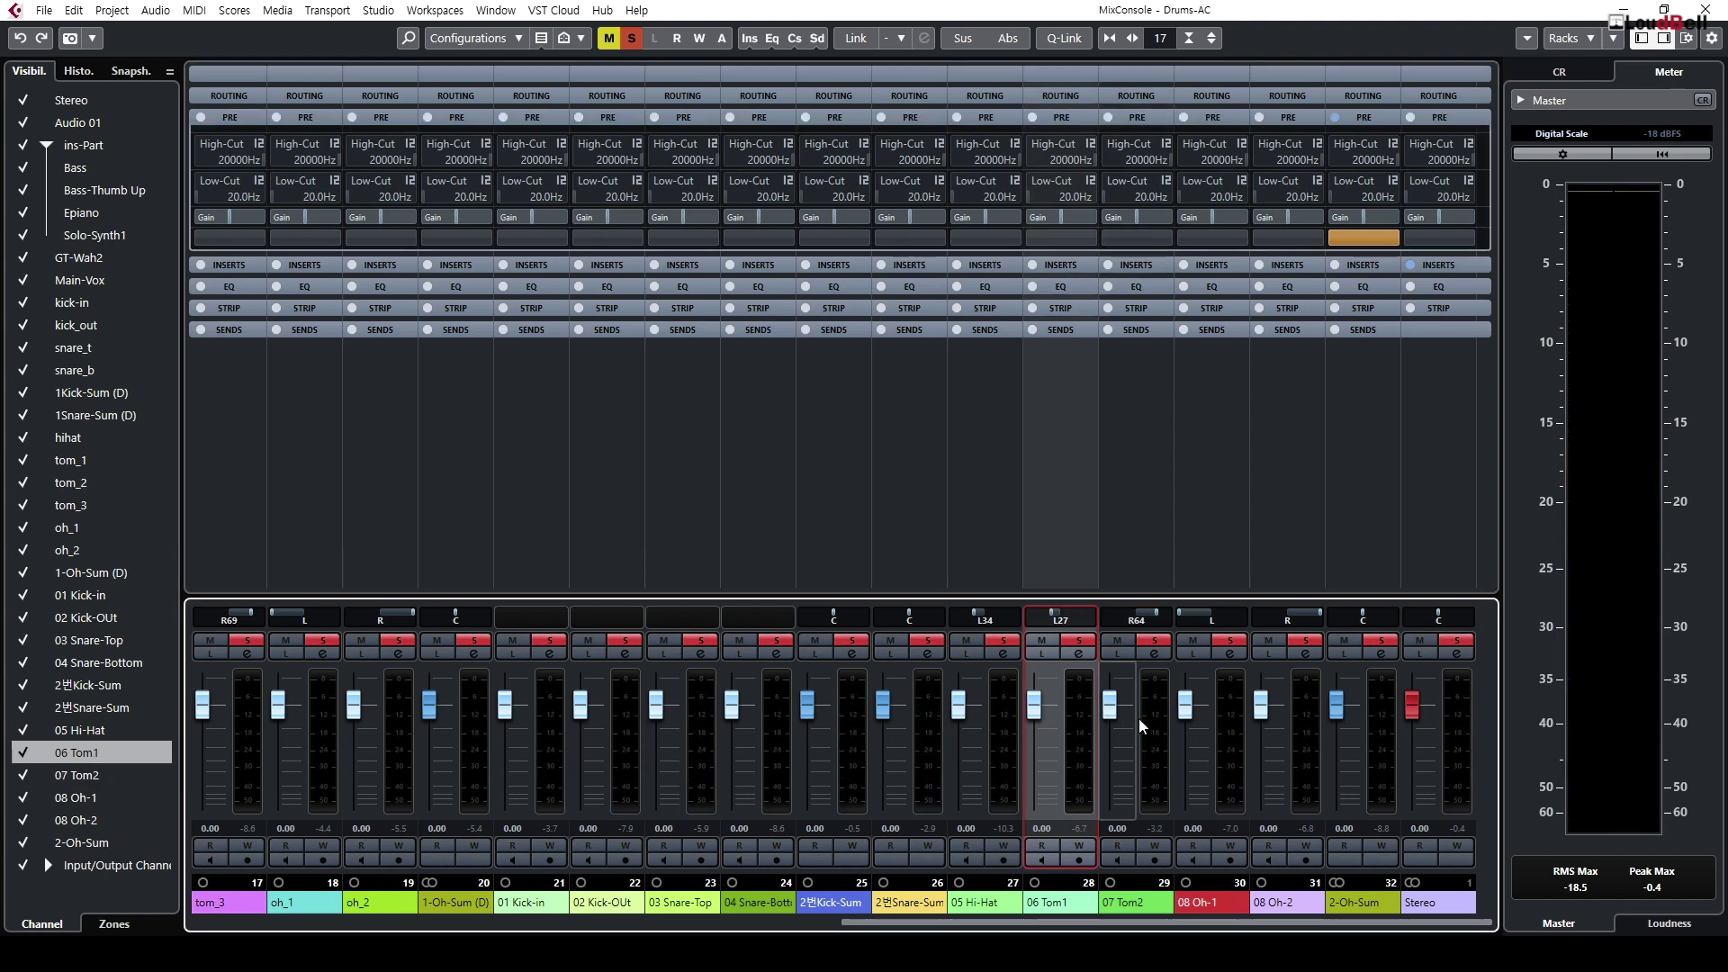
left_click(1077, 238)
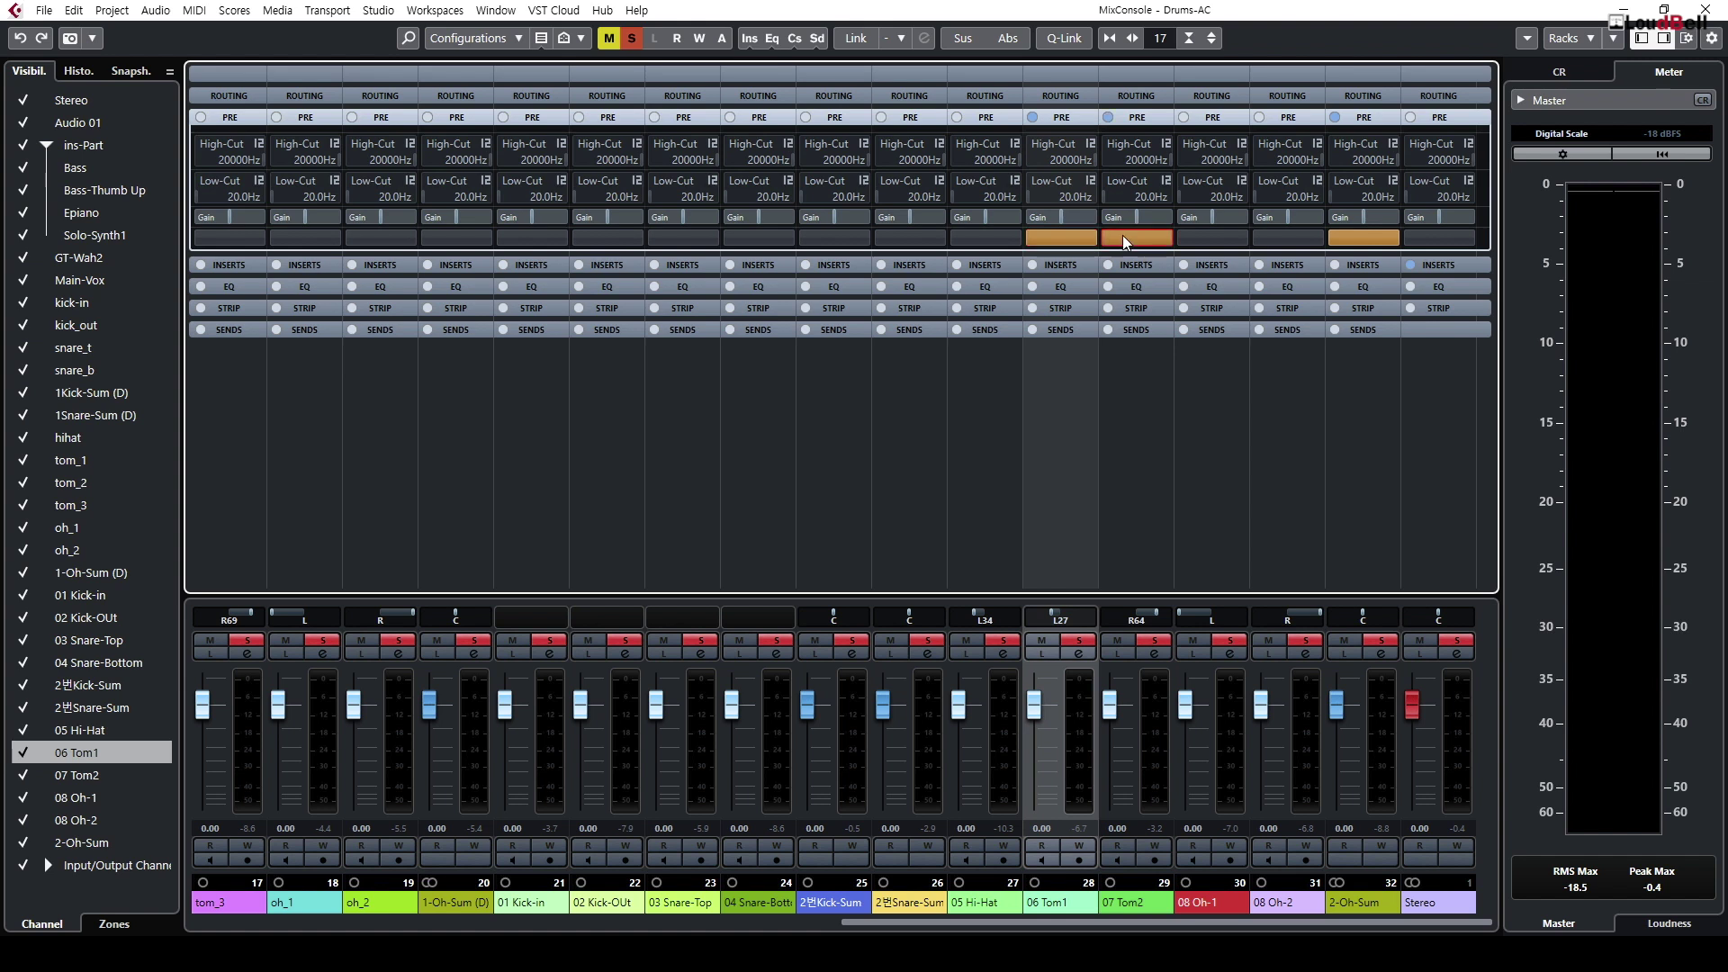
left_click(1073, 240)
left_click(1127, 236)
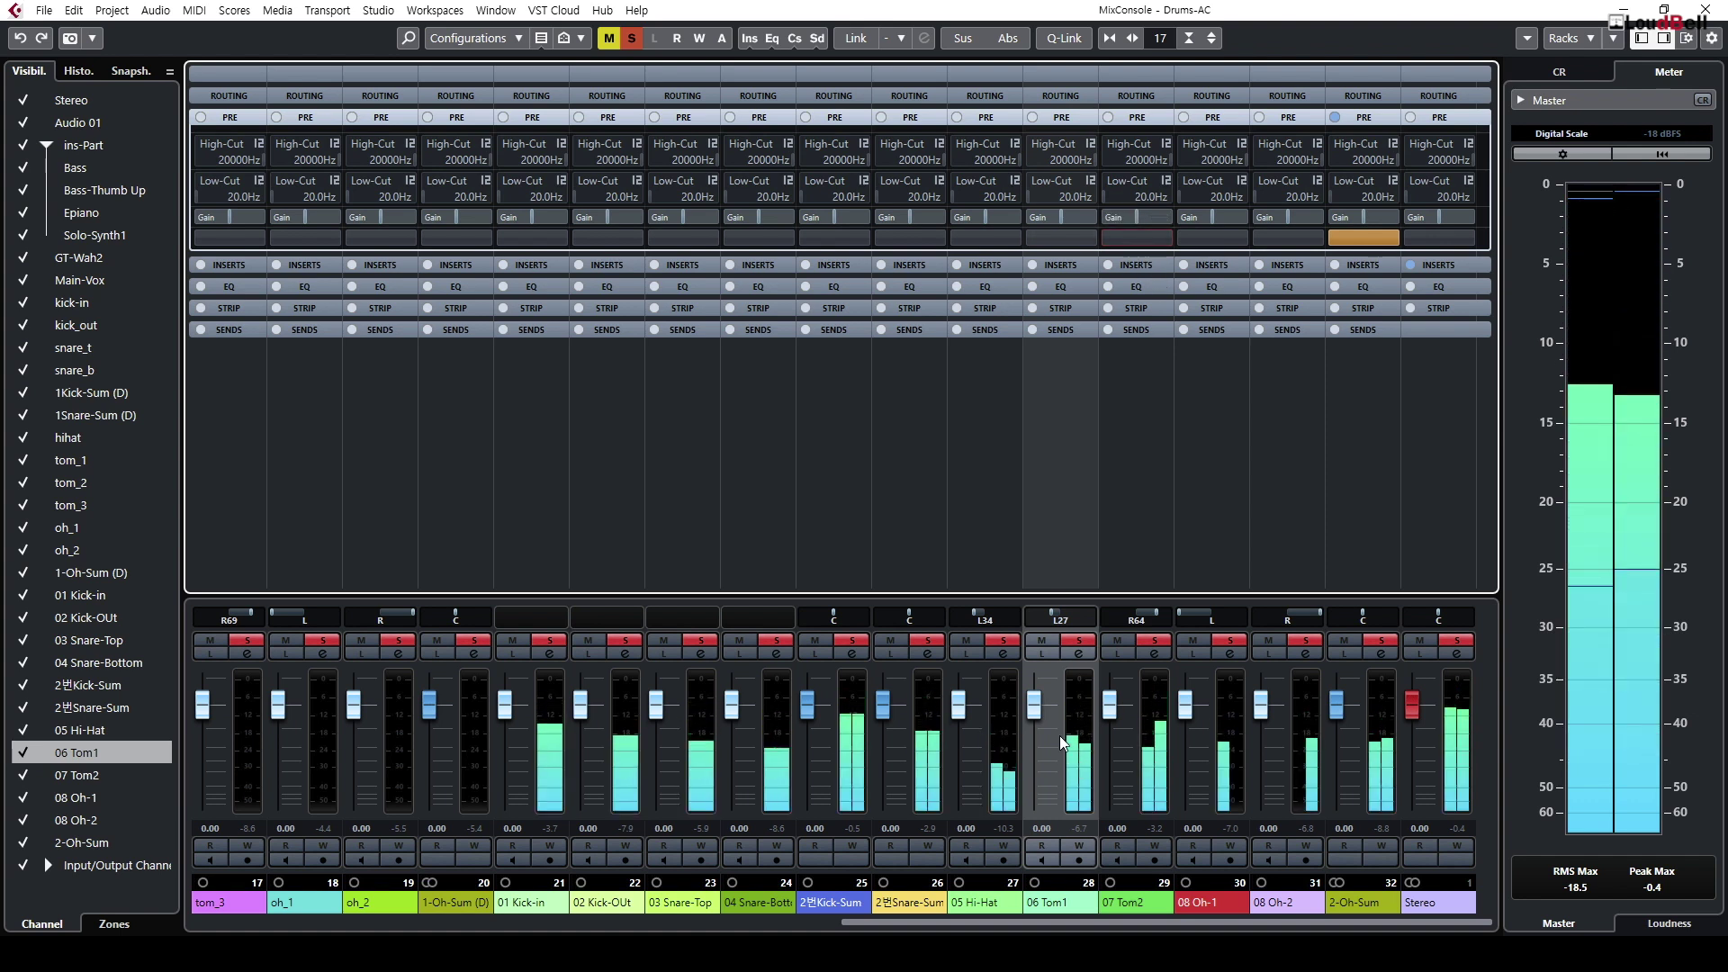
Step: Select the 07 Tom2 channel and toggle its phase inversion to compare the sound of the tom fill
left_click(1099, 747)
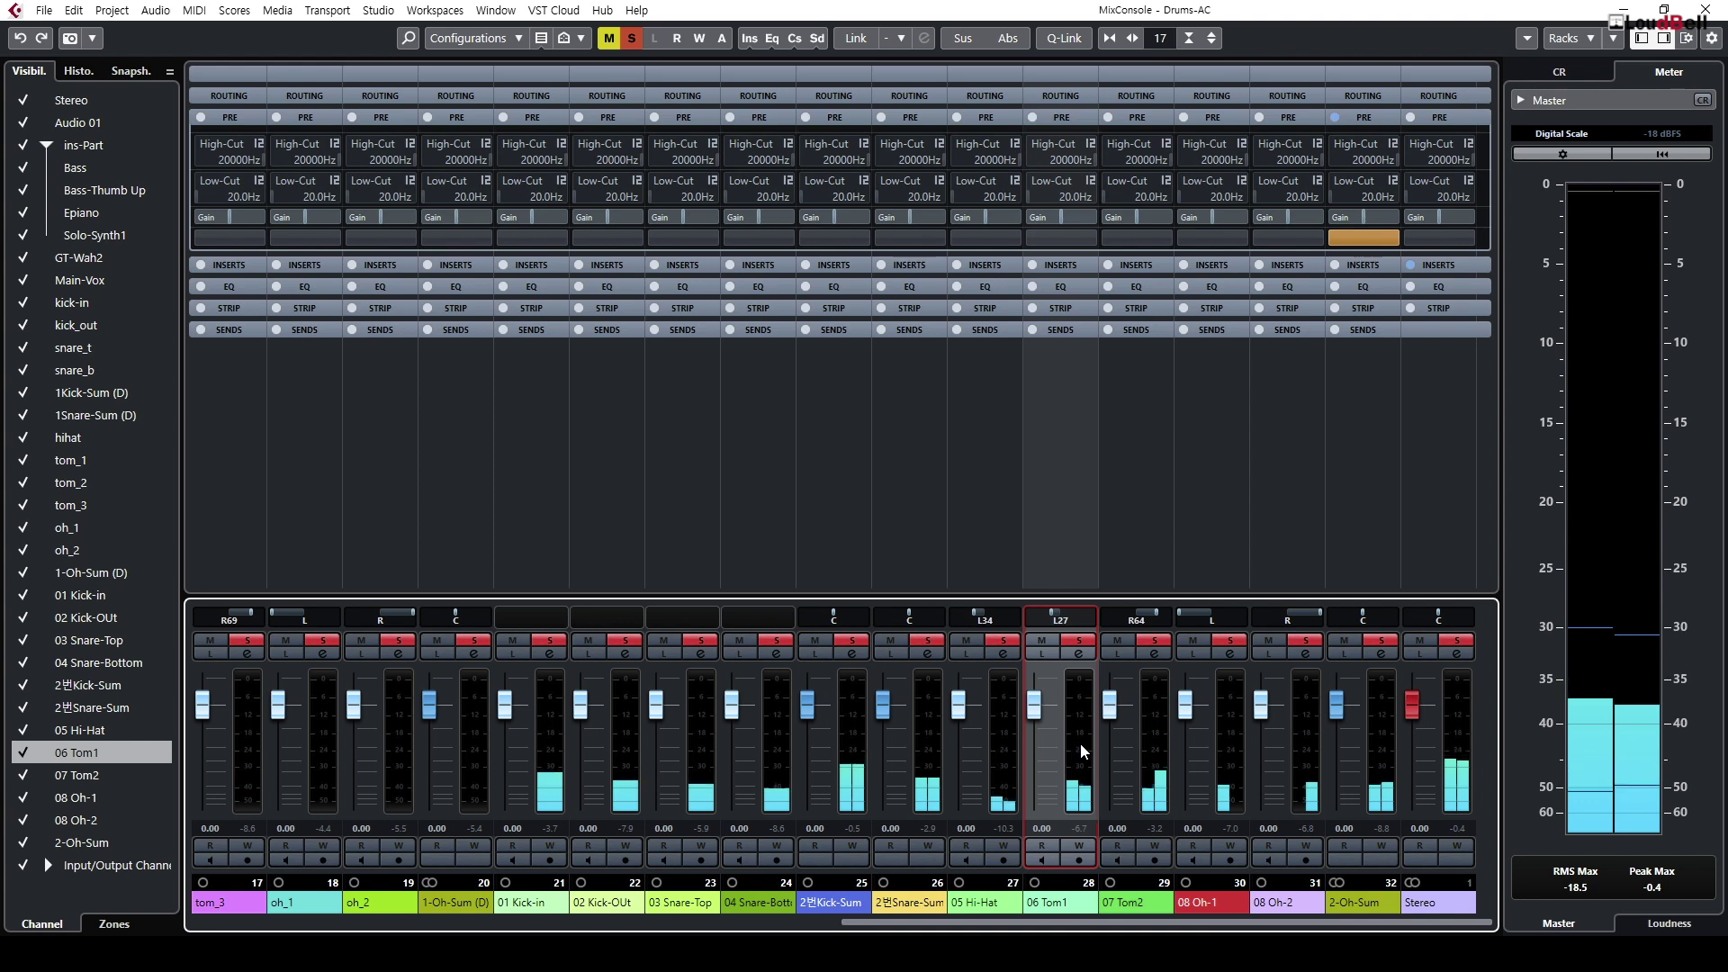
left_click(1160, 633)
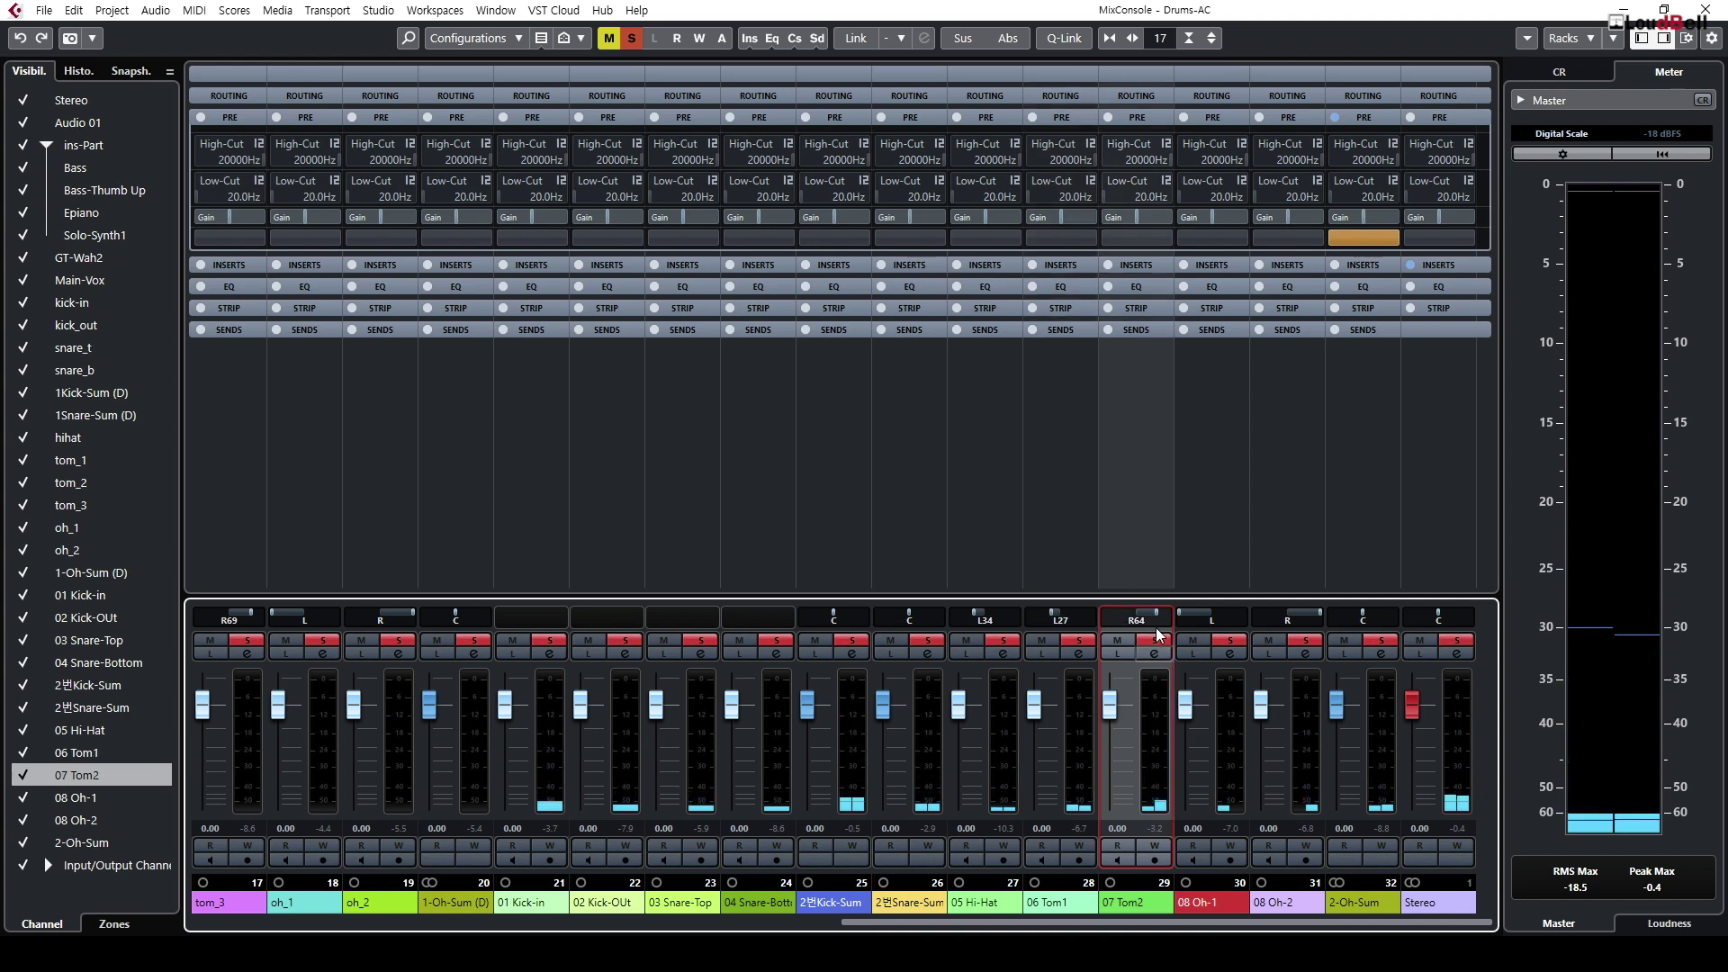
left_click(1138, 237)
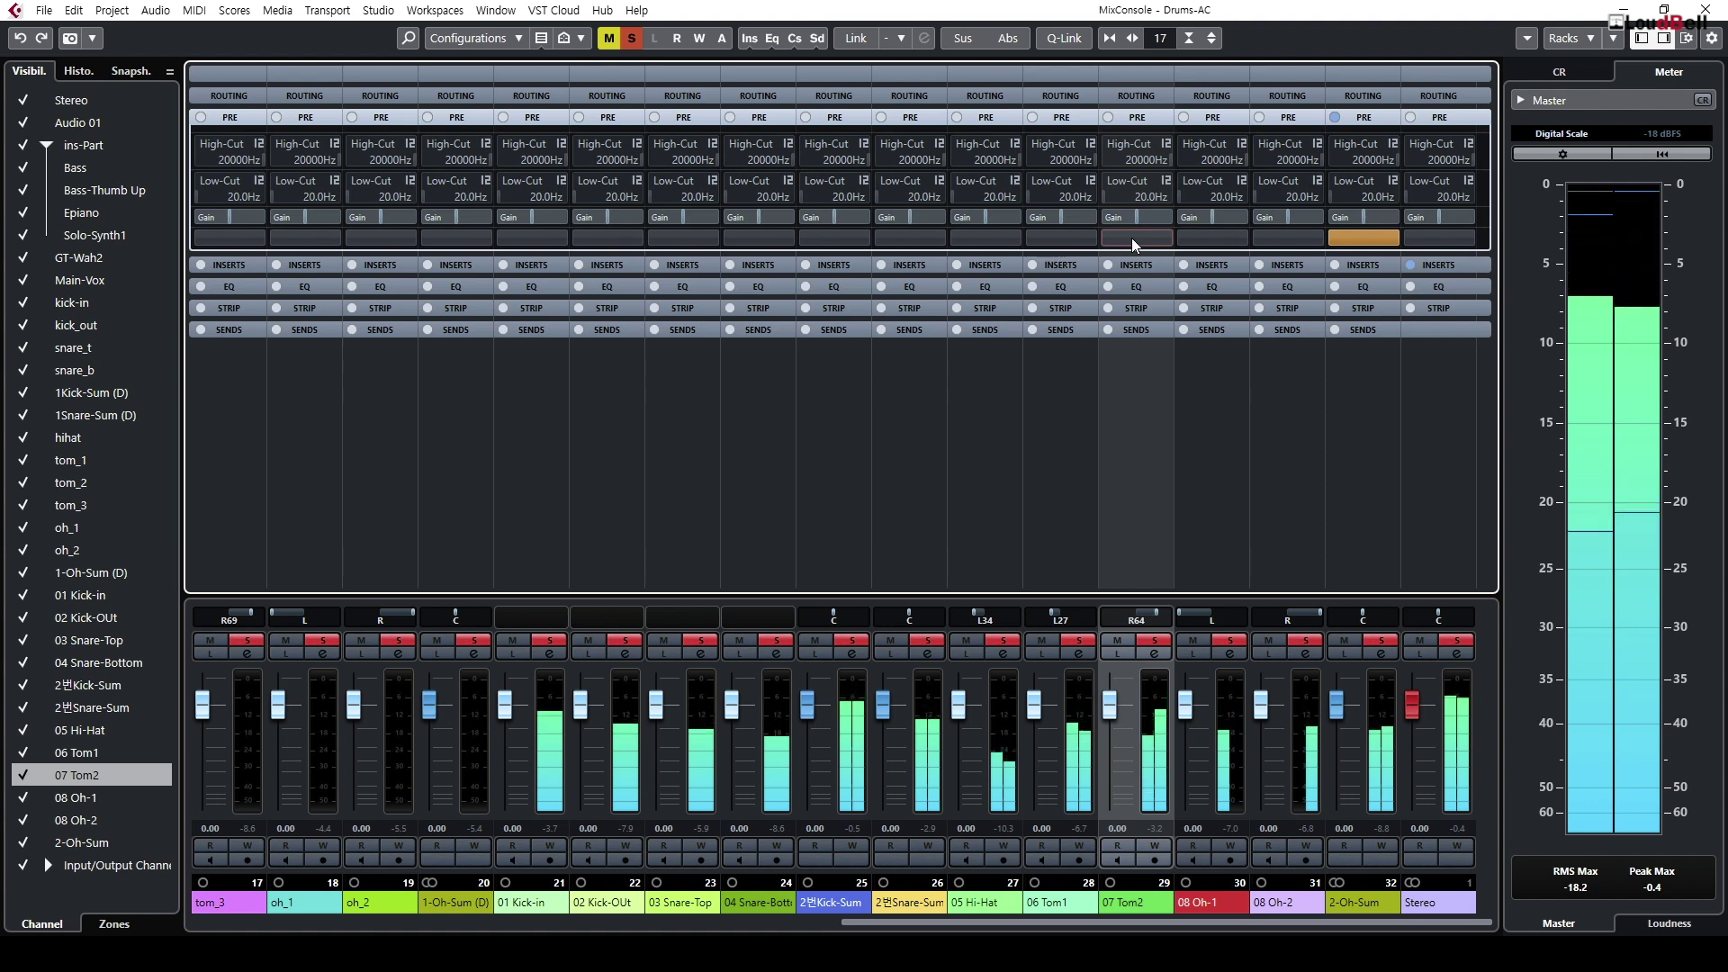
left_click(1133, 239)
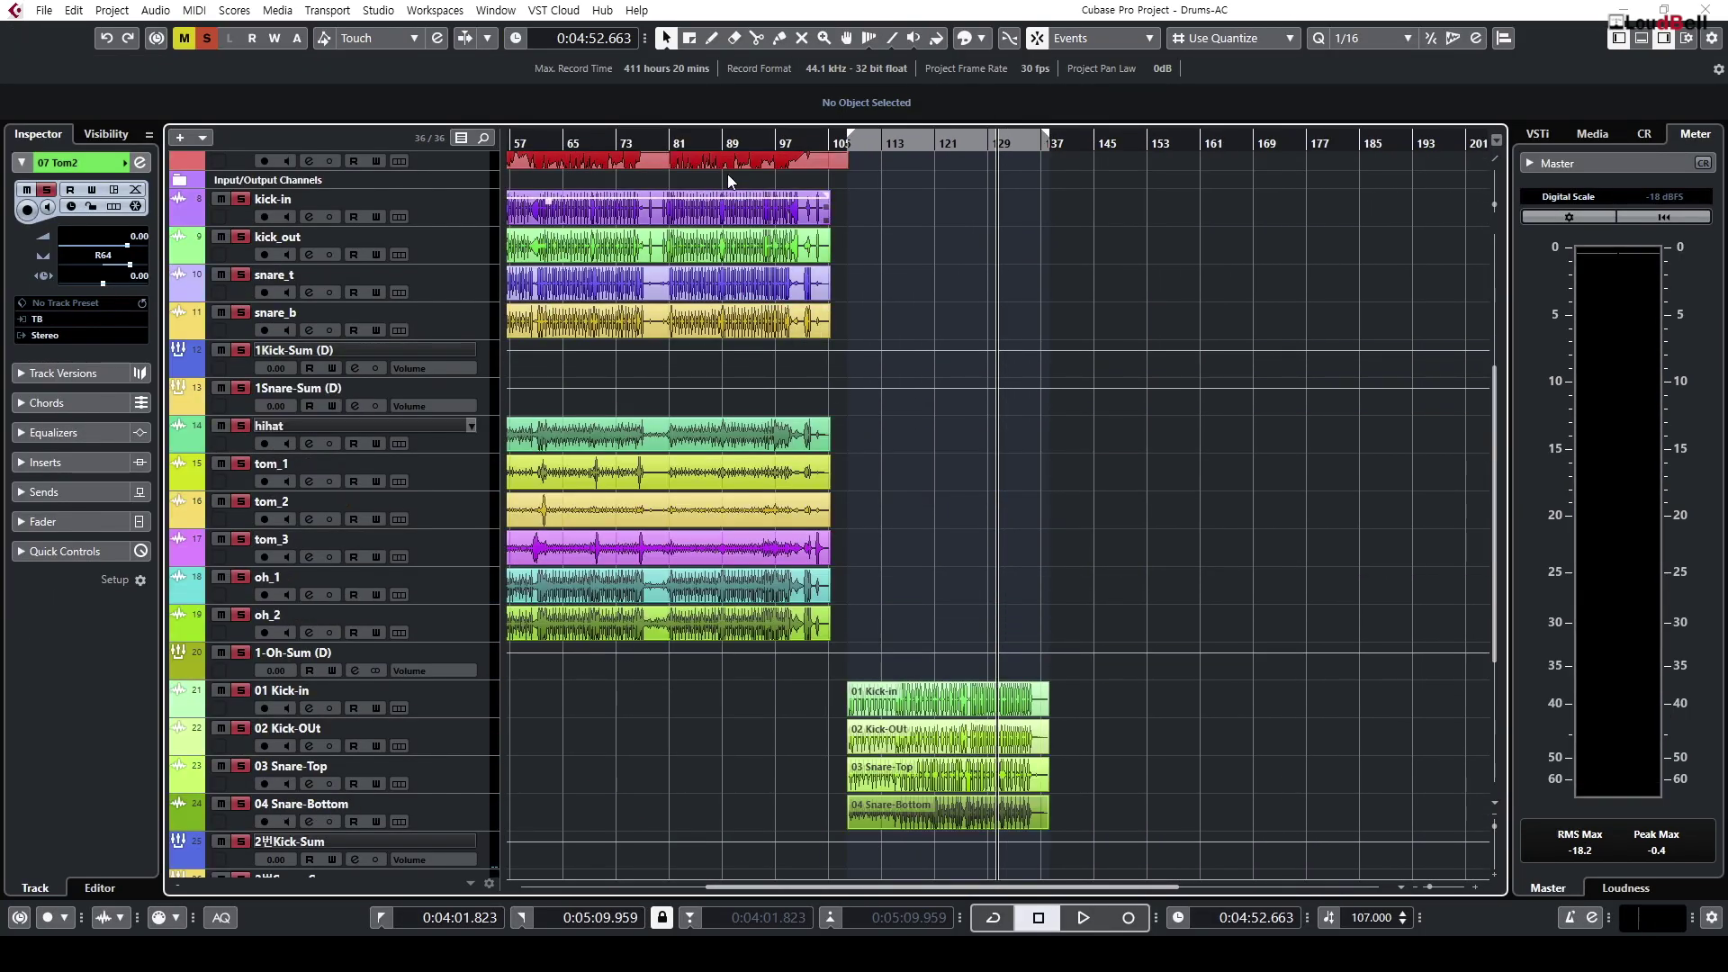
Step: Play the first recording from just before bar 60 and invert the phase of tom_1, tom_2 and tom_3
left_click_drag(530, 142, 465, 623)
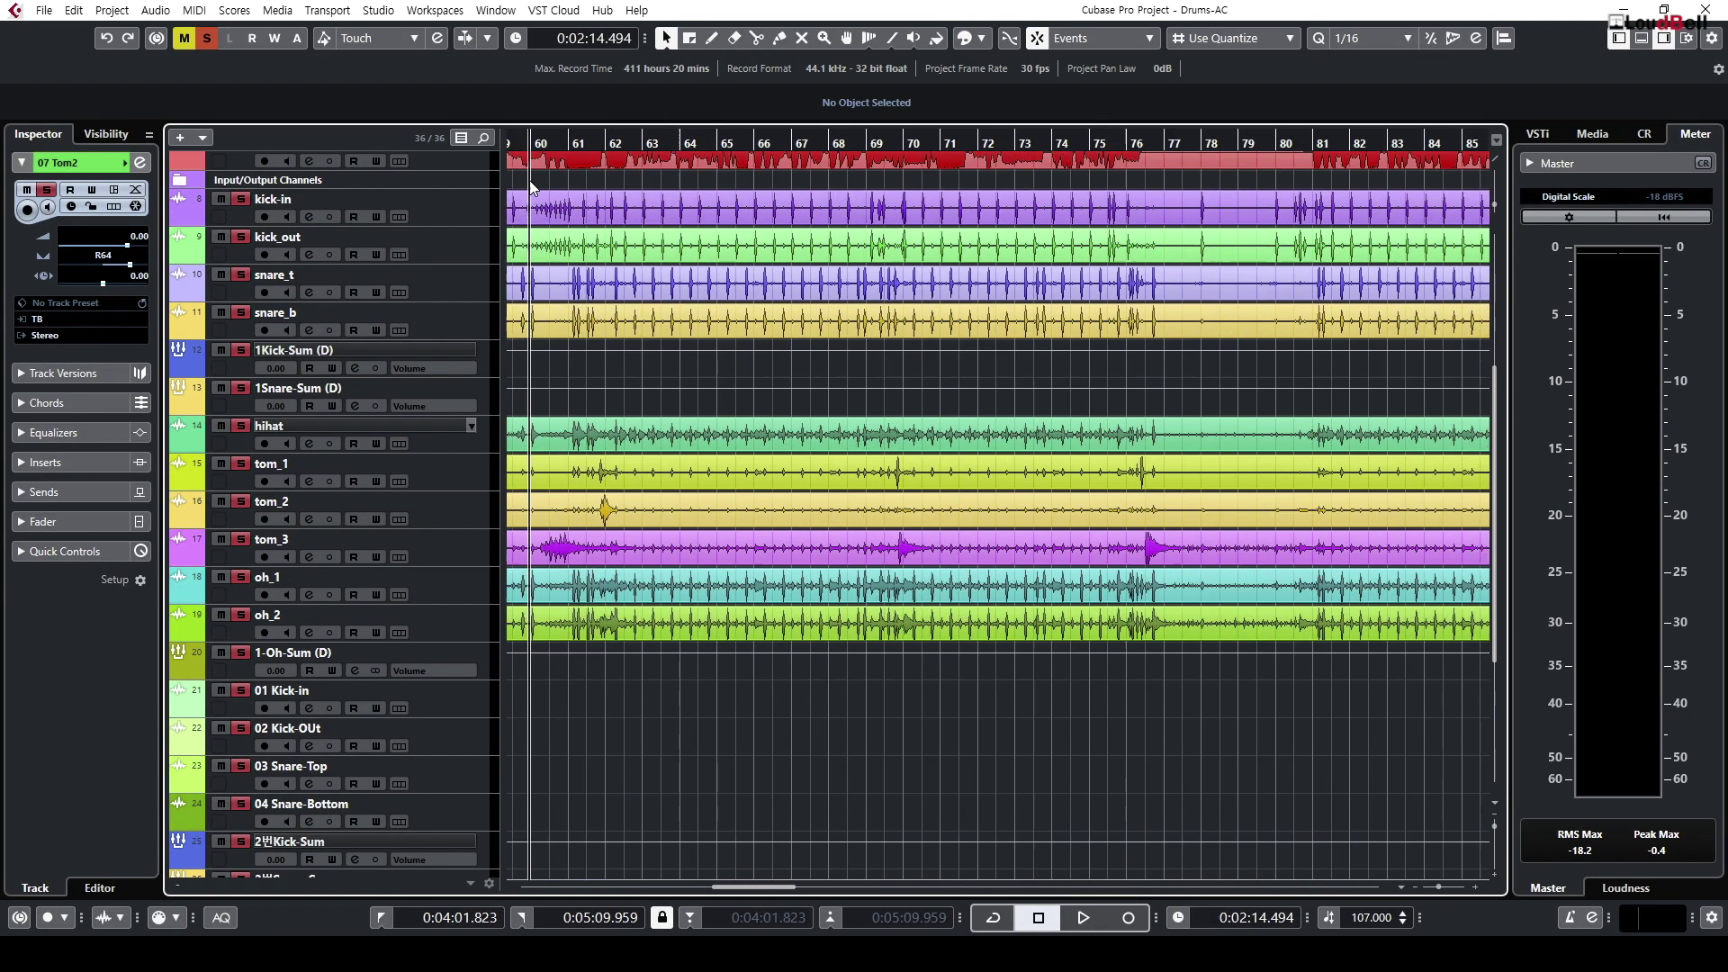
key("space")
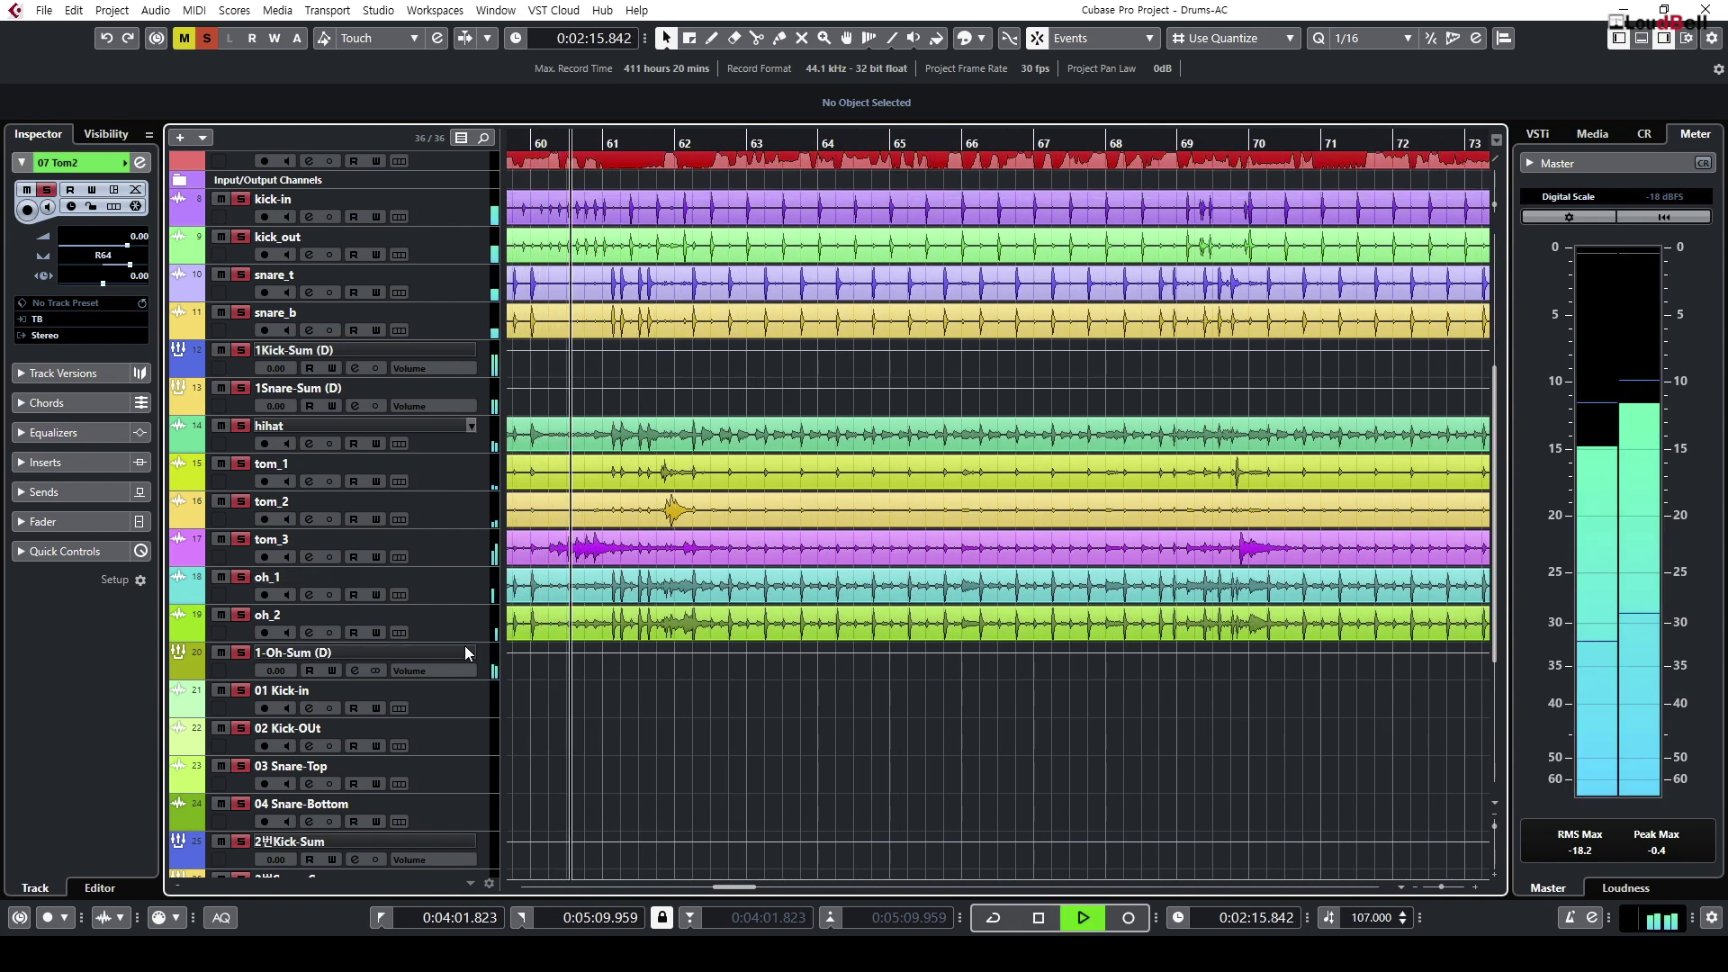
left_click(460, 646)
left_click(457, 549)
left_click(463, 478, "shift")
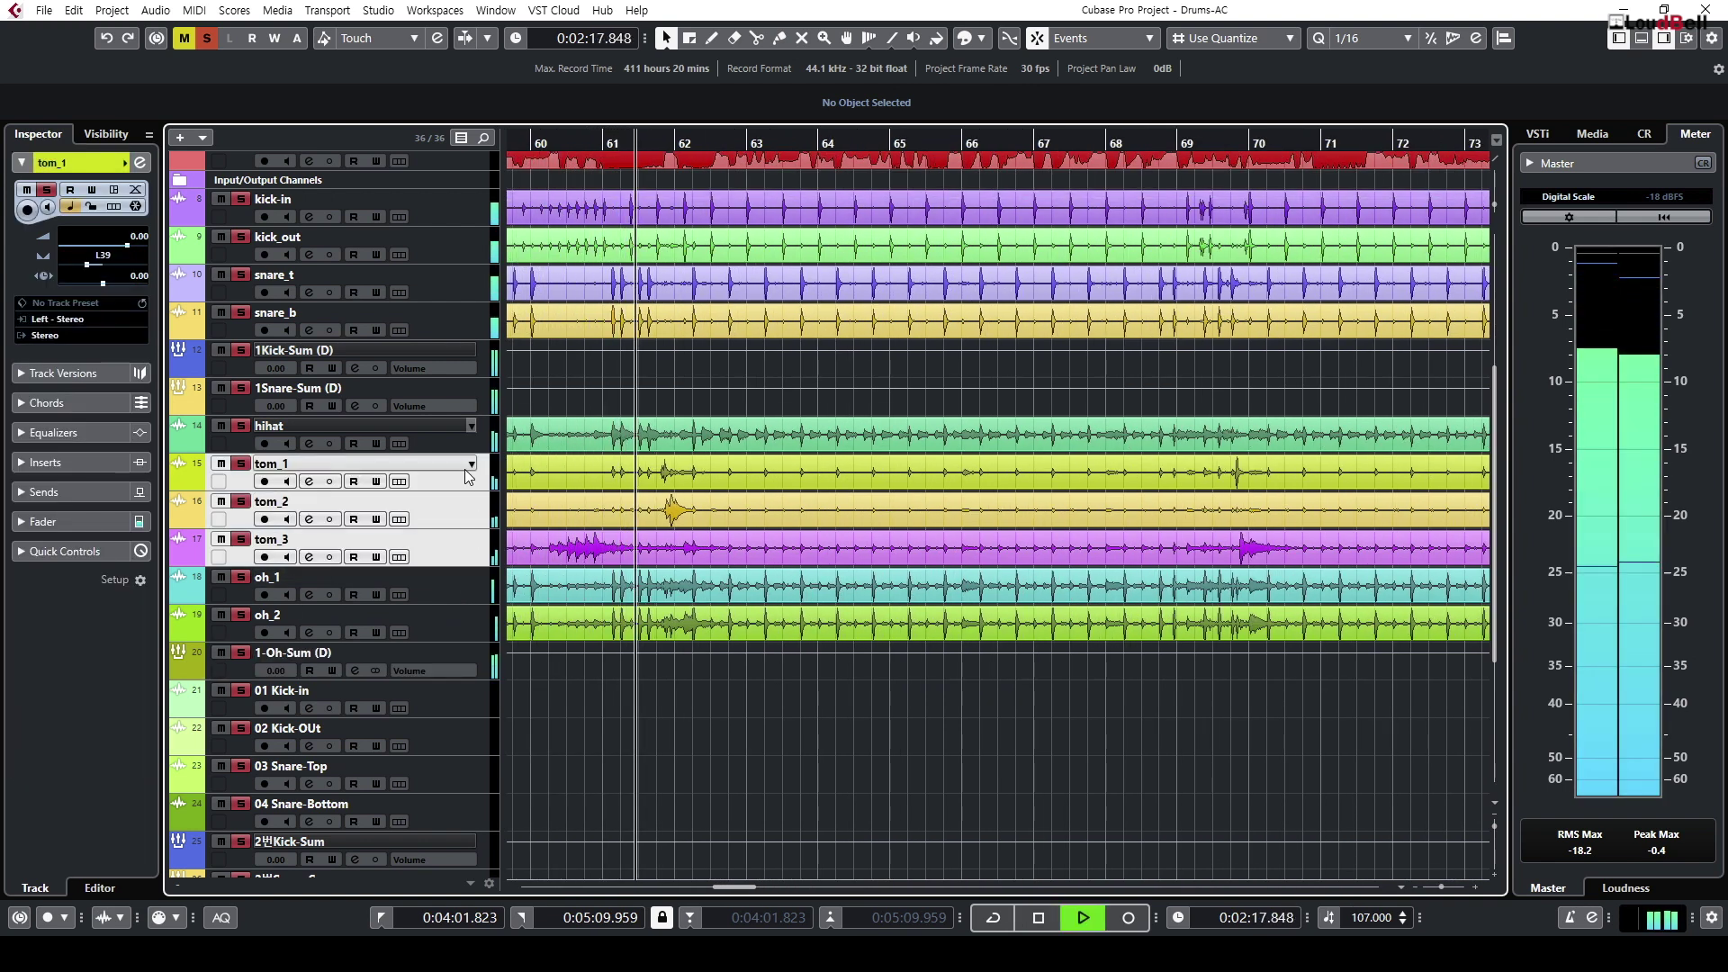
key("F3")
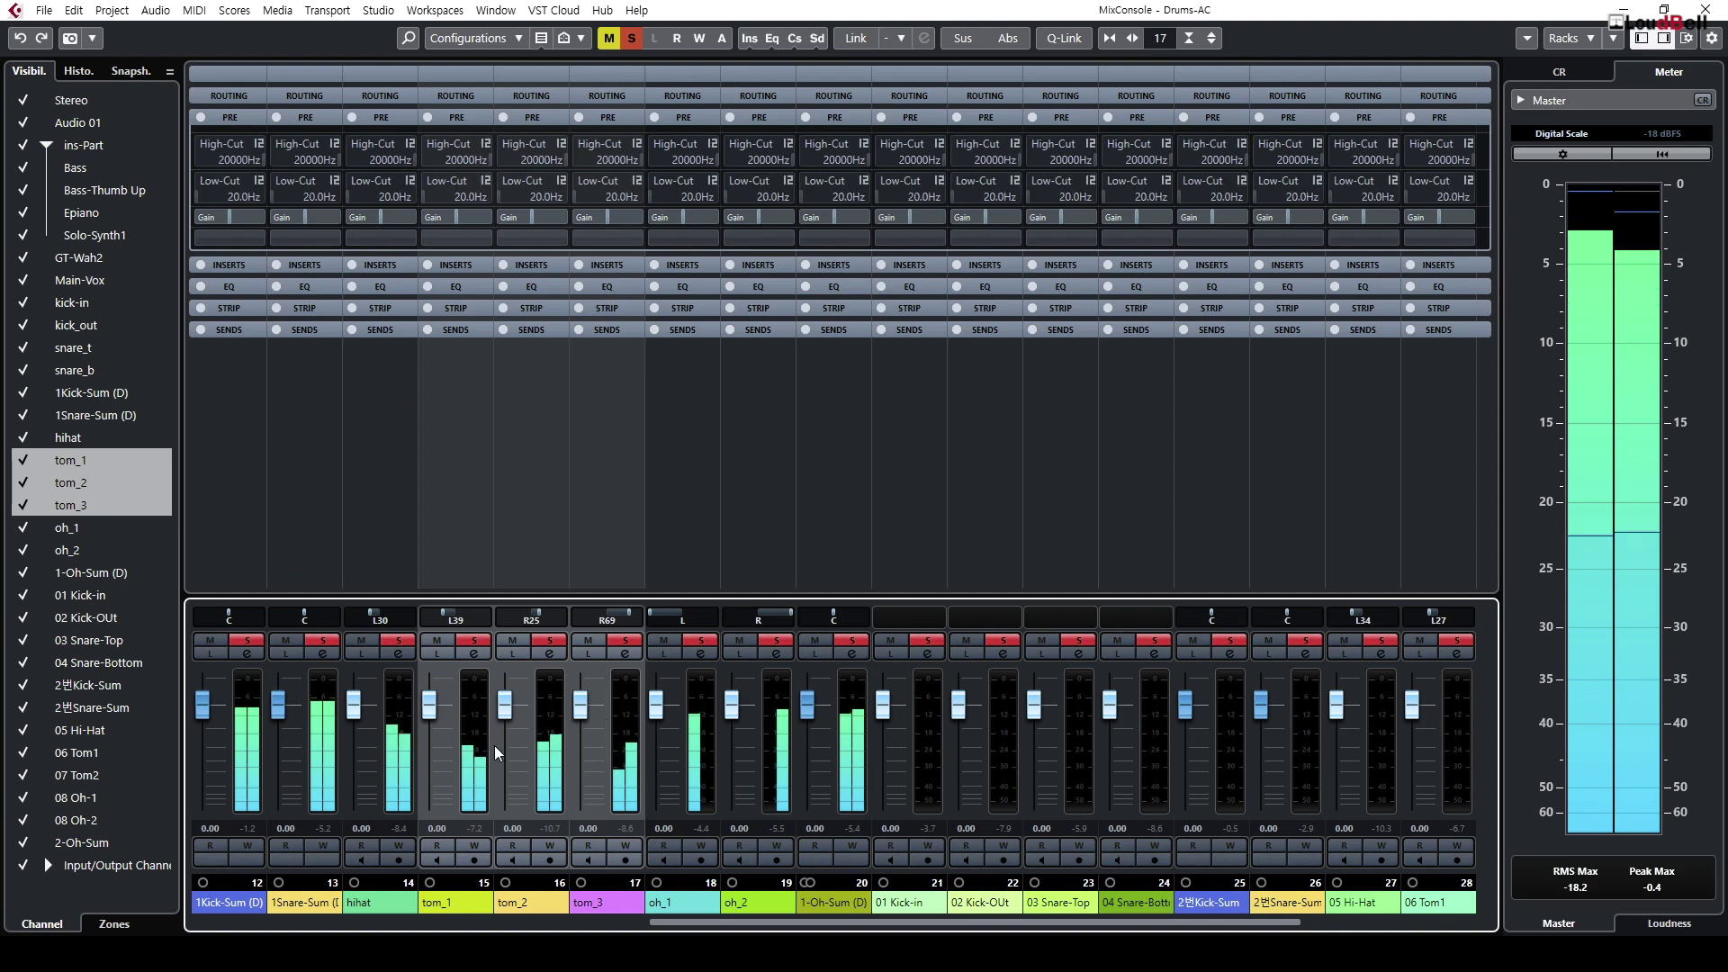
left_click_drag(450, 238, 607, 243)
left_click(606, 238)
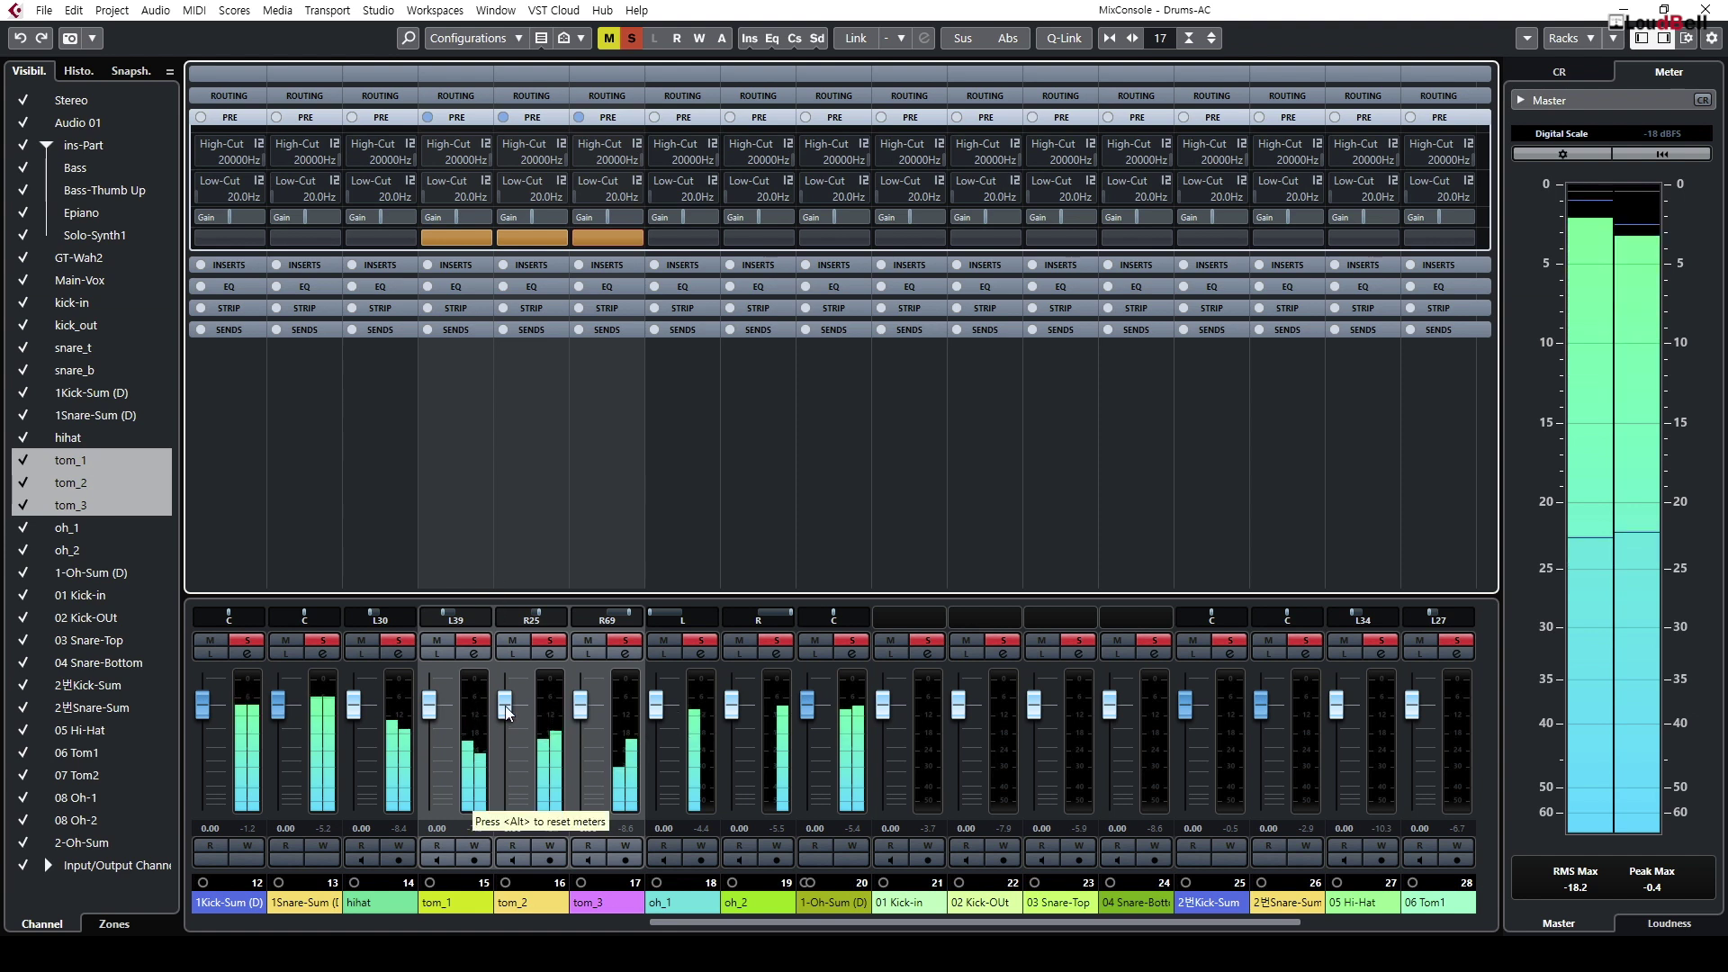
Step: Restore the normal phase of tom_1, tom_2 and tom_3, and select only the tom_3 channel
left_click(452, 237)
left_click(535, 241)
left_click(578, 240)
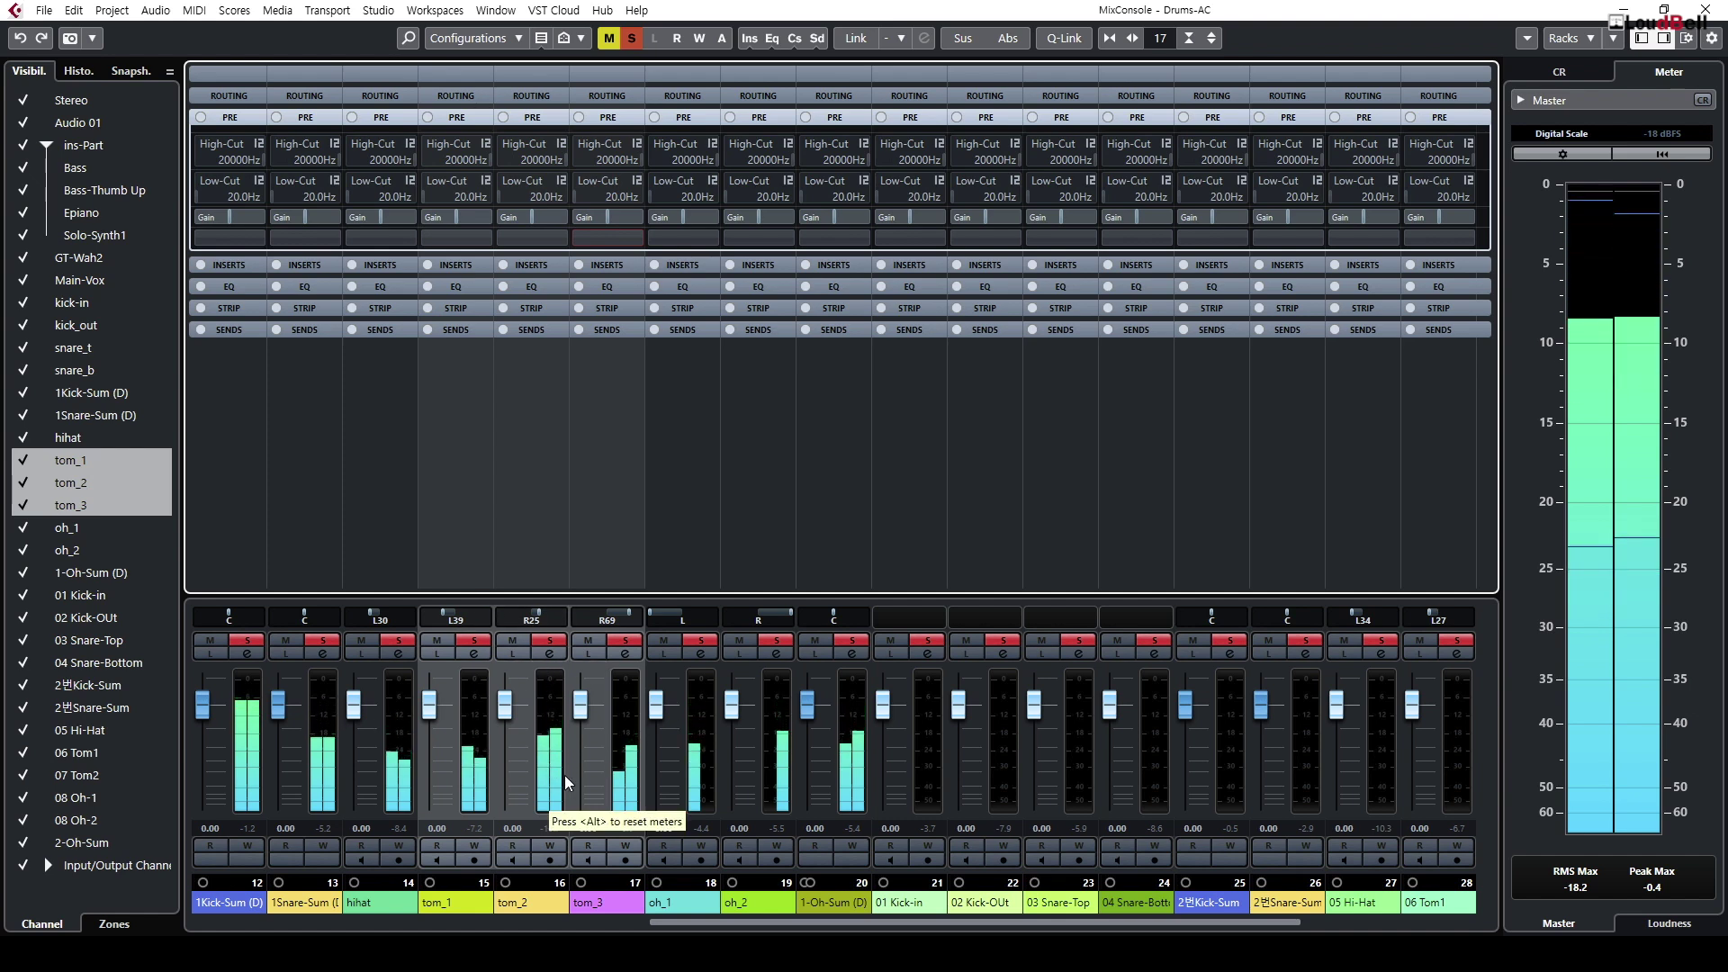
left_click(599, 774)
Step: Stop playback, locate the tom fill near bar 70 in the project, and play the first recording from just before it
key("F3")
key("space")
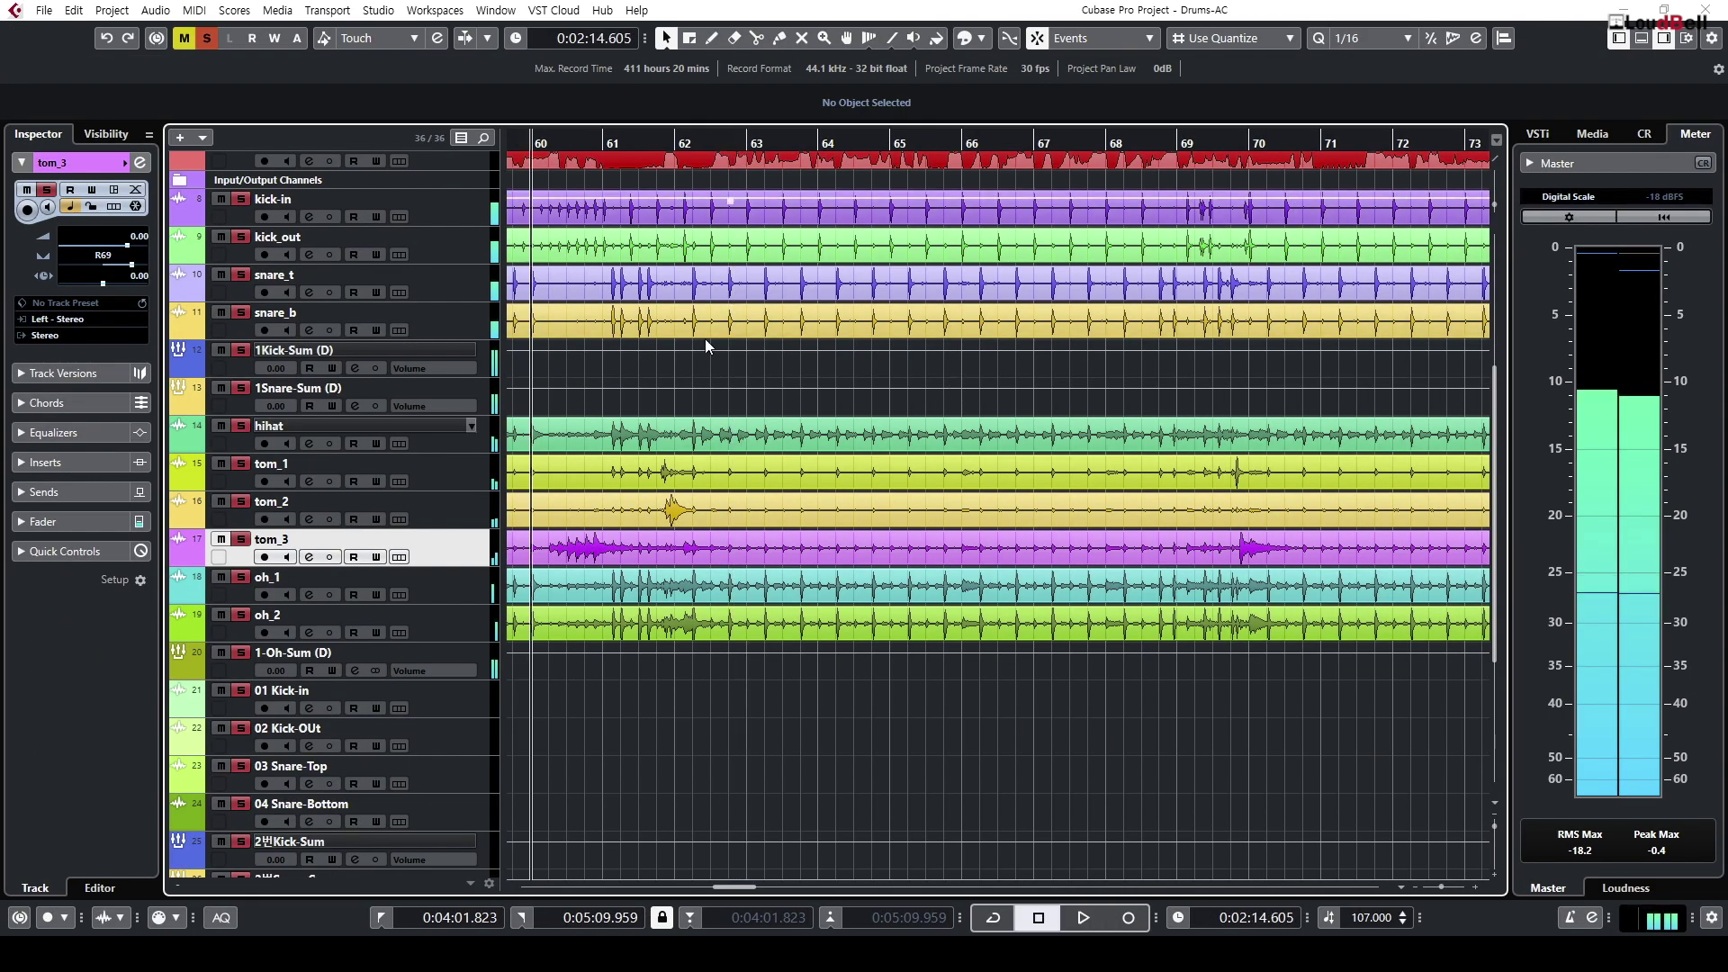
key("g")
key("g")
key("g")
key("g")
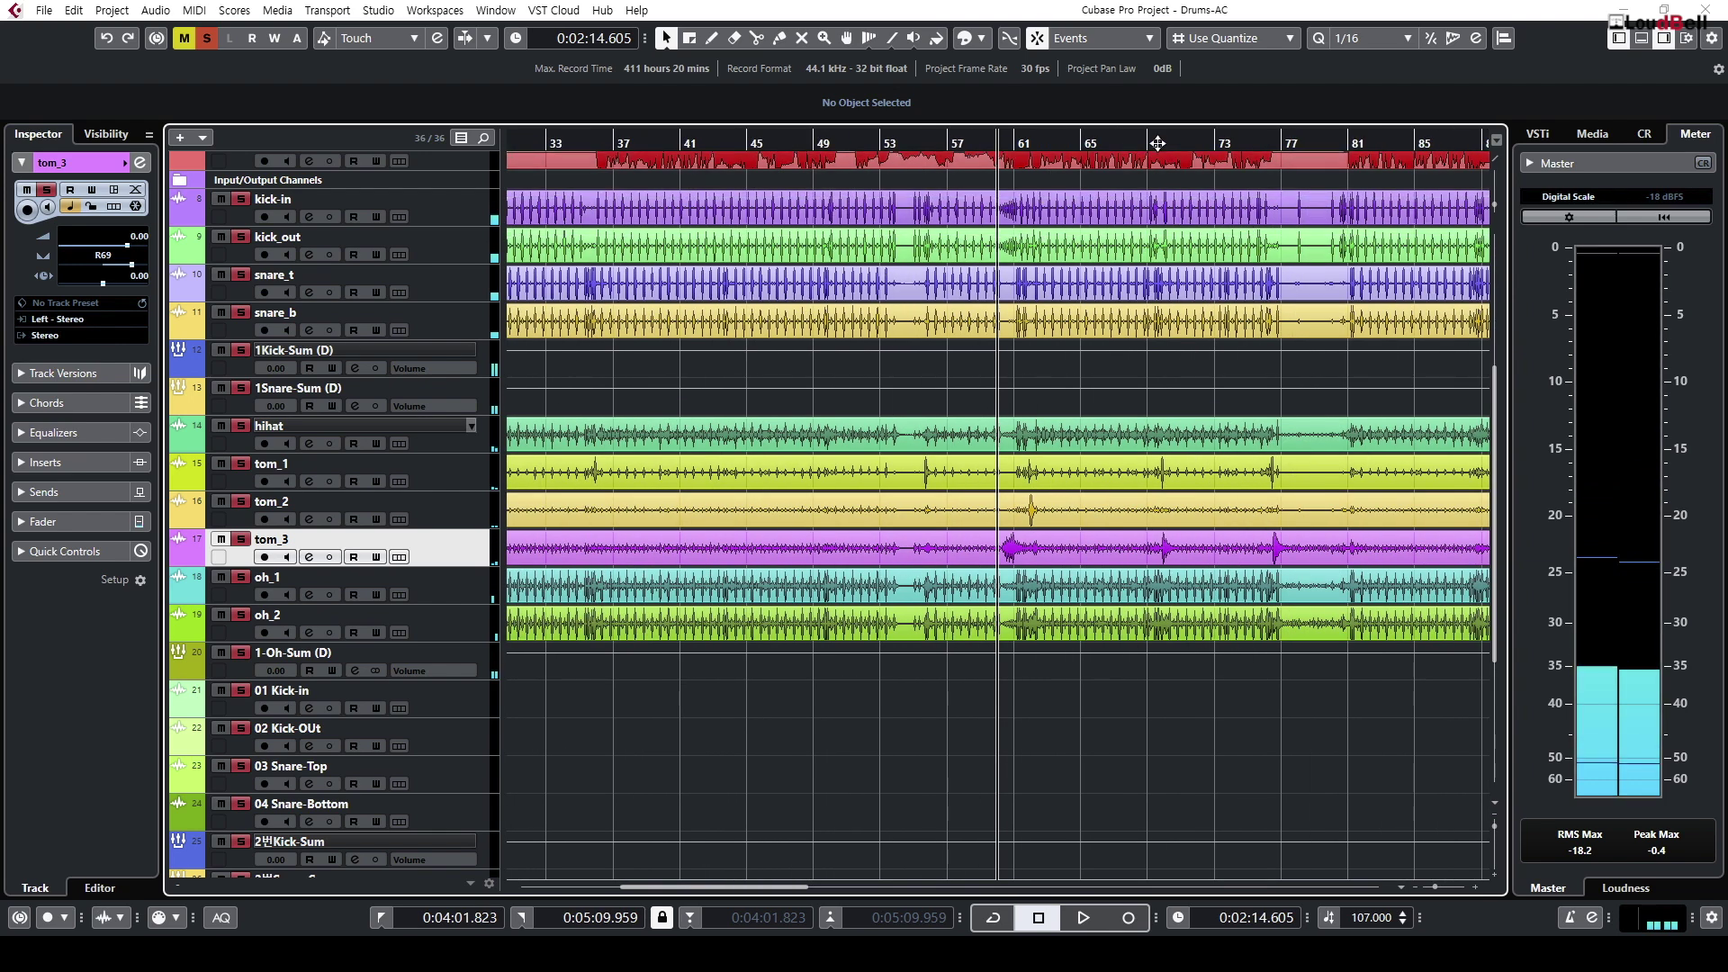
left_click(1152, 180)
key("h")
key("h")
key("h")
key("h")
key("h")
key("h")
key("h")
key("space")
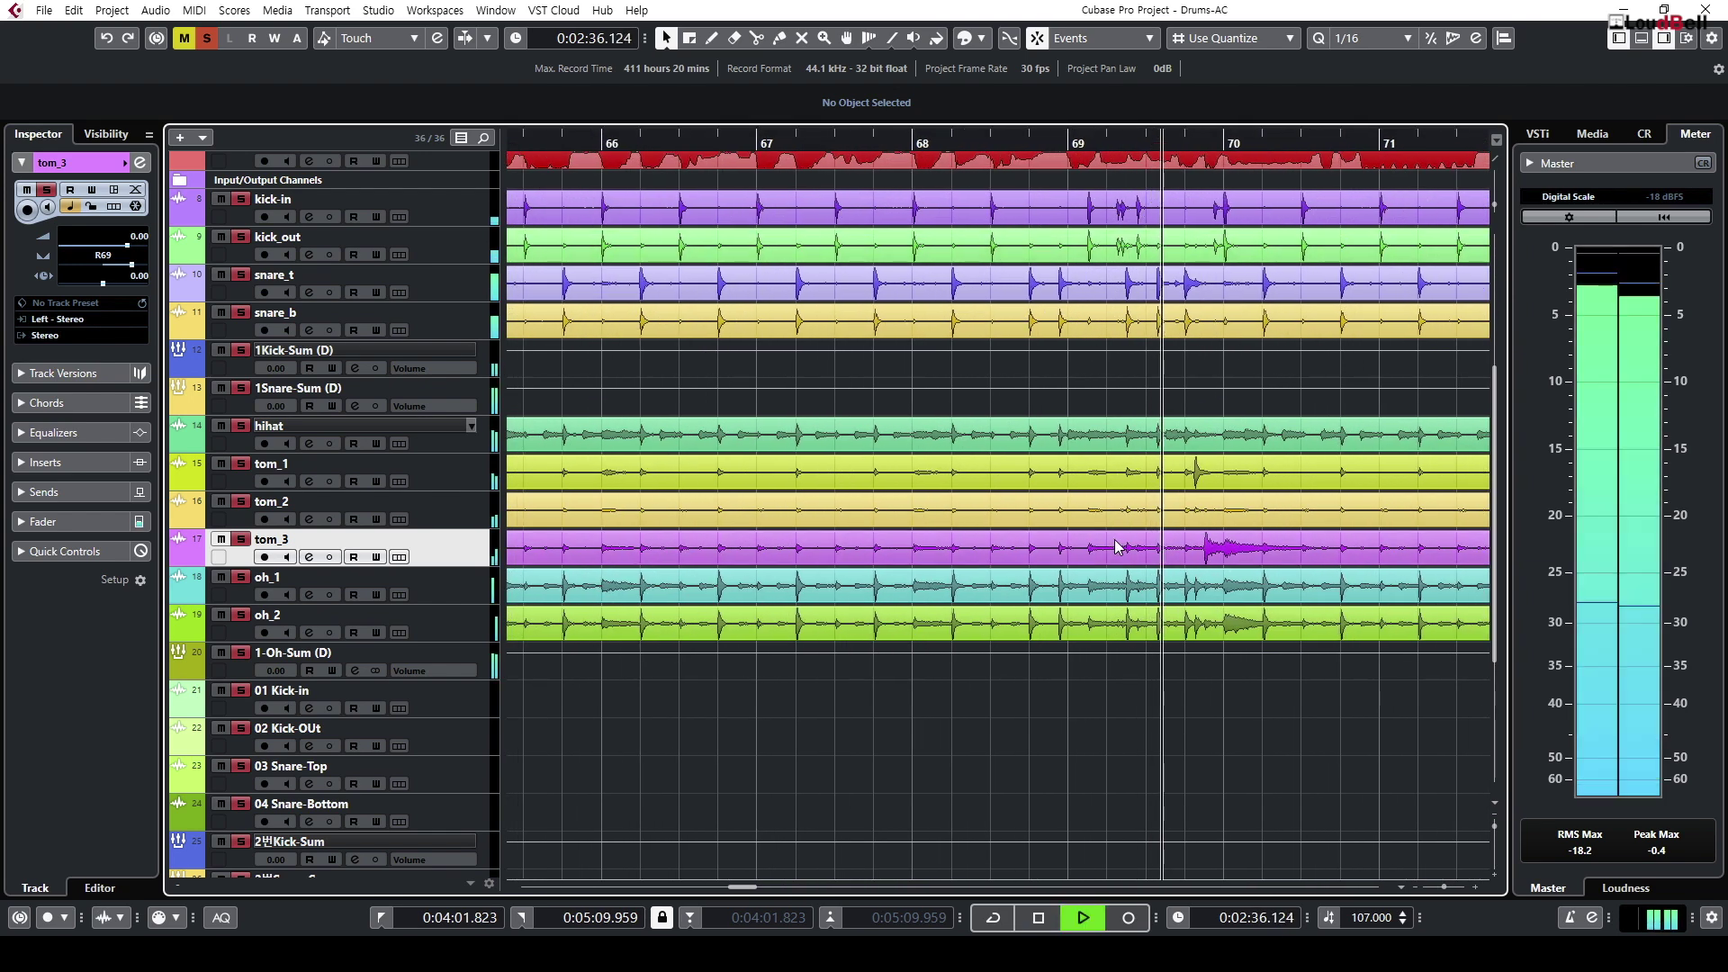
Step: Raise the tom_3 fader to 6.02 in the mixer and toggle its phase inversion to compare the sound
key("F3")
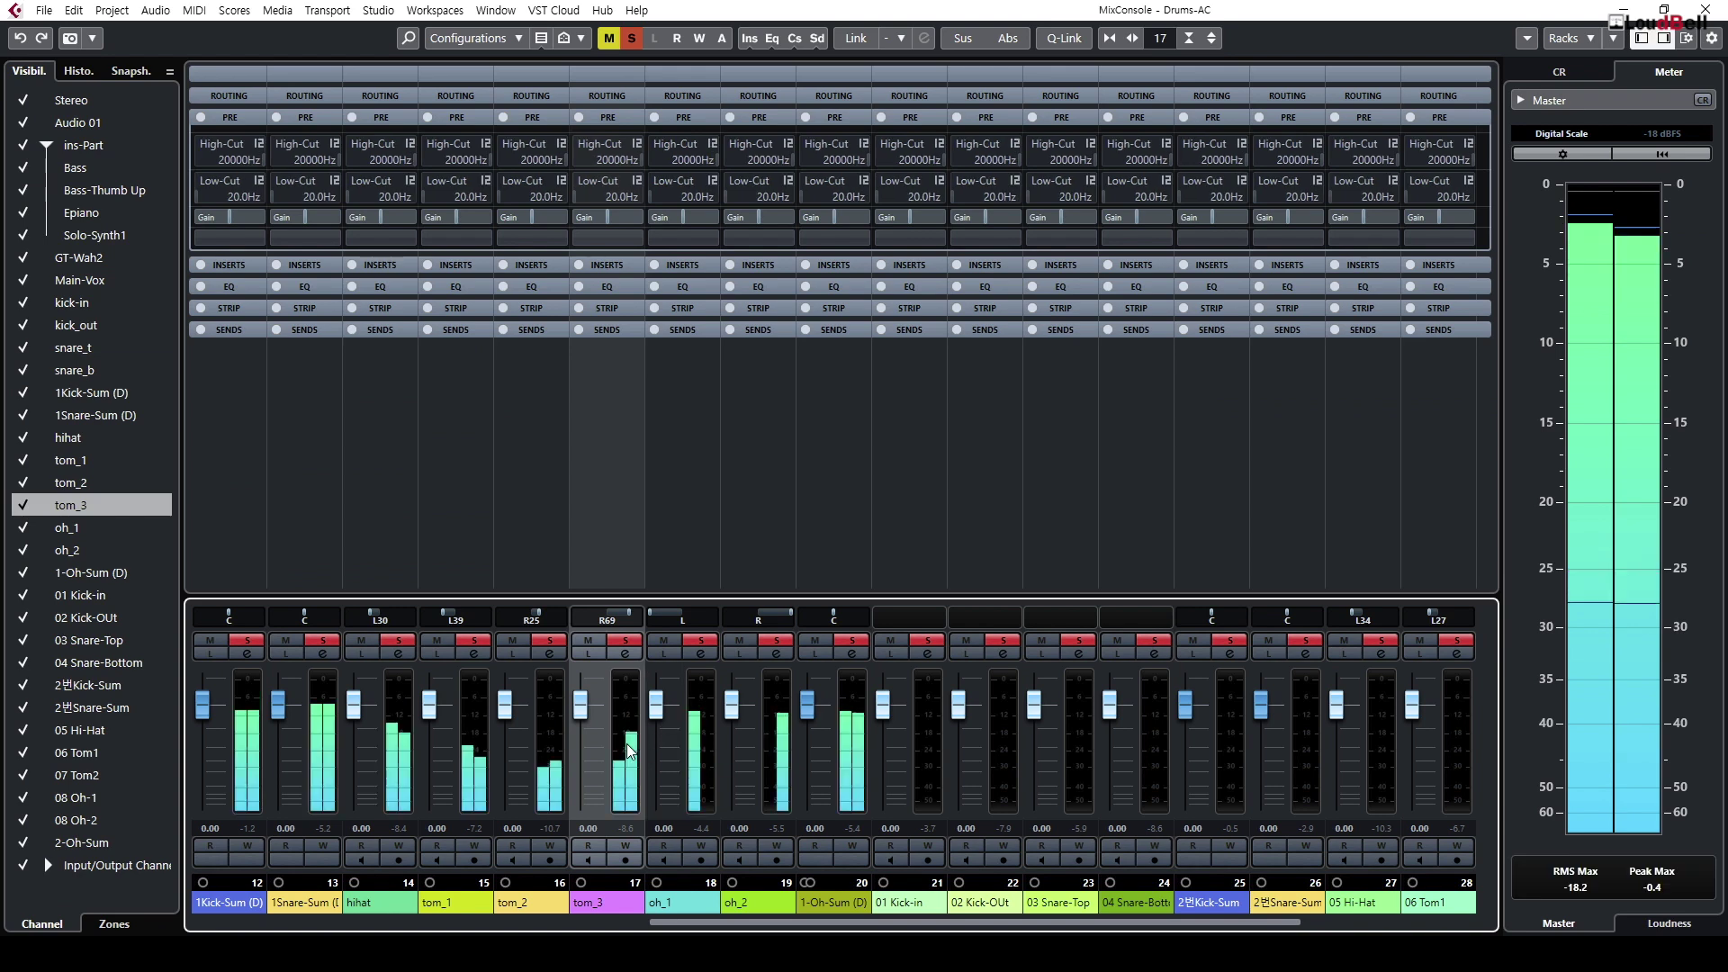
left_click_drag(580, 705, 581, 676)
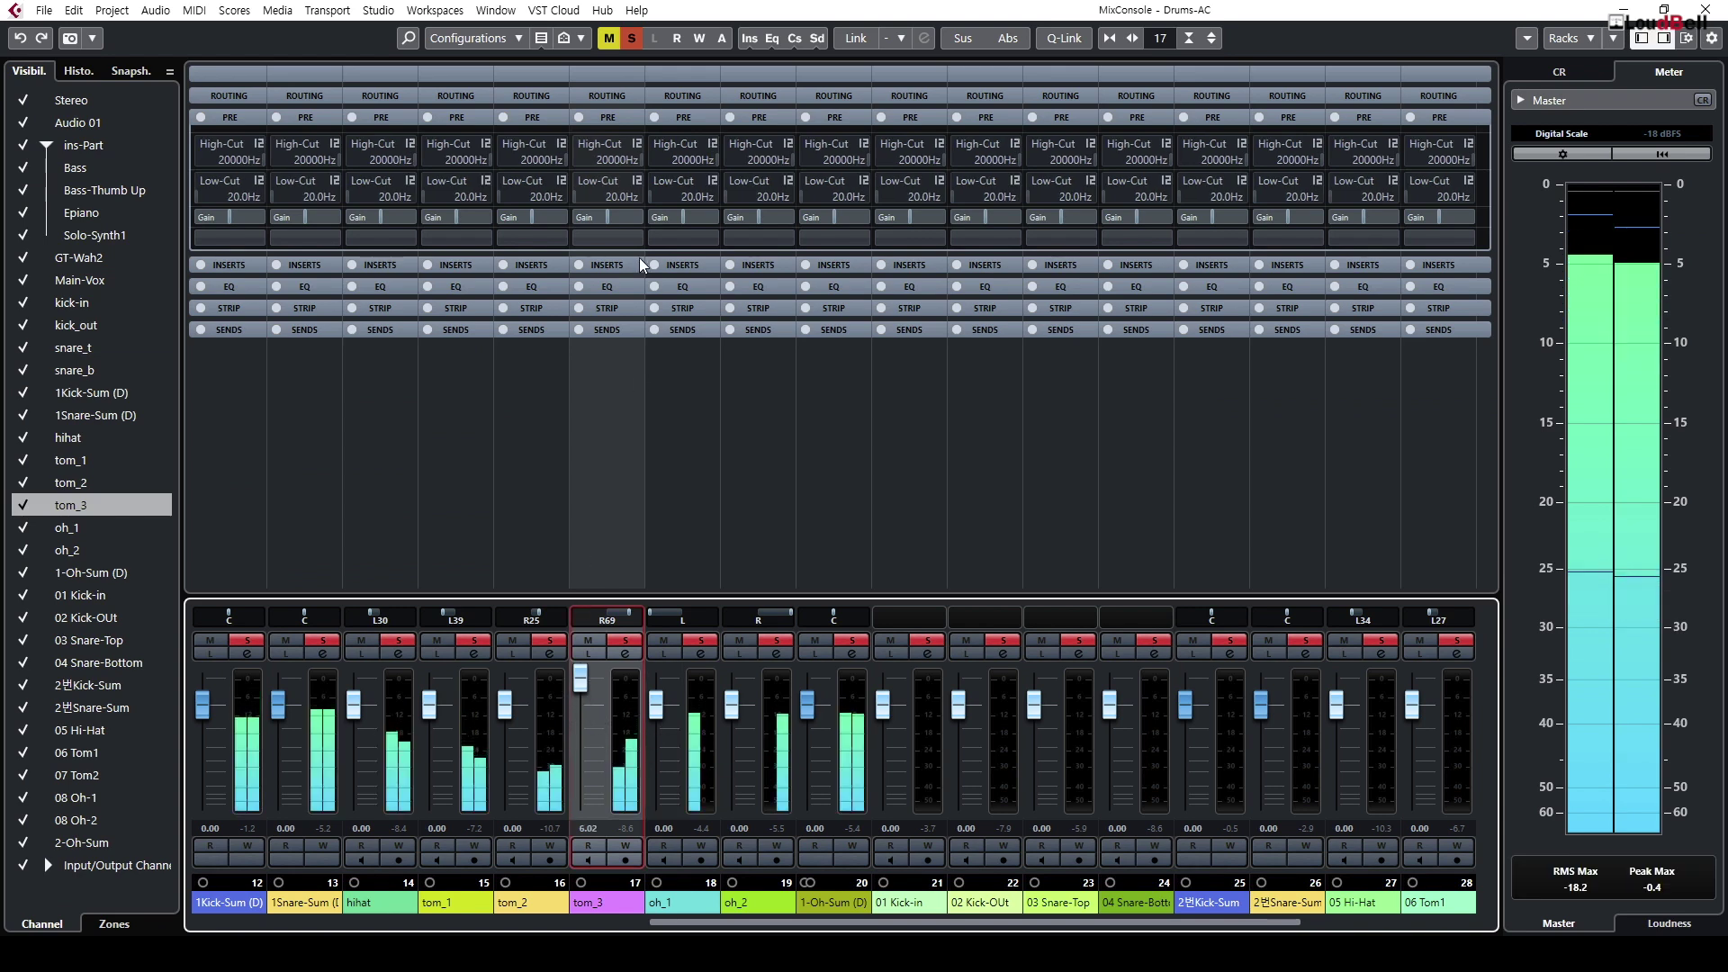
left_click(612, 239)
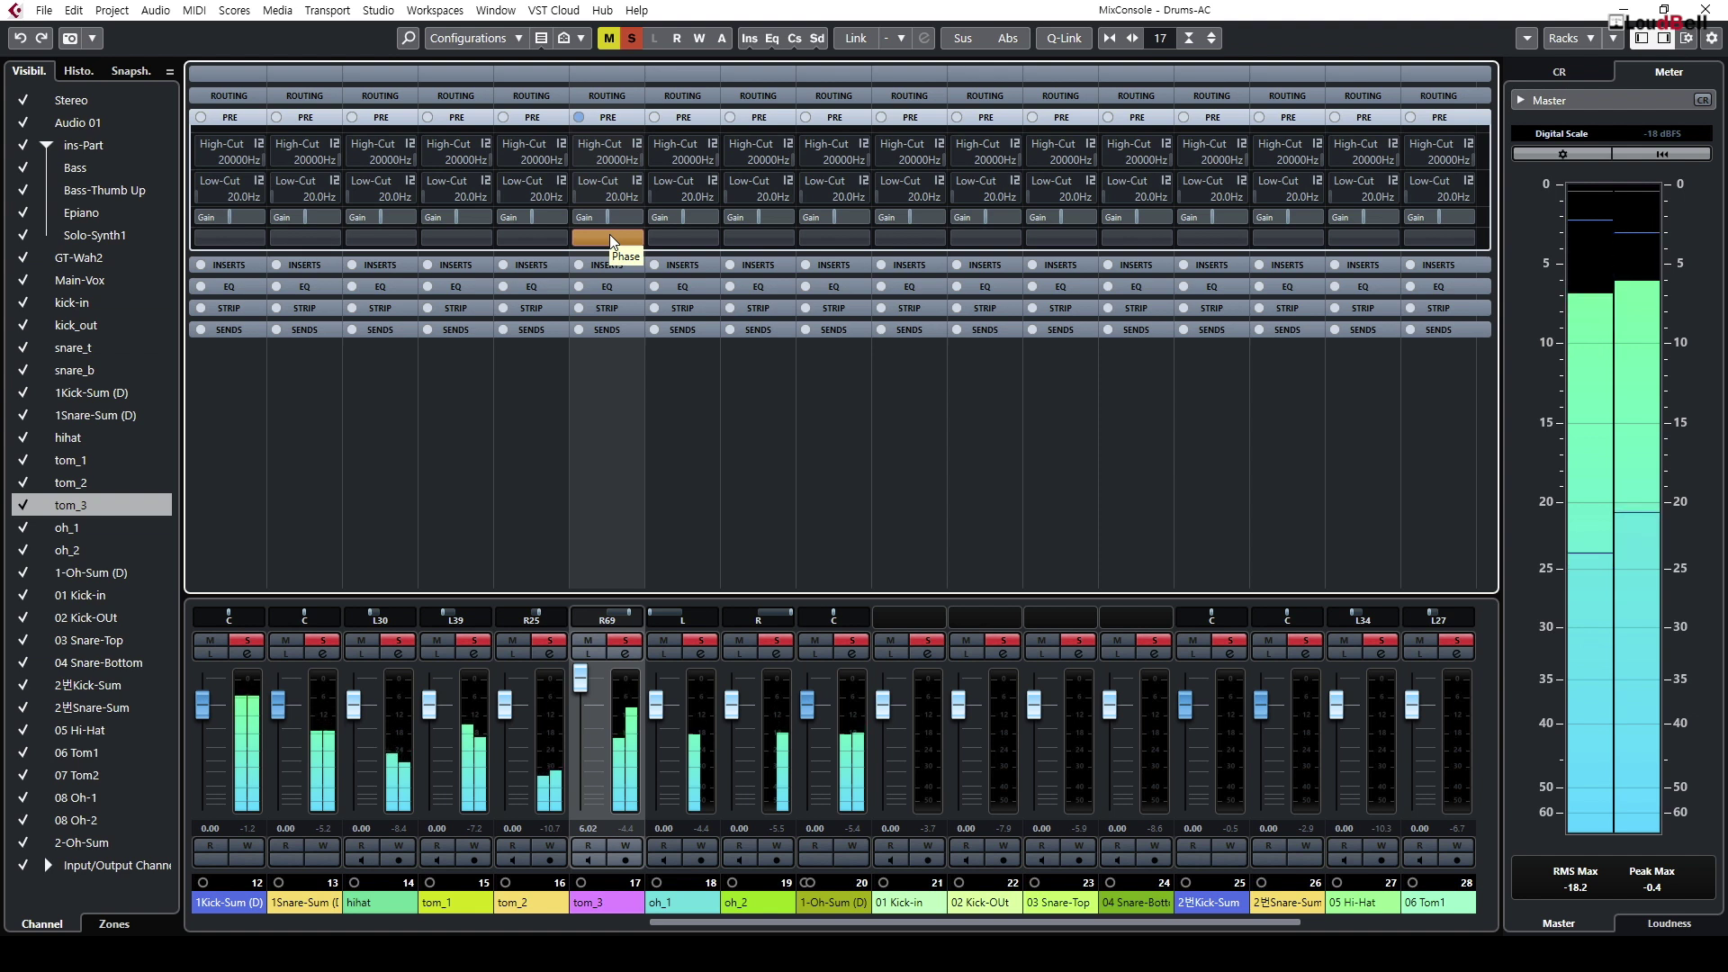
left_click(609, 237)
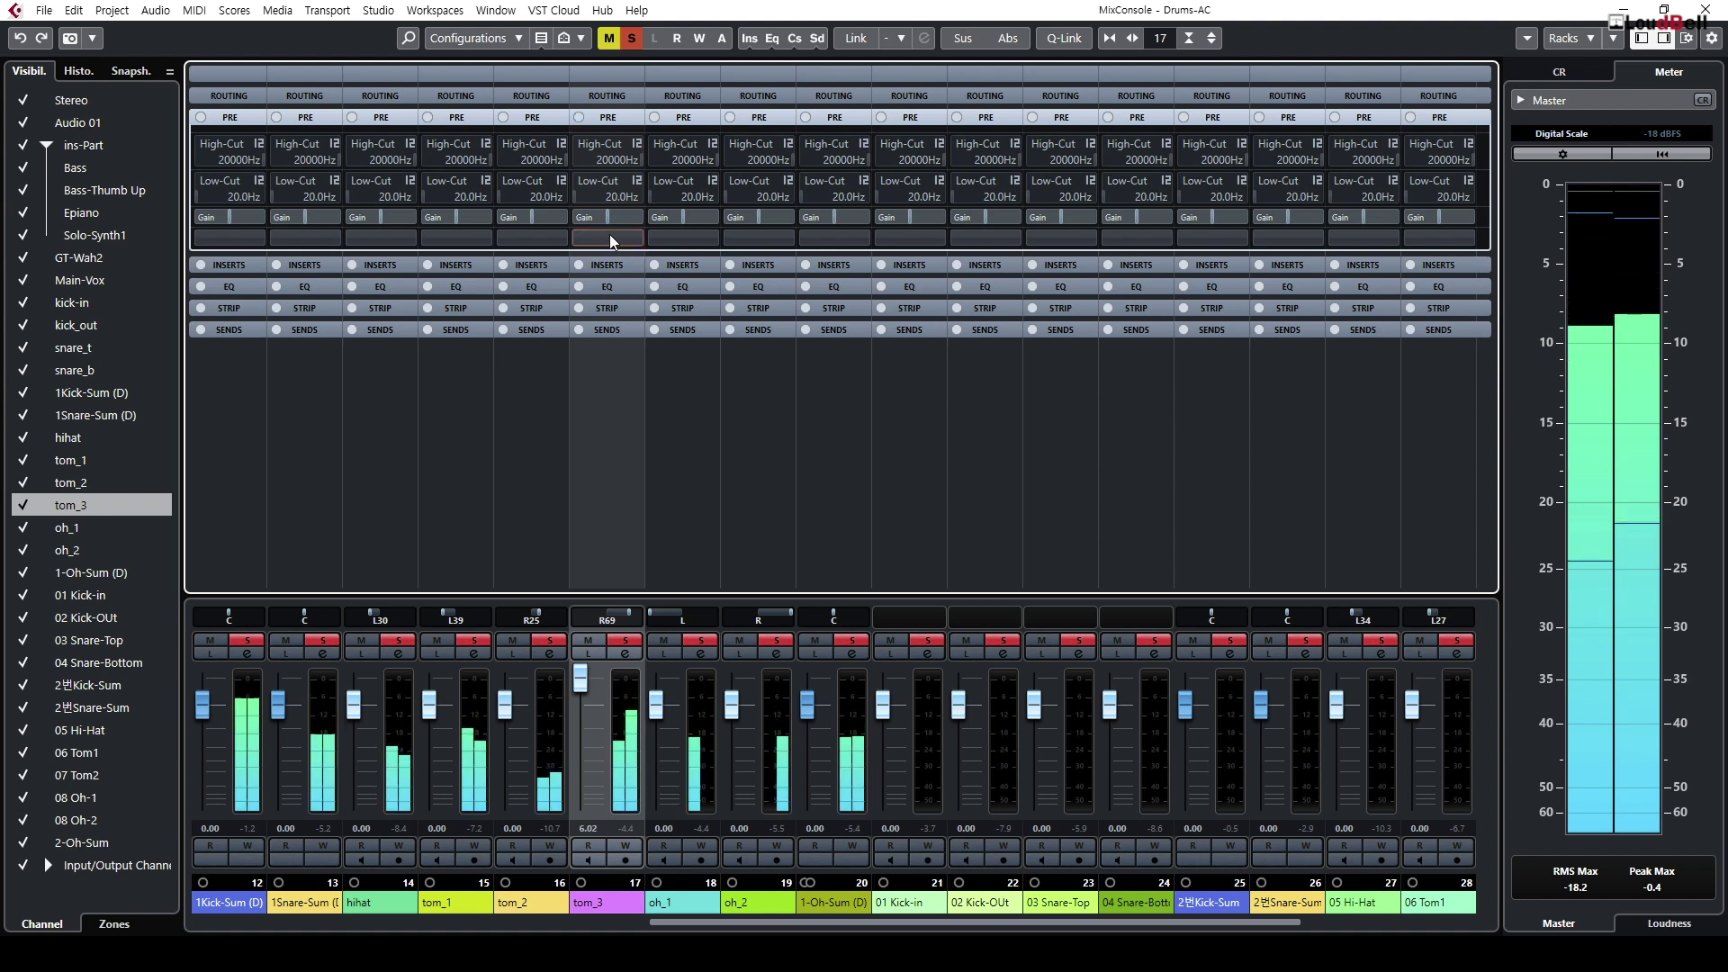
left_click(610, 235)
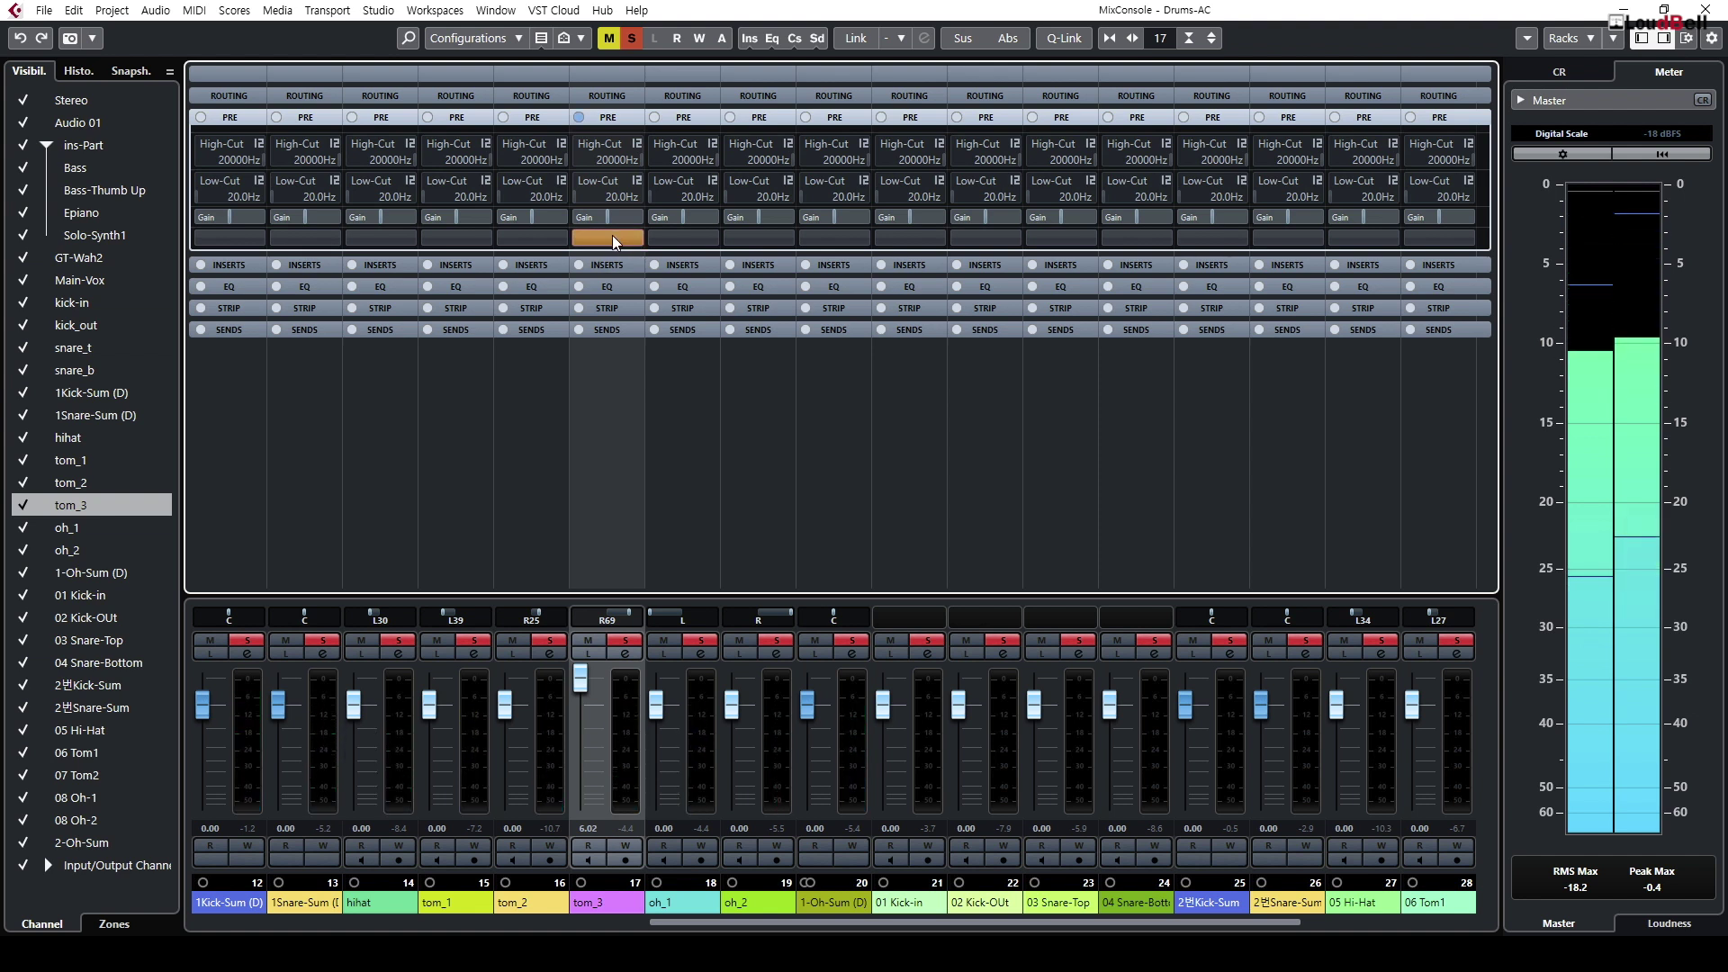
left_click(612, 235)
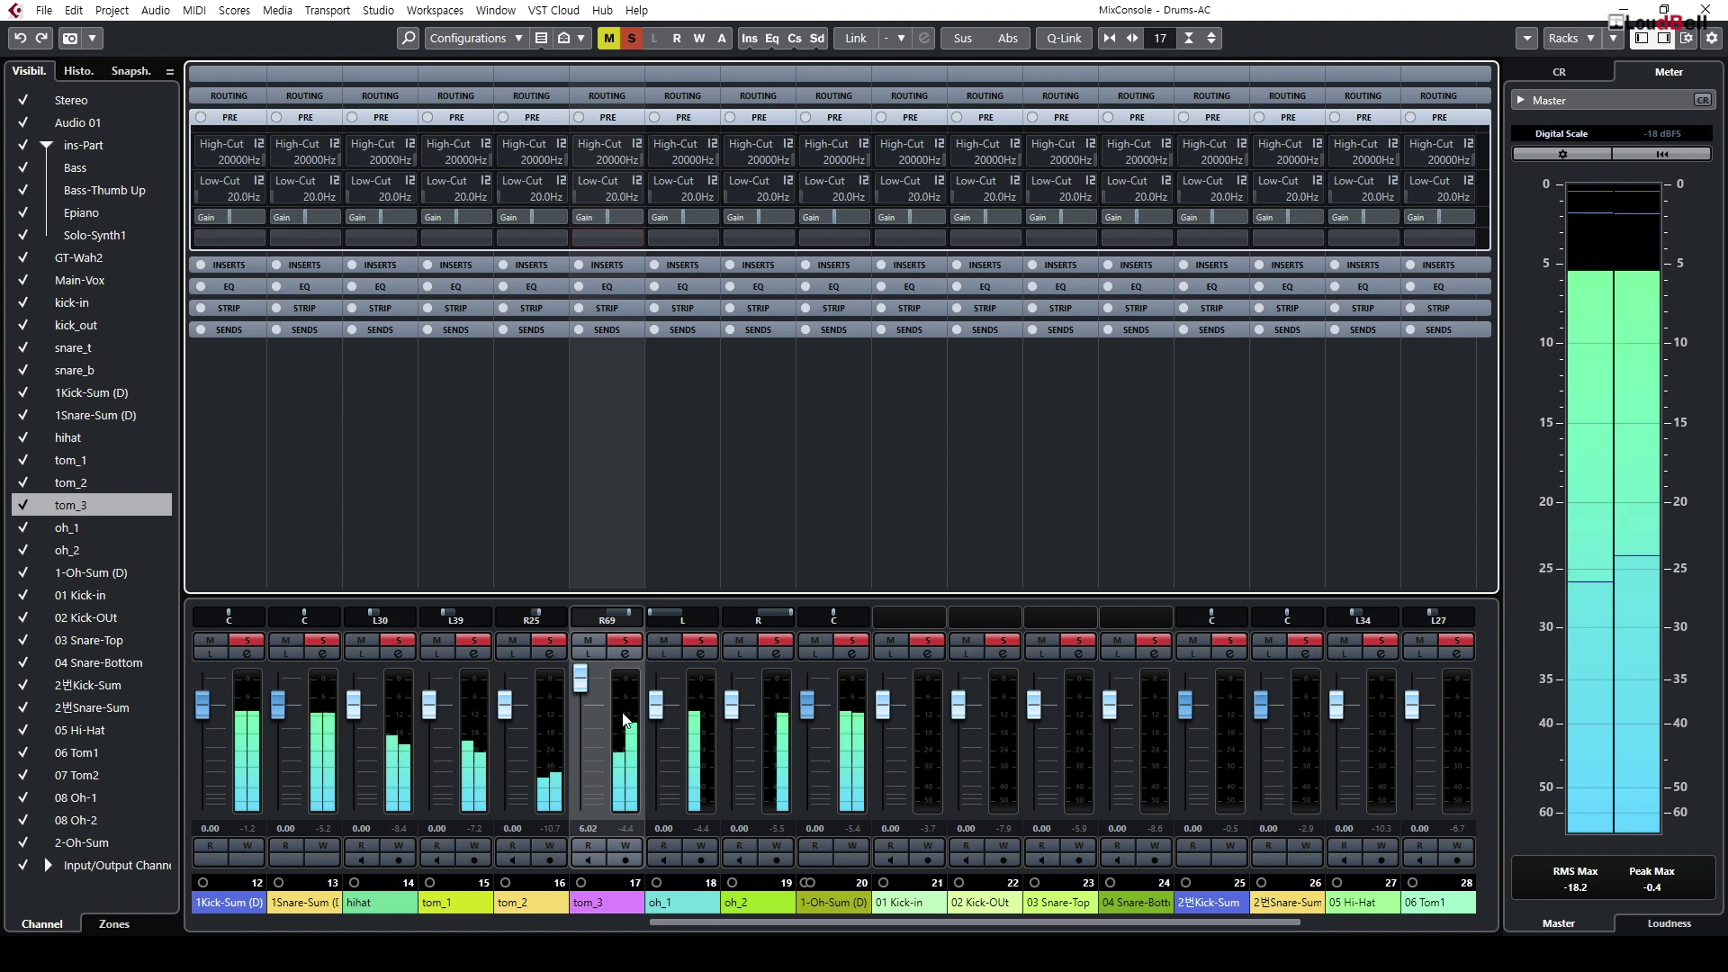
Step: Reset the tom_3 fader to 0.00 and invert the channel's phase
left_click(581, 684, "ctrl")
left_click(609, 236)
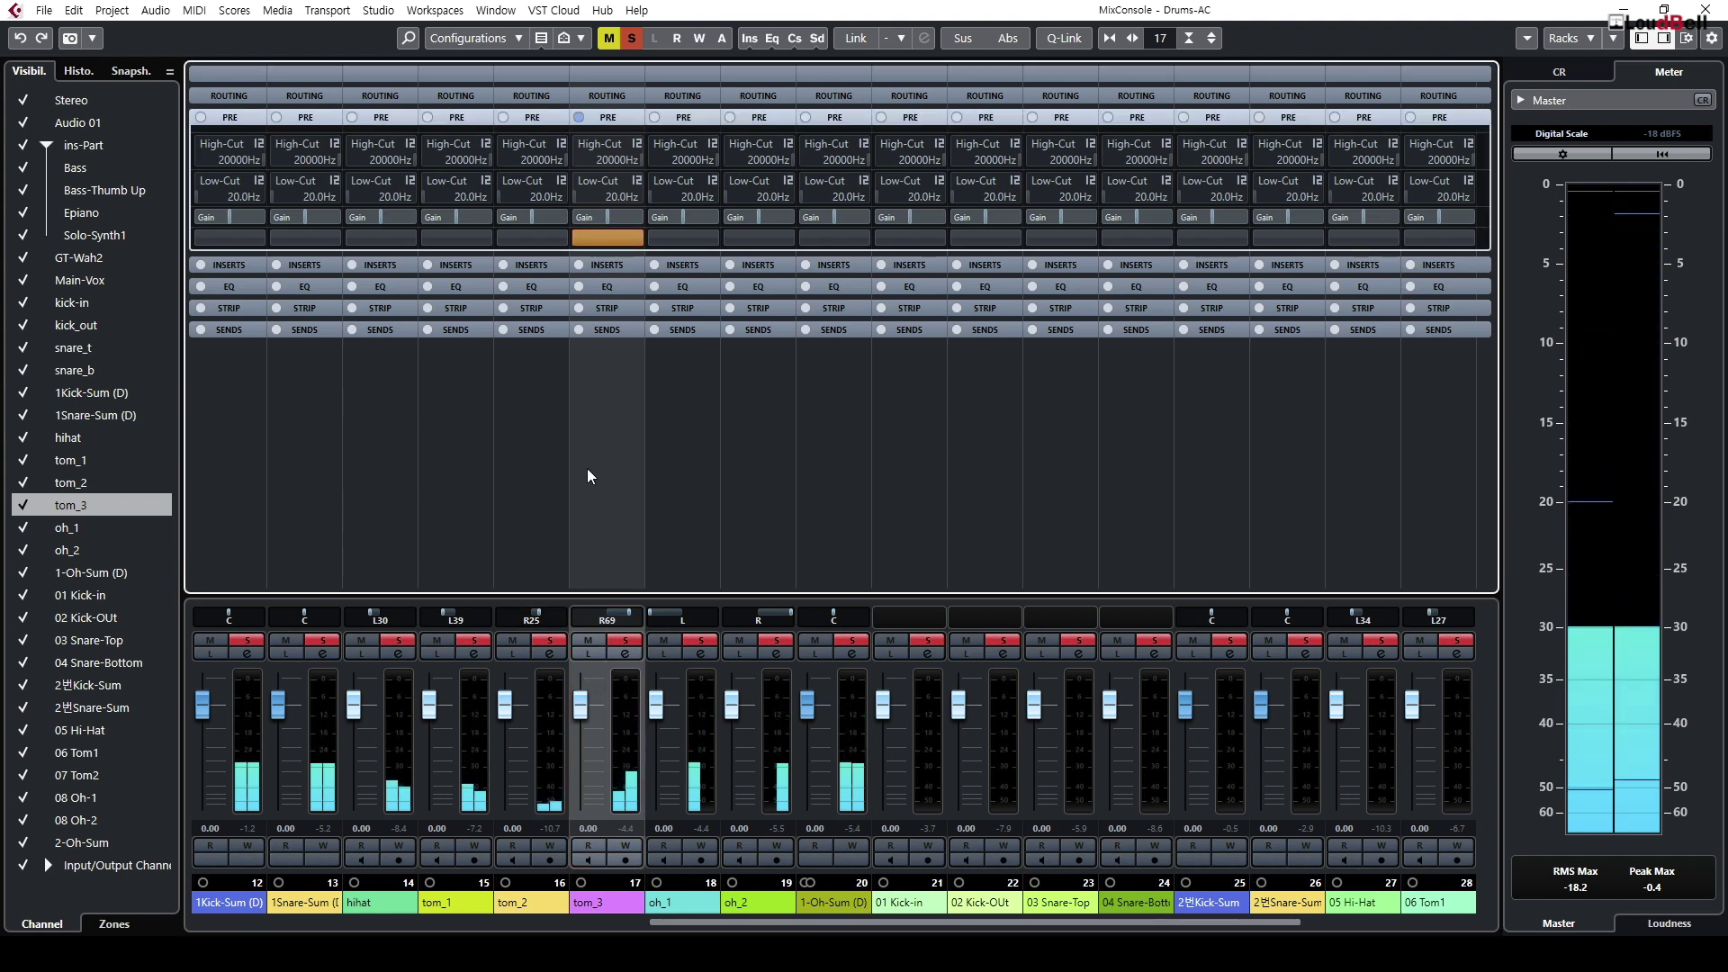
key("space")
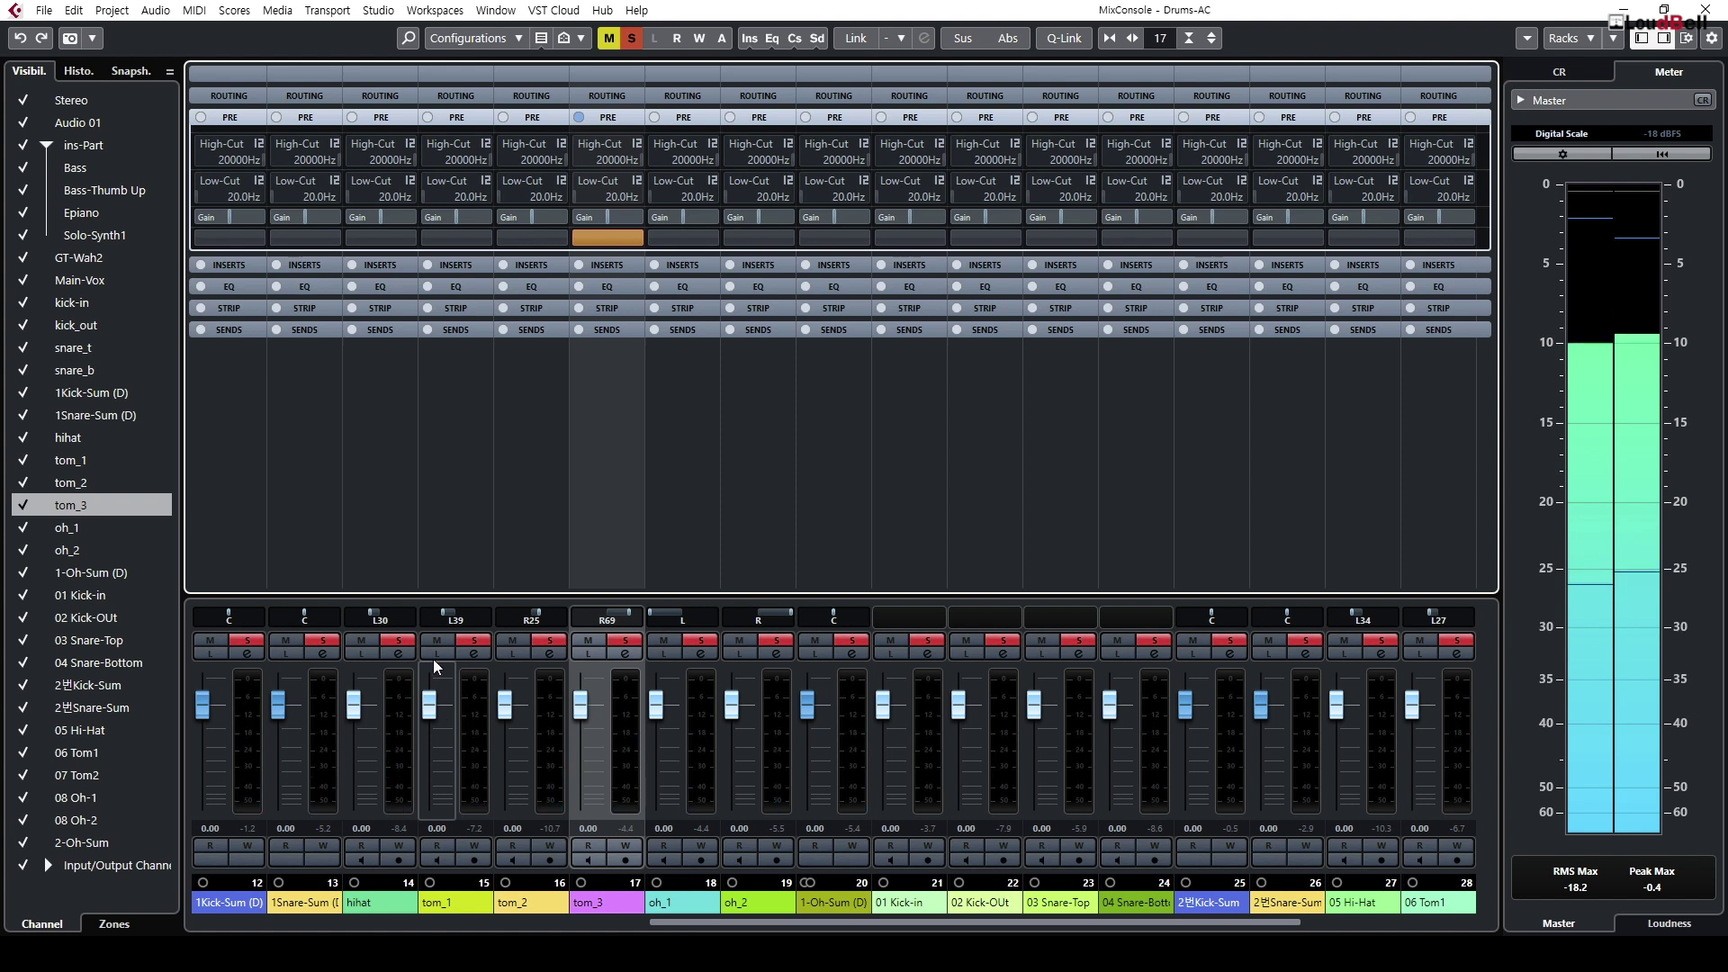
Step: Try tom_1 at 6.02 with its phase inverted and normal, and restore its phase and 0.00 level
left_click_drag(432, 707, 494, 252)
left_click(445, 237)
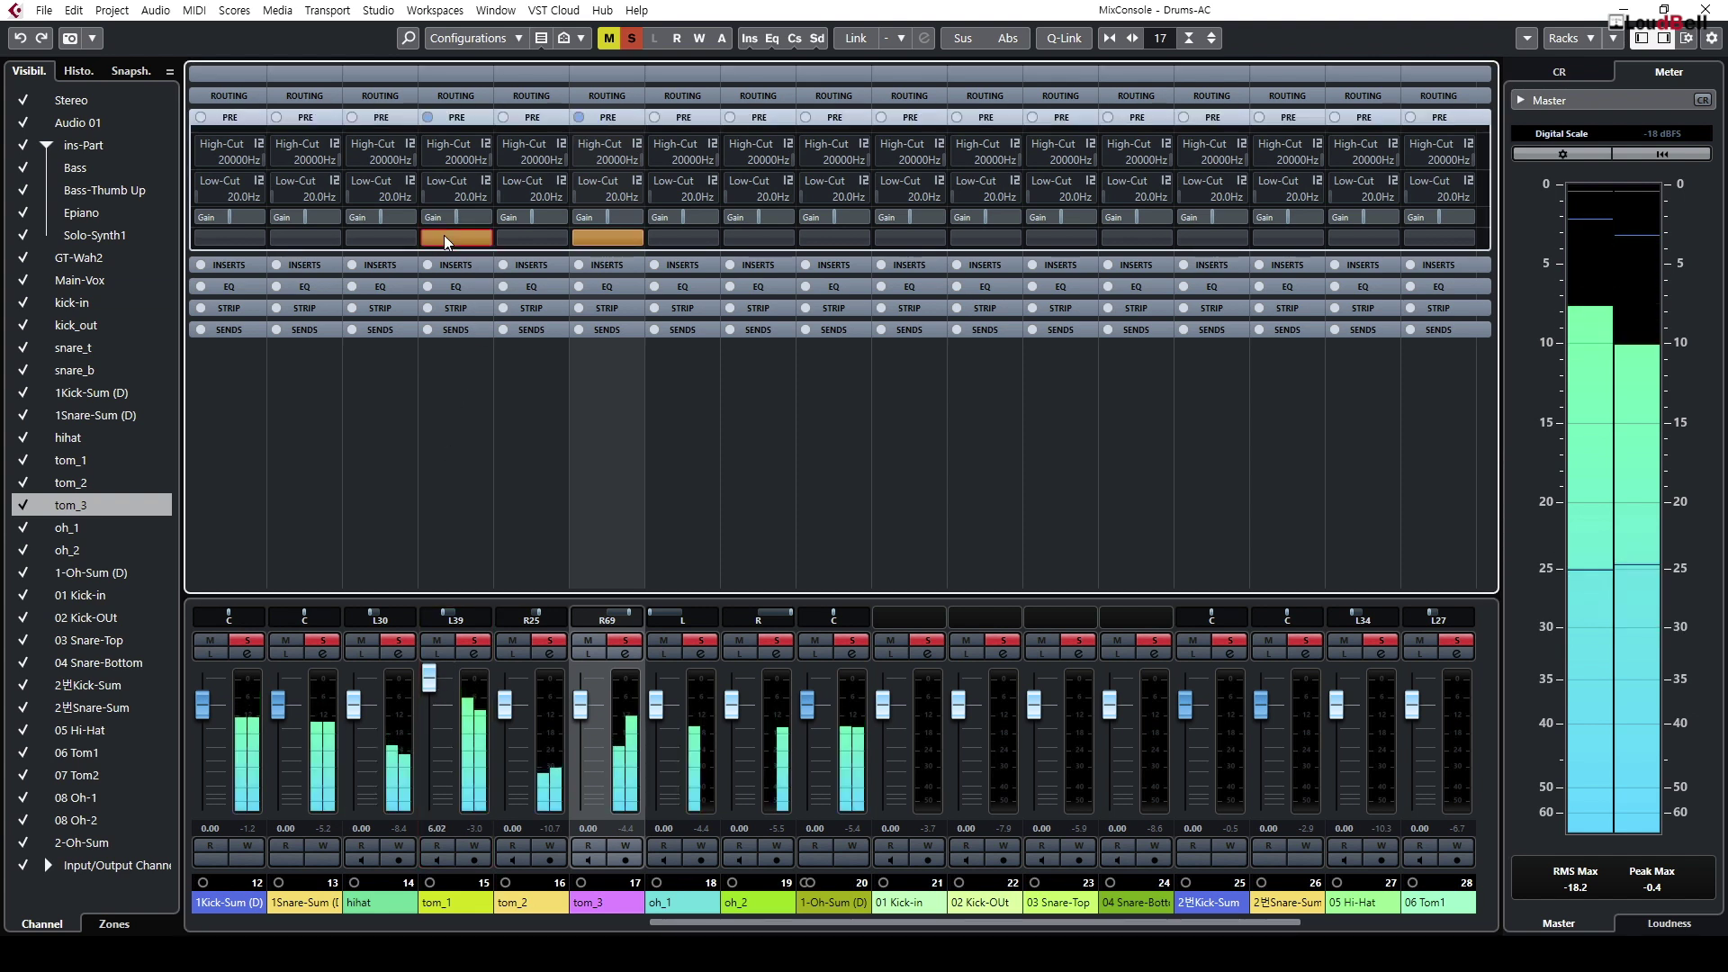
left_click(447, 239)
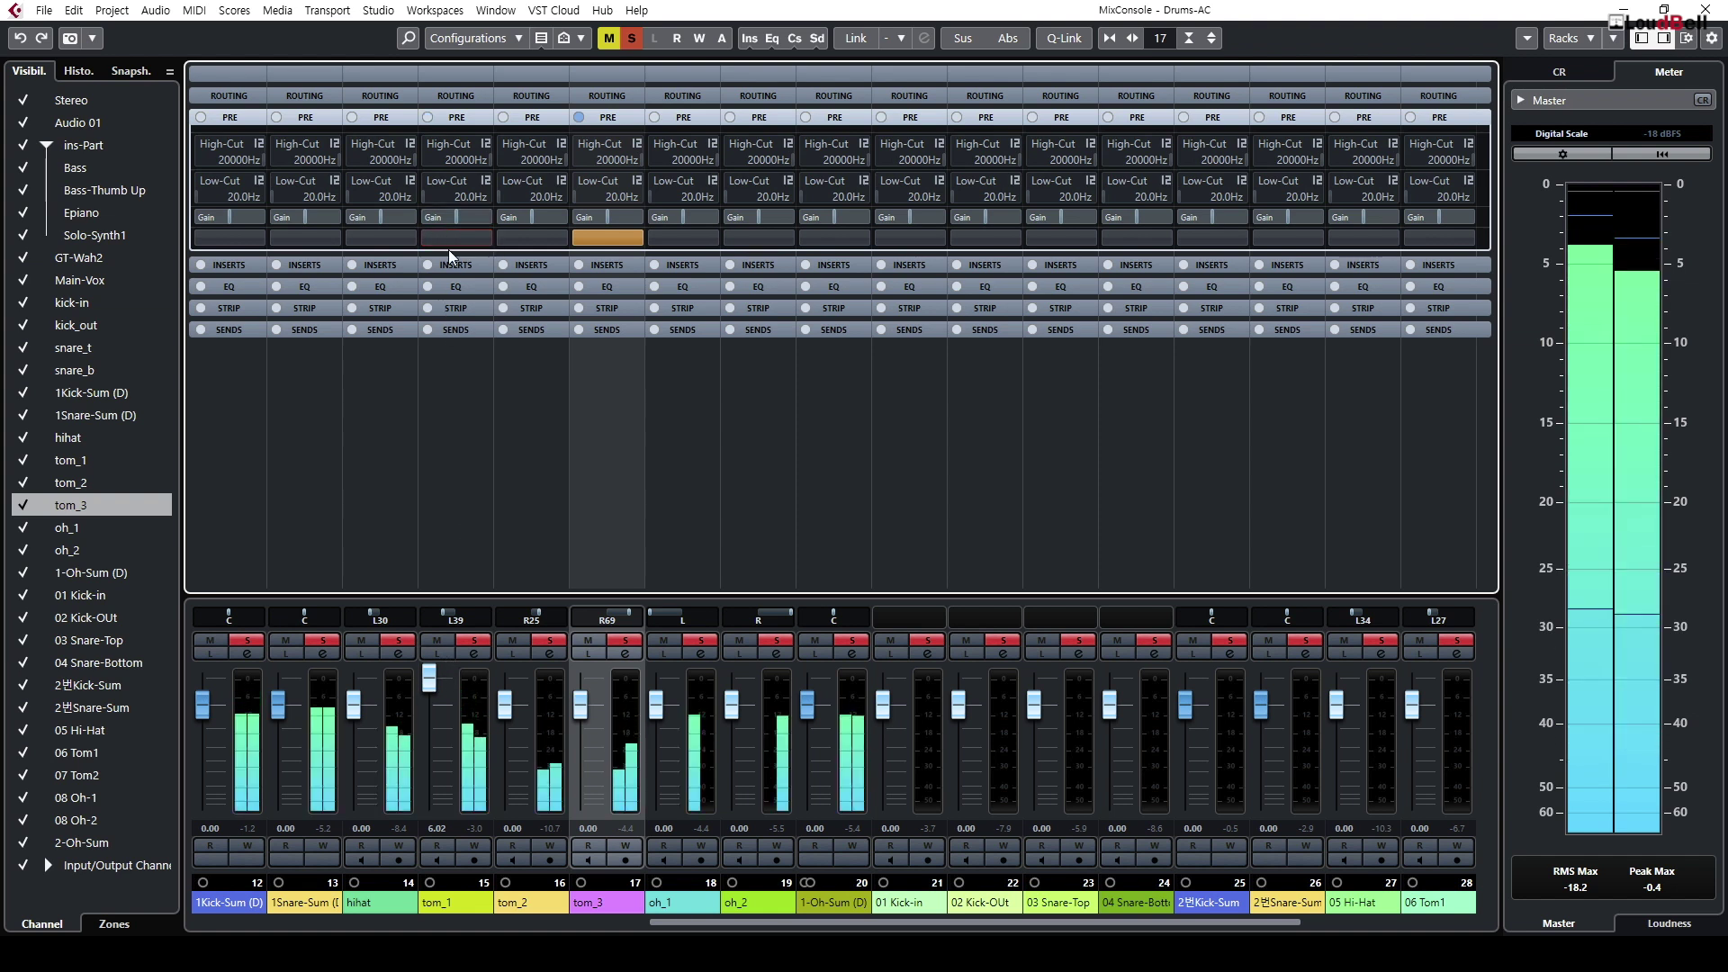
left_click(453, 238)
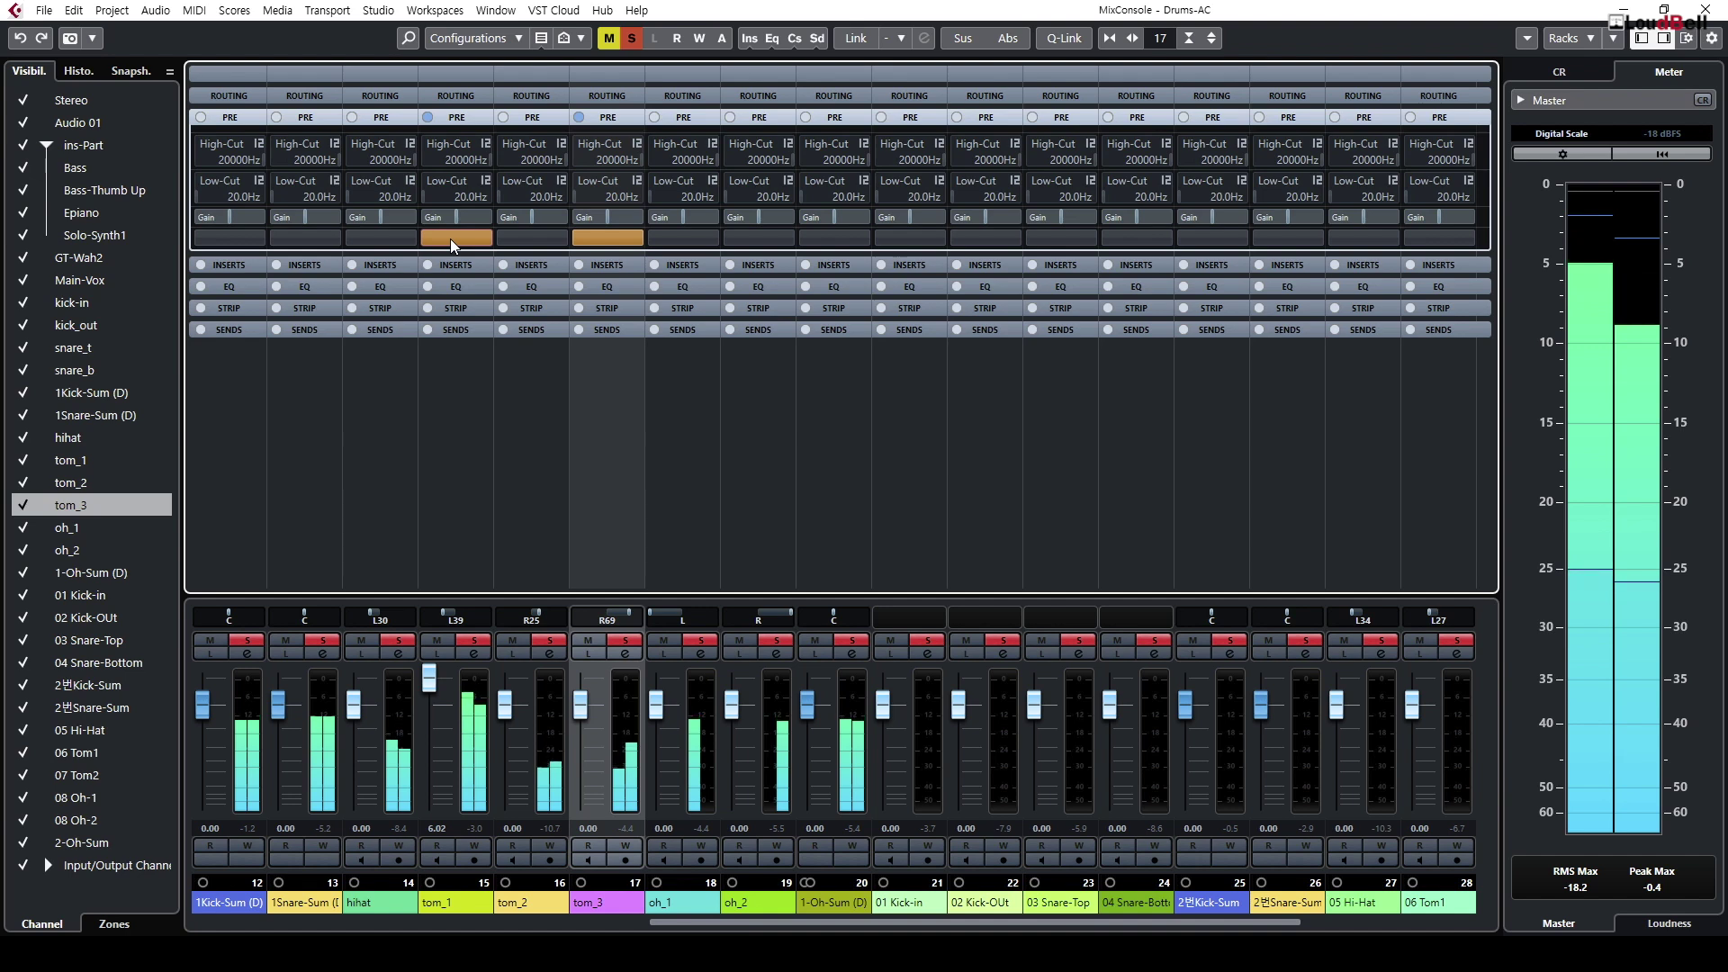
left_click(452, 239)
left_click(429, 677, "ctrl")
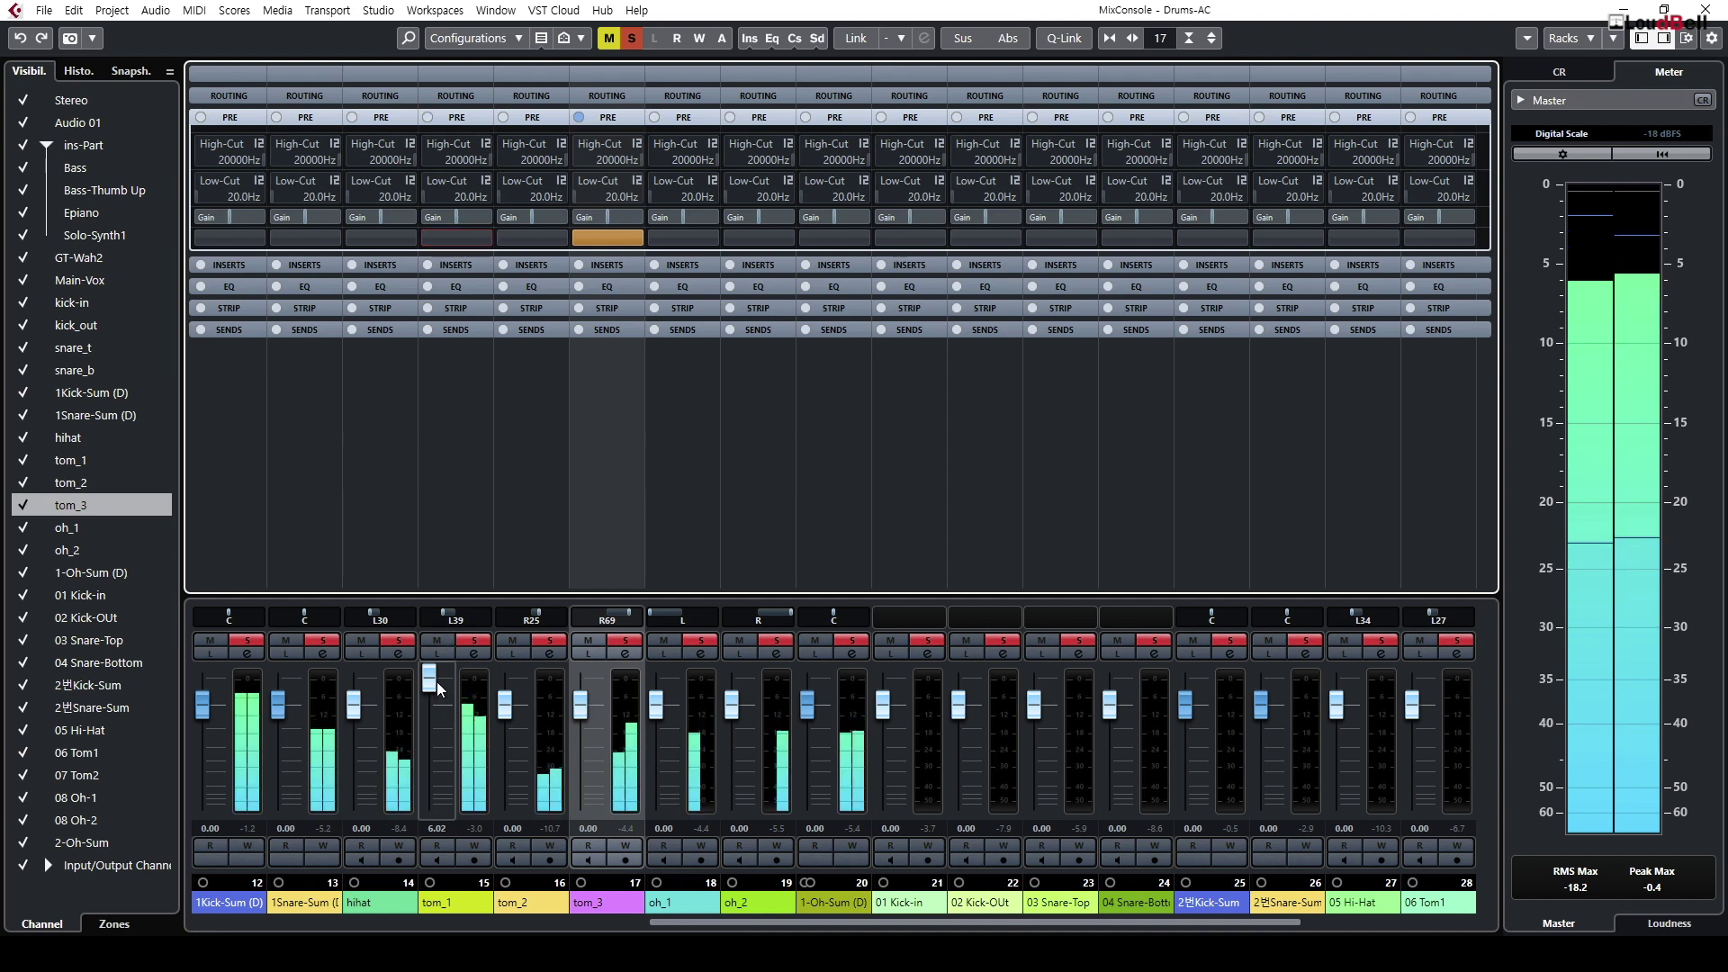
Step: Play the fill near bar 76 and compare tom_1 with inverted and normal phase in the mixer
key("F3")
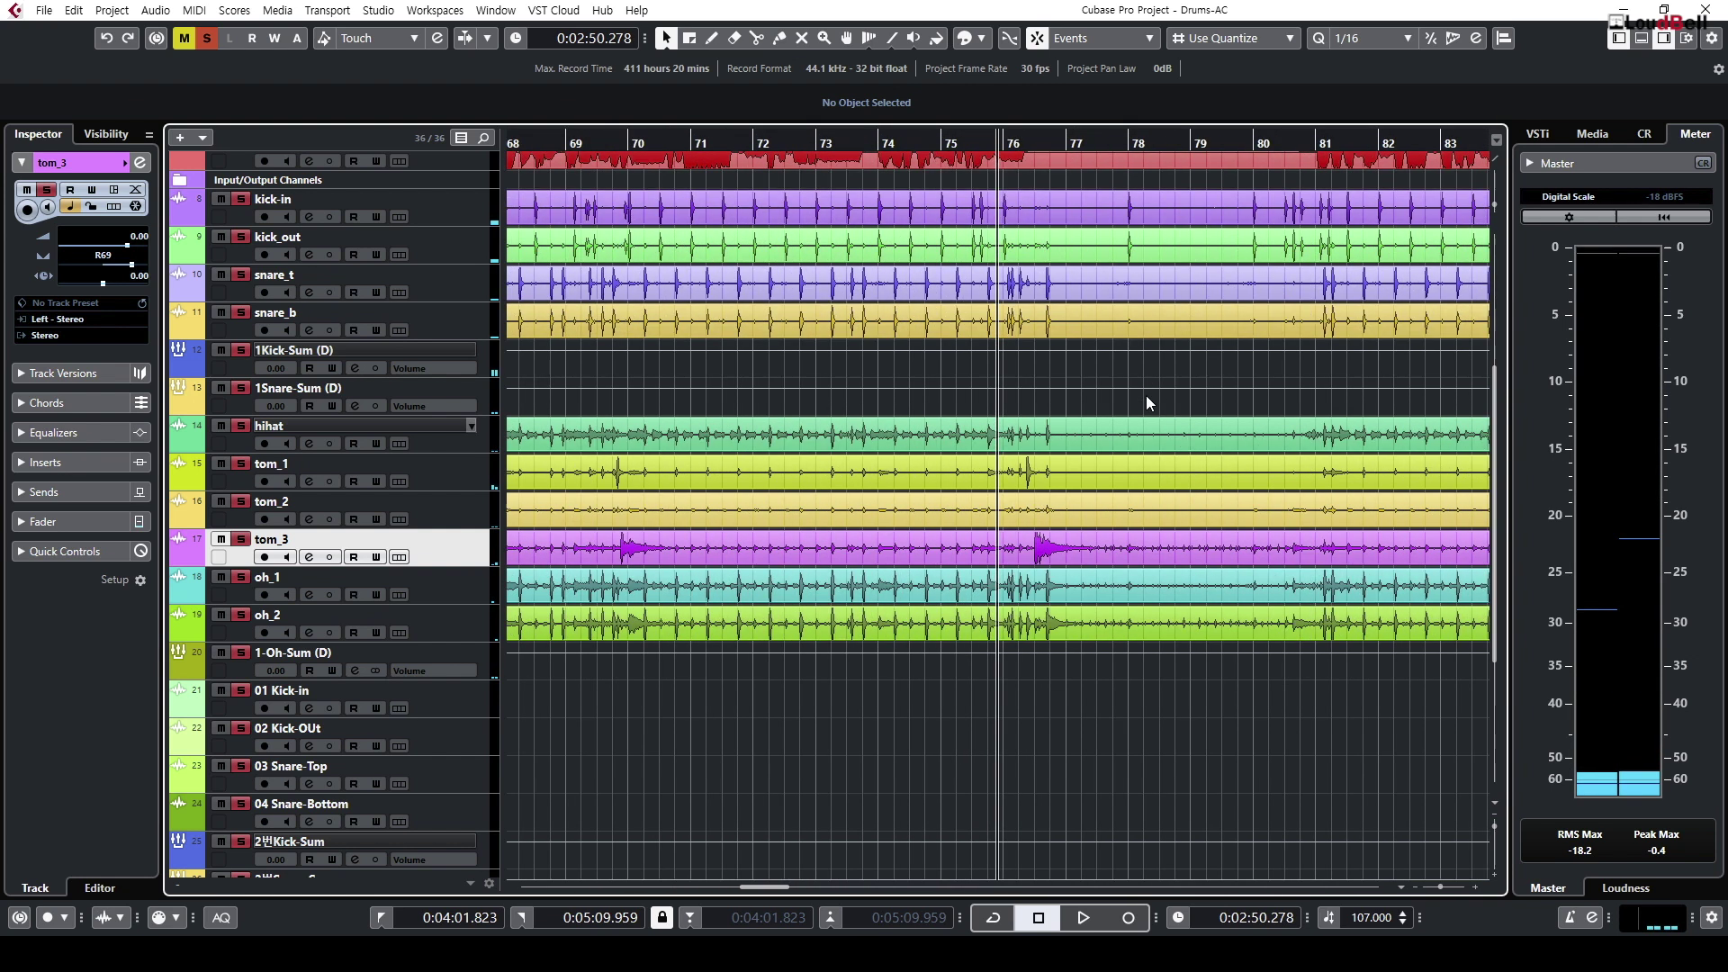
key("g")
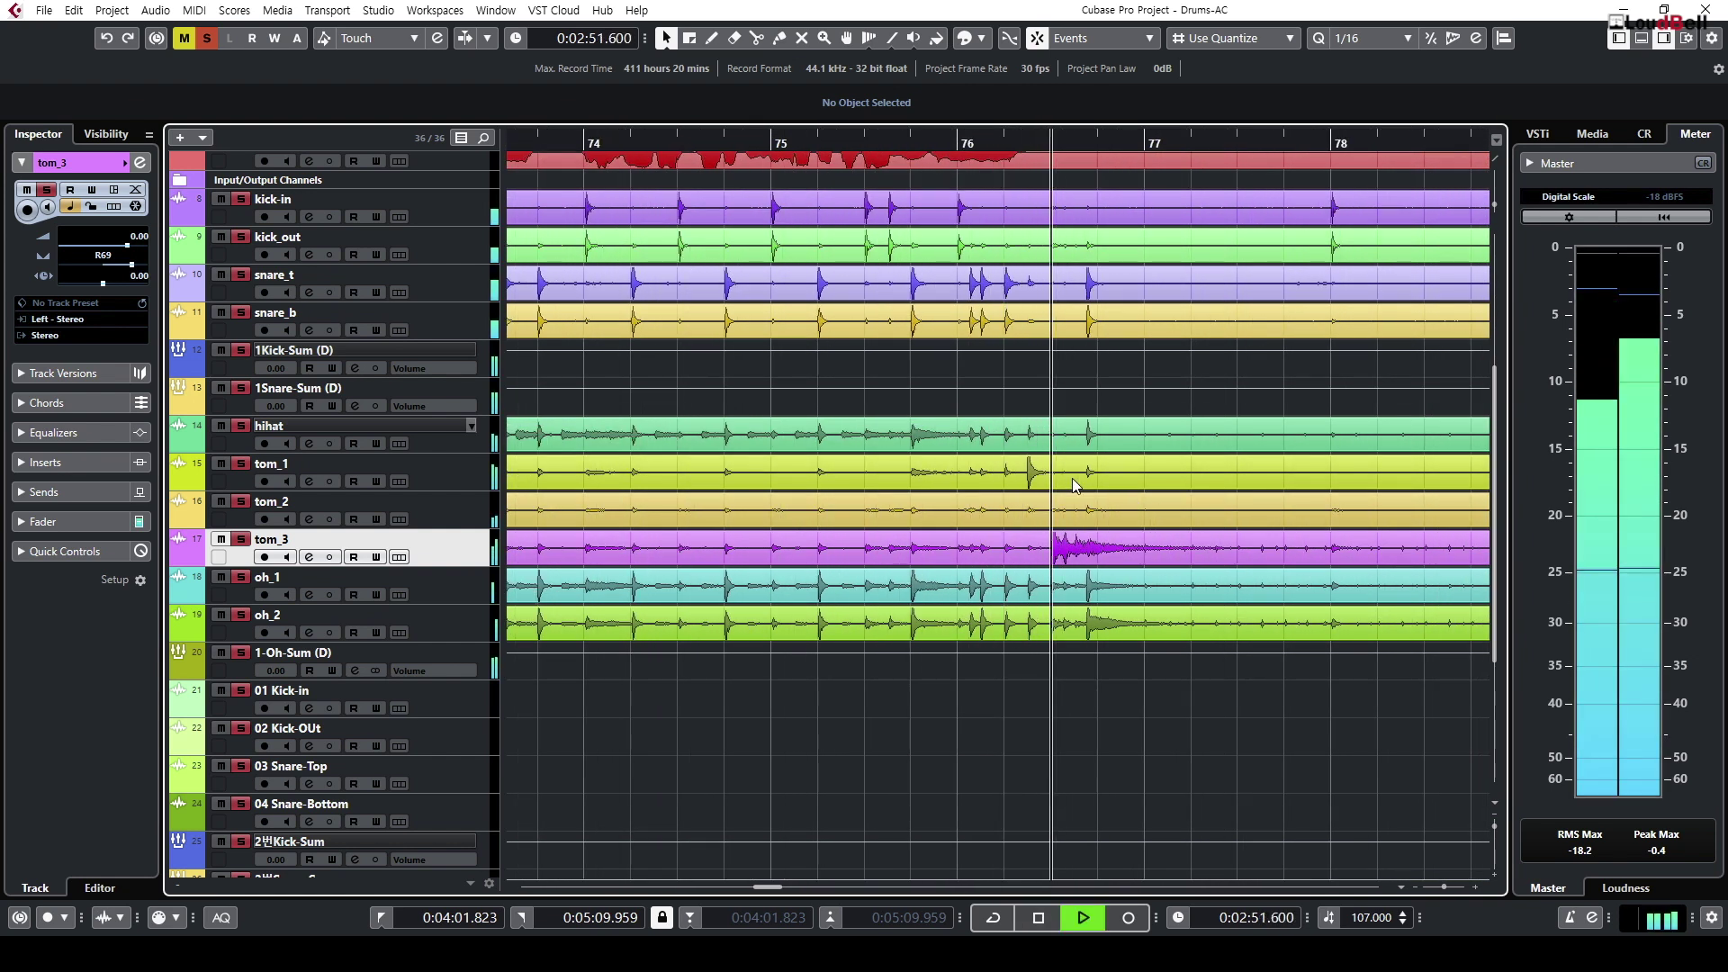
key("F3")
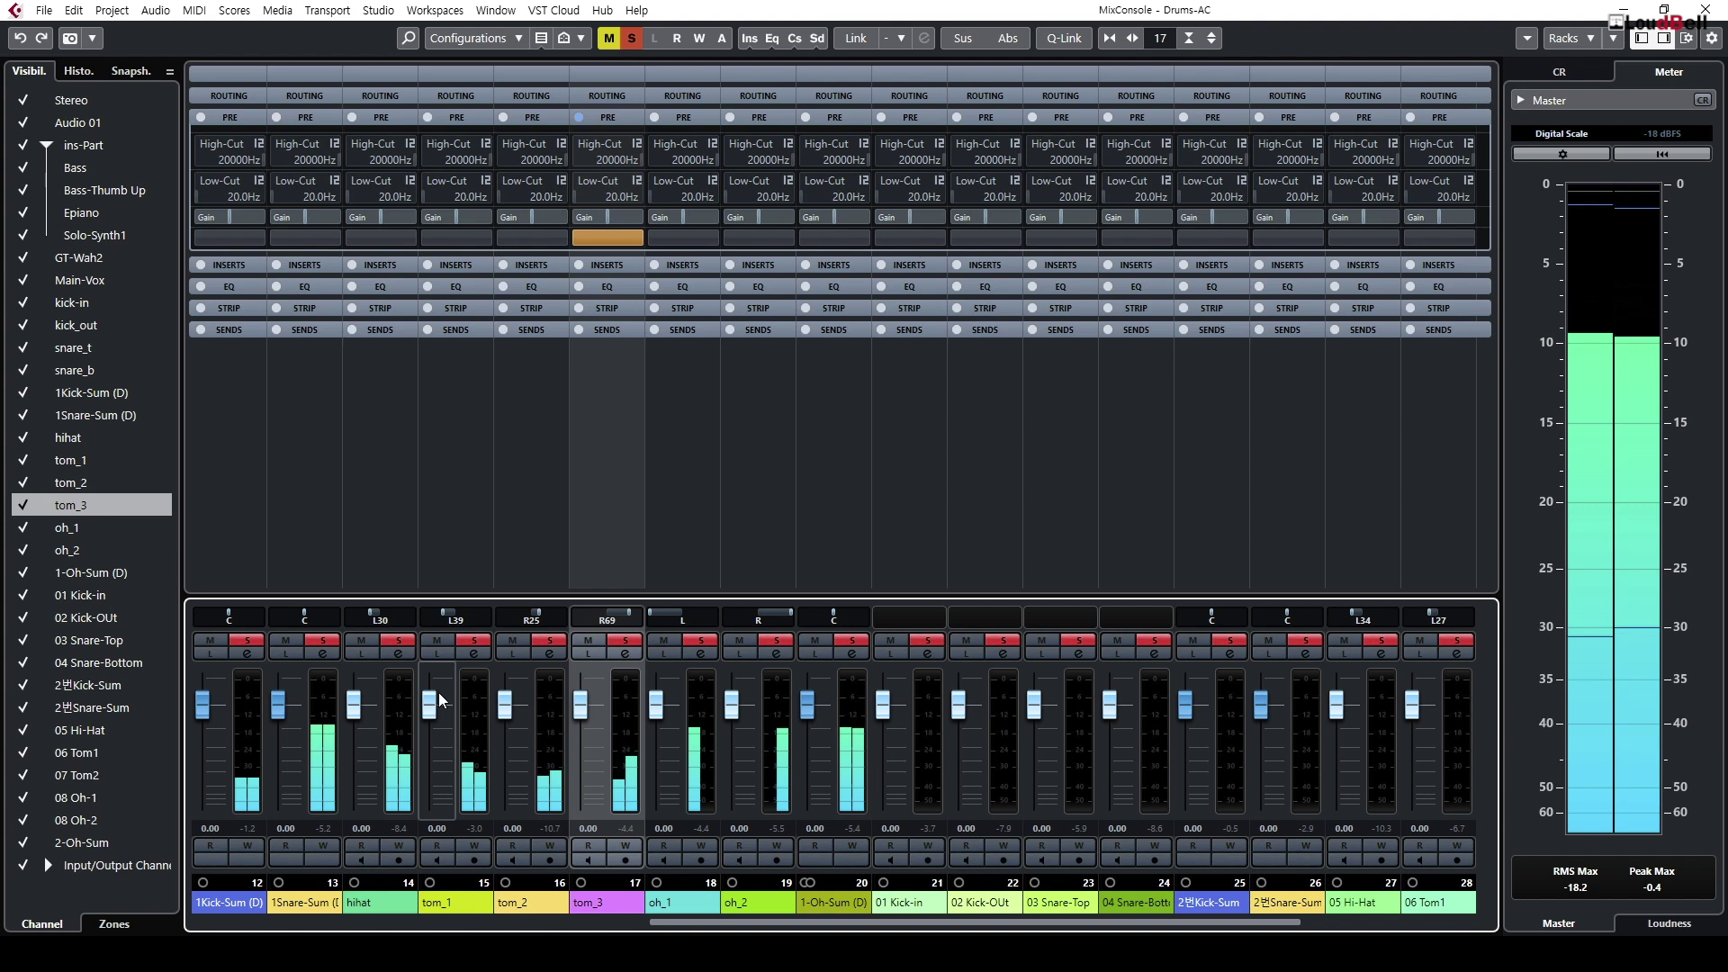
left_click(466, 238)
left_click(468, 238)
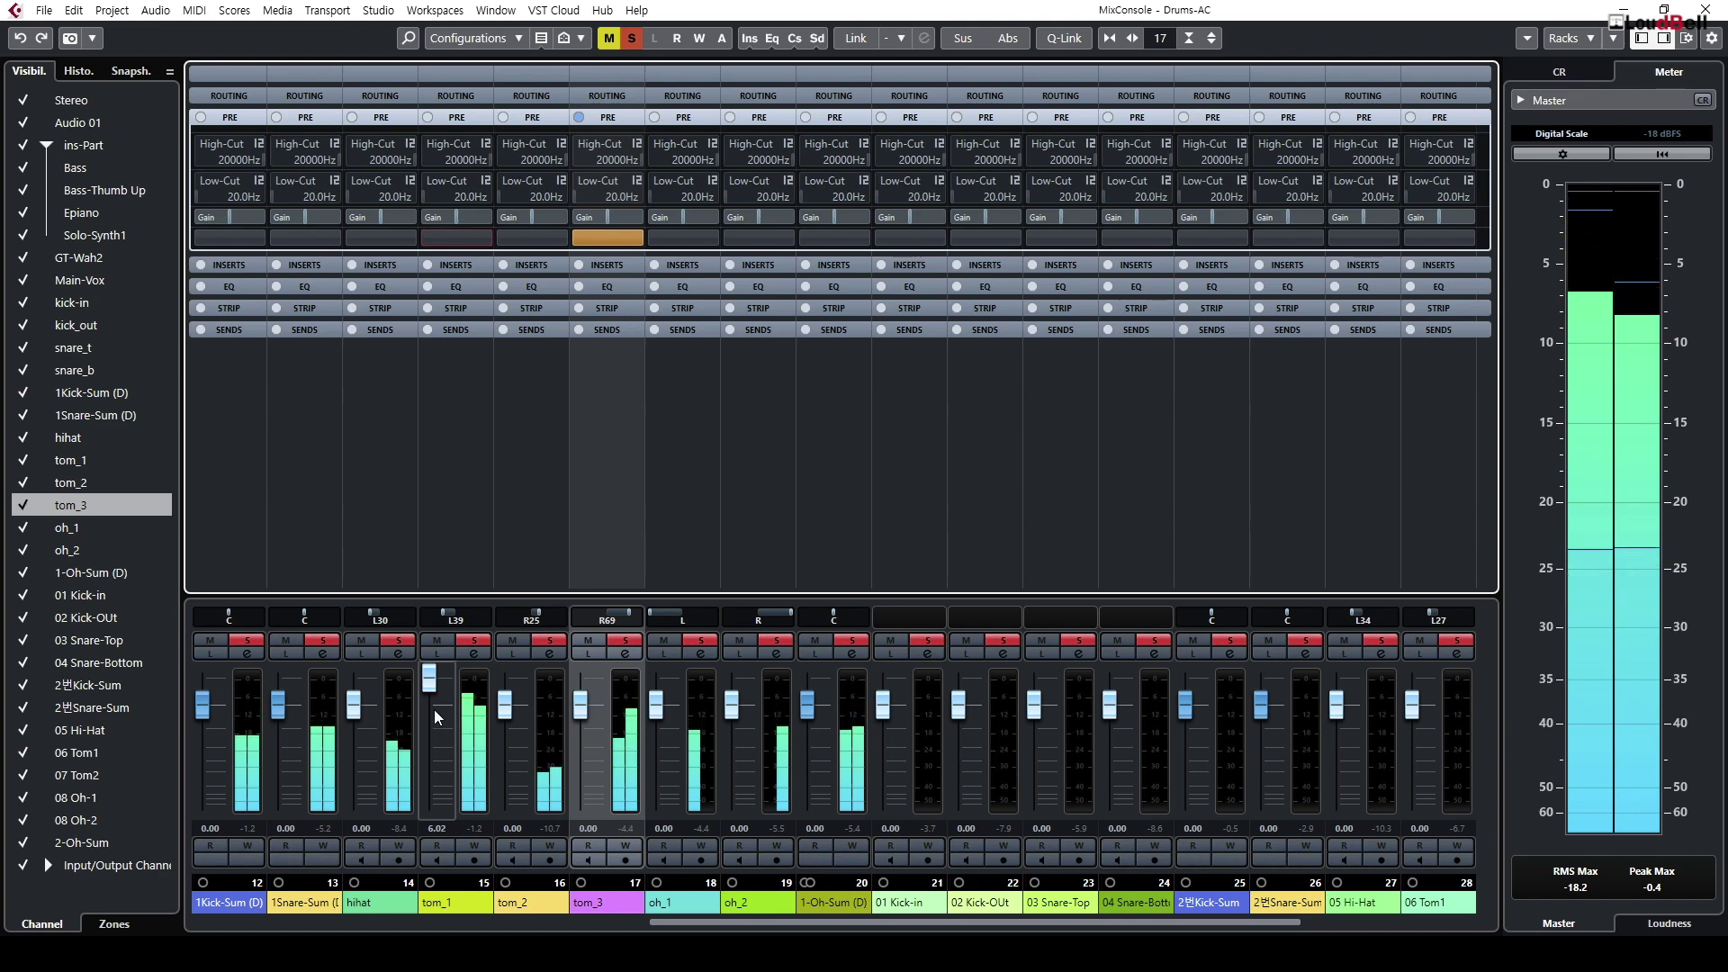
Step: Locate the tom_2 fill near bar 62 in the project and play the first recording from just before it
key("F3")
key("g")
key("g")
key("g")
key("g")
key("g")
key("g")
key("g")
key("g")
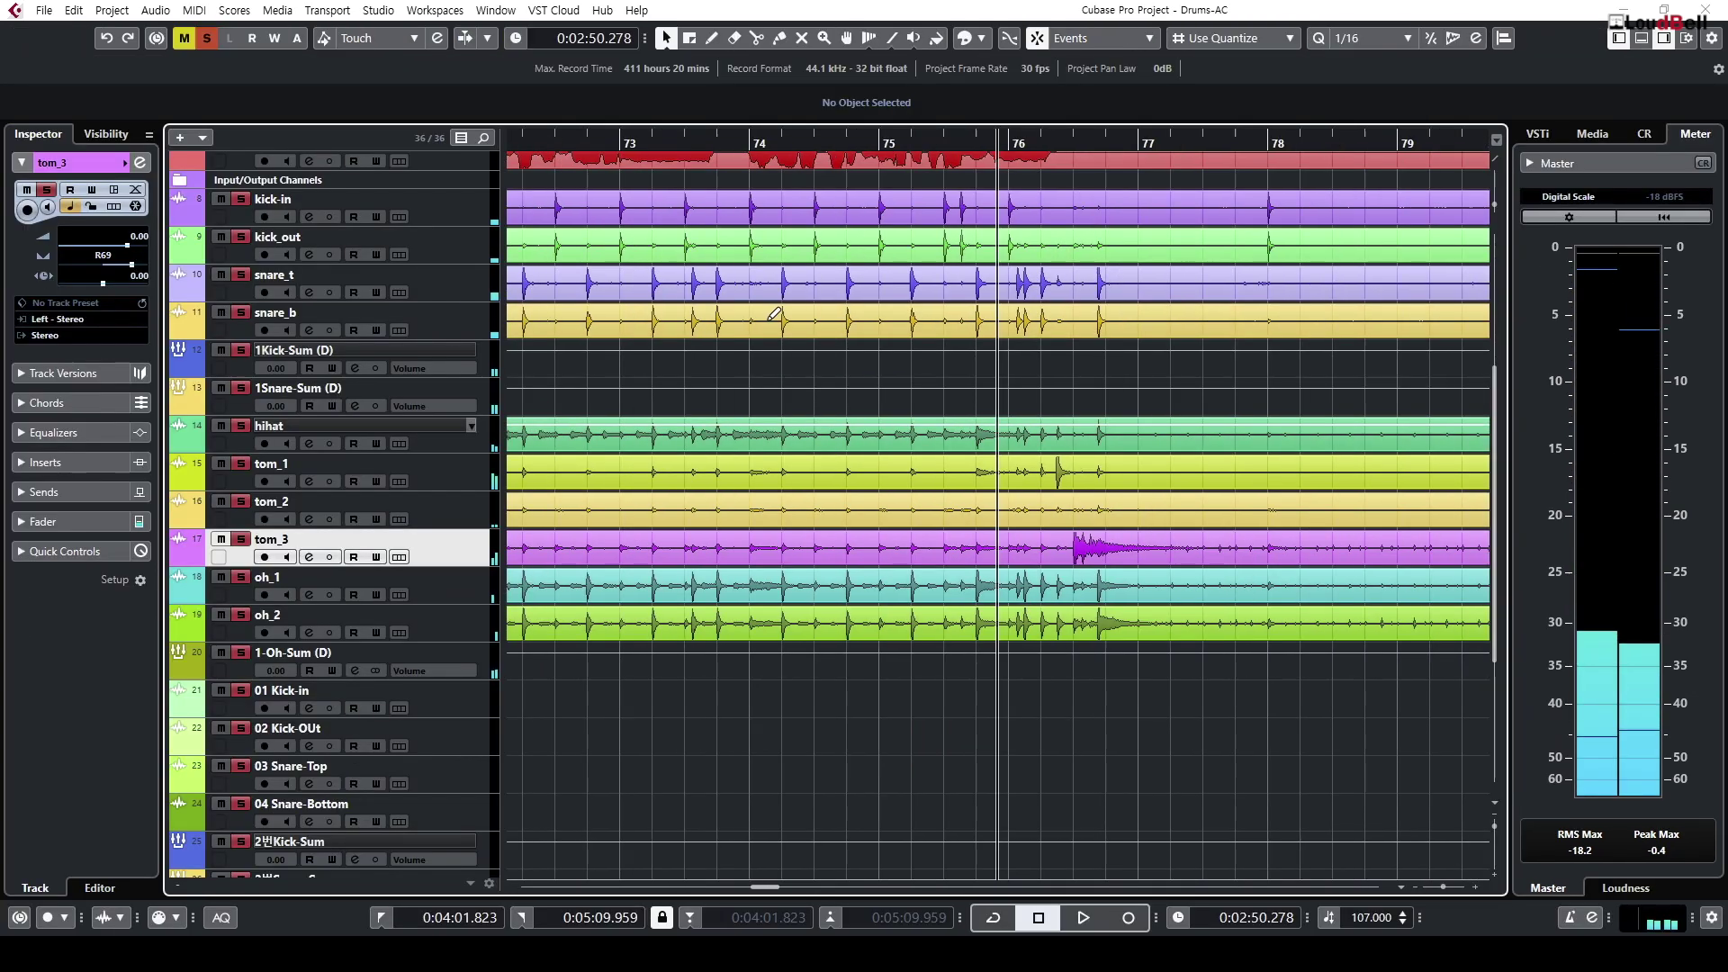
left_click_drag(861, 145, 940, 209)
key("space")
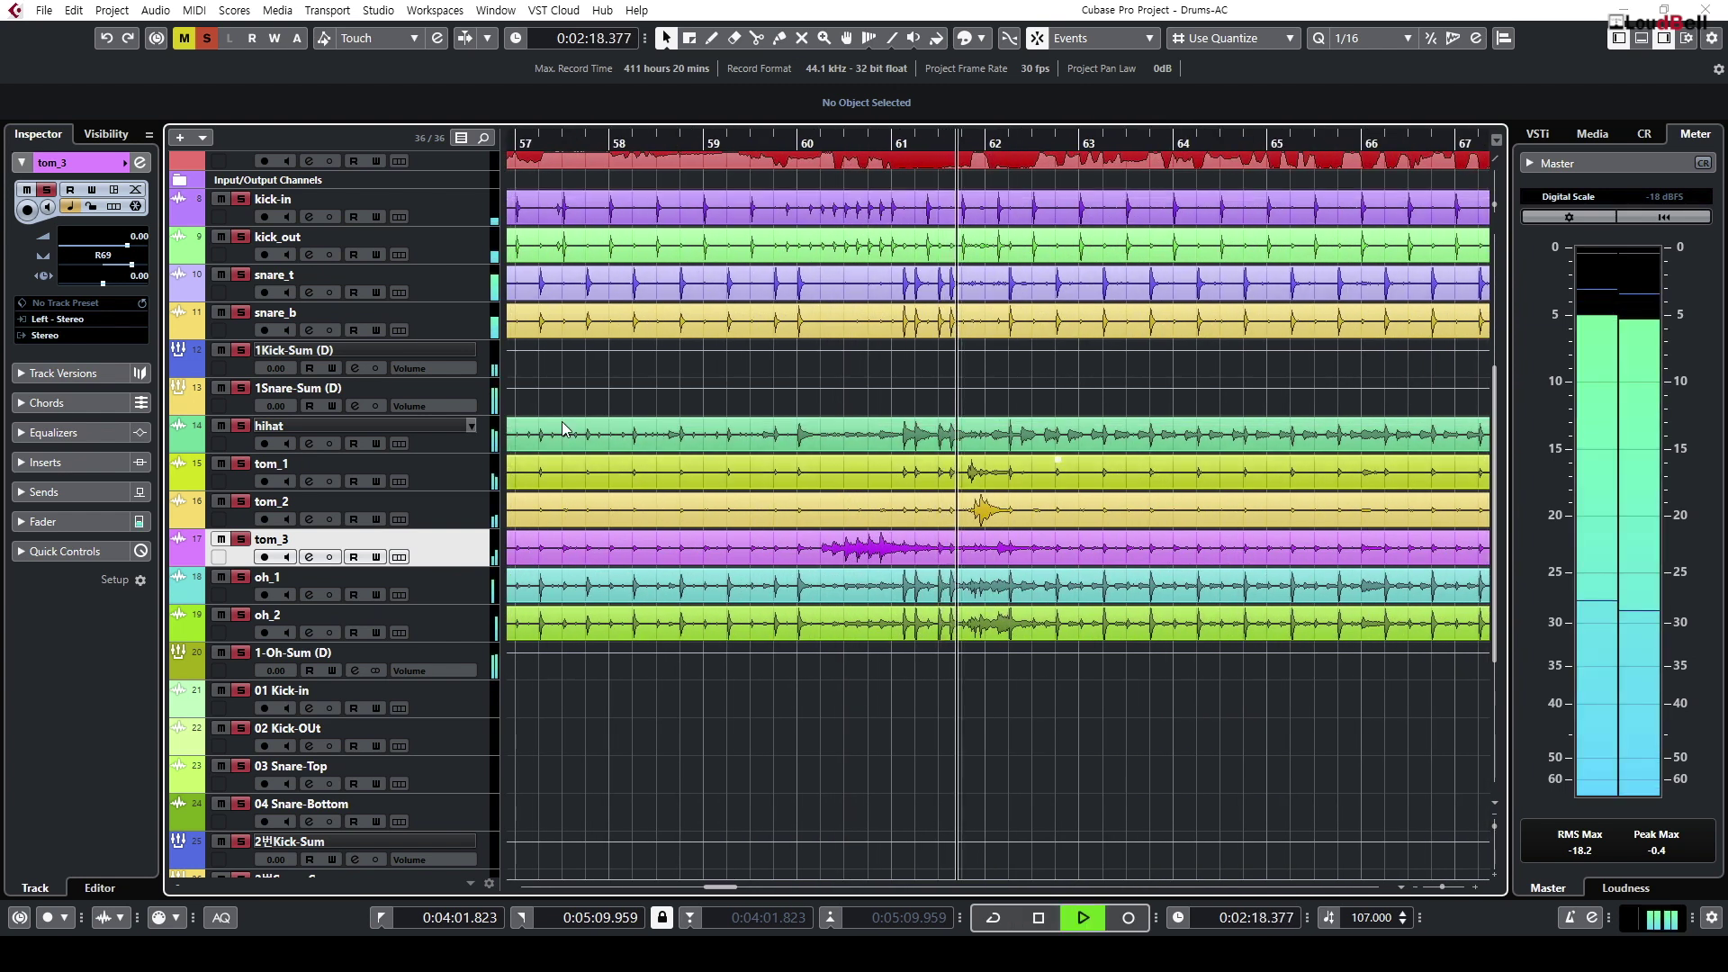
Step: Try tom_2 at 6.02 with its phase inverted and normal, restore its phase and 0.00 level, and reselect tom_3
key("F3")
left_click(529, 620)
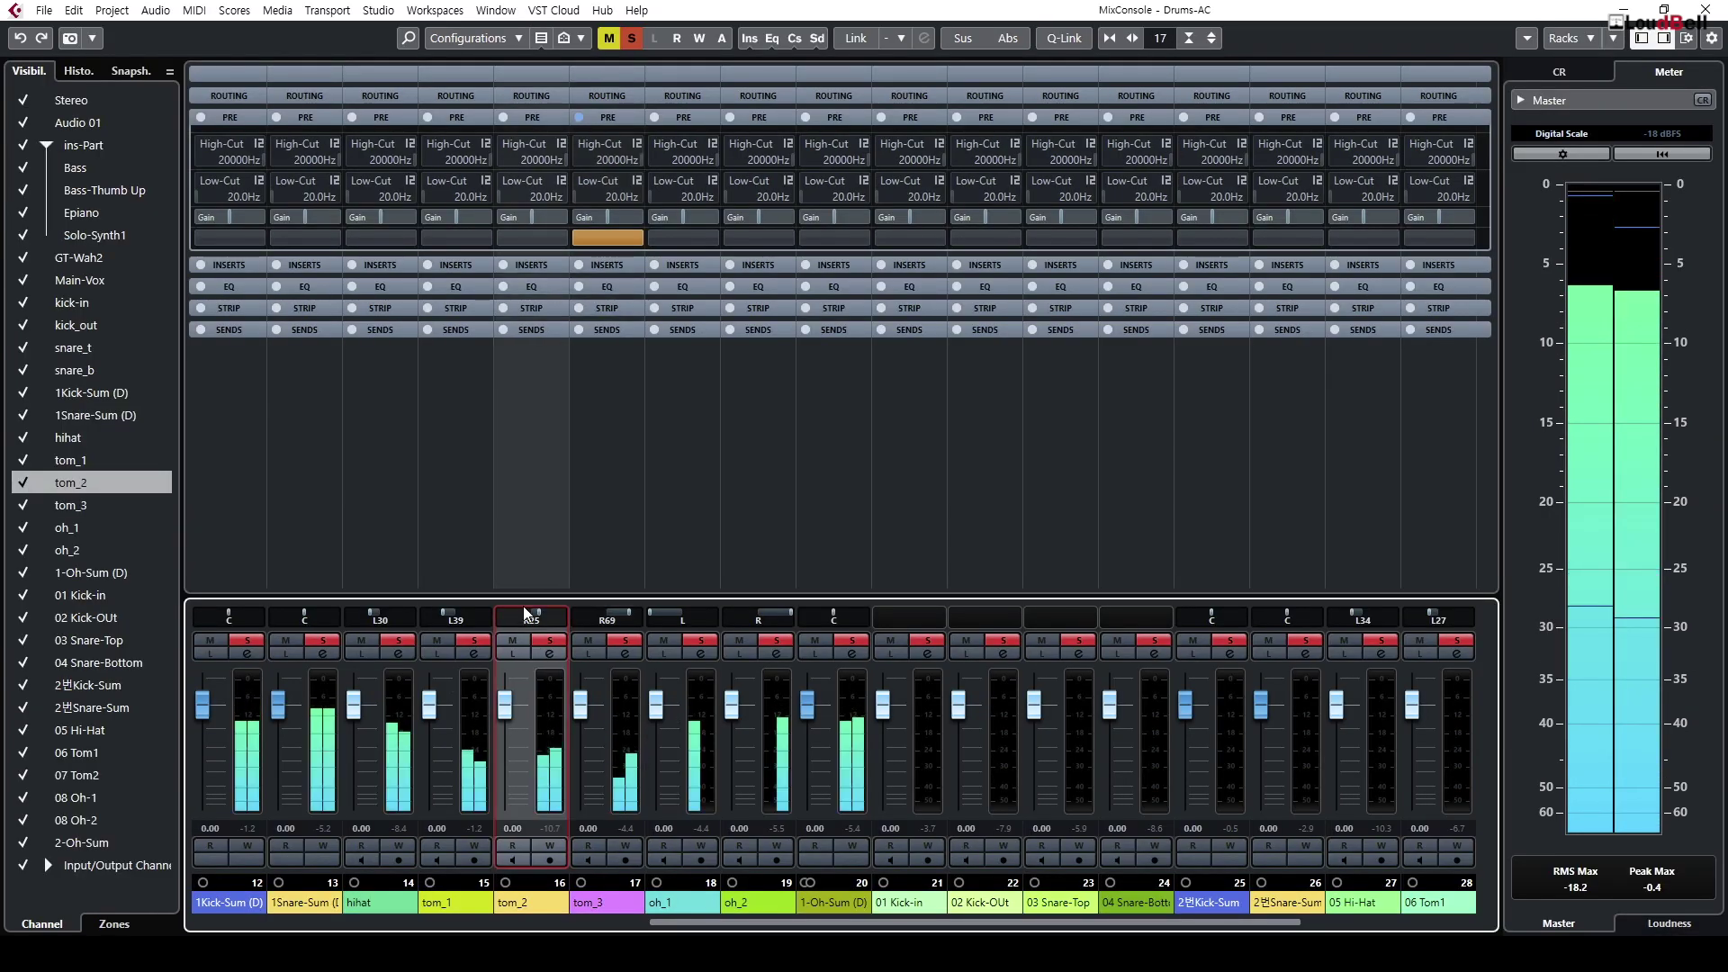
left_click(529, 236)
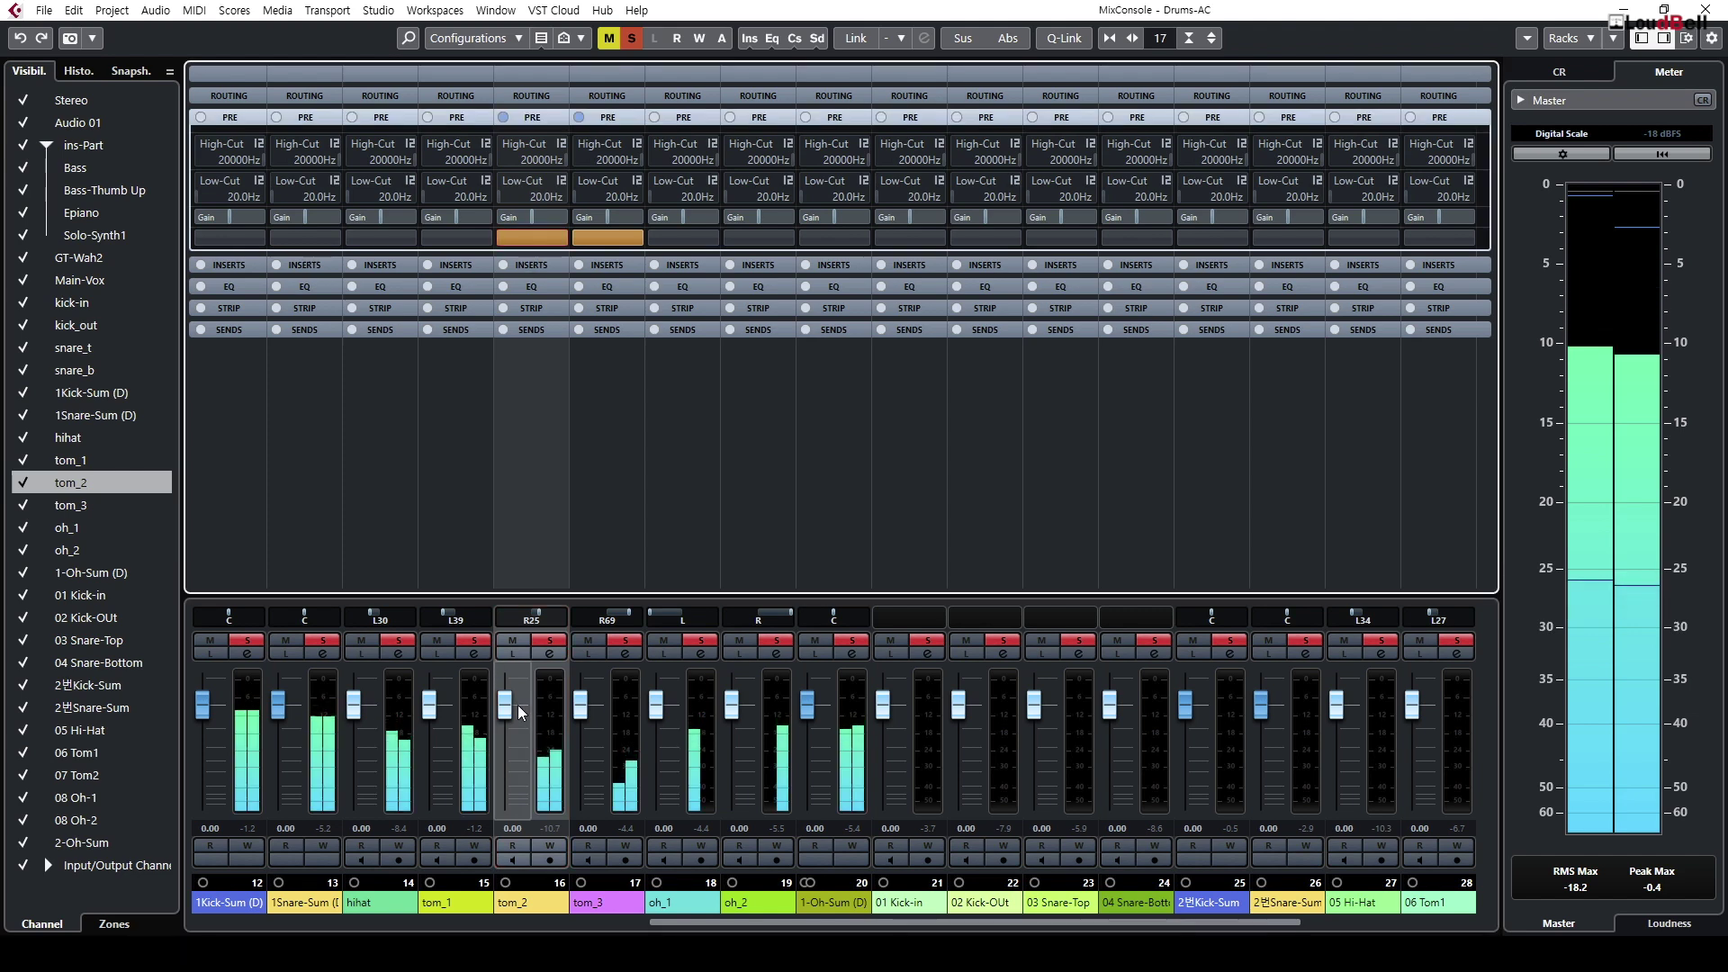
scroll(517, 691, "up", 5)
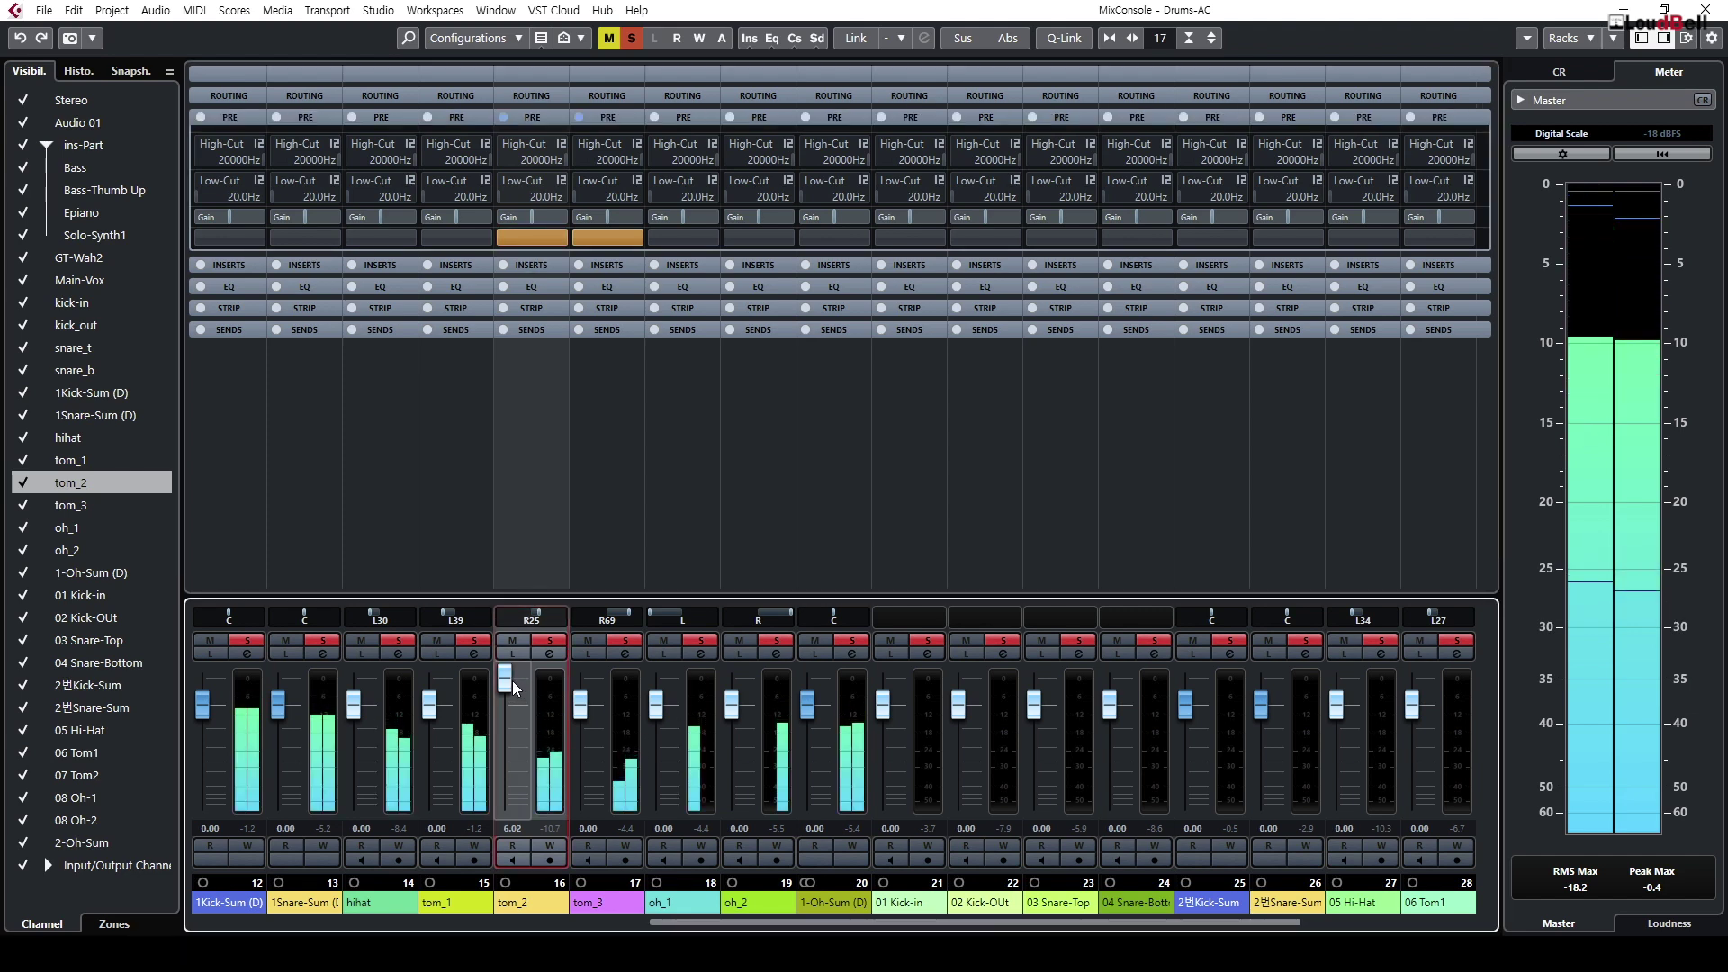
left_click(544, 238)
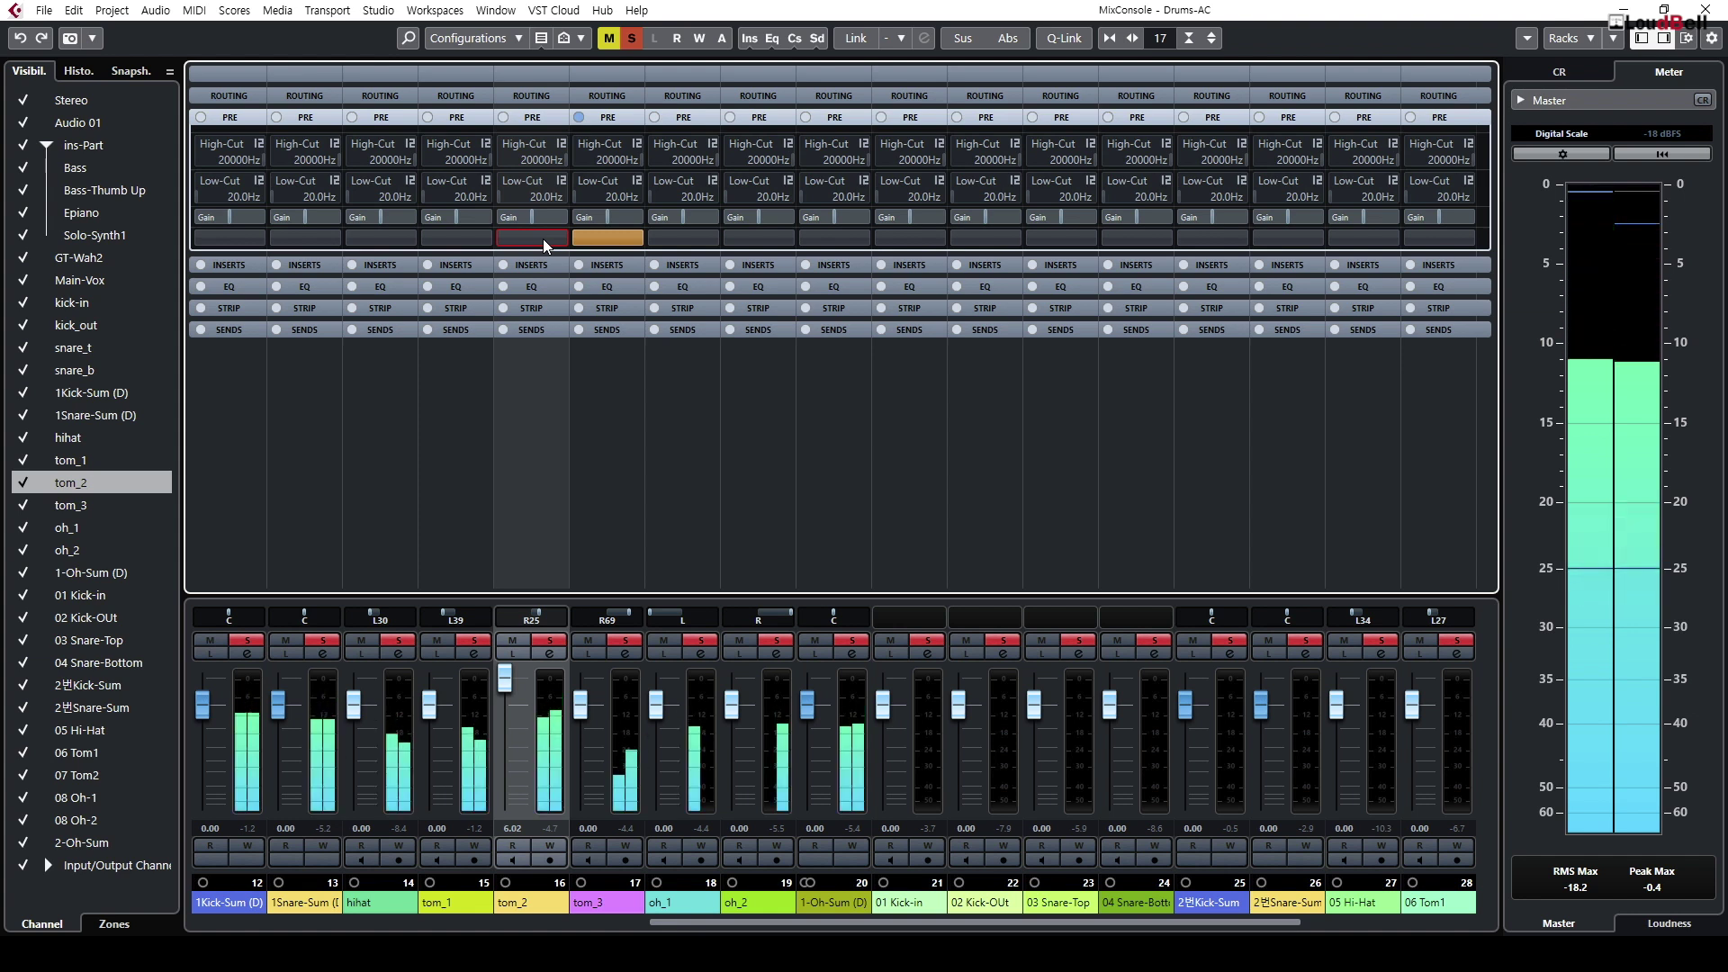
left_click(542, 239)
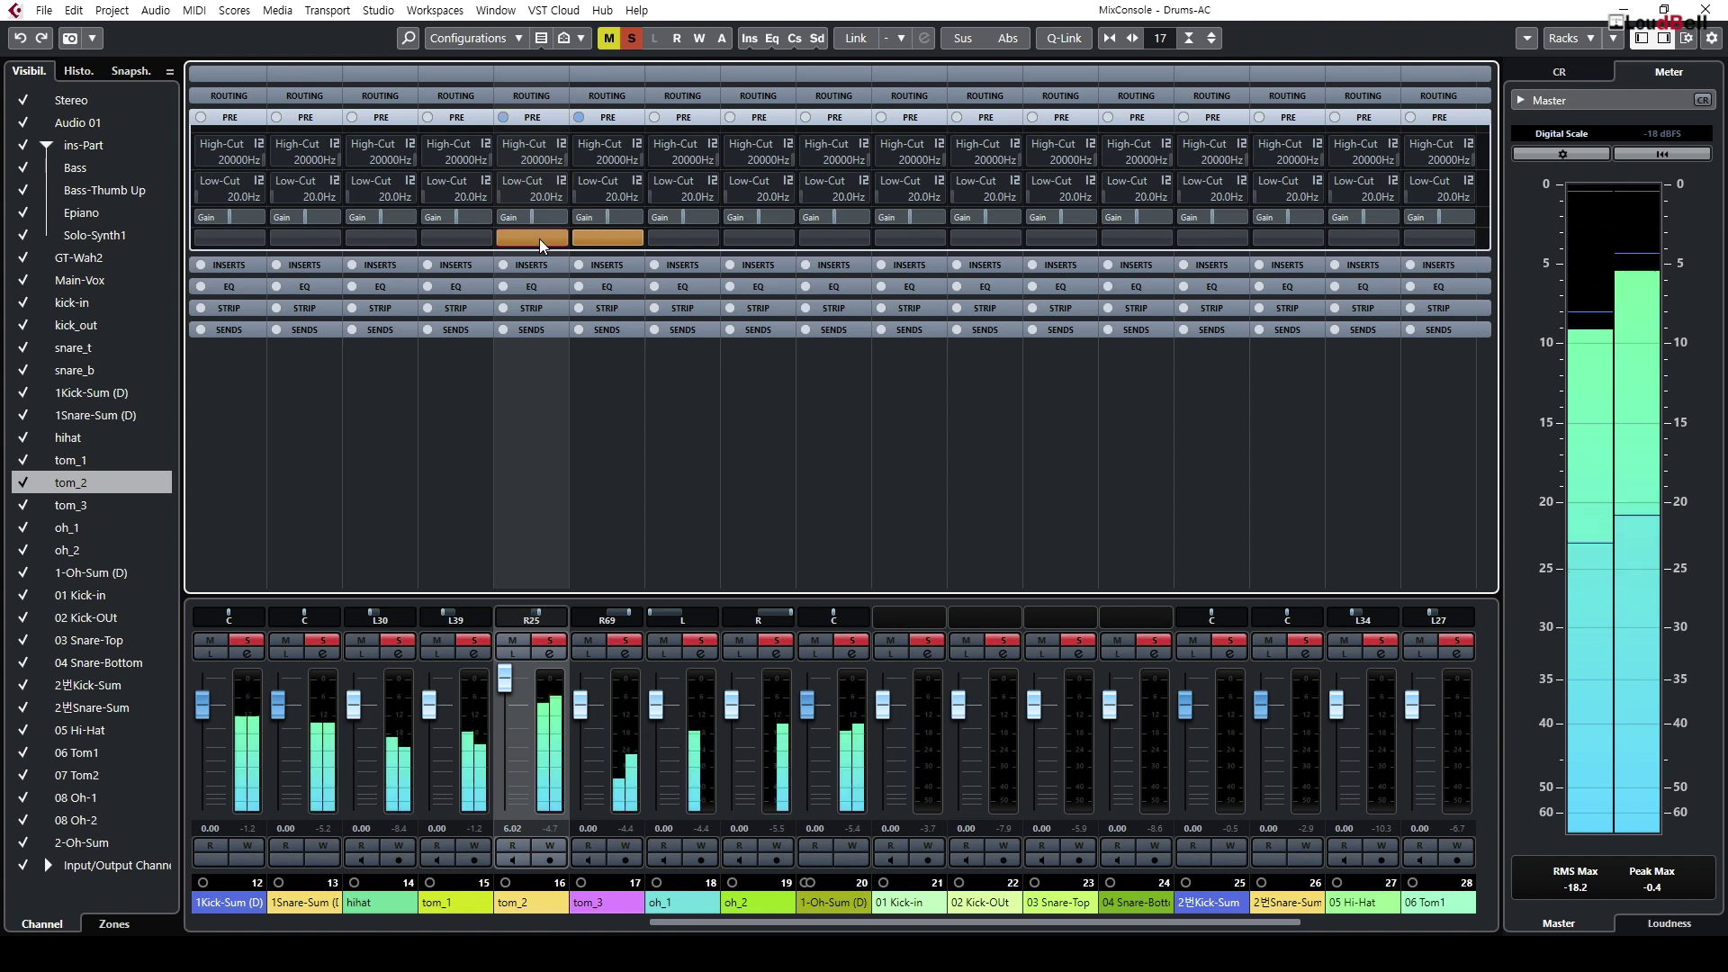
left_click(543, 240)
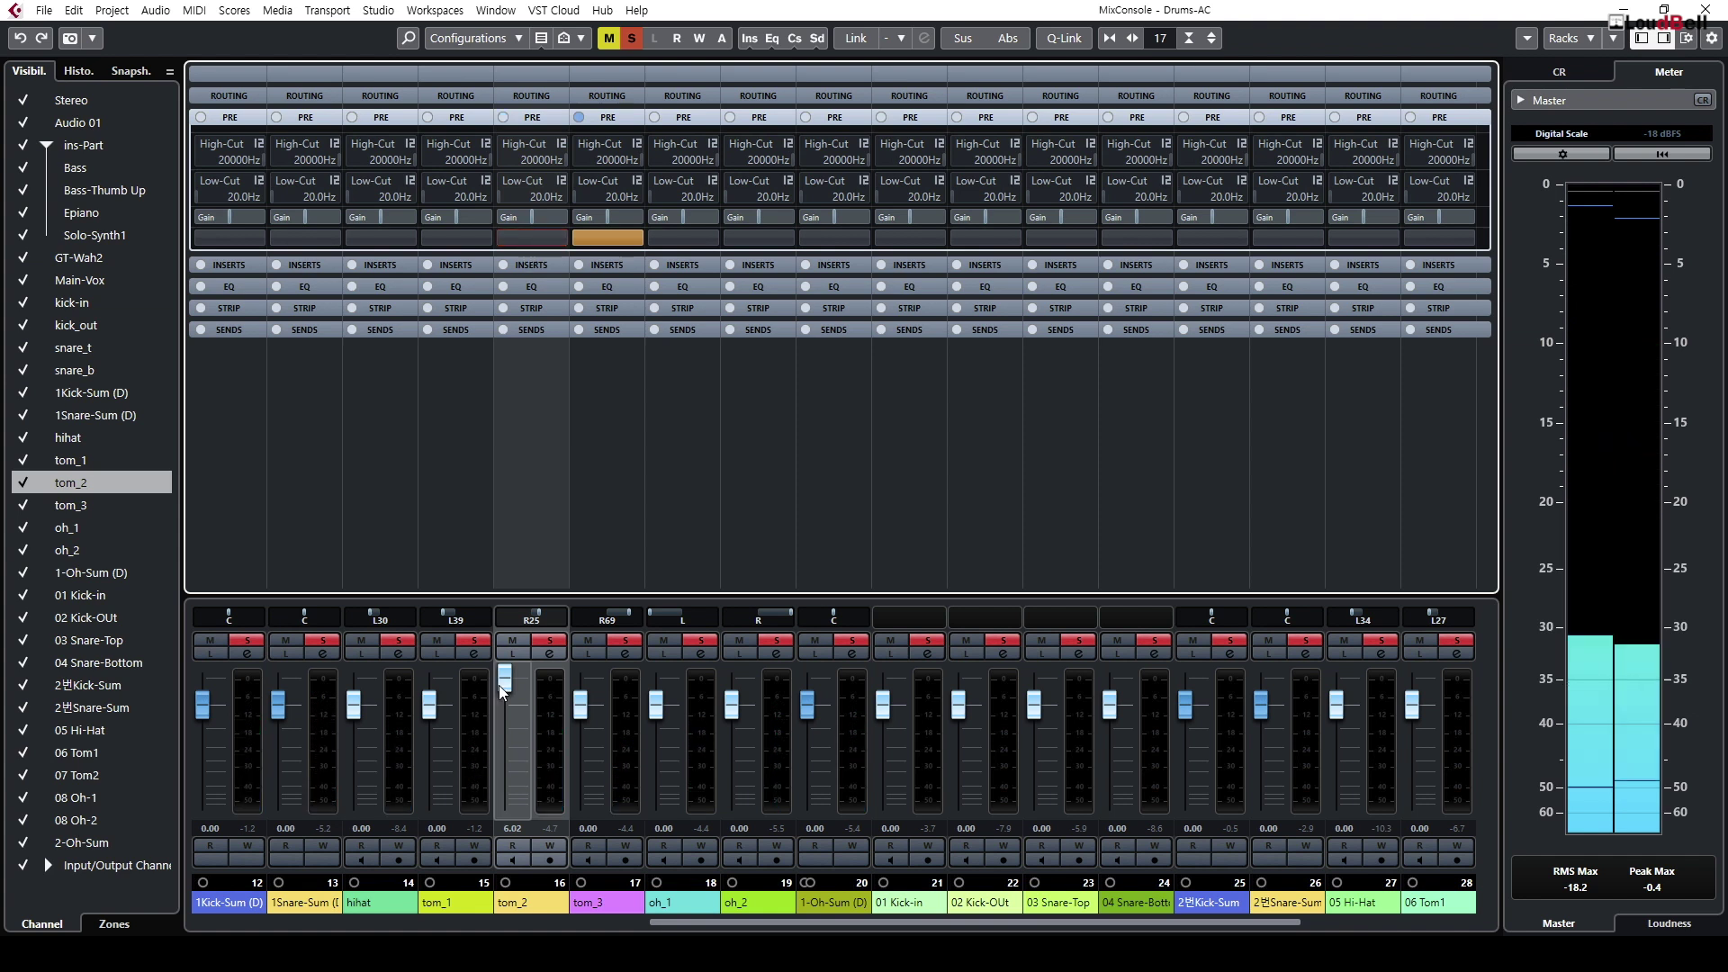
left_click(506, 680, "ctrl")
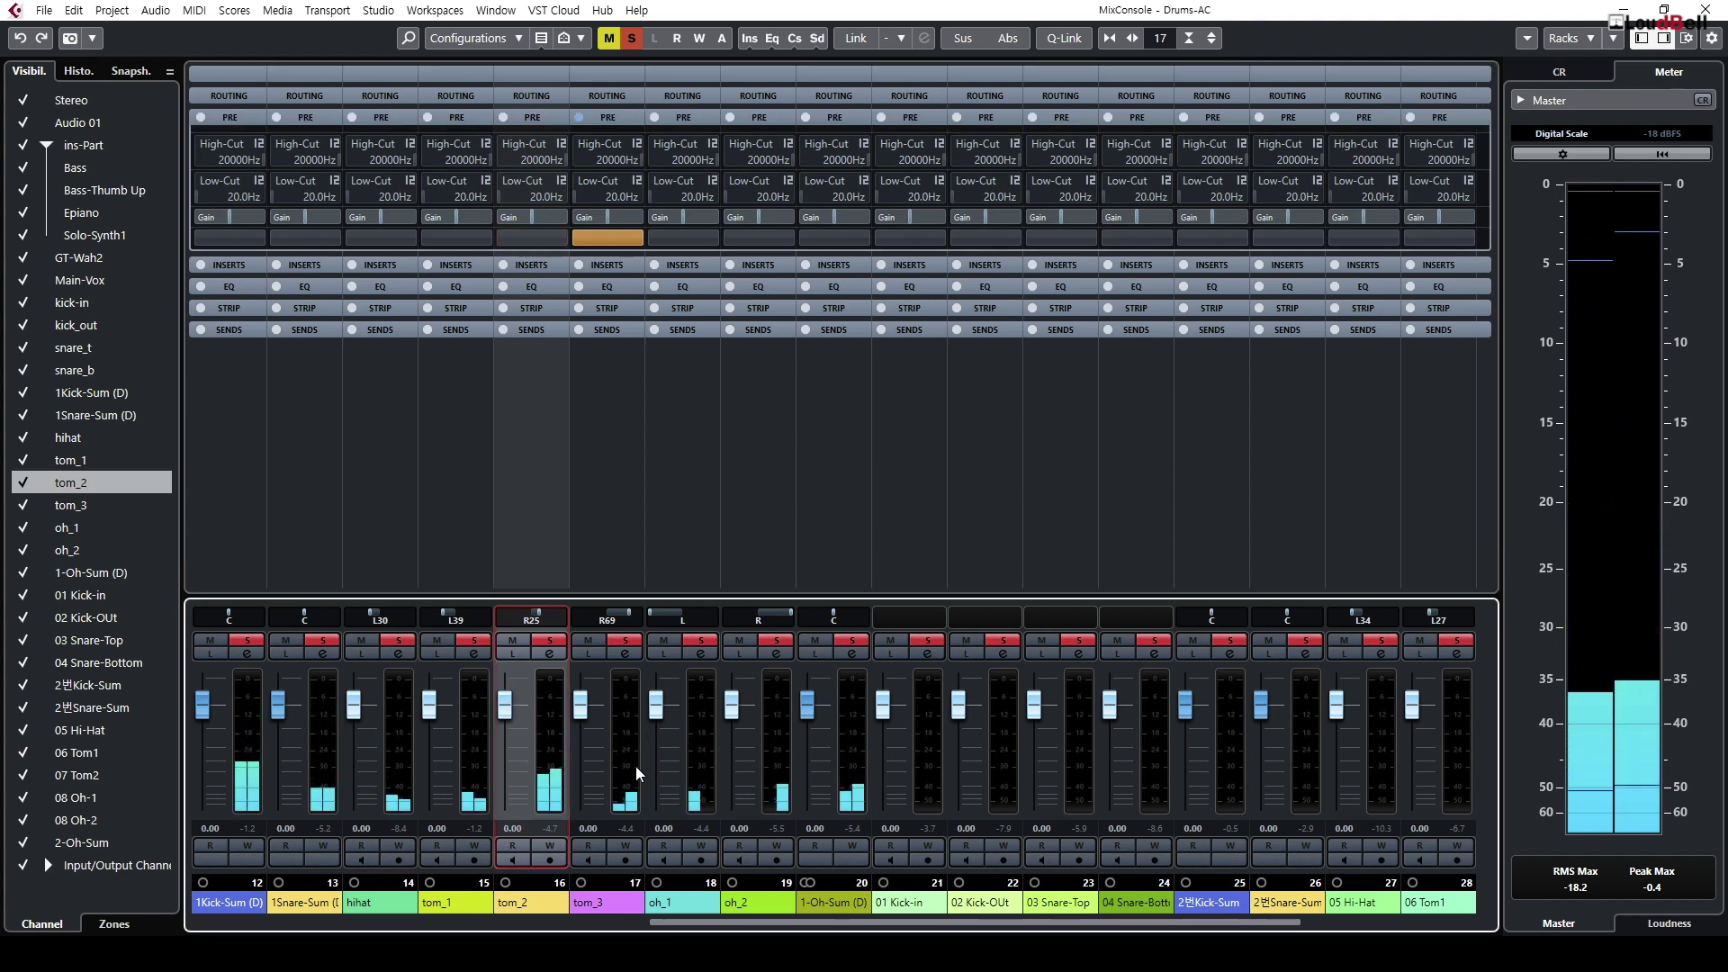
left_click(624, 727)
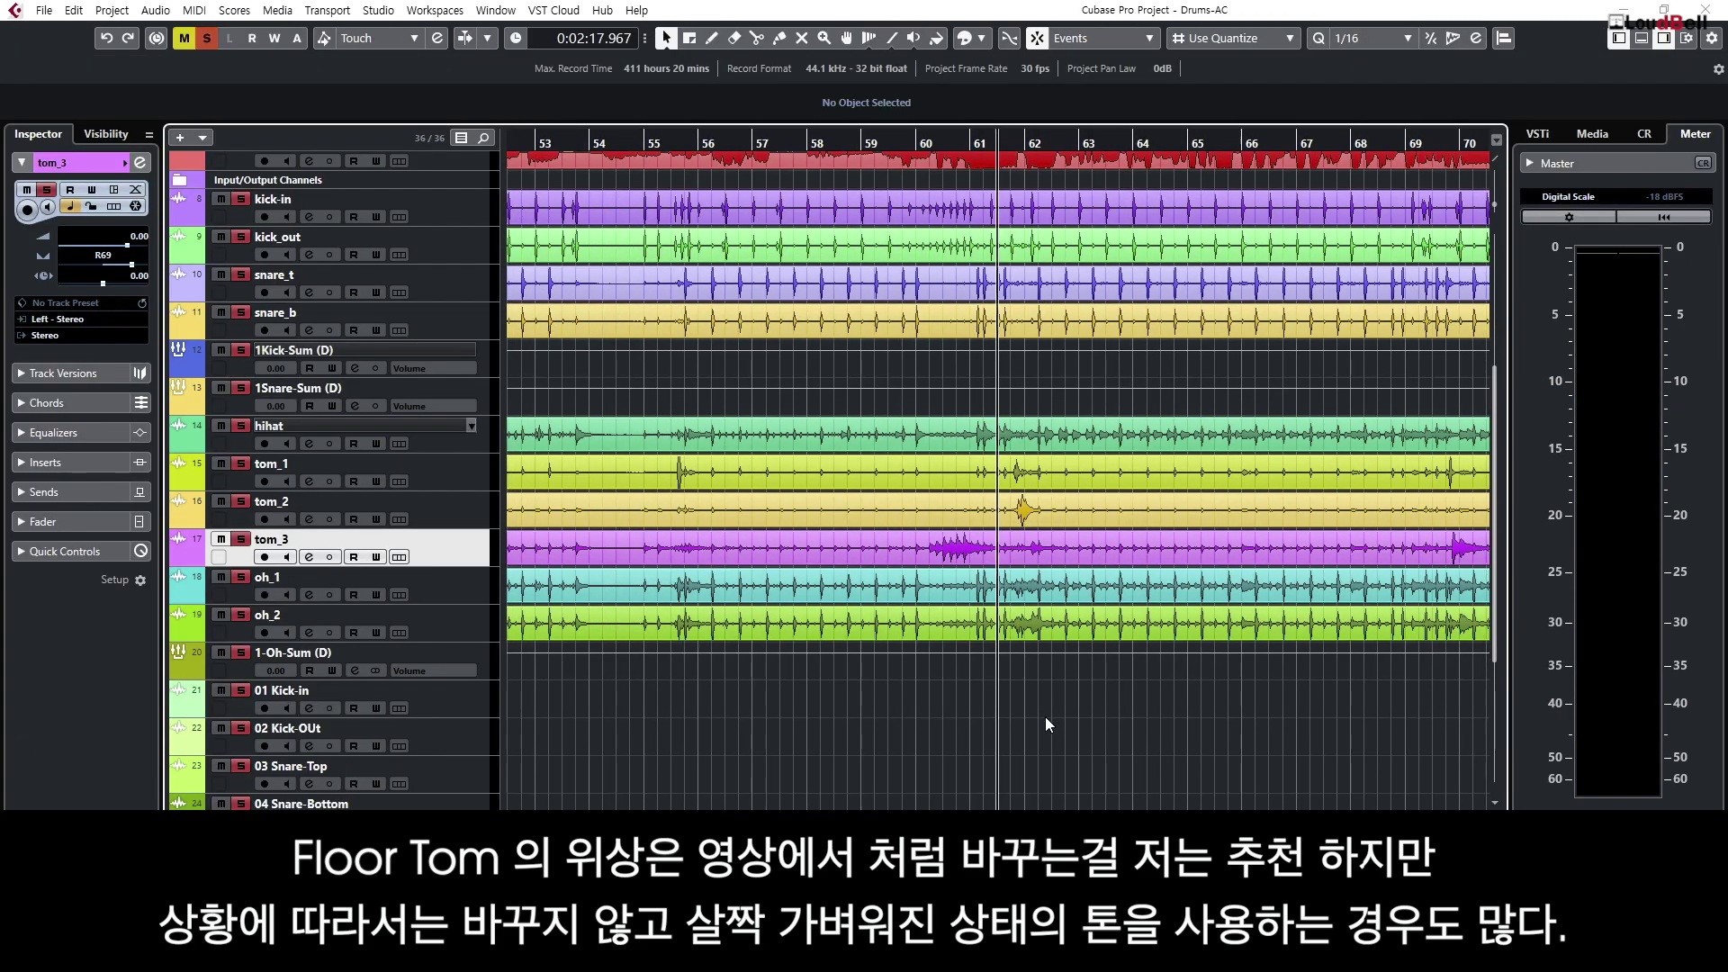
Step: Examine the full length of both drum recordings and their waveforms in the project
key("g")
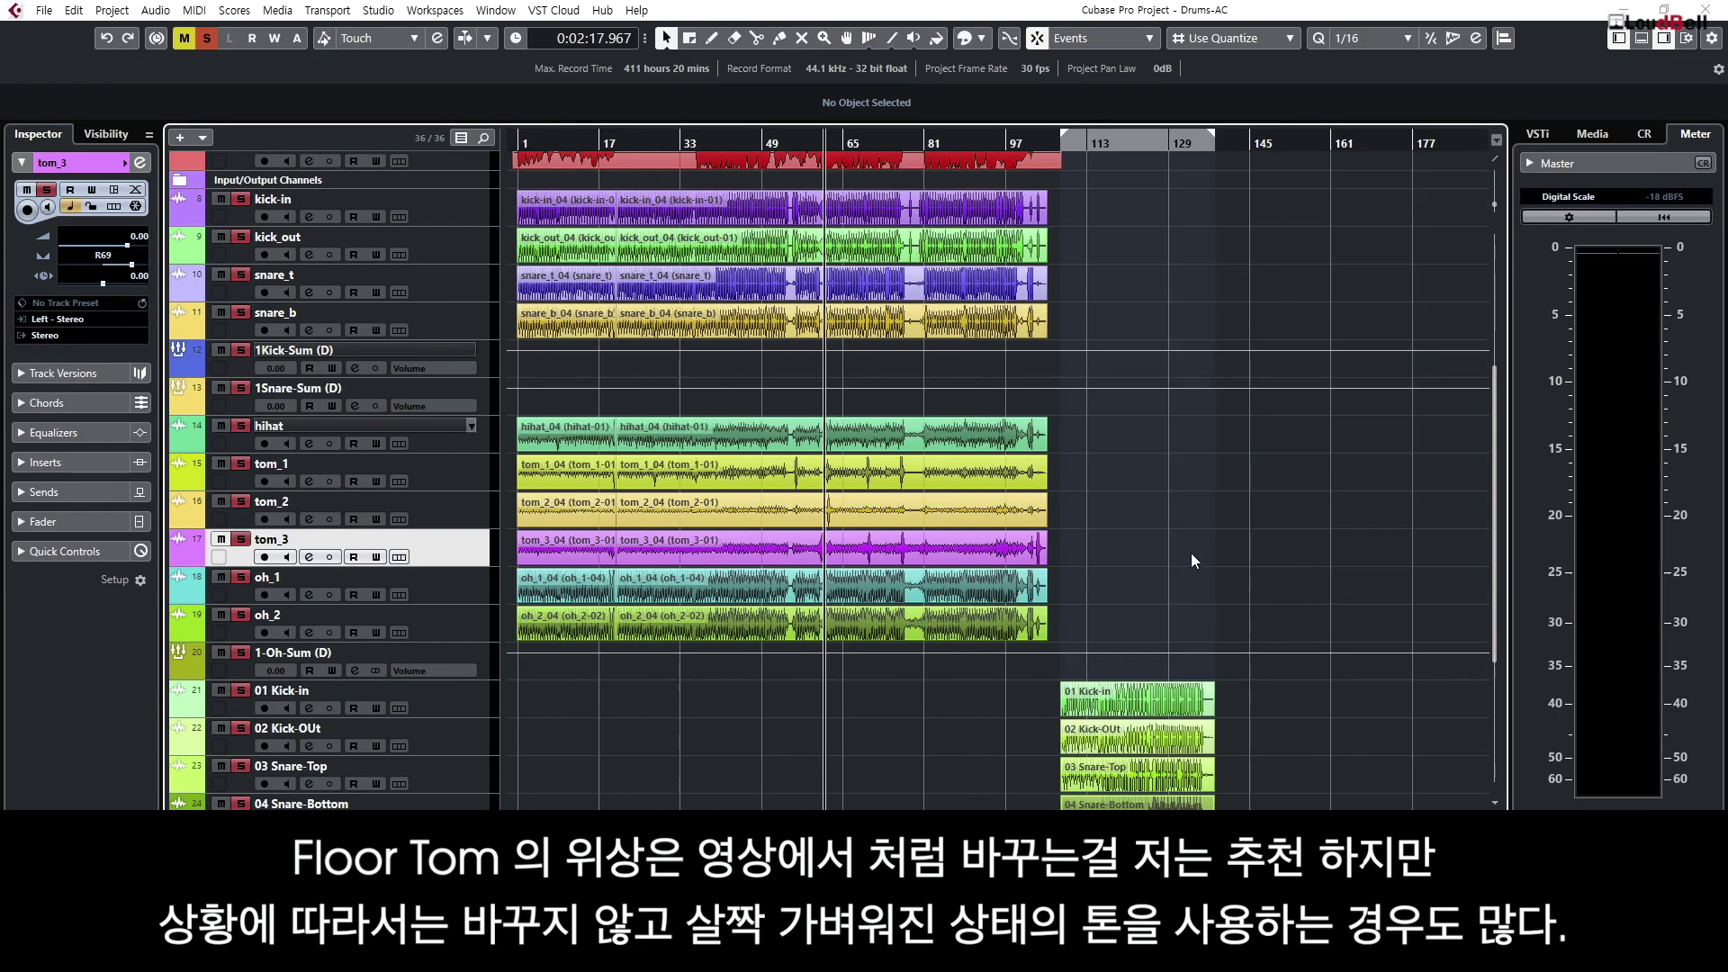
key("shift+h")
key("g")
key("g")
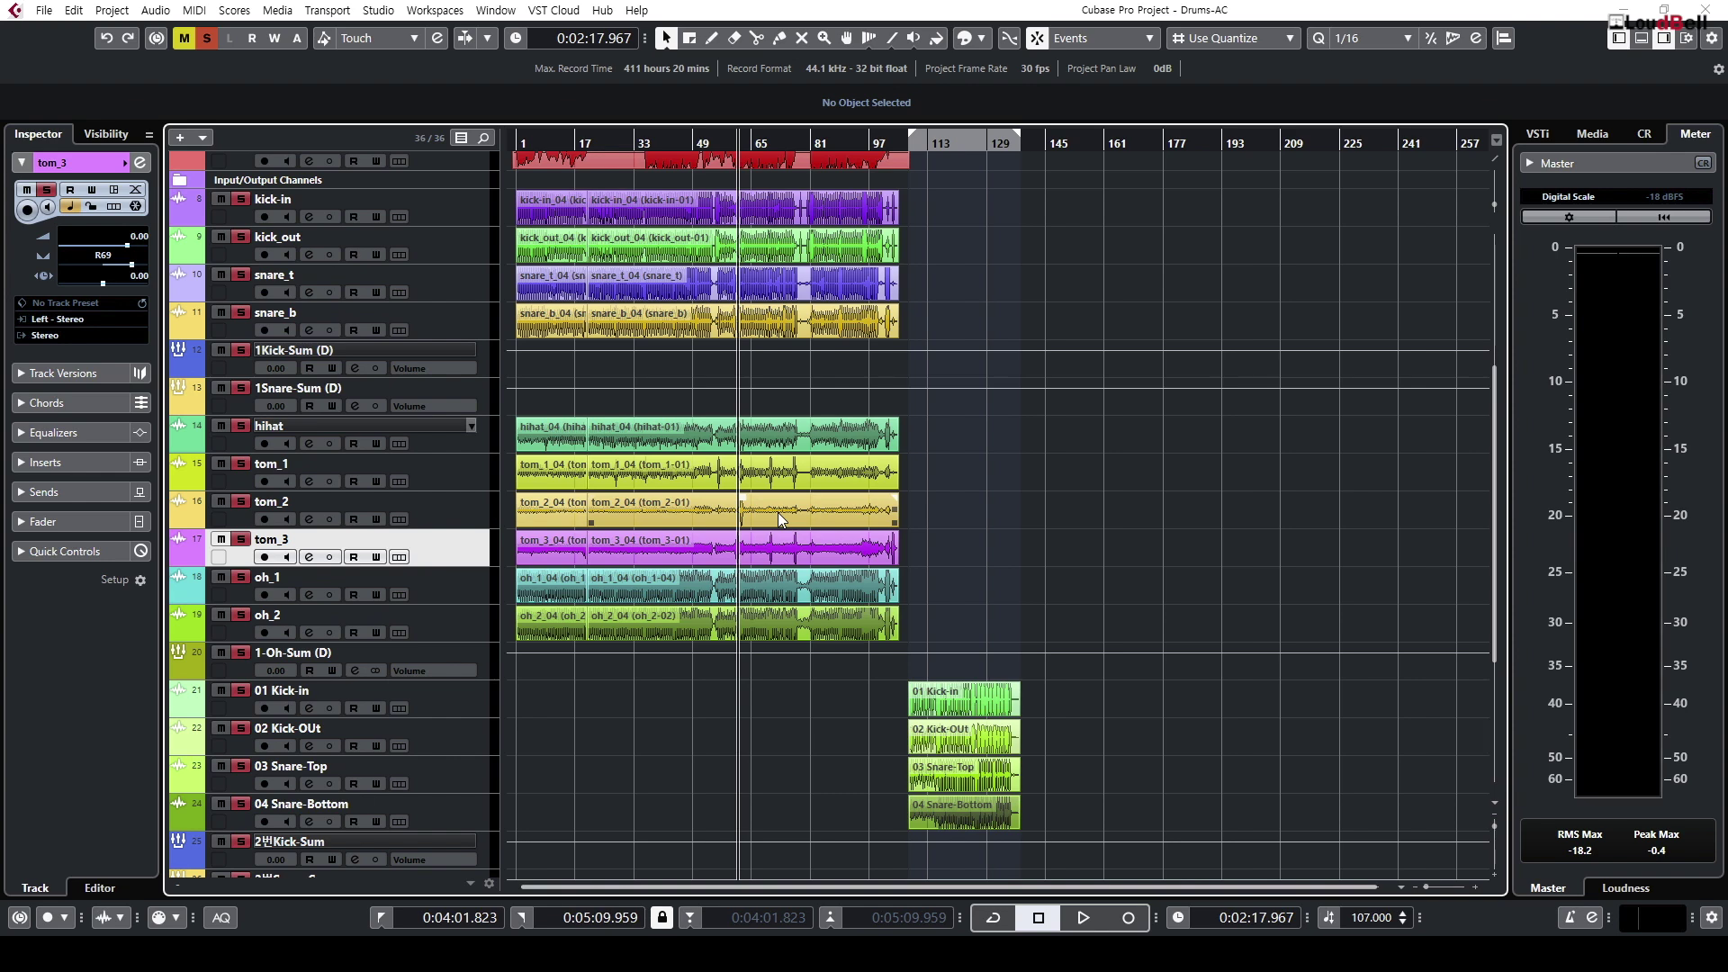
key("shift+g")
key("shift+g")
key("shift+h")
key("shift+h")
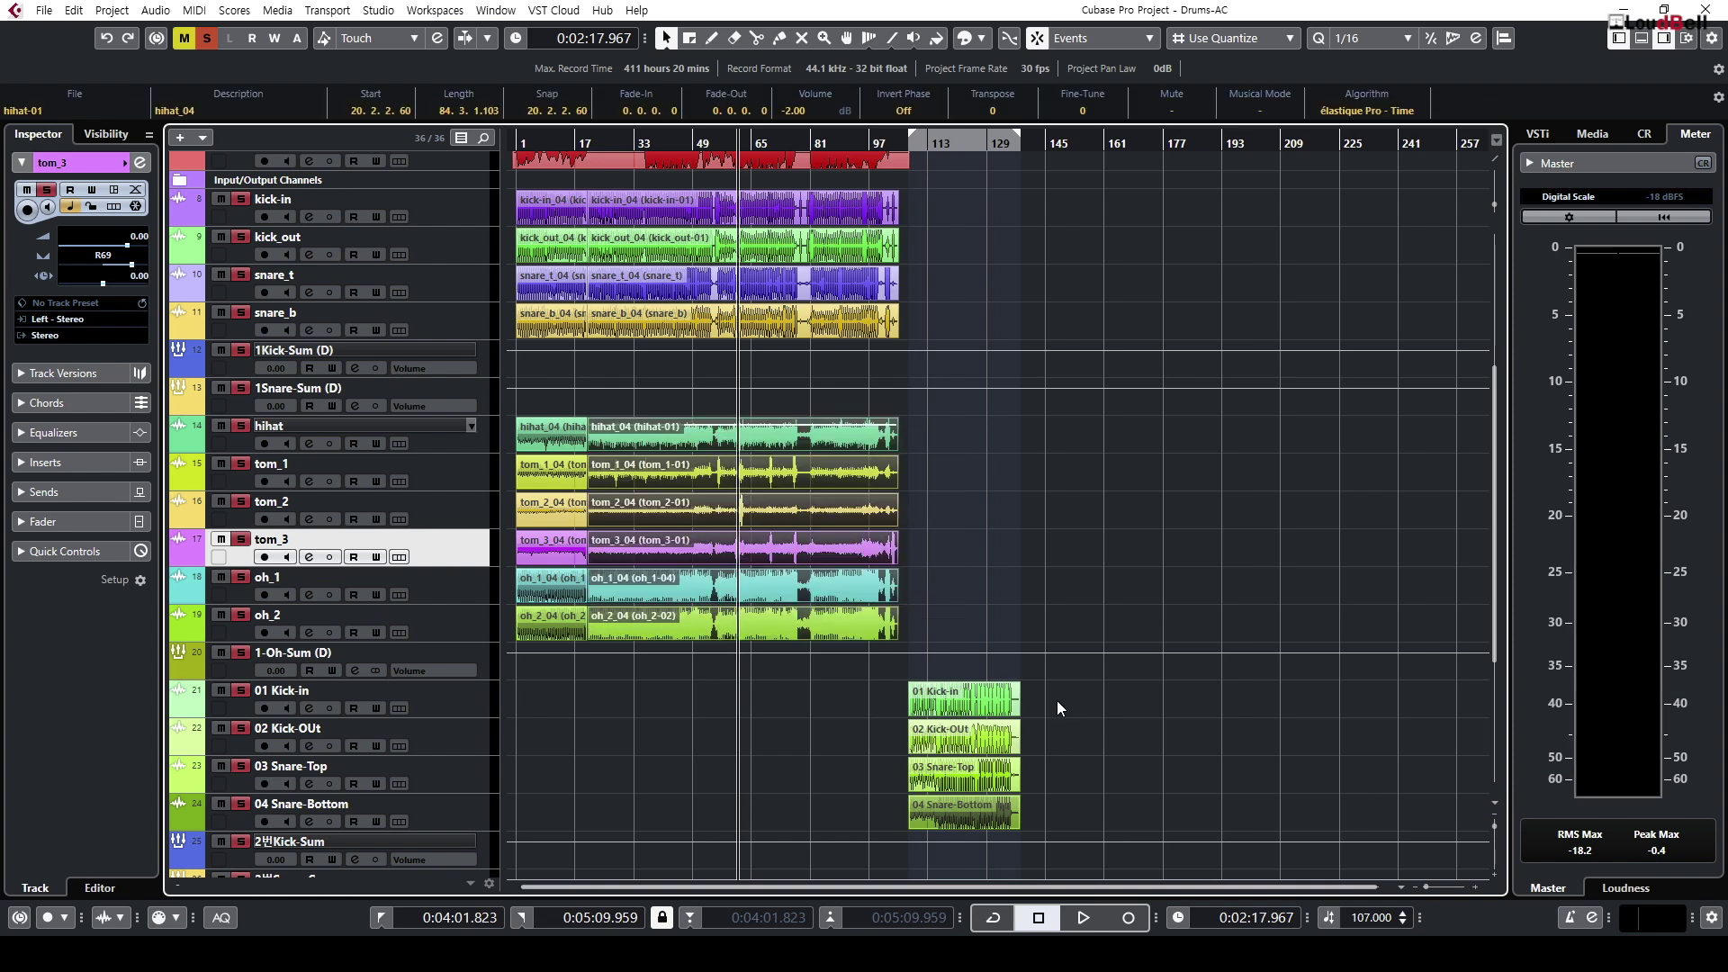
Step: Select the second recording's clips from 01 Kick-in through 08 Oh-2
left_click(845, 522)
left_click_drag(1082, 709, 918, 833)
scroll(1056, 693, "down", 3)
left_click_drag(1083, 781, 908, 389)
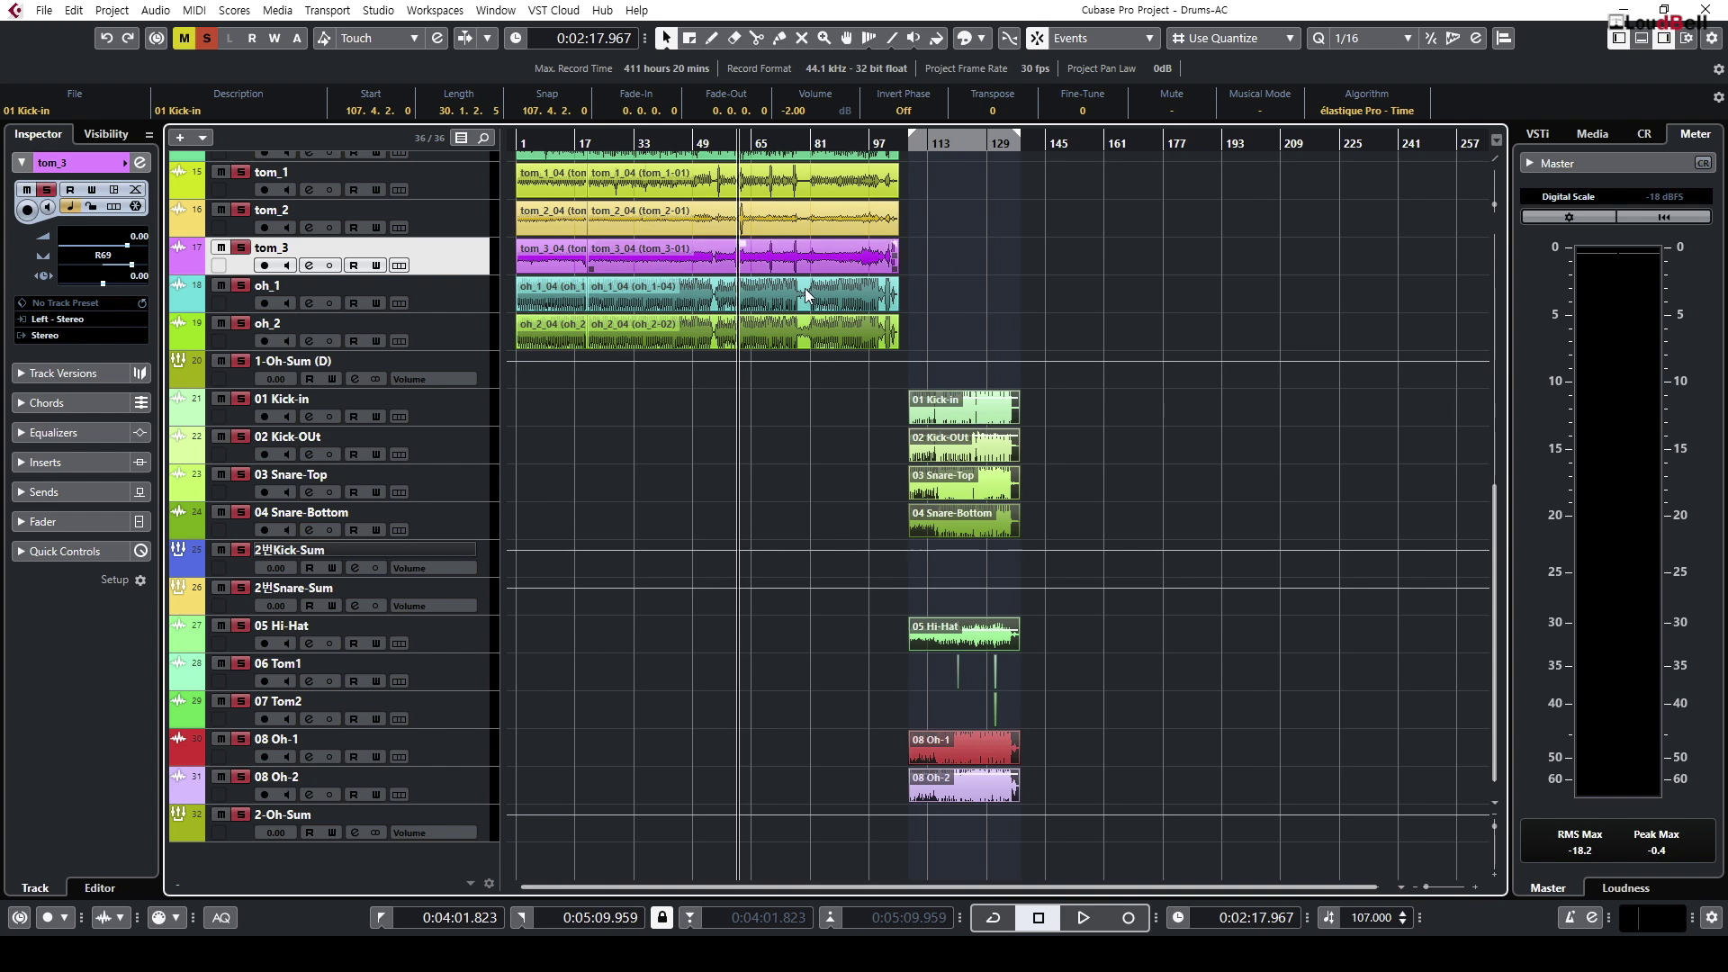
Step: Look over the tracks of both drum recordings again, reselecting the second recording's clips
key("h")
key("h")
key("g")
scroll(1224, 450, "up", 2)
key("g")
scroll(1160, 486, "up", 2)
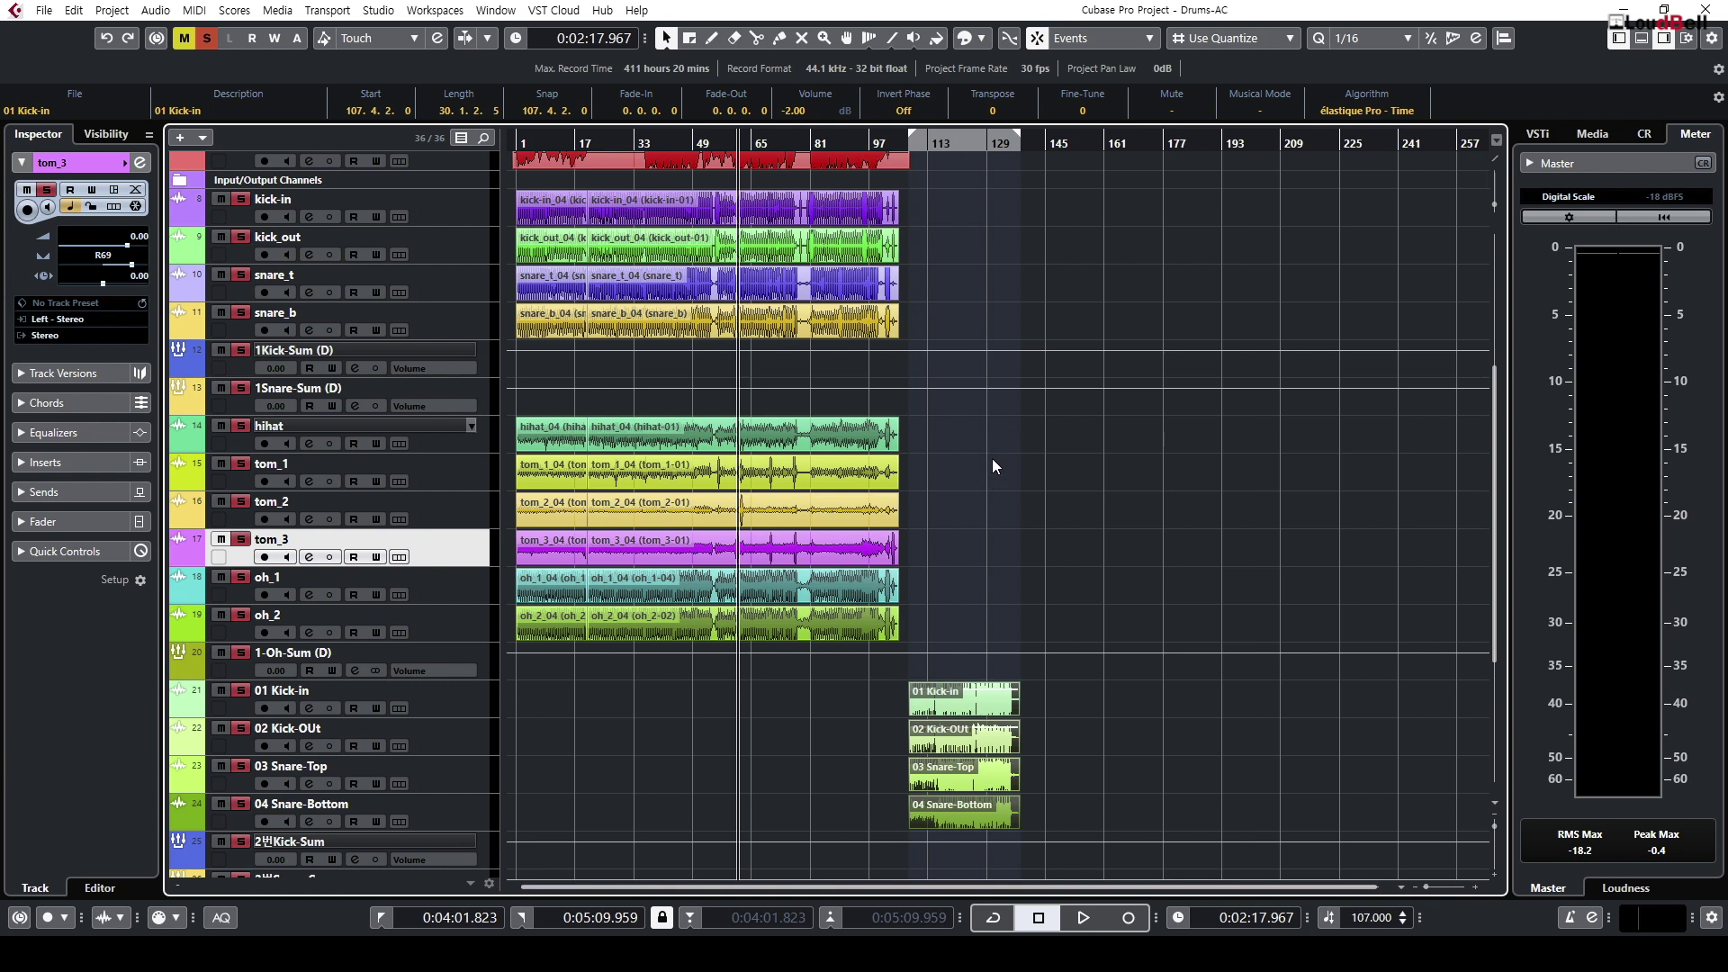
scroll(988, 570, "down", 3)
left_click_drag(1104, 400, 970, 781)
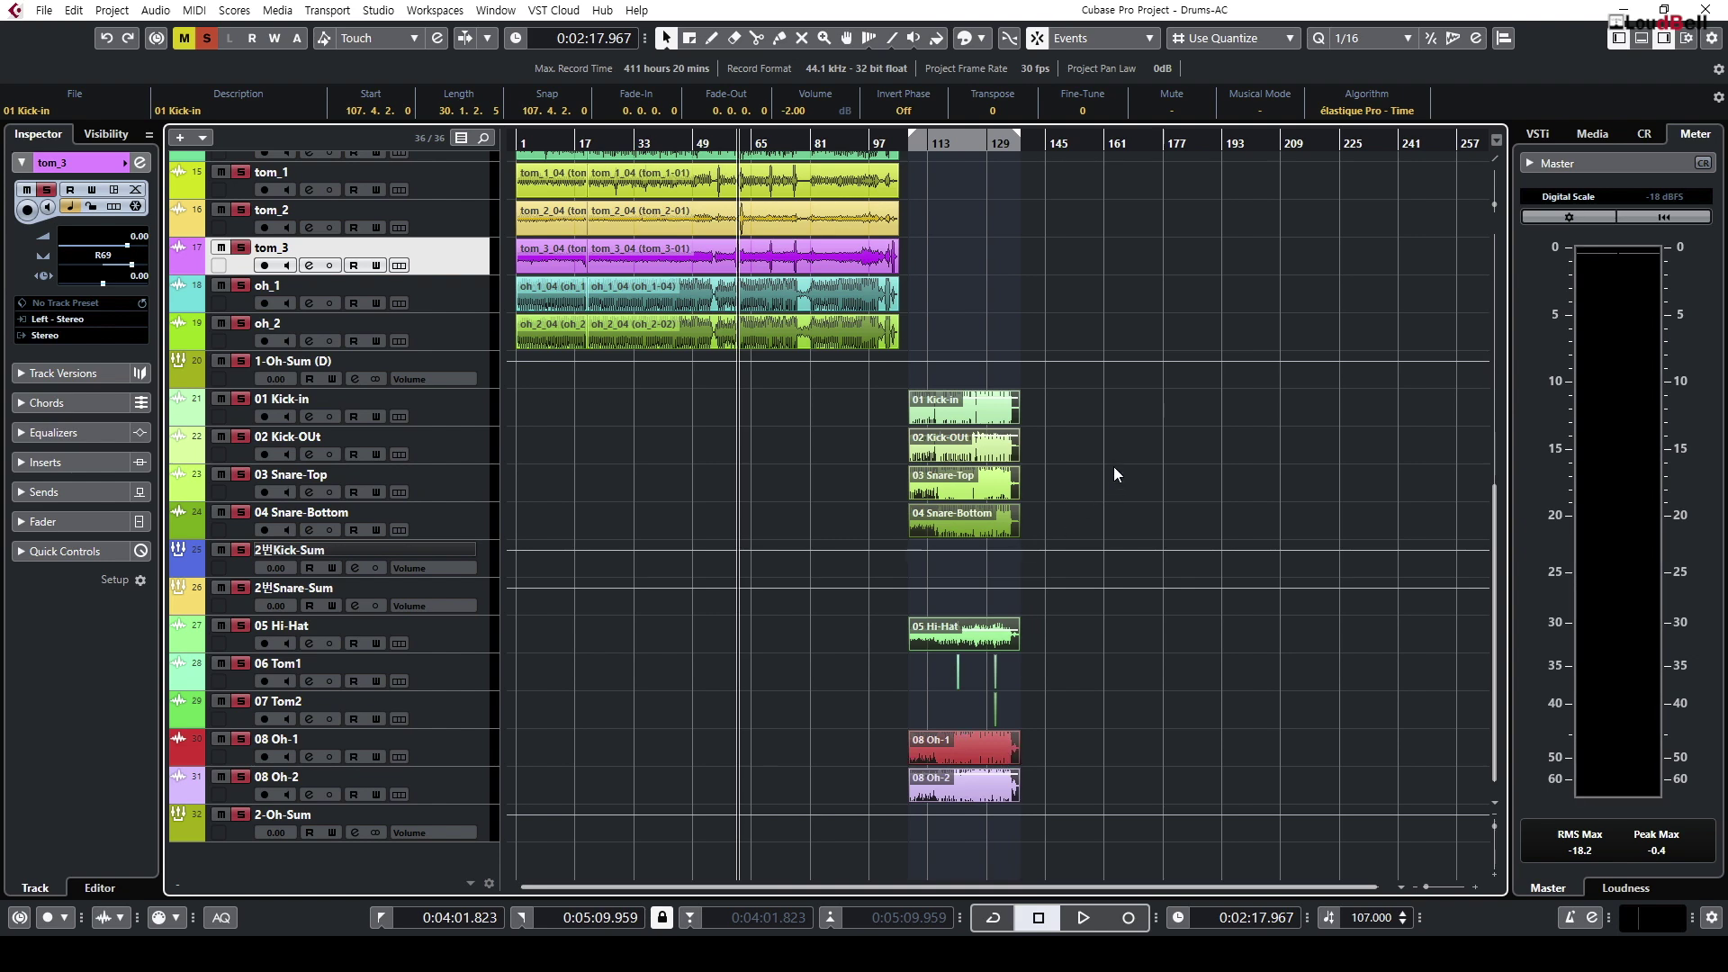
scroll(1112, 470, "up", 6)
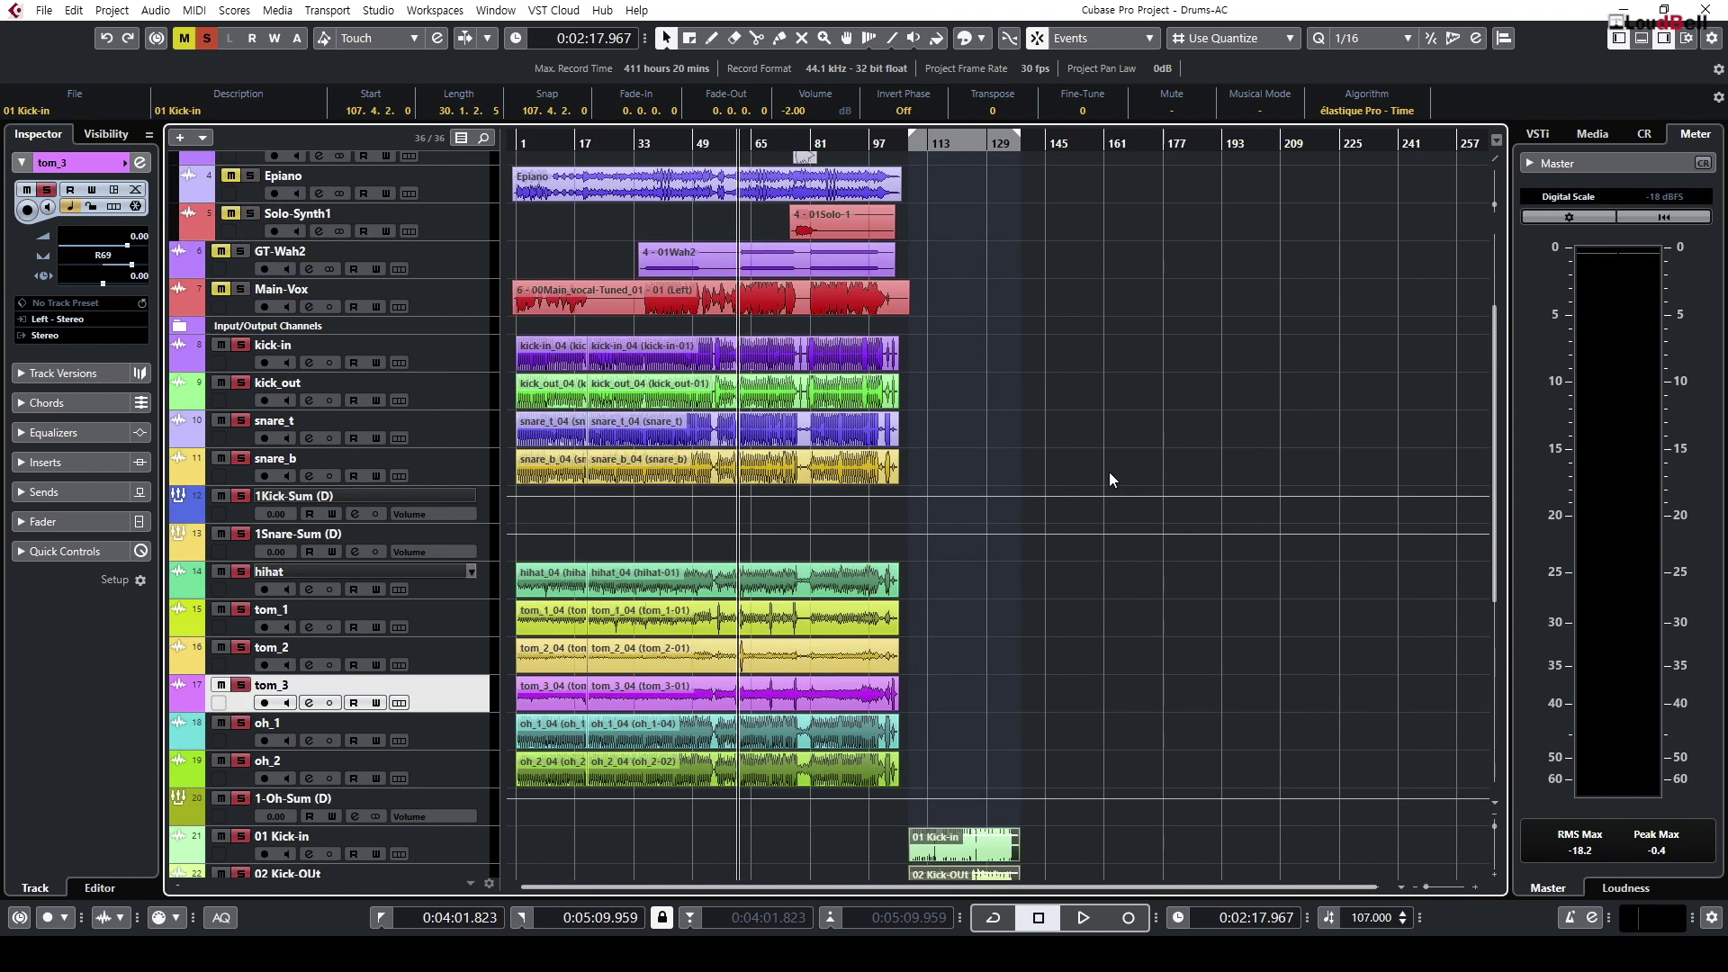